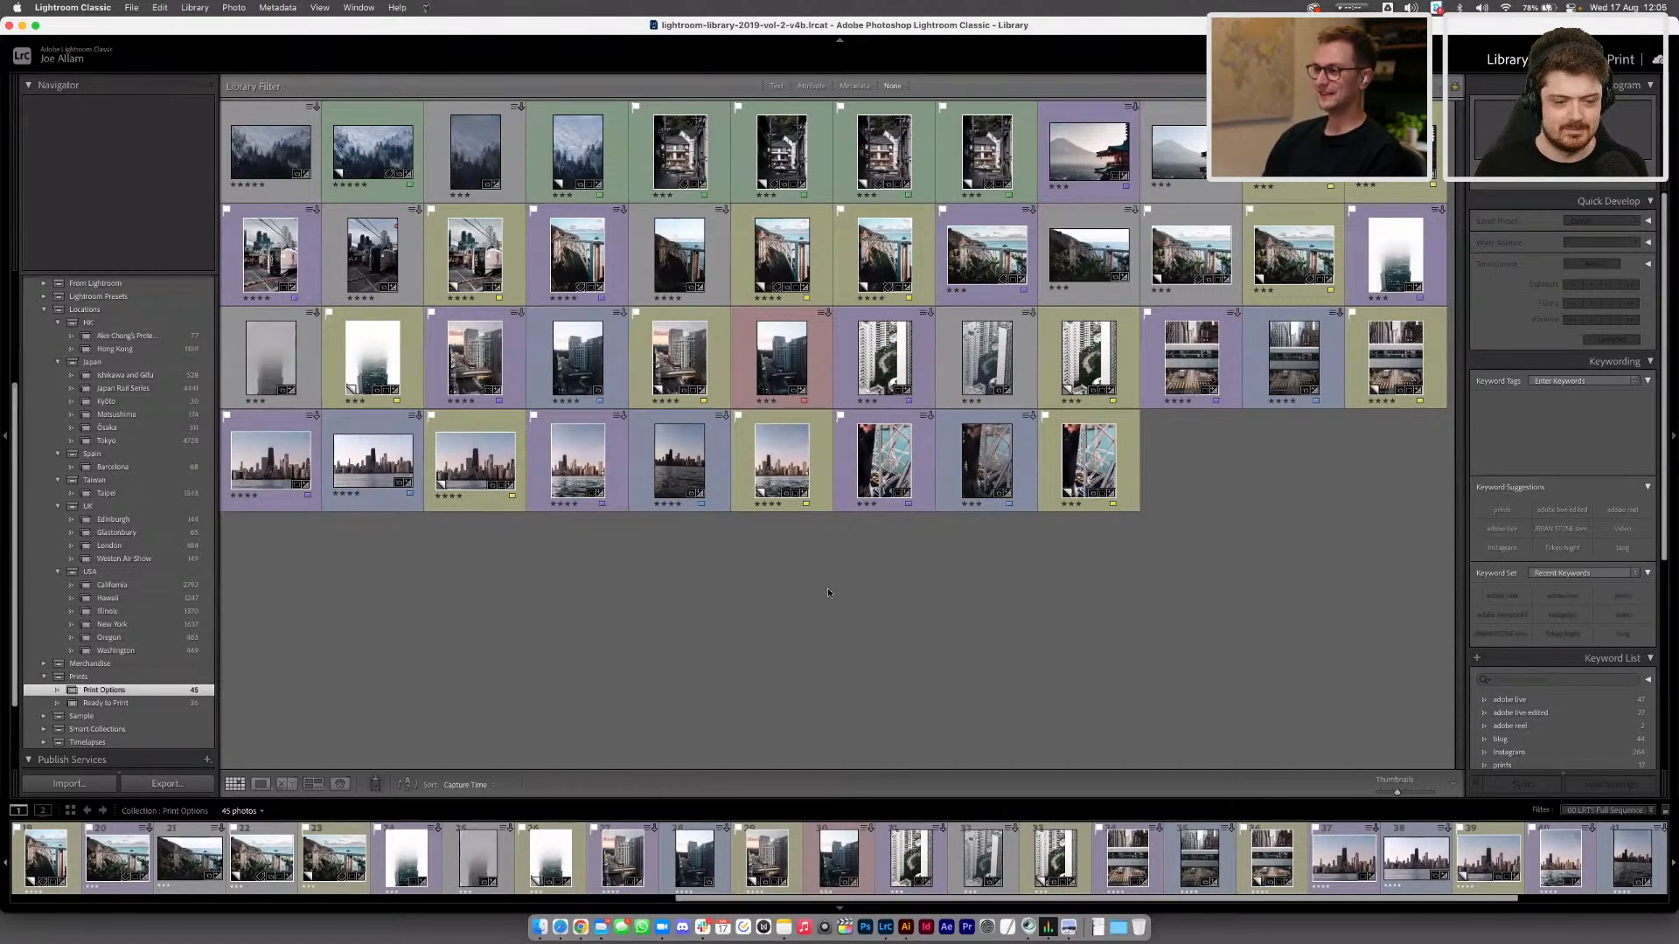
View the concrete arch bridge photo and the street-crossing photo enlarged, returning to the grid after each
left_click(781, 359)
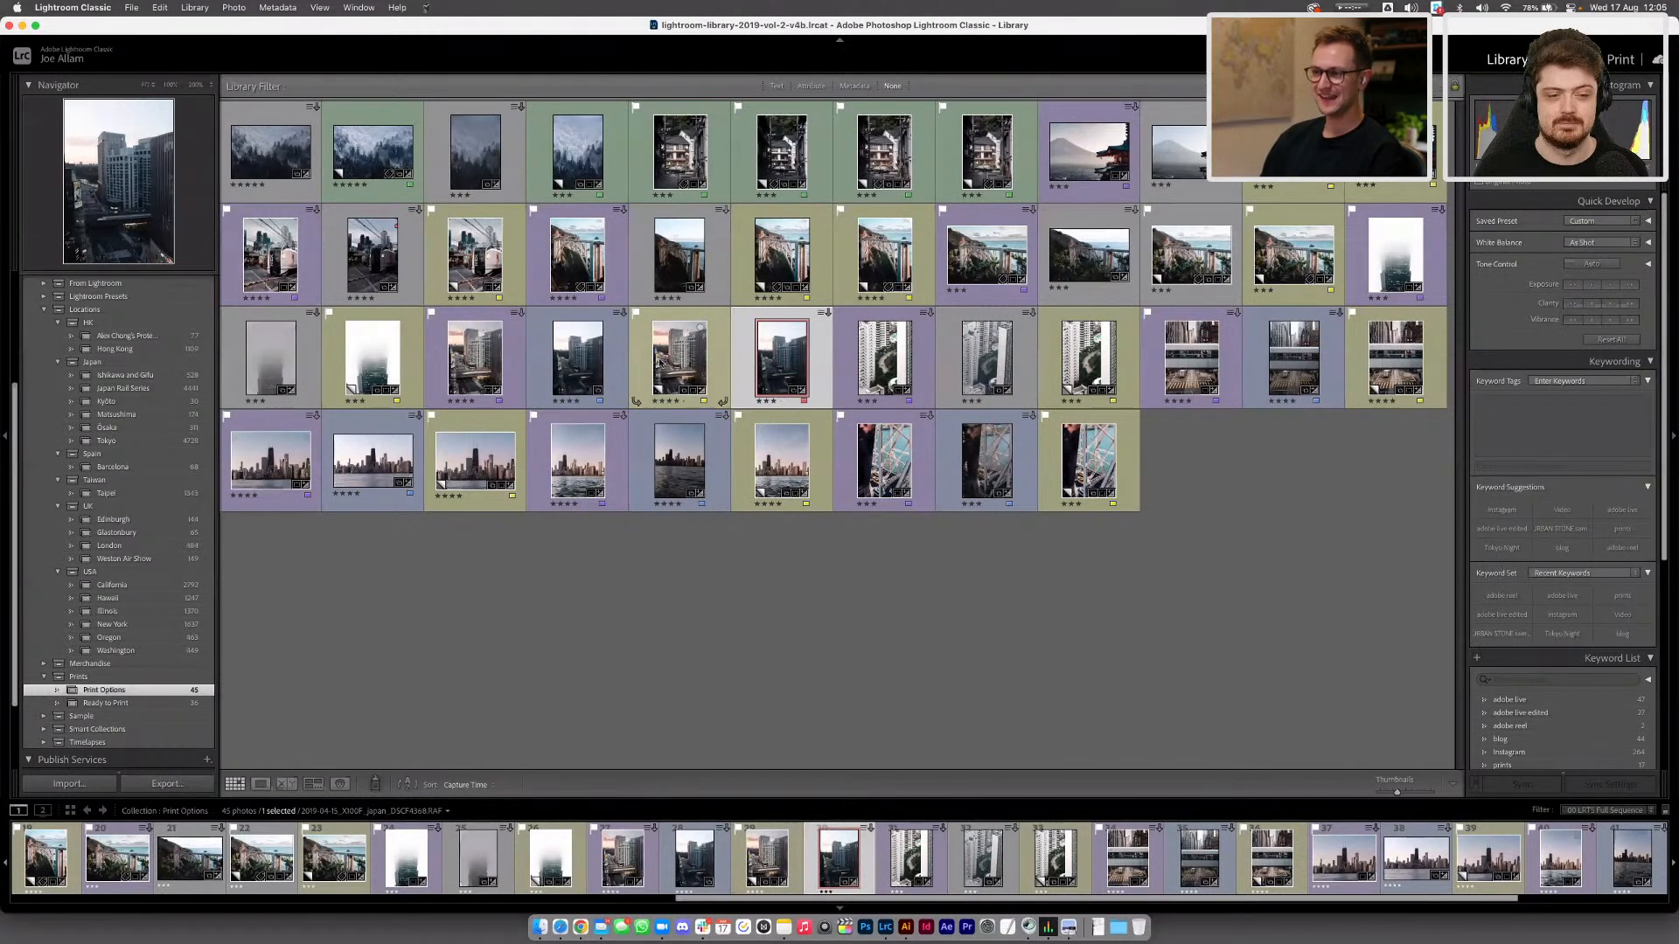
double_click(885, 245)
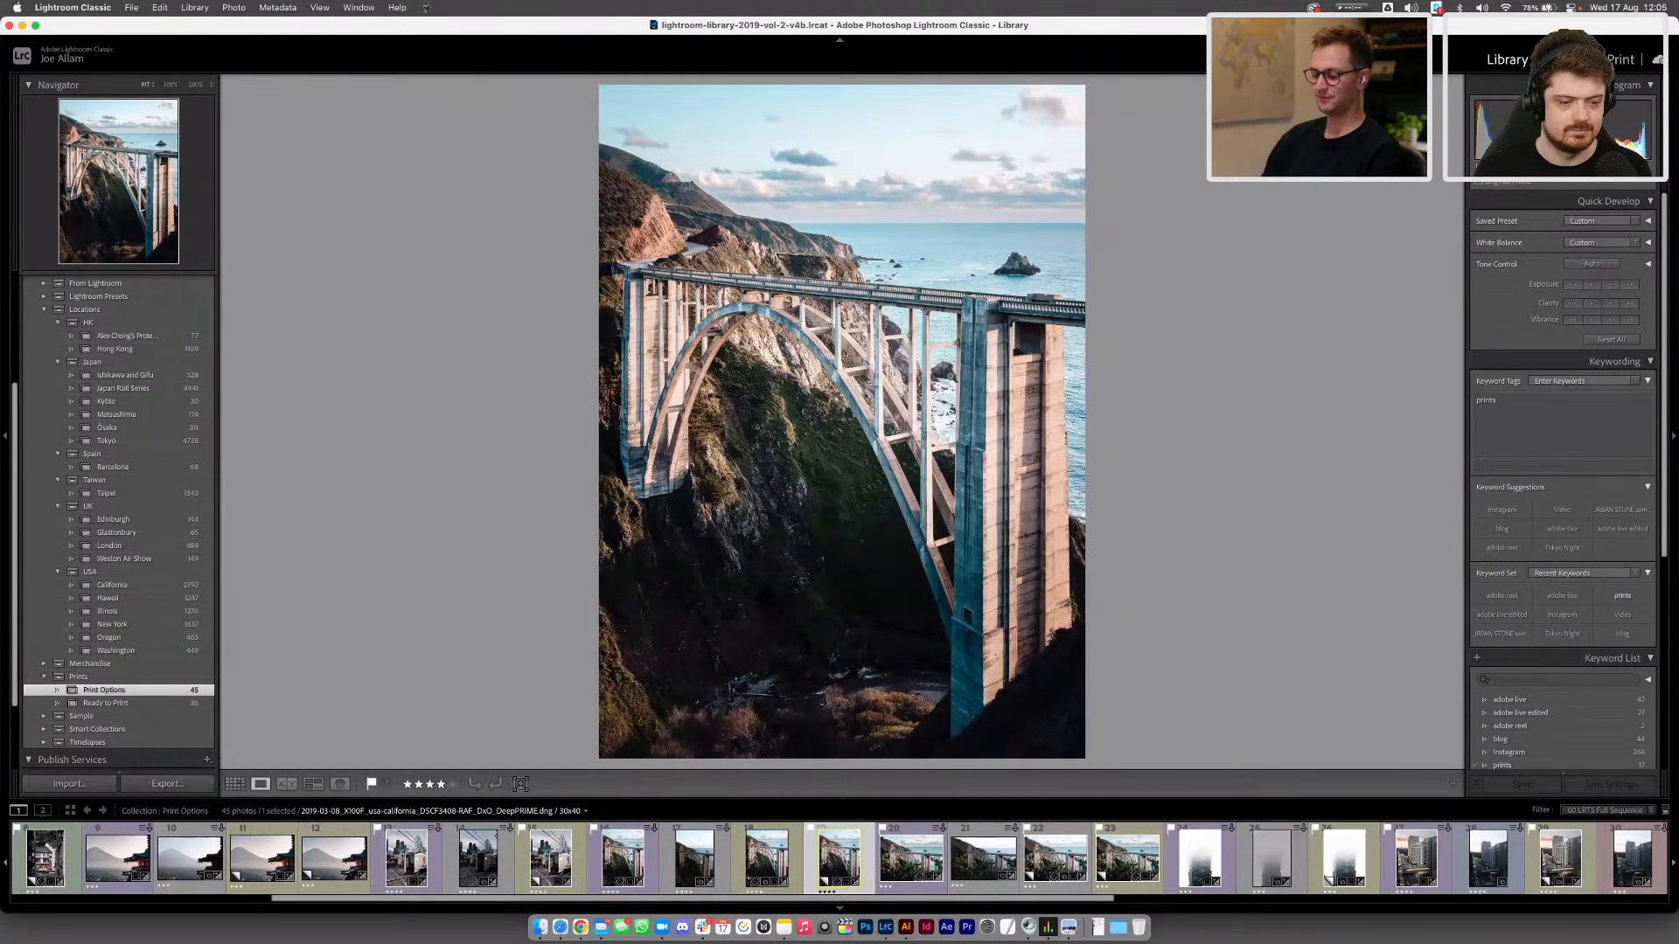
key("g")
double_click(1196, 366)
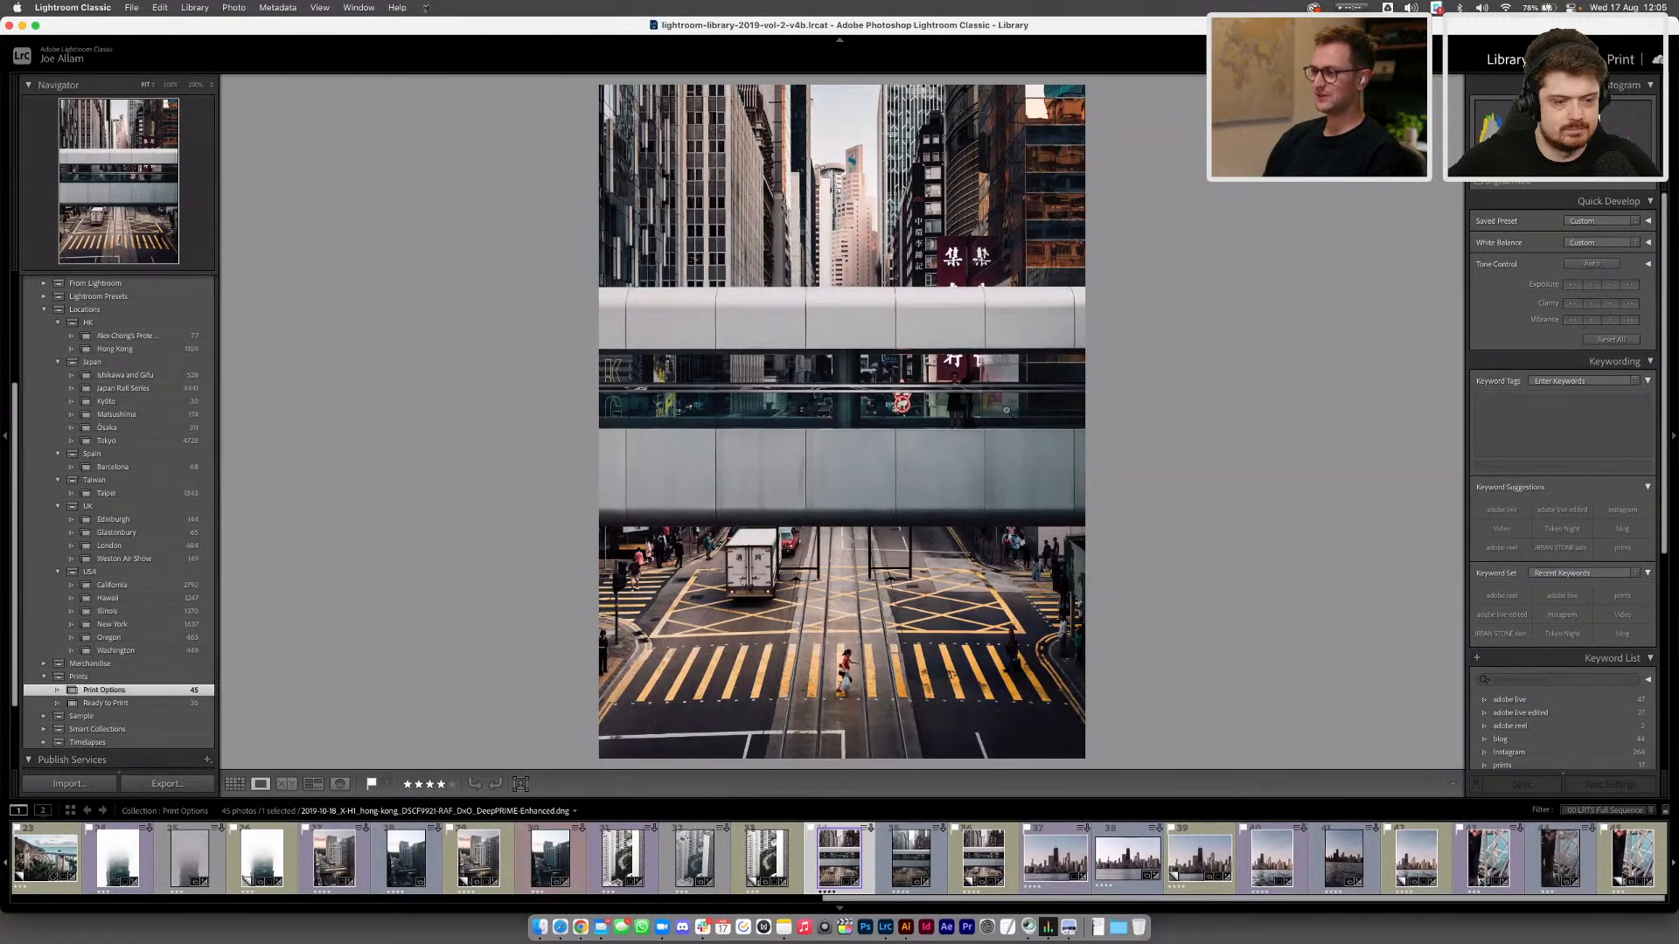
key("g")
left_click(1238, 520)
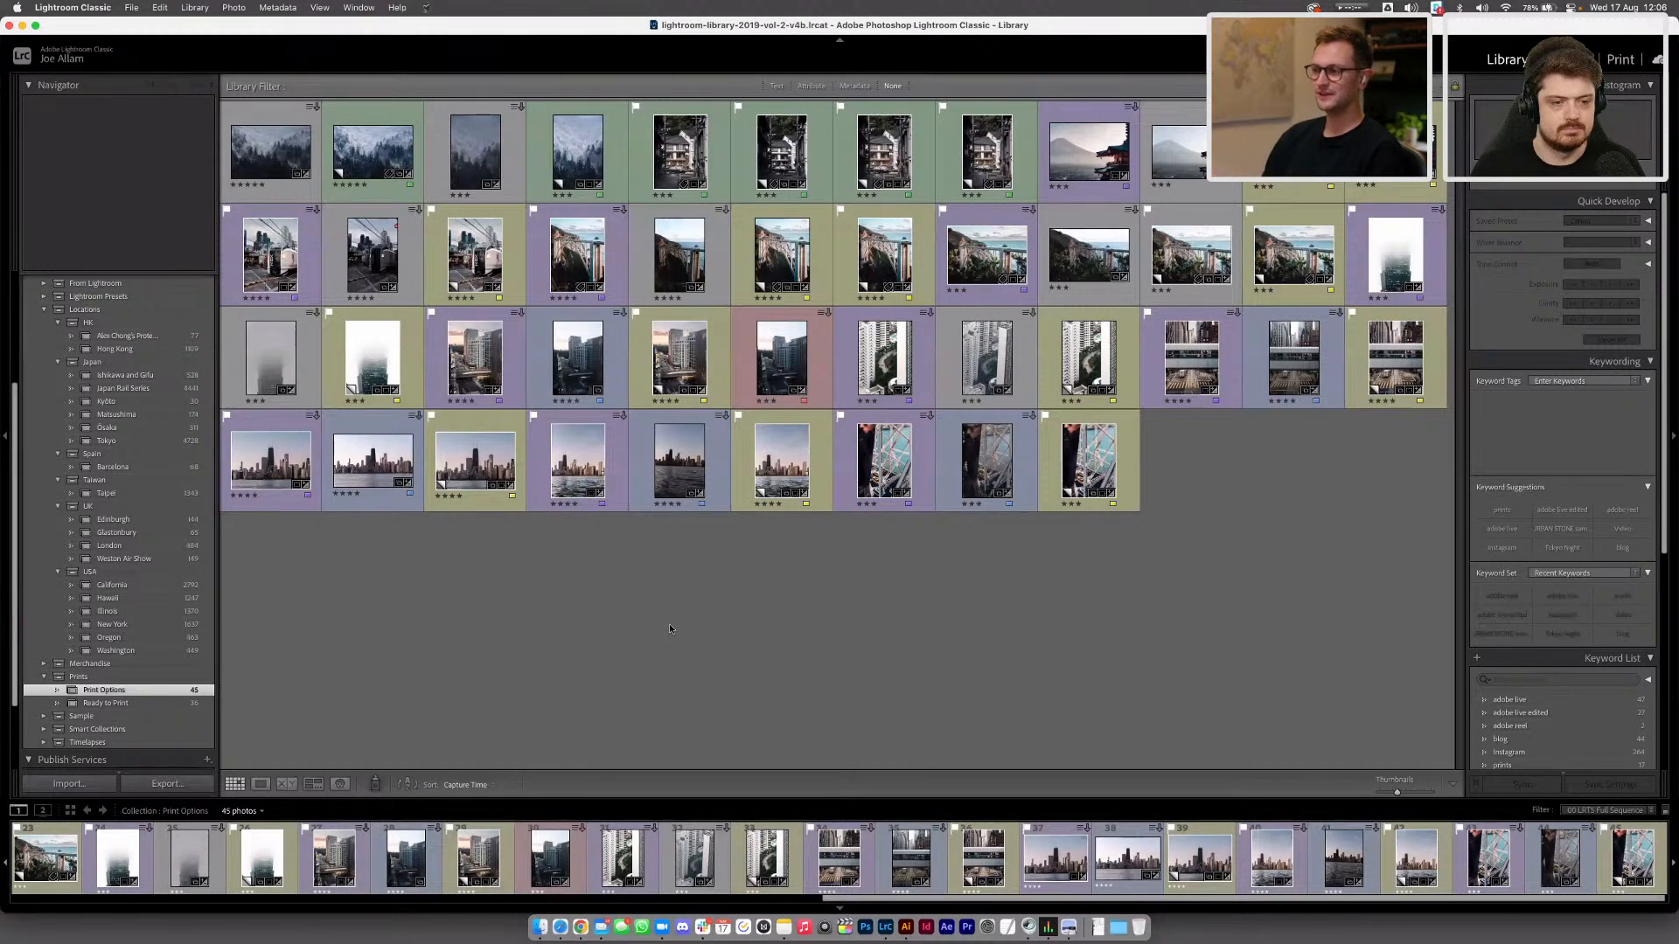
Open the red-labelled city photo with the bullet train in Develop and send it to DxO PureRAW 2 for processing
double_click(779, 364)
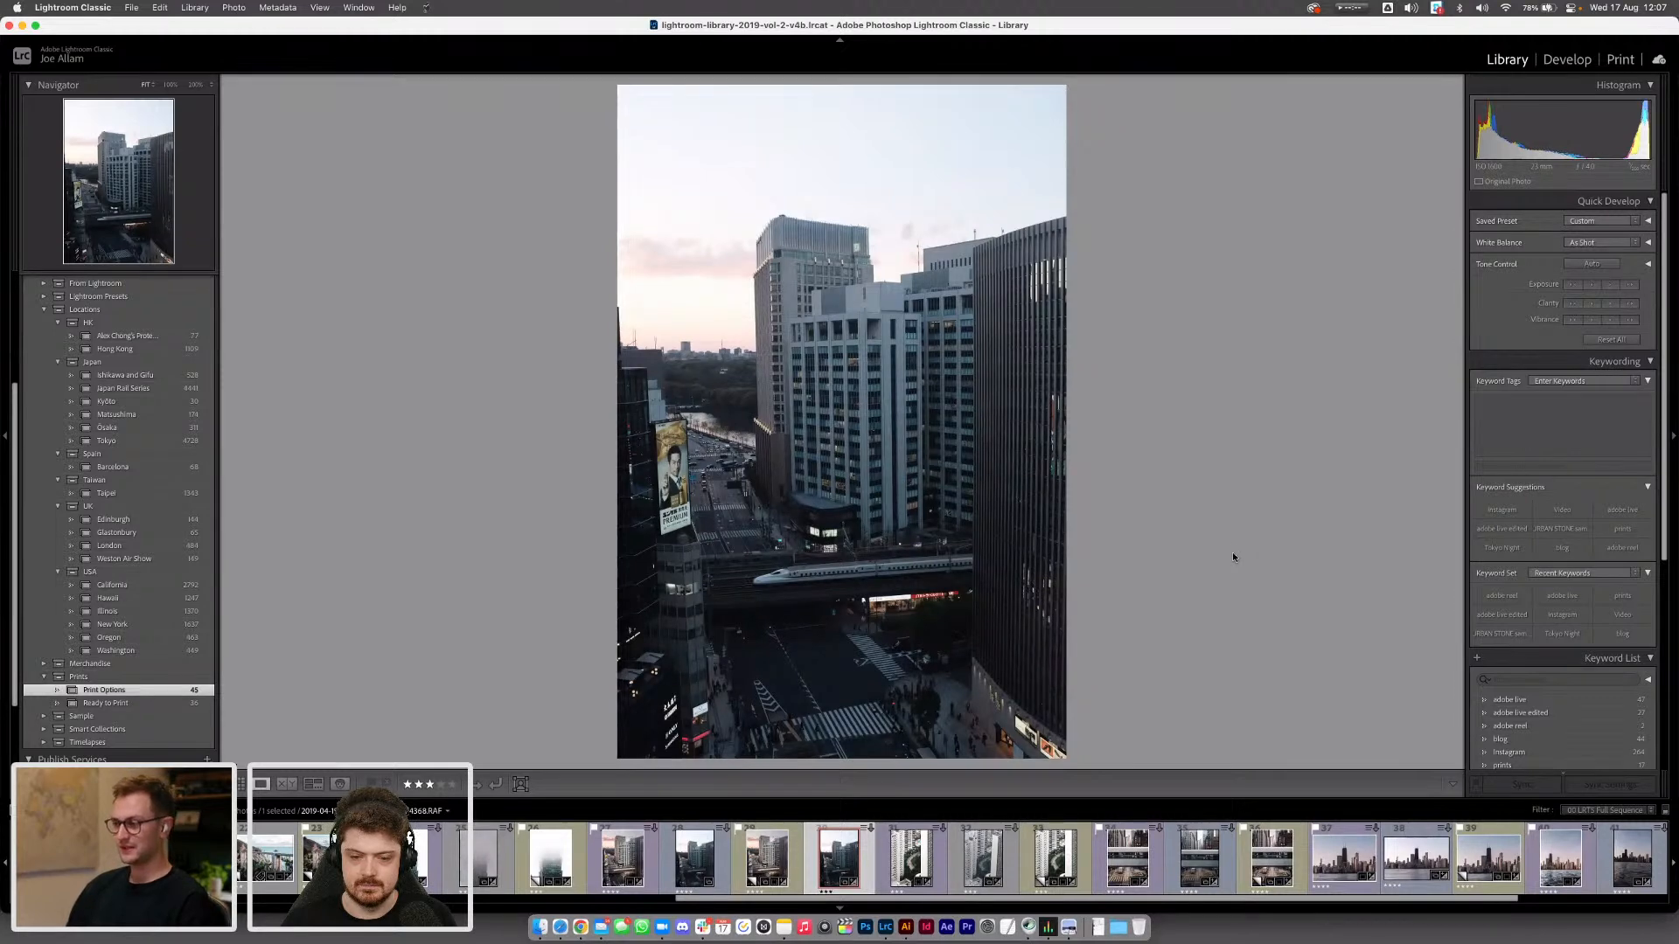
left_click(1566, 60)
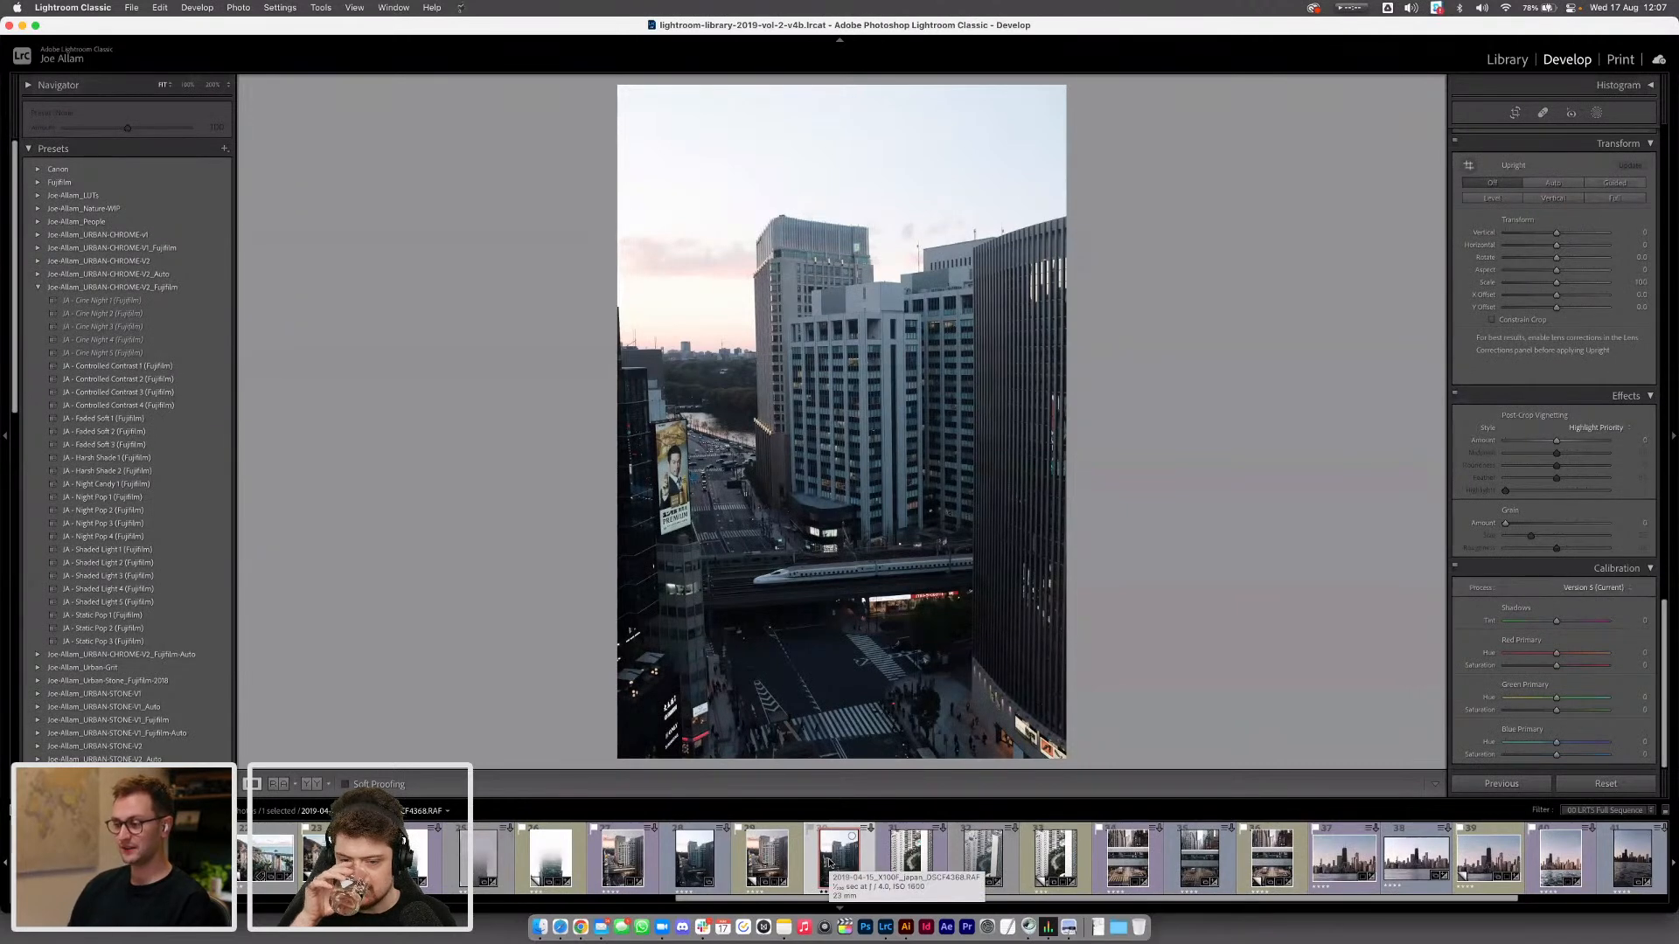
right_click(829, 862)
mouse_move(842, 845)
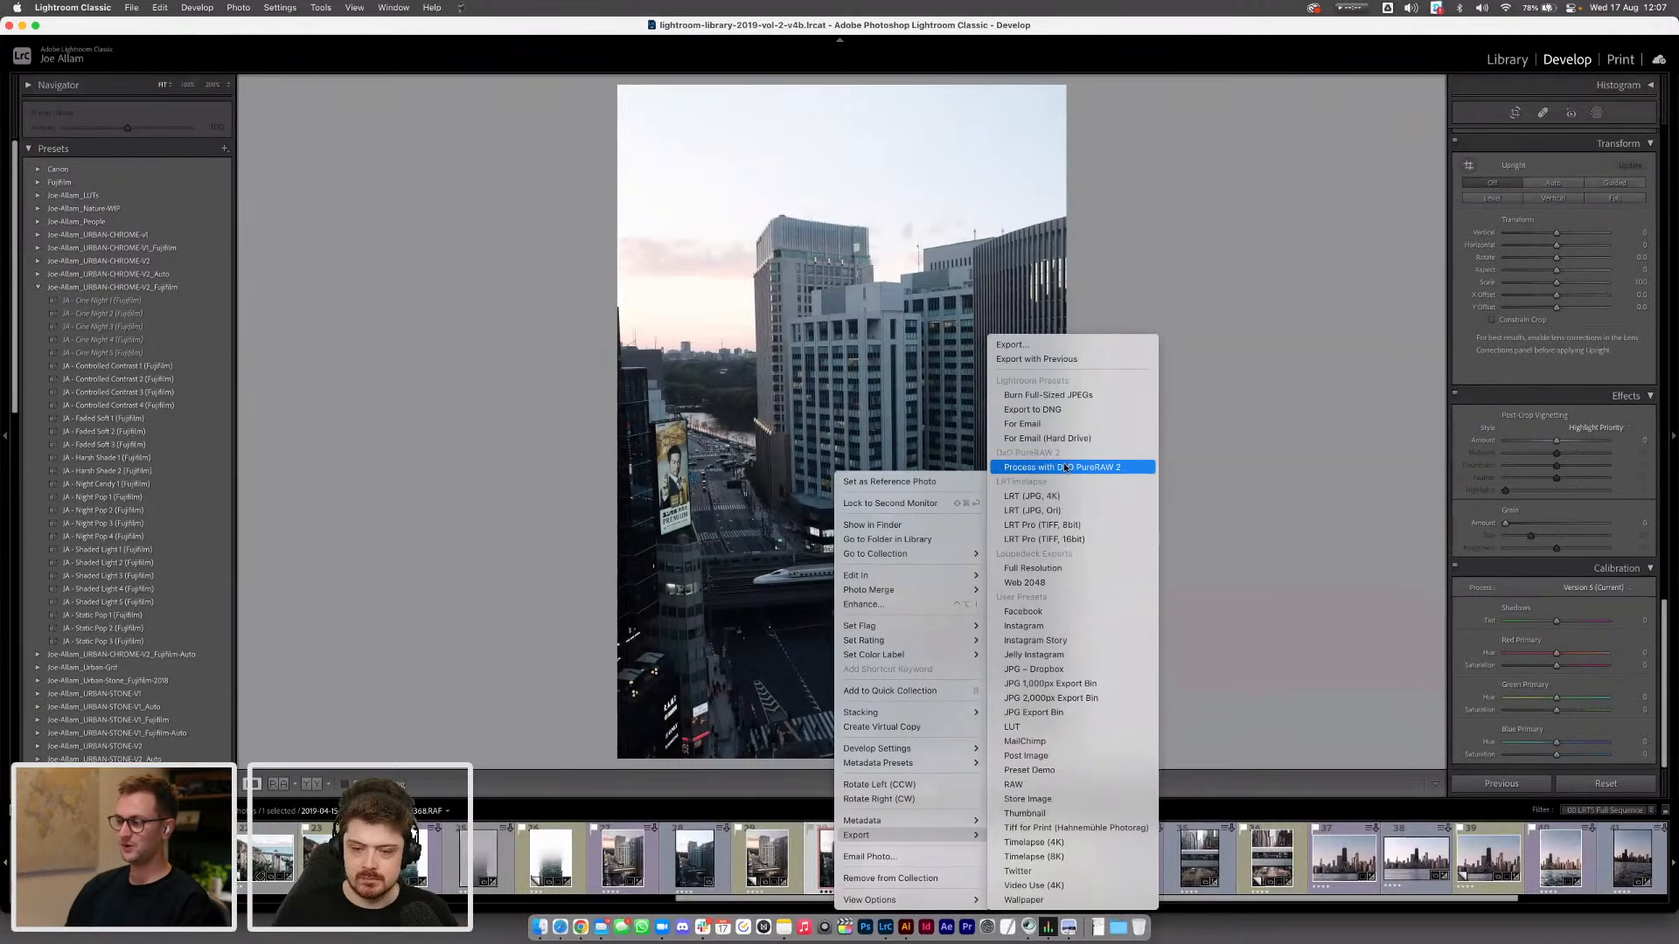
left_click(1098, 473)
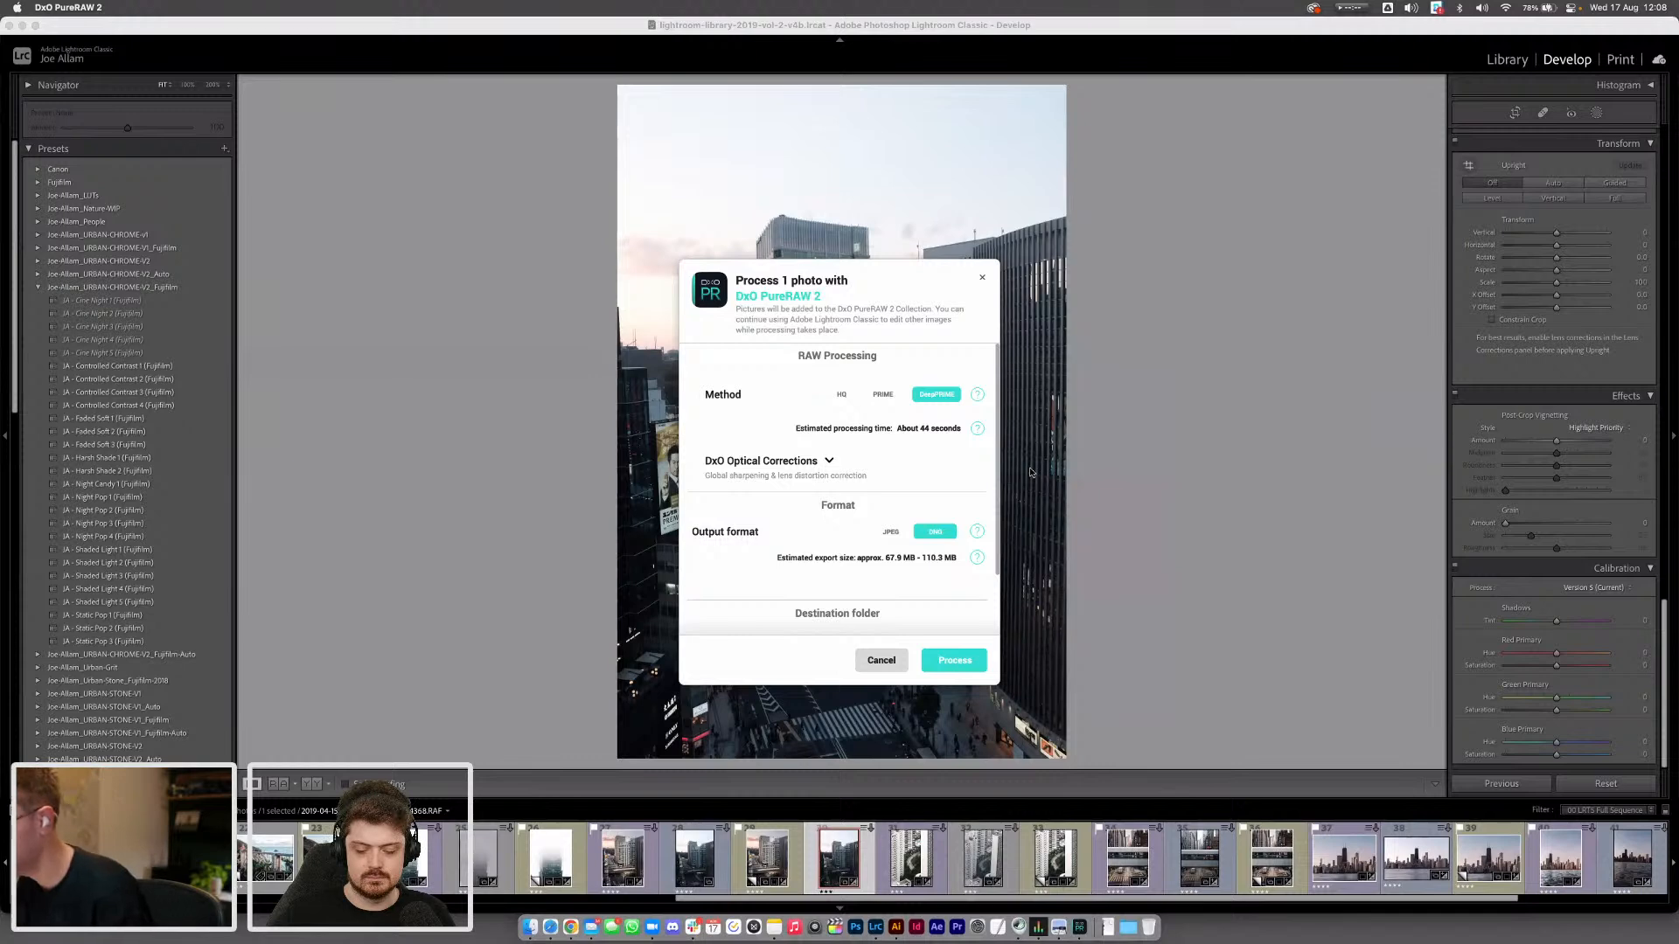
Review the processing options and process the photo with DeepPRIME, DNG output and the 'DxO' folder in the original image(s) folder
scroll(941, 431, "down", 3)
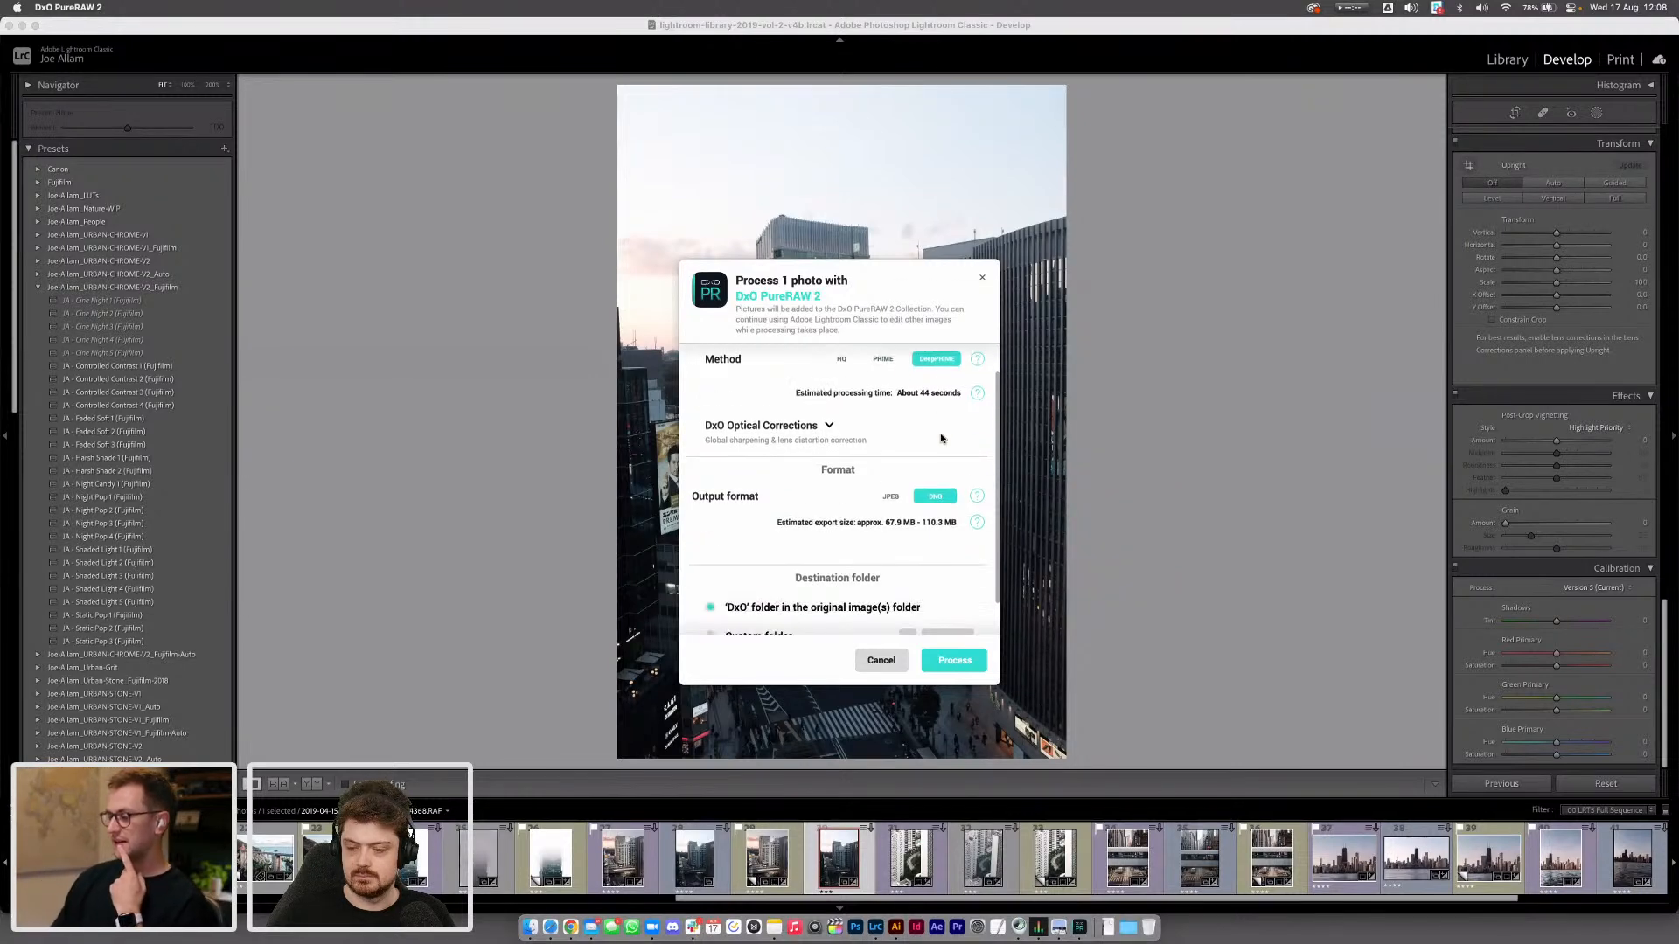
scroll(941, 433, "up", 3)
scroll(857, 433, "down", 1)
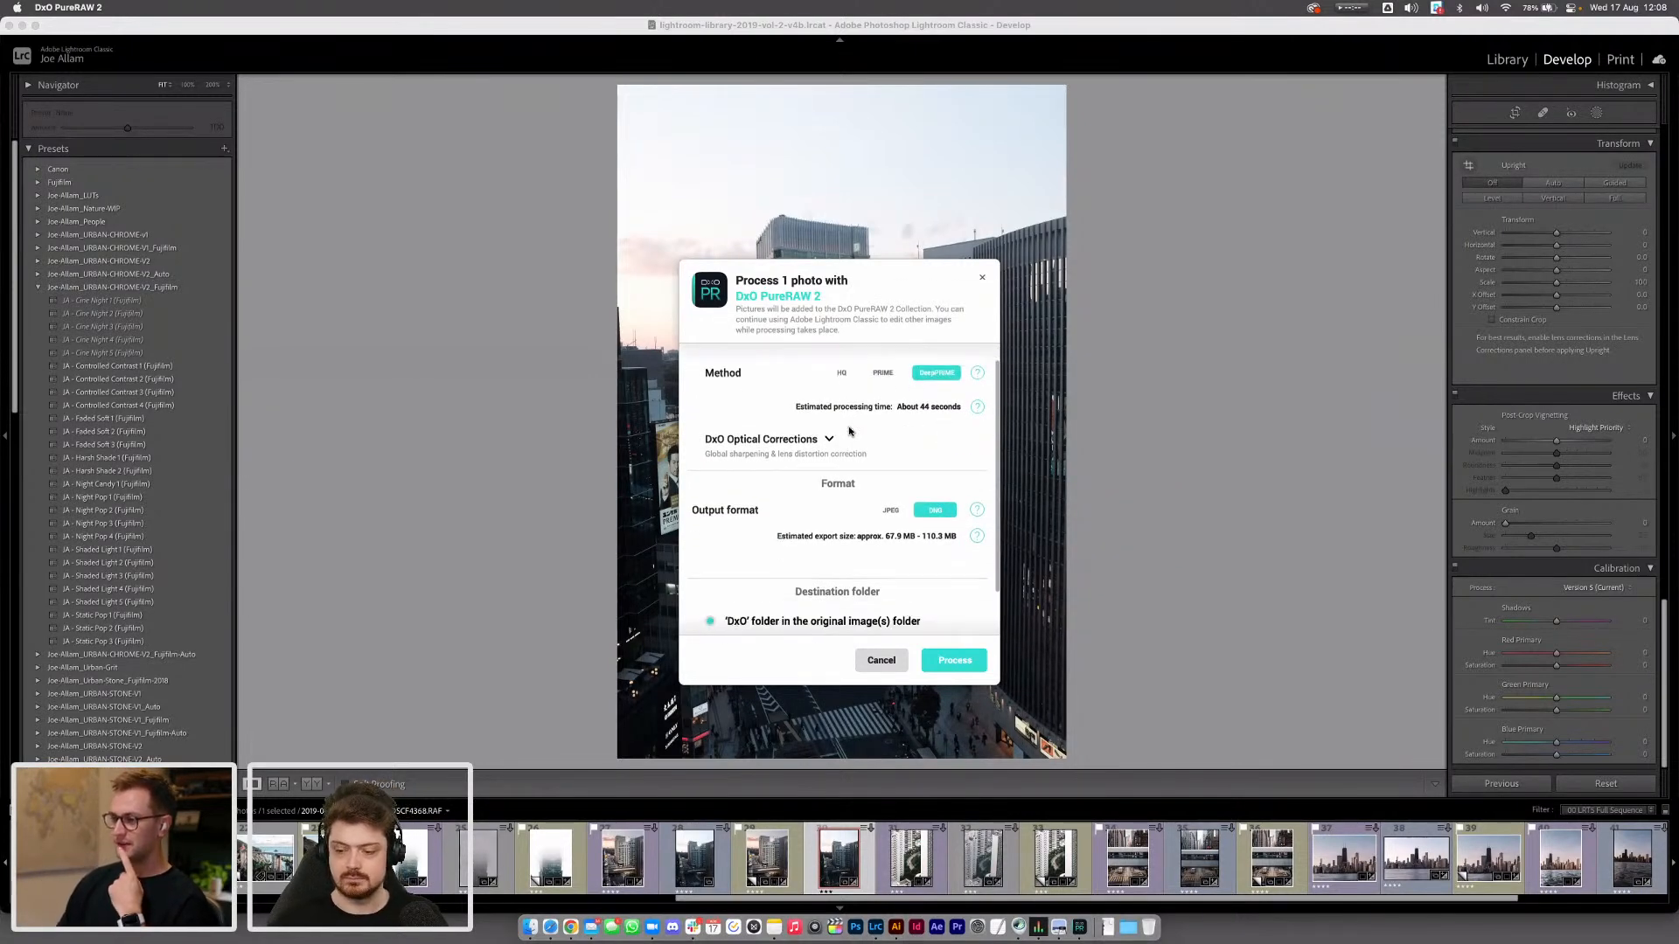
scroll(869, 444, "down", 1)
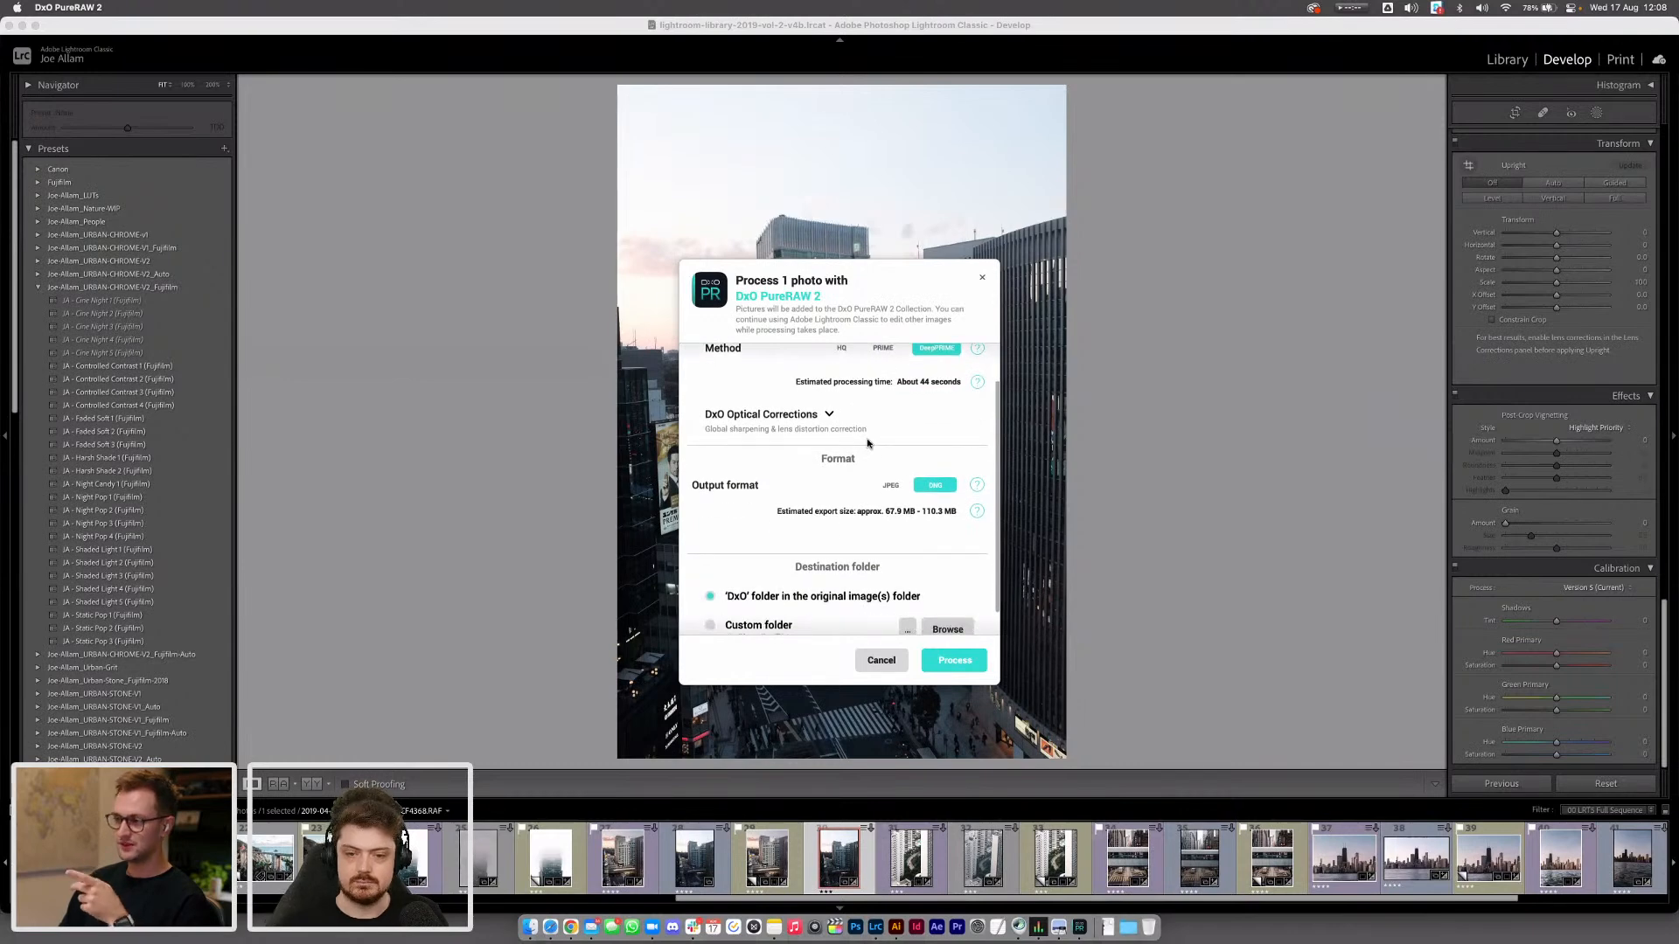
scroll(756, 406, "up", 2)
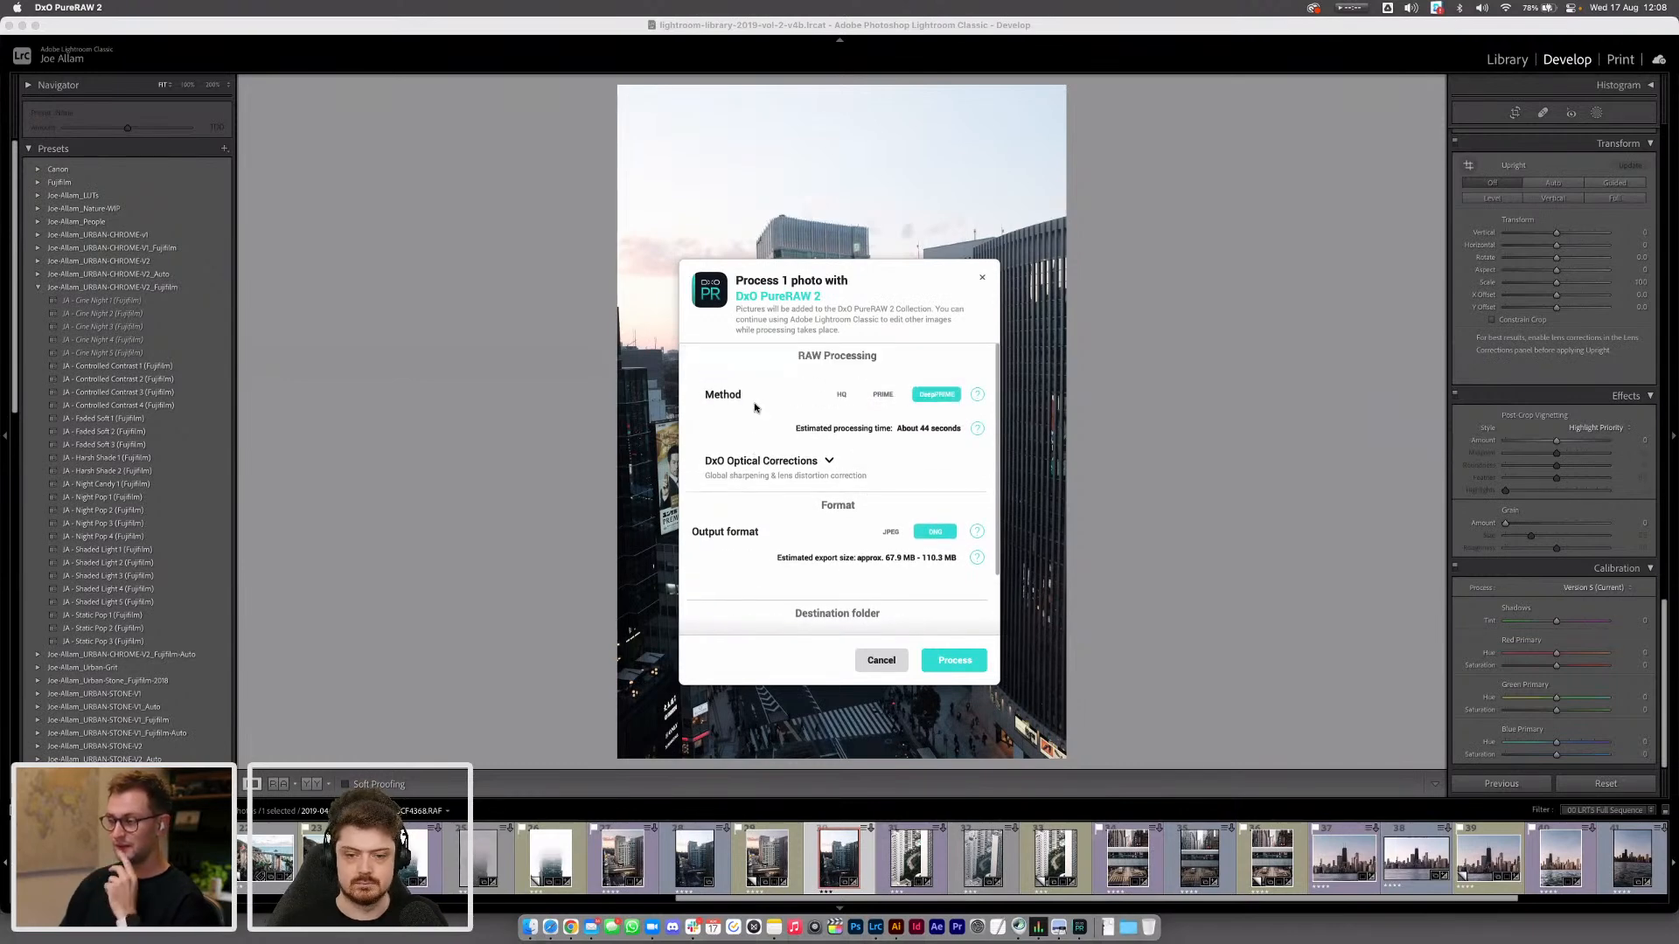
scroll(890, 447, "down", 2)
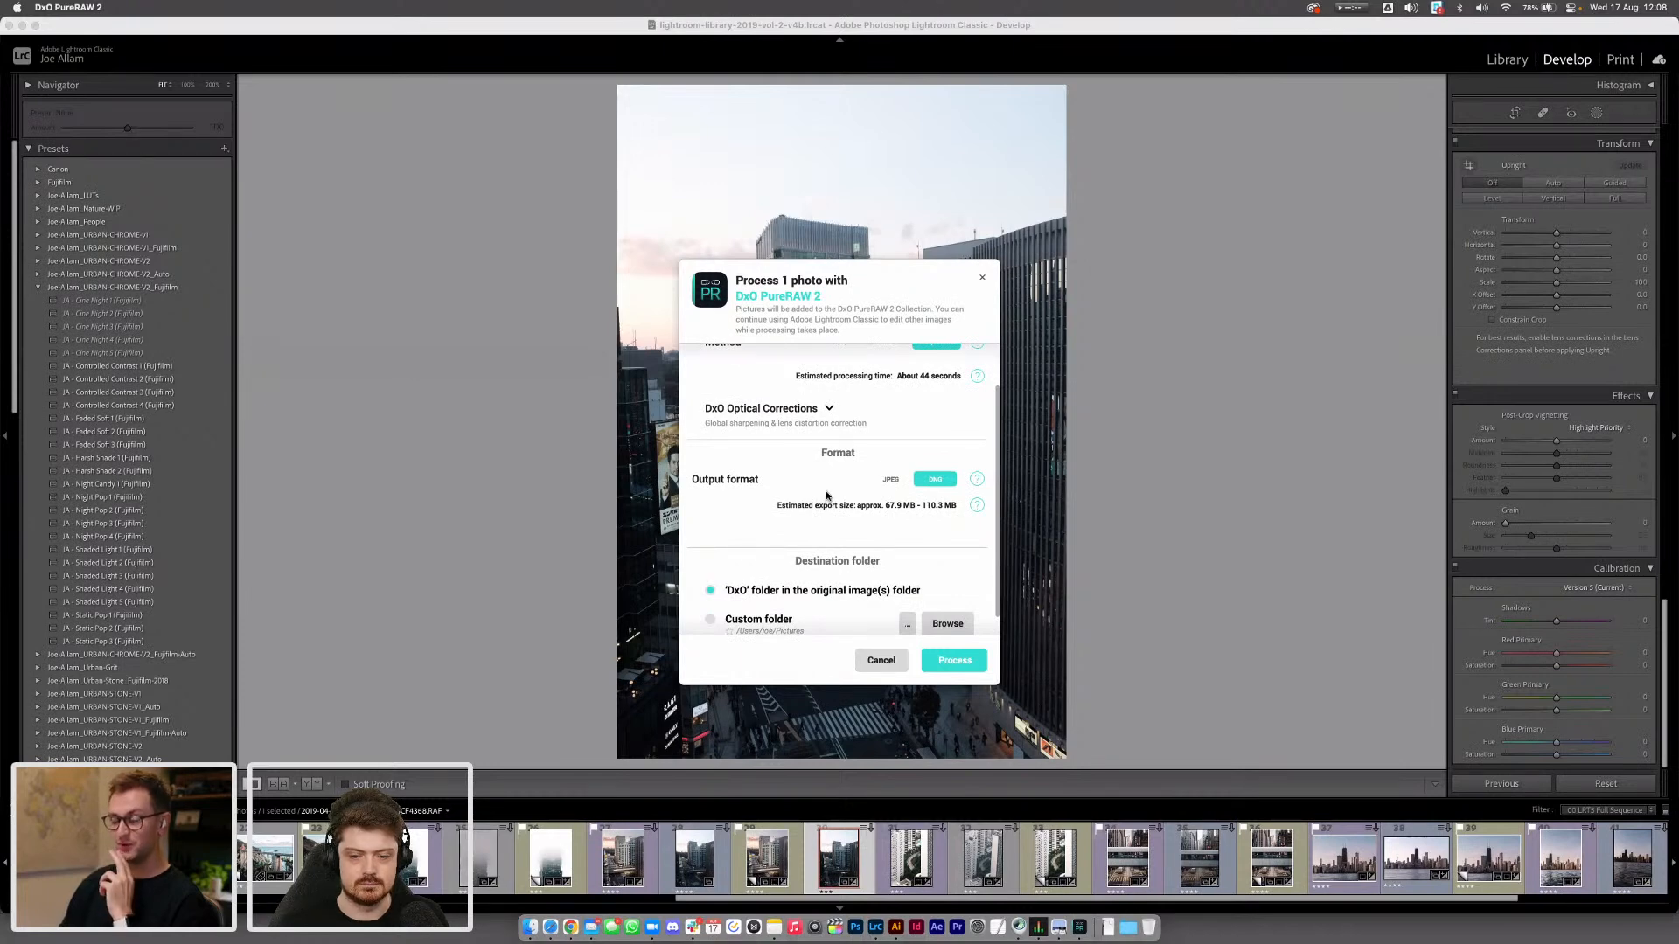
scroll(853, 511, "down", 1)
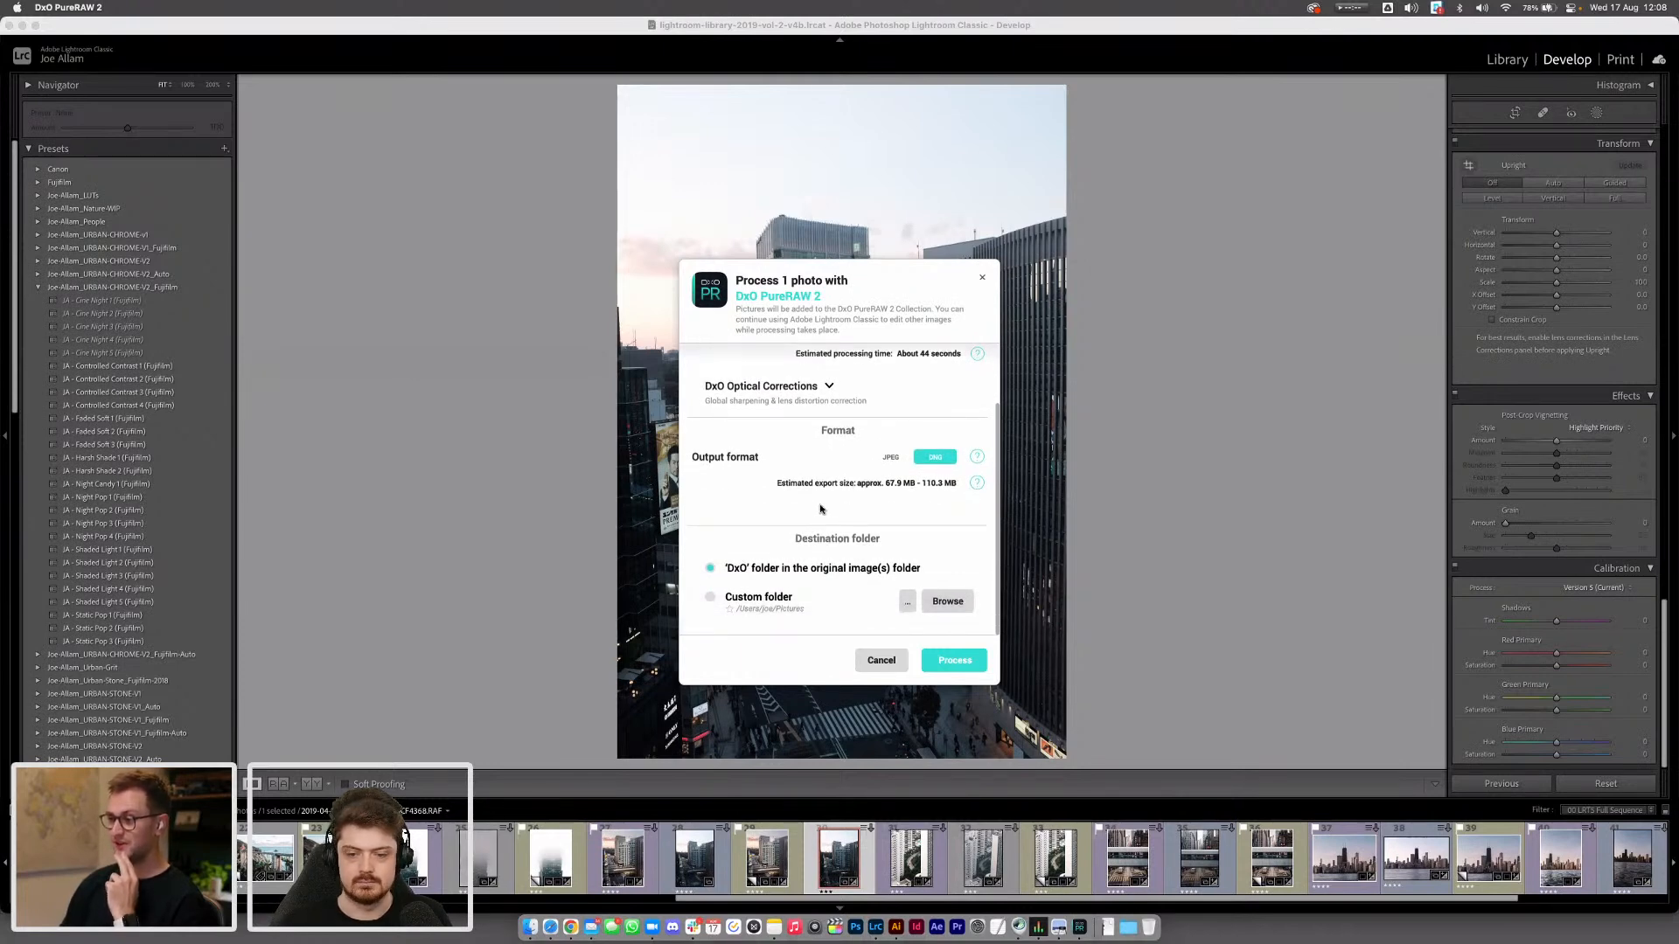
scroll(813, 510, "up", 3)
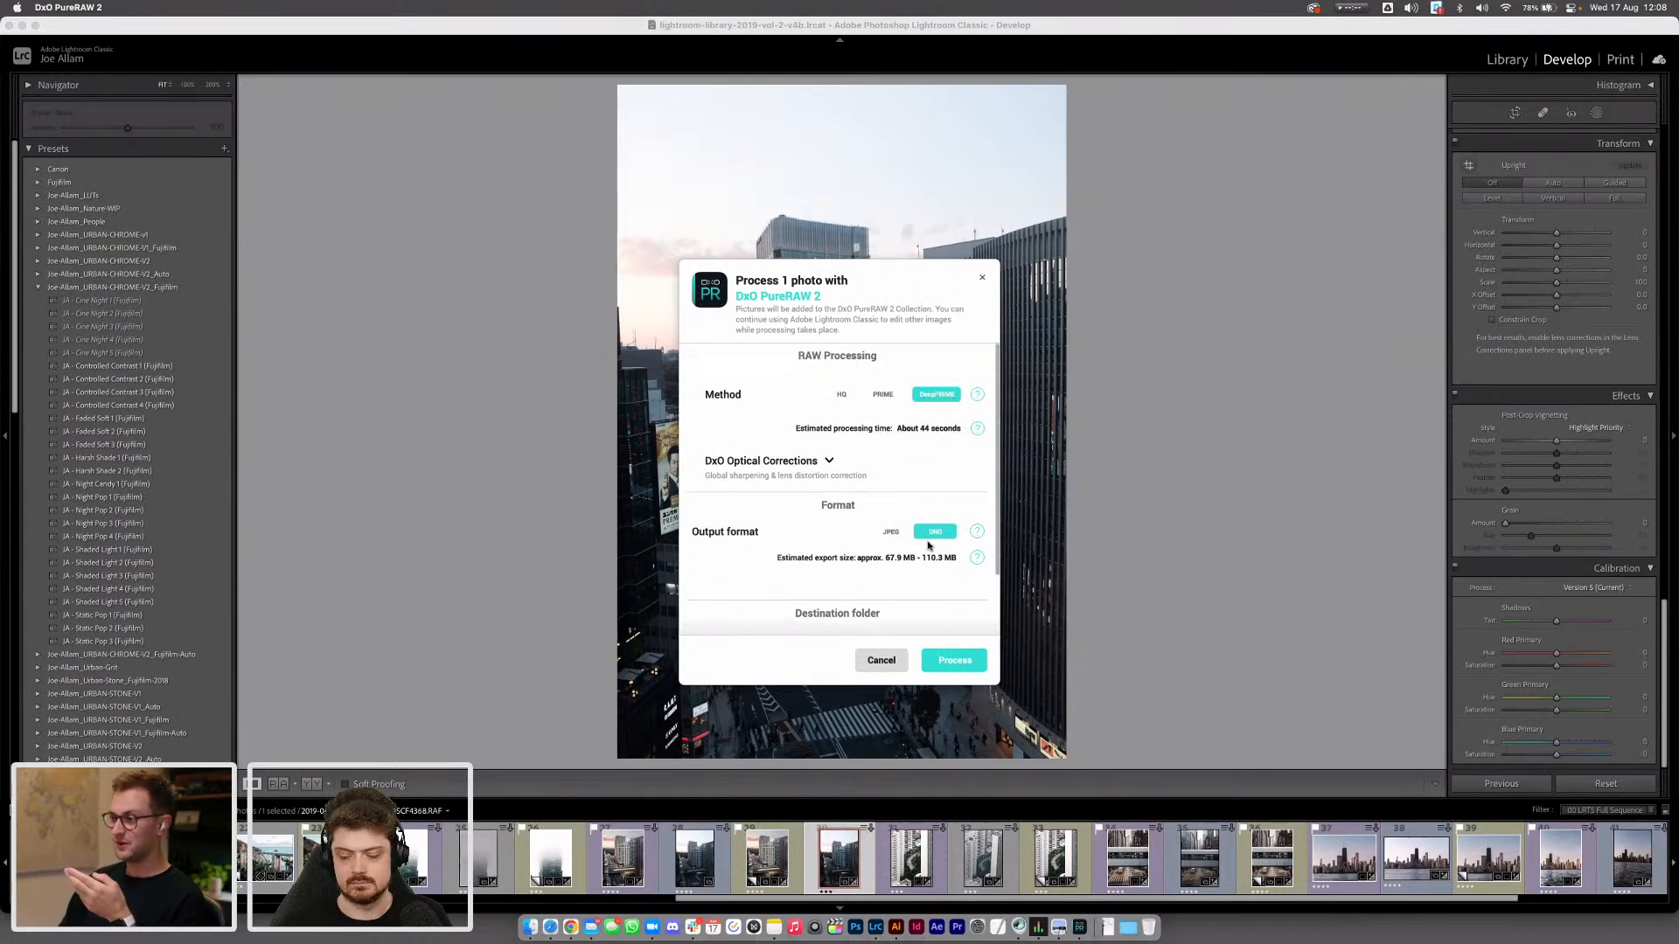
scroll(934, 523, "down", 2)
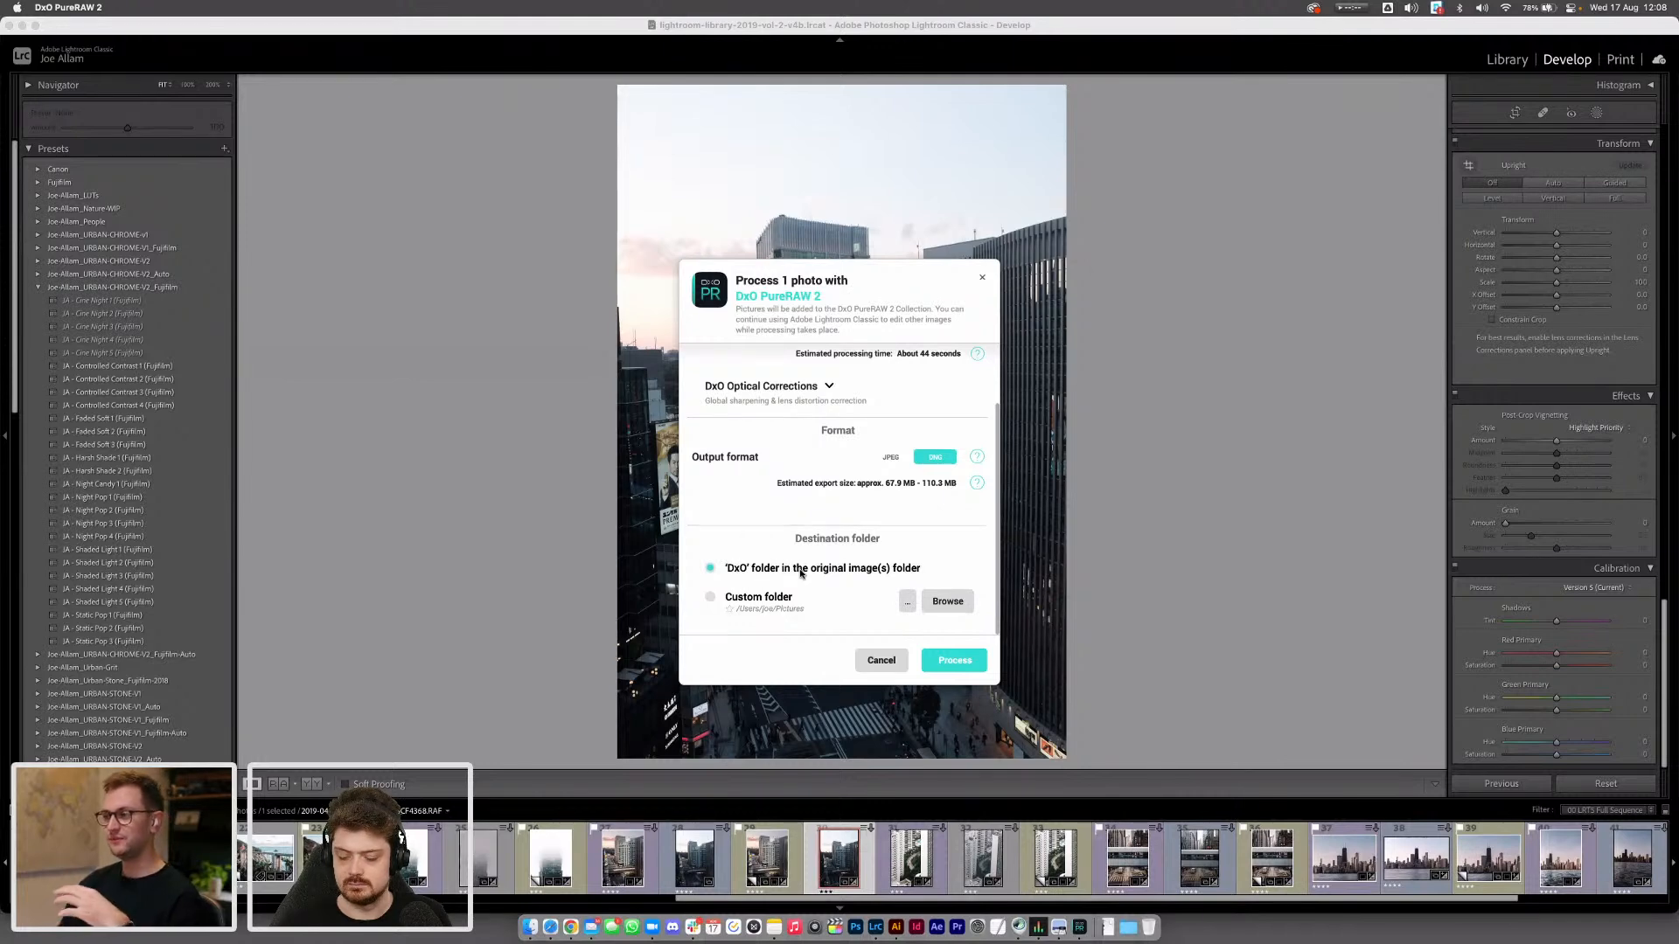
left_click(954, 661)
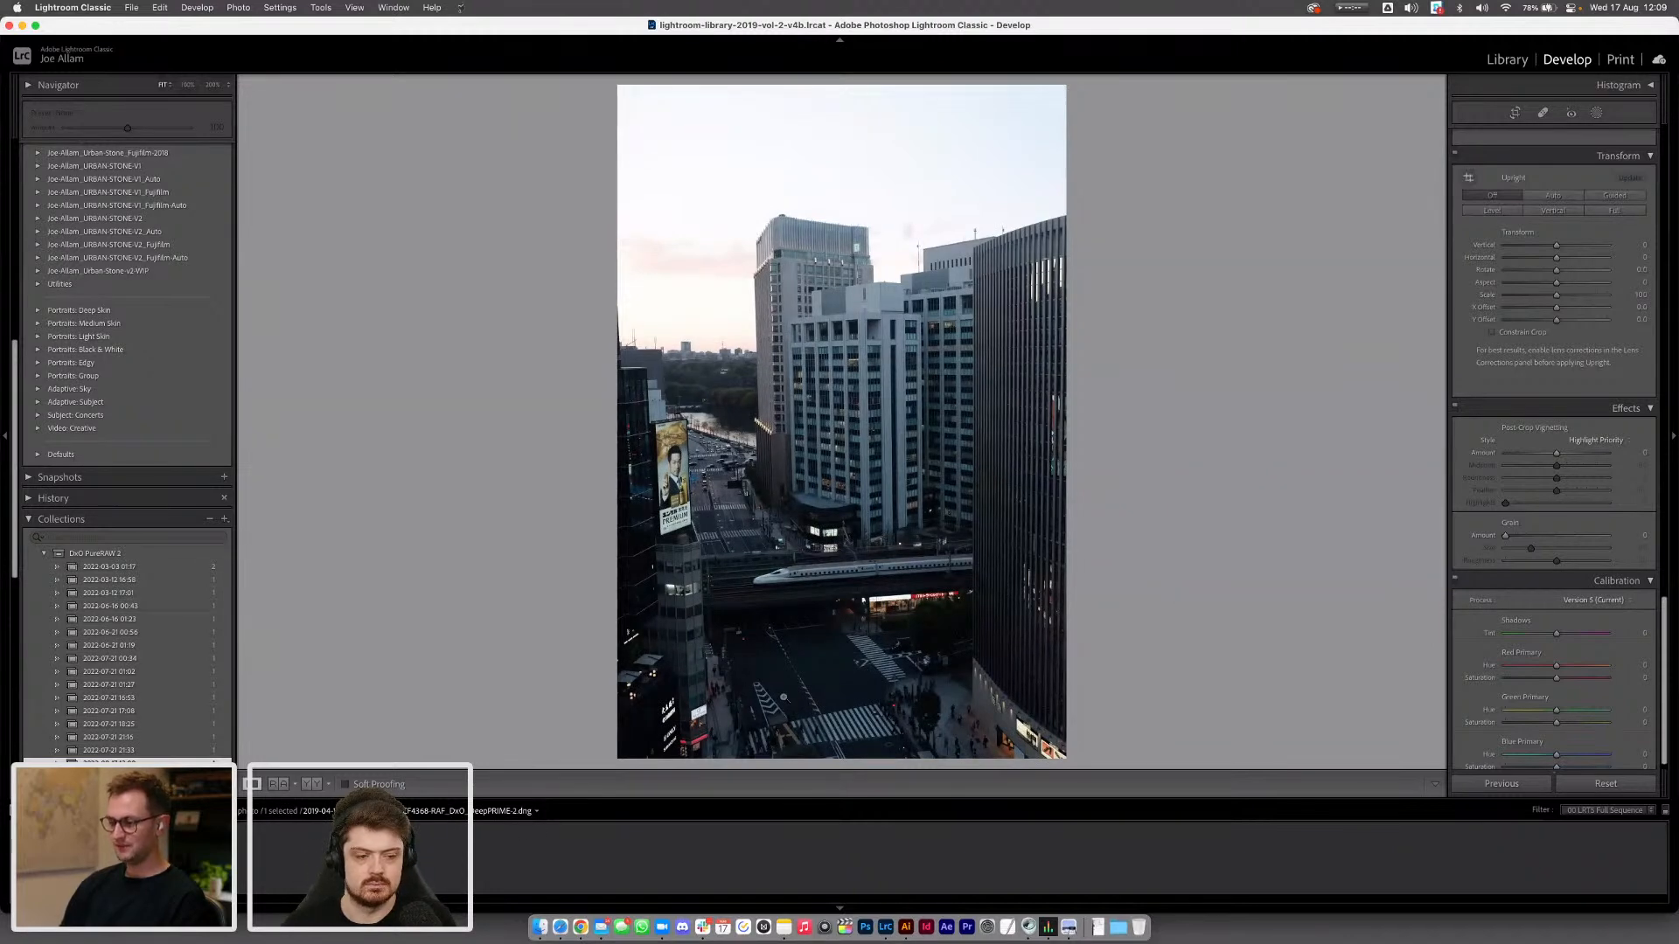
Rate the processed DNG five stars and check the detail around the bullet train up close
key("4")
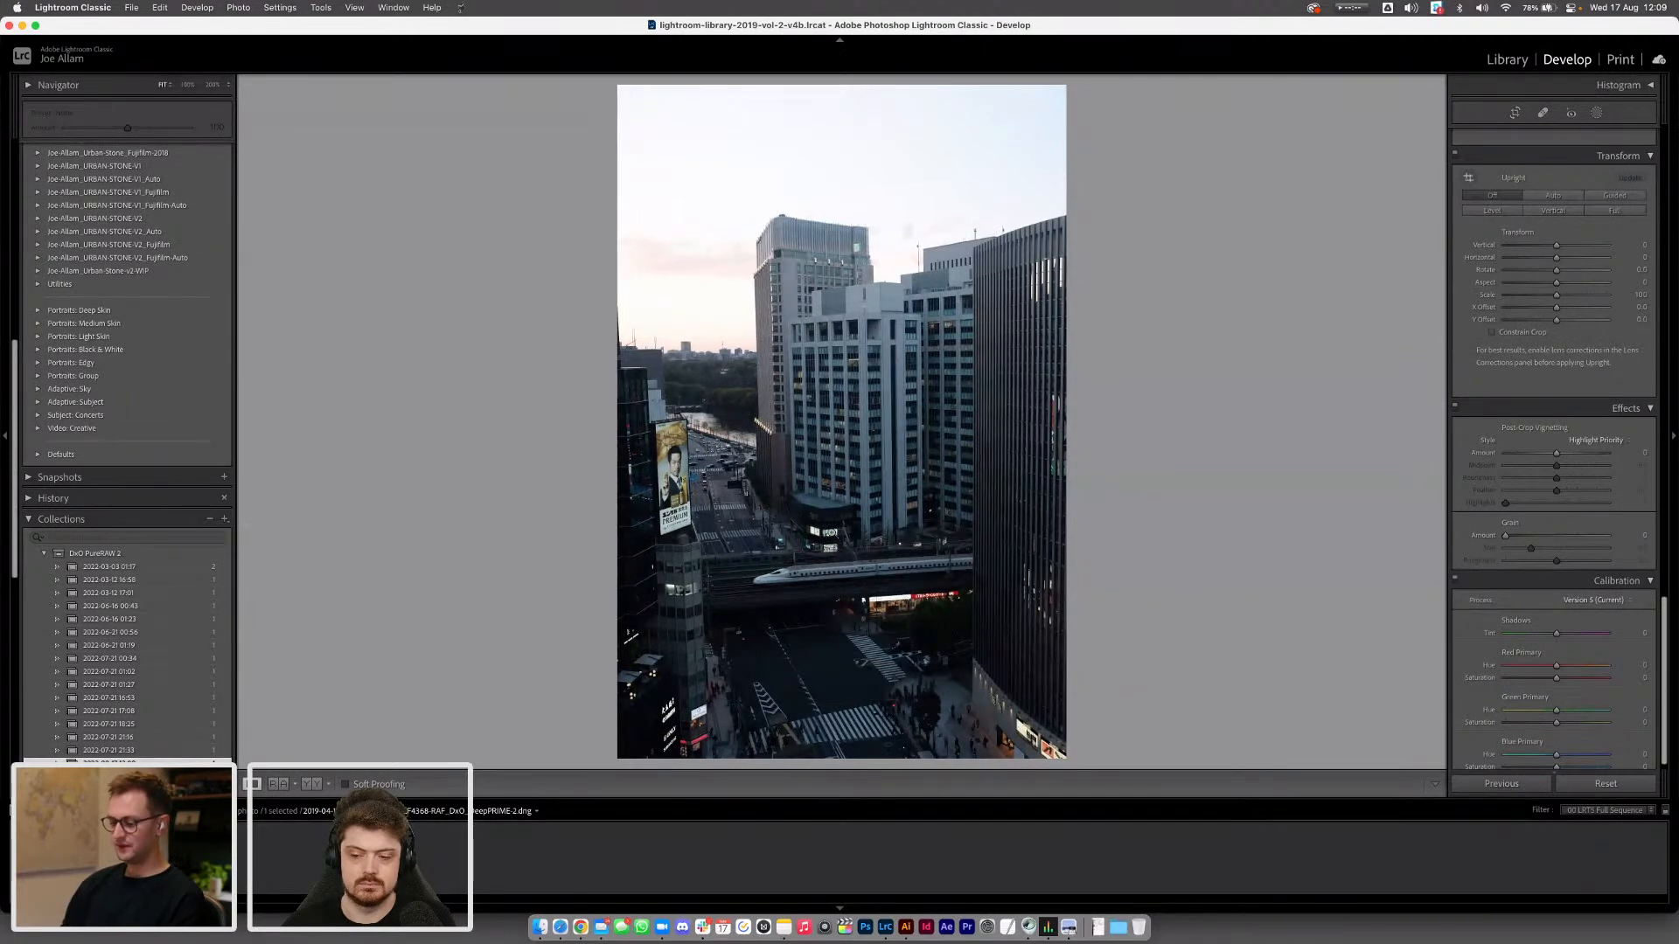
key("5")
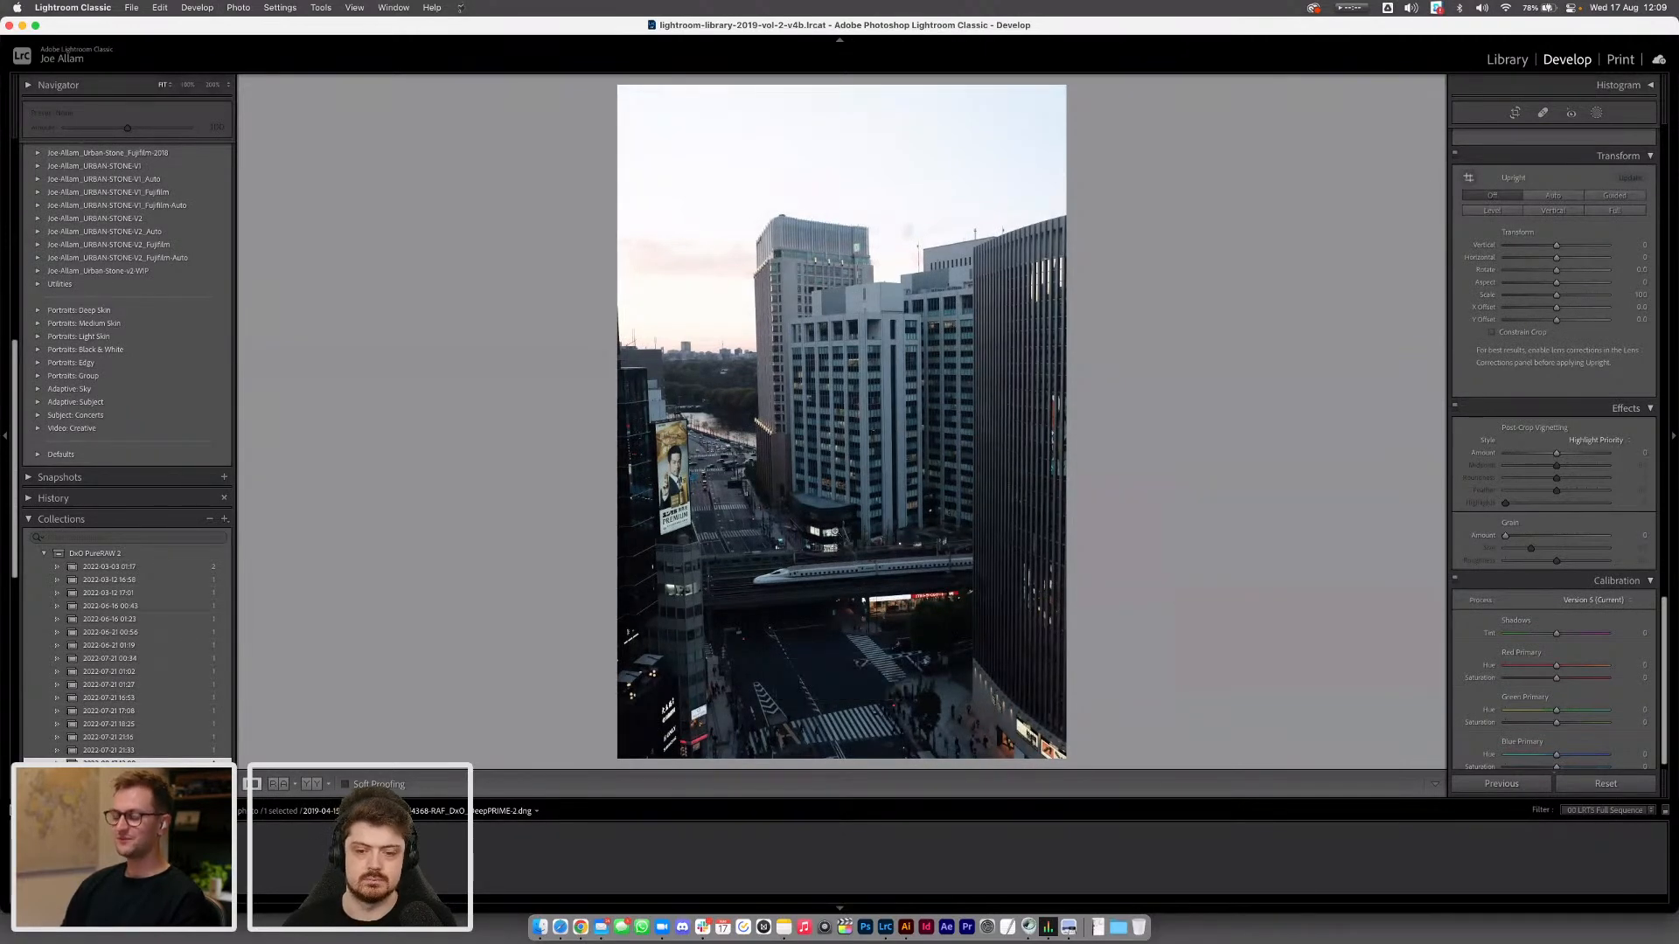
left_click(818, 559)
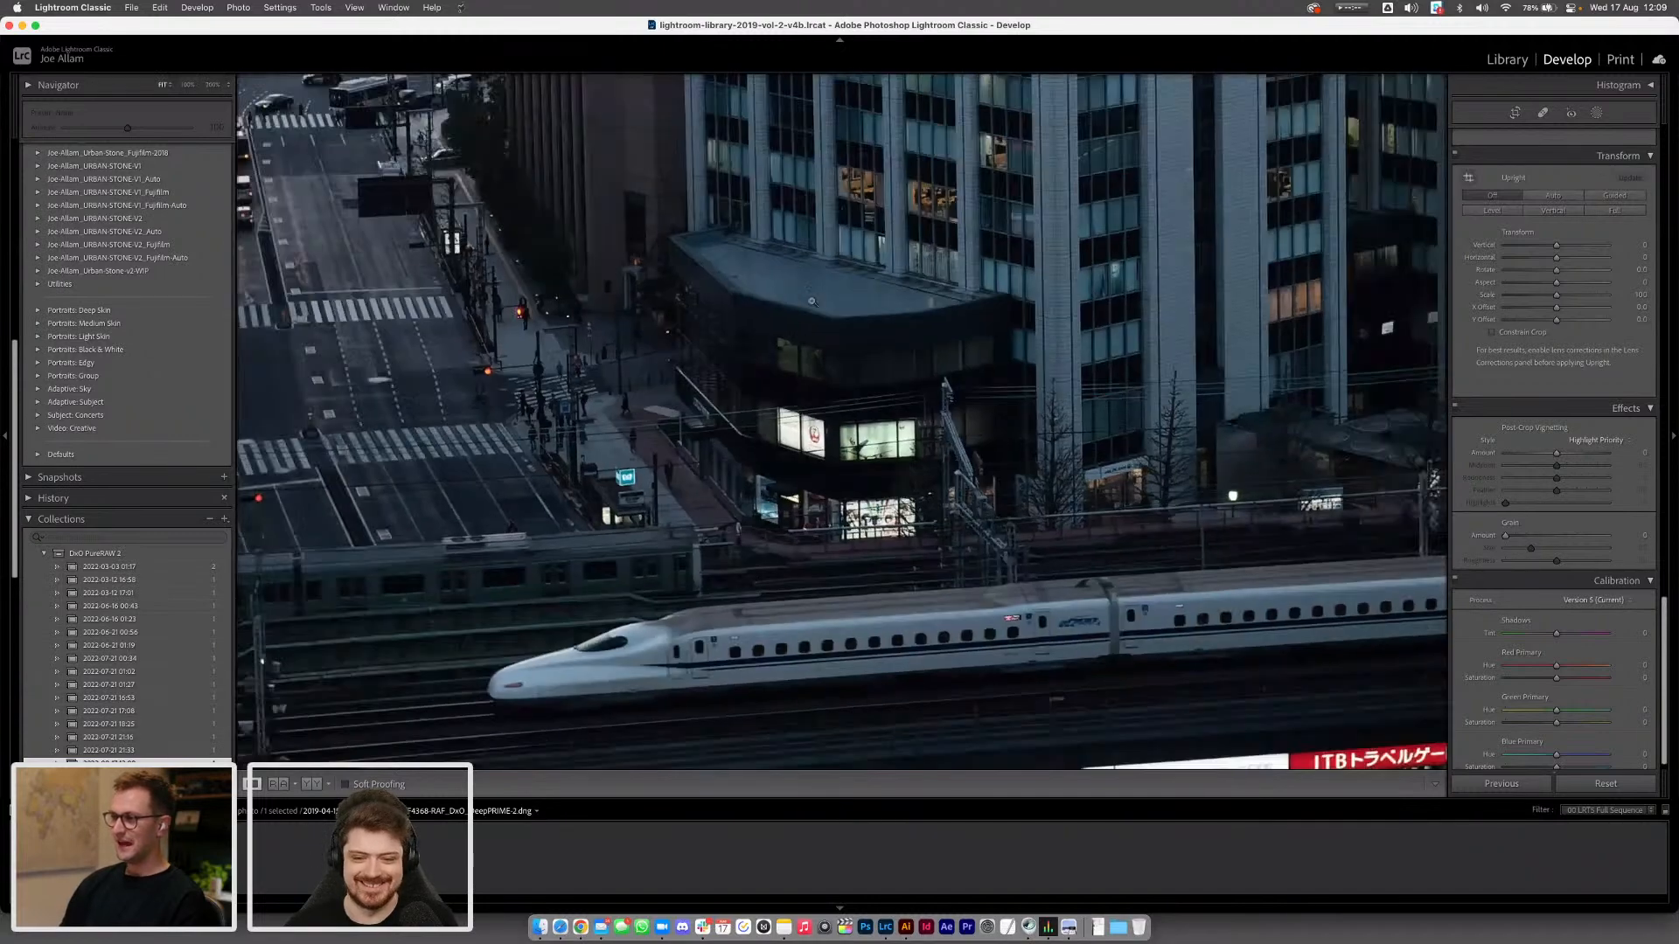
left_click(813, 302)
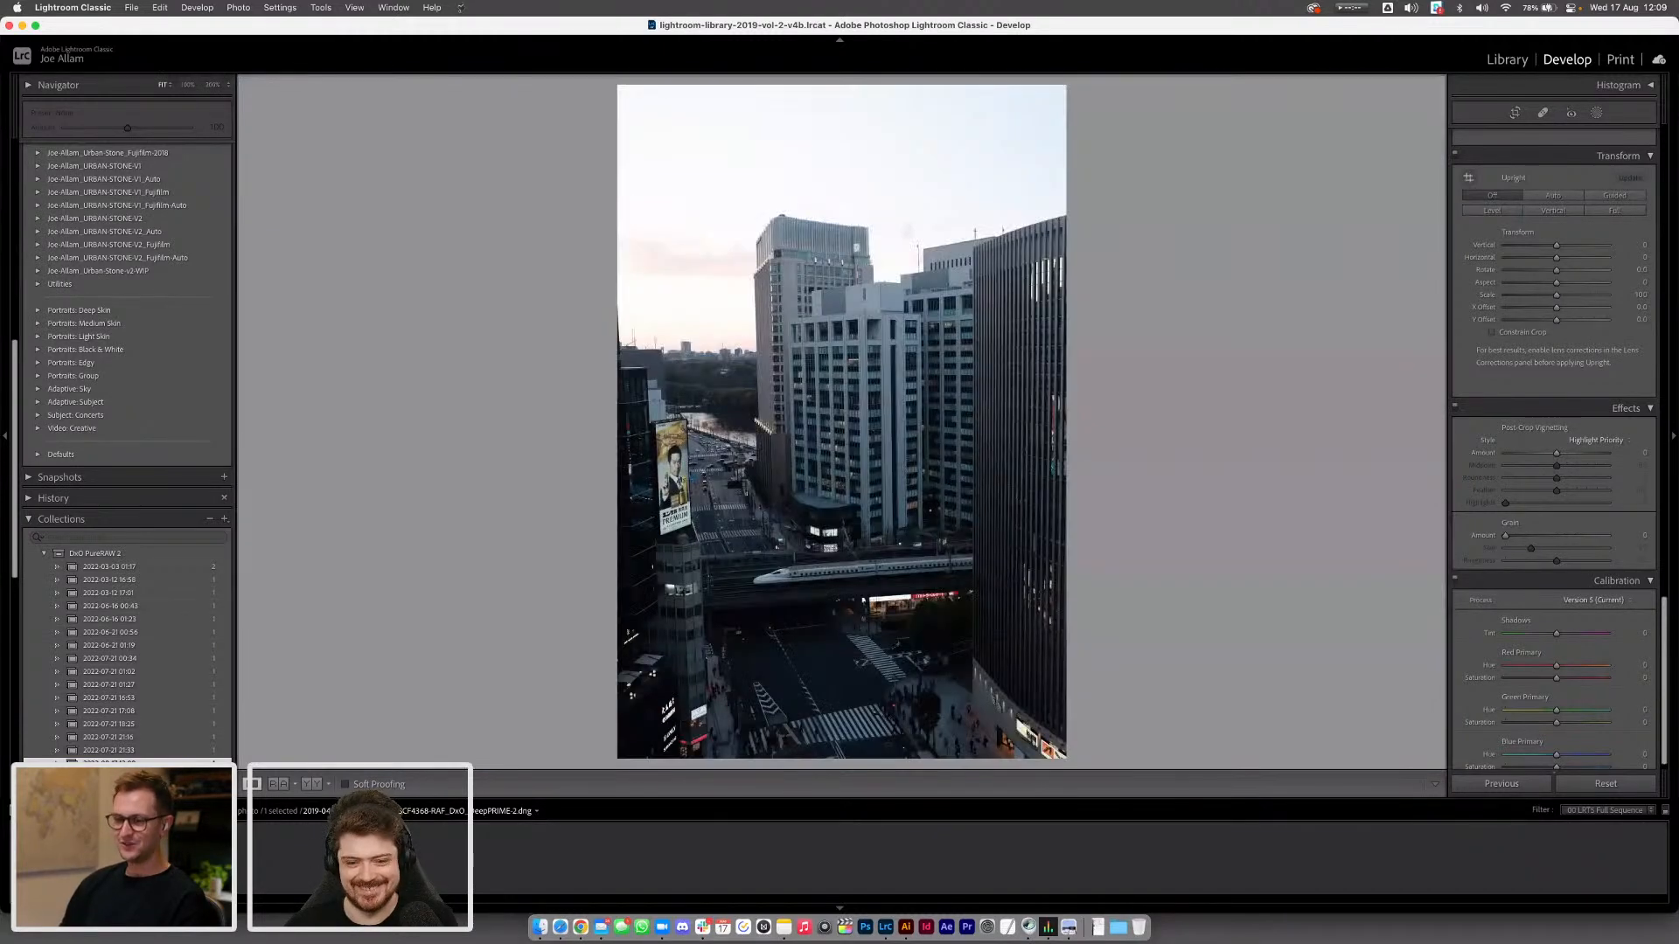
Add the processed DNG to the Print Options collection under Prints and open that collection
scroll(91, 548, "down", 10)
scroll(91, 548, "down", 3)
left_click_drag(98, 595, 144, 475)
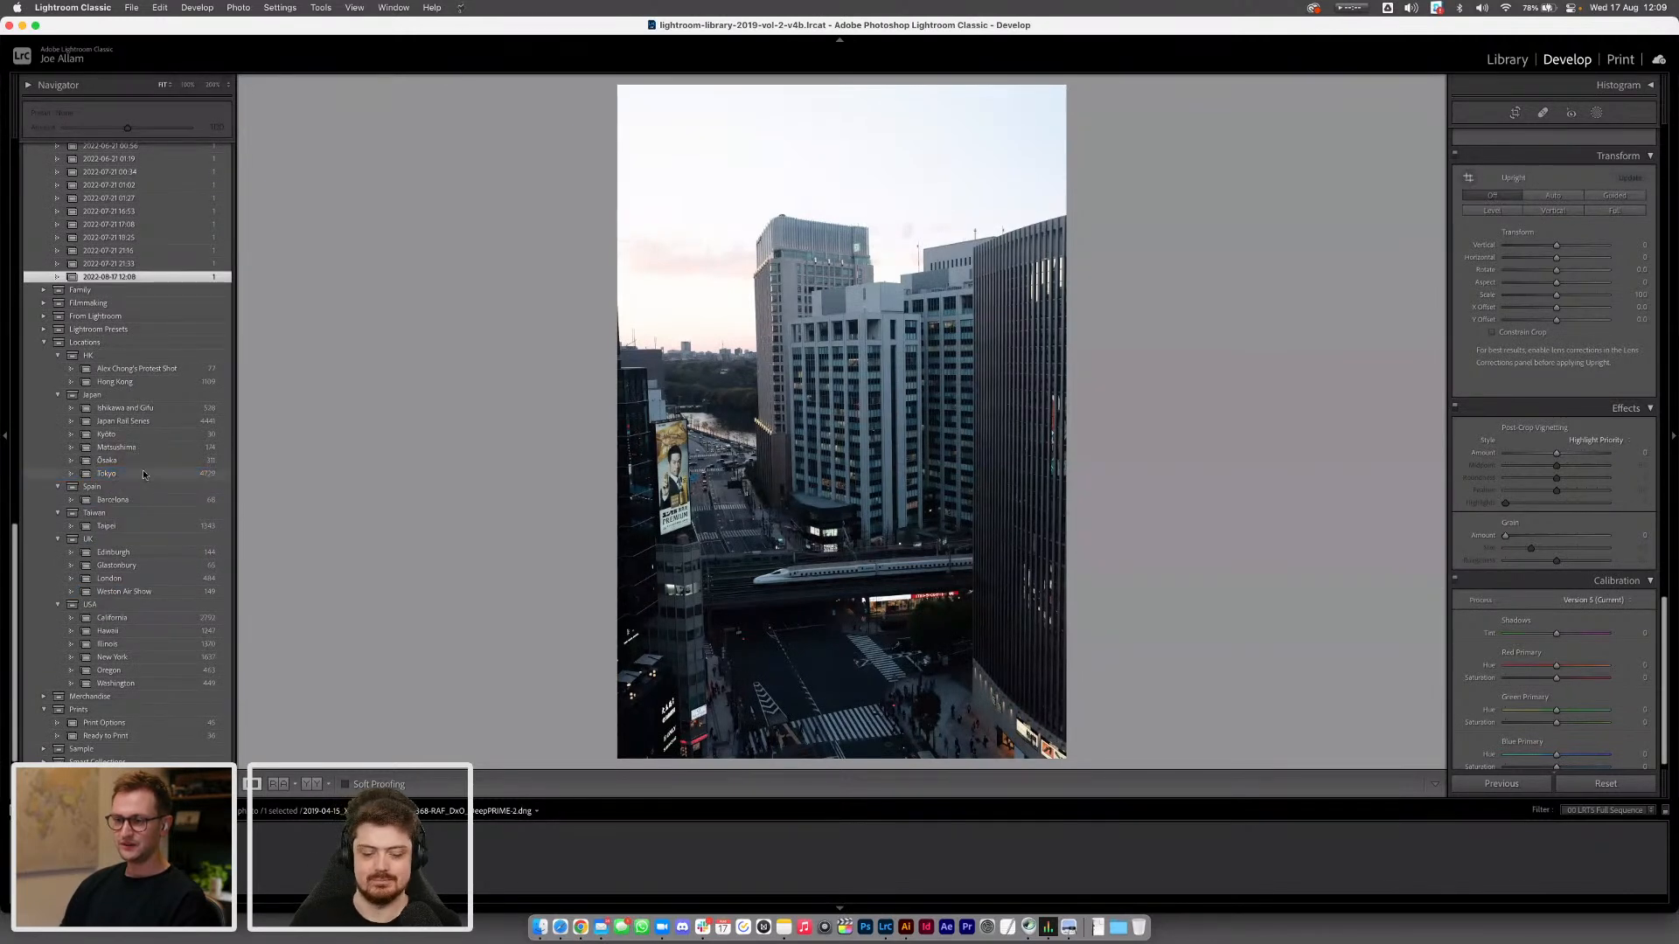
mouse_move(96, 742)
left_mouse_down()
mouse_move(144, 647)
mouse_move(142, 725)
mouse_move(120, 726)
left_mouse_up()
left_click(113, 723)
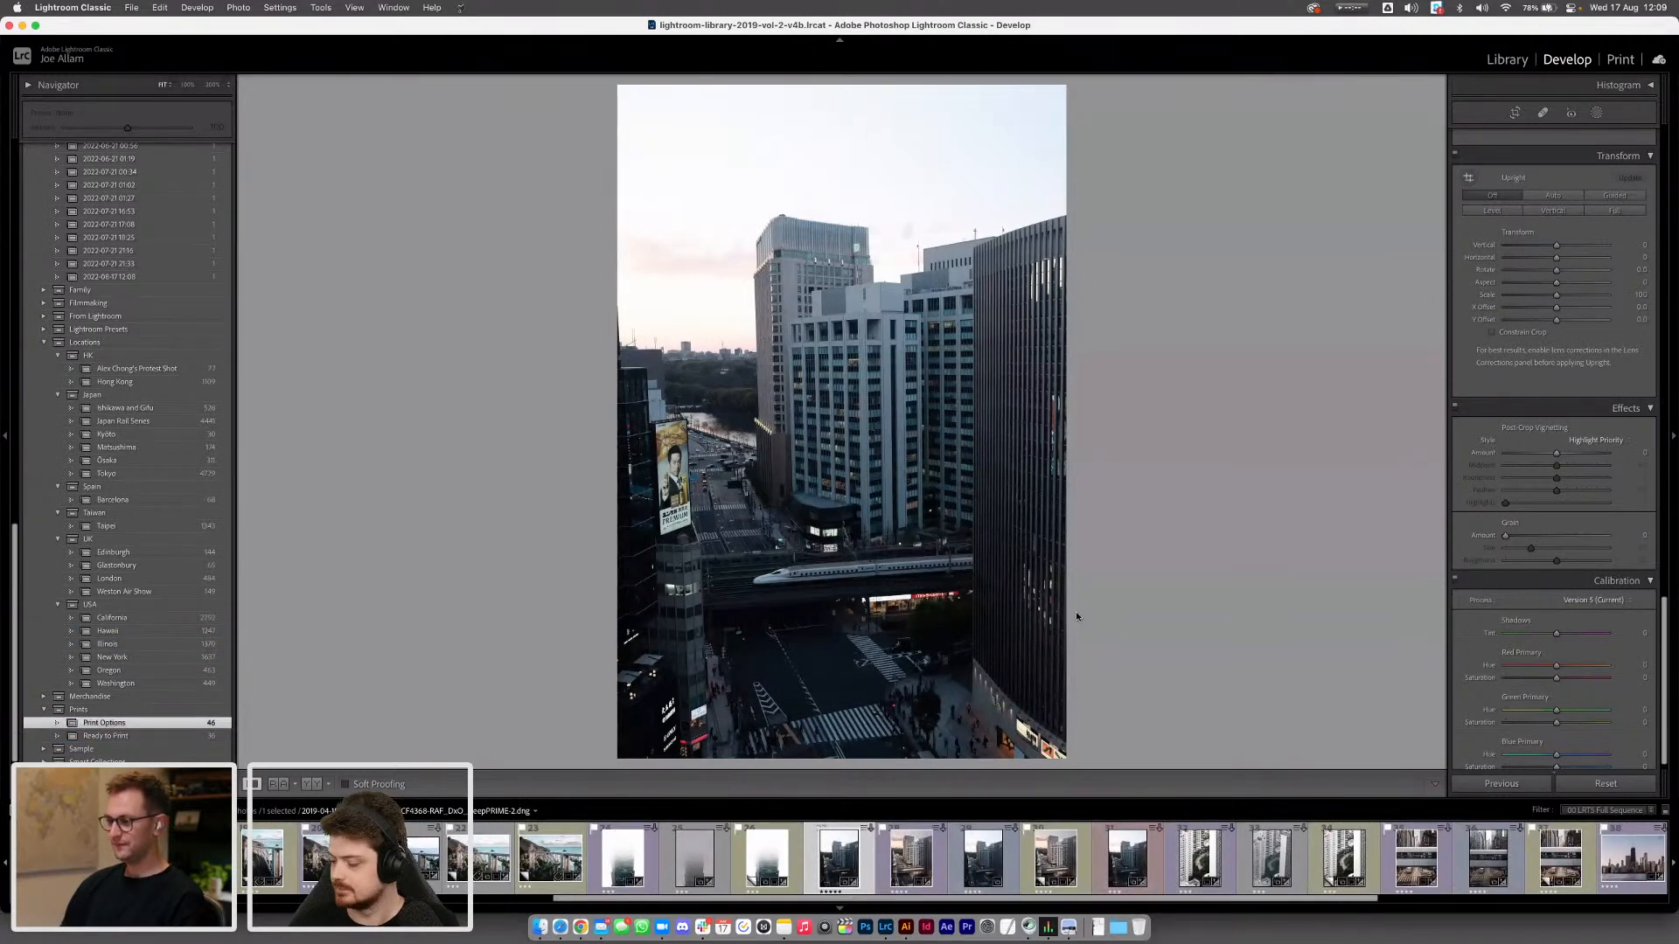
Select the DeepPRIME DNG and the red-labelled original RAW together and alternate between them to compare the full frames
left_click(1123, 864)
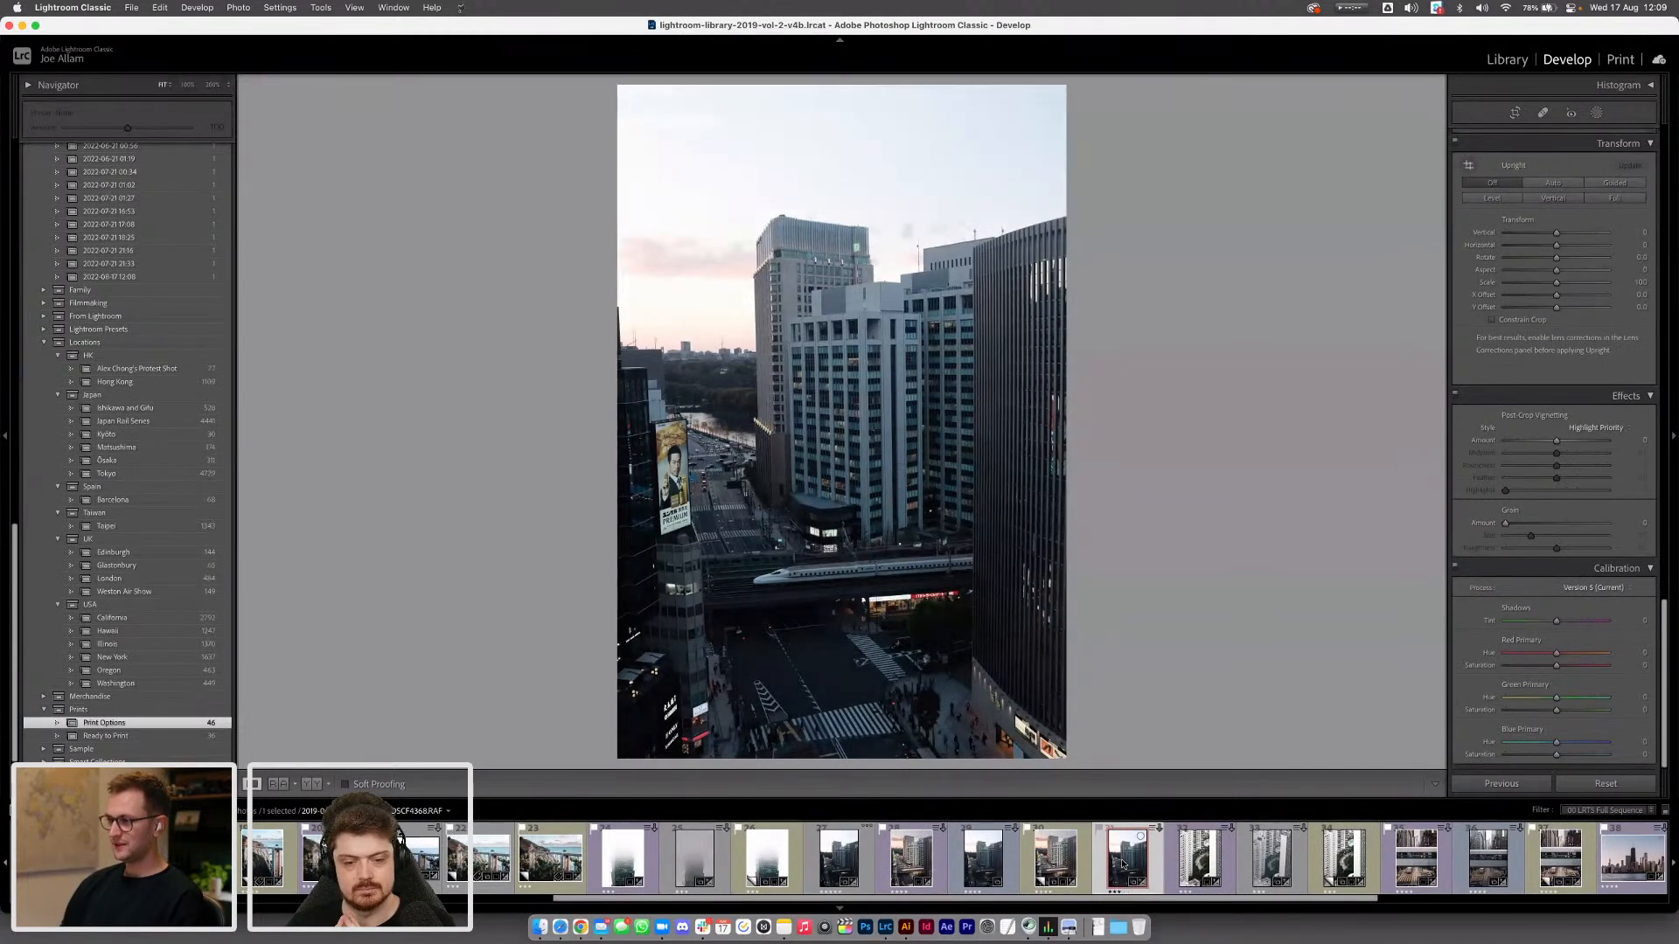
left_click(839, 861)
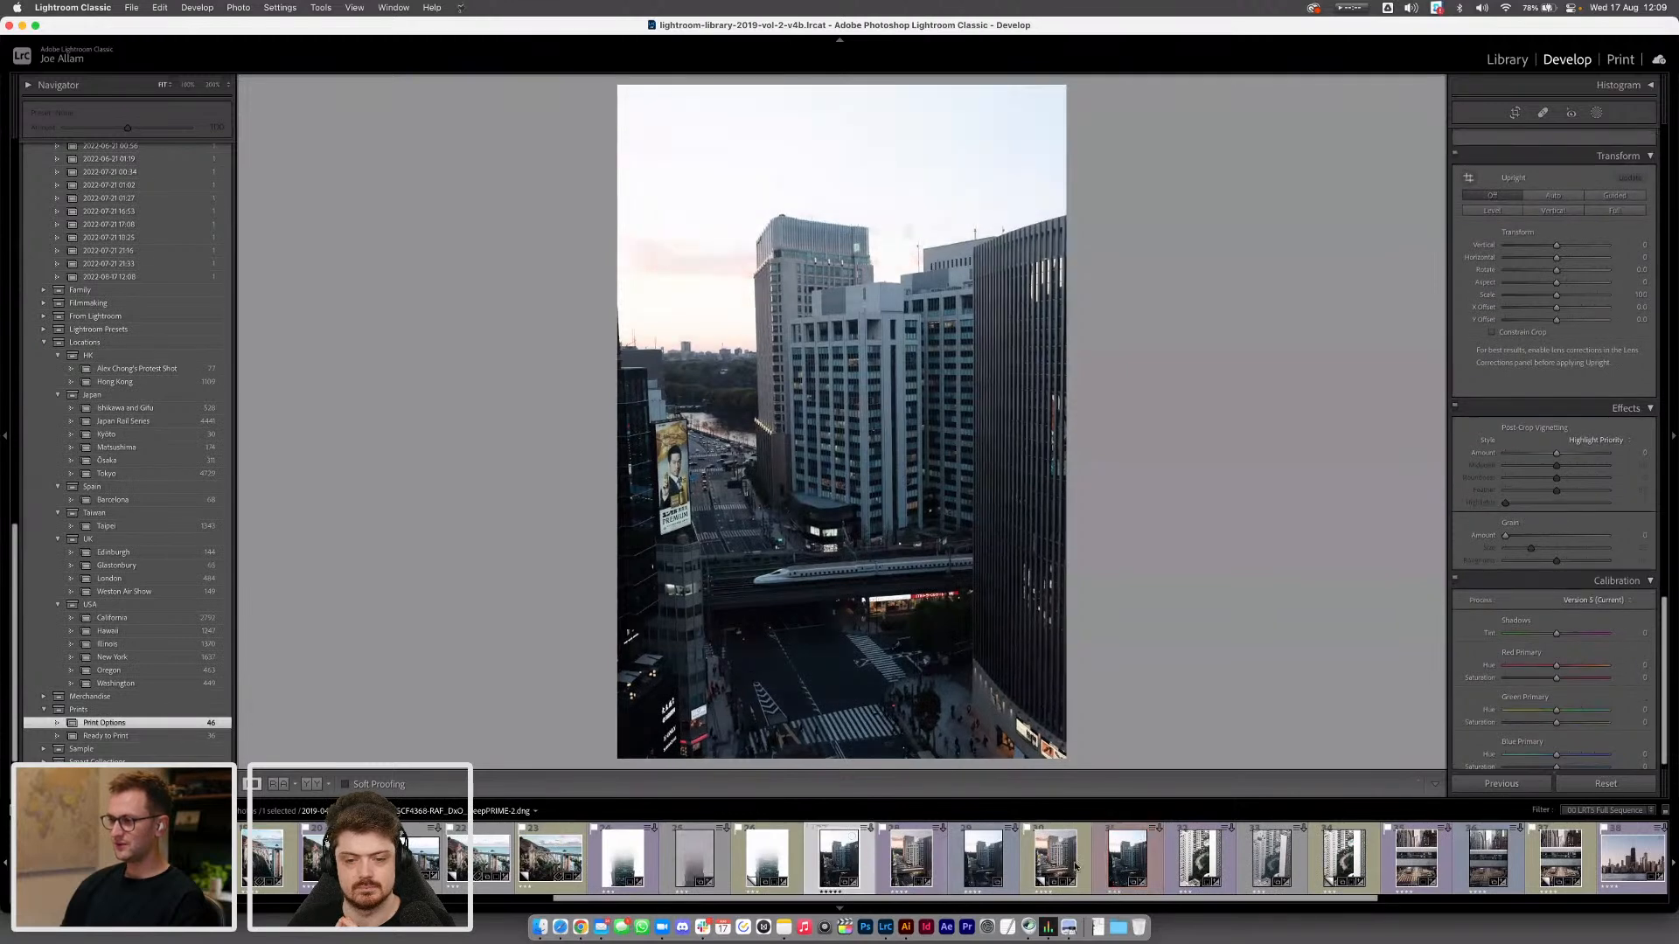
left_click(1128, 866, "super")
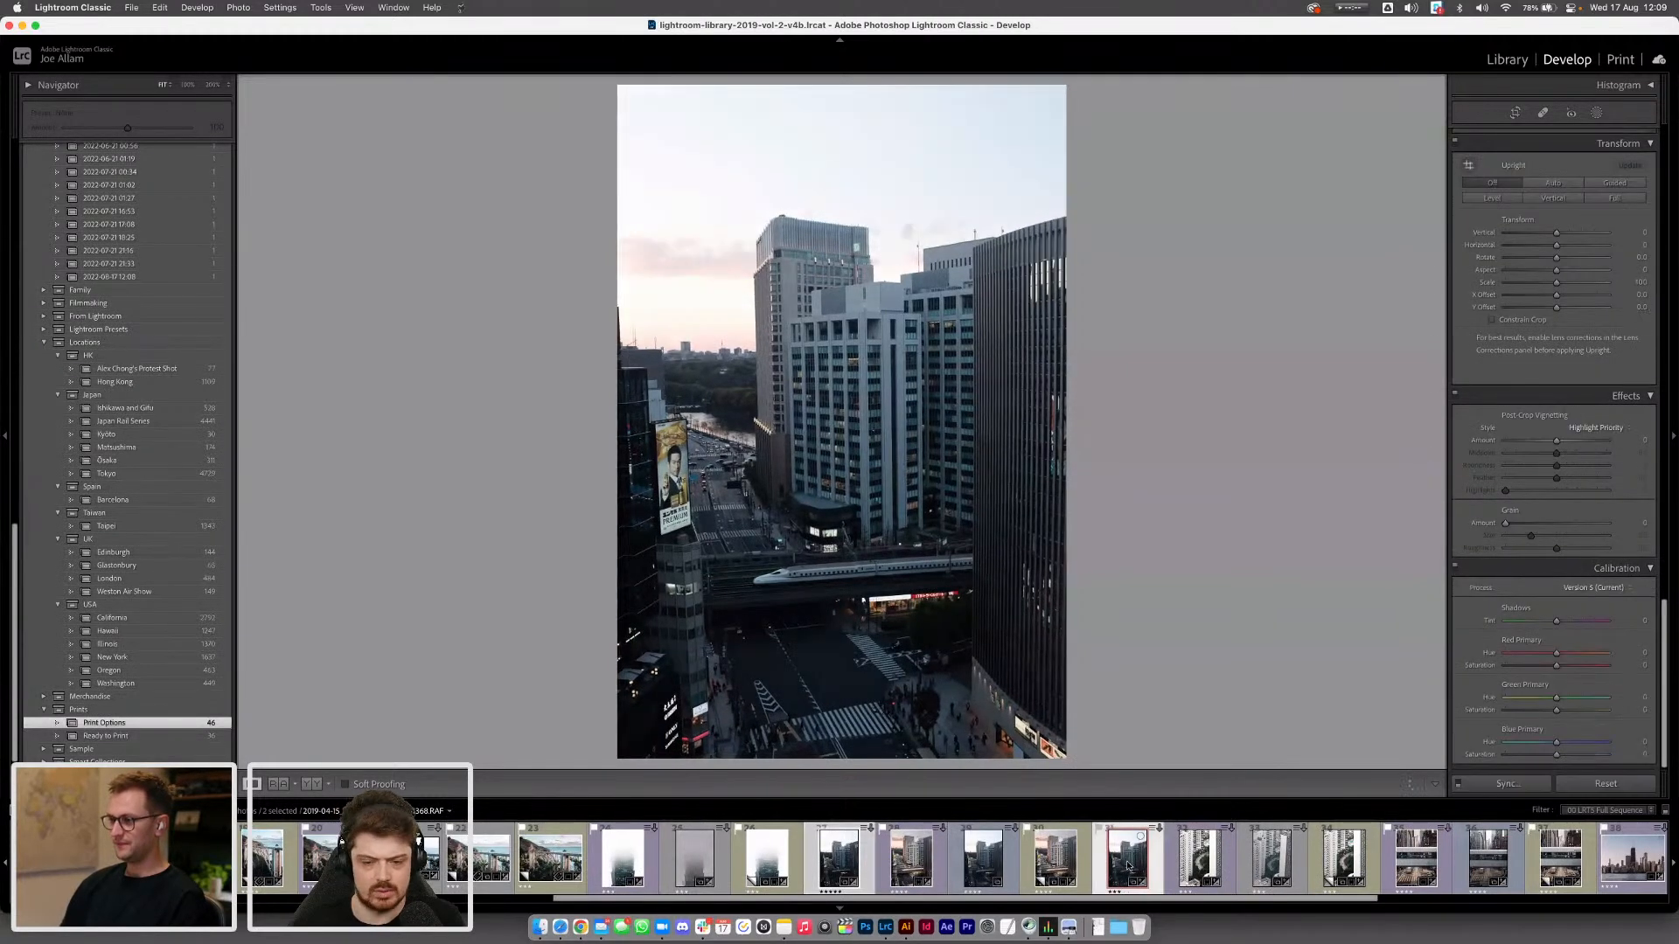
left_click(1128, 866)
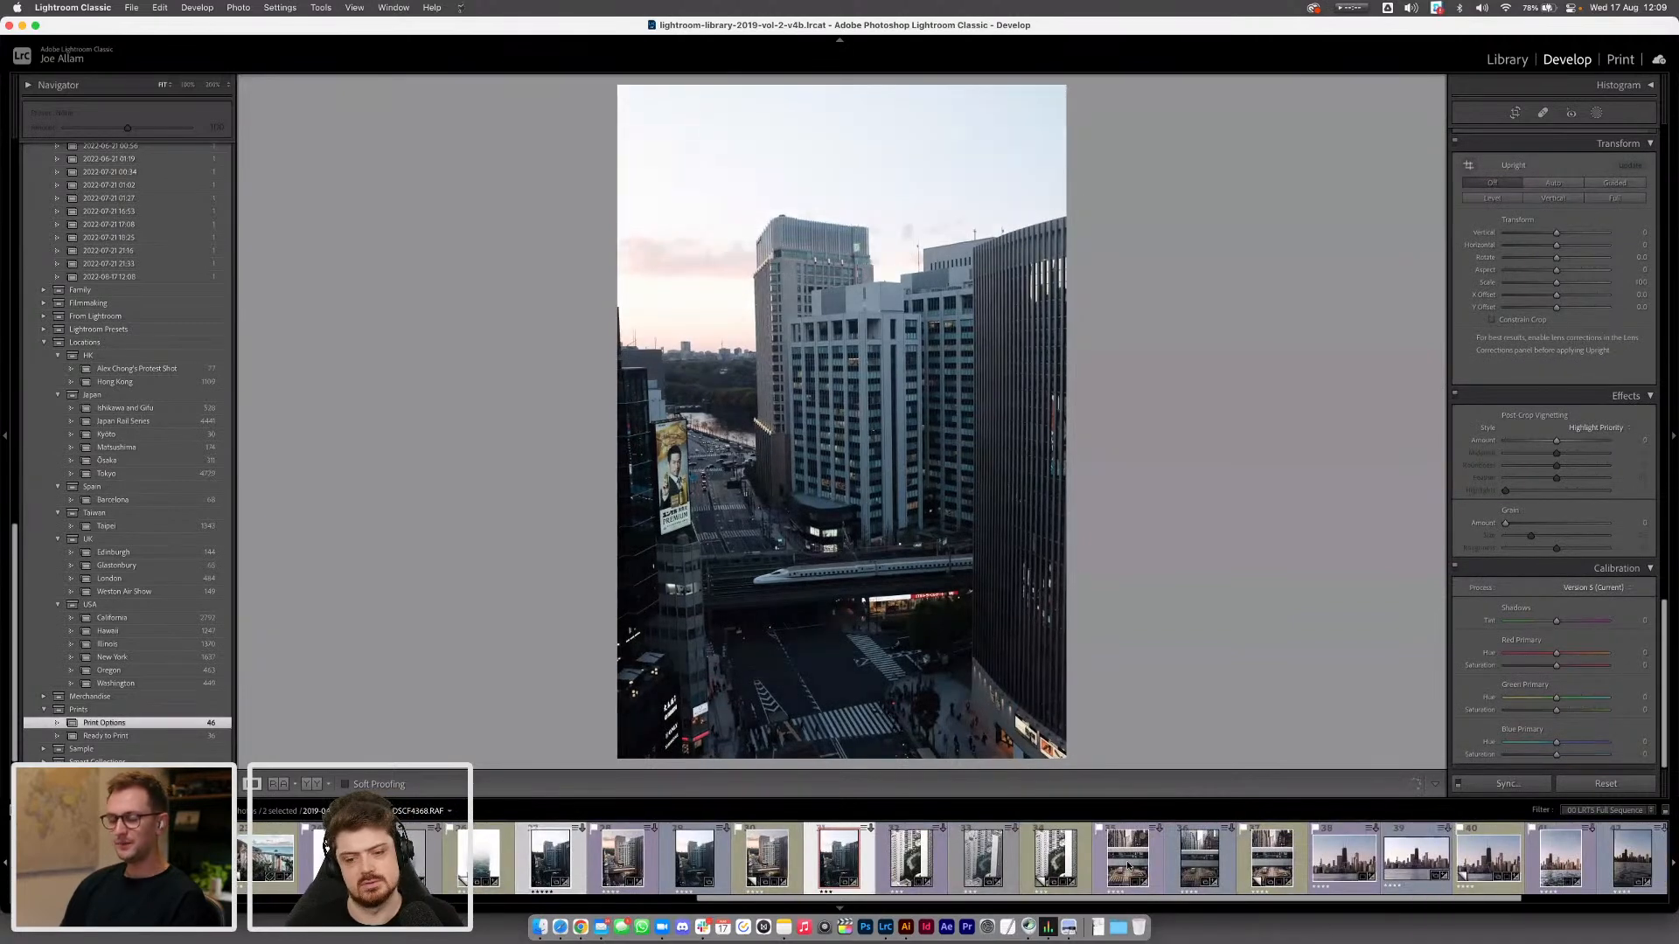
key("Left")
key("Right")
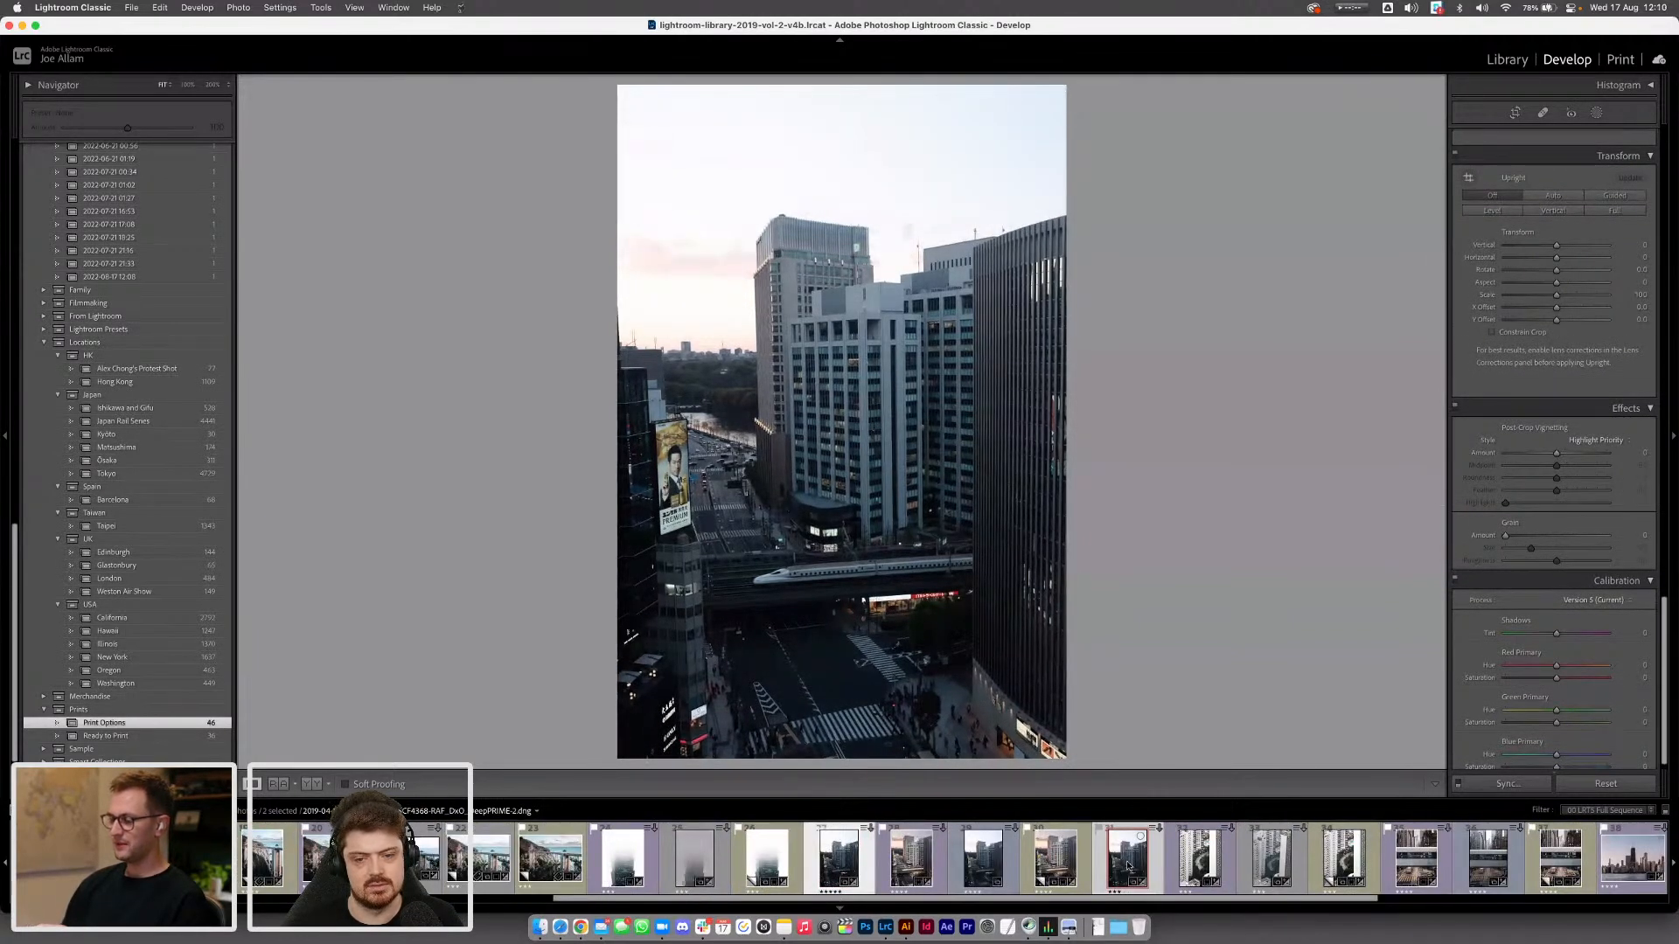
key("Left")
key("Right")
left_click(1128, 866)
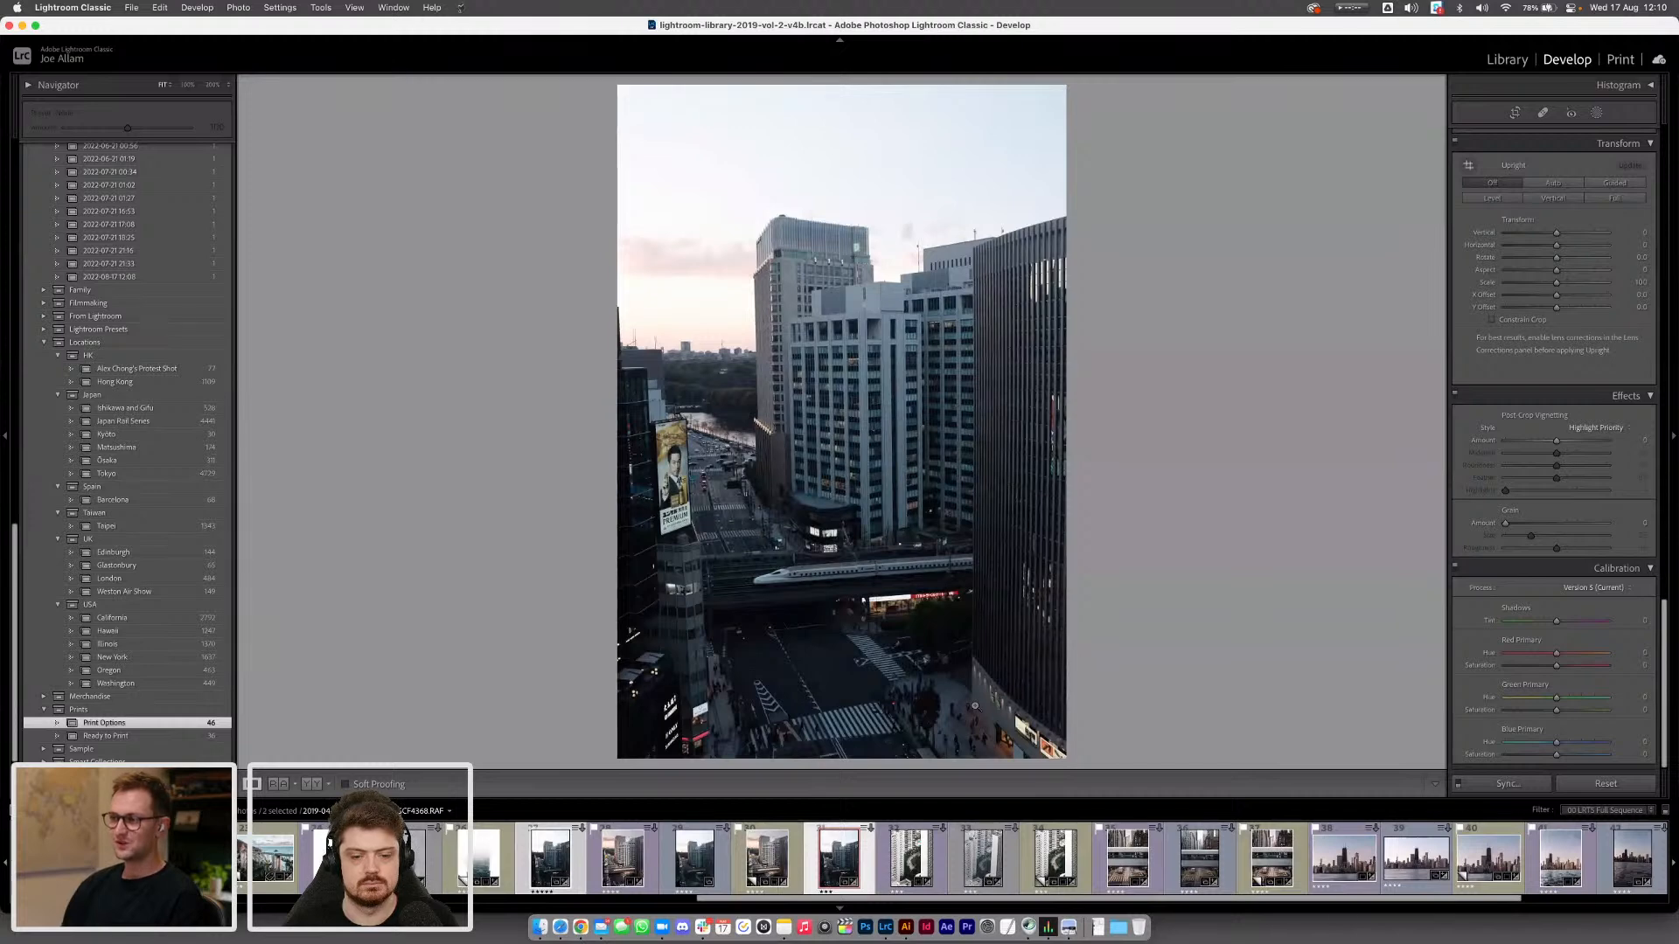
Examine the pale office tower's rooftop at 200% zoom in the DeepPRIME DNG and in the original RAW
scroll(866, 866, "left", 1)
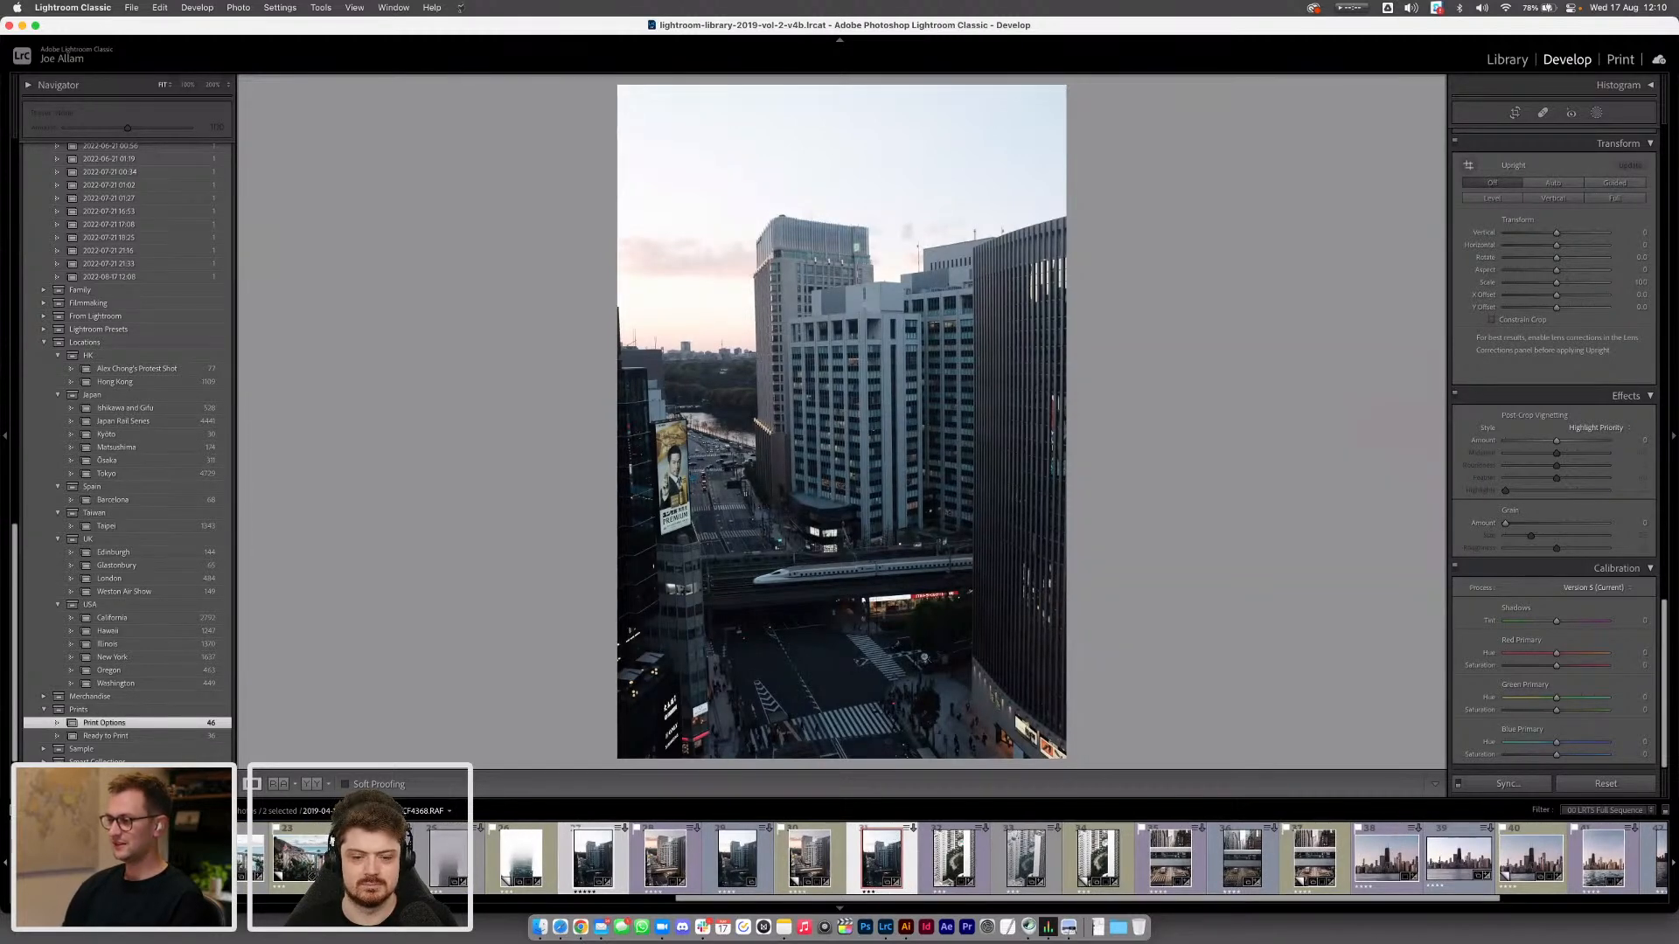
left_click(575, 864)
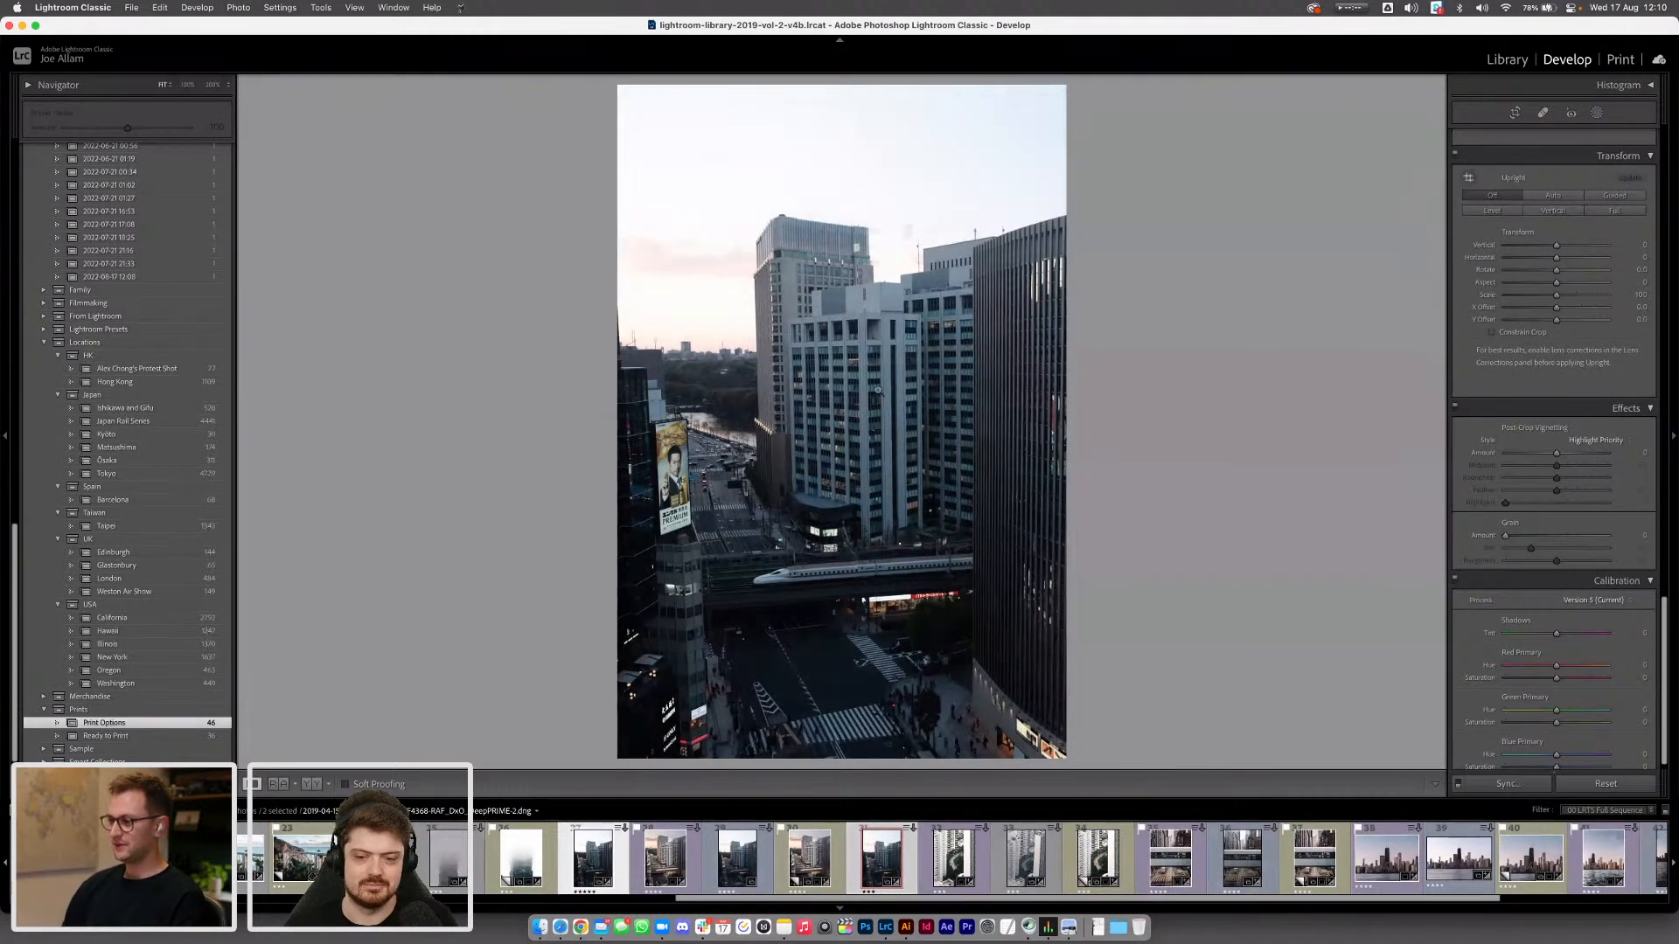
left_click(854, 288)
left_click_drag(854, 288, 852, 422)
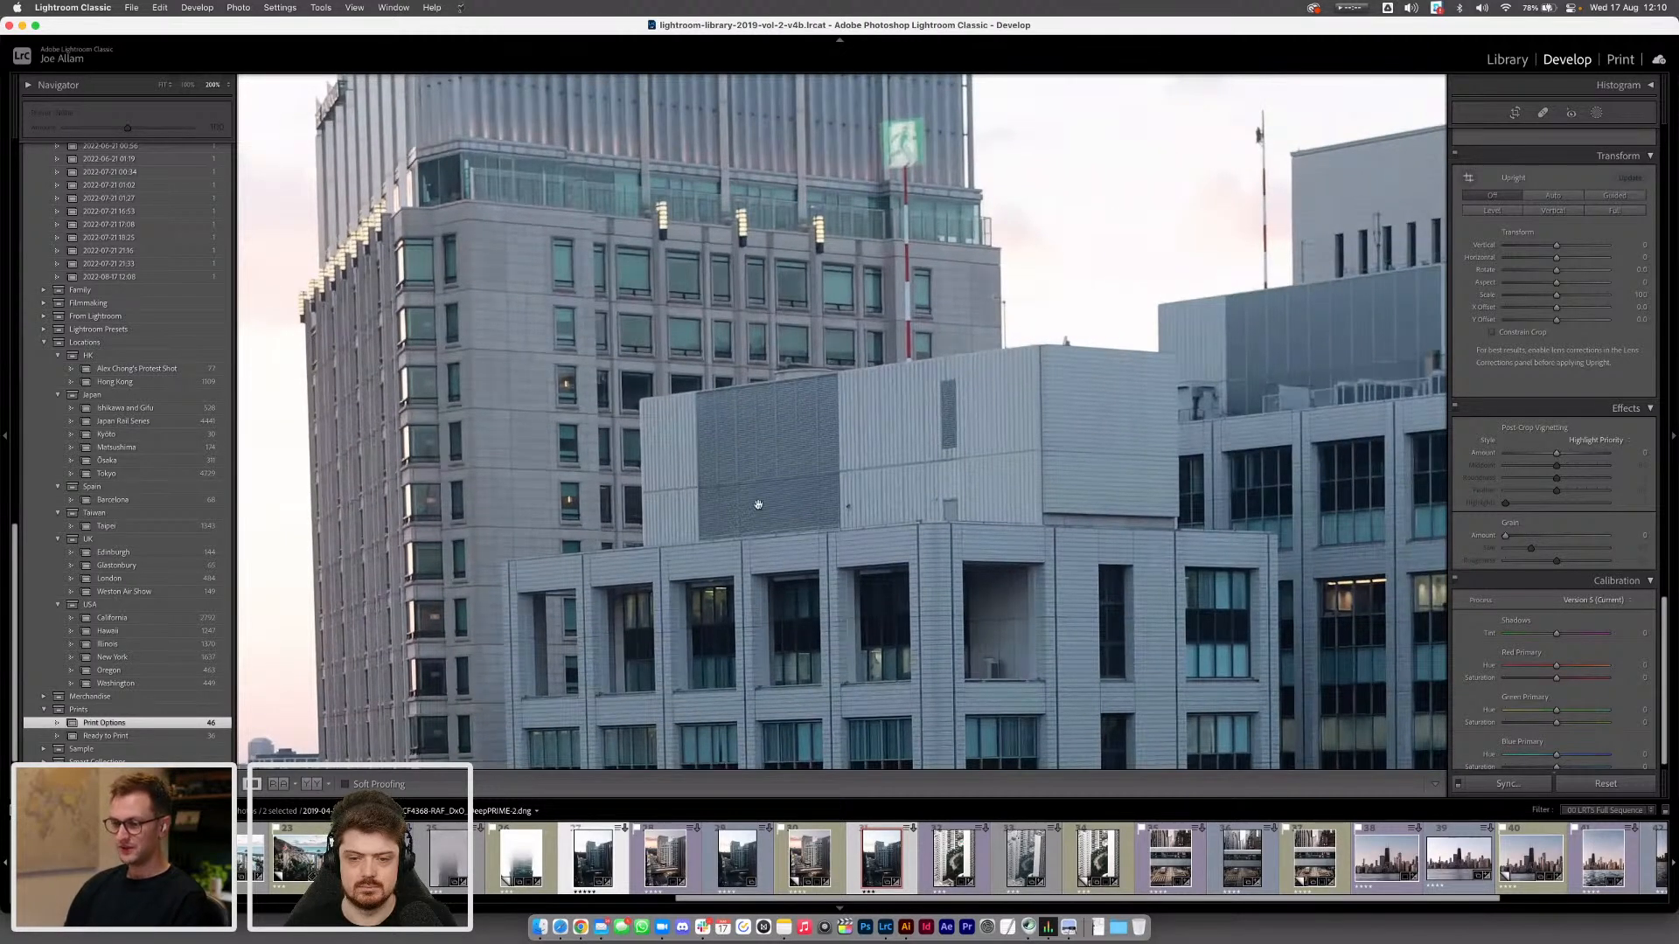
scroll(202, 212, "up", 15)
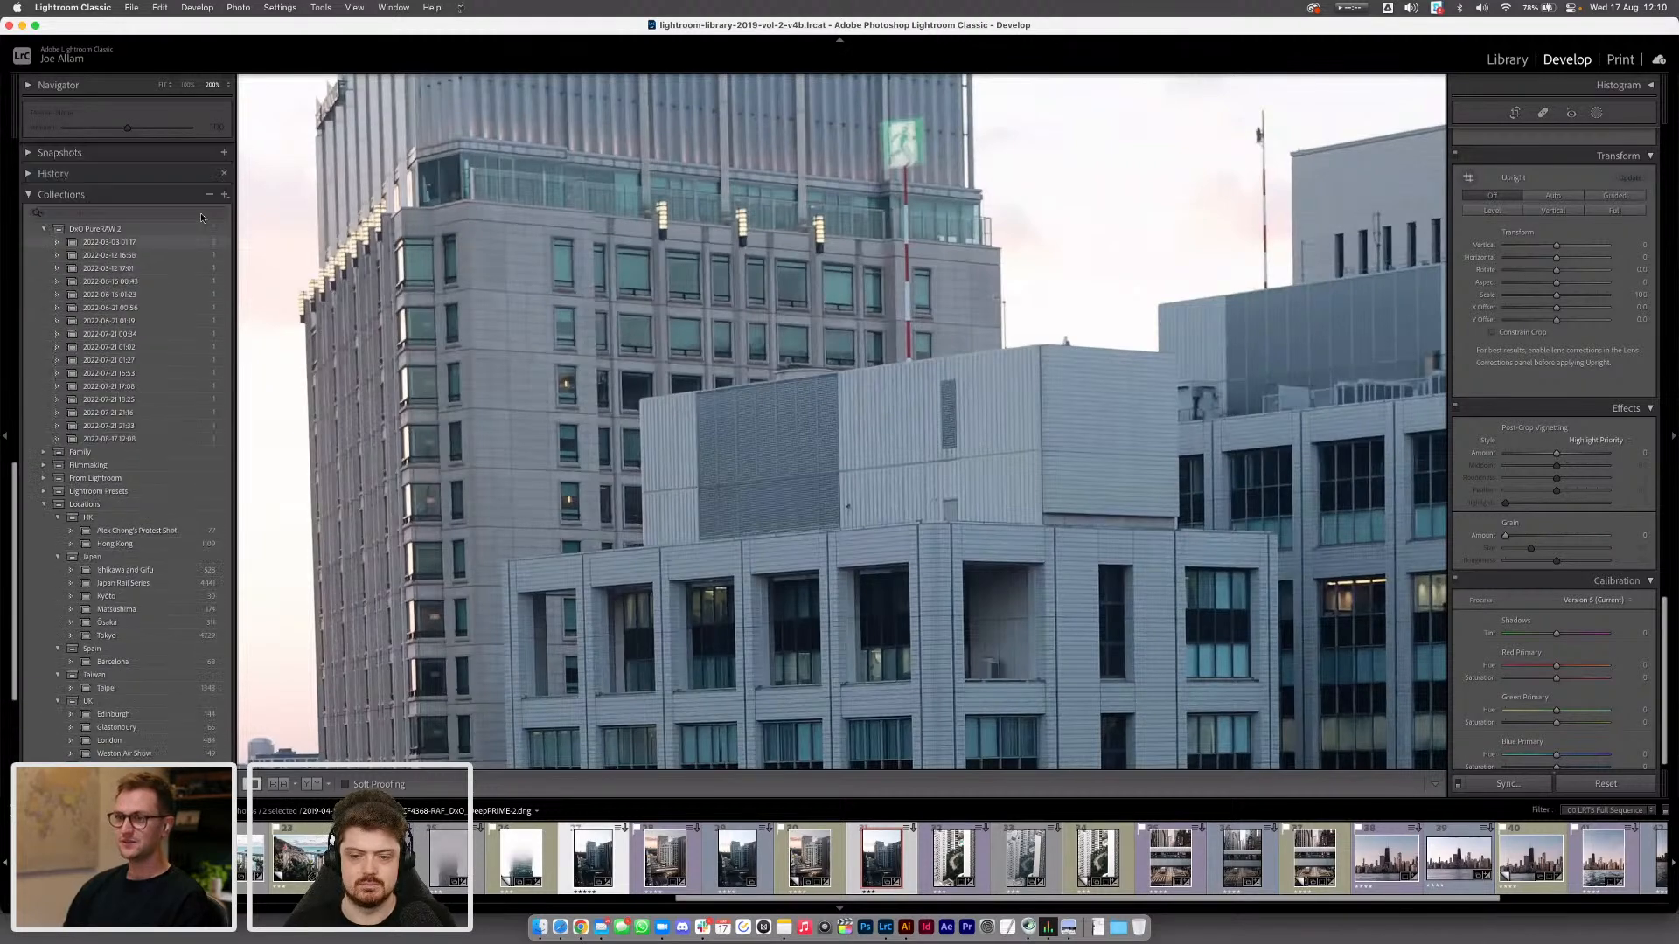
left_click(879, 863)
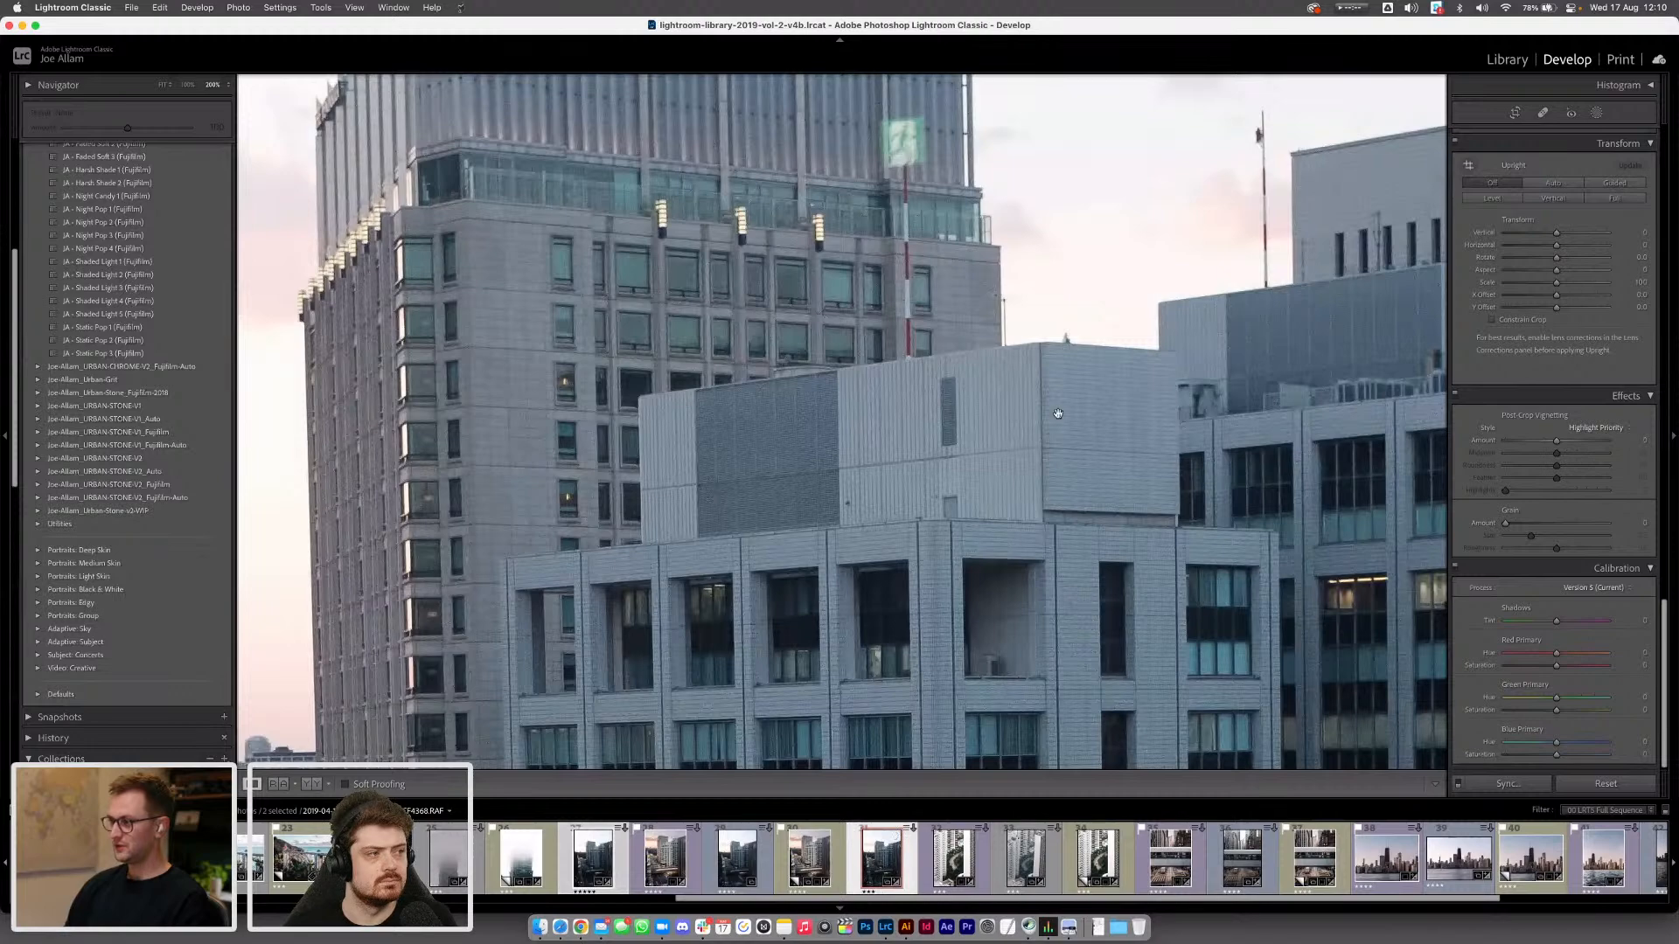
Zoom to 400% and alternate between the original RAW and the DeepPRIME DNG to compare the façade and window detail
left_click(229, 86)
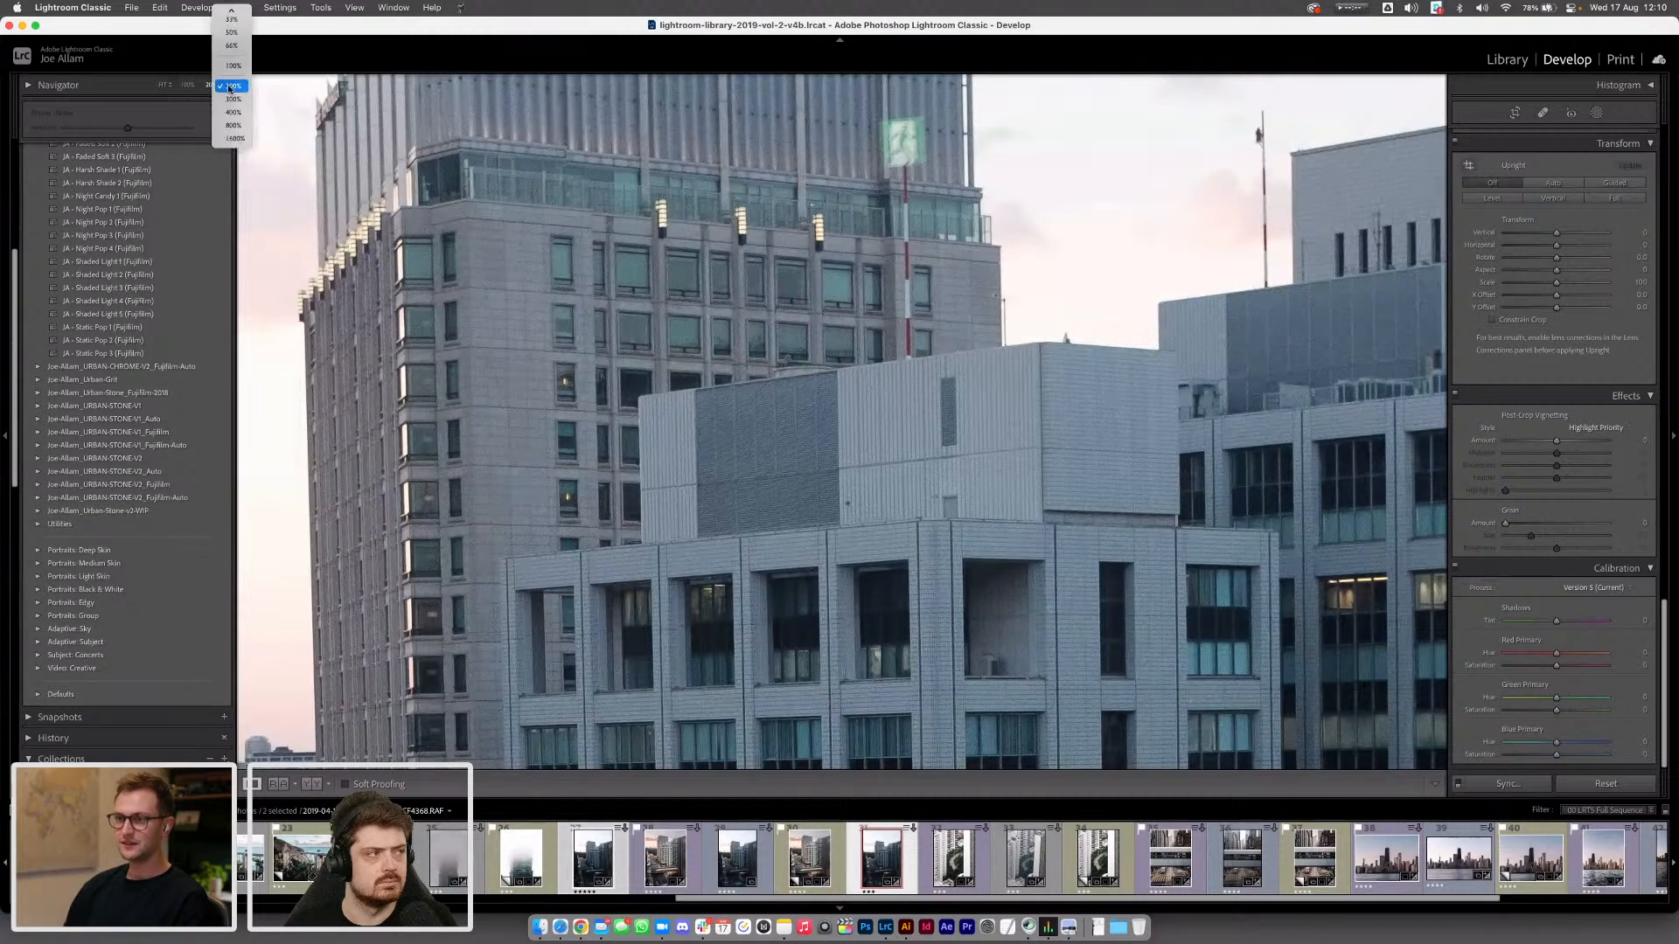
left_click(232, 112)
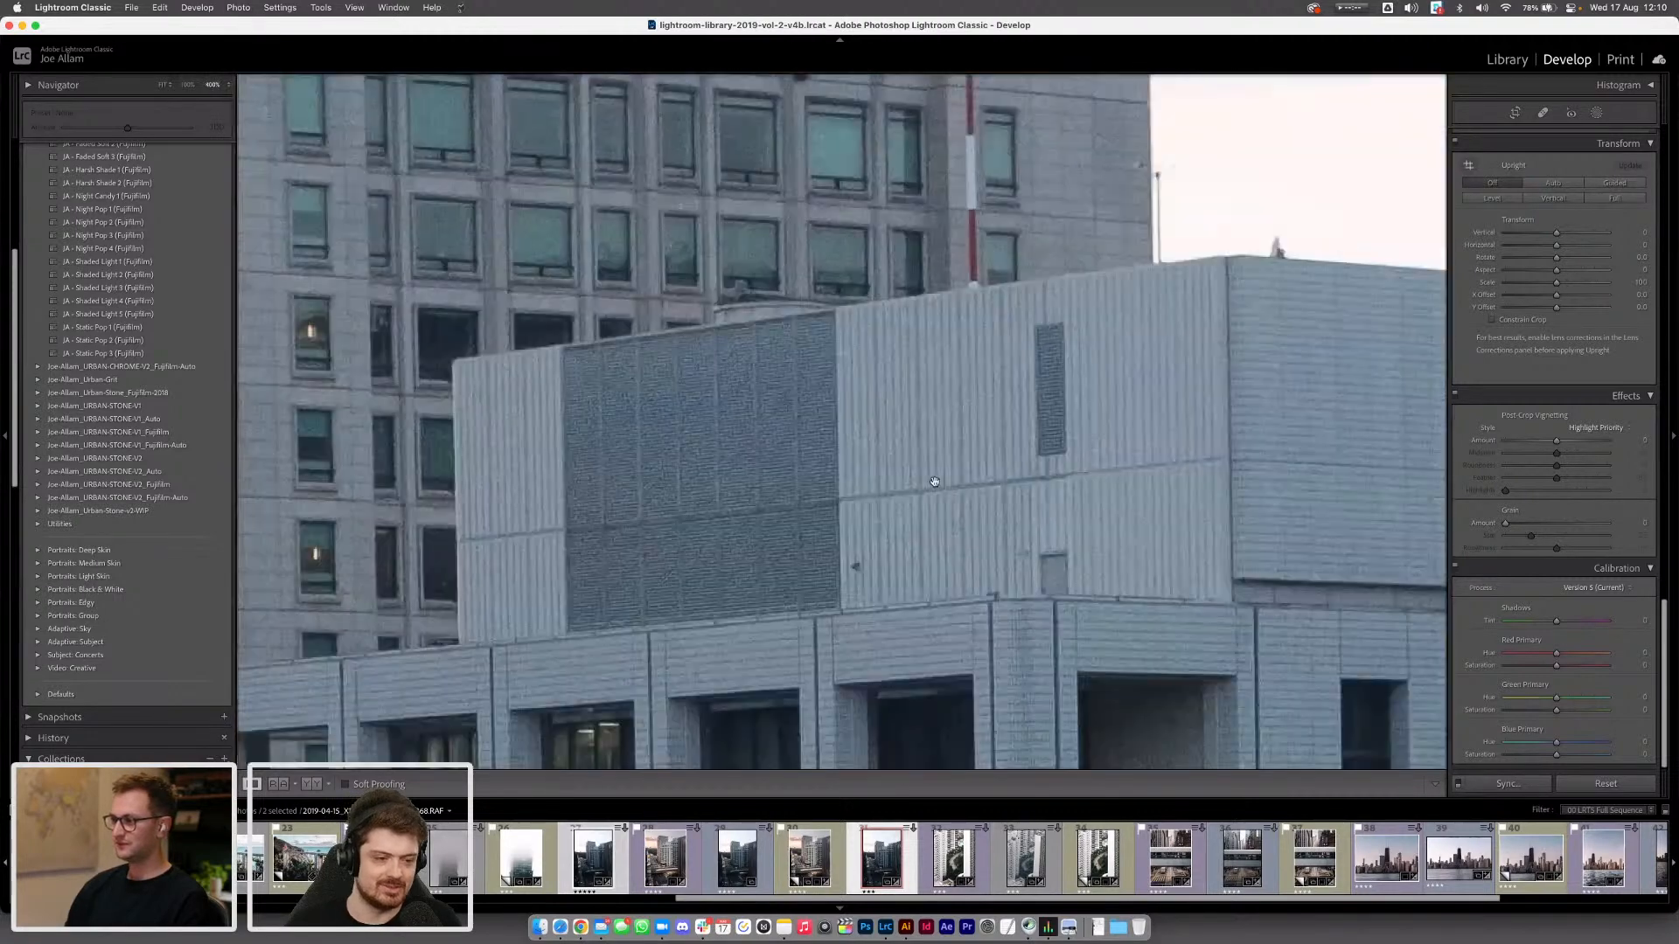
scroll(891, 483, "down", 5)
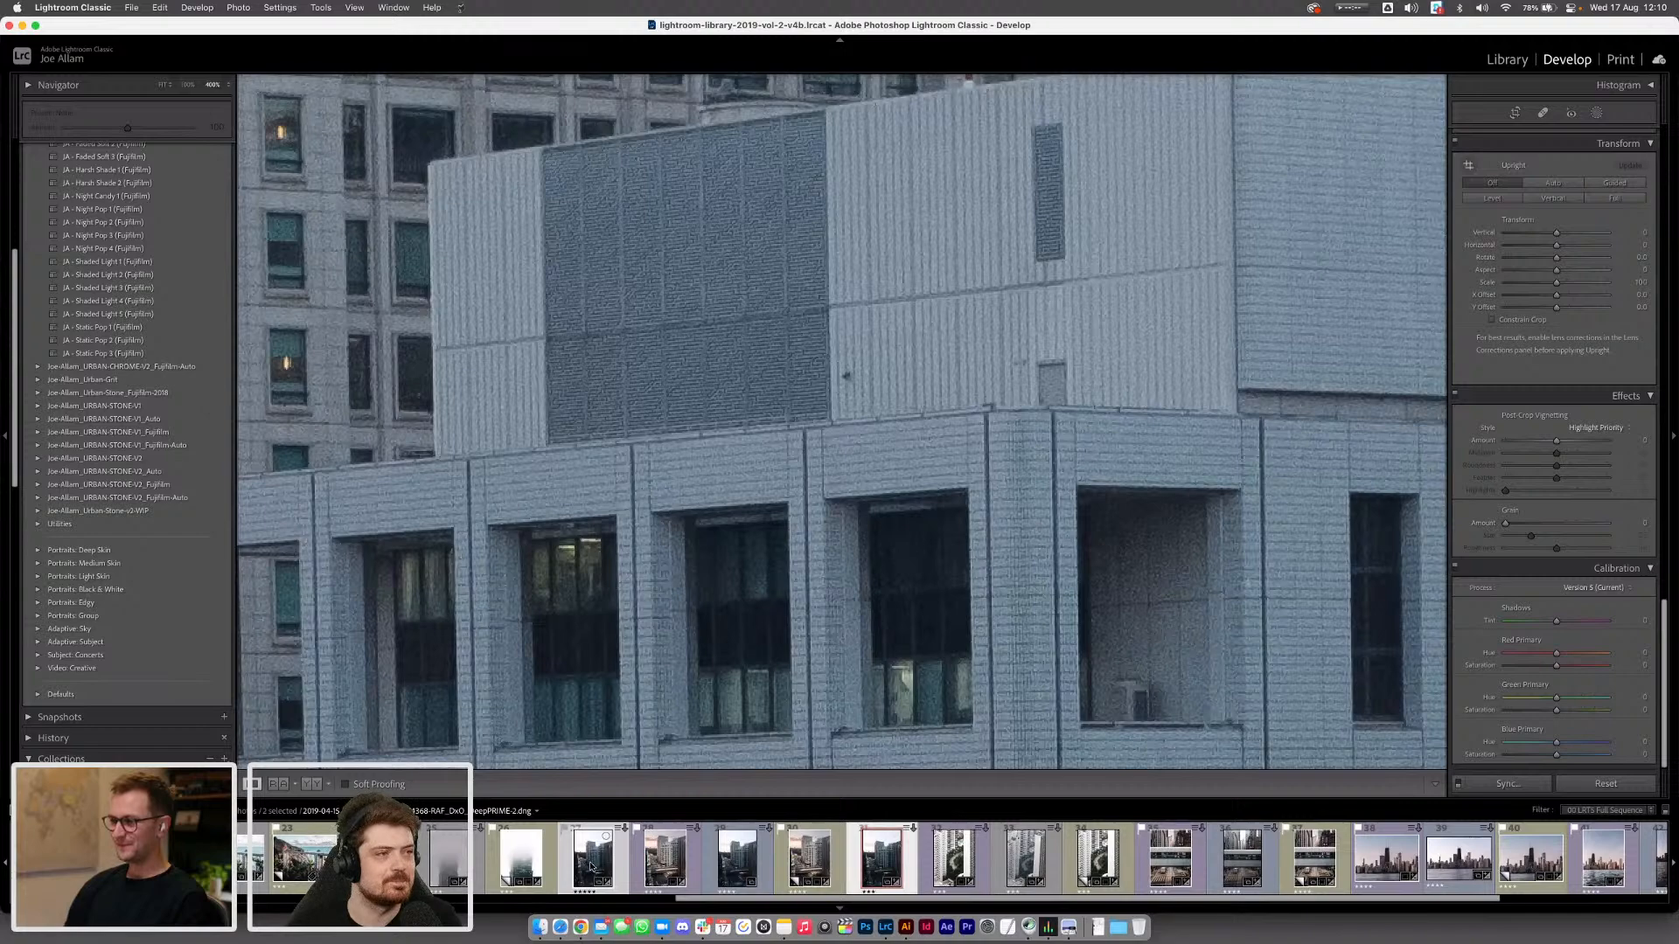
left_click(591, 866)
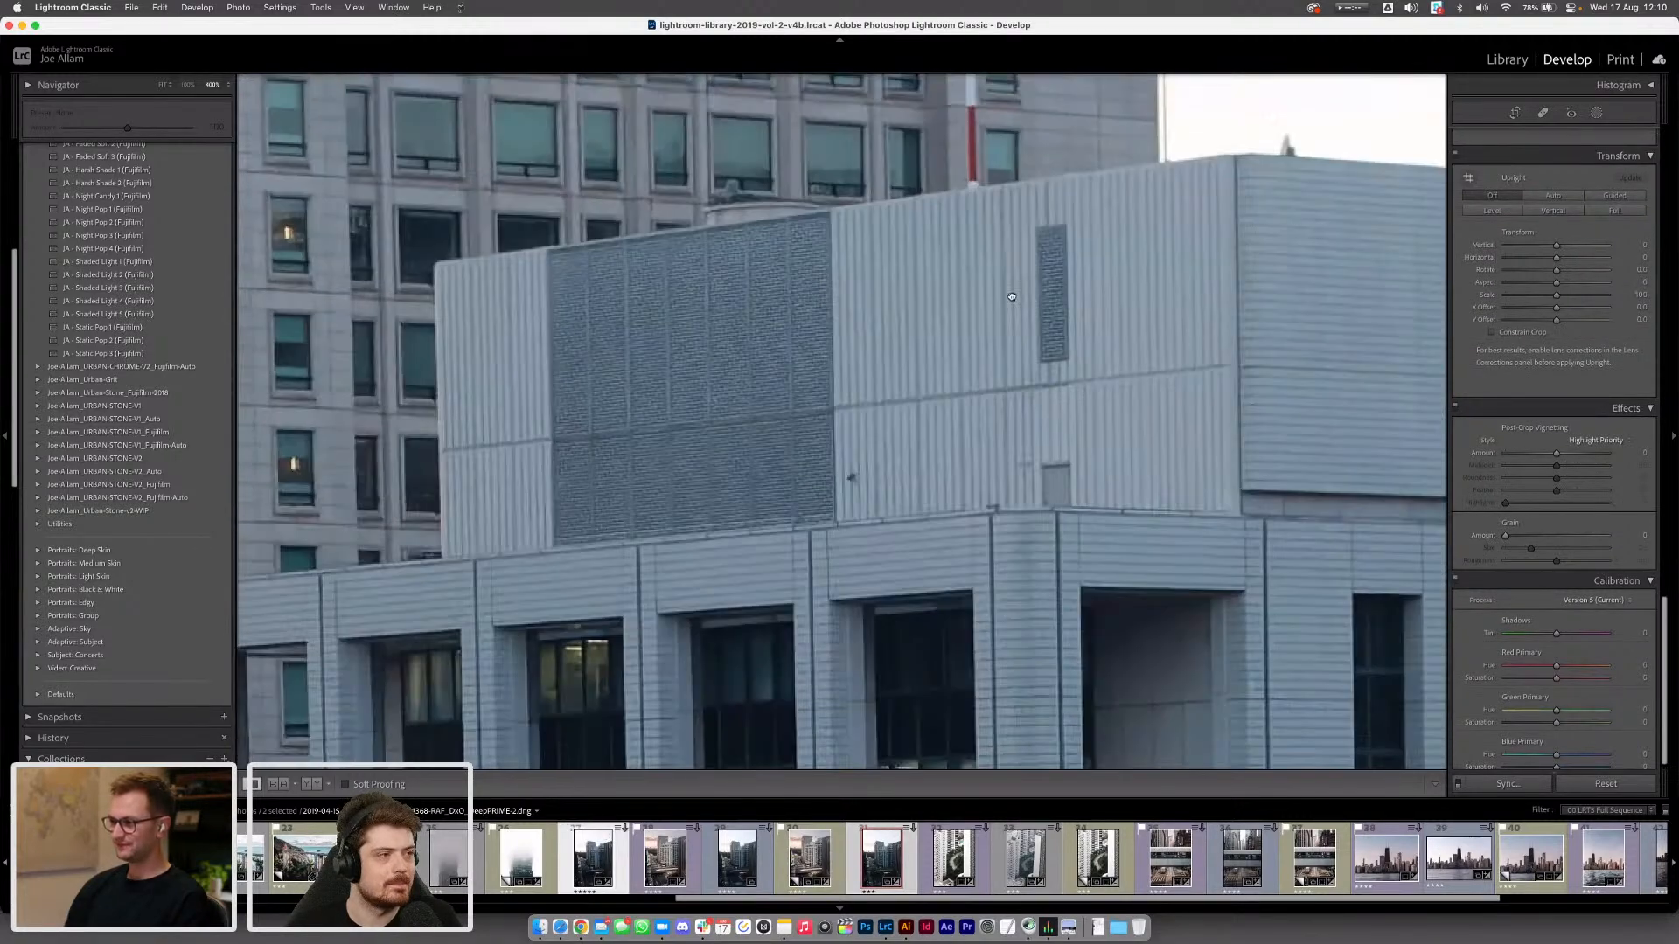
scroll(958, 669, "down", 3)
left_click(879, 865)
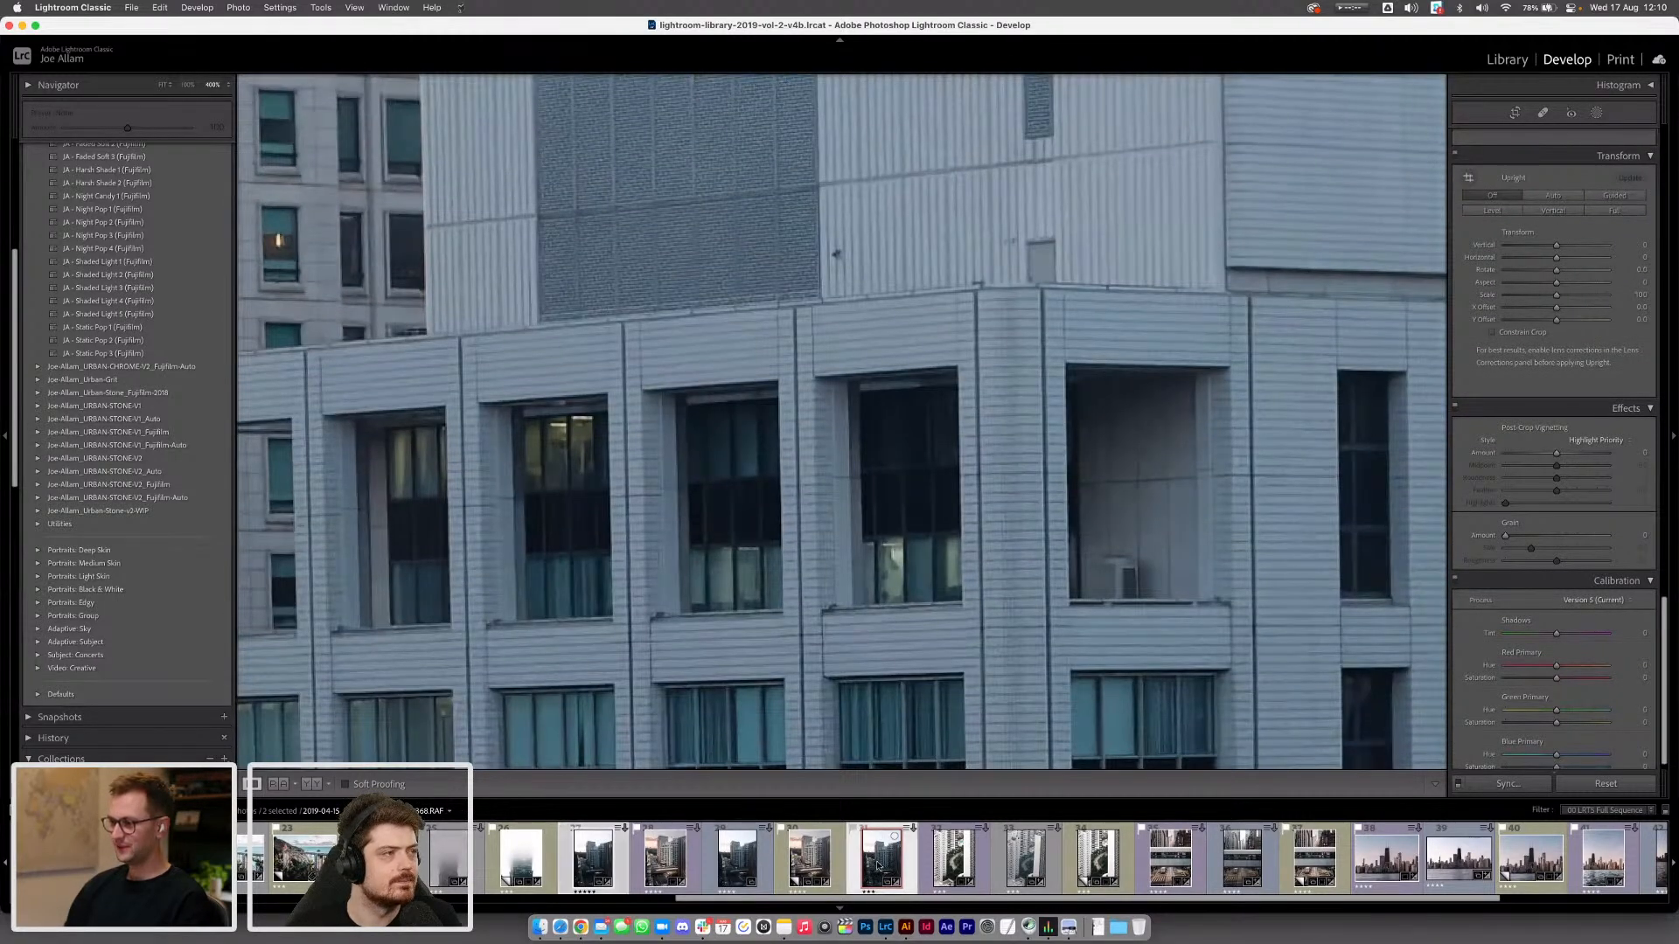
left_click(604, 864)
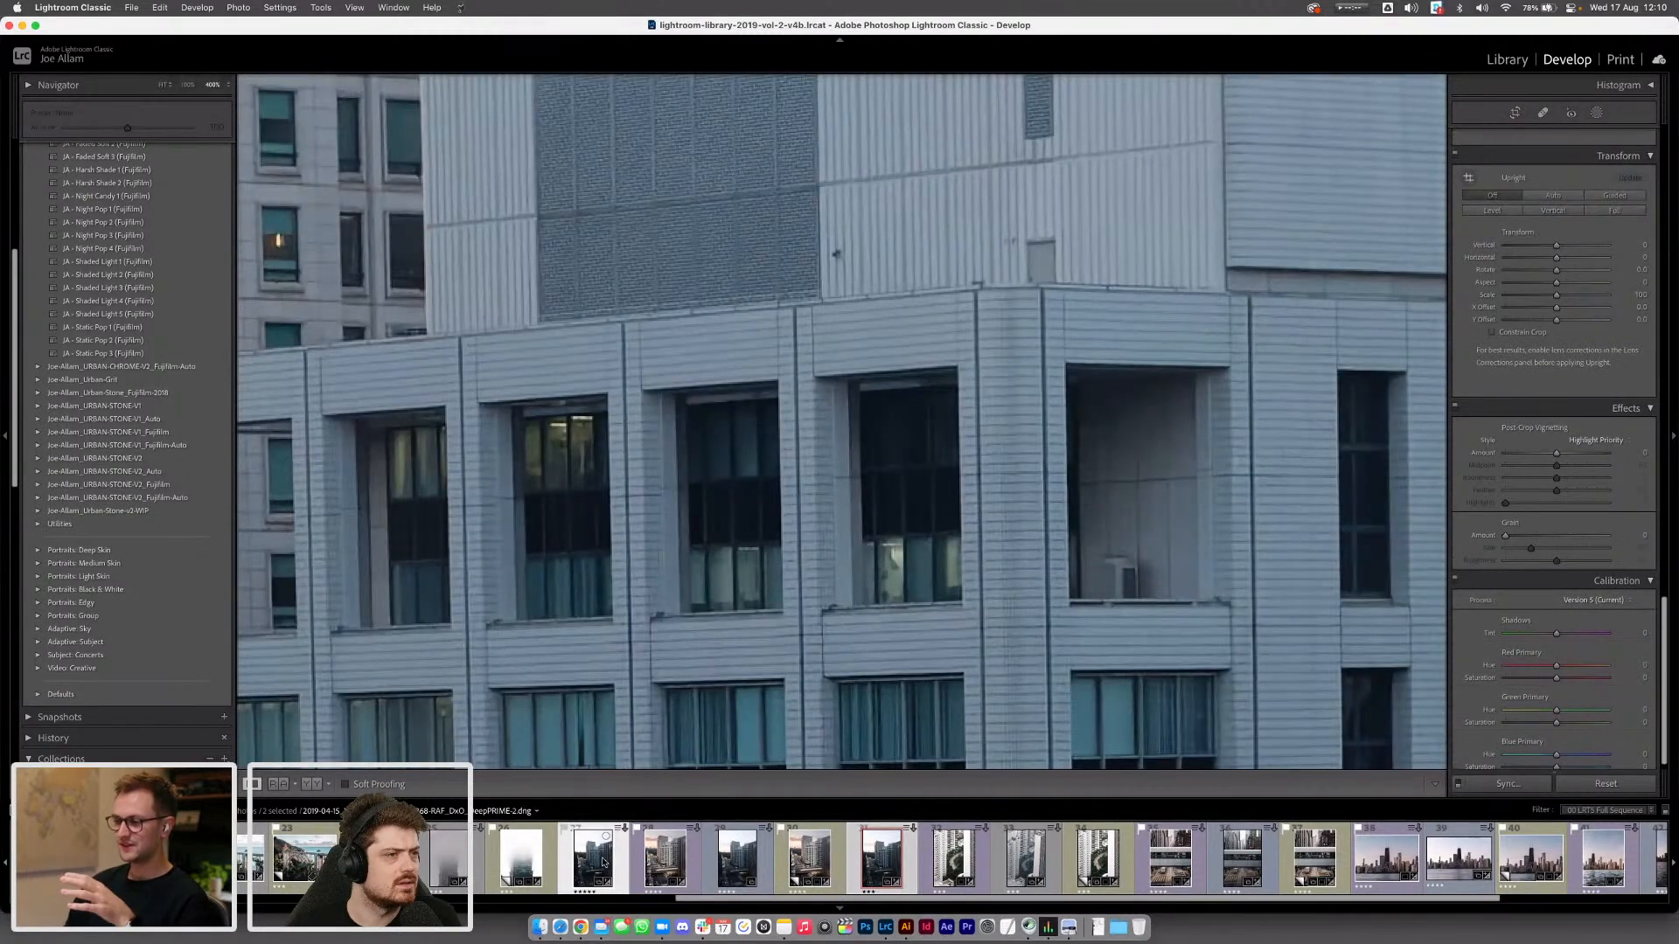
left_click(894, 861)
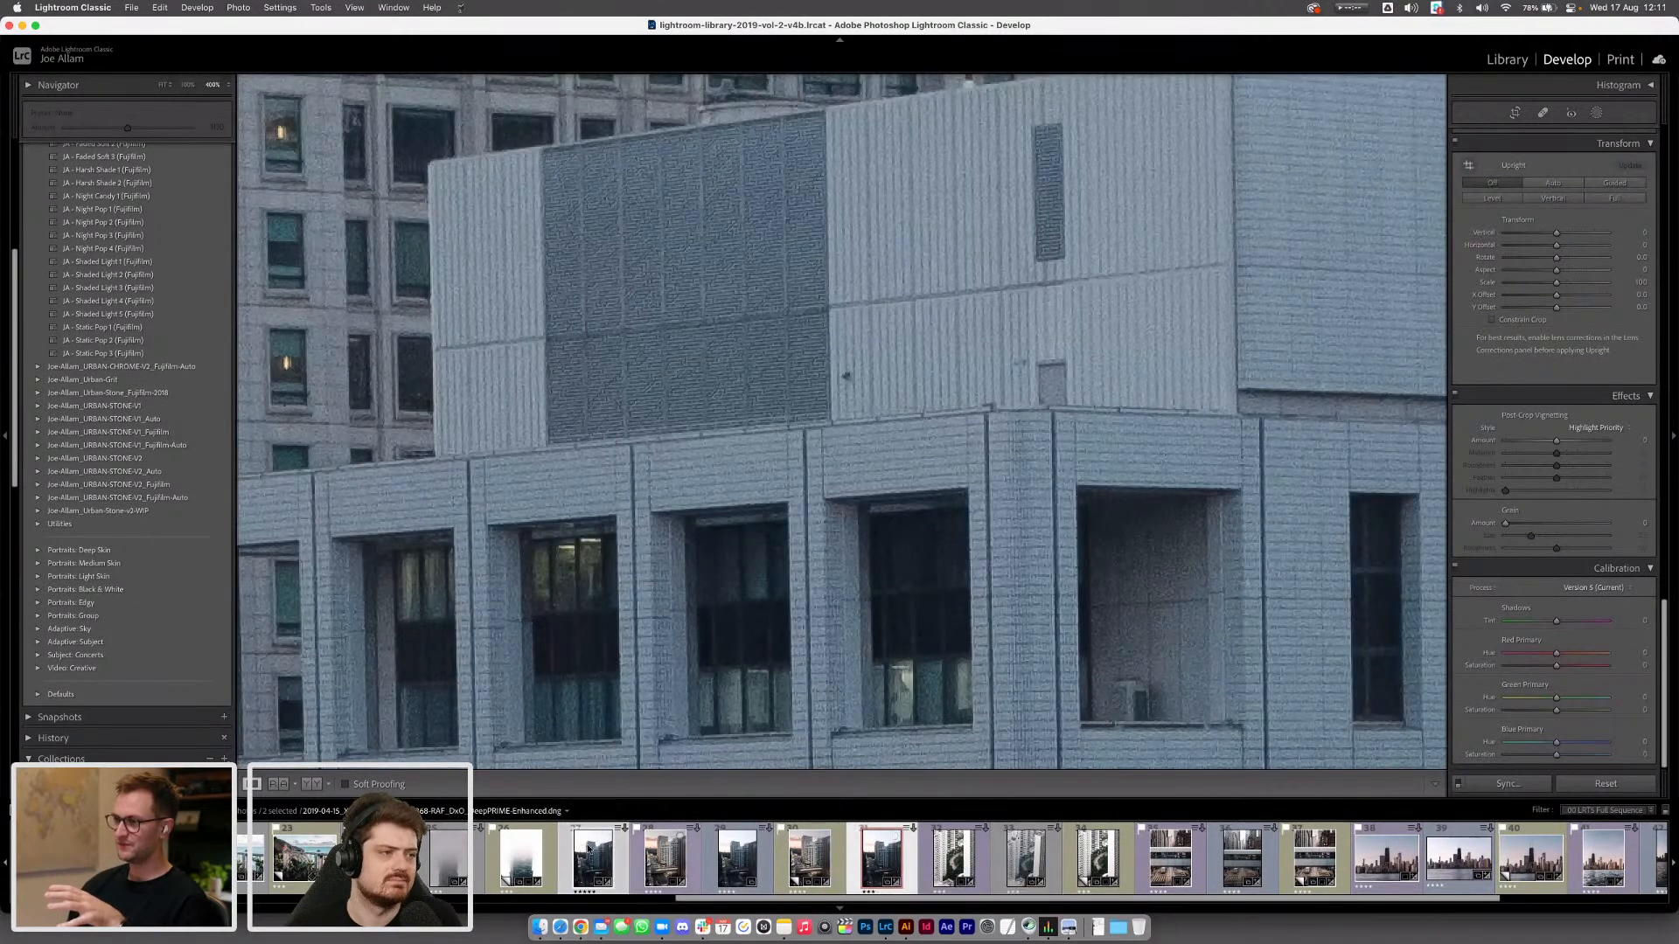
left_click(605, 868)
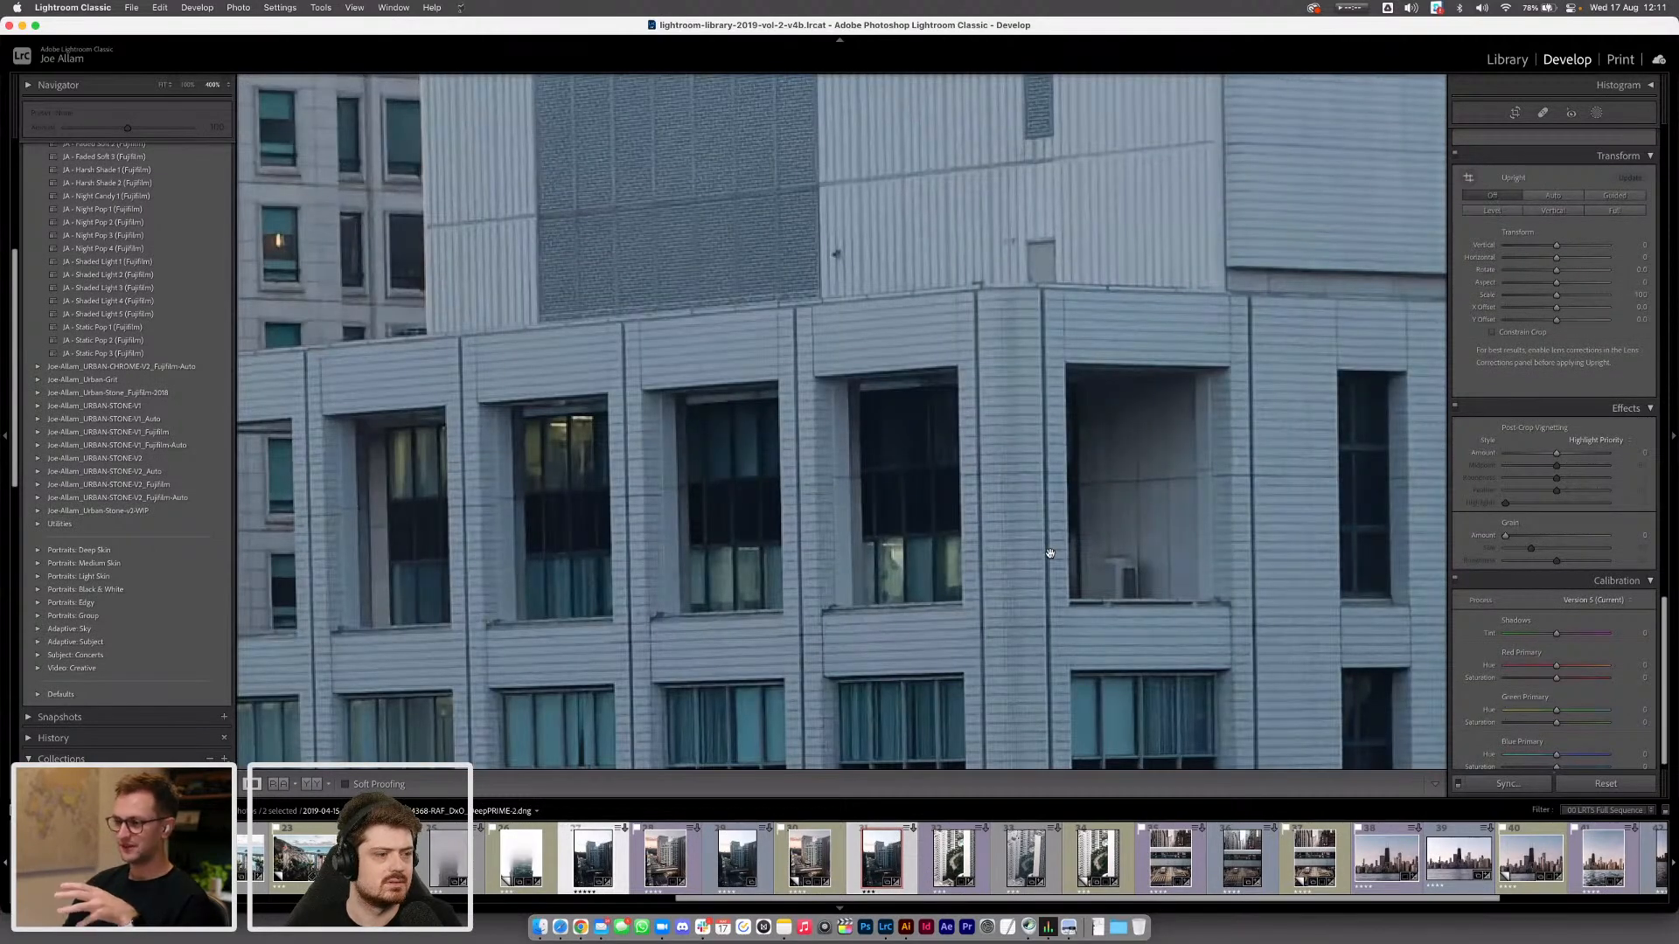
Fit the DNG back to the full frame and switch to the original RAW for another overall comparison
left_click(818, 562)
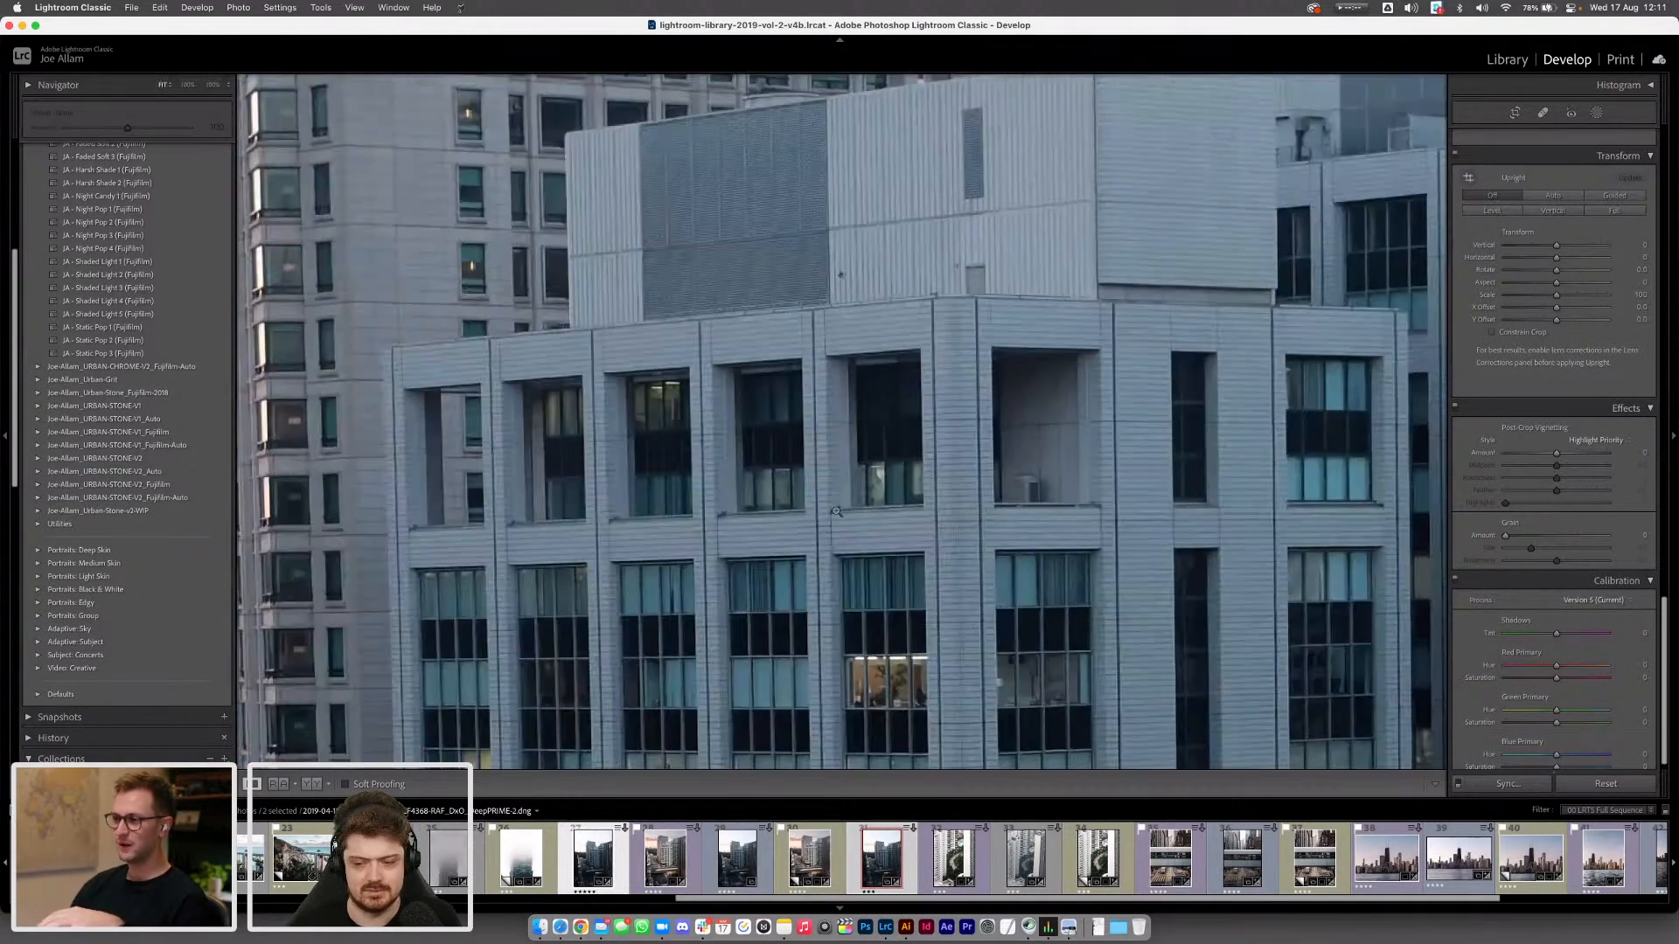
left_click(837, 512)
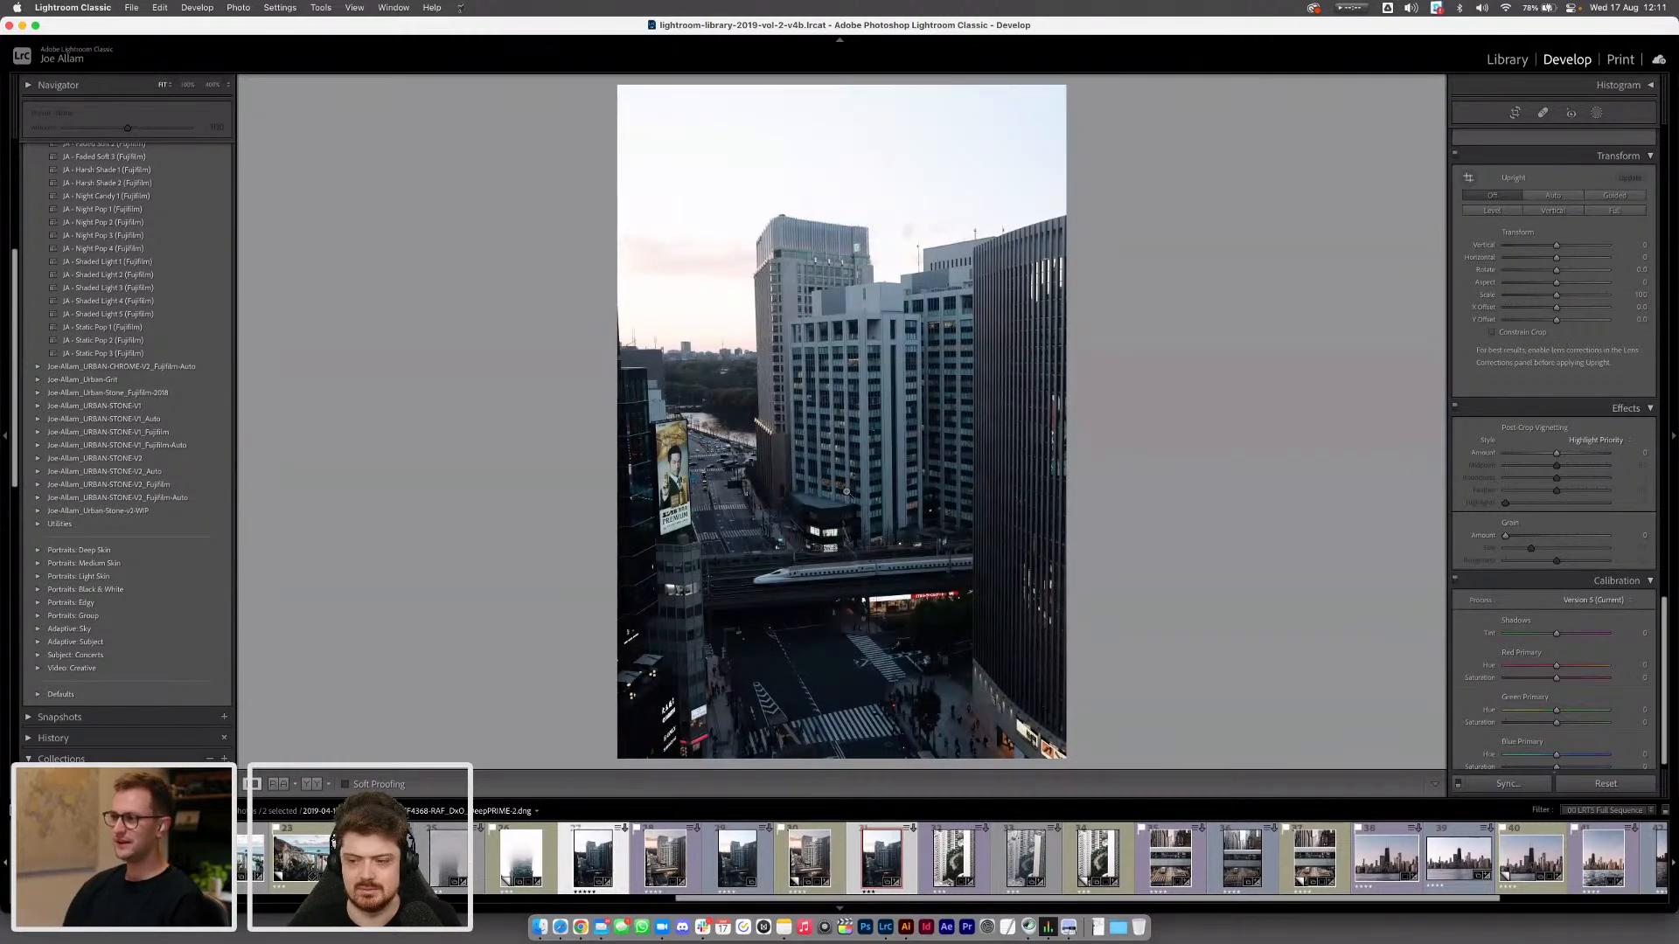
left_click(885, 870)
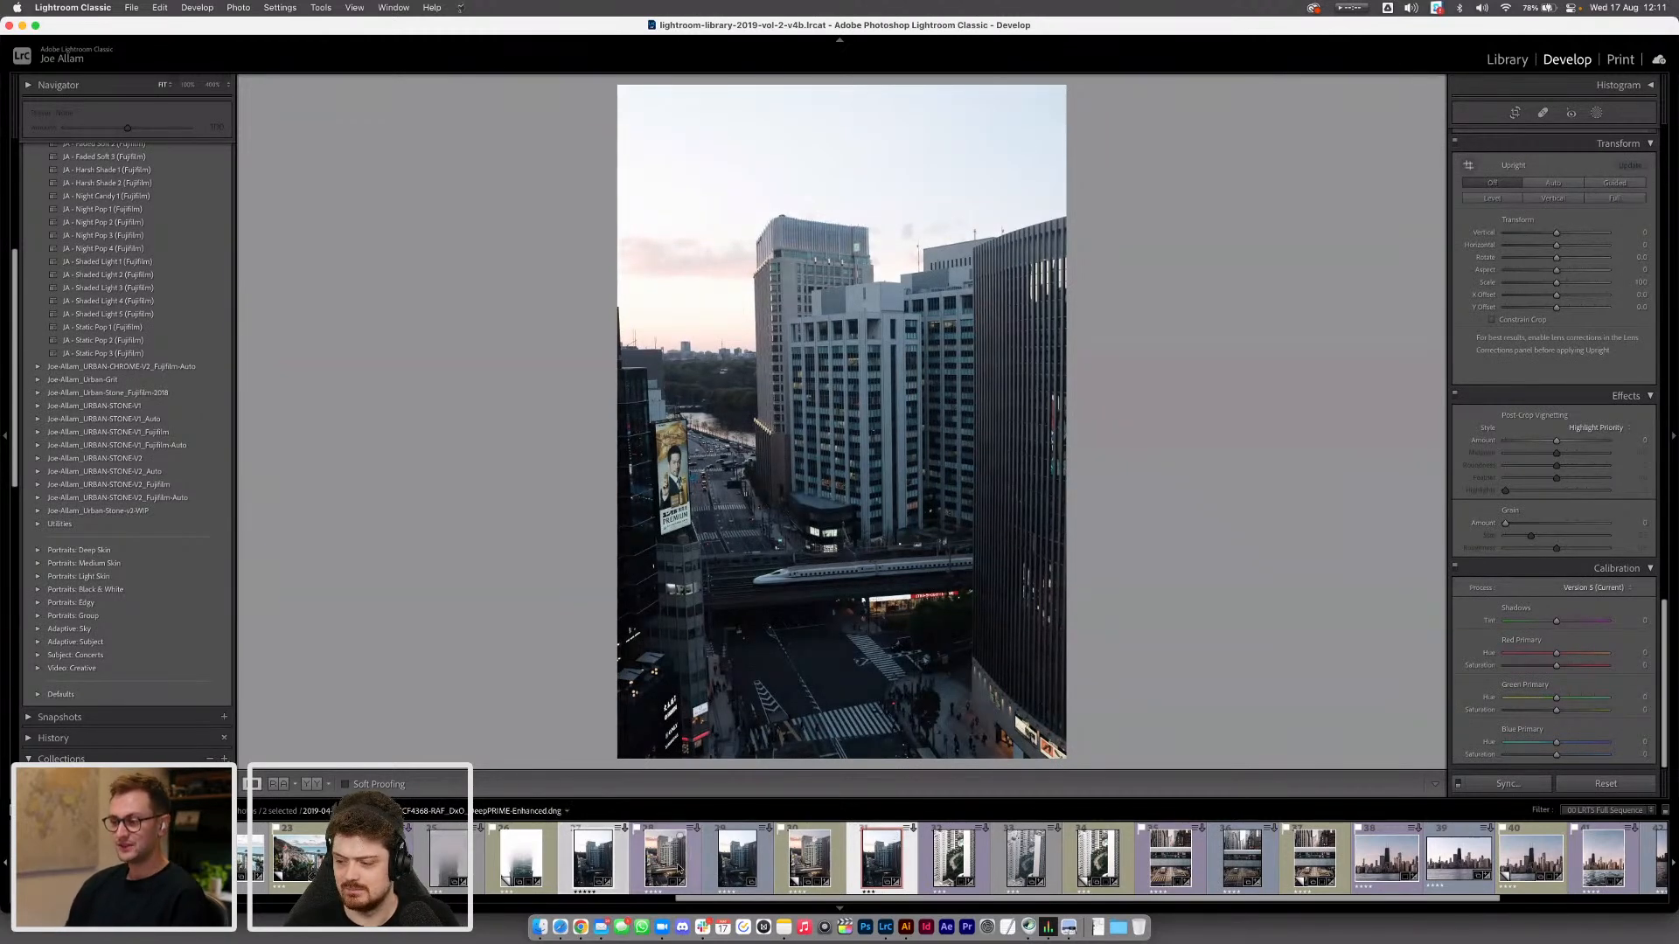
Select only the DeepPRIME DNG and inspect the upper façade of the tallest tower at 400% zoom
left_click(622, 863)
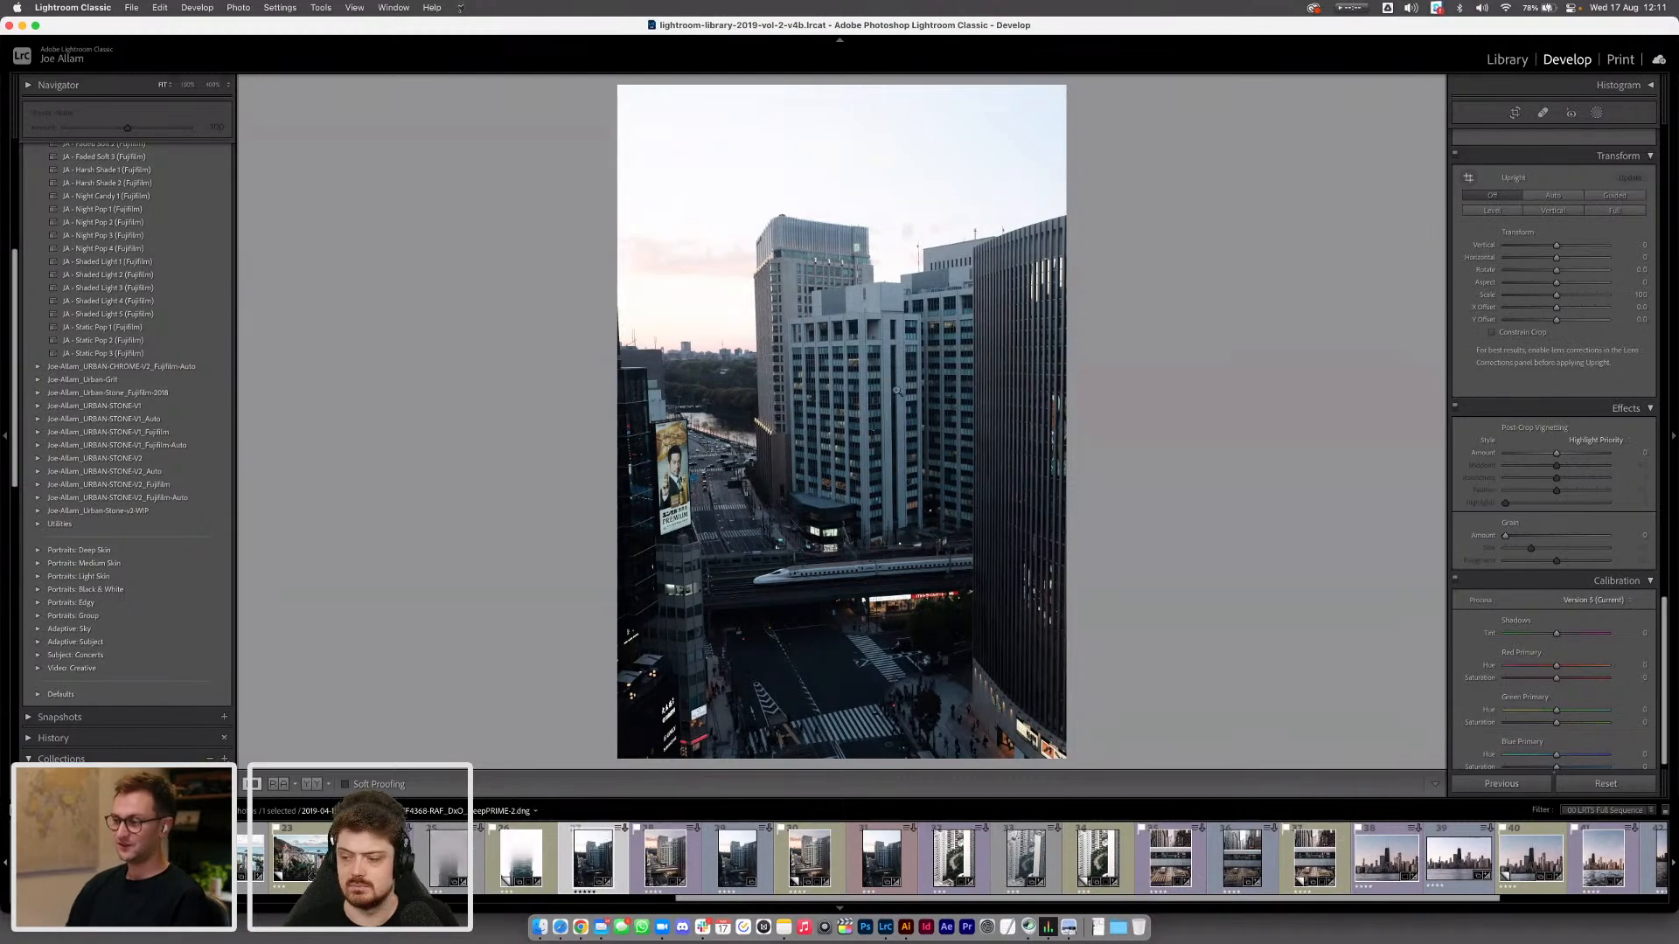
left_click(829, 350)
left_click_drag(850, 267, 919, 415)
left_click_drag(984, 556, 1099, 766)
mouse_move(813, 175)
left_mouse_down()
mouse_move(961, 447)
mouse_move(968, 569)
left_mouse_up()
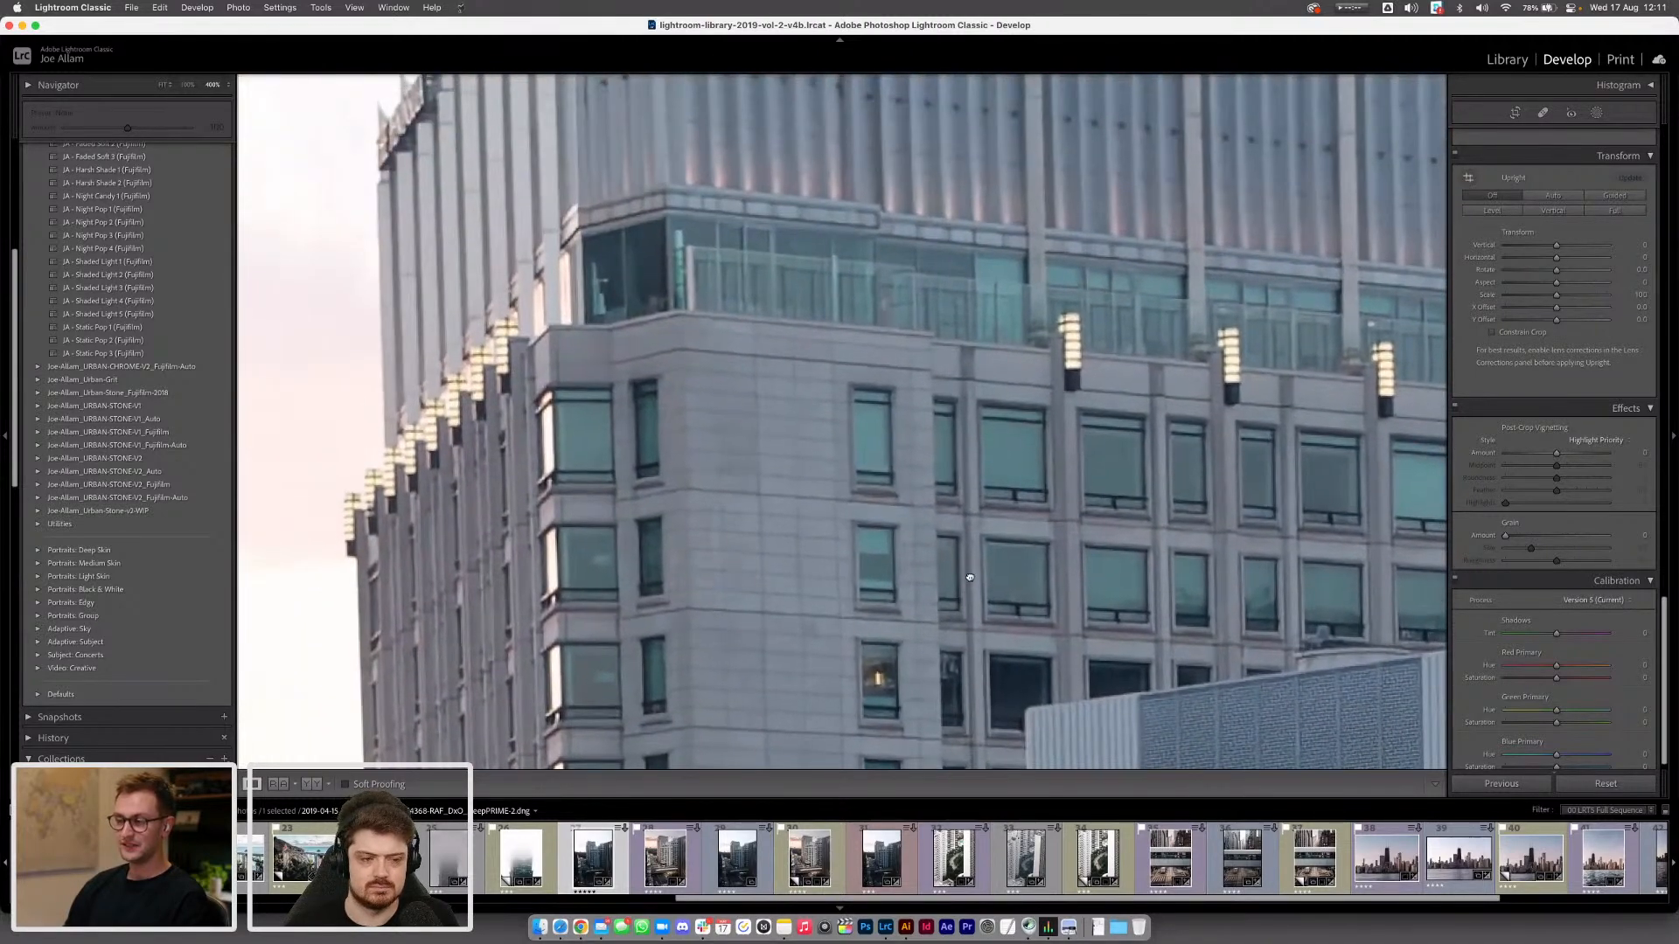
left_click_drag(880, 445, 898, 525)
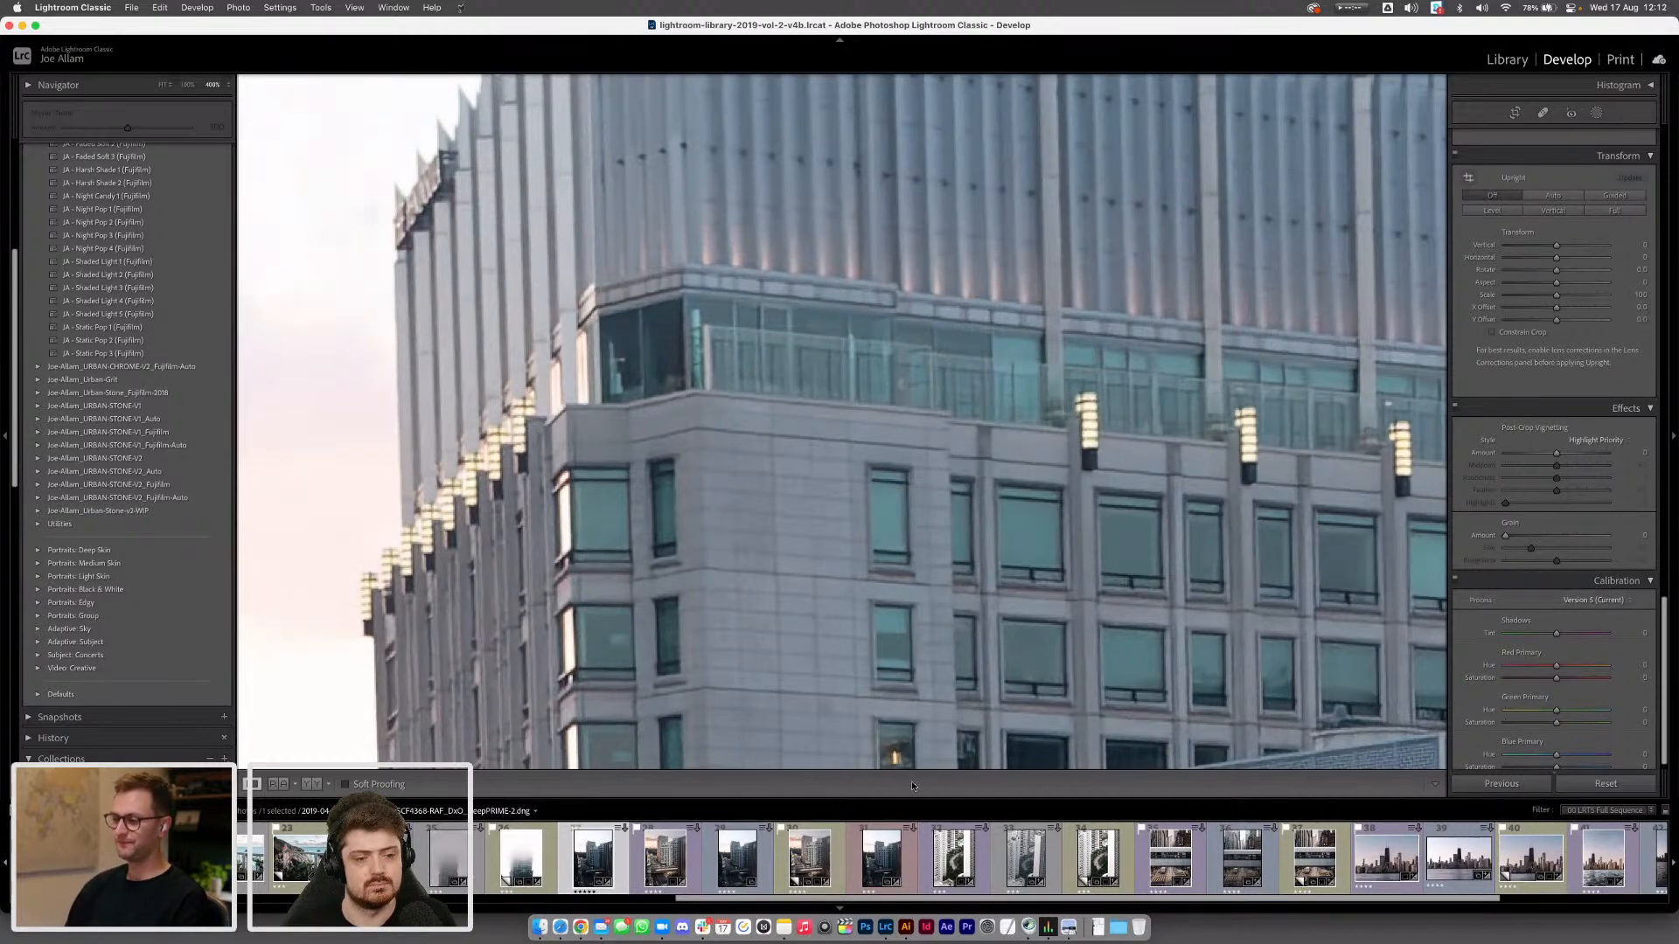
left_click(922, 391)
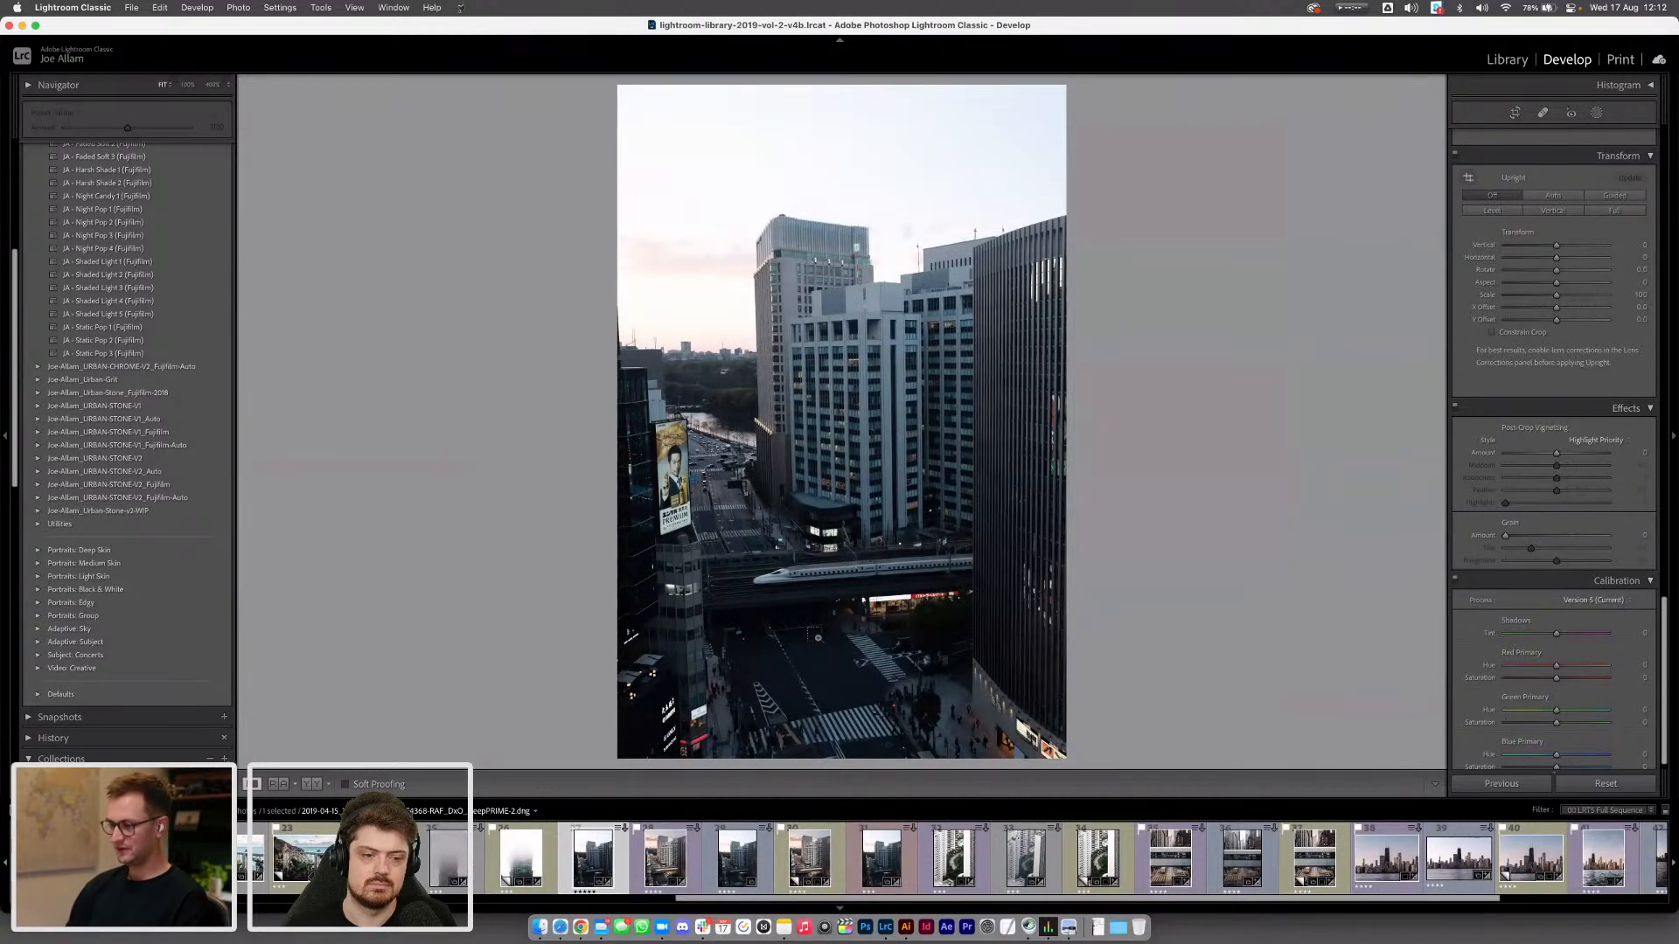
Create a virtual copy of the DeepPRIME DNG and check it against the master and its Before view
key("super+apostrophe")
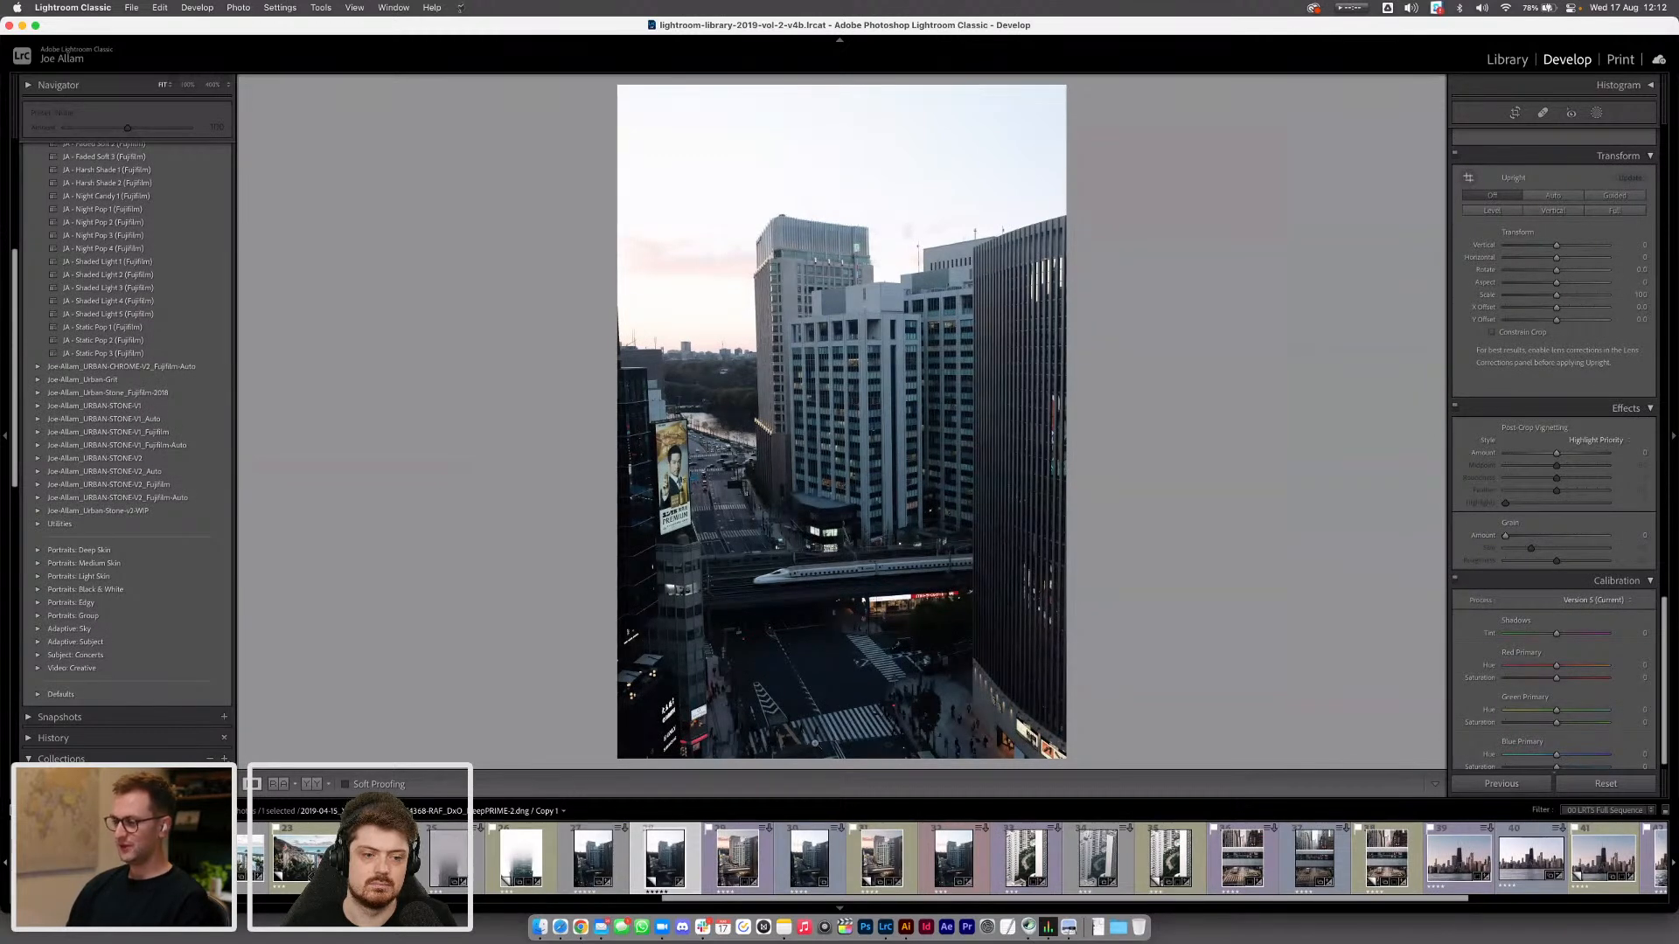
left_click(595, 860)
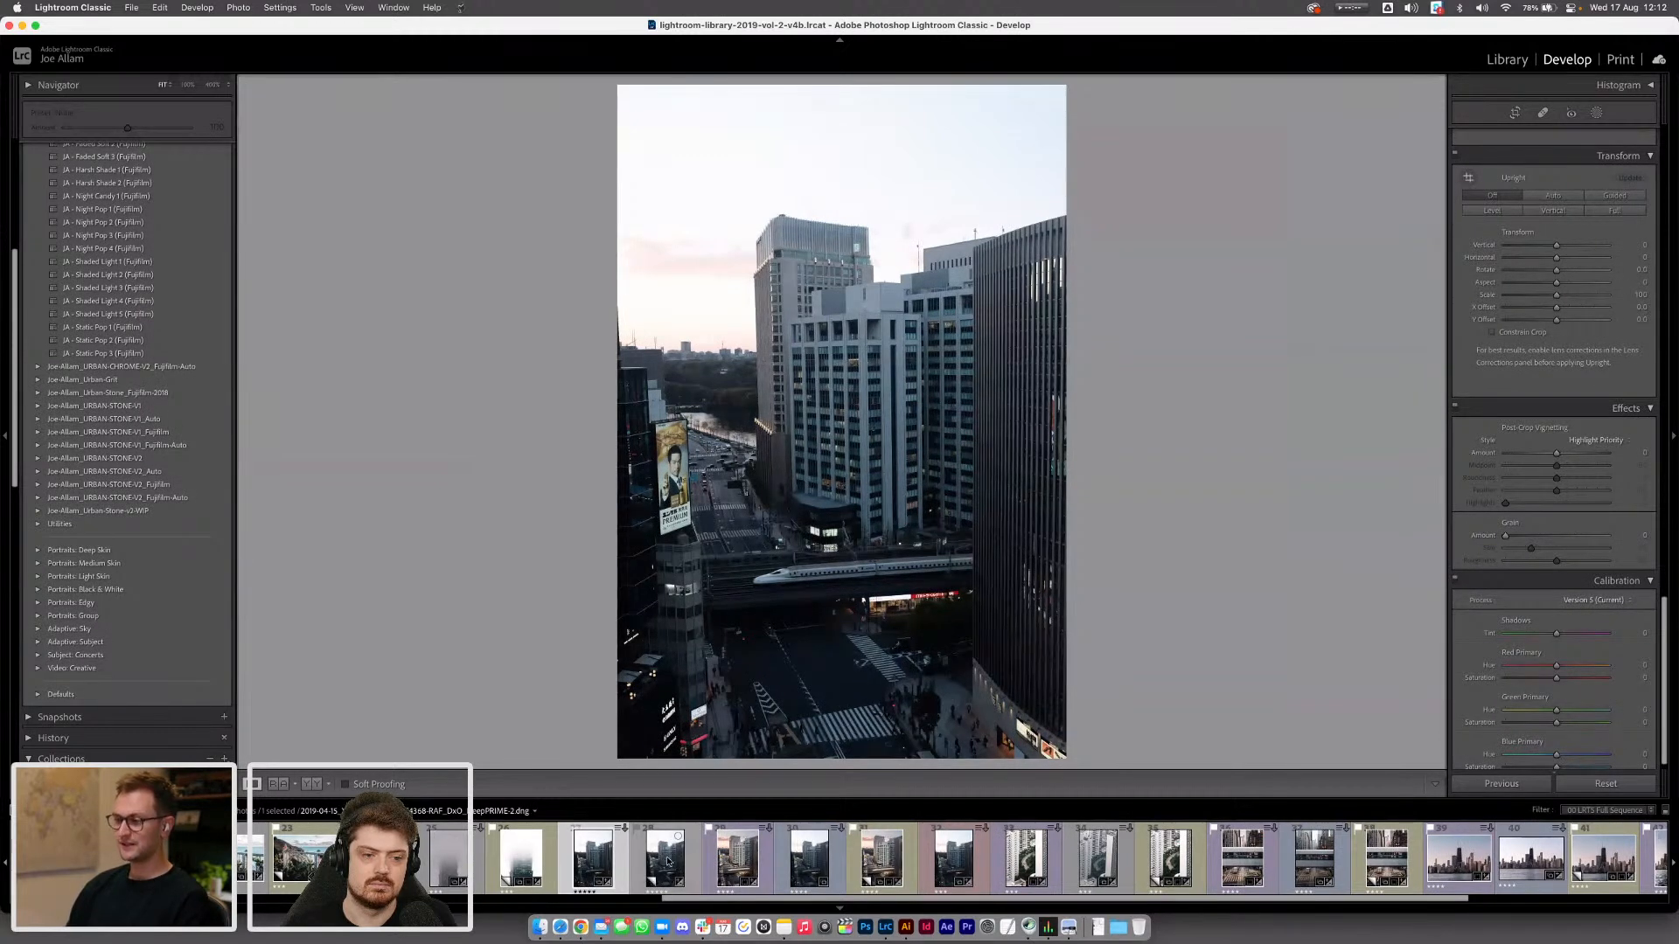
left_click(667, 862)
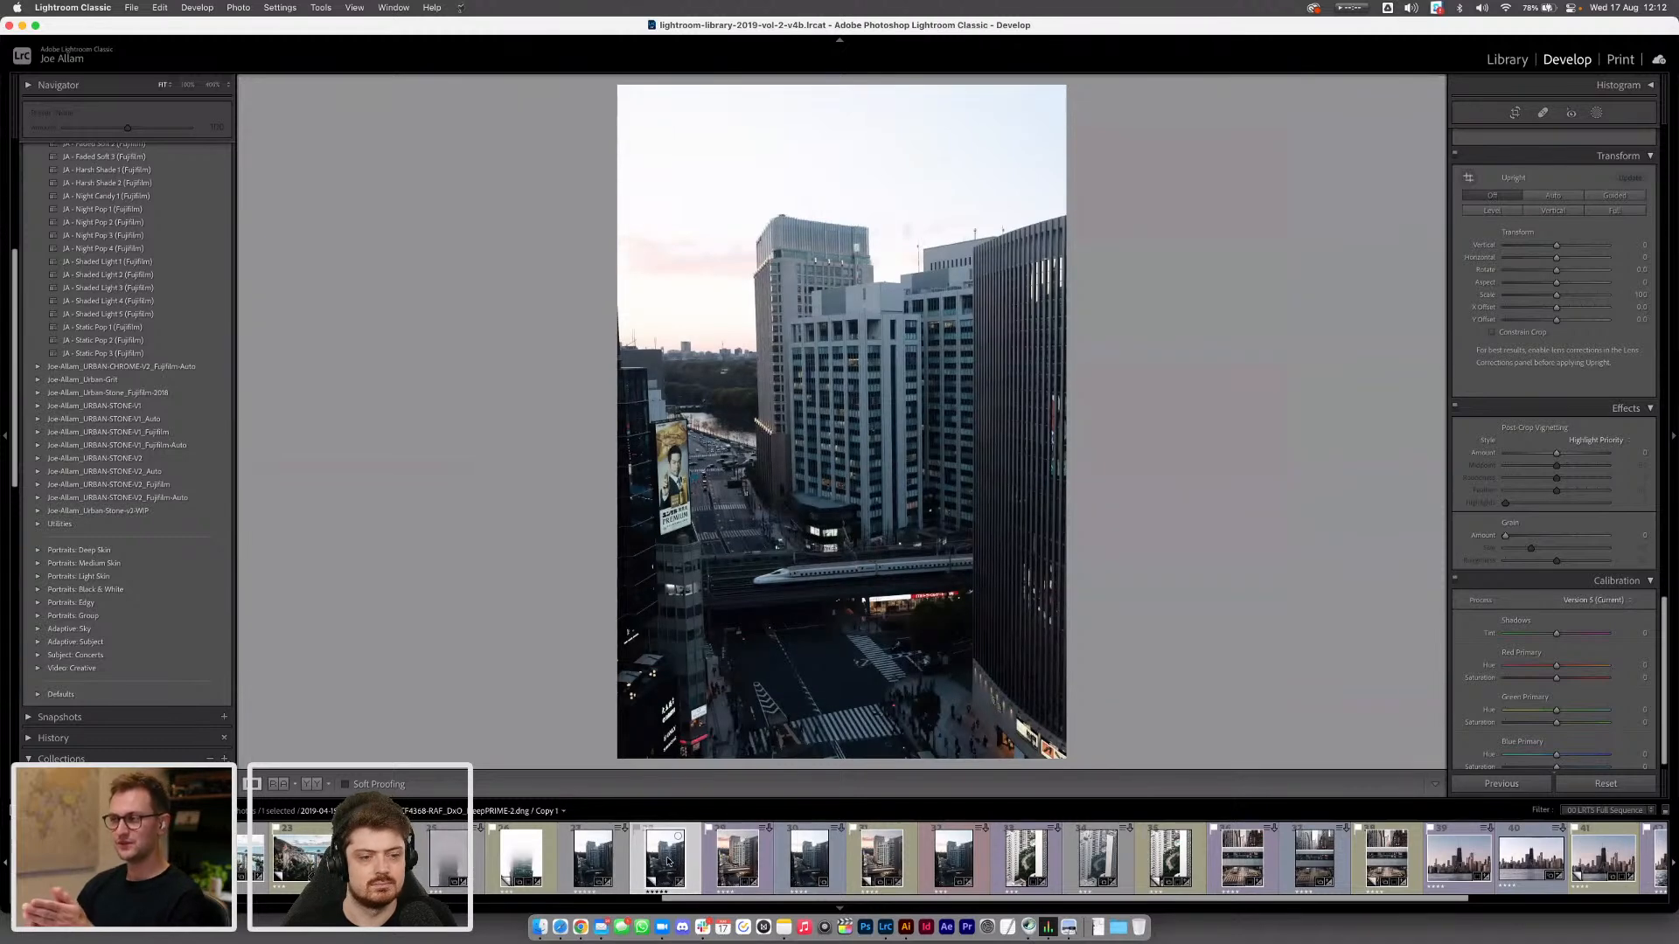
key("backslash")
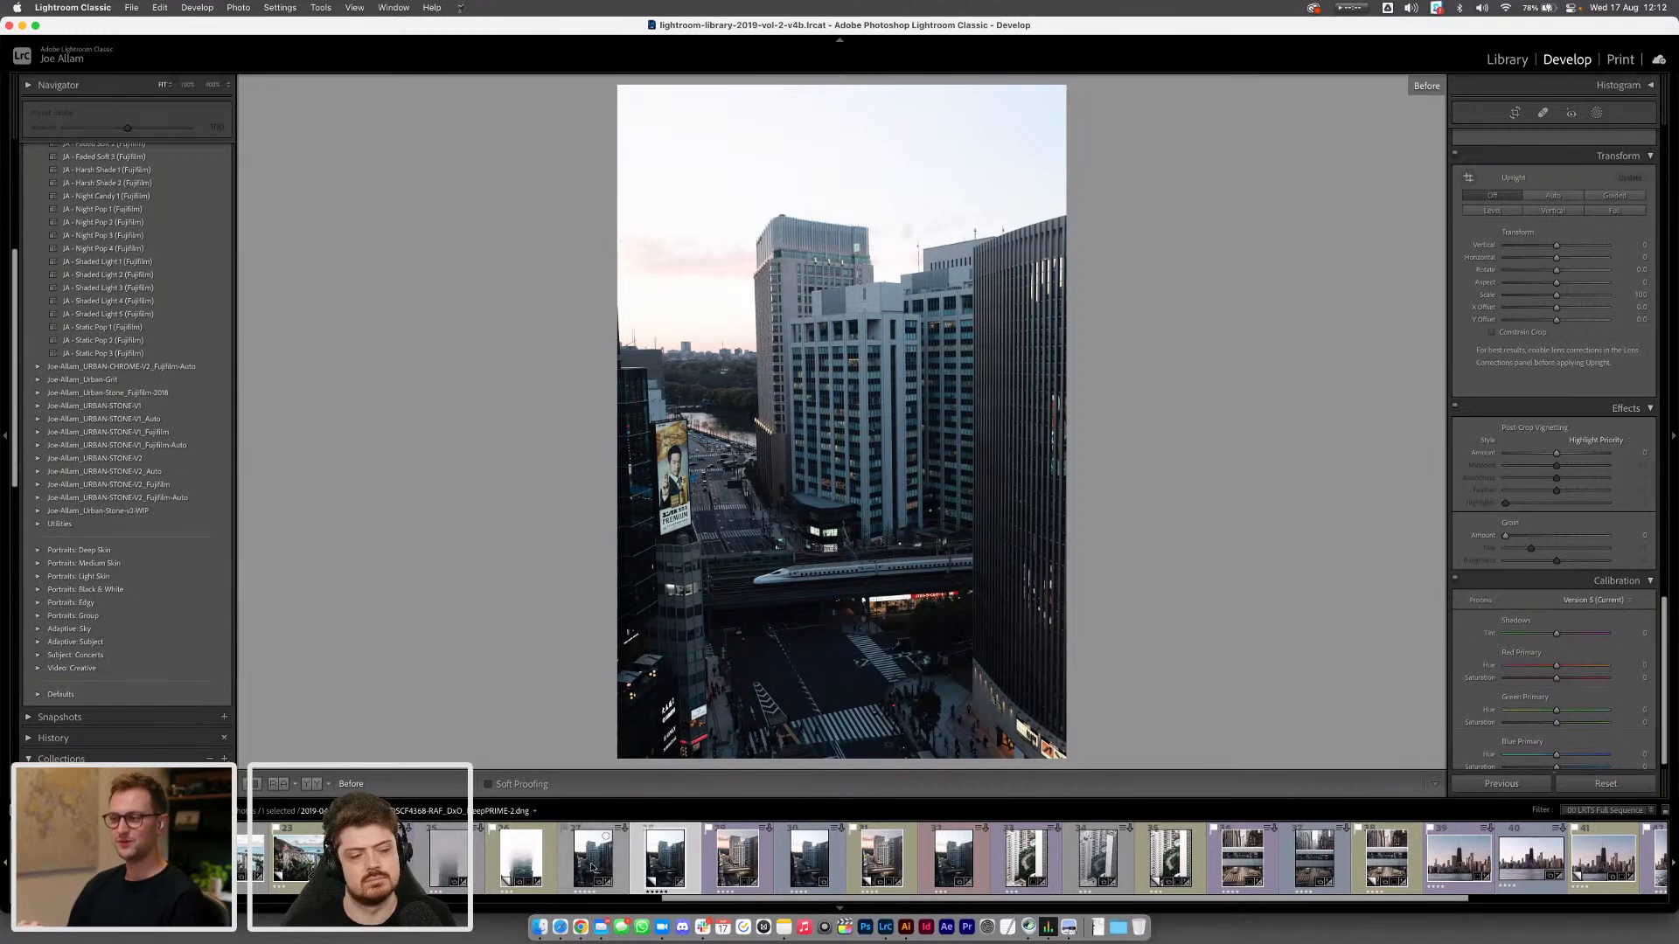
Filter the Print Options collection in the Library grid to virtual copies only, with all keywords included
key("g")
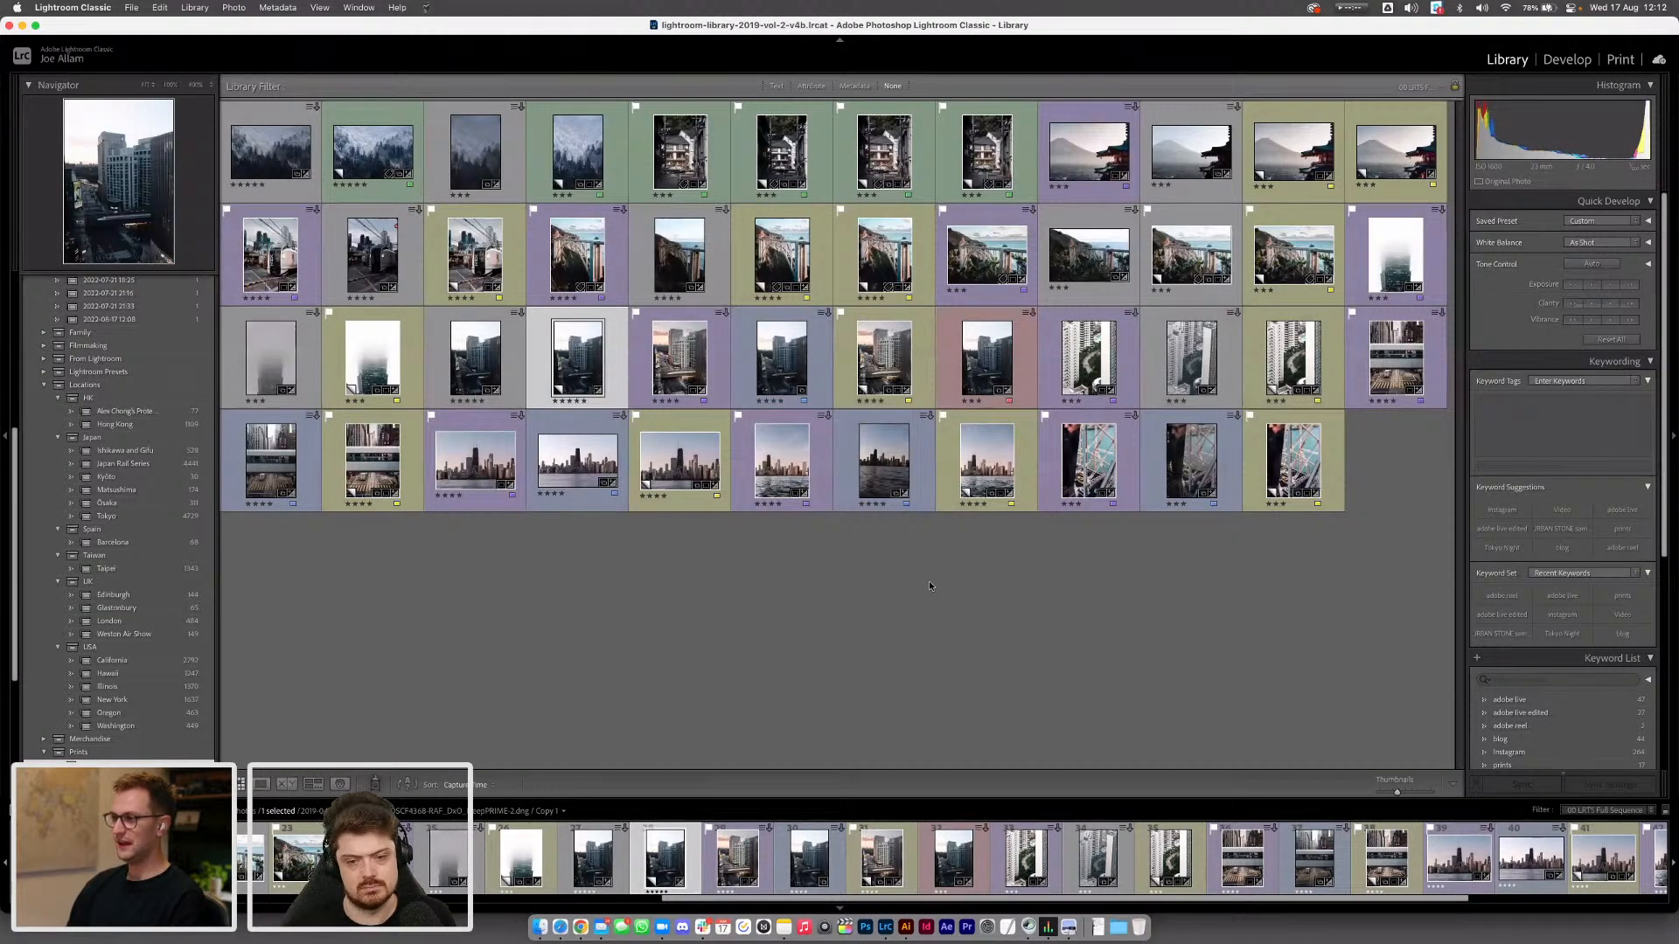
left_click(851, 87)
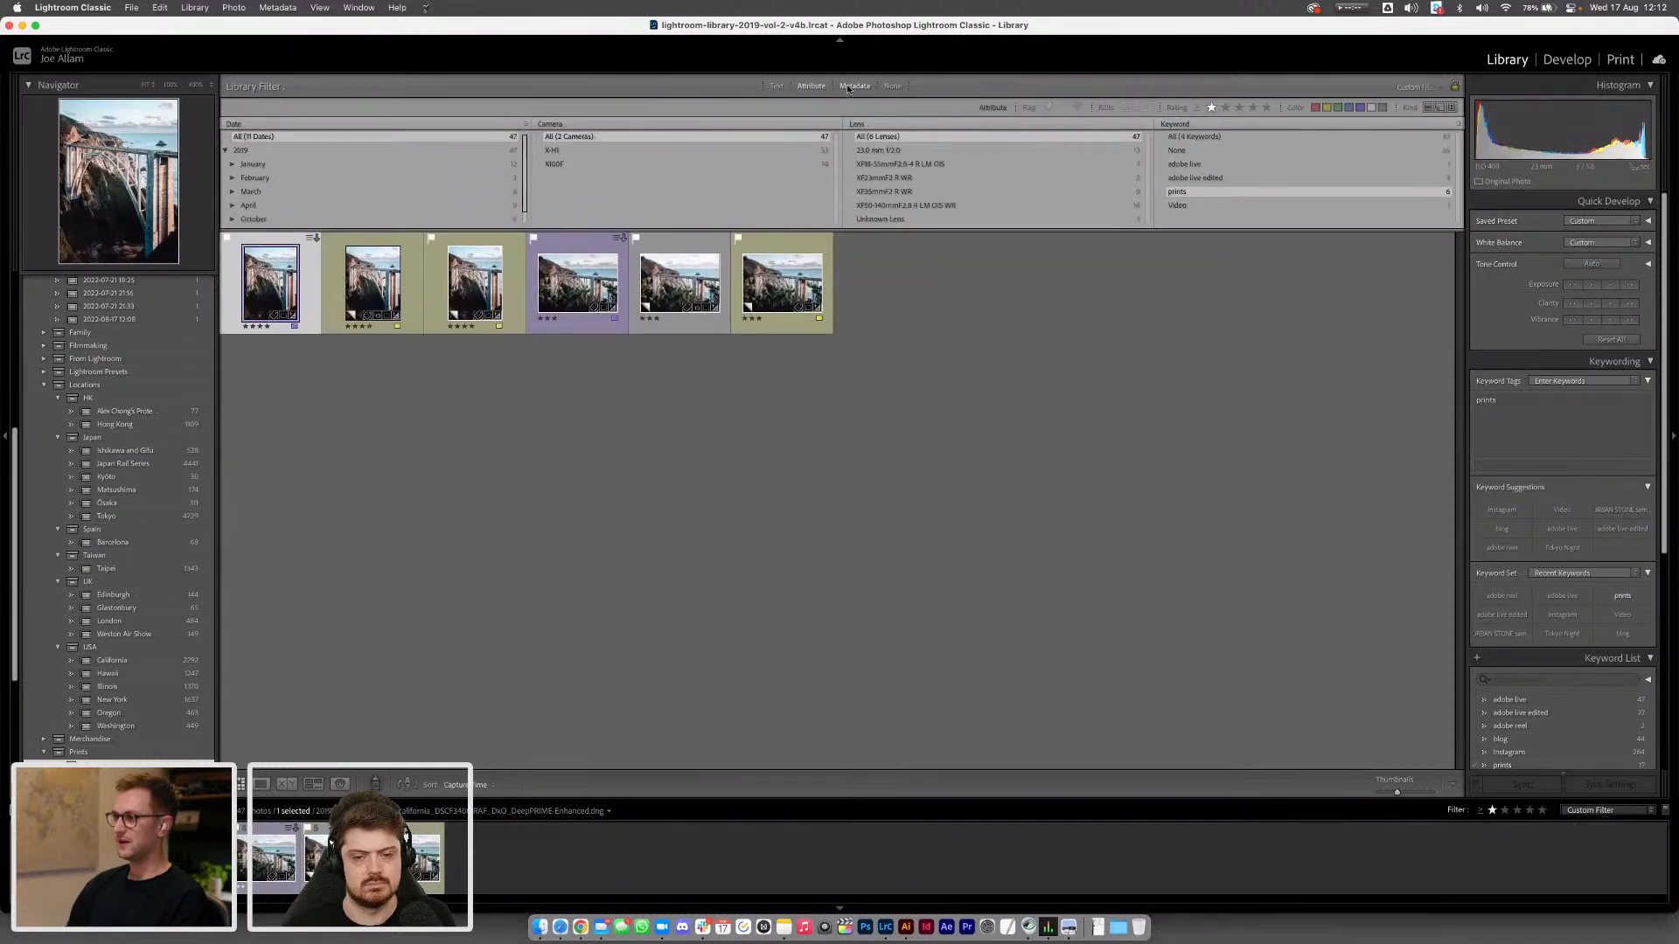
left_click(1441, 107)
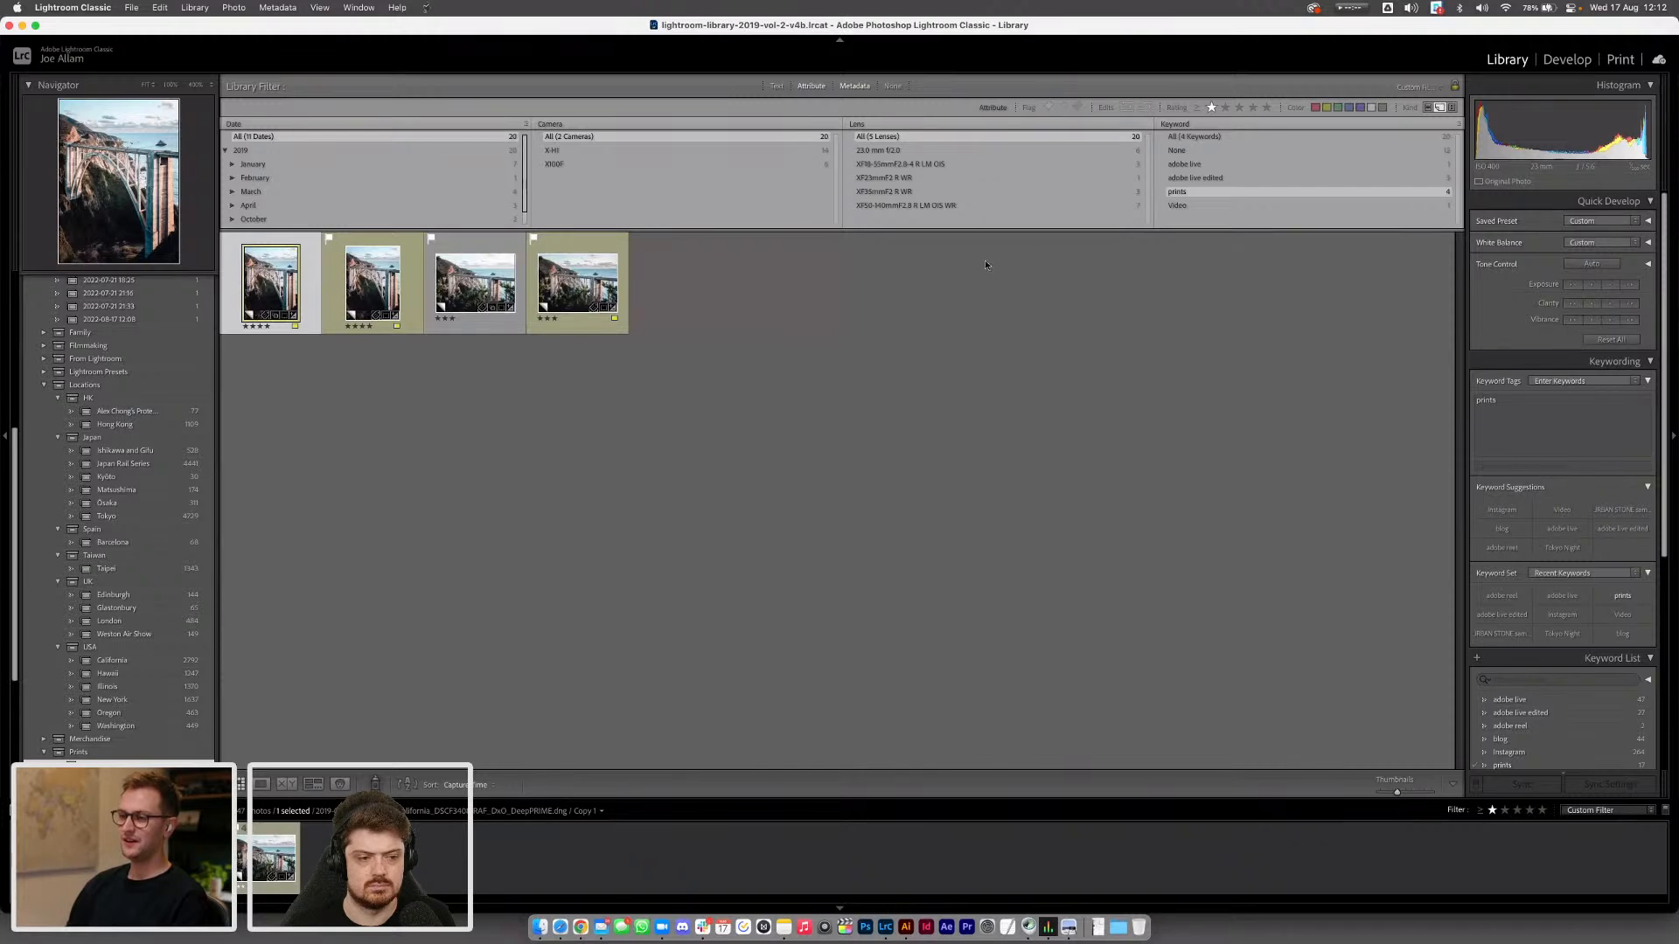
left_click(1224, 137)
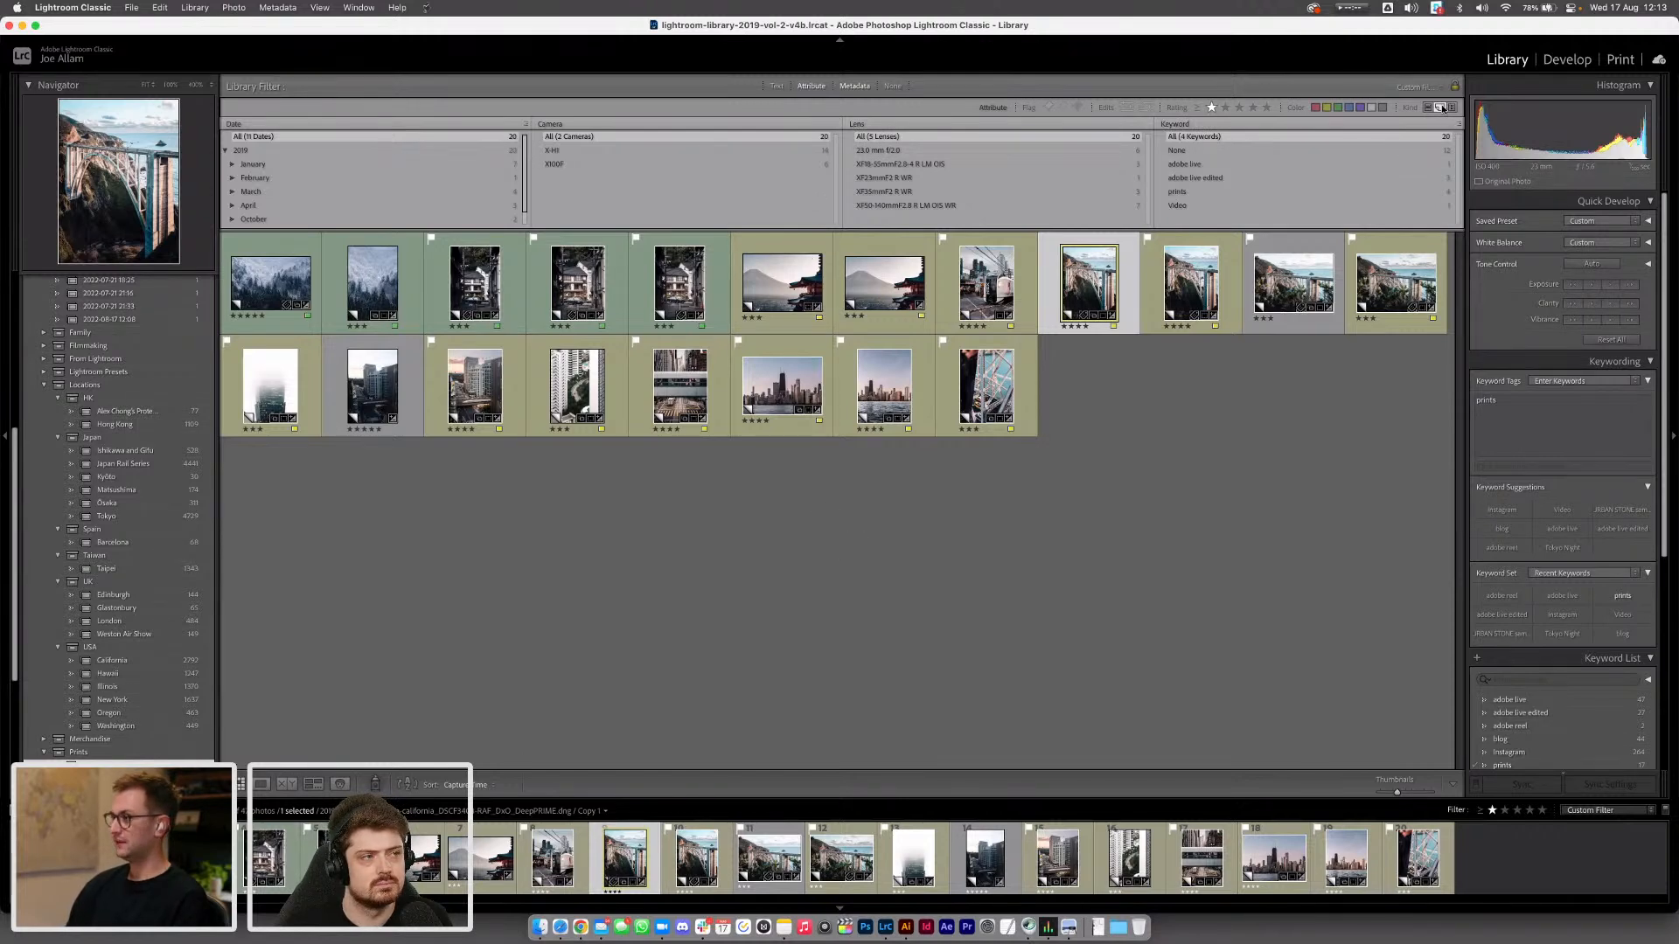
Open the five-star city virtual copy in Develop, enable Constrain Crop and set Upright to Auto
left_click(364, 383)
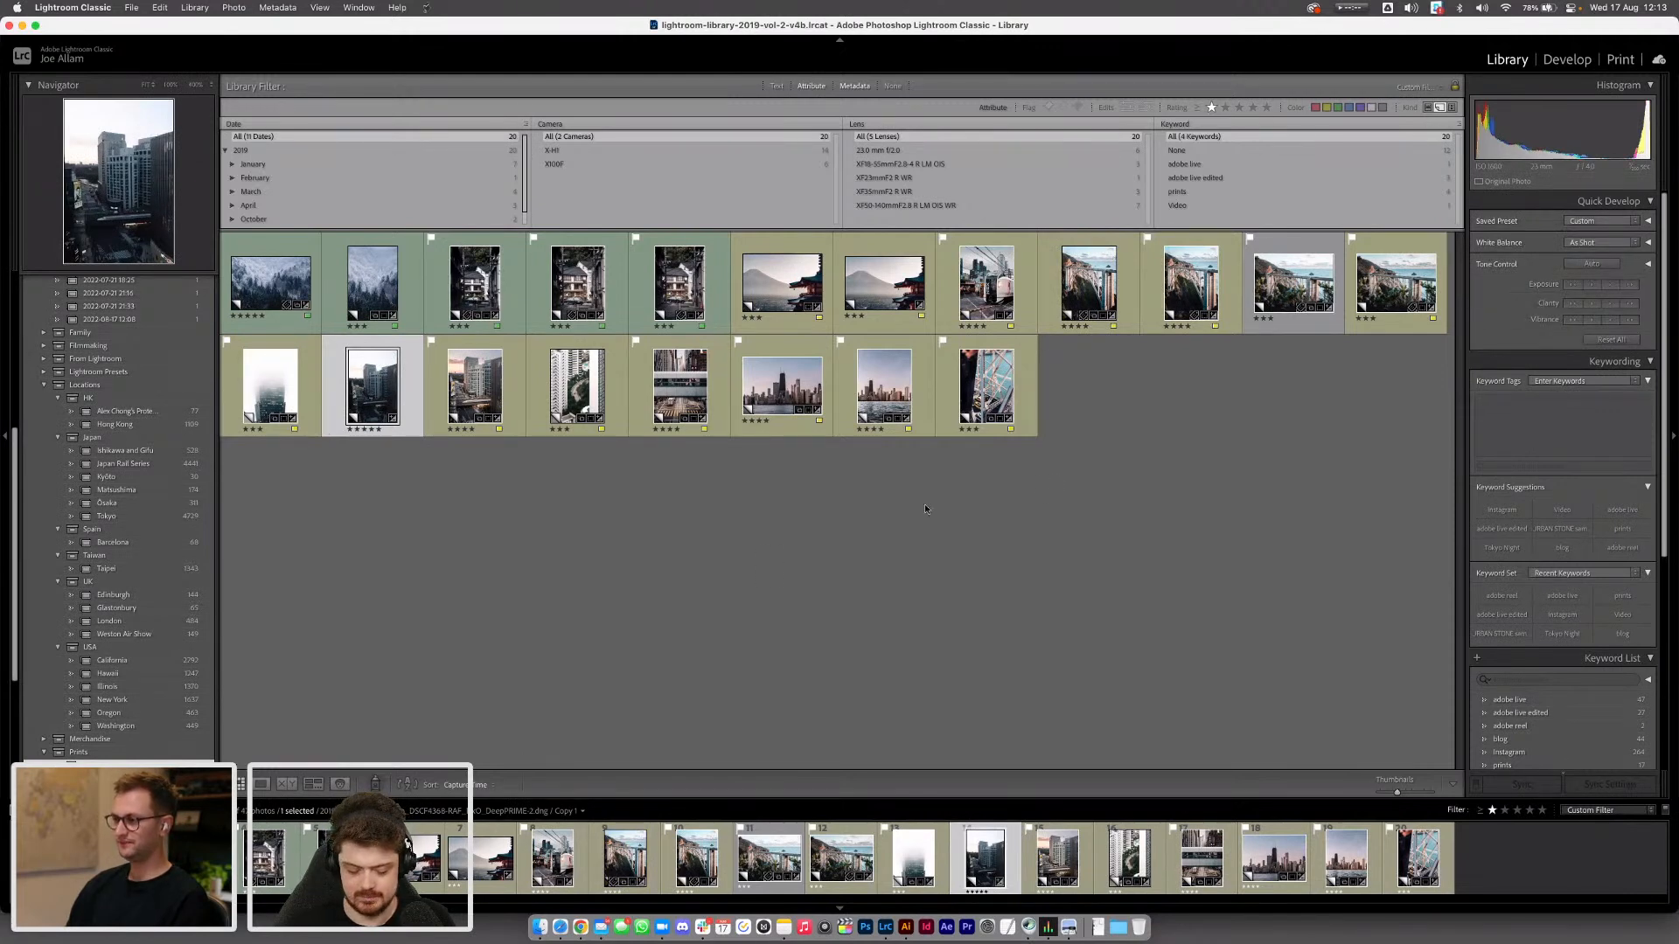
key("d")
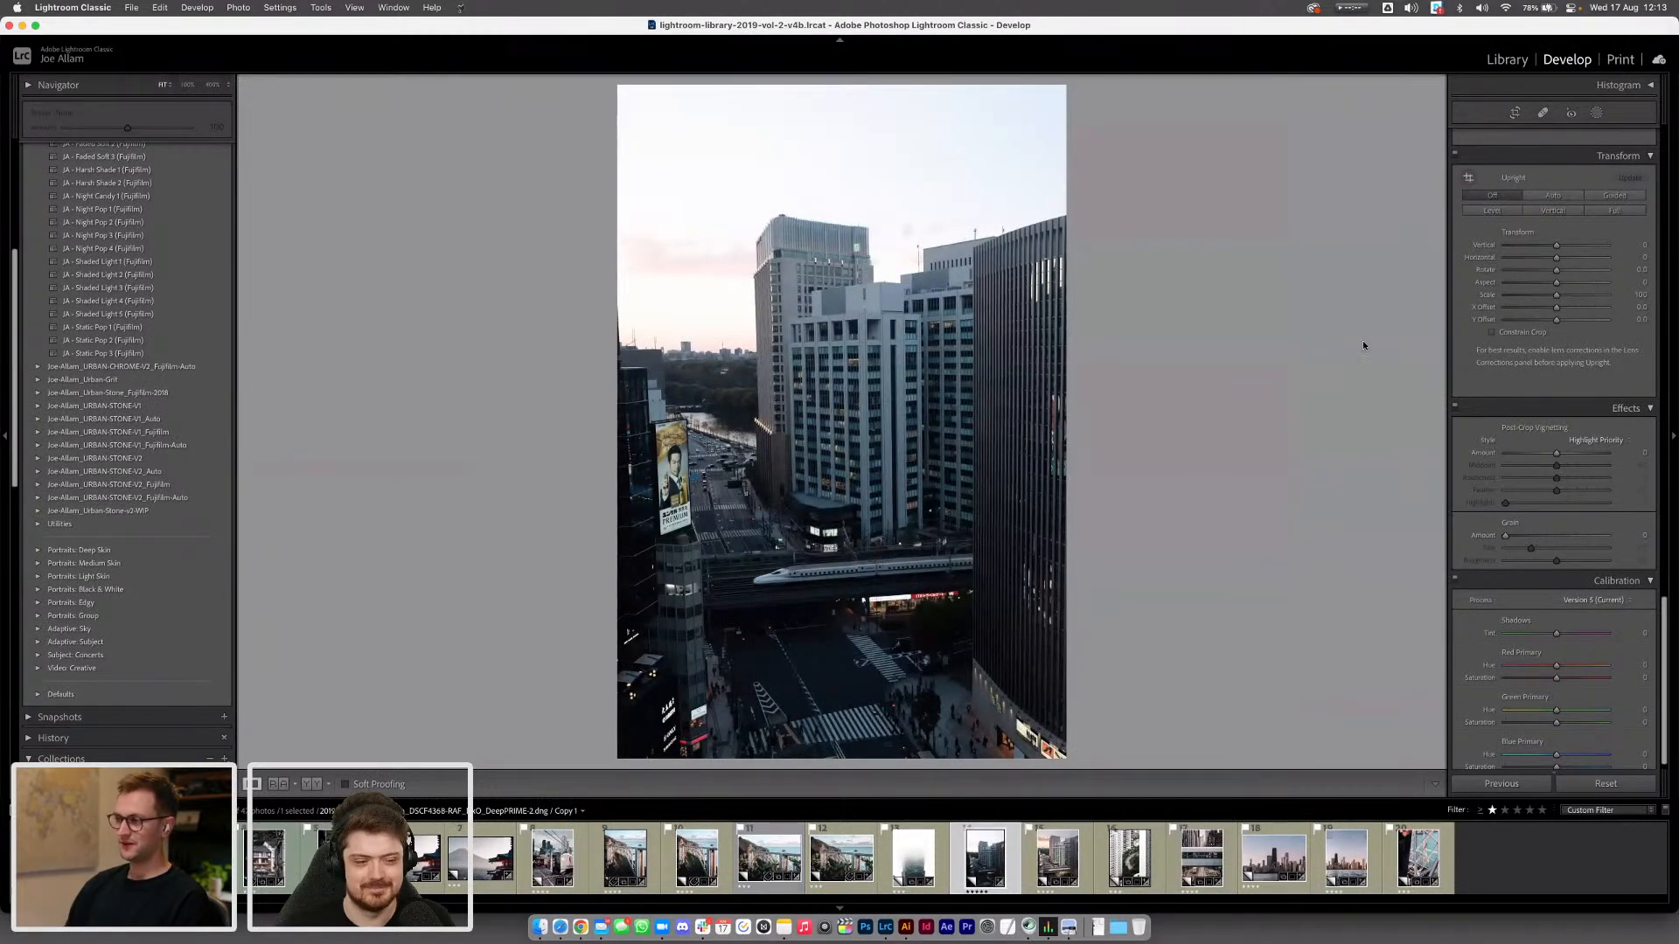
left_click(1491, 333)
scroll(1455, 298, "up", 3)
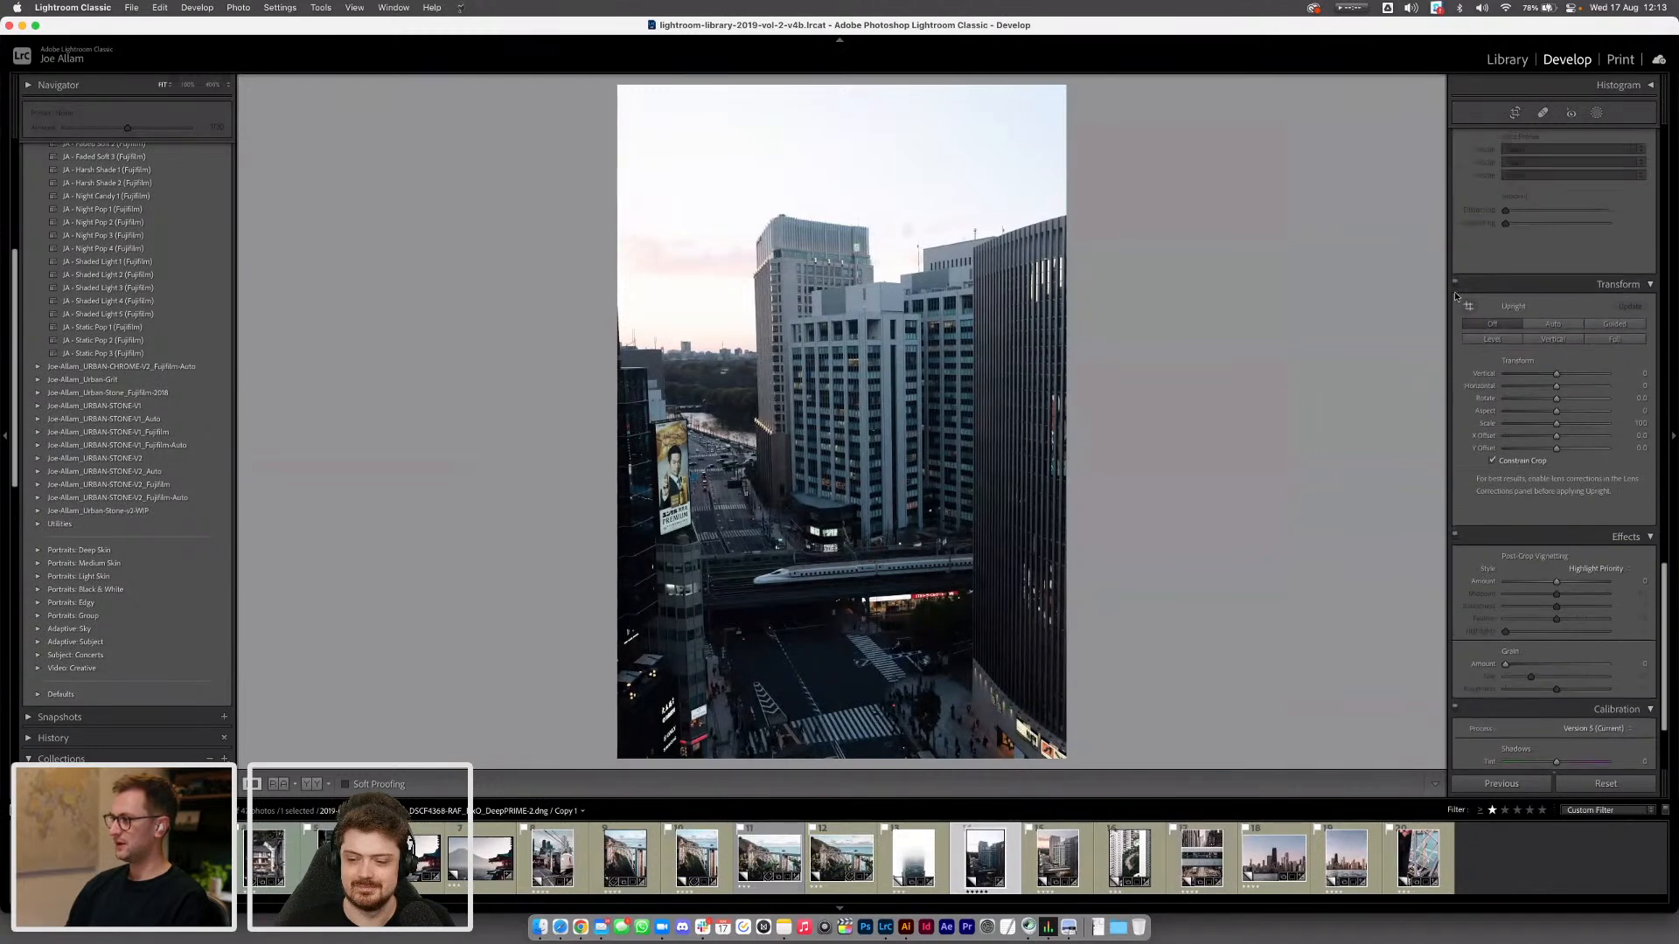
scroll(1455, 298, "up", 2)
left_click(1562, 368)
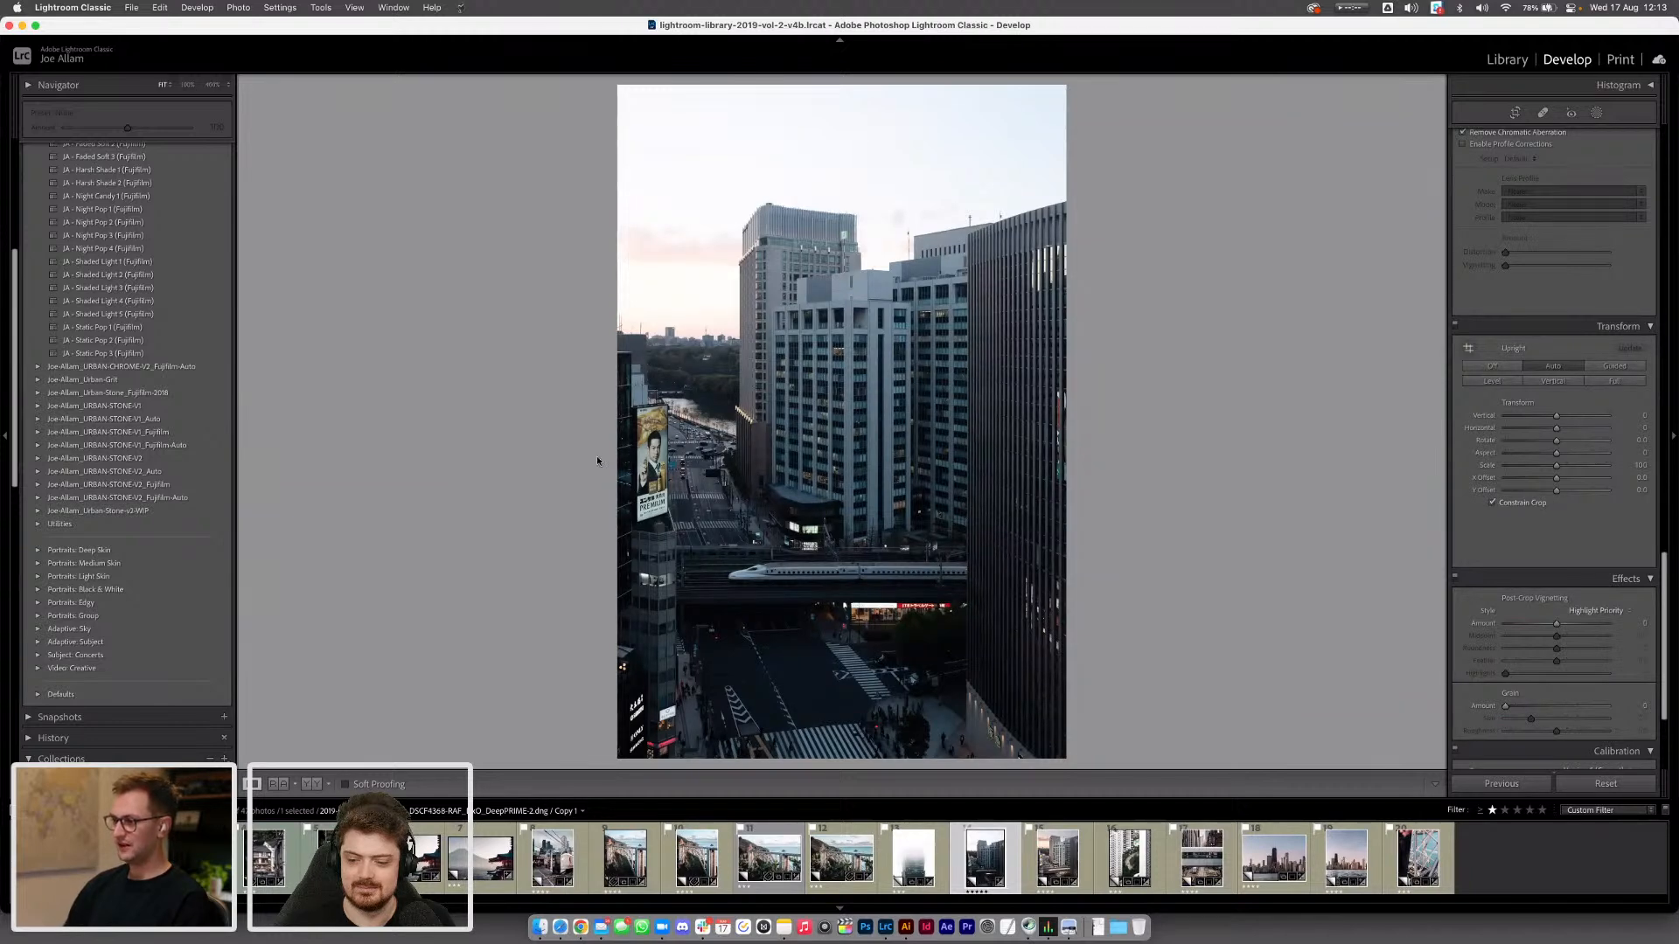
Inspect the corrected photo up close along its left edge and down the dark high-rise at the right edge
left_click(623, 391)
left_click_drag(655, 269, 739, 367)
left_click(734, 366)
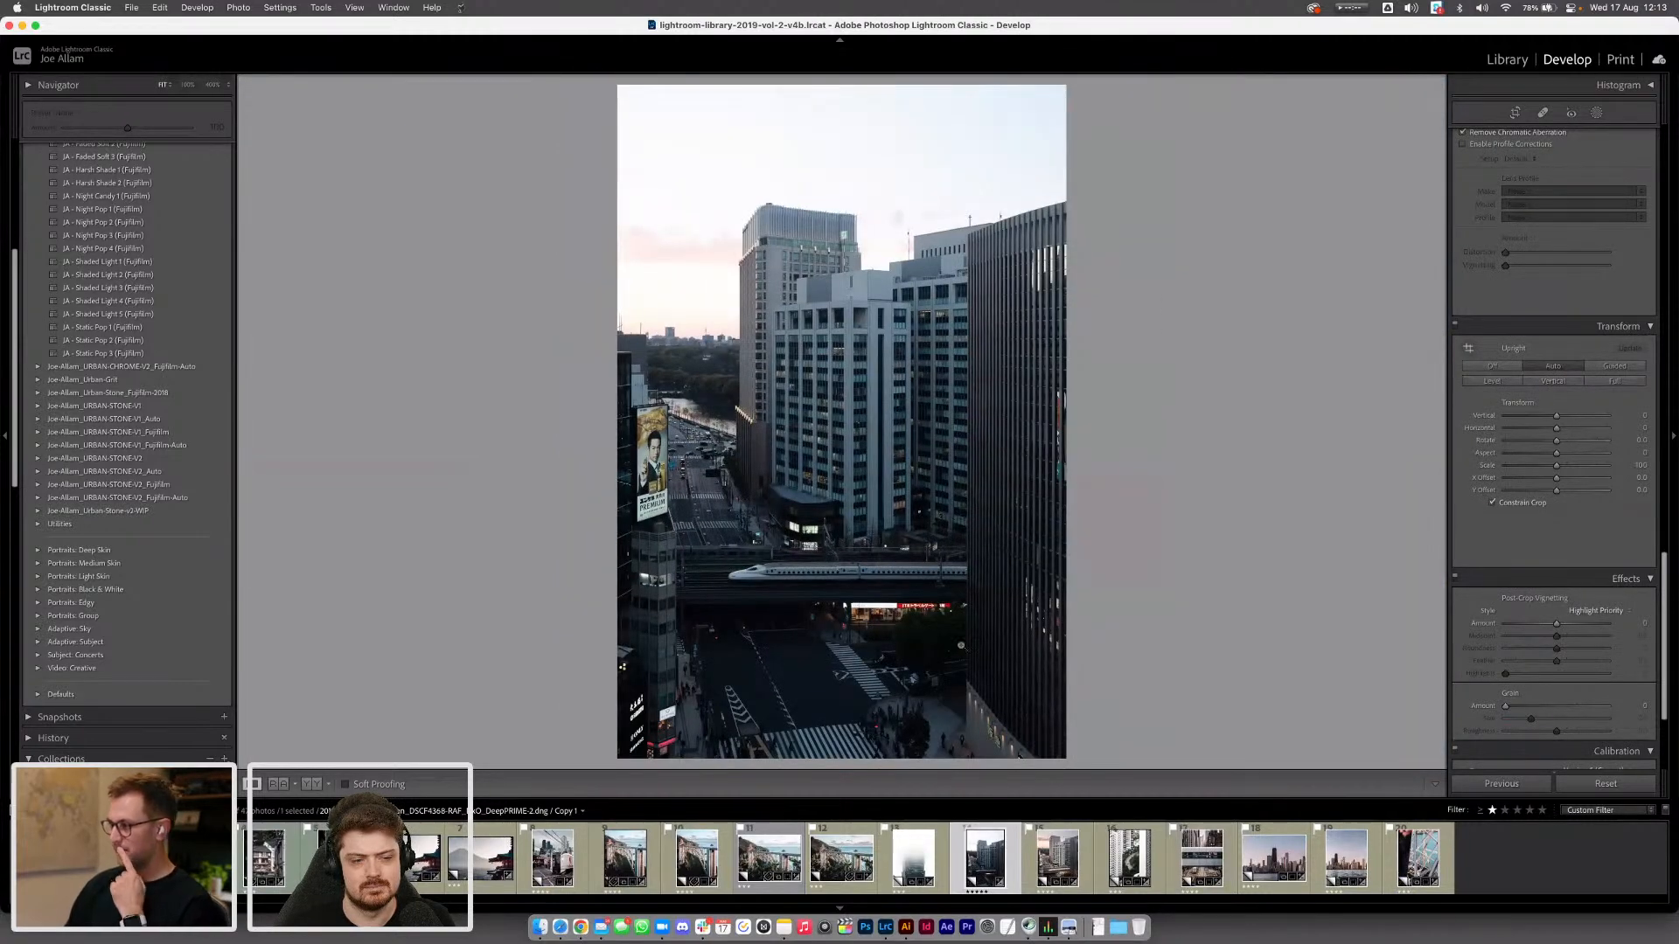
left_click(1034, 712)
left_click_drag(1035, 712, 1054, 250)
left_click_drag(1030, 516, 1034, 274)
left_click_drag(1041, 114, 1036, 695)
left_click_drag(1069, 170, 1015, 454)
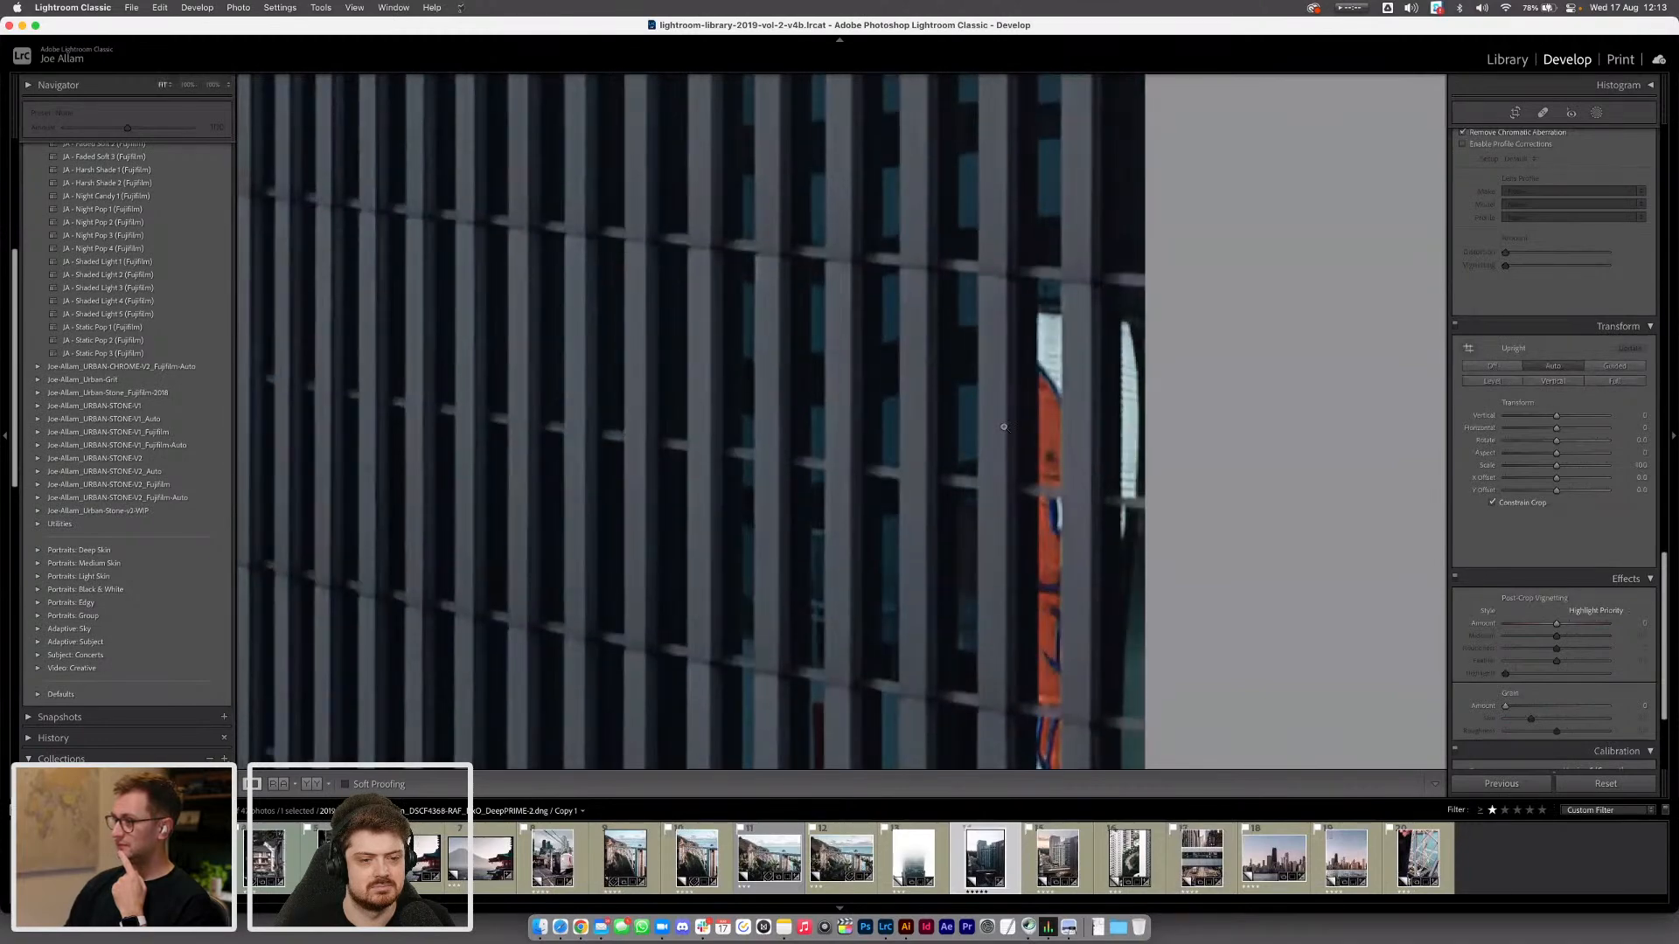
left_click(1004, 427)
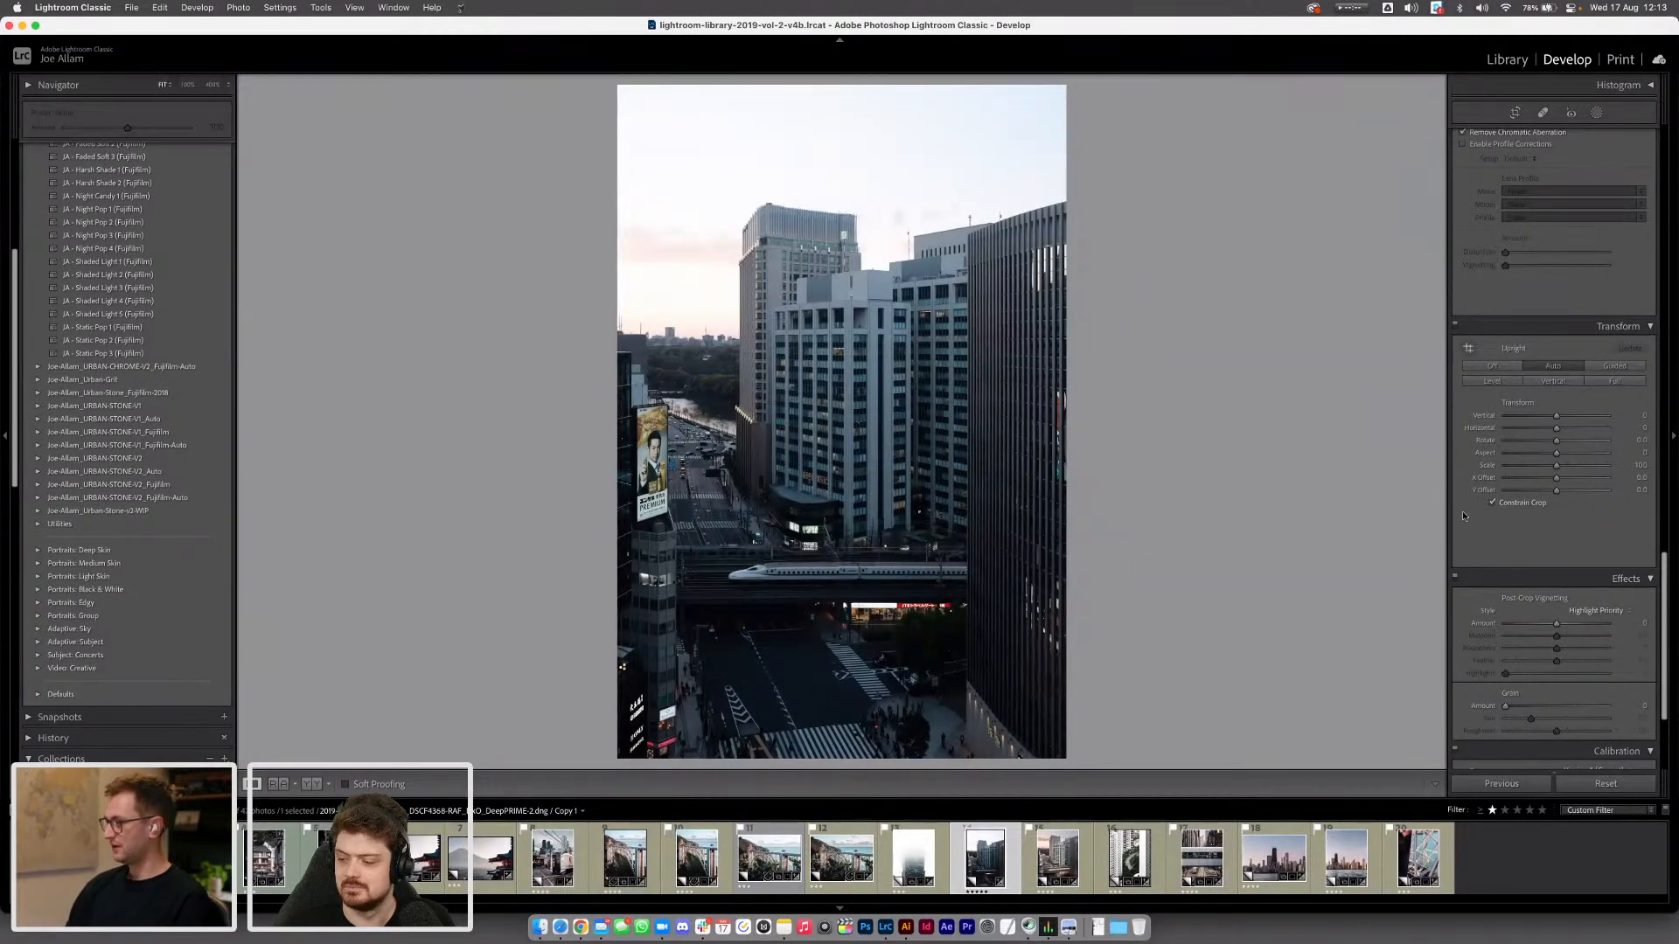
Warm the photo's white balance, sampling the pale central building as neutral and refining to Temp 7,293 and Tint +17
scroll(1466, 514, "up", 10)
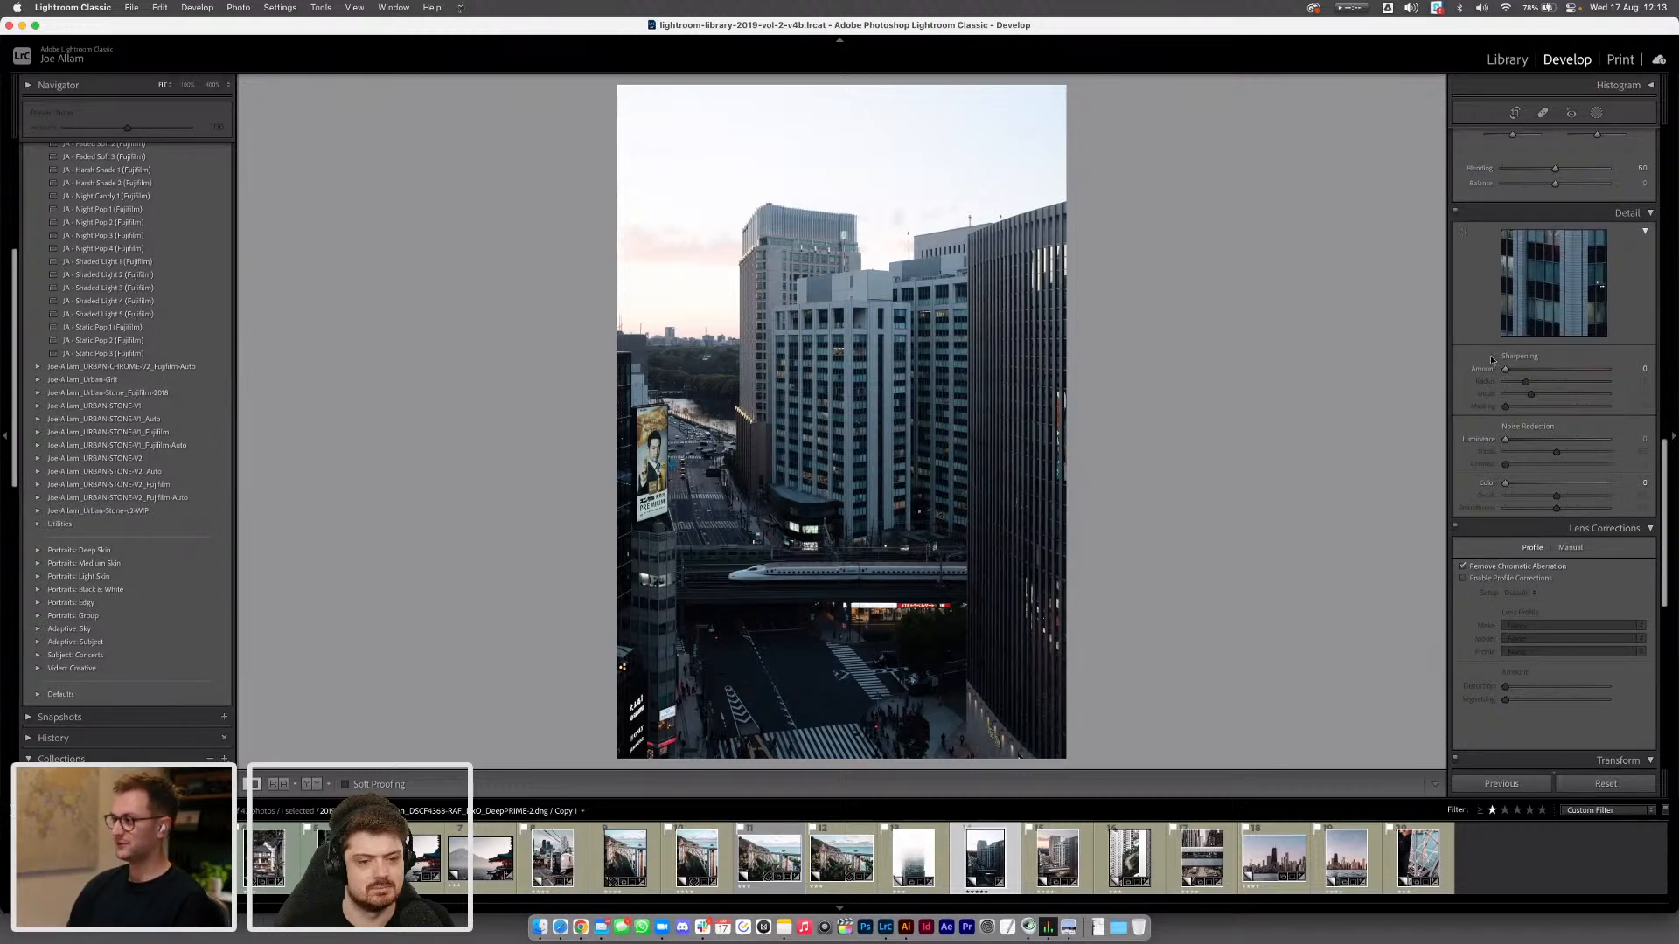
scroll(1490, 359, "up", 15)
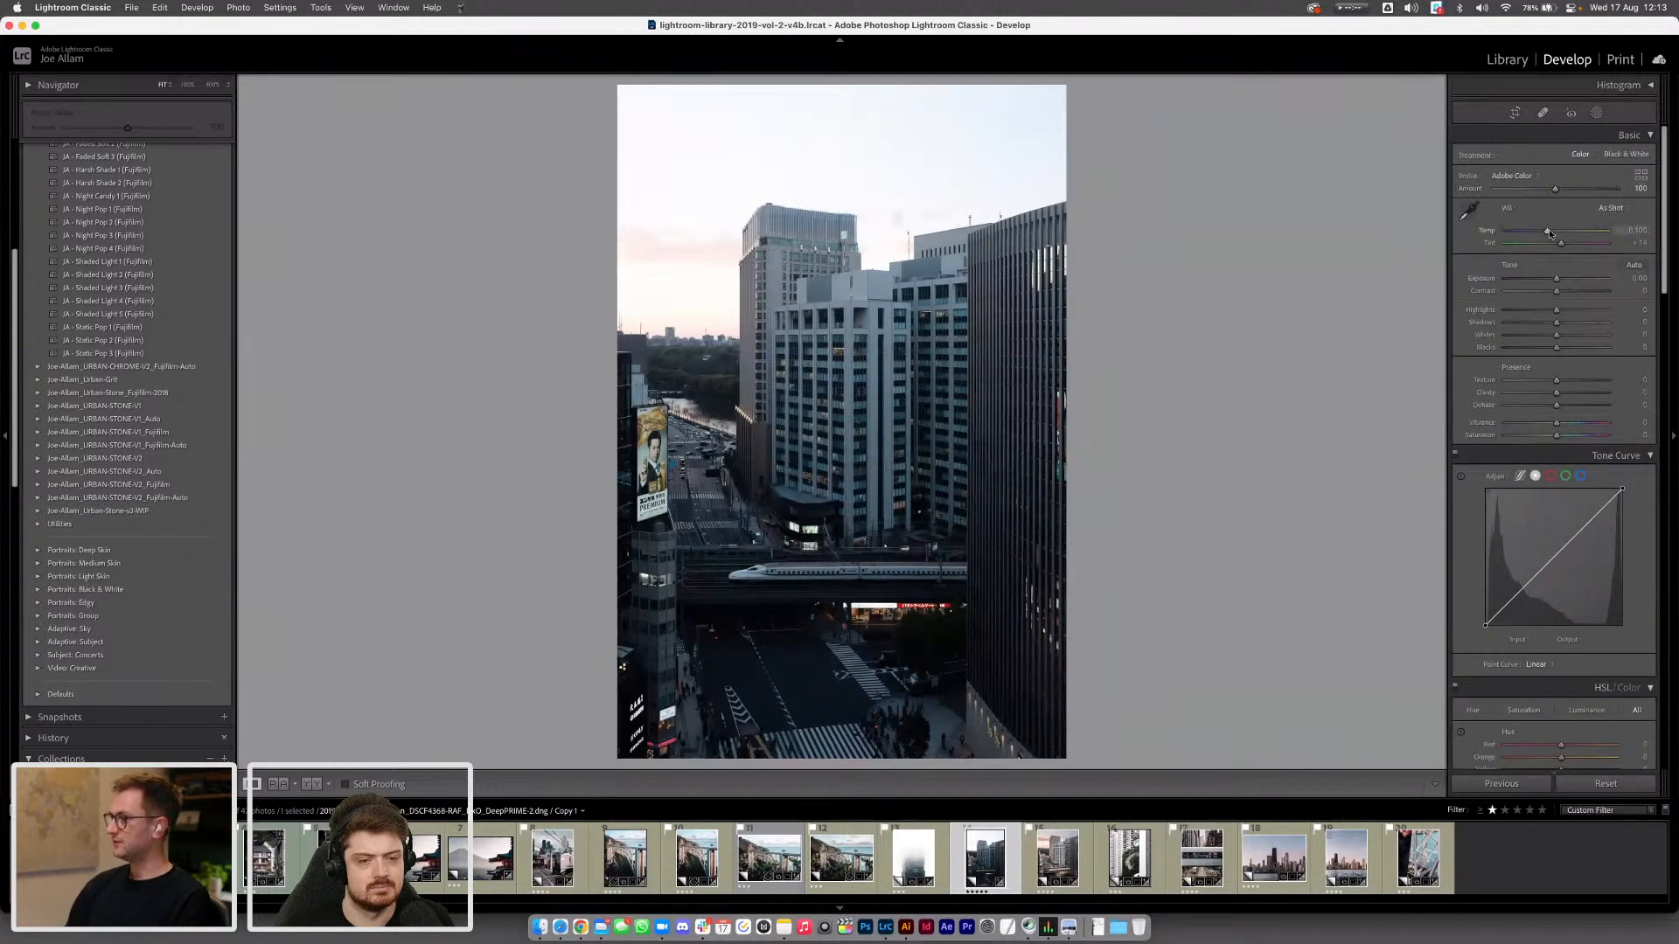
left_click_drag(1547, 233, 1562, 232)
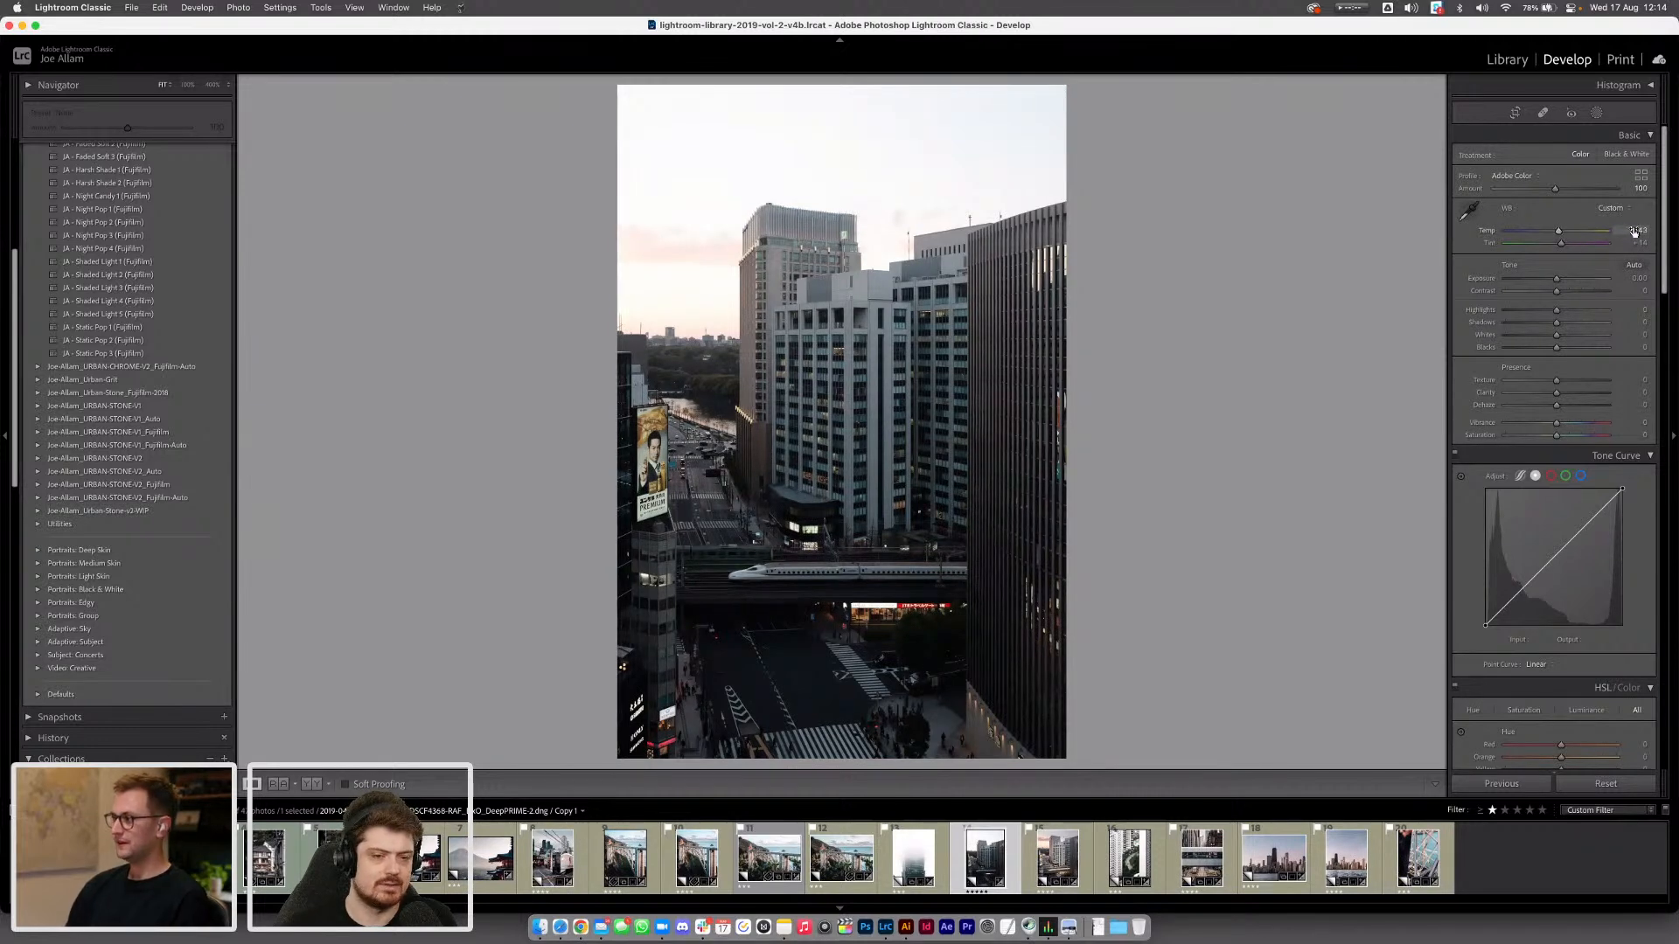
left_click(1469, 210)
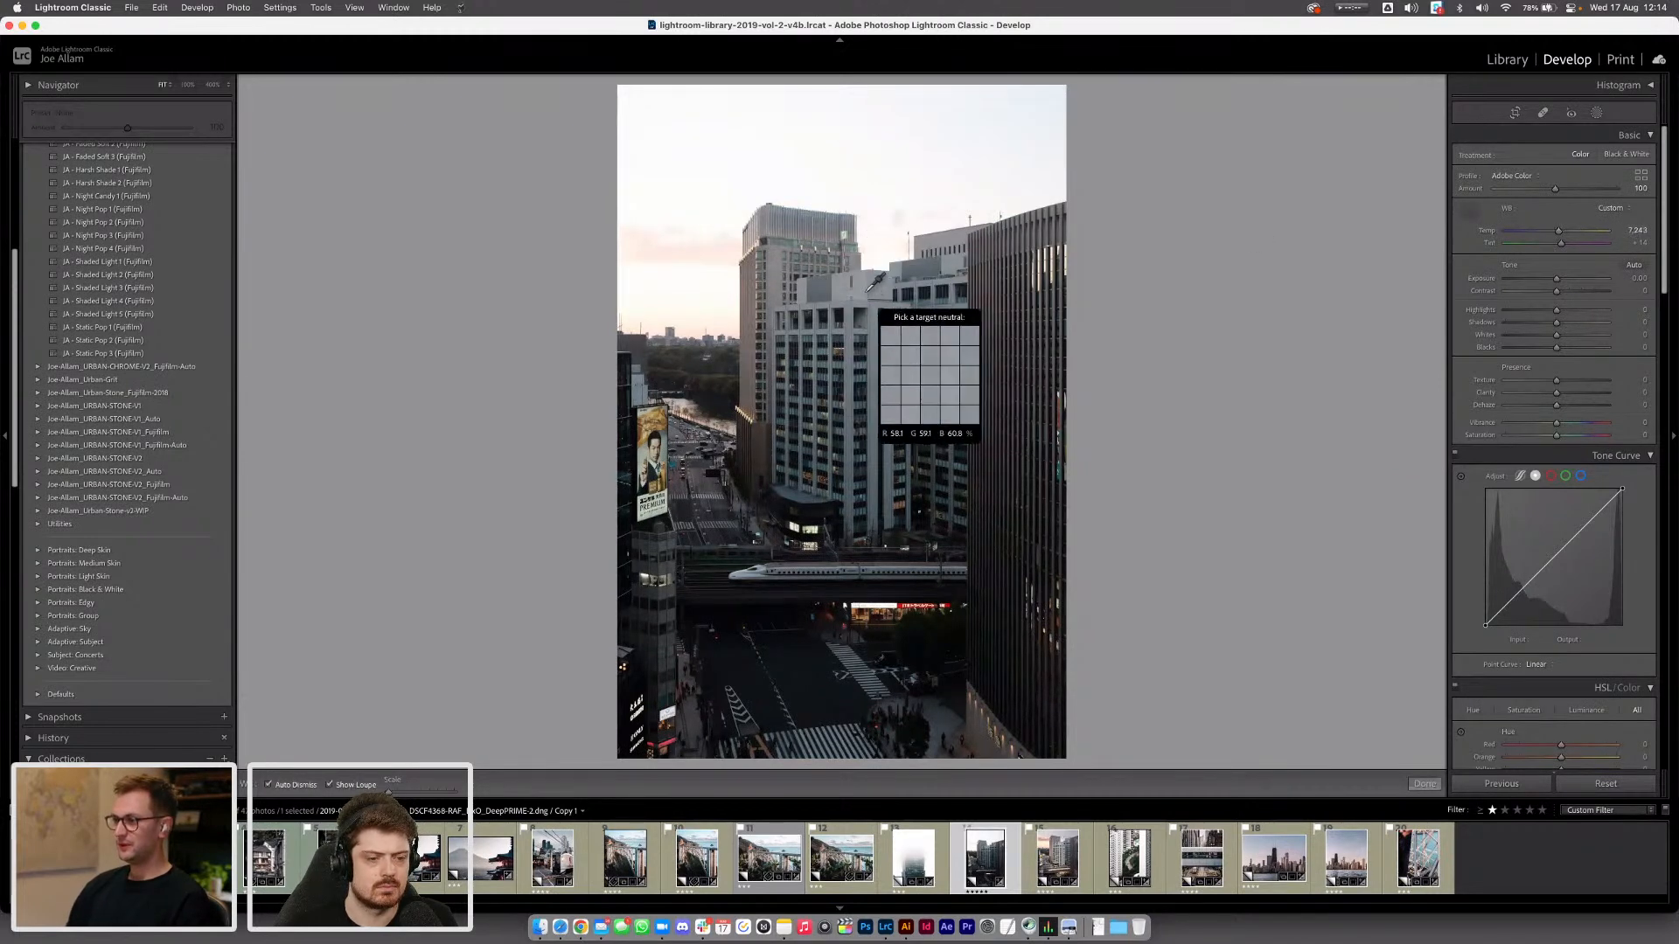
left_click(864, 293)
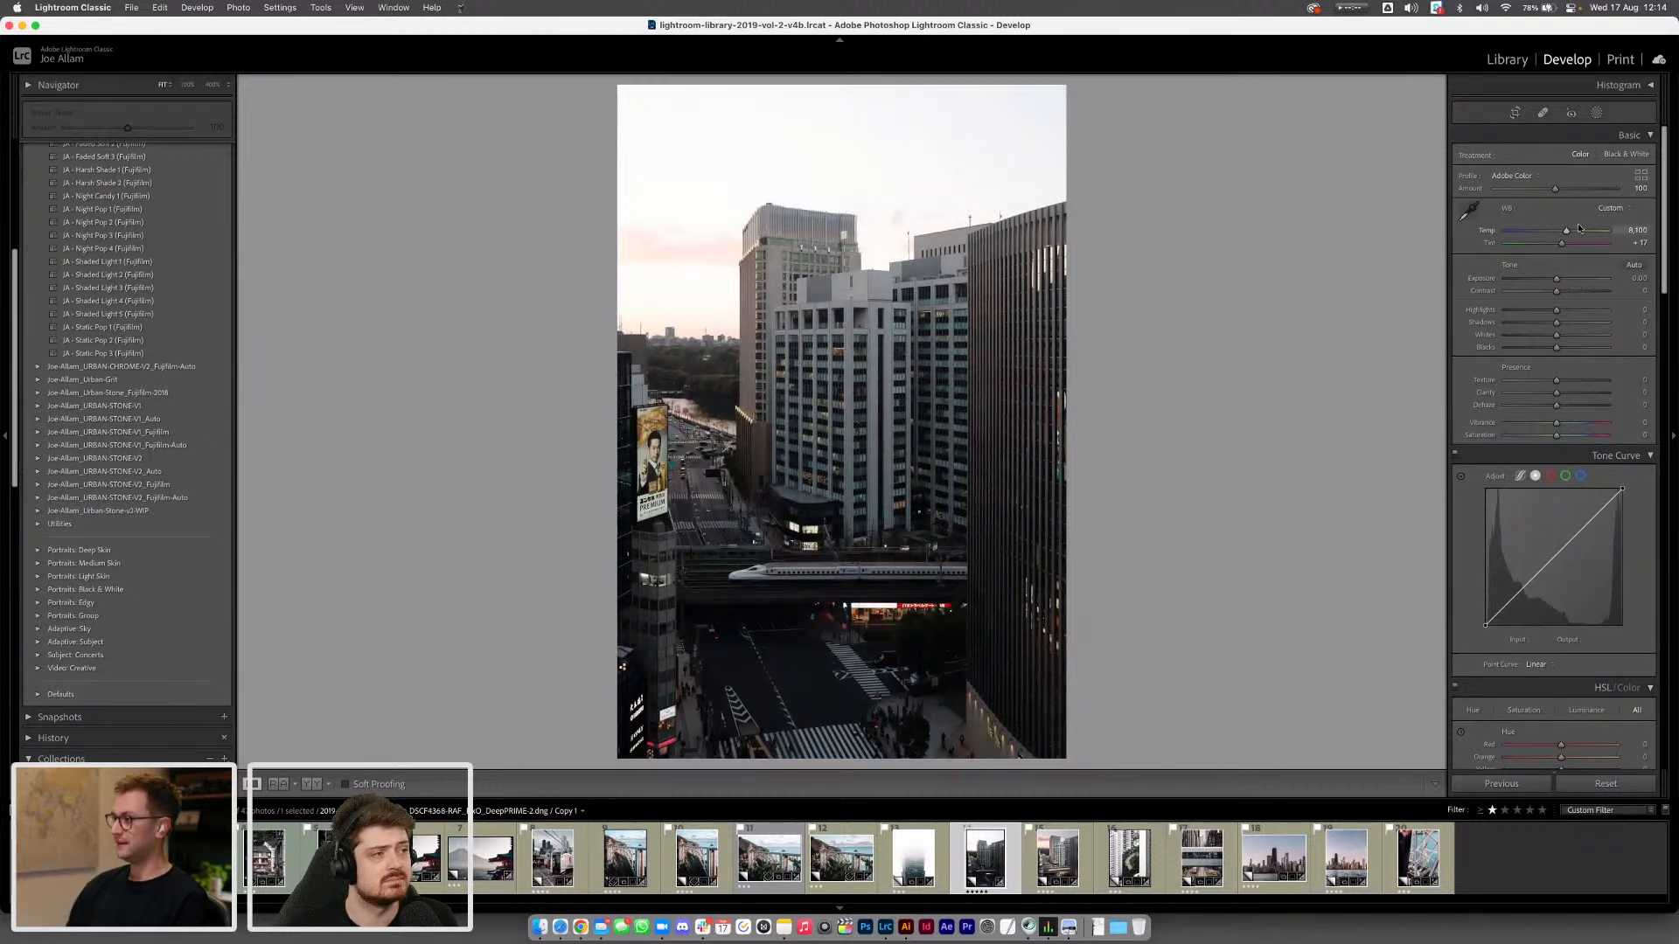
left_click_drag(1568, 234, 1563, 235)
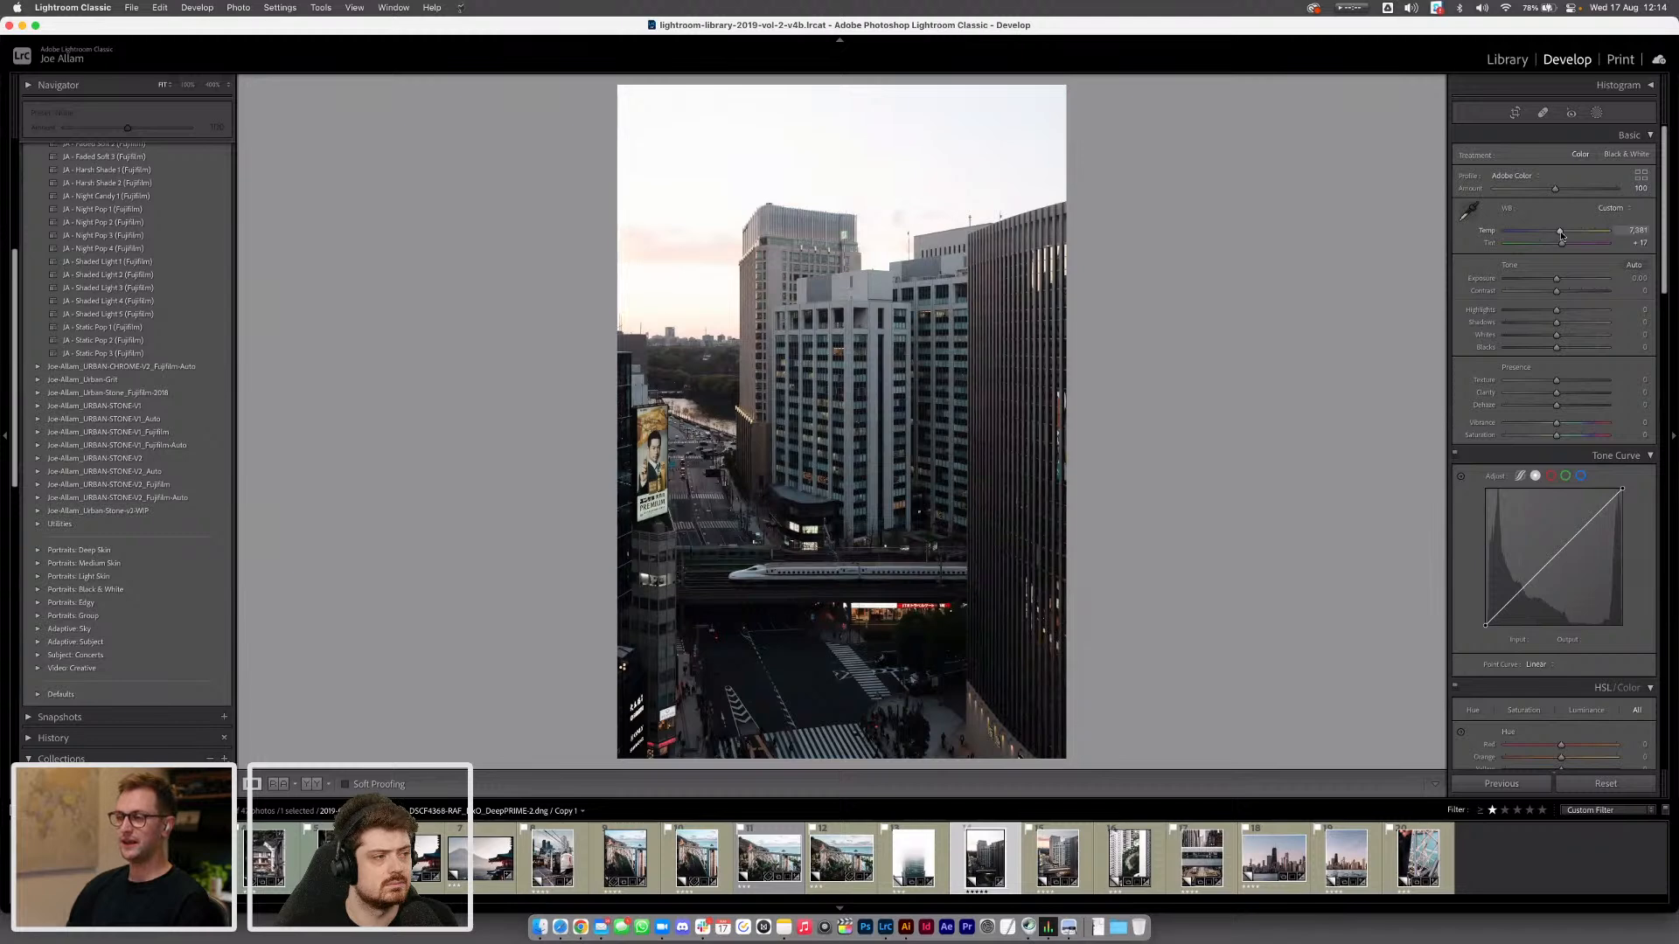
left_click_drag(1561, 234, 1560, 234)
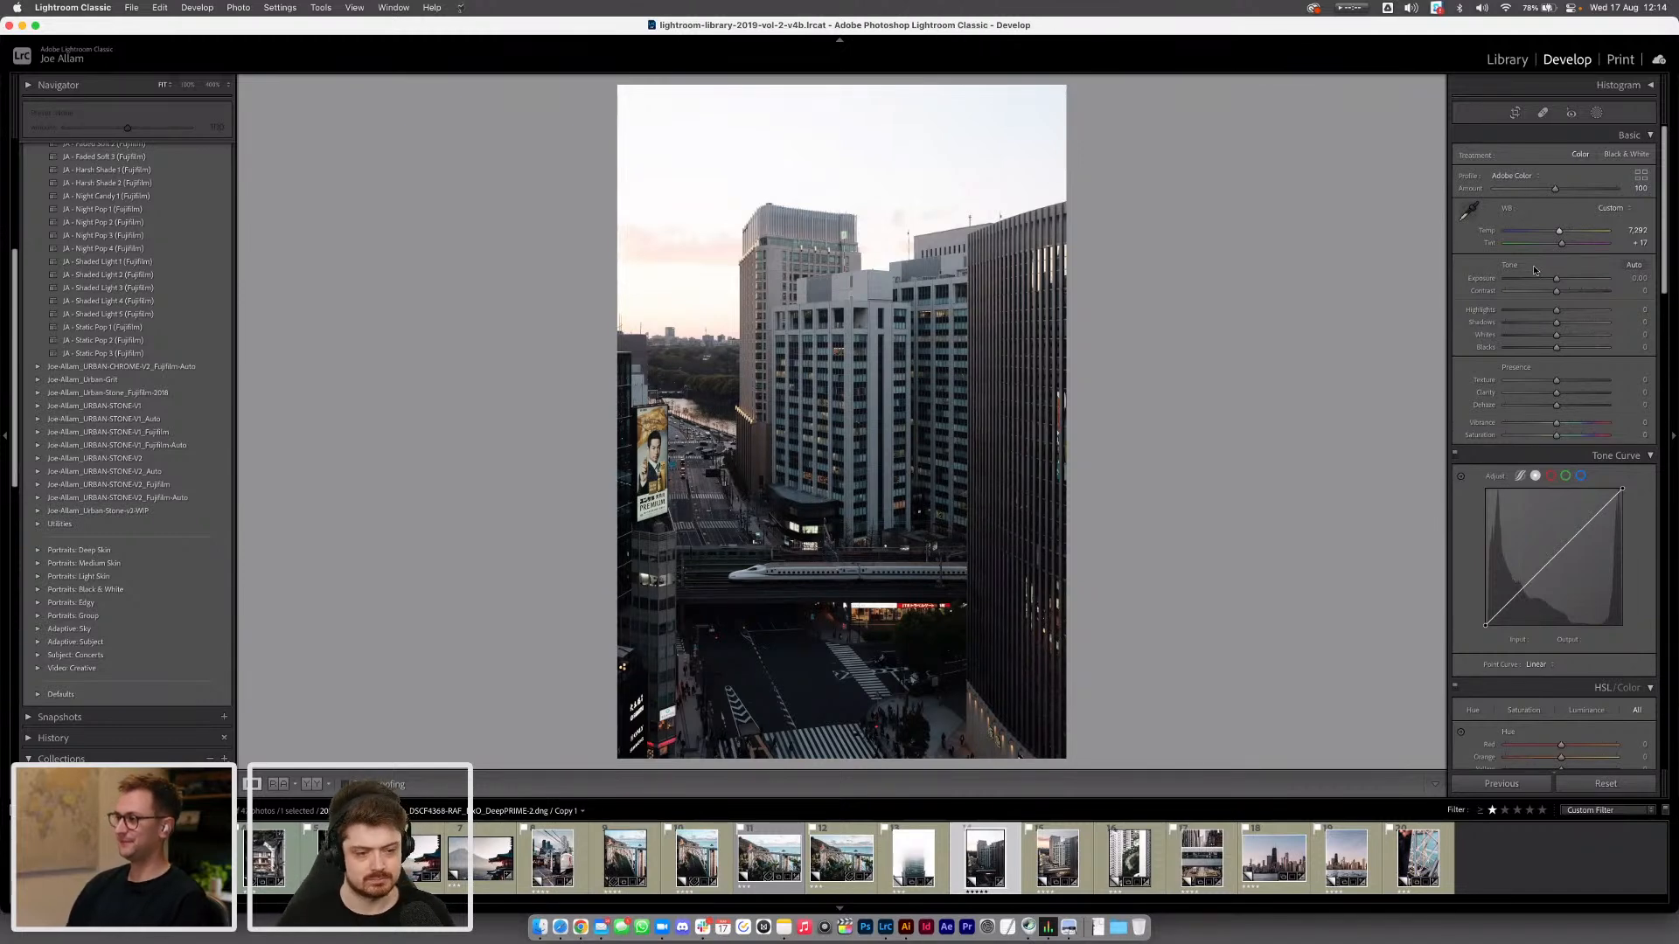
Lower the photo's Exposure to −0.45 and its Contrast to −6
left_click_drag(1556, 278, 1552, 279)
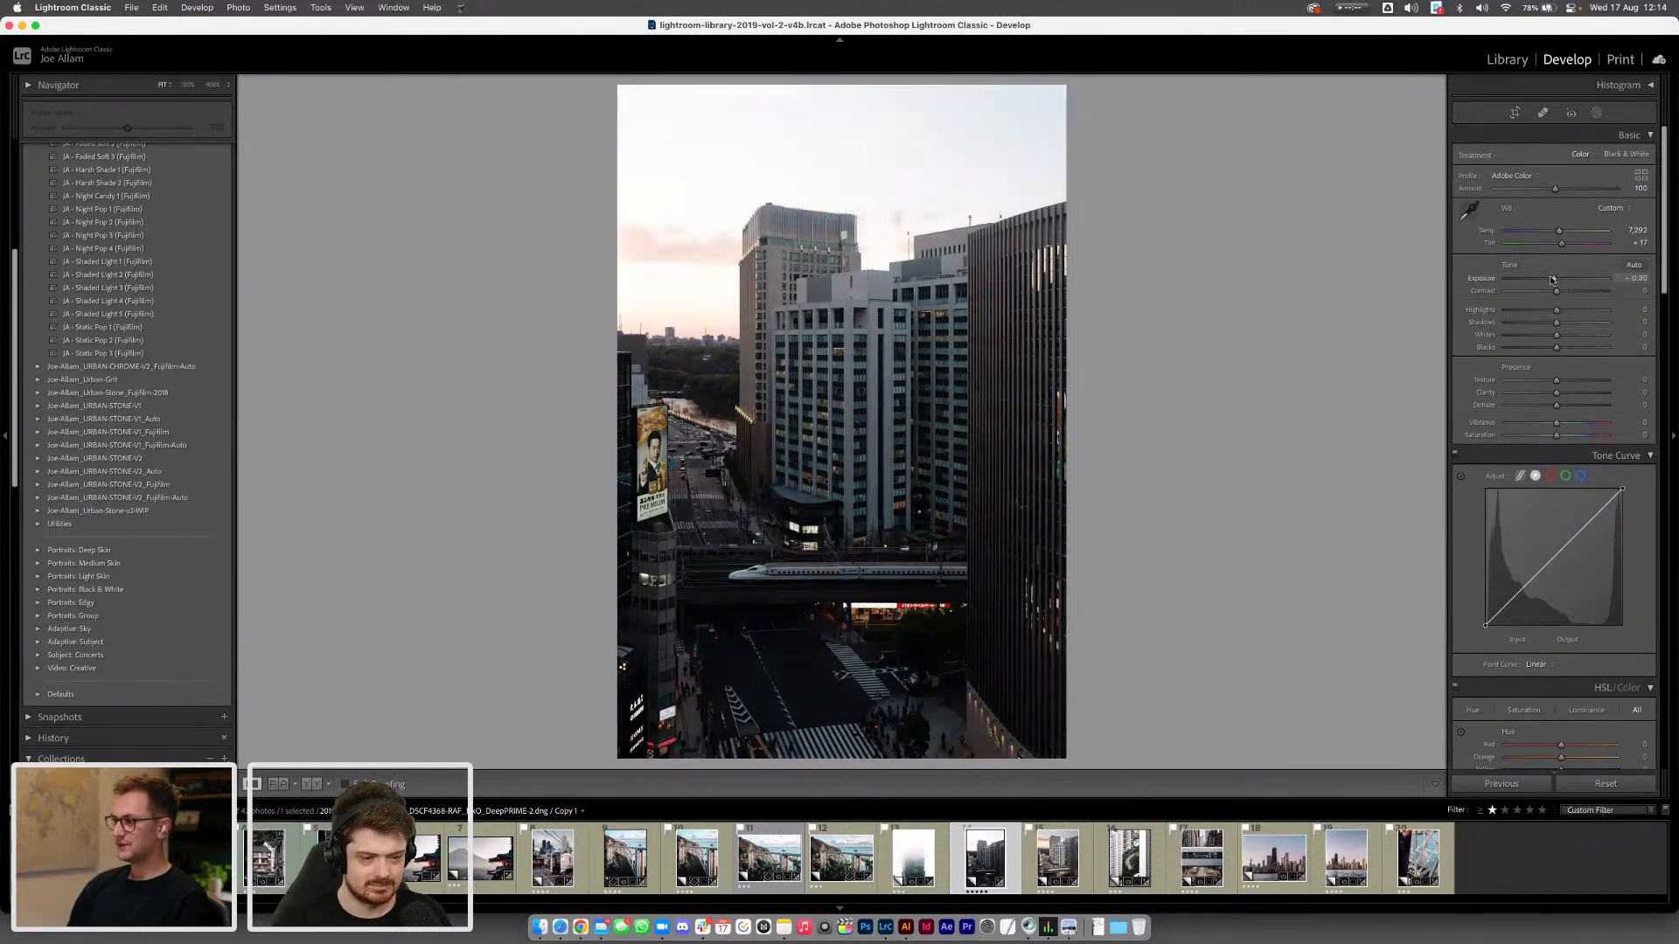
left_click_drag(1553, 280, 1549, 280)
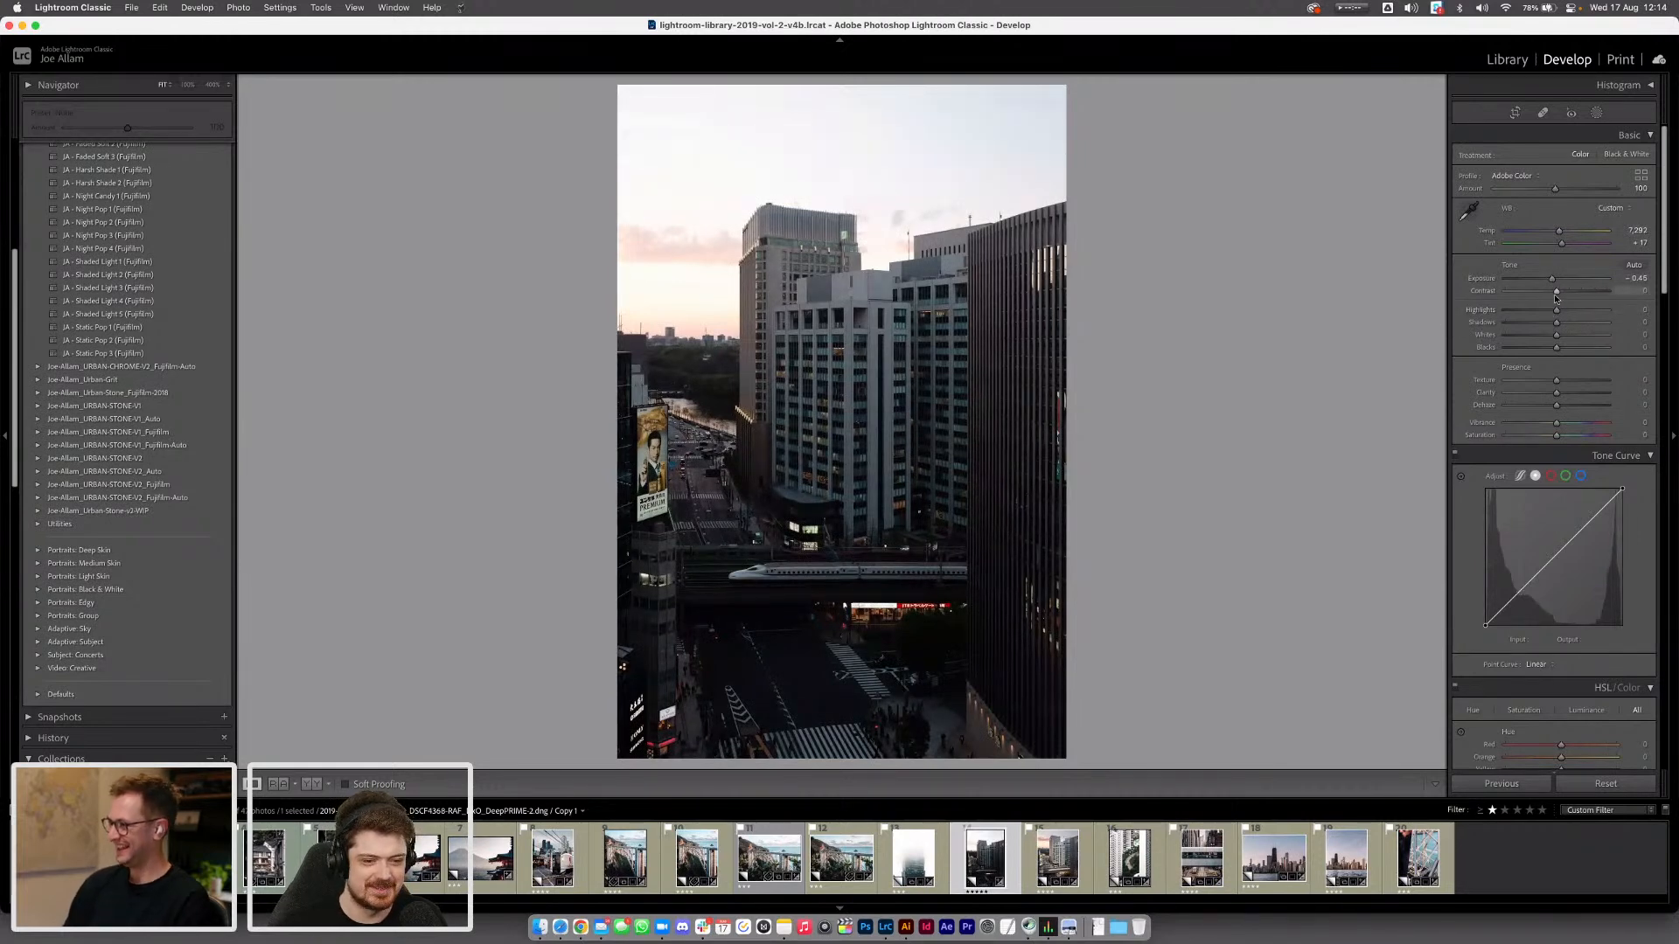
left_click_drag(1555, 296, 1552, 295)
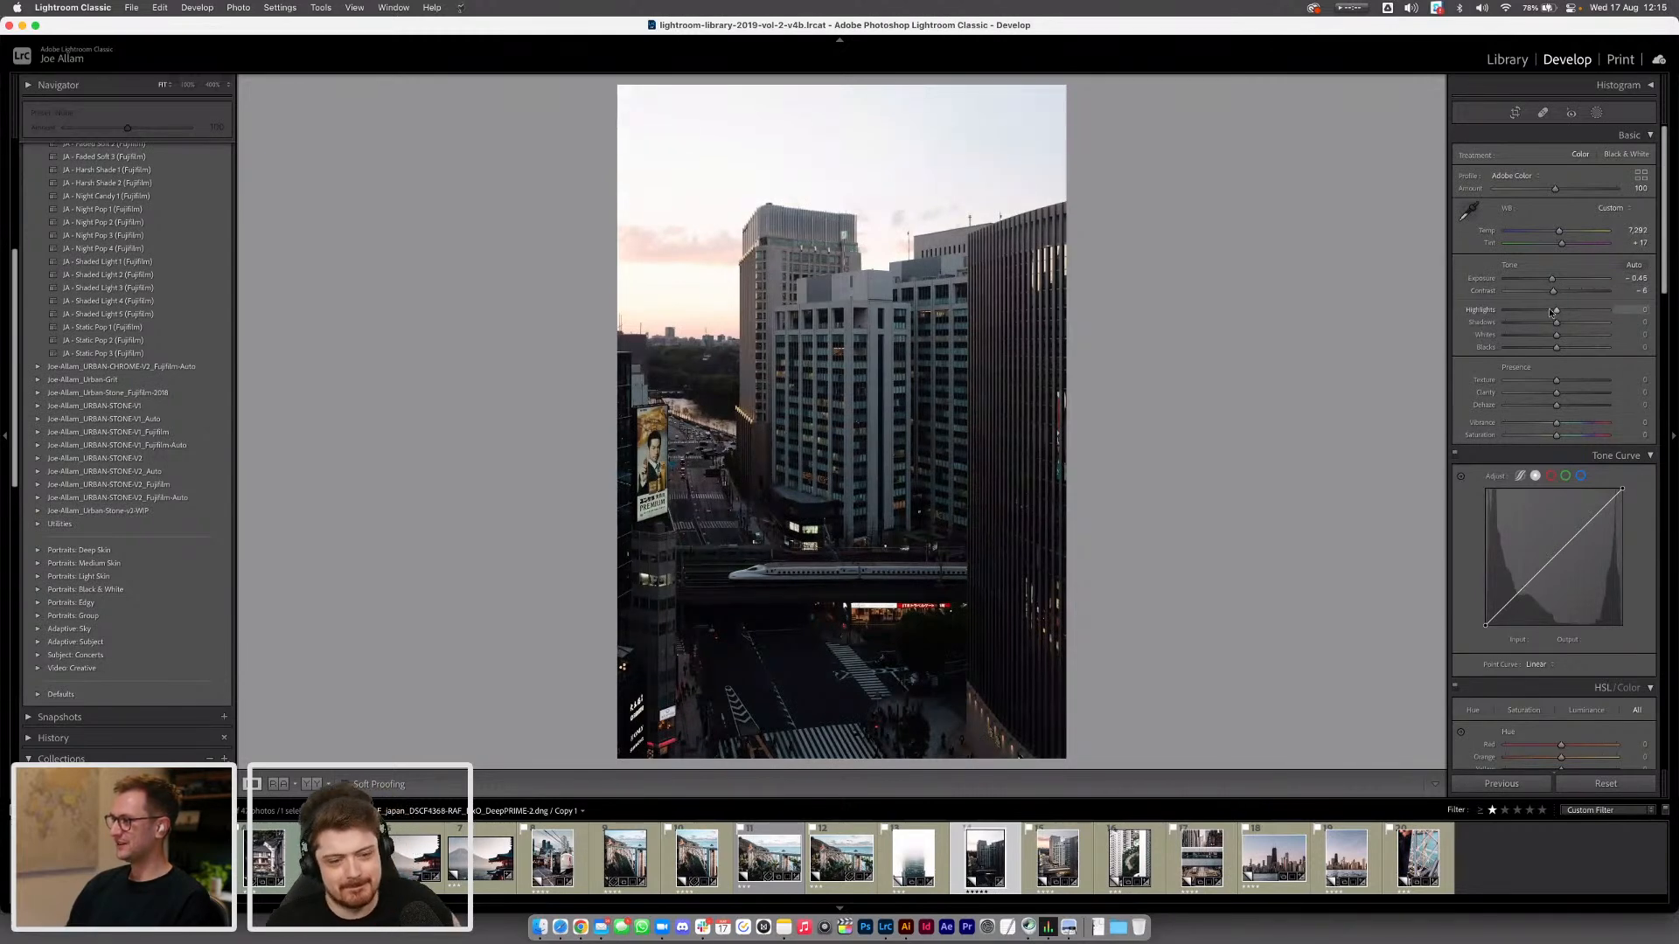
Reduce Highlights to −31 to recover the sky and raise Shadows to about +32
left_click_drag(1556, 309, 1536, 312)
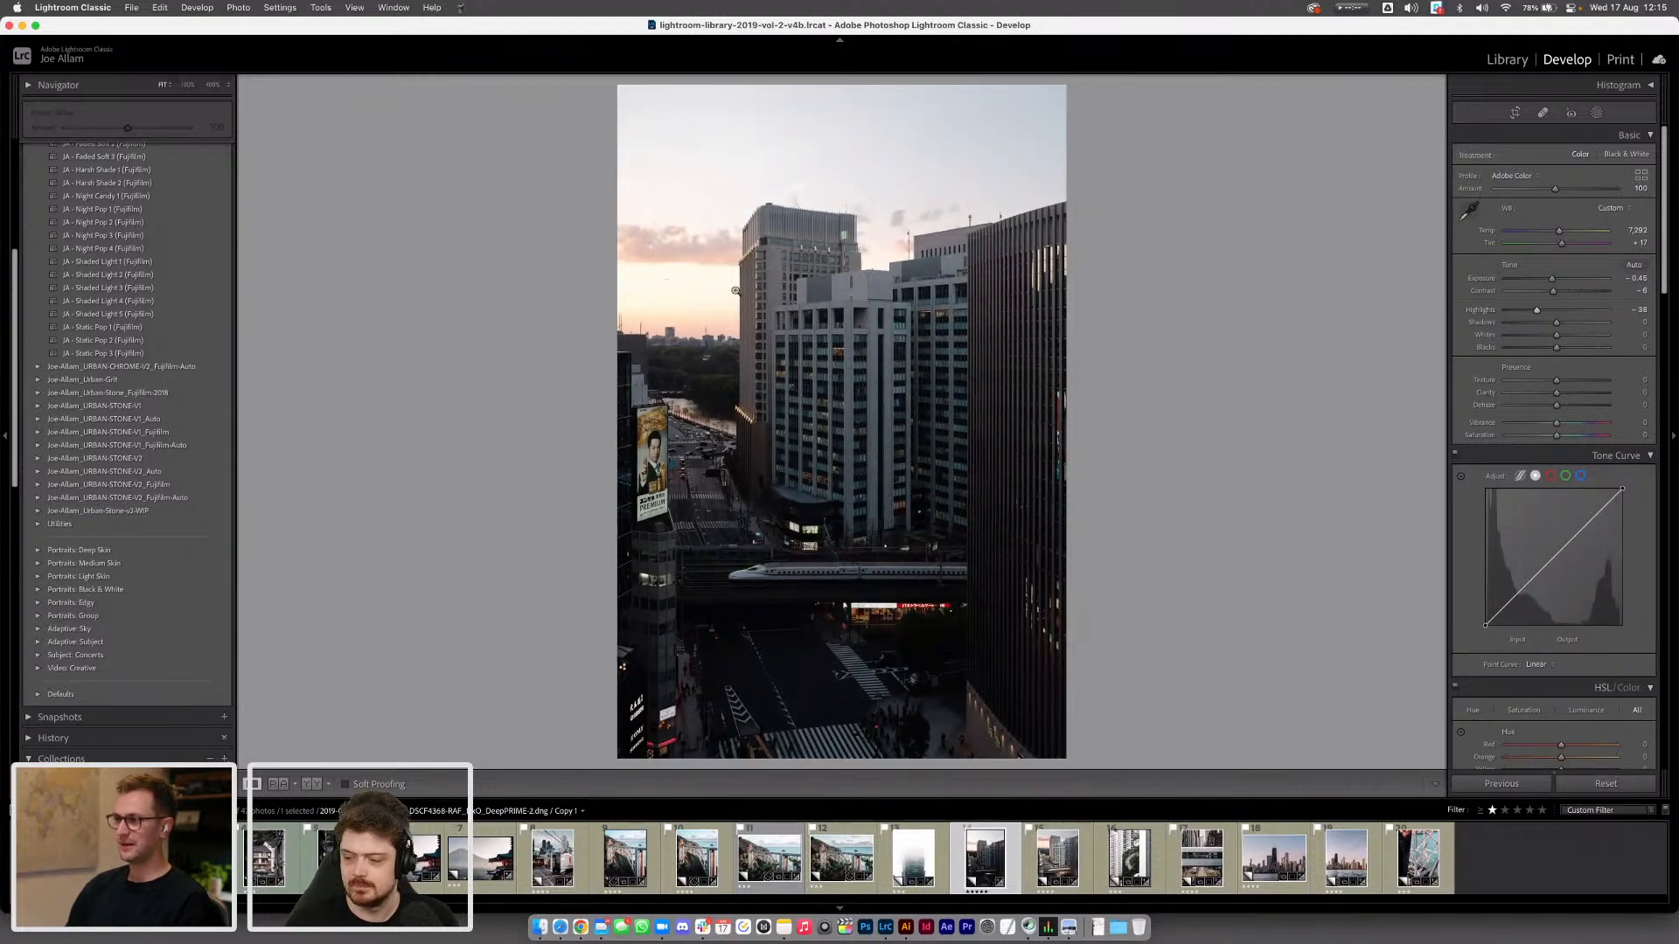
left_click_drag(1536, 311, 1541, 313)
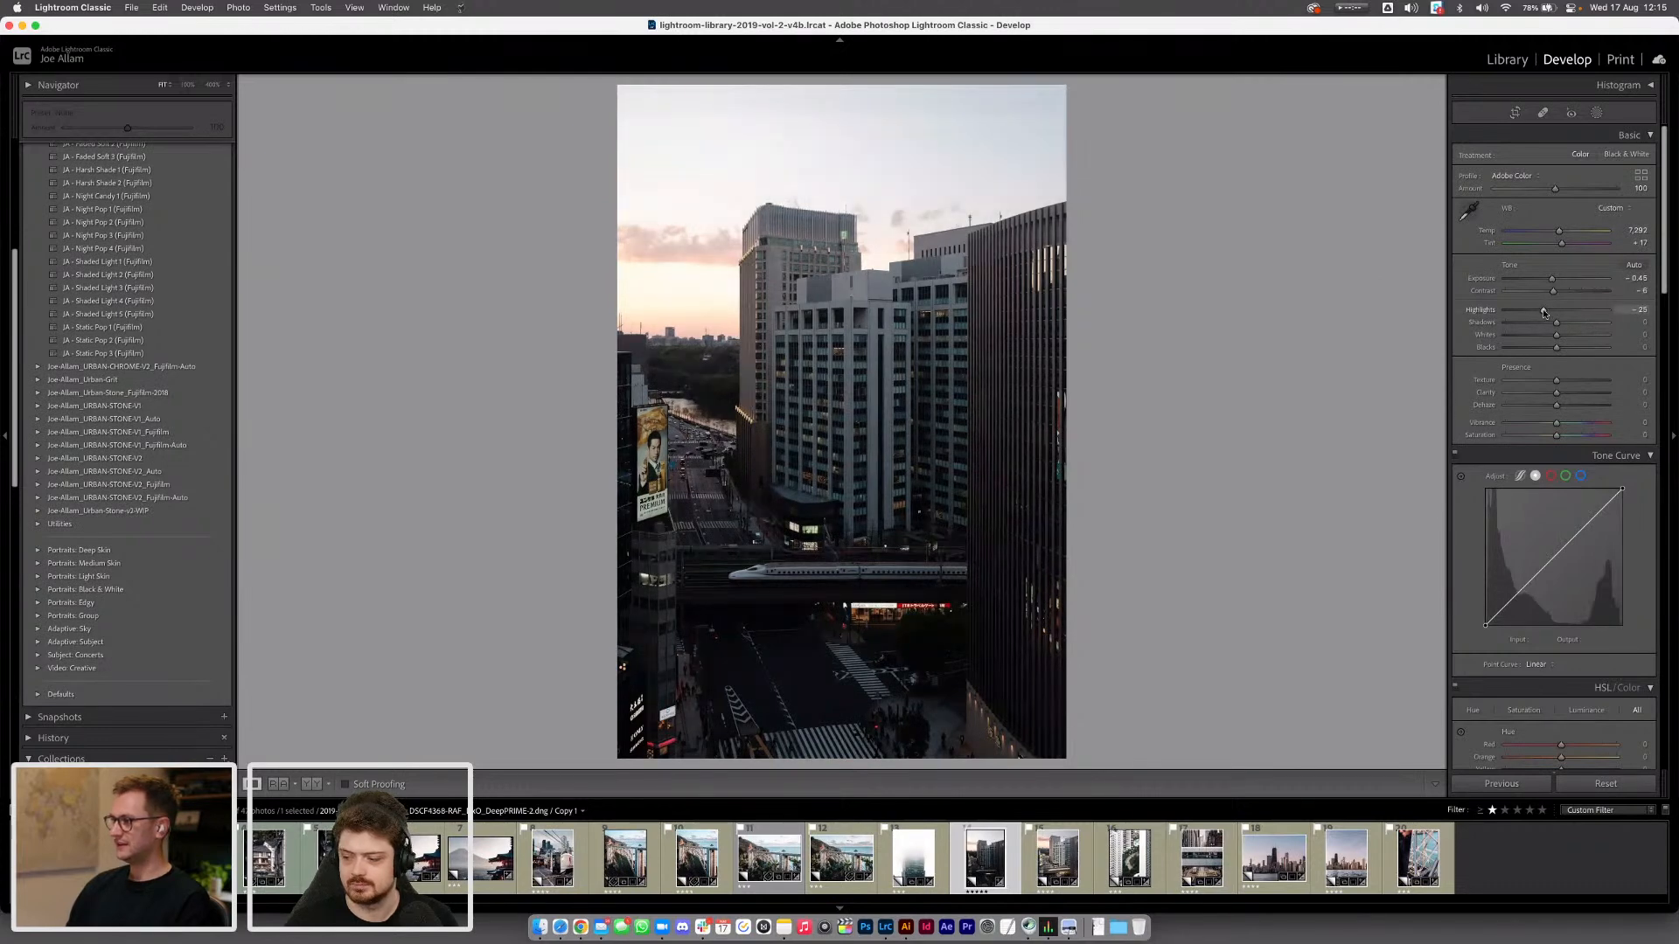
left_click_drag(1556, 322, 1575, 324)
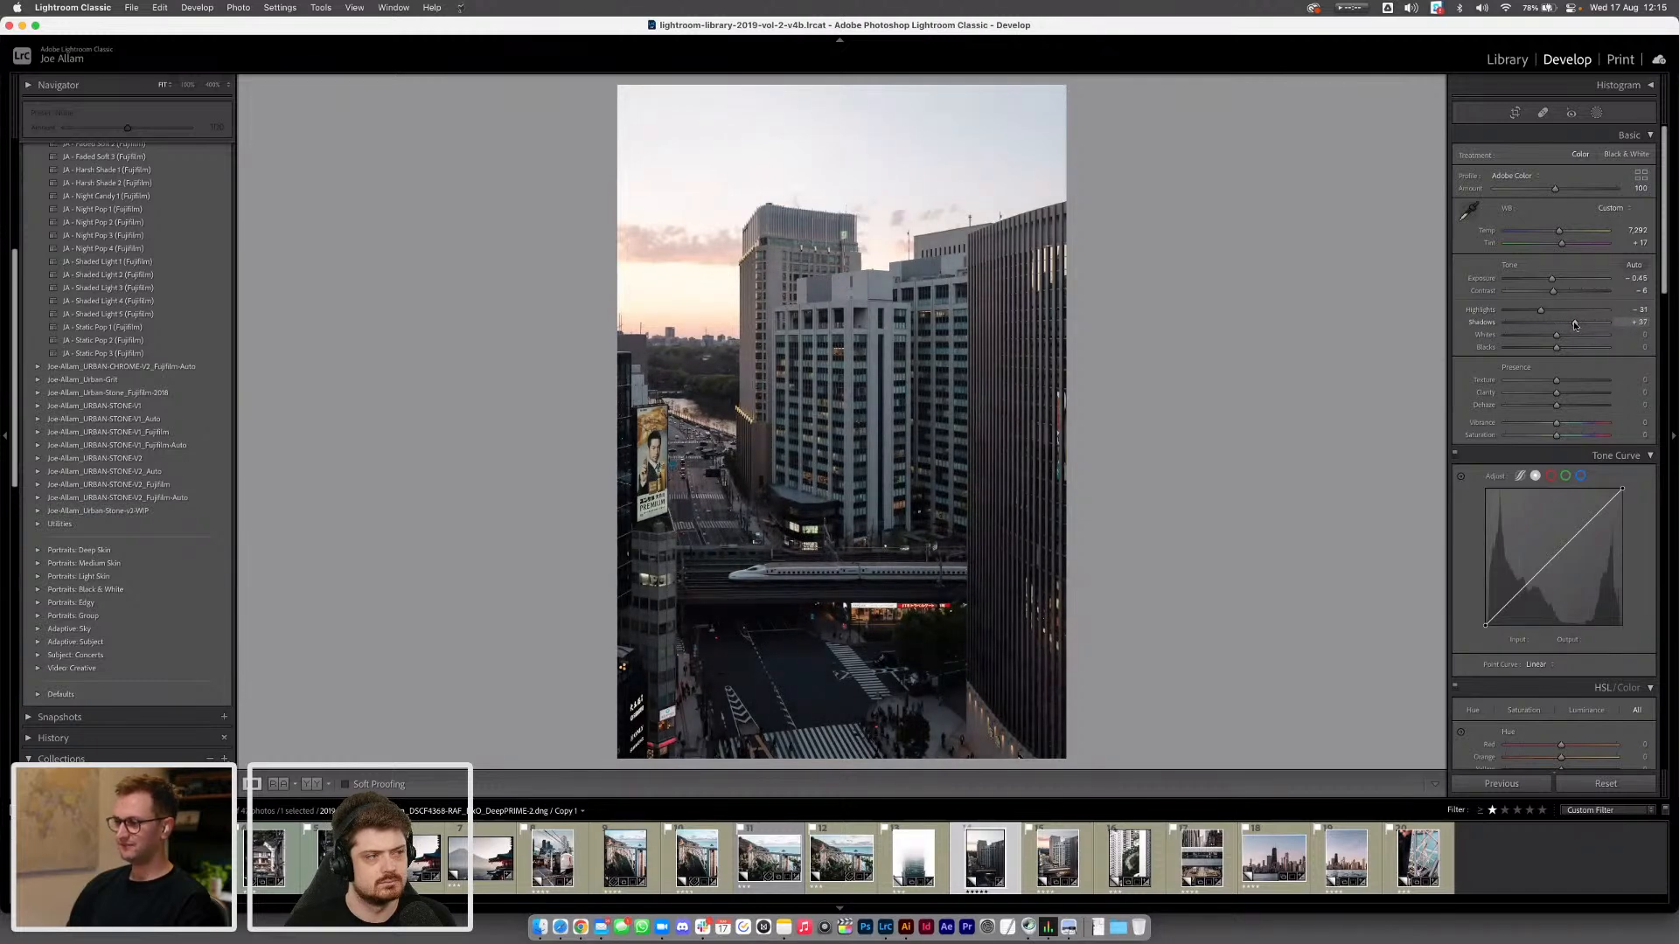
left_click_drag(1575, 325, 1571, 323)
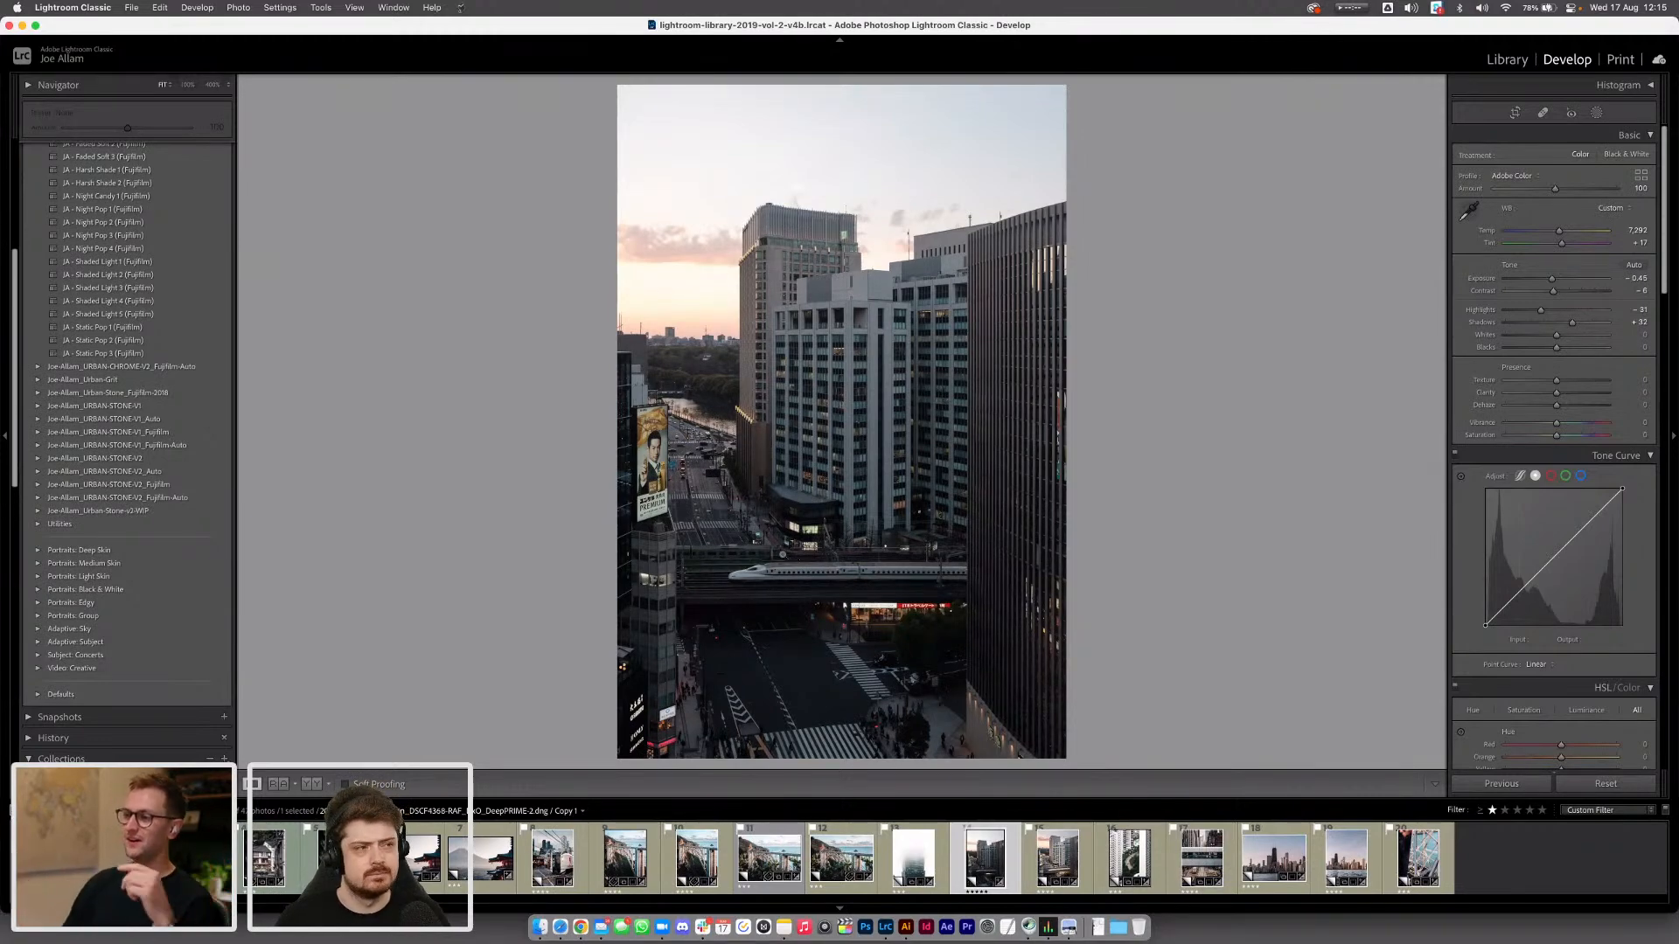
Inspect the lifted shadow detail up close around the white bullet train, the green train behind it and the nearby street
left_click(823, 565)
left_click_drag(868, 568, 887, 394)
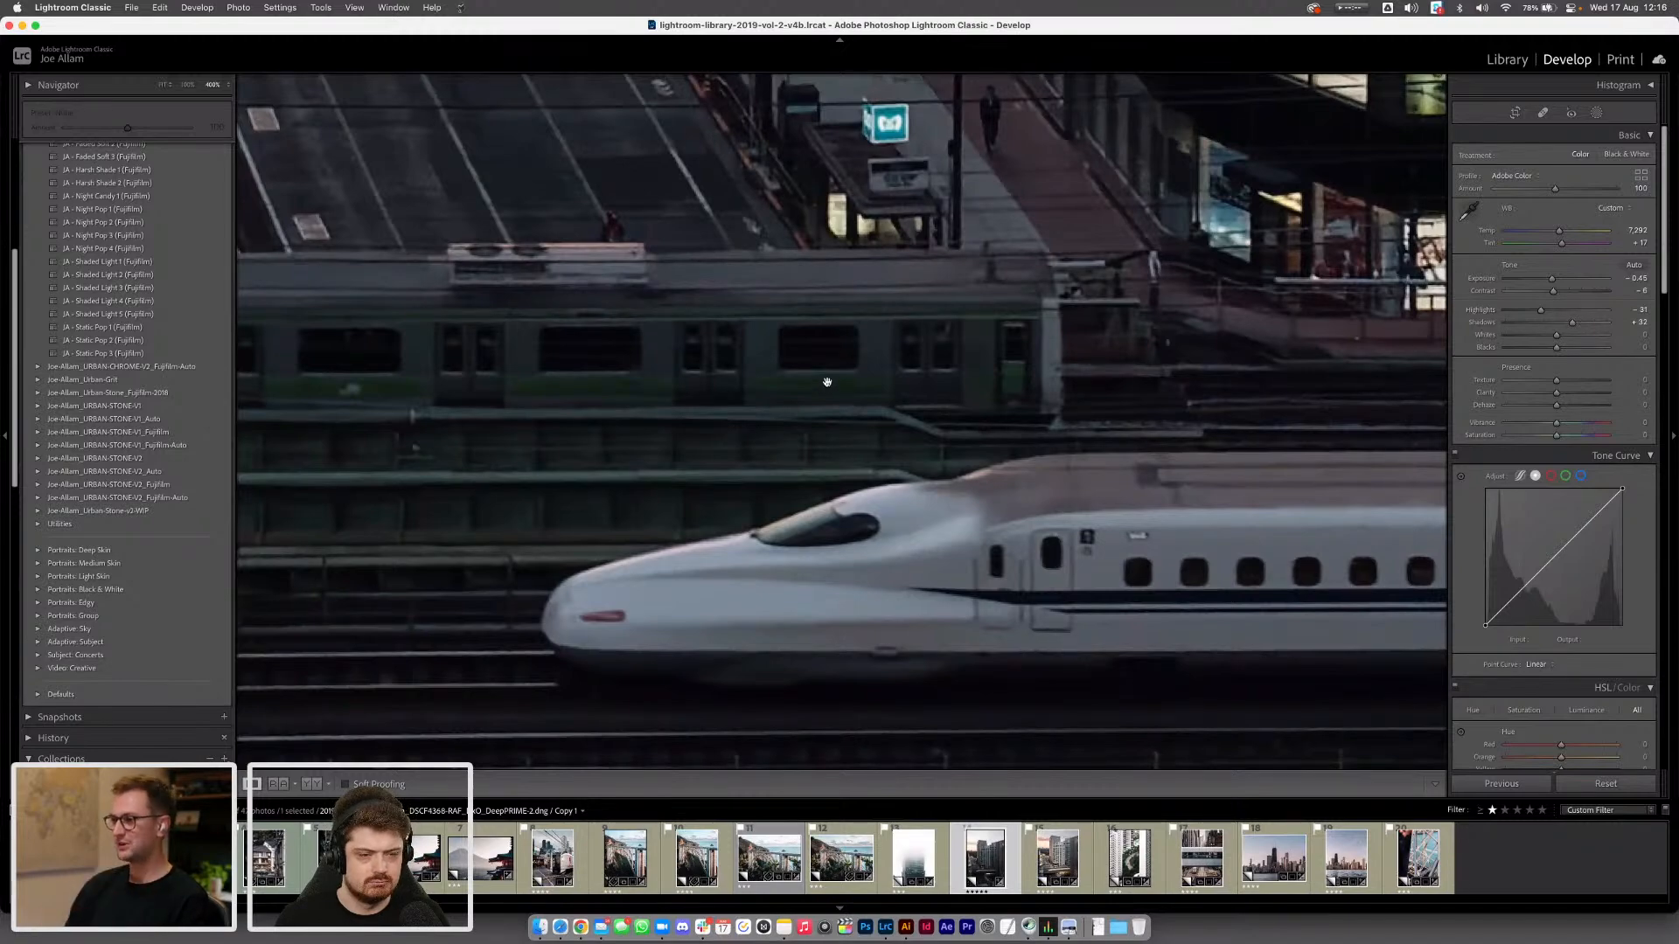
left_click(844, 333)
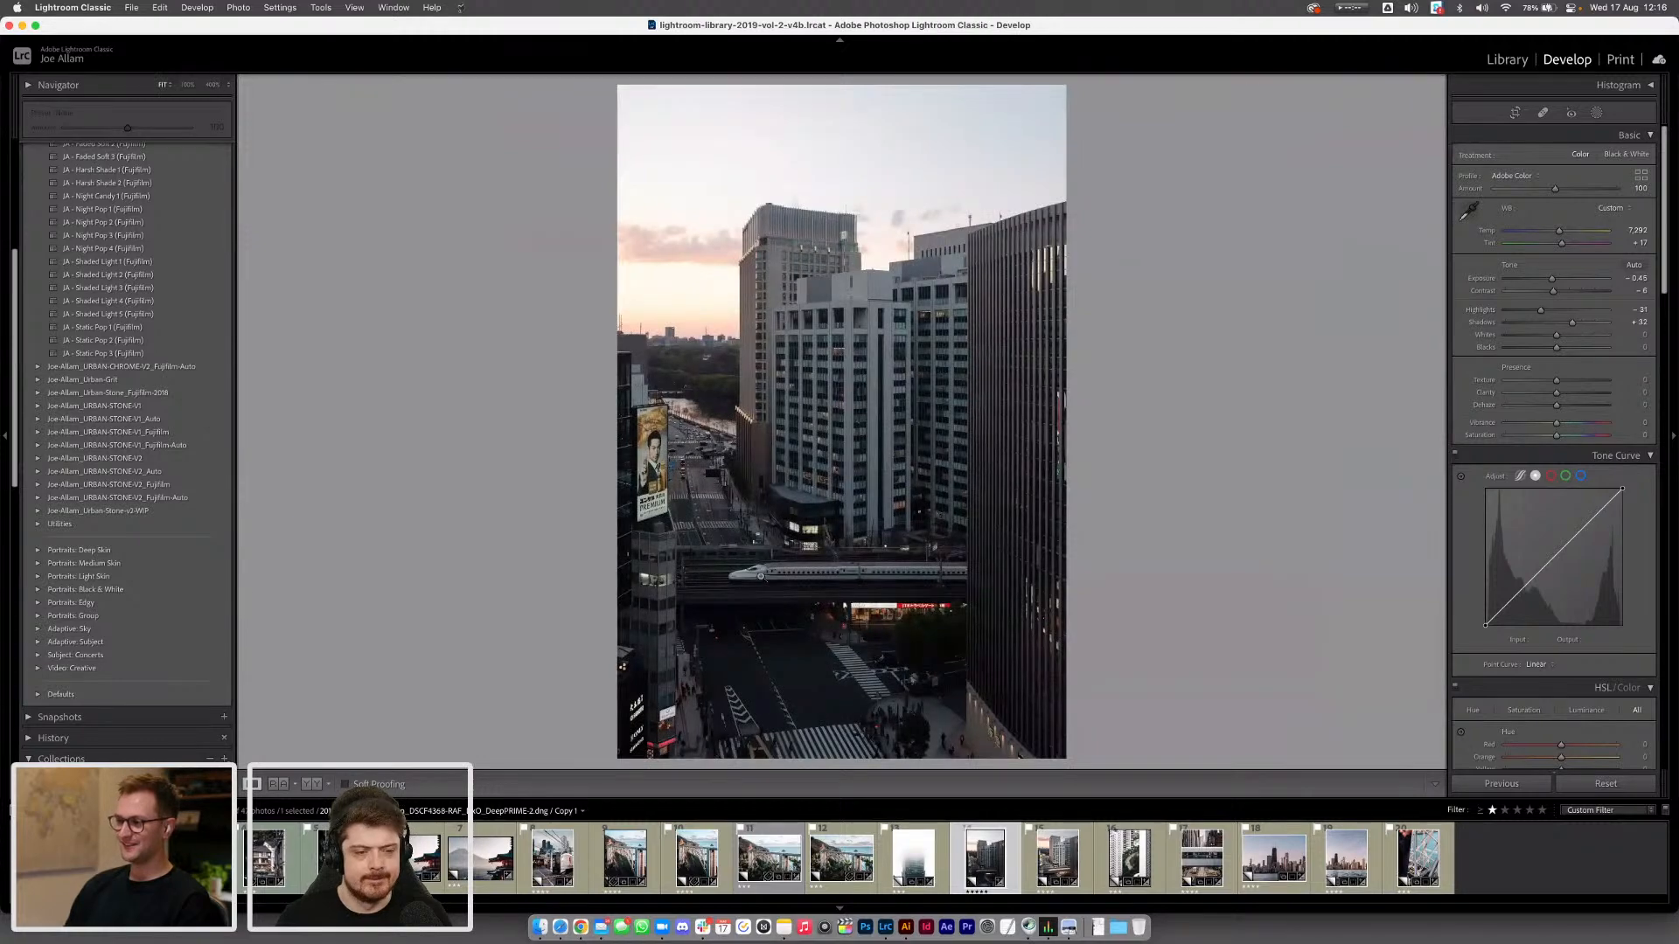
left_click(760, 576)
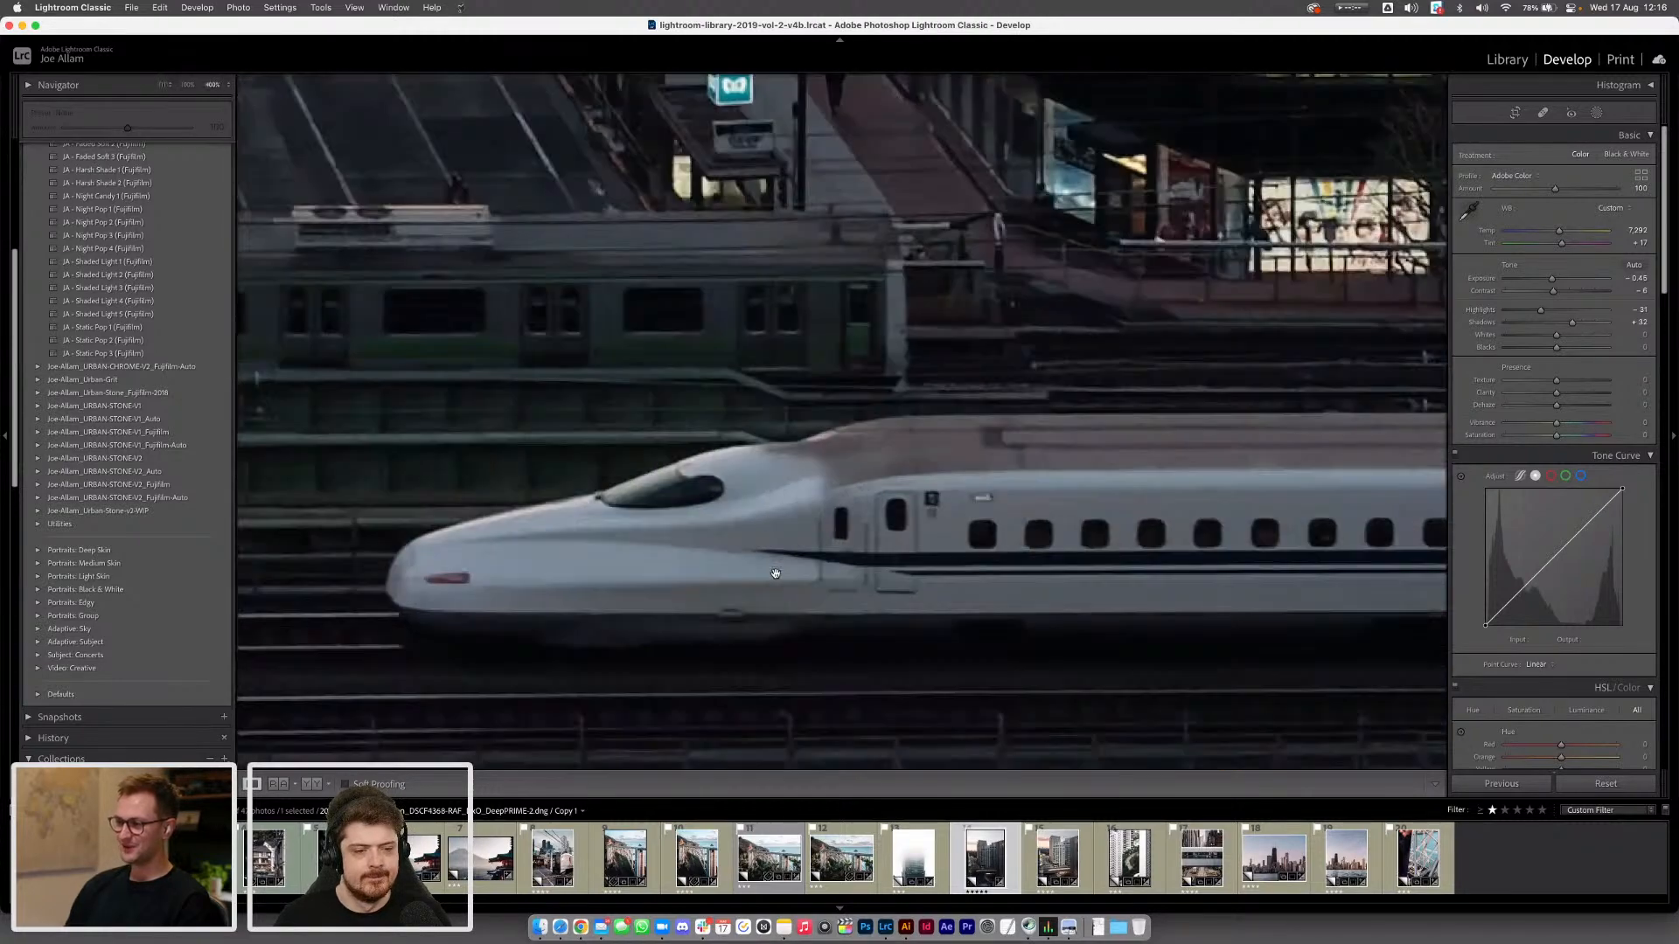
left_click(726, 328)
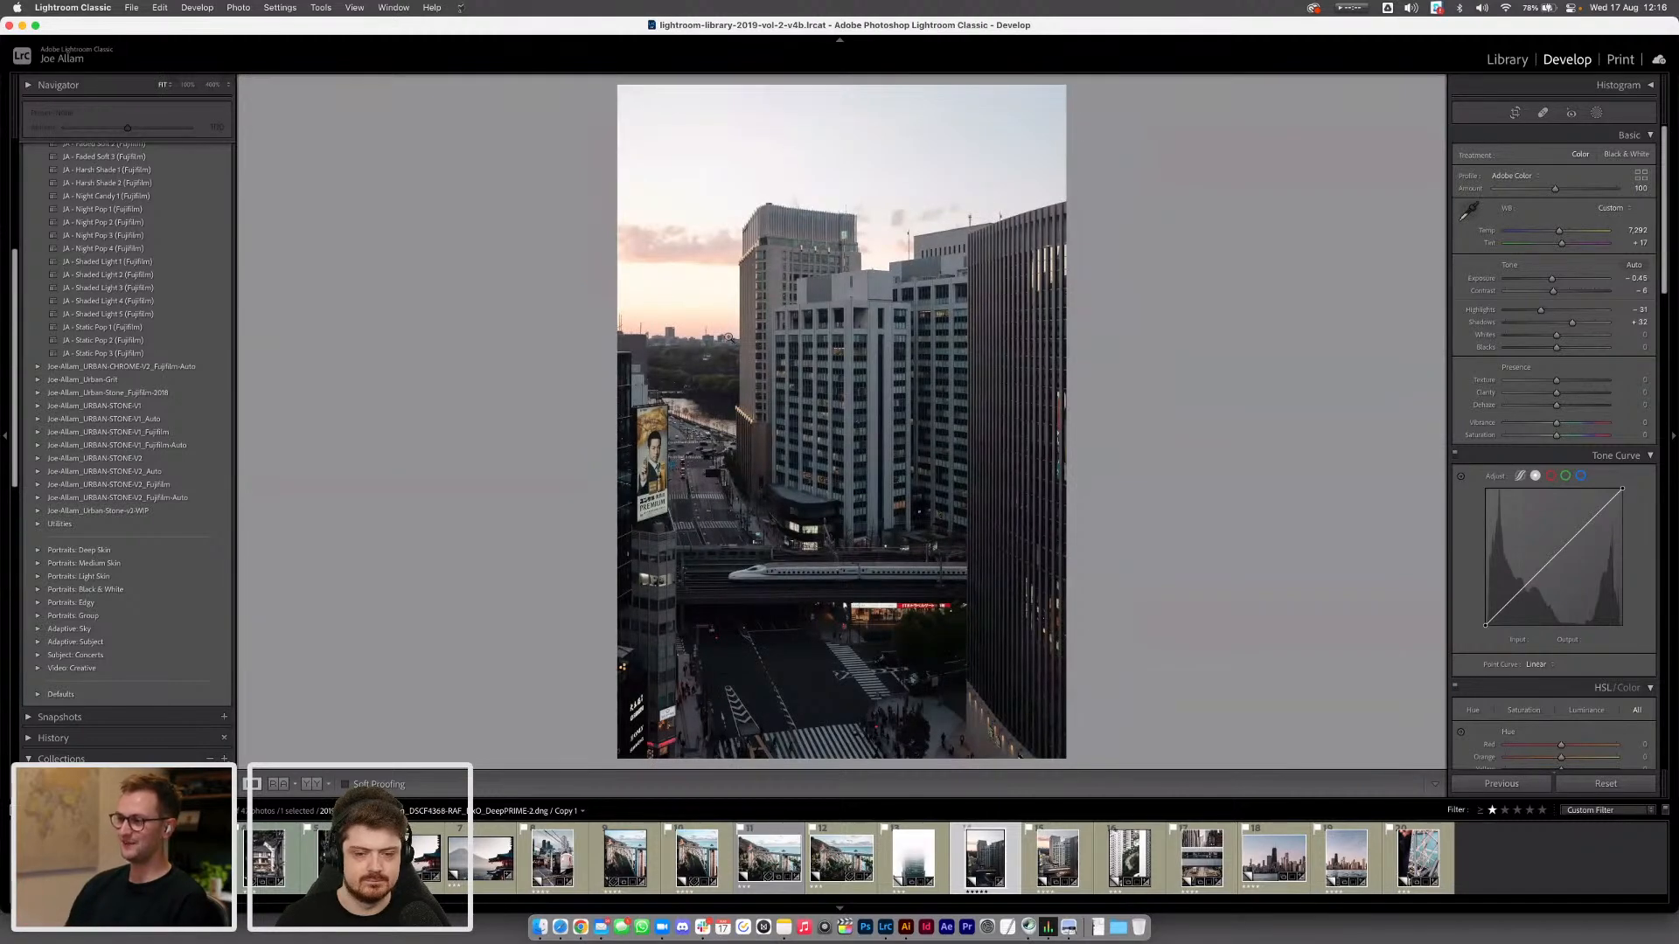
left_click(749, 560)
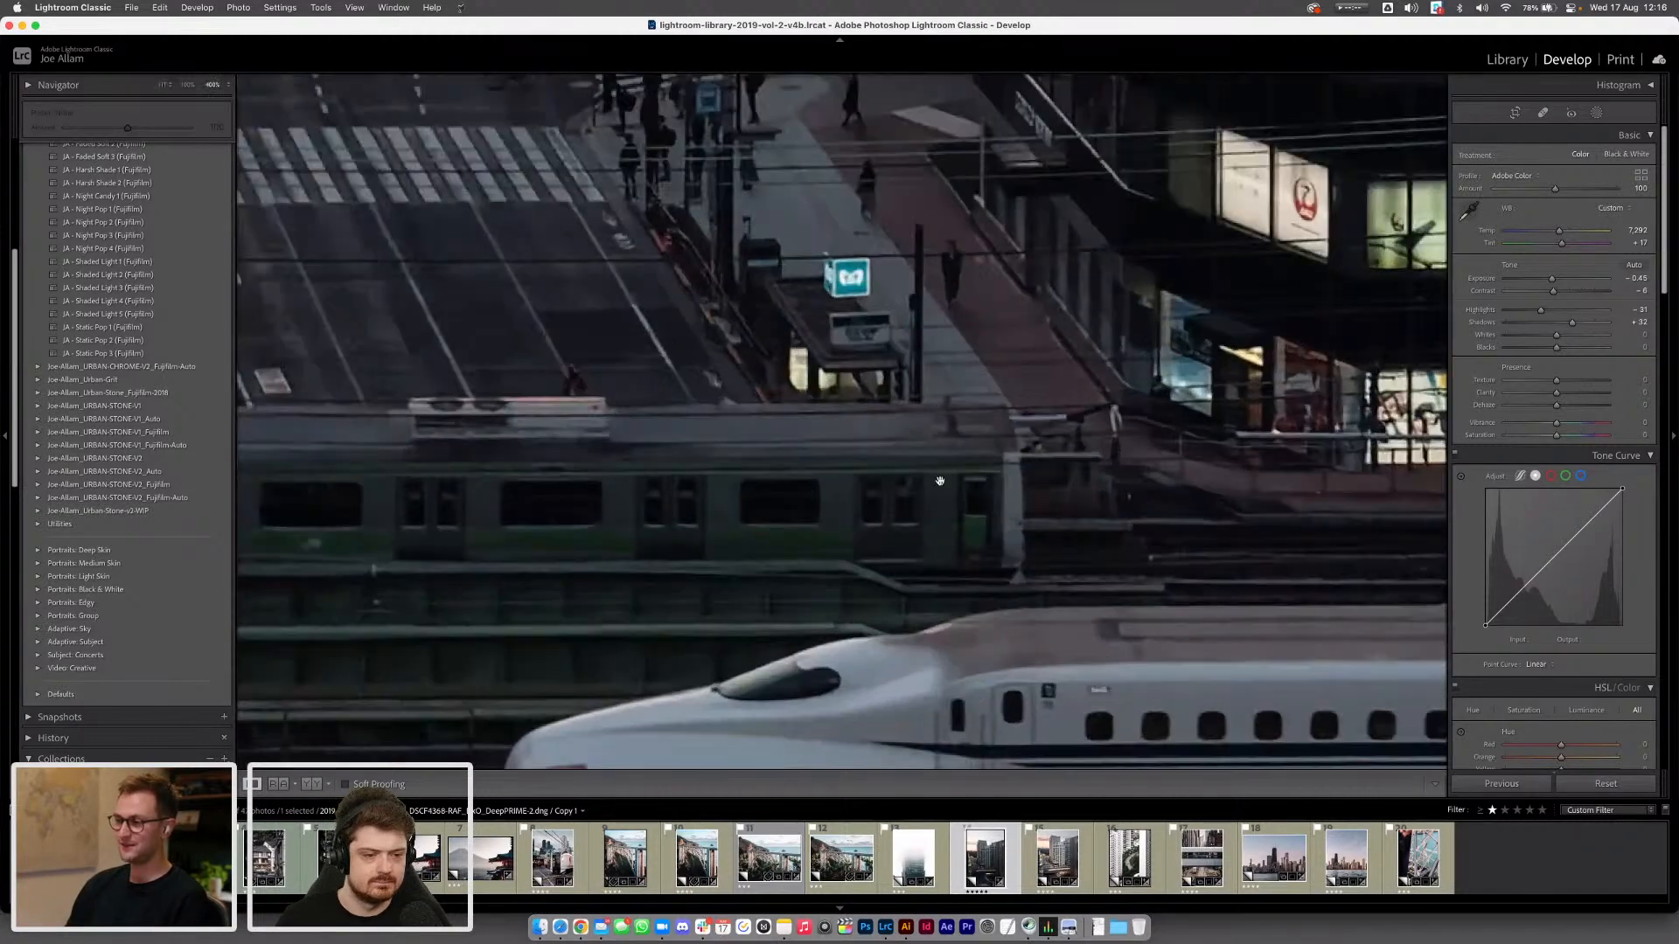
left_click_drag(738, 505, 843, 423)
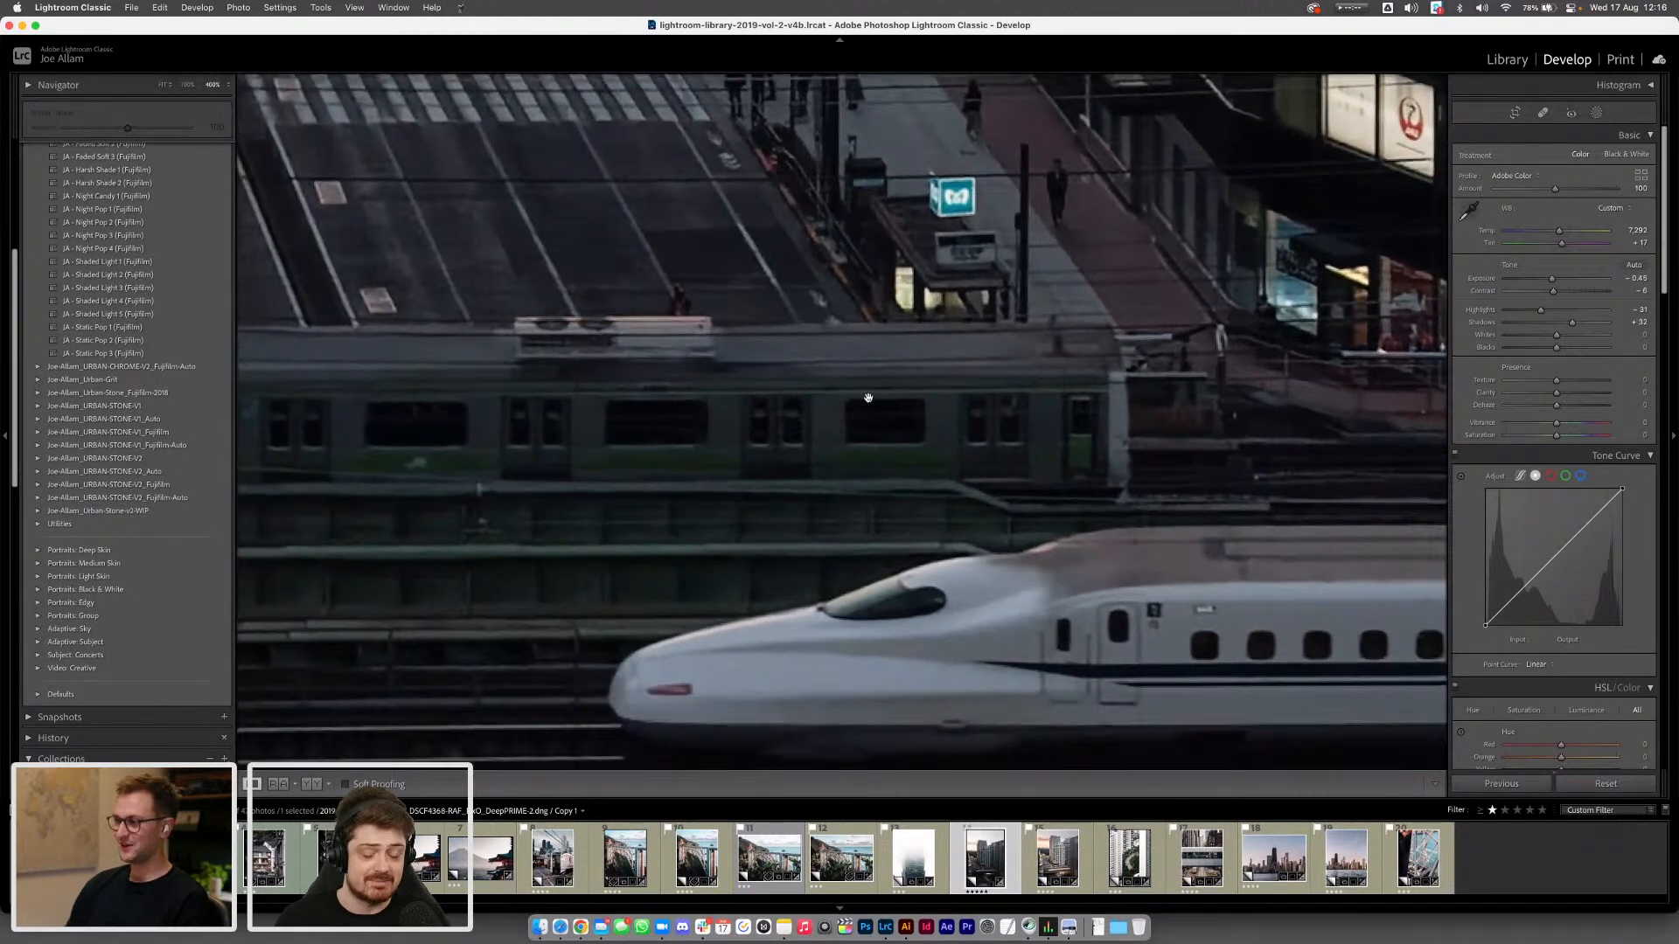
left_click_drag(1159, 387, 809, 312)
left_click(809, 311)
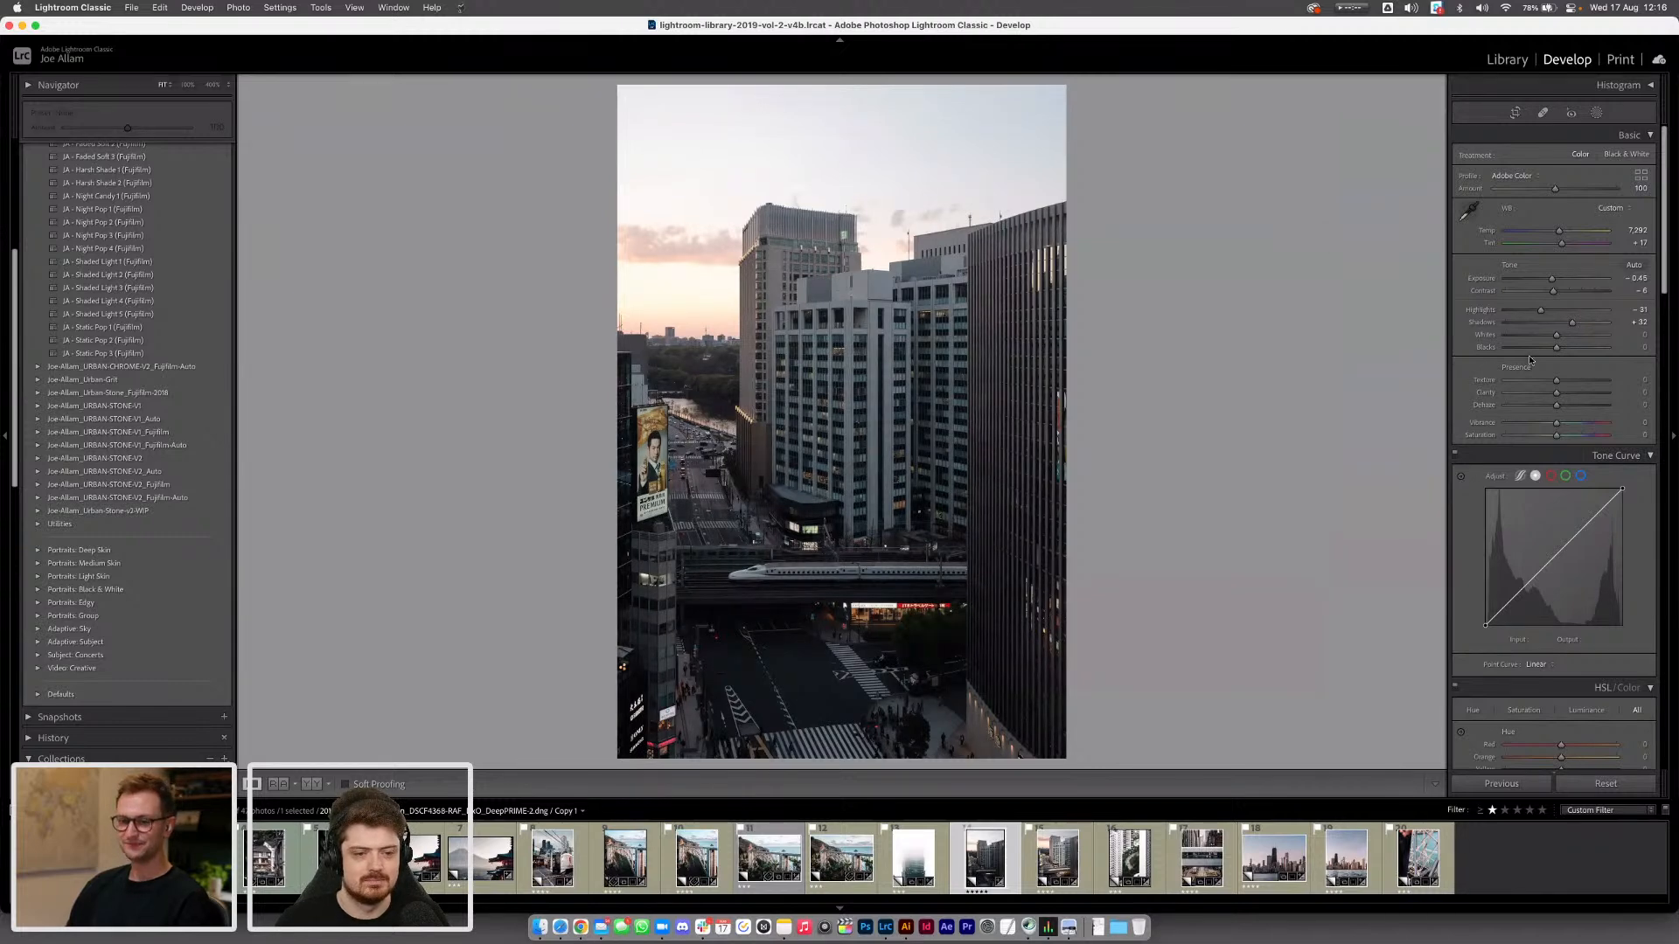
Set Shadows to +31, Whites to +30 and Blacks to −9, and compare the edit with its Before view
left_click_drag(1573, 324, 1575, 339)
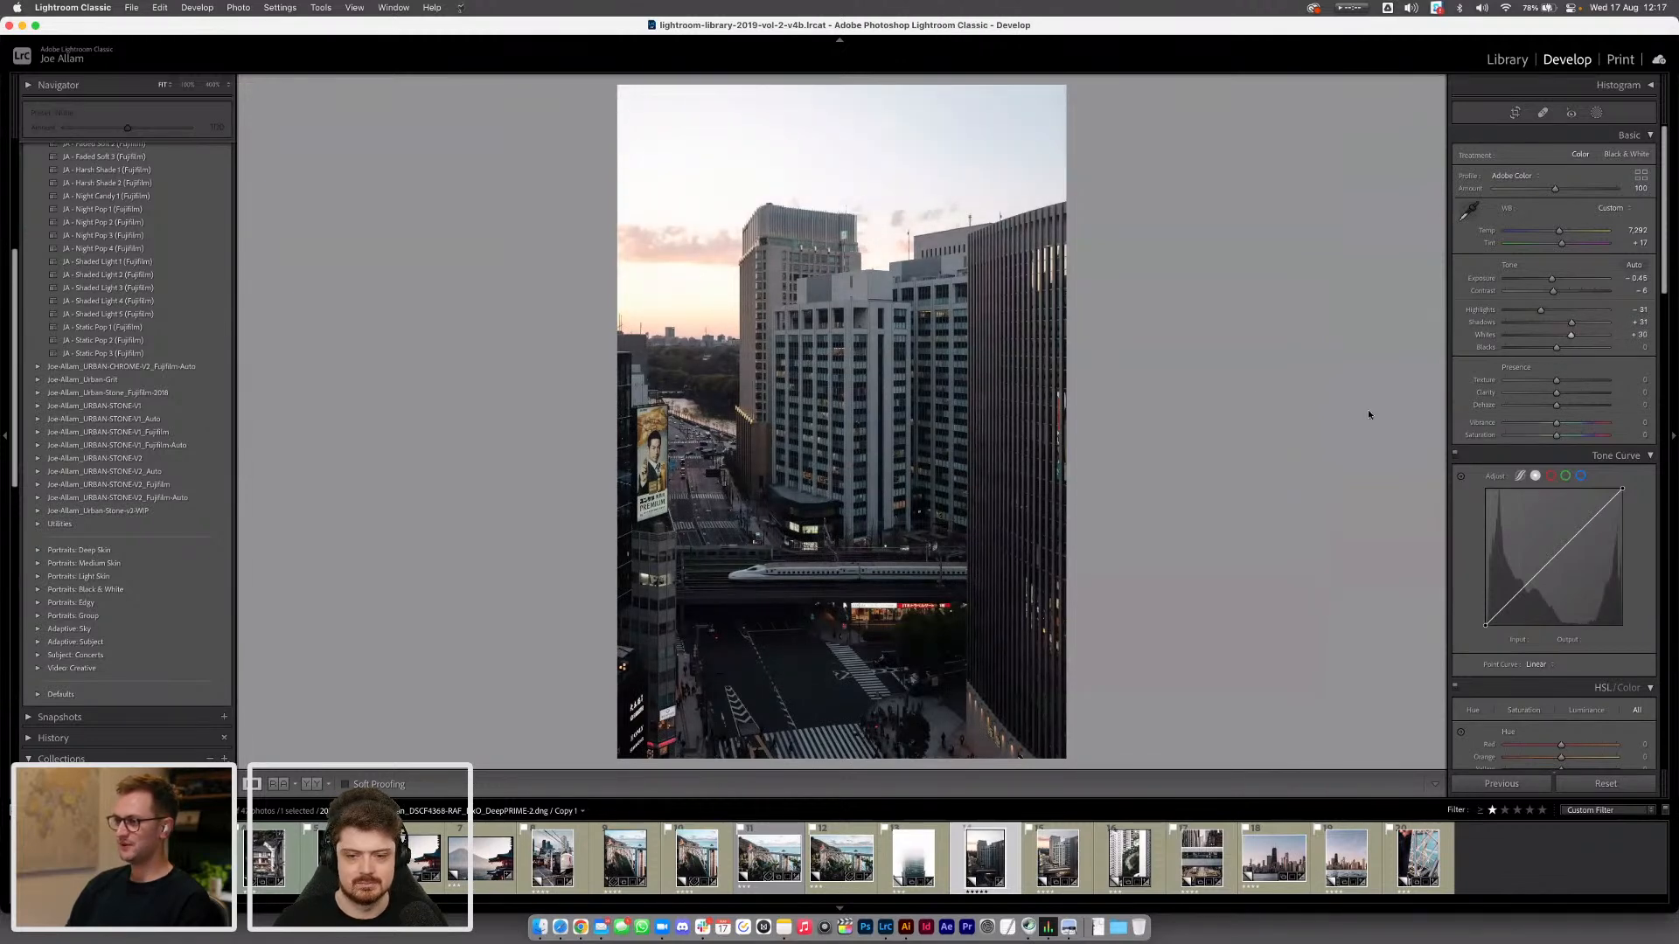
left_click_drag(1553, 348, 1549, 352)
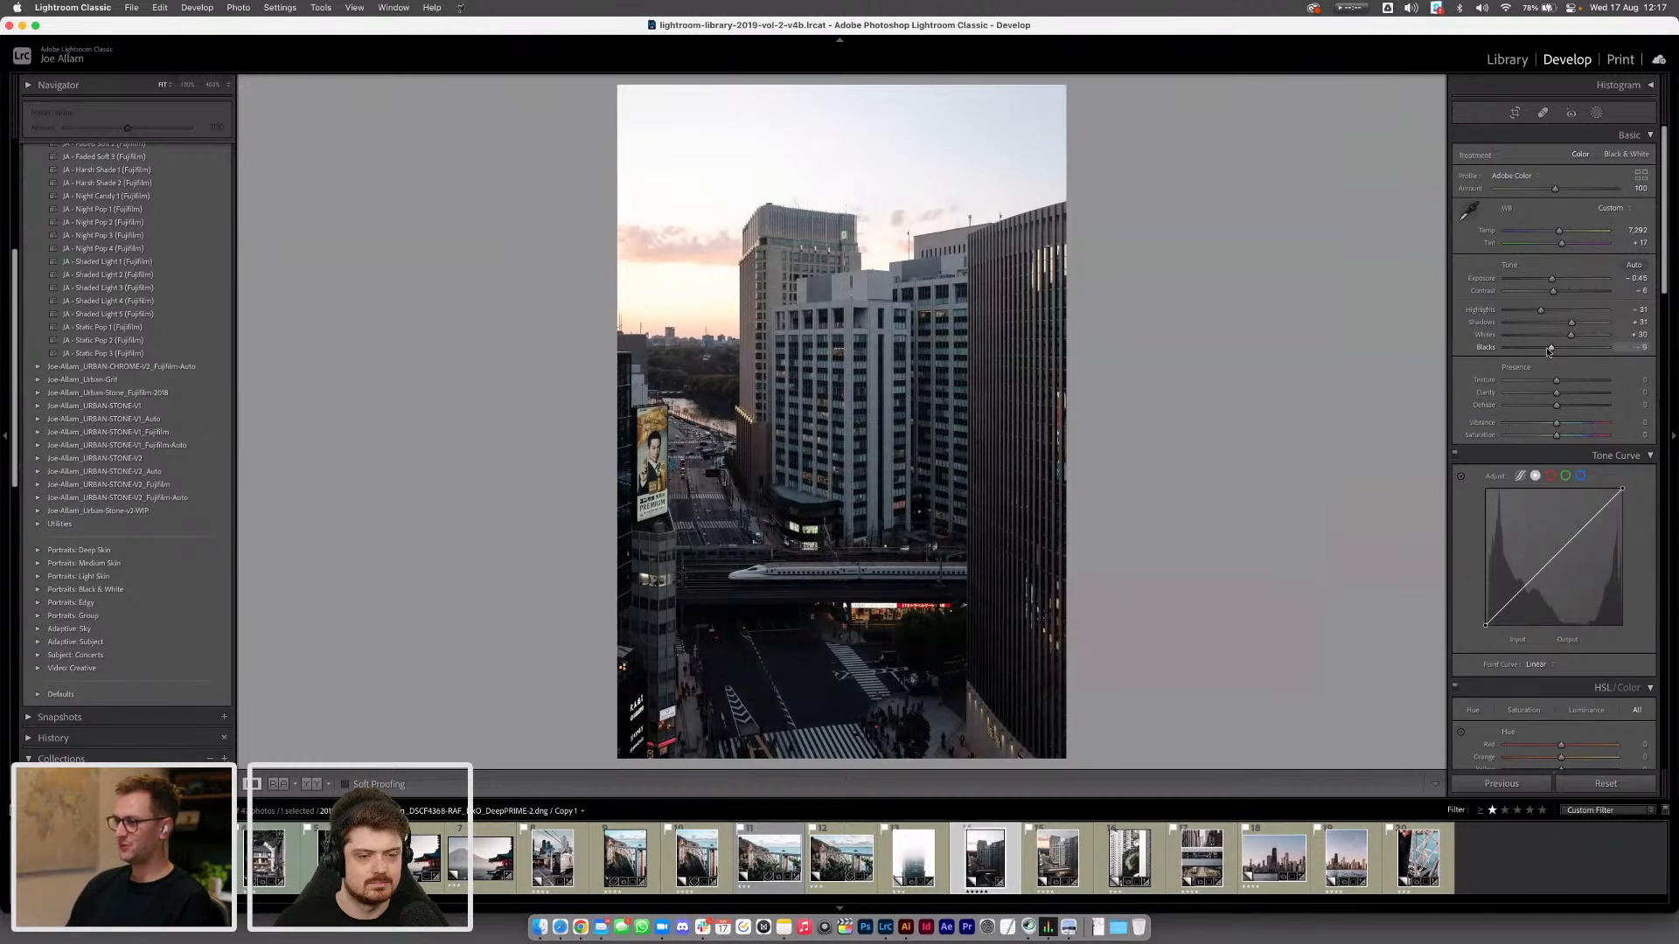
key("backslash")
key("backslash")
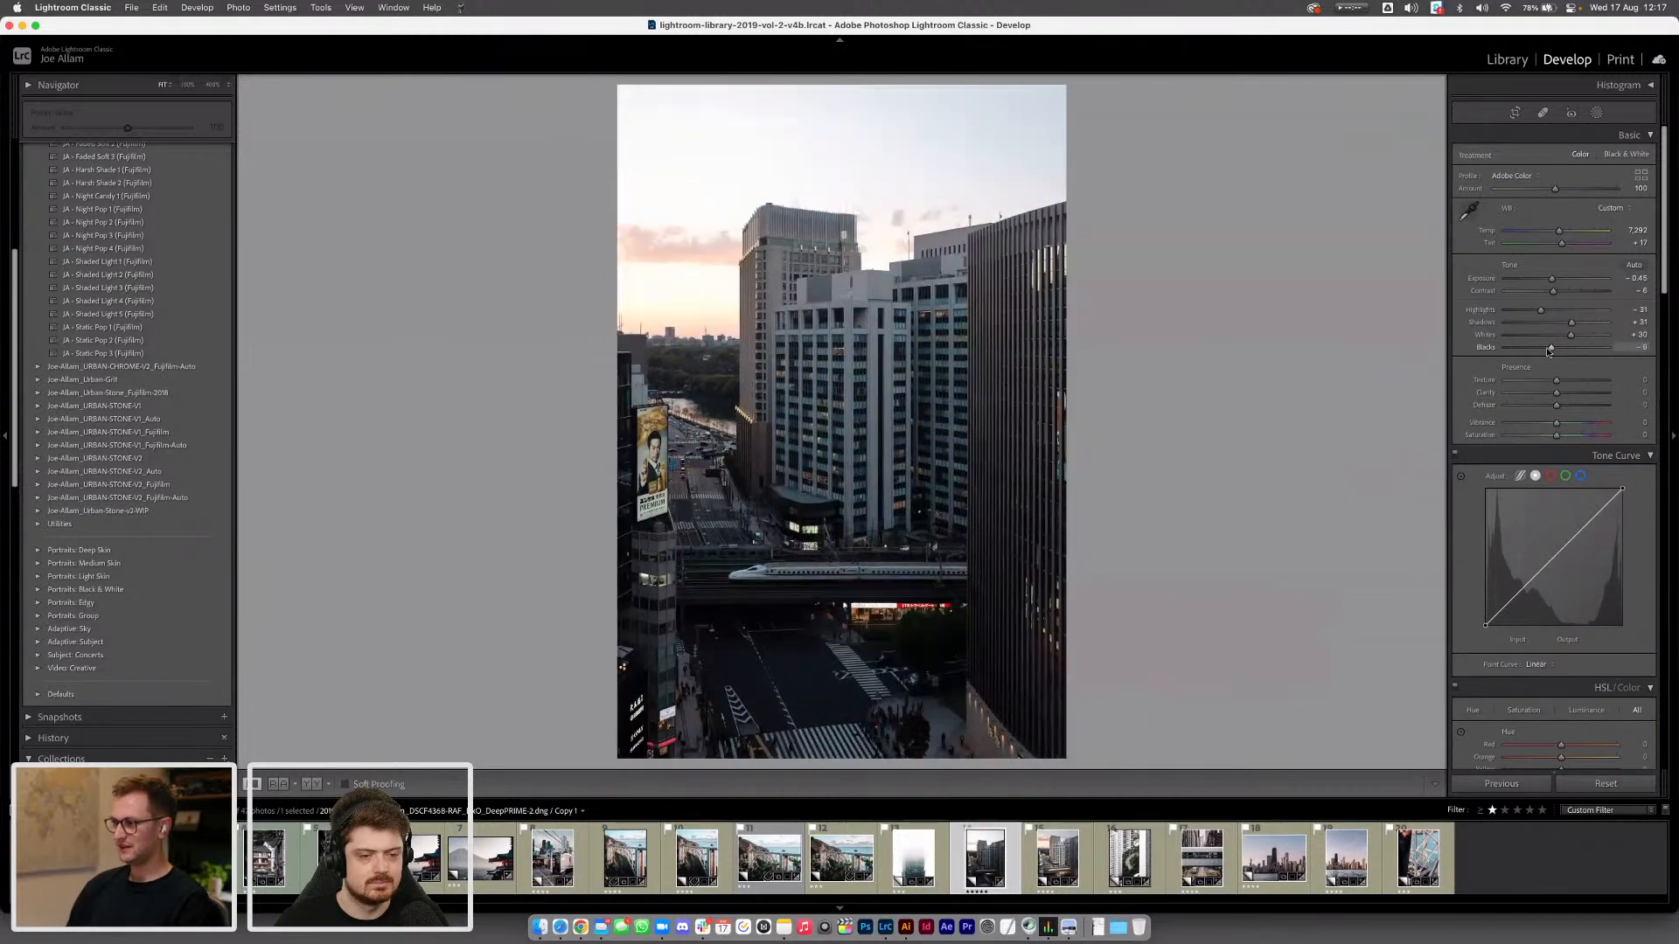
key("backslash")
key("backslash")
key("backslash")
key("backslash")
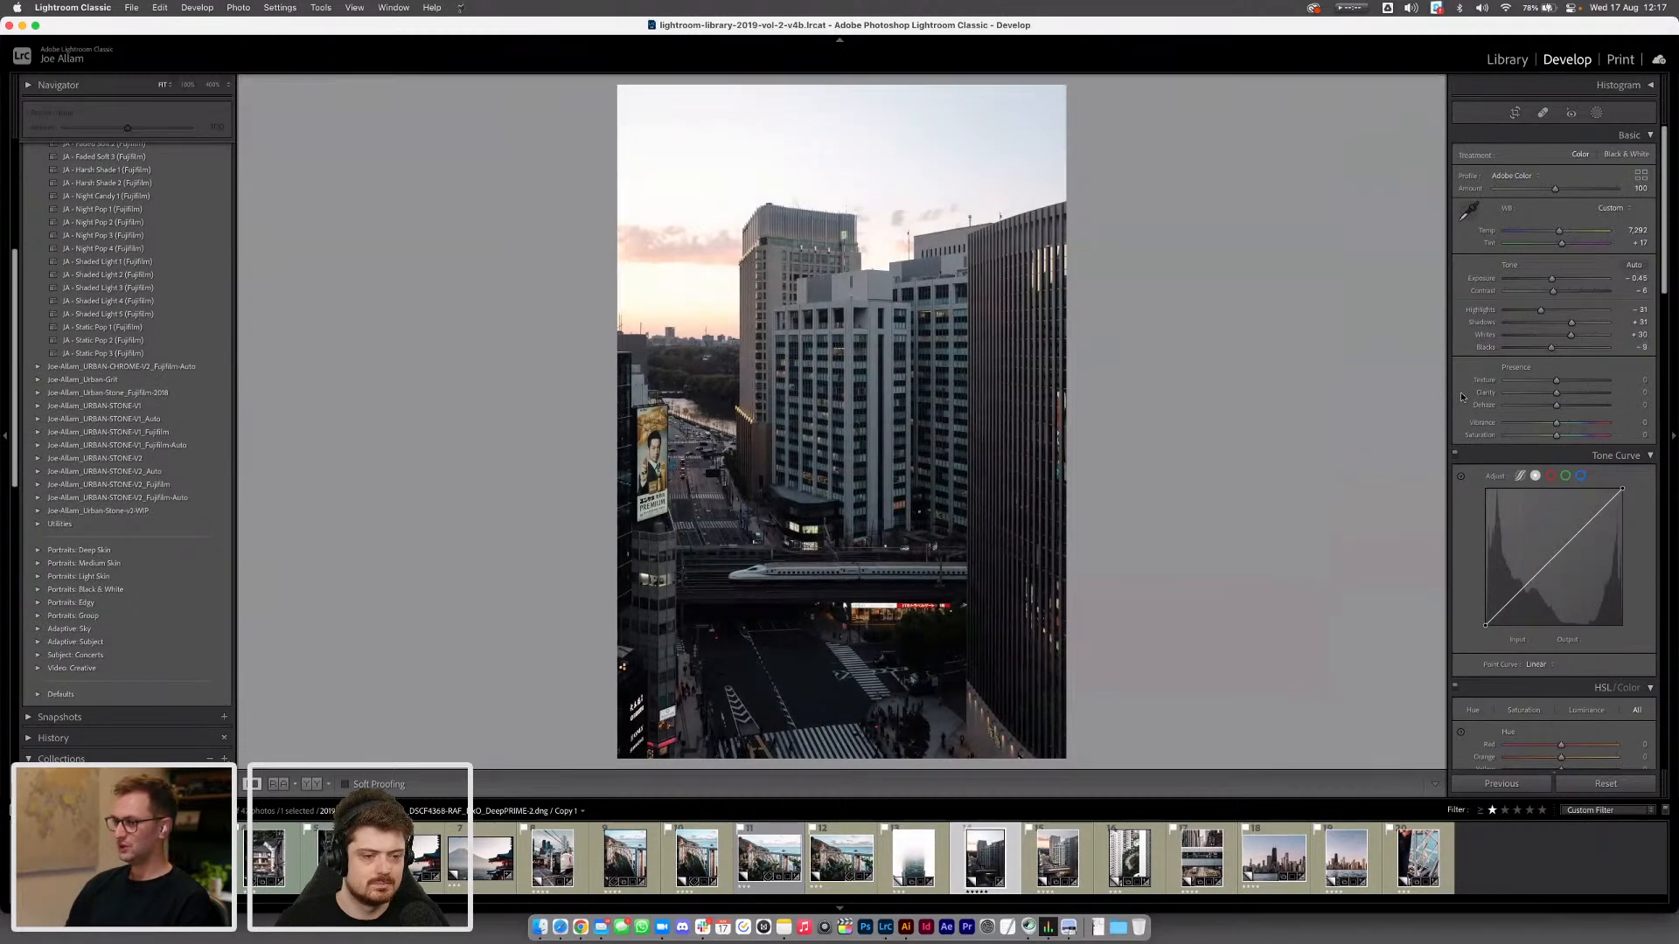
Set Clarity to +9 and slightly lift the point curve with a shadow point, a midtone point (123/134) and a highlight point (203/212)
left_click_drag(1569, 394, 1561, 396)
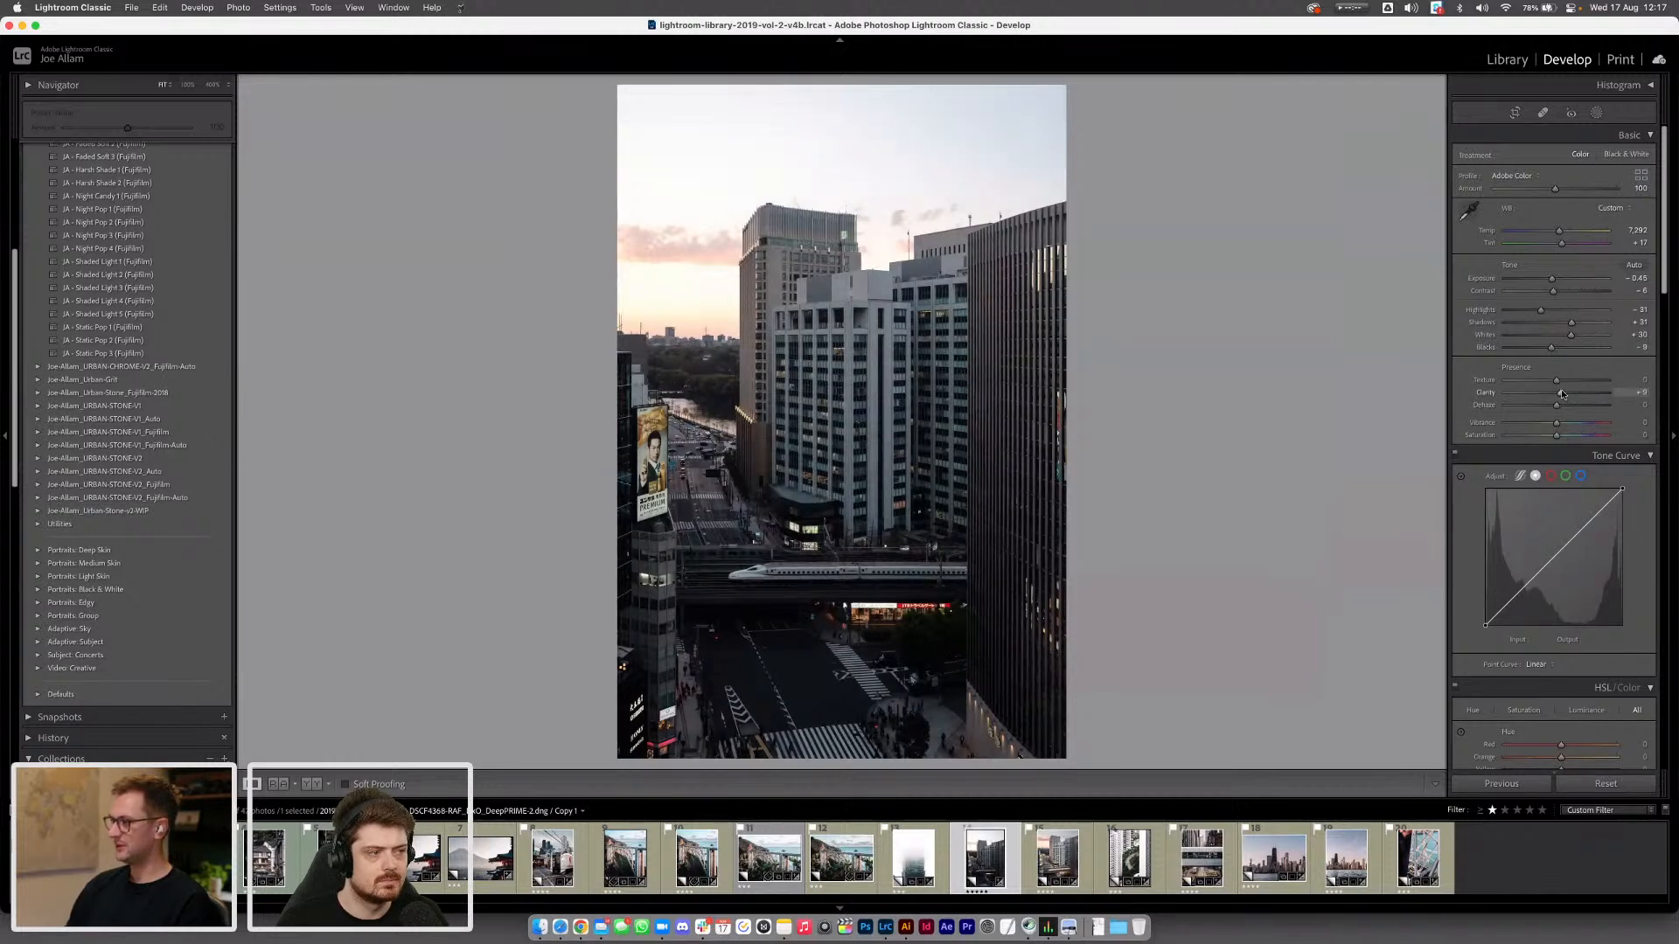
mouse_move(1556, 556)
left_mouse_down()
mouse_move(1594, 512)
mouse_move(1548, 560)
left_mouse_up()
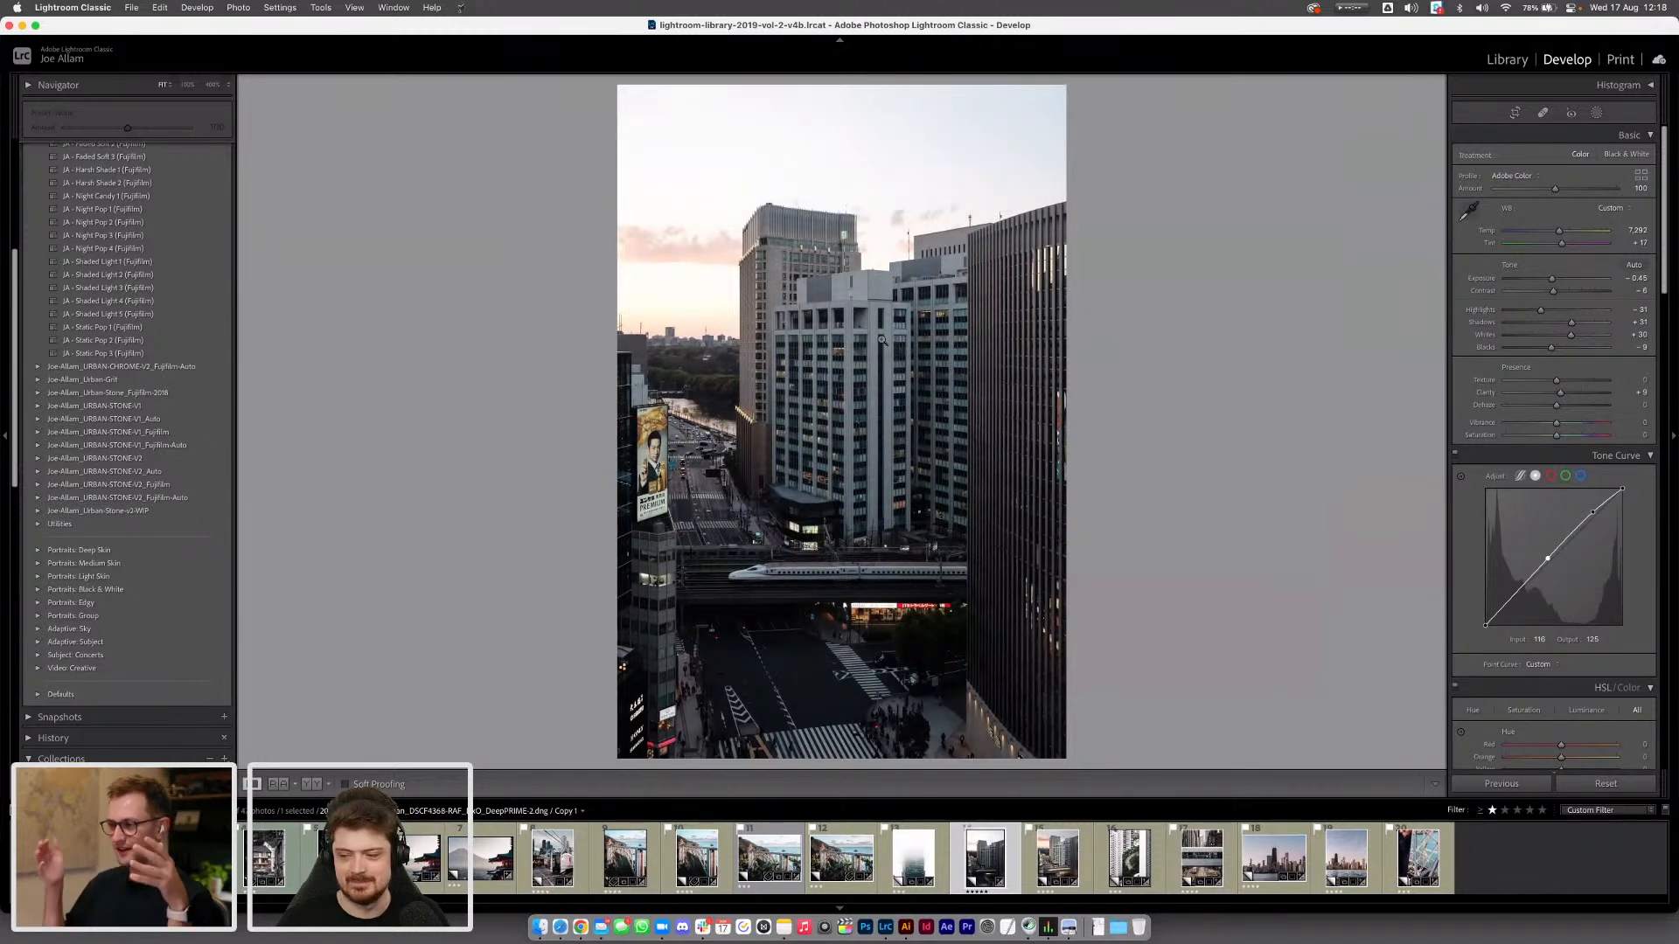
left_click_drag(1546, 559, 1593, 513)
left_click_drag(1513, 594, 1547, 559)
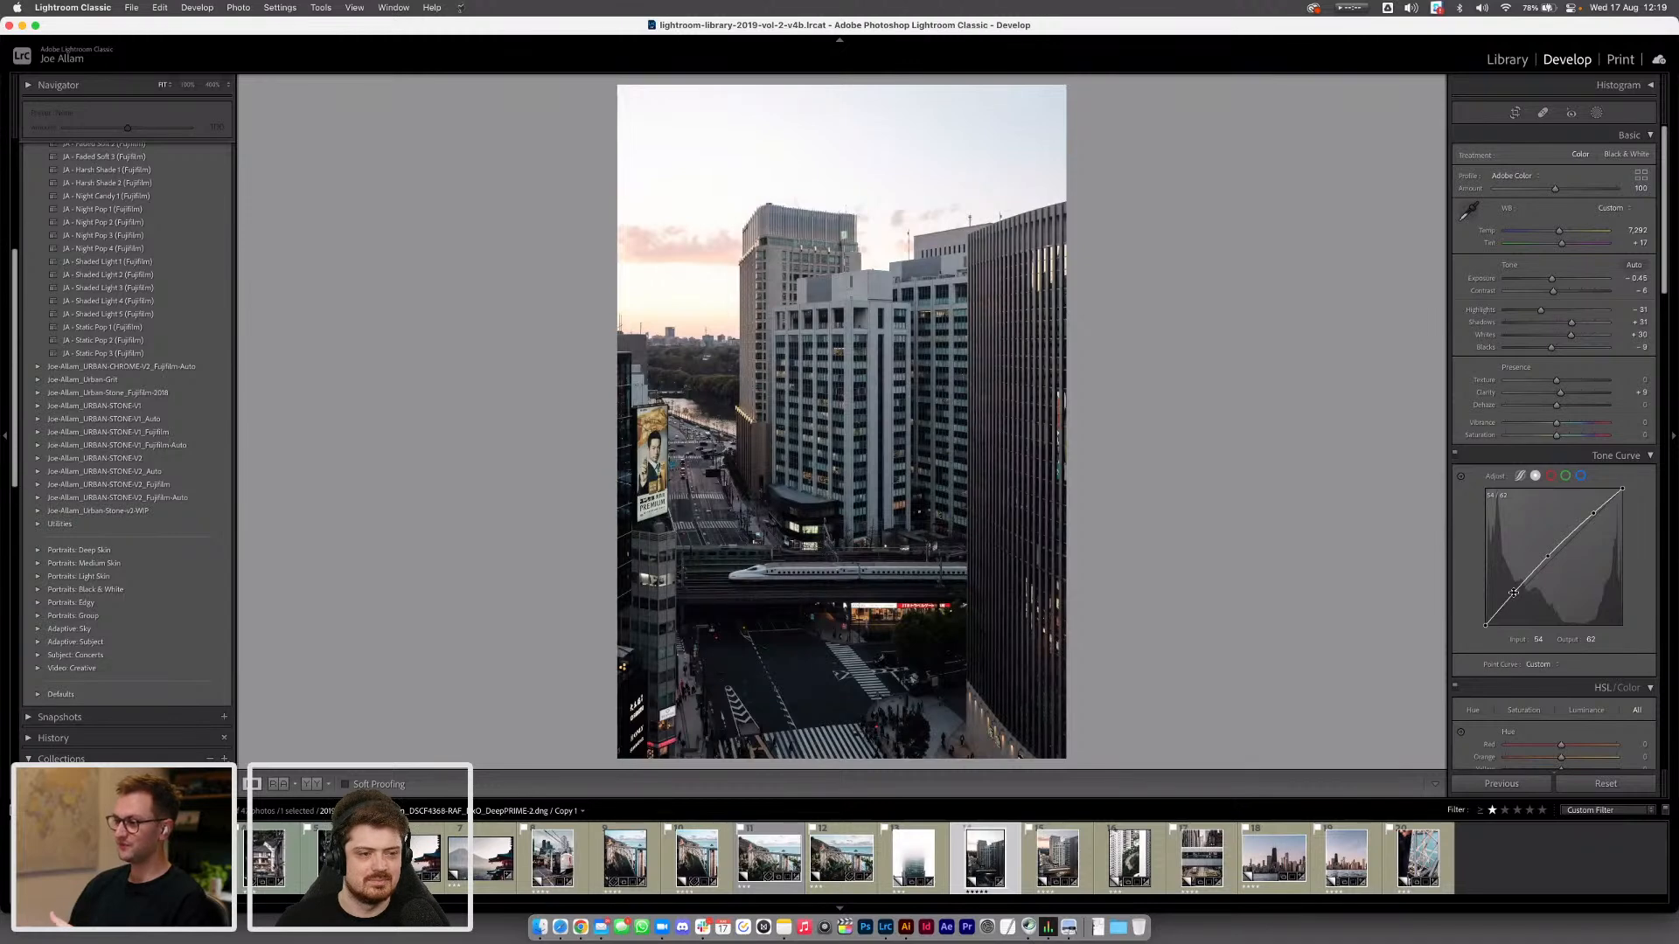
left_click_drag(1546, 555, 1552, 555)
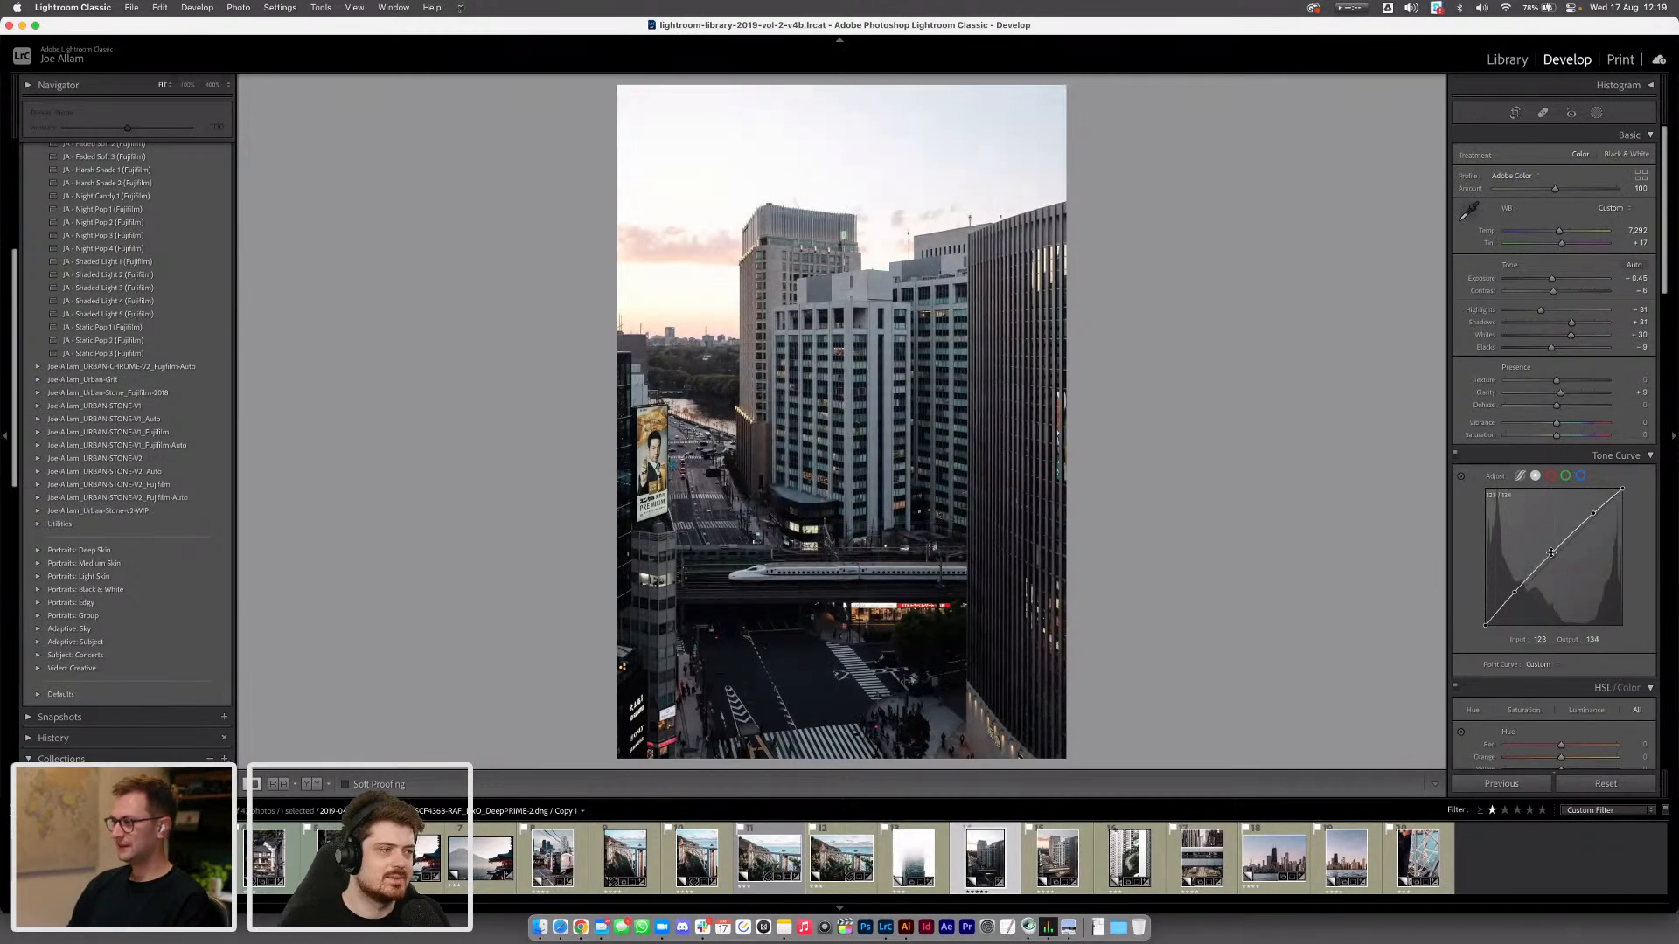
left_click(1594, 514)
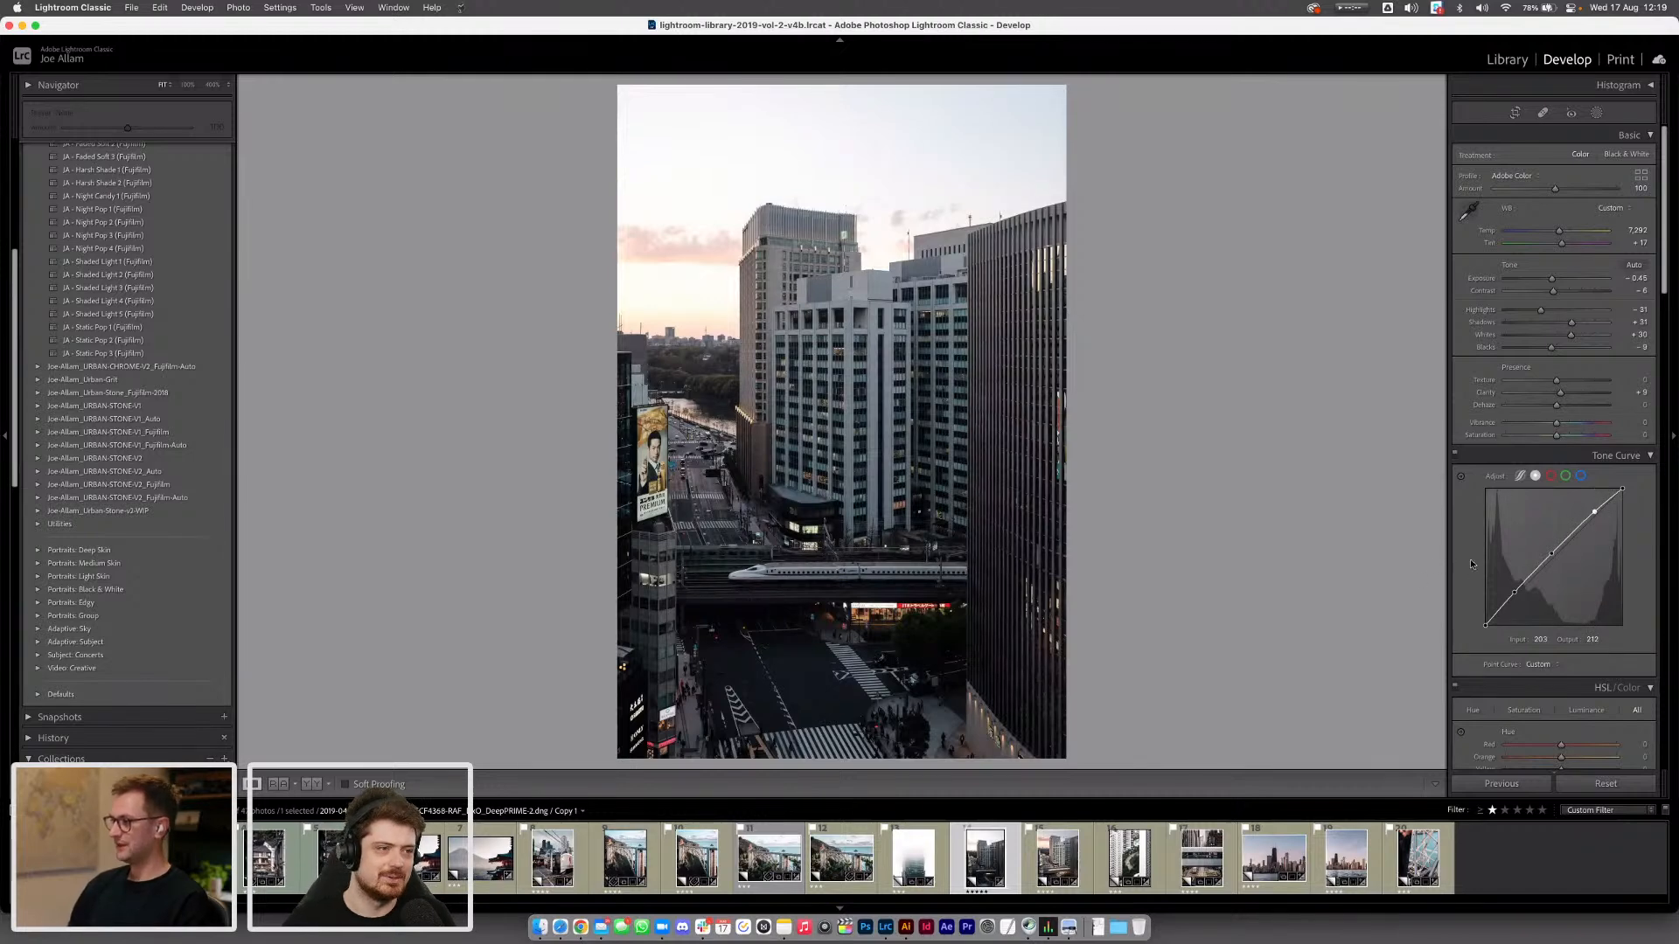
Set the Red hue to −4 in the HSL adjustments
scroll(1471, 560, "down", 3)
scroll(1470, 563, "down", 2)
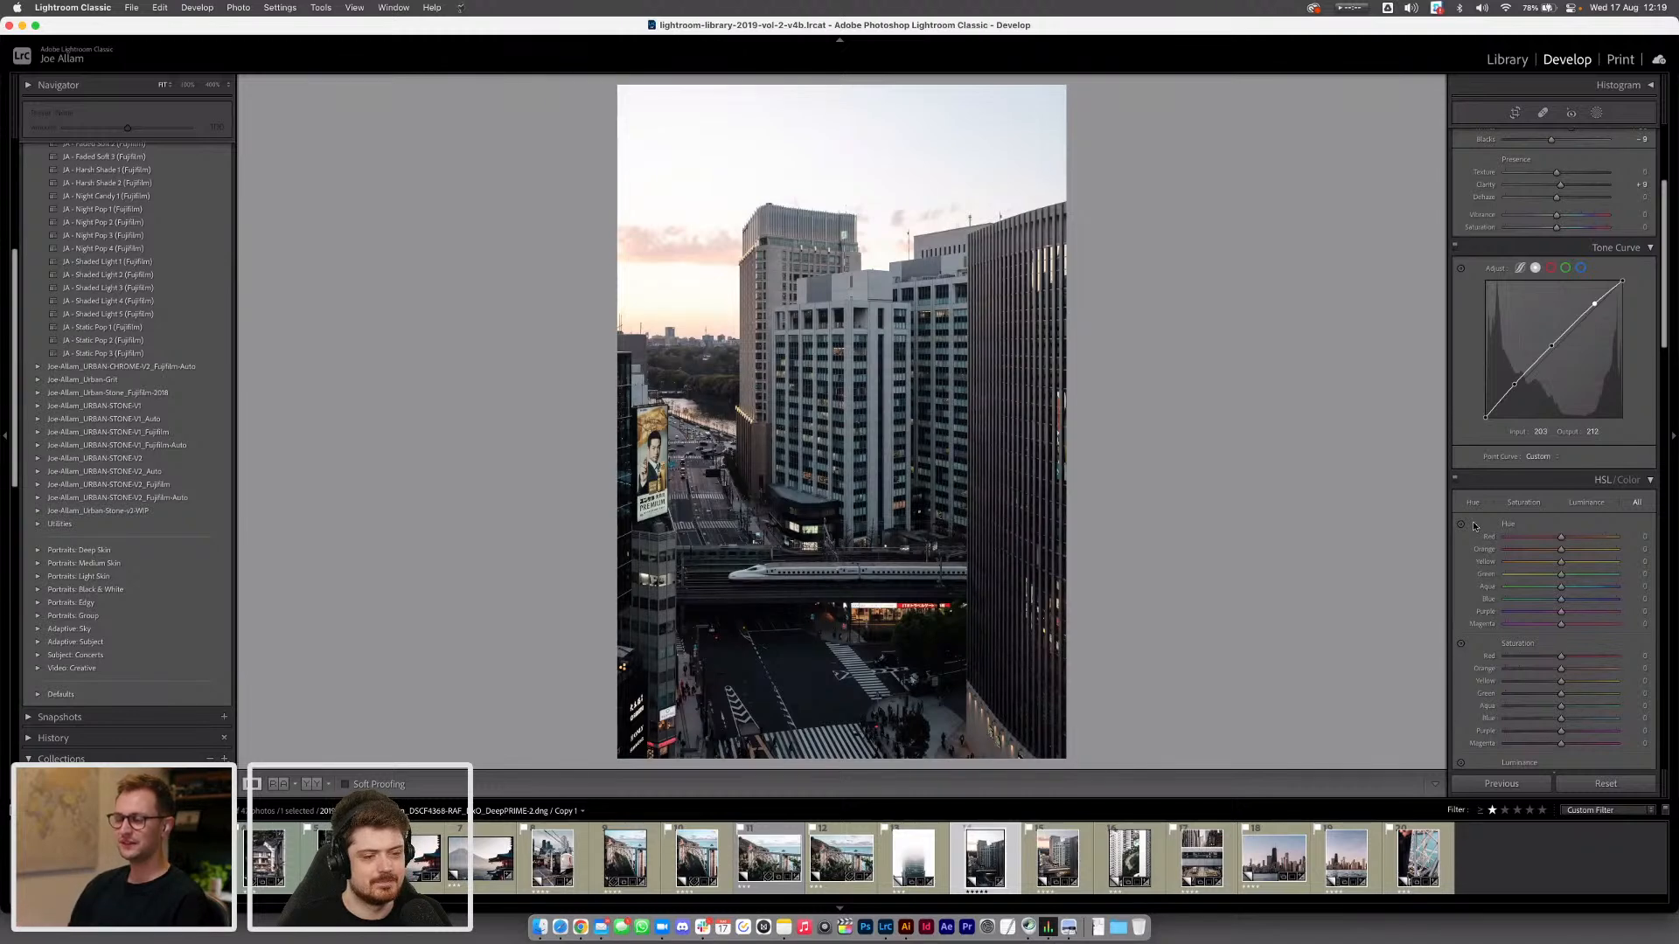
scroll(1474, 533, "down", 3)
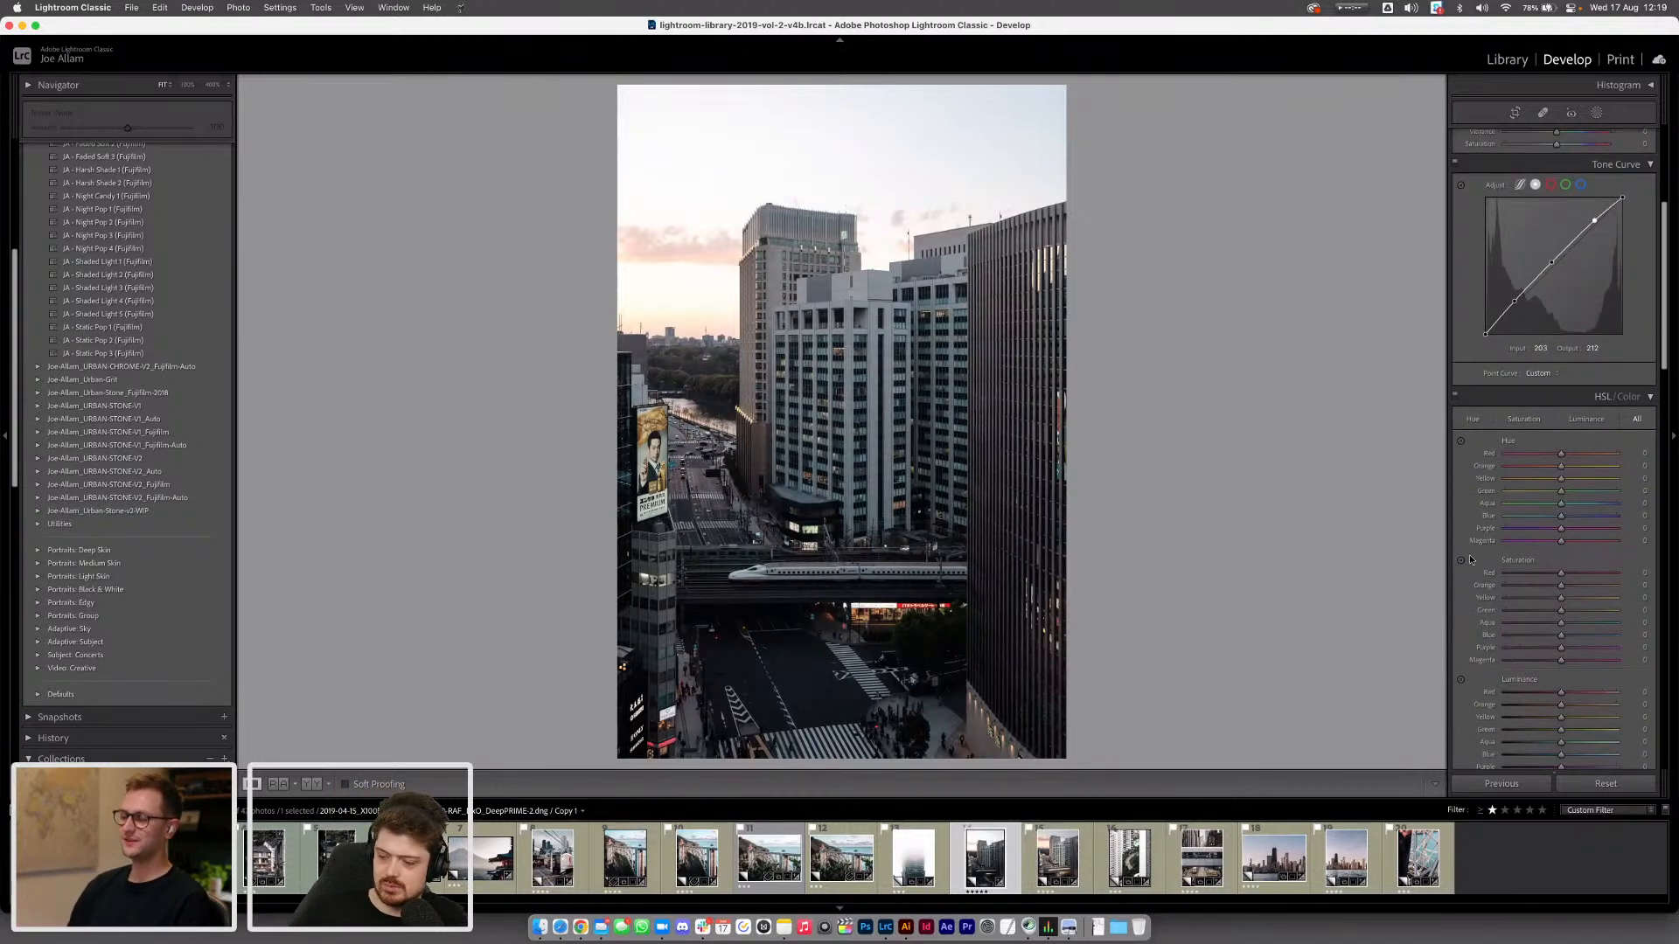
scroll(1476, 539, "down", 2)
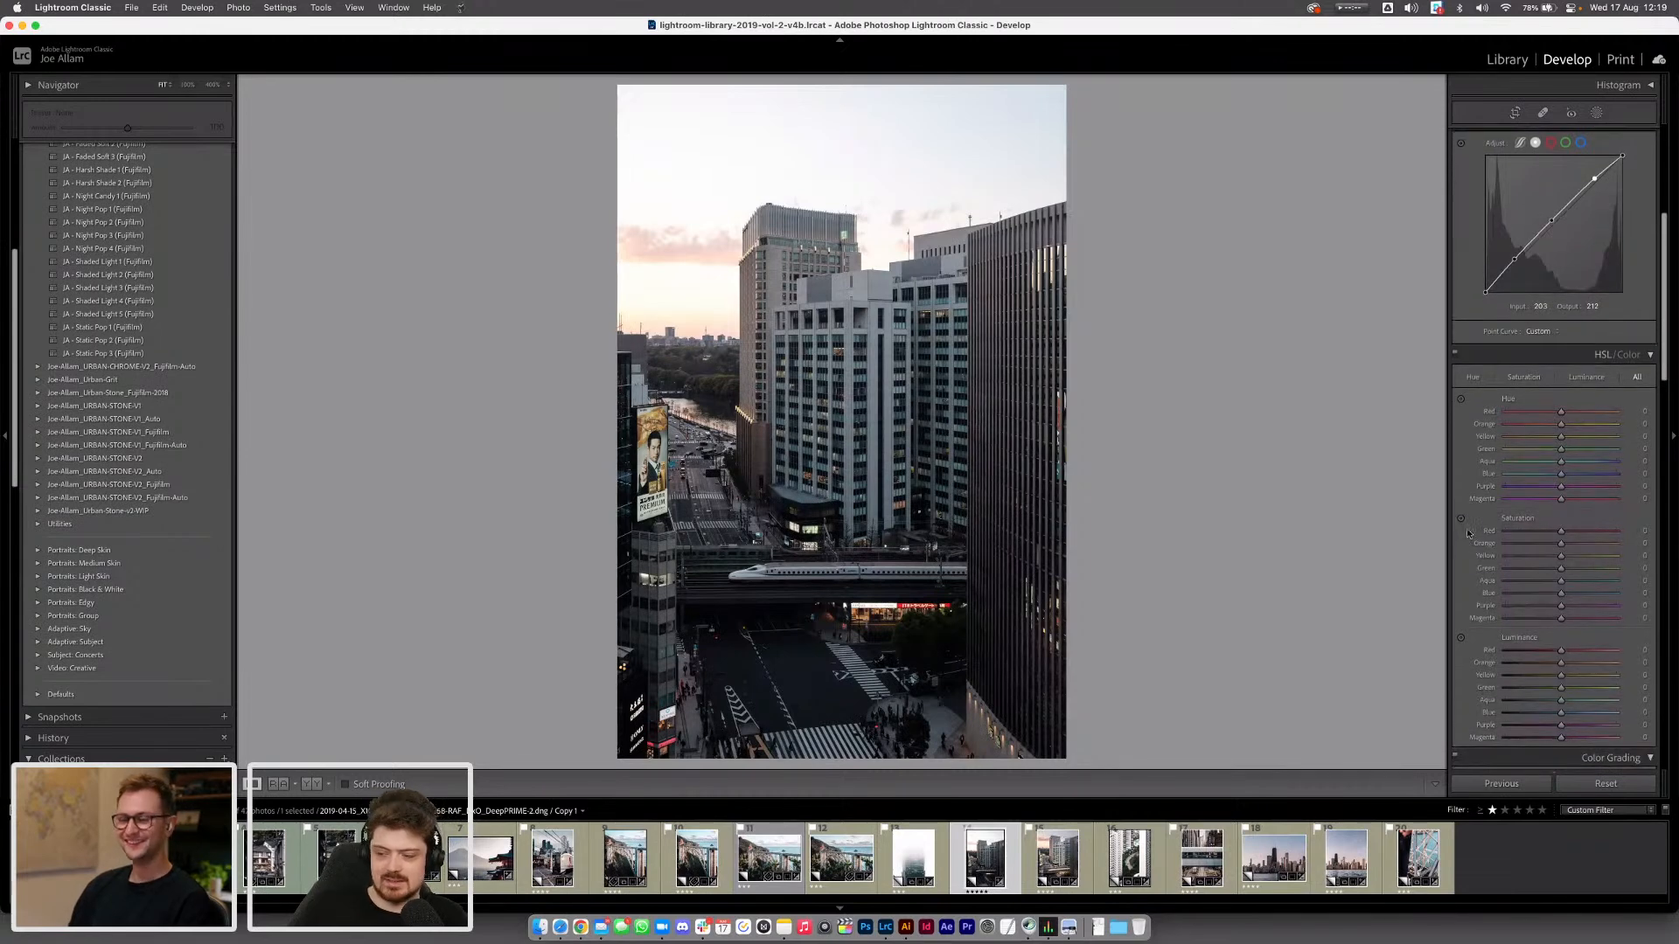
scroll(1469, 534, "up", 1)
left_click_drag(1561, 440, 1559, 442)
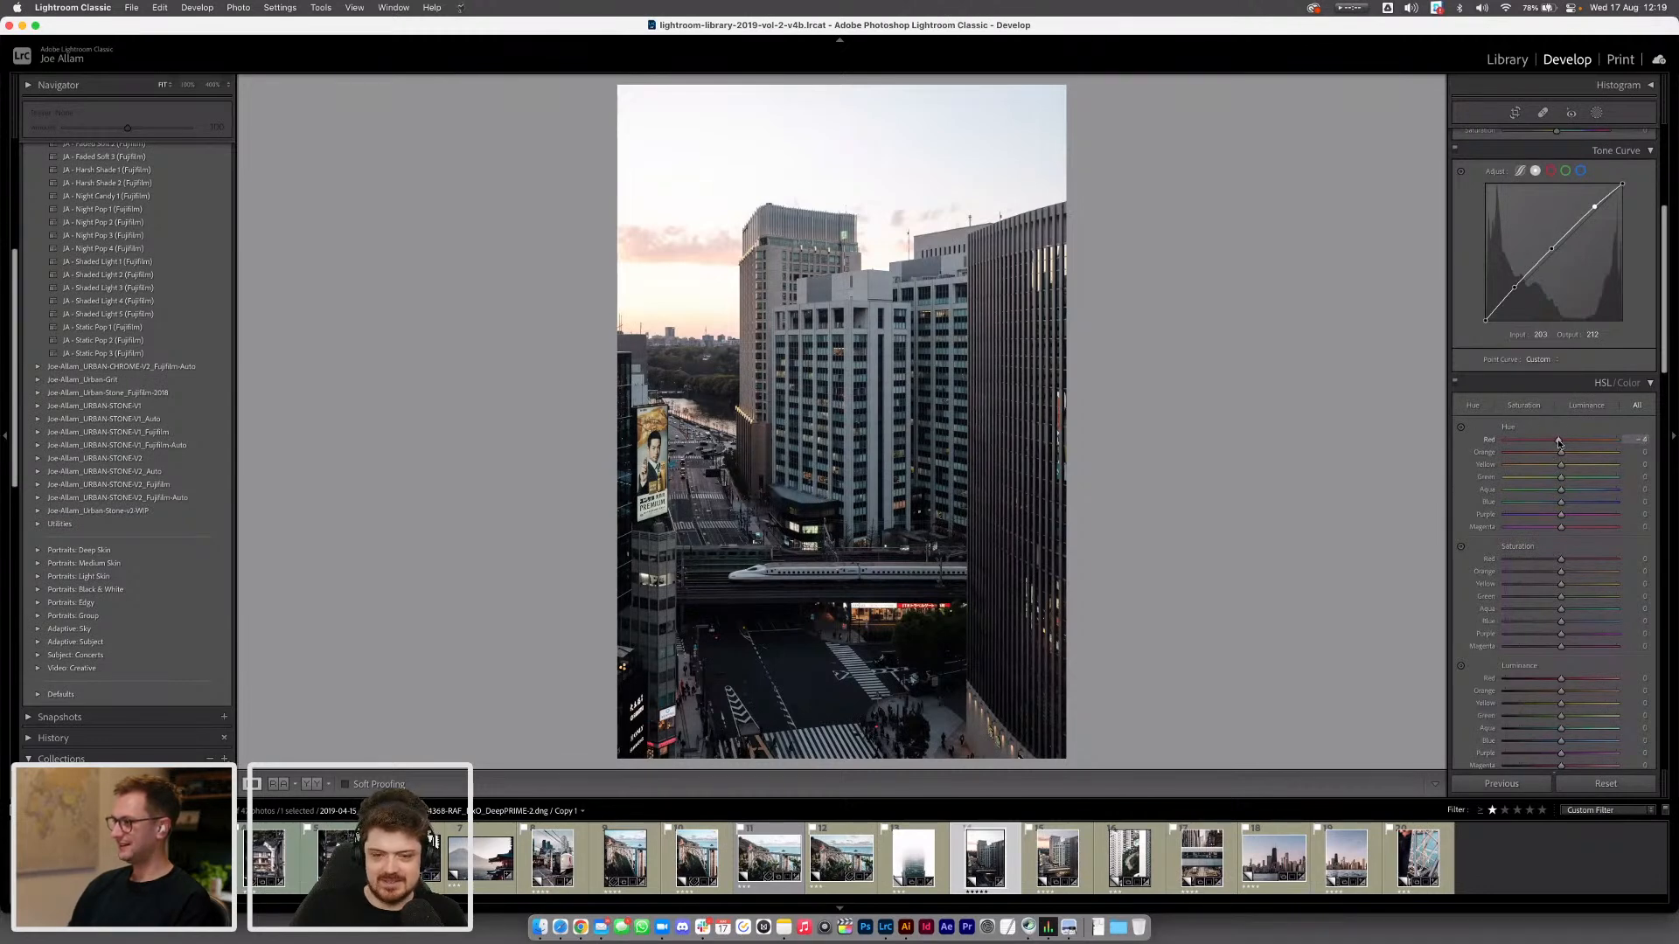
scroll(1477, 494, "down", 1)
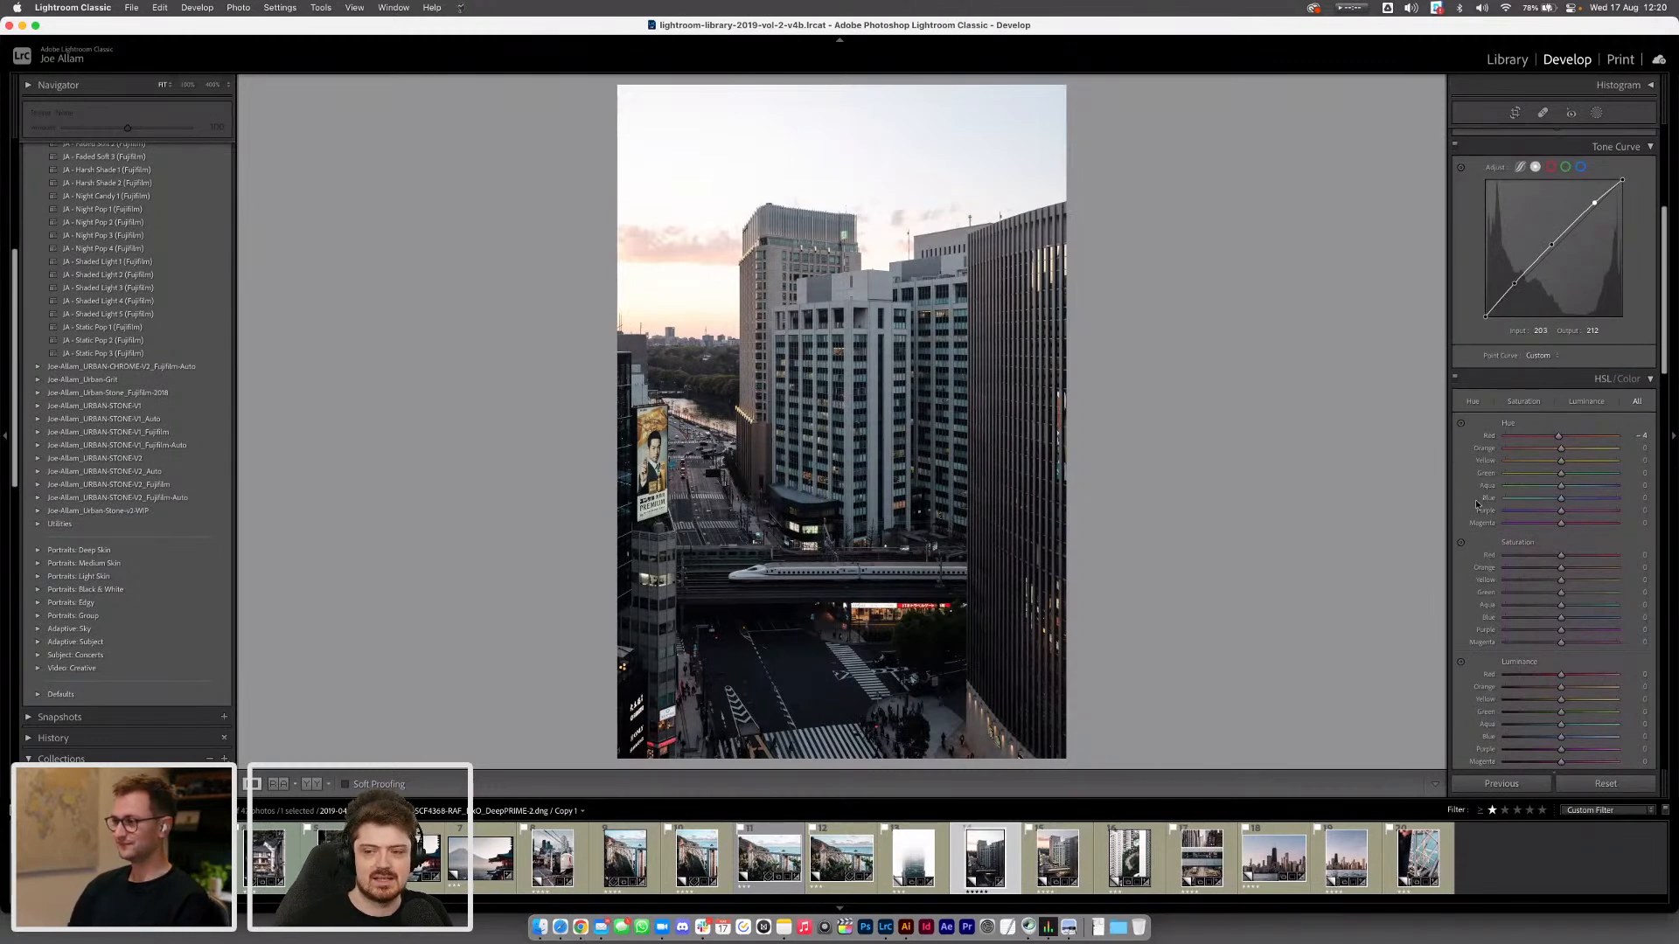
Set the HSL saturation of Red to +27, Orange to +22 and Yellow to +15, and compare the photo with the HSL adjustments off and on
scroll(1477, 492, "down", 3)
left_click_drag(1561, 538, 1573, 539)
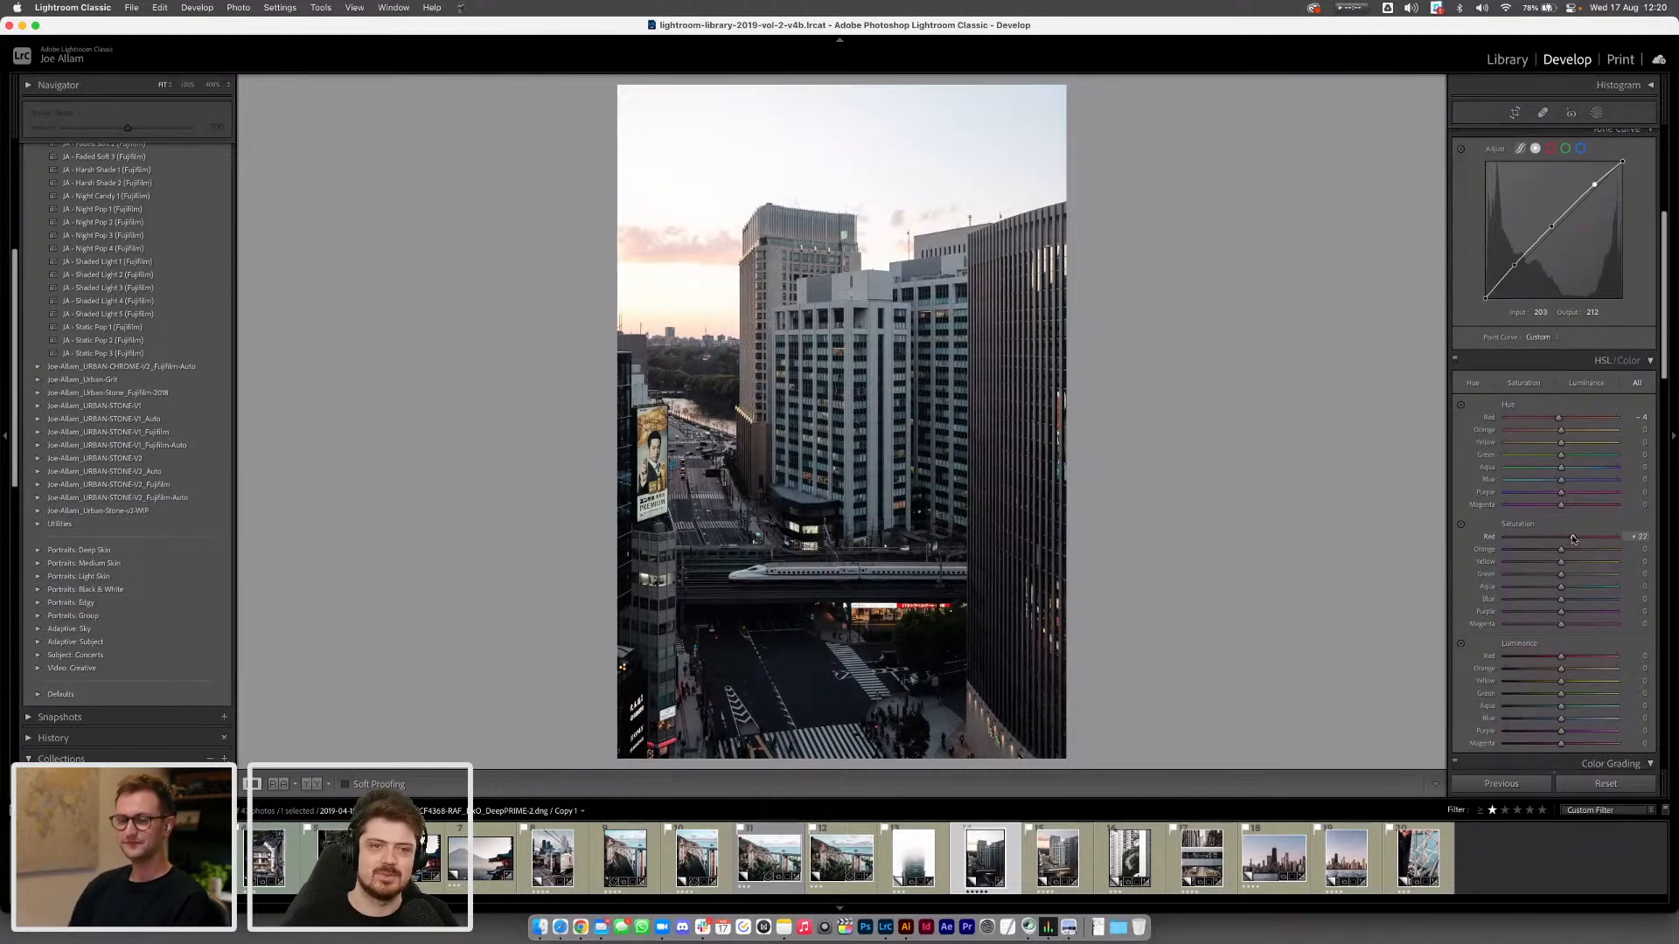
scroll(1573, 540, "up", 1)
left_click_drag(1561, 561, 1572, 568)
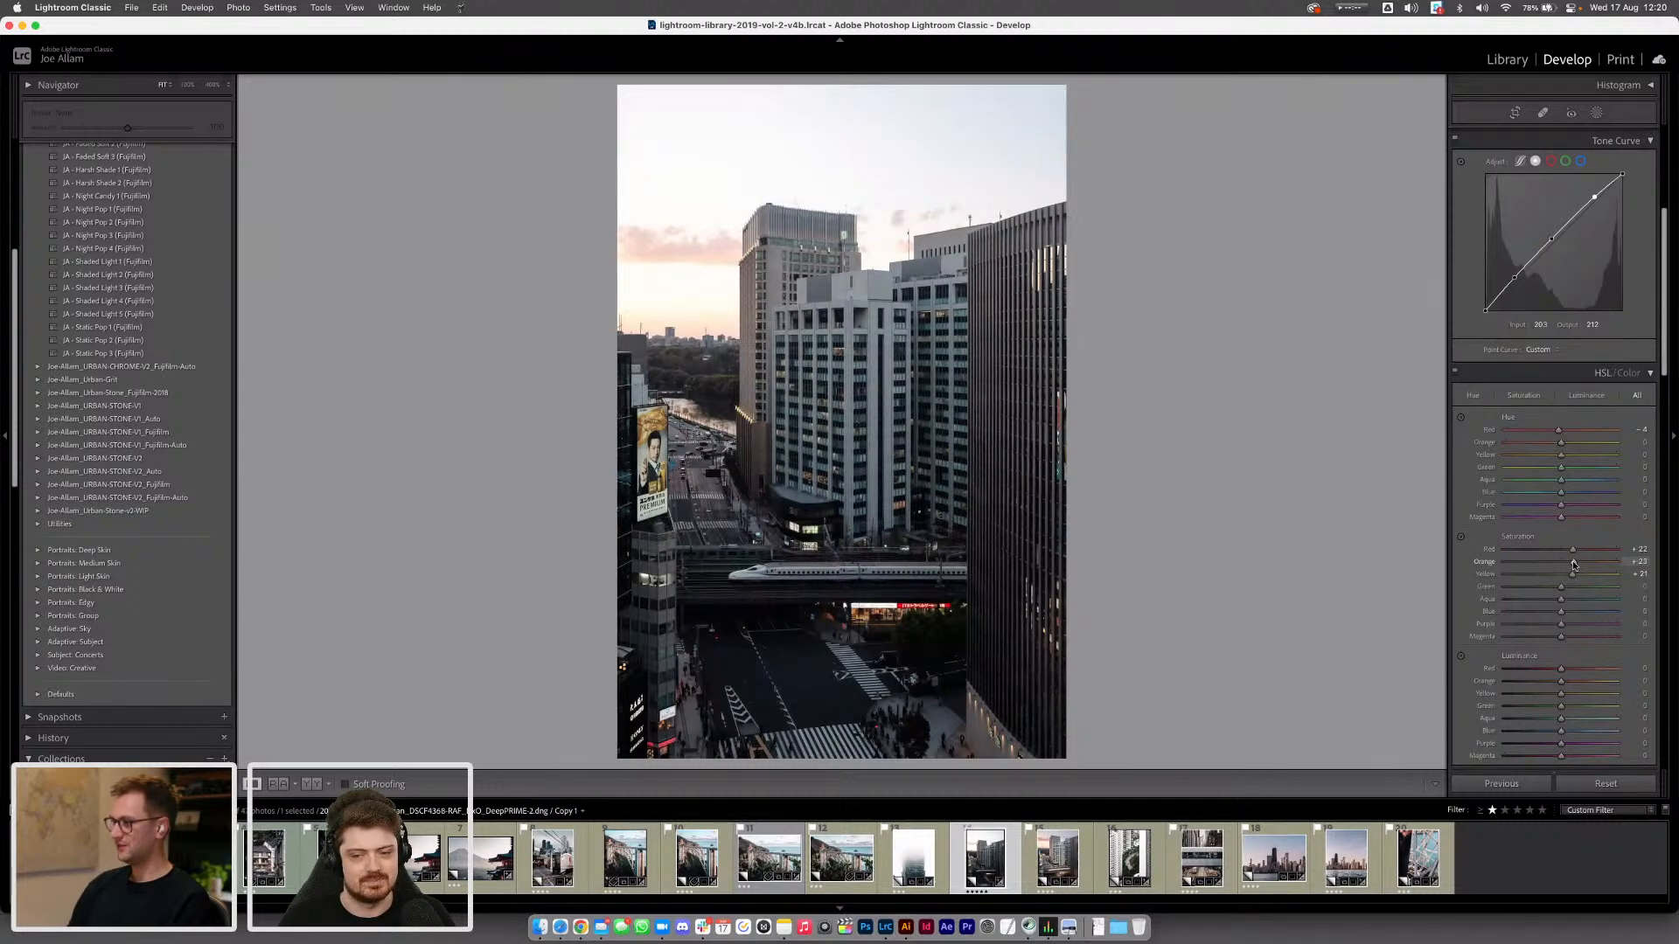
left_click_drag(1571, 578, 1575, 553)
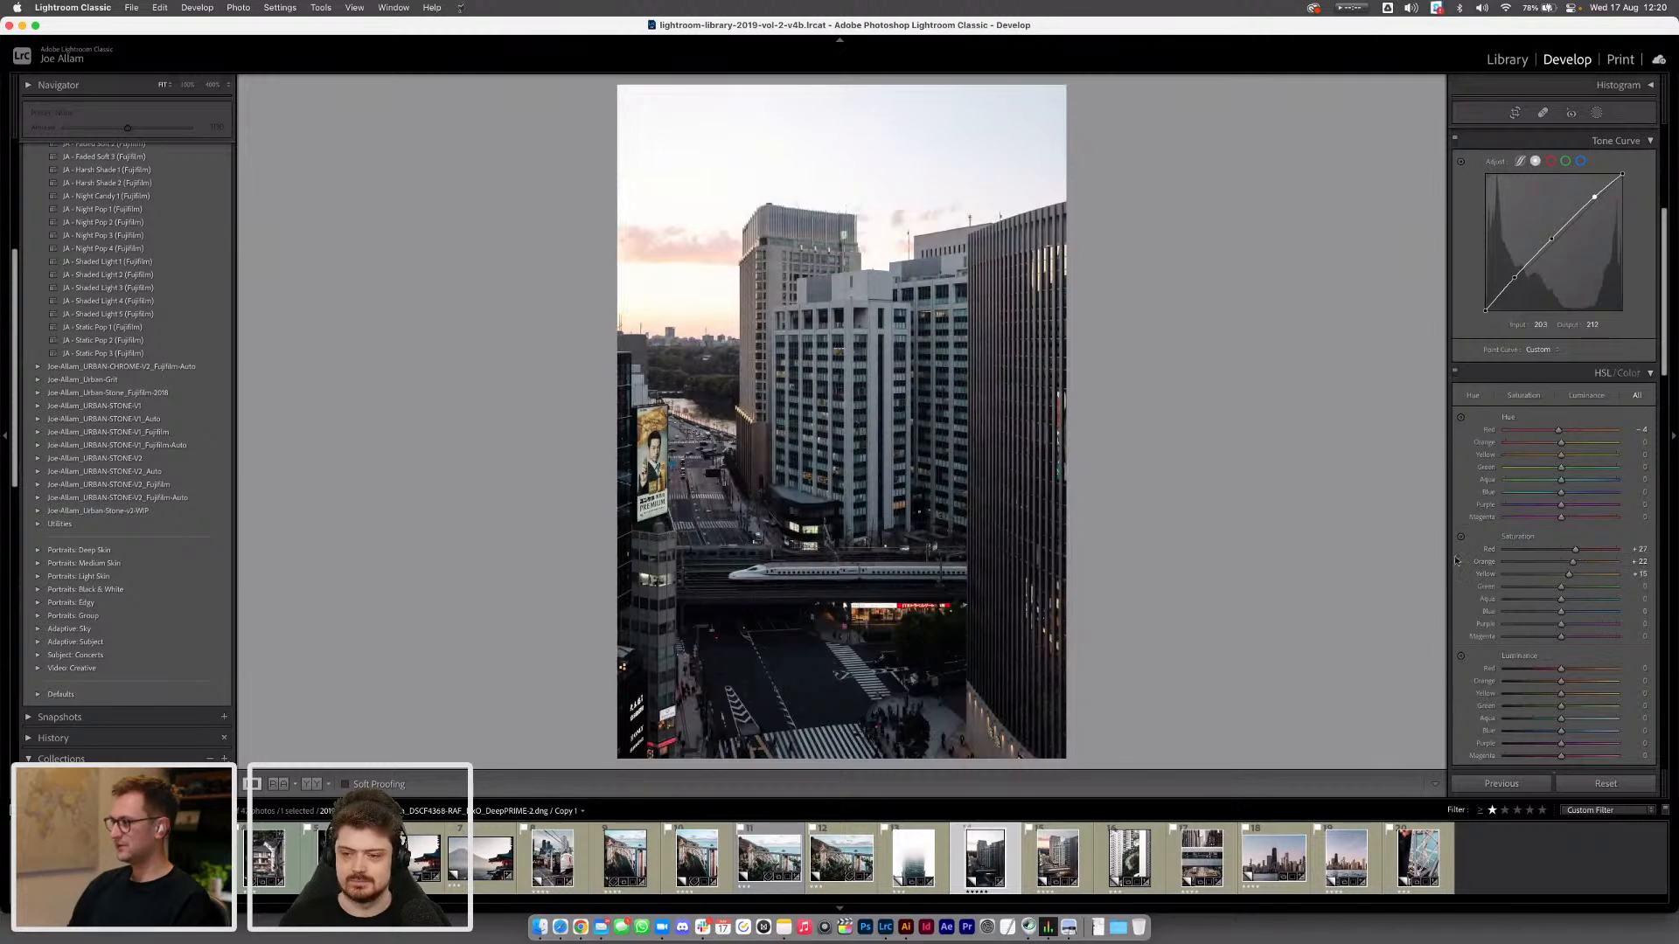
left_click(1455, 371)
left_click(1456, 371)
left_click(1456, 370)
left_click(1456, 371)
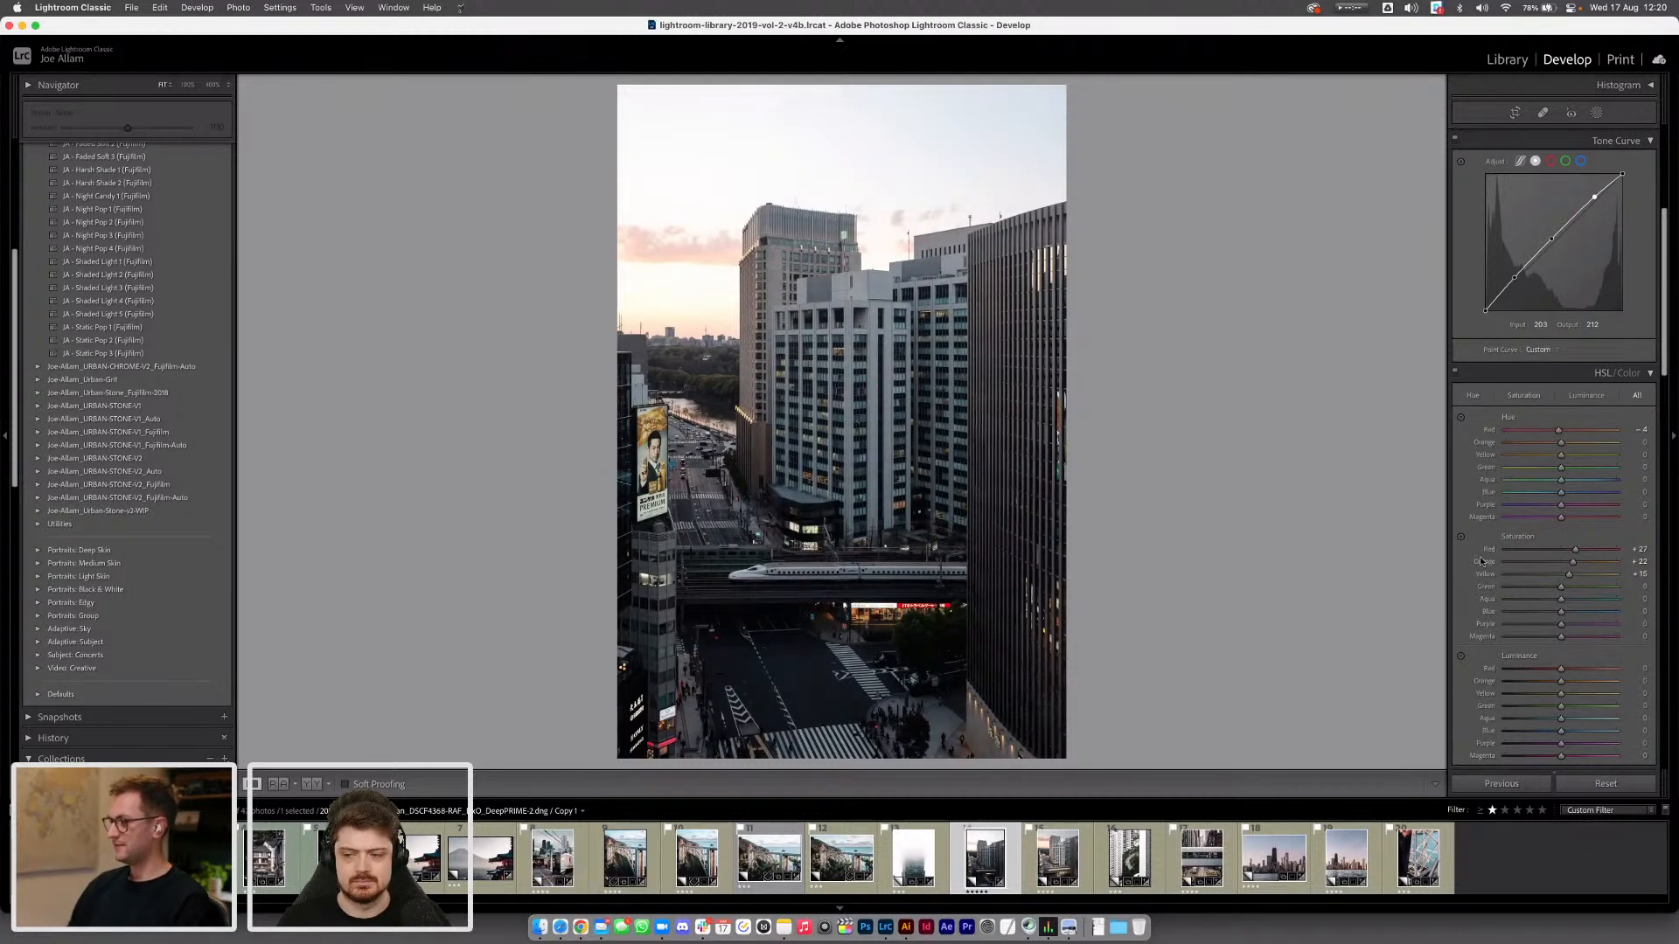
Set the Aqua saturation to −4 and the Blue saturation to −5, and raise the Blue luminance to +18
scroll(1481, 561, "down", 4)
mouse_move(1560, 525)
left_mouse_down()
mouse_move(1661, 528)
mouse_move(1548, 527)
mouse_move(1557, 516)
left_mouse_up()
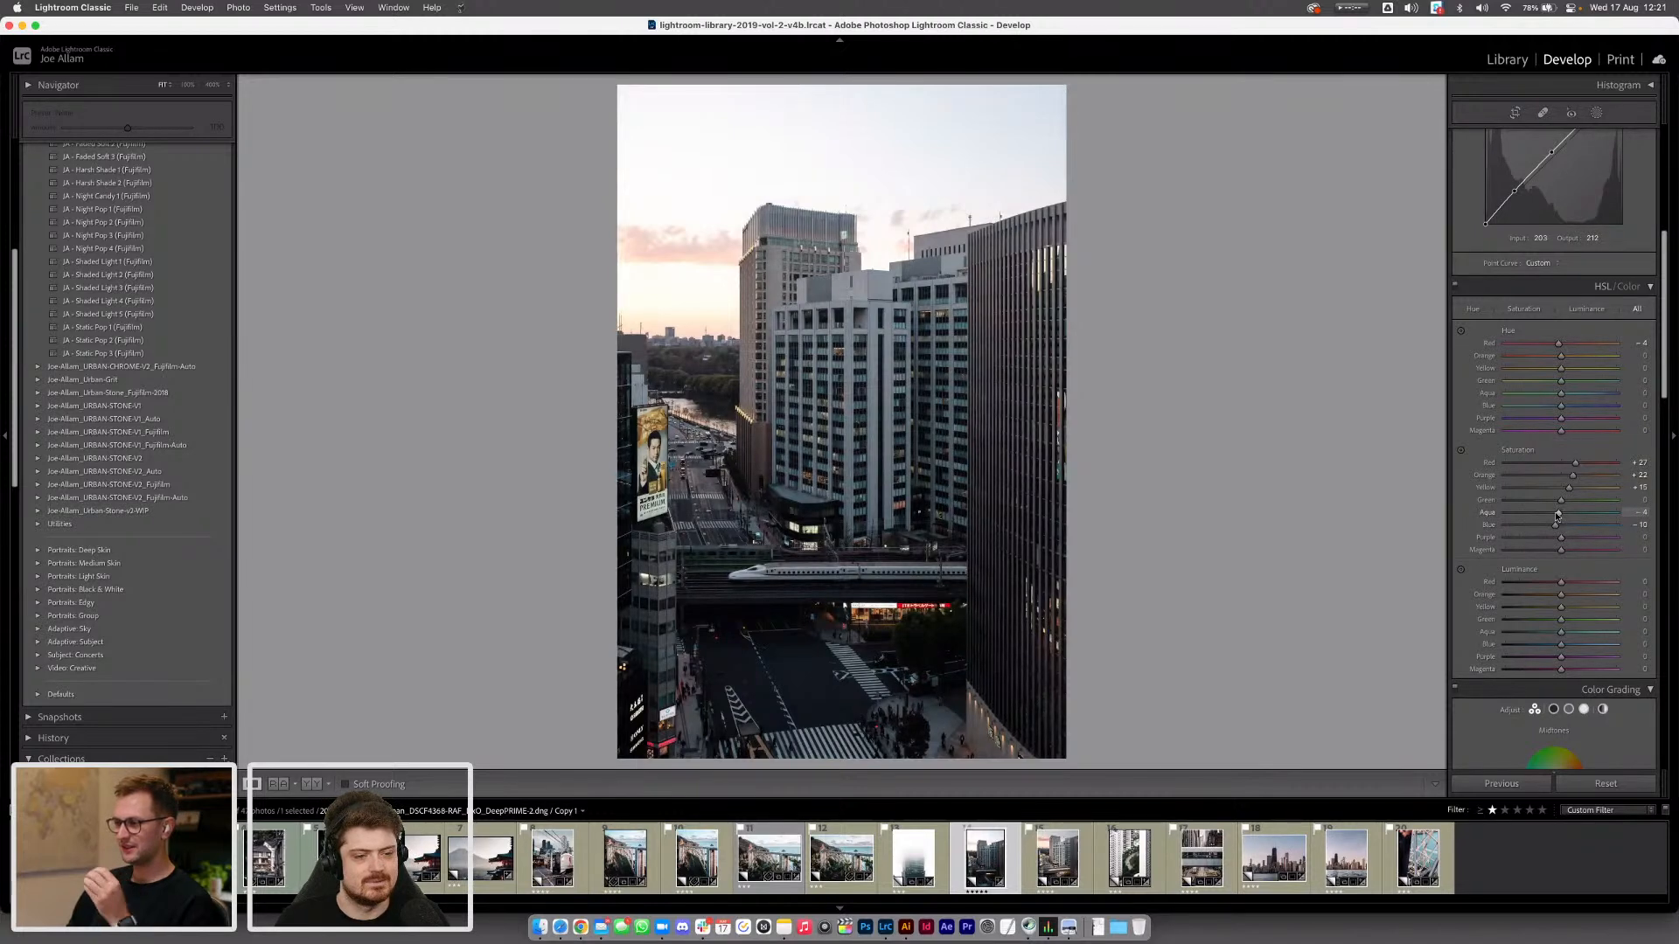
mouse_move(1556, 516)
left_mouse_down()
mouse_move(1550, 539)
mouse_move(1601, 542)
mouse_move(1502, 546)
mouse_move(1571, 542)
left_mouse_up()
Try darker Aqua and Blue luminance values, and settle on Aqua −4 and Blue +7
scroll(1539, 532, "down", 3)
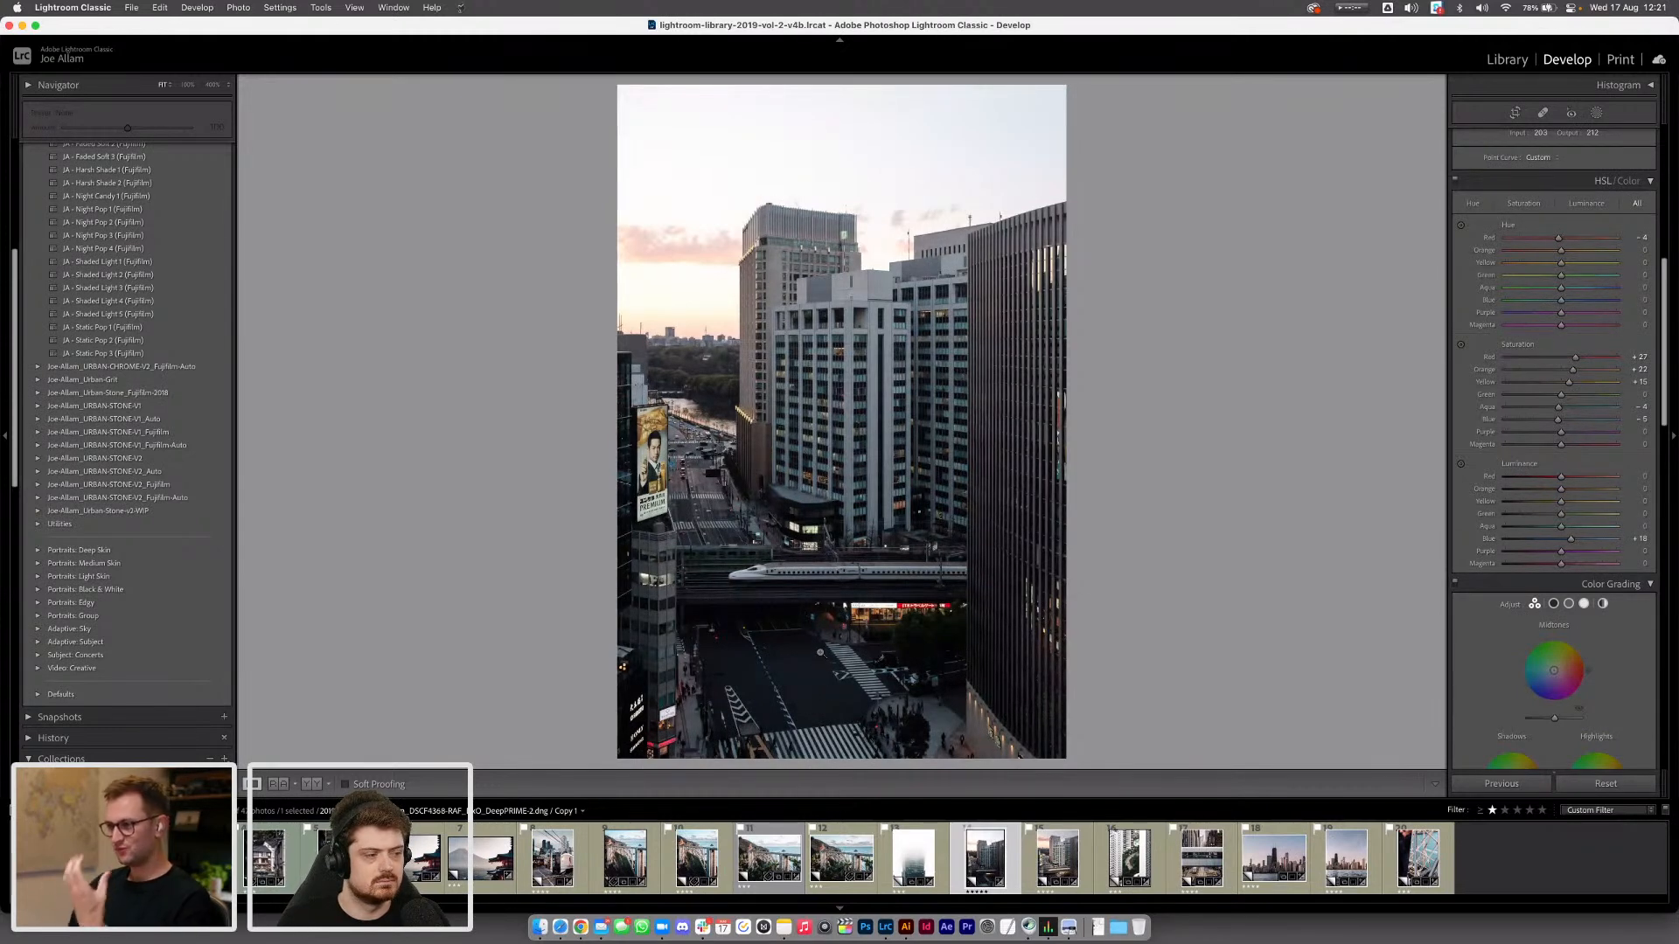
mouse_move(1571, 539)
left_mouse_down()
mouse_move(1547, 542)
mouse_move(1614, 542)
mouse_move(1558, 539)
left_mouse_up()
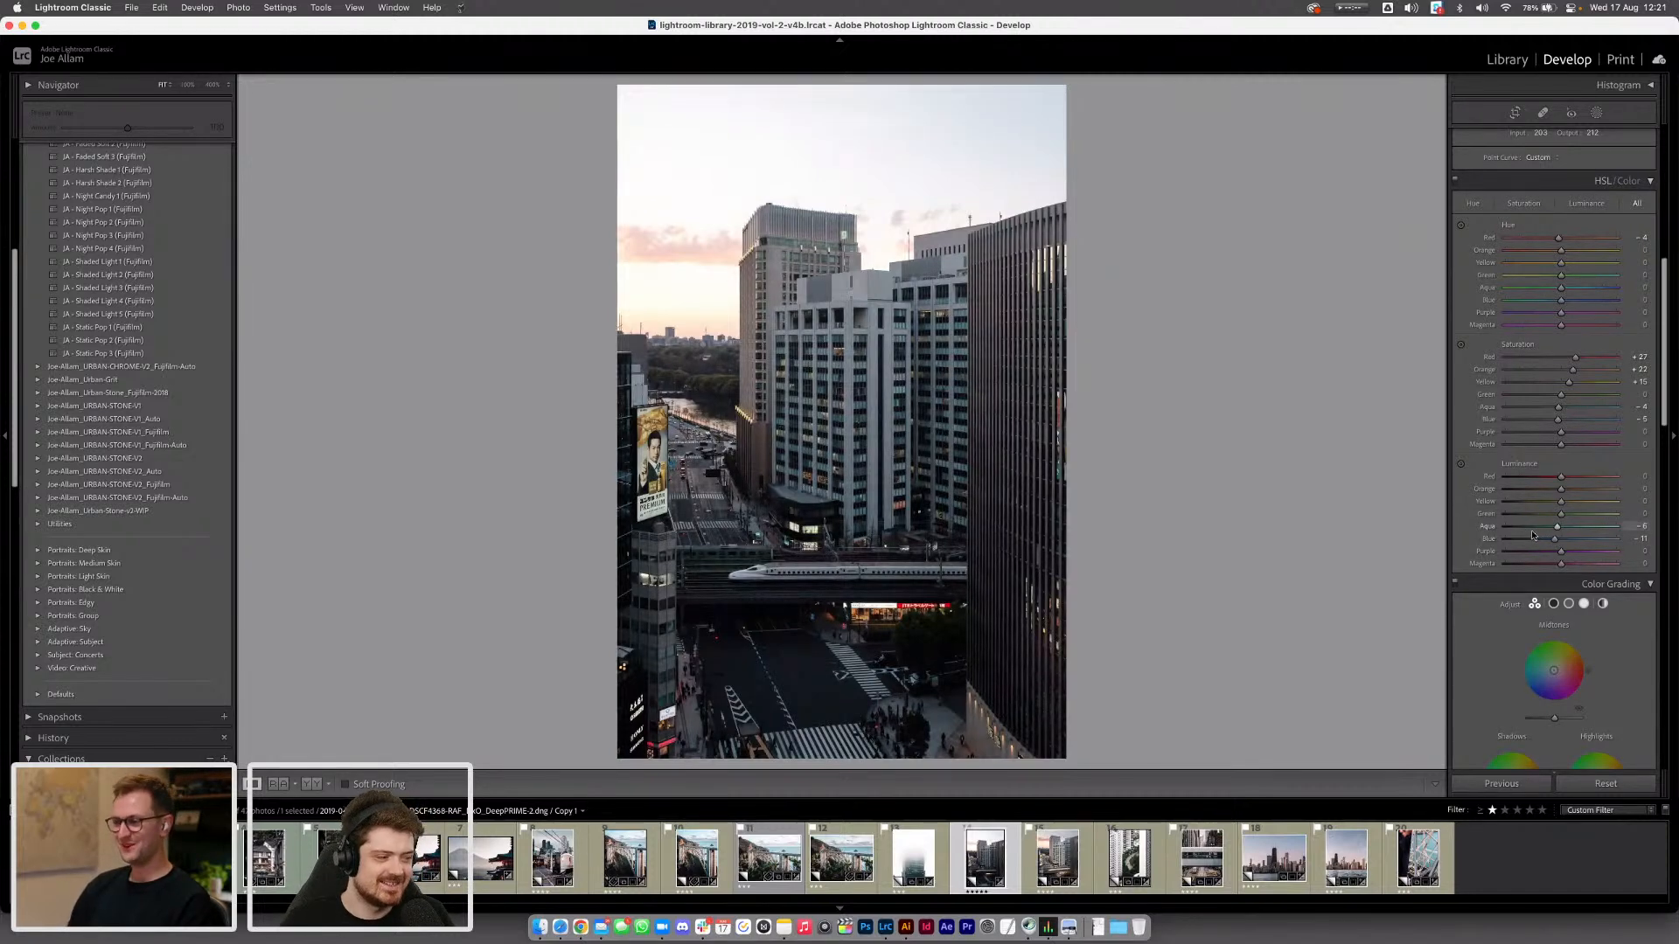
scroll(1487, 524, "down", 3)
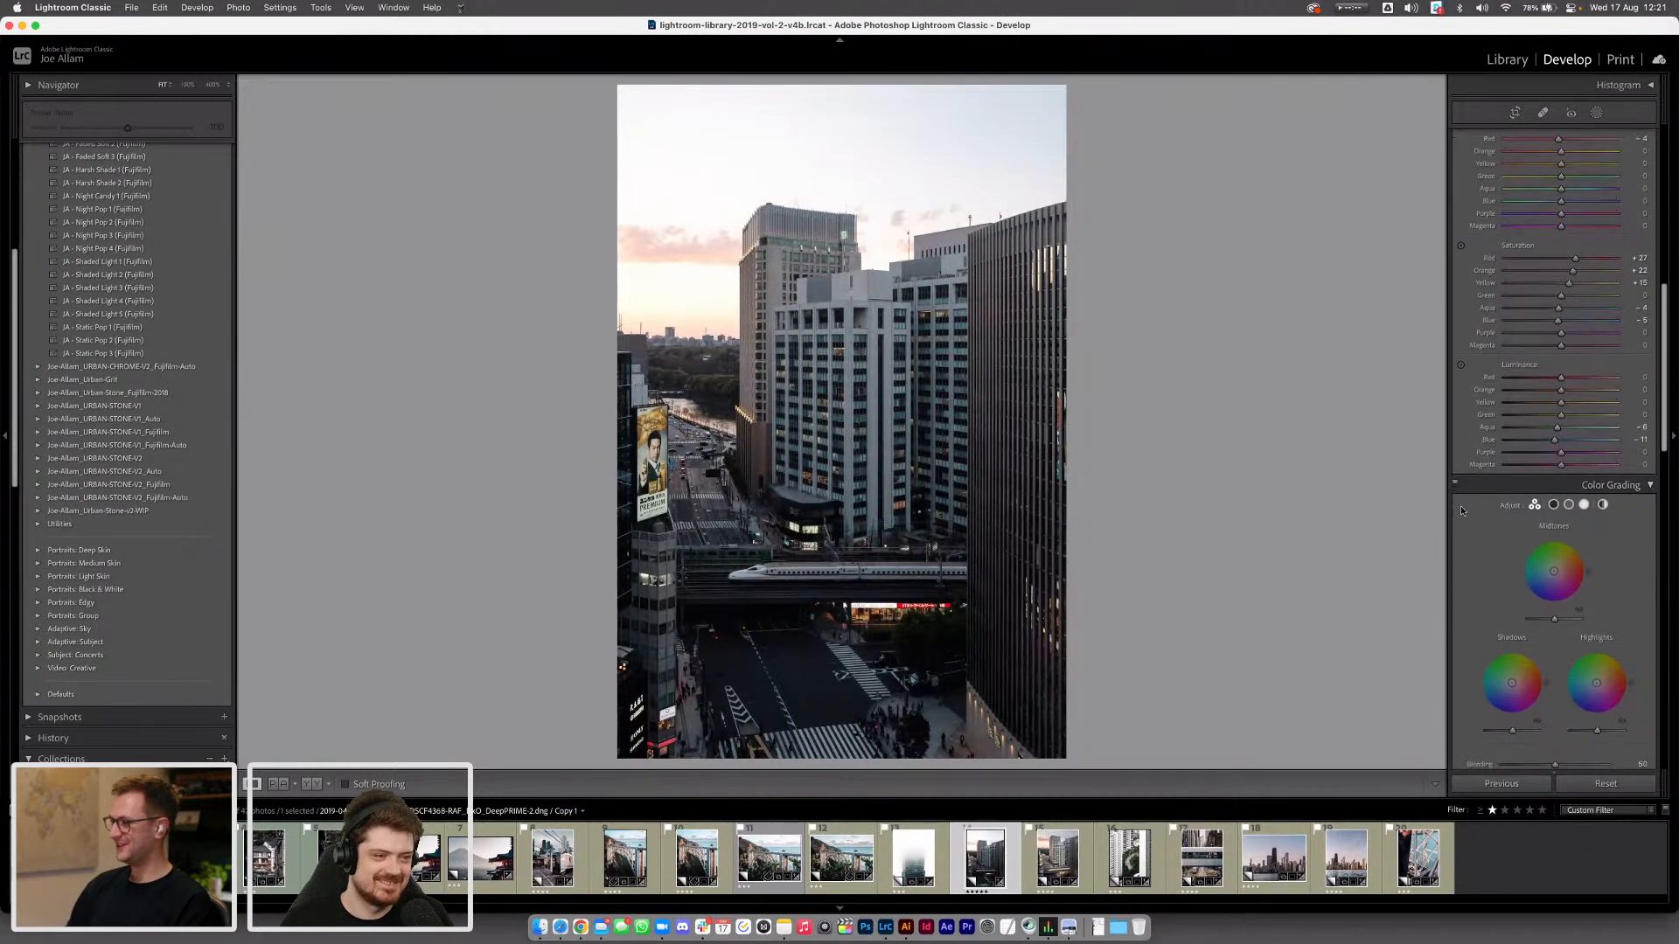
left_click_drag(1556, 429, 1559, 430)
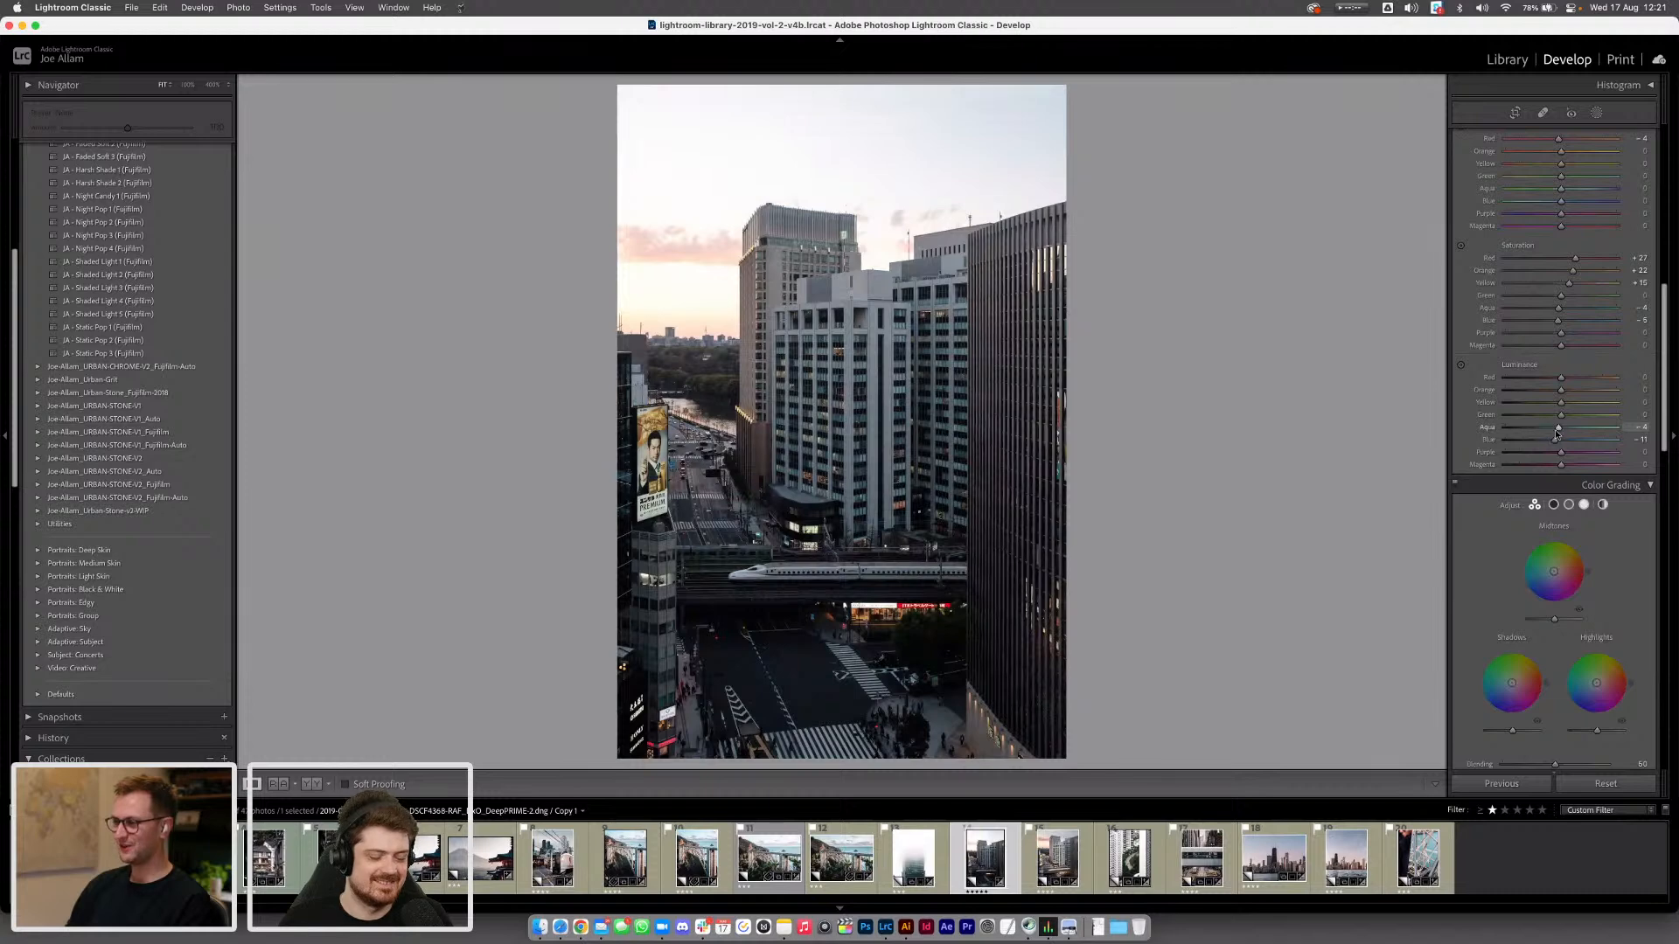
left_click_drag(1556, 438, 1557, 435)
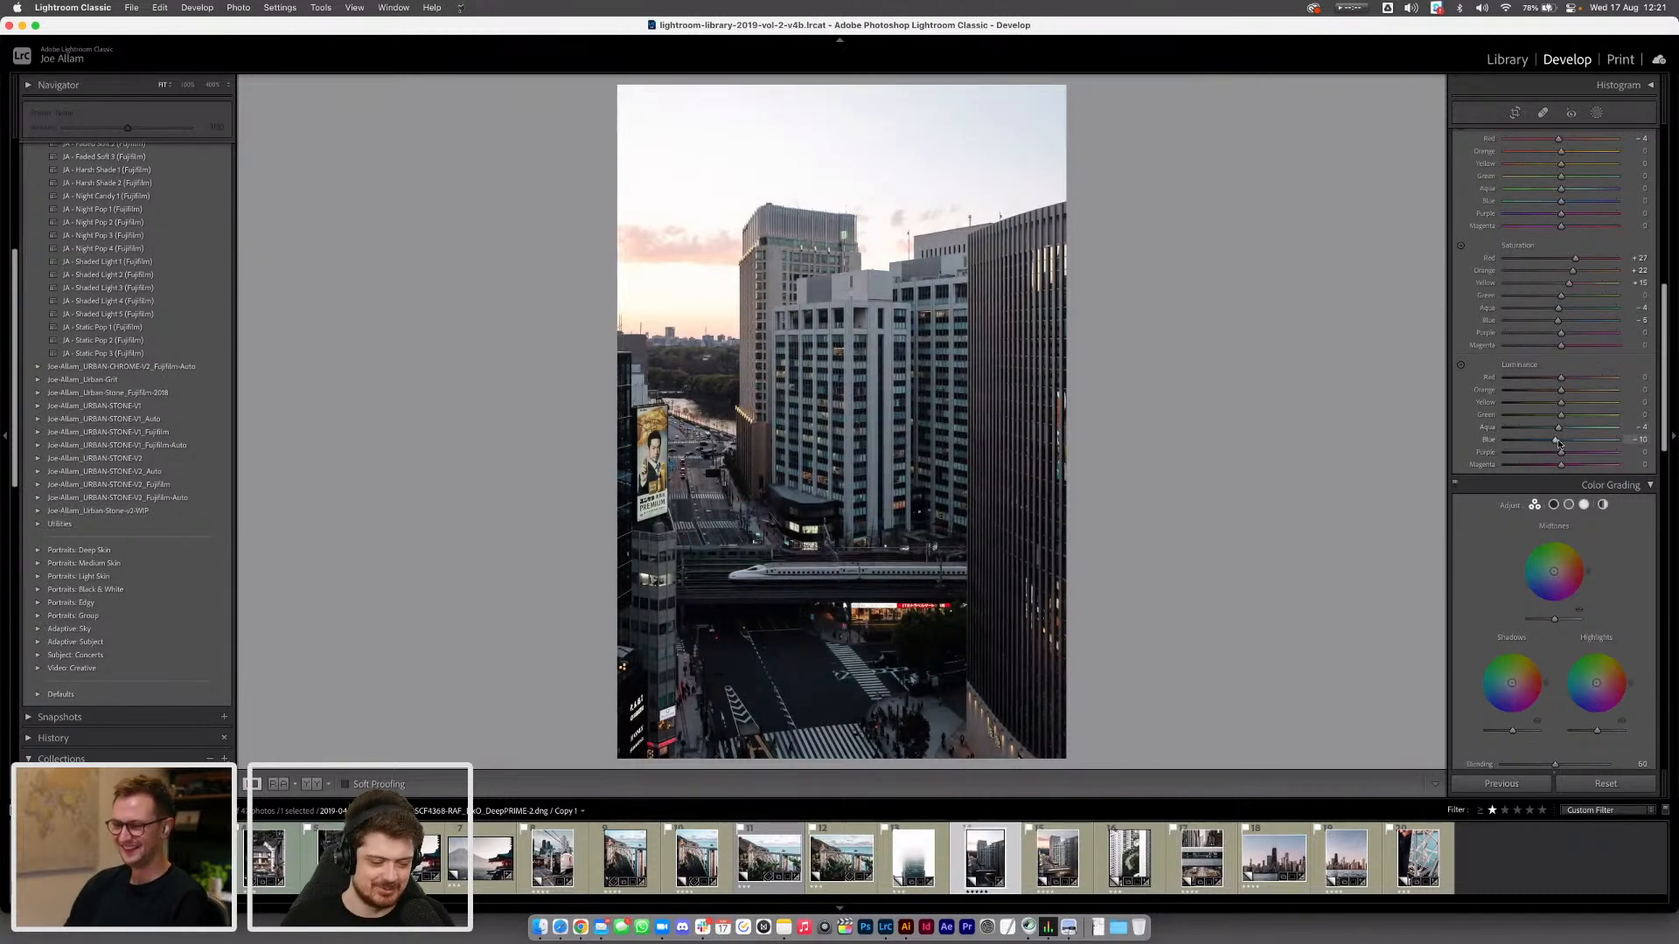
left_click_drag(1557, 441, 1571, 443)
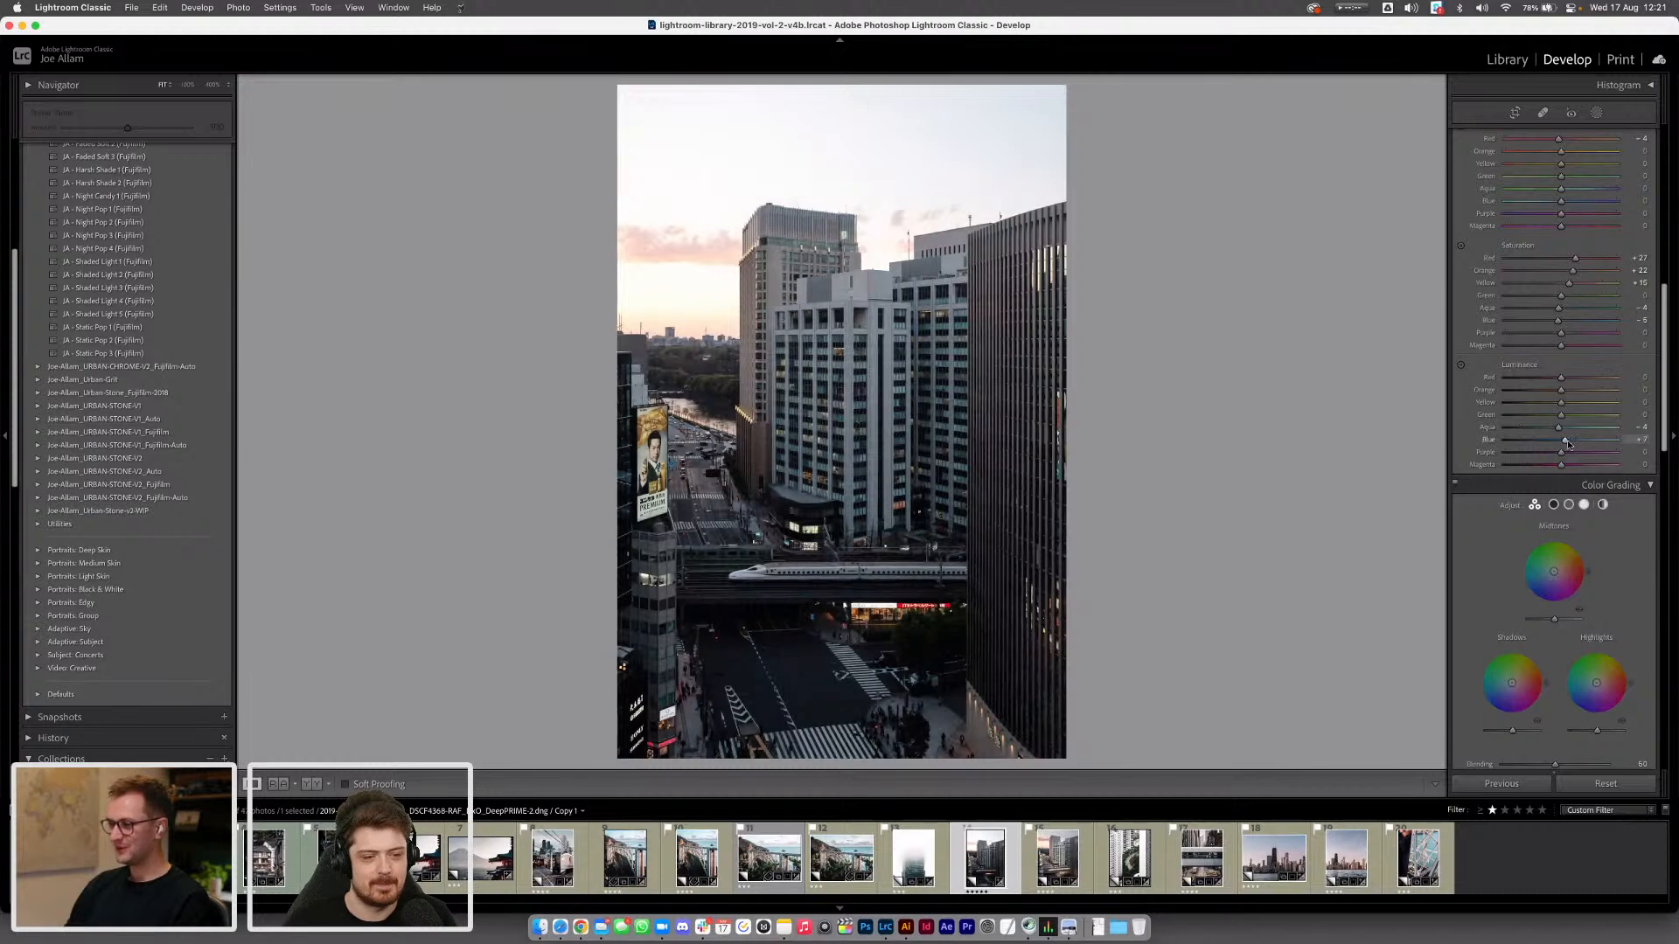
Add a tall radial gradient mask over the central building, train and crossing, with its feather at 54
scroll(1471, 393, "up", 15)
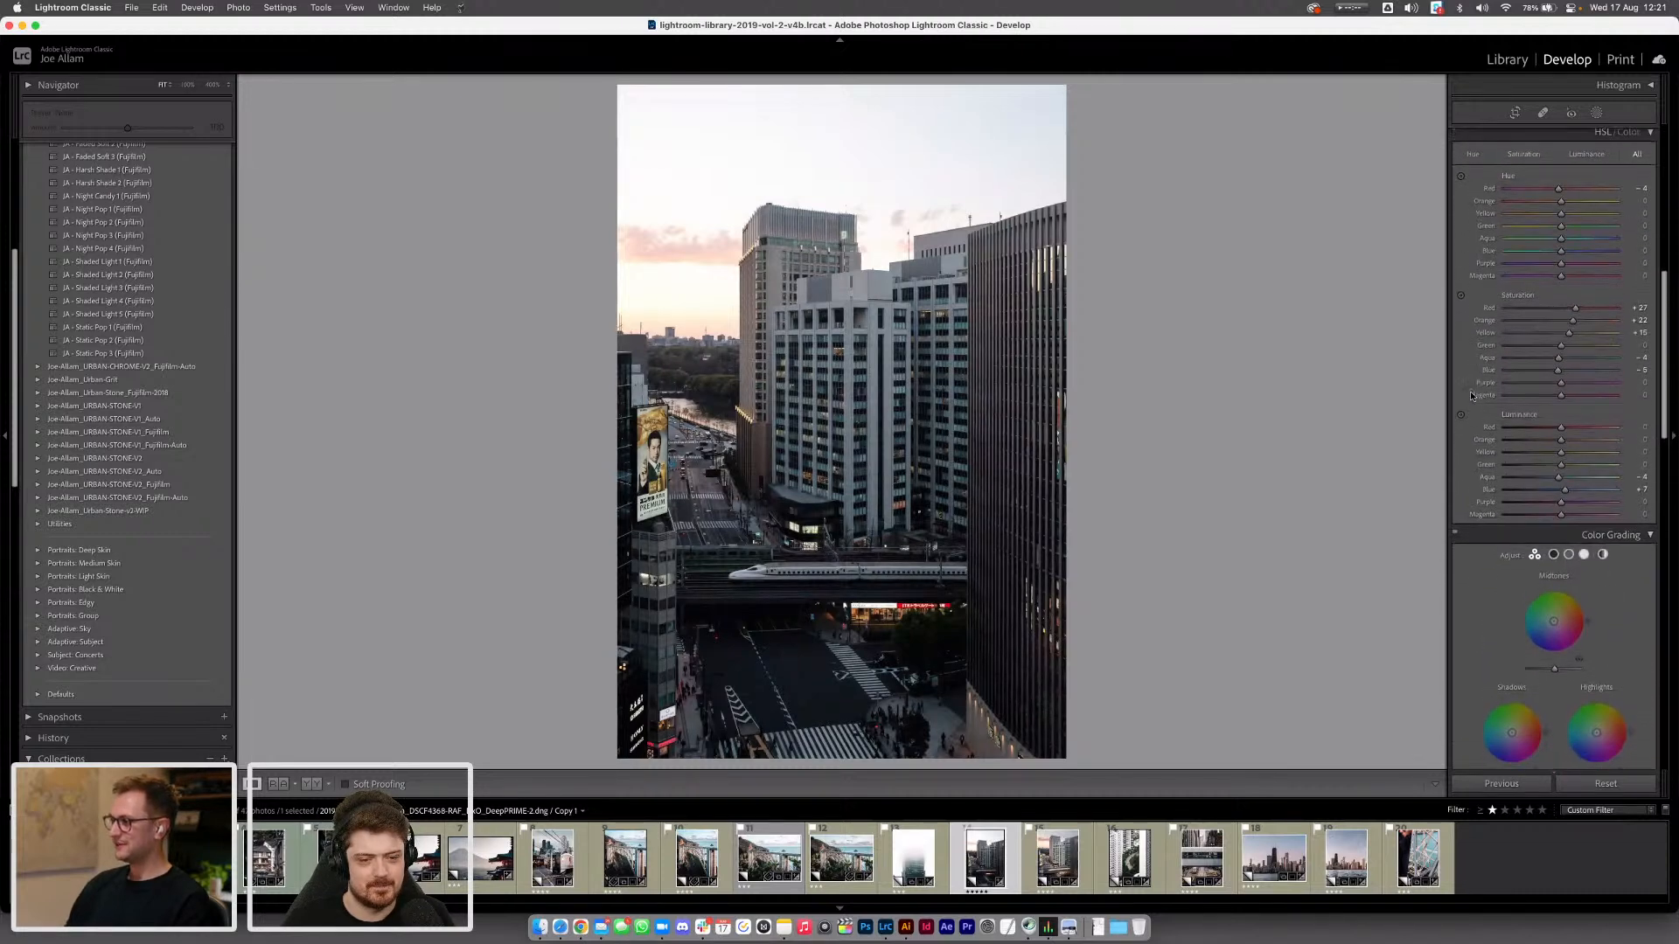
left_click(1597, 113)
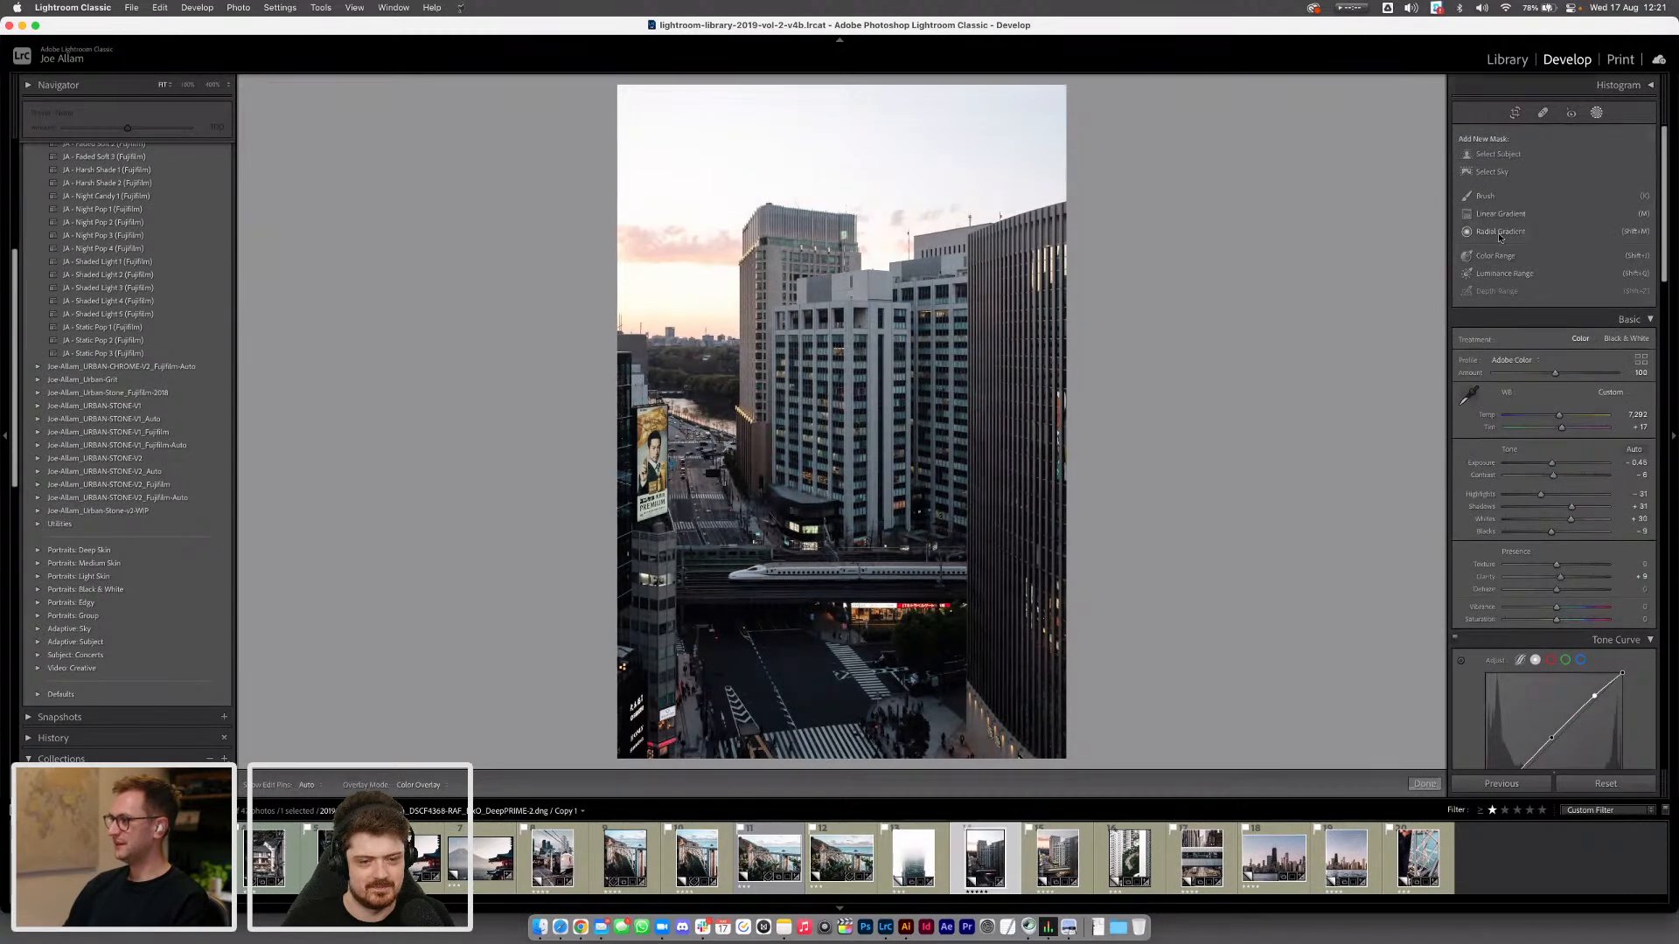
left_click(1501, 232)
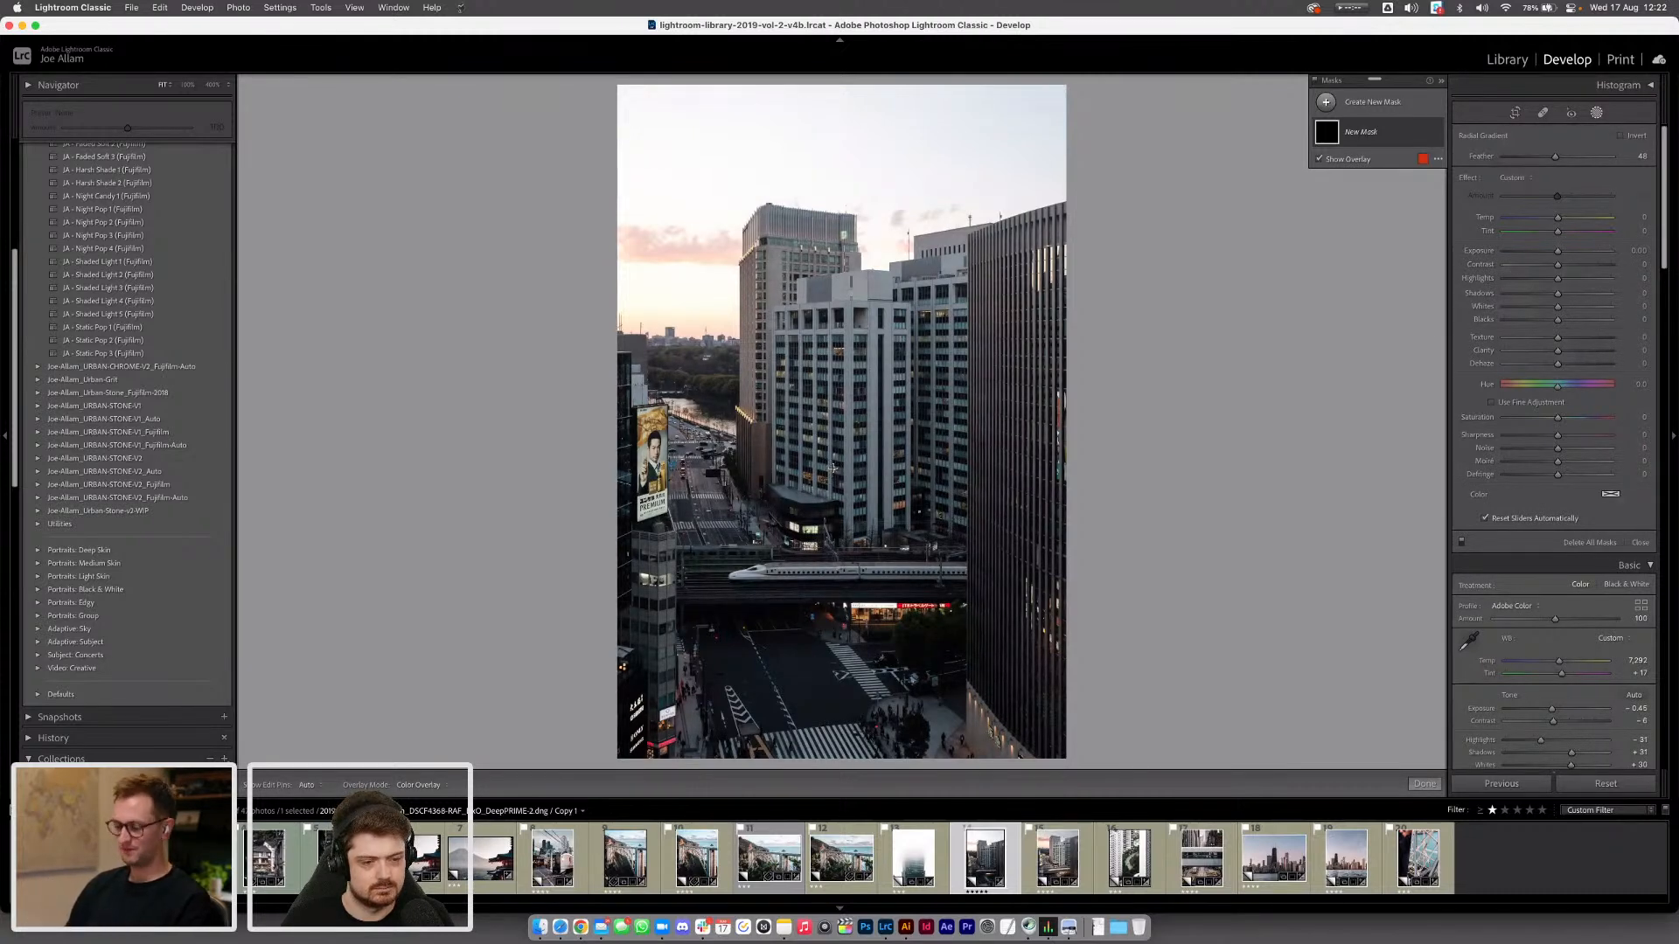
left_click_drag(815, 441, 968, 662)
left_click_drag(806, 447, 845, 535)
left_click_drag(998, 534, 983, 534)
left_click_drag(845, 534, 842, 543)
left_click_drag(841, 657, 840, 648)
left_click_drag(842, 543, 839, 546)
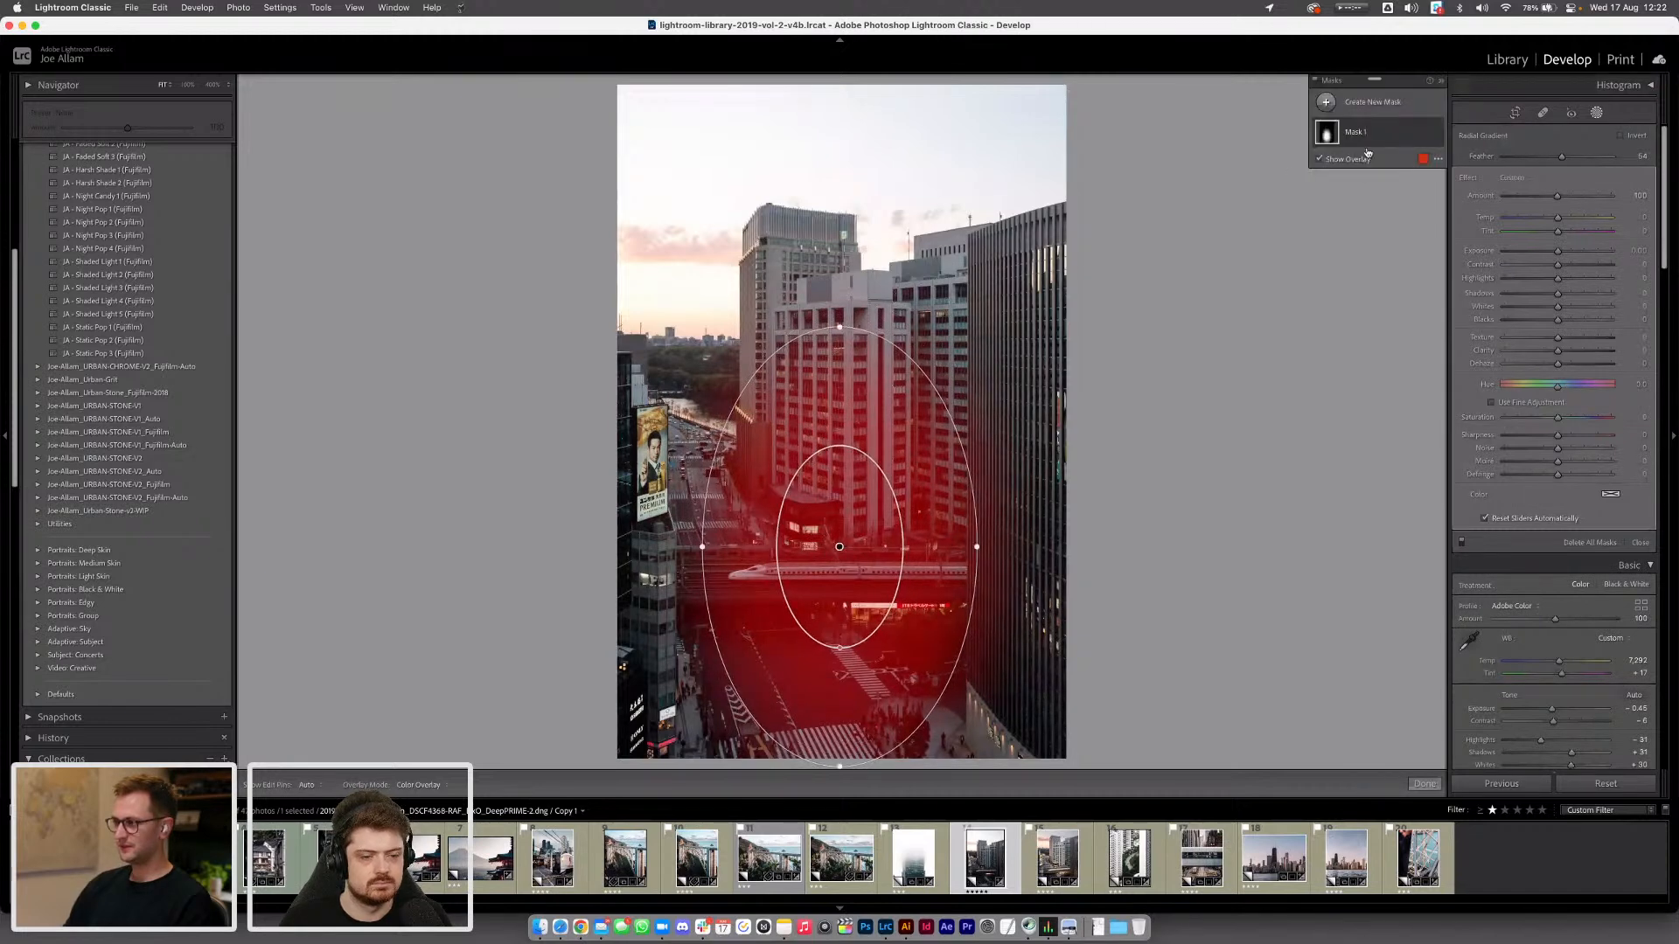
Rename the radial gradient mask as "Brighten Centre"
double_click(1356, 133)
type("Brighten Centr")
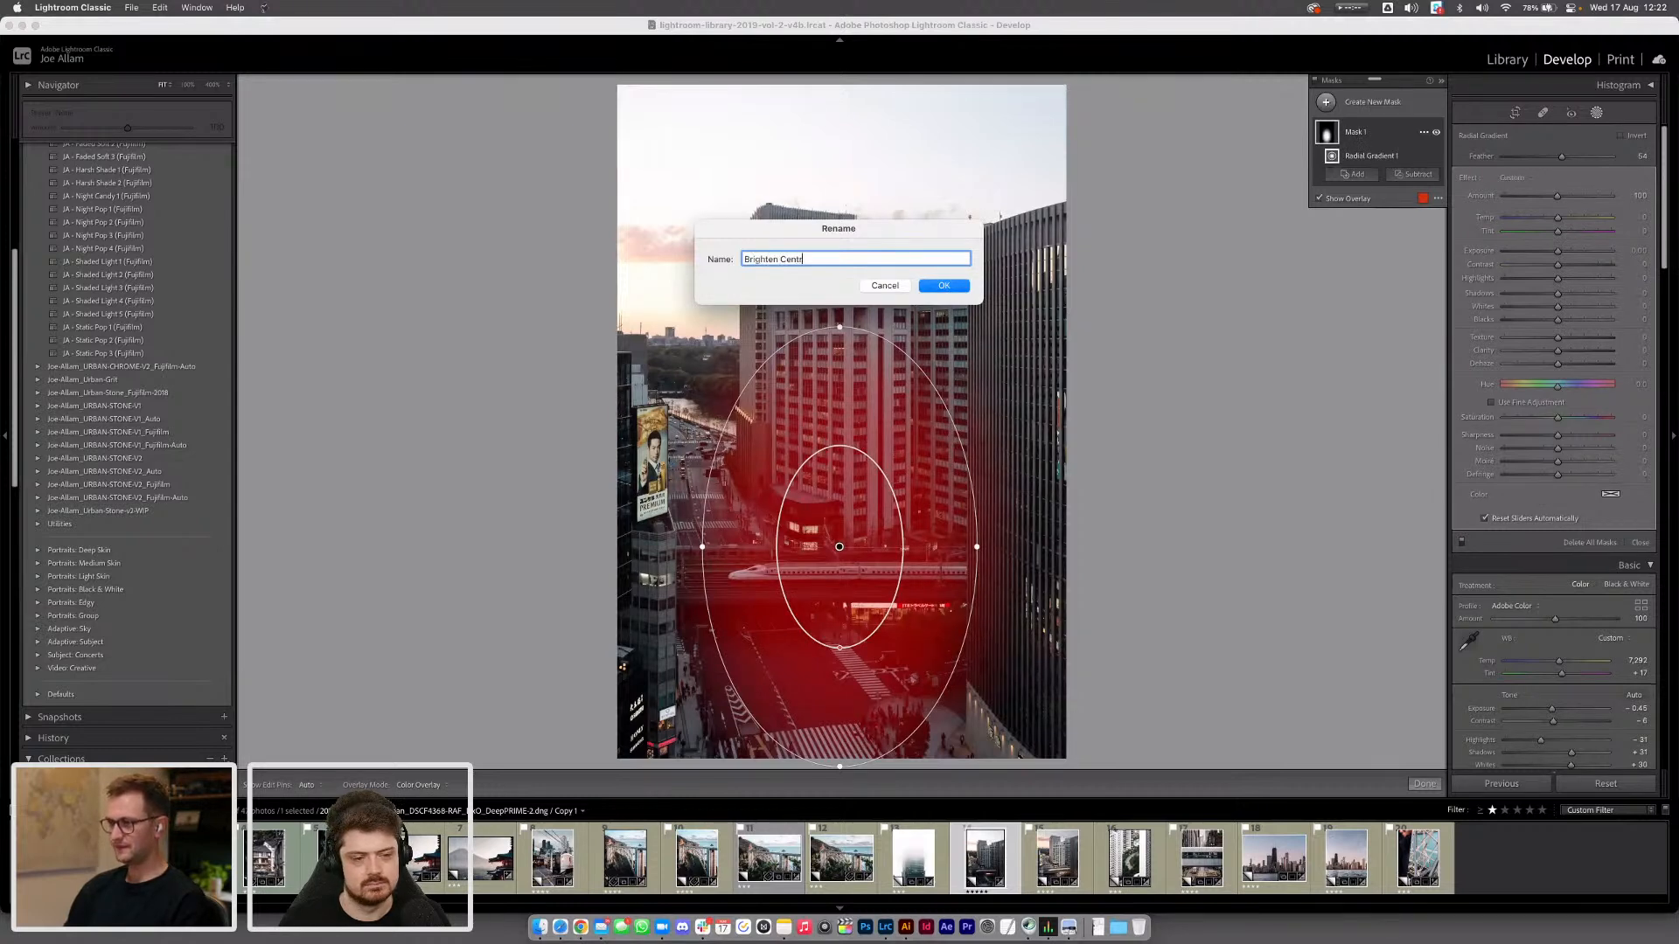
type("e")
key("Return")
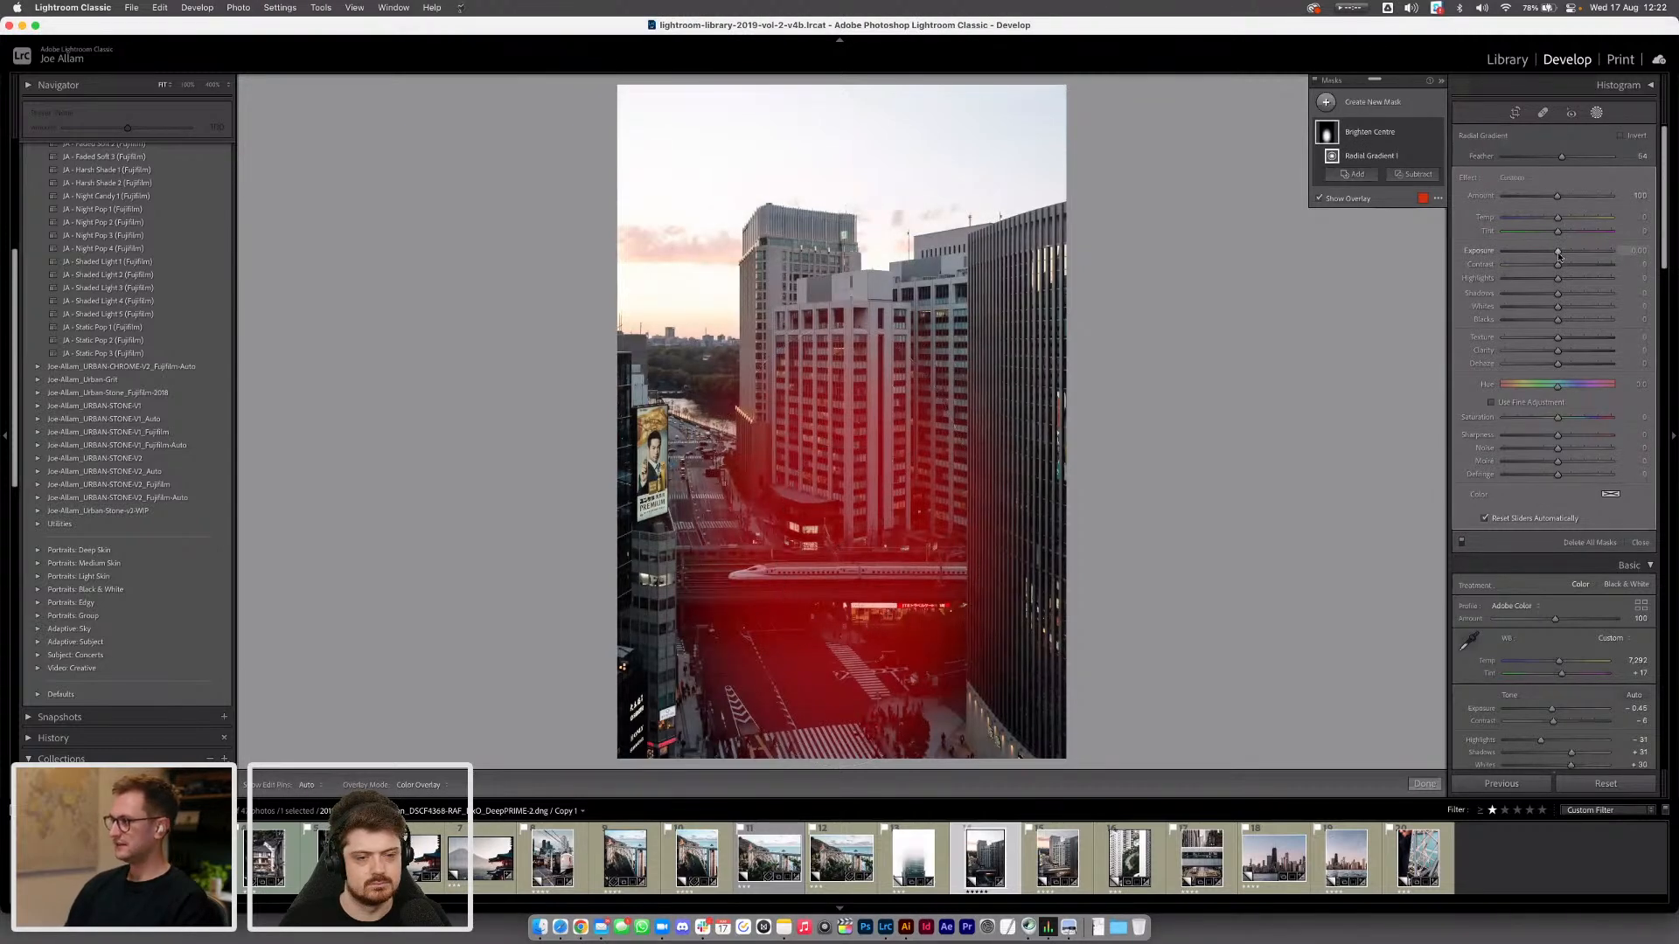
Hide the mask overlay, slightly raise the mask's Exposure, and make its ellipse taller and narrower with a feather of 40
key("o")
left_click_drag(1559, 254, 1564, 254)
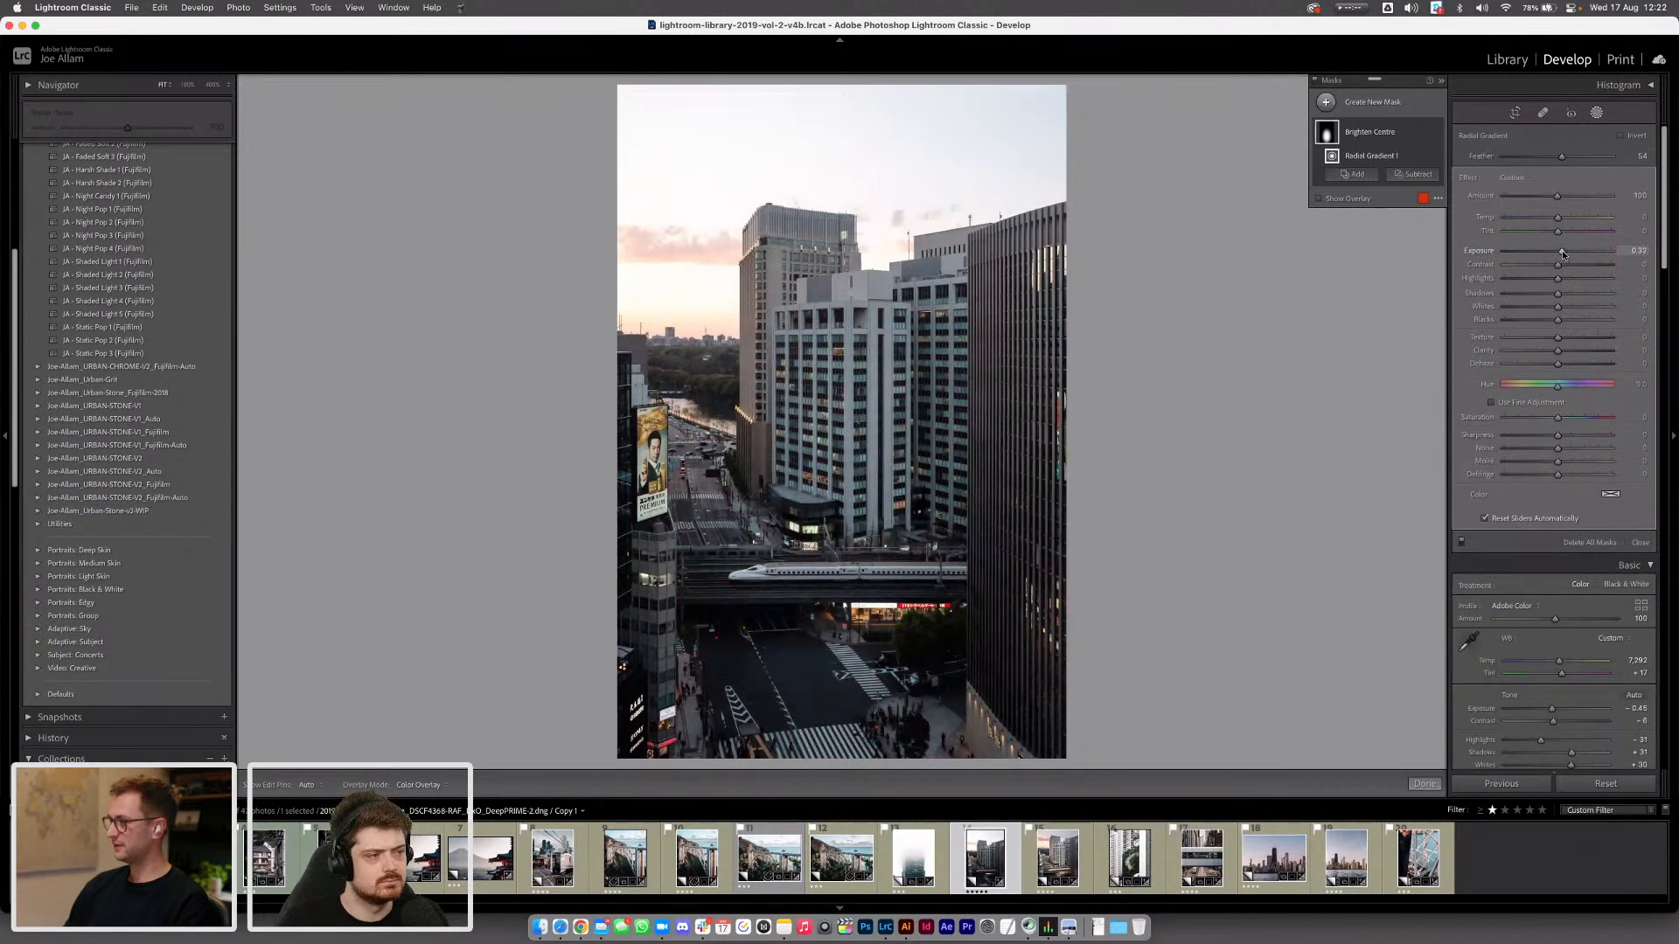
mouse_move(885, 392)
left_click_drag(842, 329, 840, 285)
left_click_drag(839, 670, 839, 704)
left_click_drag(976, 547, 964, 548)
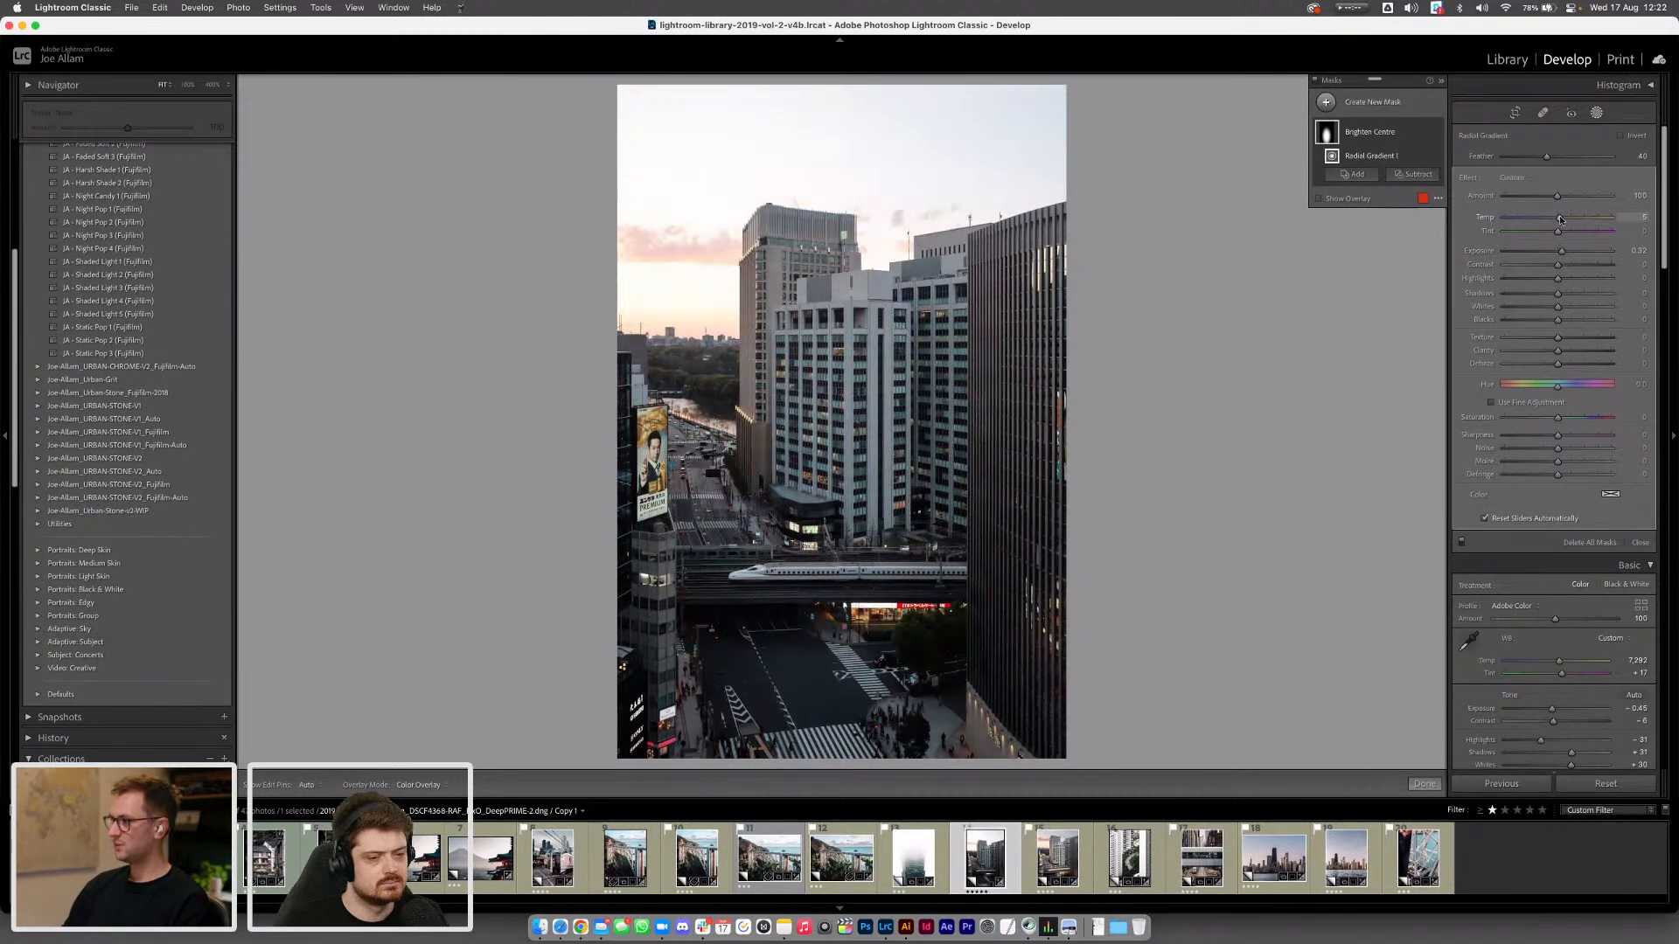
Set the mask's Temp and Highlights to 28, Exposure to 0.54, Contrast to 11, Shadows and Whites to 13, Blacks to −4, and slightly raise Clarity
left_click_drag(1564, 219, 1574, 215)
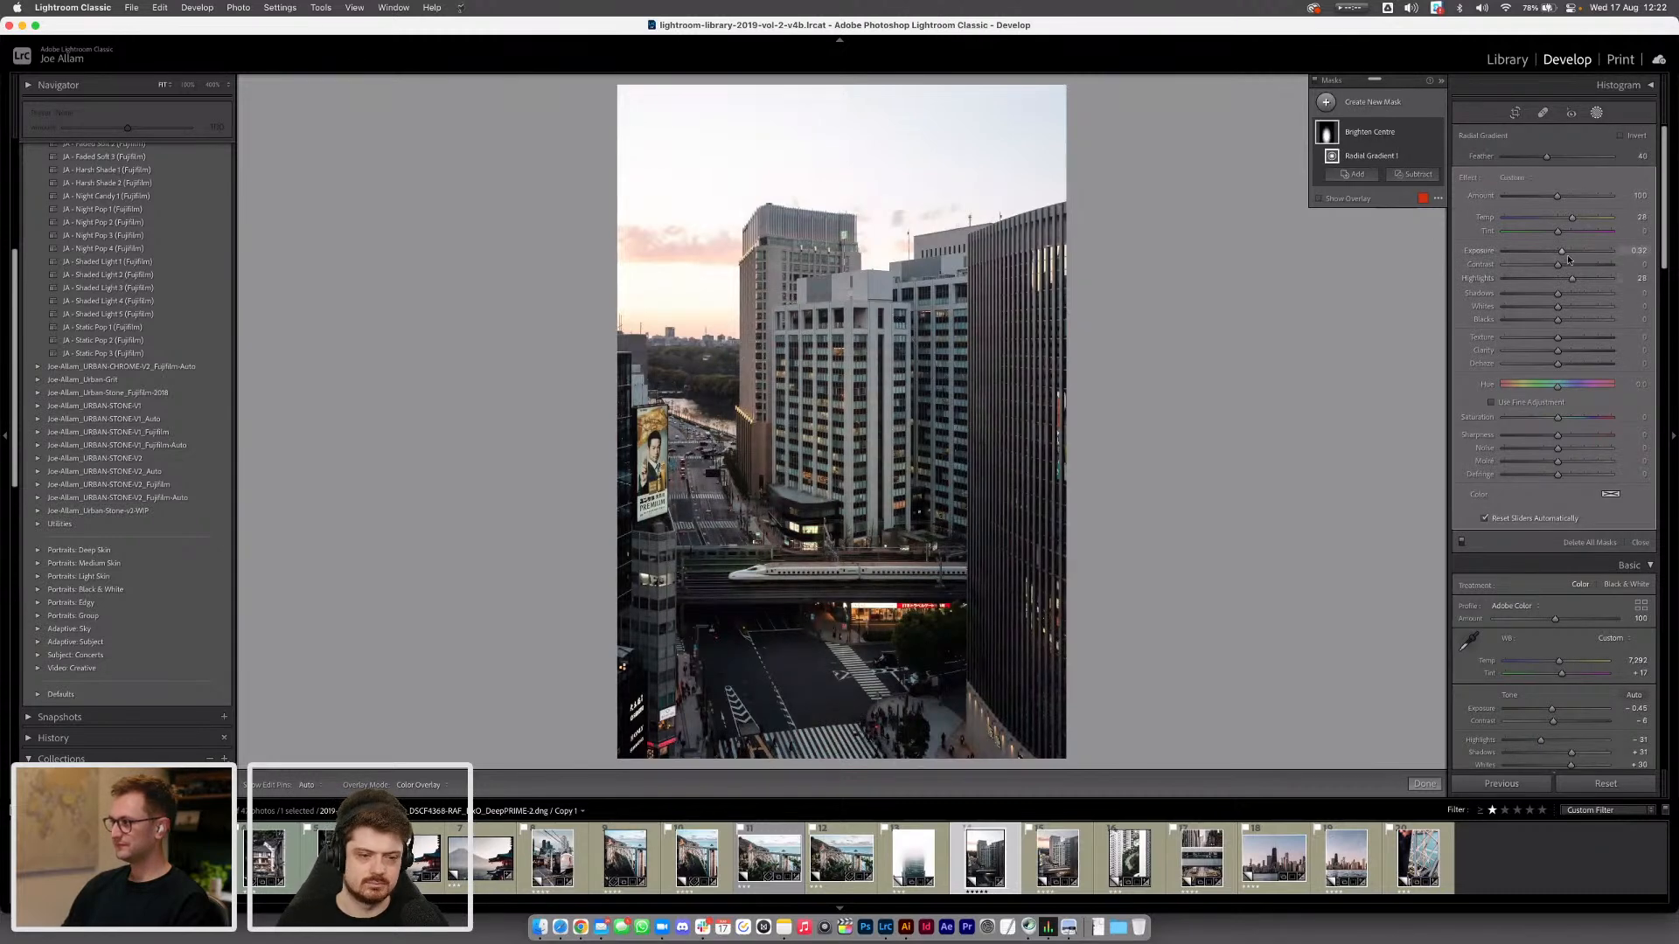
left_click_drag(1564, 266, 1564, 252)
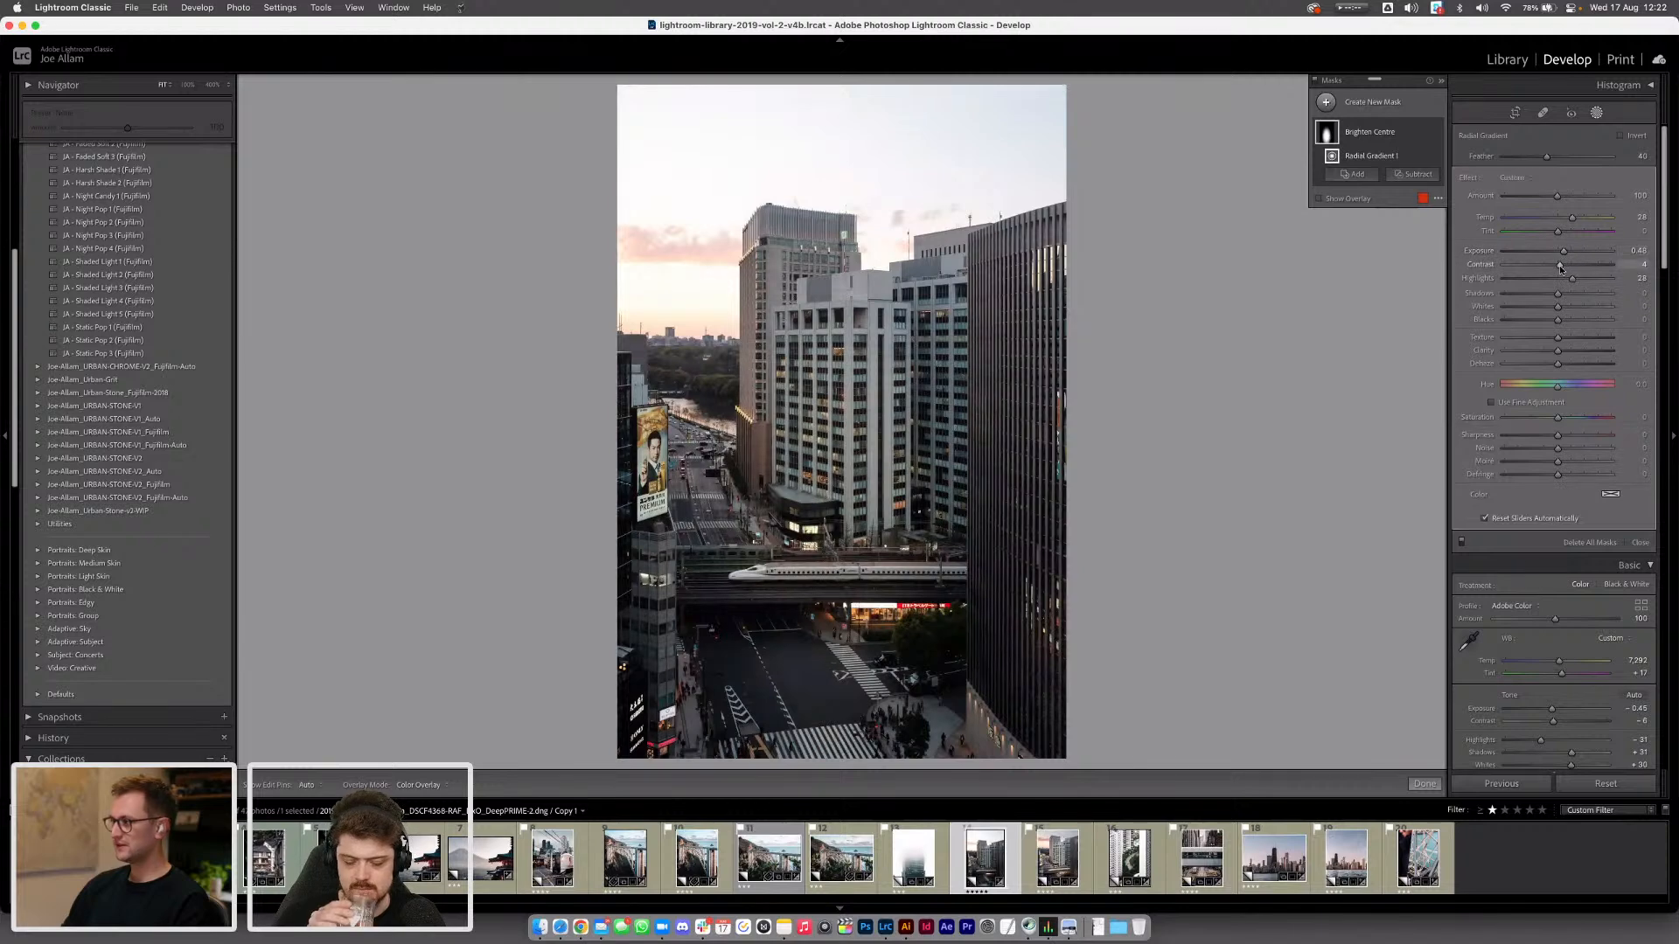
left_click_drag(1557, 294, 1566, 297)
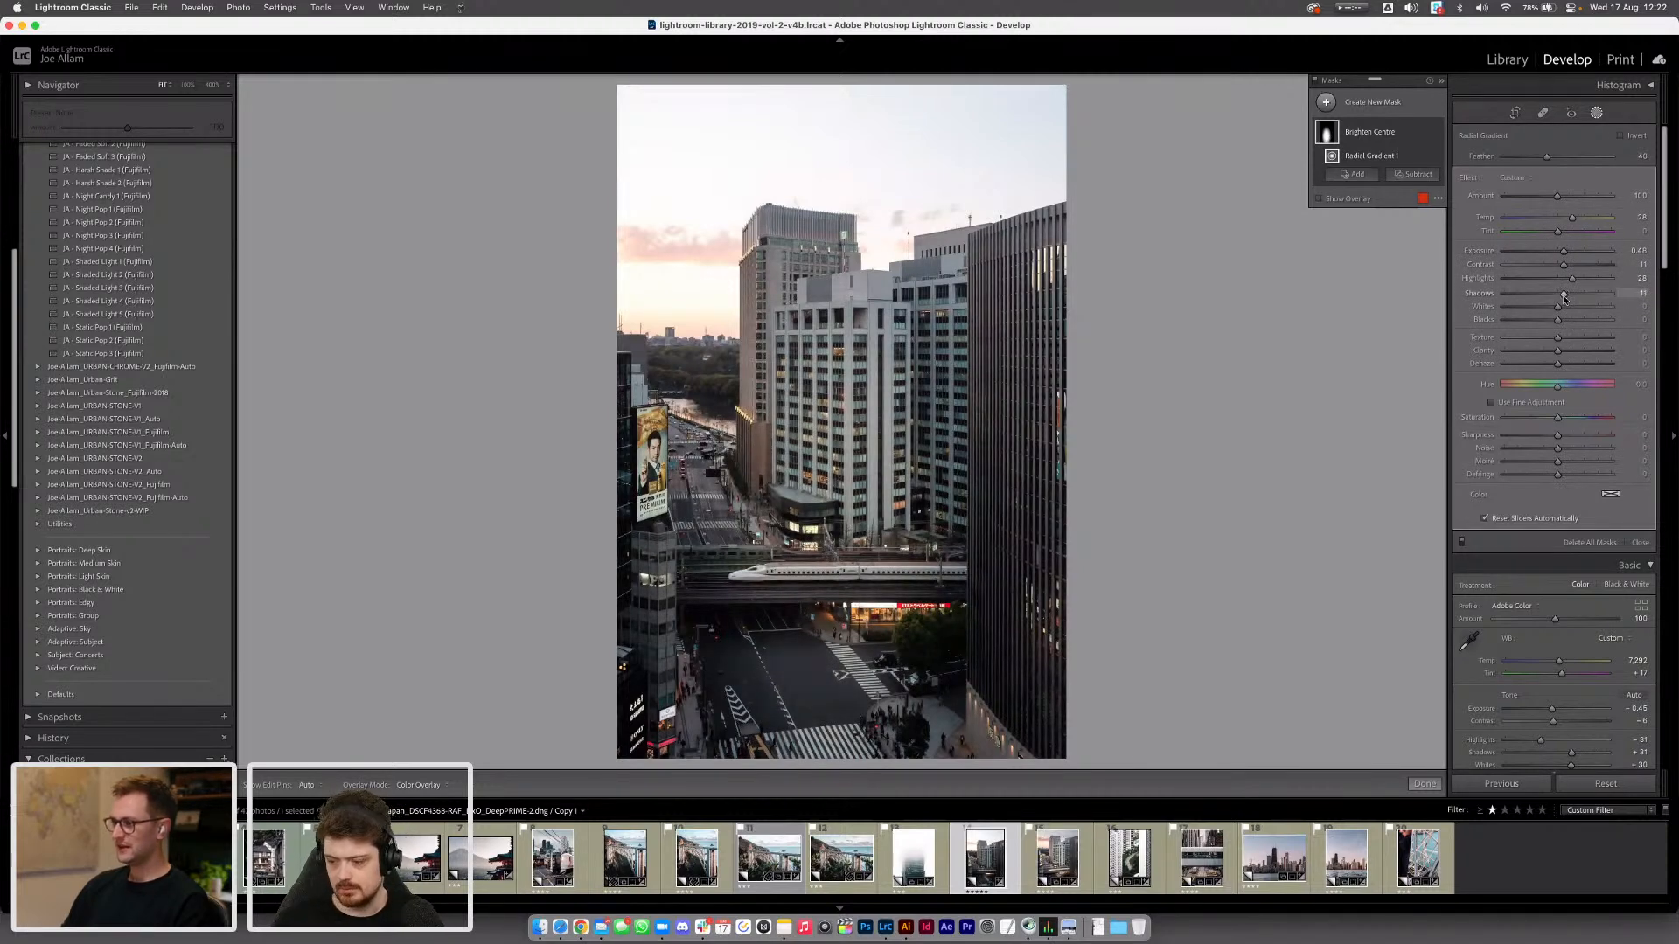
left_click_drag(1564, 298, 1565, 310)
left_click_drag(1557, 320, 1560, 355)
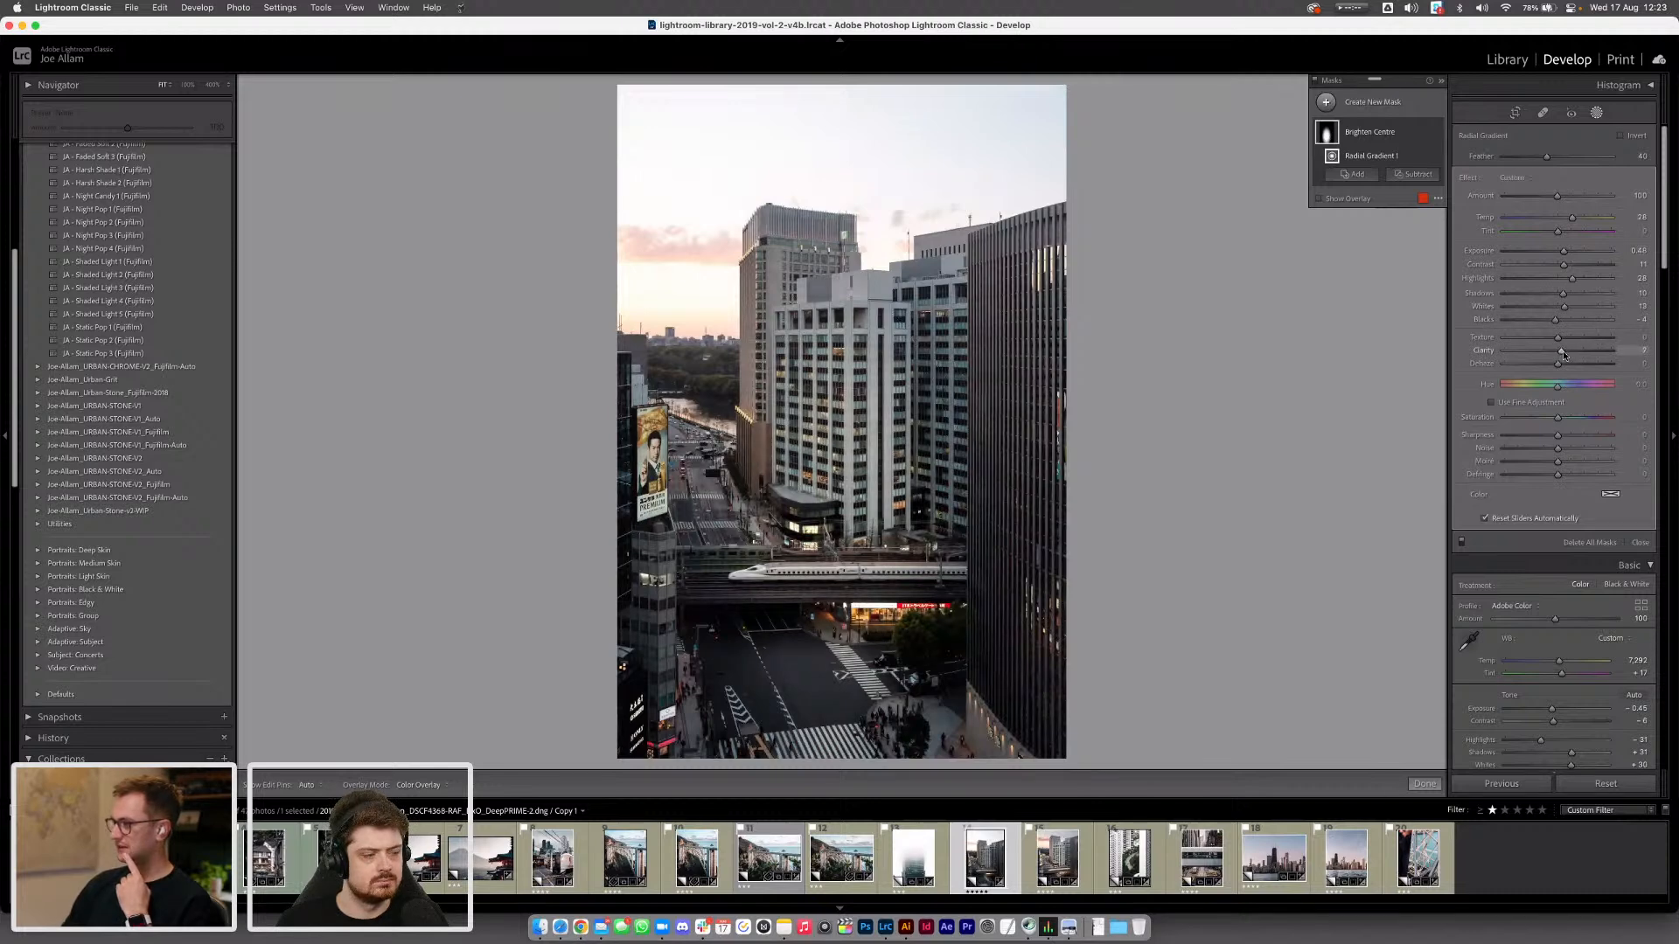
left_click_drag(1563, 294, 1566, 254)
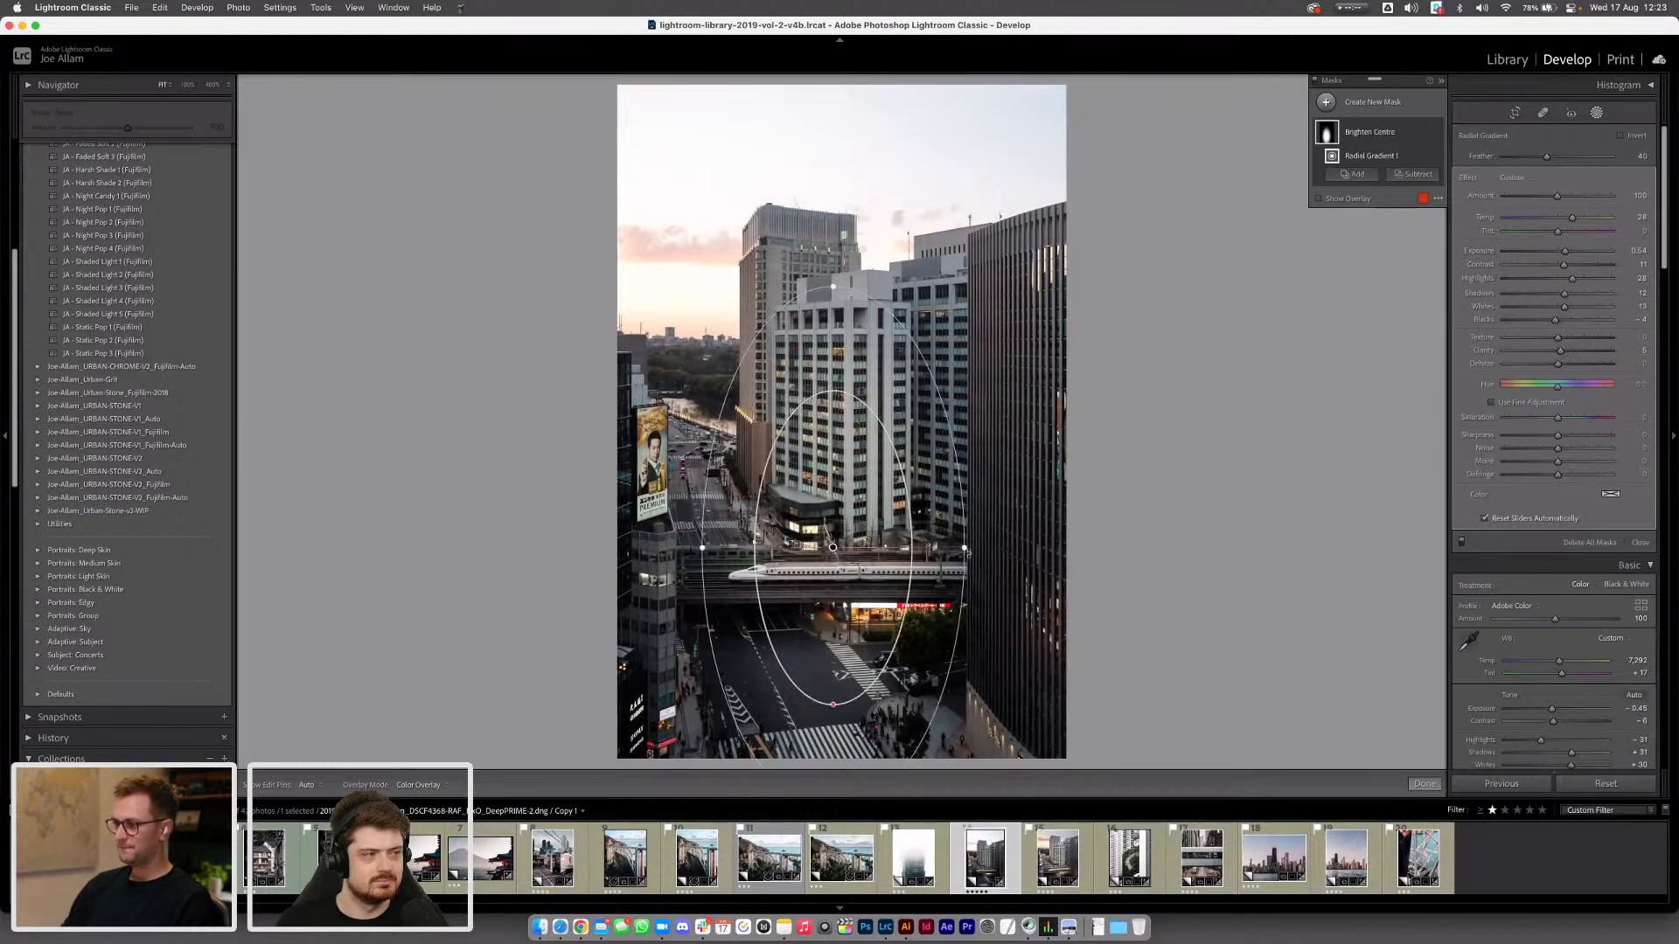
Widen the radial gradient to overlap the dark towers on both sides and centre it at the building's base, just above the white train
left_click_drag(966, 548, 985, 549)
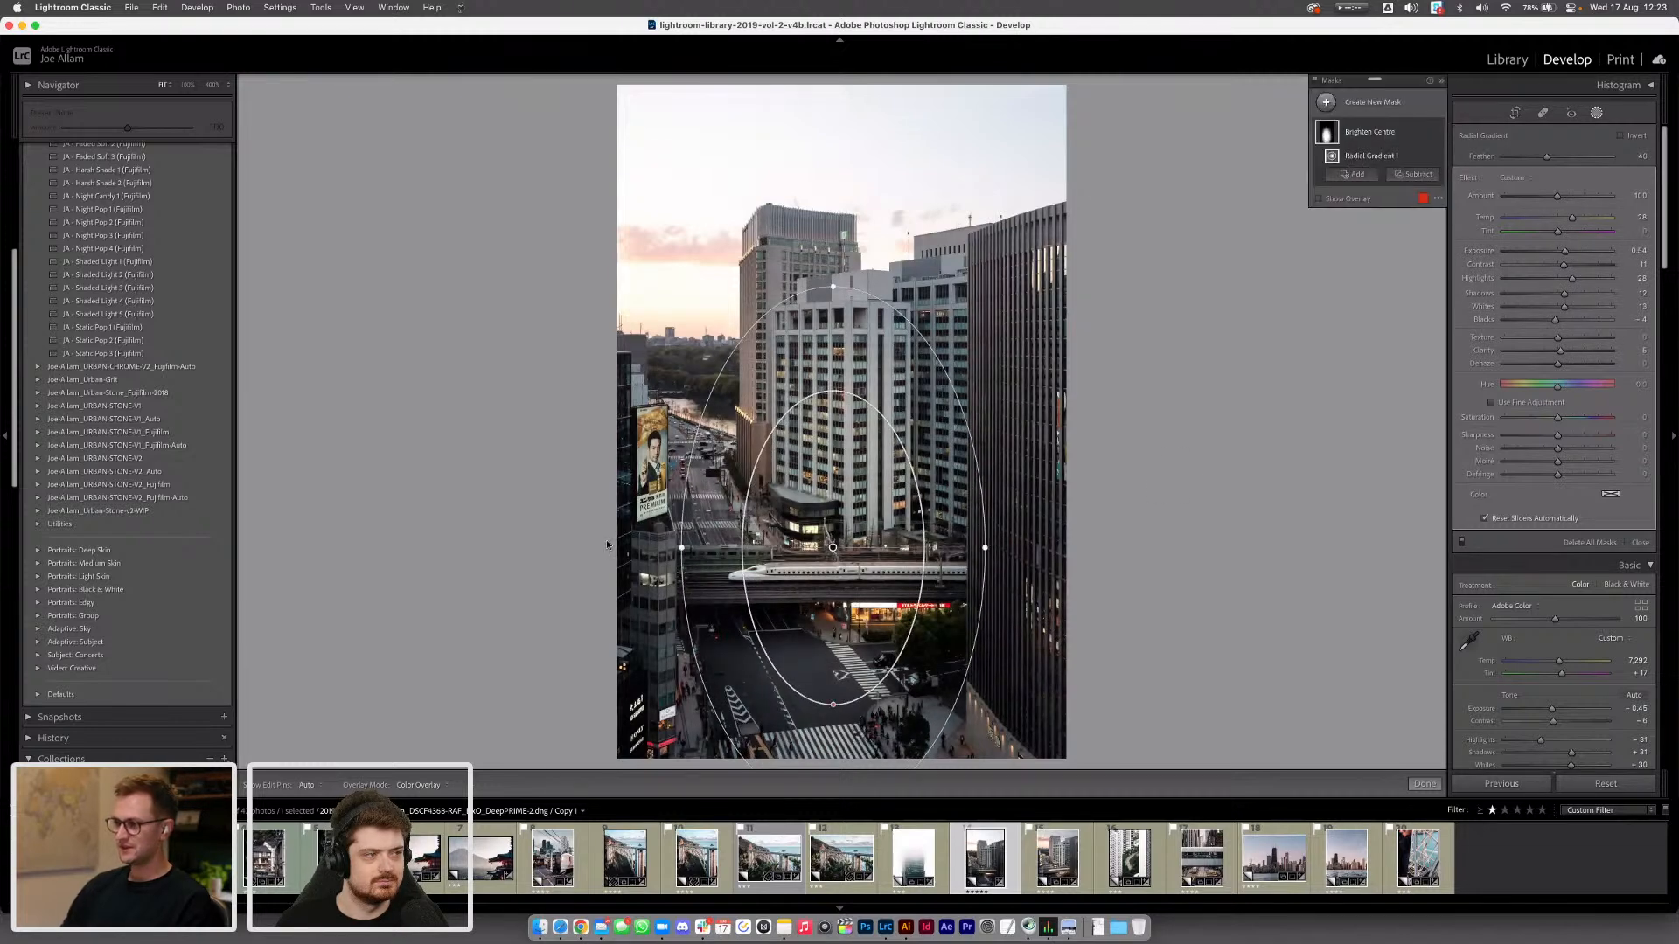
left_click_drag(680, 545, 685, 545)
left_click_drag(837, 549, 825, 552)
left_click_drag(971, 552, 1004, 552)
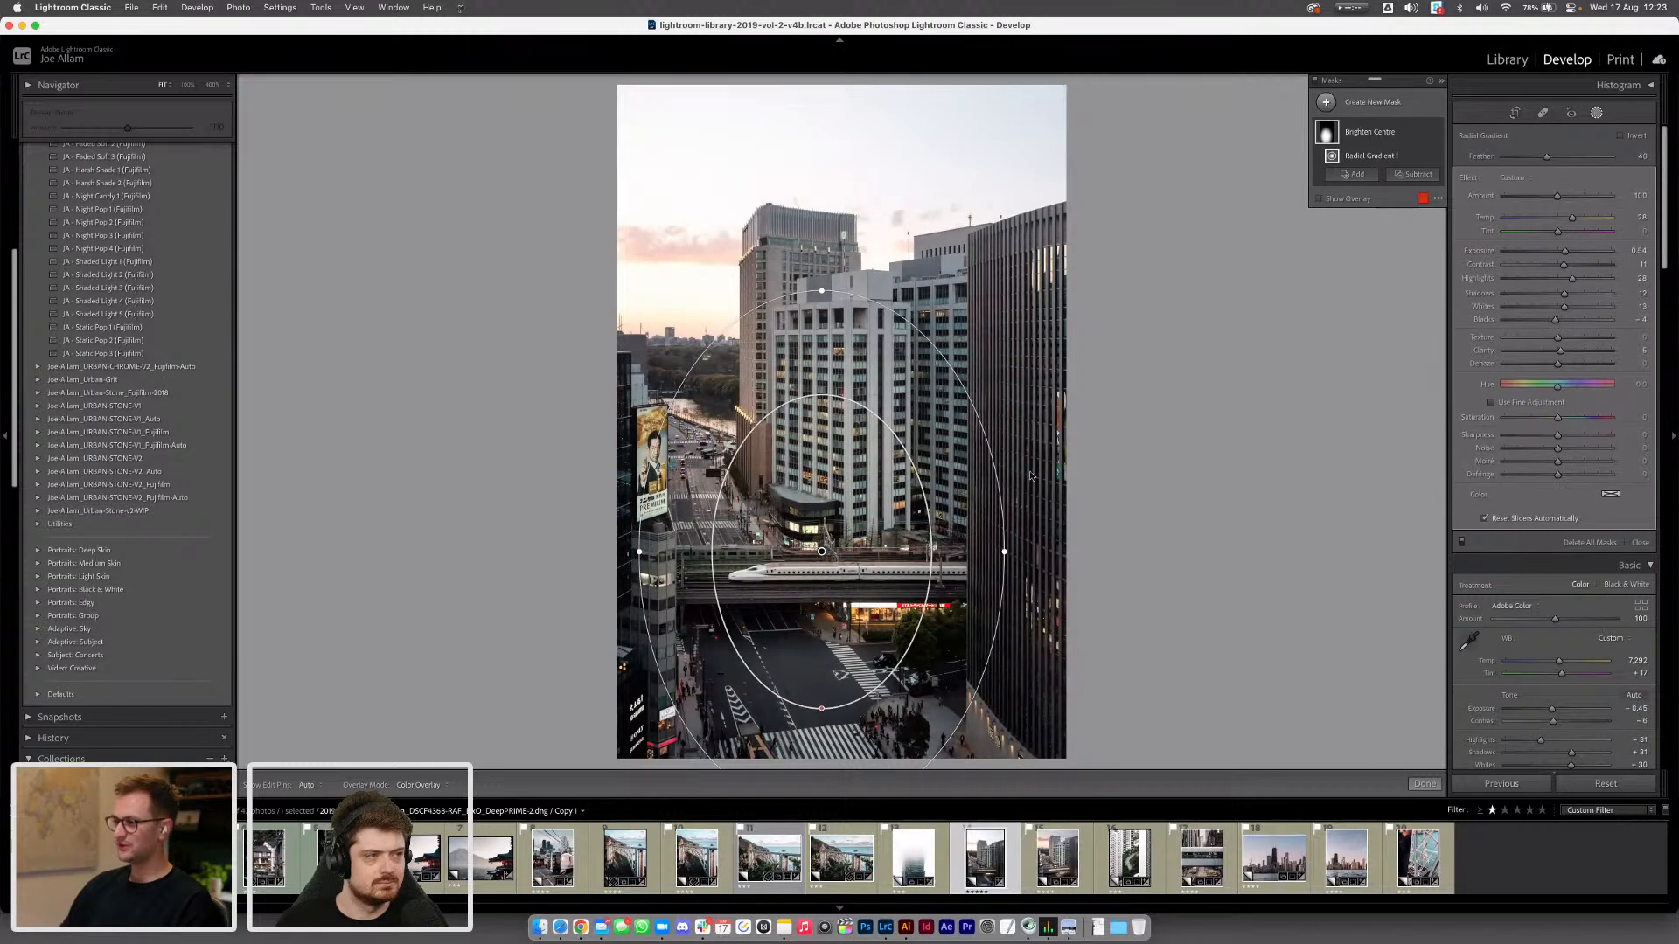
left_click_drag(822, 551, 845, 580)
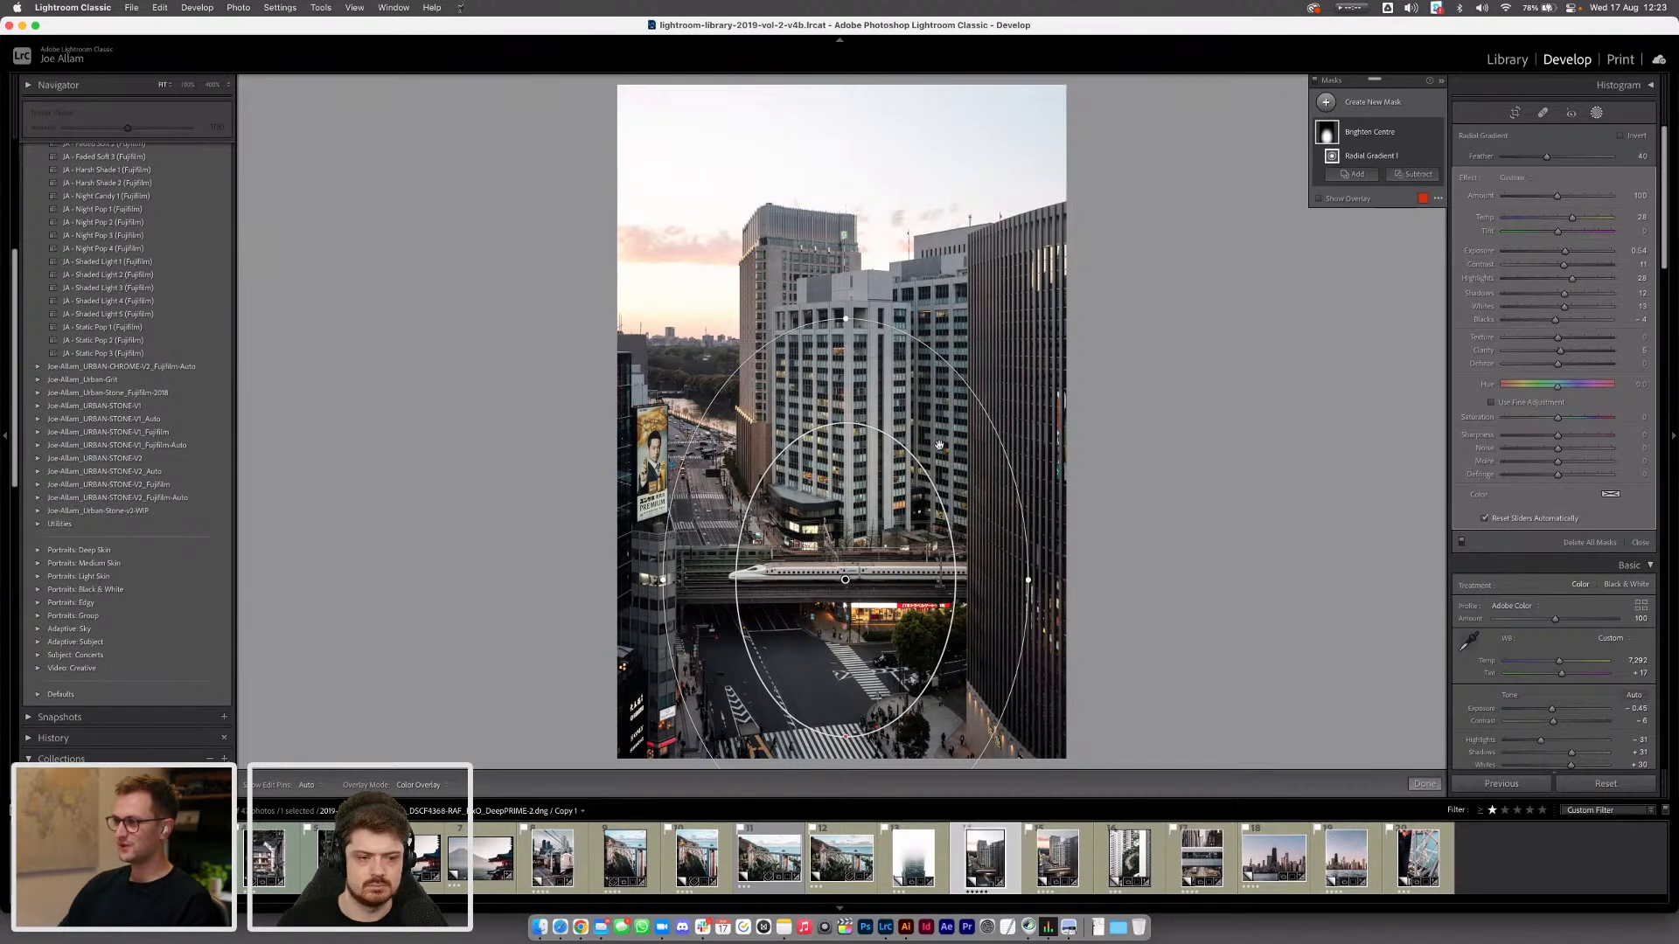
left_click_drag(841, 569, 826, 536)
mouse_move(1005, 536)
left_mouse_down()
mouse_move(1063, 530)
mouse_move(1003, 534)
left_mouse_up()
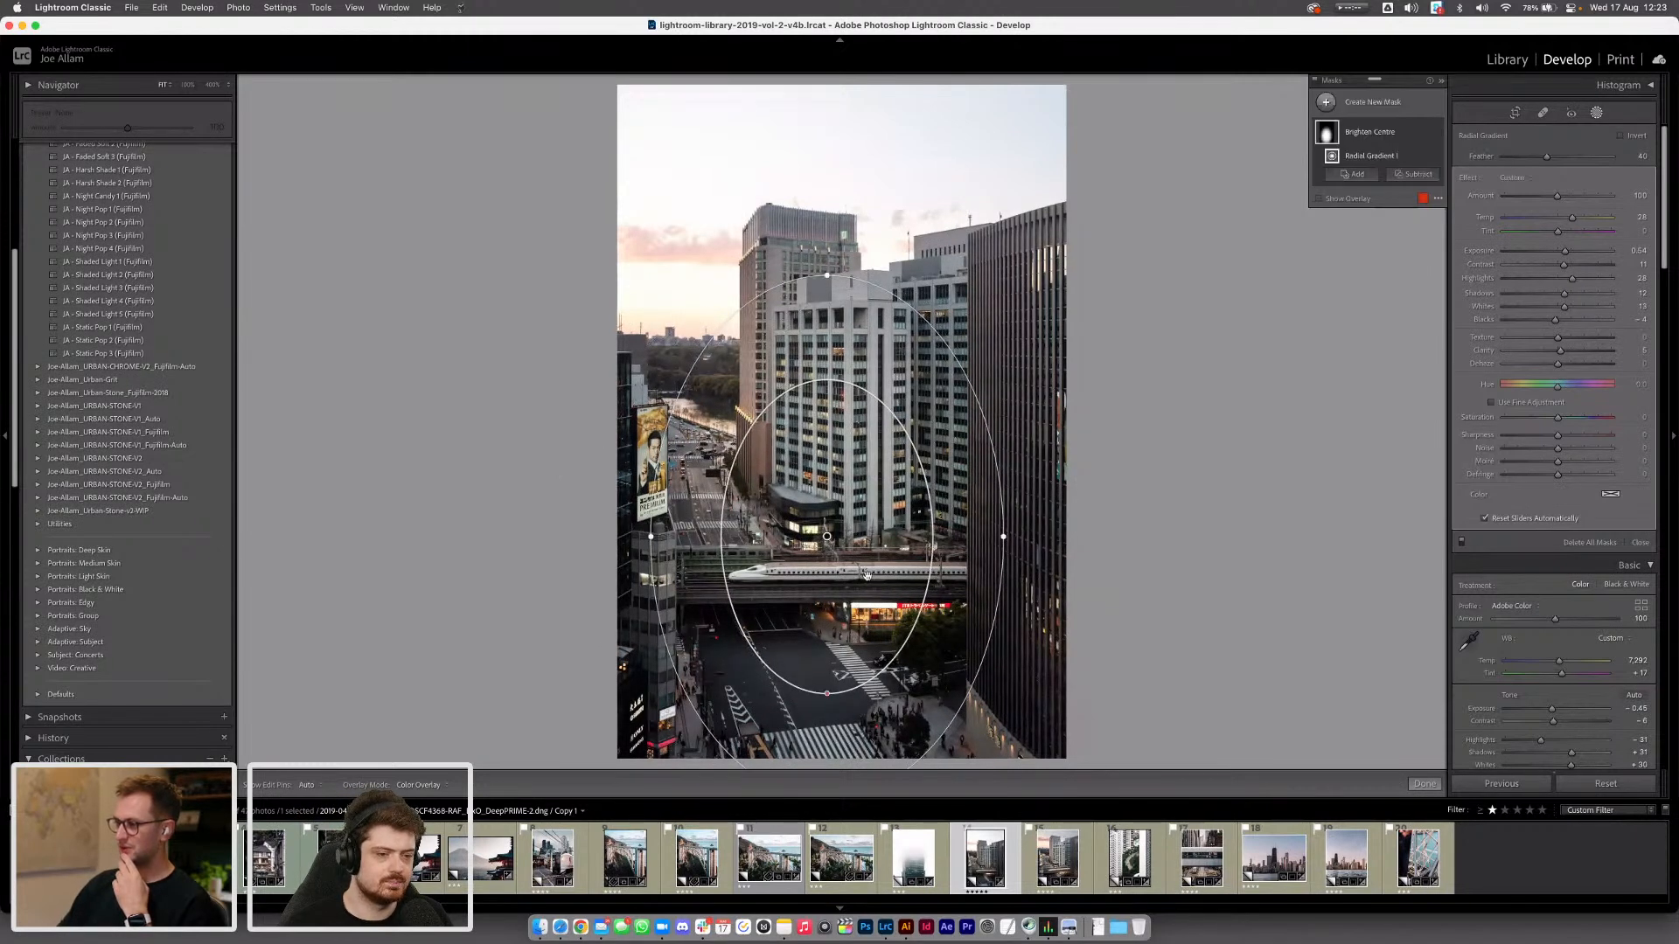
left_click_drag(827, 536, 835, 536)
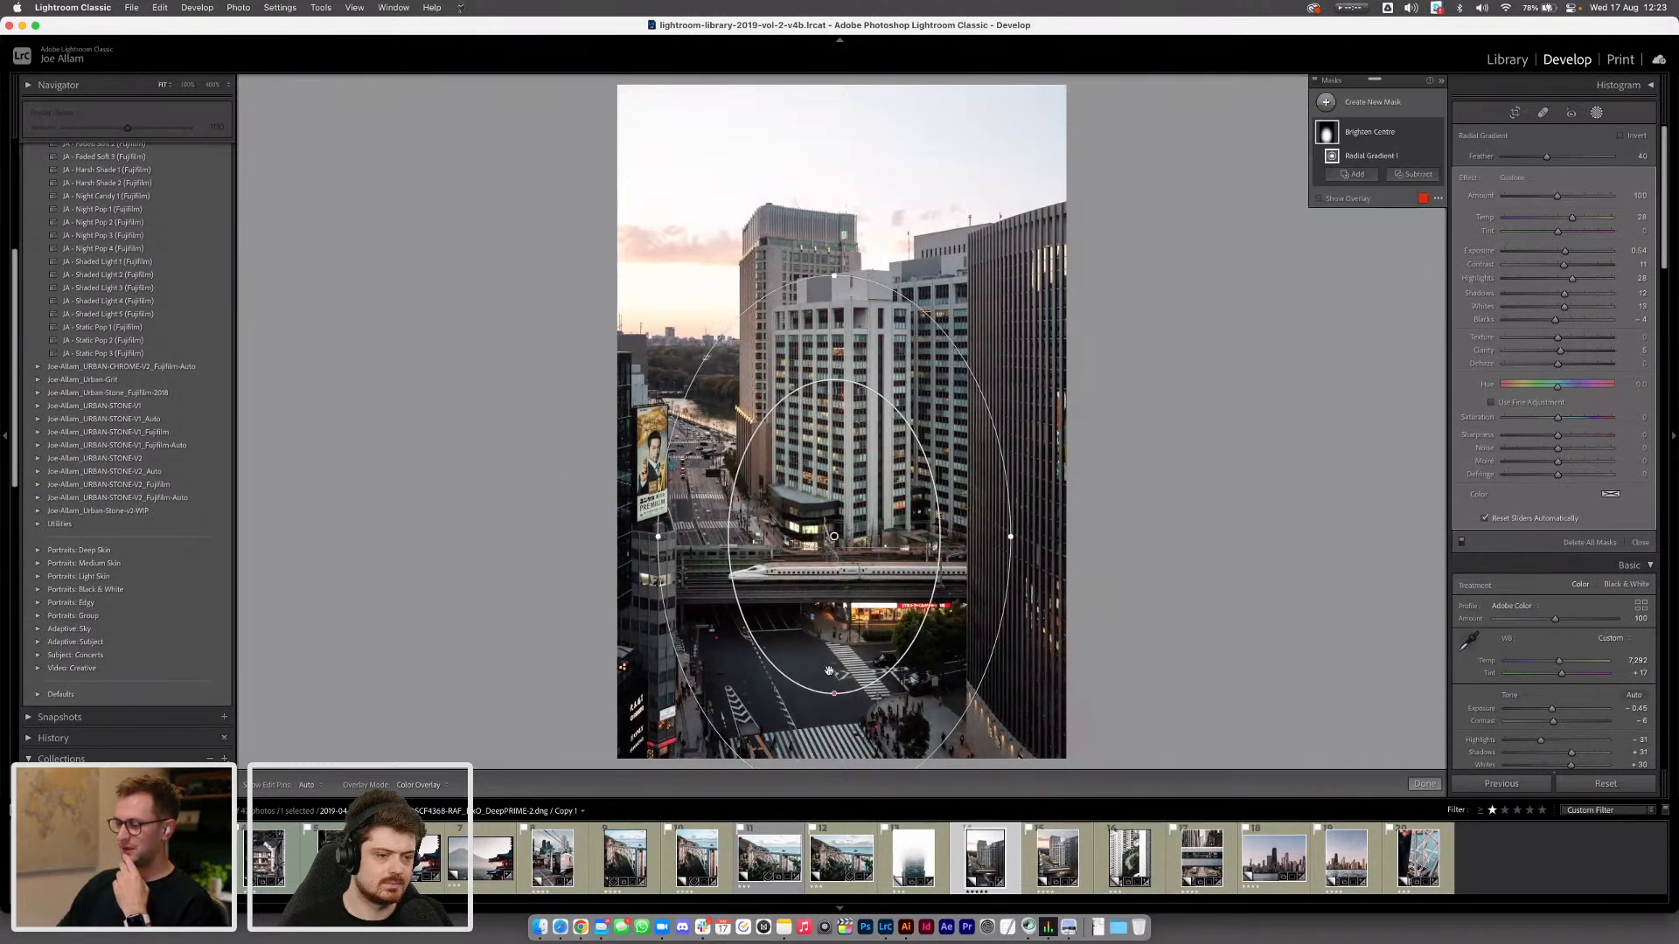
Fine-tune the radial gradient to a slightly narrower ellipse with a feather of 42, centred between the building's base and the train
left_click_drag(836, 690, 832, 682)
left_click_drag(834, 535, 827, 542)
left_click_drag(651, 543, 666, 543)
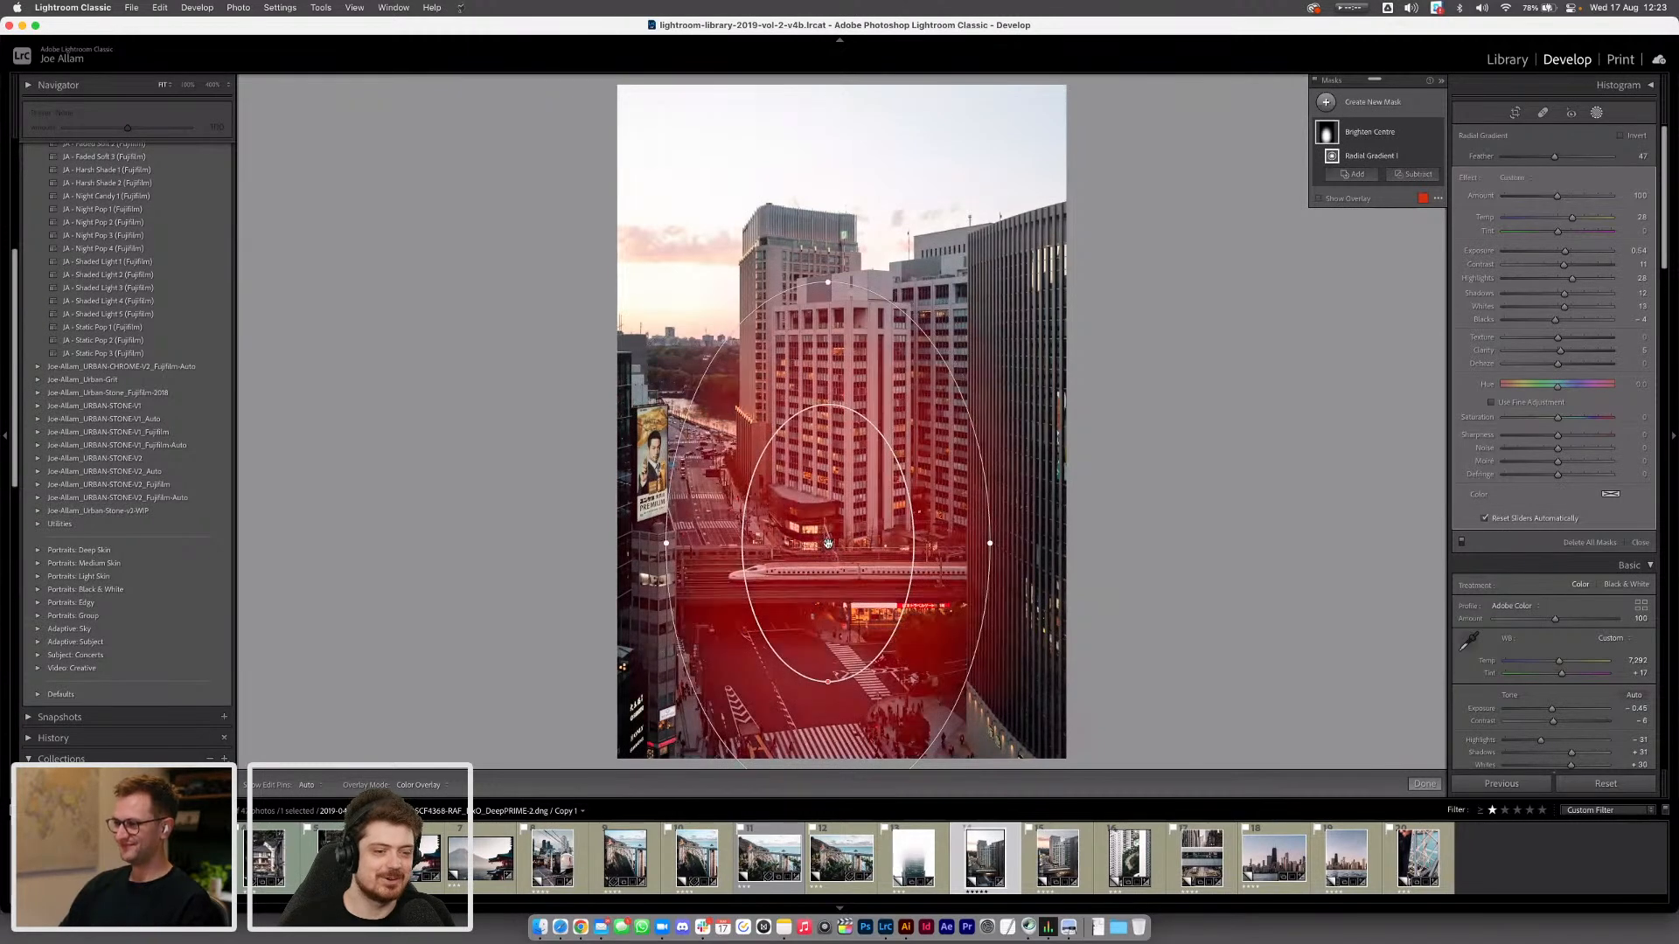
left_click_drag(989, 543, 996, 543)
left_click_drag(857, 659, 828, 701)
left_click_drag(828, 549, 823, 551)
mouse_move(816, 290)
left_mouse_down()
mouse_move(916, 332)
mouse_move(829, 310)
left_mouse_up()
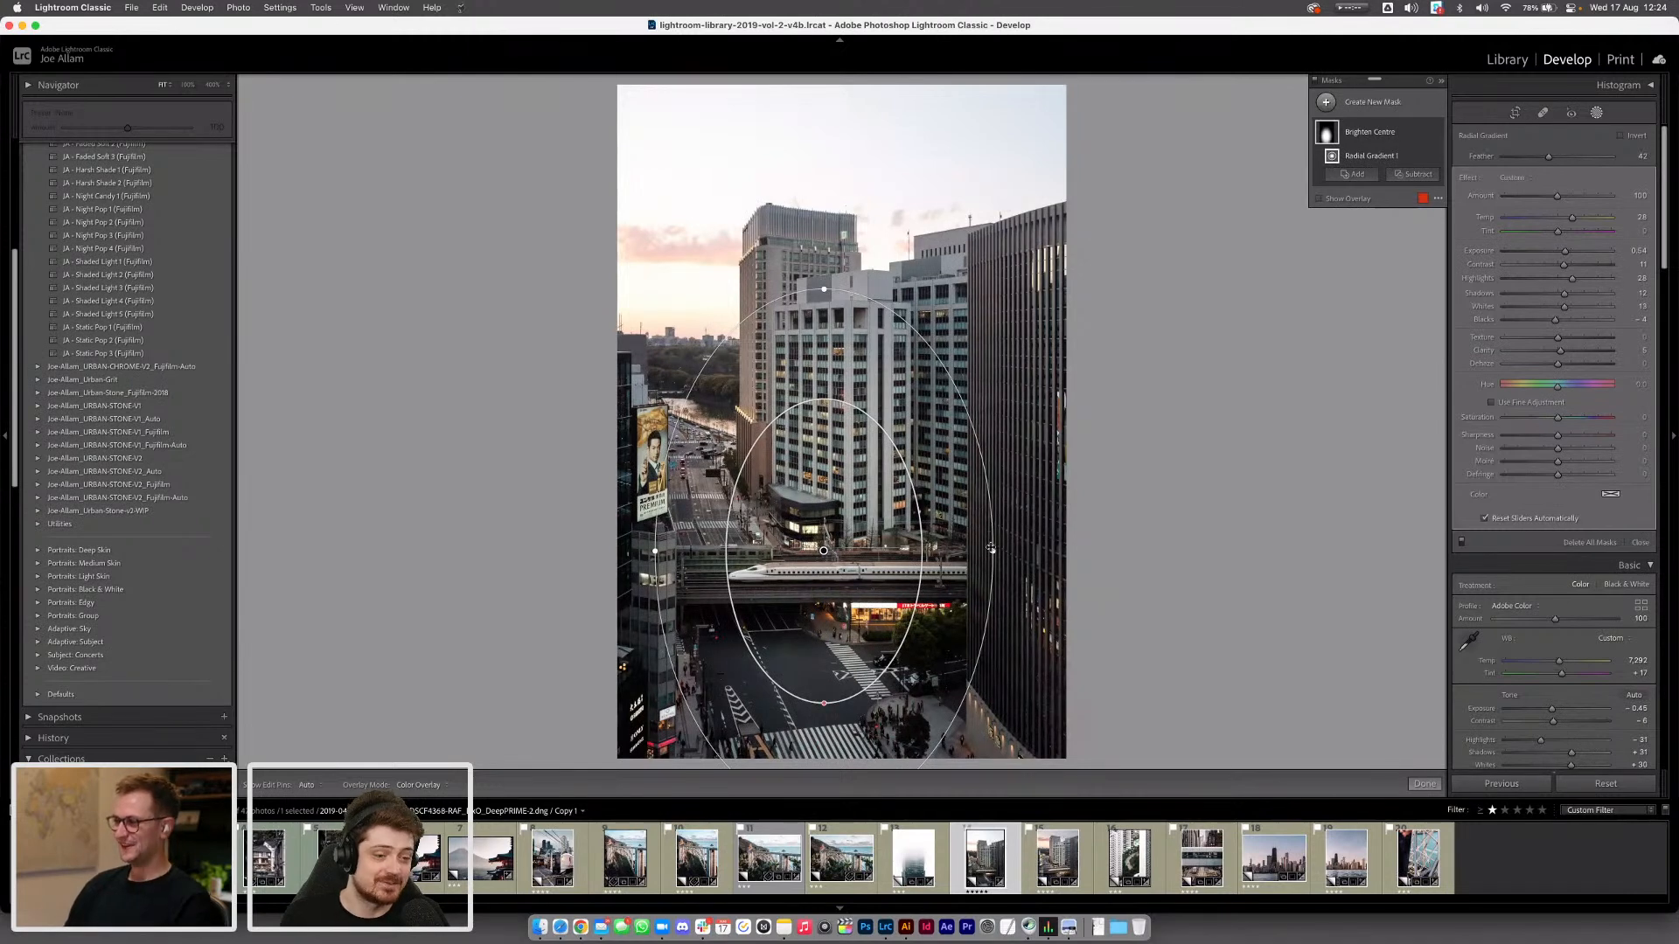
left_click_drag(824, 550, 827, 549)
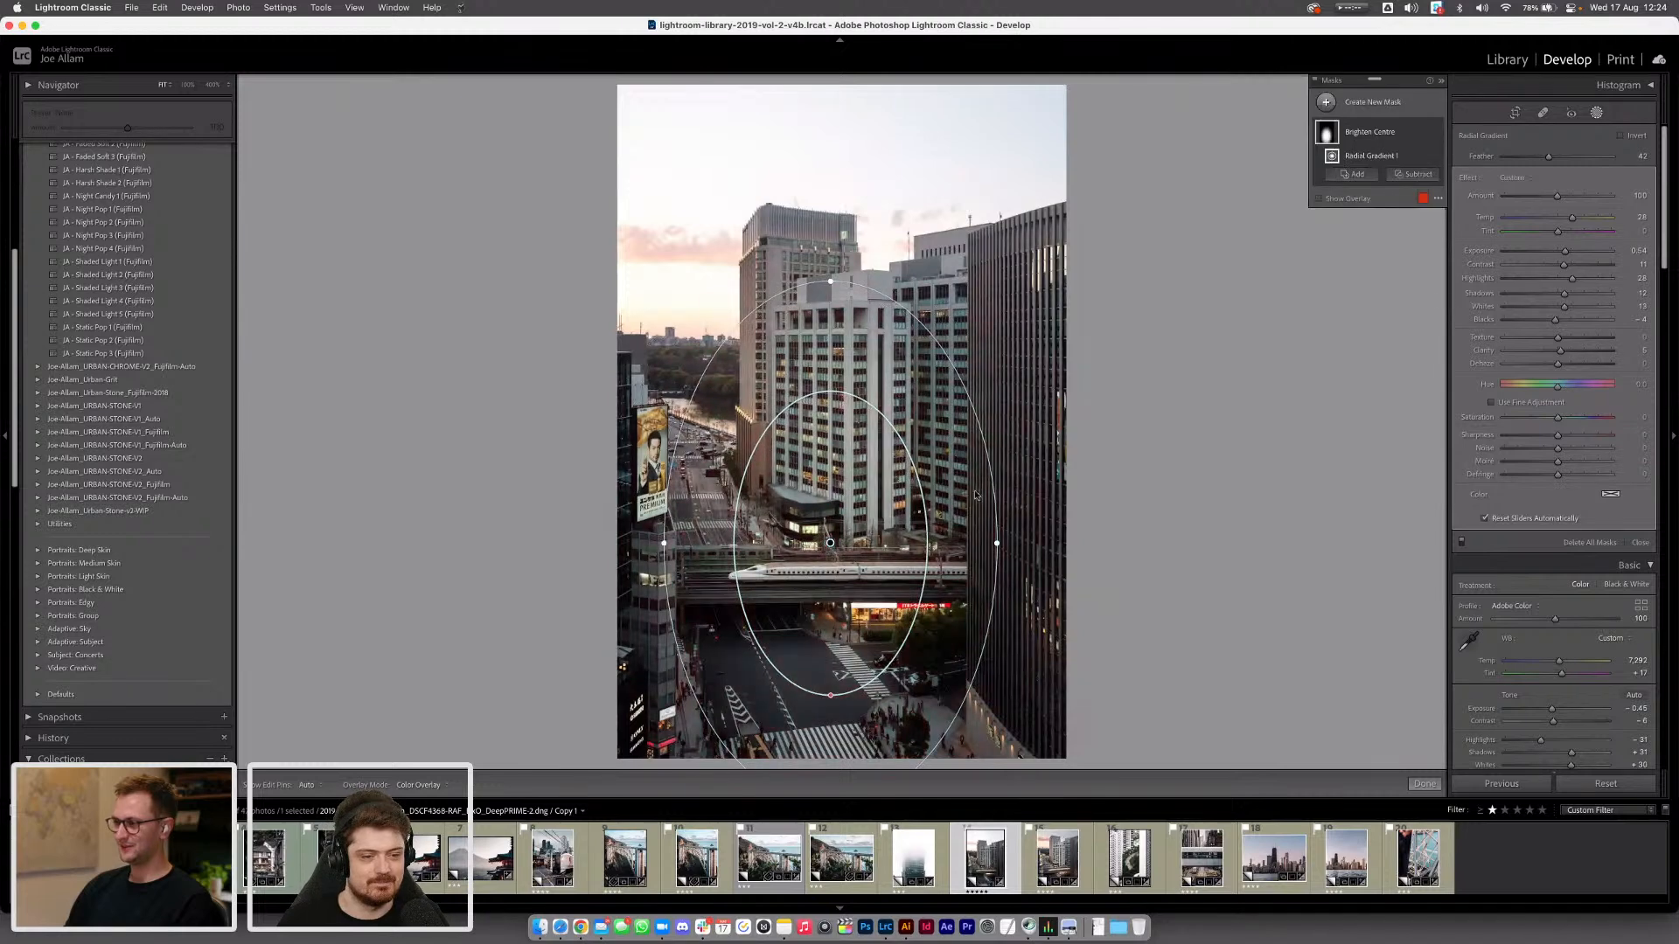
Leave masking and set the photo's overall Exposure to −0.25 and Shadows to +37
left_click(1597, 113)
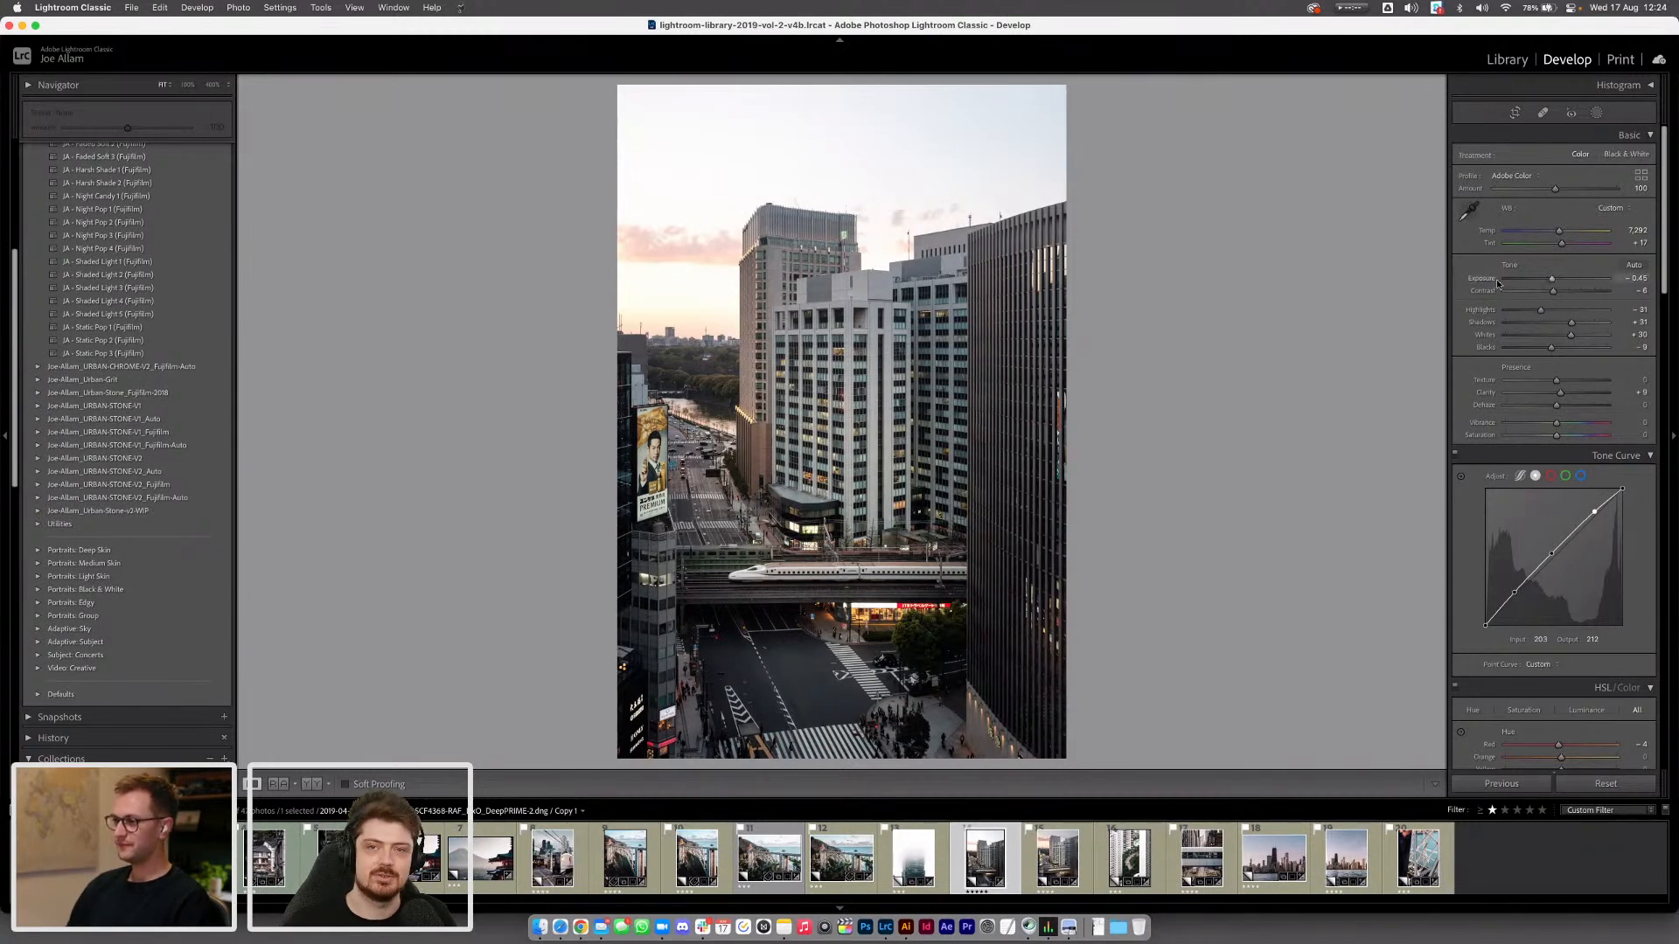
left_click_drag(1553, 280, 1556, 280)
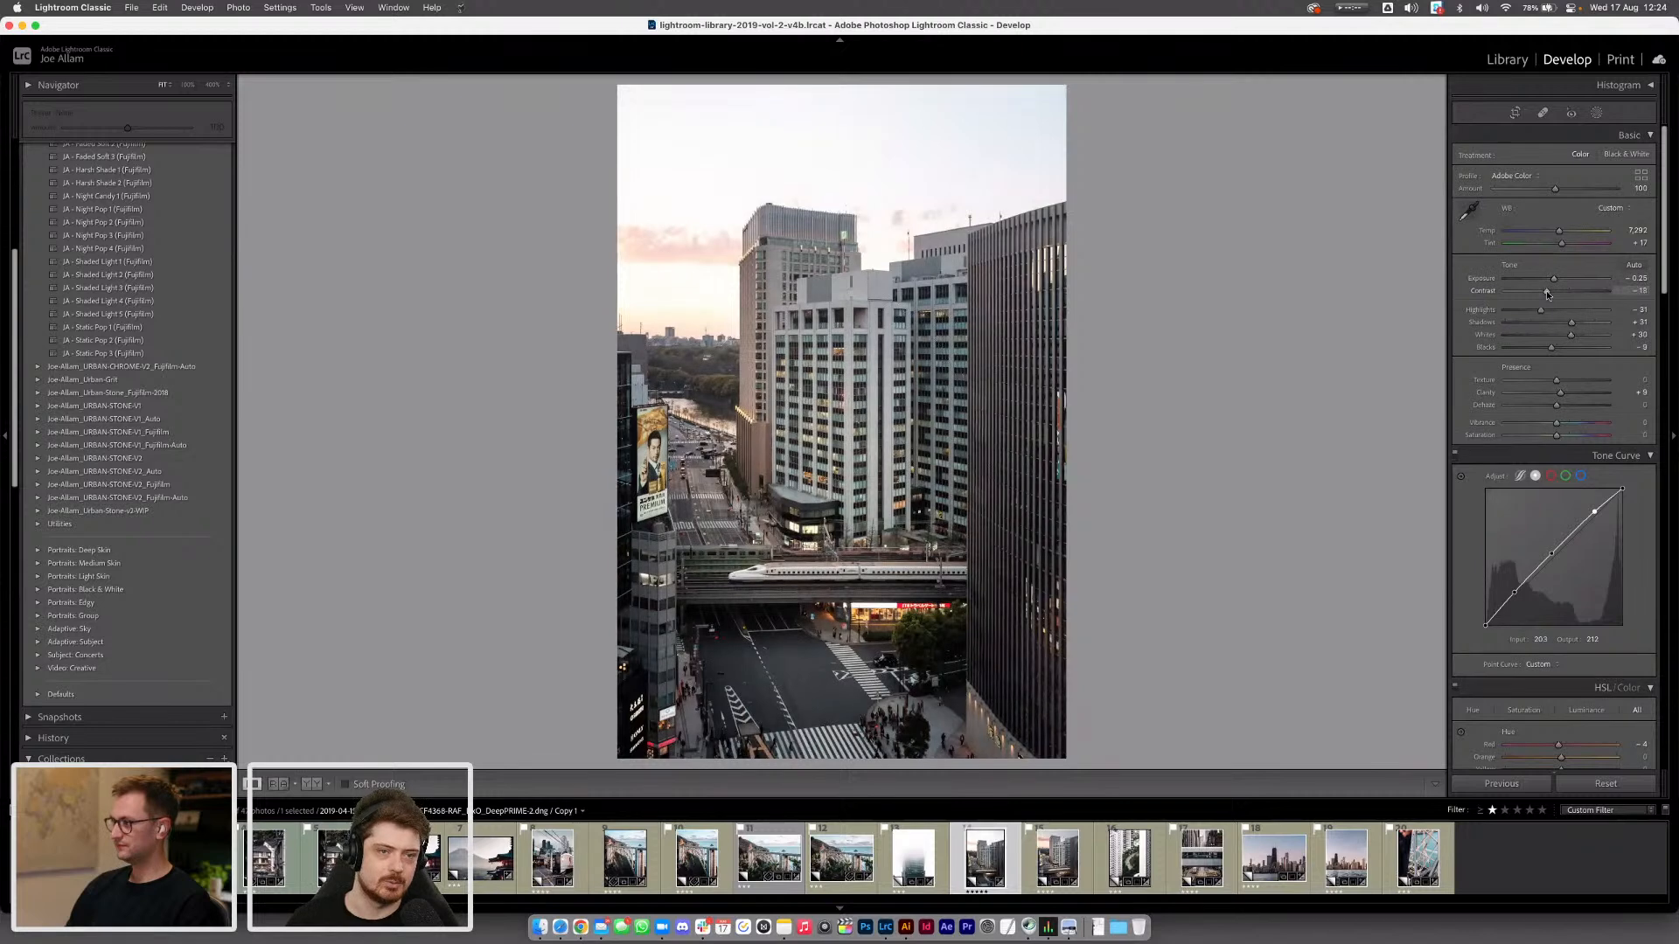
left_click_drag(1572, 323, 1574, 325)
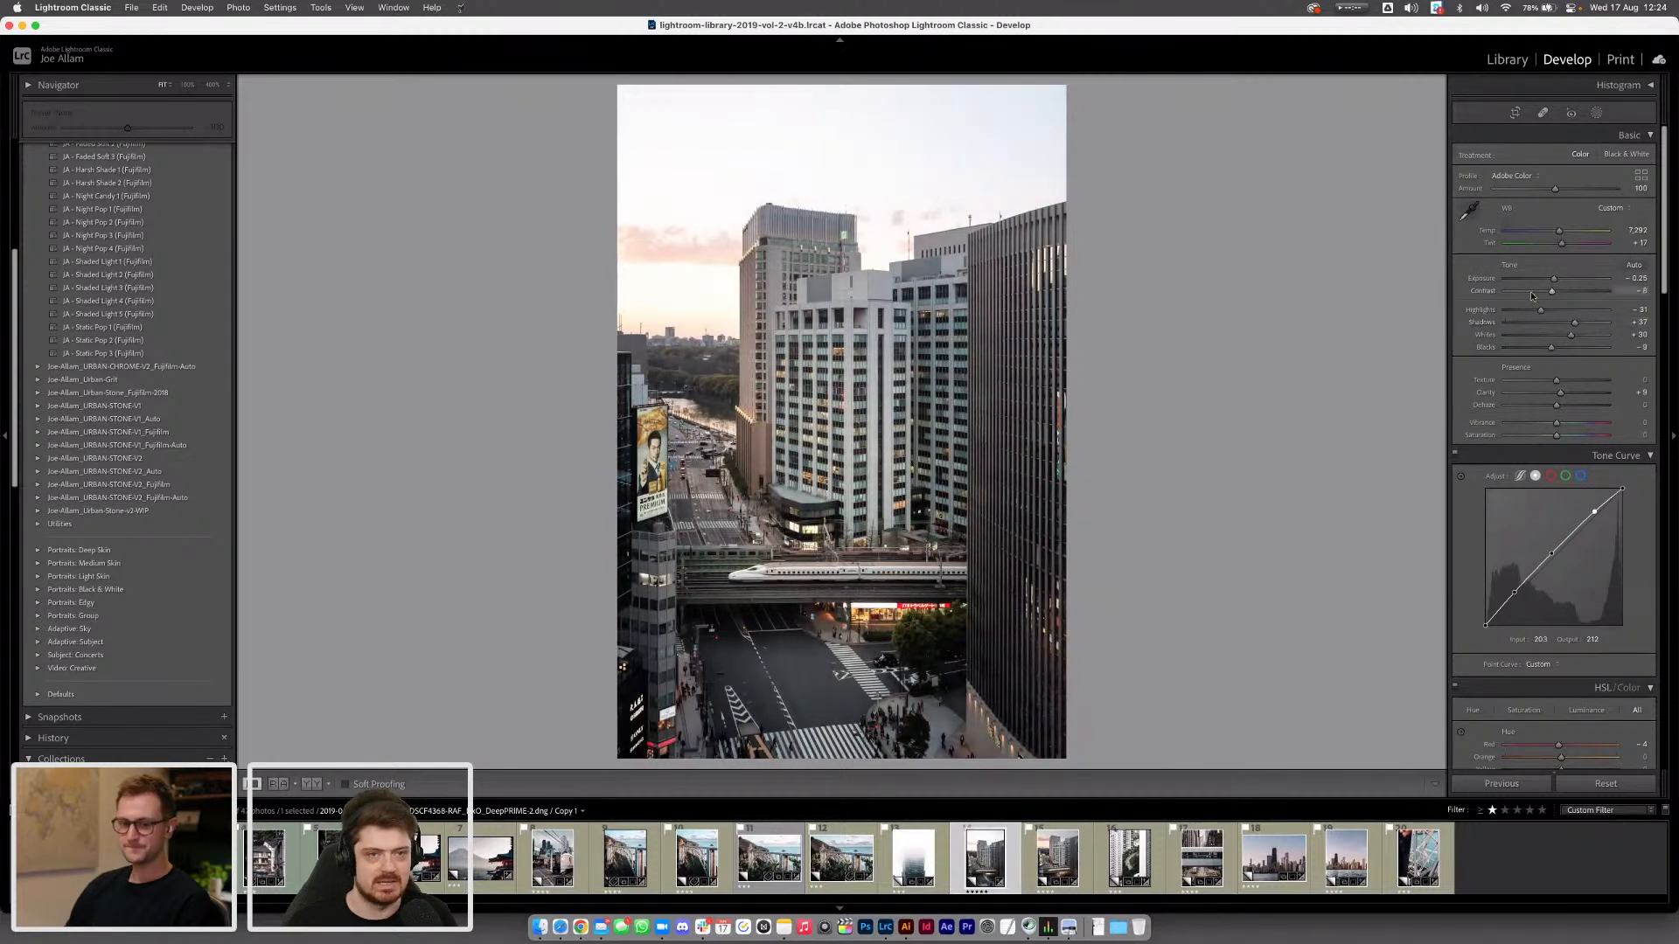
Set the photo's overall Exposure to −0.30, Highlights to −38, Shadows to +31, Whites to +27 and Blacks to −3
left_click_drag(1541, 310, 1536, 314)
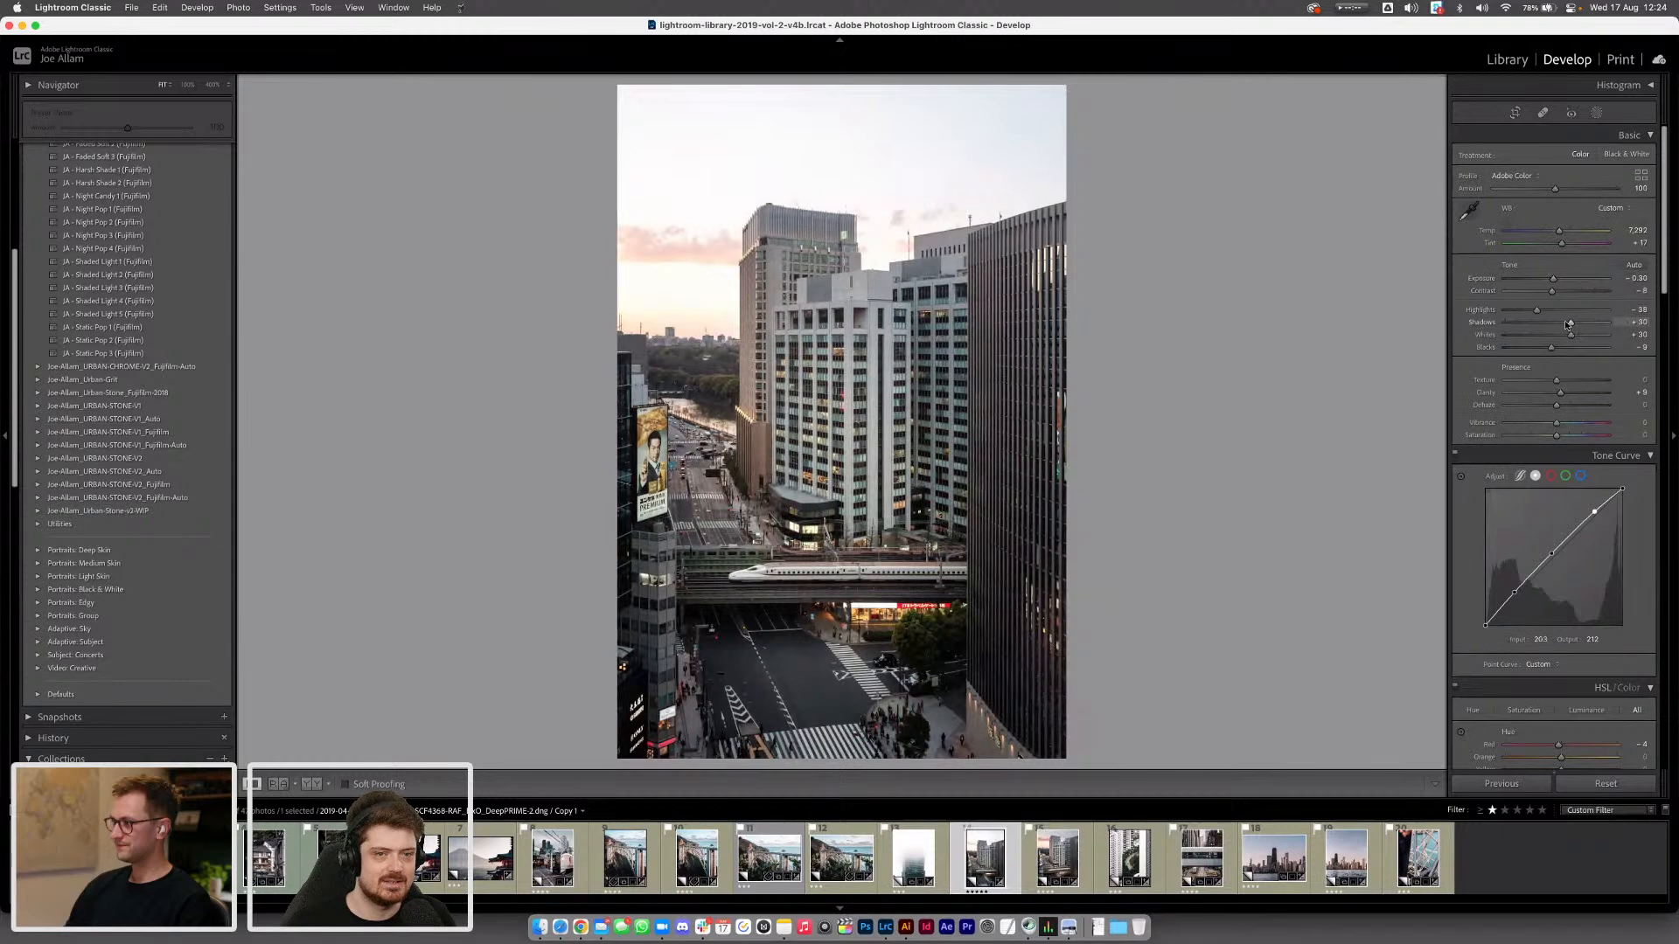
left_click_drag(1568, 323, 1557, 350)
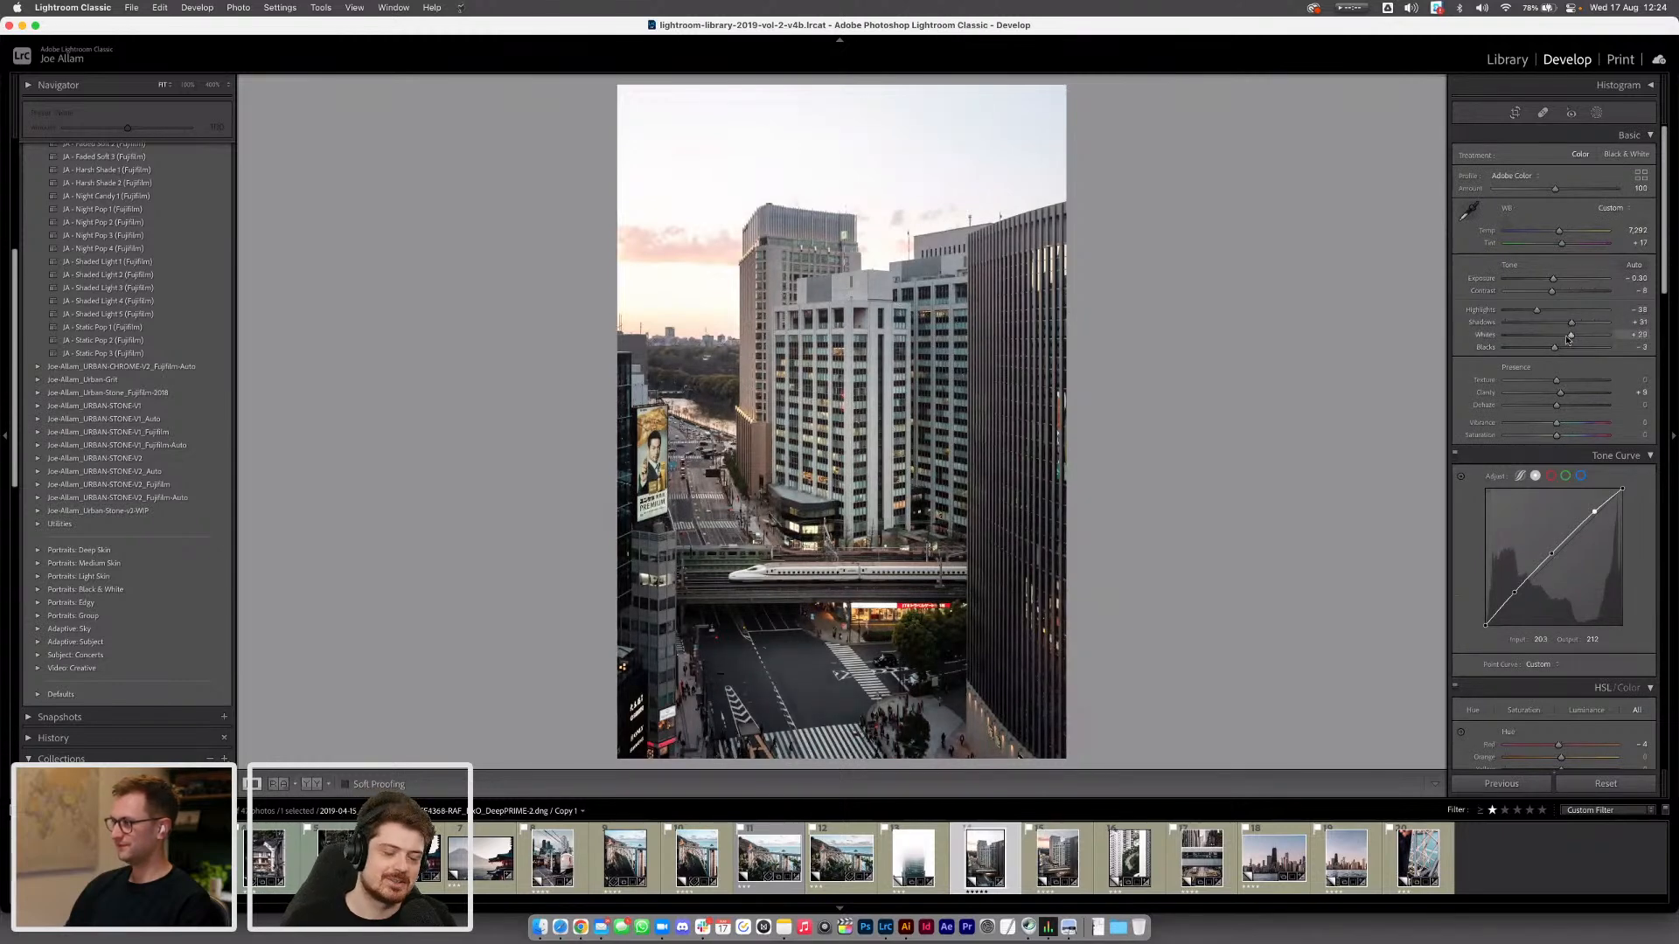
Create a linear gradient mask, slightly tilted, fading from the top of the sky down to the central building's lower floors
left_click(1597, 113)
left_click(1358, 103)
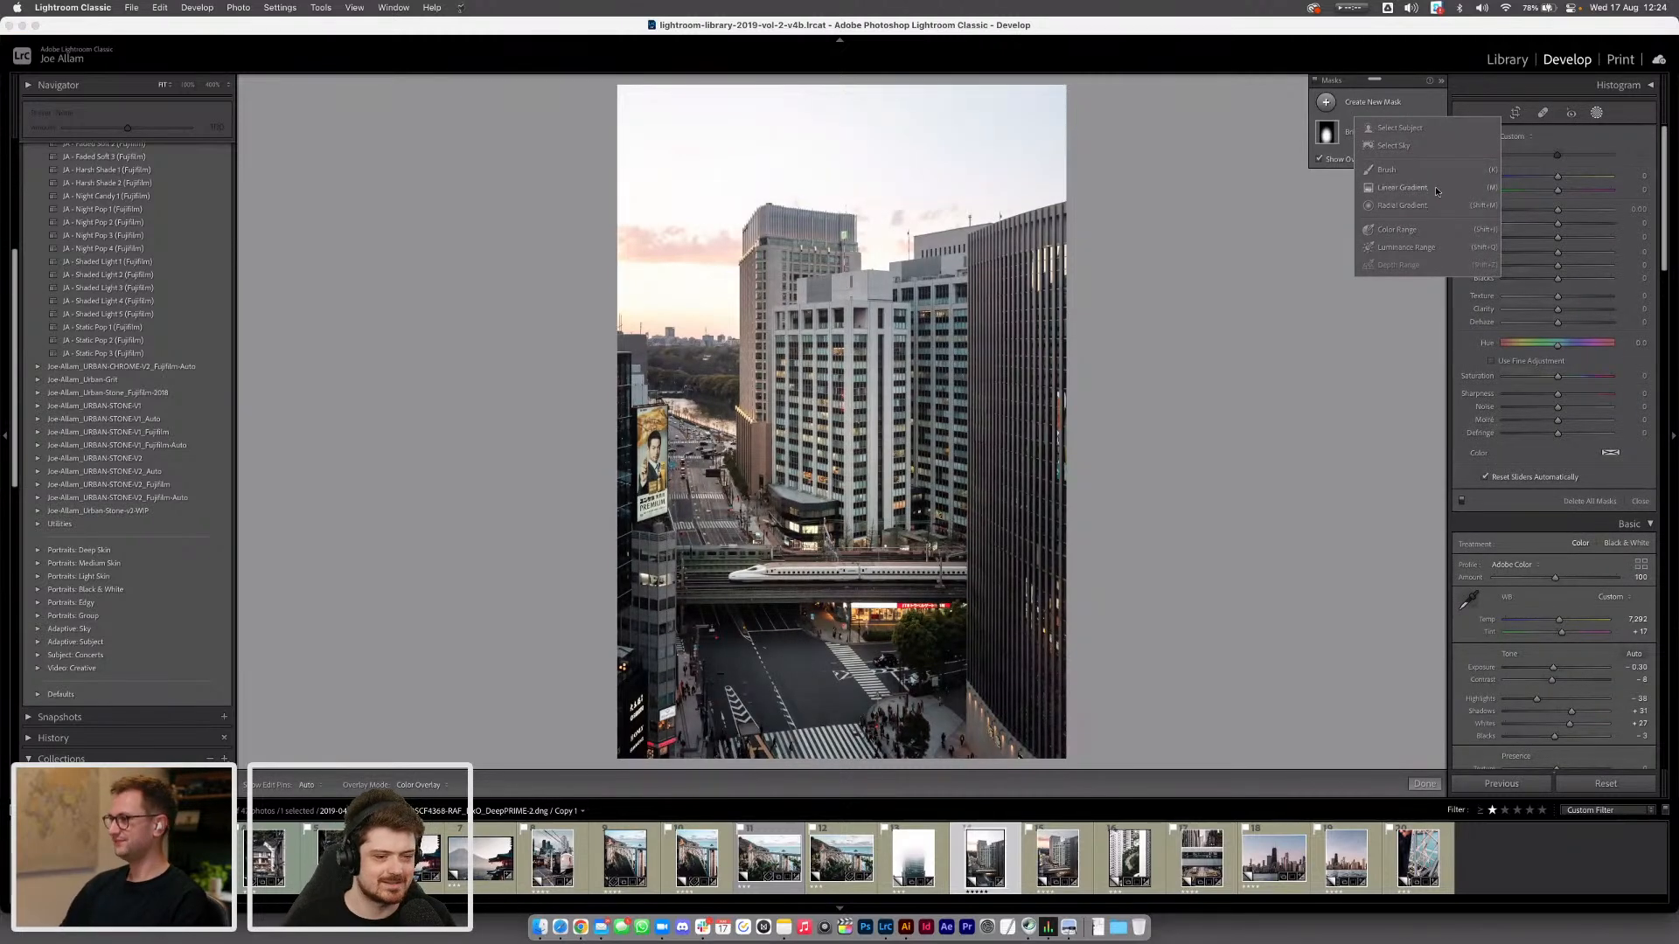
left_click(1411, 186)
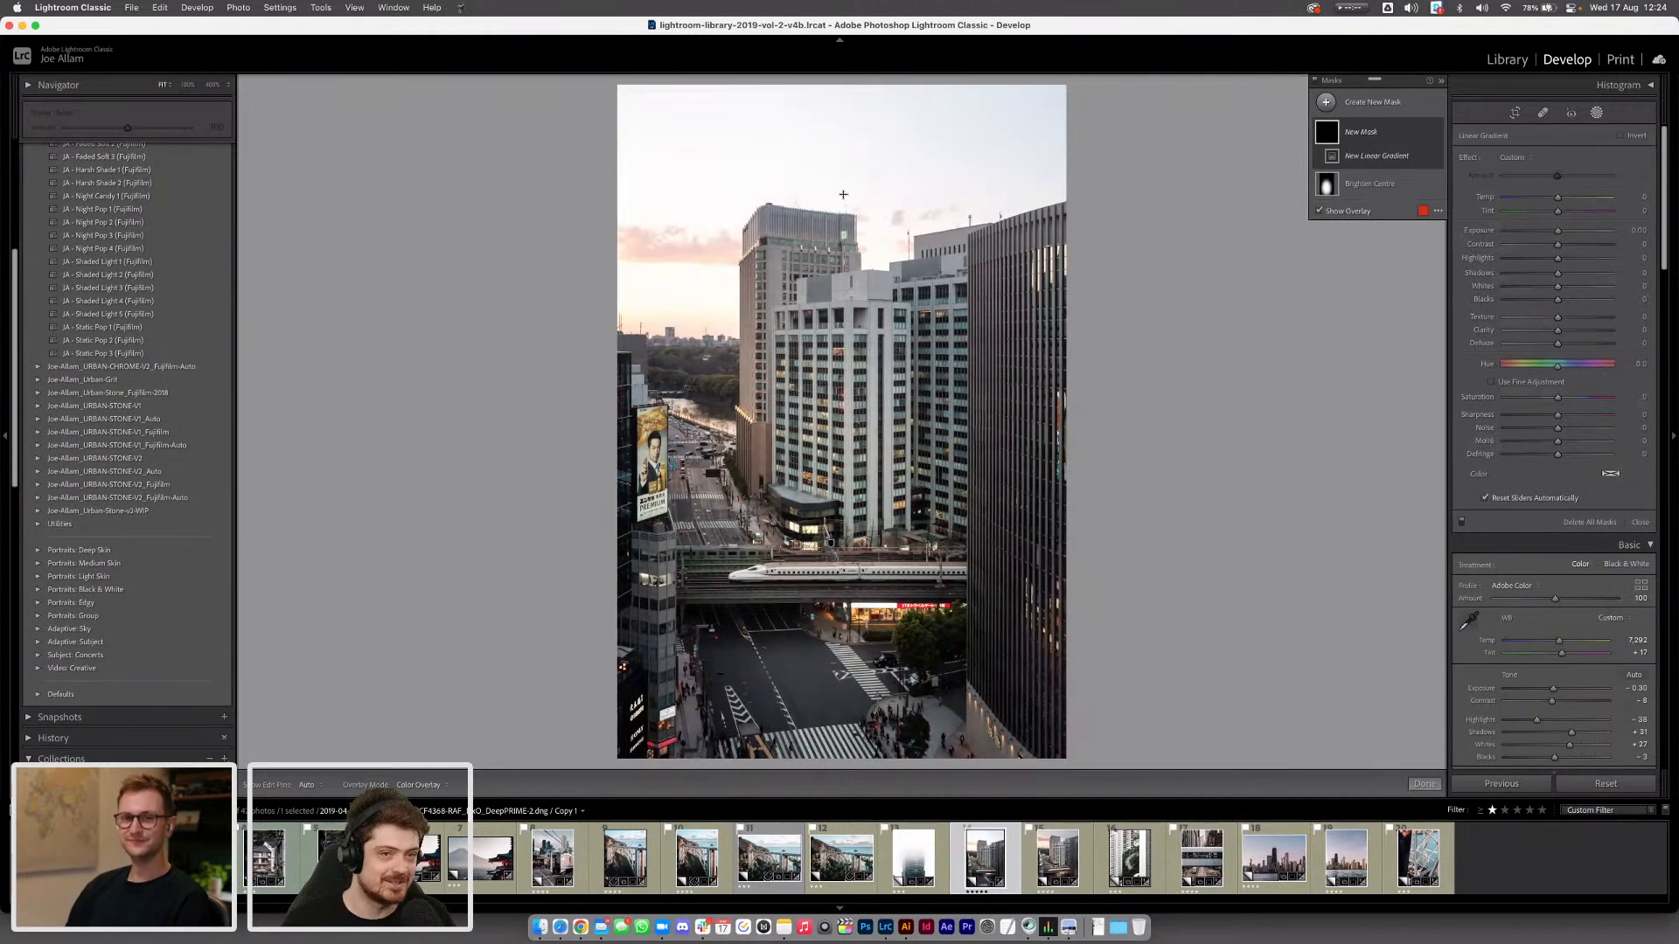
left_click_drag(843, 140, 864, 524)
left_click_drag(853, 329, 833, 317)
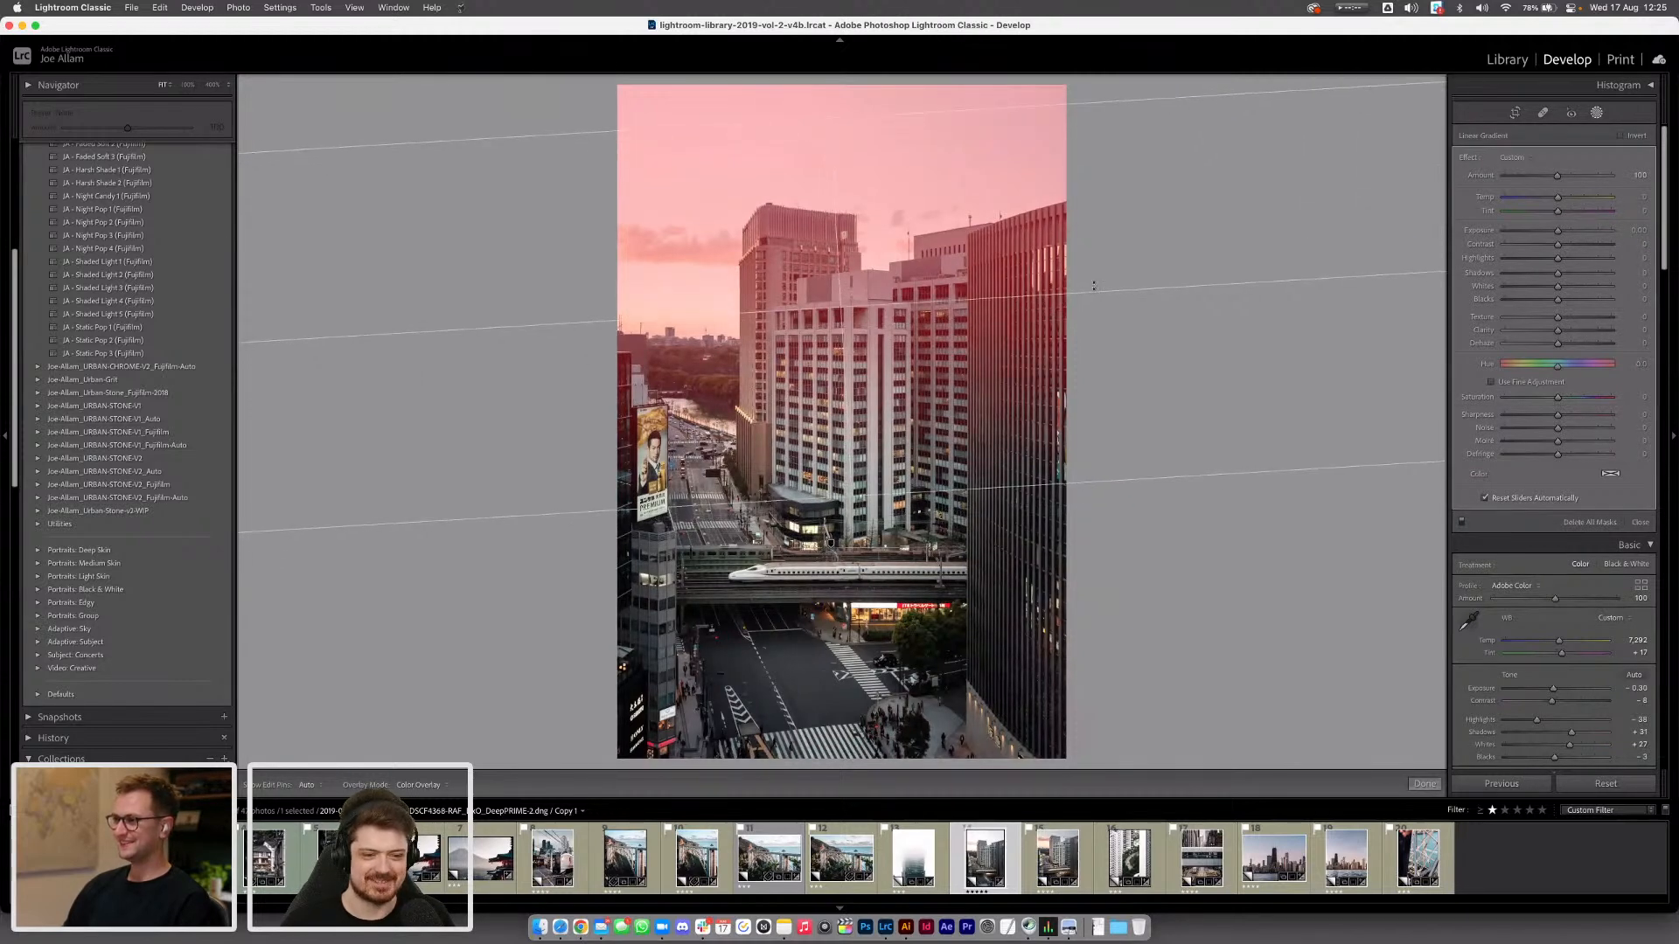
Lower the gradient mask's Exposure to −0.15 and slightly reduce its Highlights, then shift the gradient a little higher
left_click_drag(1554, 231, 1556, 233)
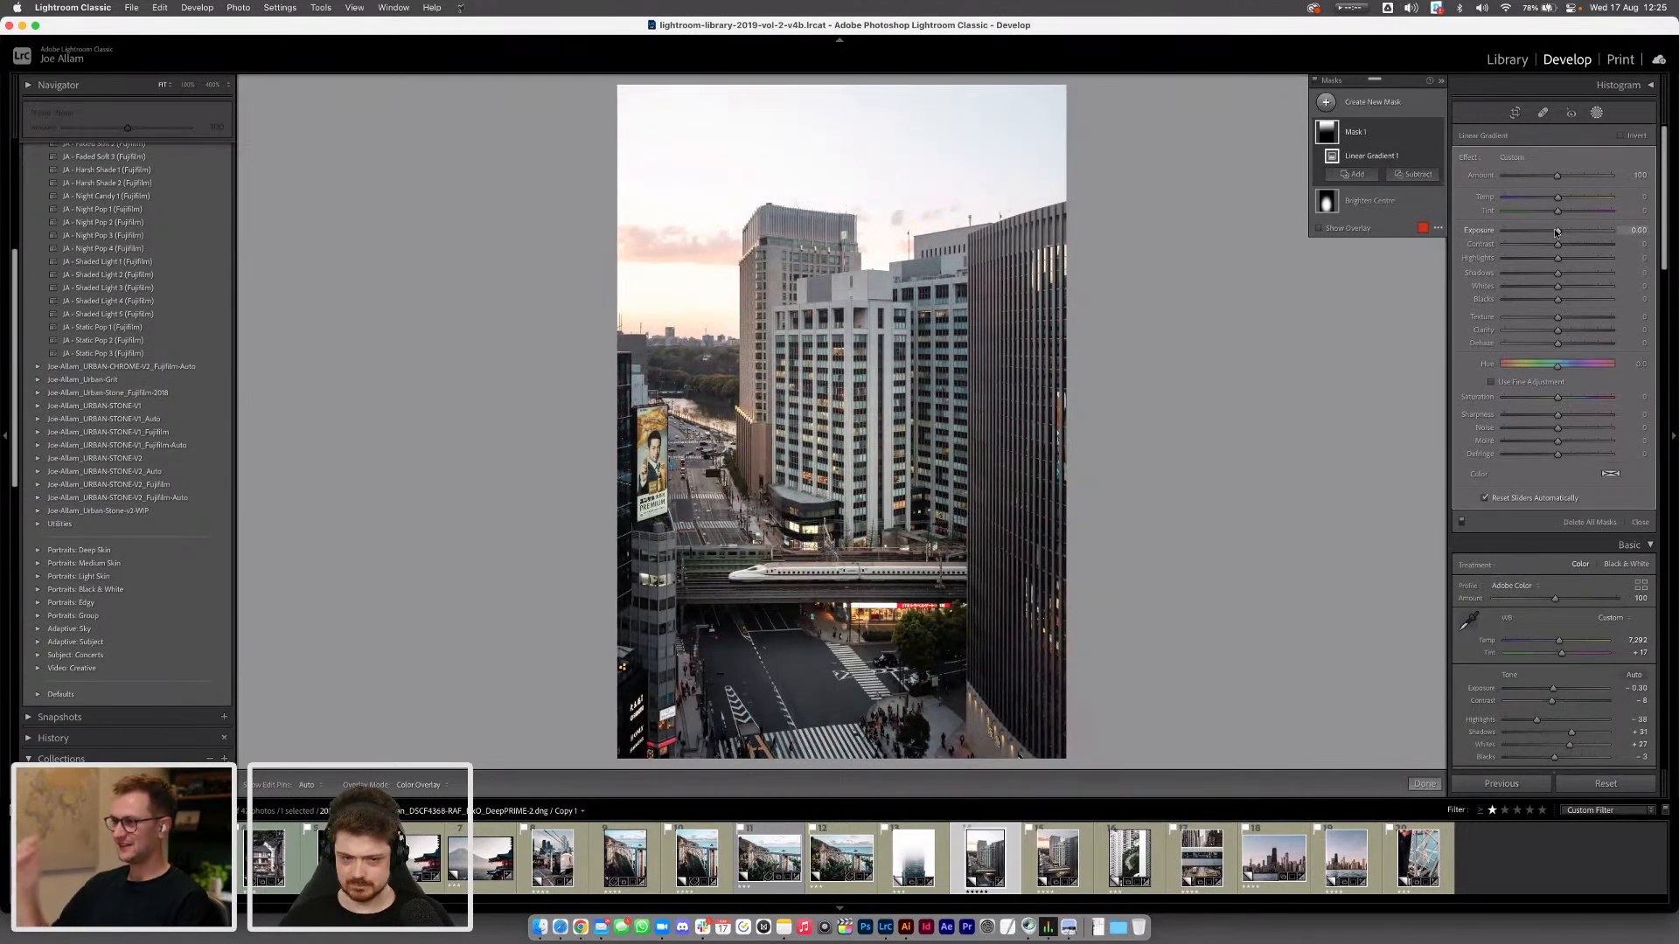
left_click_drag(1556, 234, 1550, 260)
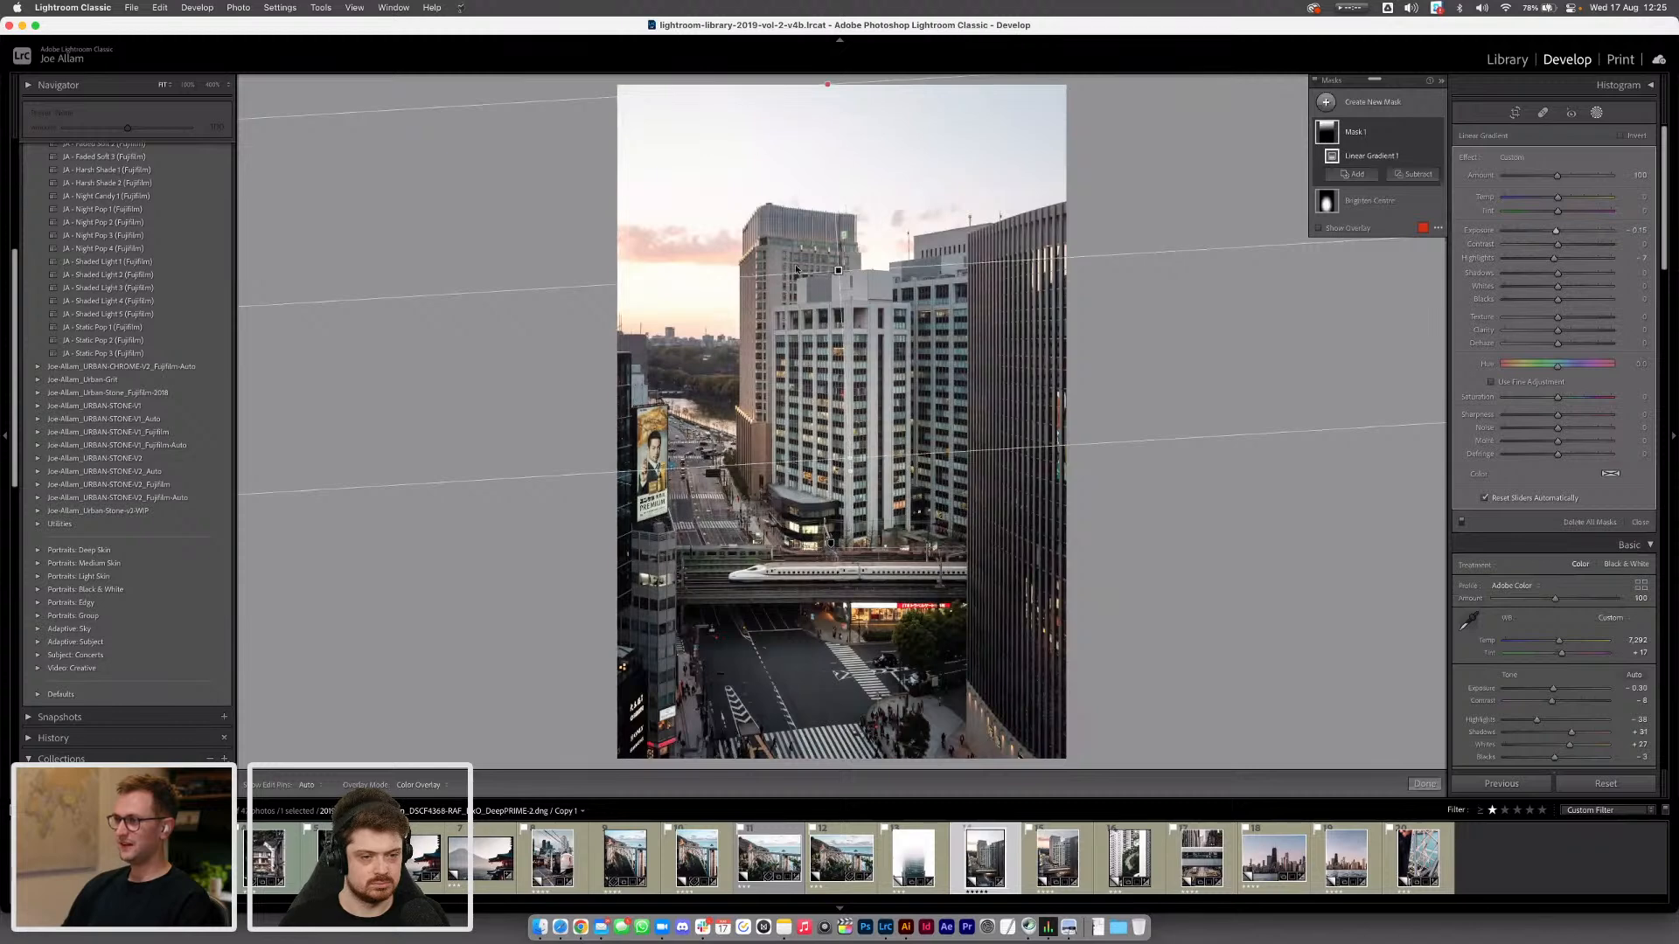
mouse_move(838, 271)
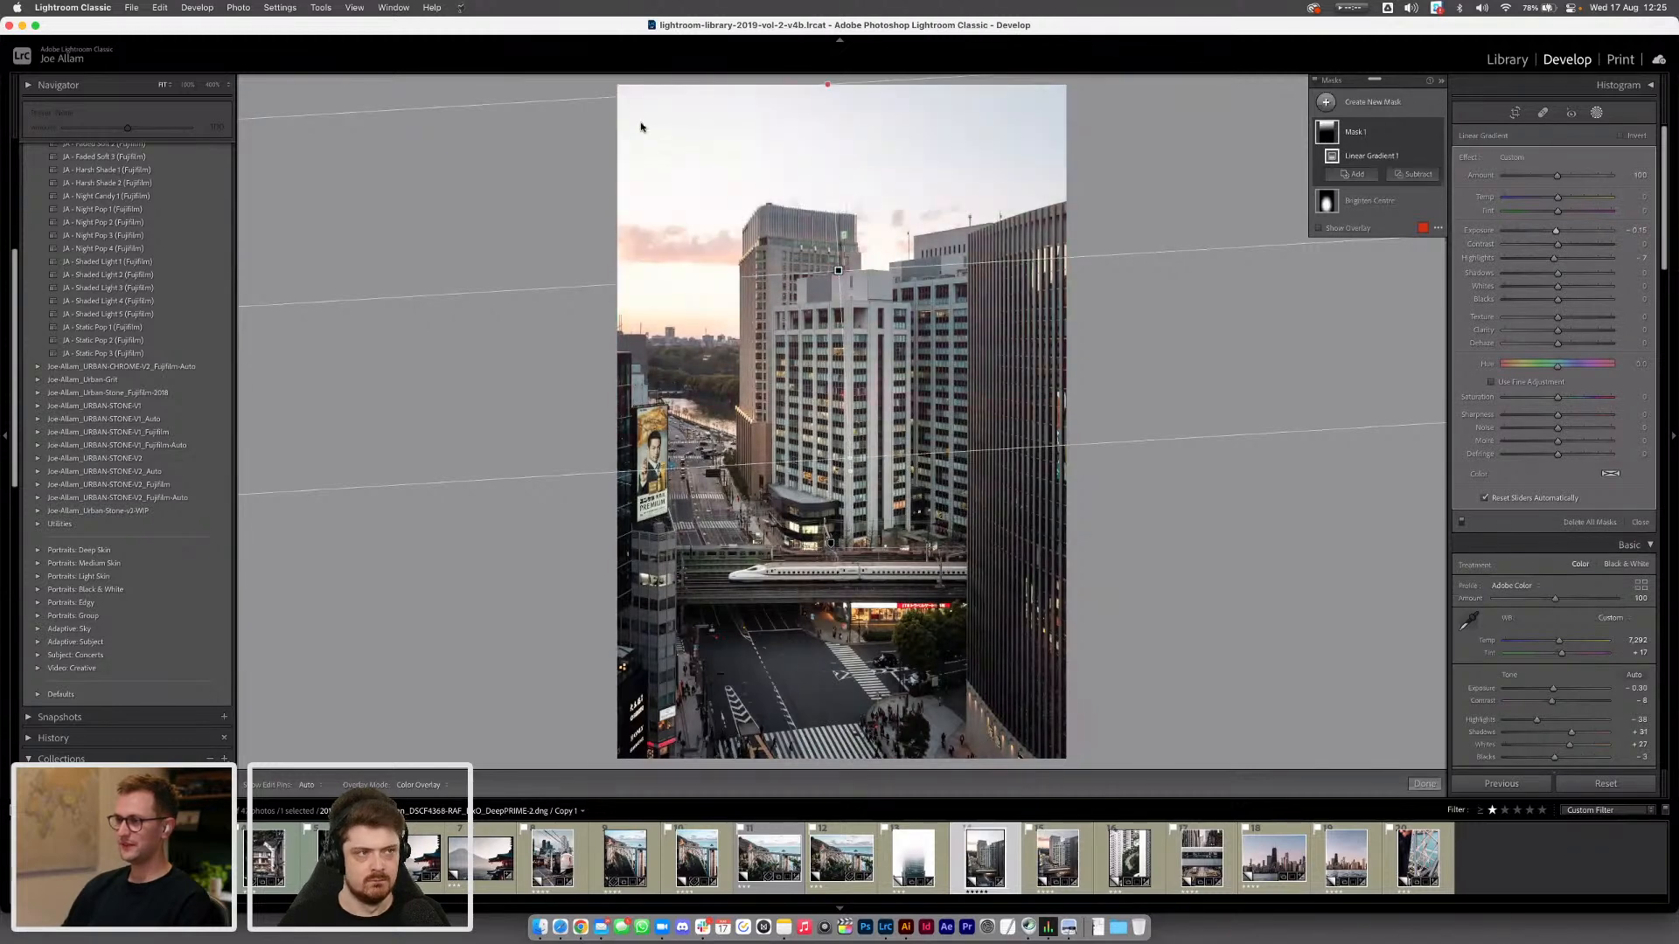
mouse_move(838, 270)
left_mouse_down()
mouse_move(867, 493)
mouse_move(841, 267)
left_mouse_up()
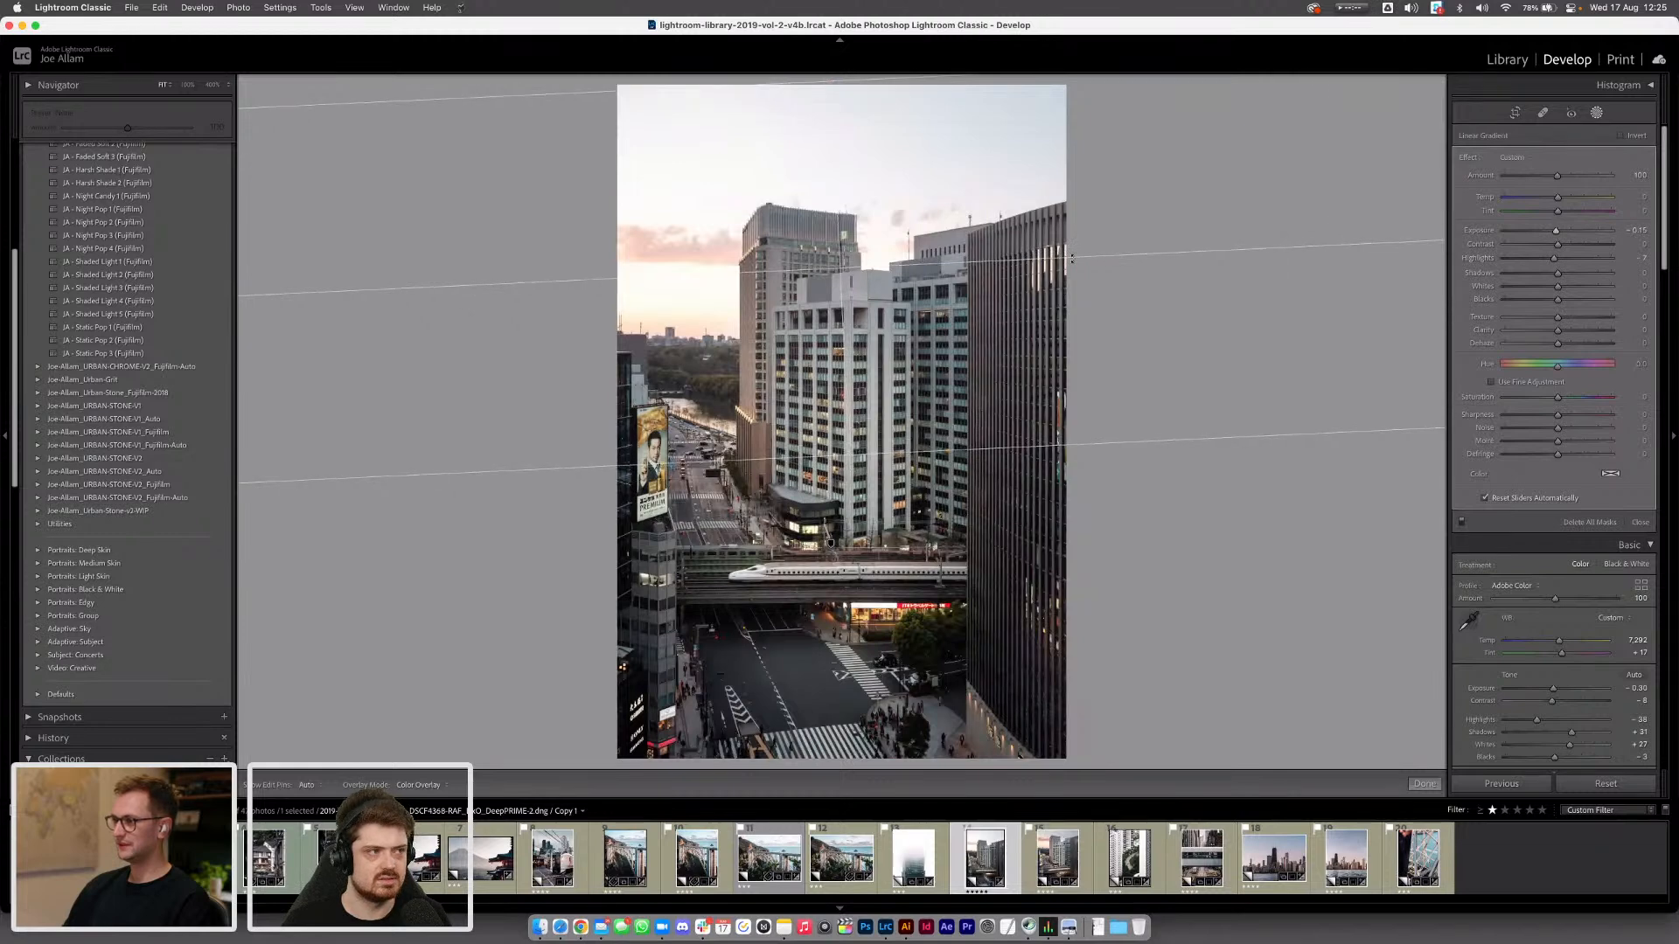
Rename the new linear gradient mask as Sky
double_click(1357, 132)
type("Sky")
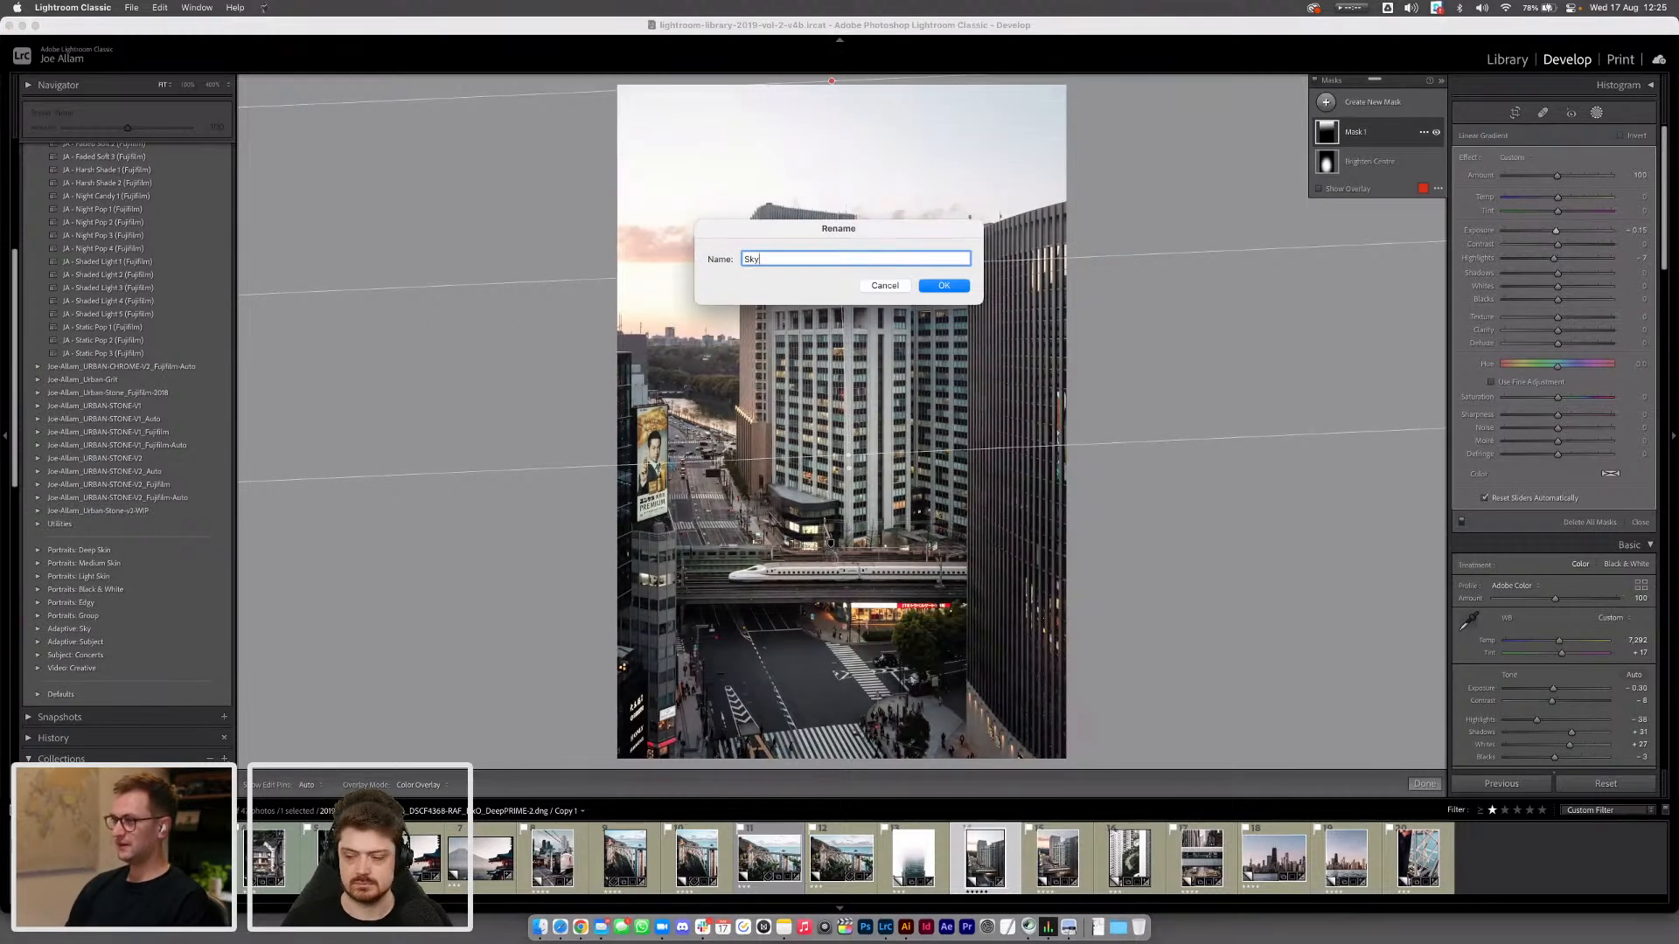
key("Return")
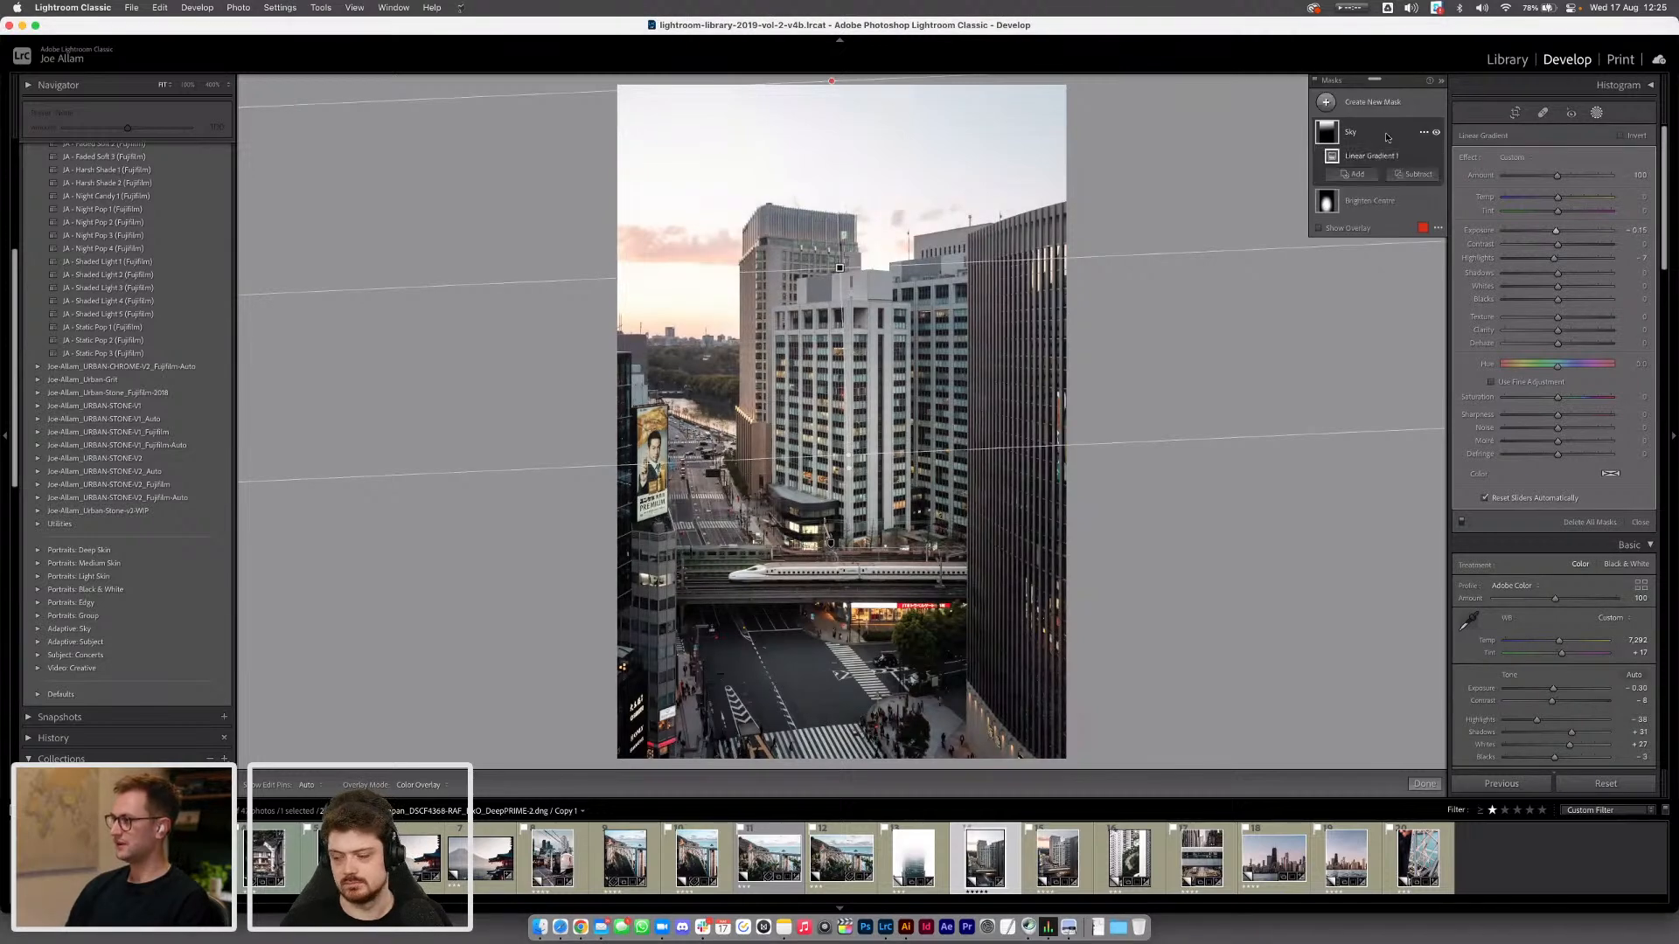
Subtract an automatic sky selection from the Sky mask and invert that selection
left_click(1416, 179)
left_click(1435, 230)
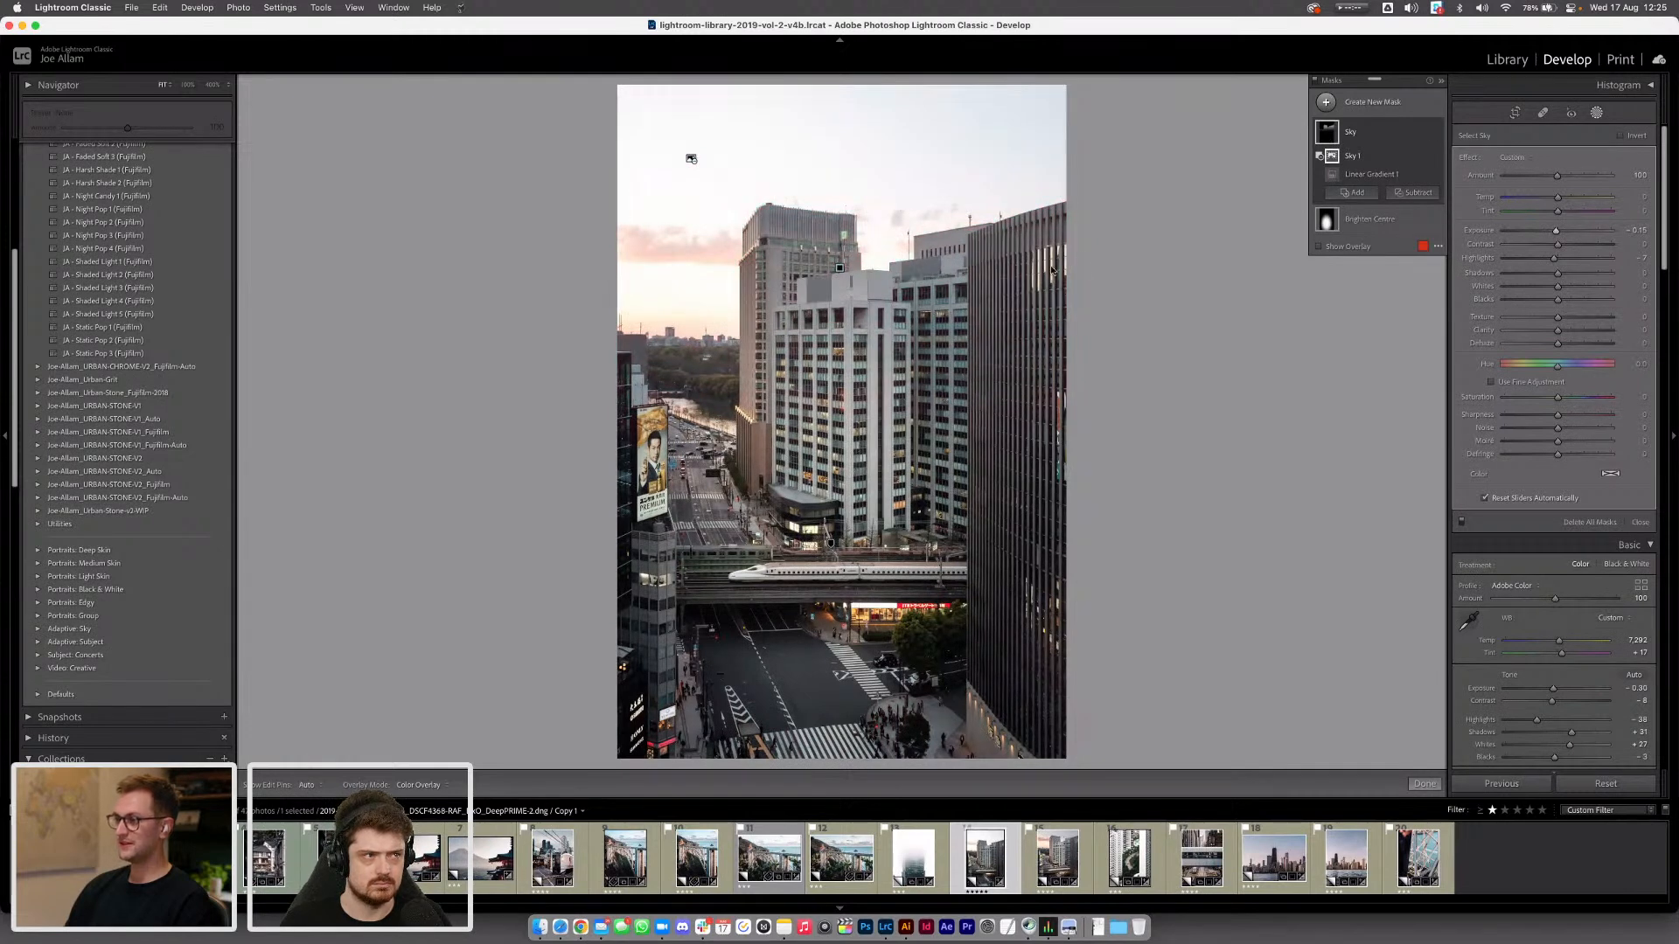
left_click(1423, 157)
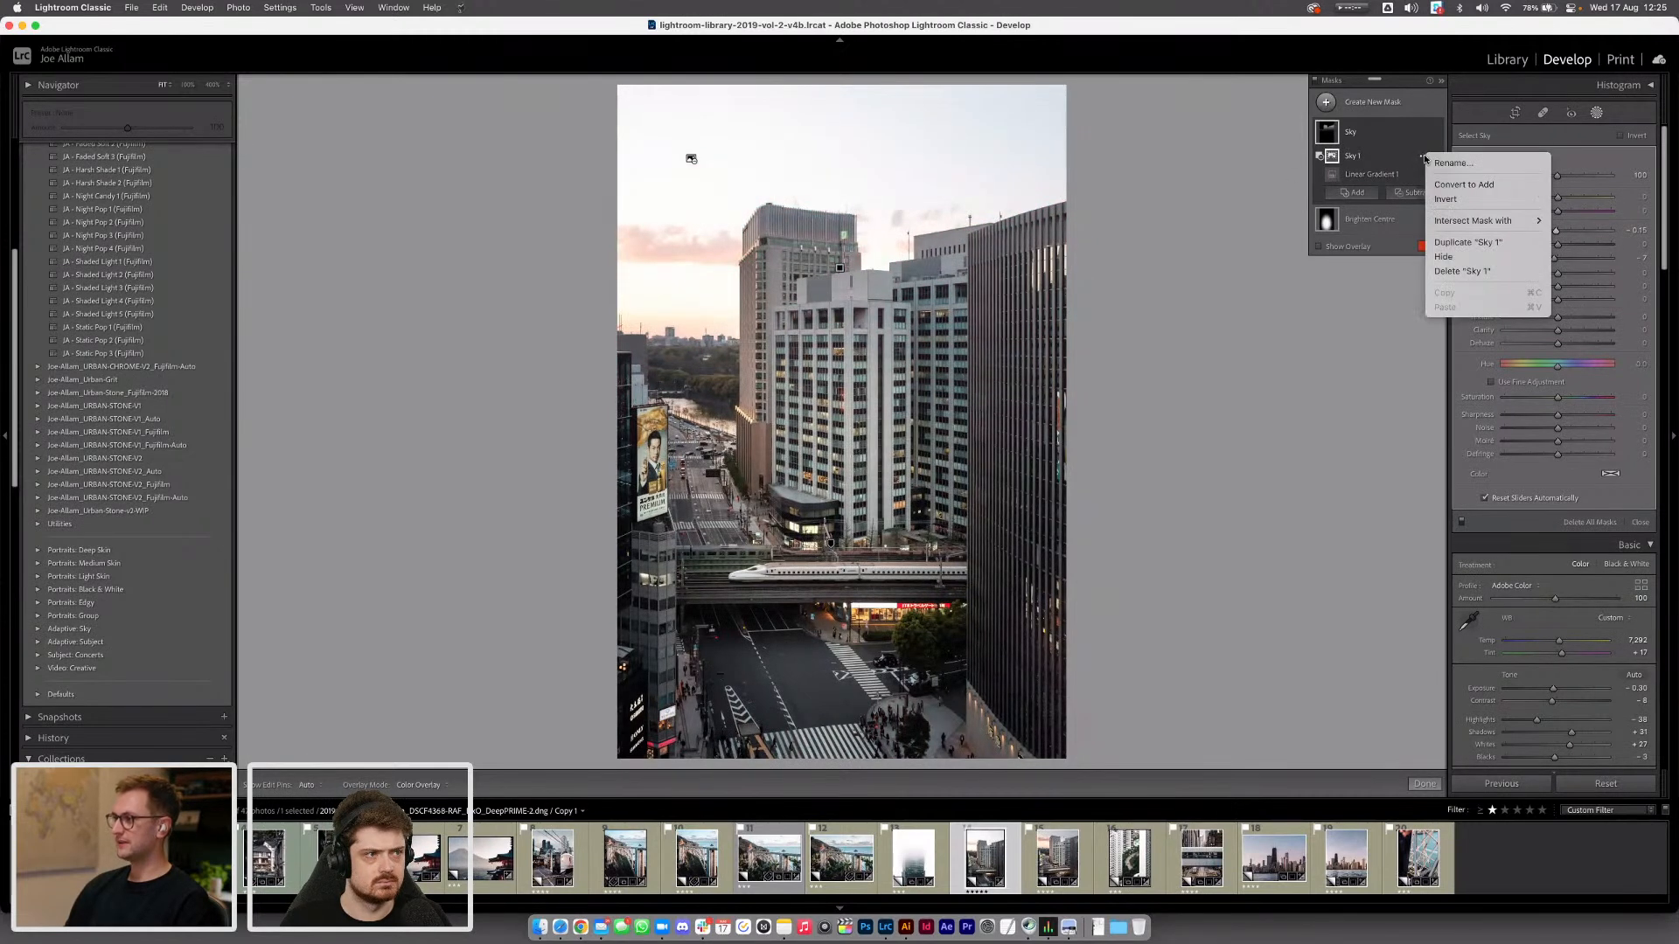
left_click(1448, 200)
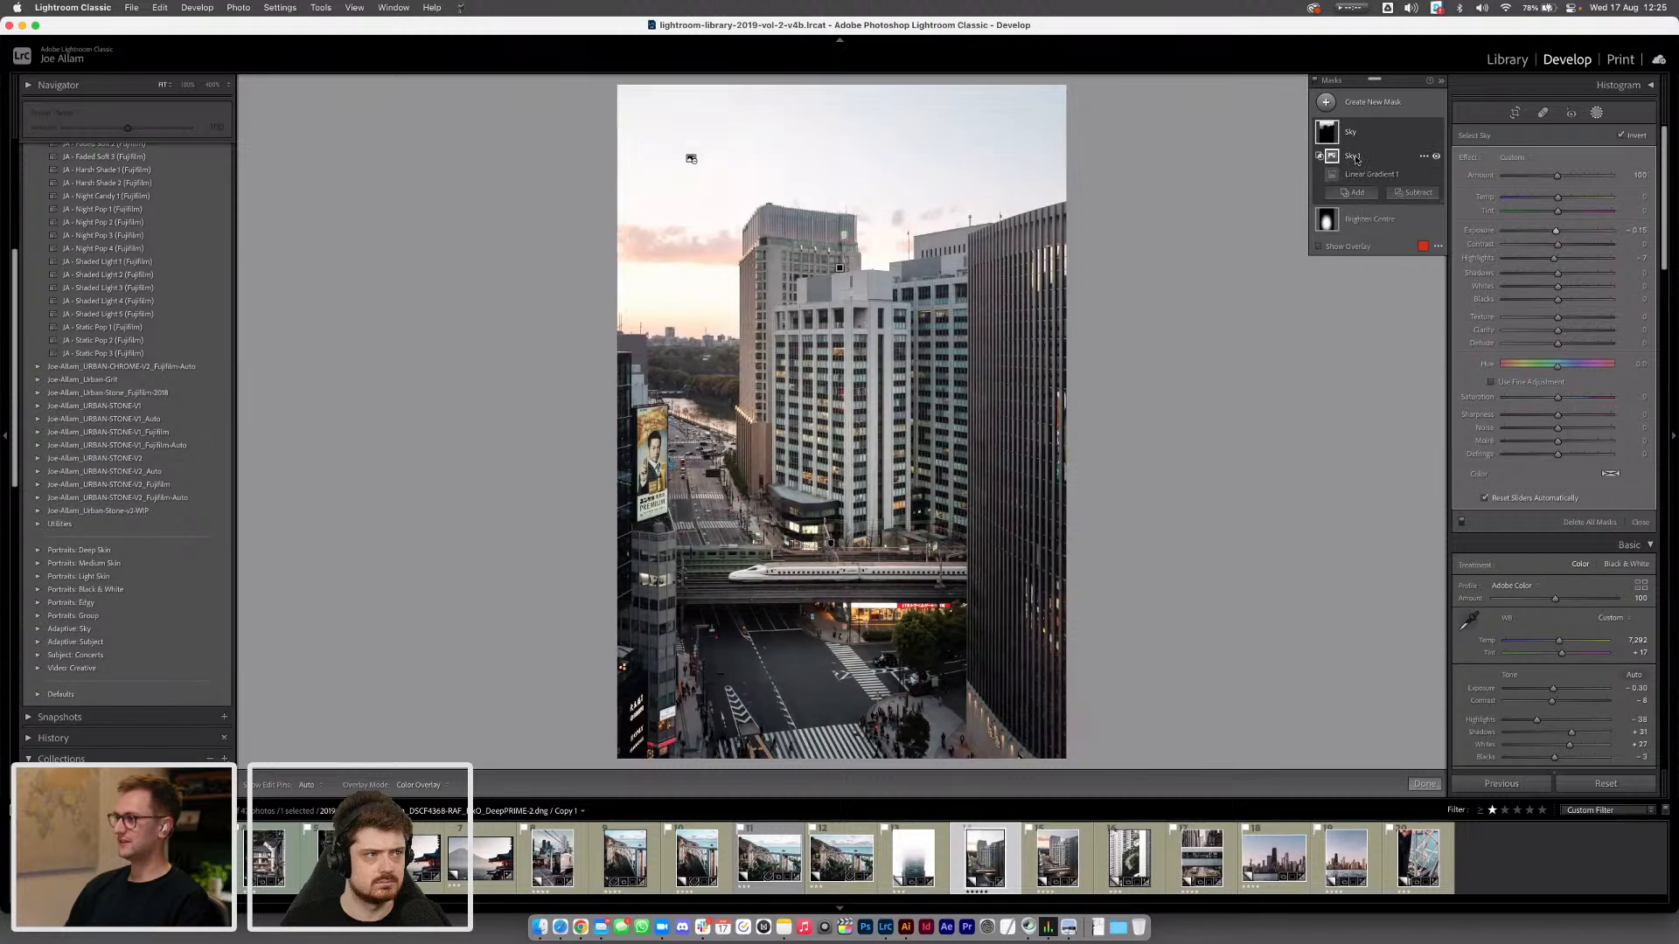
Rename the subtracted sky component as Inverted Sky
double_click(1353, 157)
type("In")
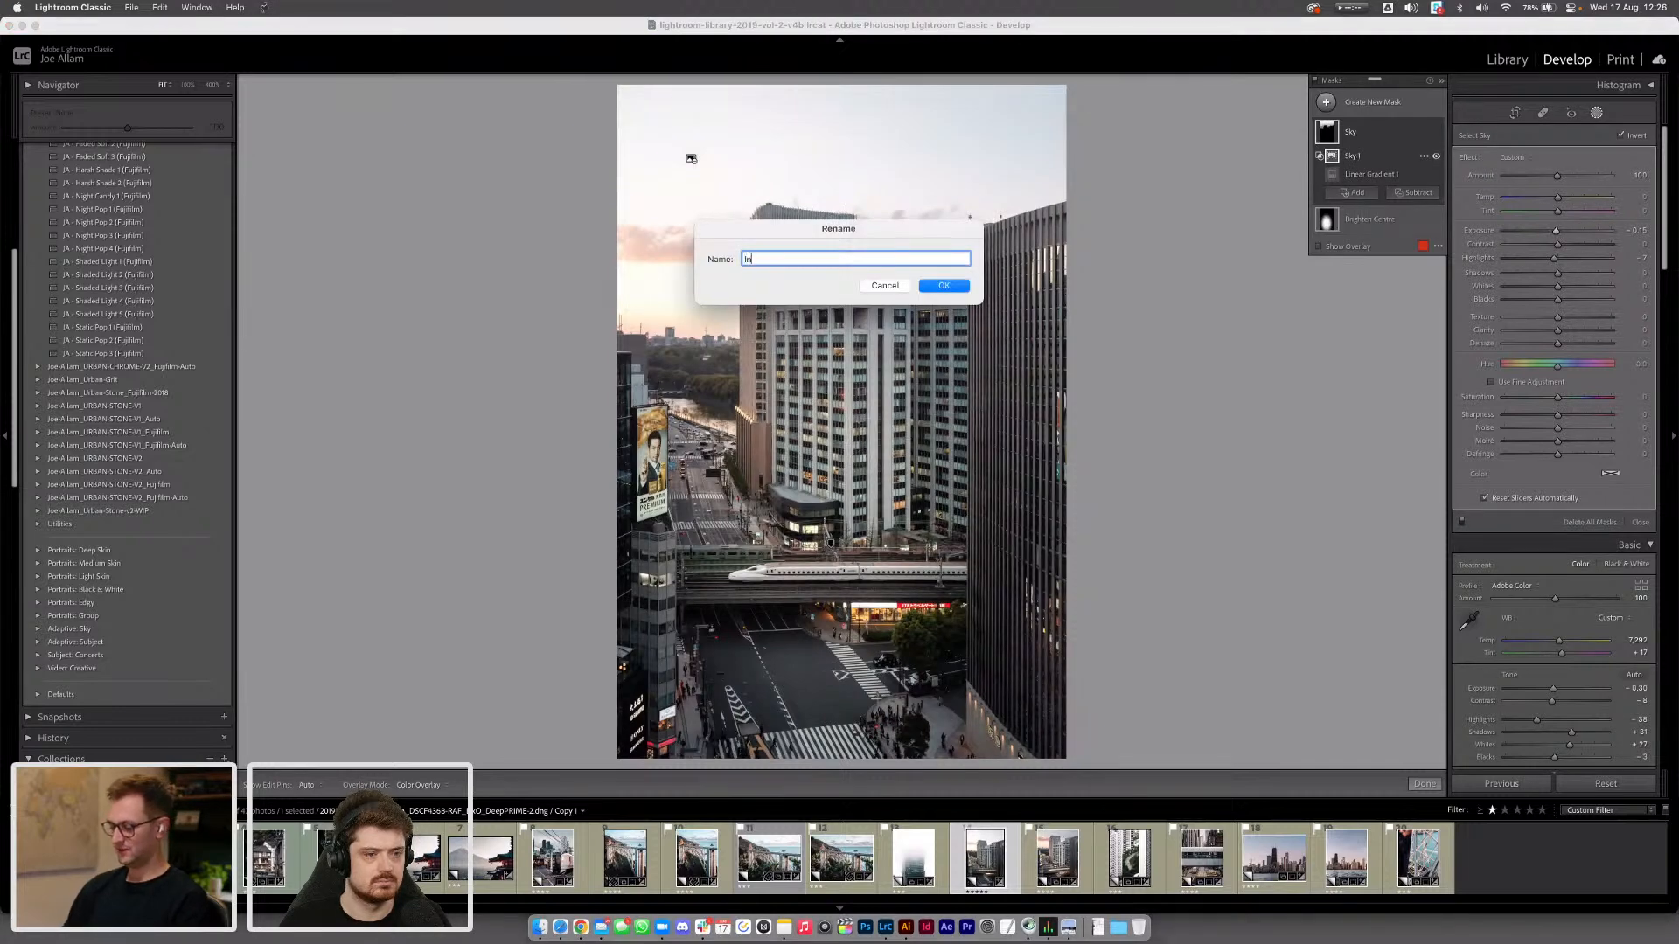
type("verted Sky")
key("Return")
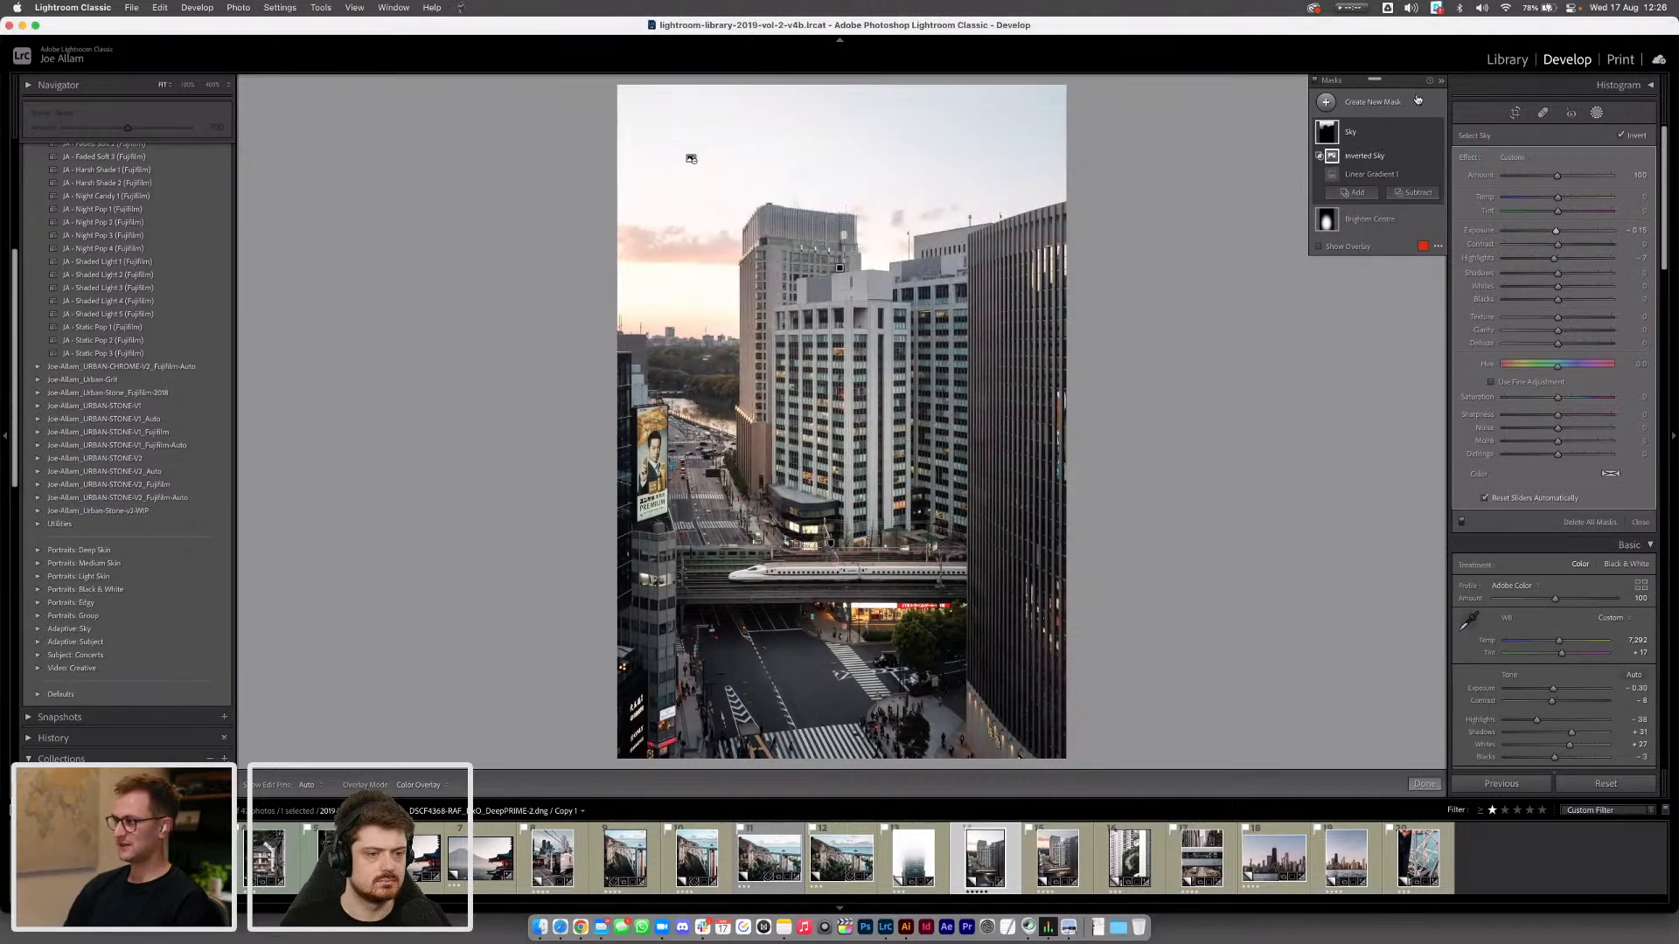
Shorten the Sky mask's linear gradient slightly and centre it near the tops of the central buildings
mouse_move(1320, 135)
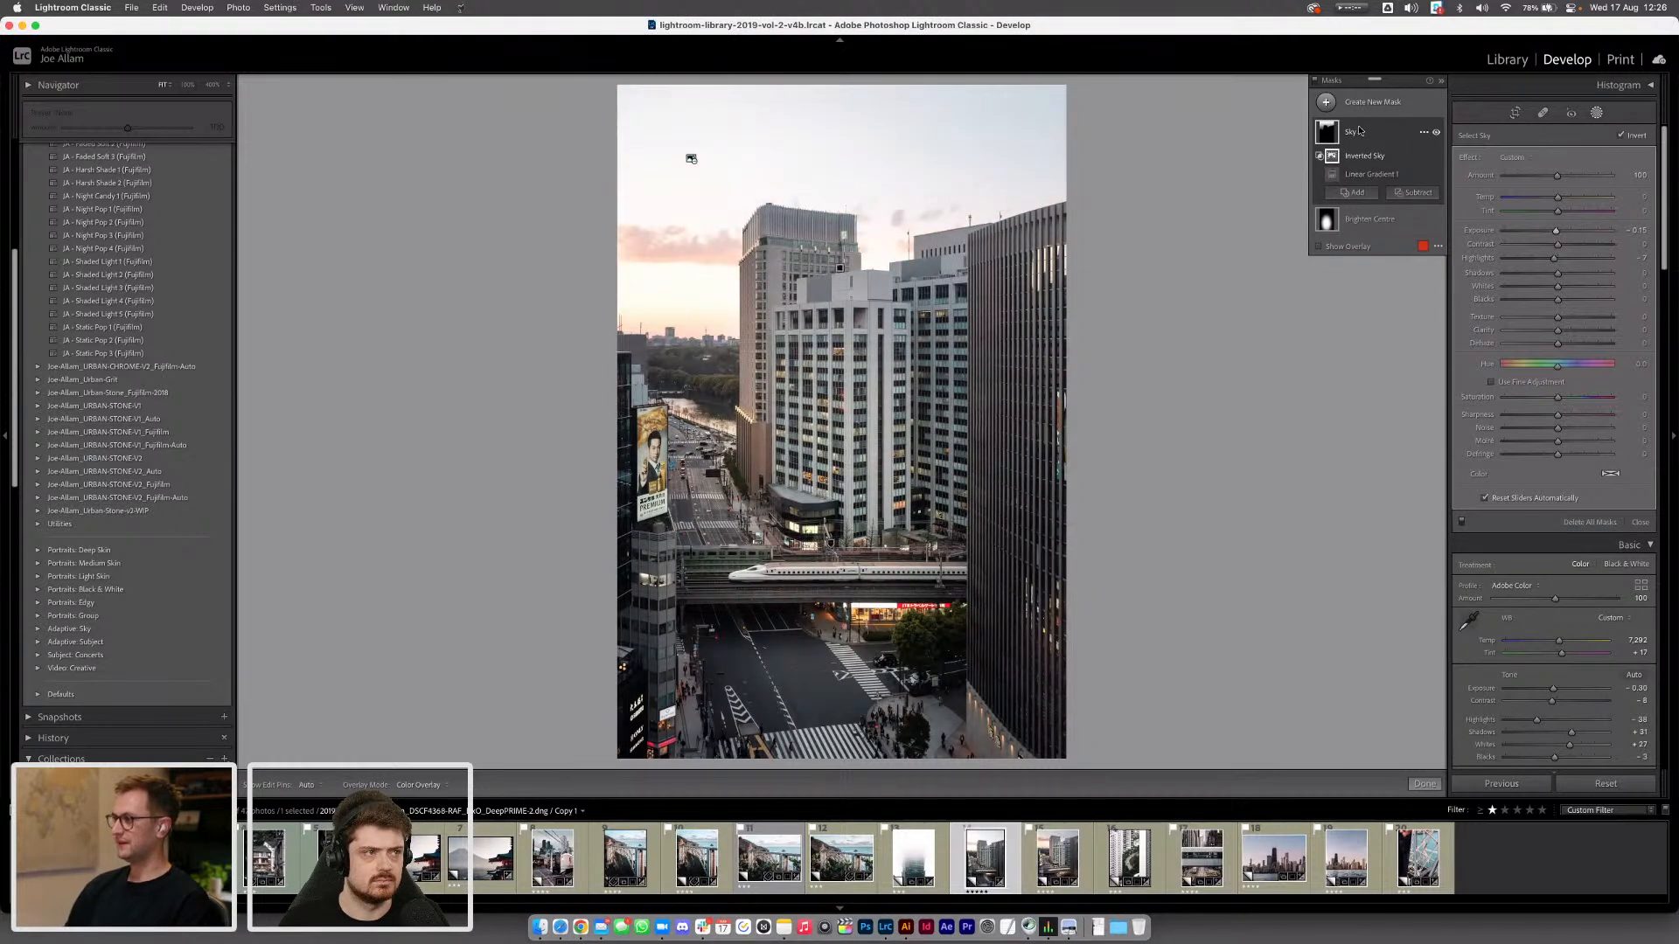
left_click(1370, 177)
mouse_move(838, 260)
left_mouse_down()
mouse_move(817, 176)
mouse_move(844, 181)
mouse_move(841, 247)
left_mouse_up()
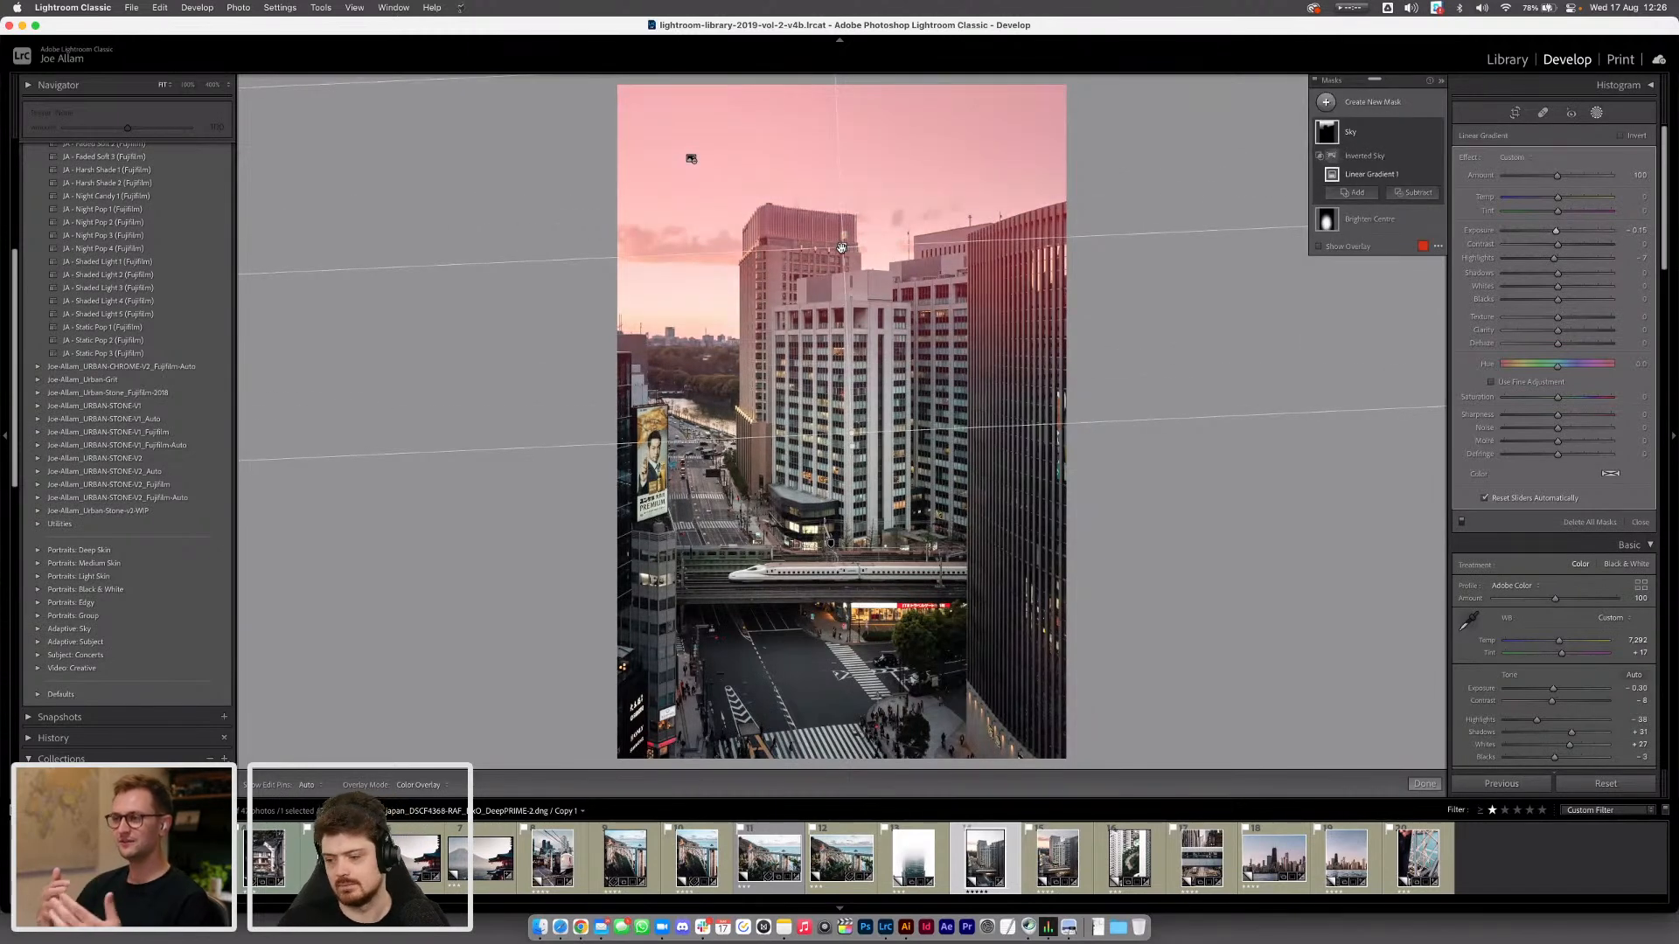
left_click_drag(851, 433, 851, 401)
left_click_drag(842, 233, 841, 262)
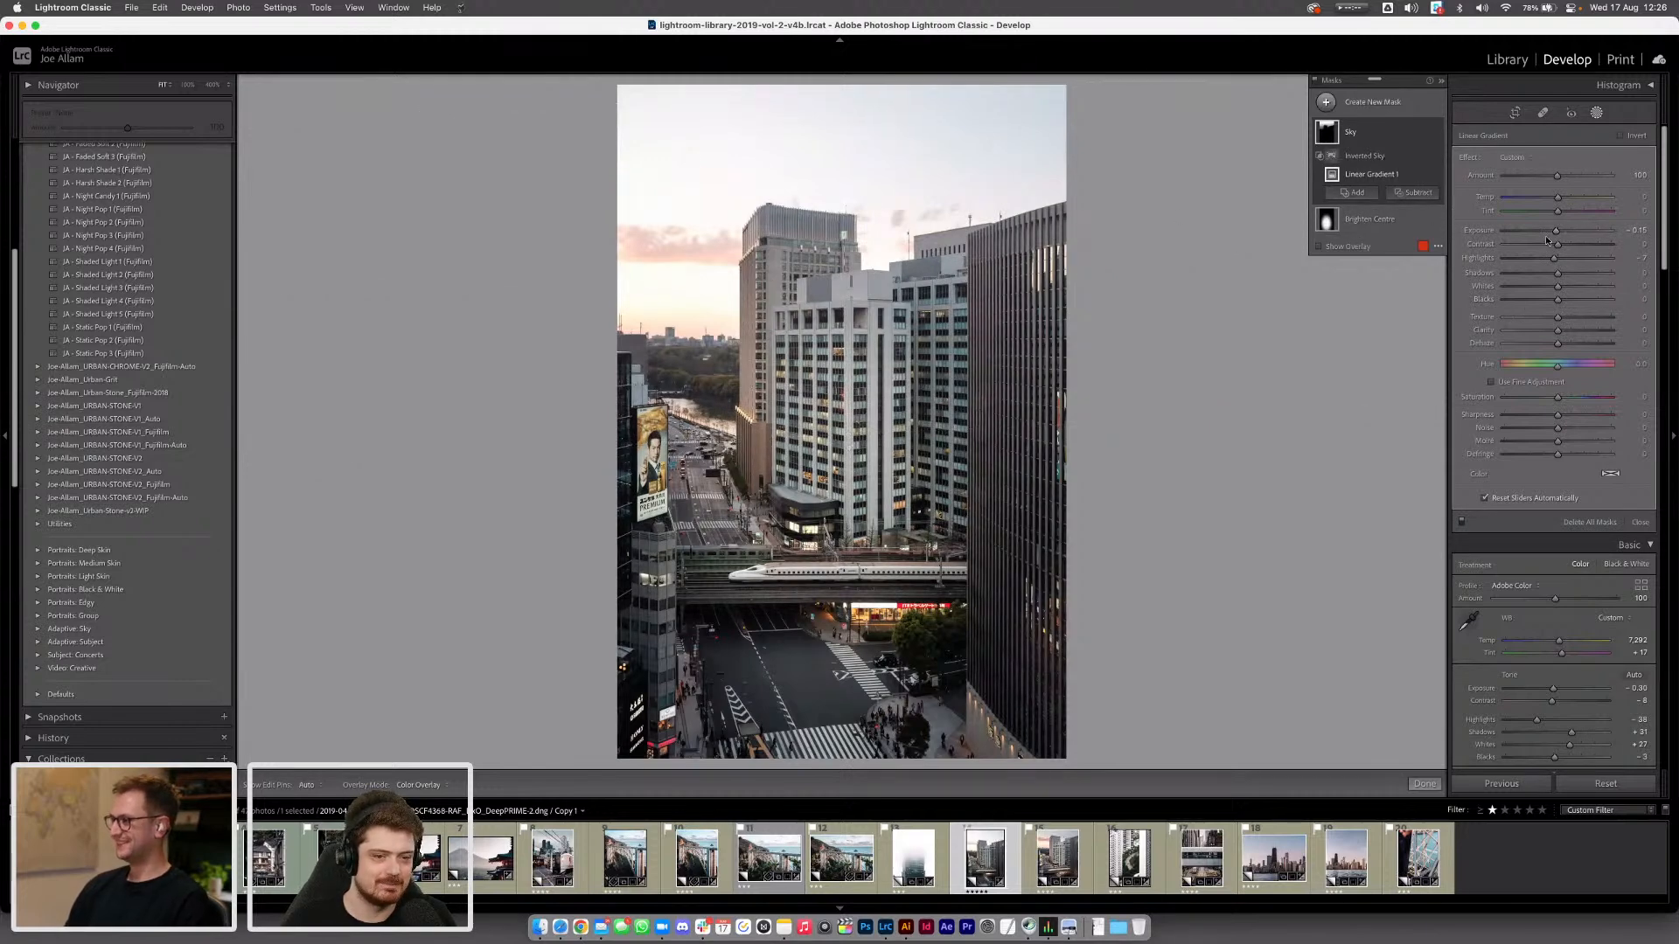
Set the Sky mask's Temp to −12, Exposure to −0.24, Contrast and Whites to 4, Shadows to −17 and Saturation to 10, and reduce Highlights
left_click_drag(1551, 232, 1549, 277)
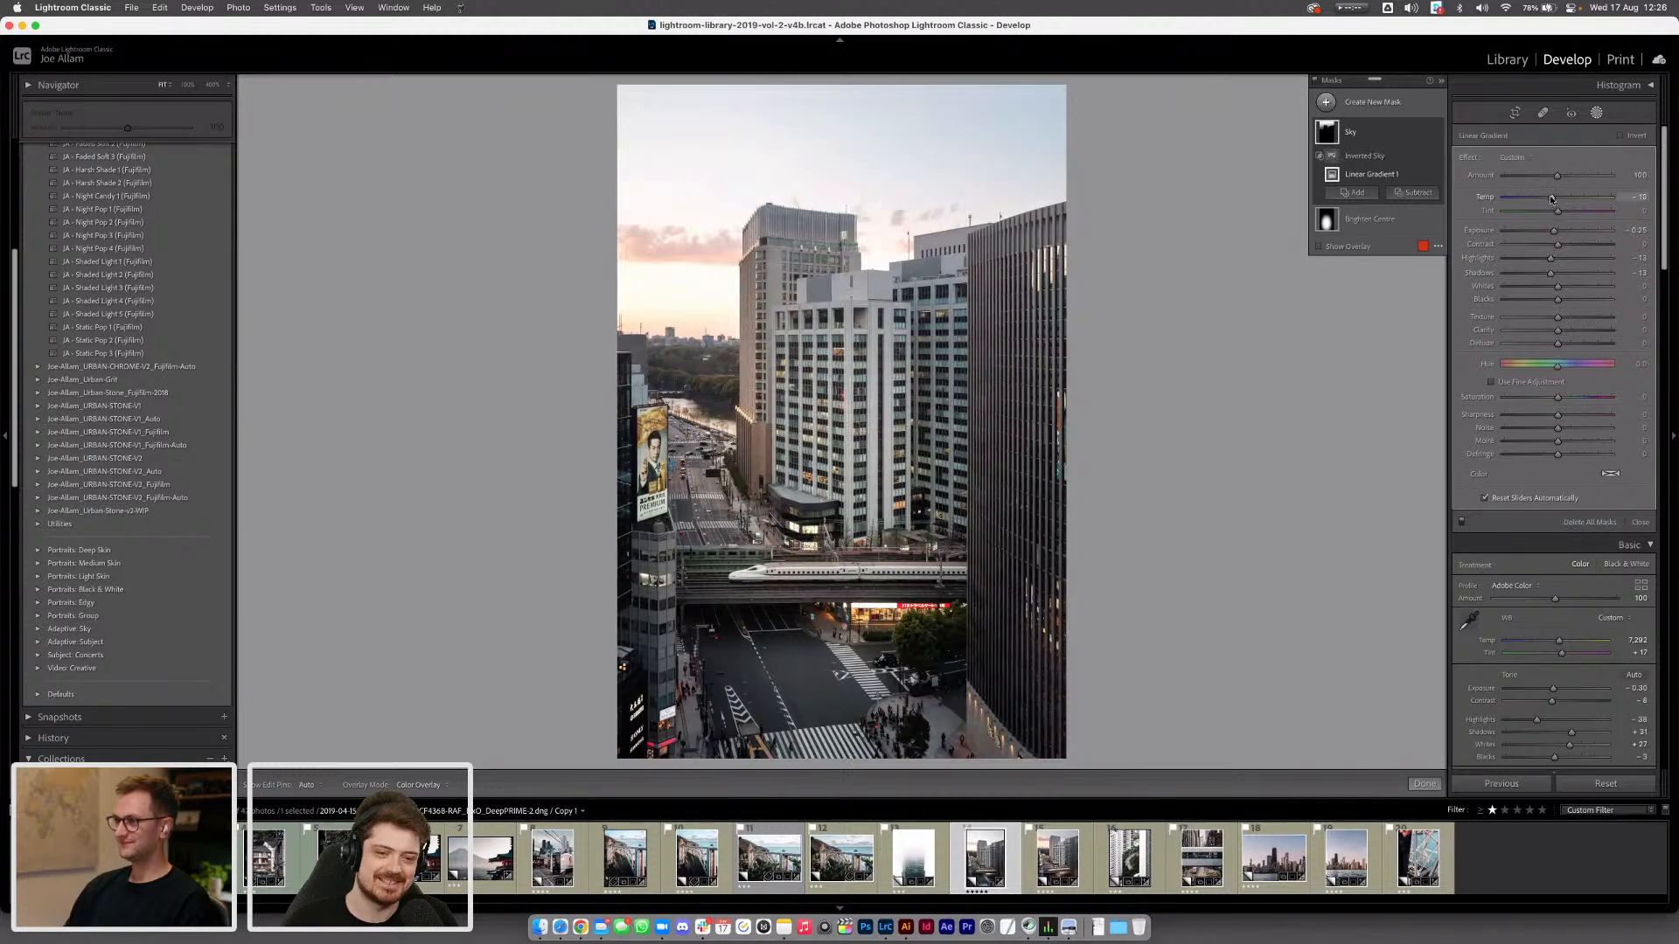
left_click_drag(1552, 200, 1551, 199)
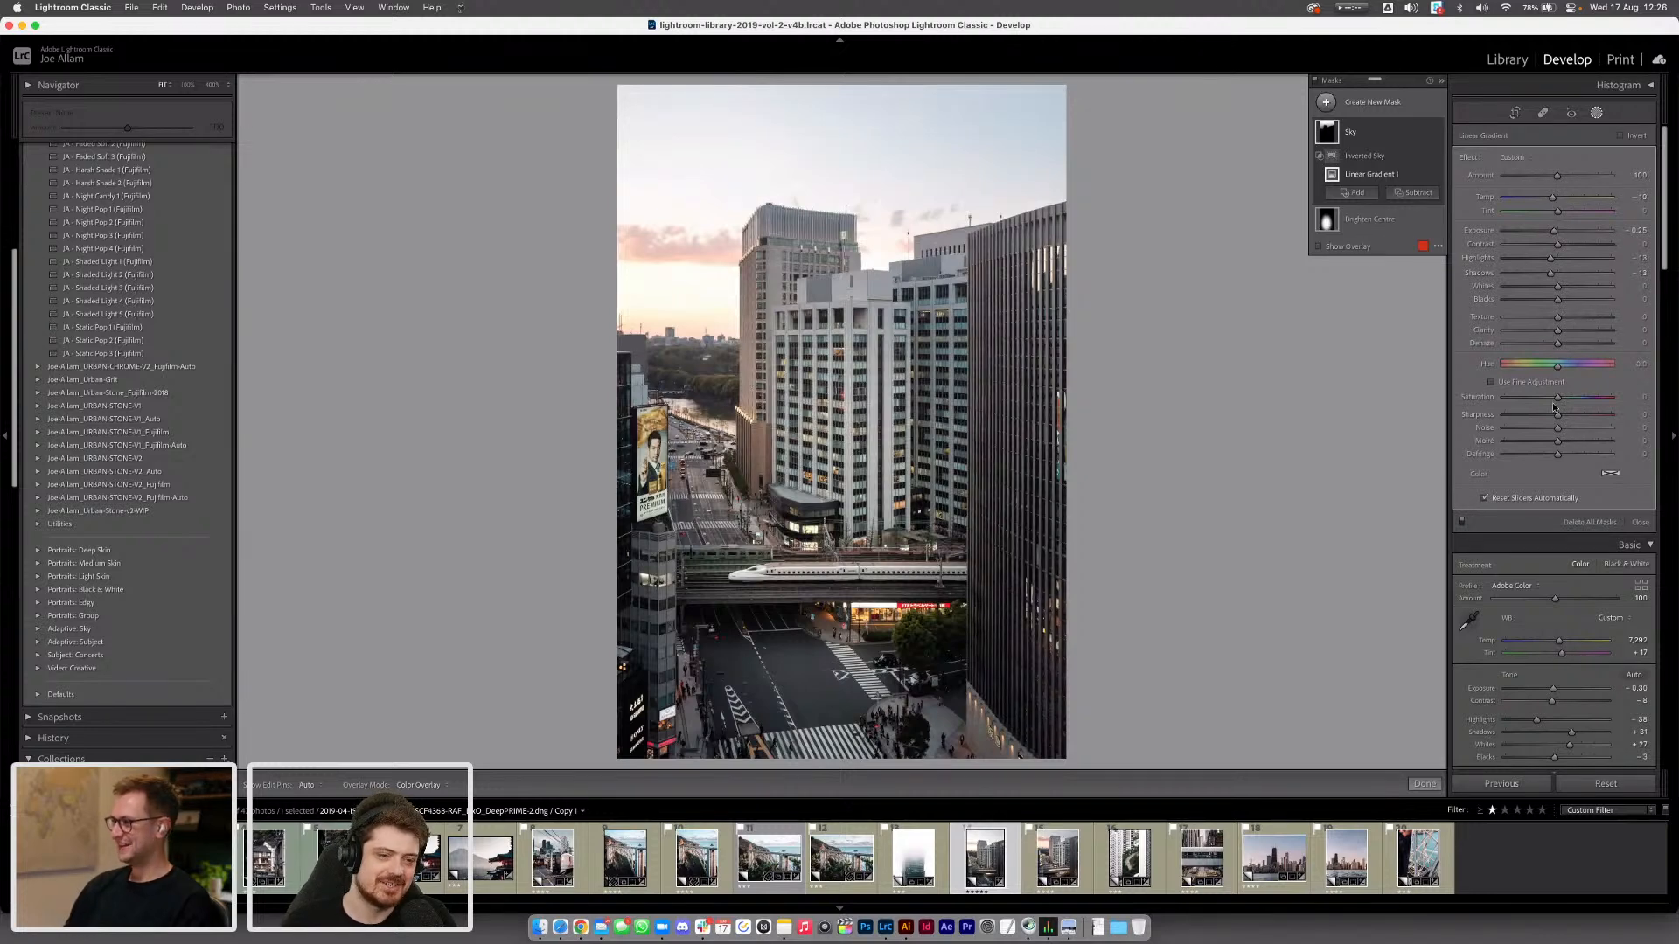
left_click_drag(1557, 398, 1563, 399)
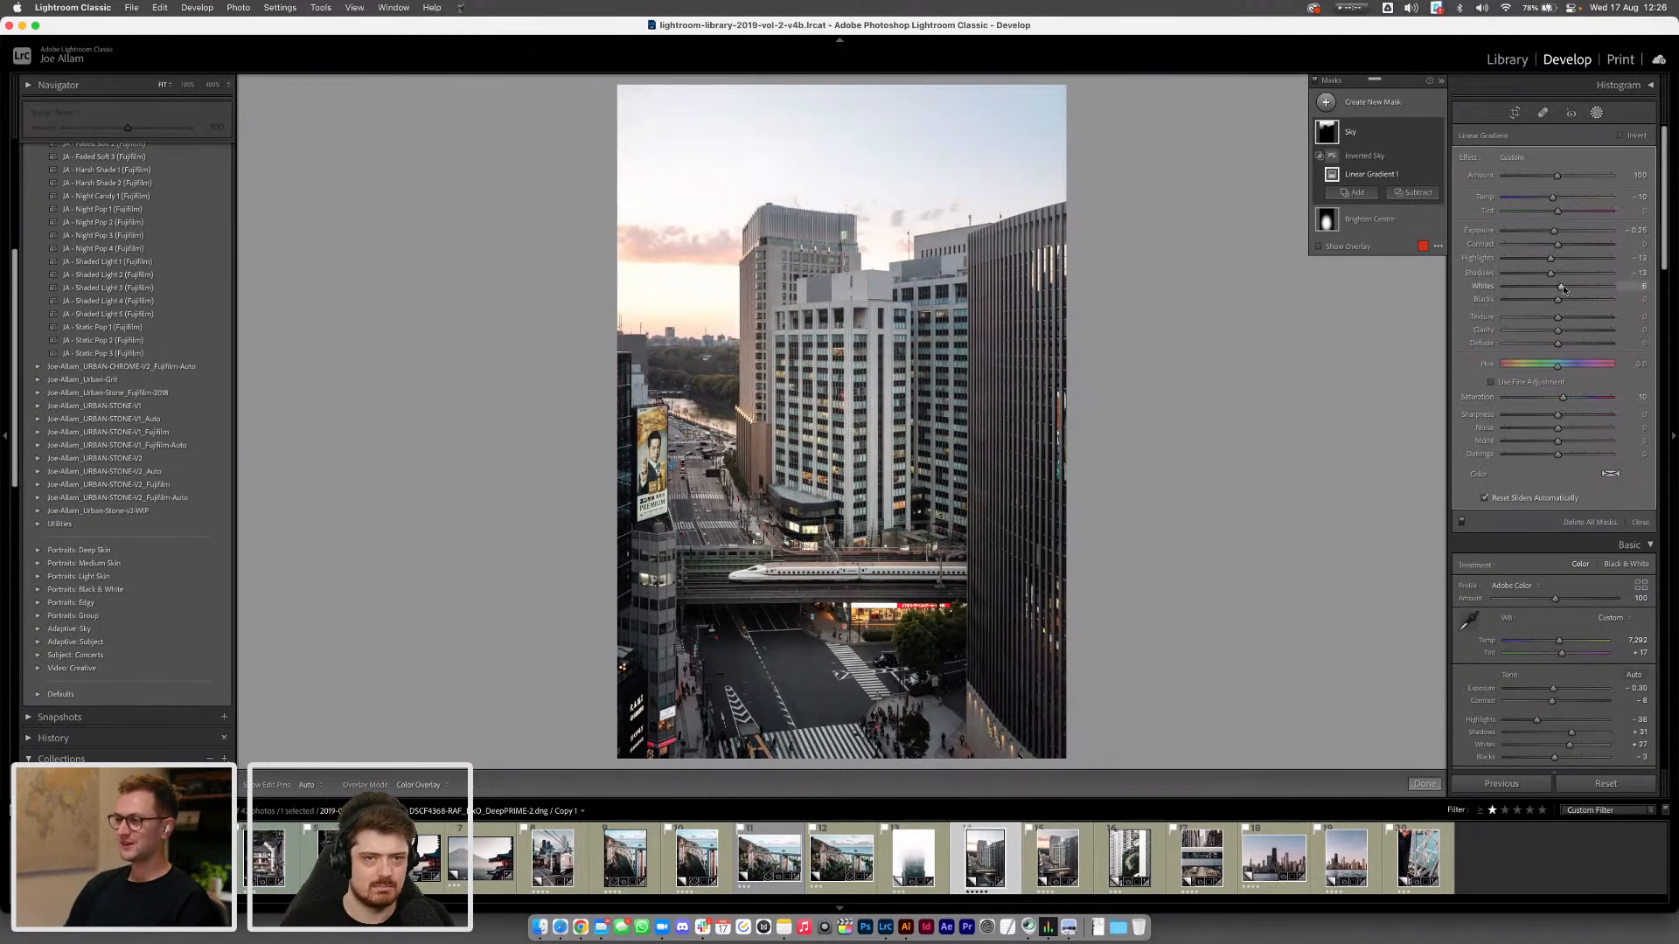
mouse_move(1562, 290)
left_mouse_down()
mouse_move(1555, 263)
mouse_move(1552, 276)
left_mouse_up()
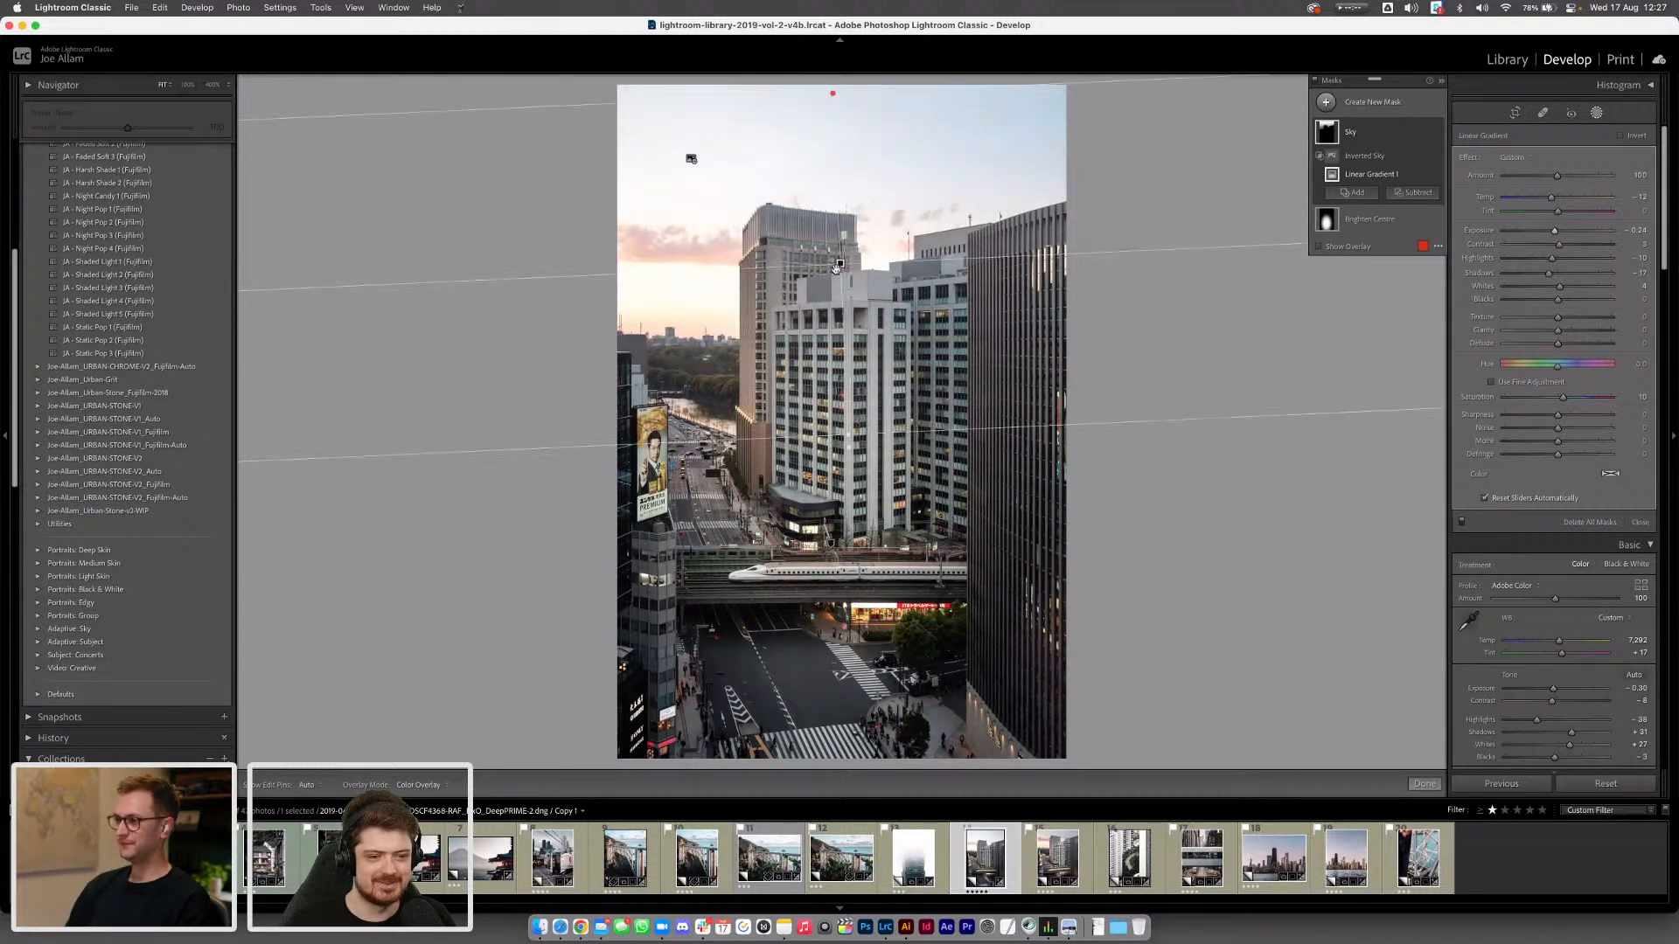
Nudge the sky gradient upward, compare the photo with the Sky mask off and on, and set its Contrast to 15 and Exposure to −0.19
left_click_drag(841, 260, 842, 258)
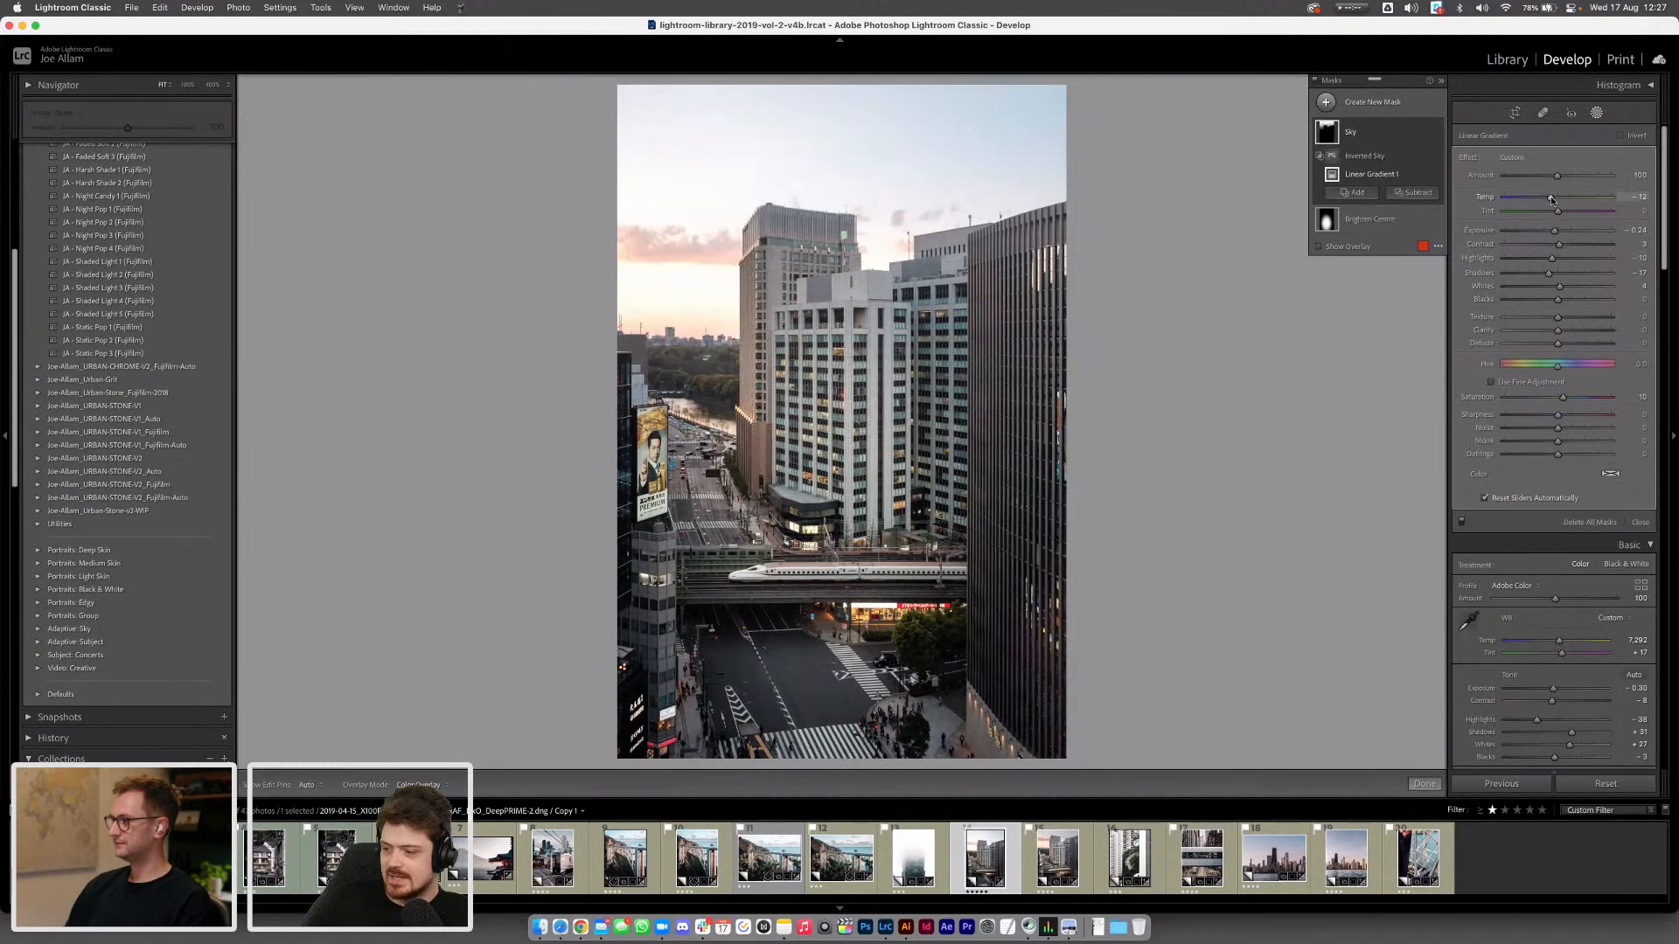
left_click_drag(1552, 199, 1551, 200)
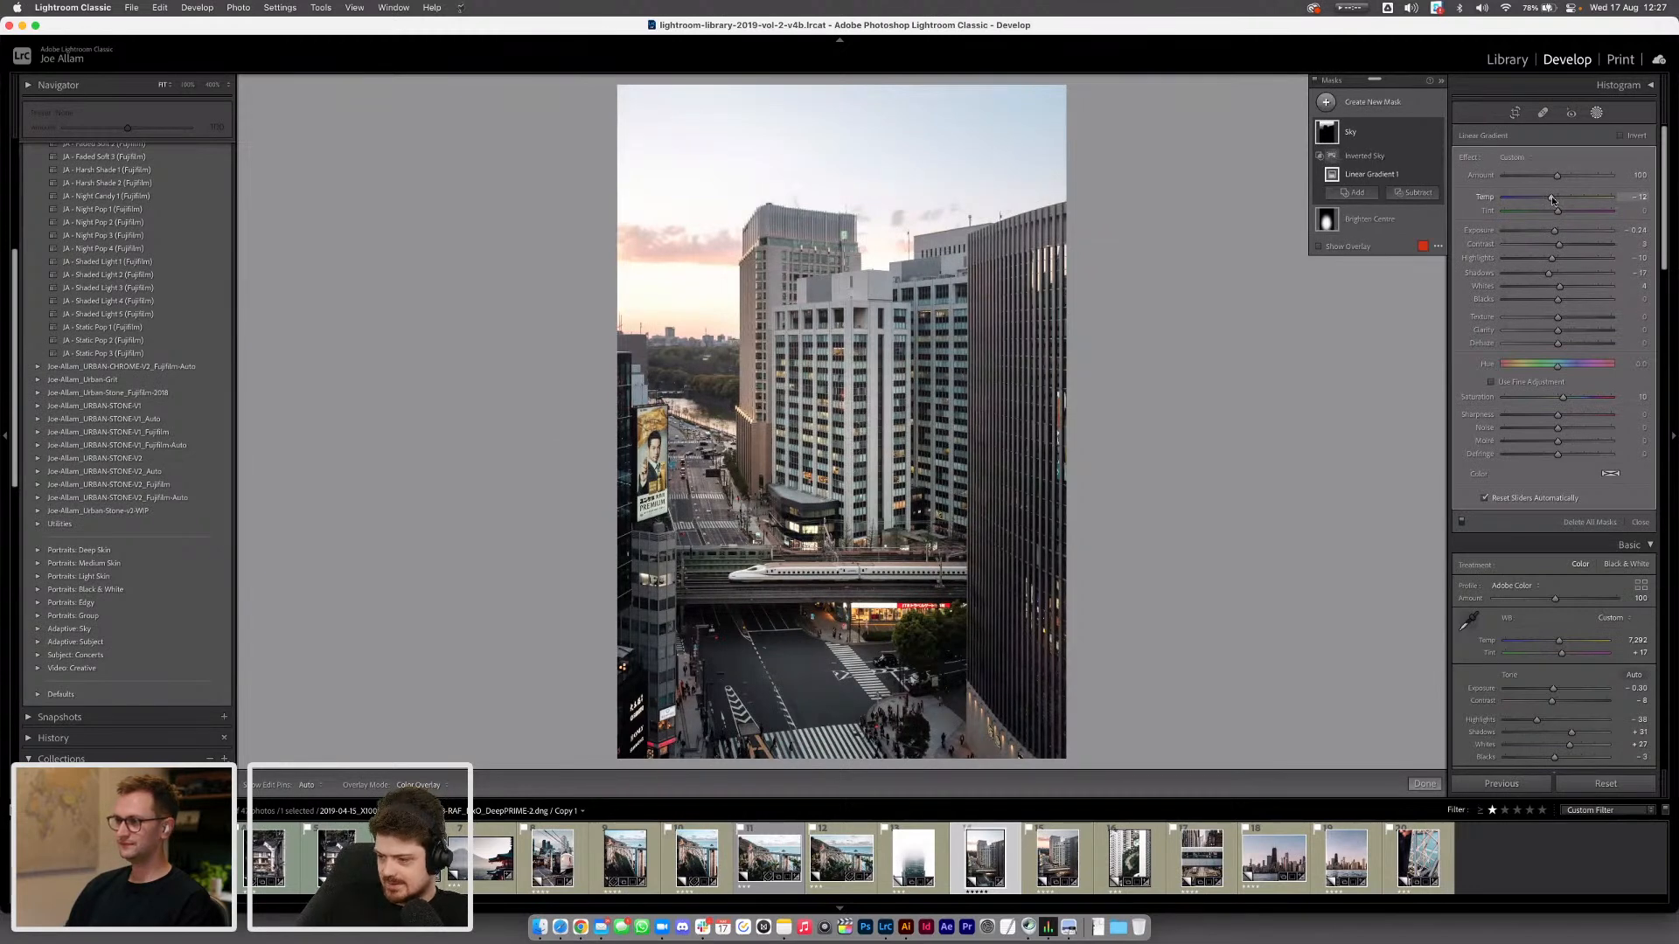
left_click(1437, 133)
left_click(1437, 133)
left_click(1437, 133)
left_click(1437, 133)
left_click_drag(1550, 241, 1556, 232)
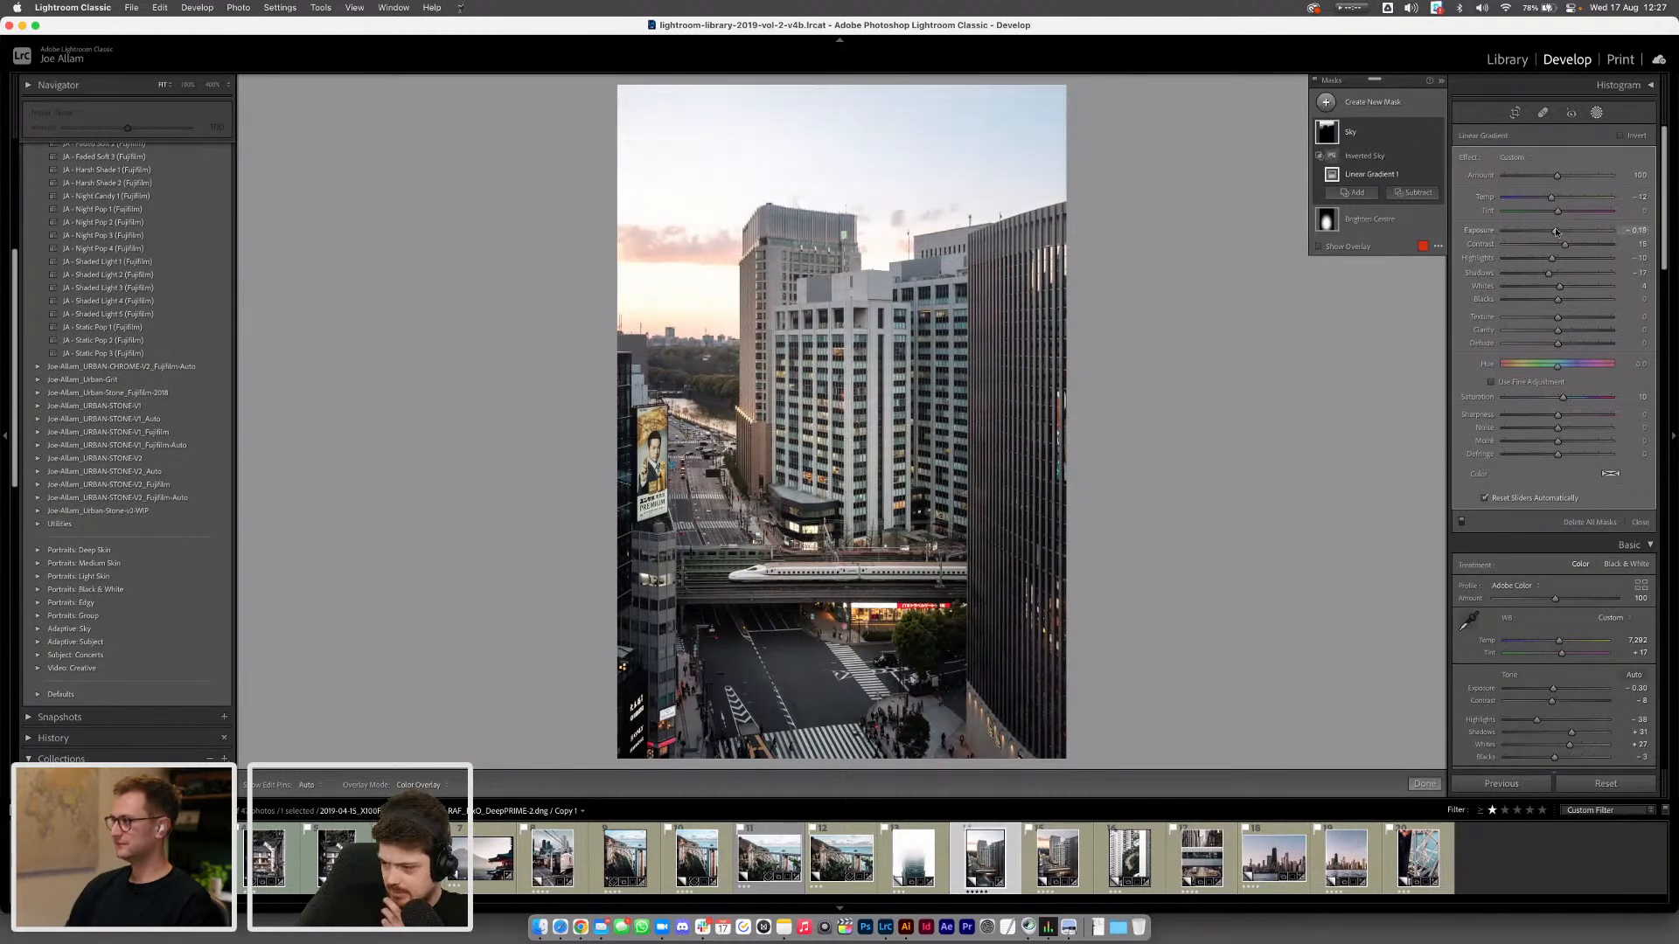
Fine-tune the Sky mask's Temp to −11 and Exposure to −0.18, and move its linear gradient slightly down
mouse_move(396, 415)
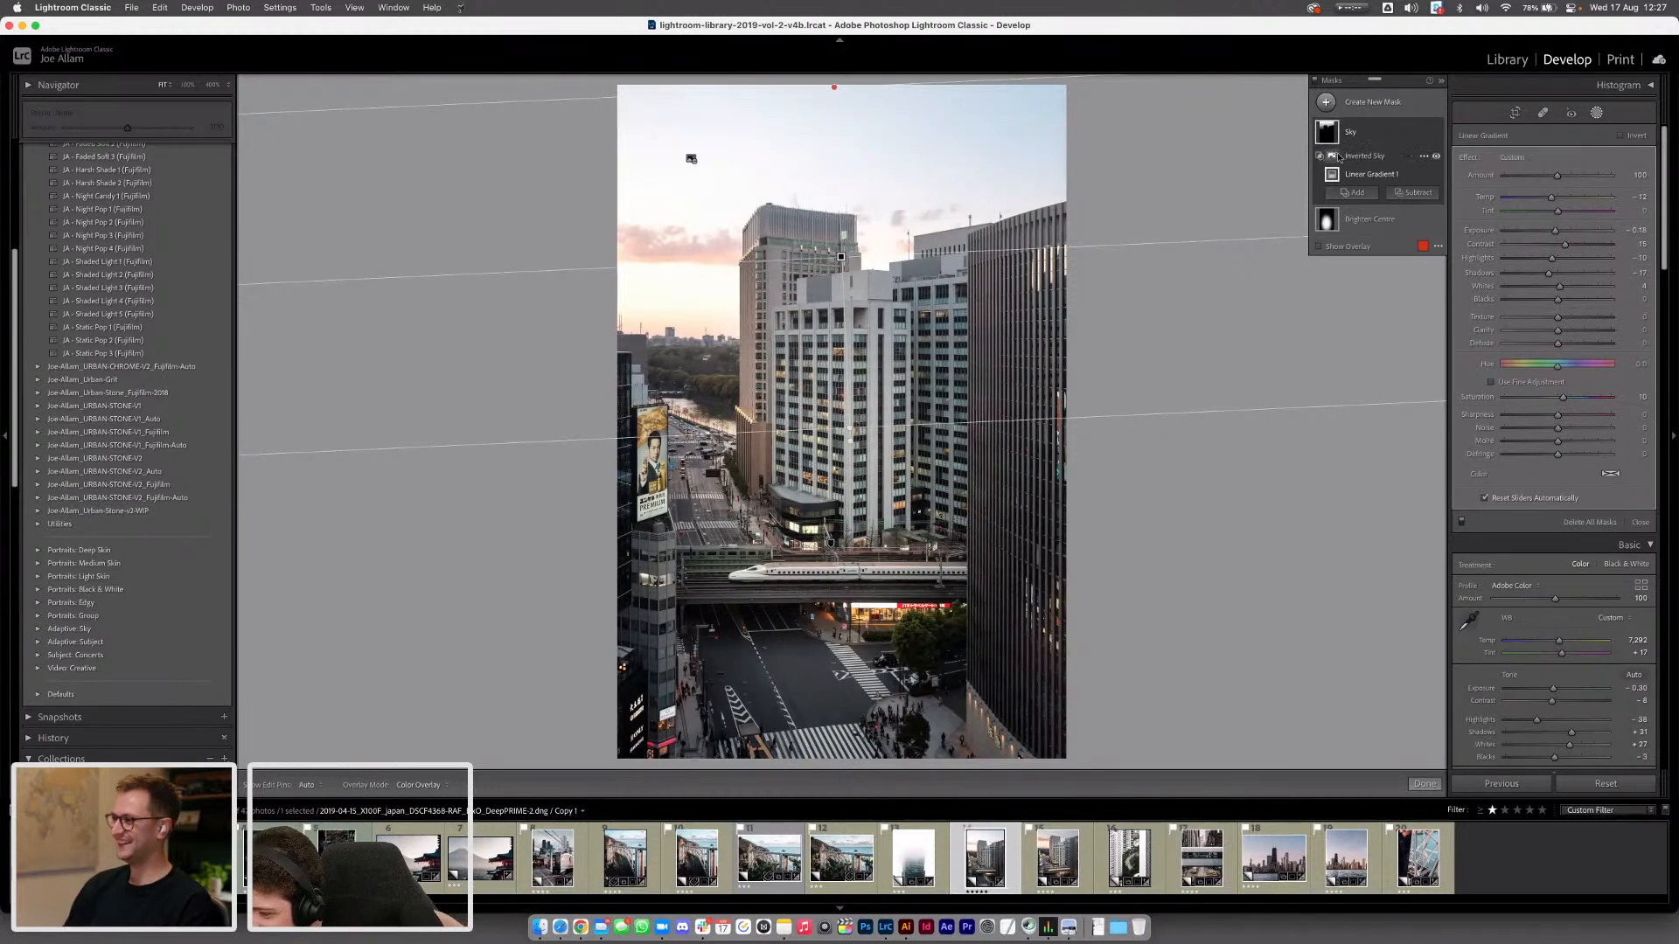
left_click_drag(1554, 200, 1554, 233)
left_click_drag(840, 256, 842, 271)
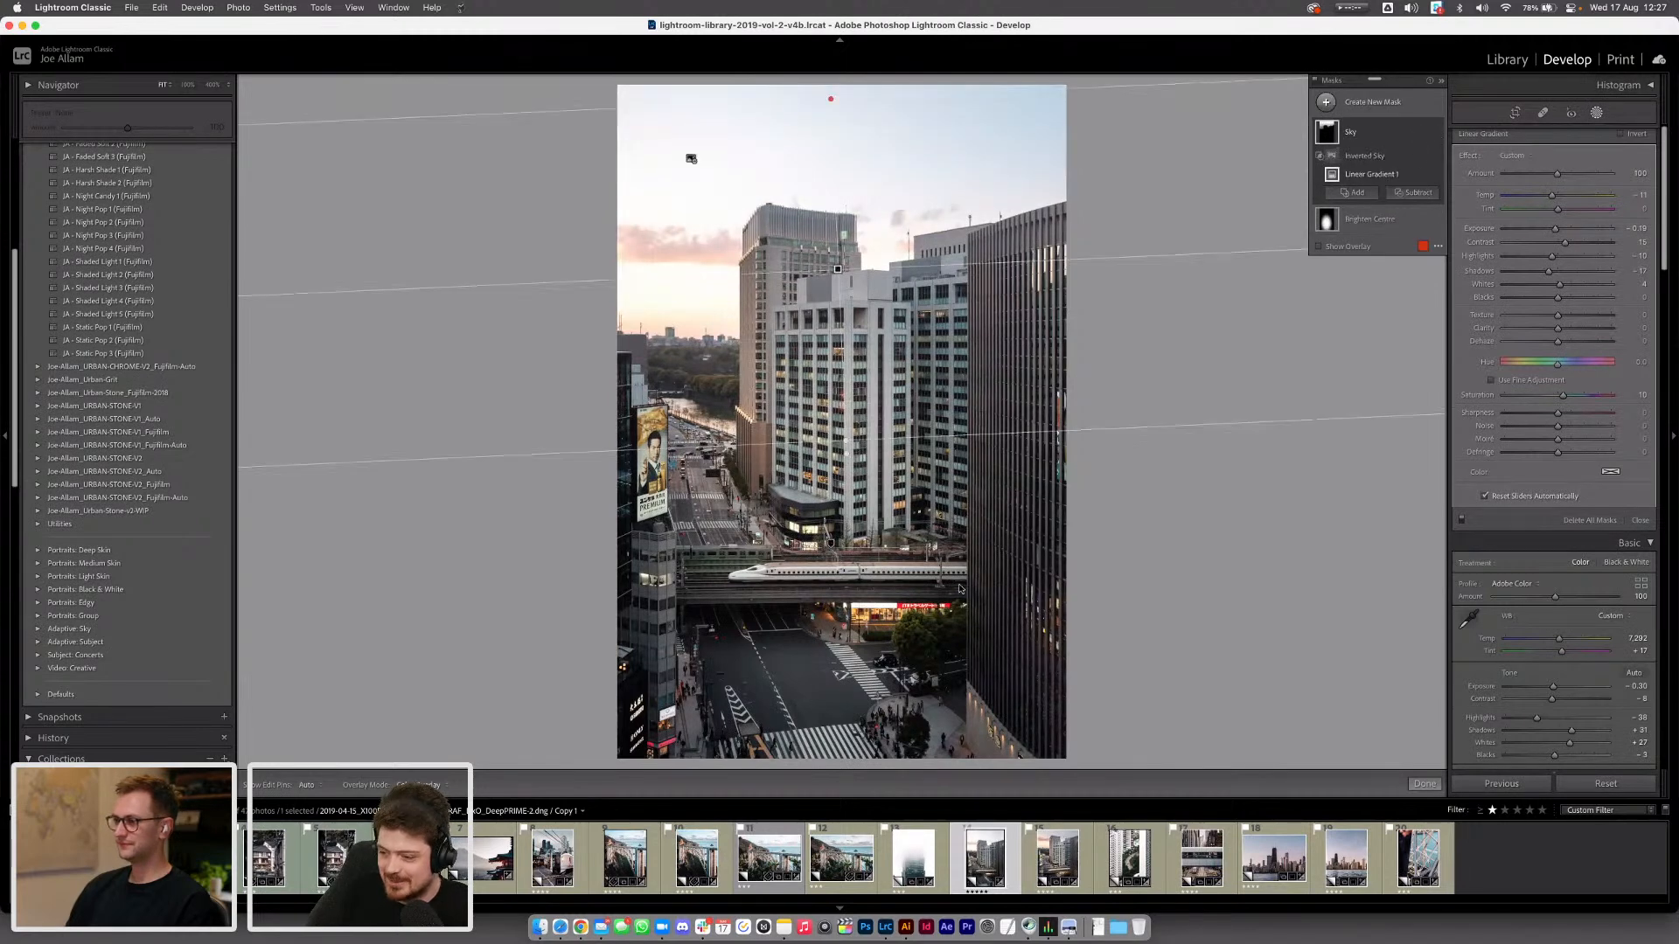
Compare the photo with the Brighten Centre mask hidden and shown
left_click(1437, 220)
left_click(1437, 221)
left_click(1436, 220)
left_click(1436, 220)
left_click(1437, 221)
left_click(1437, 220)
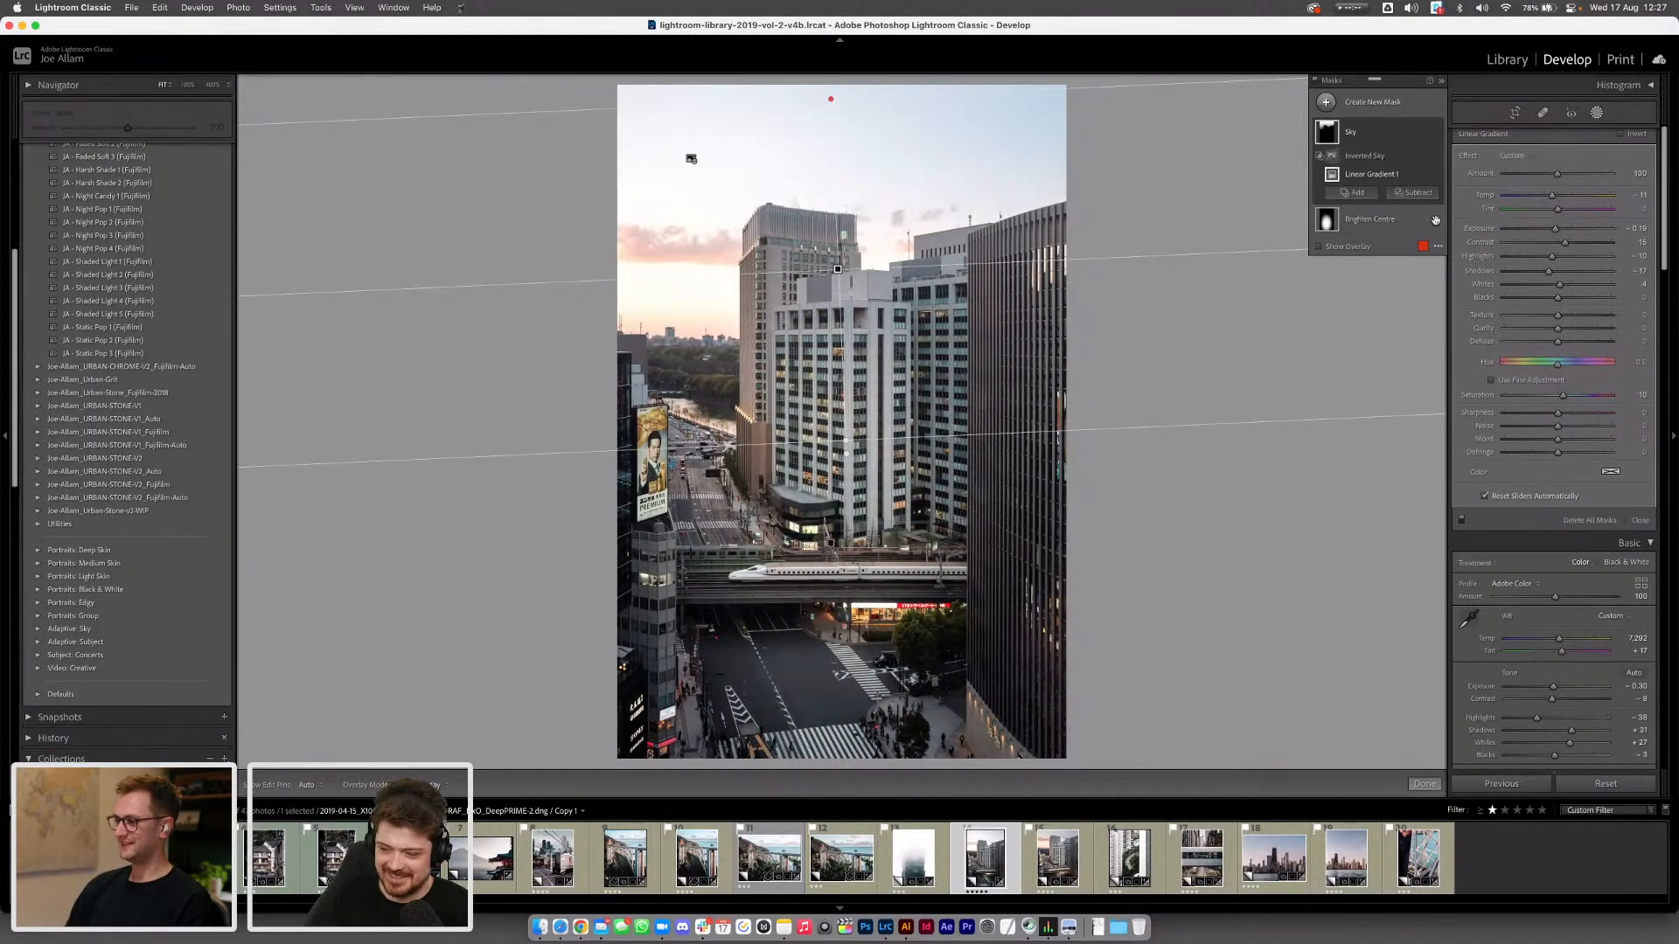
Move the Brighten Centre radial gradient down onto the white train and widen it further over the dark towers on both sides
left_click(1358, 220)
left_click_drag(829, 542, 823, 564)
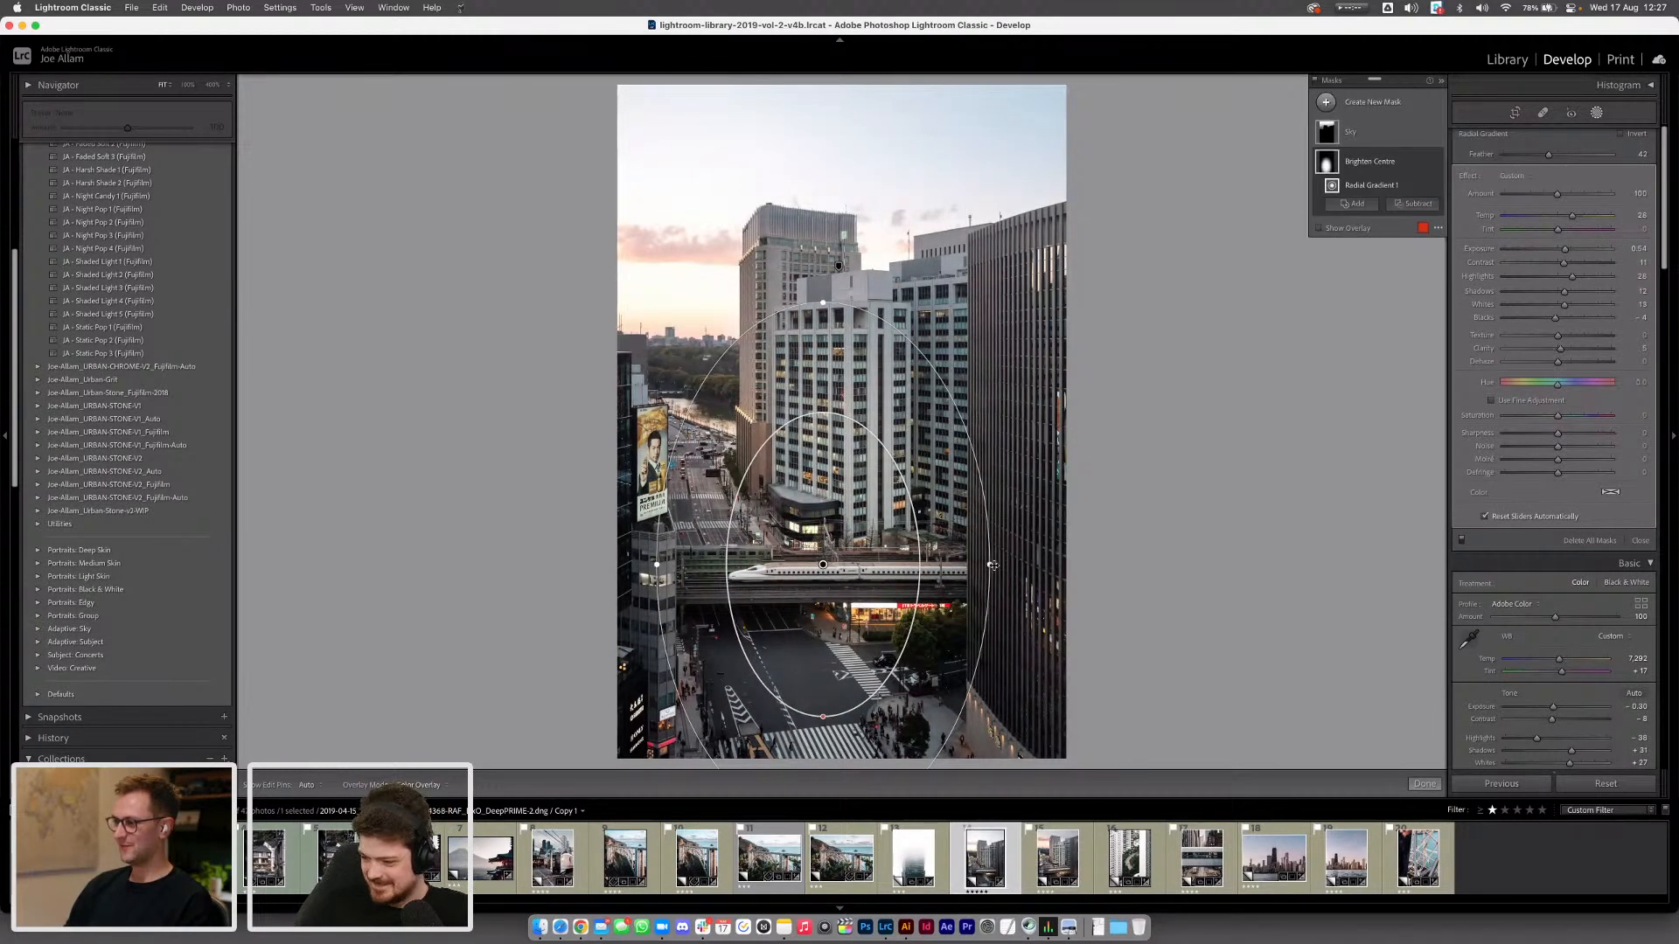
left_click_drag(990, 565, 1011, 564)
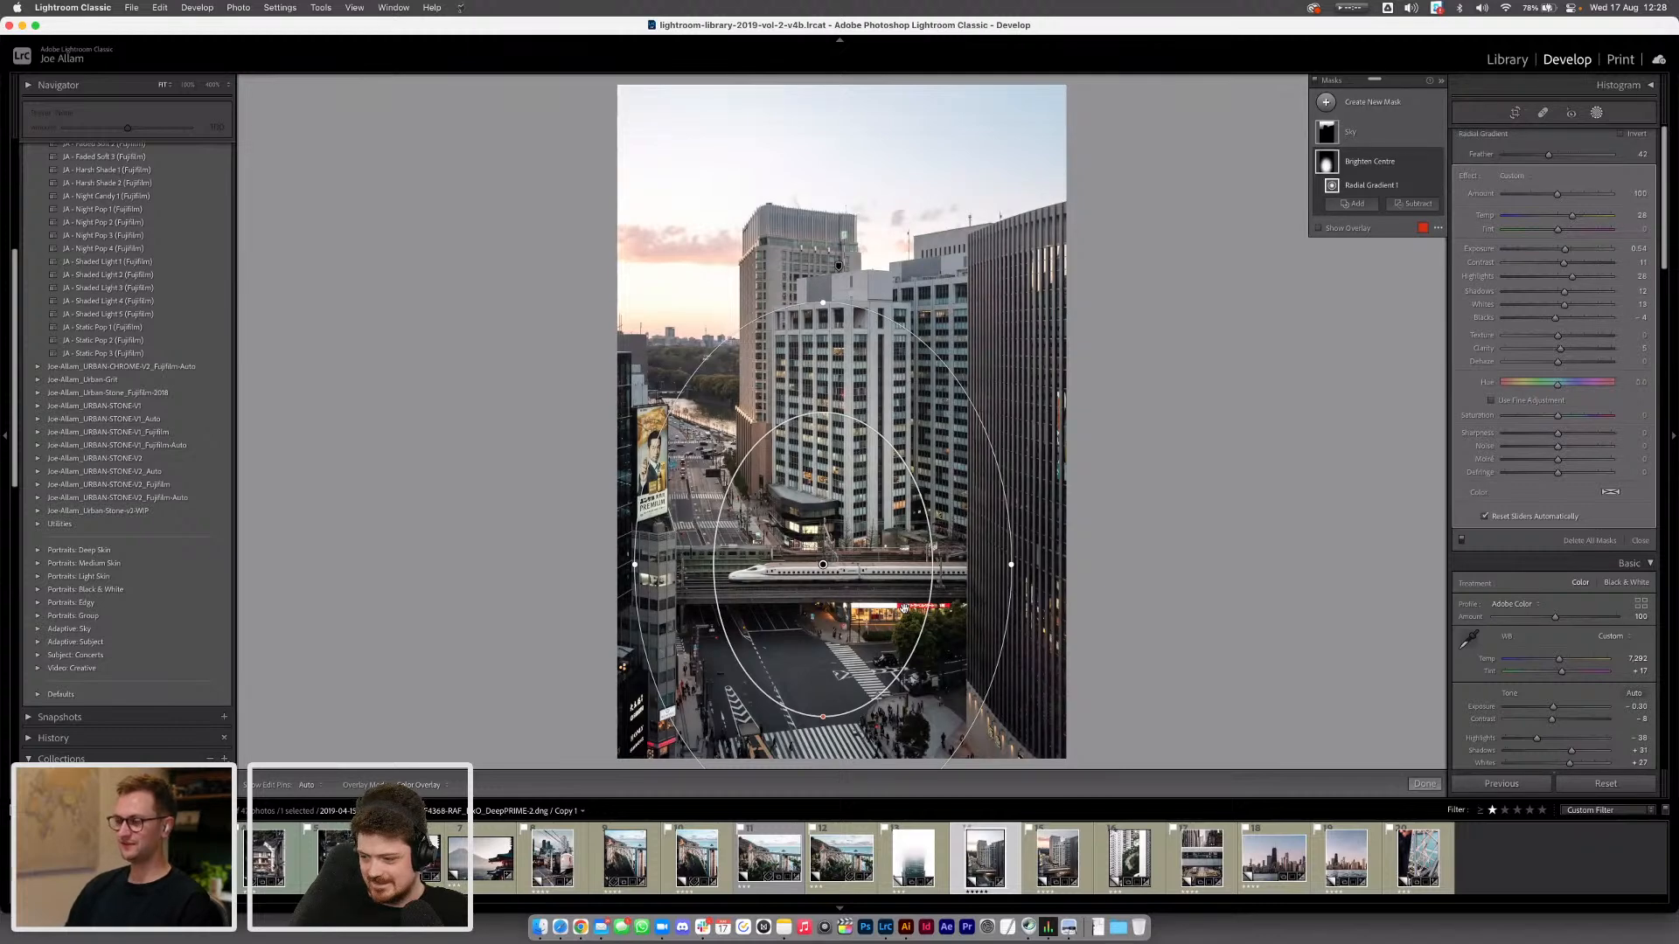
left_click_drag(823, 565, 819, 566)
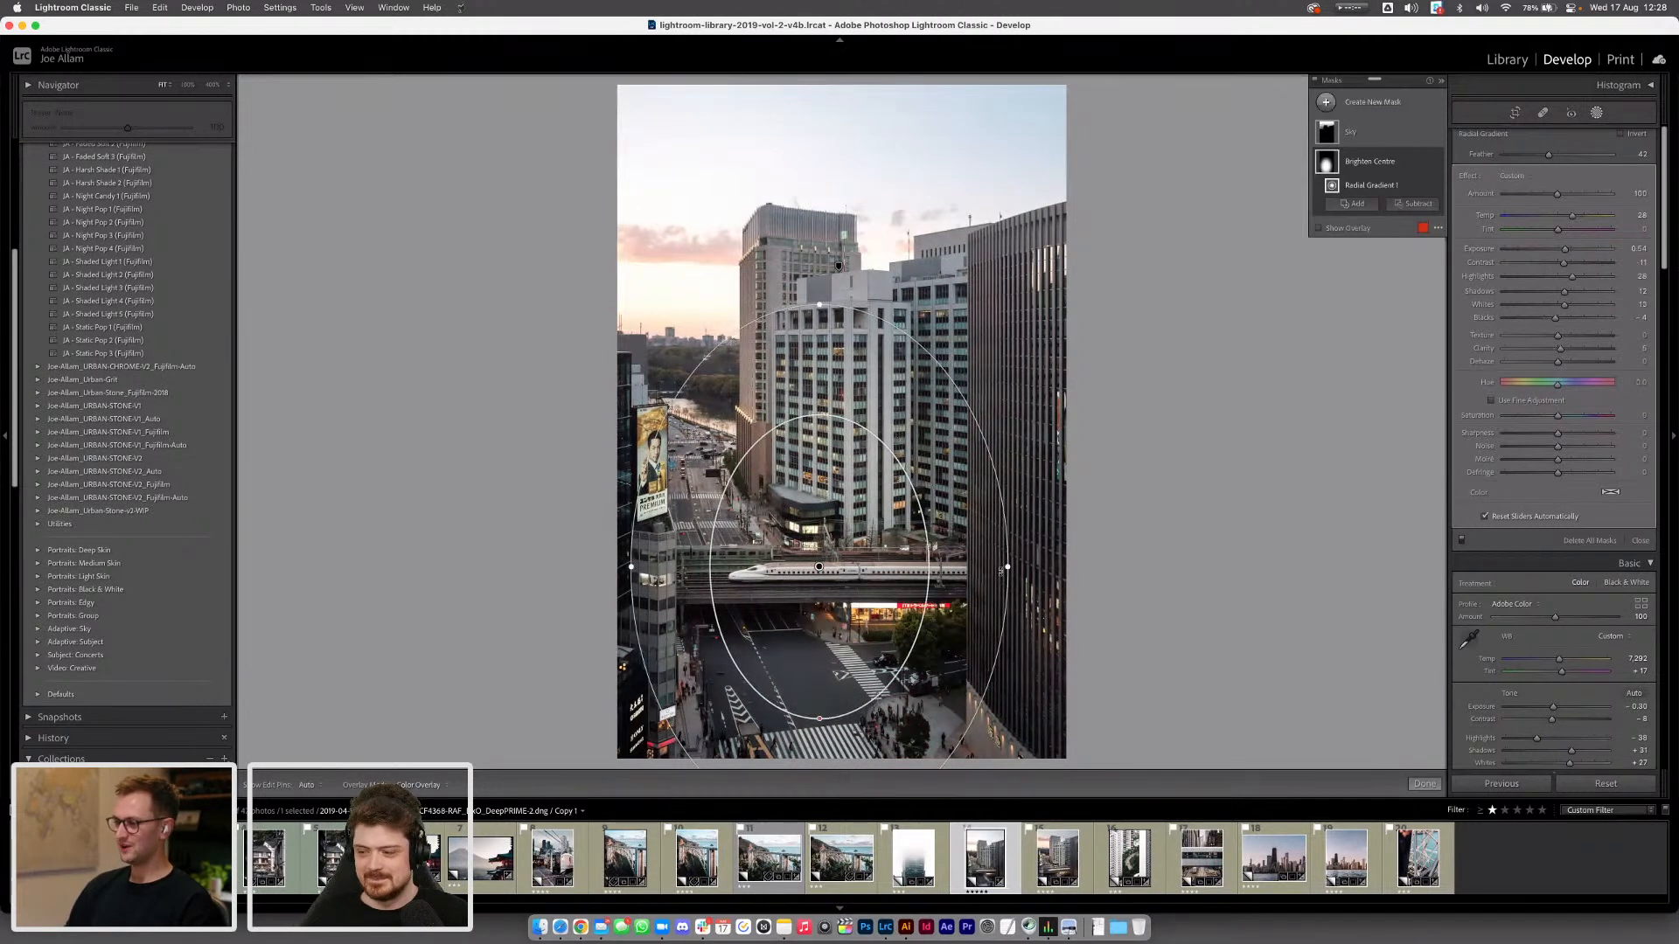
left_click_drag(1011, 567, 1012, 567)
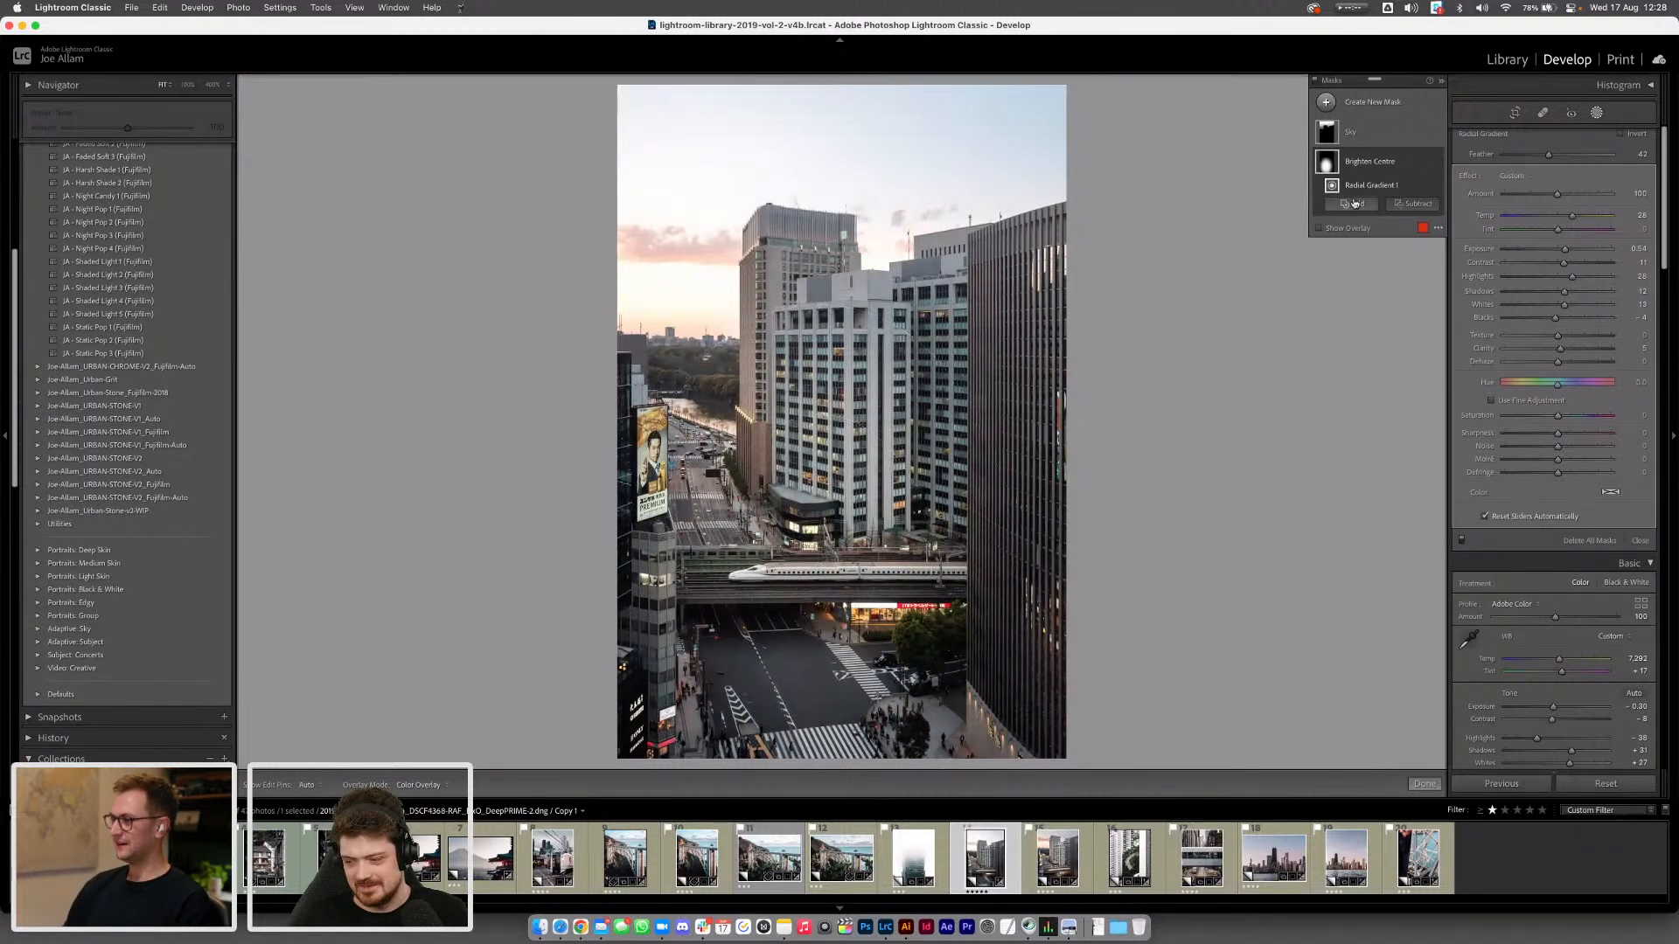
Set the Sky mask's Temp to −16 and Contrast to 16, and leave masking
left_click(1346, 131)
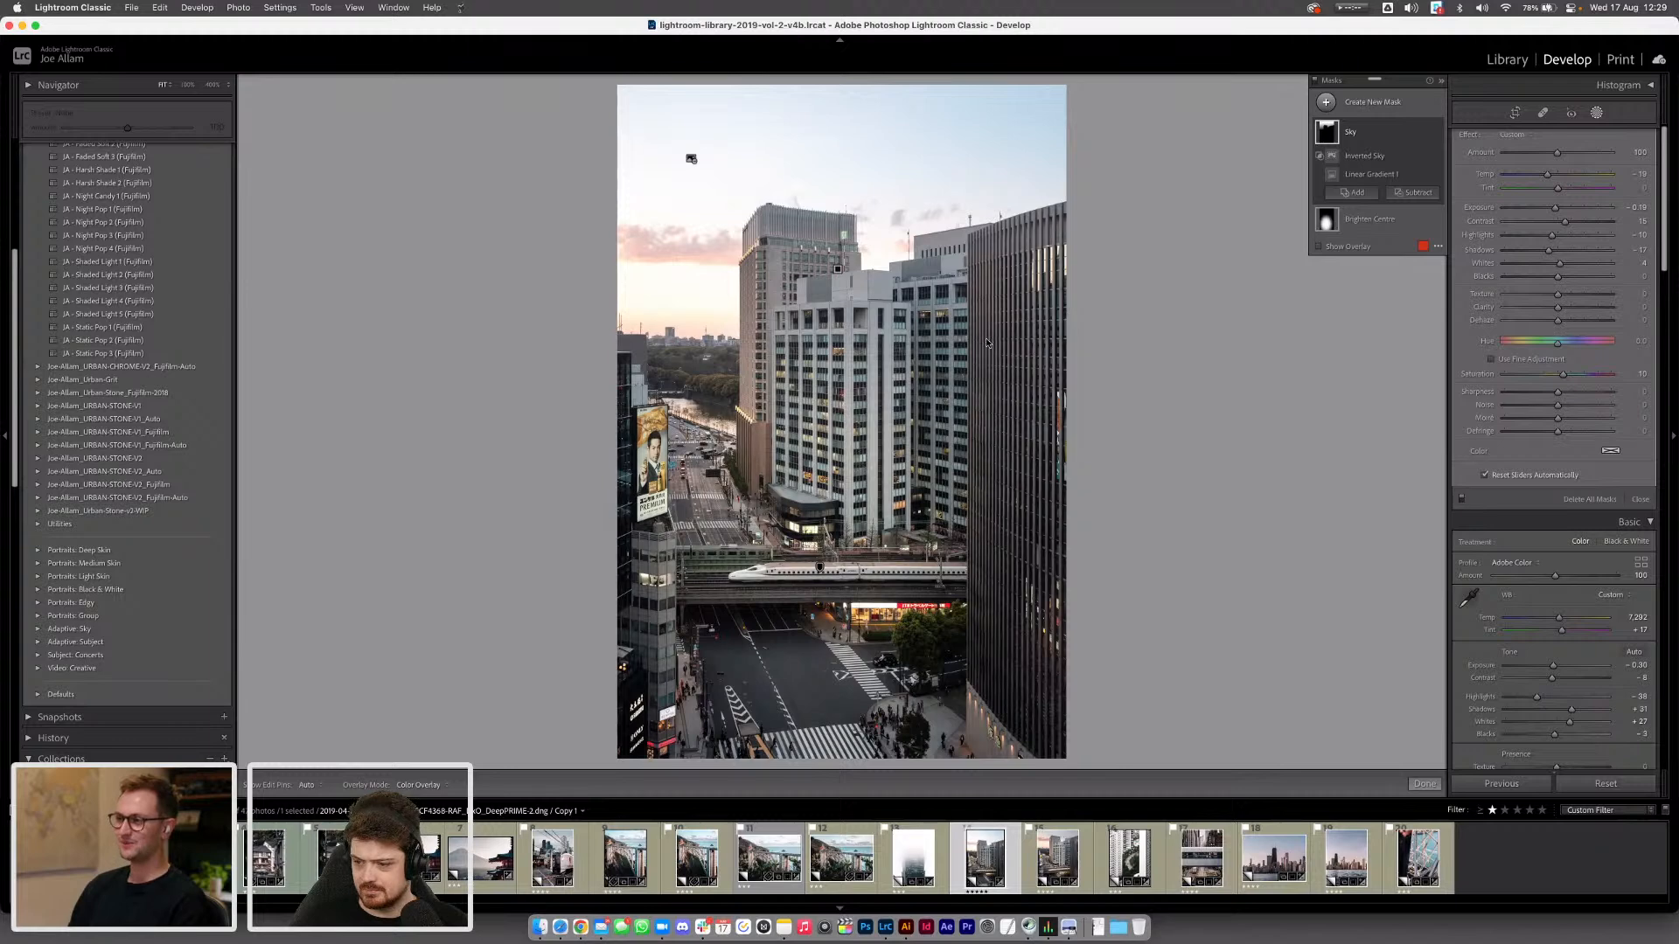
left_click(1597, 113)
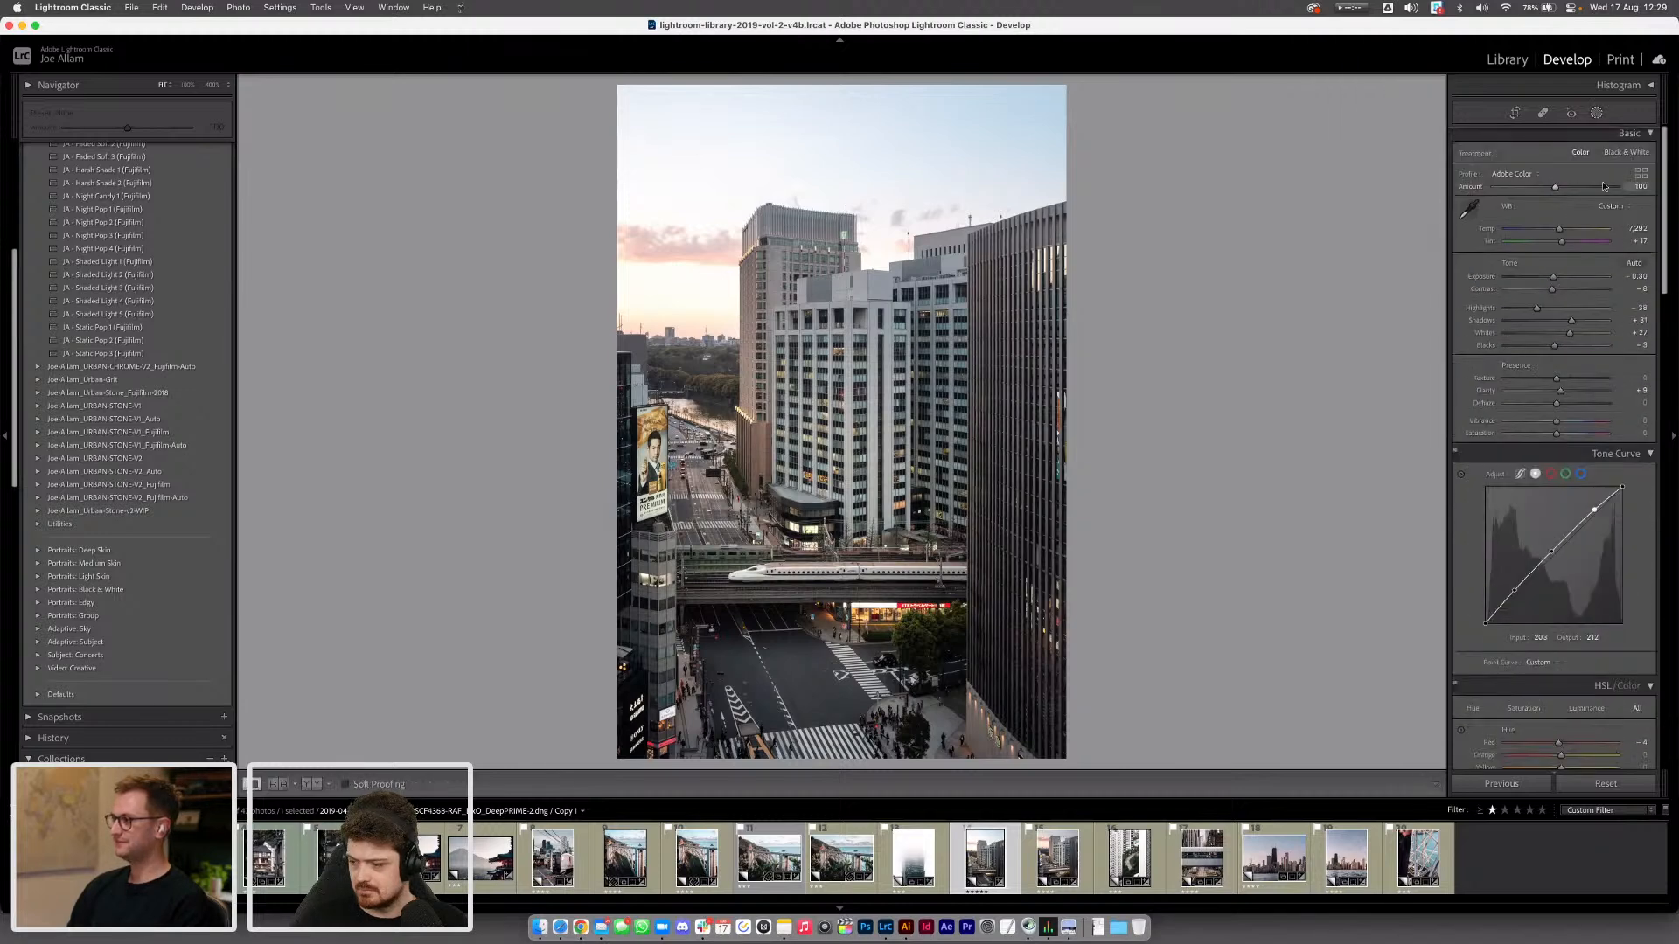
Try a warm Temp on the Sky mask, and set its Temp to −8
left_click(1597, 114)
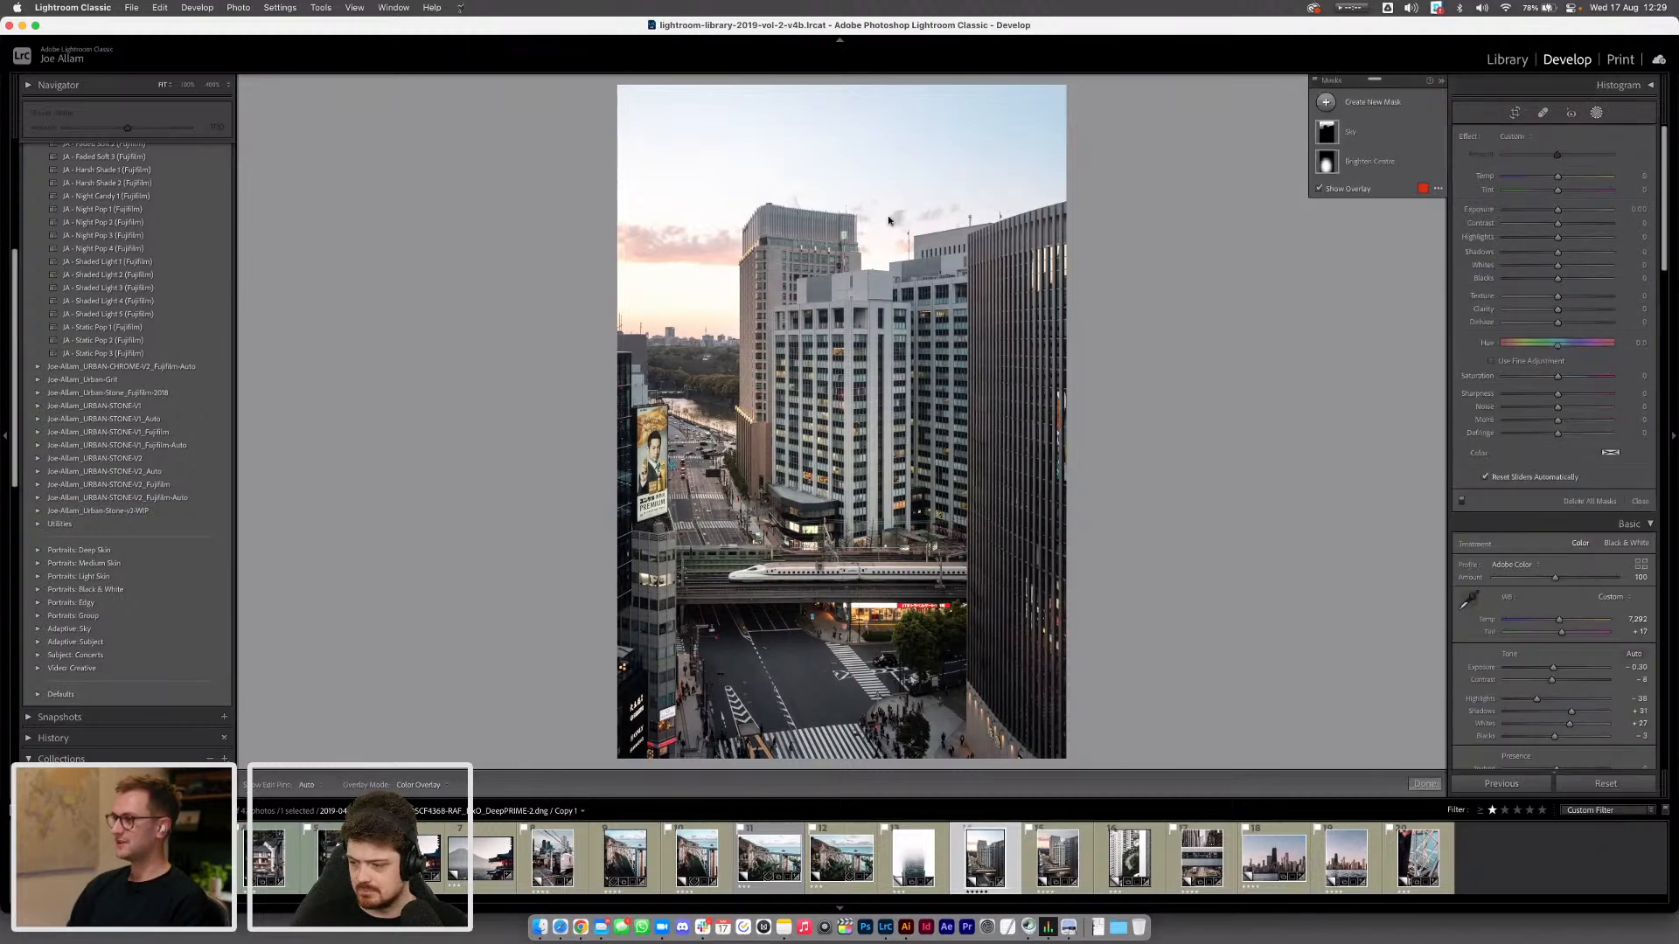
left_click(1380, 138)
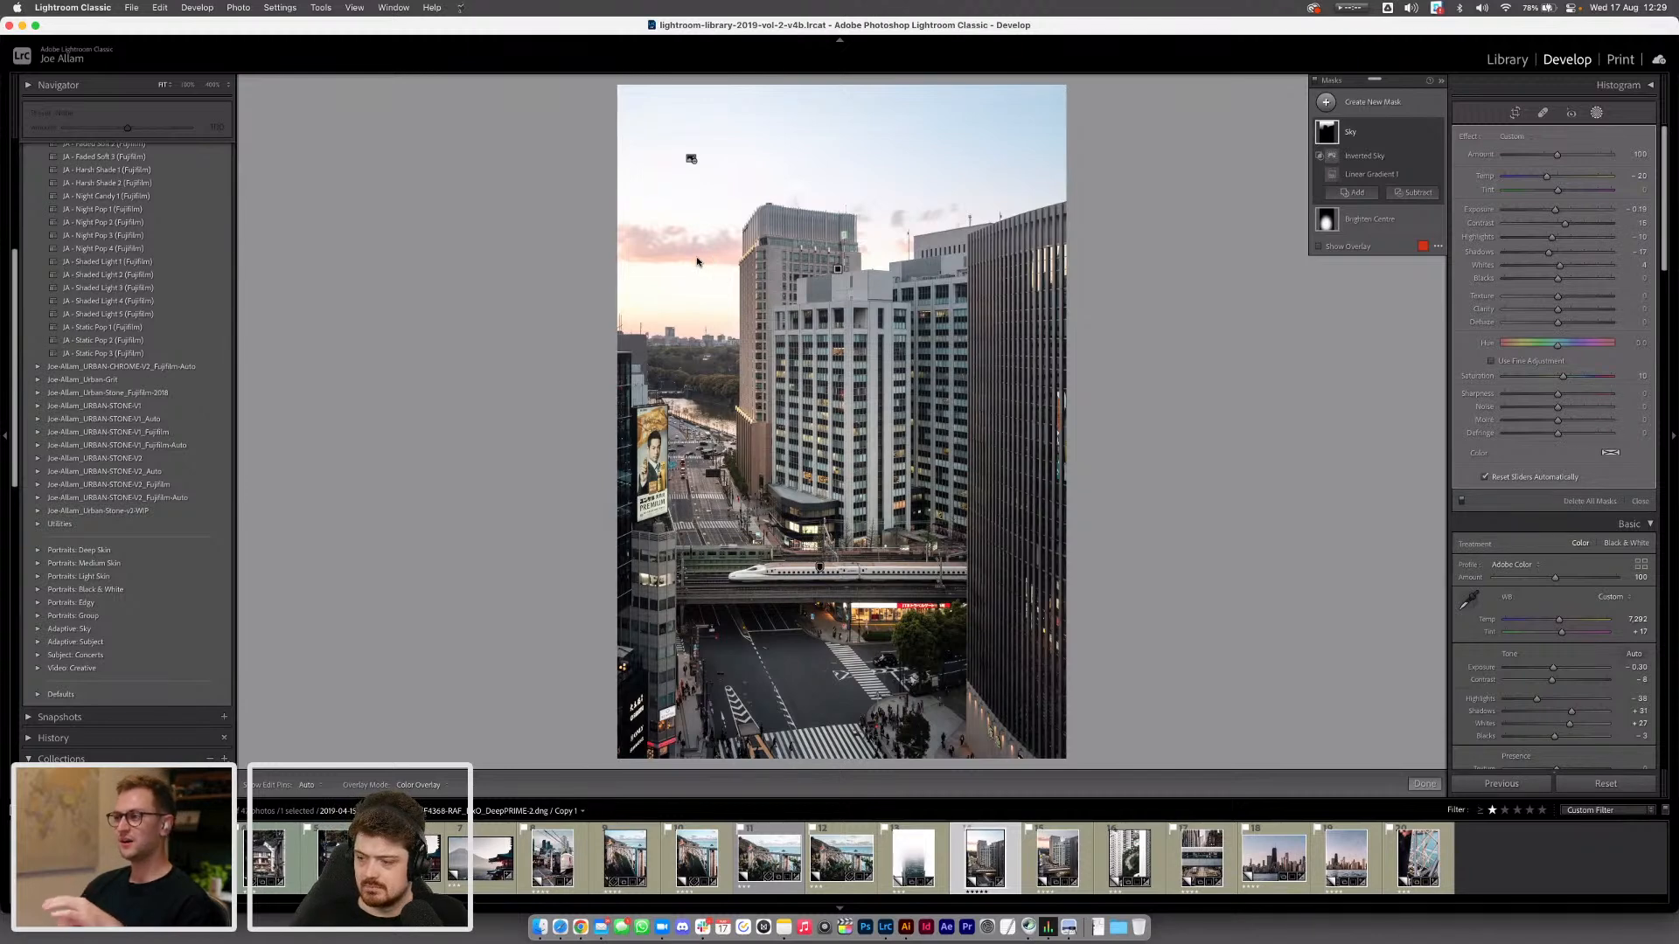
left_click(1436, 134)
left_click_drag(1546, 177, 1578, 178)
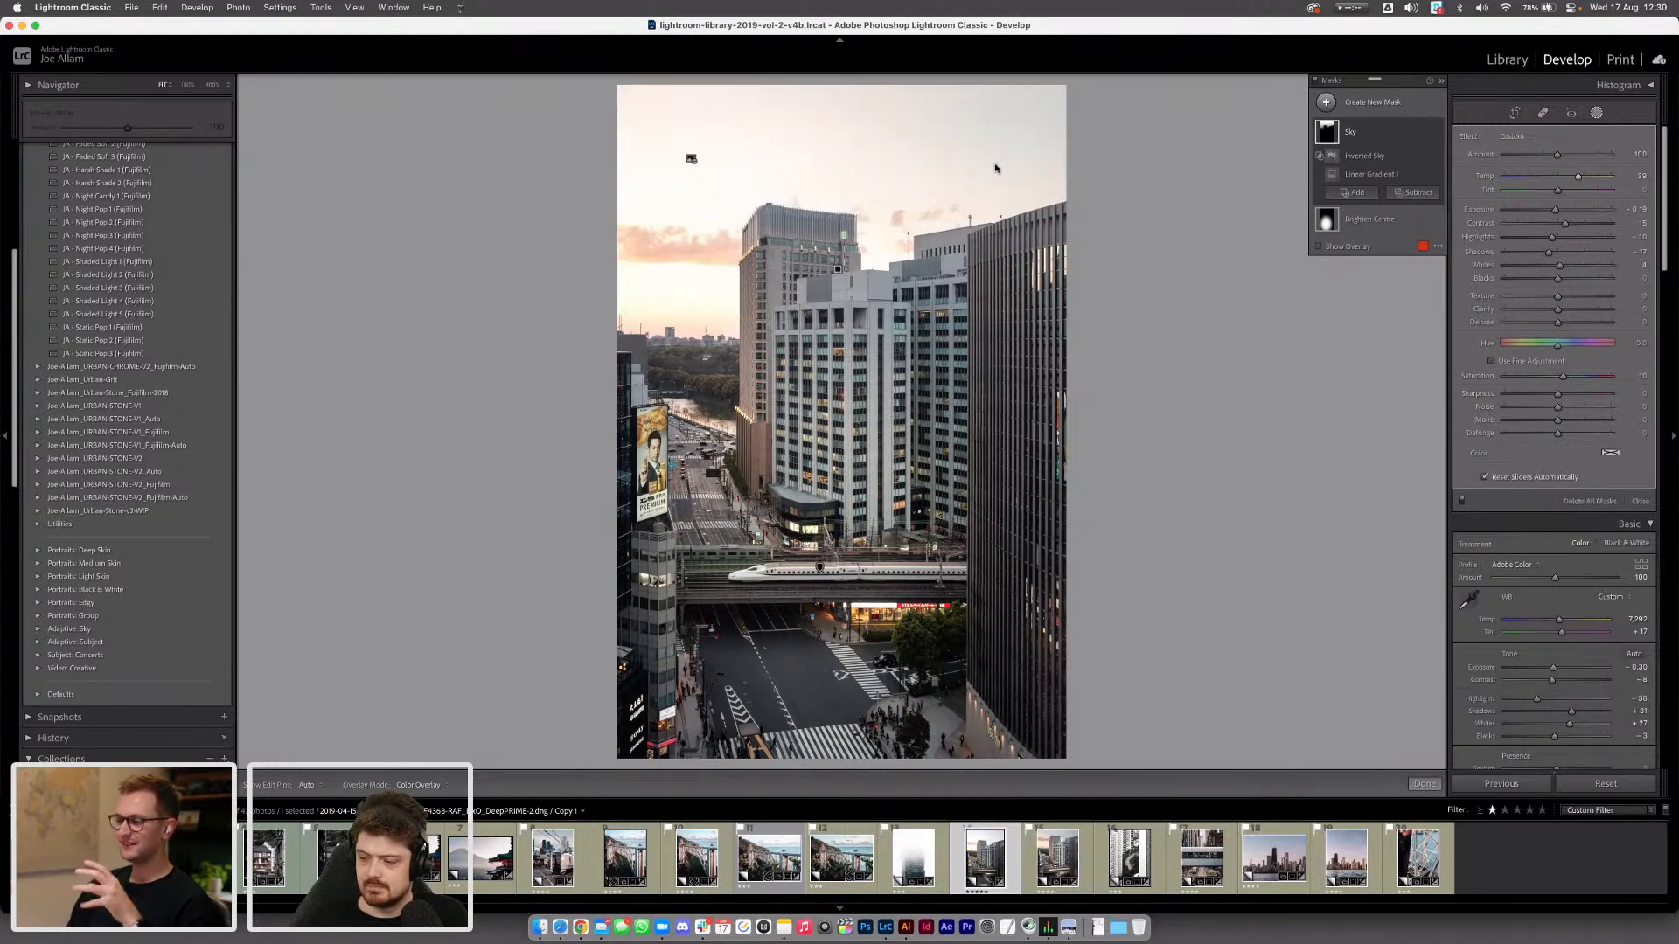
left_click_drag(1579, 178, 1549, 178)
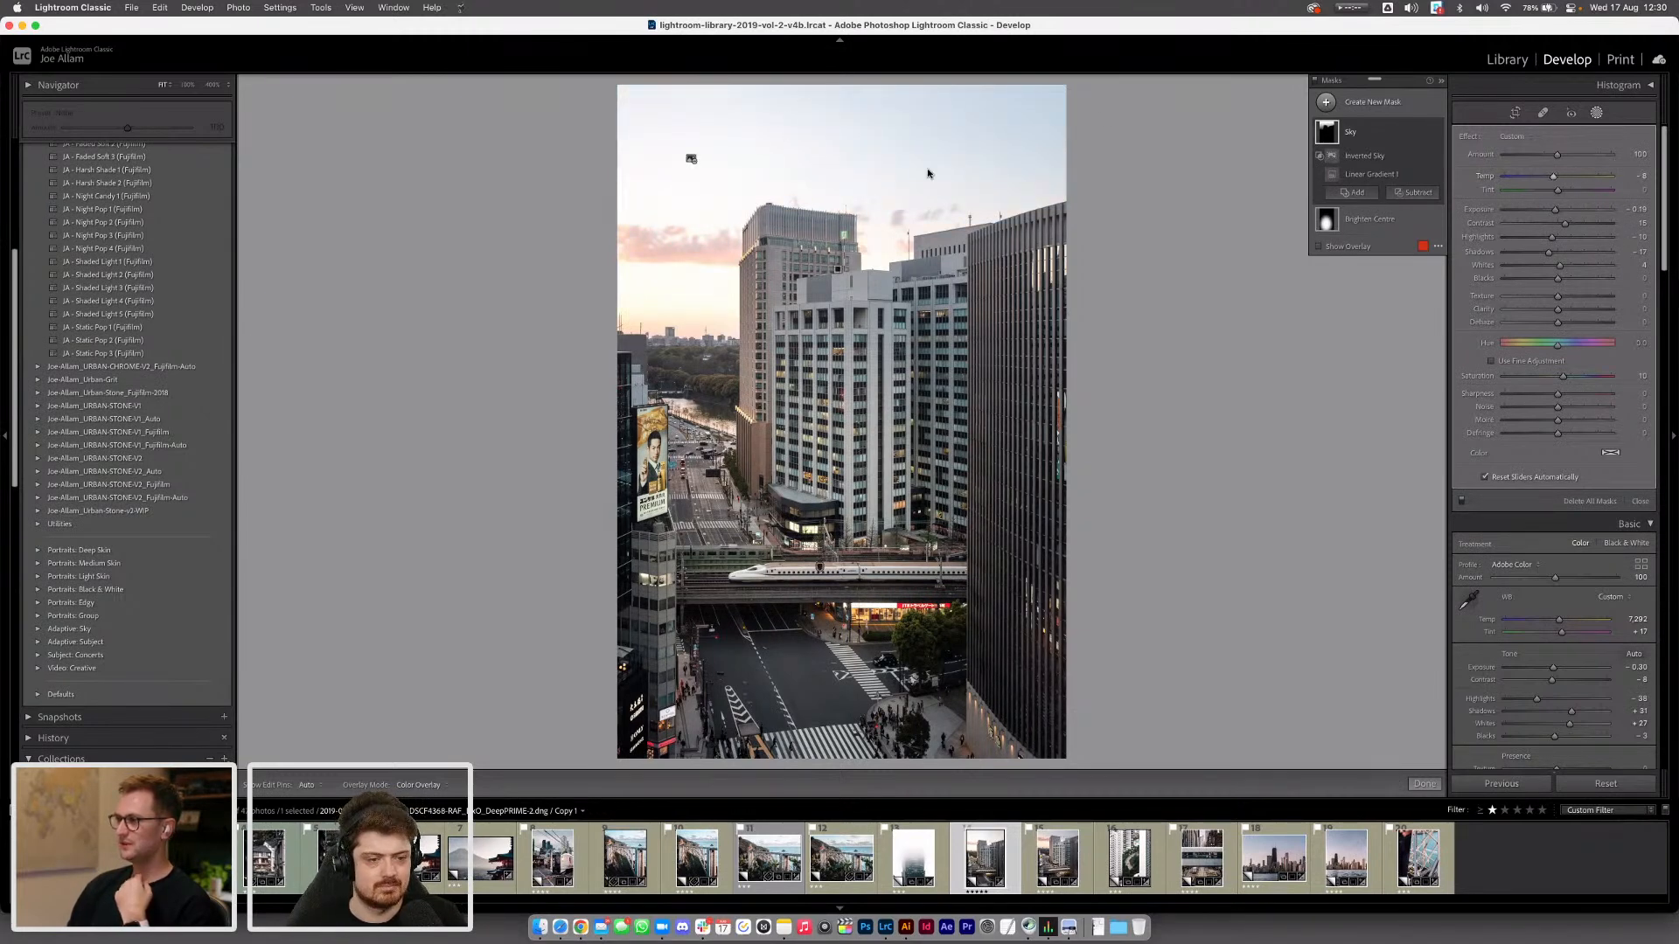
Tilt the Sky mask's linear gradient, centre it on the top of the central white tower, and narrow its transition
left_click(1372, 174)
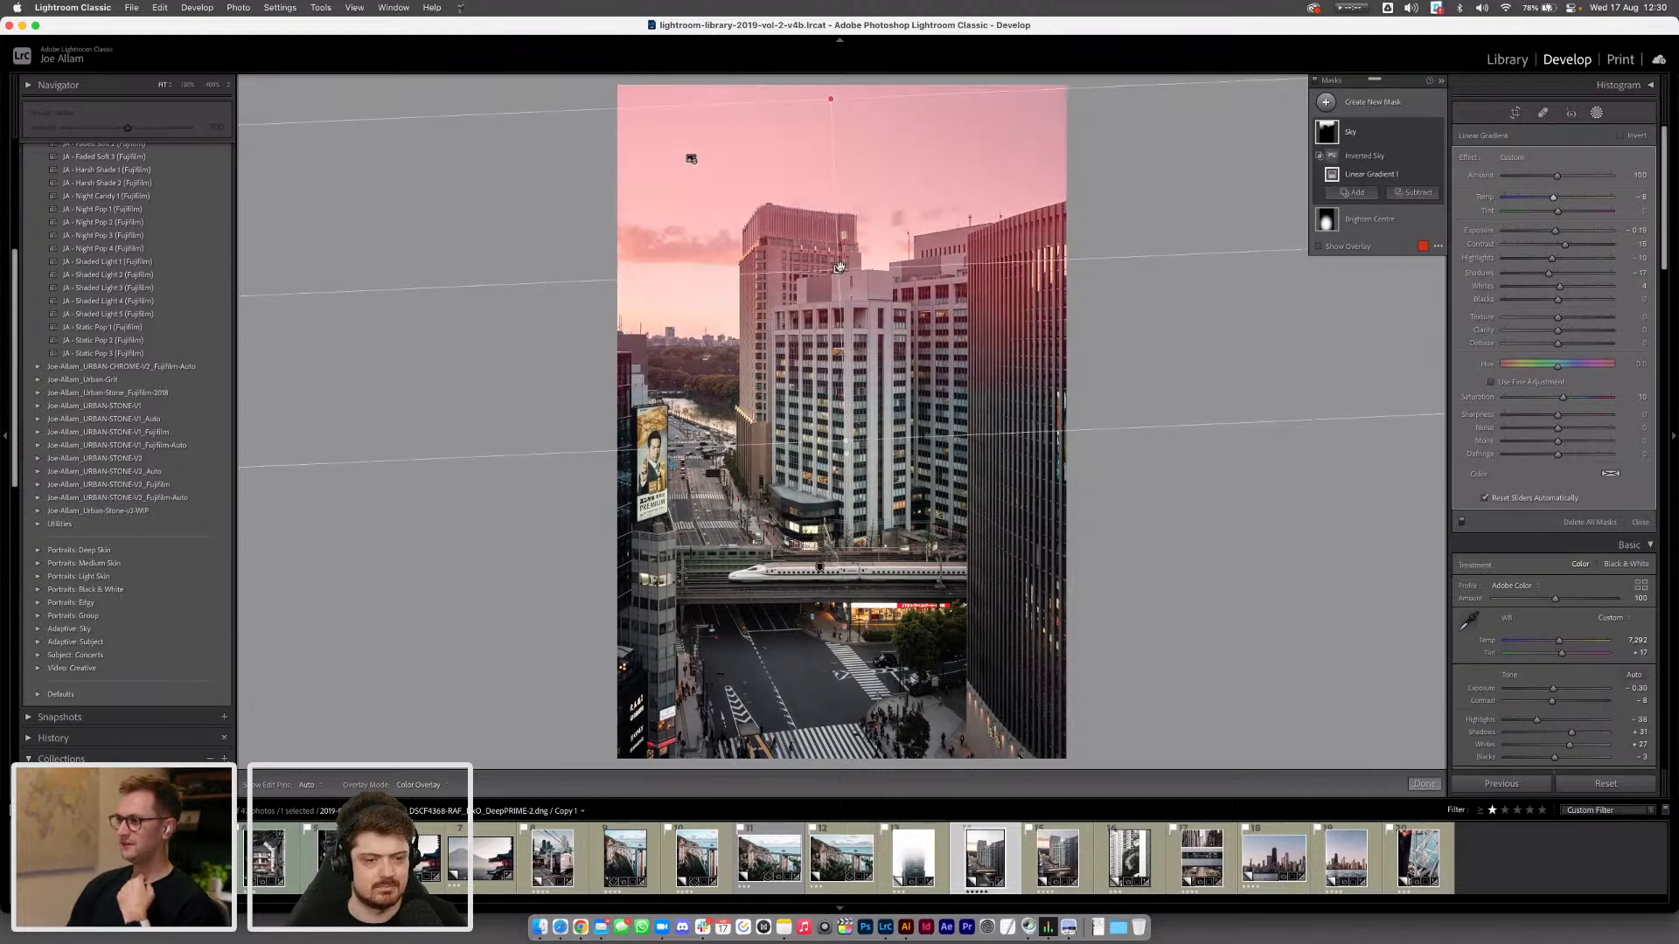
left_click_drag(1098, 270, 1102, 271)
left_click_drag(837, 275, 833, 288)
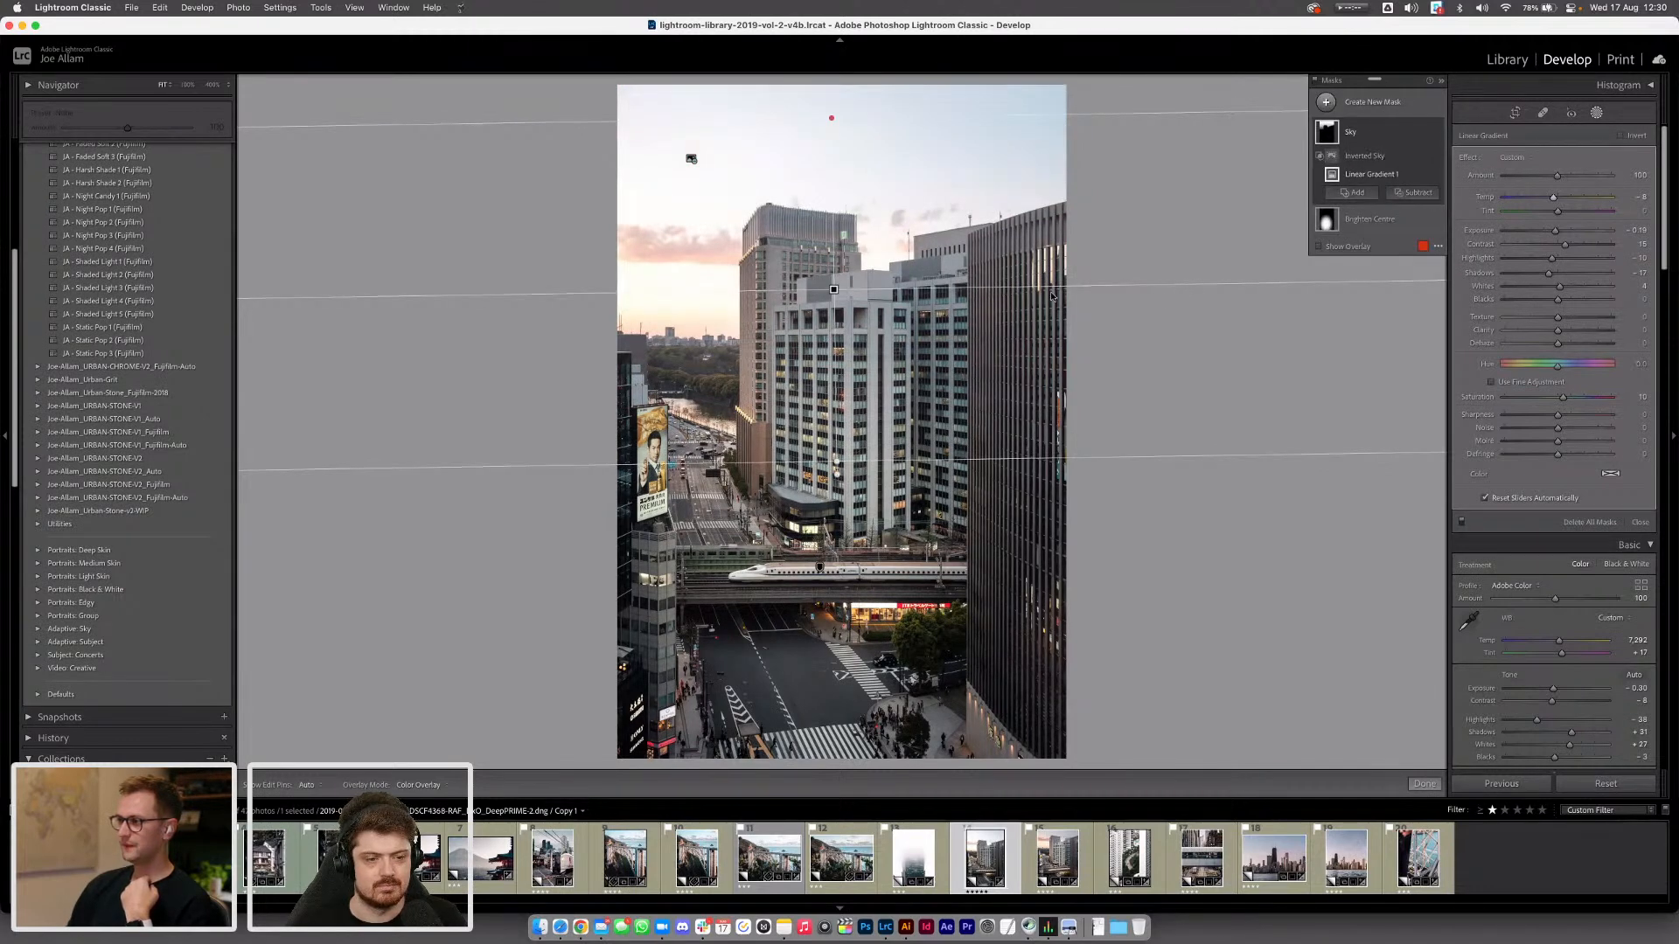
left_click_drag(1059, 284, 1060, 269)
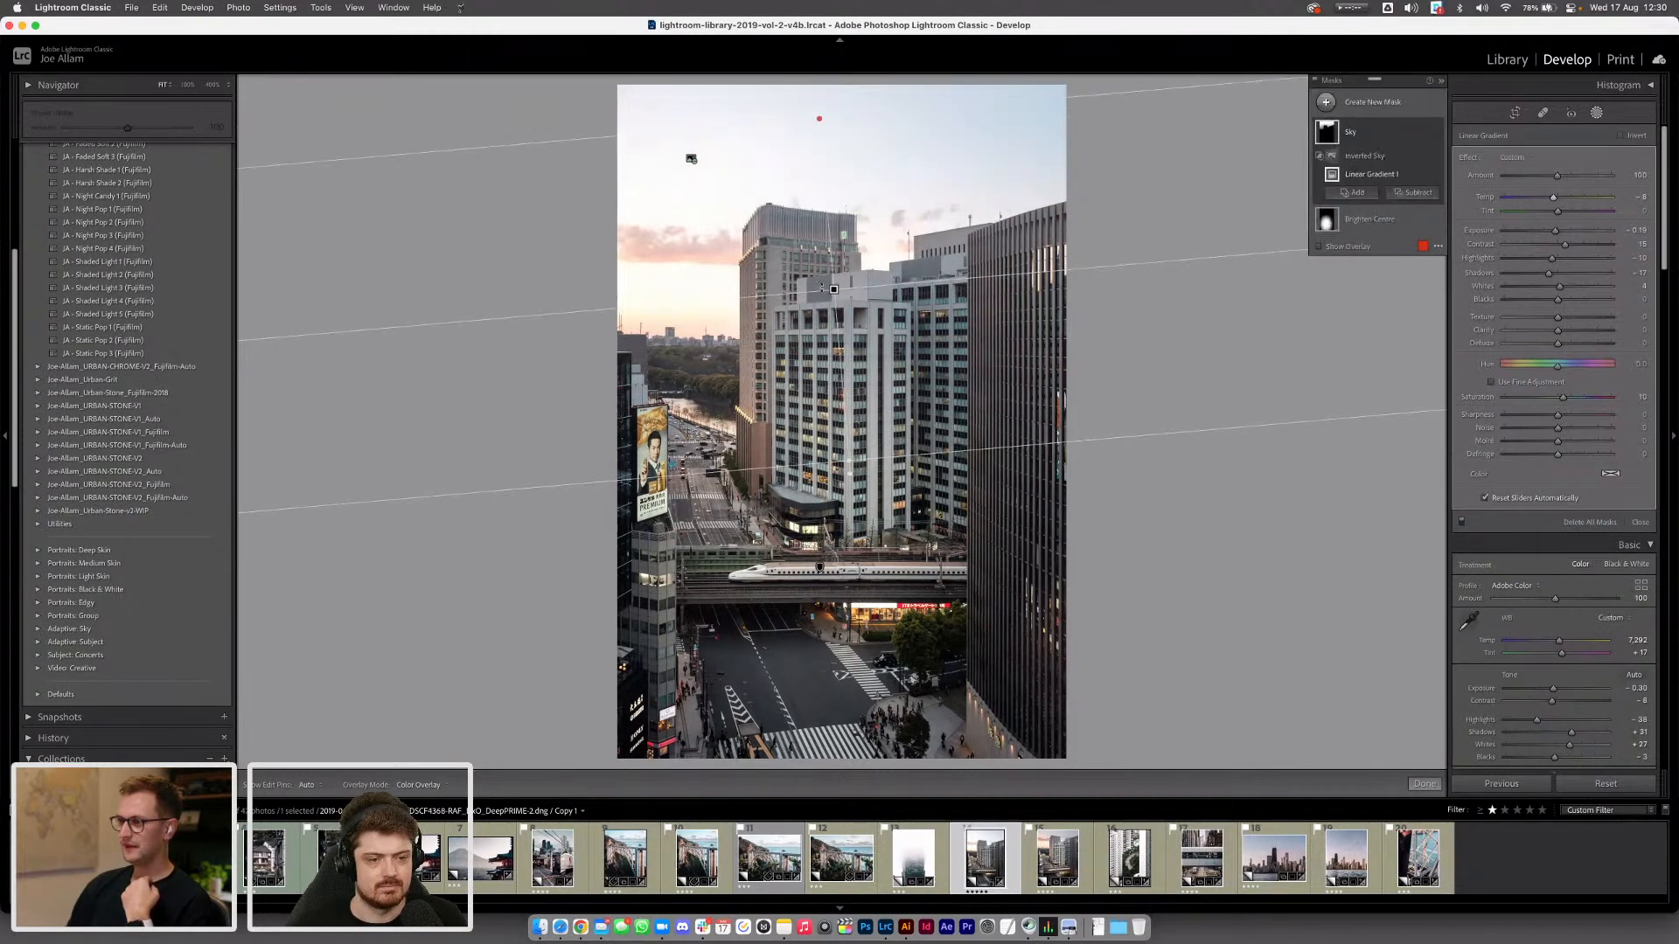
left_click_drag(833, 292, 863, 545)
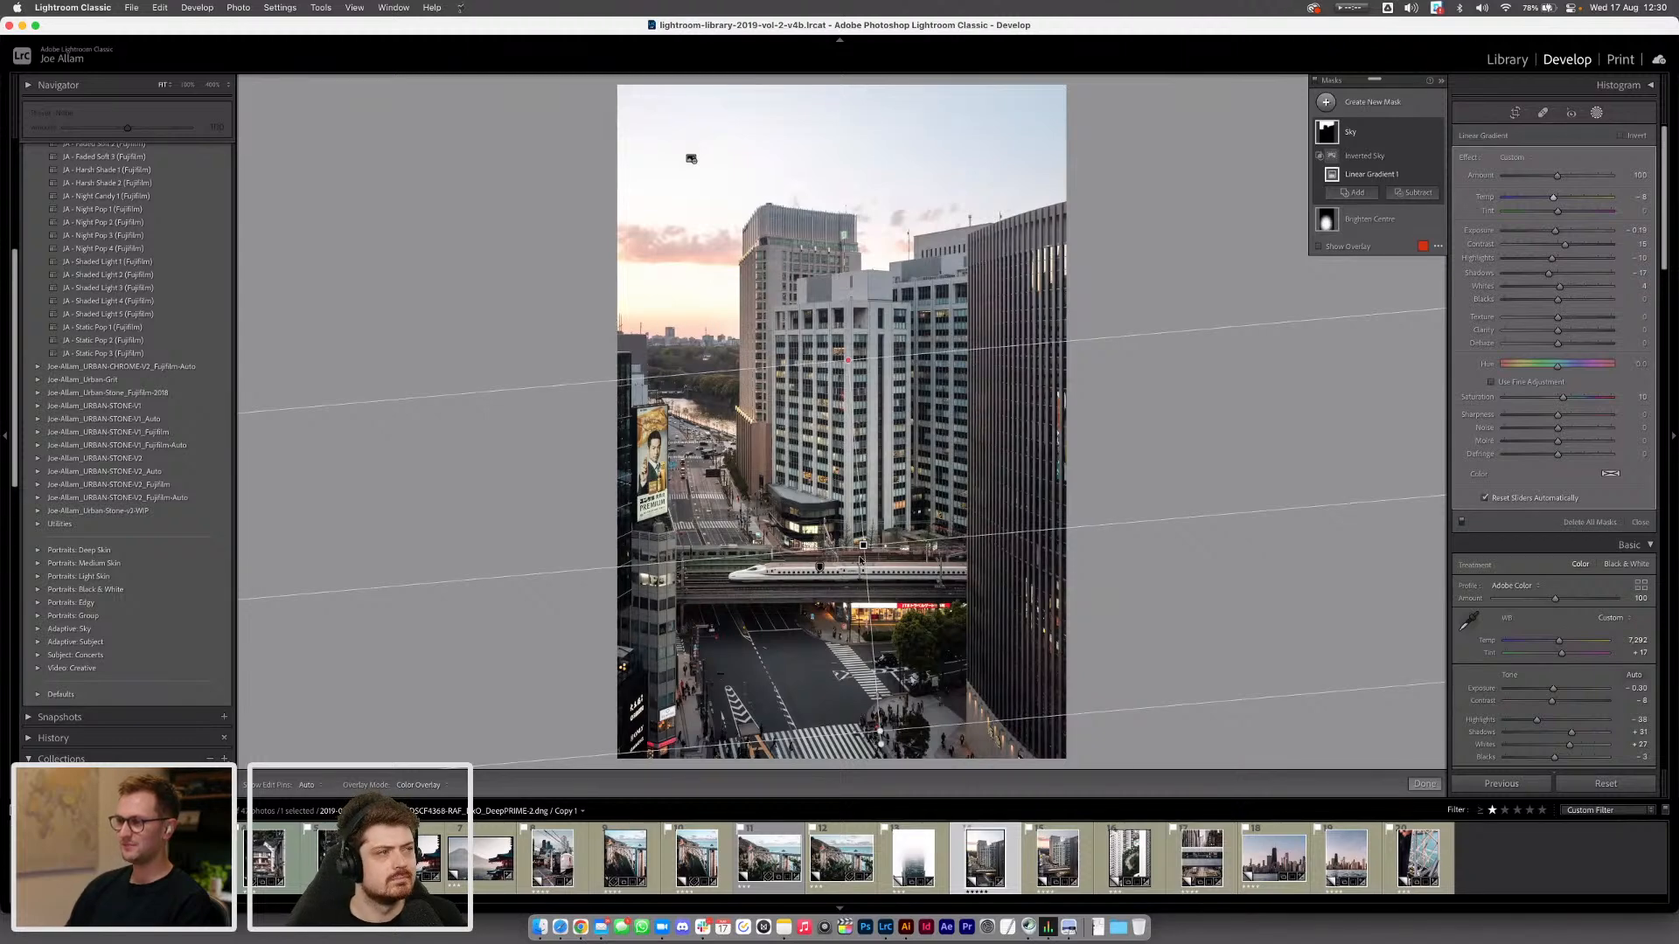
left_click_drag(863, 545, 853, 317)
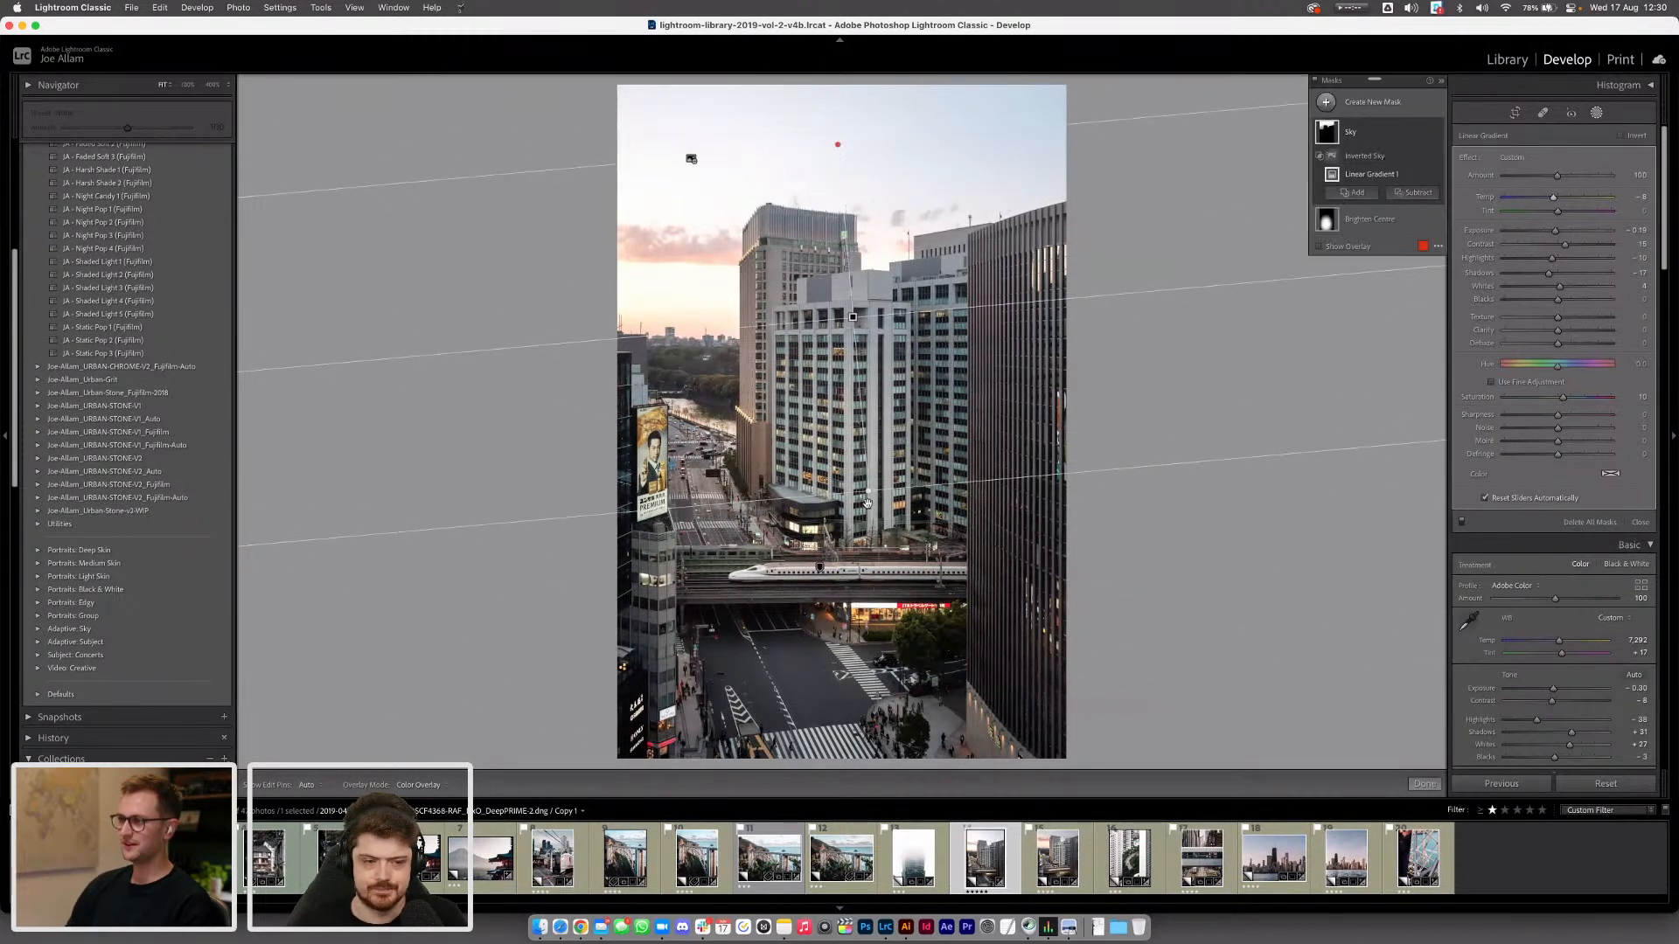
left_click_drag(868, 504, 866, 432)
left_click_drag(849, 301, 851, 304)
left_click_drag(865, 450, 864, 441)
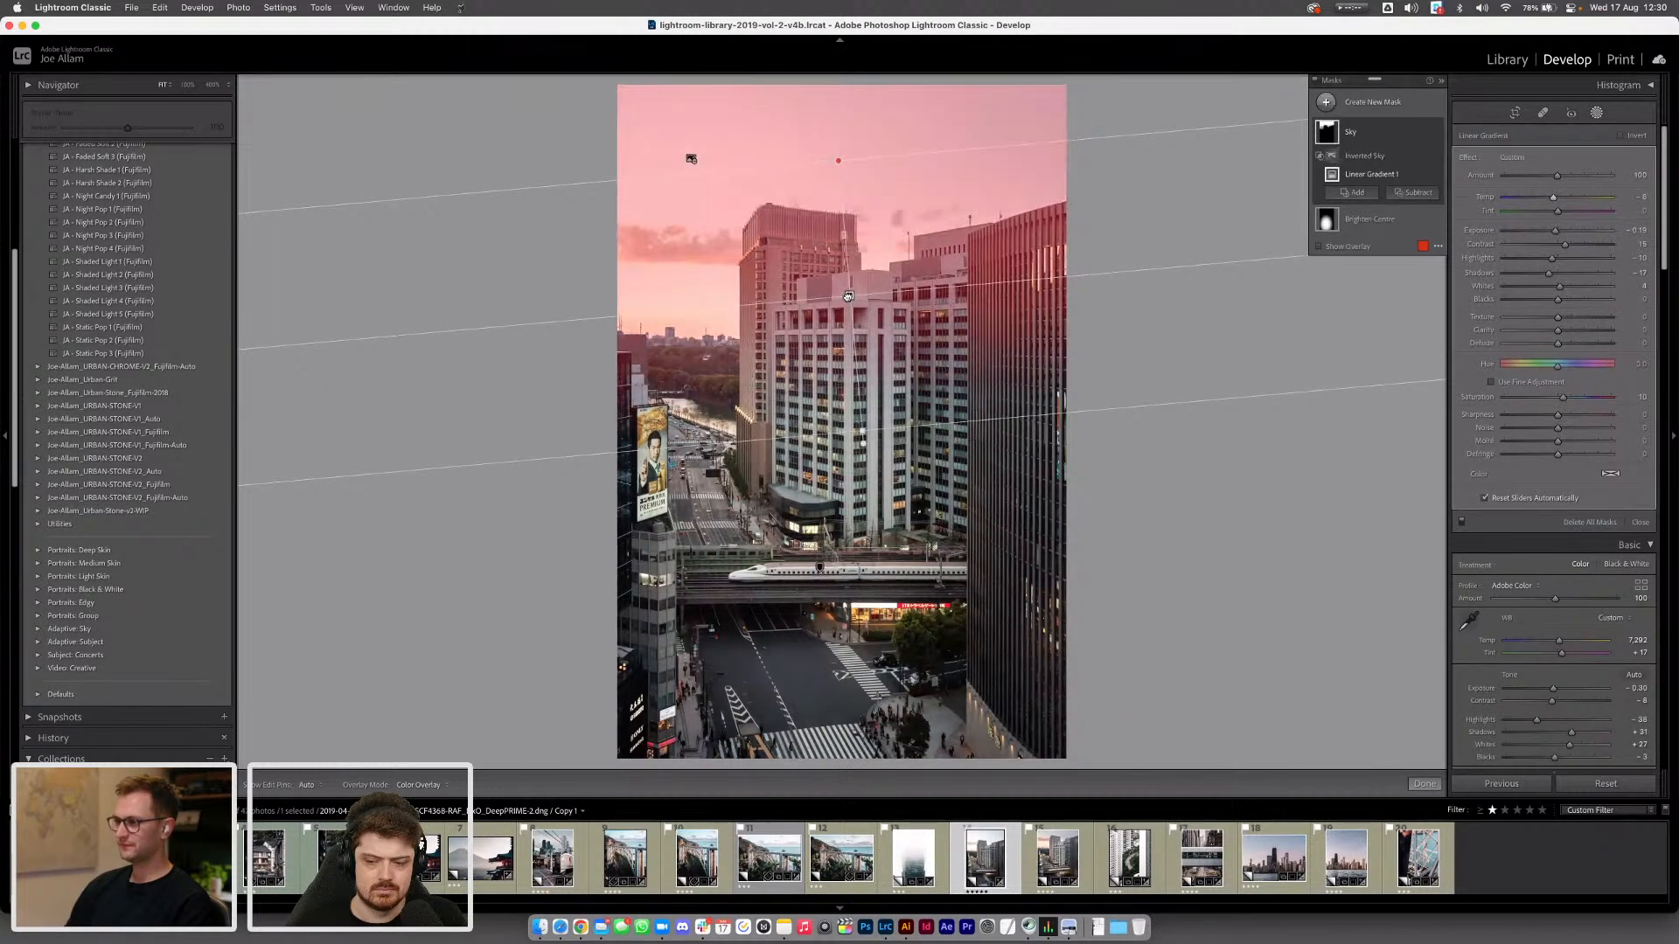
Leave masking and set the whole photo's Exposure to −0.25 and Contrast to −12
left_click(1597, 113)
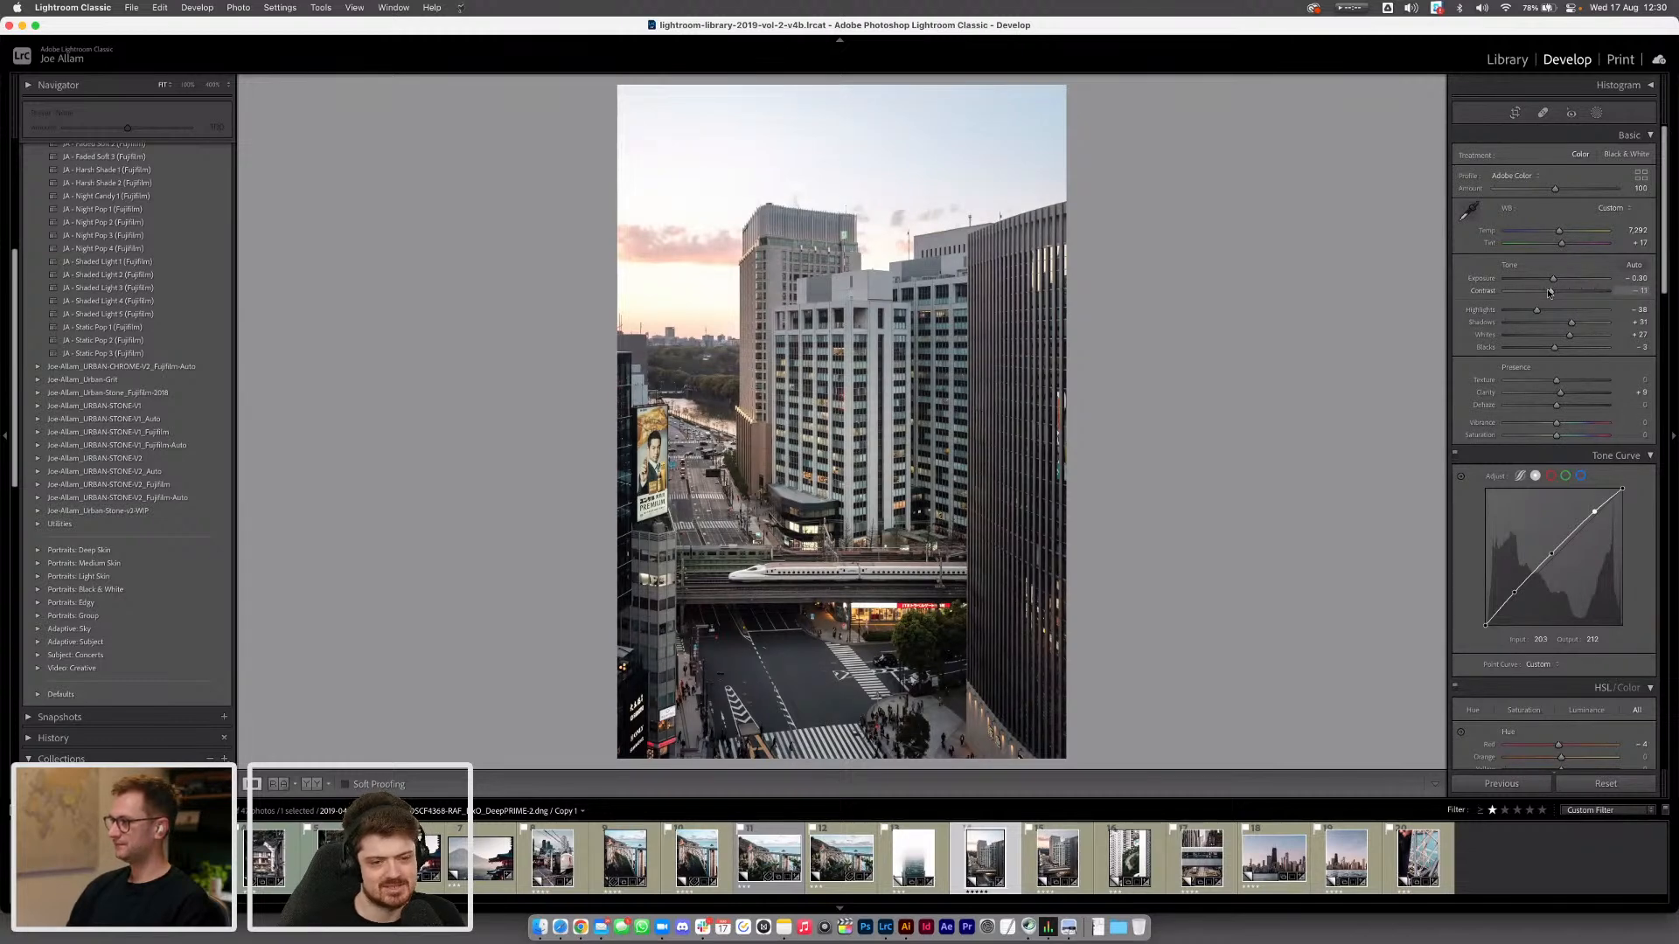
left_click_drag(1555, 281, 1557, 282)
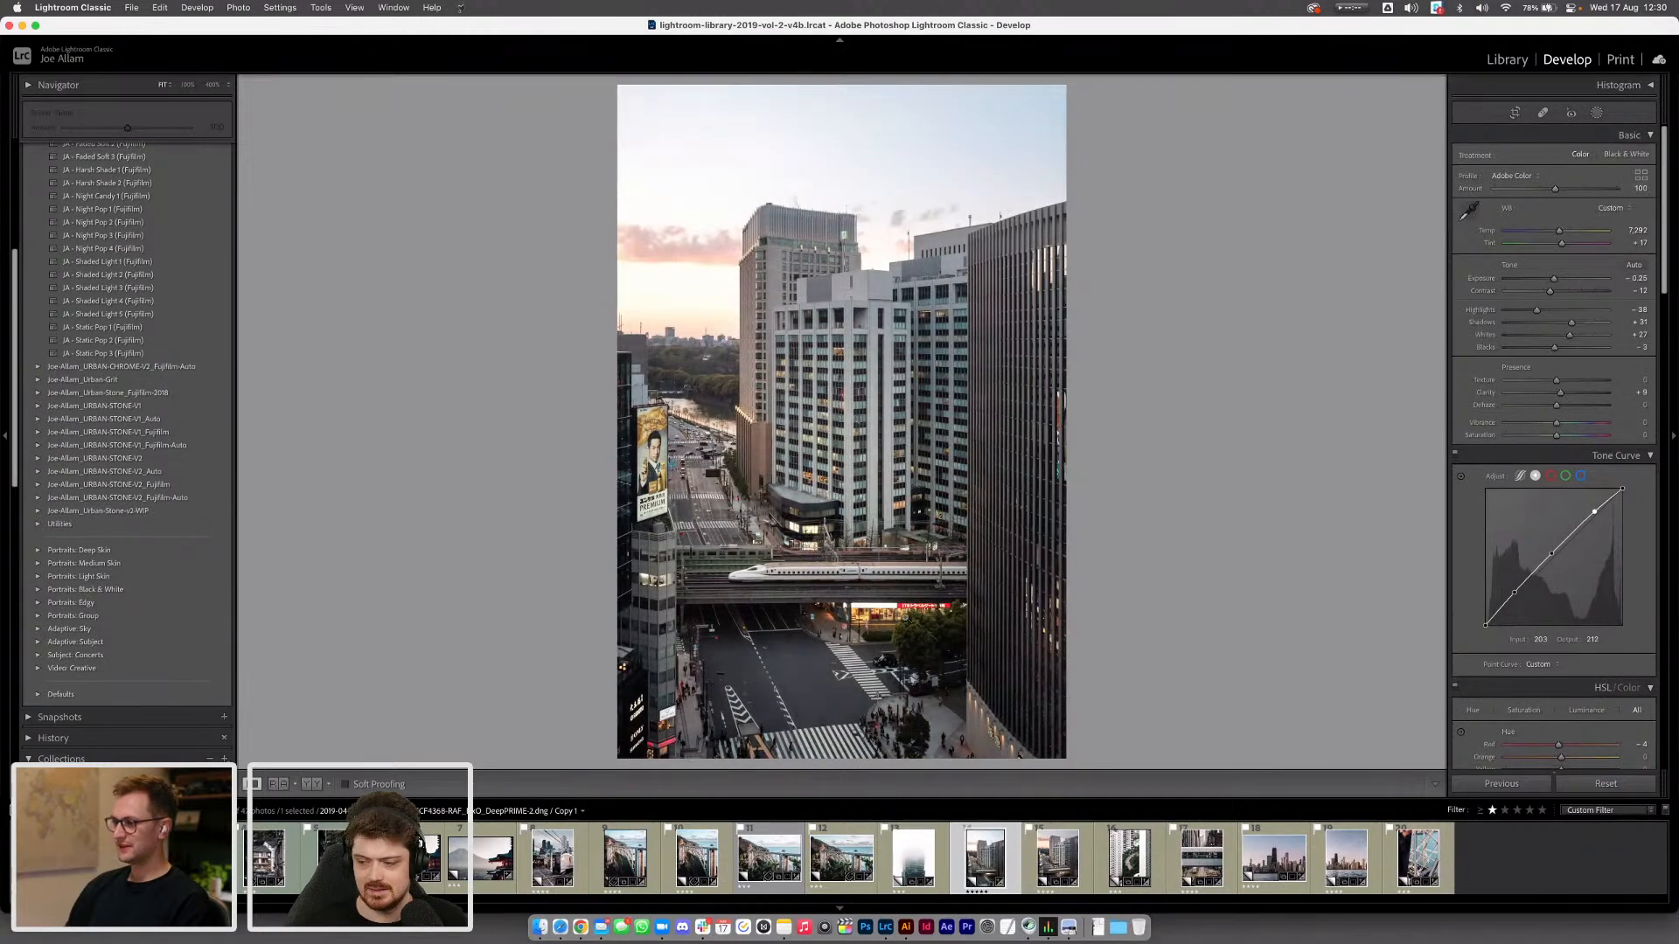
Examine the lit shop signs under the railway bridge up close and compare them with the unedited version
left_click(903, 618)
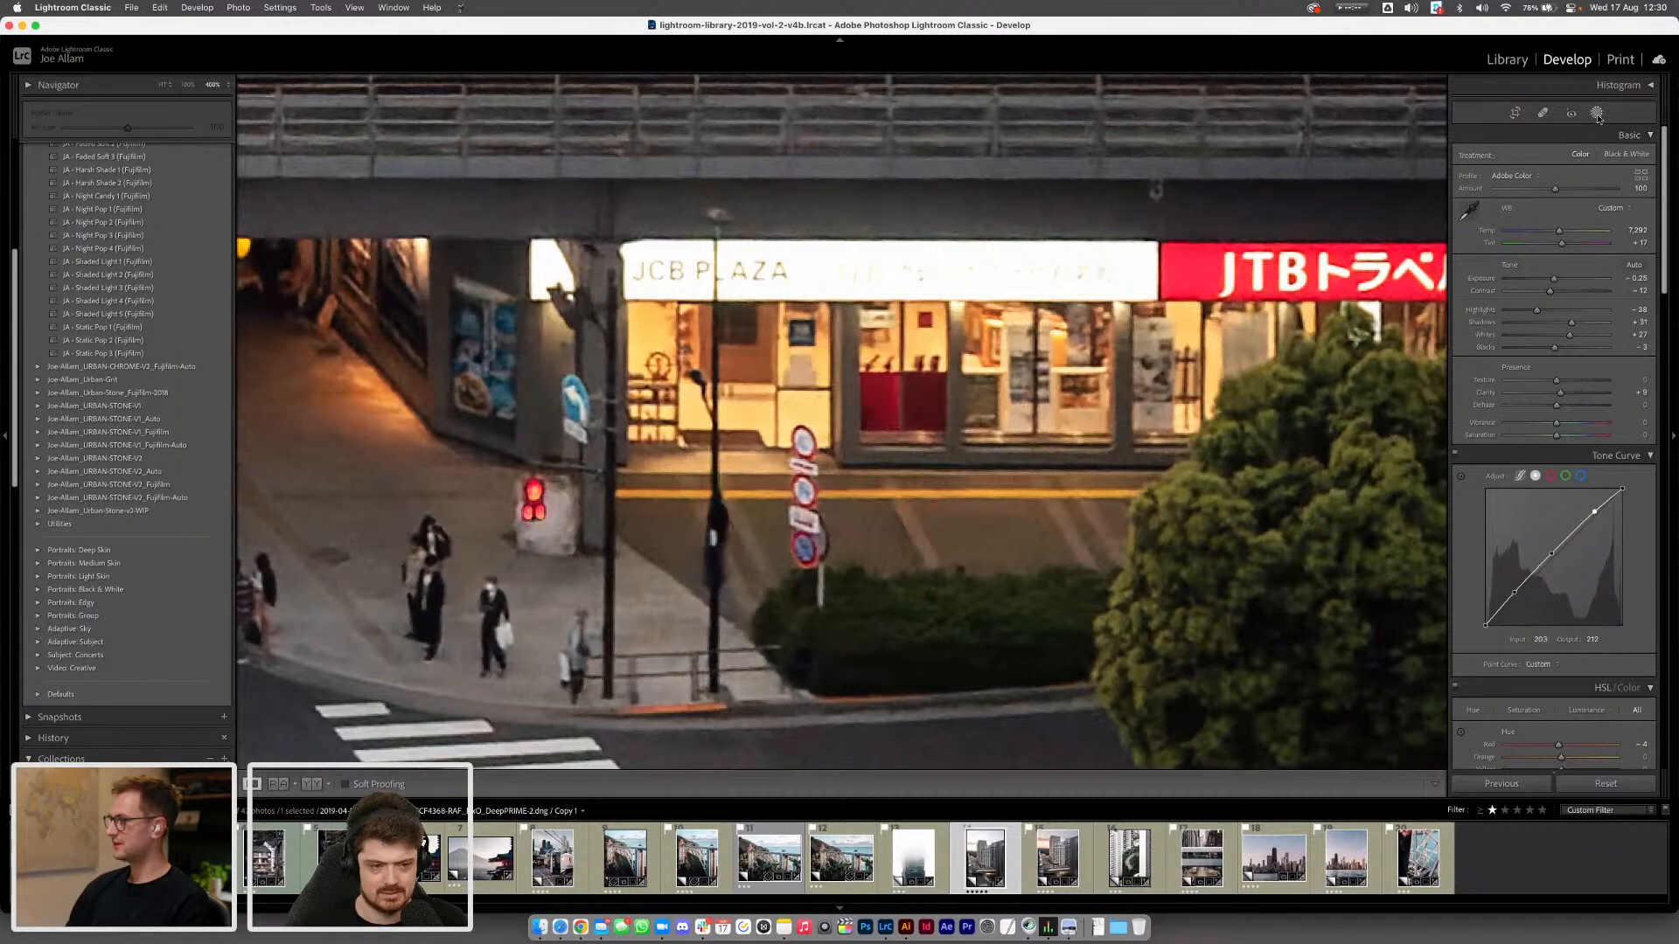
left_click(1596, 114)
left_click(1597, 113)
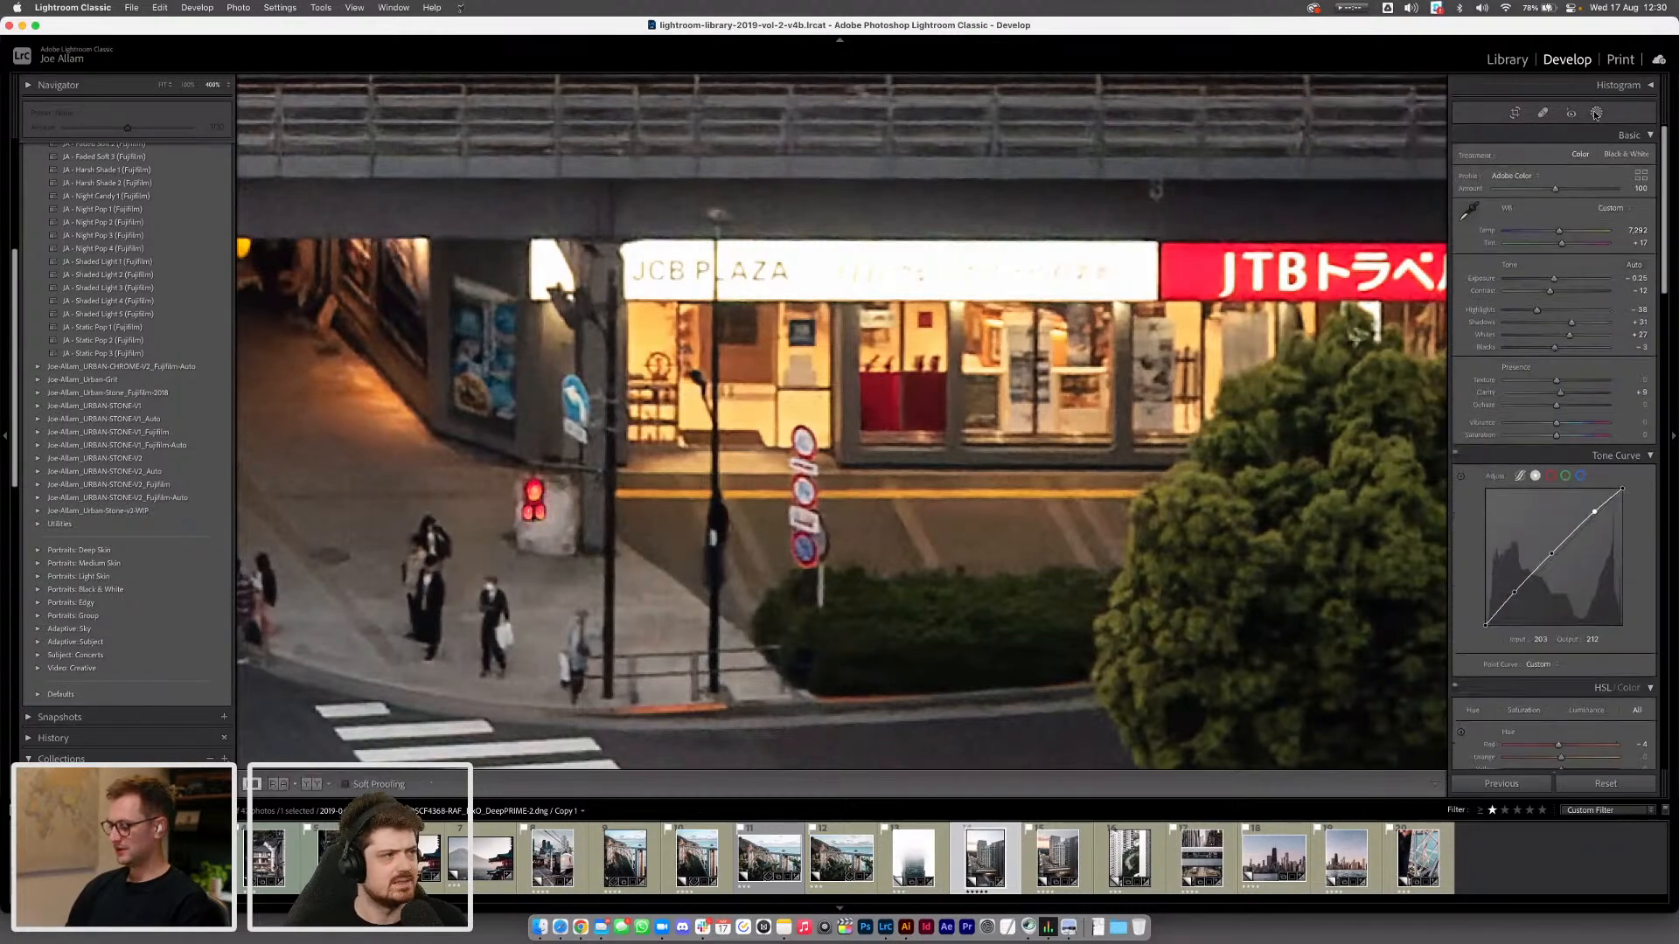
key("backslash")
left_click_drag(1058, 185, 635, 322)
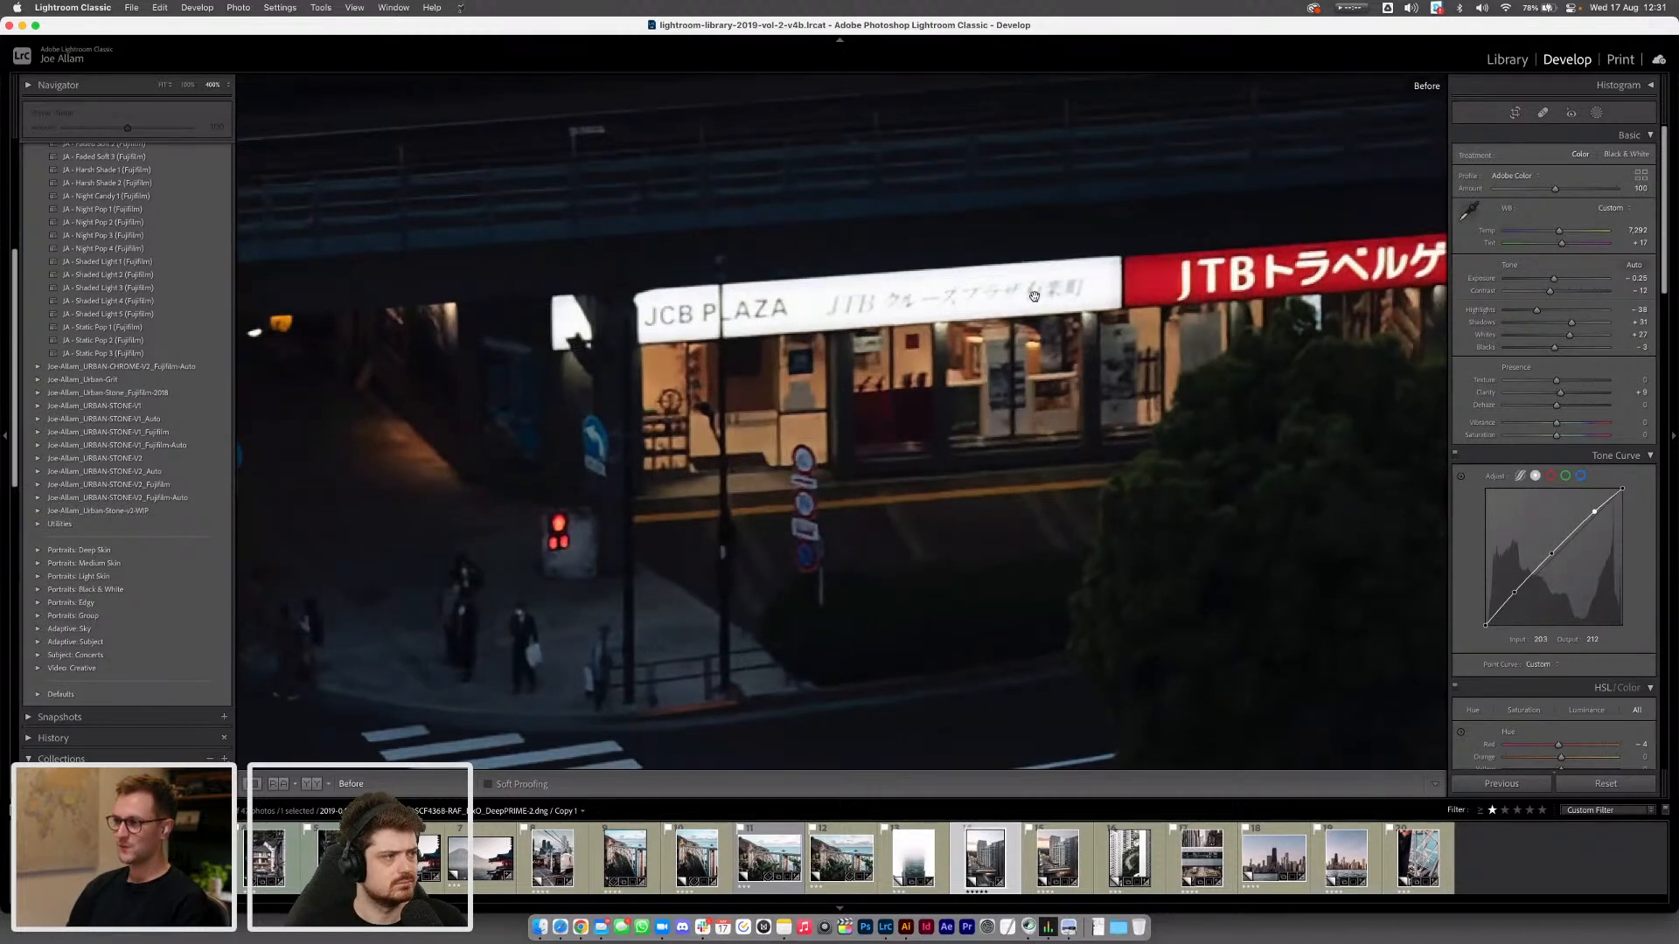
key("backslash")
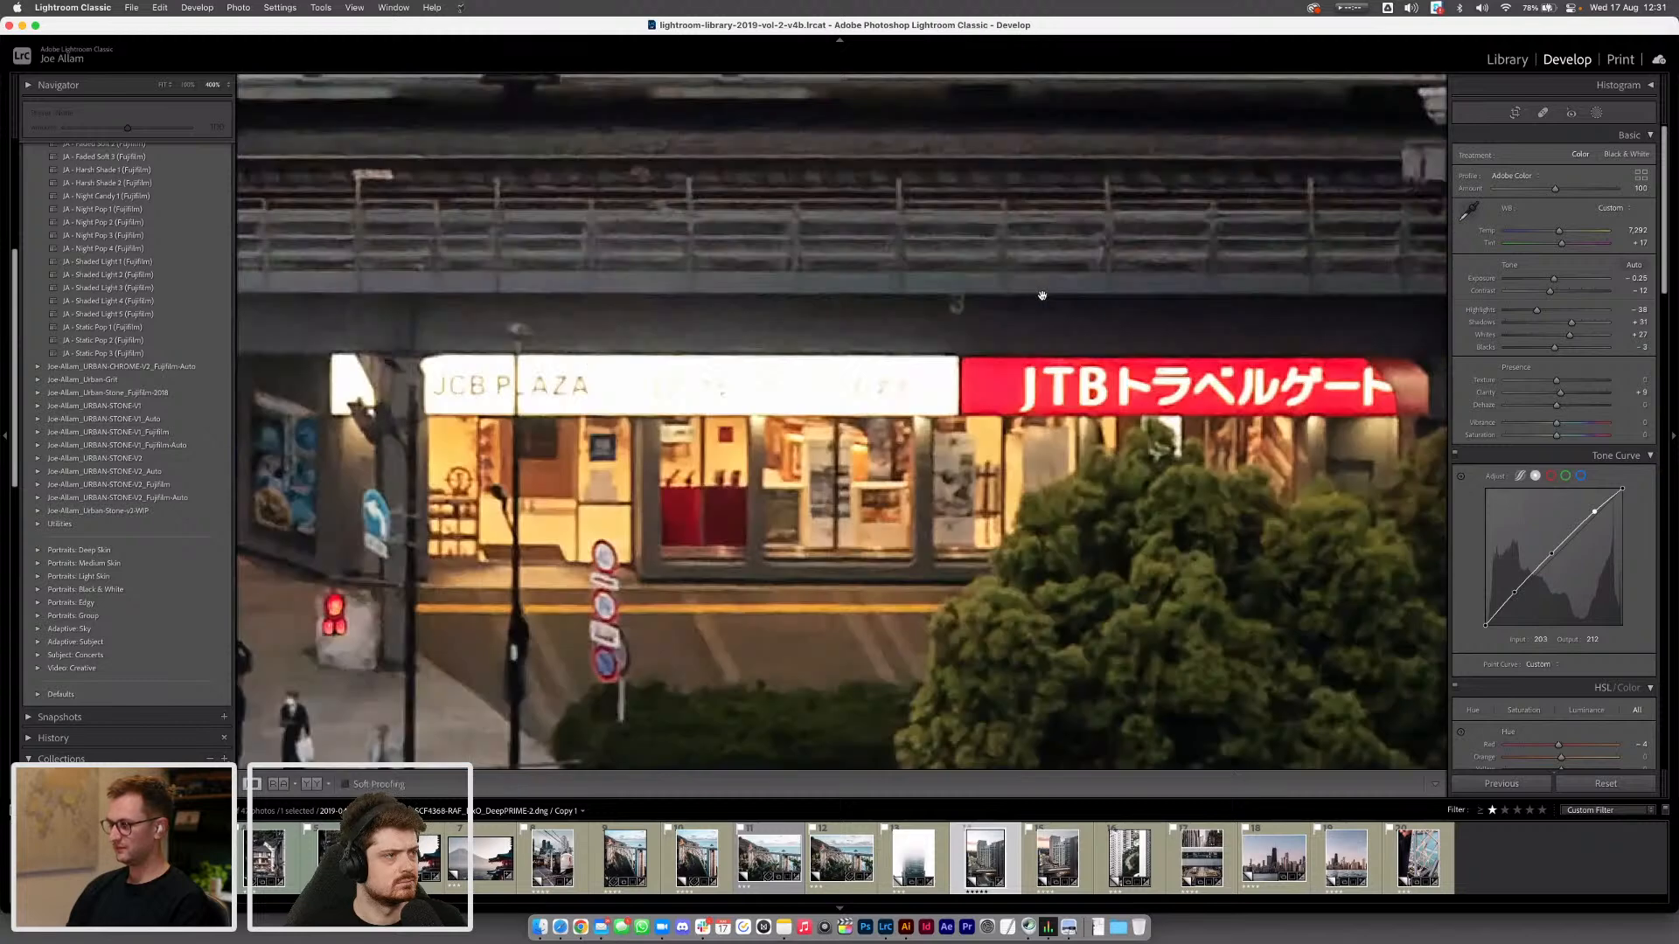
left_click_drag(840, 396, 1079, 380)
Create a brush mask with Auto Mask on and paint over the white JCB PLAZA shop sign
left_click(1596, 113)
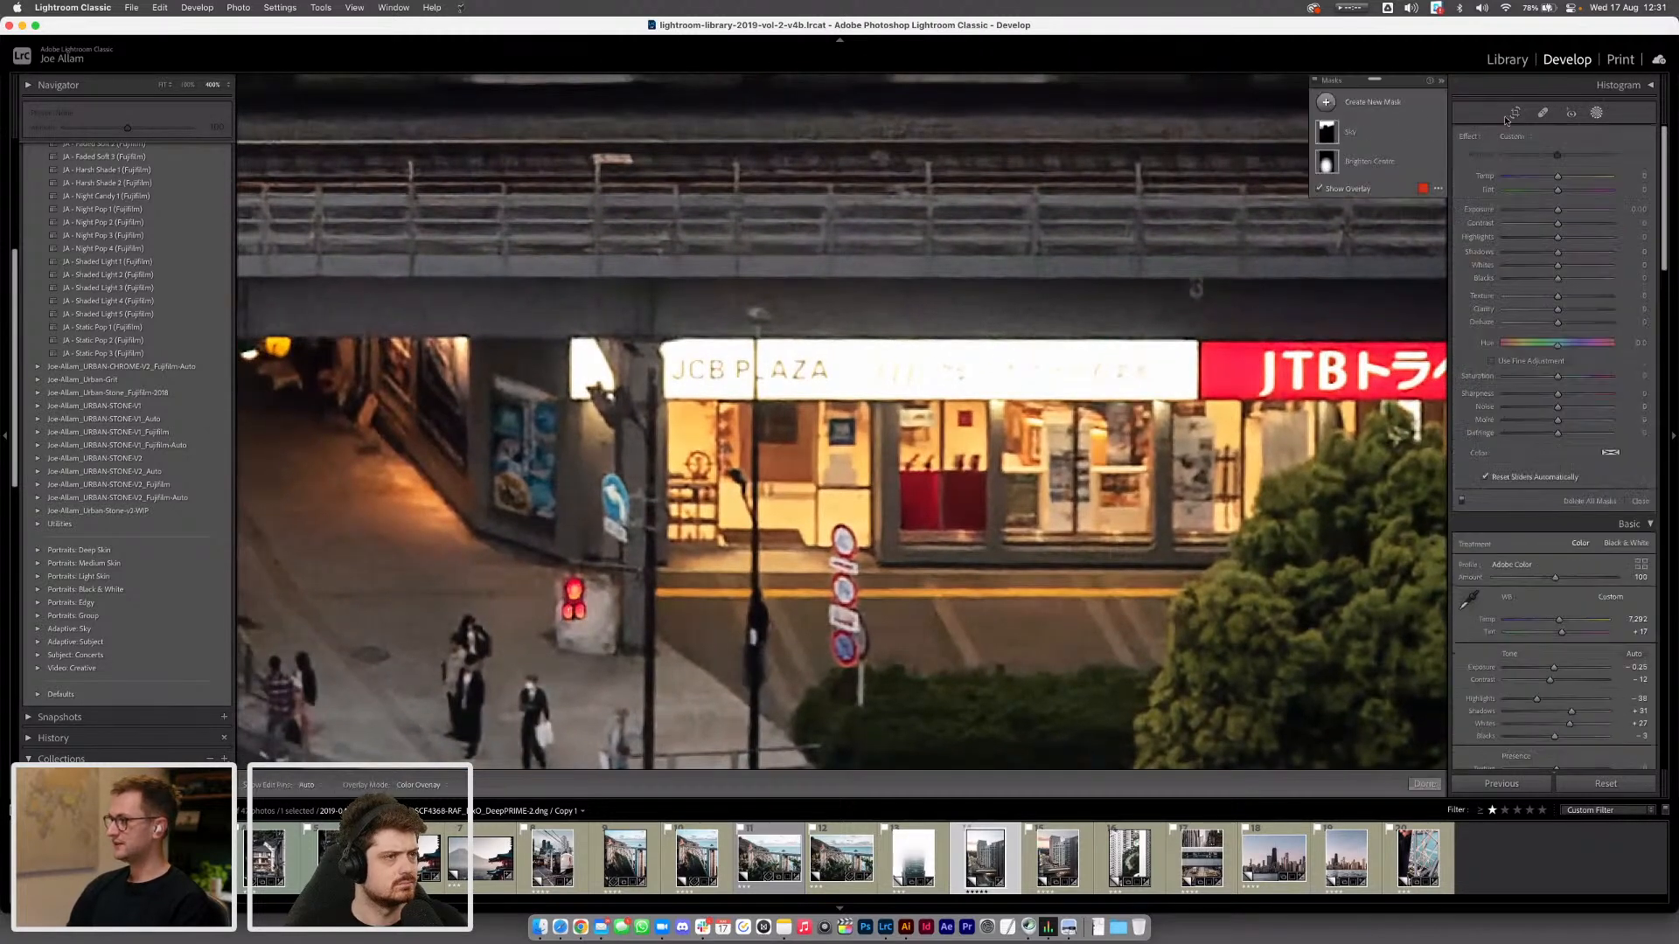
left_click(1352, 104)
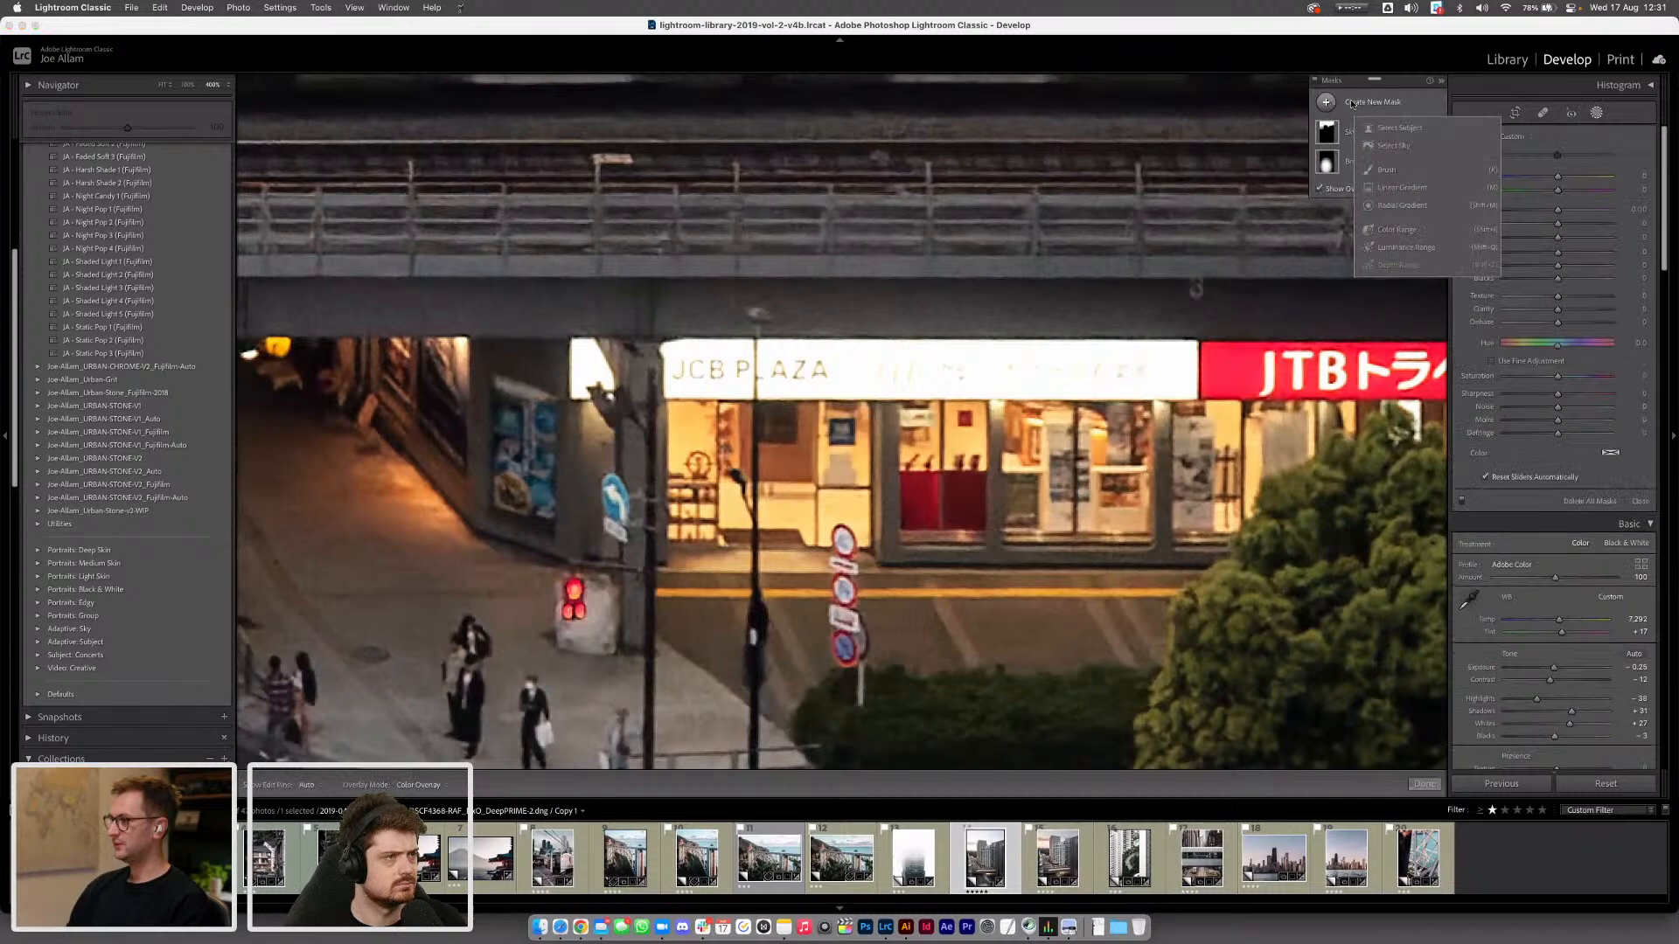
left_click(1415, 167)
scroll(1098, 367, "up", 2)
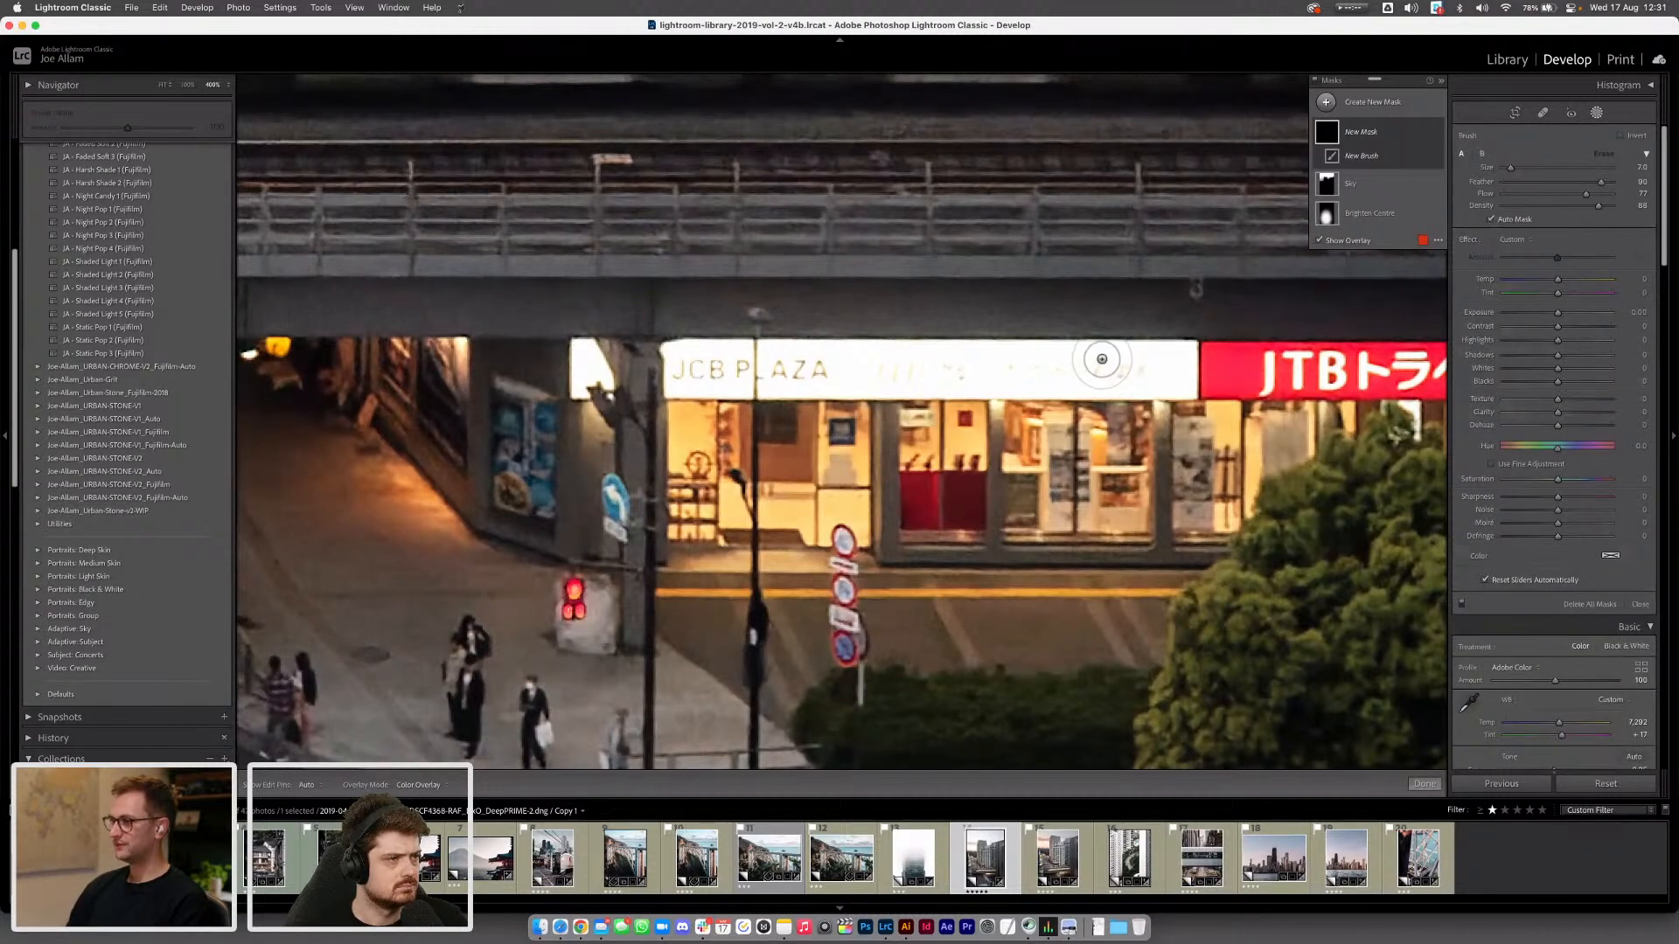
scroll(1102, 372, "down", 1)
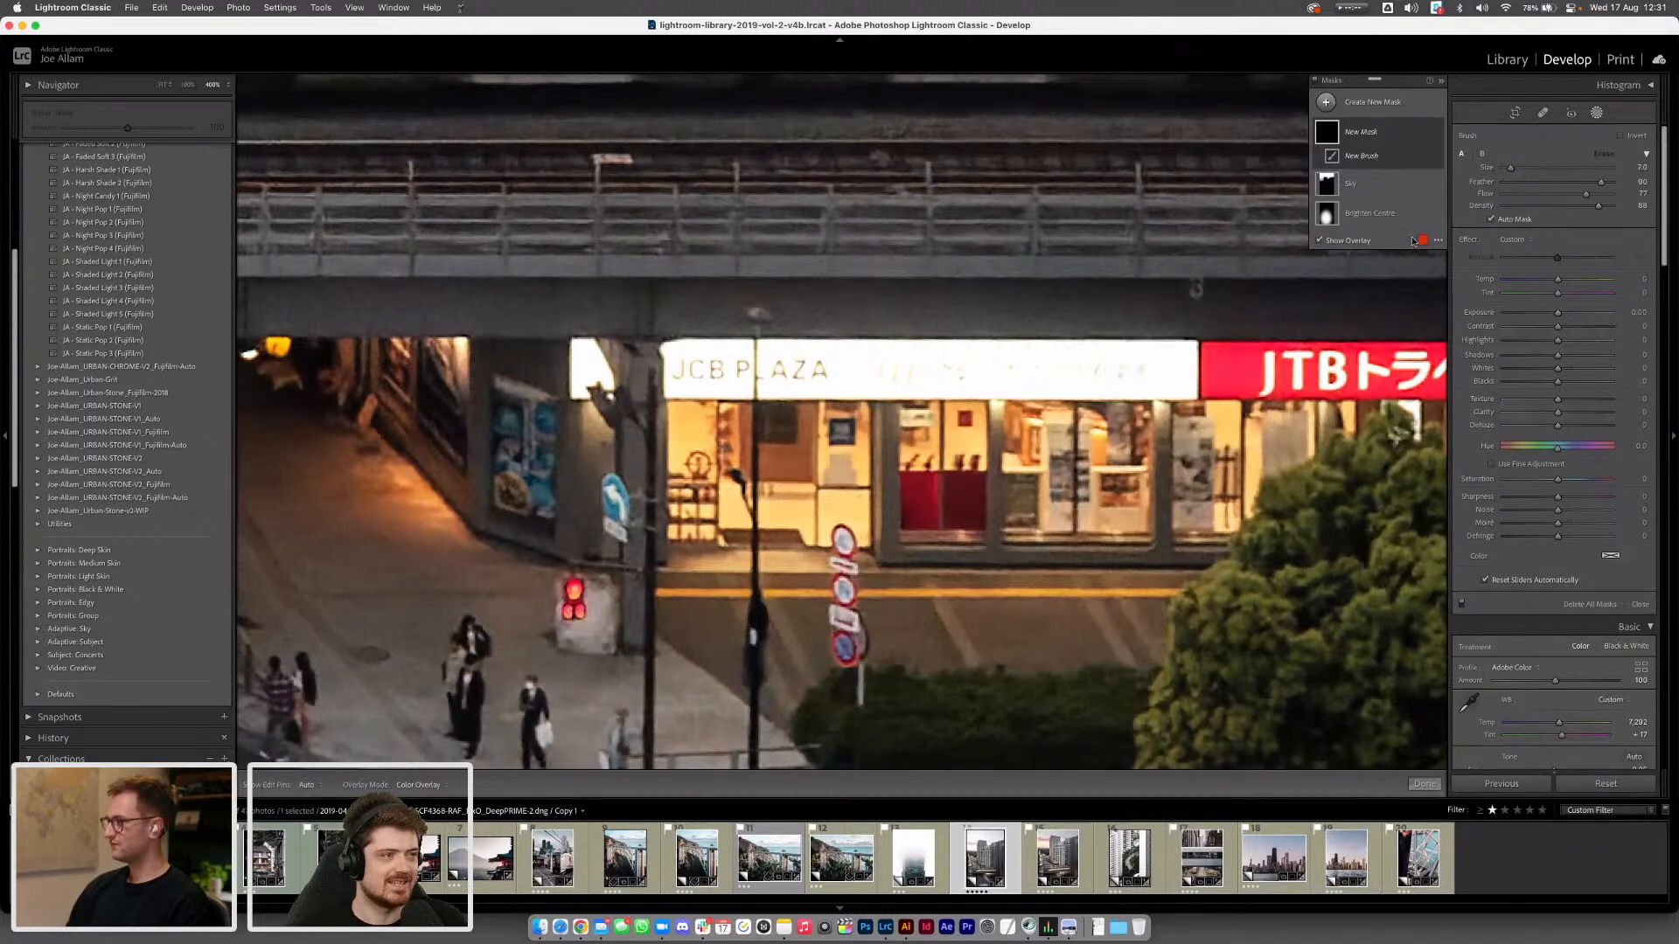
scroll(1145, 371, "up", 1)
mouse_move(1151, 371)
left_mouse_down()
mouse_move(781, 369)
mouse_move(1179, 369)
left_mouse_up()
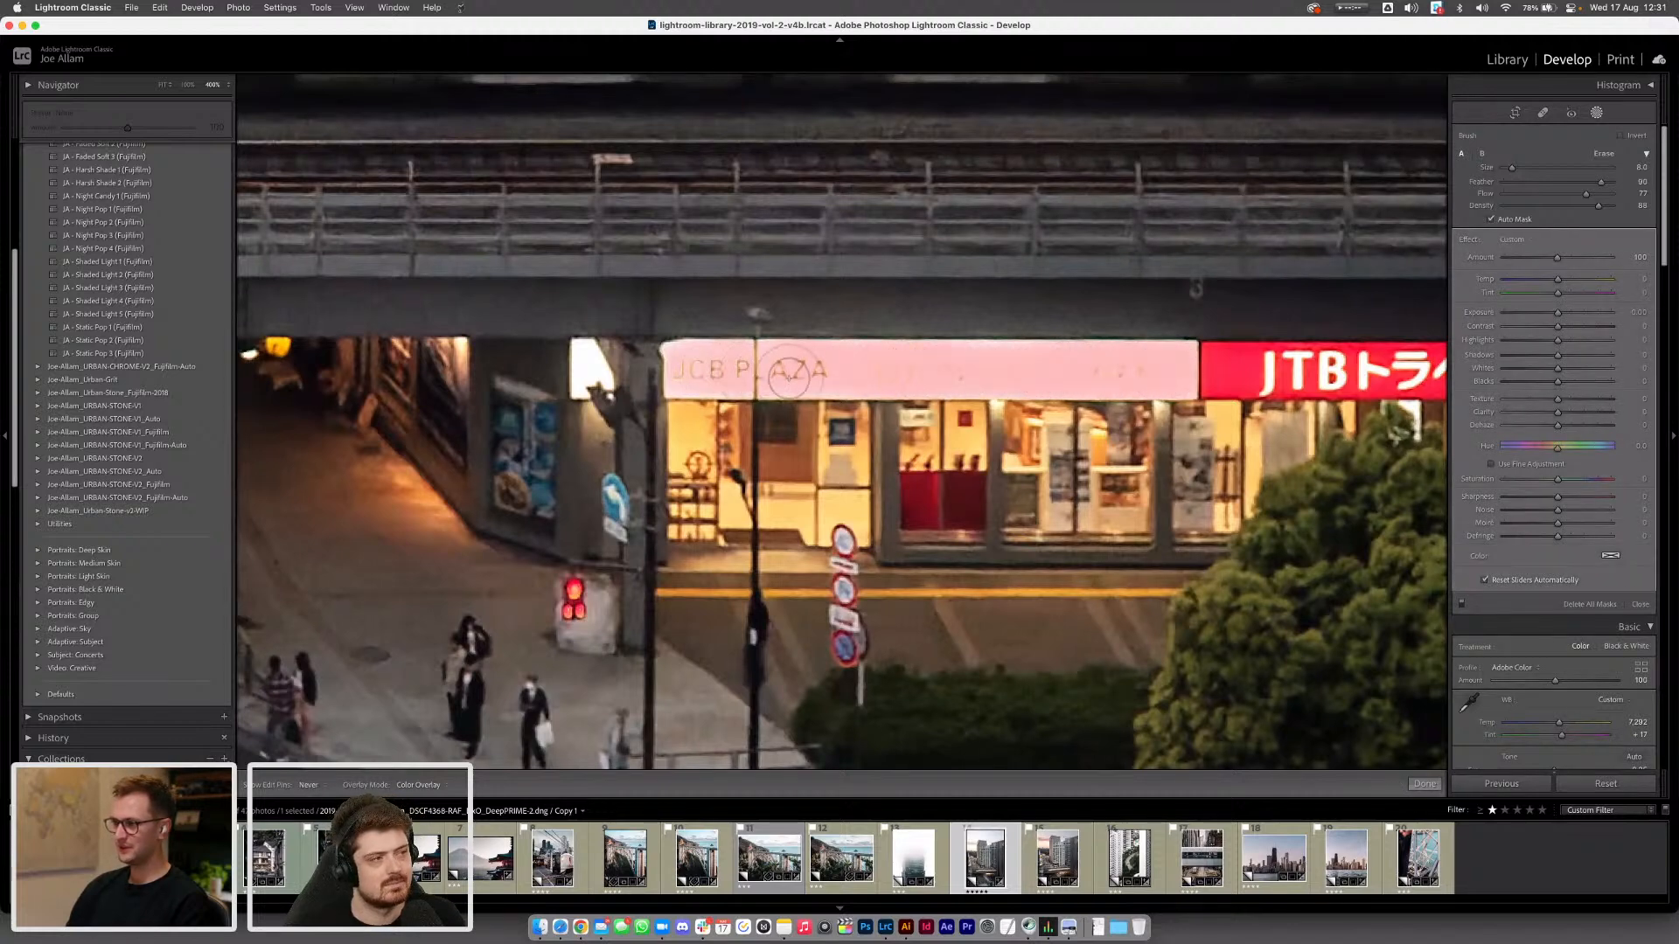
key("h")
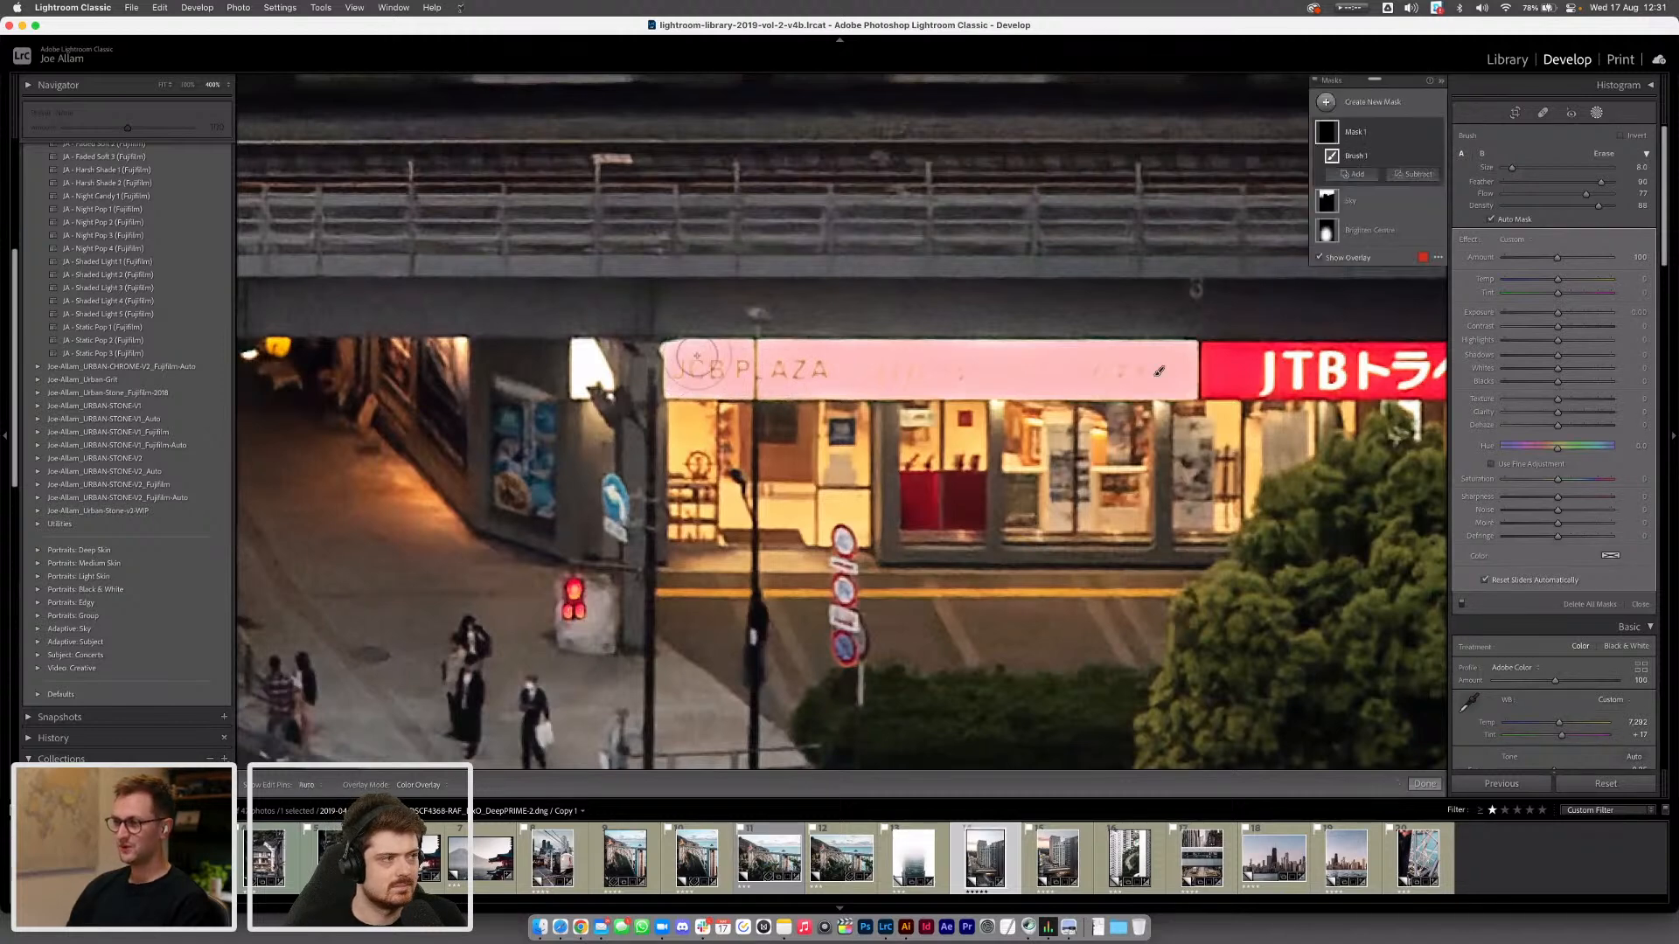
key("h")
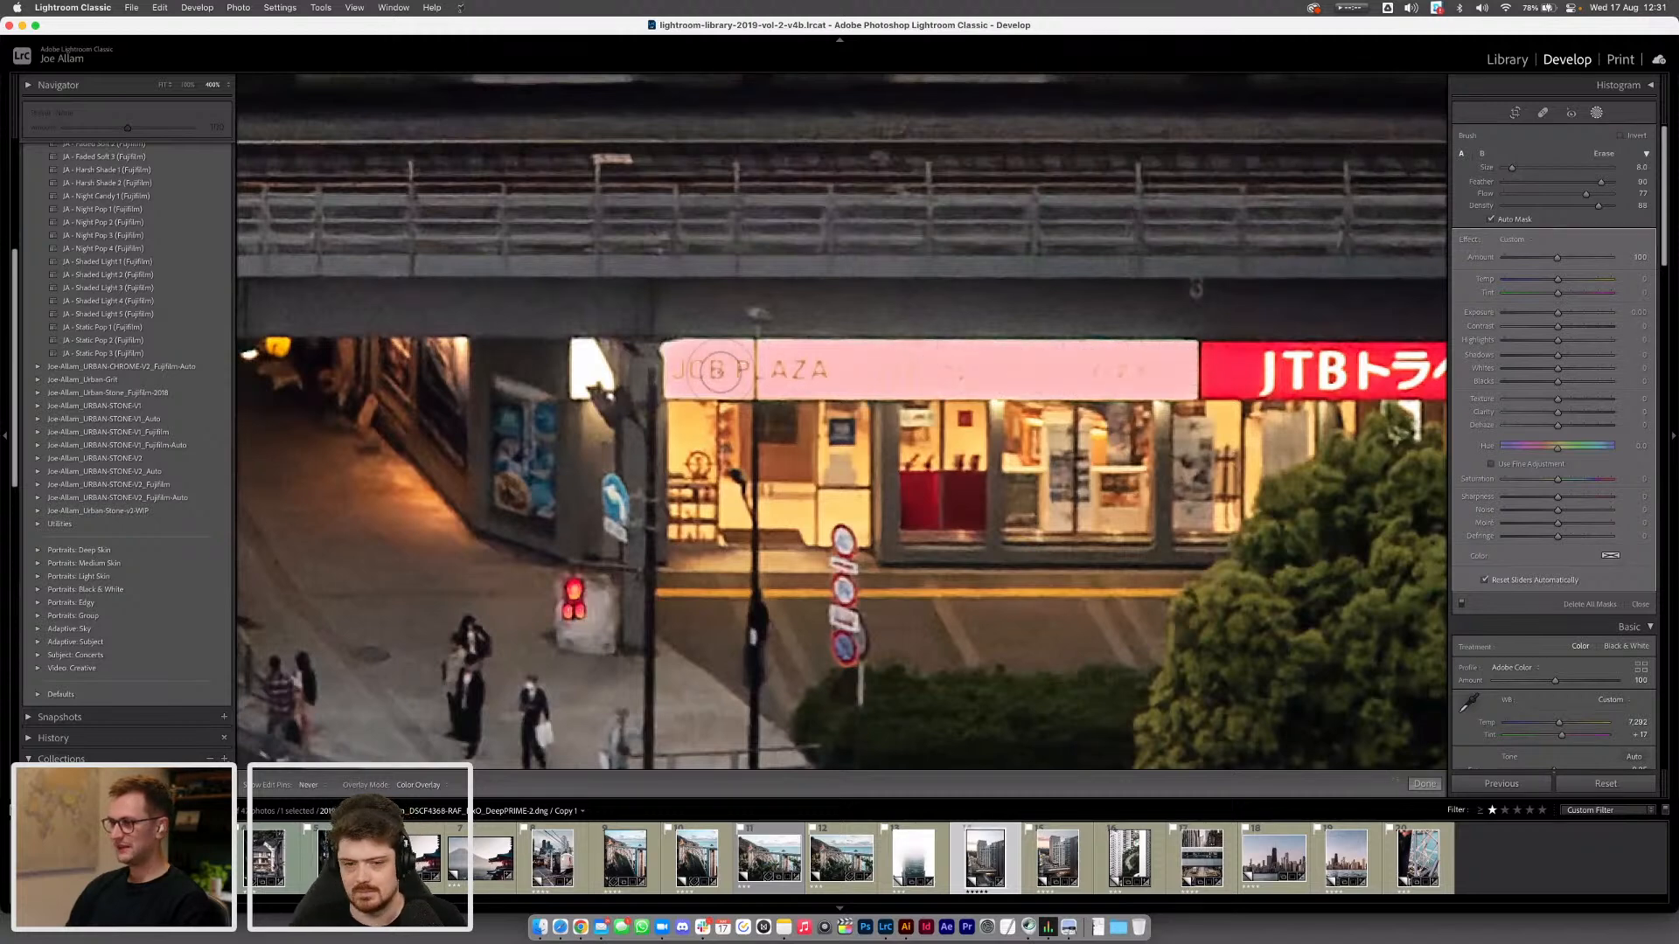
key("h")
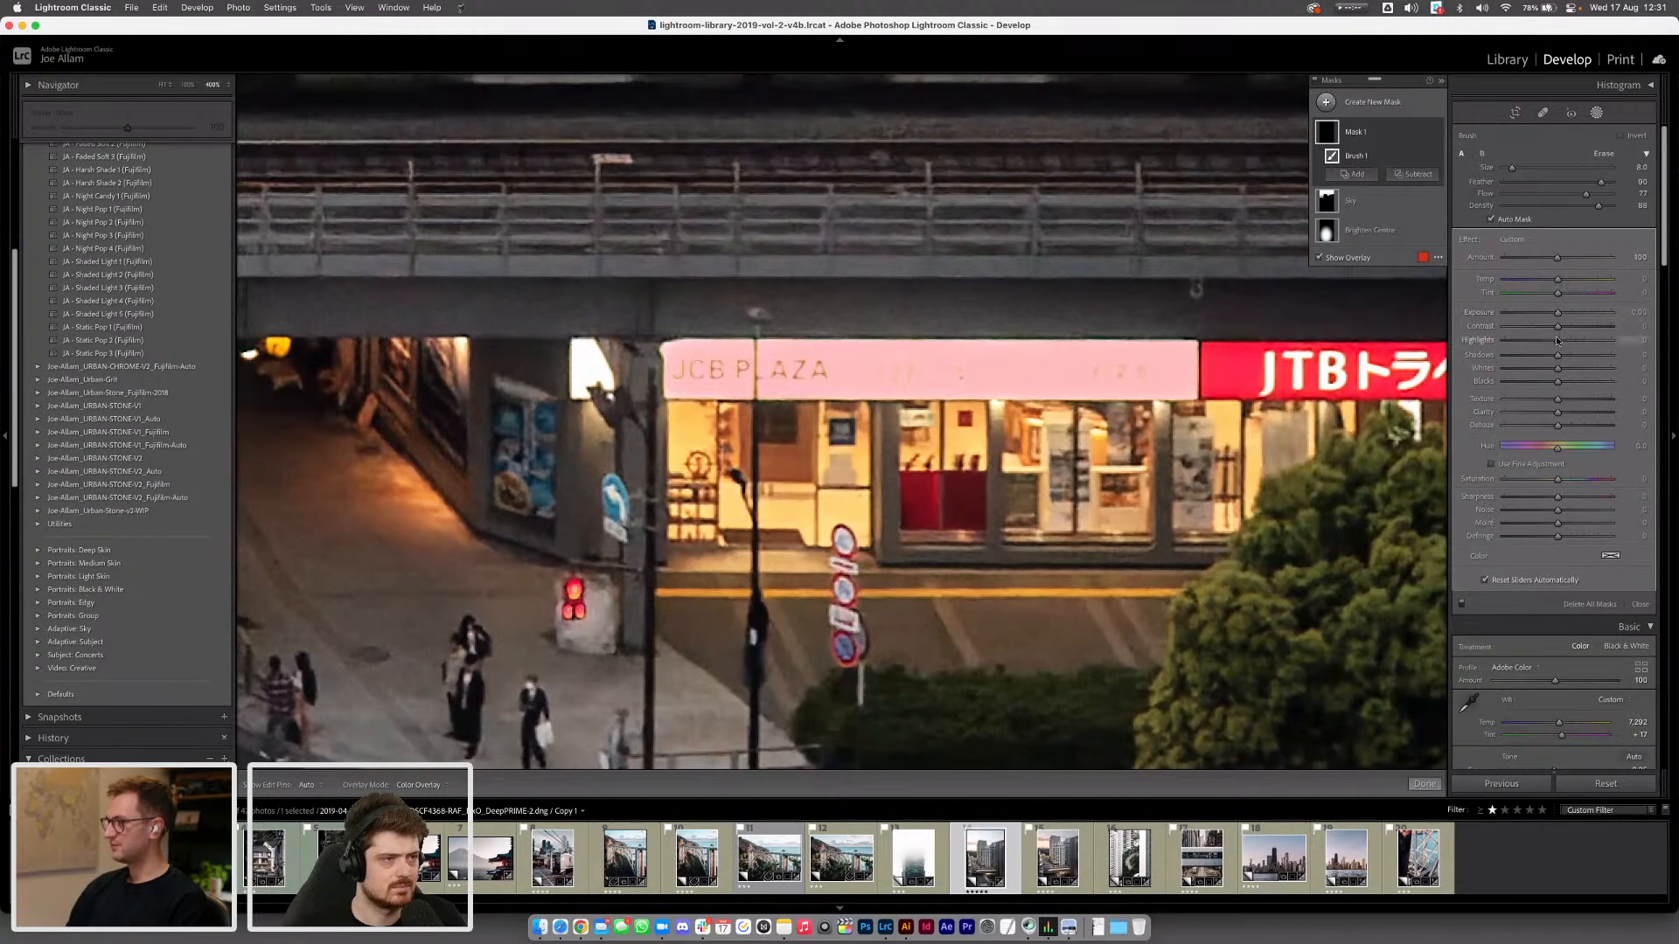
Set the sign mask's Exposure to −0.72, lower its Highlights, and rename the mask "Shop sign"
mouse_move(1557, 340)
left_mouse_down()
mouse_move(1508, 343)
mouse_move(1536, 340)
mouse_move(1490, 313)
mouse_move(1549, 313)
mouse_move(1561, 327)
mouse_move(1546, 312)
mouse_move(1537, 340)
mouse_move(1555, 356)
mouse_move(1532, 340)
mouse_move(1553, 355)
left_mouse_up()
double_click(1355, 133)
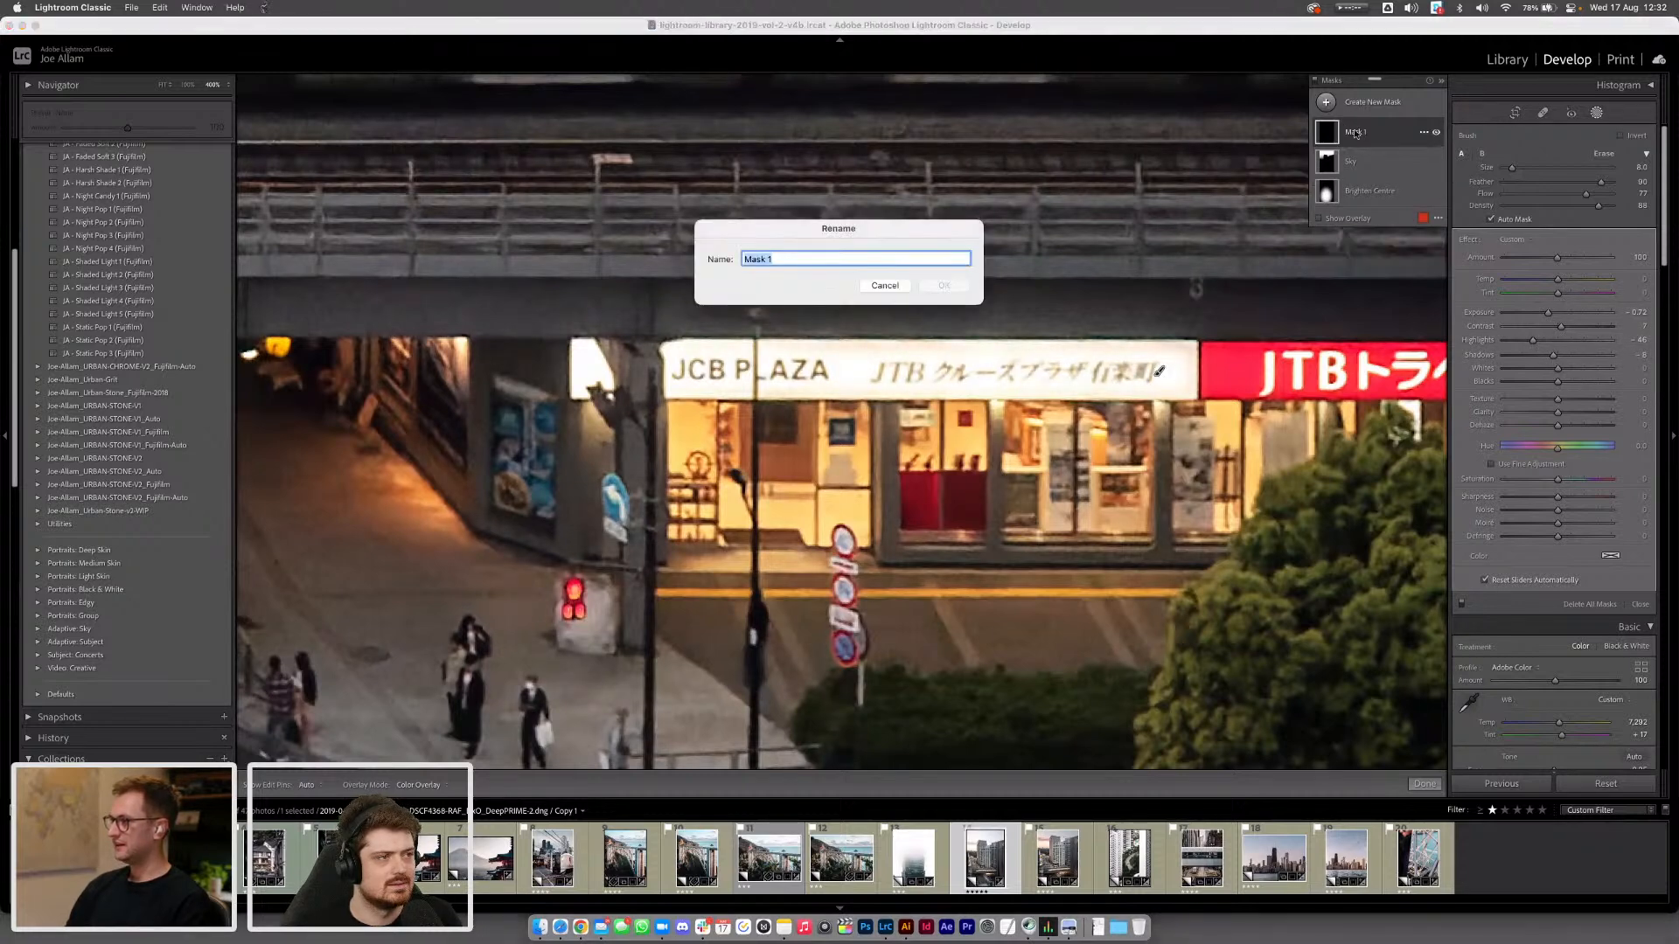
type("Shop sign")
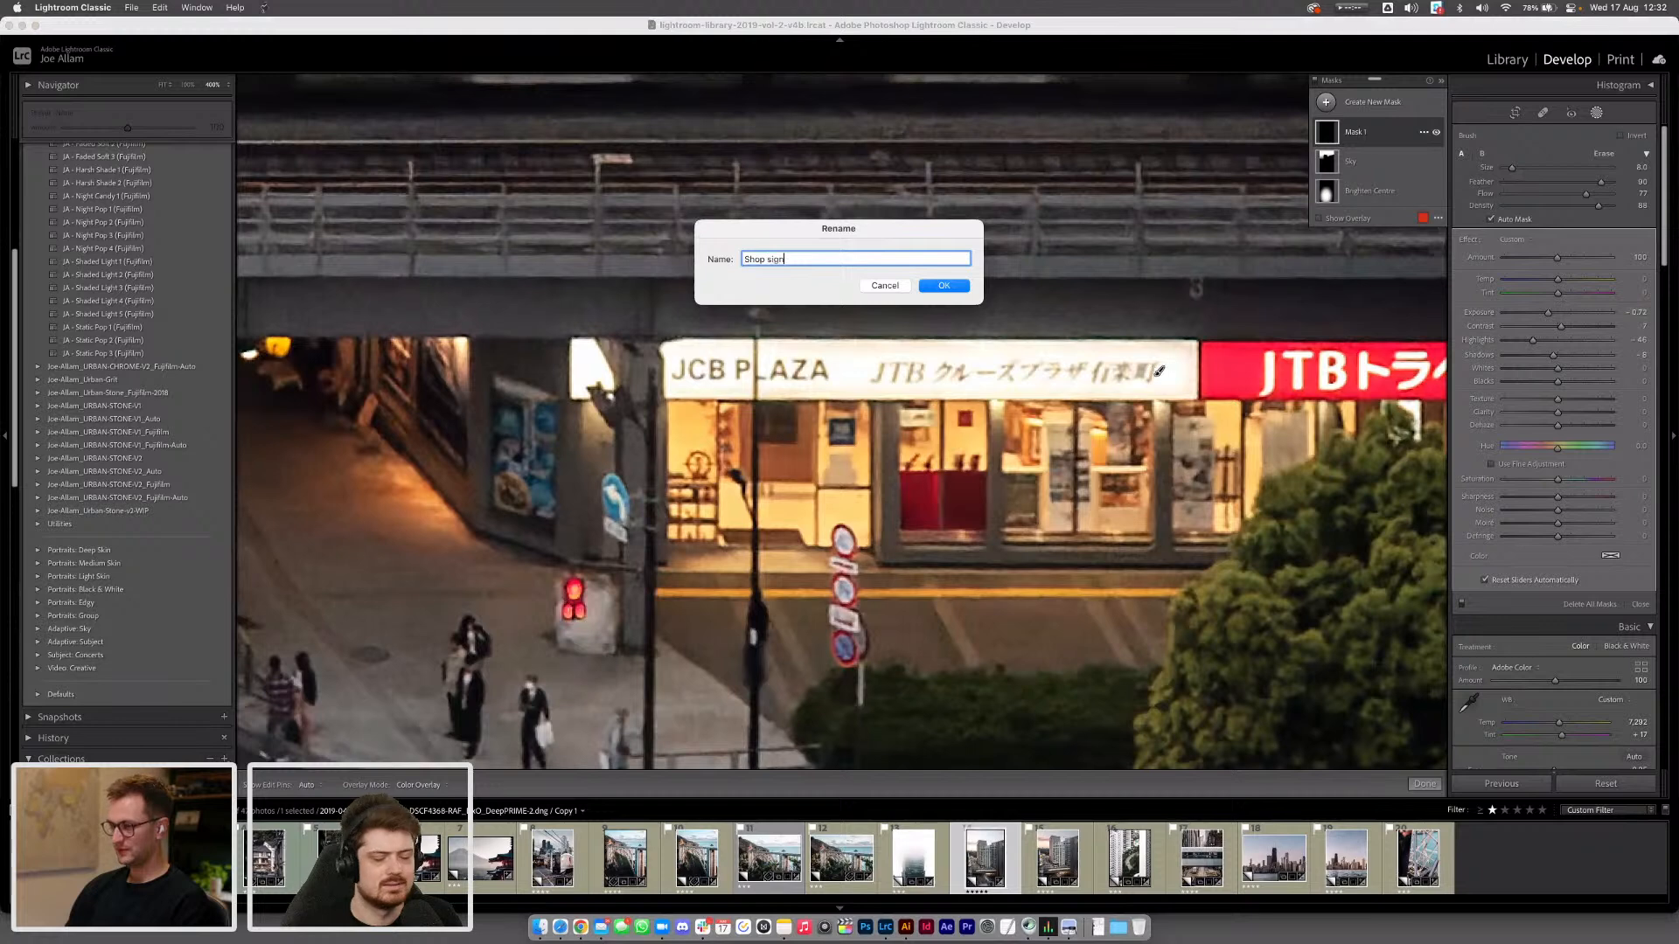
key("Return")
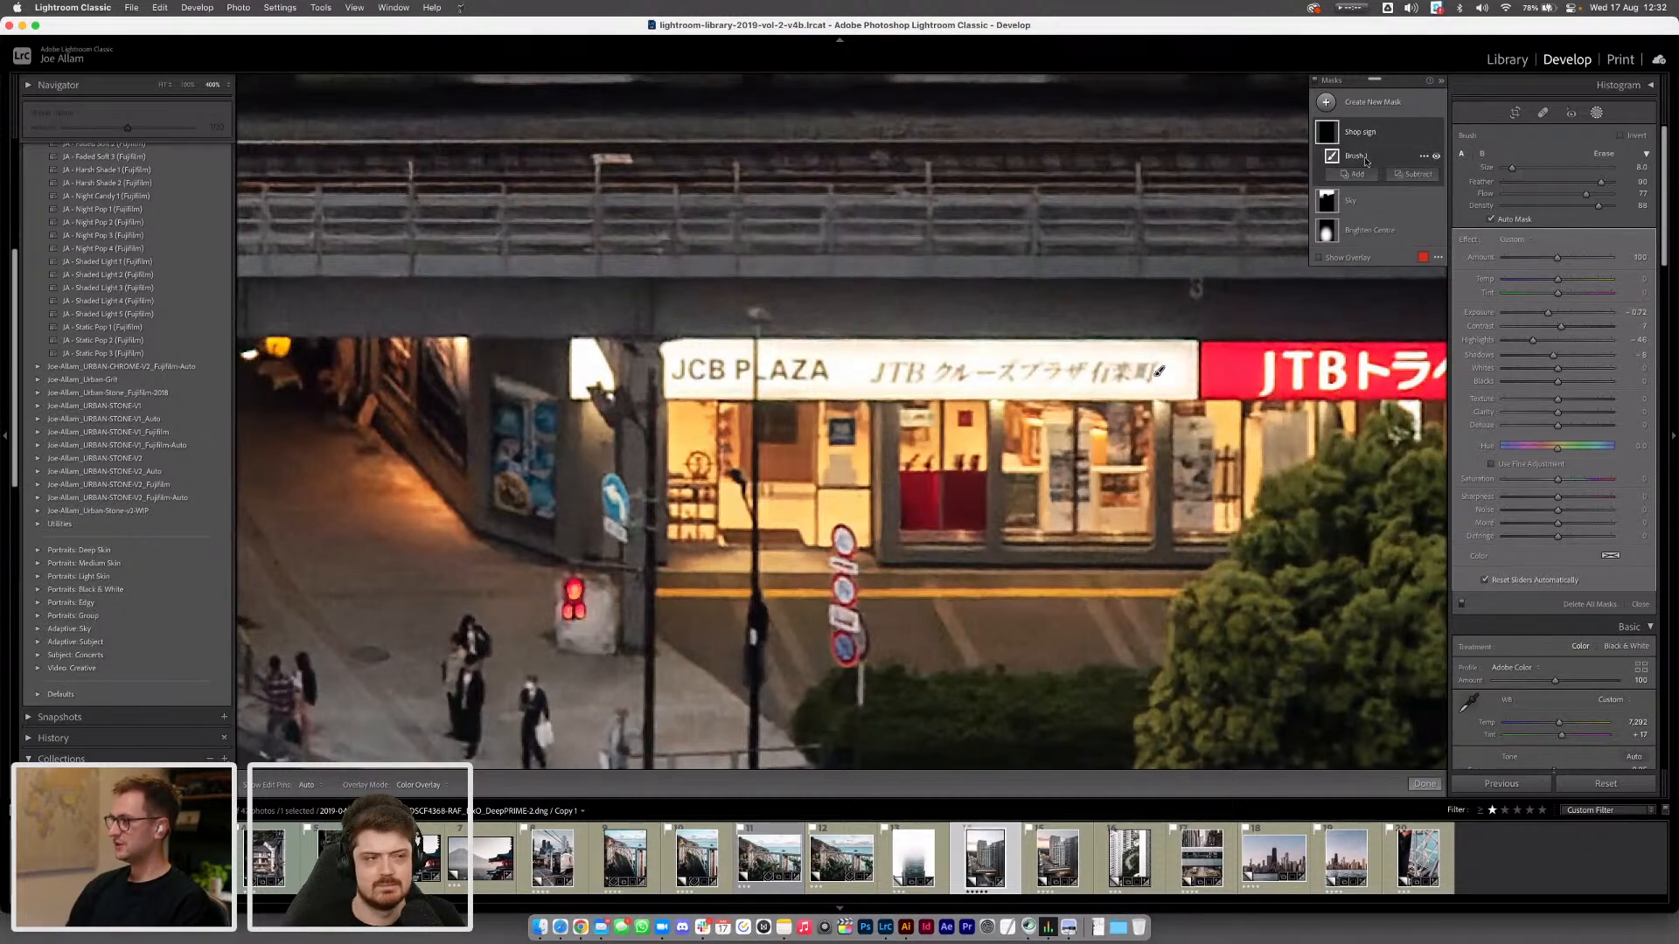
Try adding a wide radial gradient around the sign to the Shop sign mask, and delete that gradient
left_click(1354, 174)
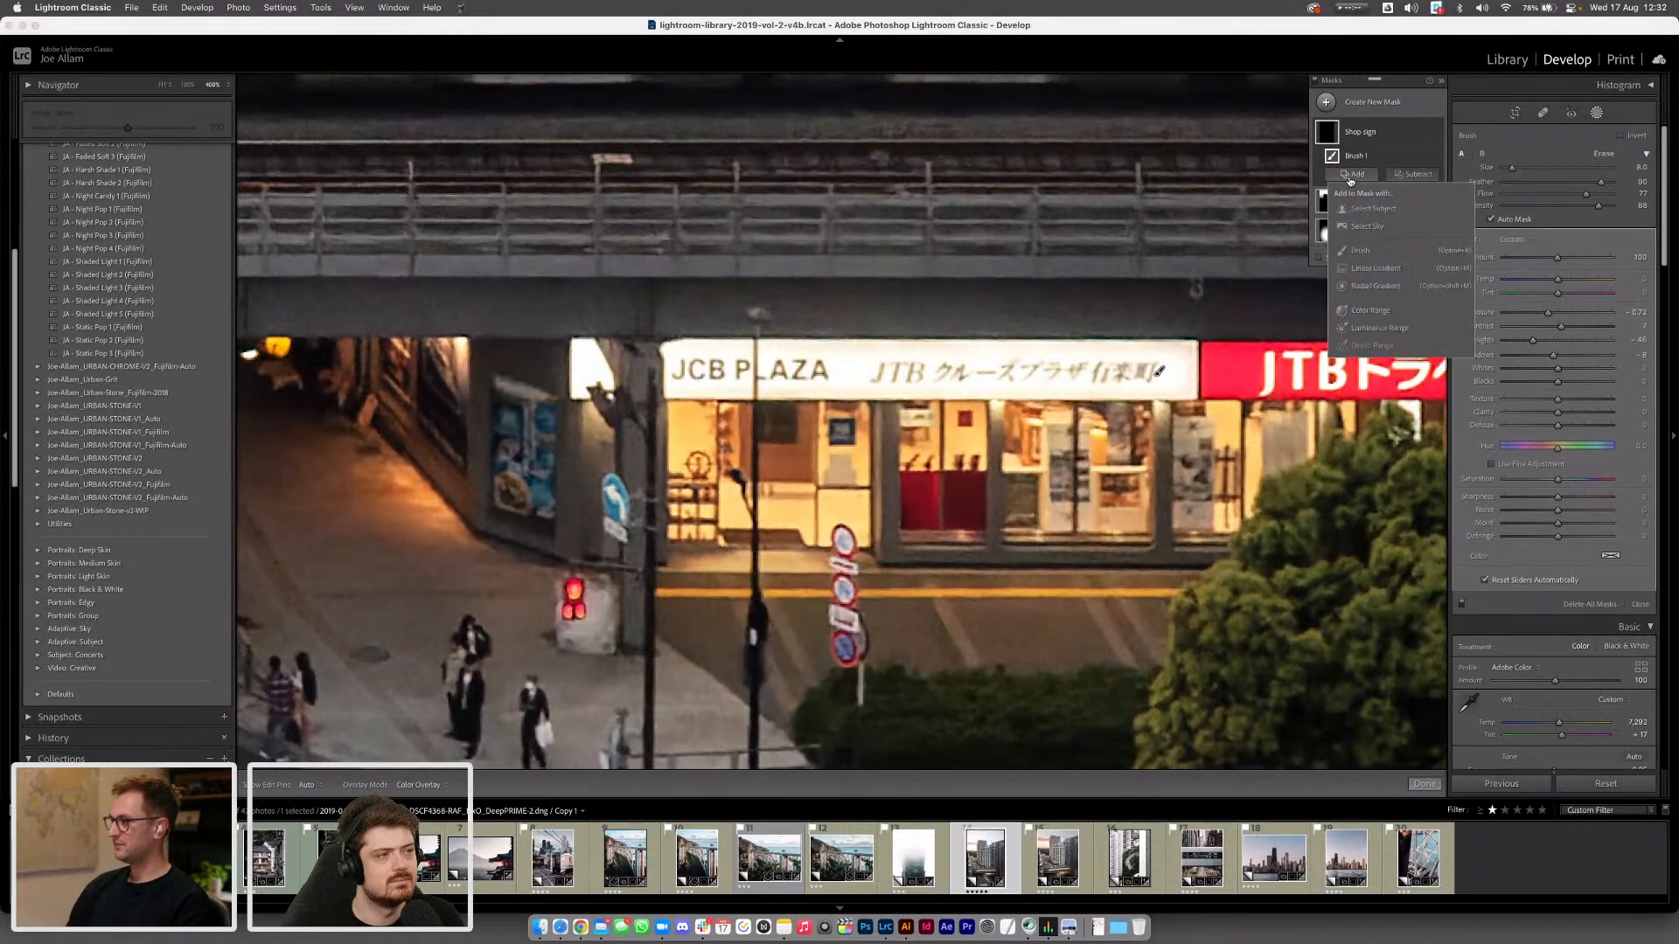
left_click(1386, 285)
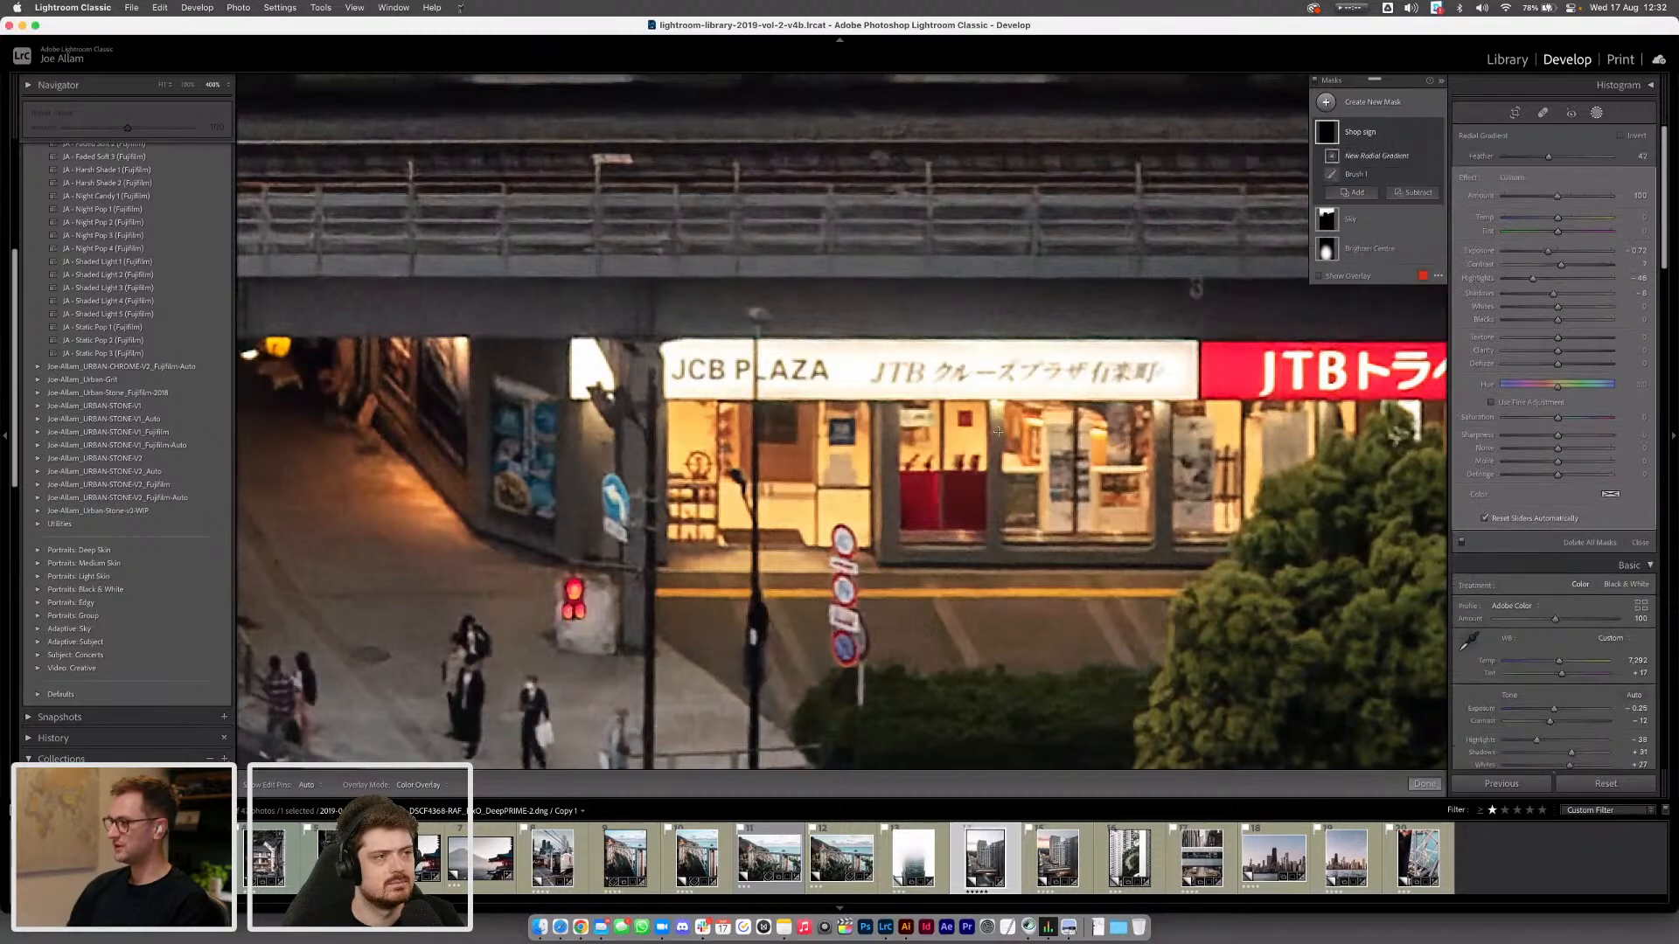
left_click_drag(934, 370, 1350, 571)
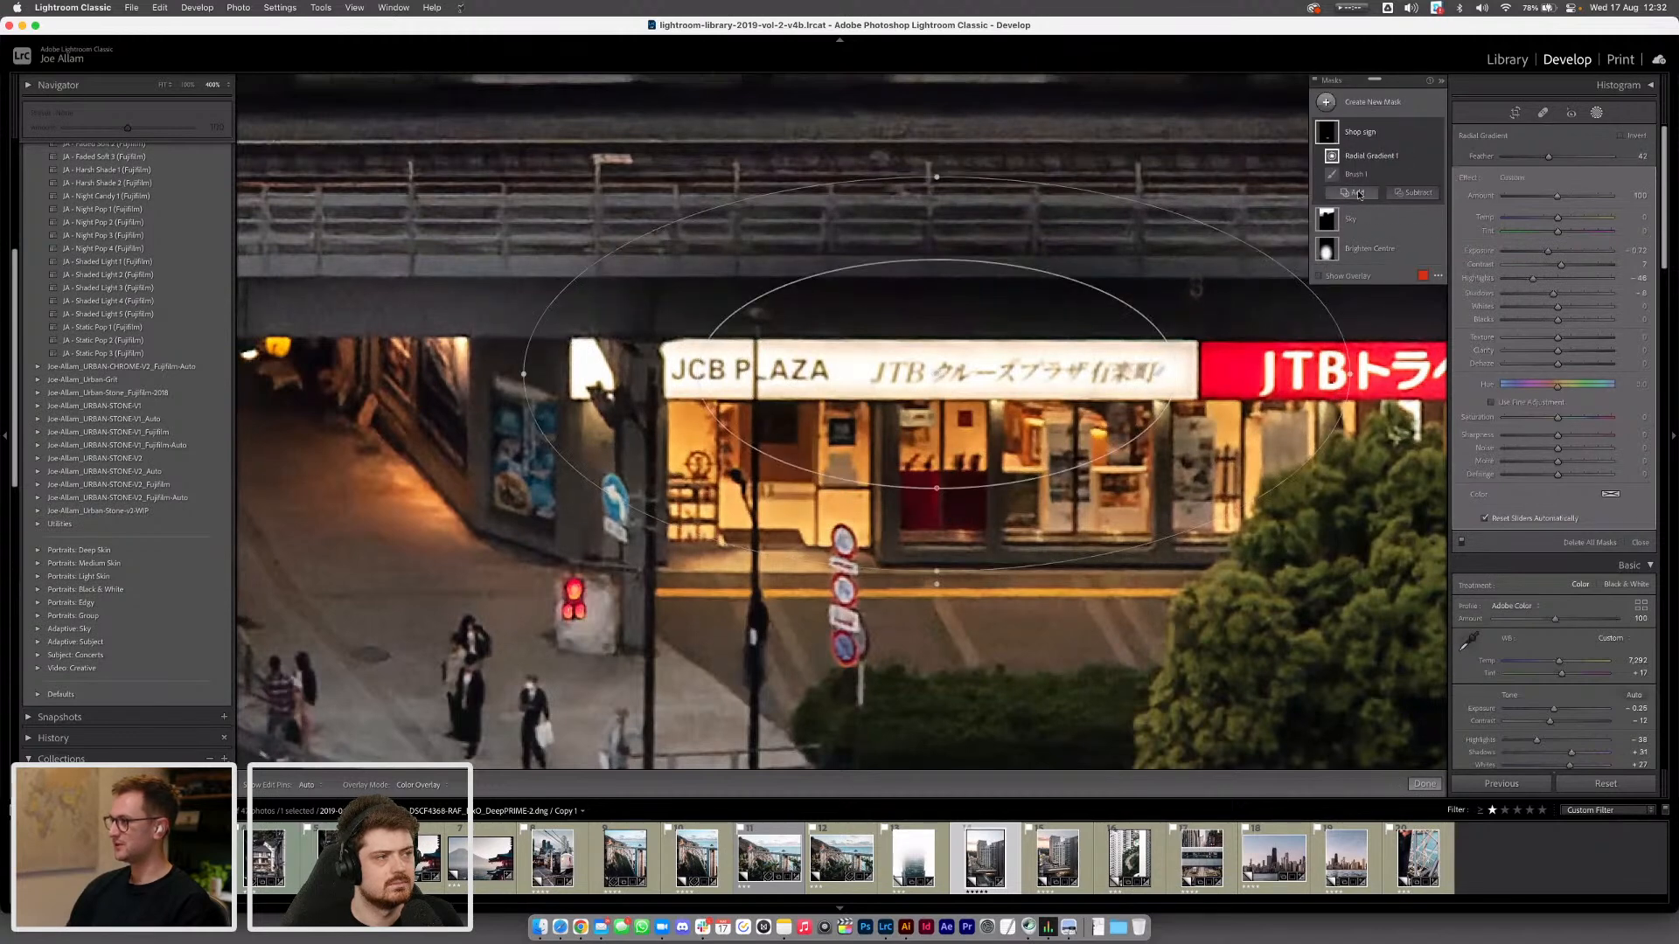
left_click(1423, 156)
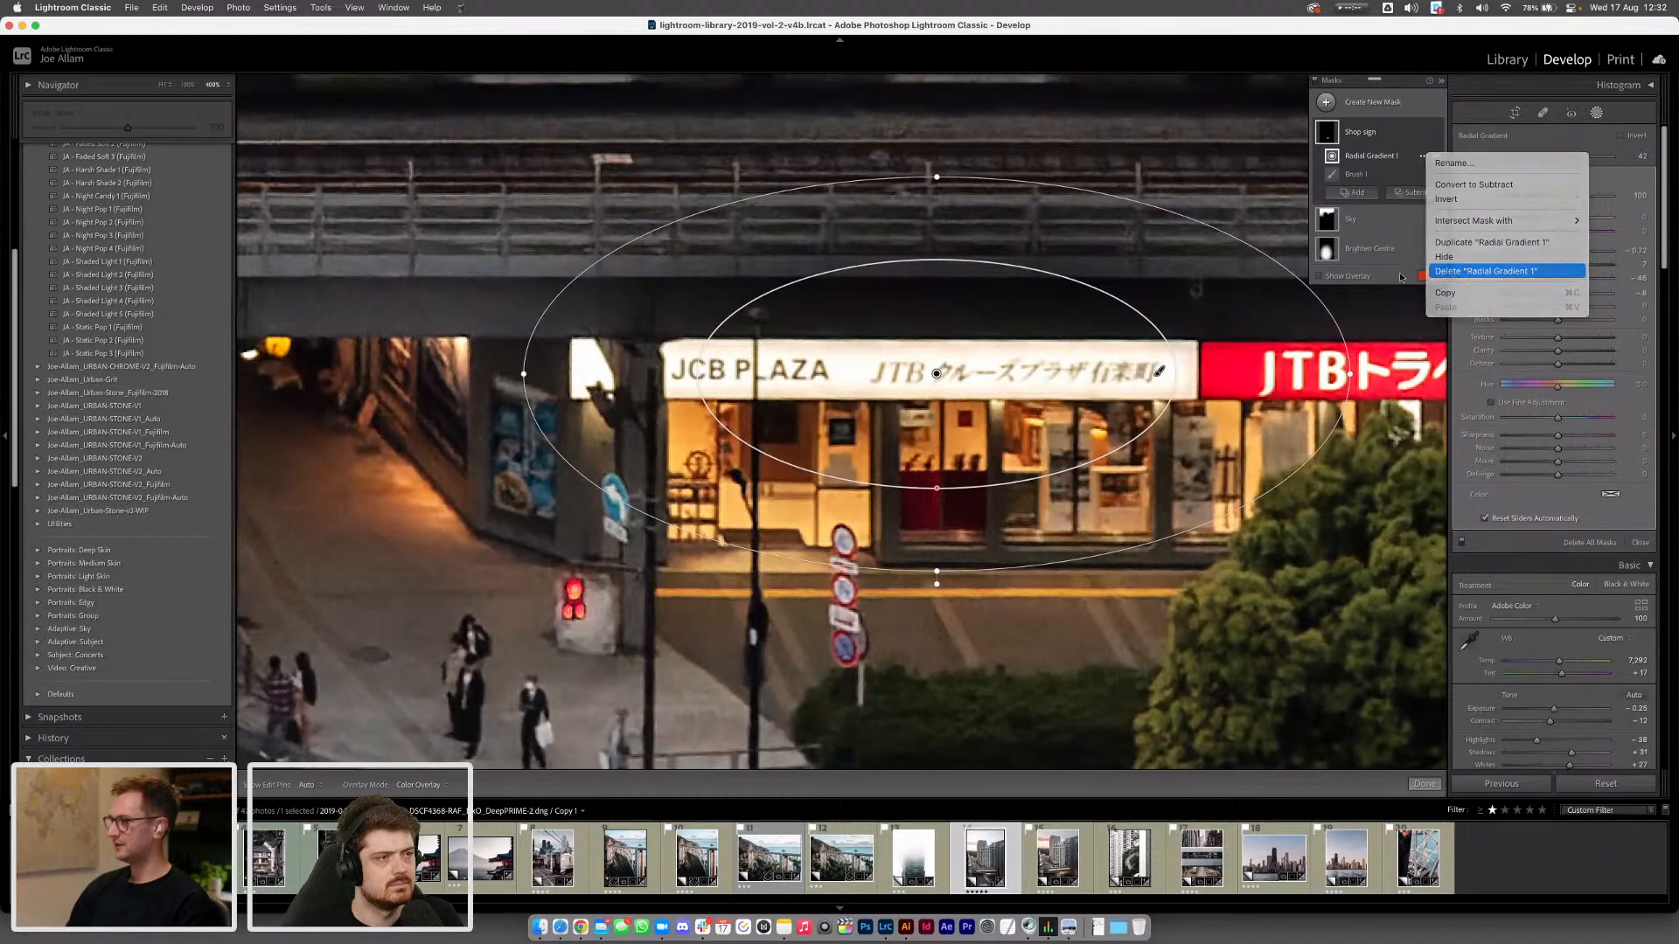
left_click(1448, 272)
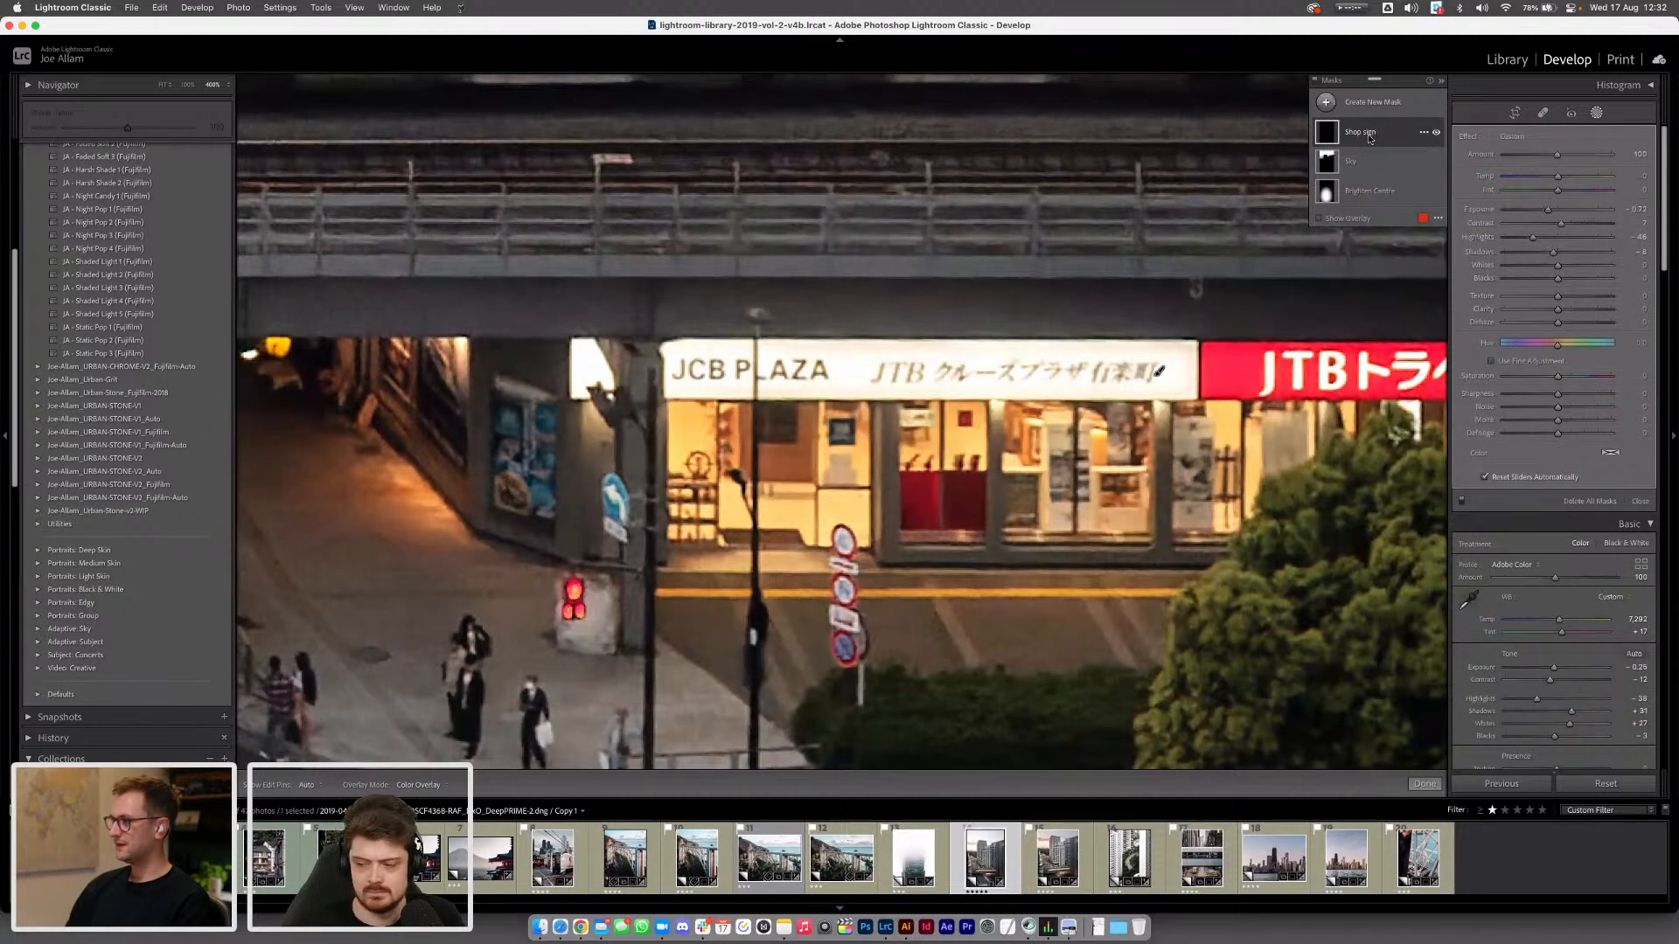
Add a new radial gradient mask over the lit shopfront under the railway bridge and rename it "Shop Forecourt"
left_click(1365, 104)
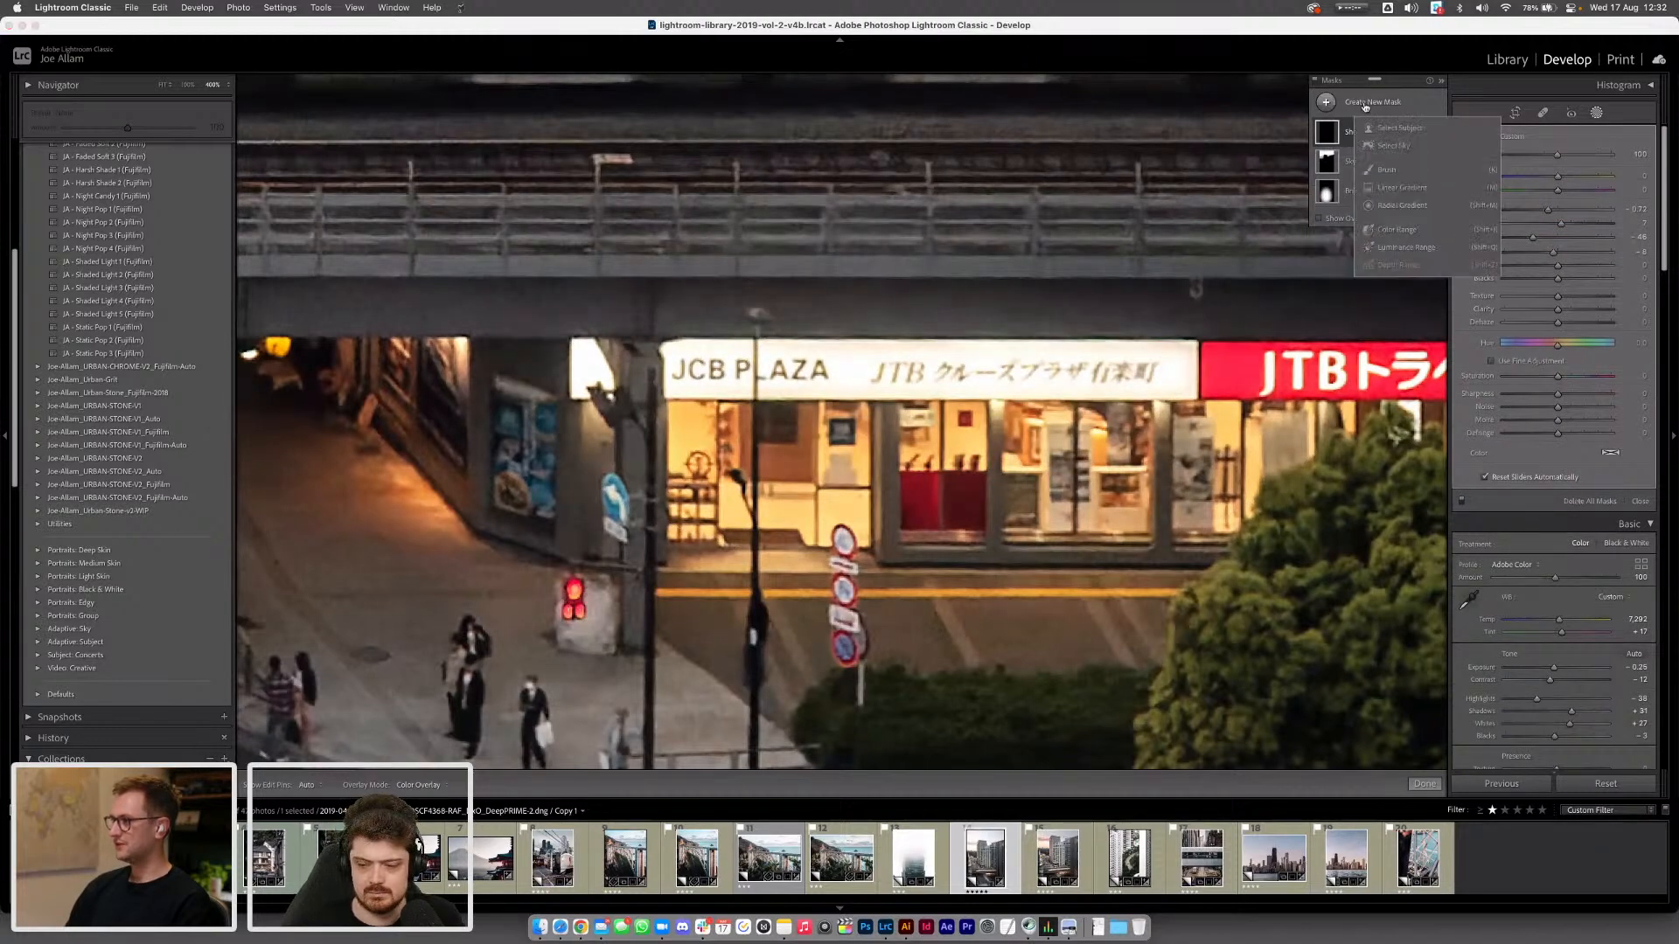
left_click(1401, 205)
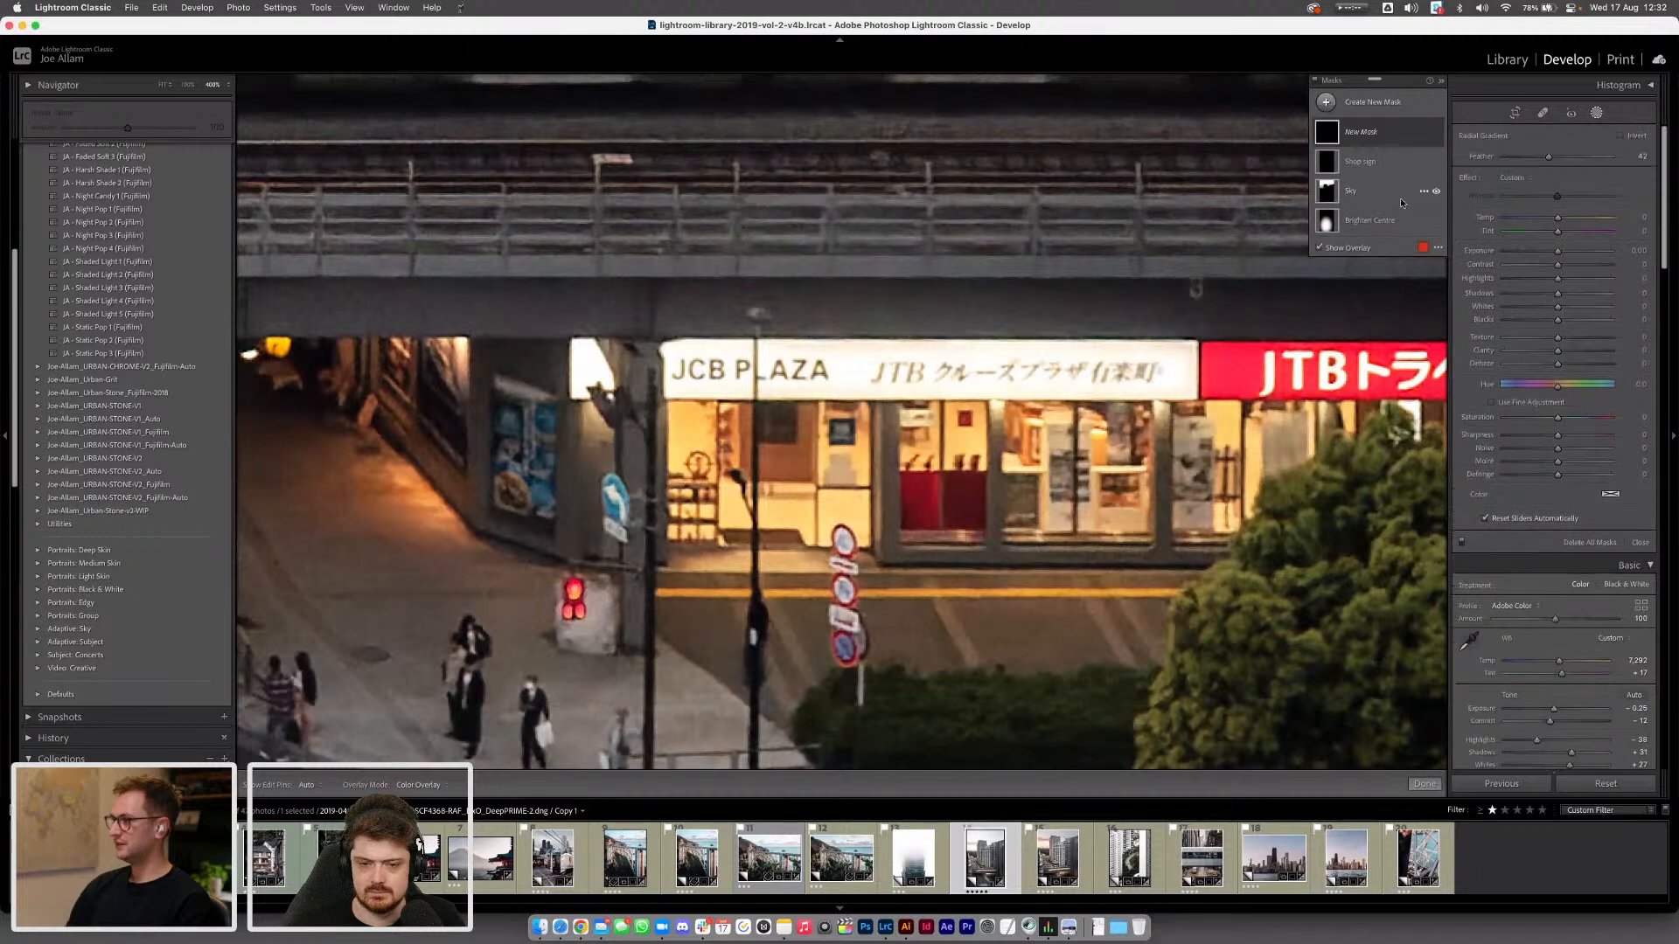
left_click(1356, 137)
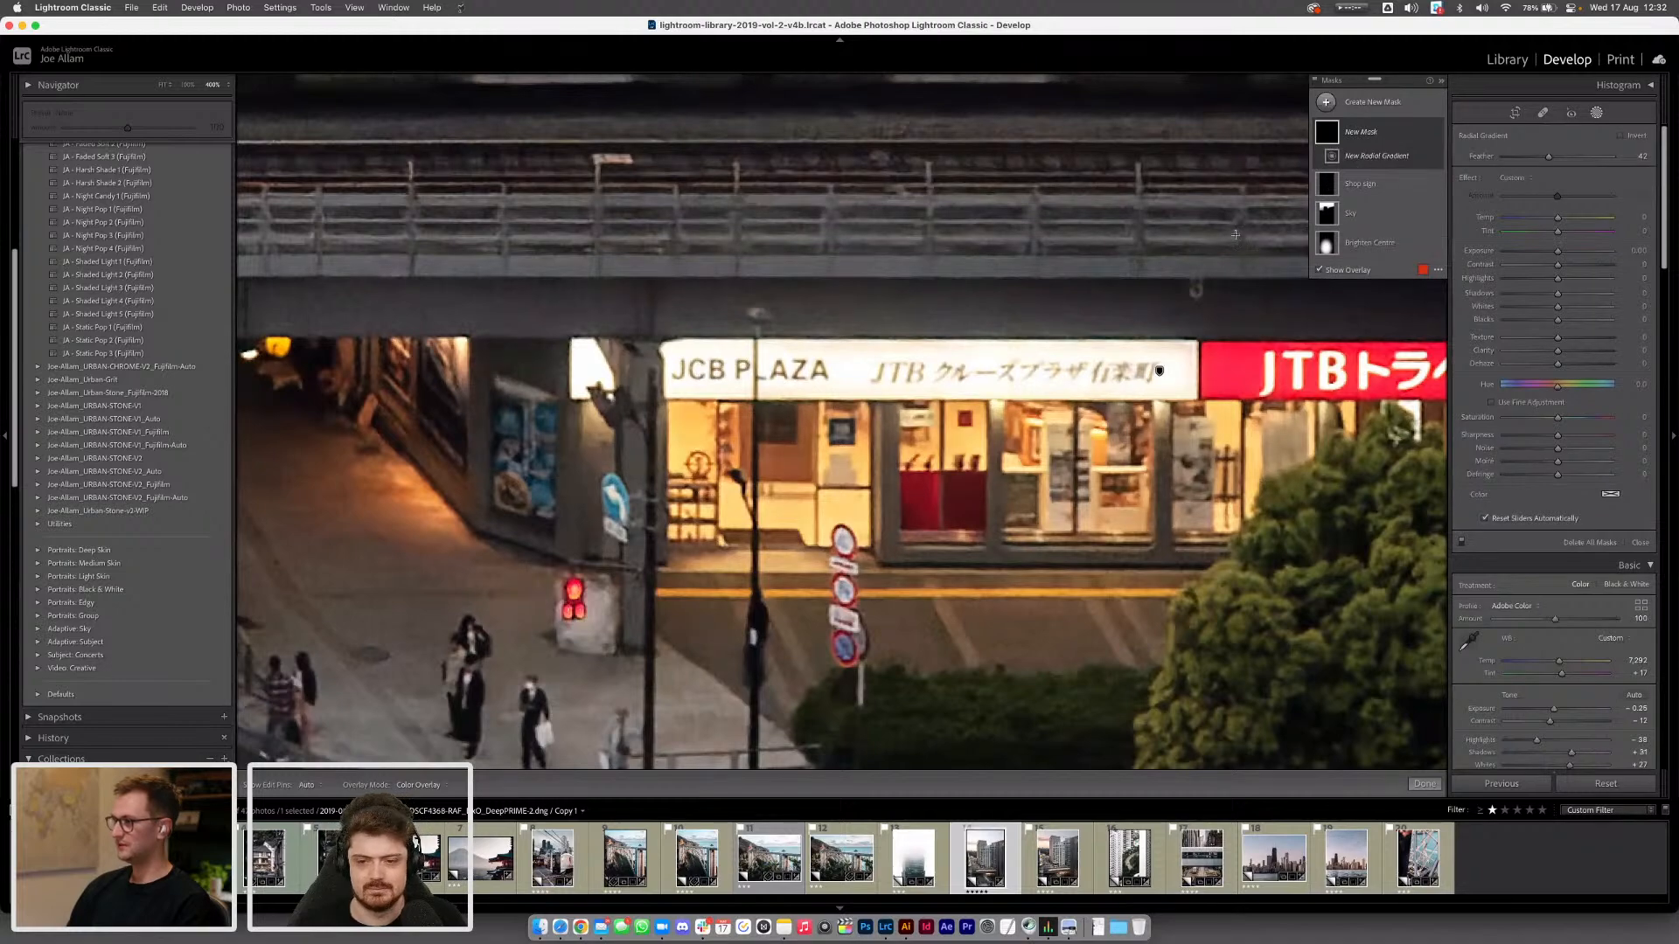
mouse_move(907, 347)
left_mouse_down()
mouse_move(1057, 475)
mouse_move(1367, 634)
left_mouse_up()
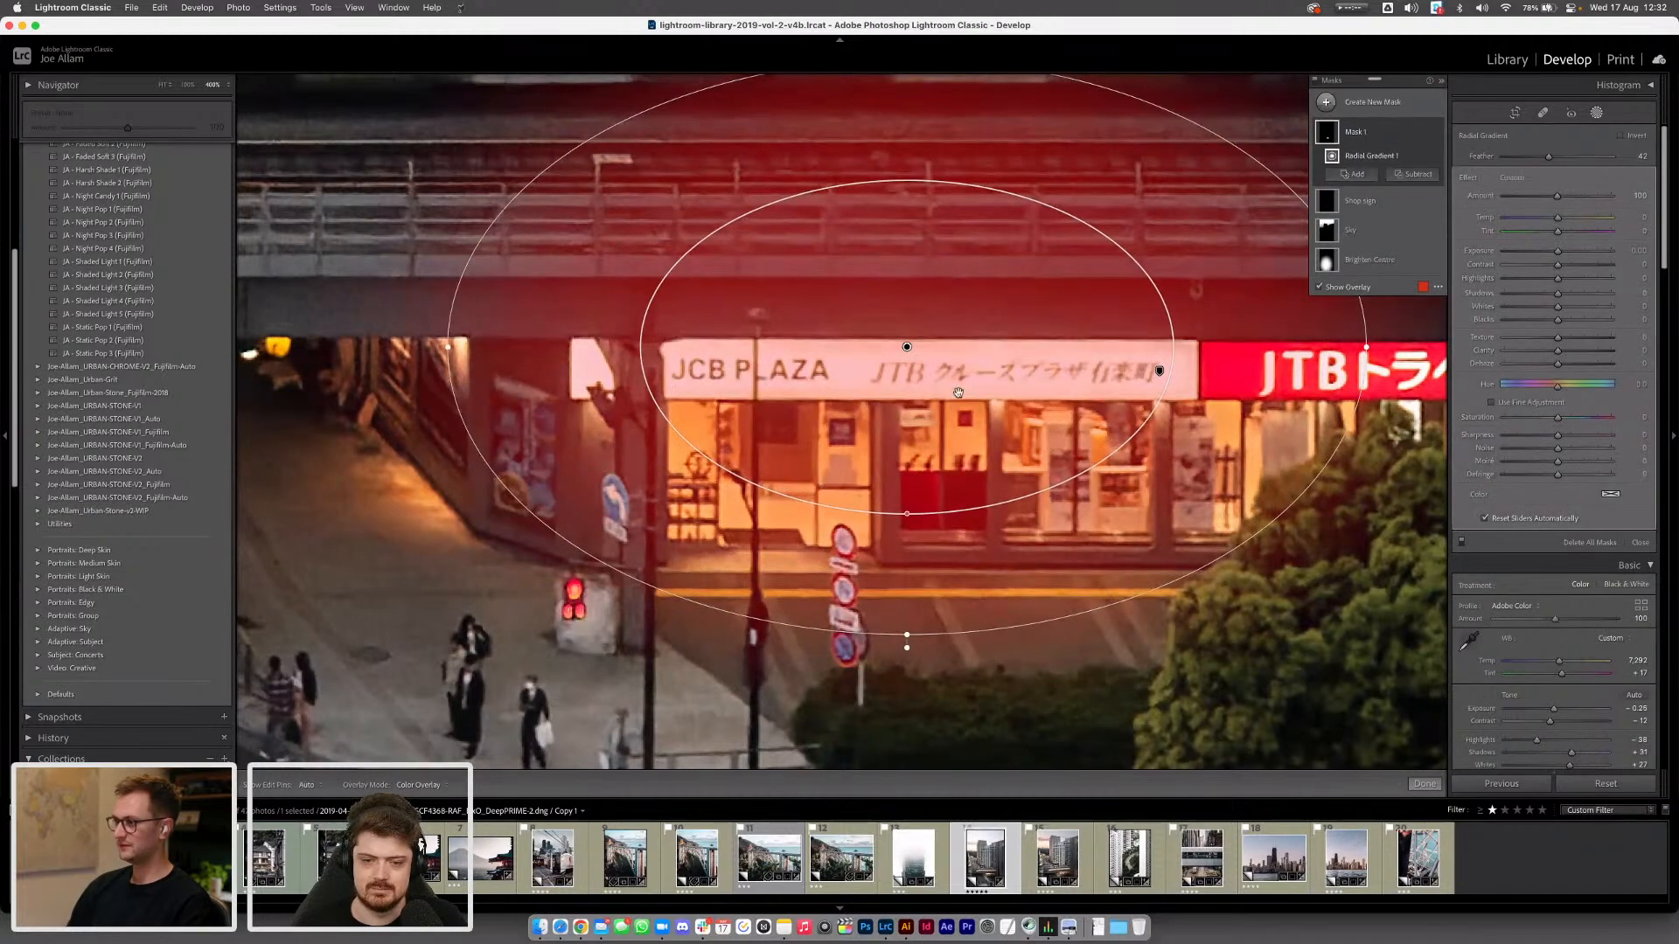
left_click_drag(905, 346, 959, 419)
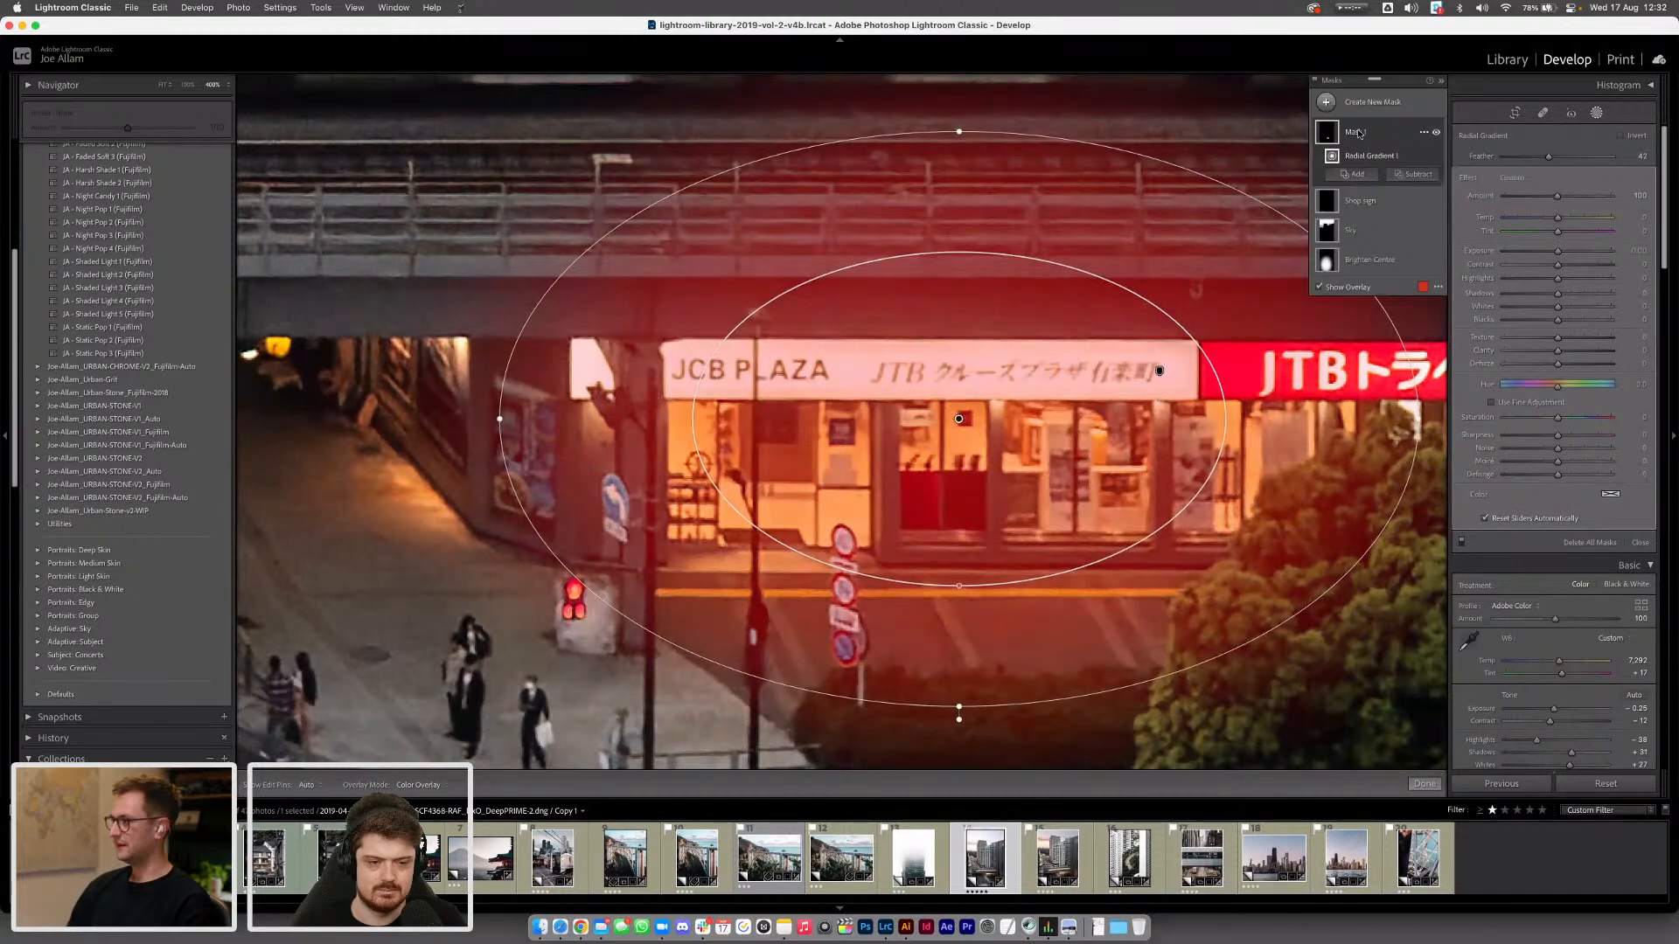
double_click(1356, 132)
type("Shop")
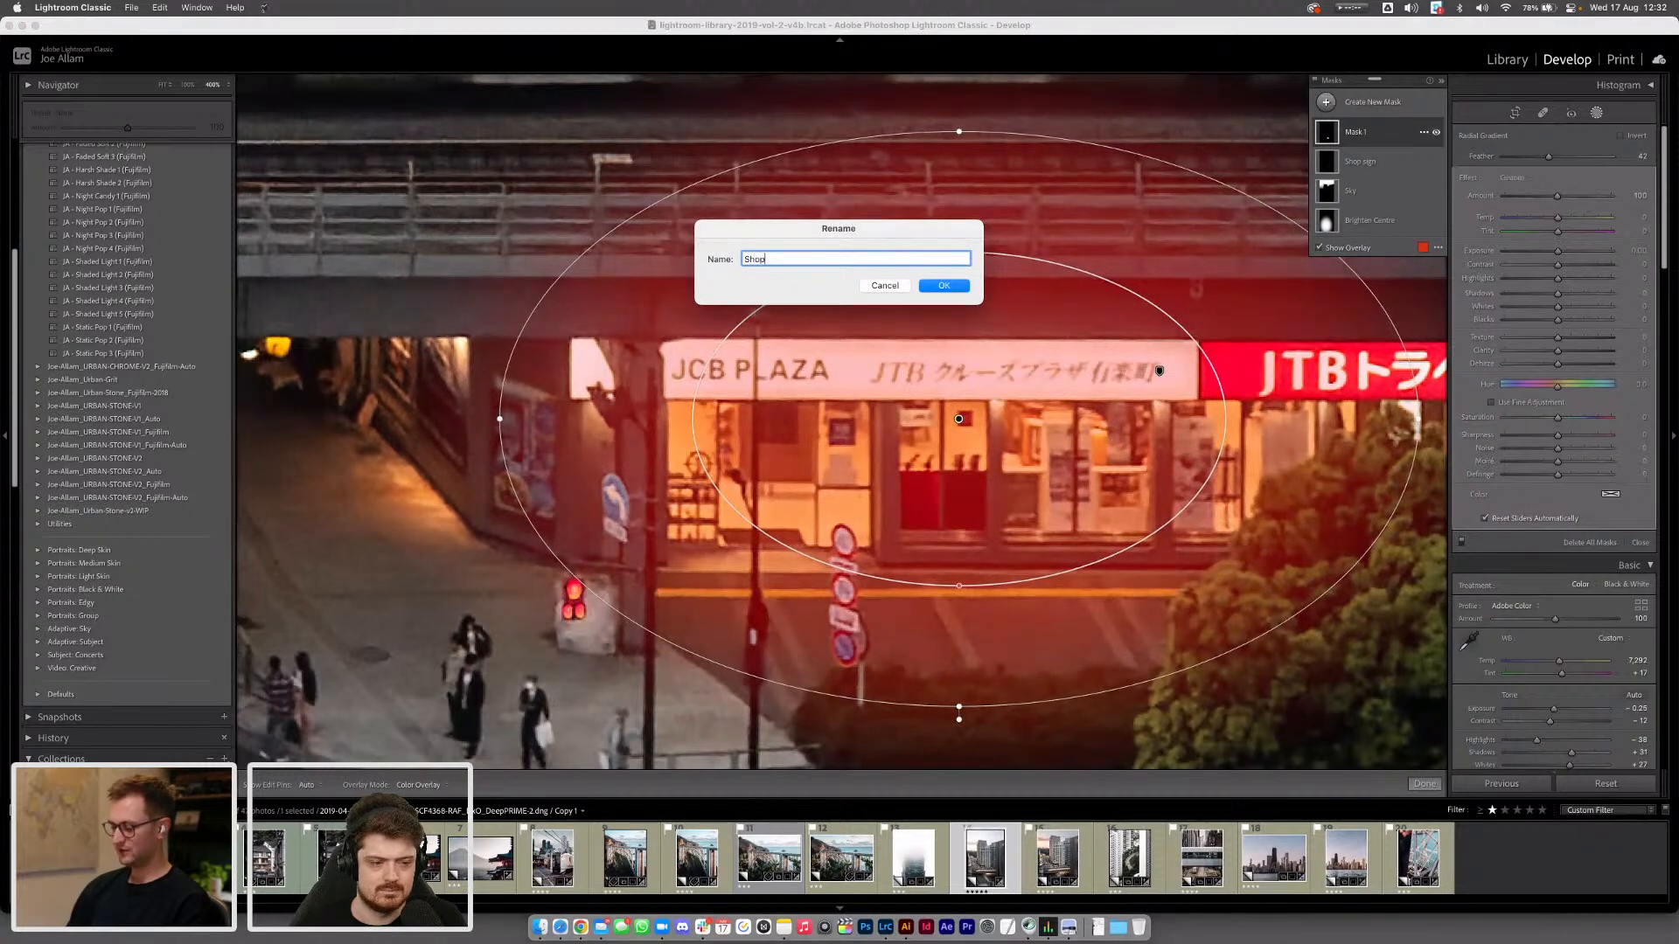
type(" Forecourt")
key("Return")
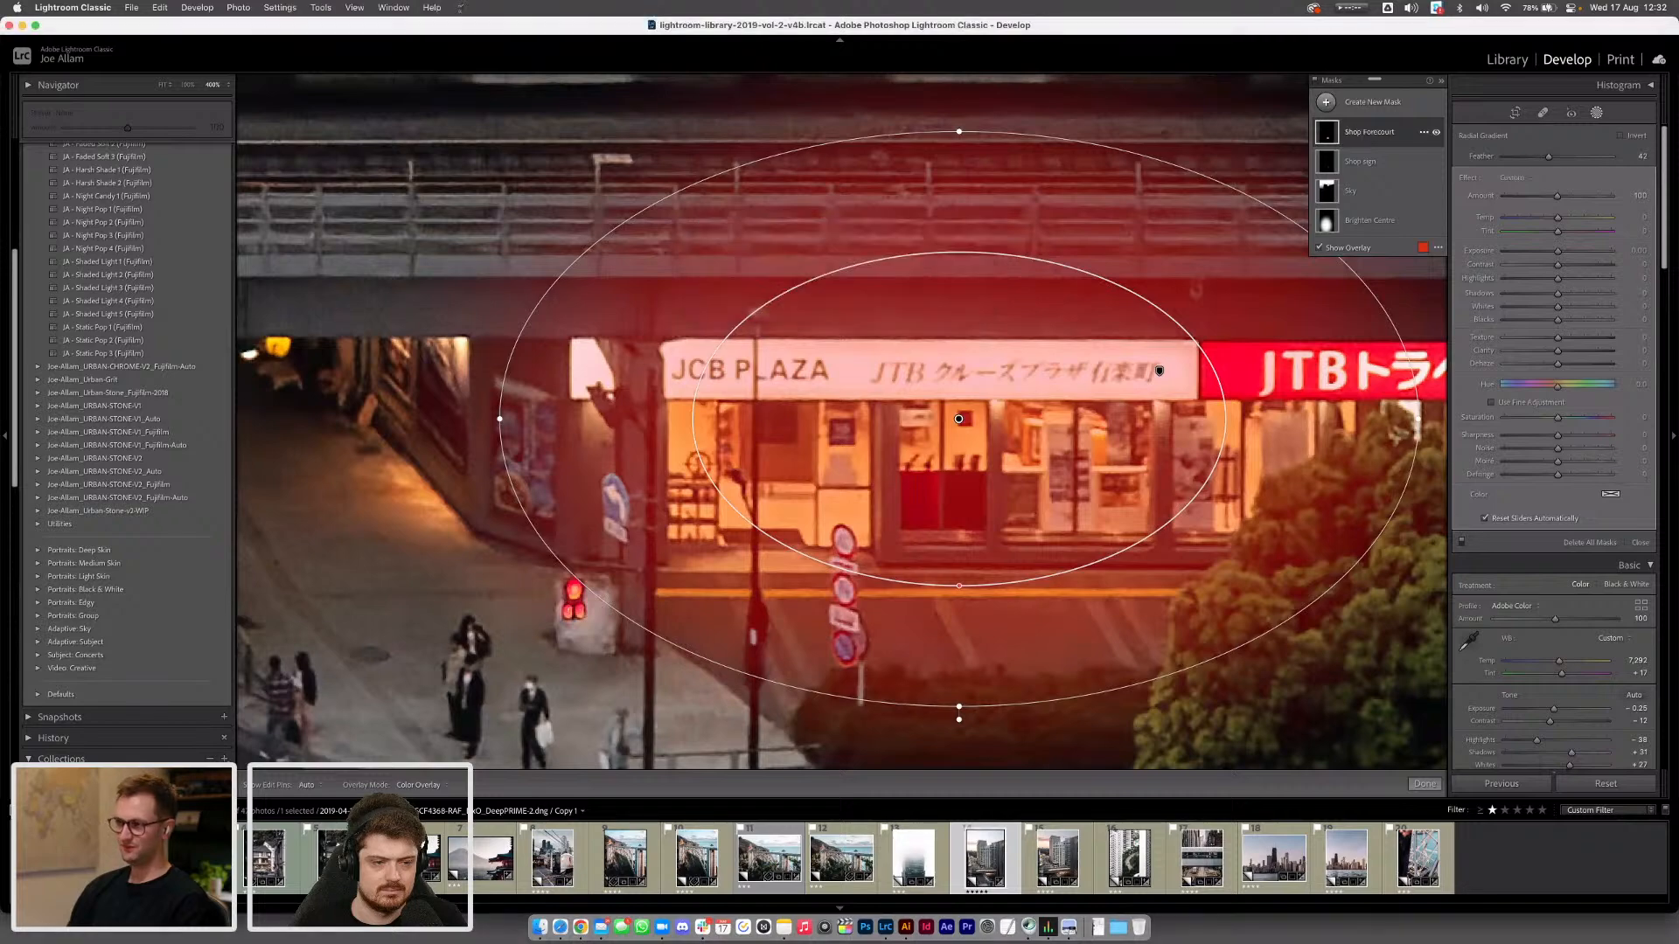
Shift the Shop Forecourt gradient down over the shop windows, set its Highlights to −23, and compare the photo with and without it
left_click_drag(959, 419, 925, 464)
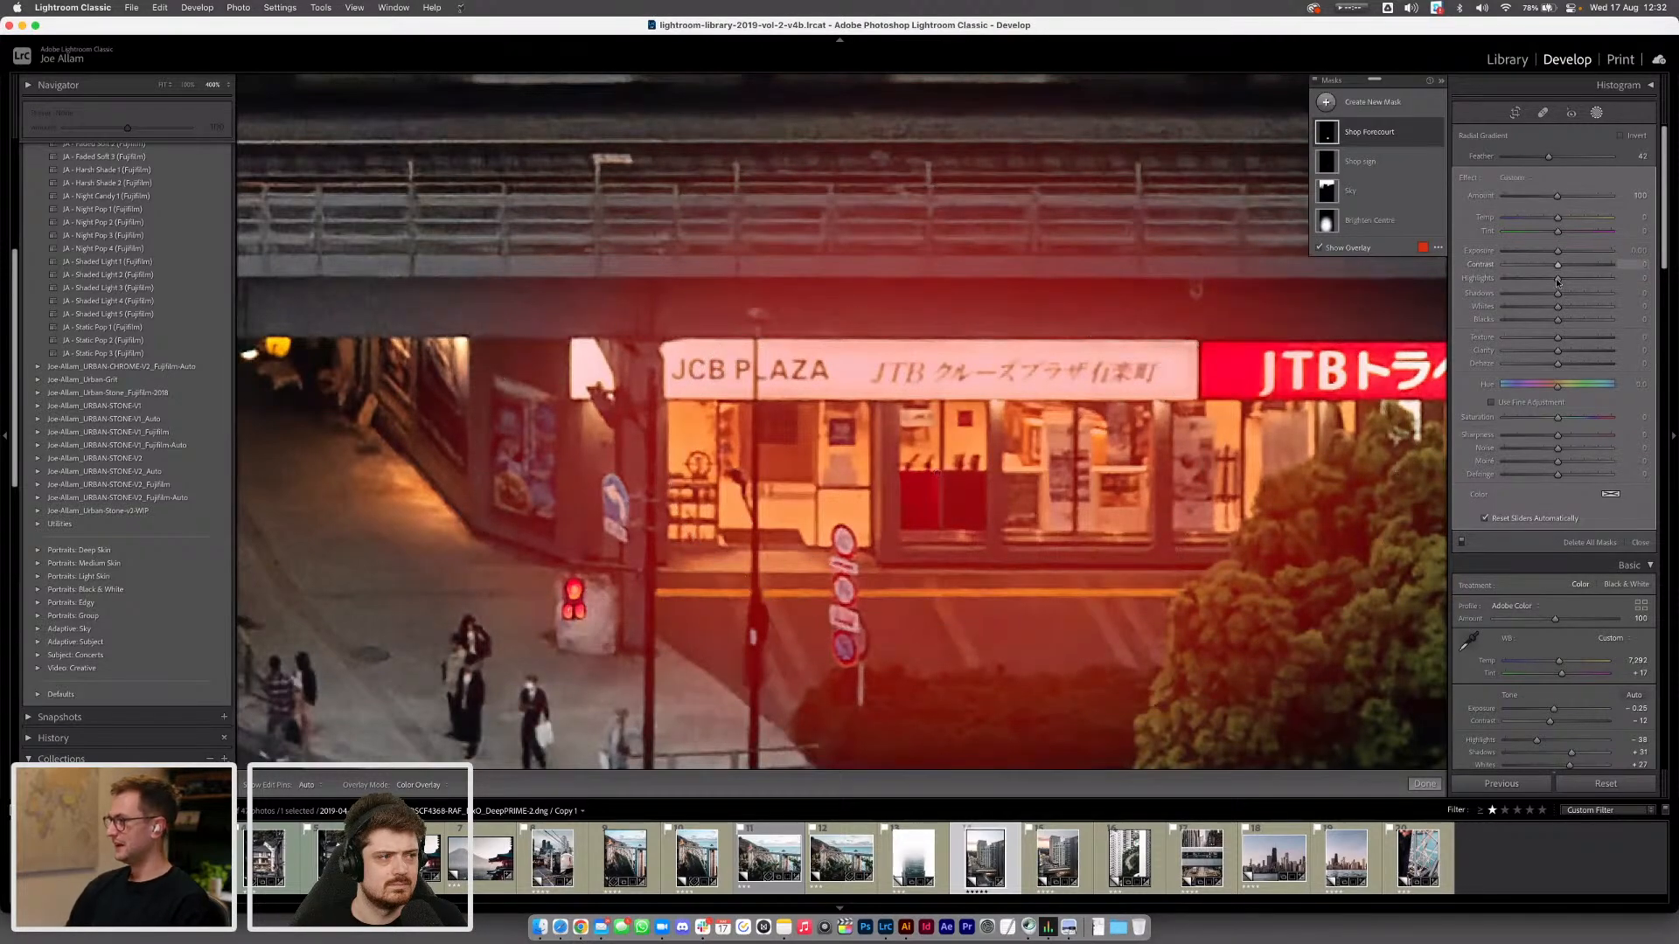
left_click_drag(1558, 278, 1544, 276)
key("o")
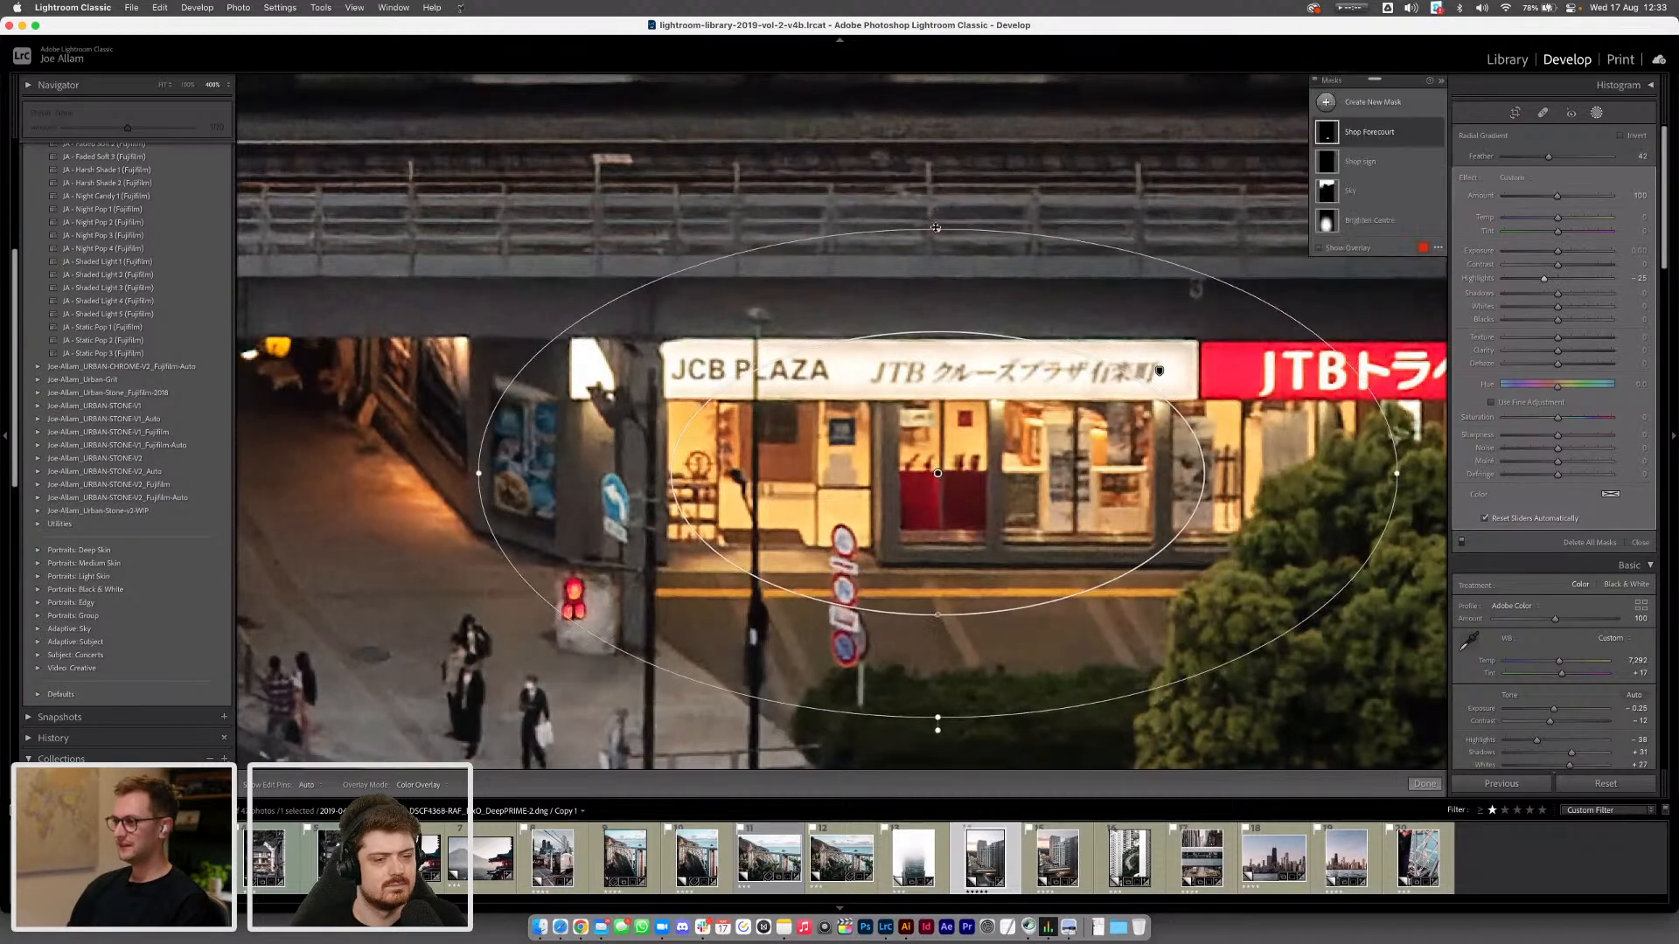
left_click(1436, 133)
left_click(1436, 133)
left_click(1436, 133)
left_click(1436, 133)
left_click(1436, 133)
left_click(1436, 133)
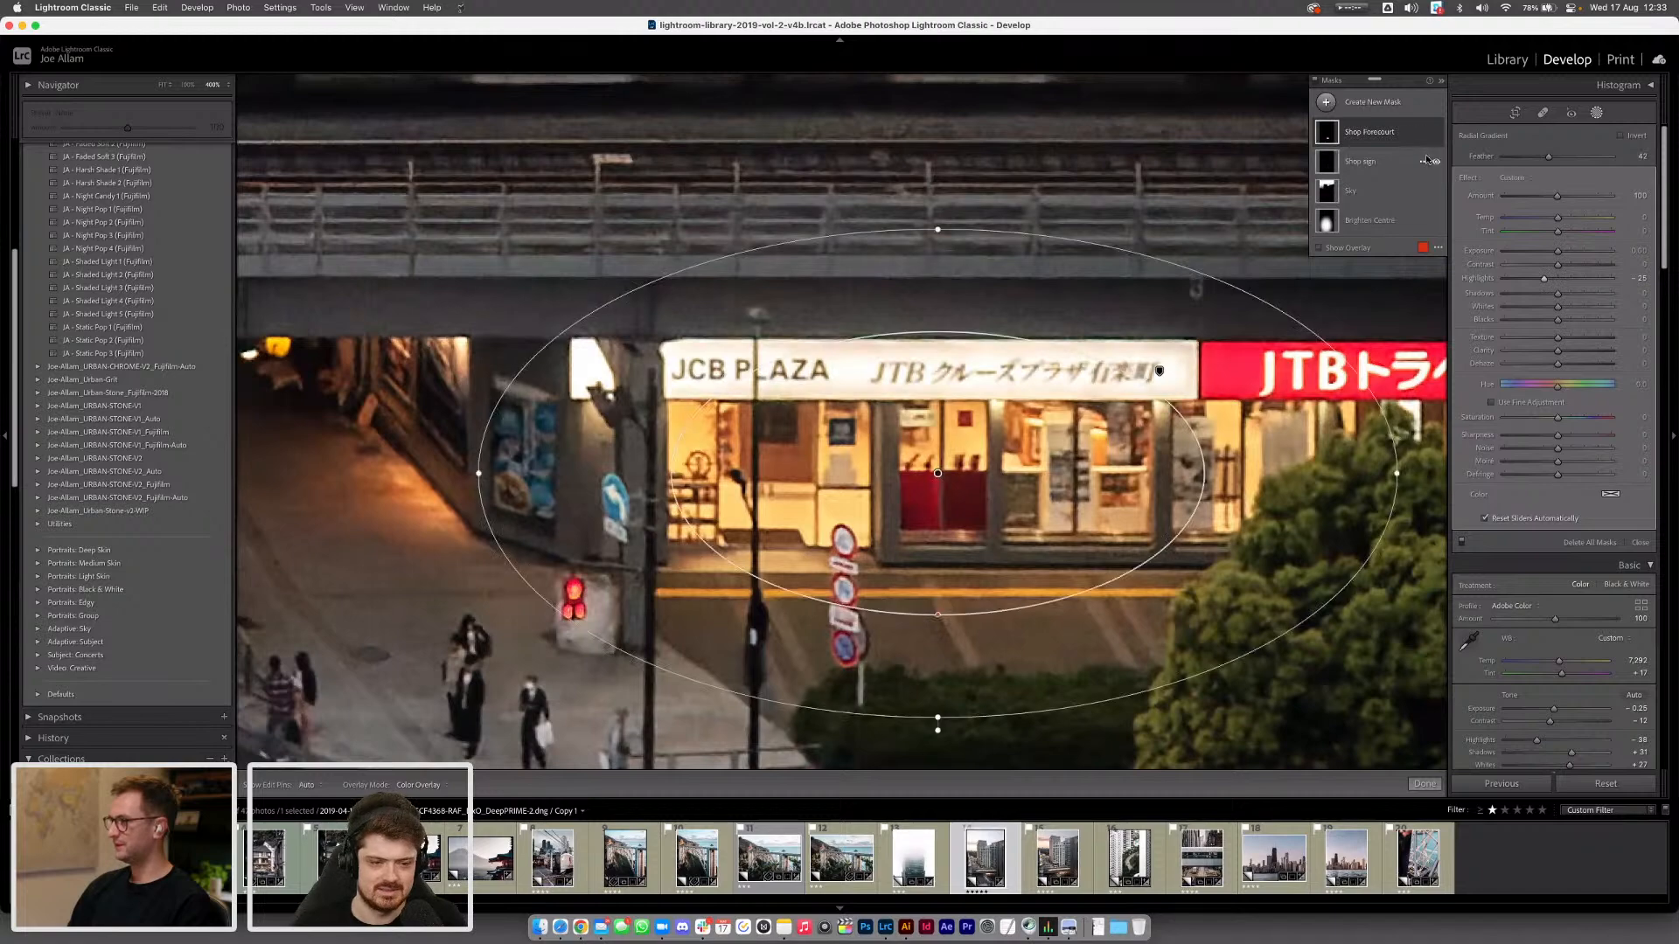
Adjust the Shop sign mask to Exposure about −0.82 and Highlights about −19, and leave masking to view the whole photo
left_click(1435, 161)
left_click(1436, 162)
left_click(1391, 166)
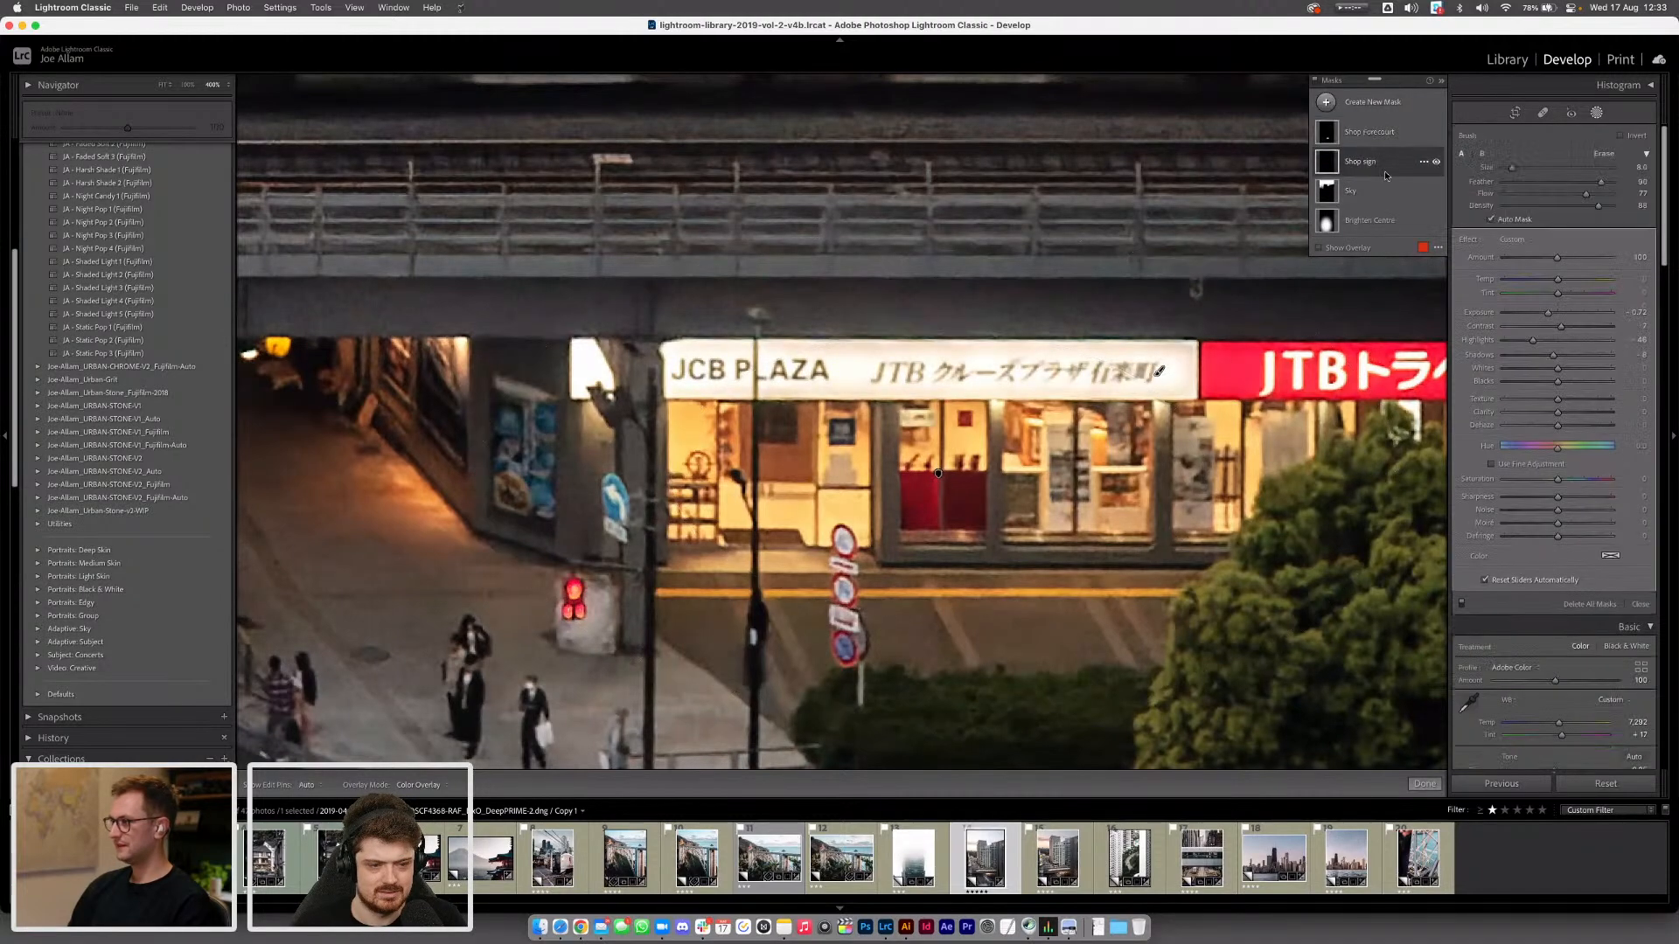
mouse_move(1532, 340)
left_mouse_down()
mouse_move(1551, 341)
mouse_move(1546, 313)
left_mouse_up()
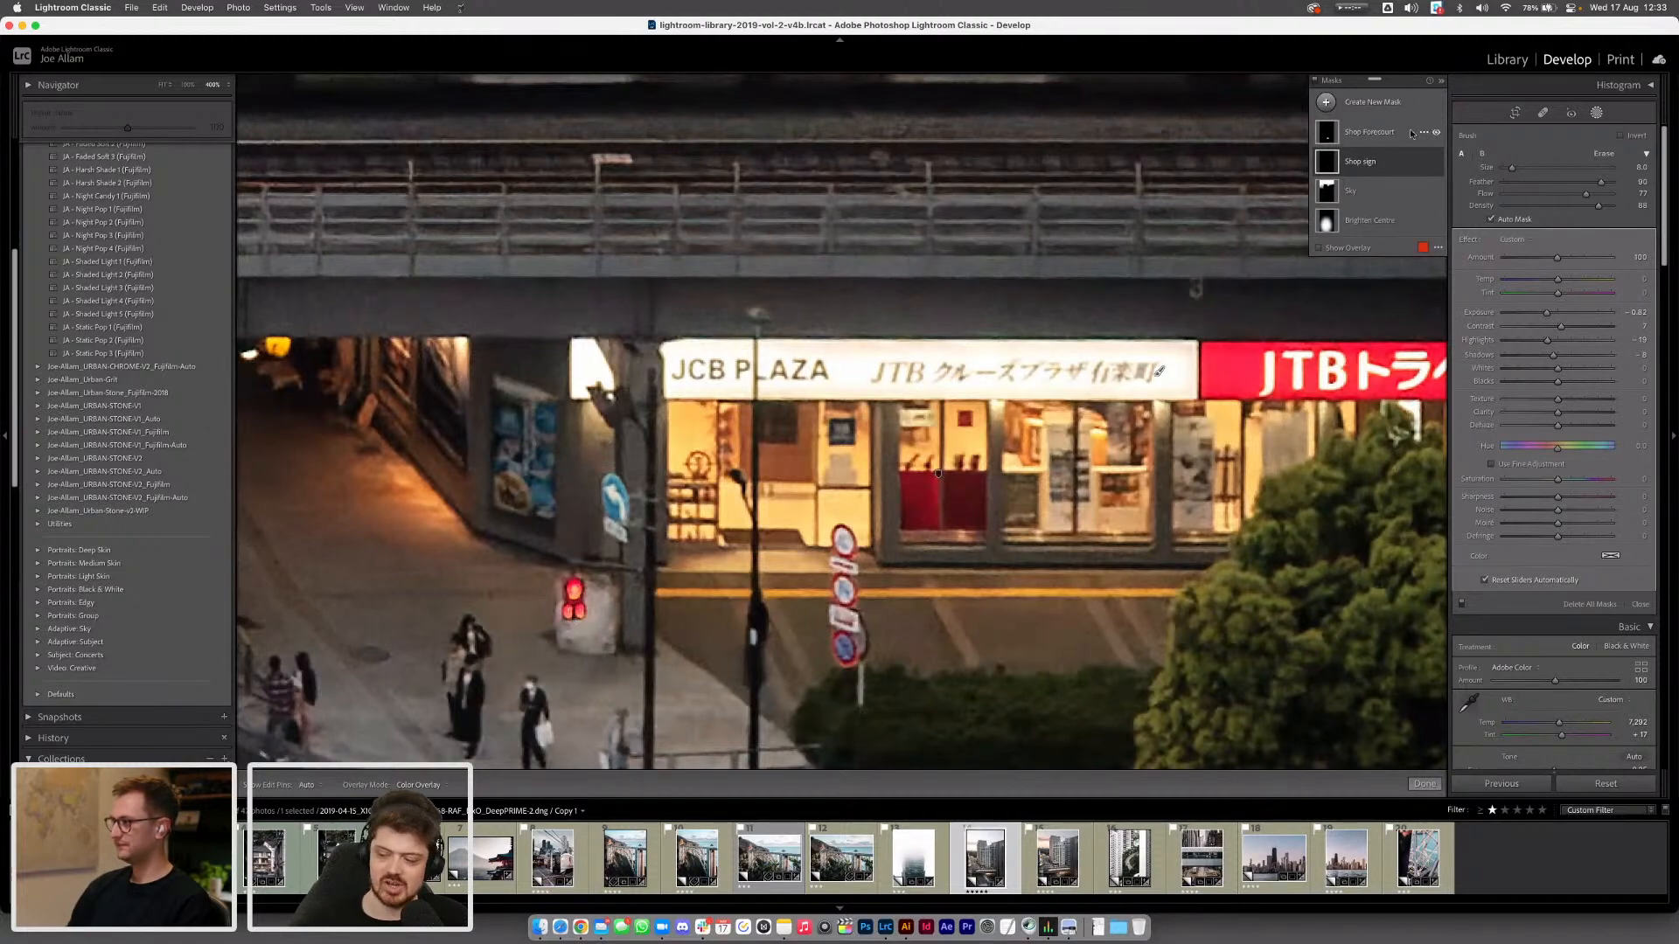
left_click(1369, 131)
key("shift+w")
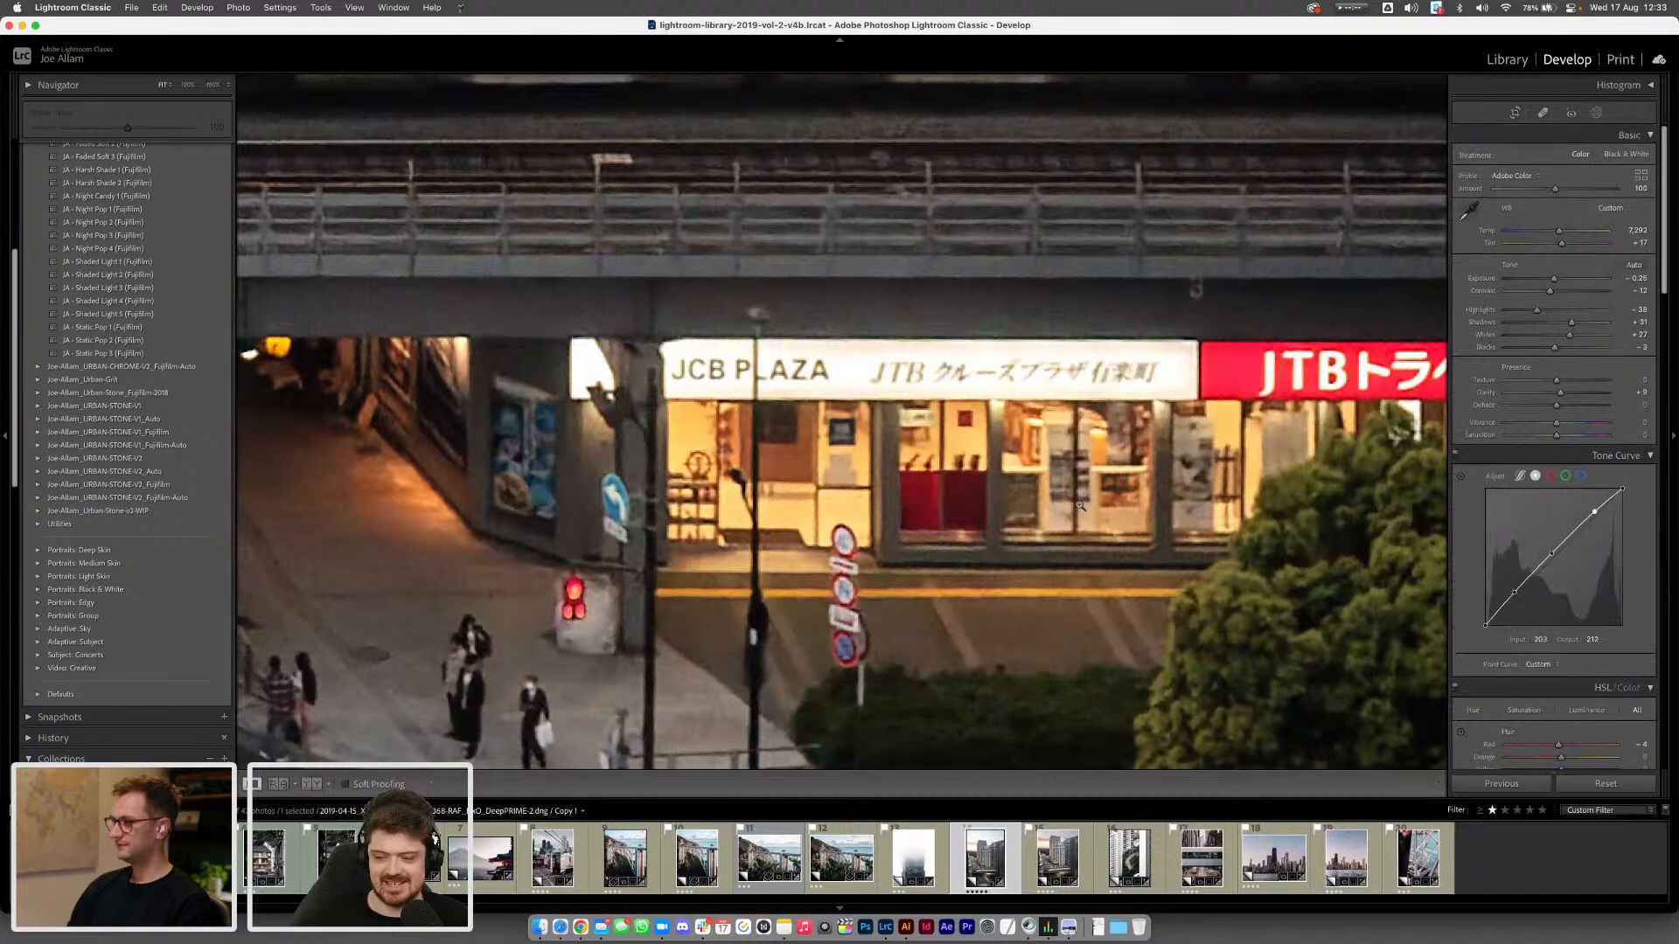
left_click(1080, 507)
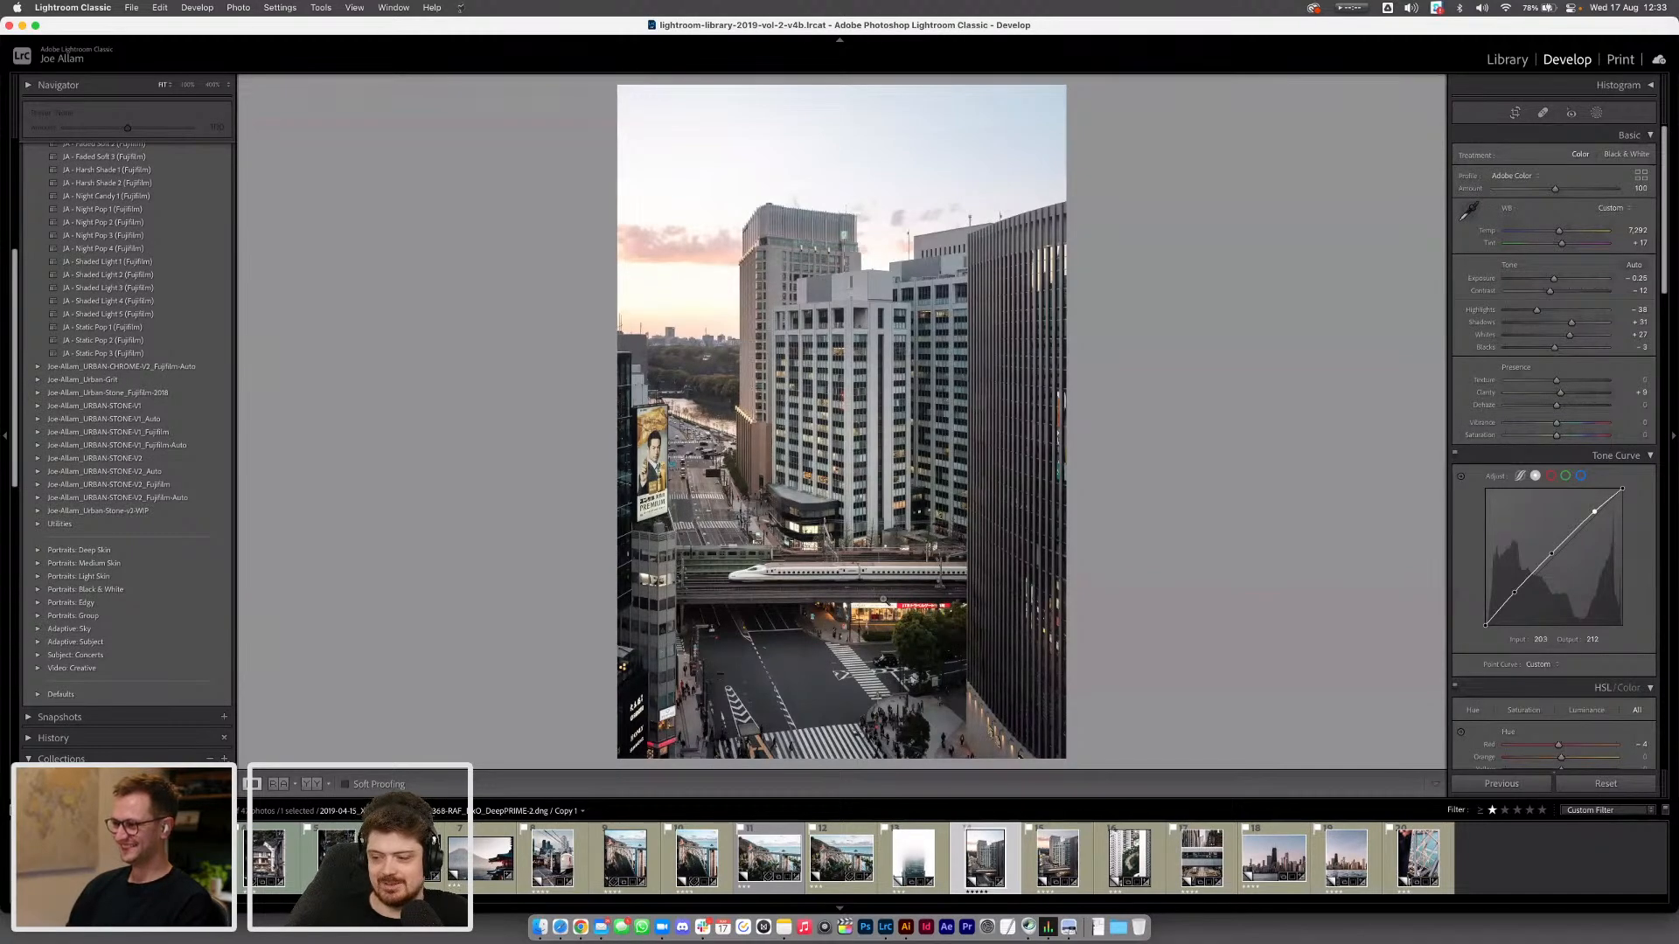
Check the street crossing up close, and set the Blue saturation to −26 in the HSL adjustments
left_click(906, 647)
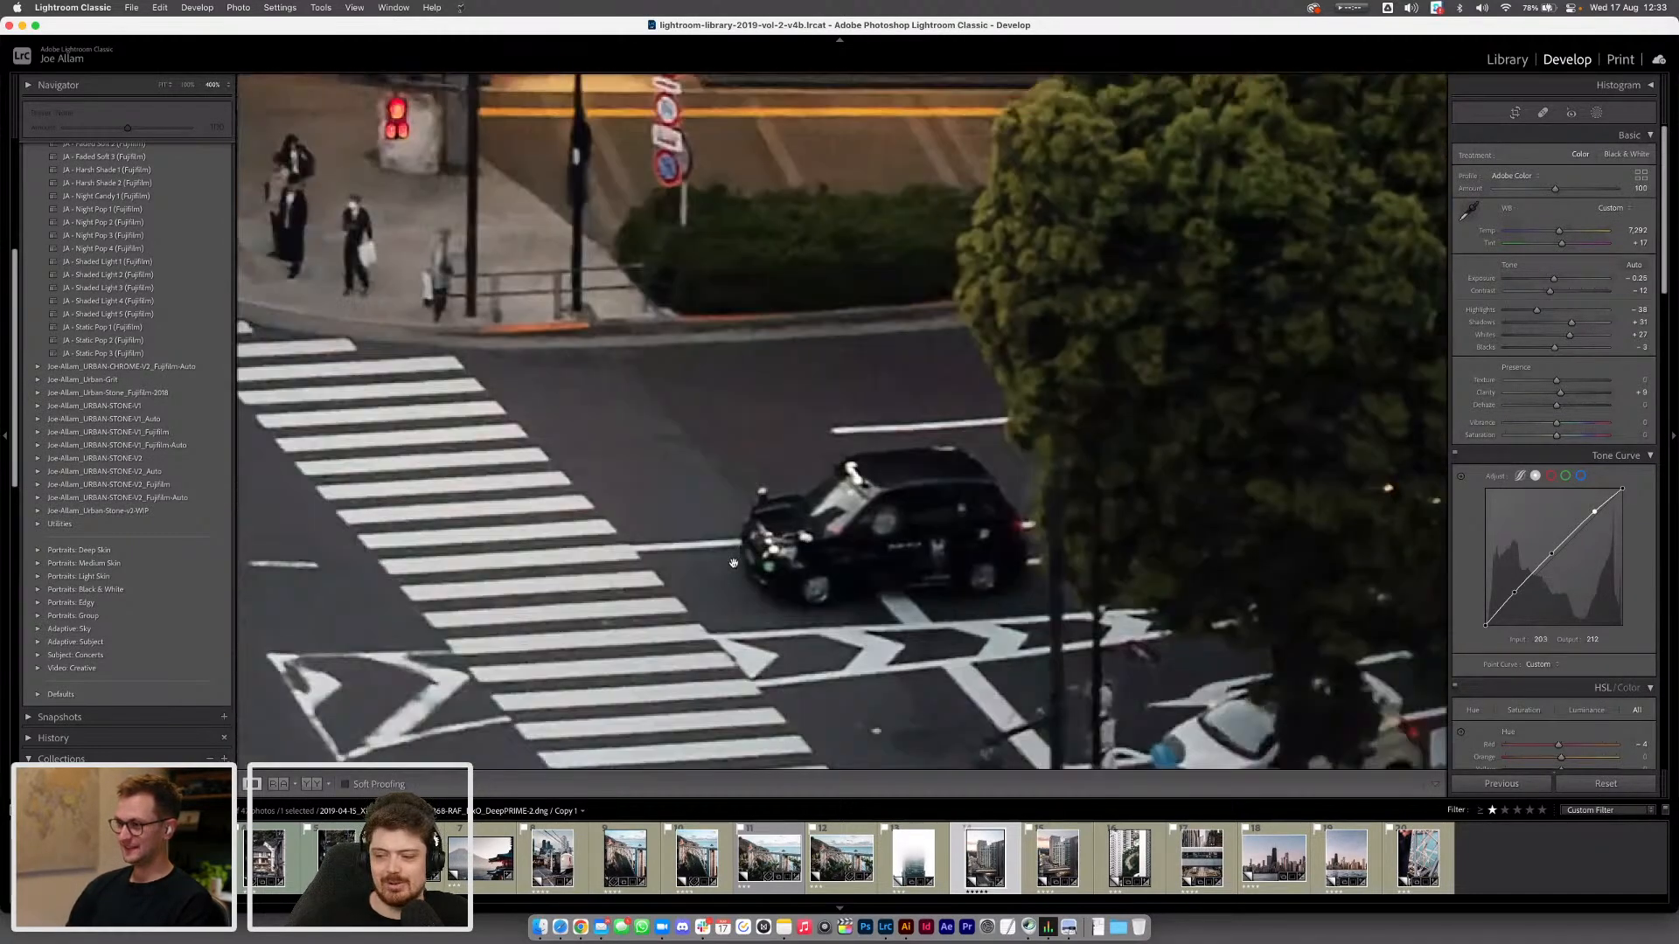
left_click_drag(733, 563, 1189, 167)
left_click(996, 451)
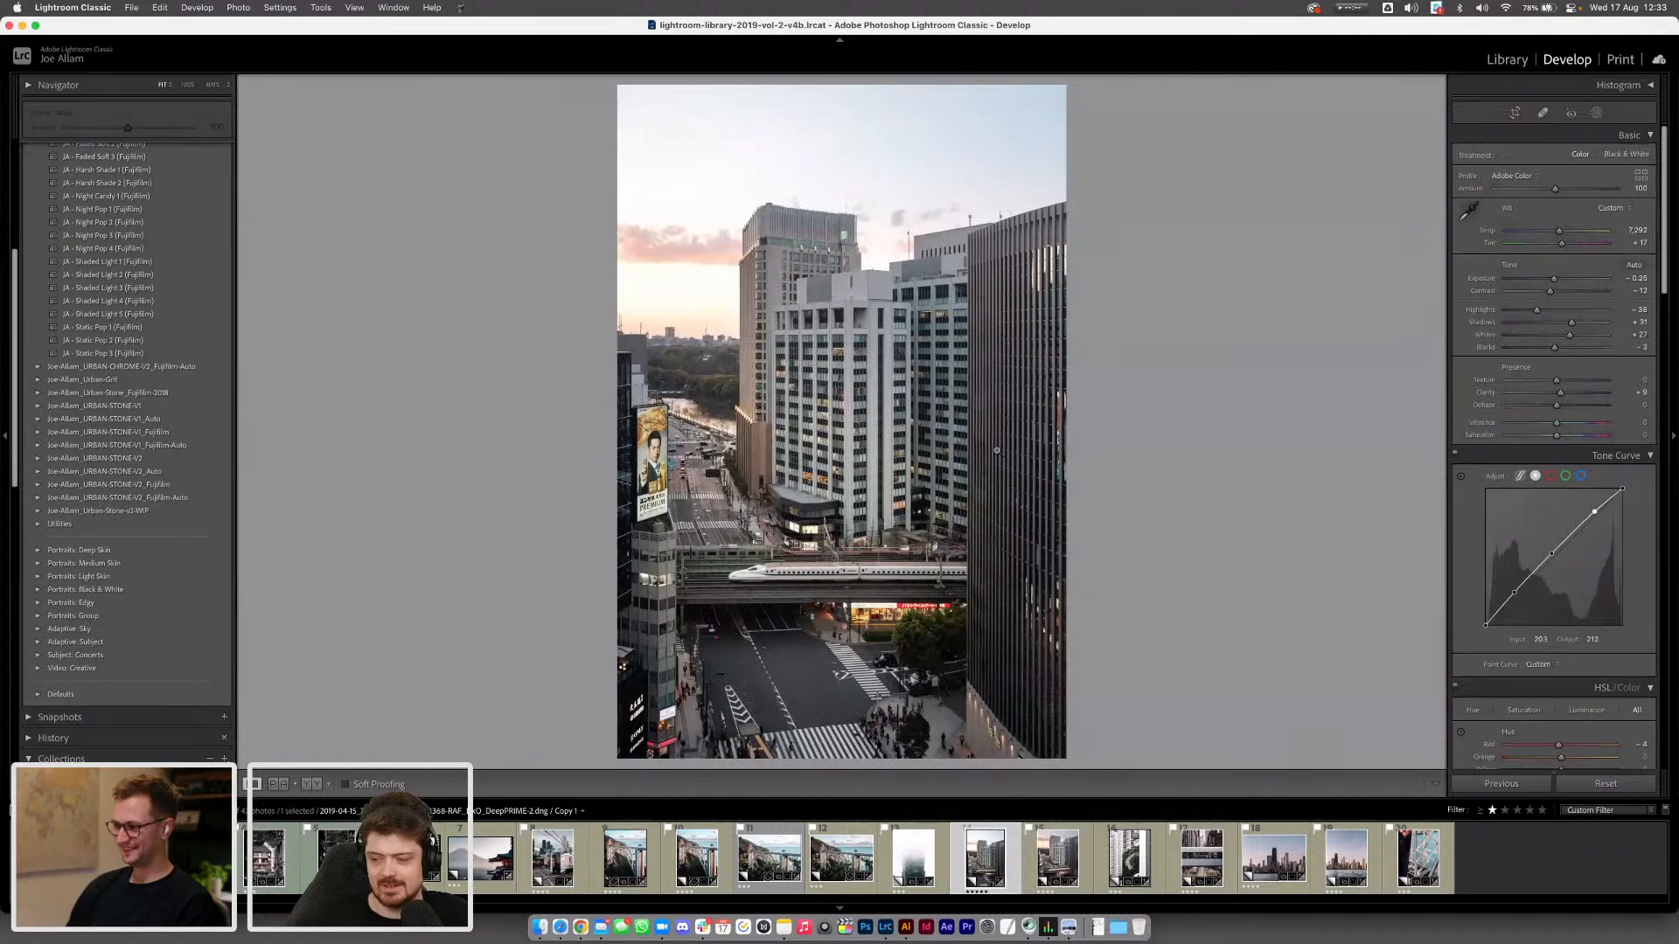
scroll(1469, 388, "down", 3)
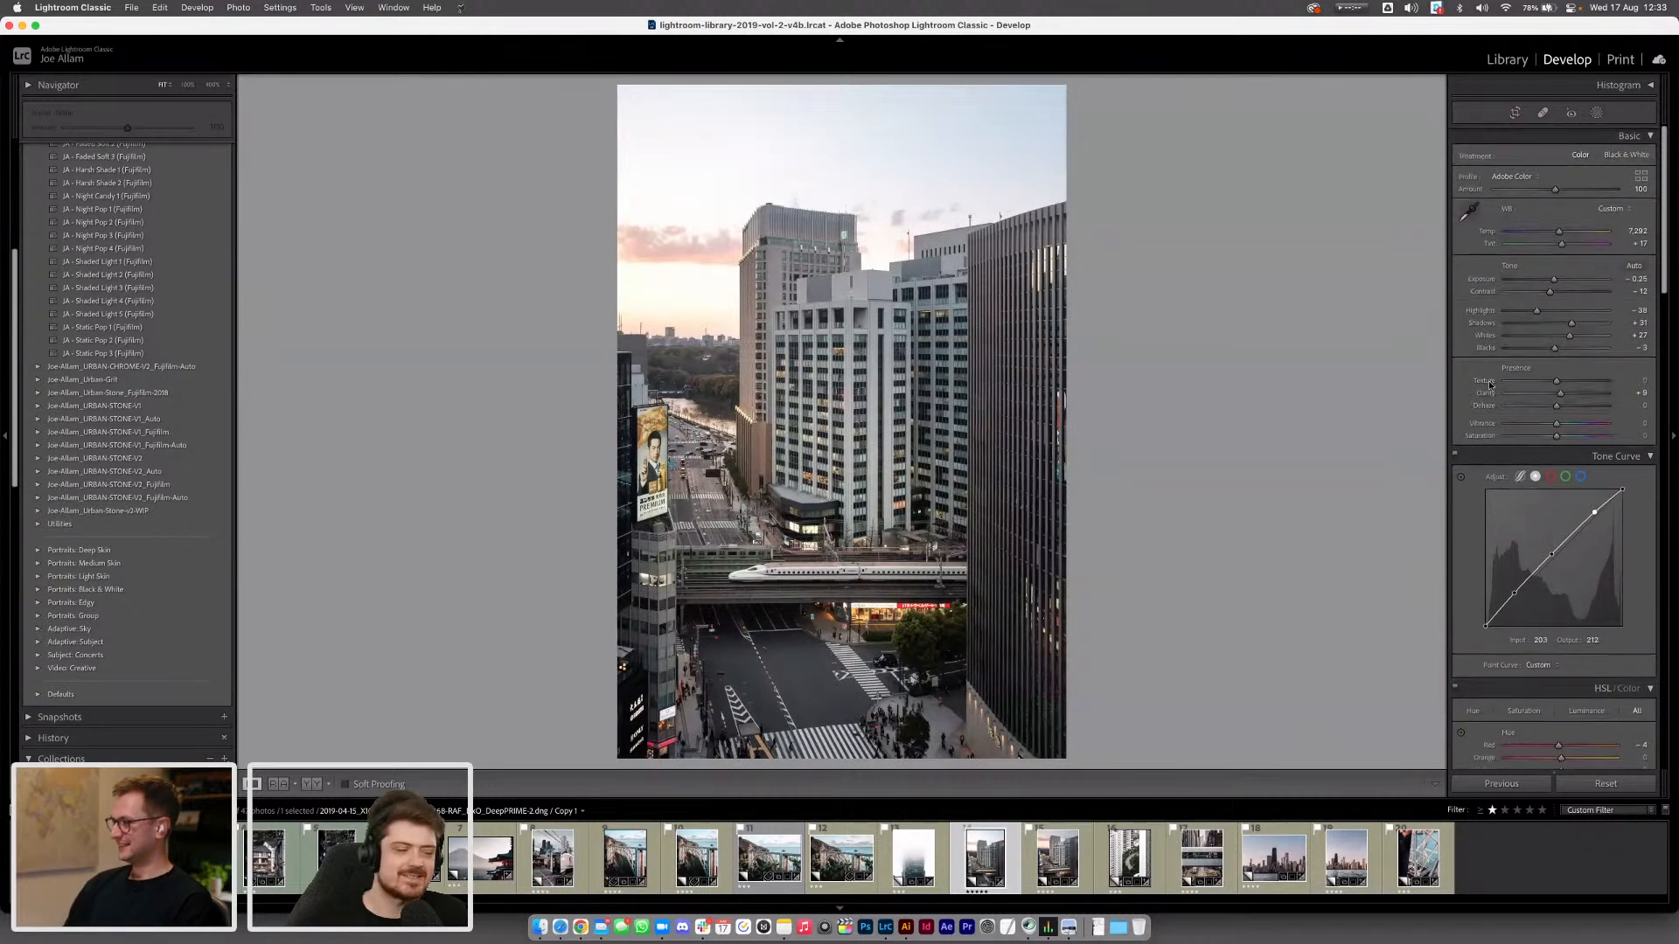
scroll(1472, 382, "down", 10)
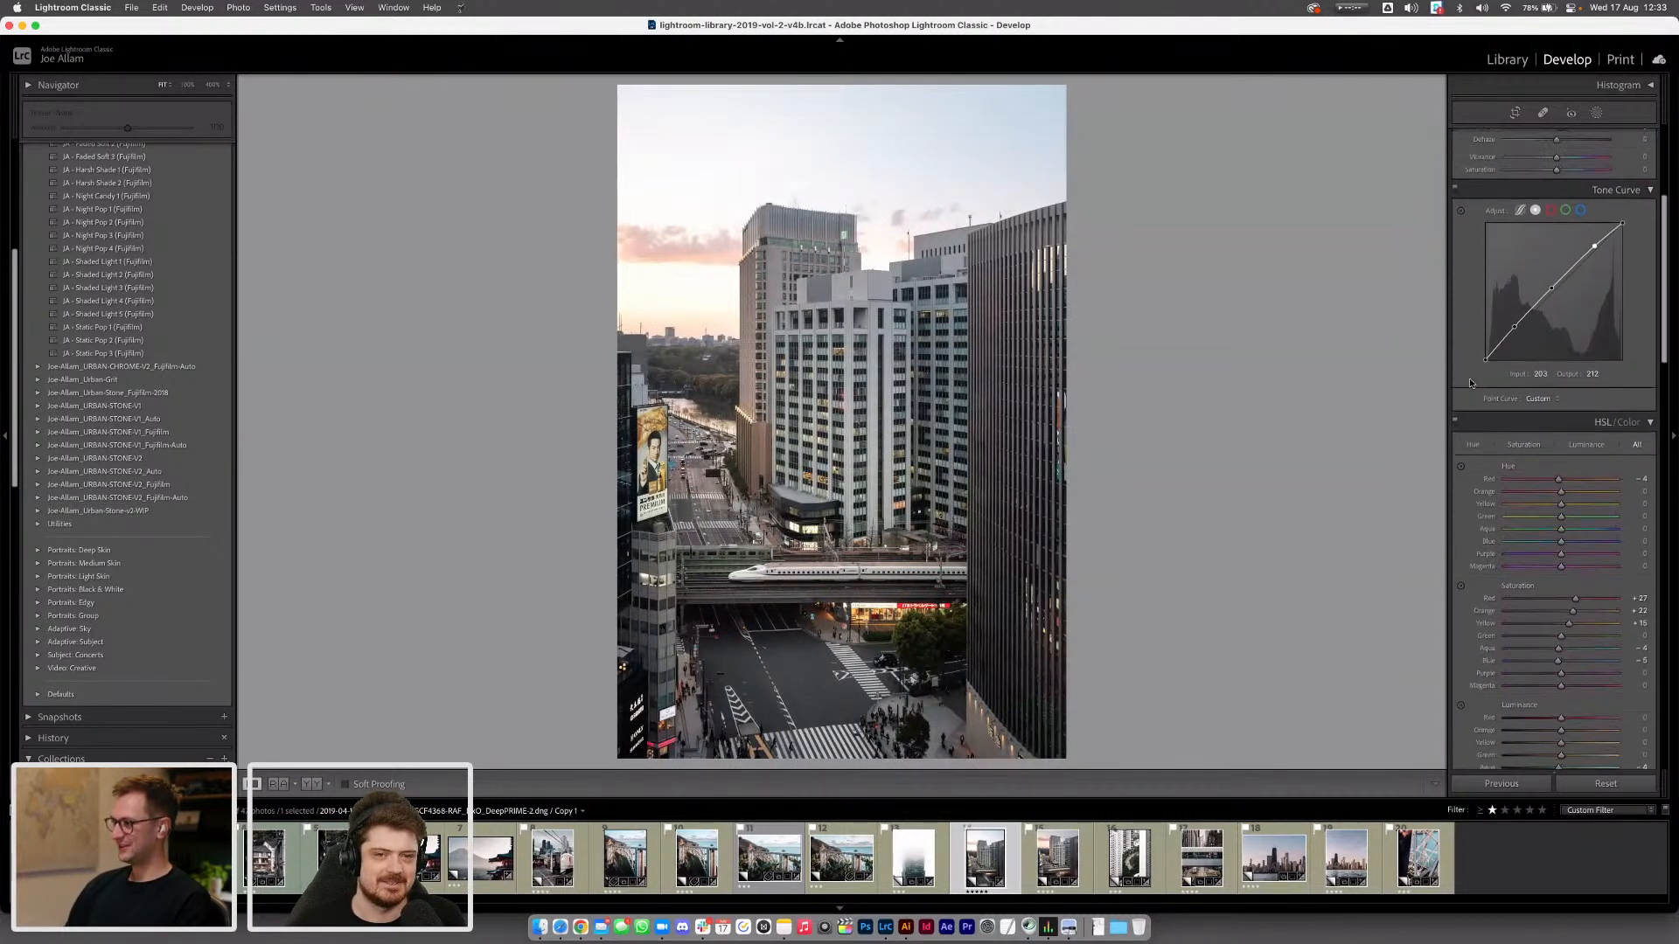
scroll(1471, 384, "down", 9)
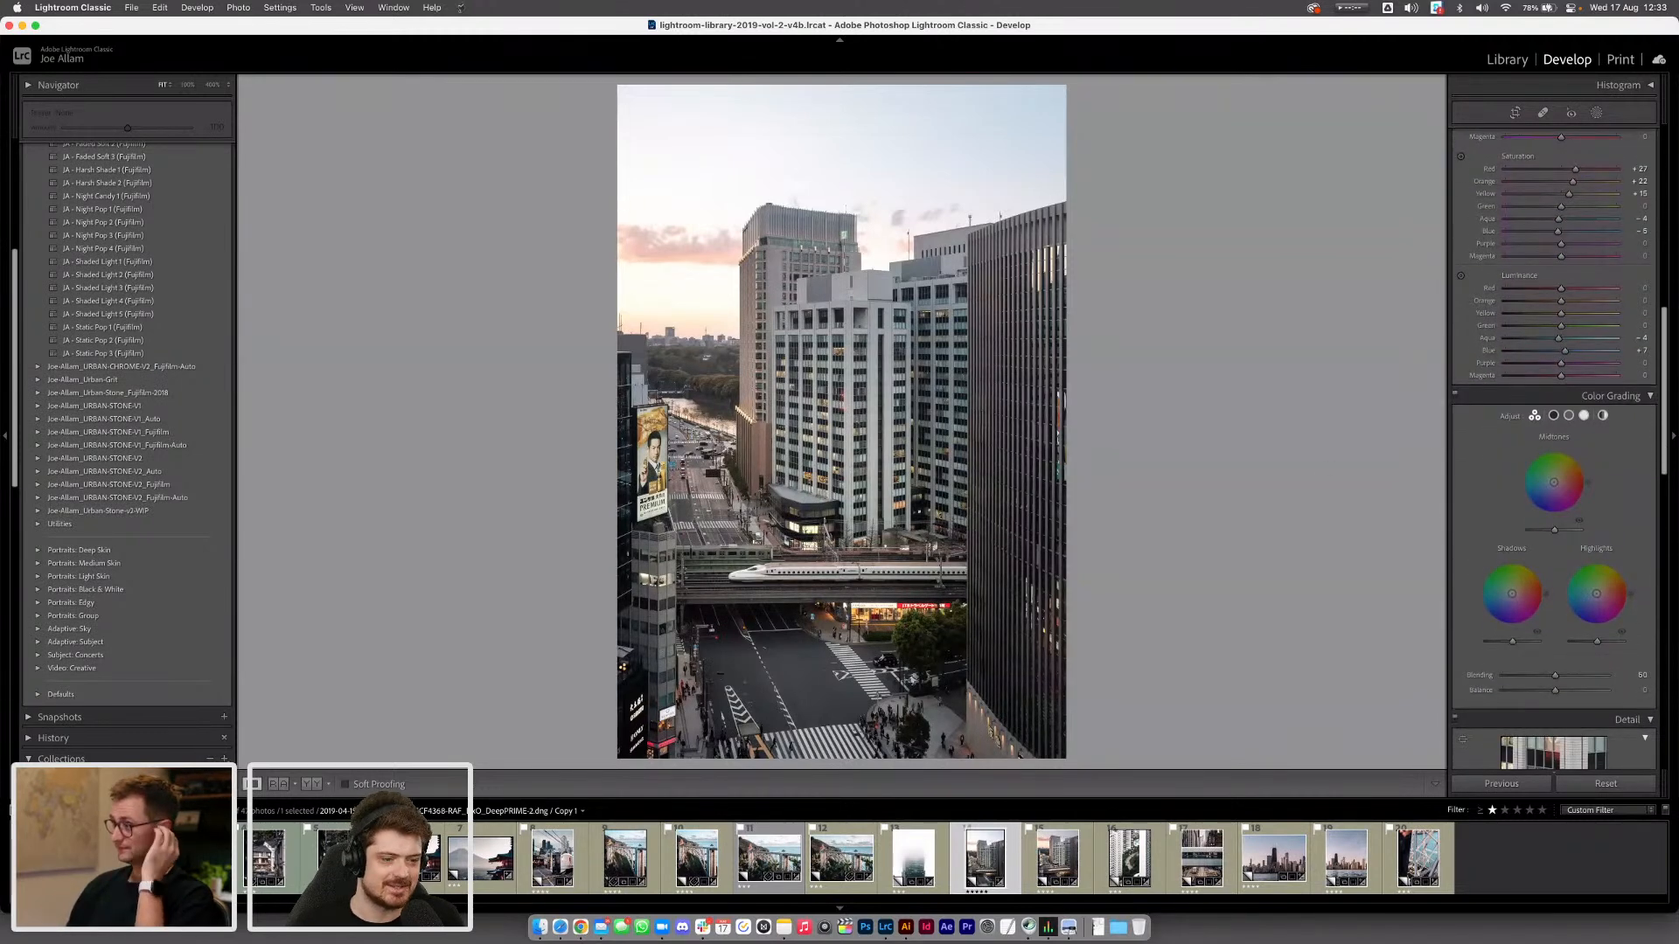
left_click_drag(1557, 232, 1547, 234)
scroll(1467, 224, "up", 4)
scroll(1467, 224, "up", 1)
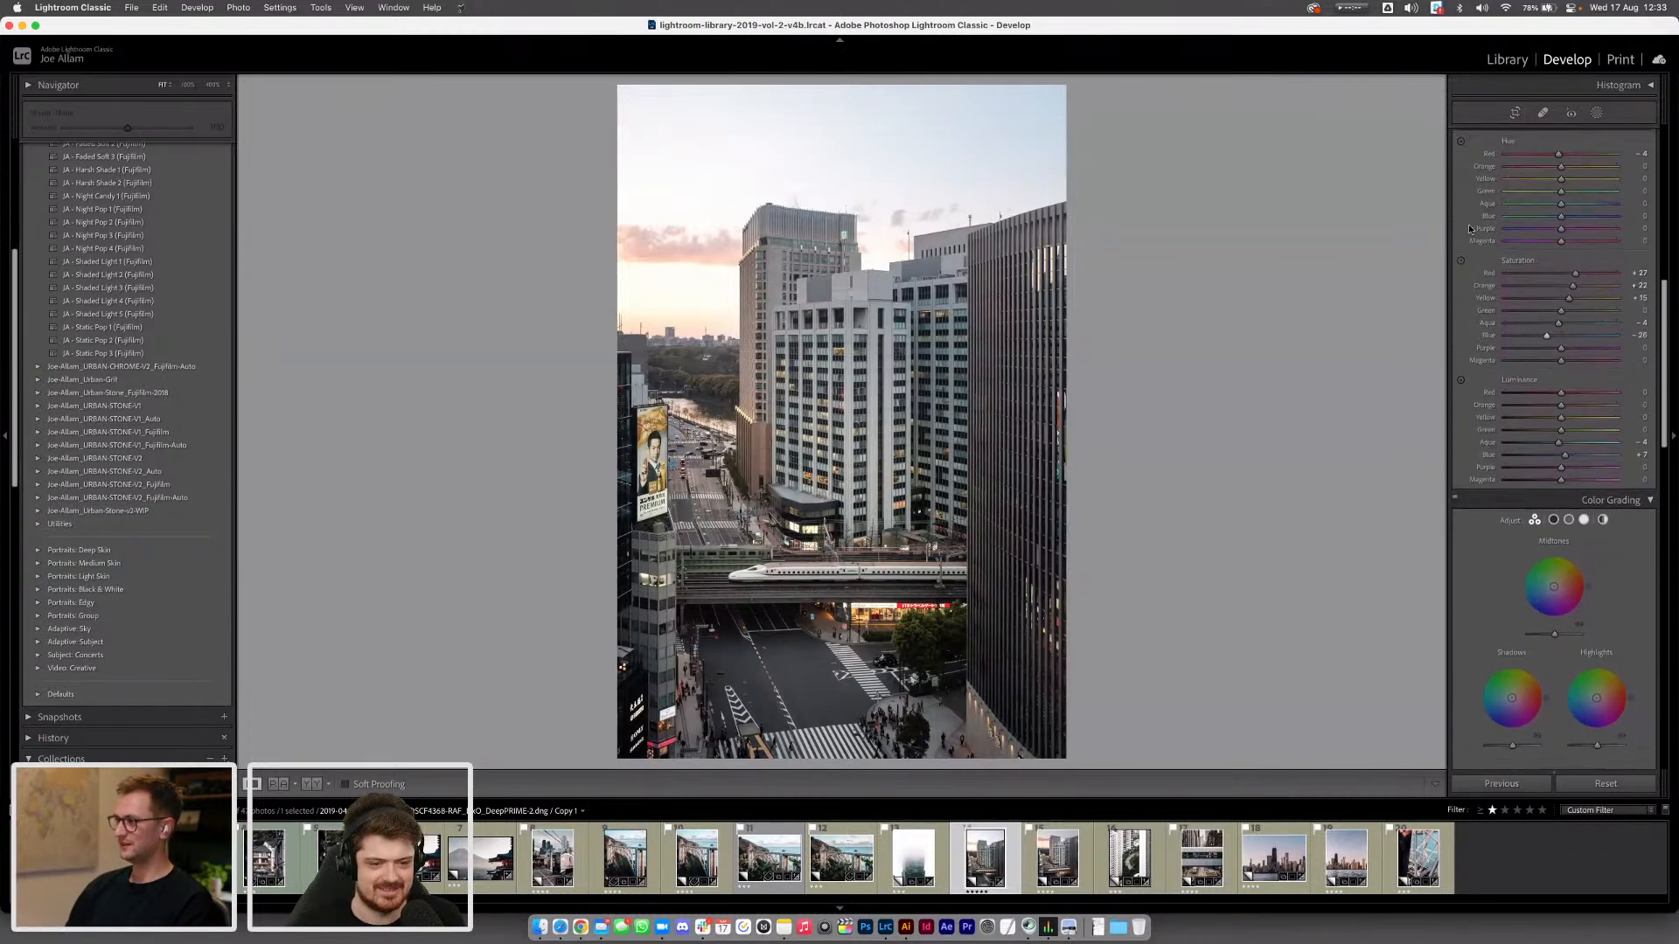
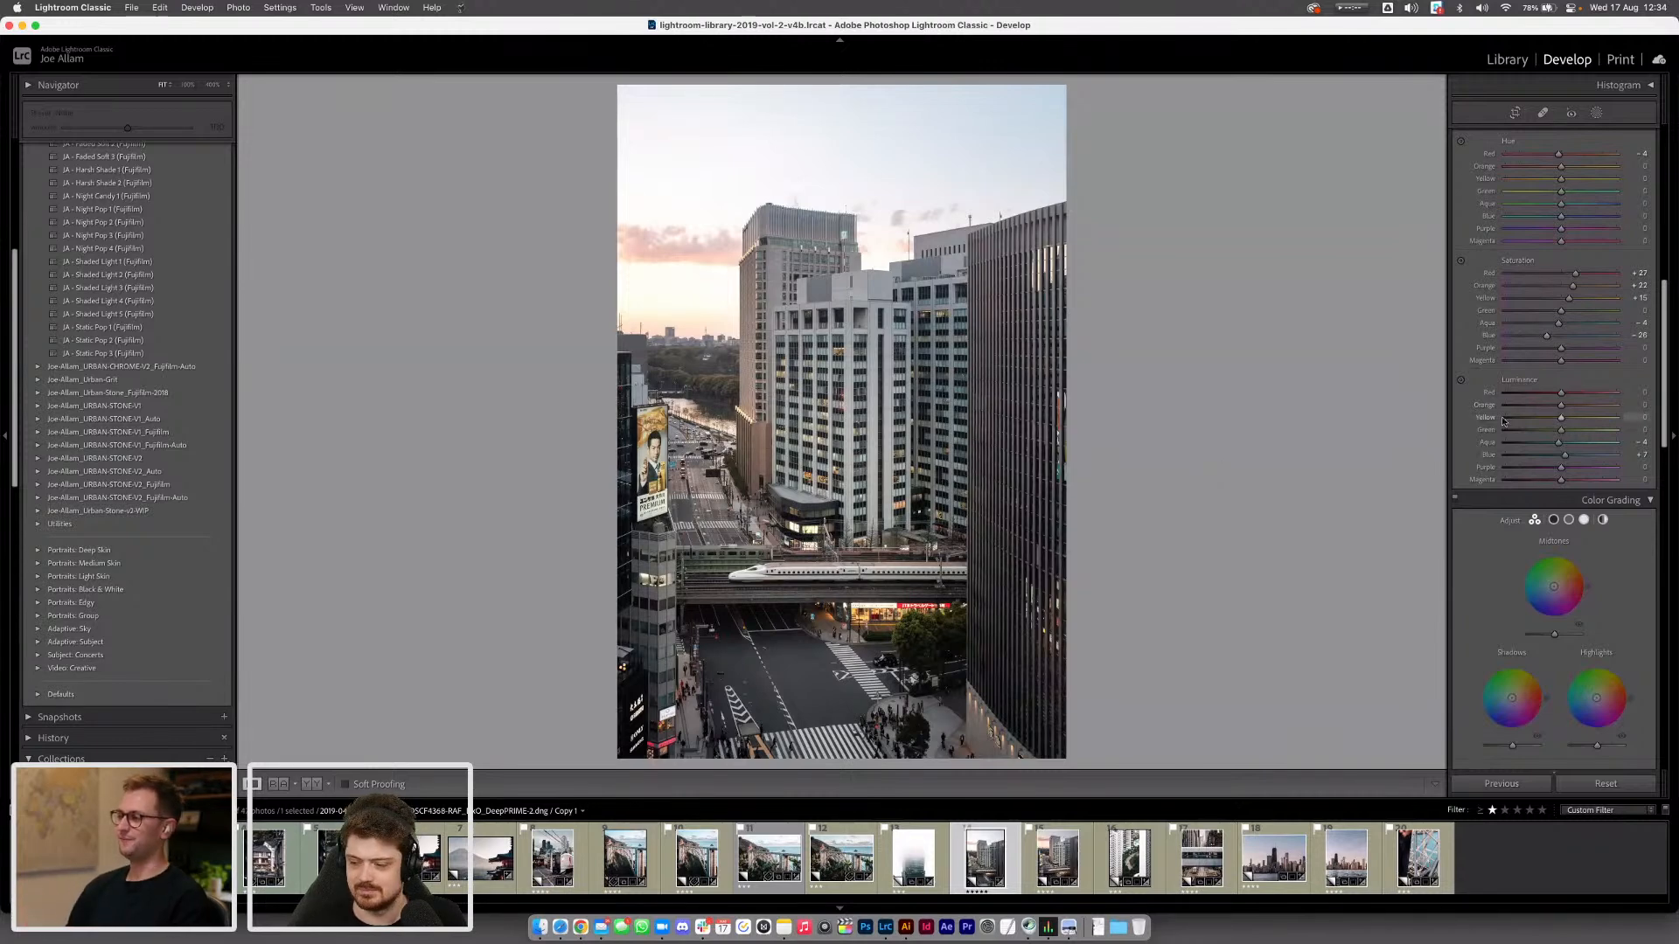
Tint the Shadows with a faint blue at a hue of about 220 using Color Grading
scroll(1472, 402, "down", 3)
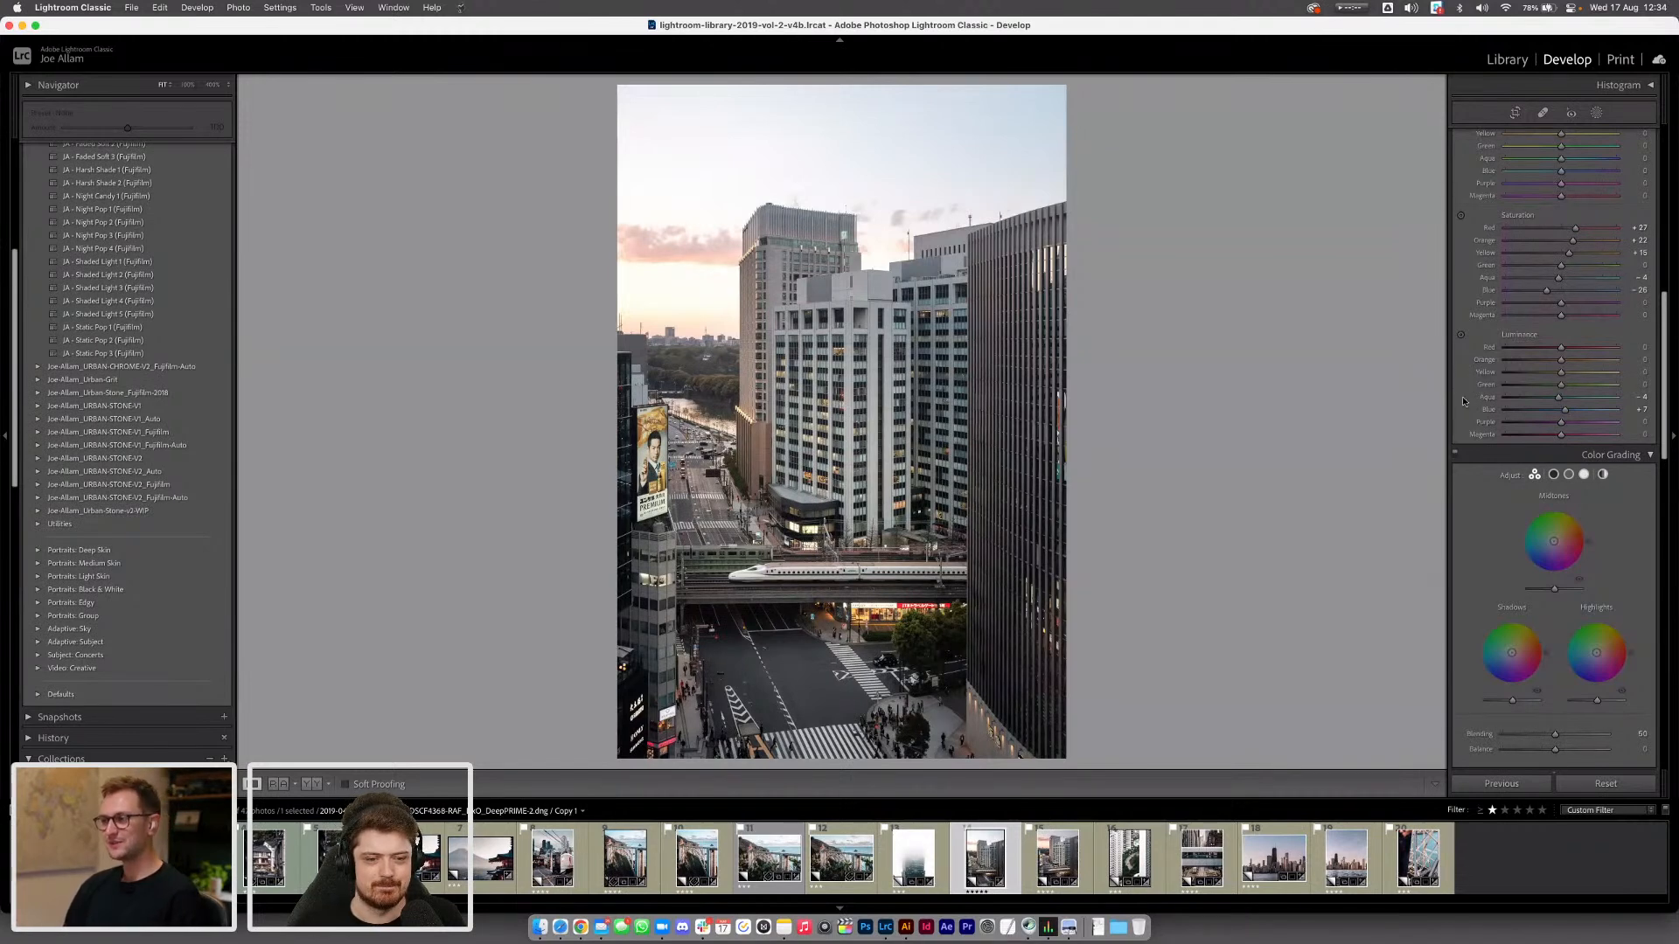
scroll(1466, 404, "down", 5)
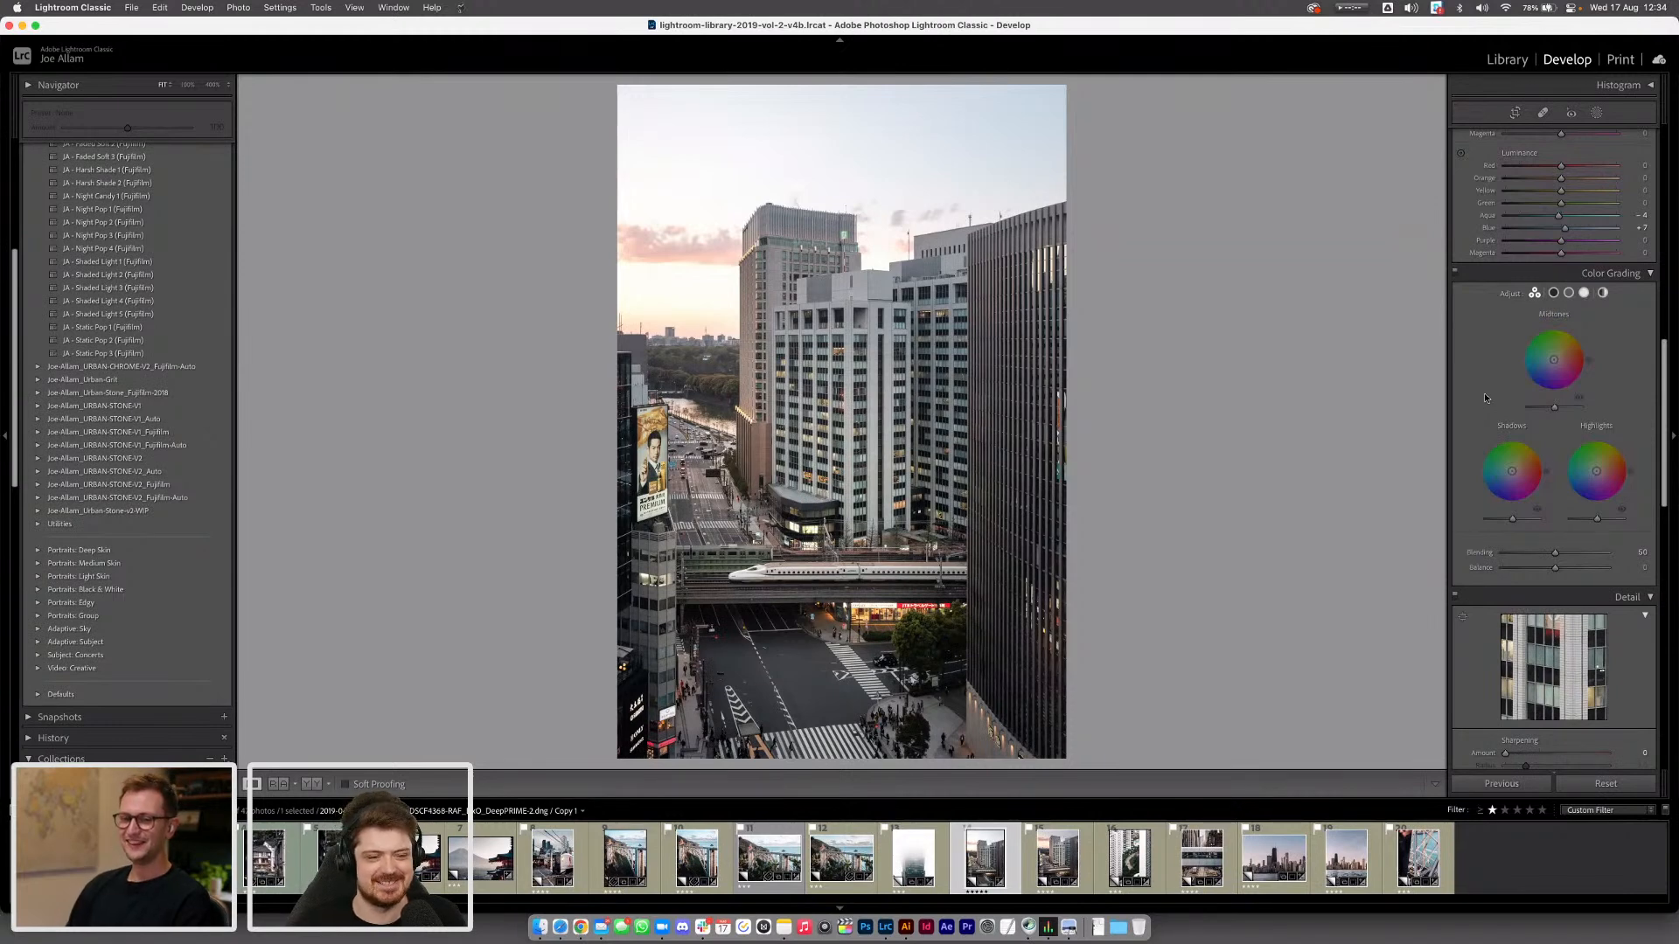
scroll(1478, 393, "down", 1)
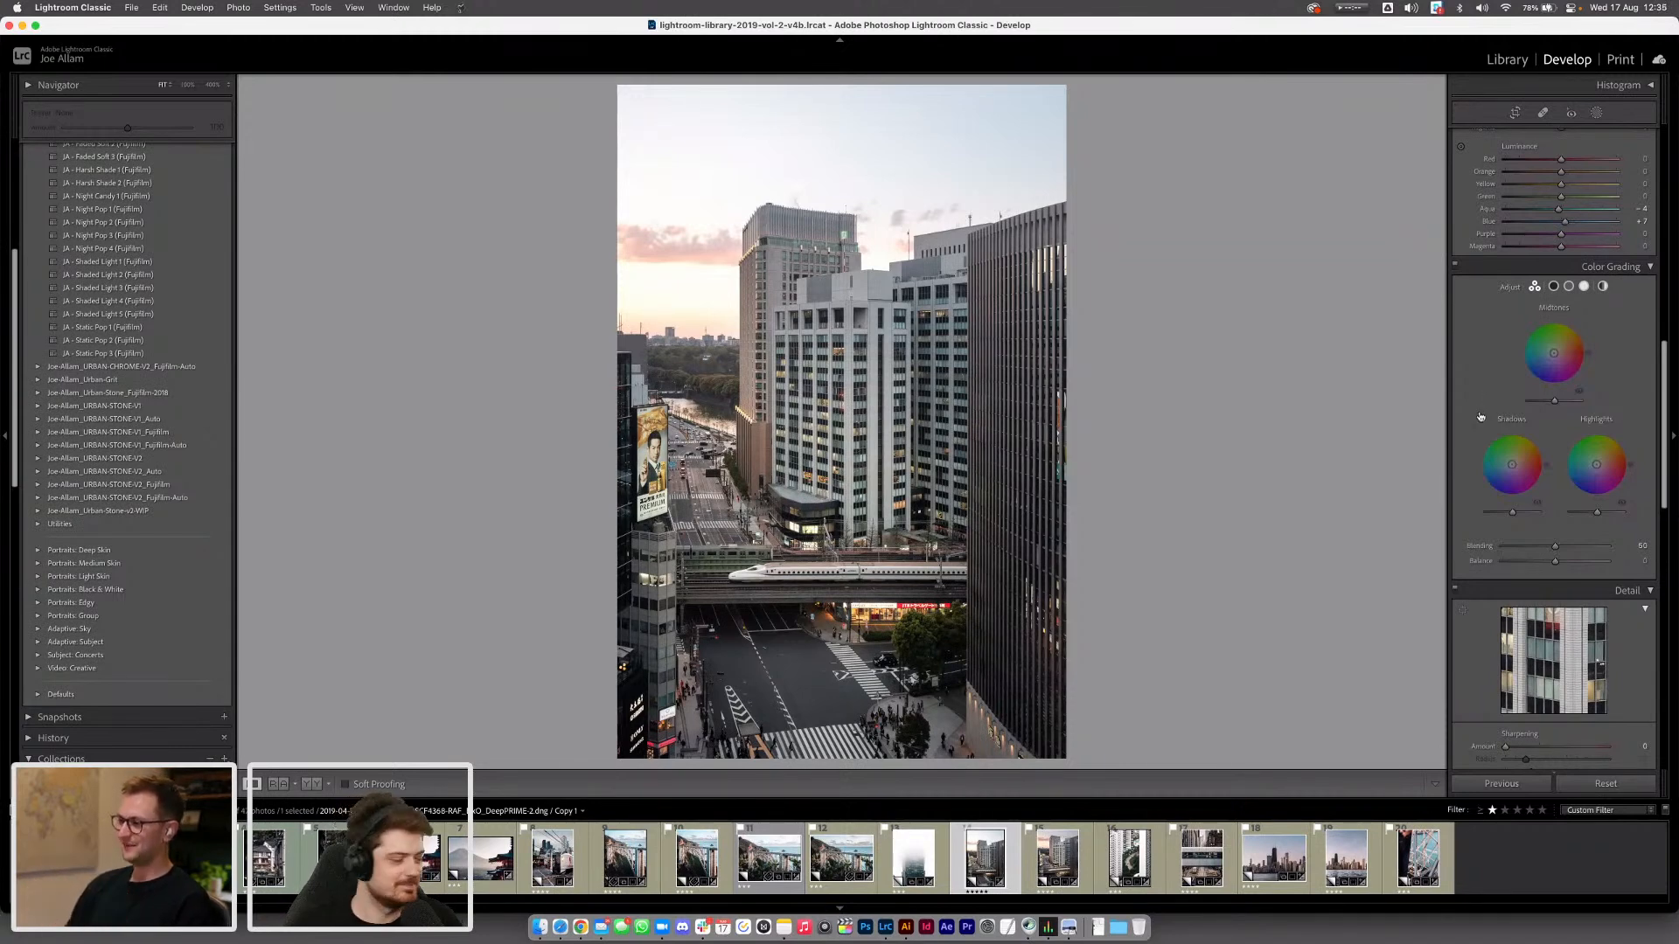
scroll(1498, 427, "up", 5)
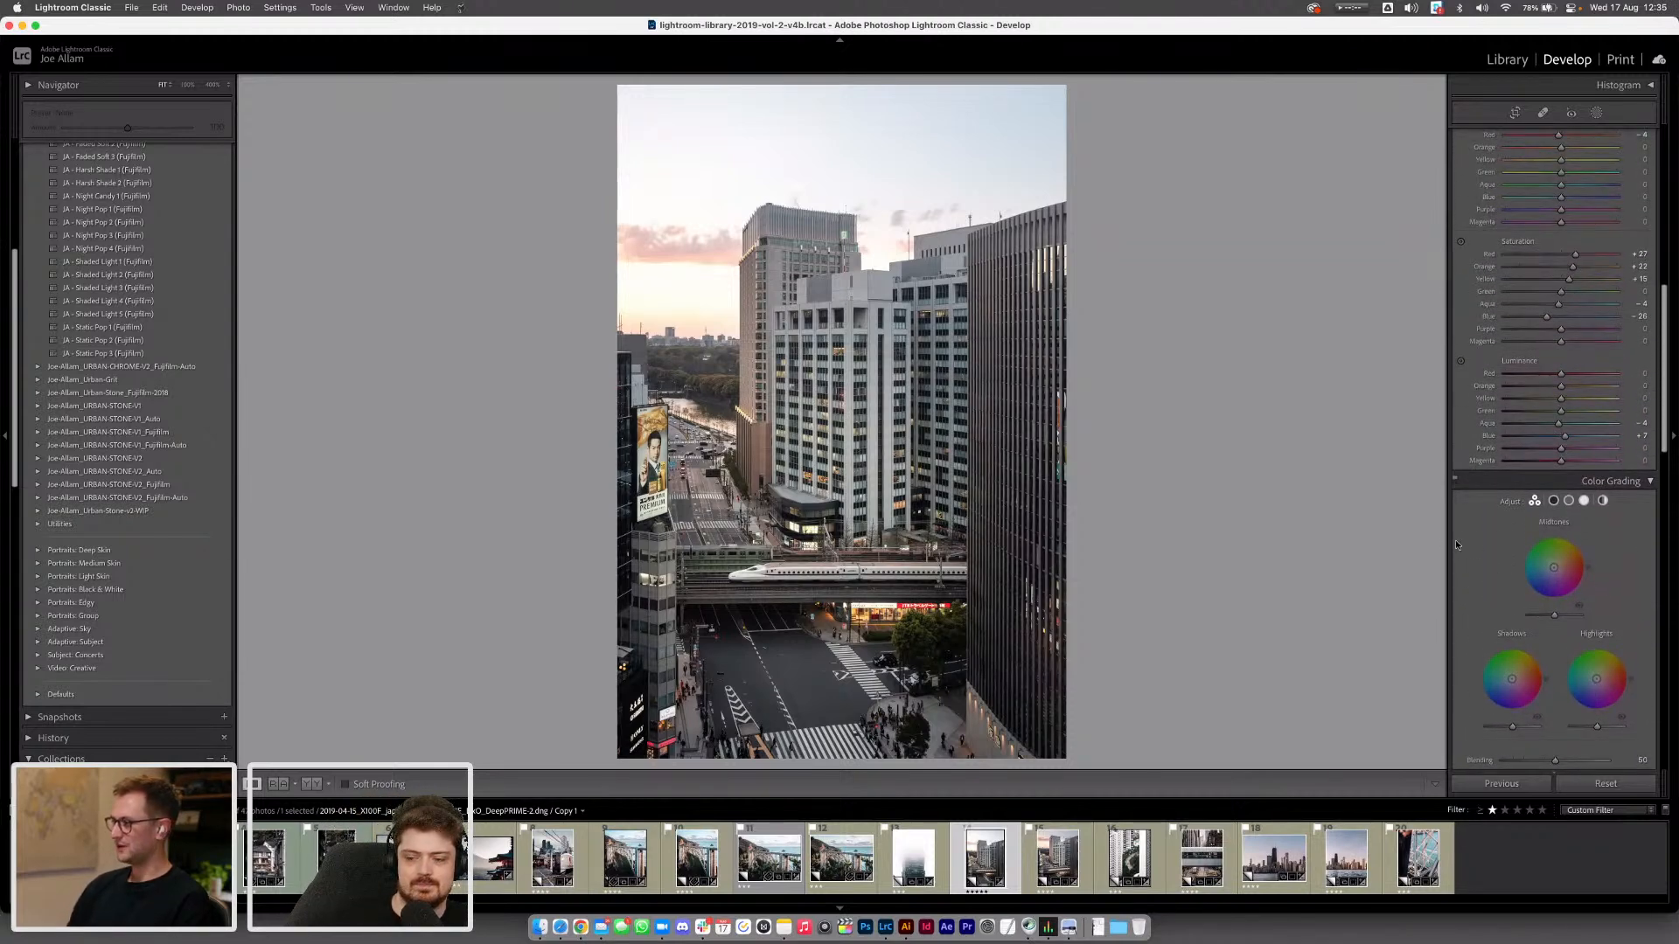
scroll(1455, 539, "down", 2)
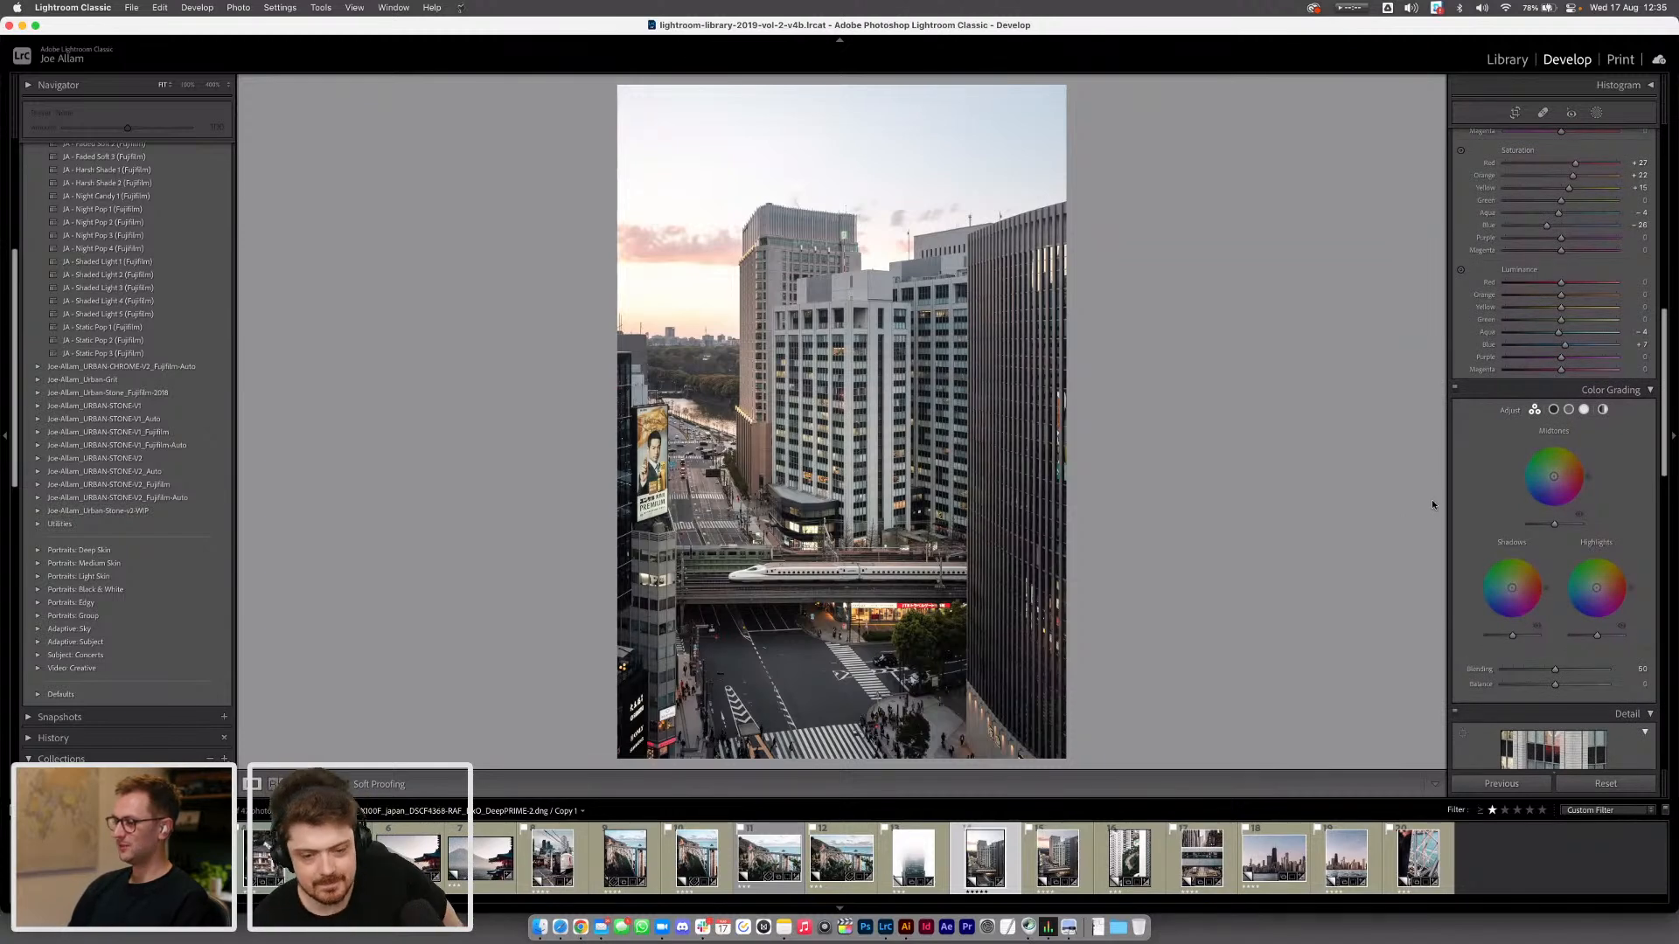
scroll(1560, 472, "down", 2)
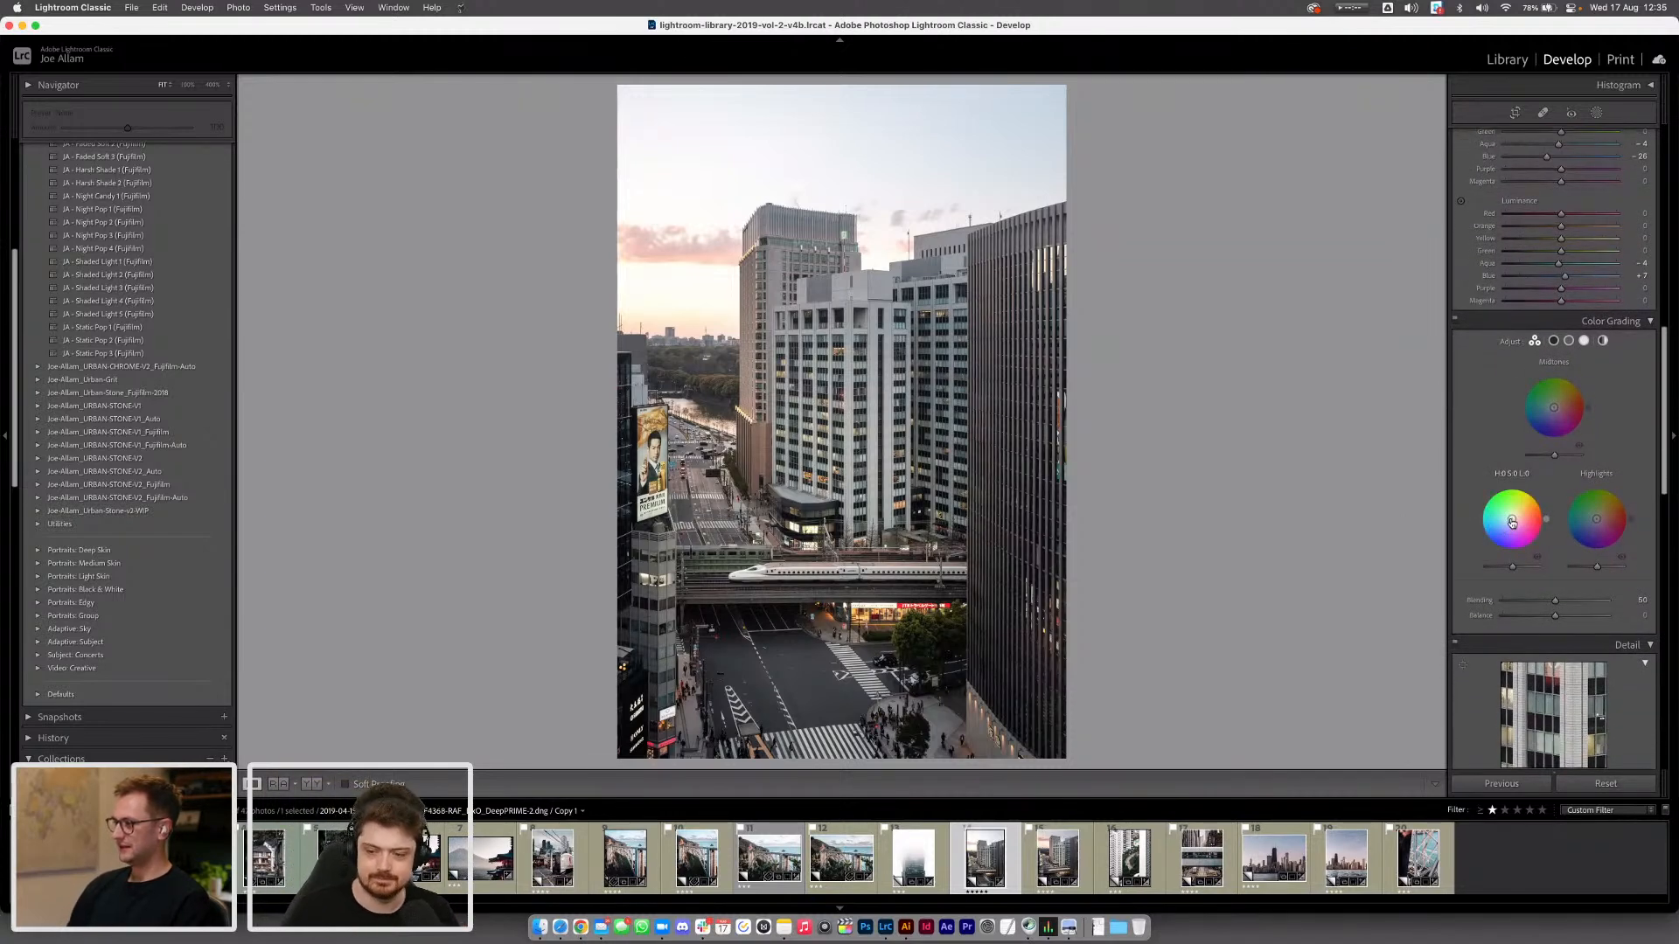
scroll(1512, 522, "down", 2)
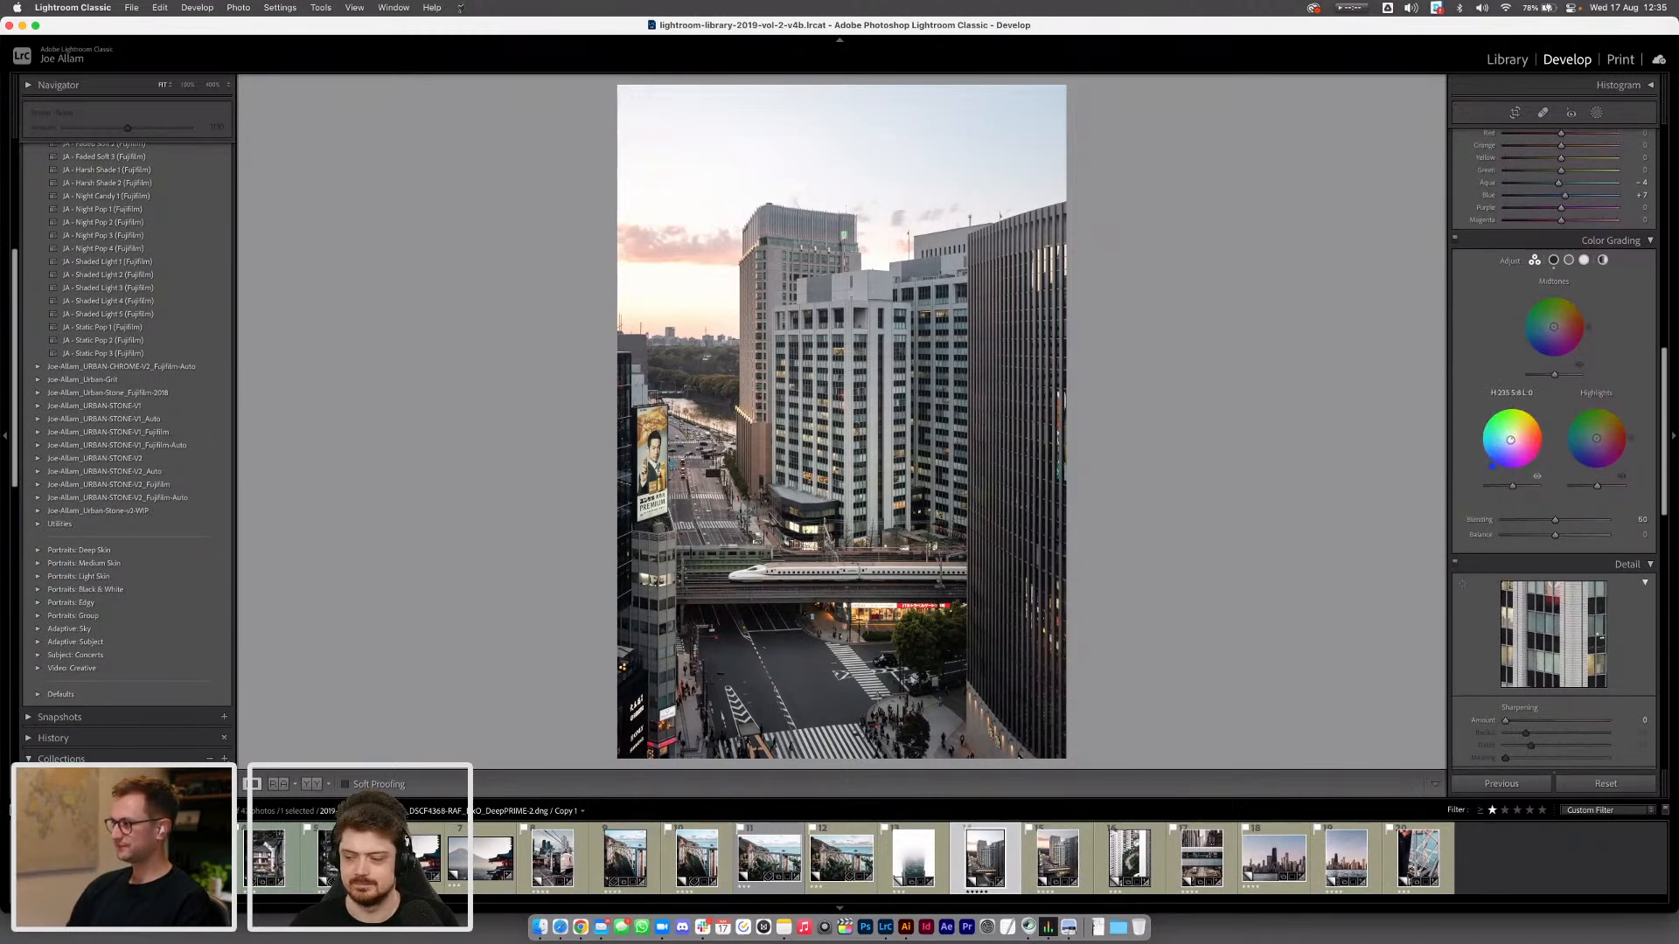
mouse_move(1509, 440)
left_mouse_down()
mouse_move(1534, 426)
mouse_move(1510, 439)
left_mouse_up()
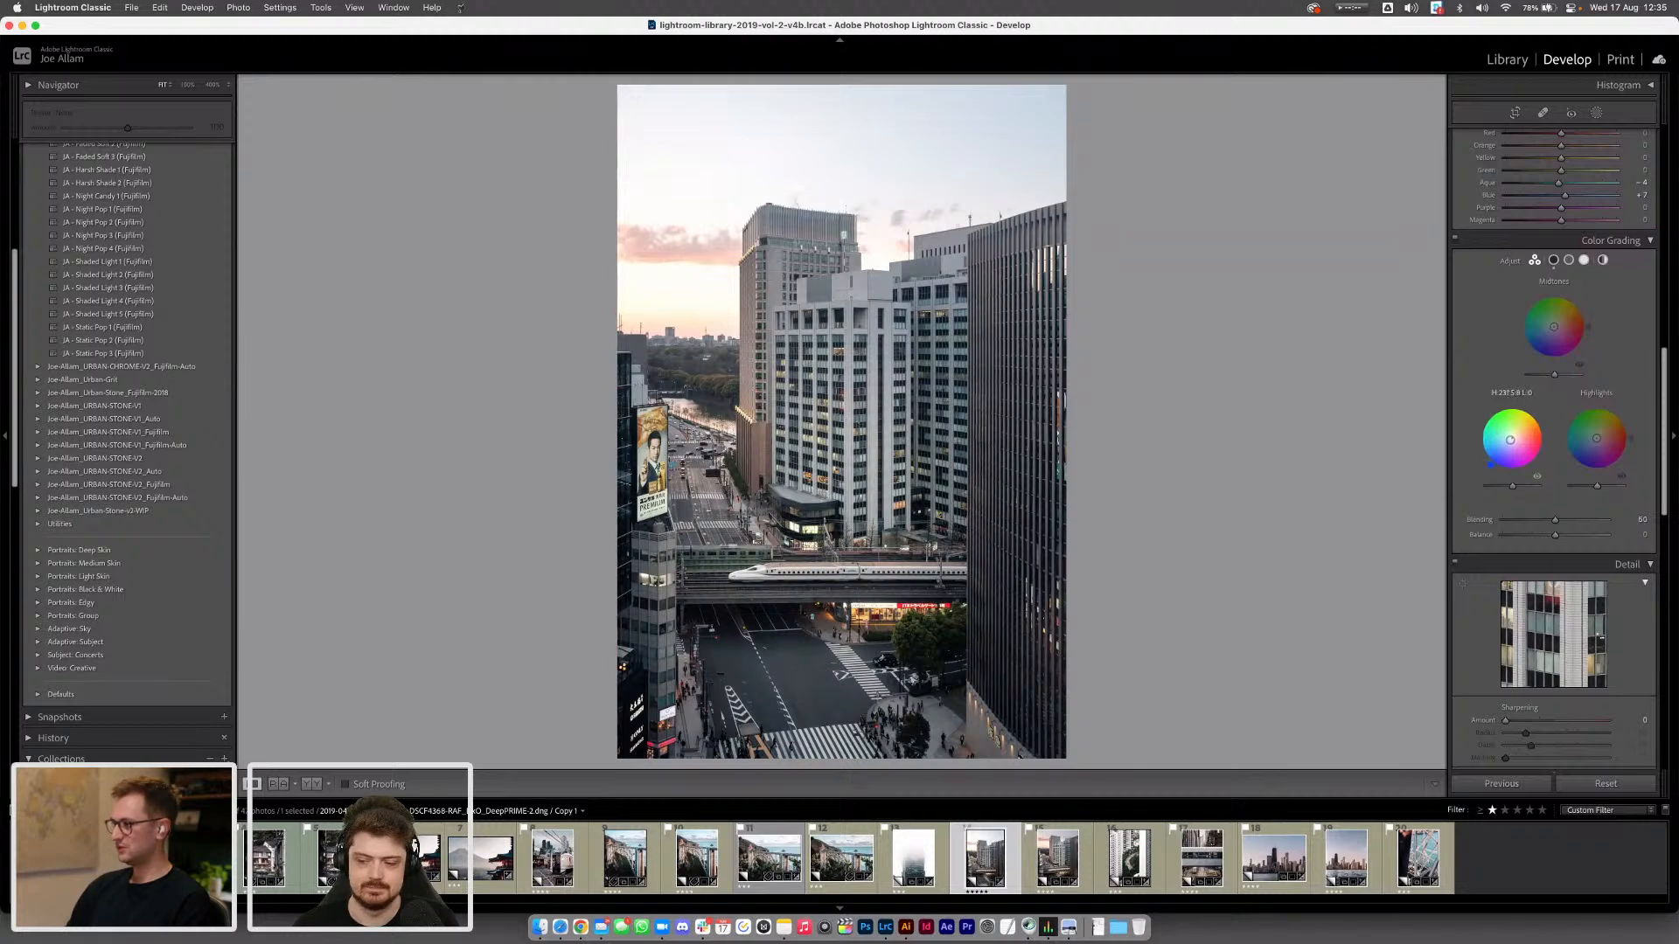
scroll(1512, 444, "down", 1)
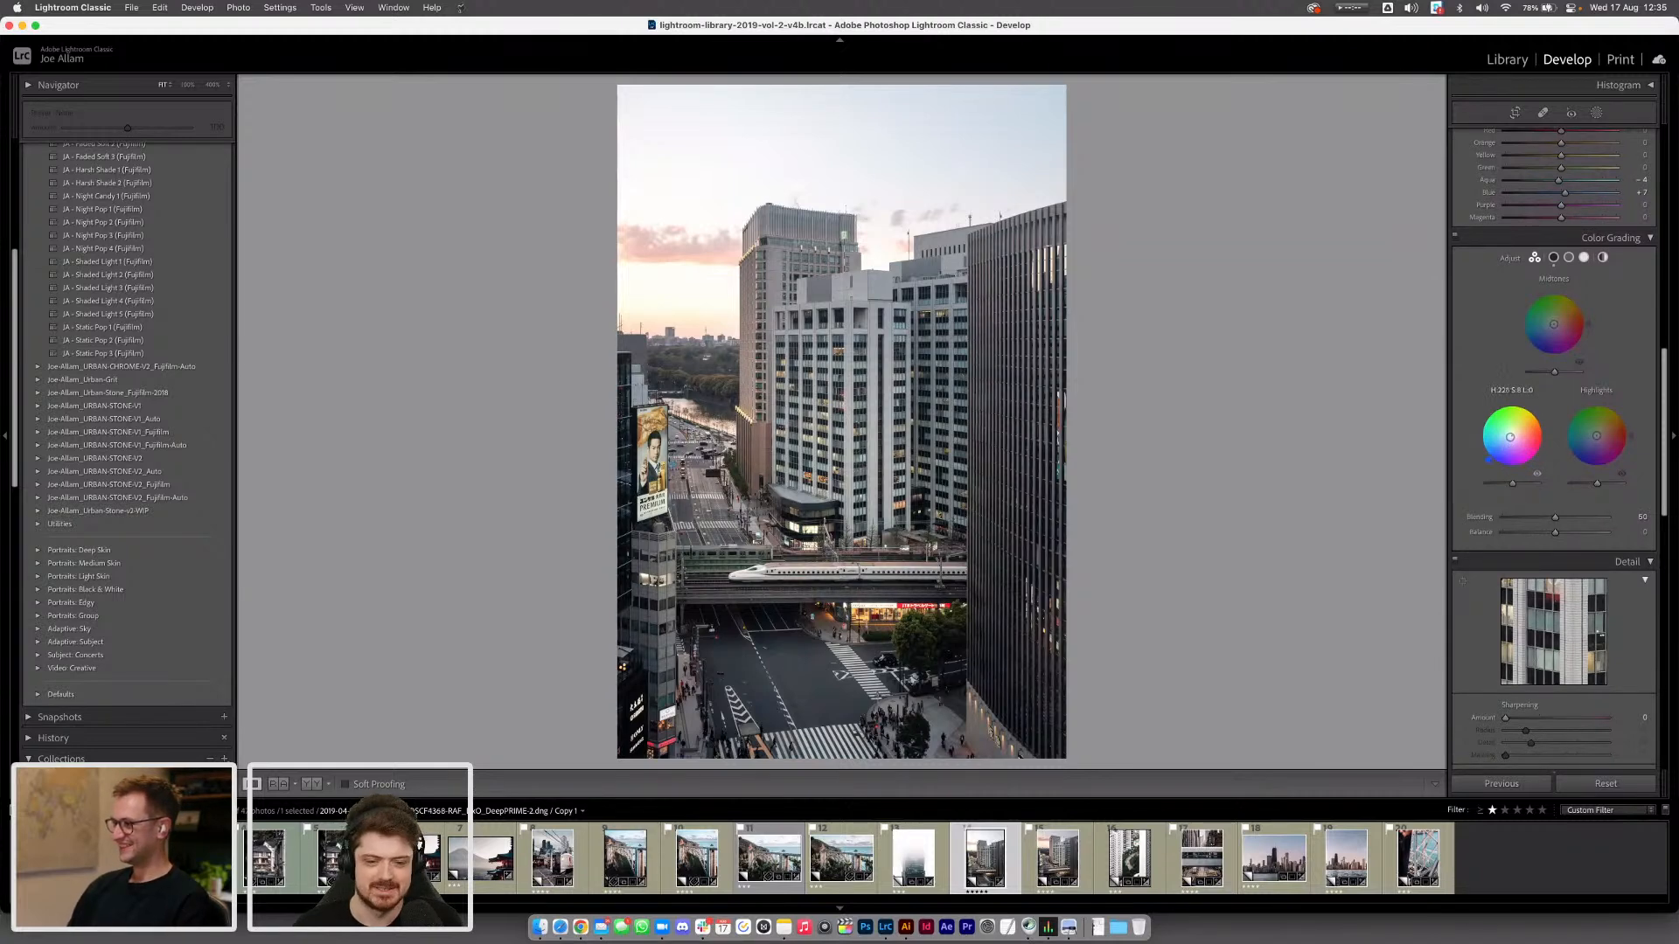
Tint the Highlights a warm orange at hue 32 using Color Grading, and switch the grading off to compare
left_click_drag(1582, 450, 1598, 427)
scroll(1598, 437, "down", 1)
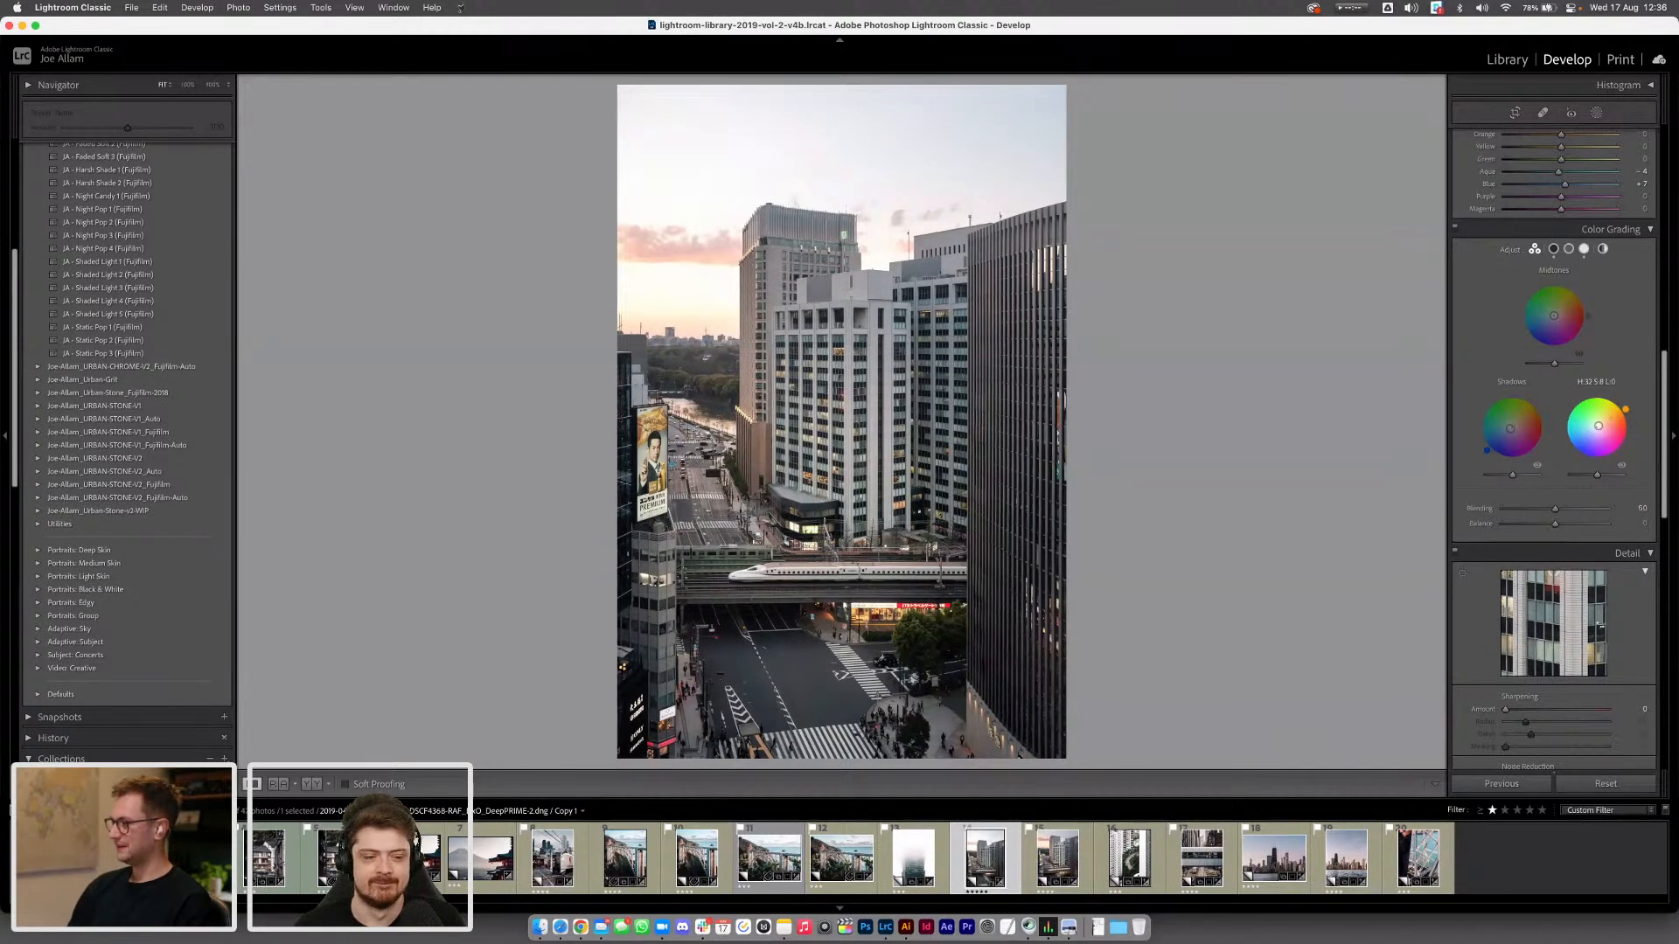
left_click_drag(1598, 426, 1598, 426)
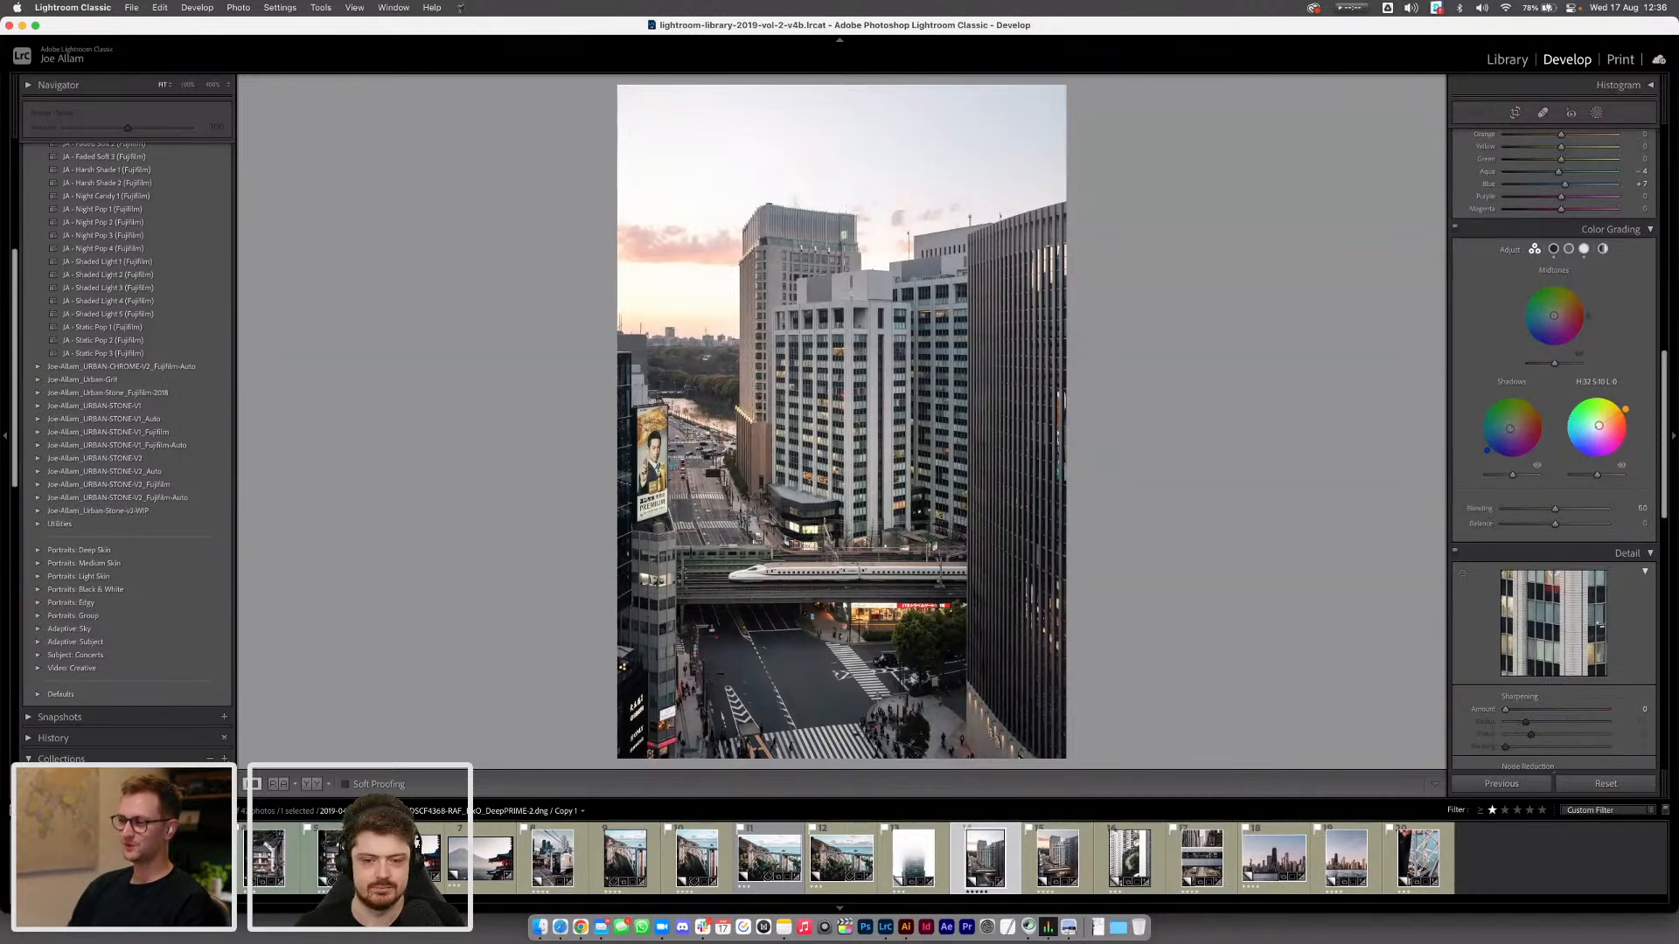
left_click_drag(1598, 425, 1597, 427)
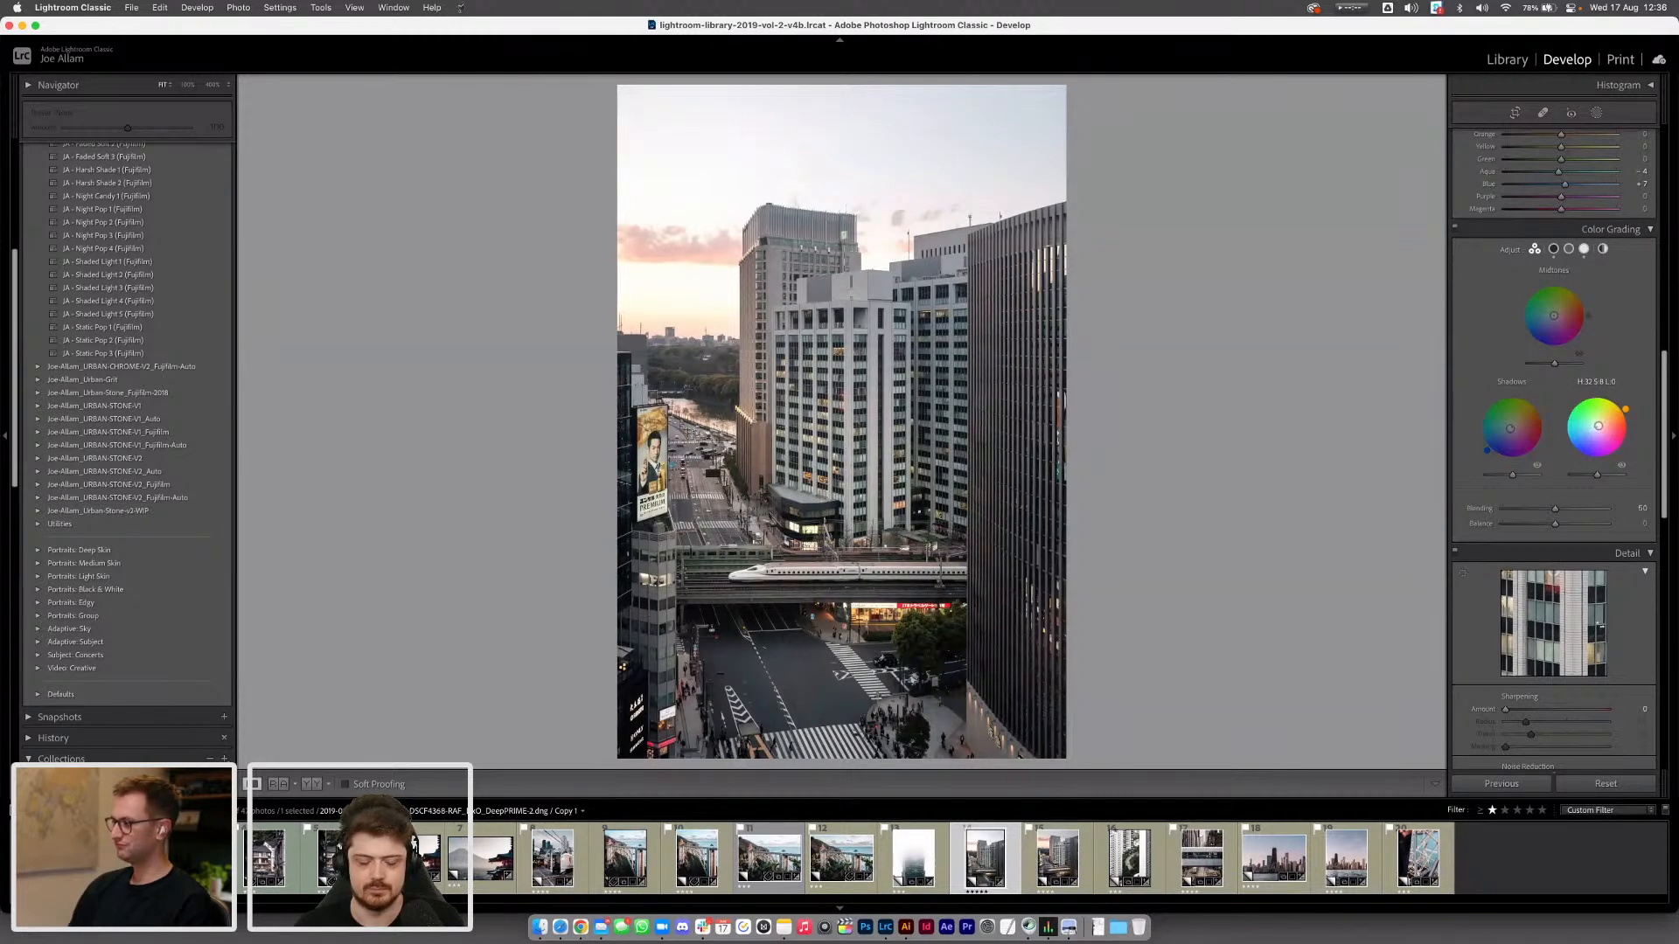
left_click_drag(1599, 426, 1600, 424)
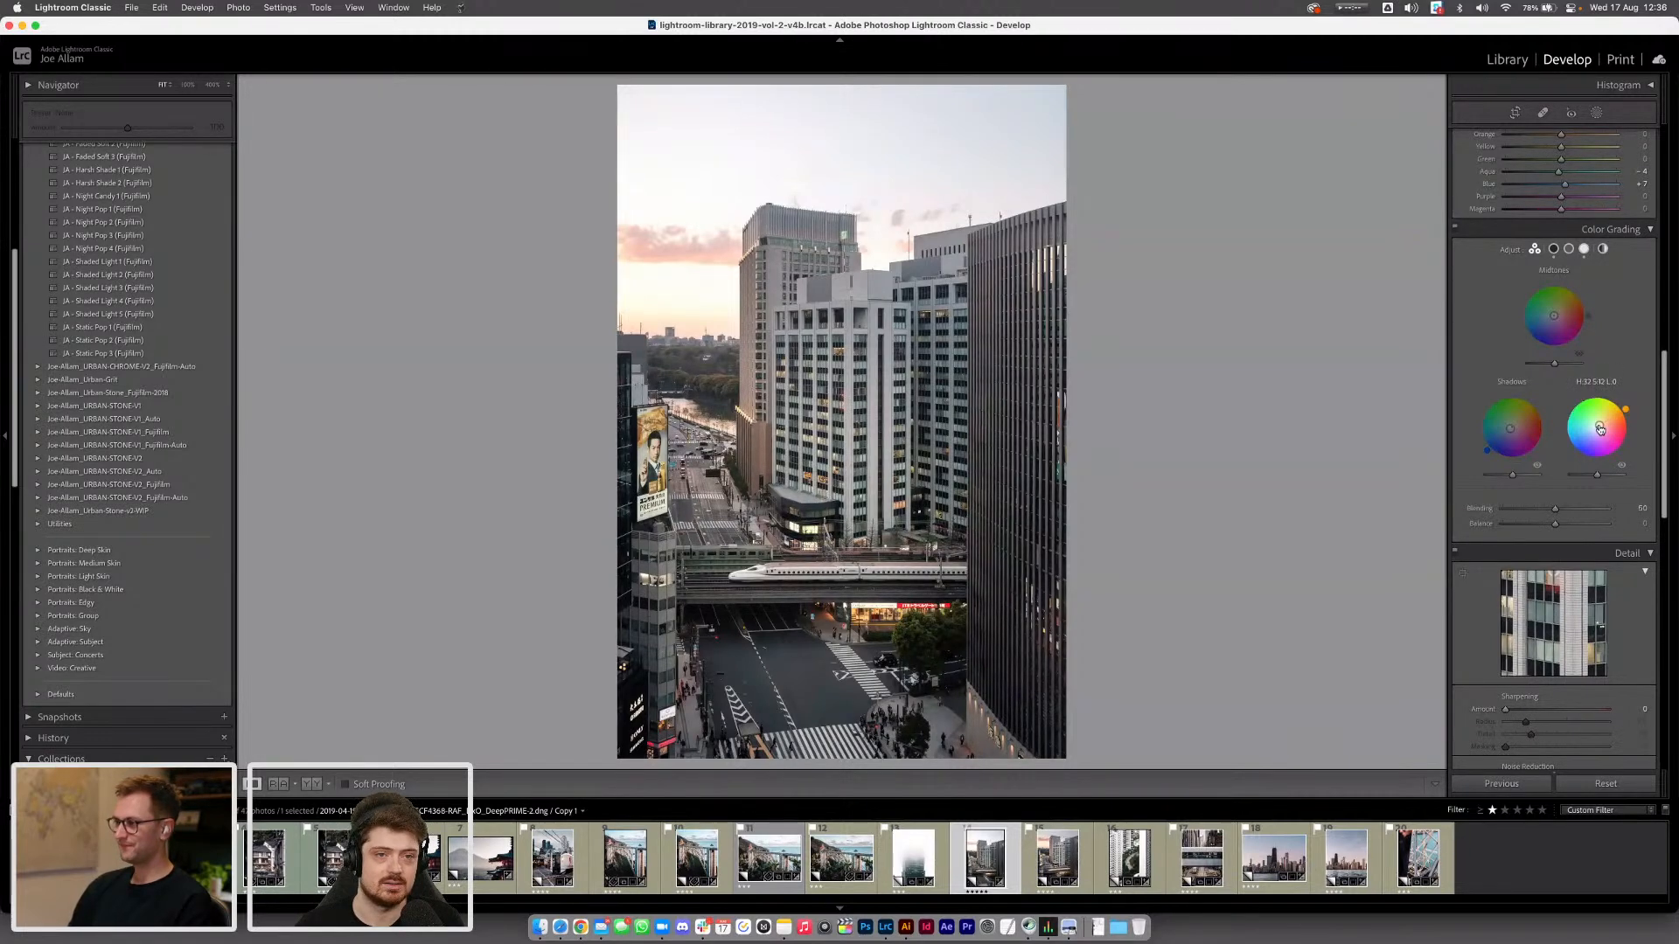
left_click(1456, 229)
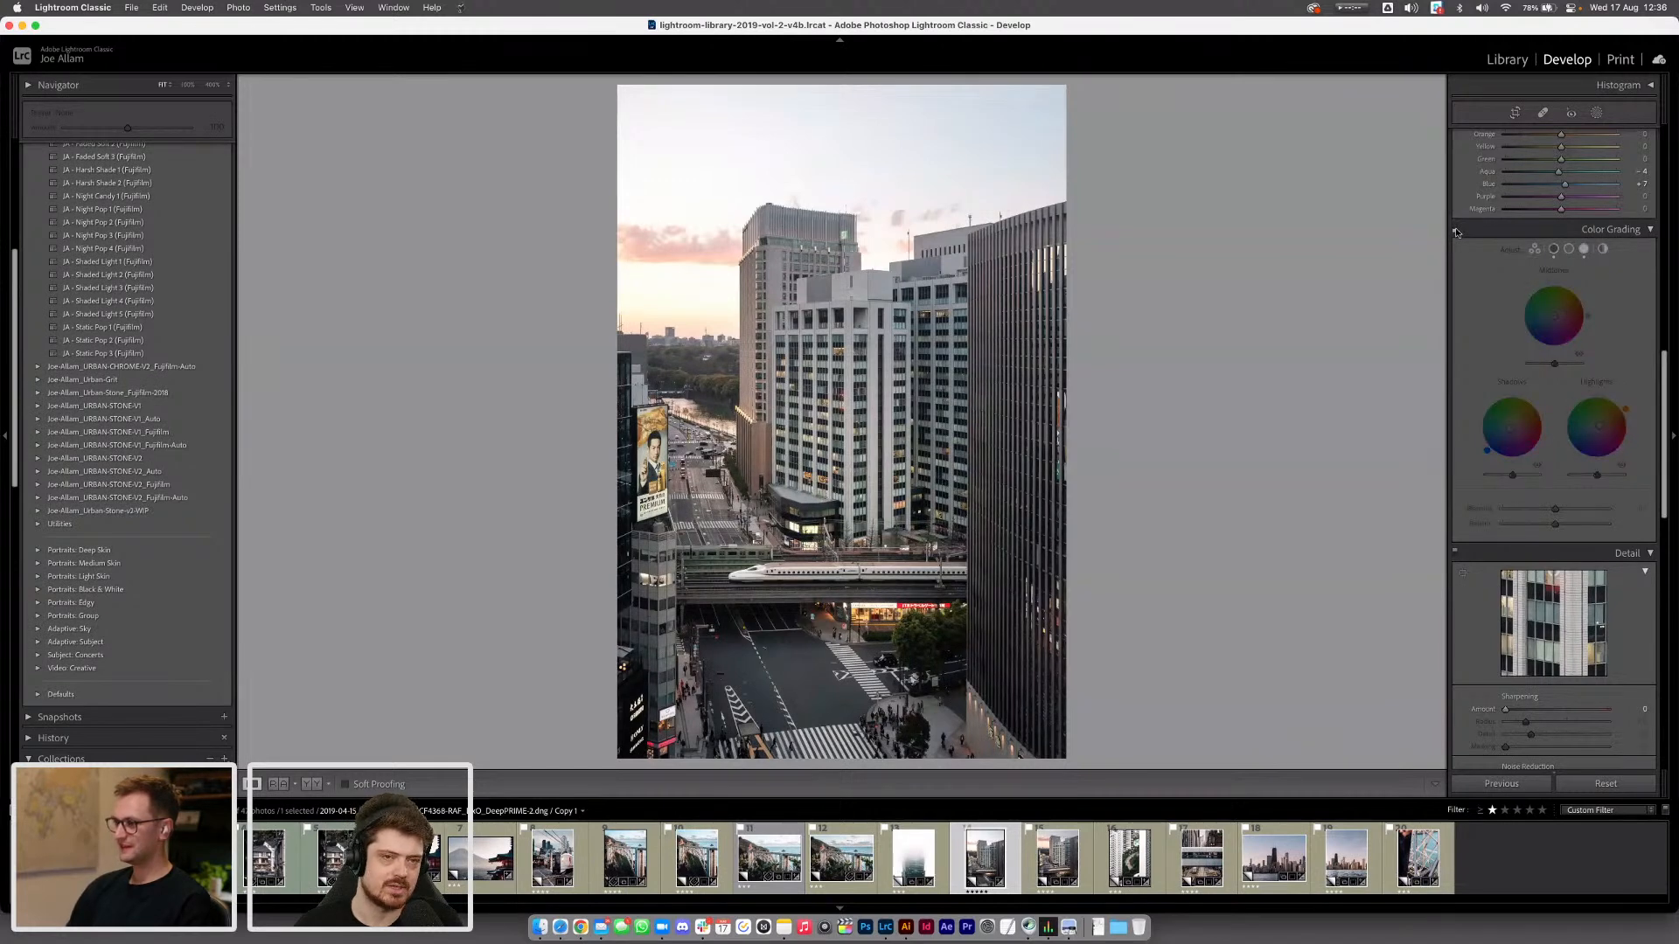
Turn the Color Grading back on and add a trace of Grain in Effects, judging it up close on the rooftops
left_click(1456, 231)
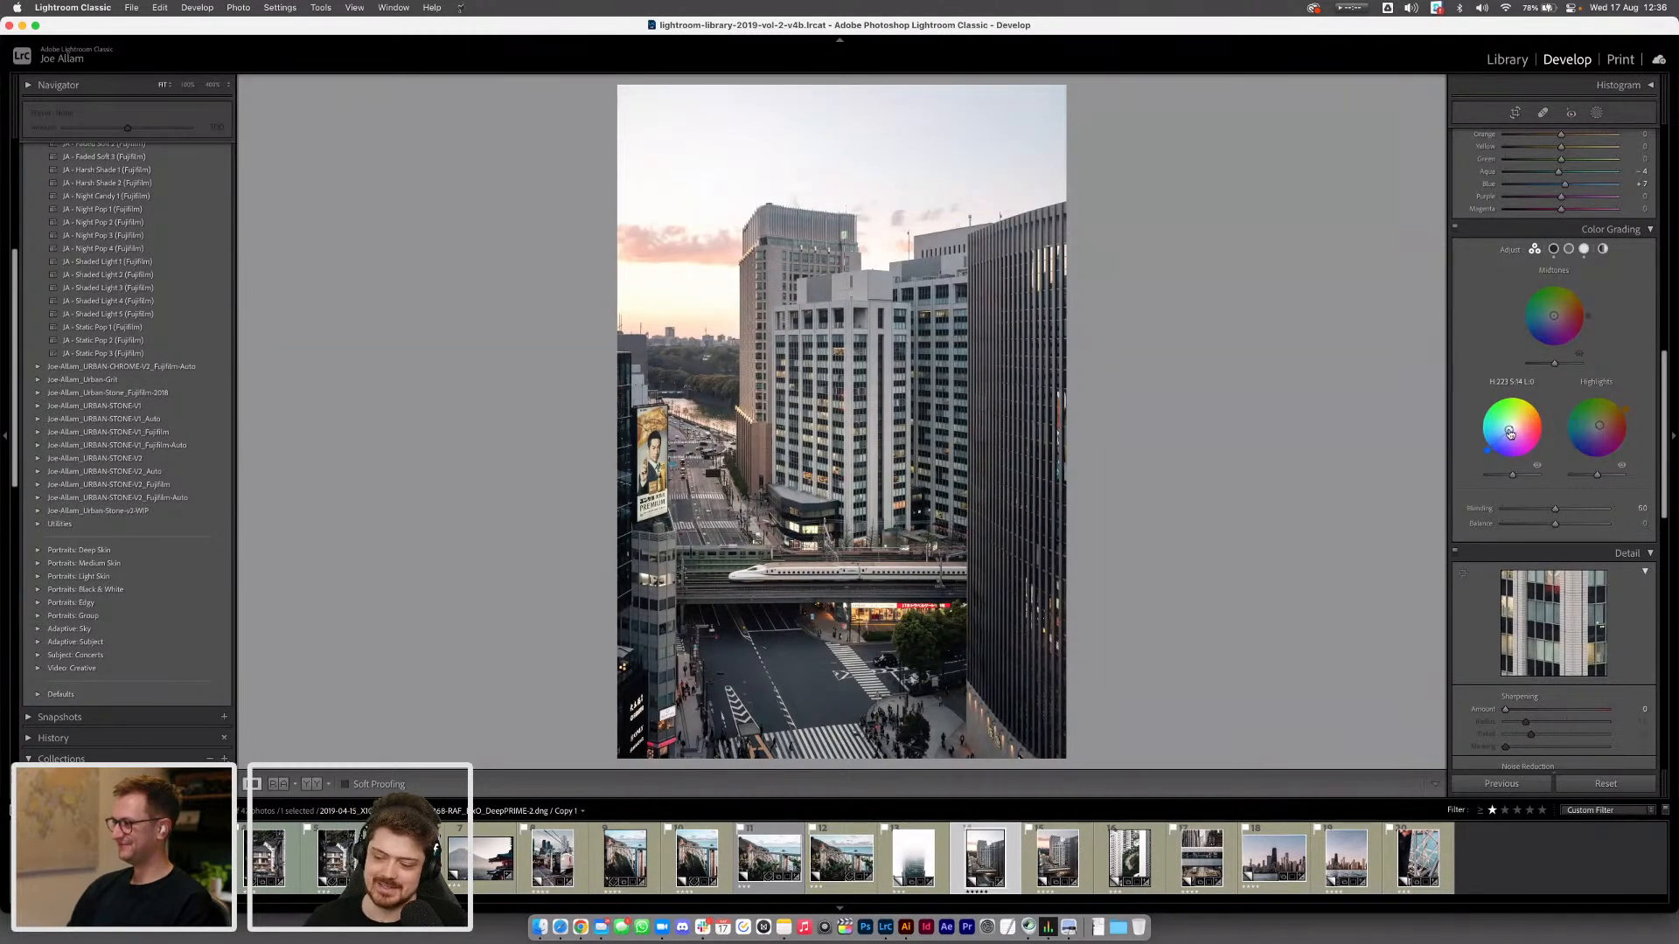
scroll(1466, 402, "down", 3)
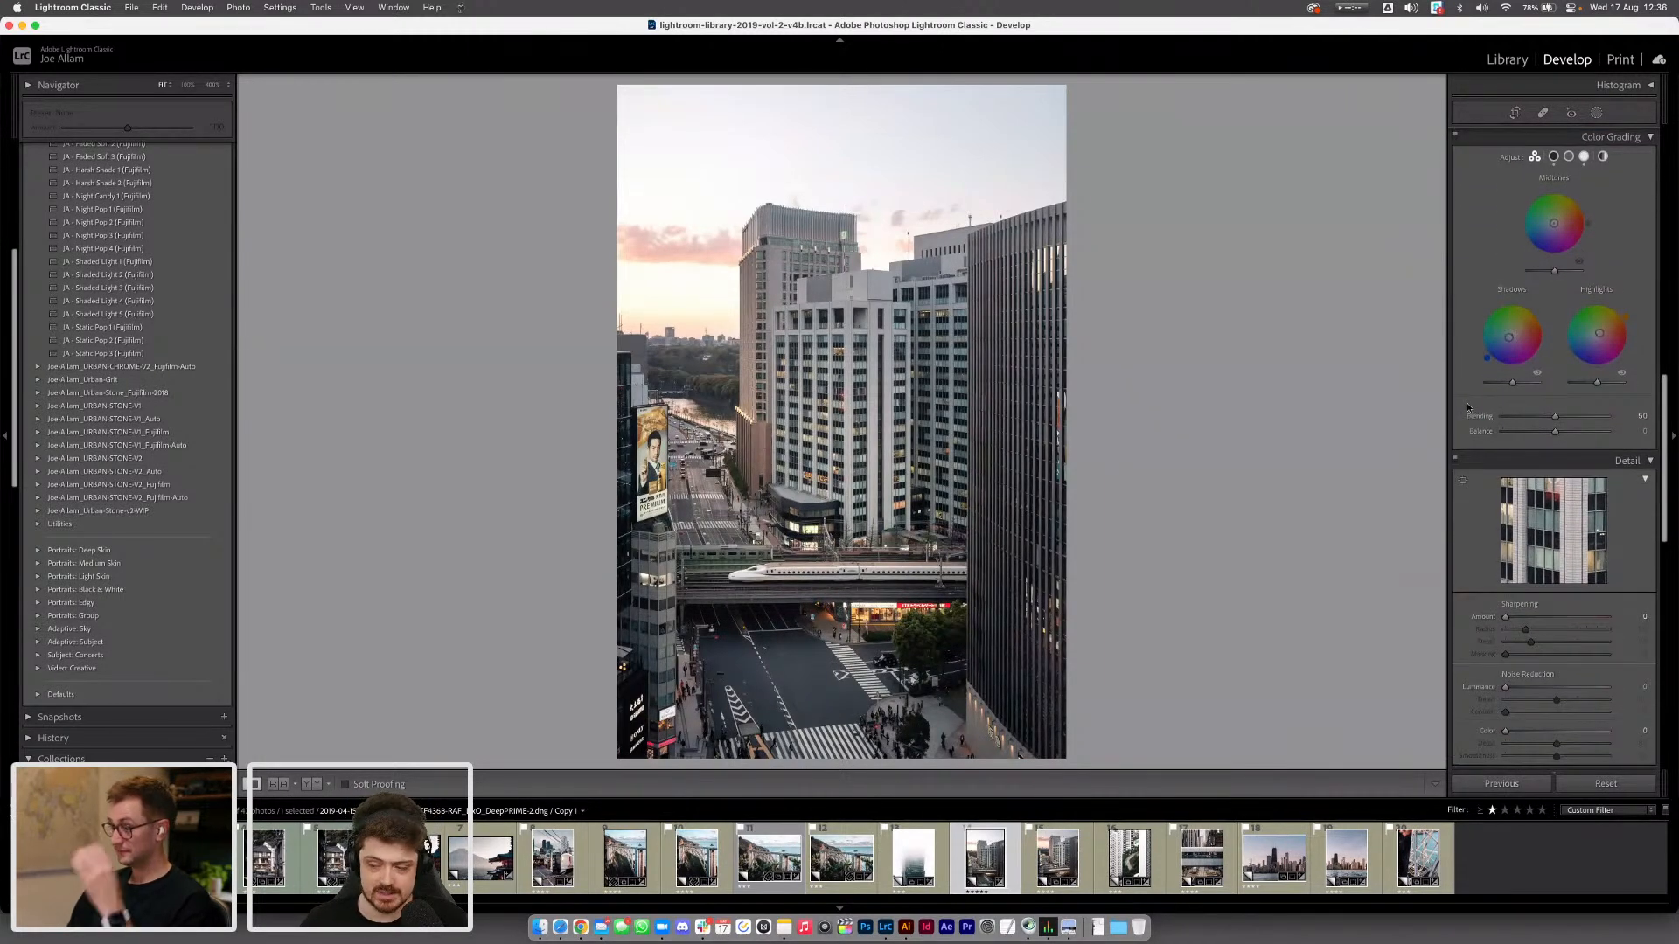
scroll(1467, 406, "down", 4)
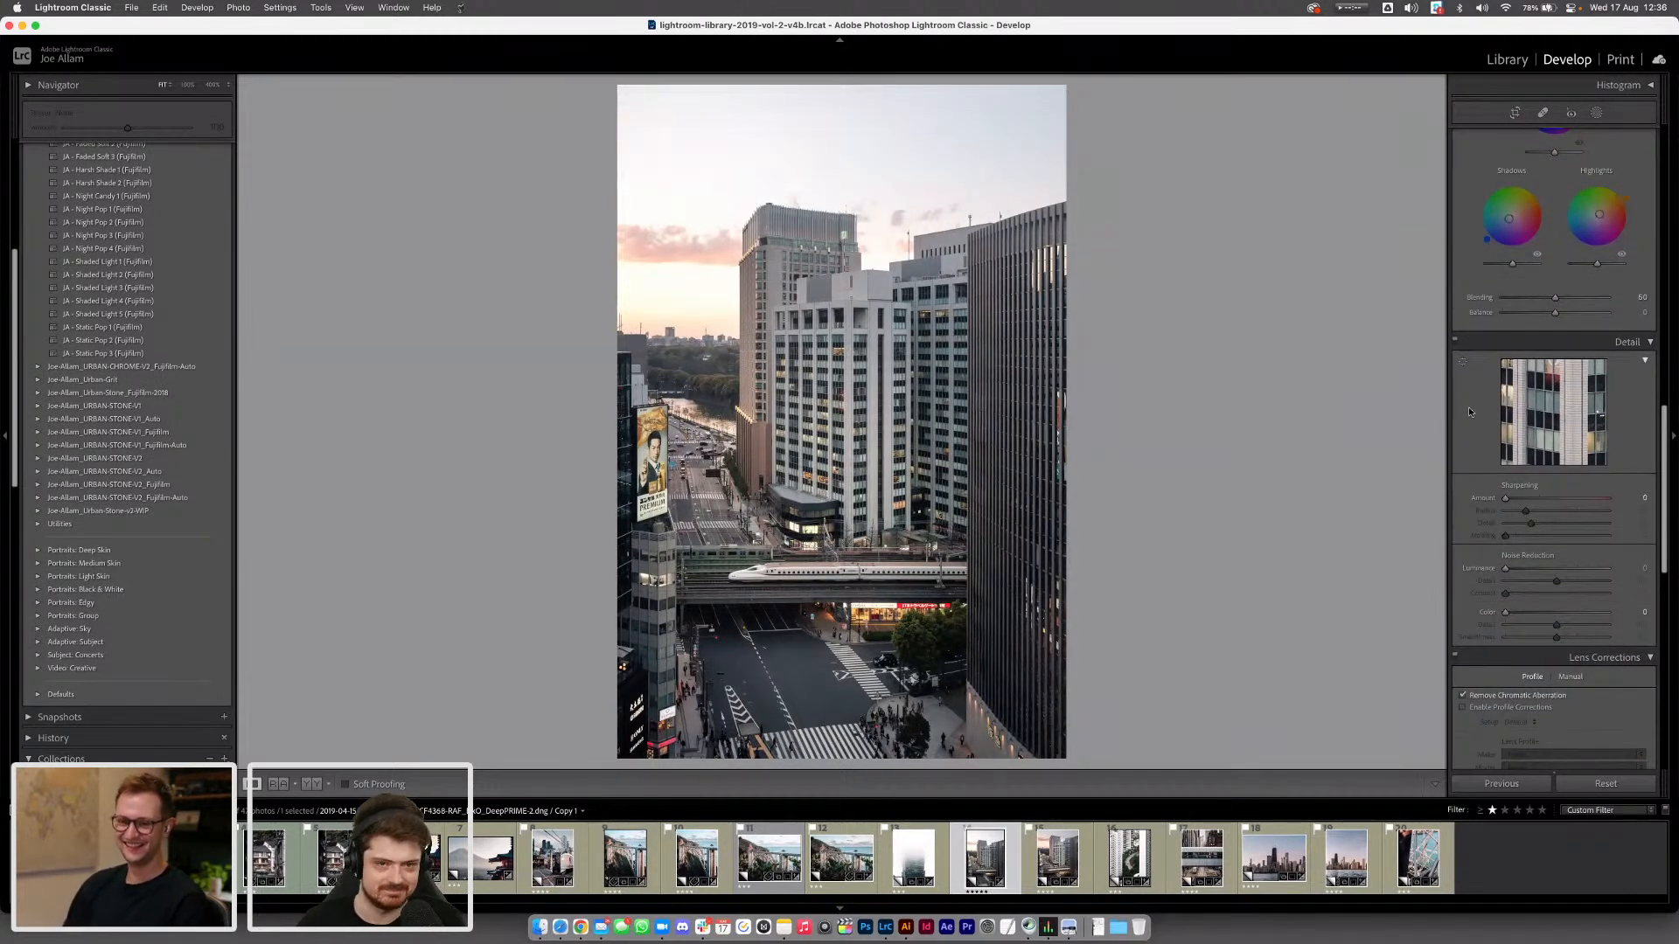
scroll(1466, 409, "down", 8)
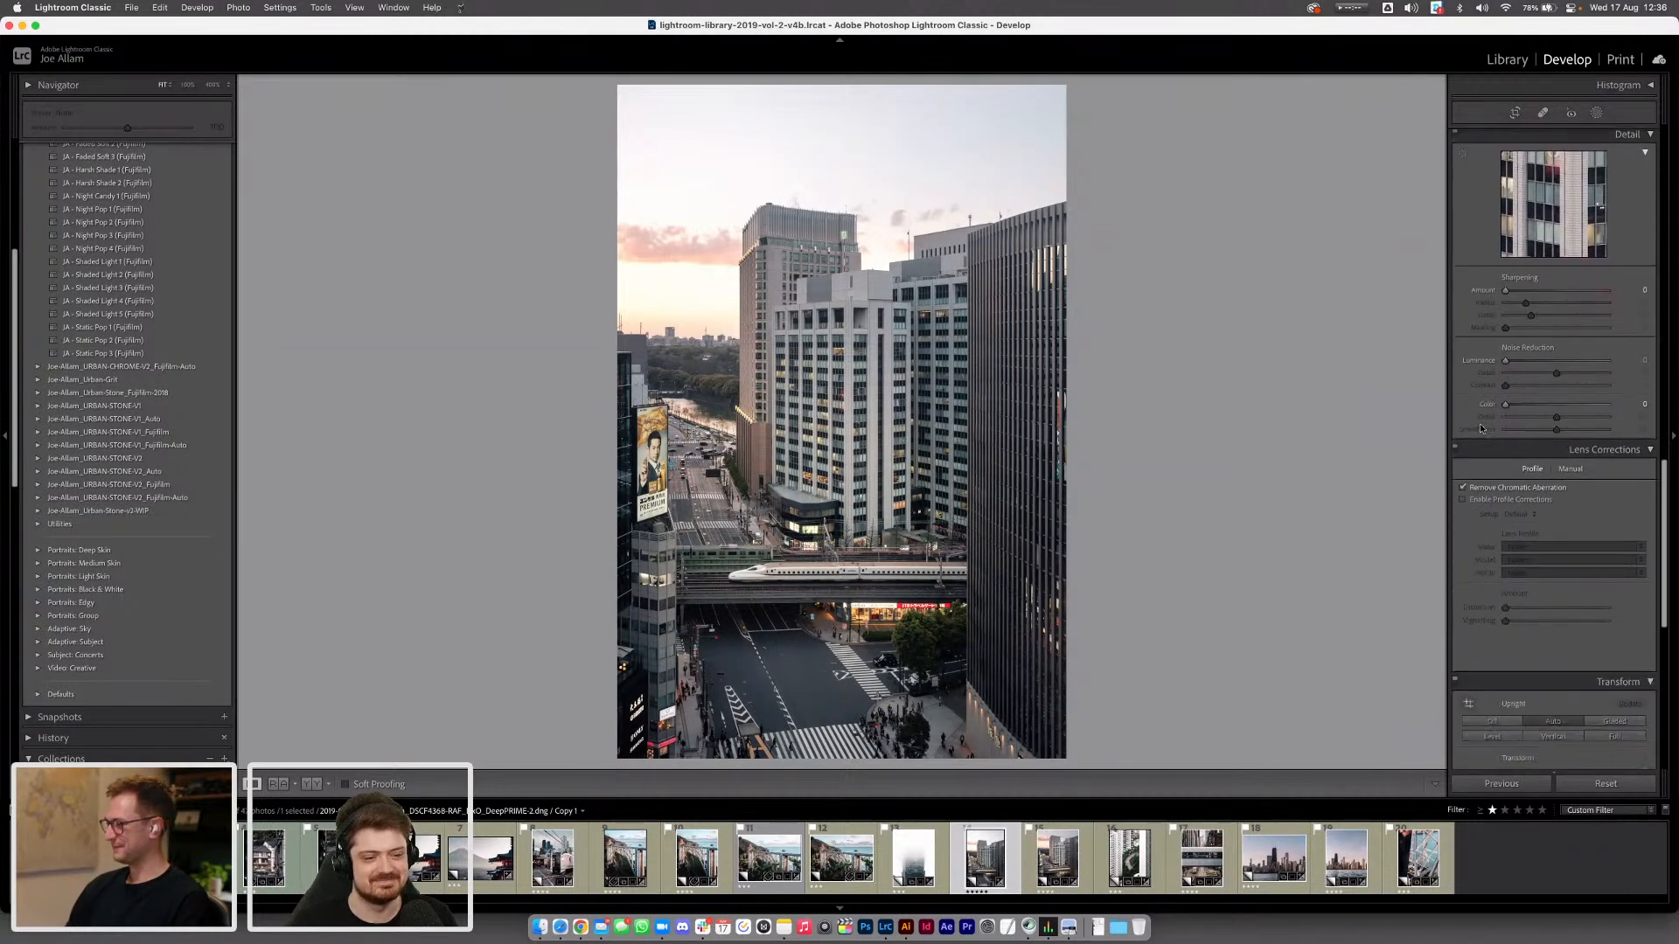
scroll(1477, 461, "up", 5)
scroll(1477, 462, "down", 5)
scroll(1477, 463, "down", 9)
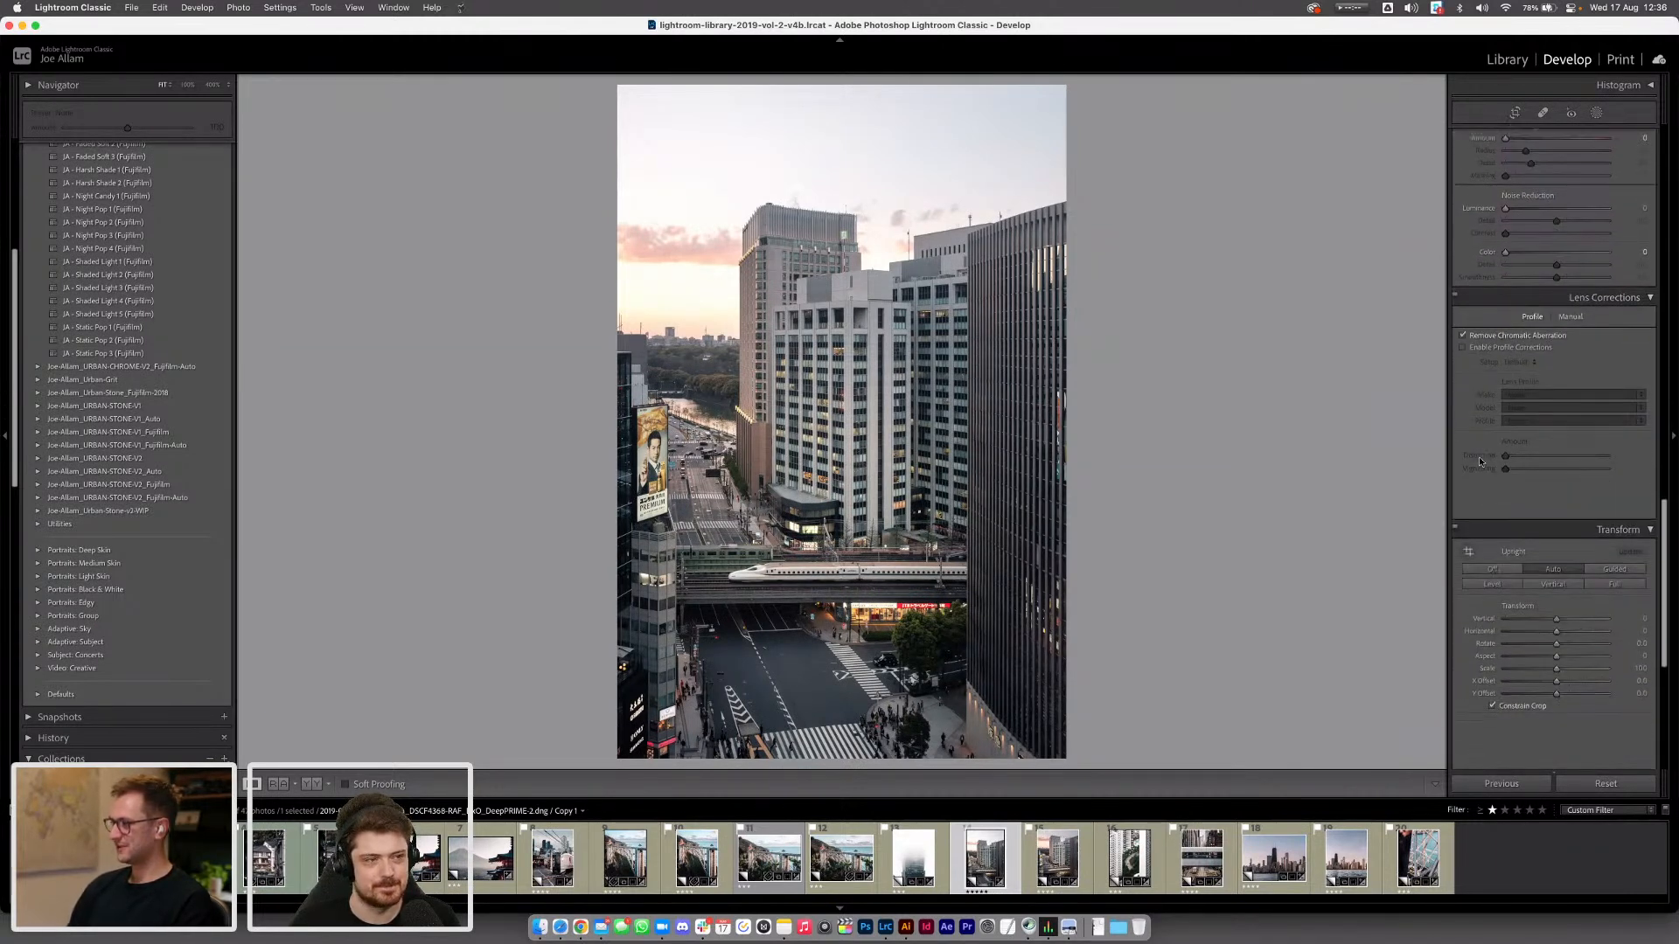
scroll(1478, 463, "down", 3)
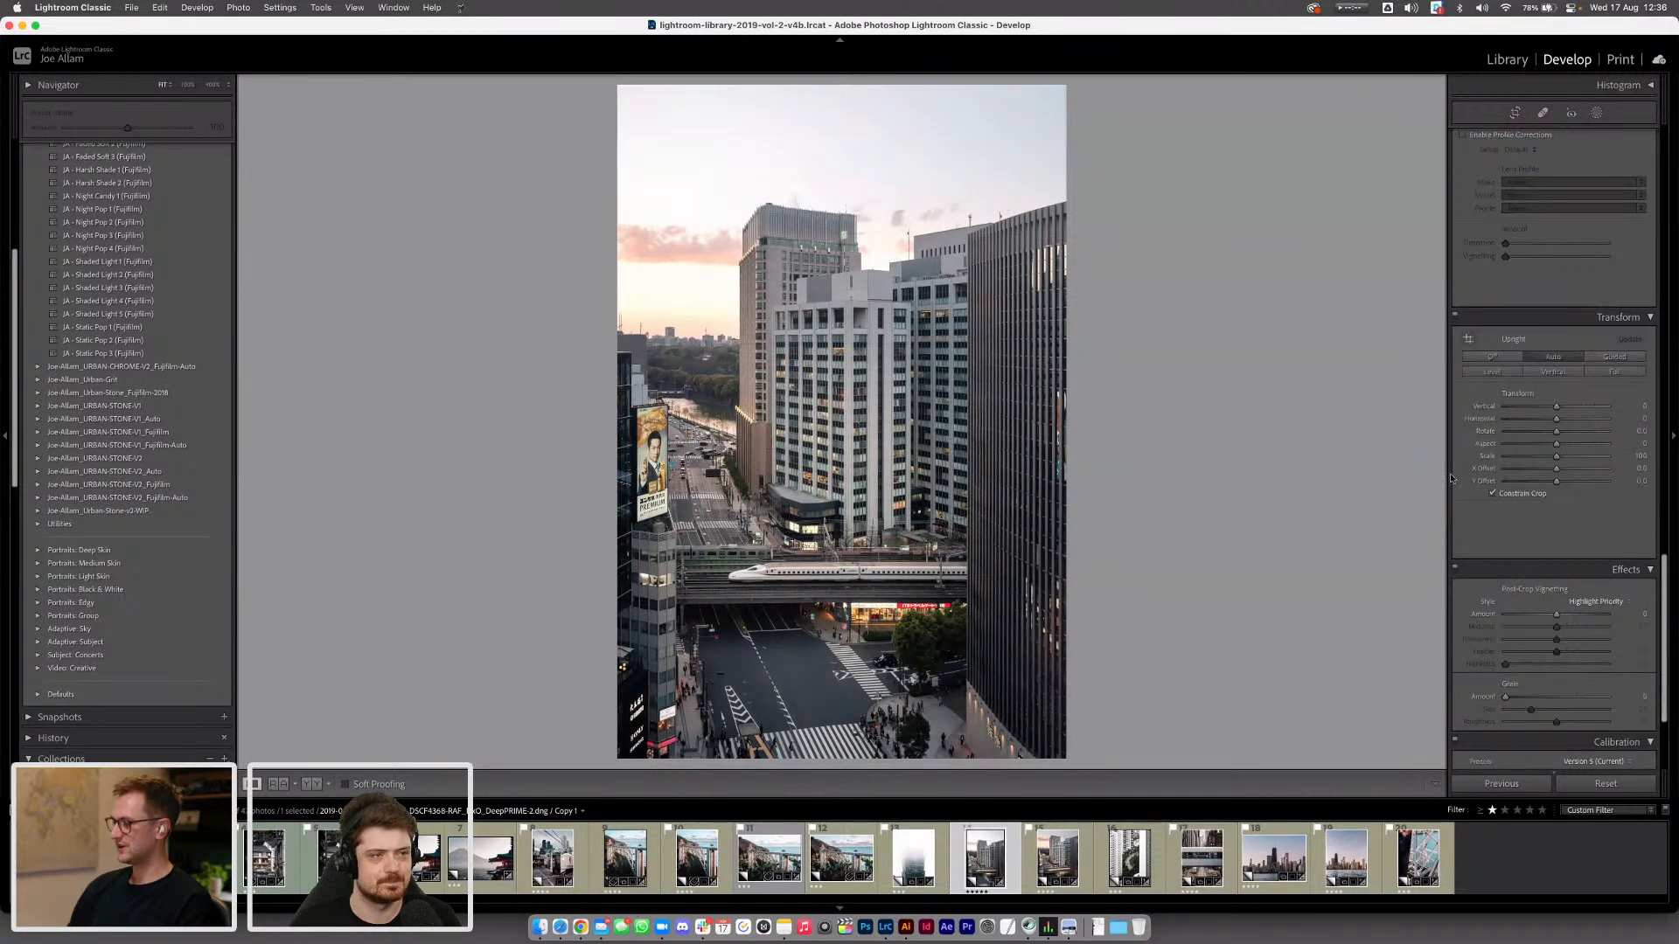
scroll(1469, 469, "down", 4)
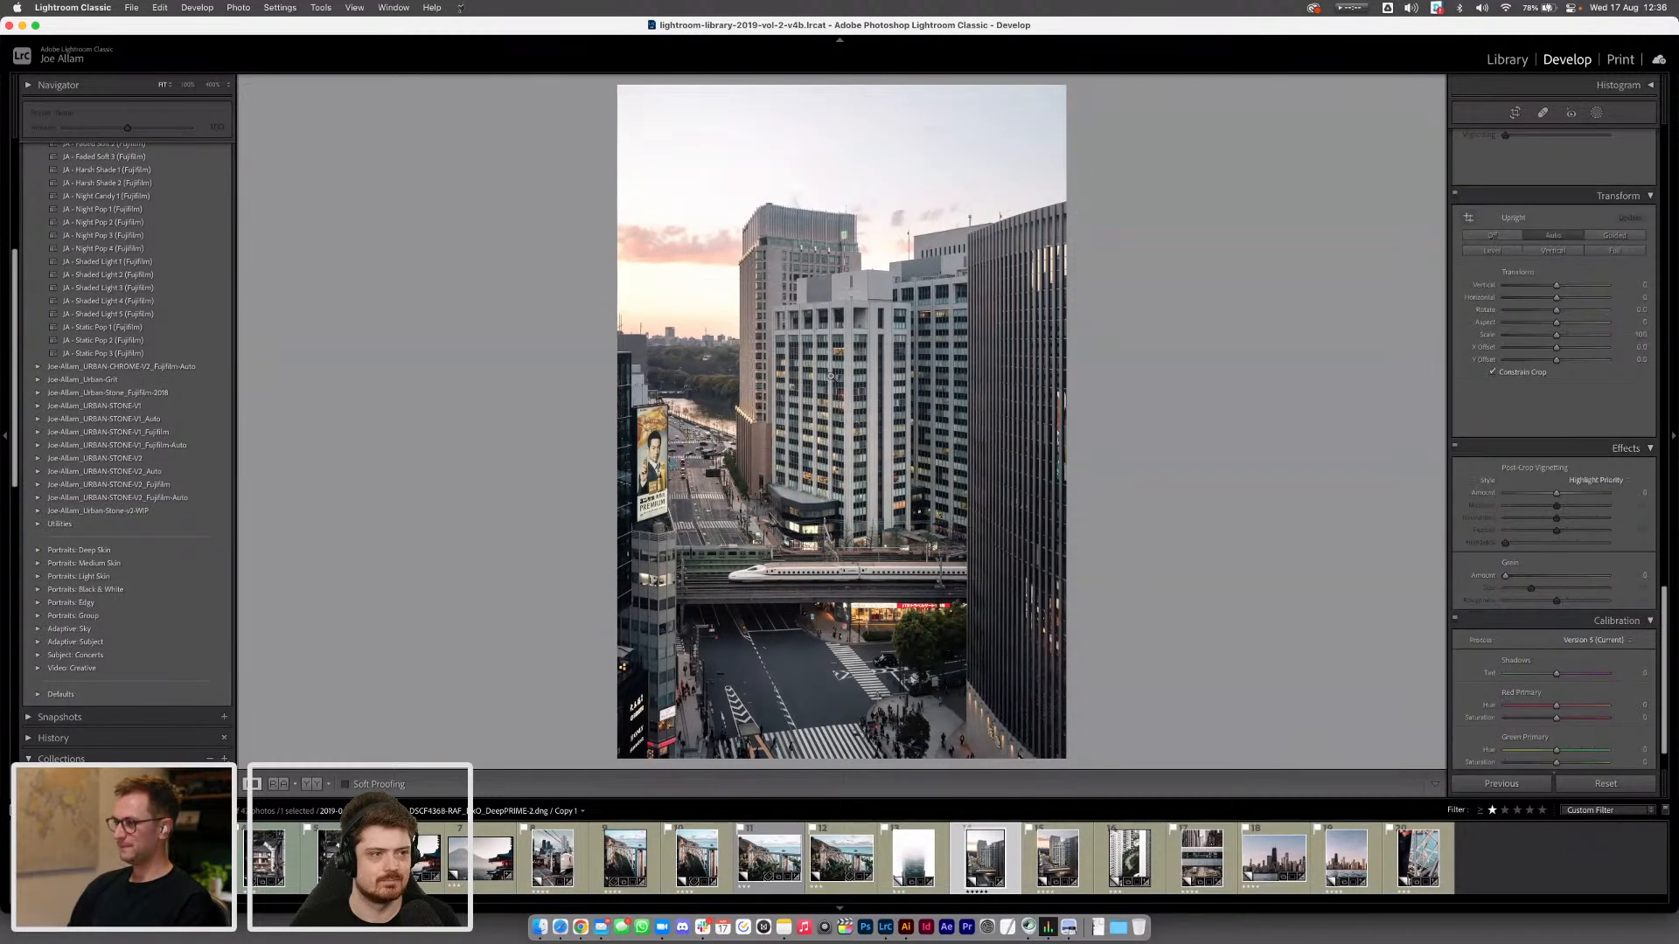
left_click(868, 248)
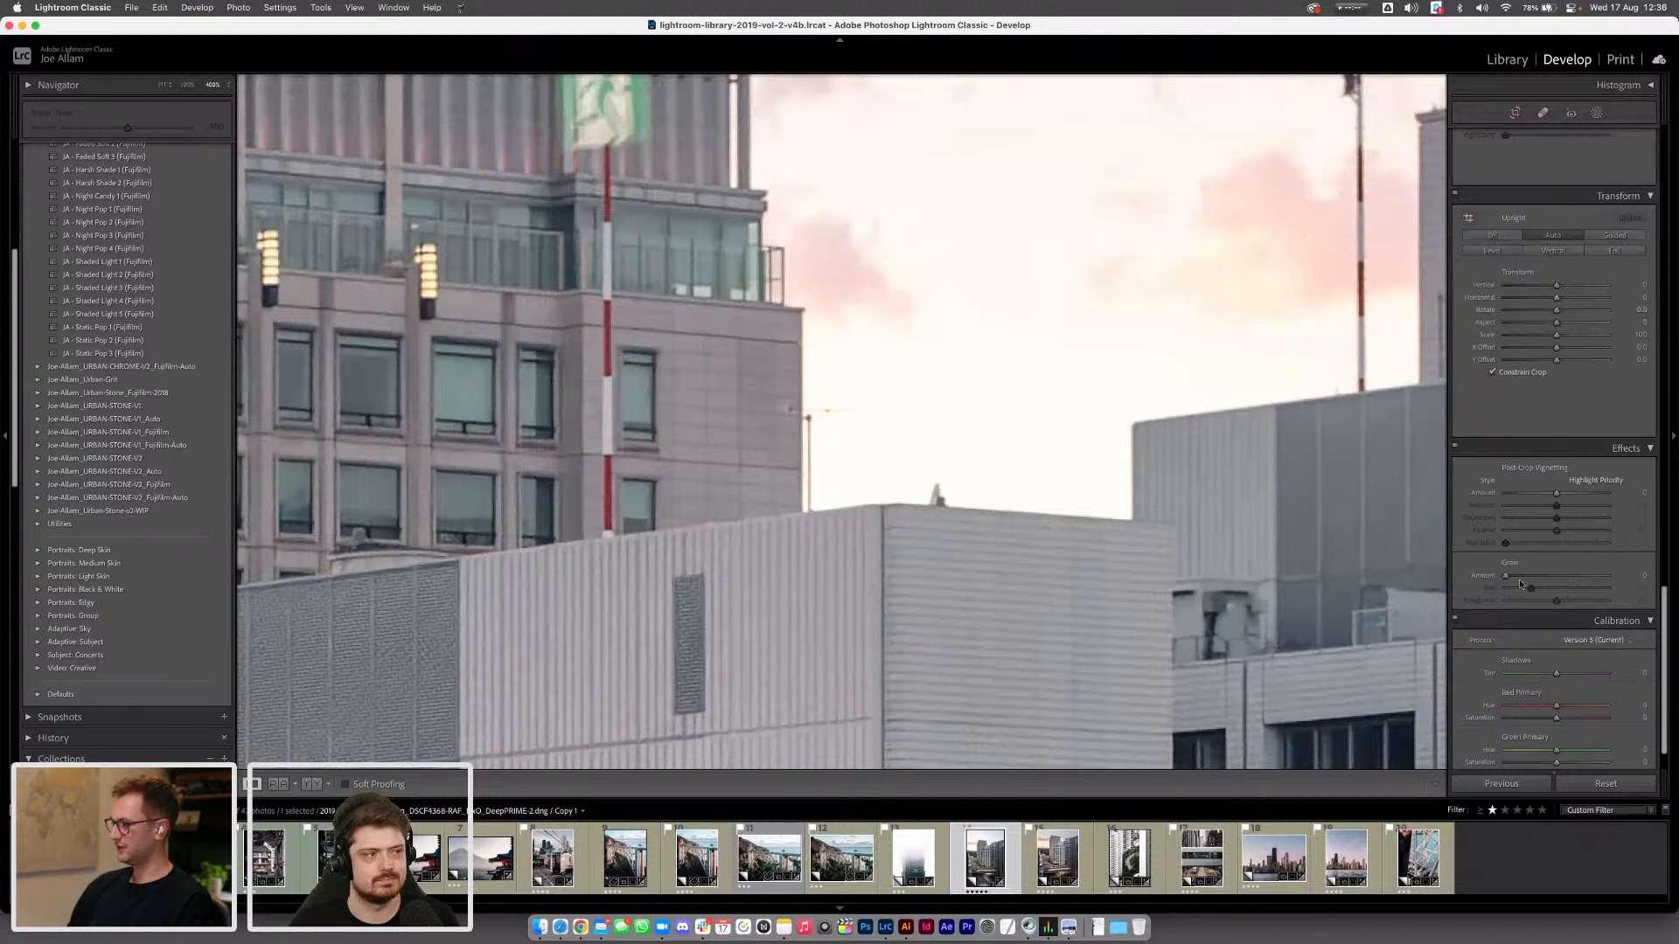
left_click_drag(1507, 576, 1517, 578)
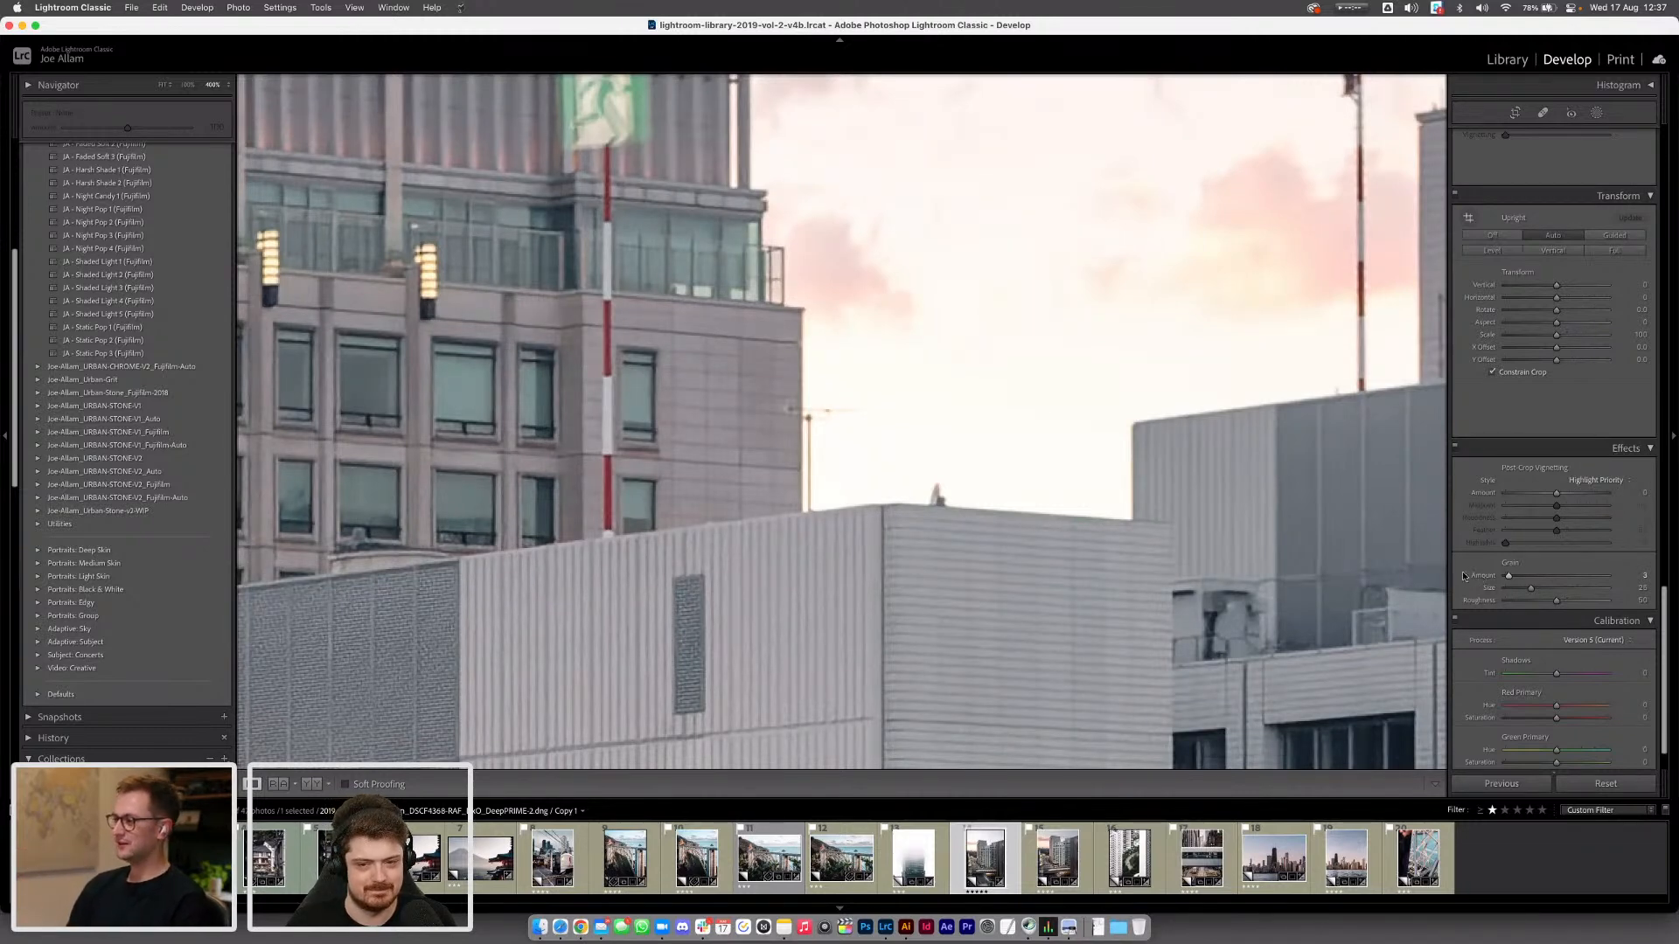
left_click(1318, 516)
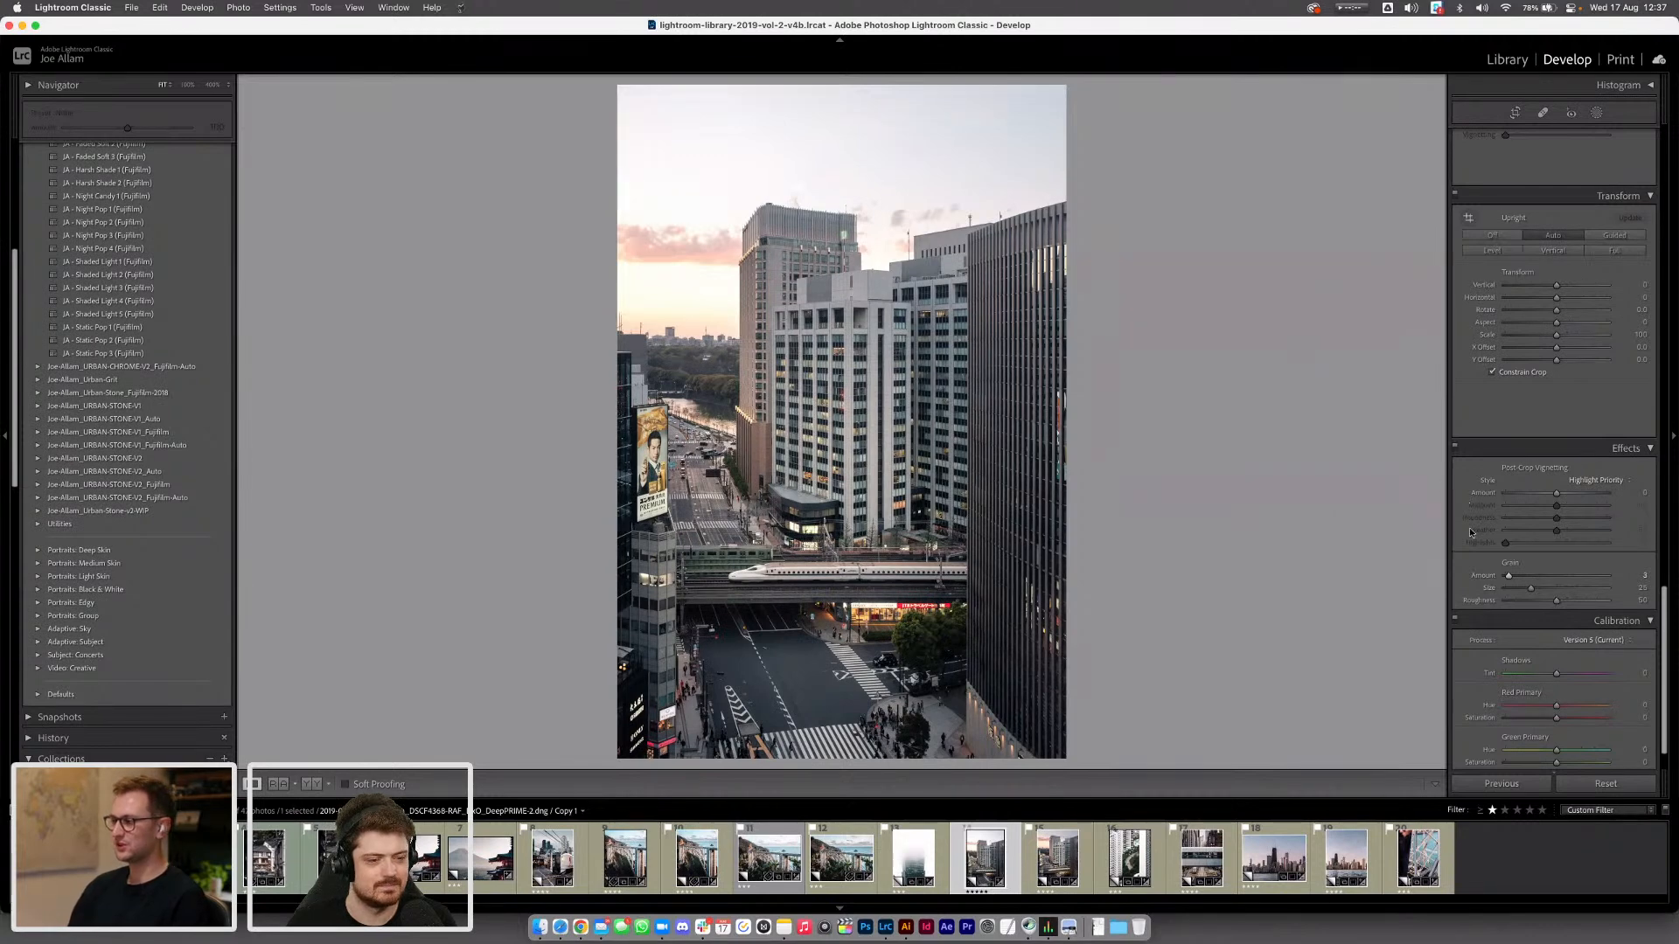
Set the Grain Amount to 4 in the Effects adjustments
scroll(1469, 529, "down", 2)
scroll(1478, 525, "up", 1)
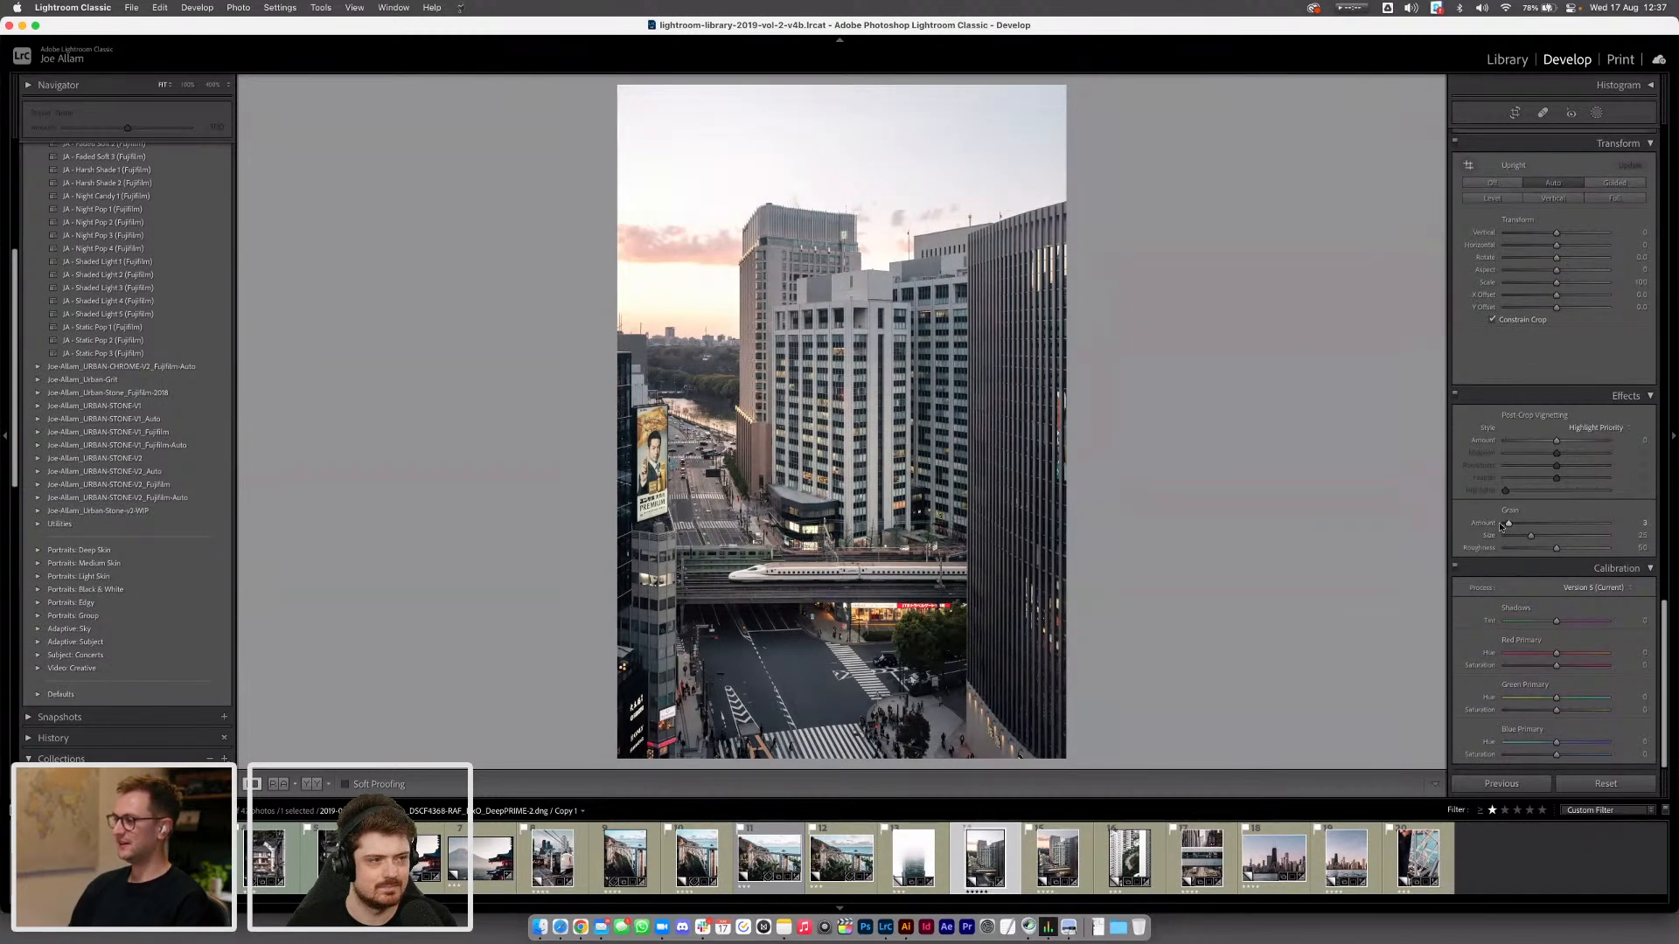
left_click_drag(1511, 525, 1510, 524)
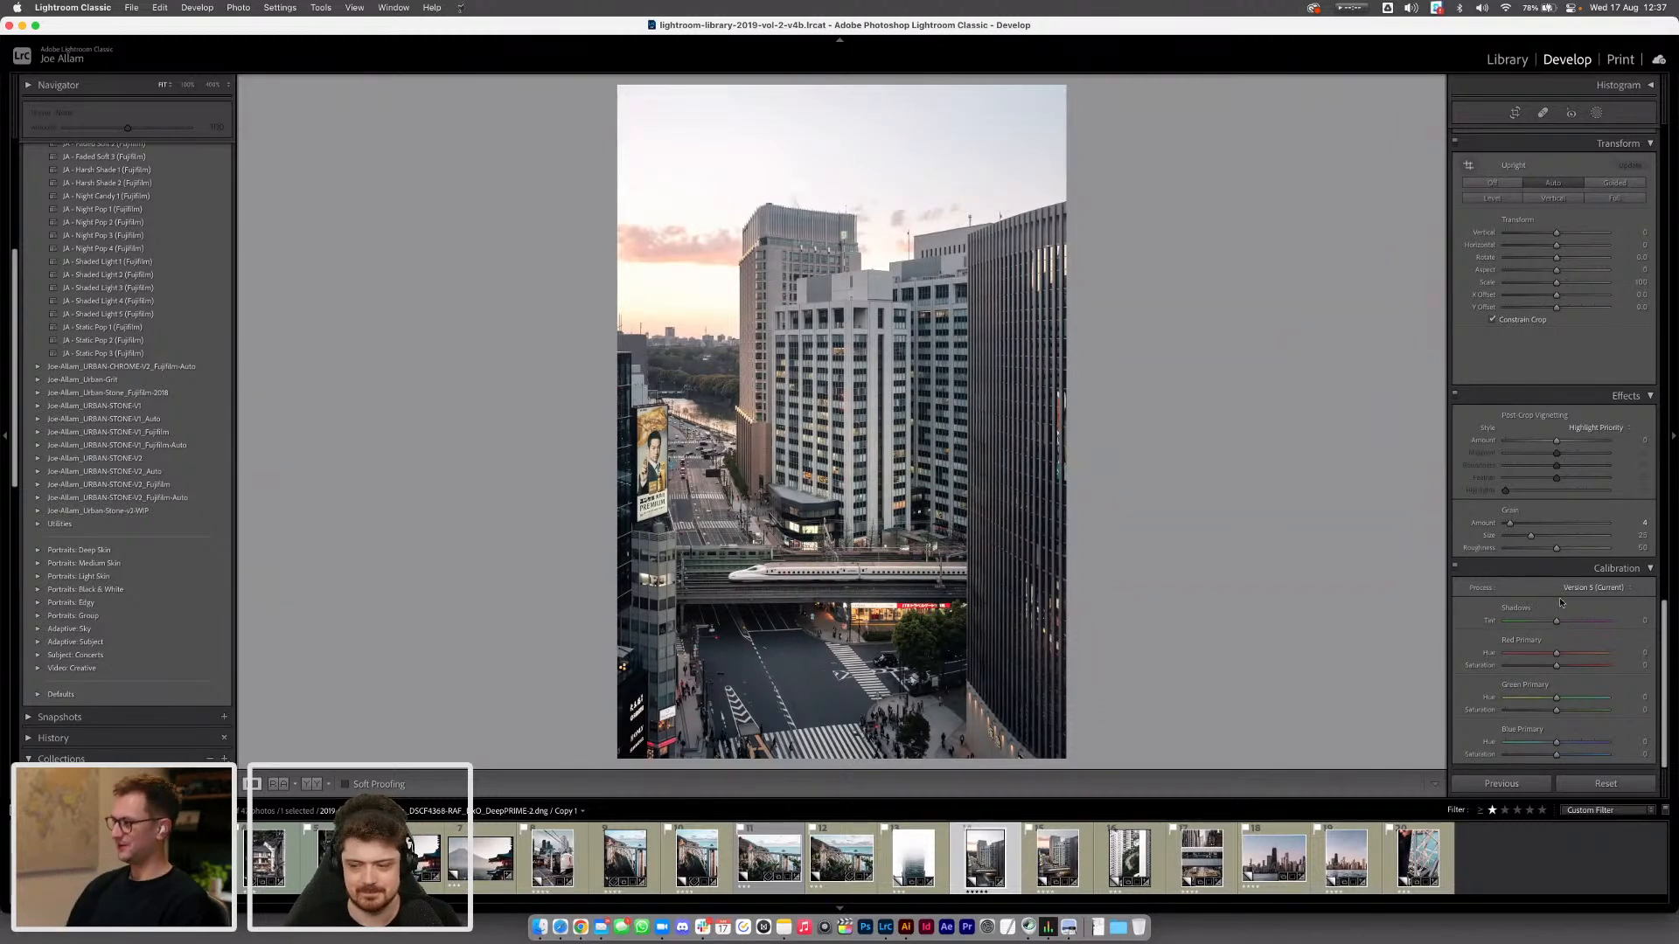
Shift the Shadows Tint slightly toward magenta, to about +3, in the Calibration adjustments
scroll(1555, 605, "down", 1)
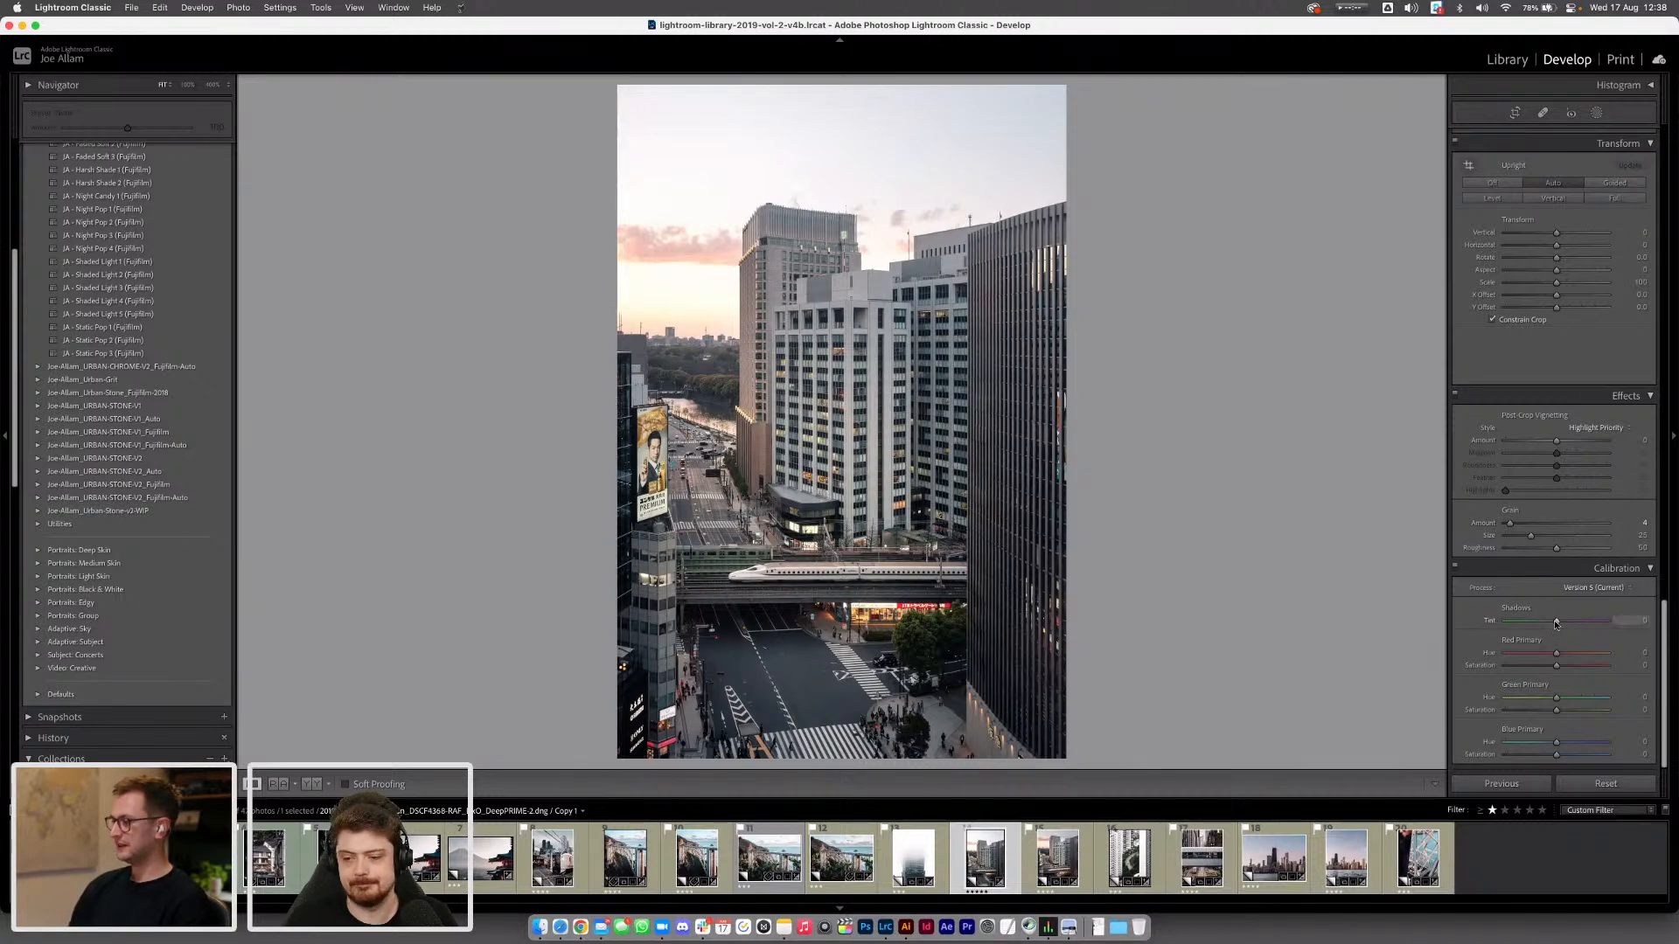
left_click_drag(1557, 623, 1561, 622)
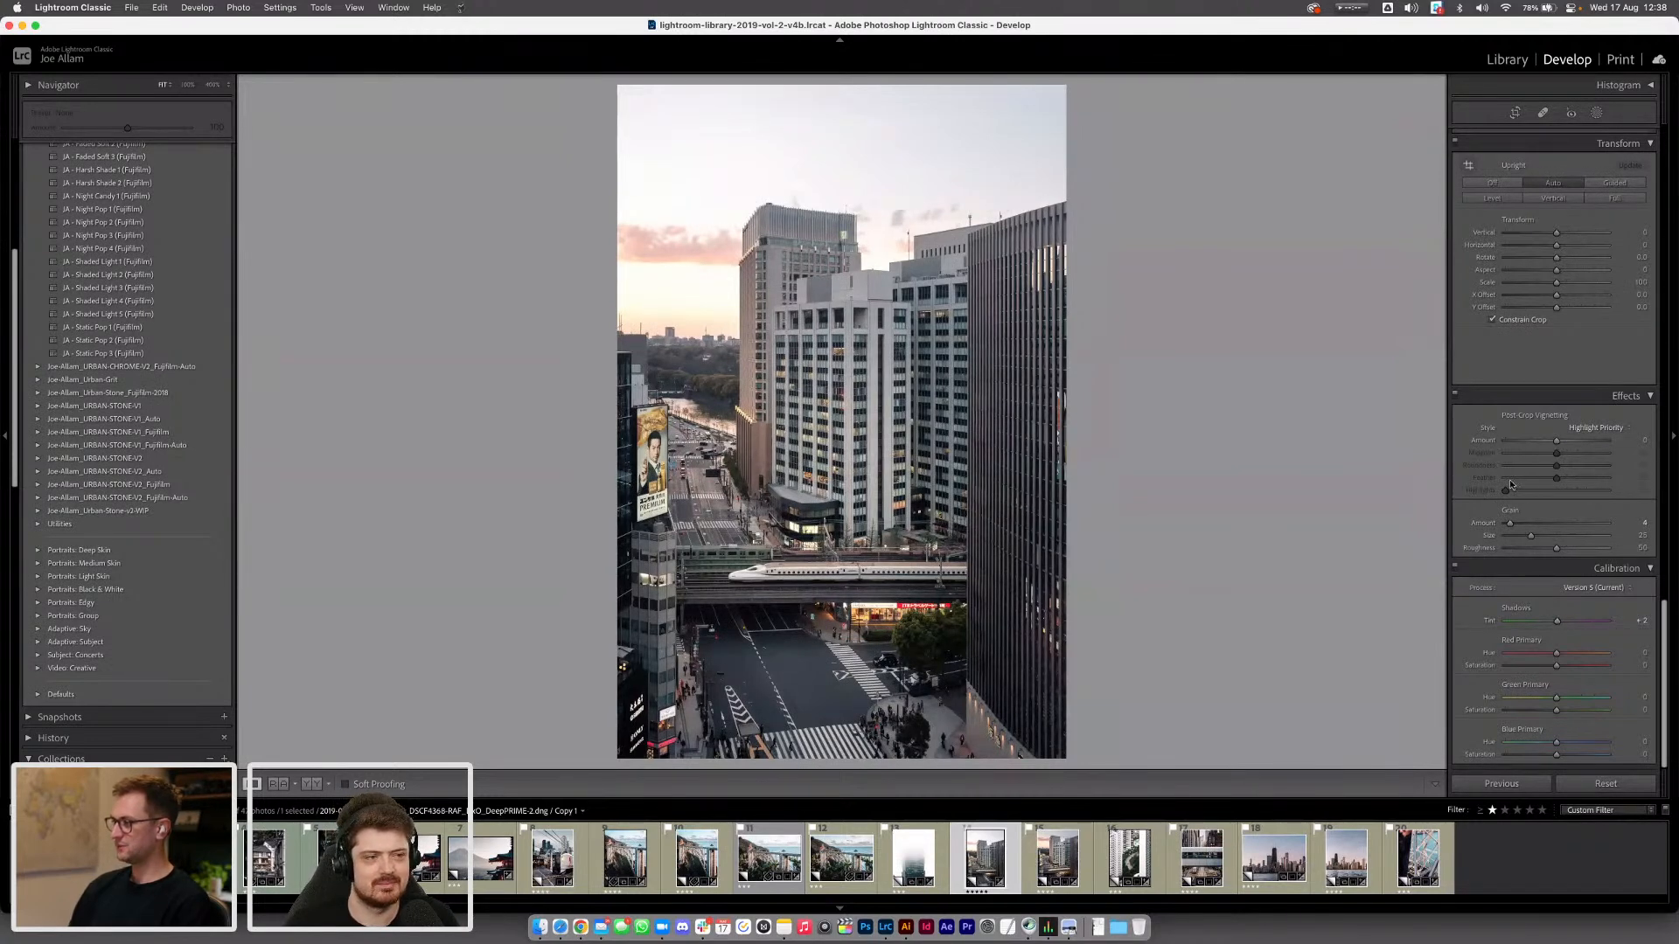
scroll(1453, 421, "up", 10)
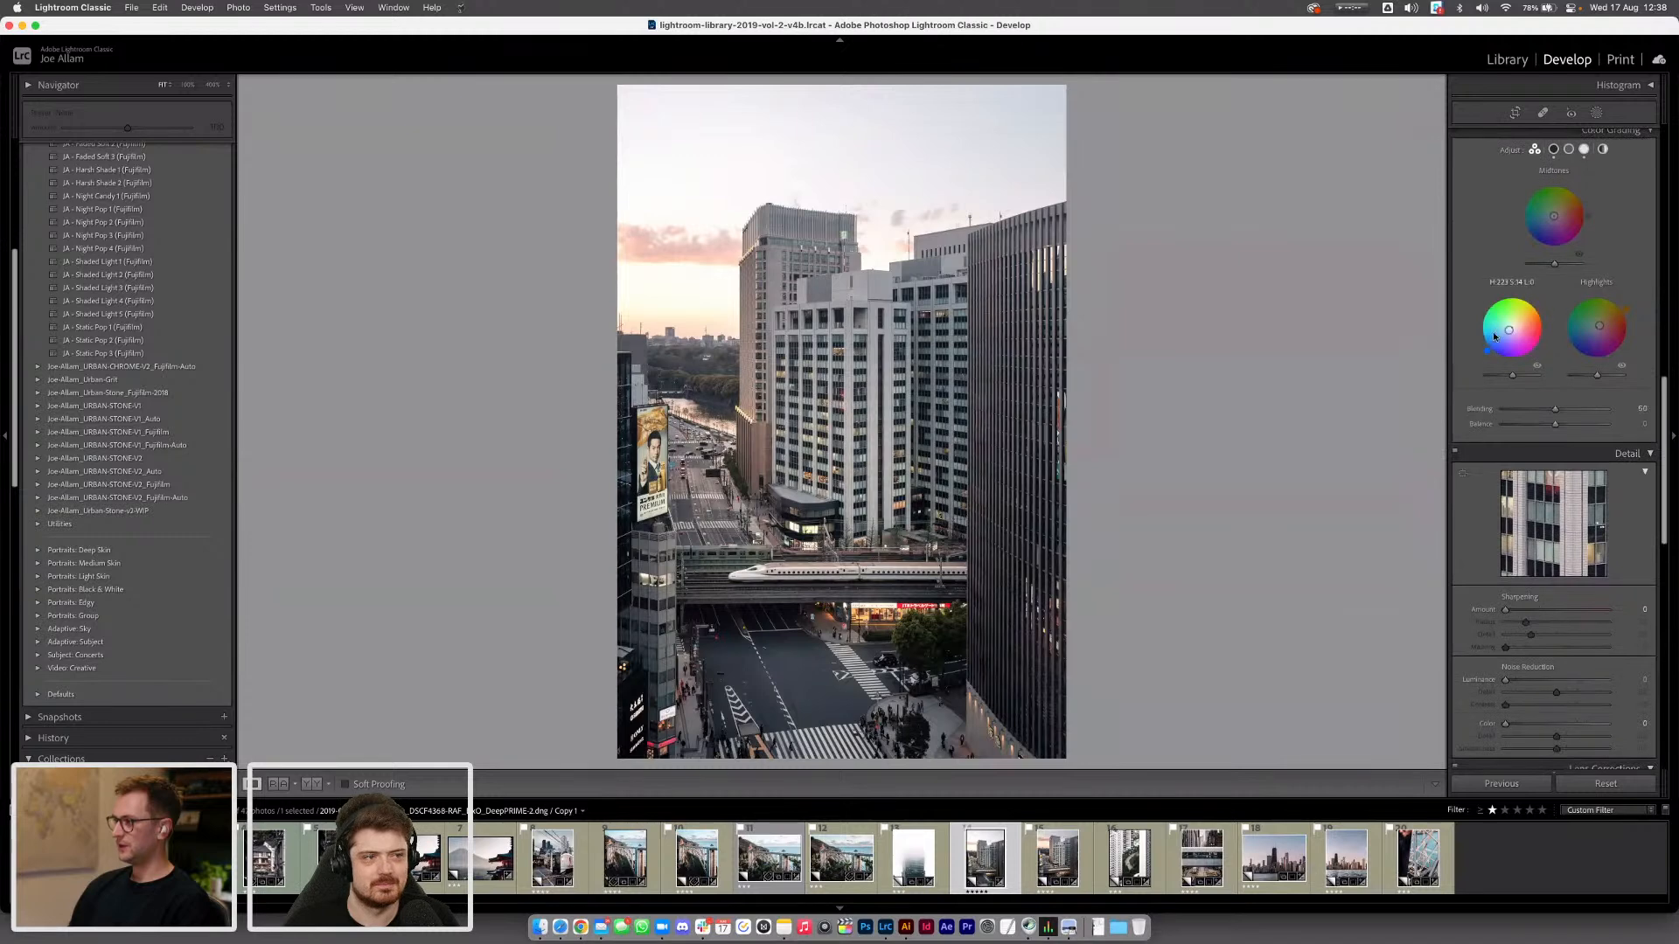
scroll(1495, 385, "down", 10)
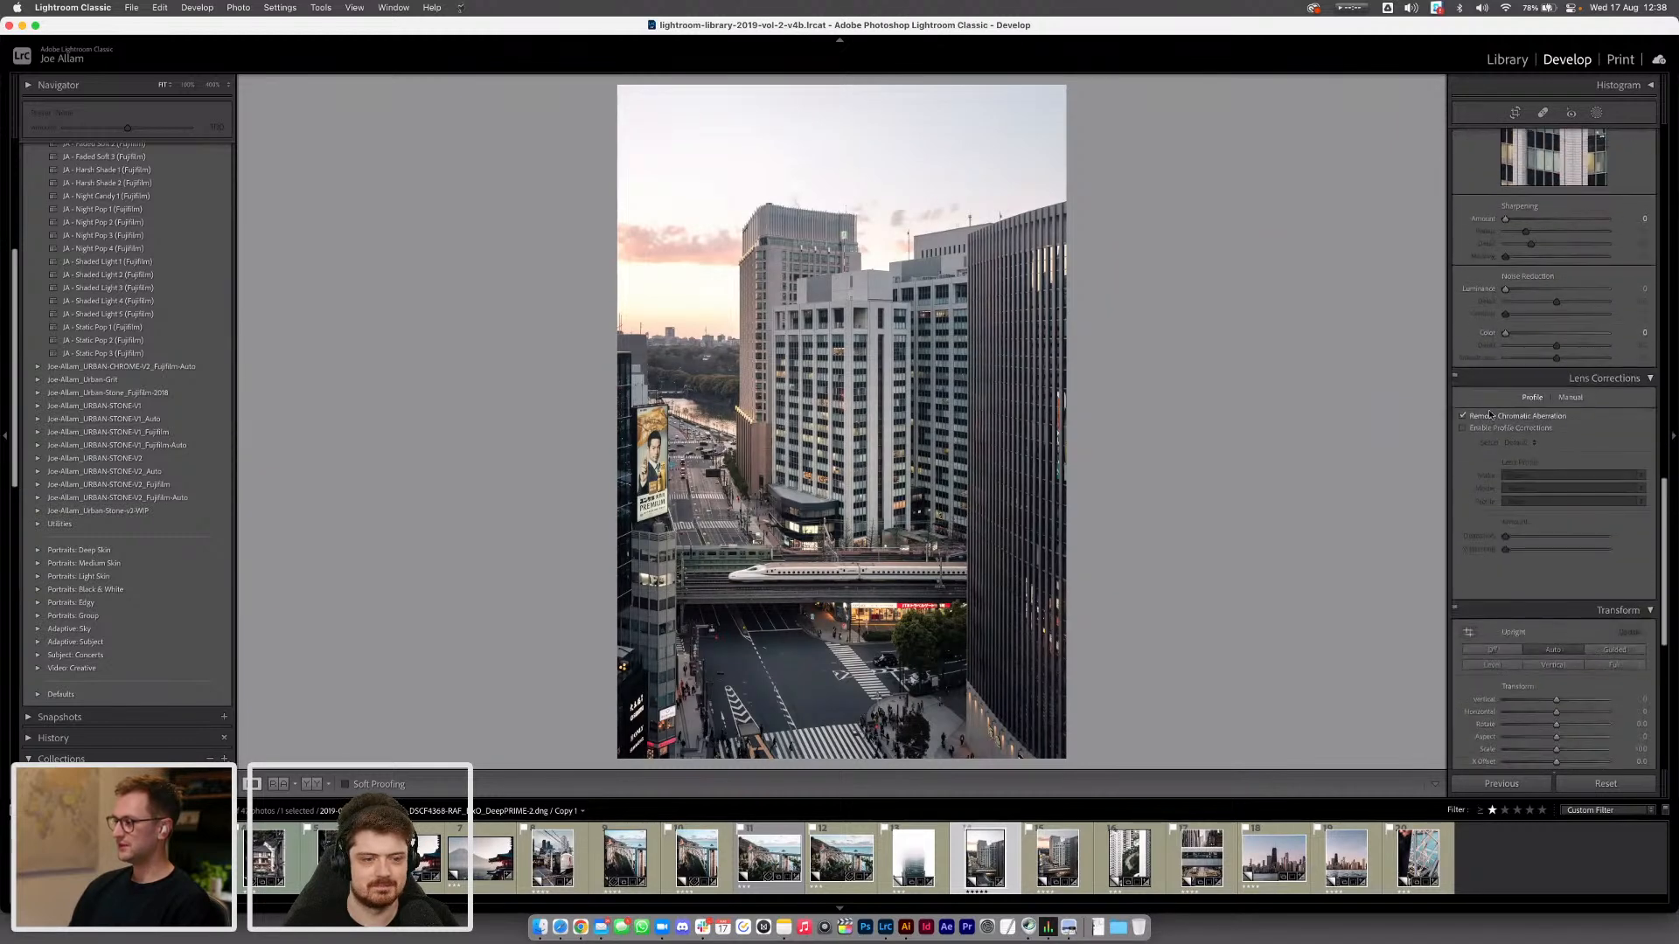
scroll(1488, 411, "down", 5)
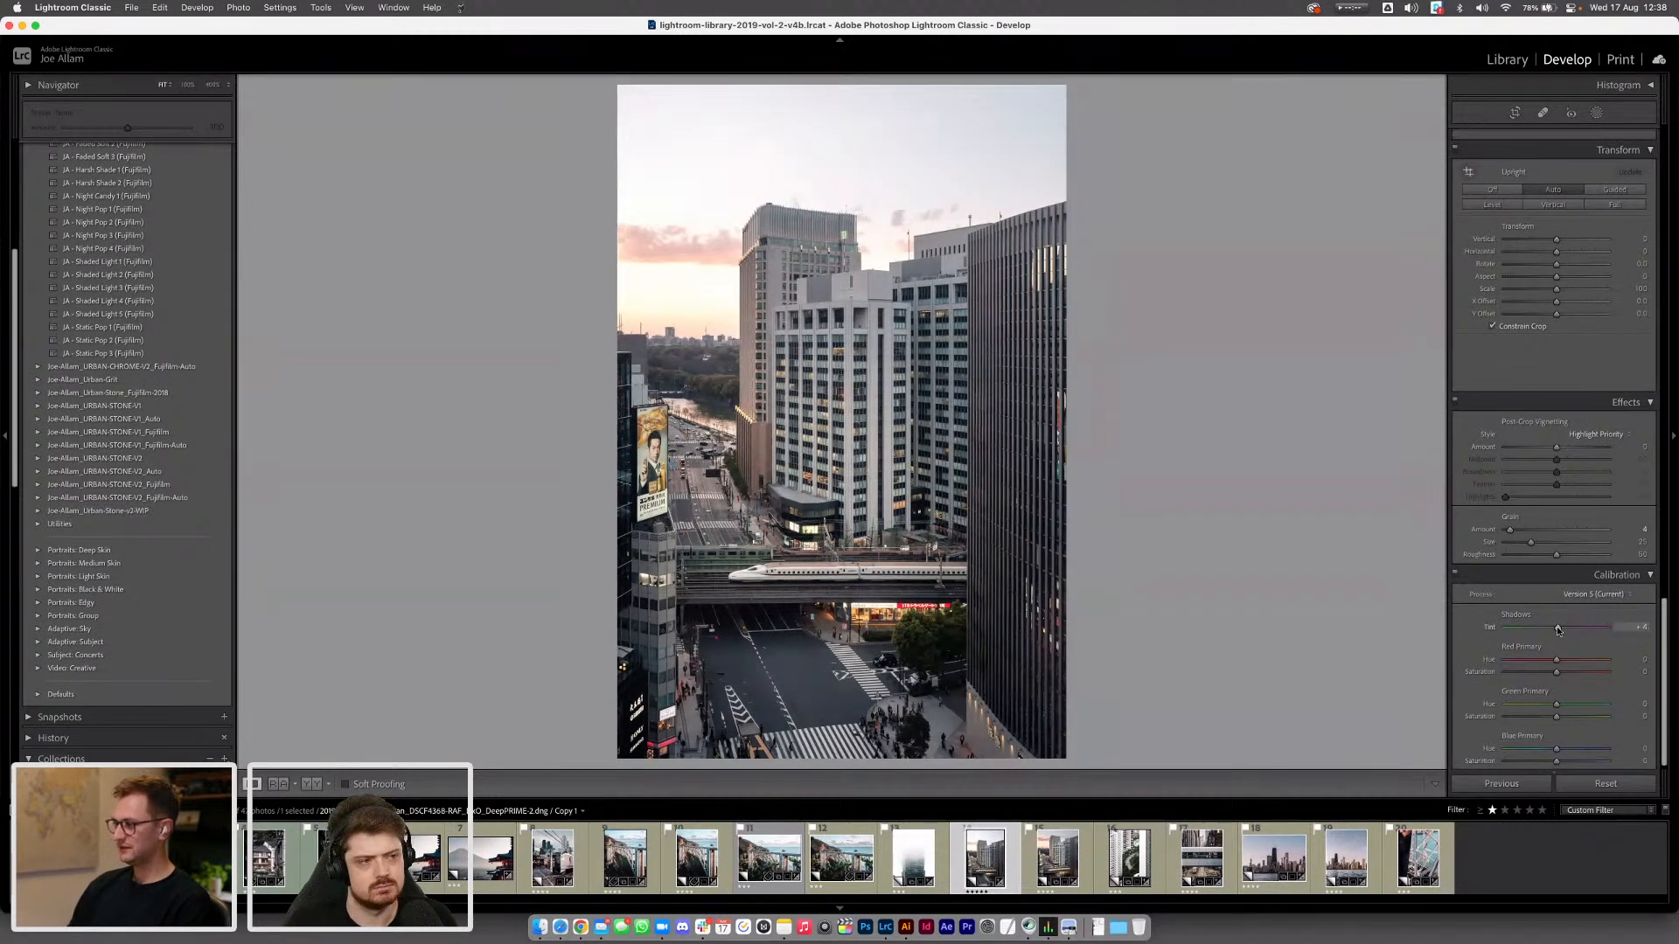
scroll(1558, 628, "down", 1)
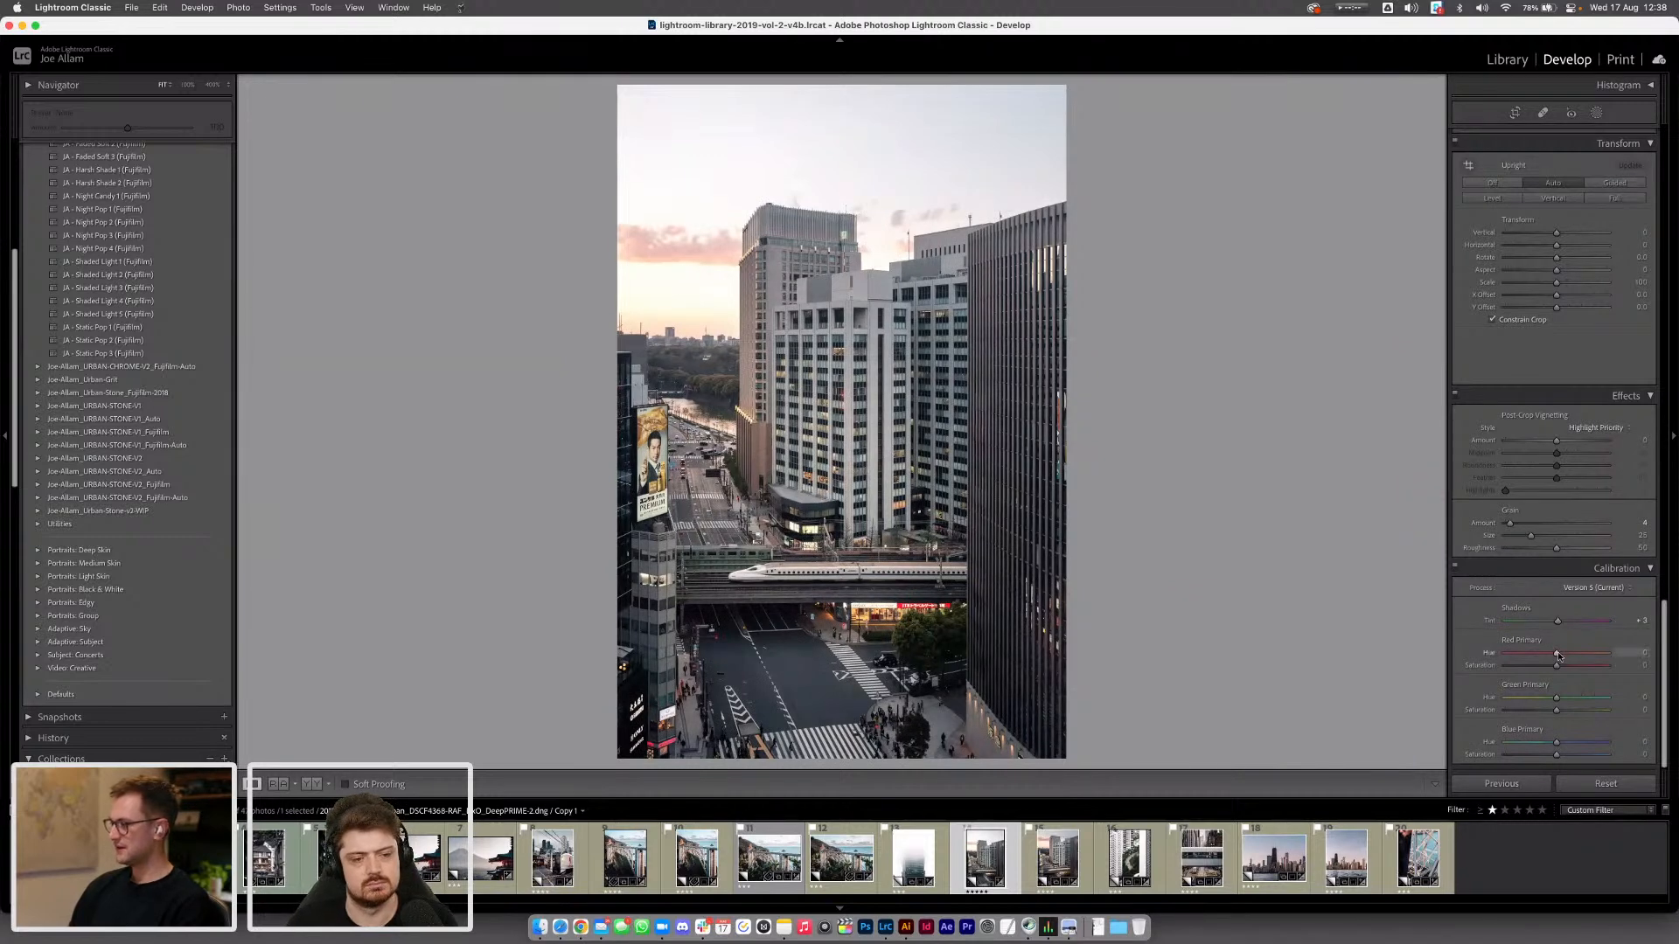
Set the Calibration Red Primary Hue to about +26 and the Blue Primary Hue to −17
left_click_drag(1558, 654, 1589, 655)
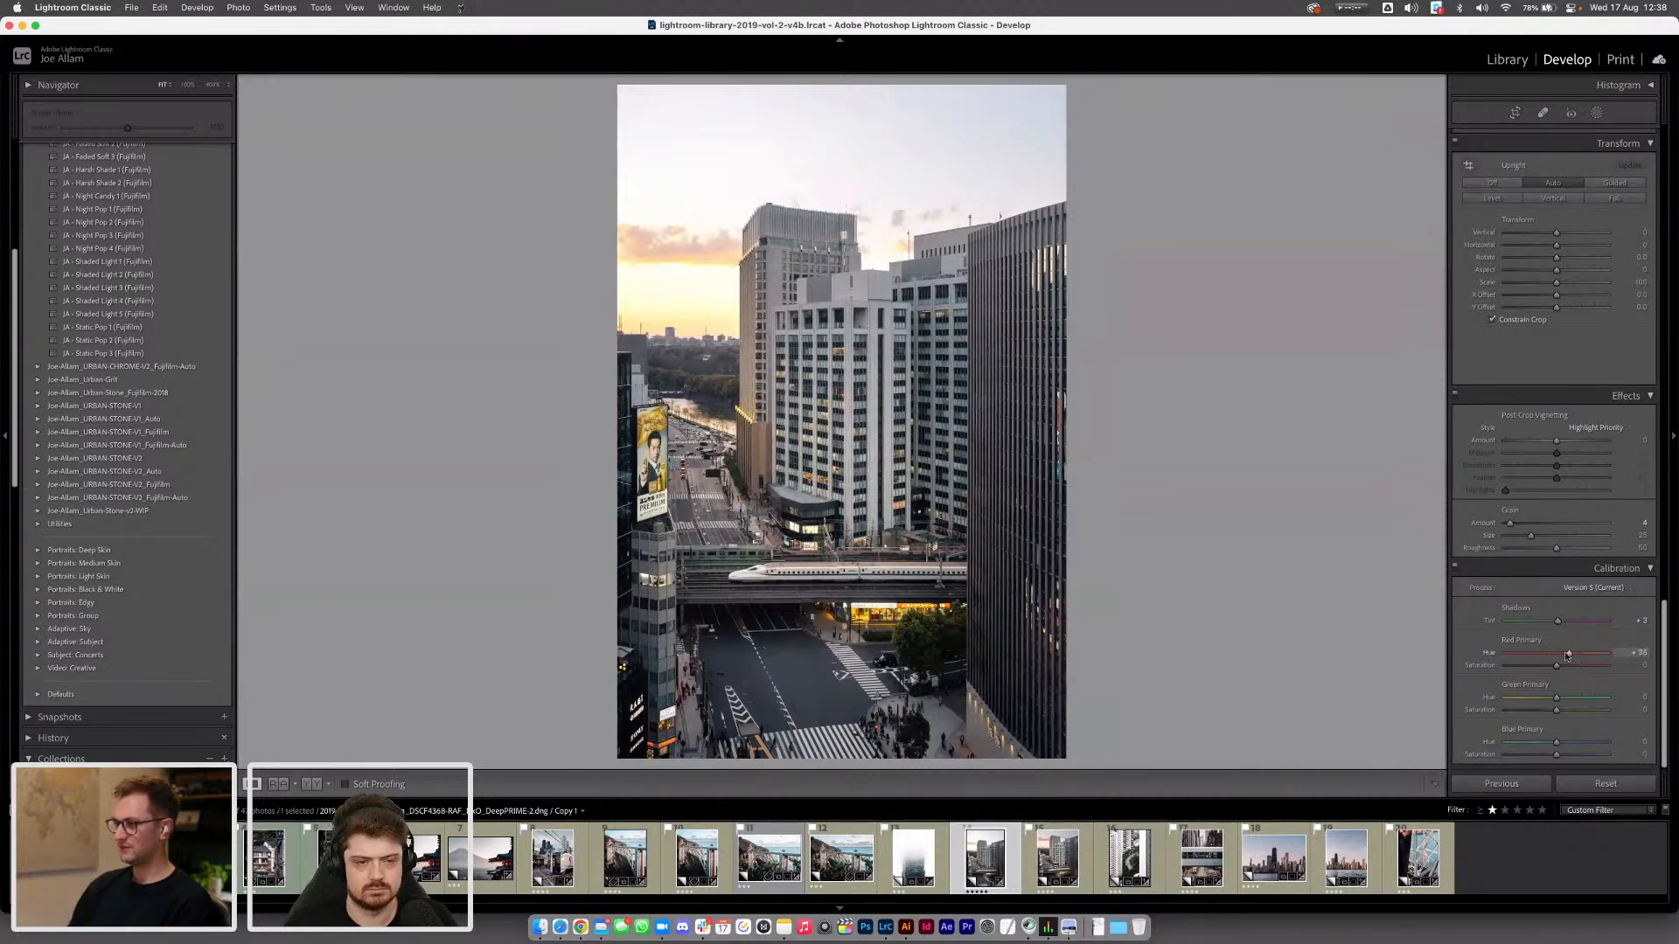
mouse_move(1557, 743)
left_mouse_down()
mouse_move(1512, 746)
mouse_move(1547, 748)
mouse_move(1532, 744)
left_mouse_up()
left_click_drag(1576, 653, 1569, 654)
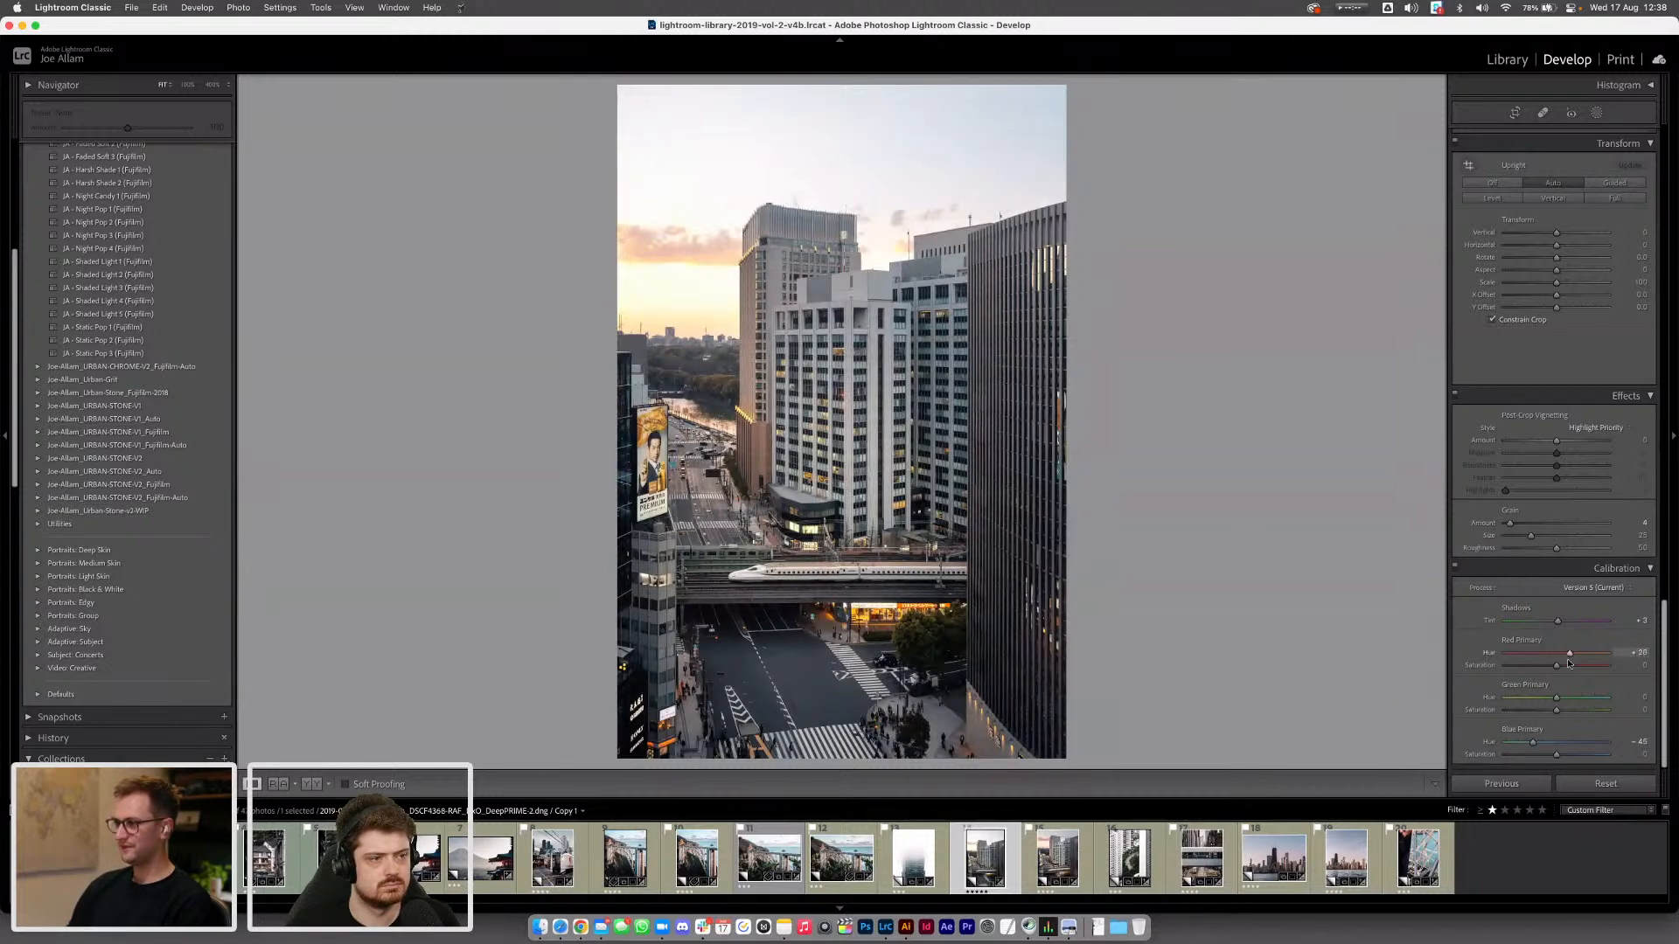
left_click_drag(1532, 742, 1552, 744)
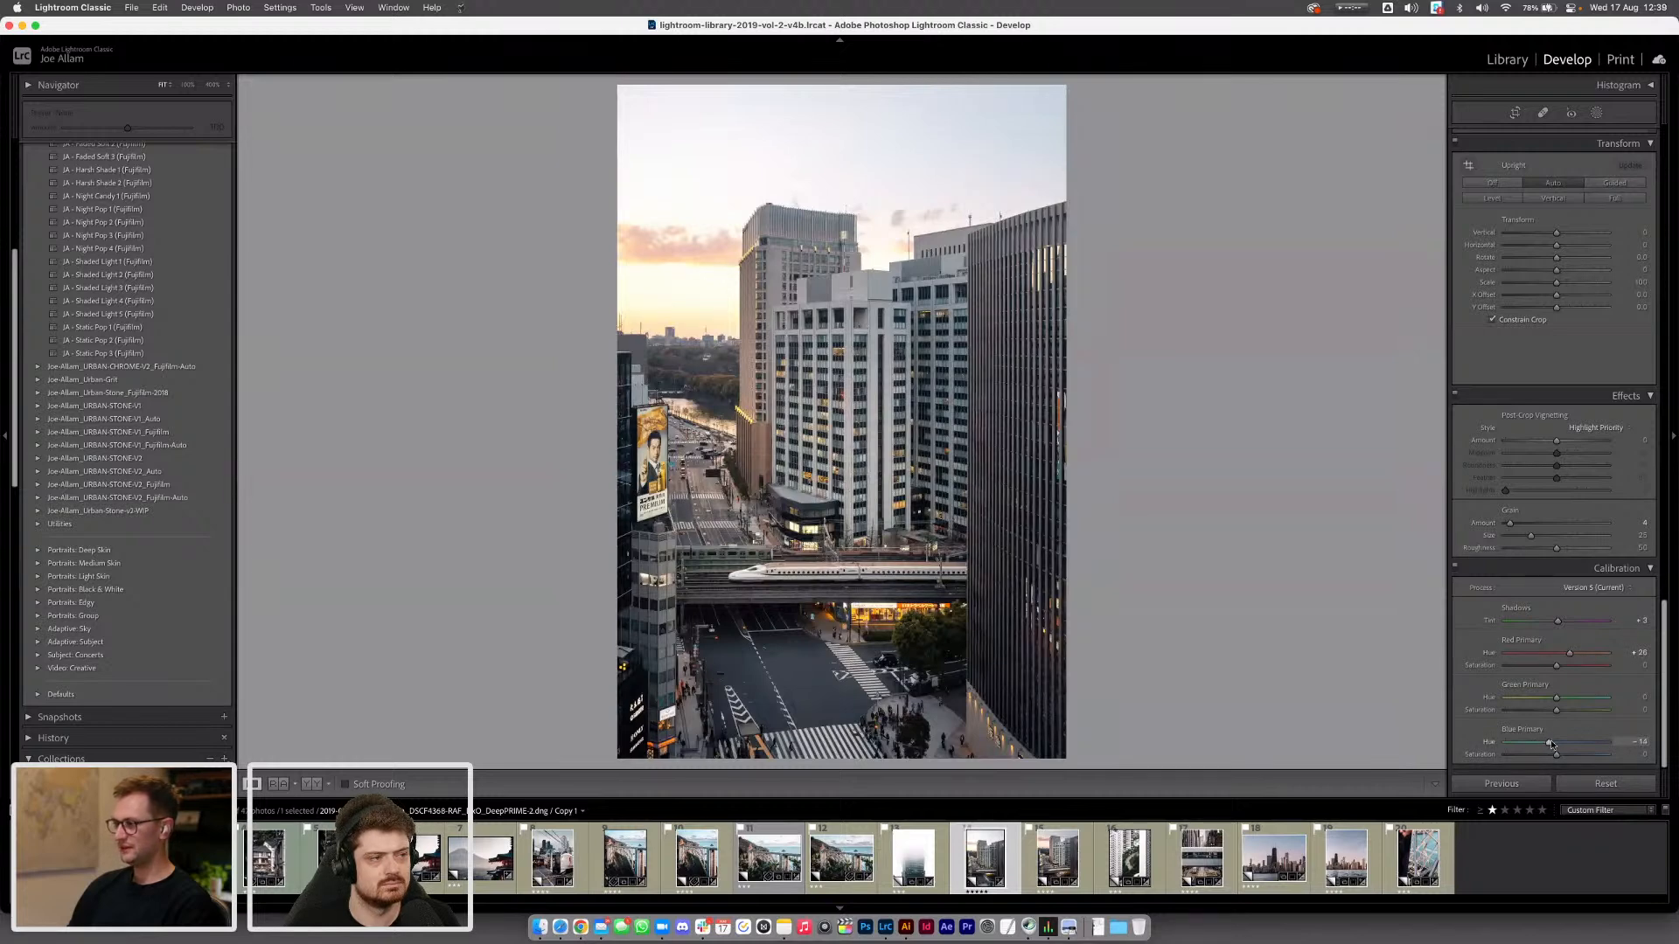
left_click_drag(1572, 654, 1571, 654)
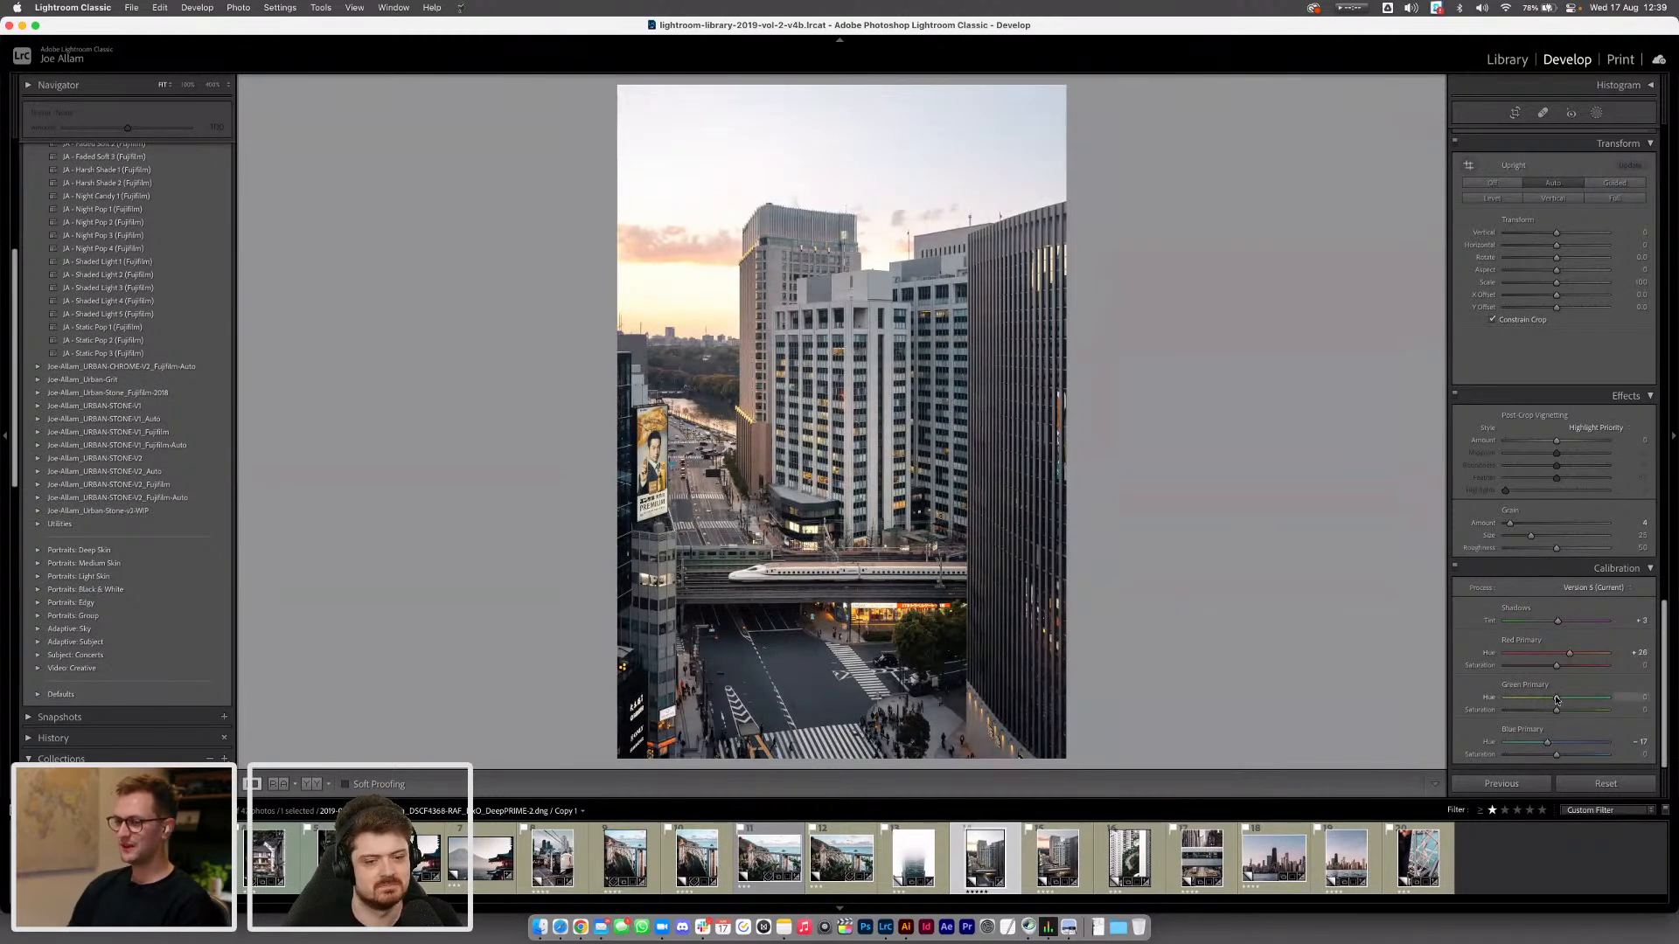
Set the Calibration Green Primary Hue to +10 and lower the Red Primary Hue to +24
left_click_drag(1558, 700, 1567, 654)
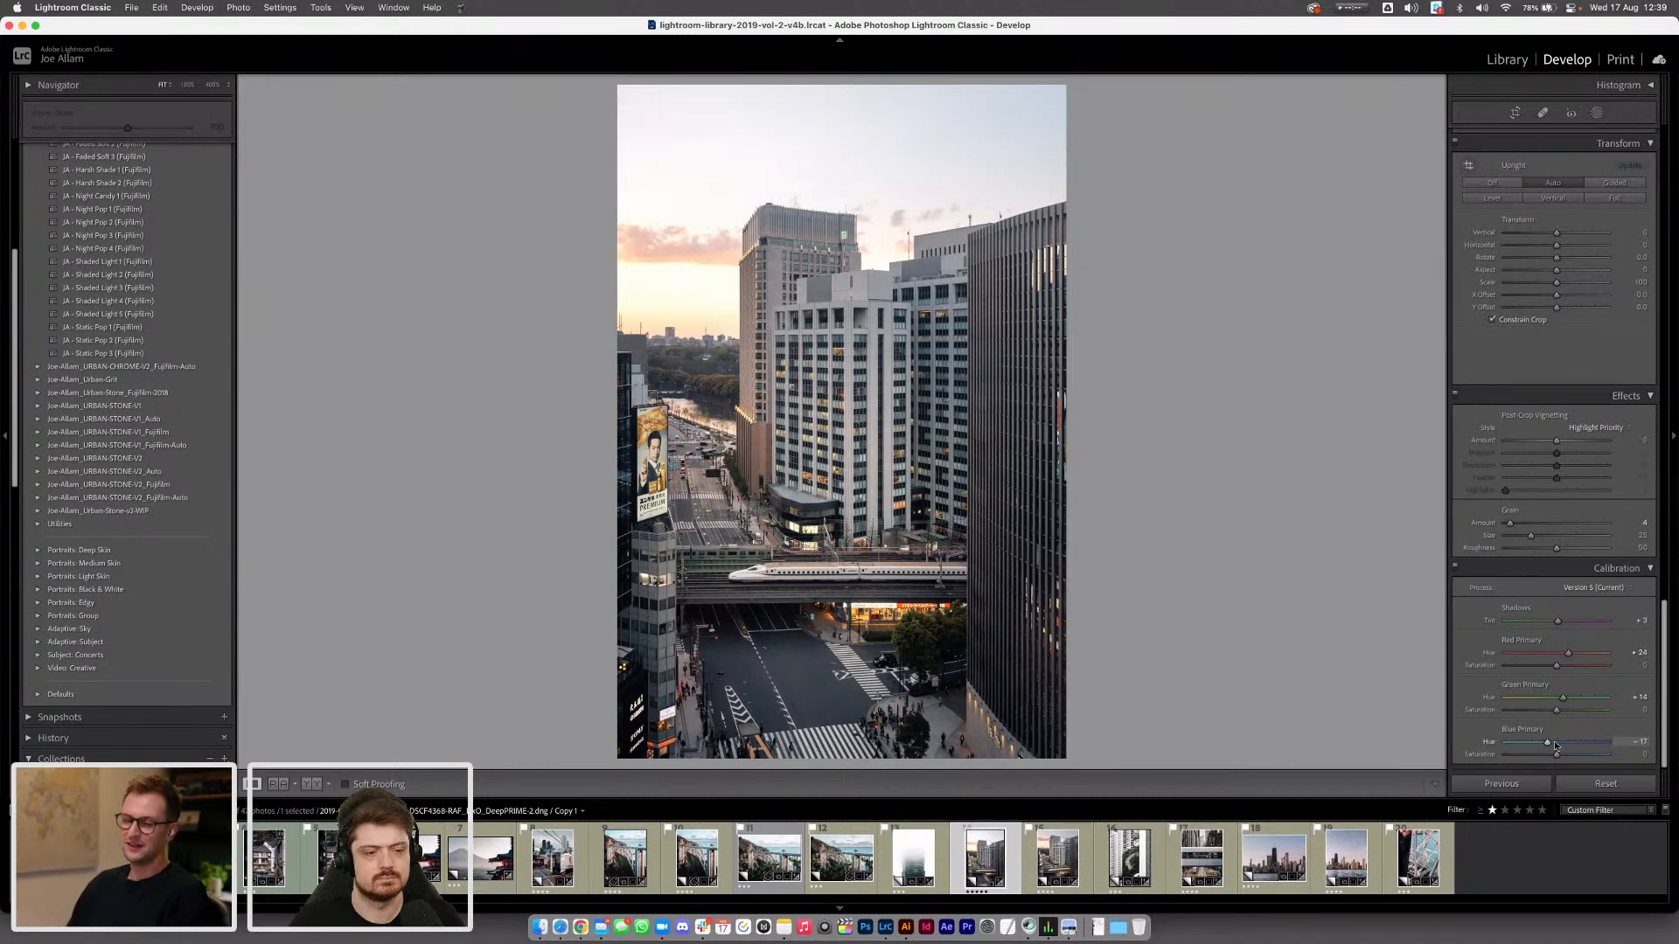
left_click_drag(1561, 698, 1562, 700)
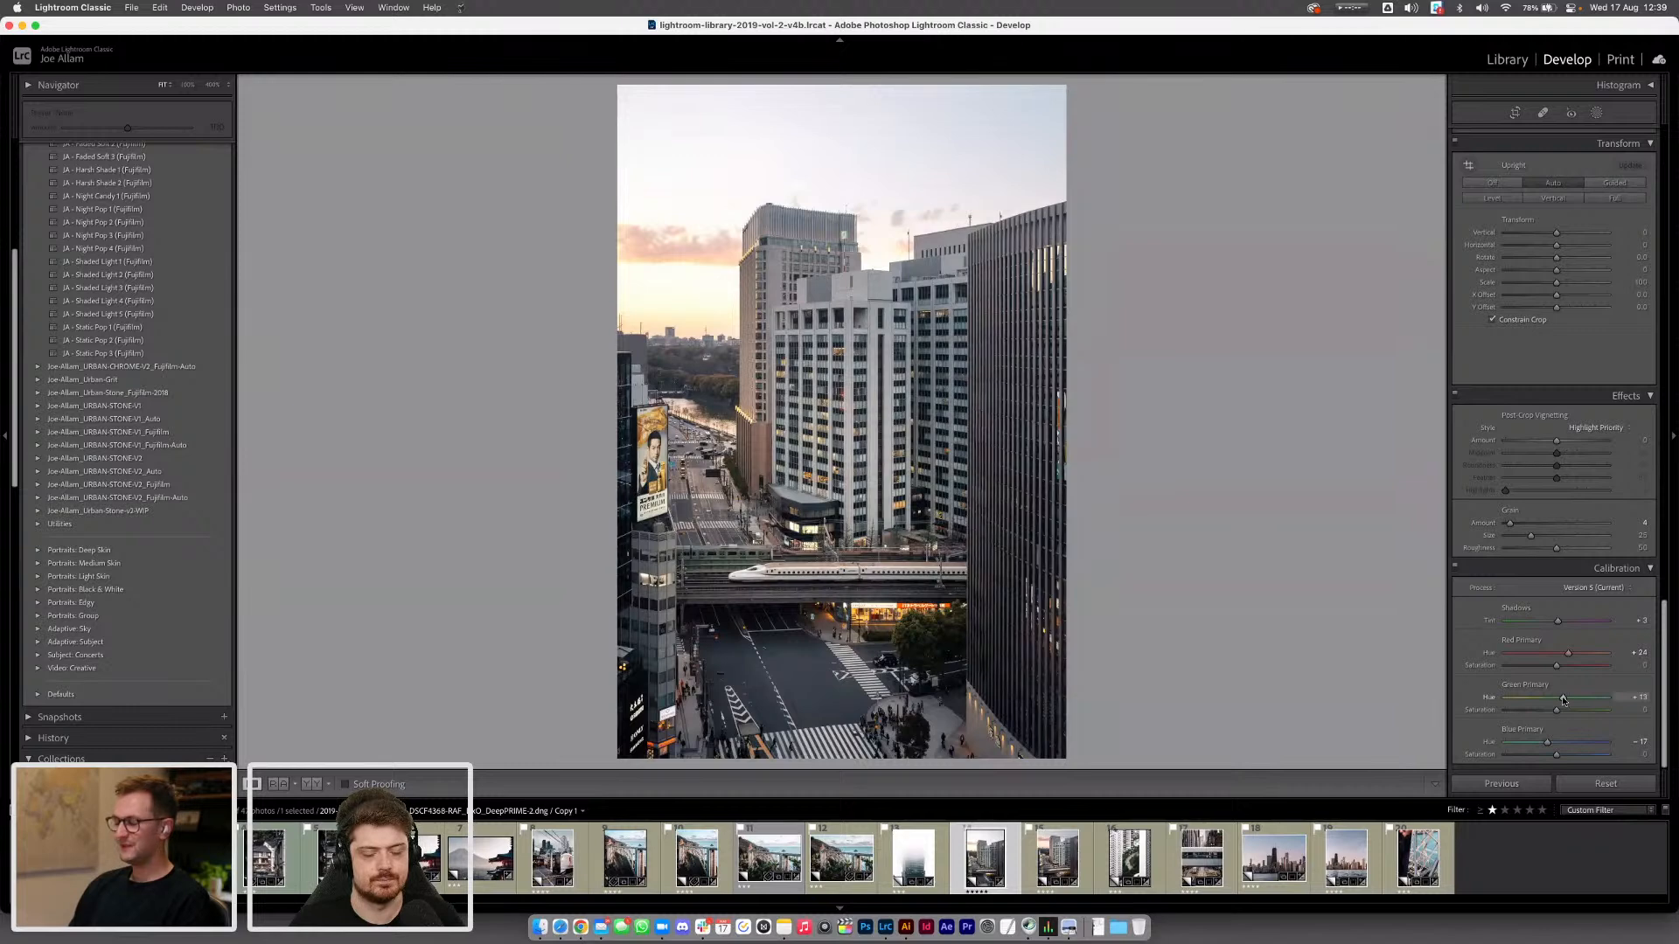
left_click_drag(1562, 699, 1562, 700)
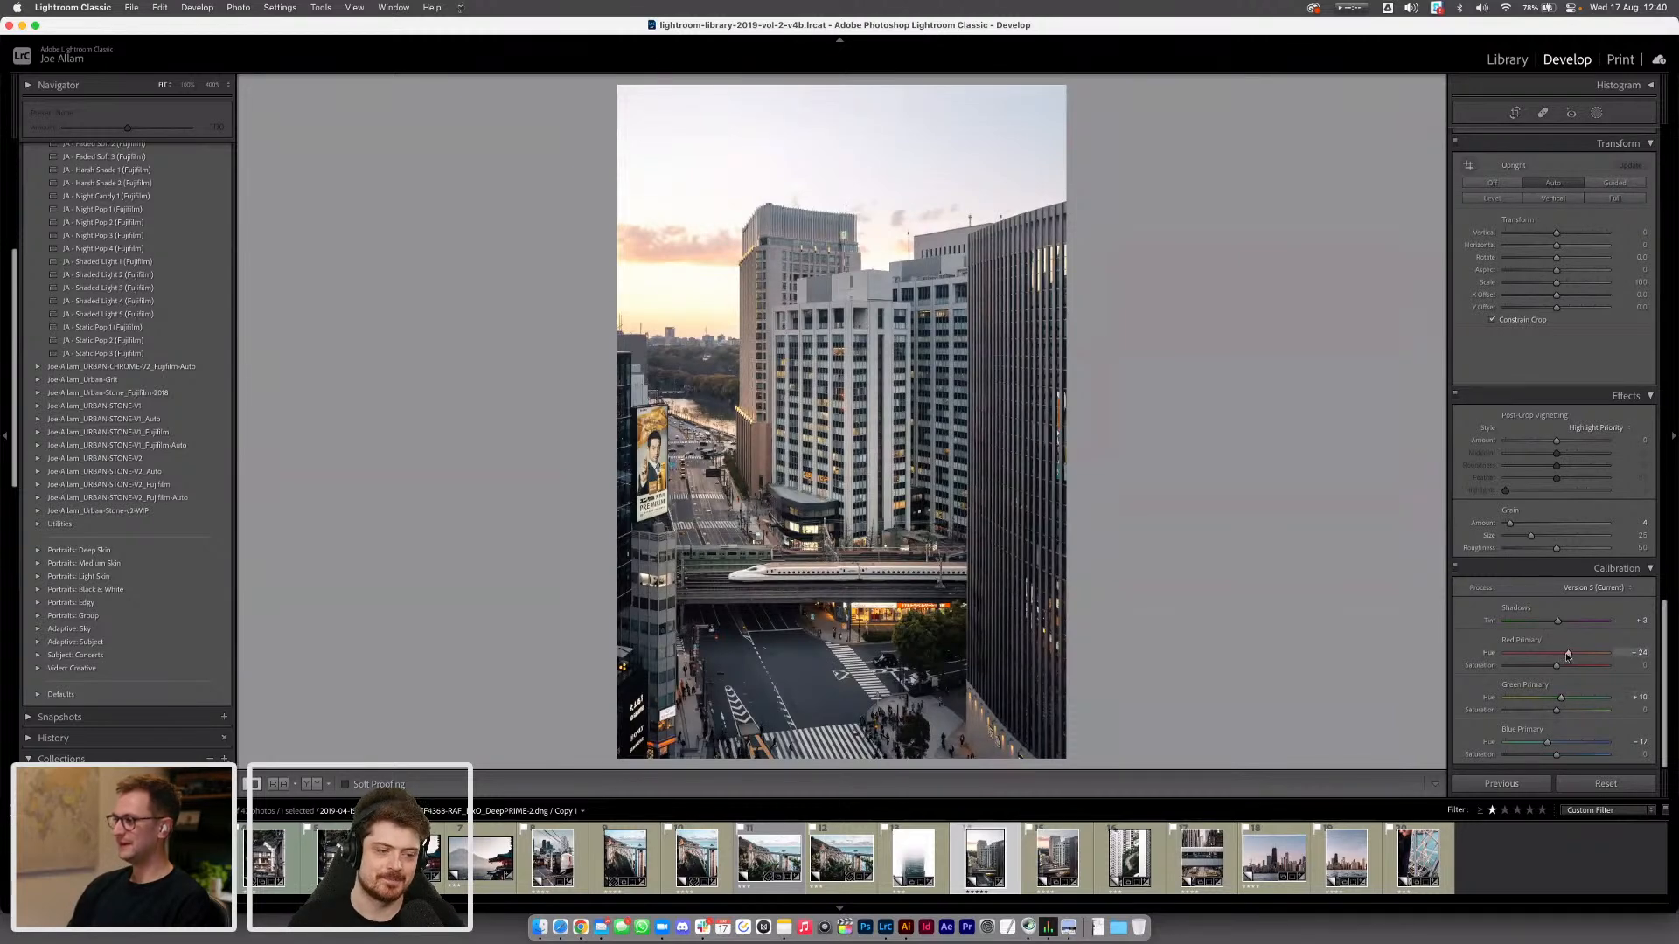
Fine-tune the Calibration Red Primary to Hue about +15 and Saturation about +3, with the Green Primary Hue at +12
left_click_drag(1568, 653, 1565, 656)
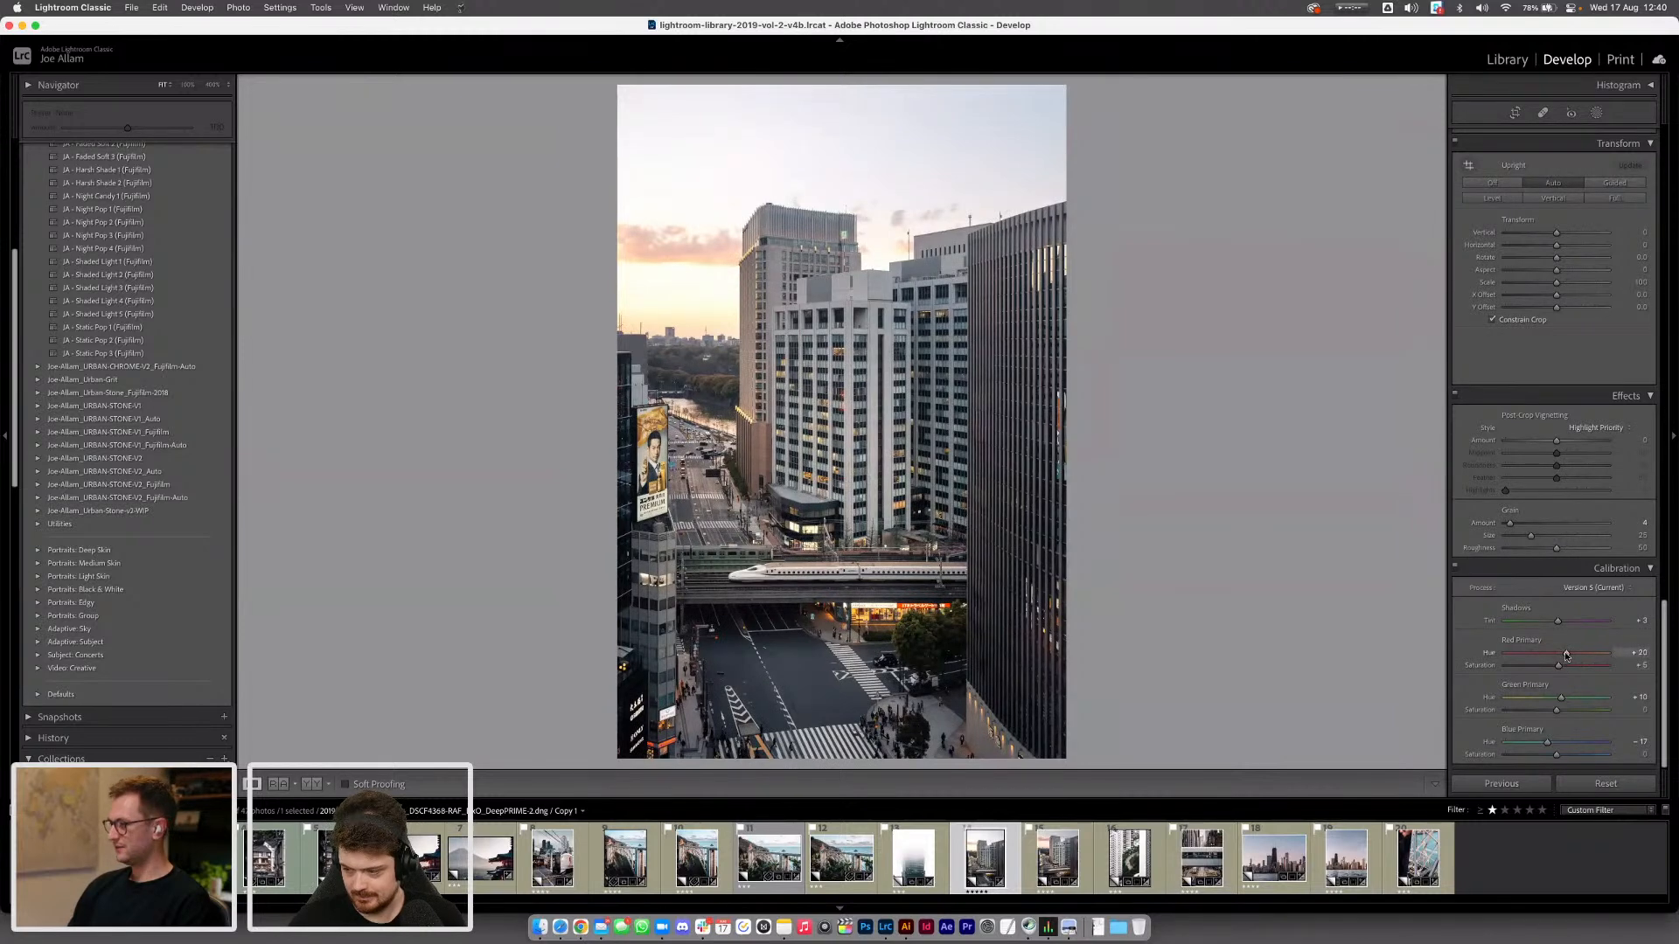
left_click_drag(1559, 666, 1559, 668)
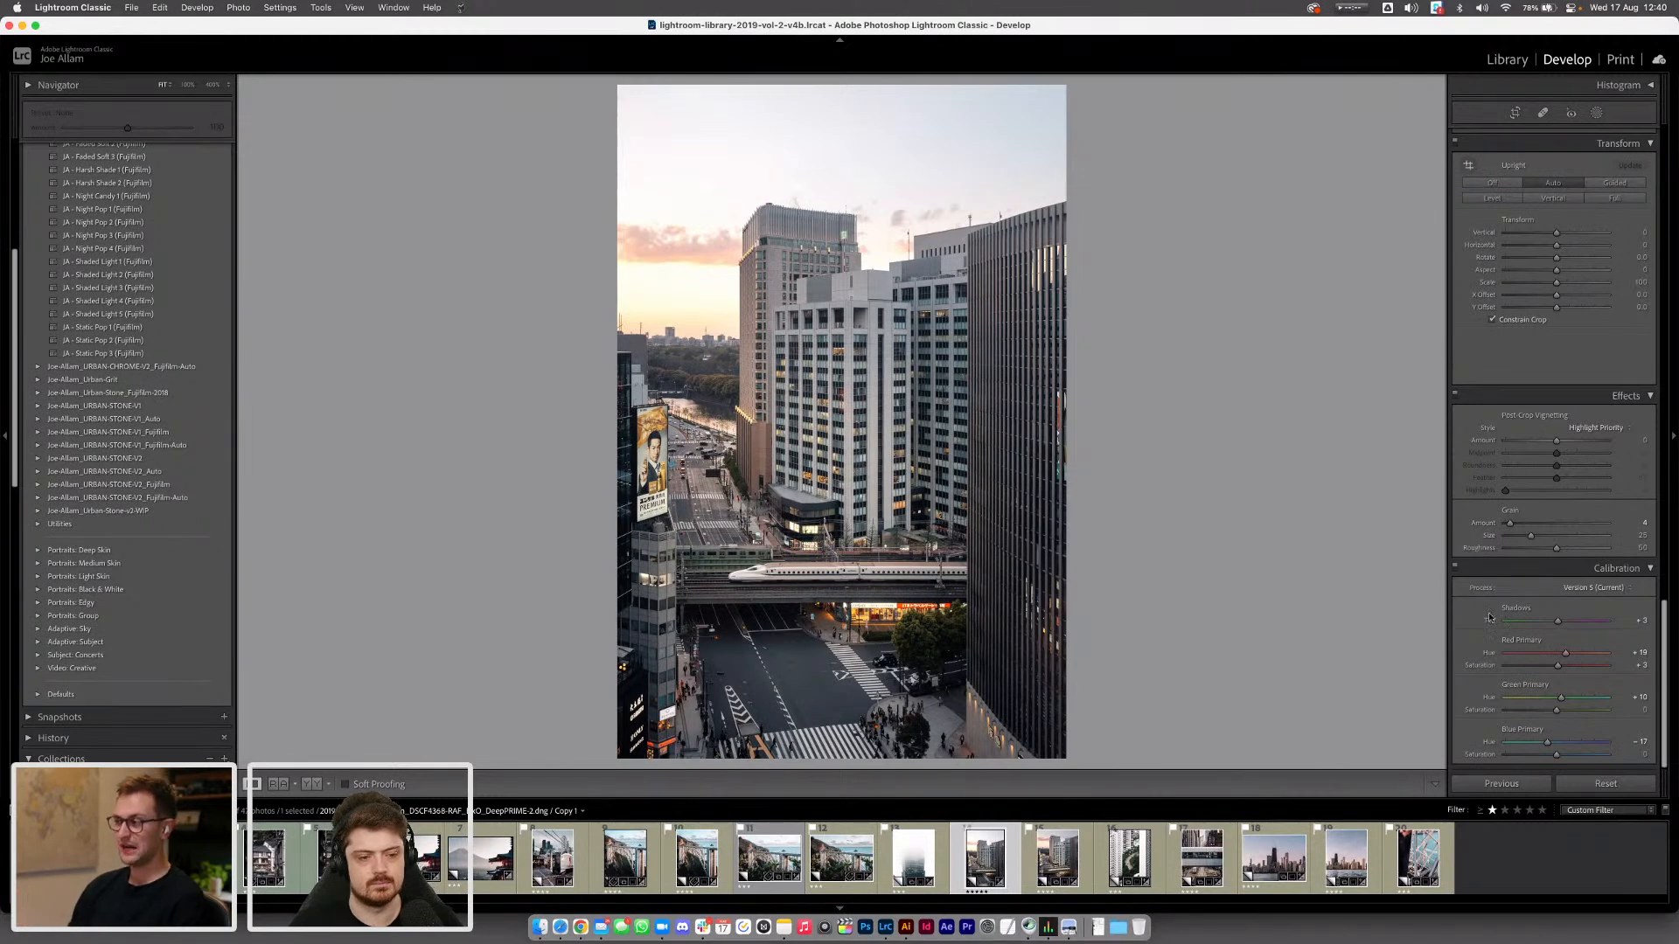
left_click_drag(1564, 655, 1562, 655)
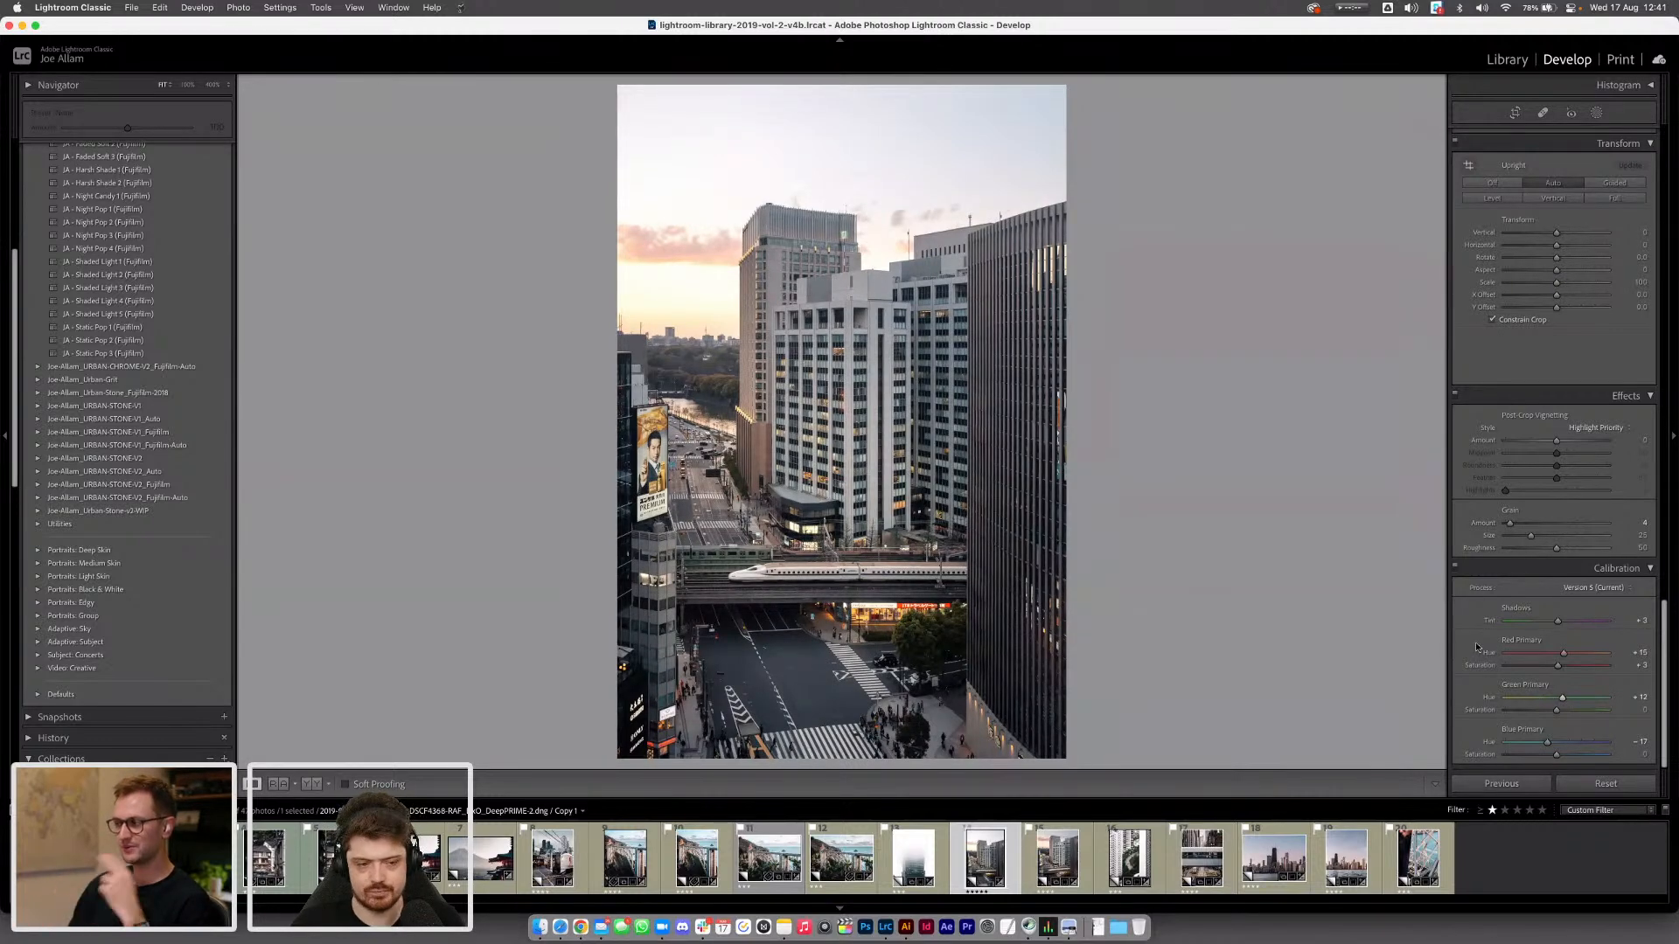
Set the Calibration Blue Primary to Hue −12 and Saturation +27
left_click_drag(1547, 742, 1552, 744)
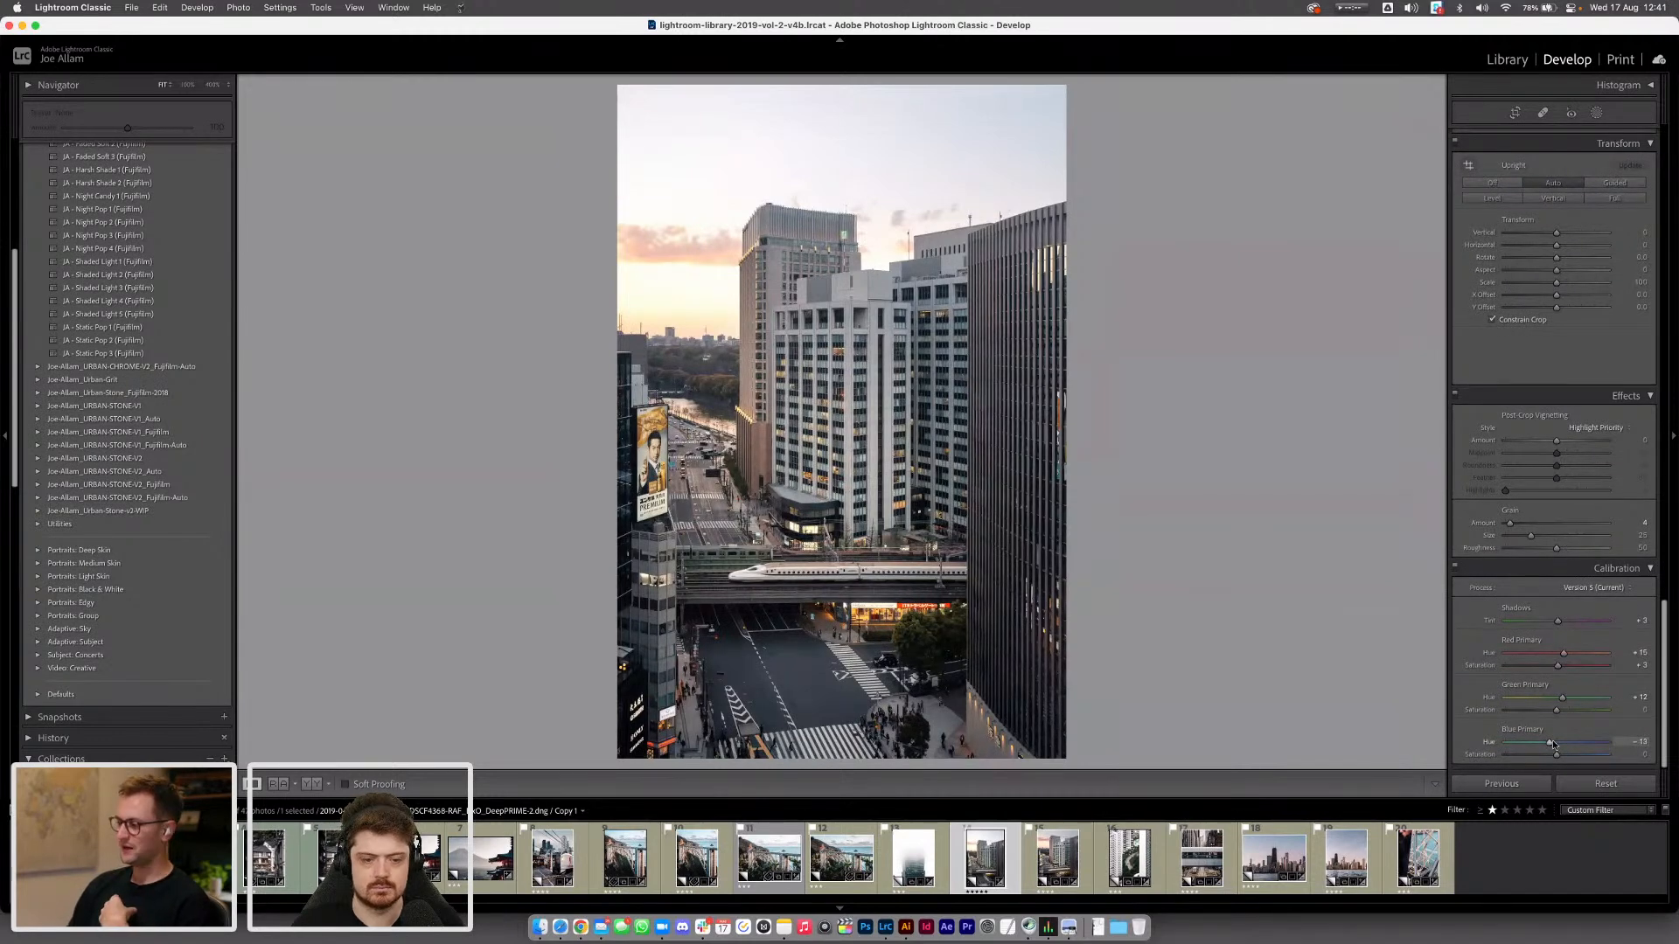
left_click_drag(1555, 754, 1572, 756)
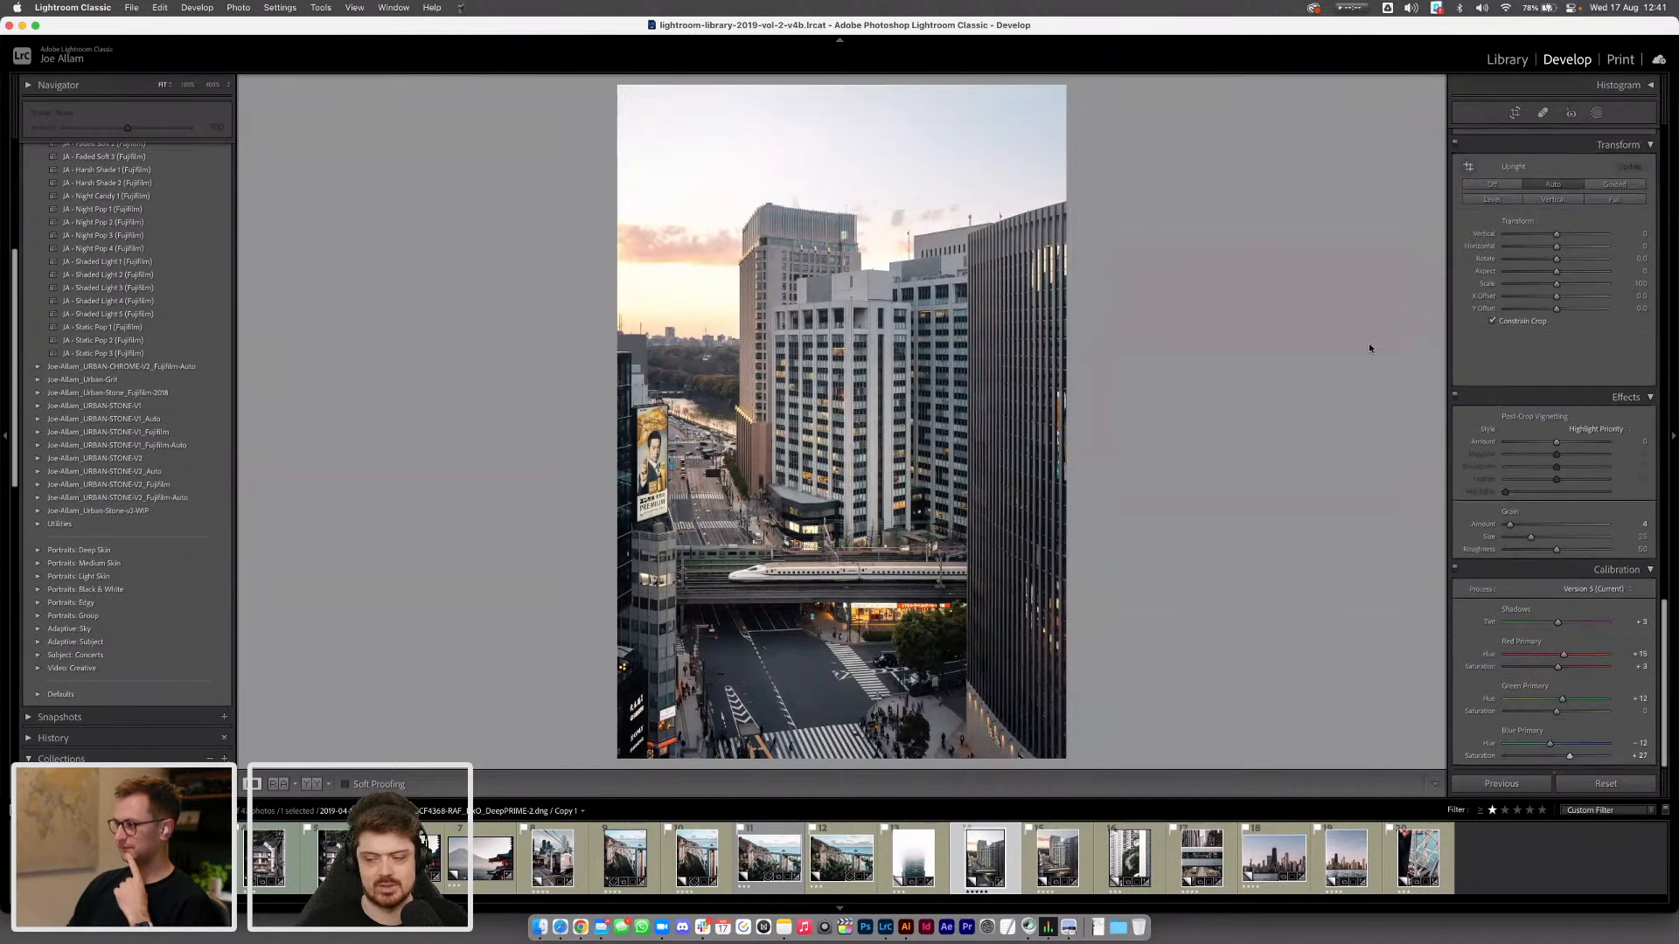
Compare the photo with and without the Calibration adjustments several times, leaving them switched on
left_click(1456, 569)
left_click(1456, 569)
left_click(1456, 569)
left_click(1455, 569)
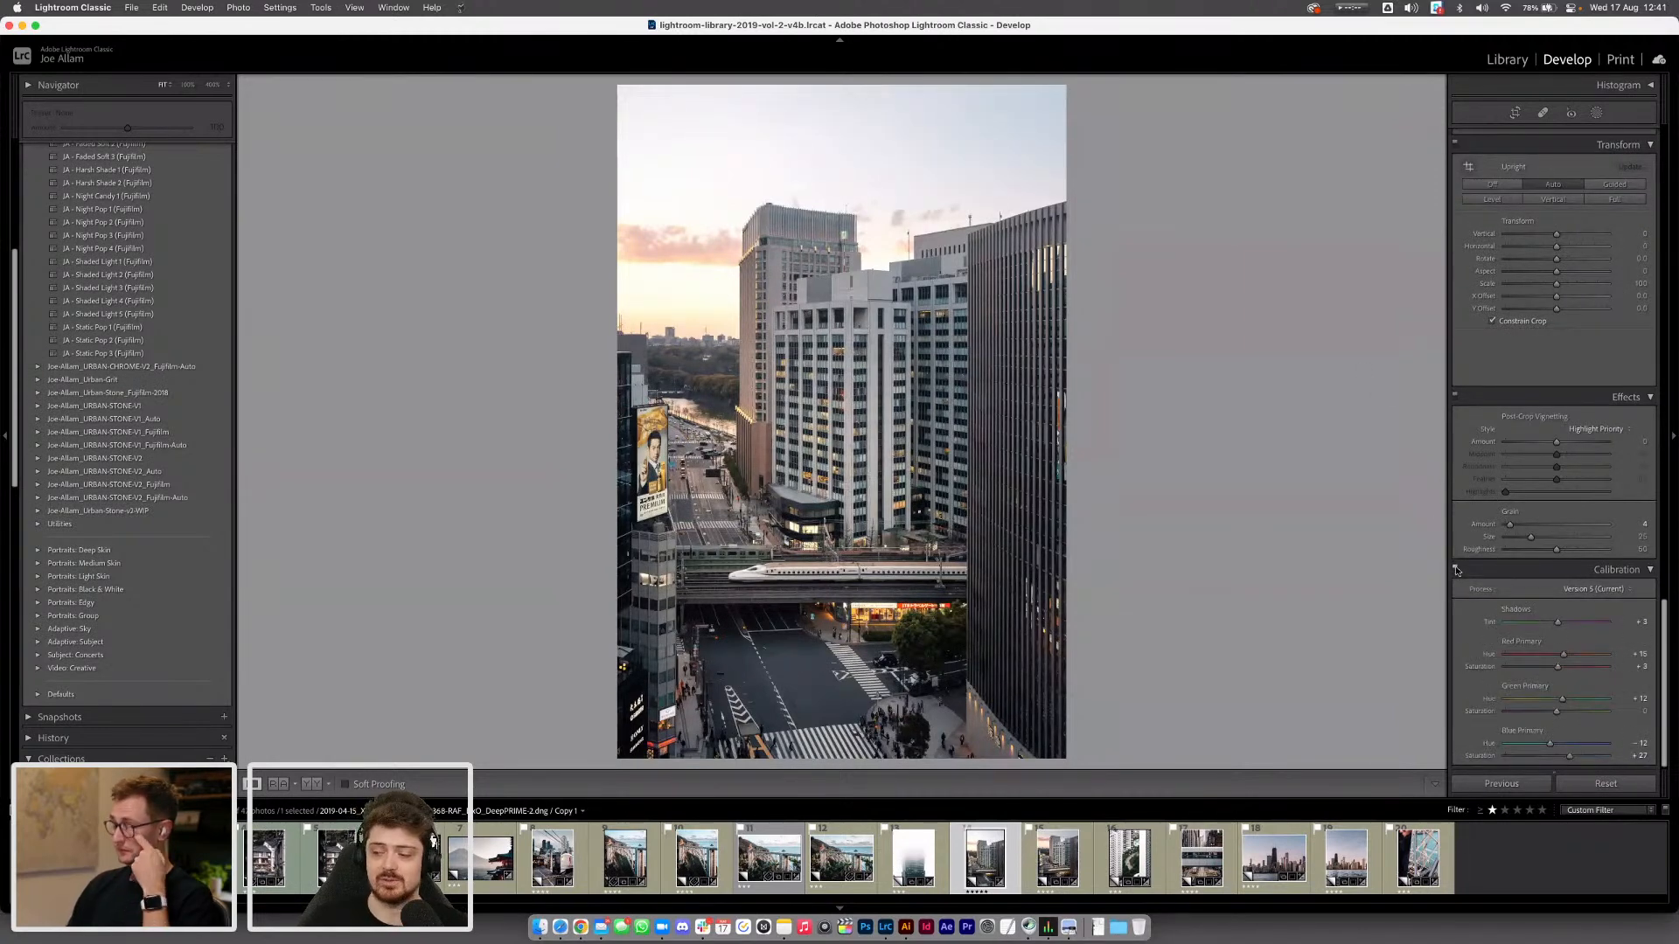
left_click(1455, 569)
left_click(1456, 569)
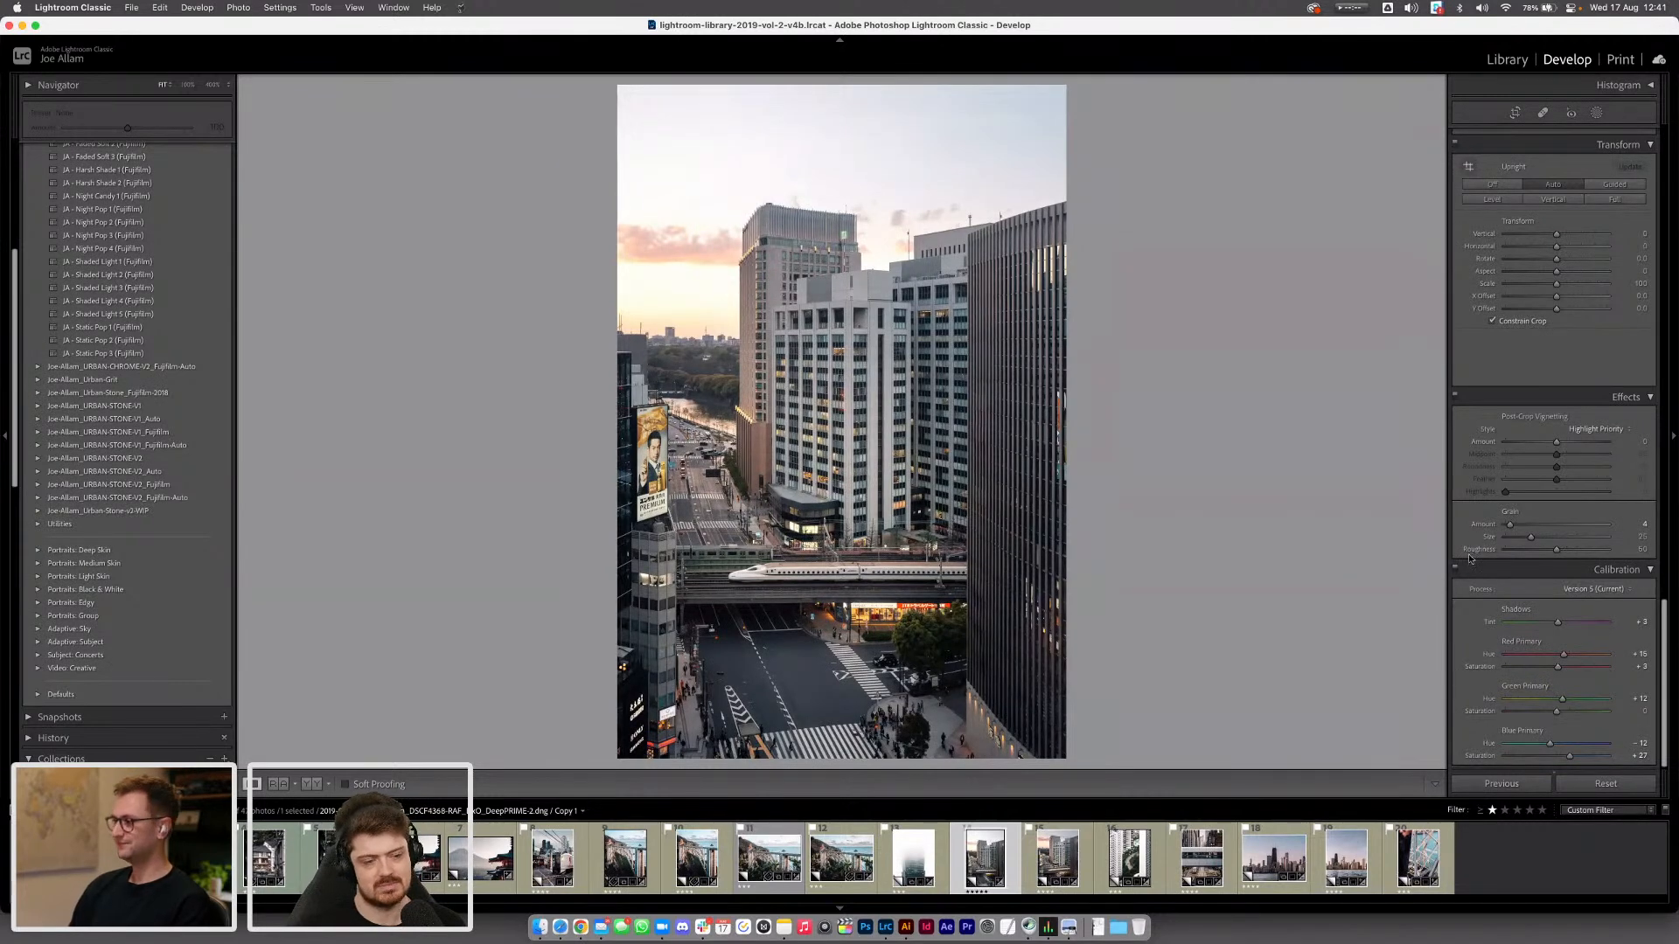
left_click(1456, 569)
left_click(1456, 569)
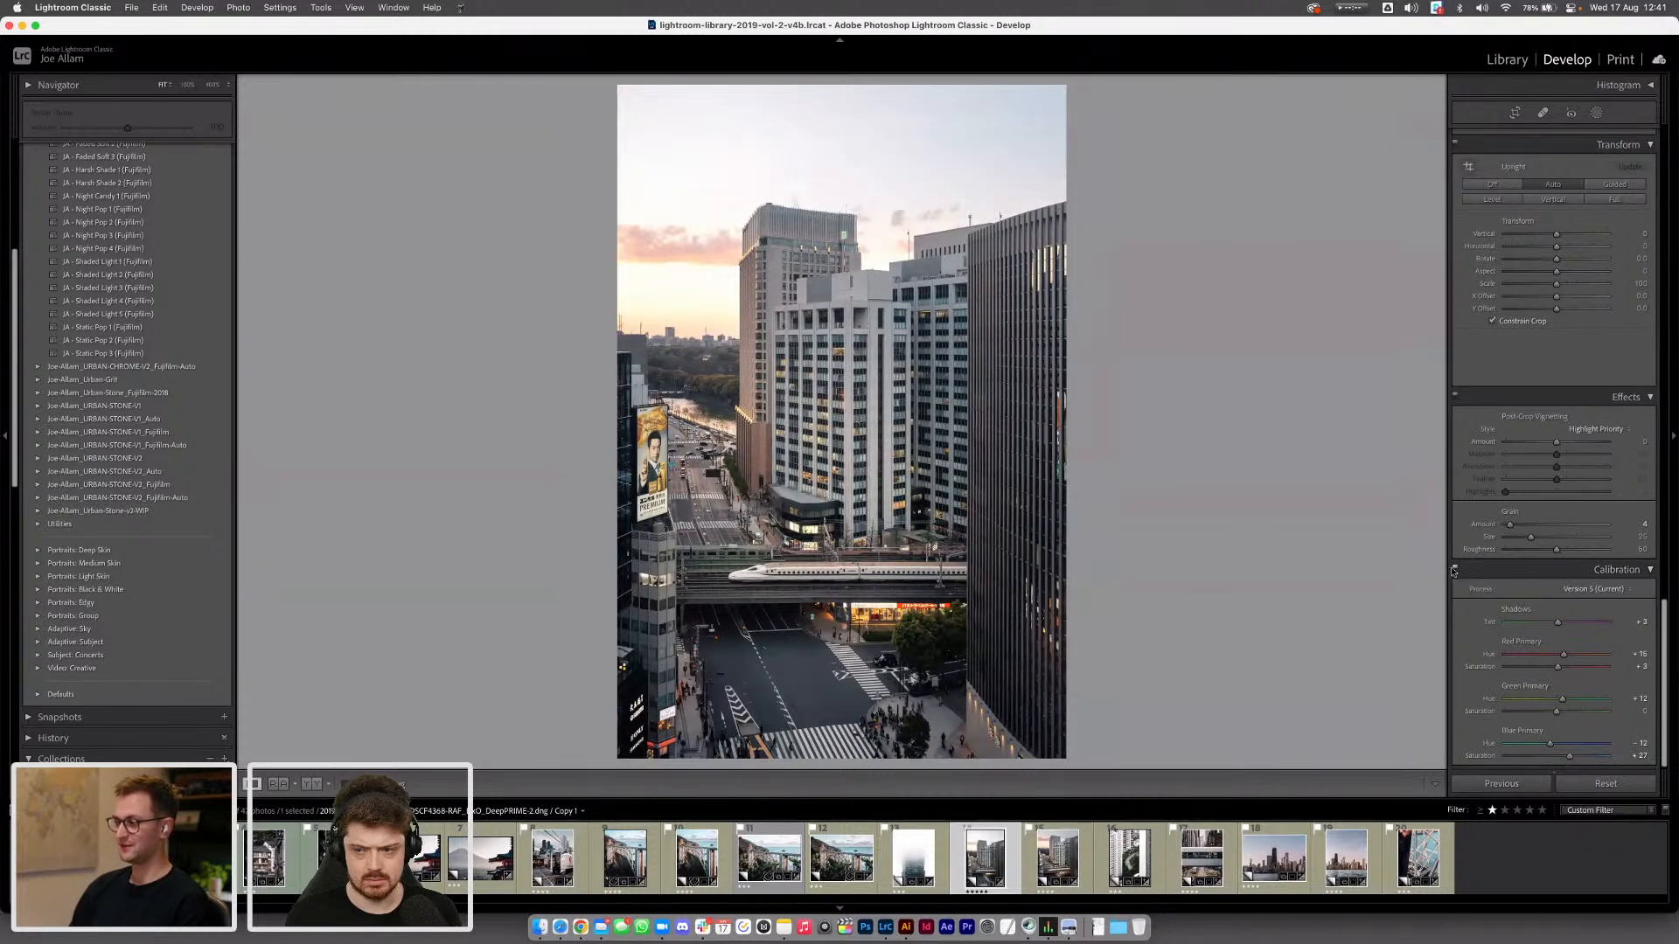
left_click(1456, 570)
left_click(1456, 570)
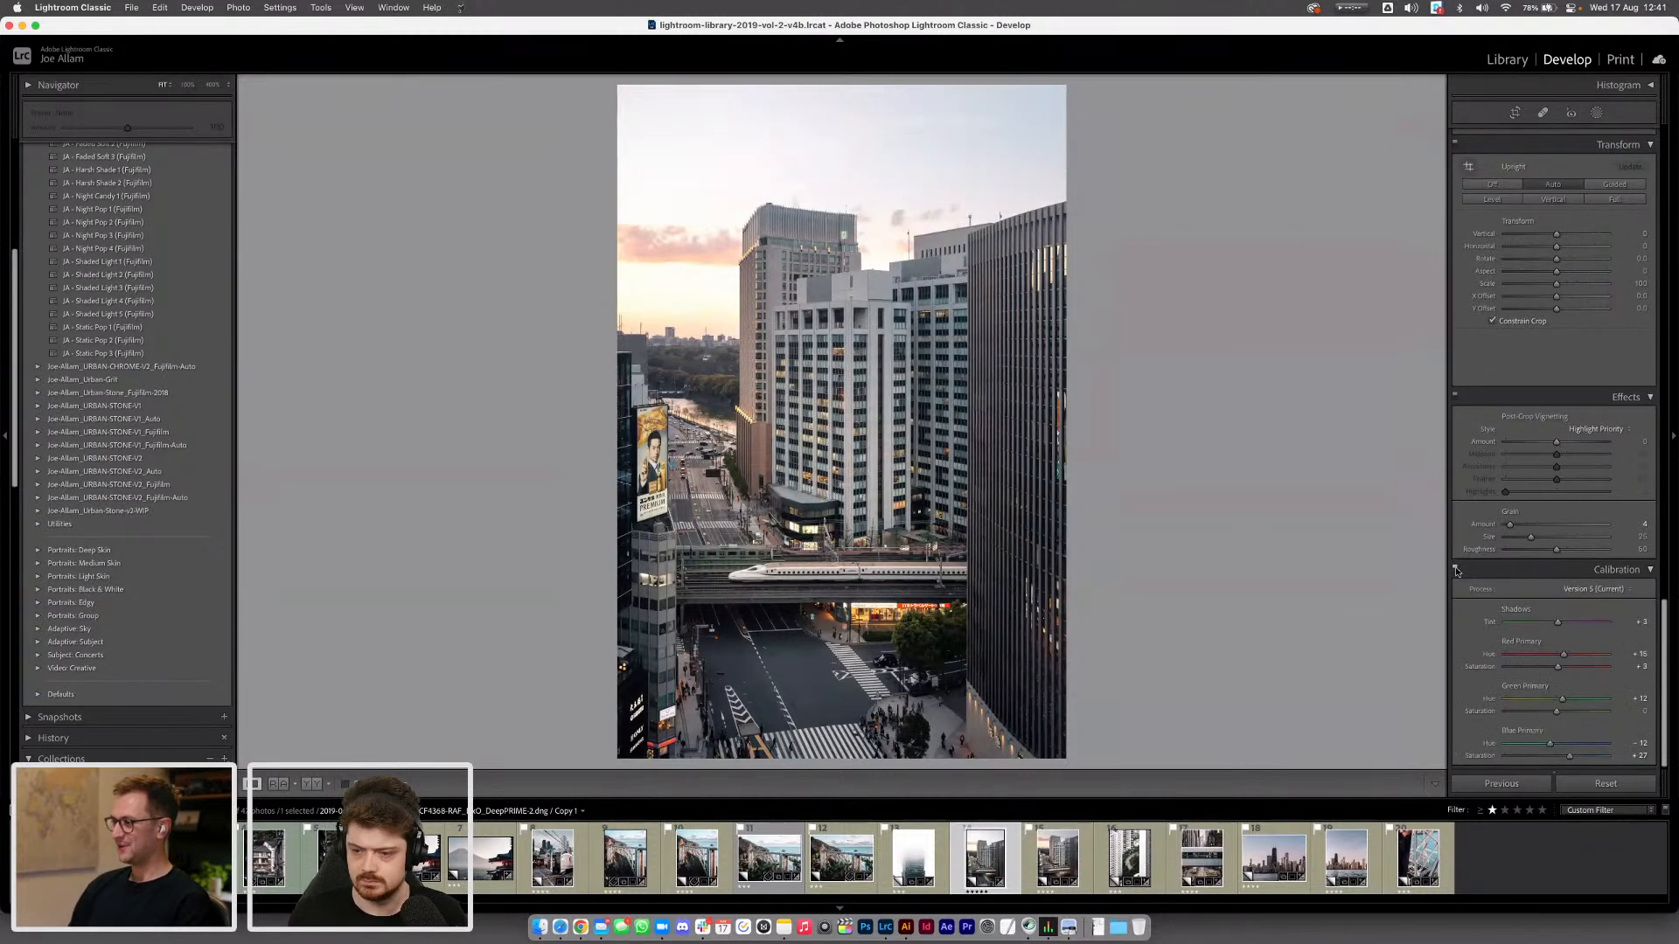
left_click(1456, 570)
left_click(1456, 570)
left_click(1456, 571)
left_click(1455, 571)
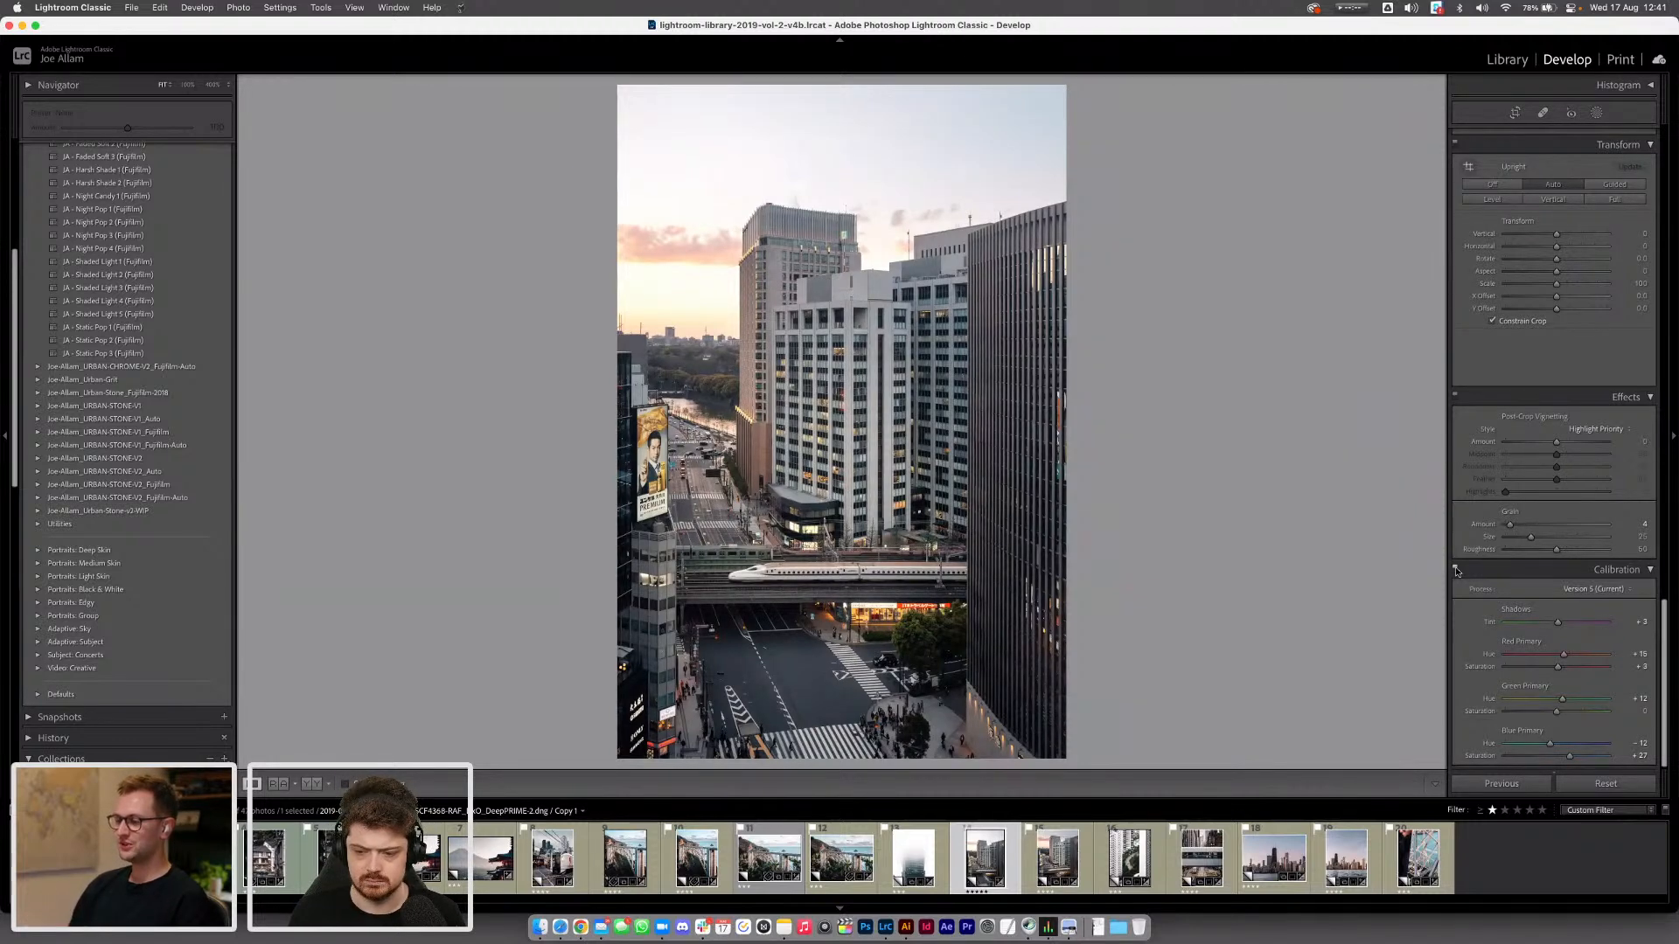
Compare the riverside trees and building close up with and without the Calibration adjustments, leaving them switched on
left_click(1456, 570)
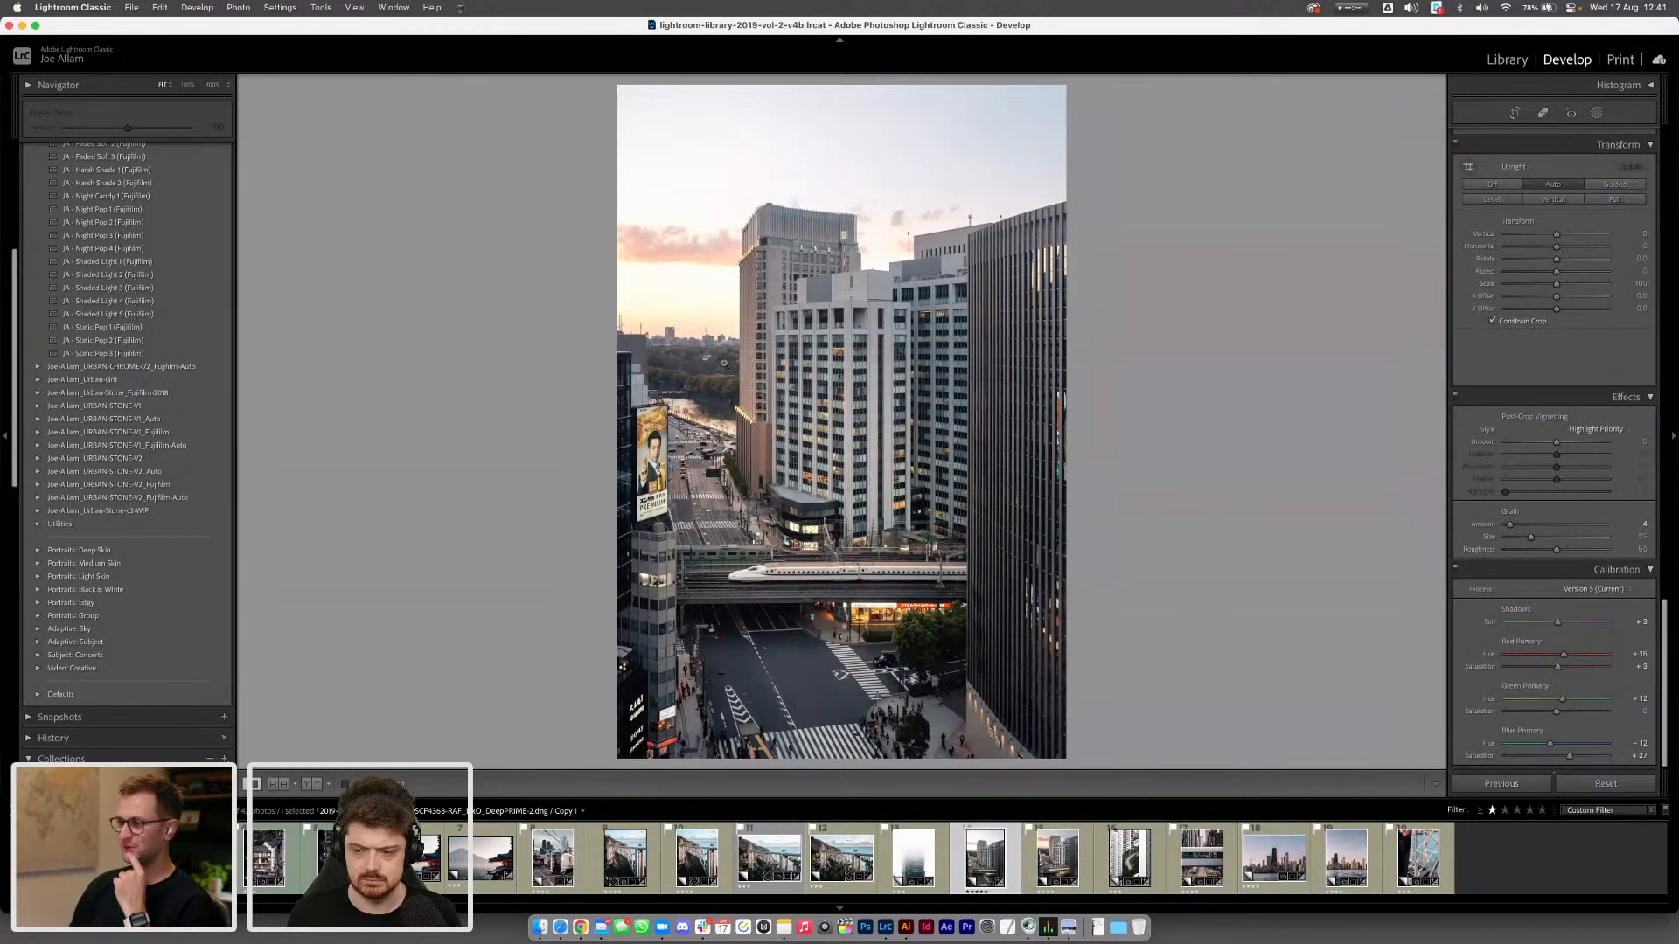
left_click(728, 399)
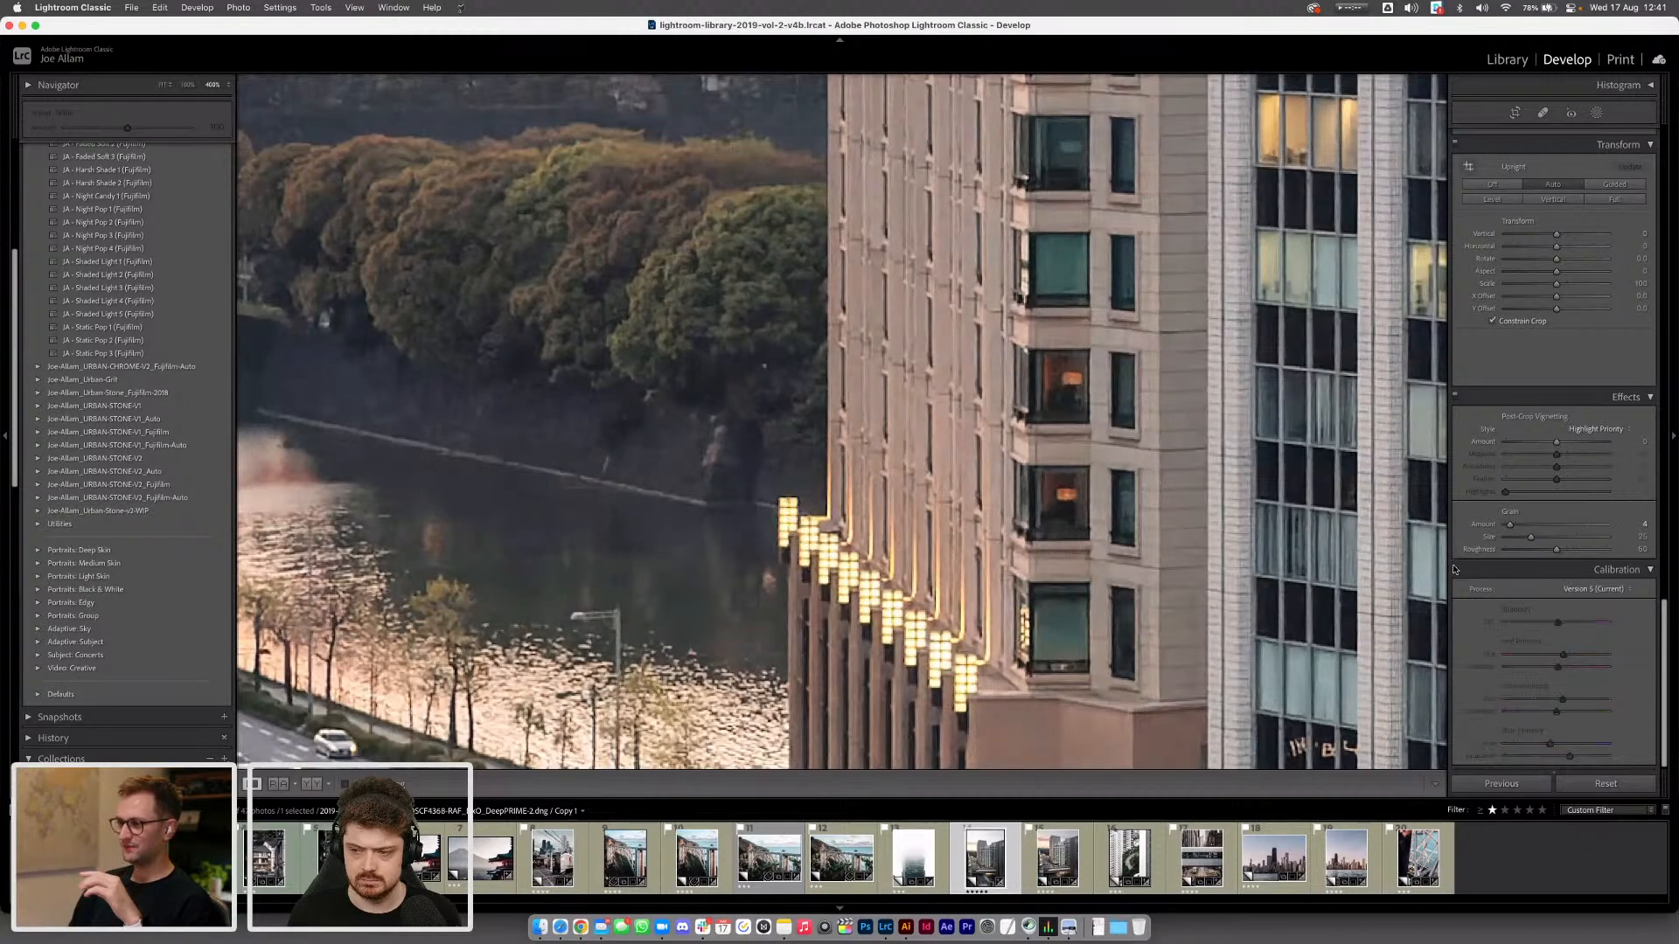
left_click(1004, 545)
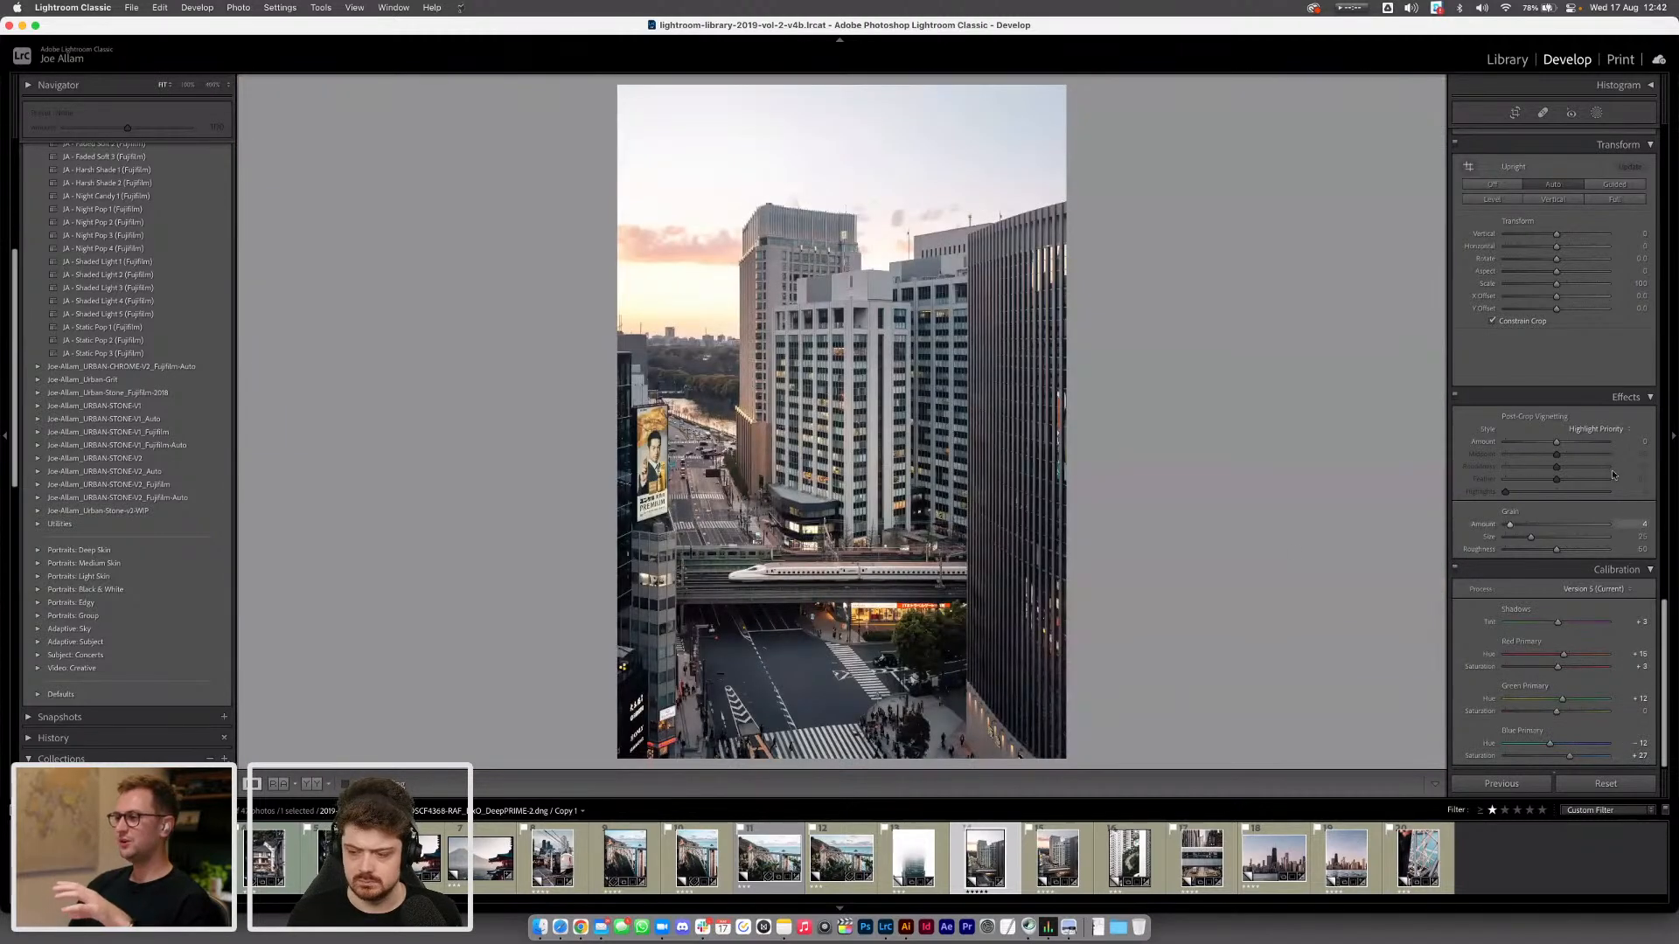
scroll(1460, 439, "up", 15)
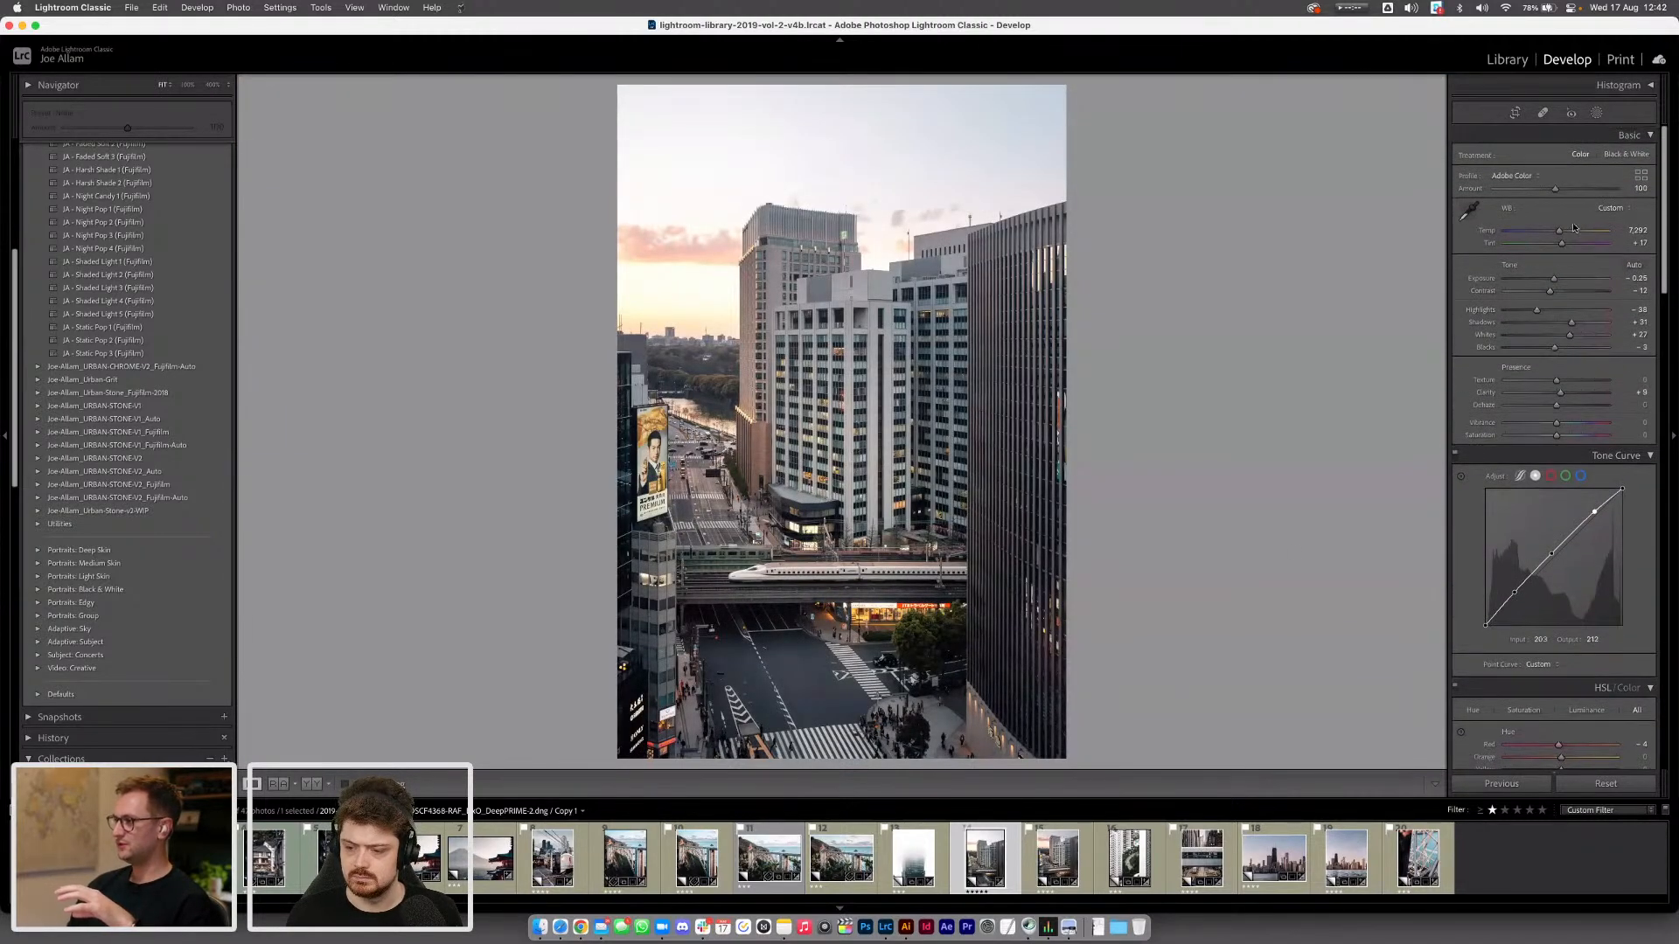
mouse_move(1585, 233)
left_mouse_down()
mouse_move(1601, 233)
mouse_move(1584, 233)
left_mouse_up()
key("super+z")
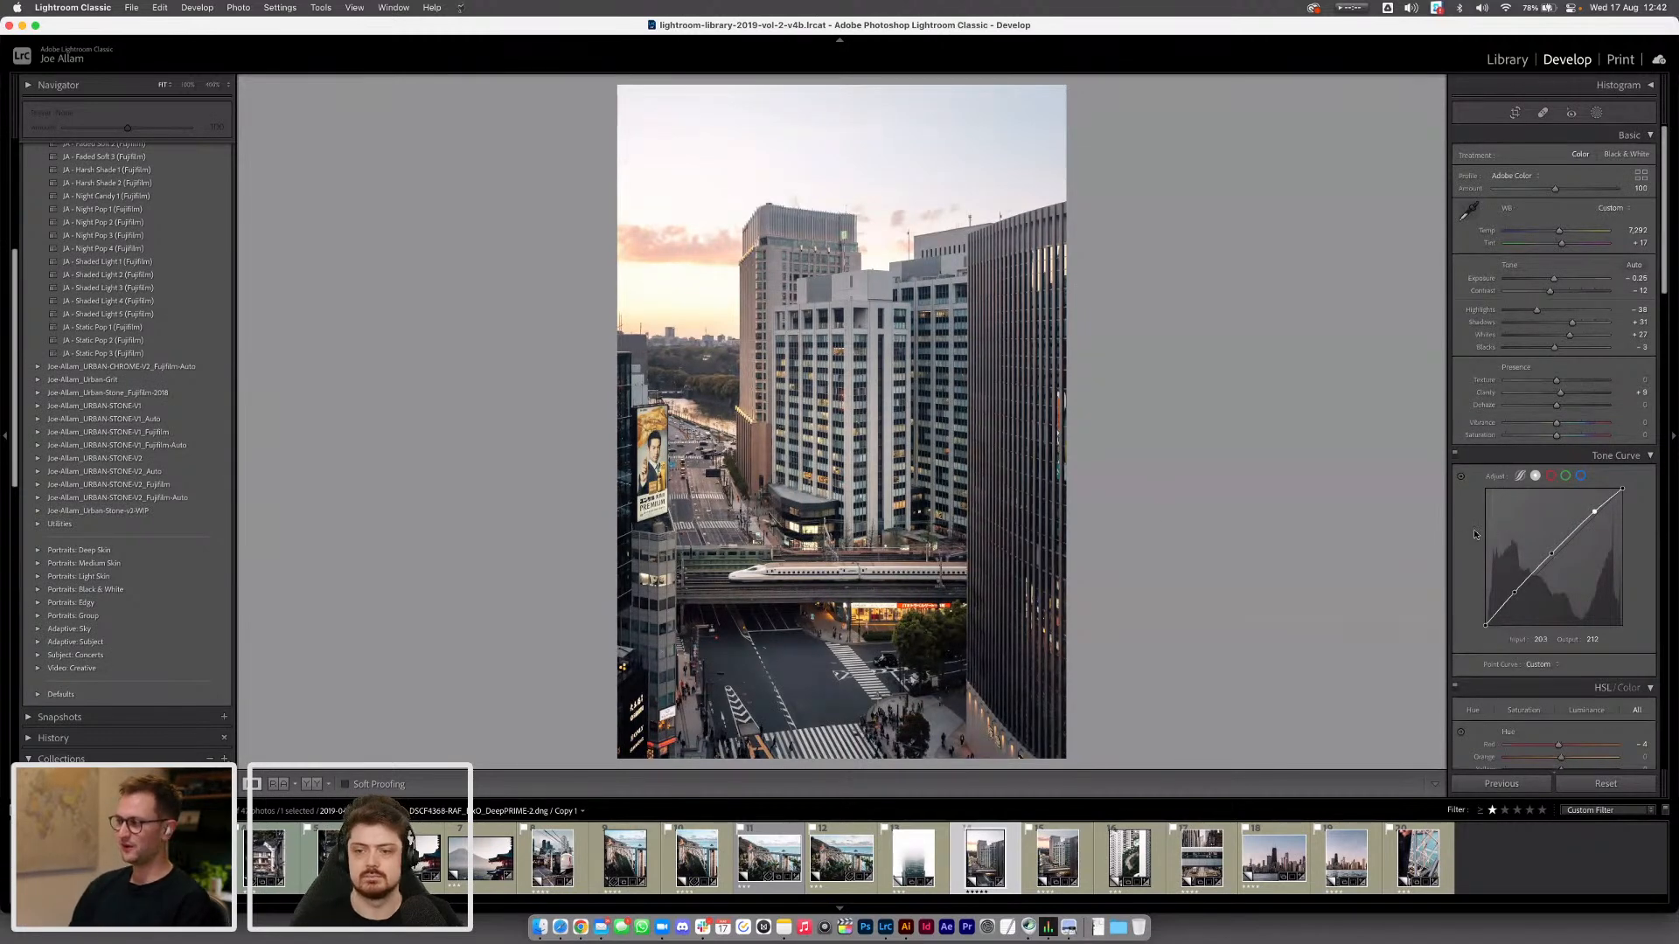
scroll(1472, 528, "down", 15)
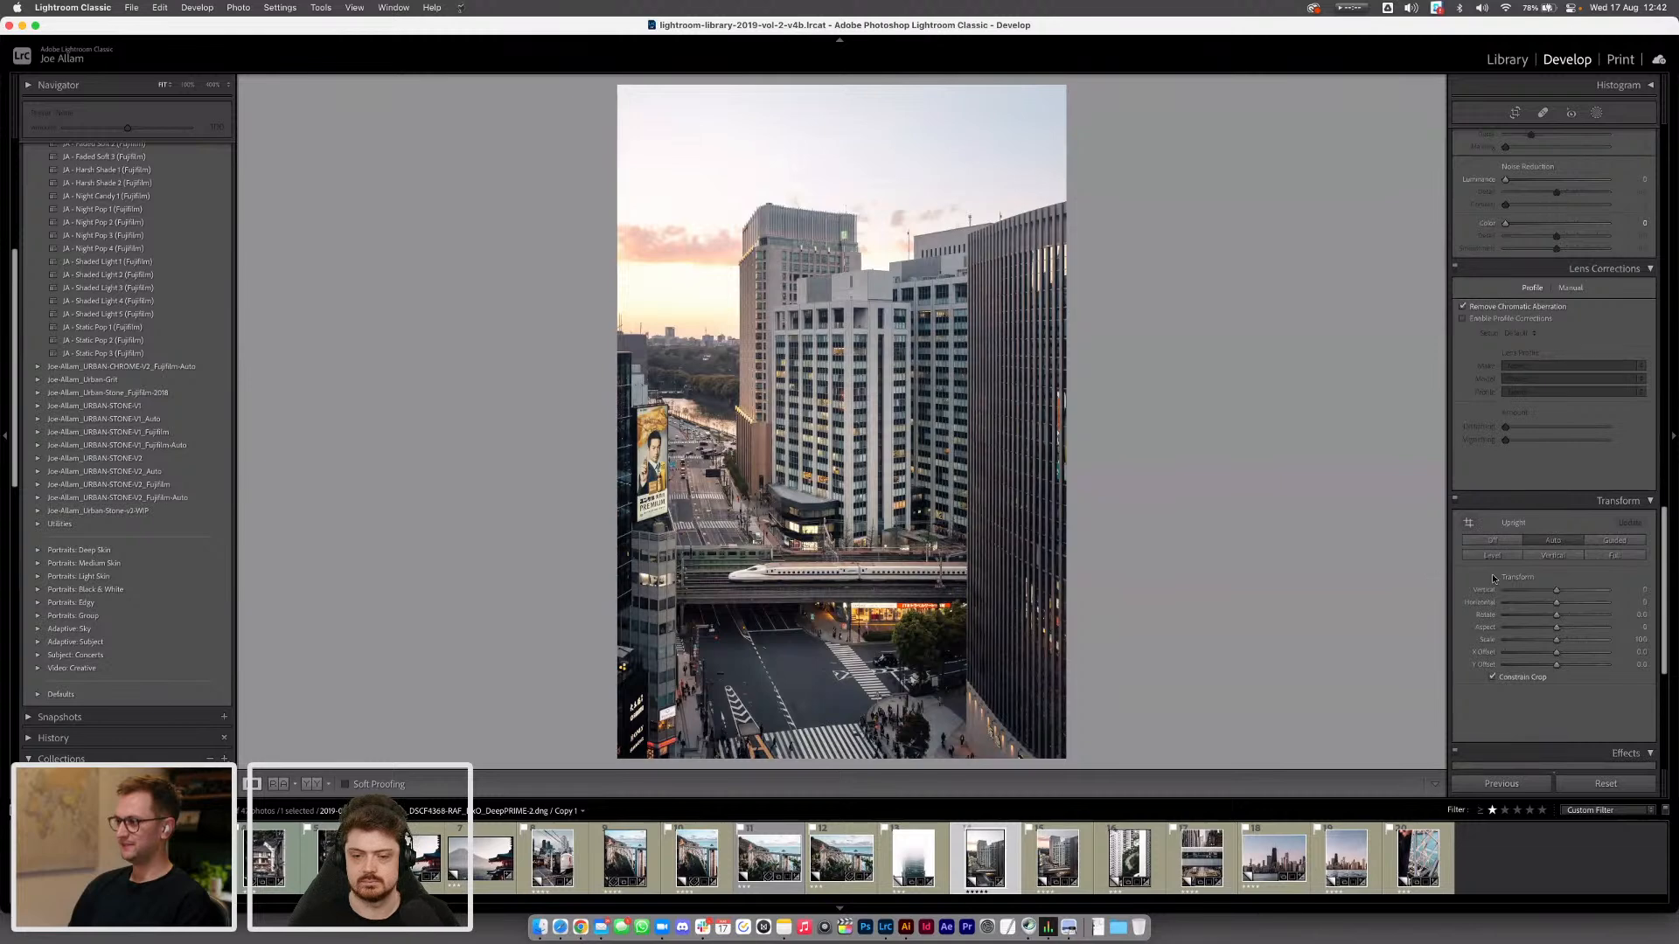
scroll(1495, 574, "down", 4)
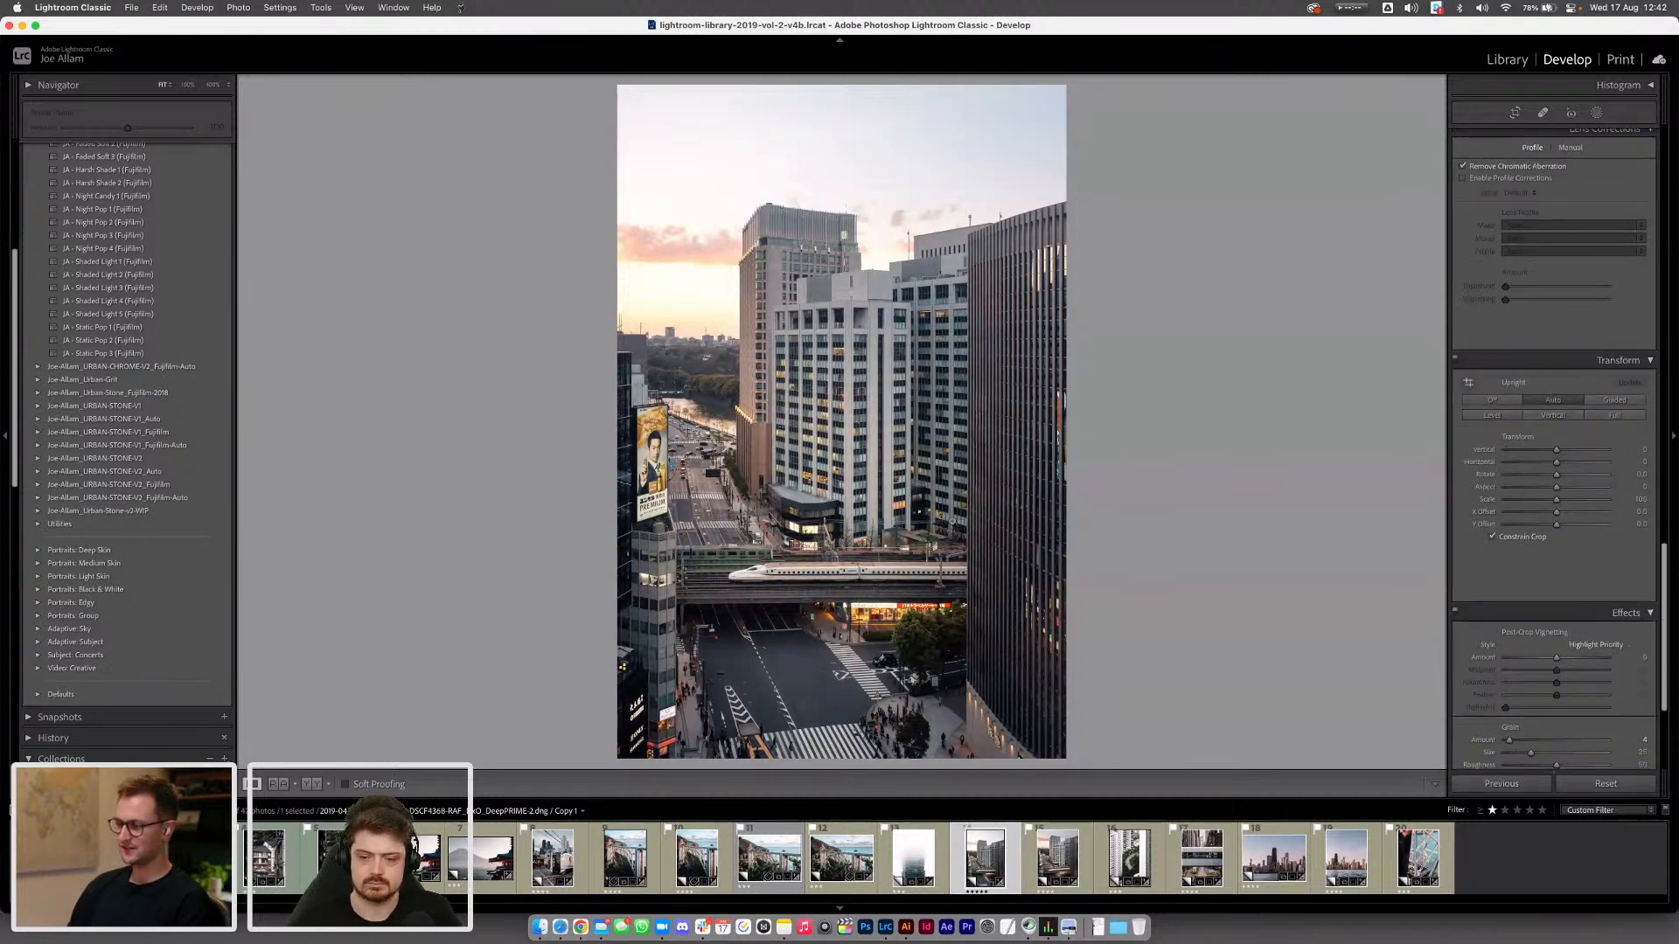
scroll(1475, 586, "down", 6)
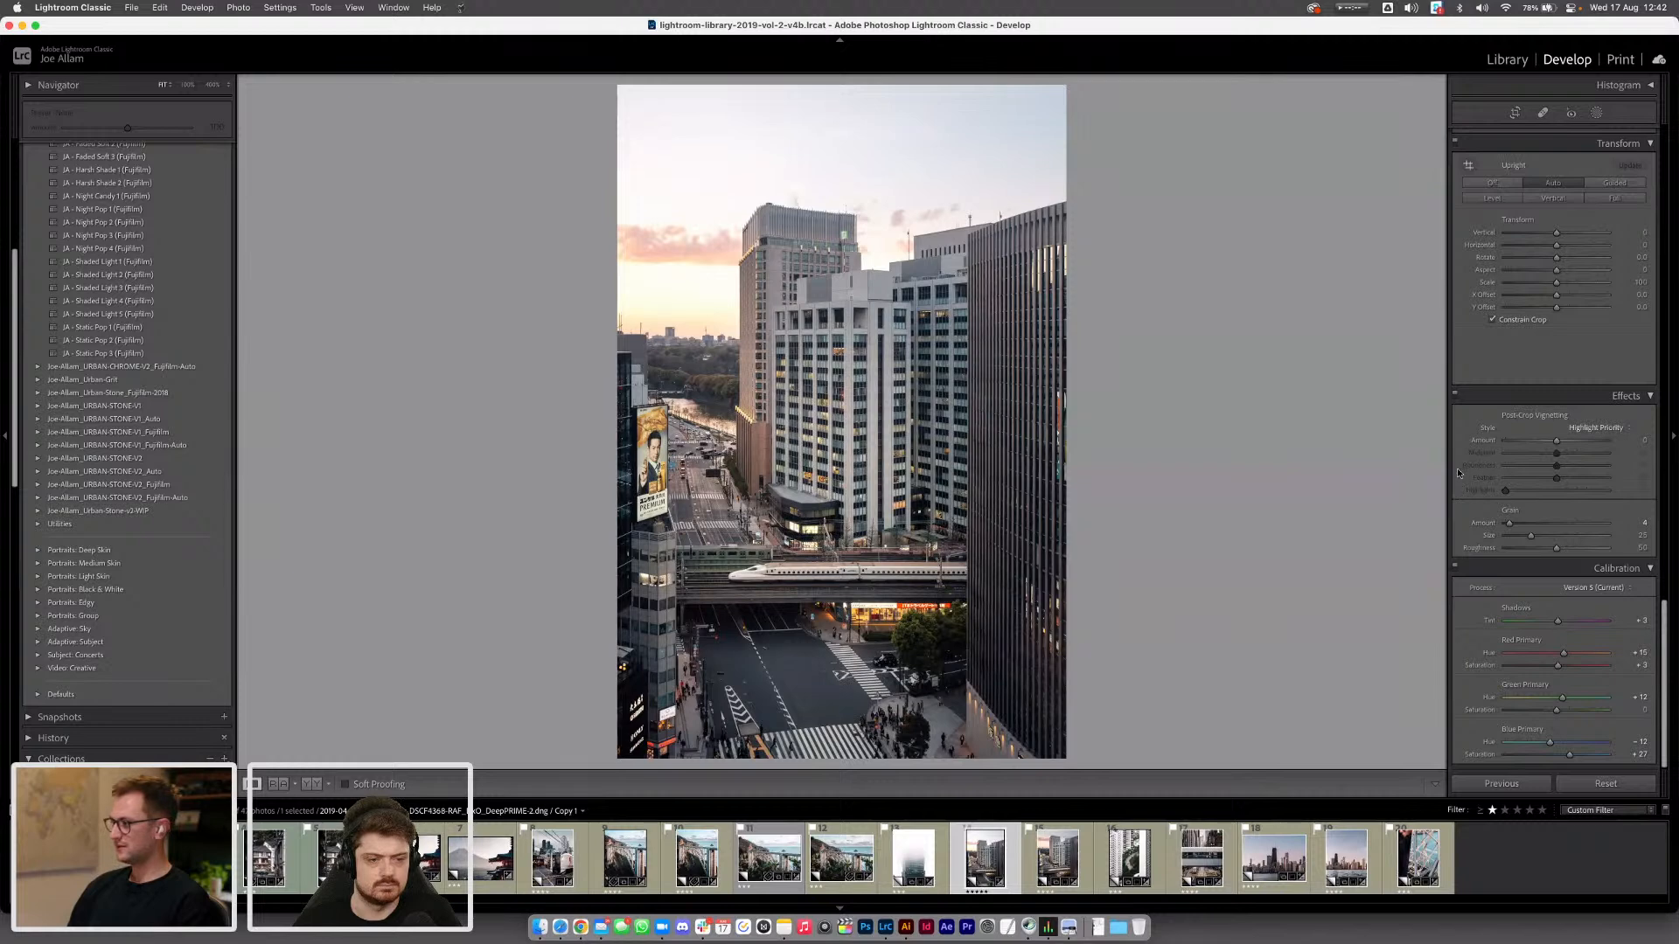
scroll(1458, 475, "up", 10)
scroll(1458, 475, "up", 5)
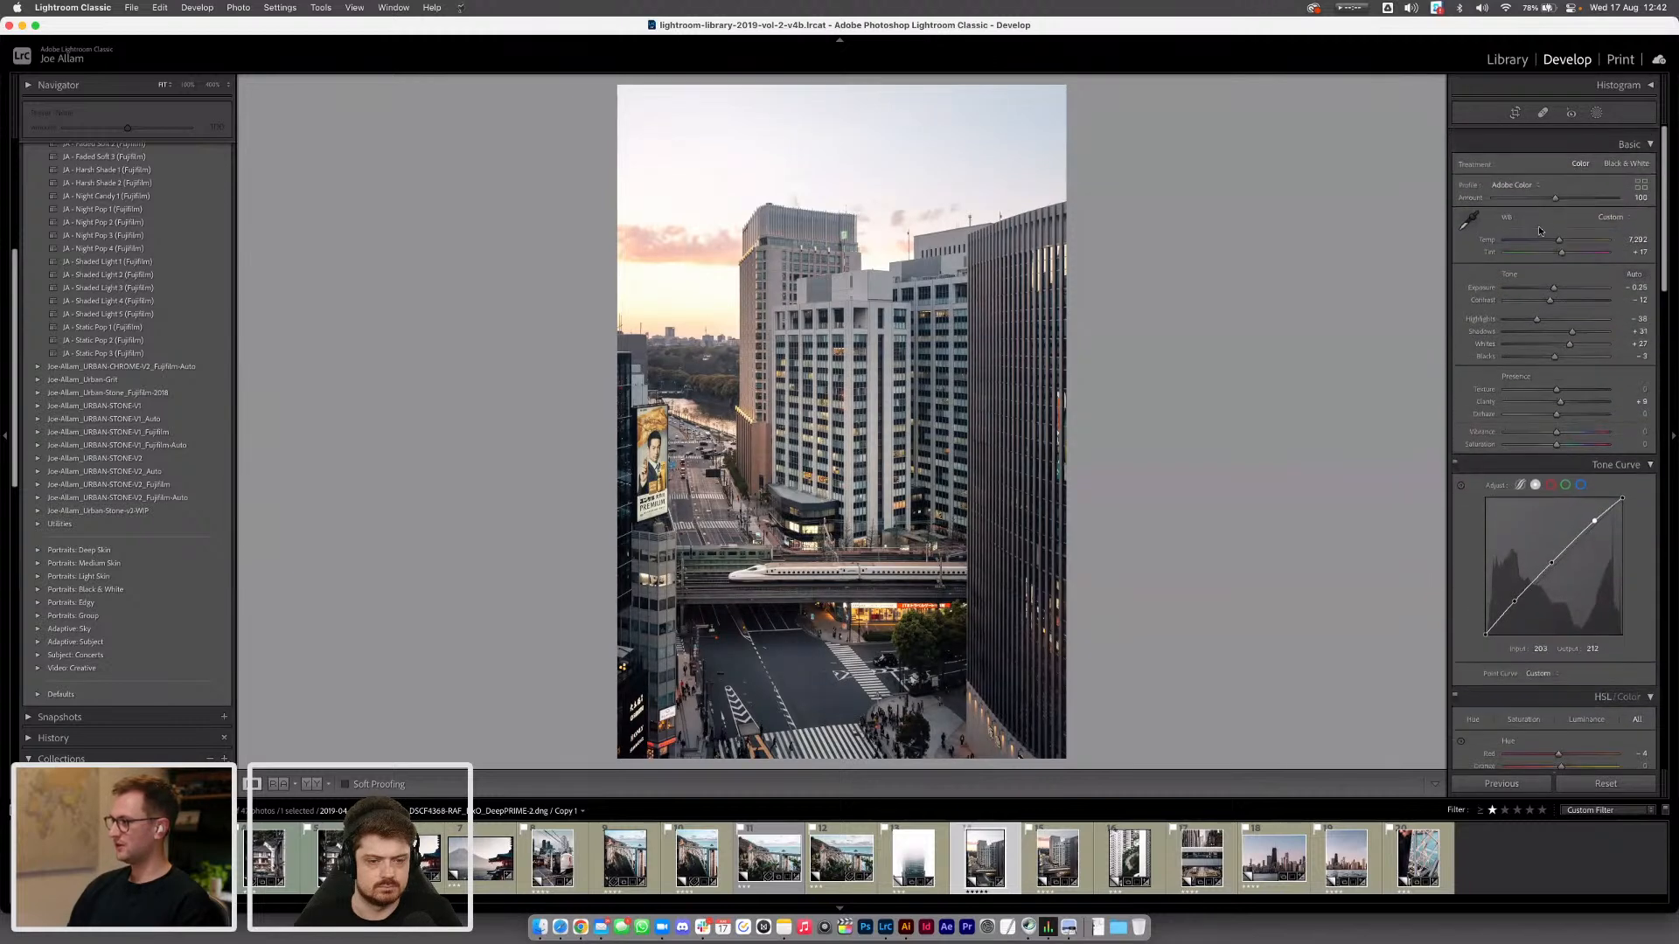
Create a linear gradient mask that darkens inward from the photo's right edge over the tall ribbed building
left_click(1597, 112)
left_click(1362, 111)
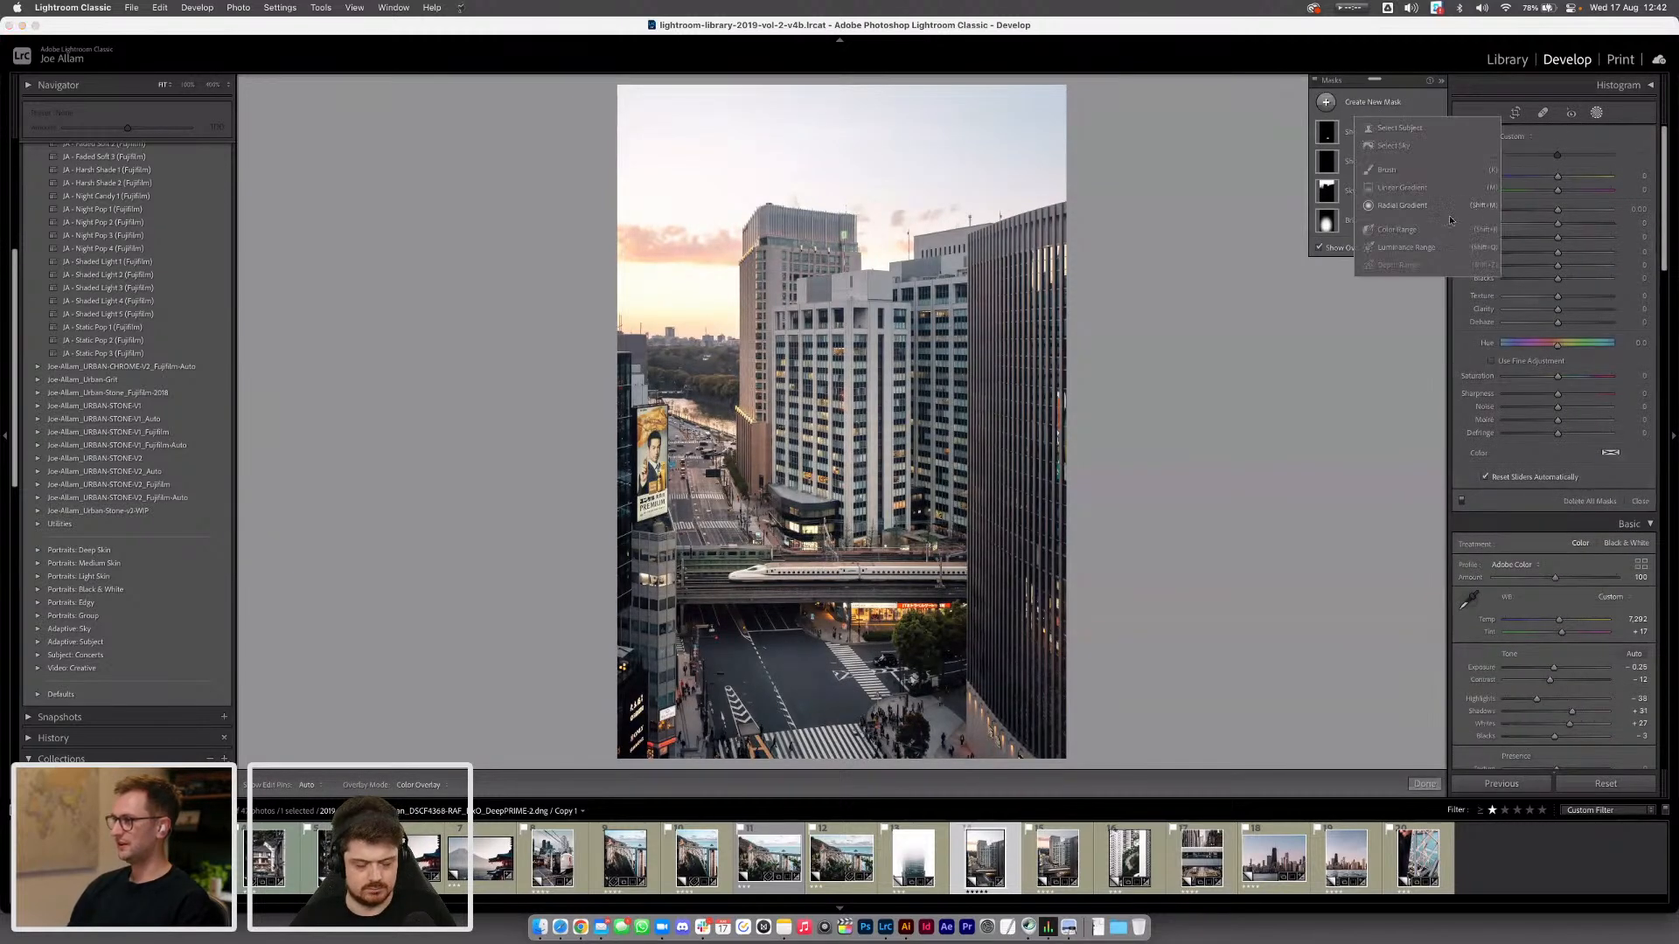
left_click(1368, 189)
left_click_drag(1054, 472, 781, 472)
left_click_drag(918, 472, 978, 472)
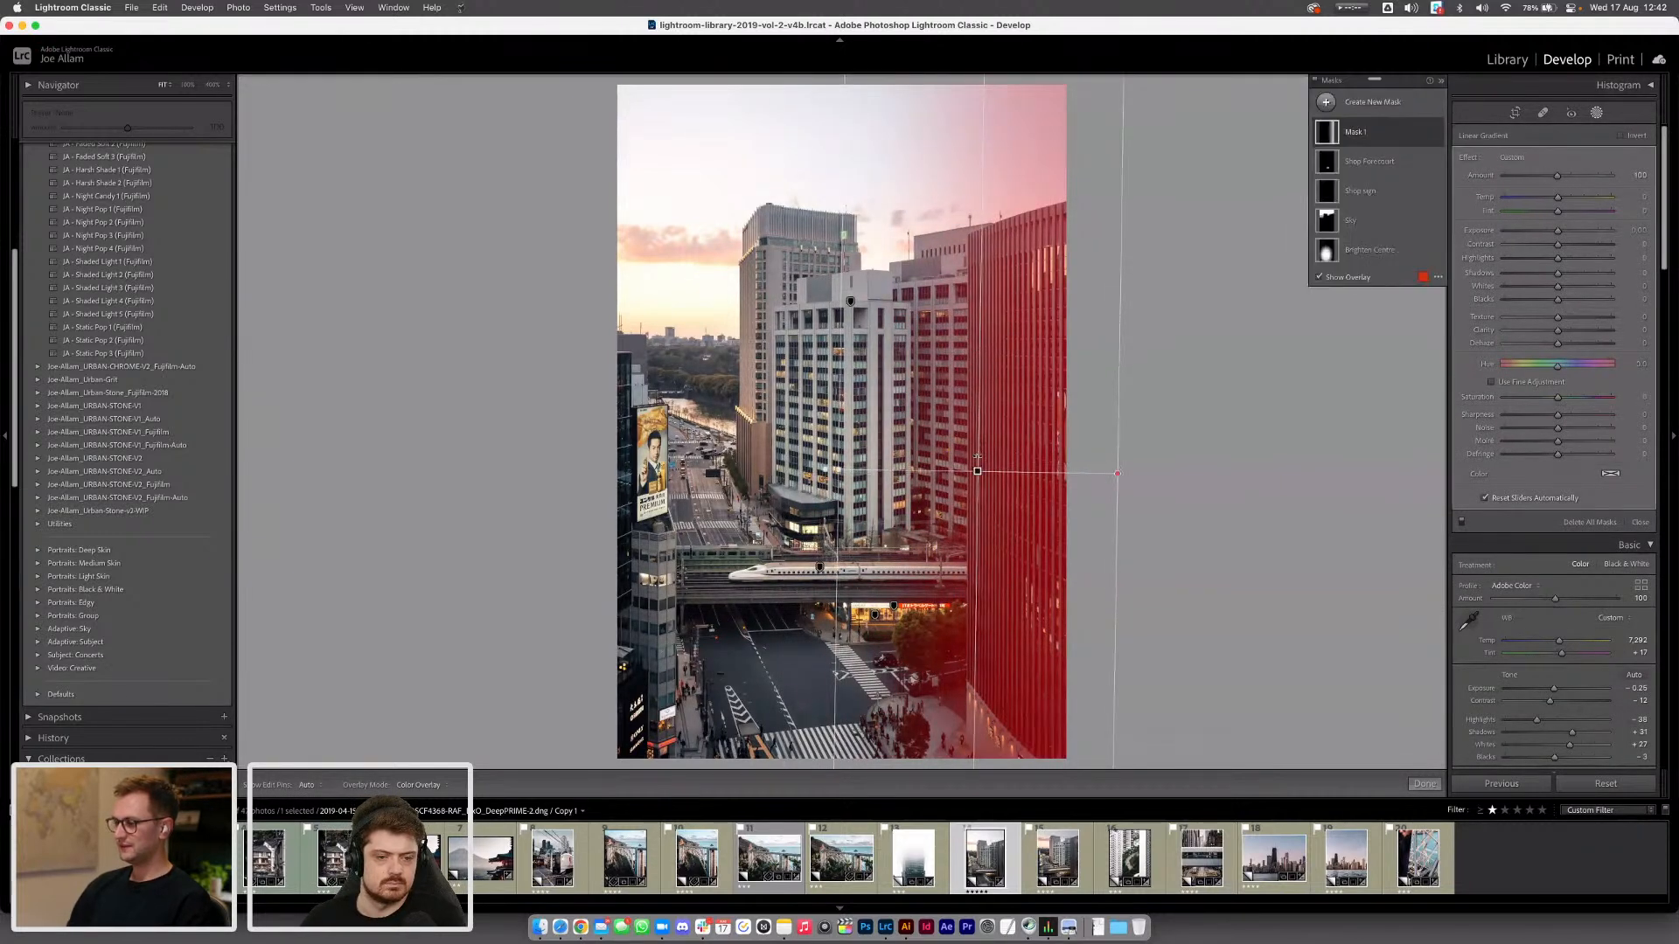
left_click_drag(977, 472, 993, 472)
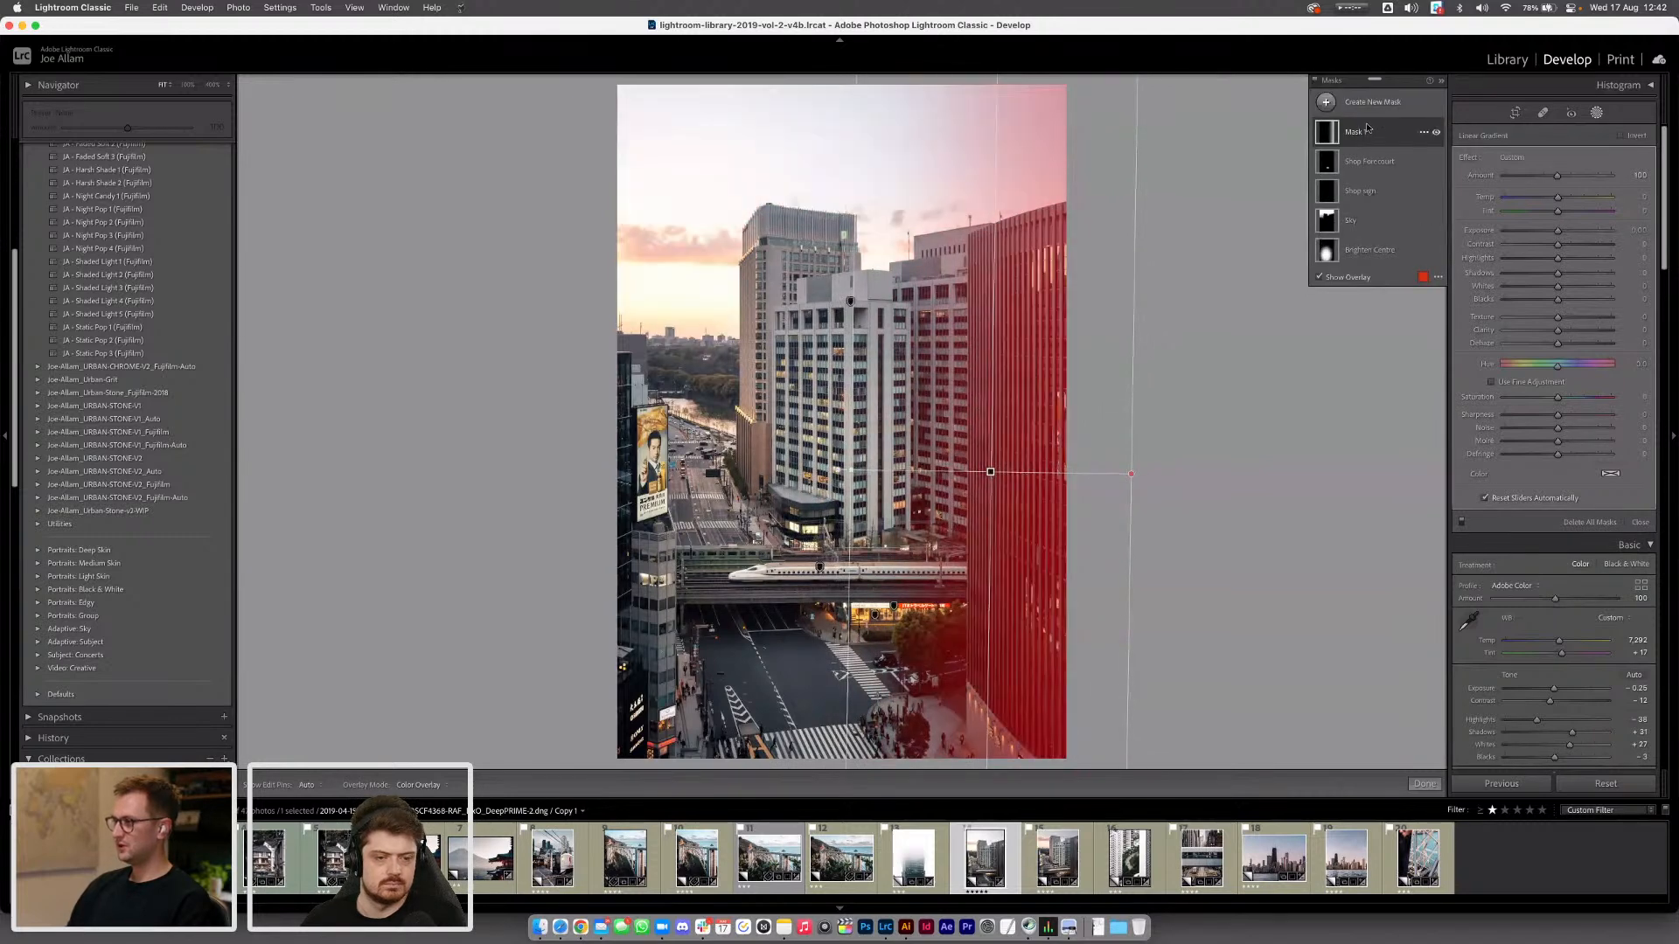
Add a second linear gradient over the buildings along the photo's left edge and shift the first gradient slightly toward the right edge
left_click(1353, 174)
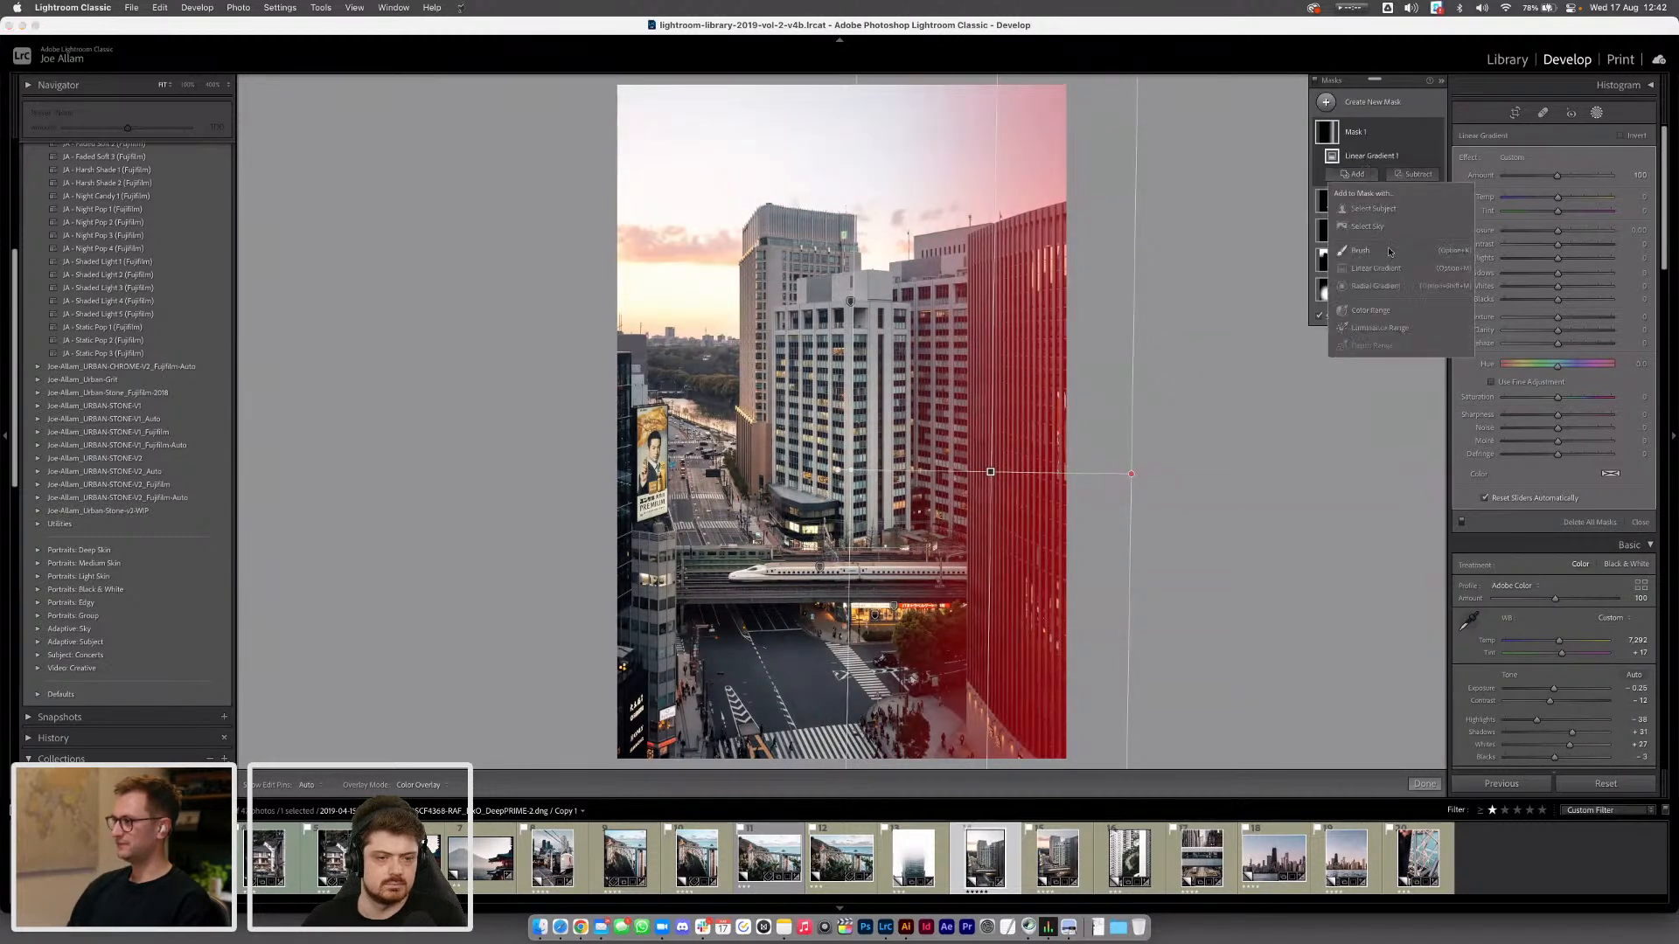
left_click(1379, 273)
left_click_drag(601, 569, 811, 542)
left_click_drag(706, 555, 652, 570)
left_click_drag(642, 497, 647, 497)
left_click_drag(651, 570, 654, 566)
left_click(989, 472)
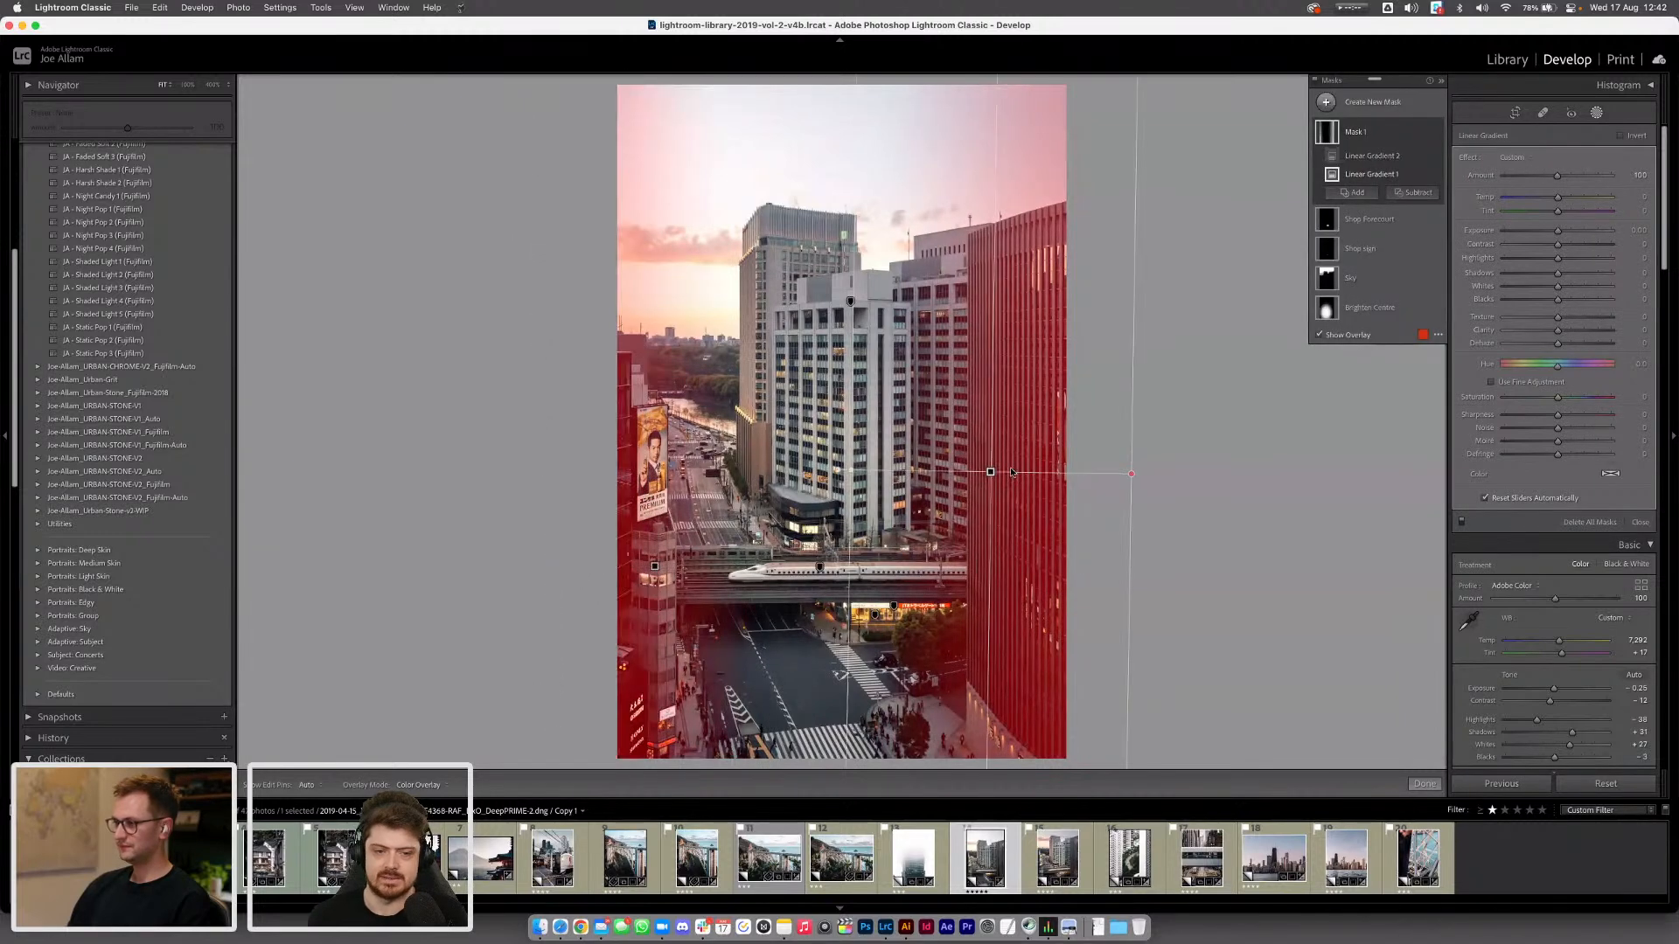
mouse_move(995, 474)
left_mouse_down()
mouse_move(1030, 472)
mouse_move(1016, 469)
left_mouse_up()
Set the gradient mask's Exposure to −0.21 and Highlights to about −15, and subtract the sky from the mask
left_click_drag(1557, 230, 1556, 232)
key("o")
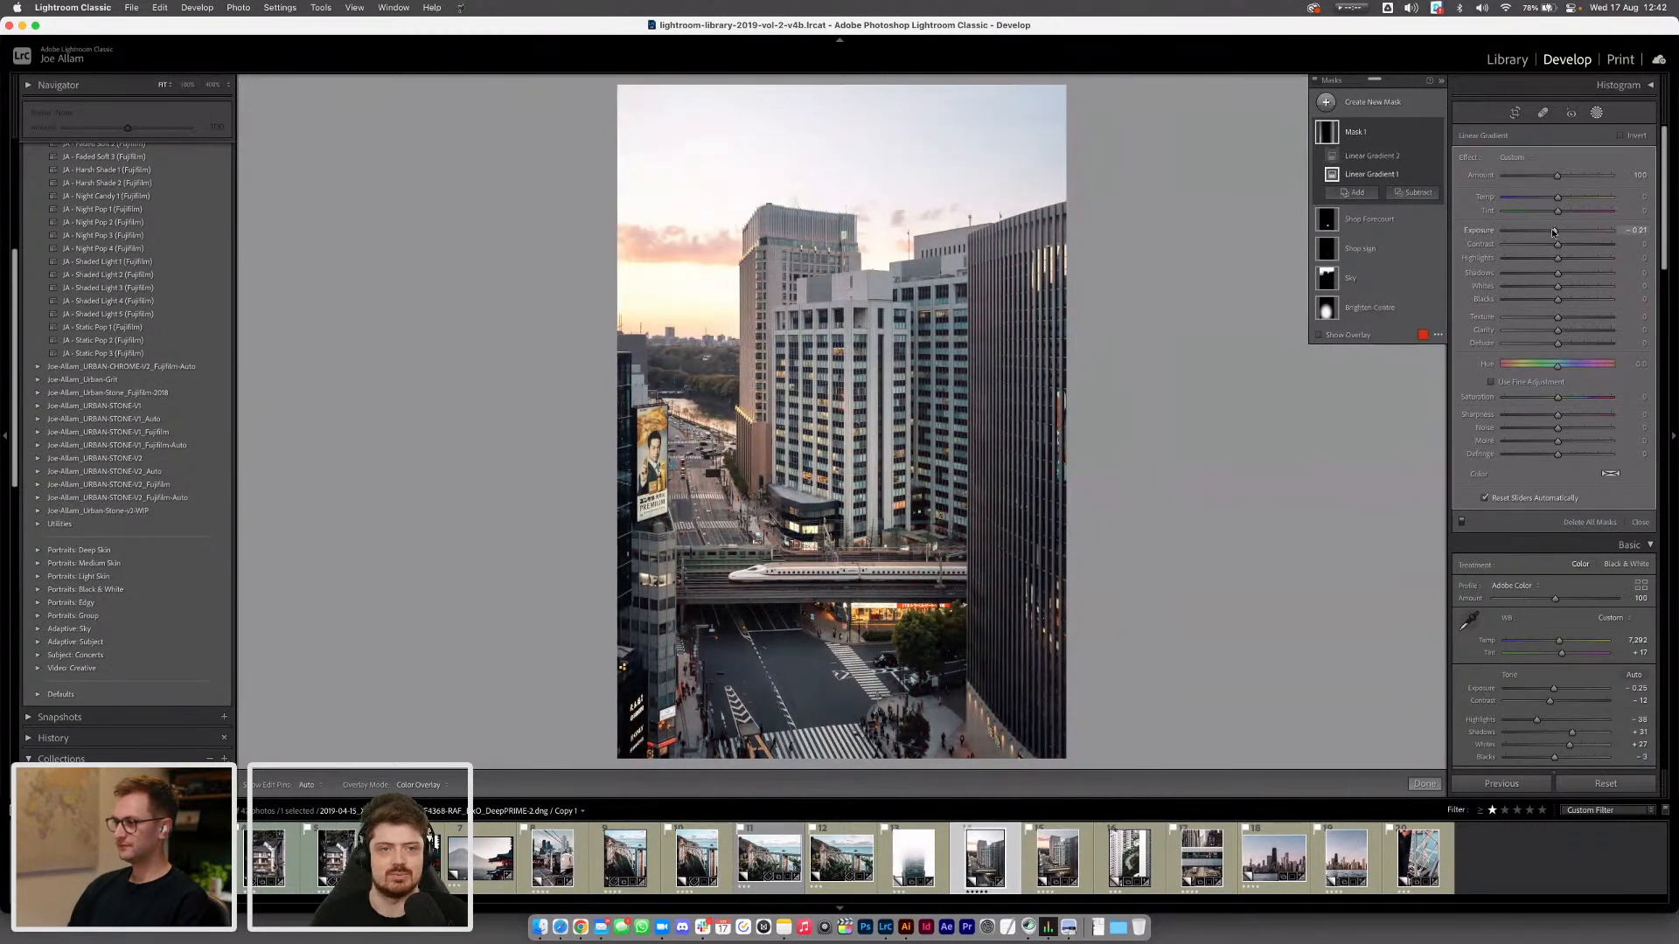
left_click_drag(1557, 258, 1549, 258)
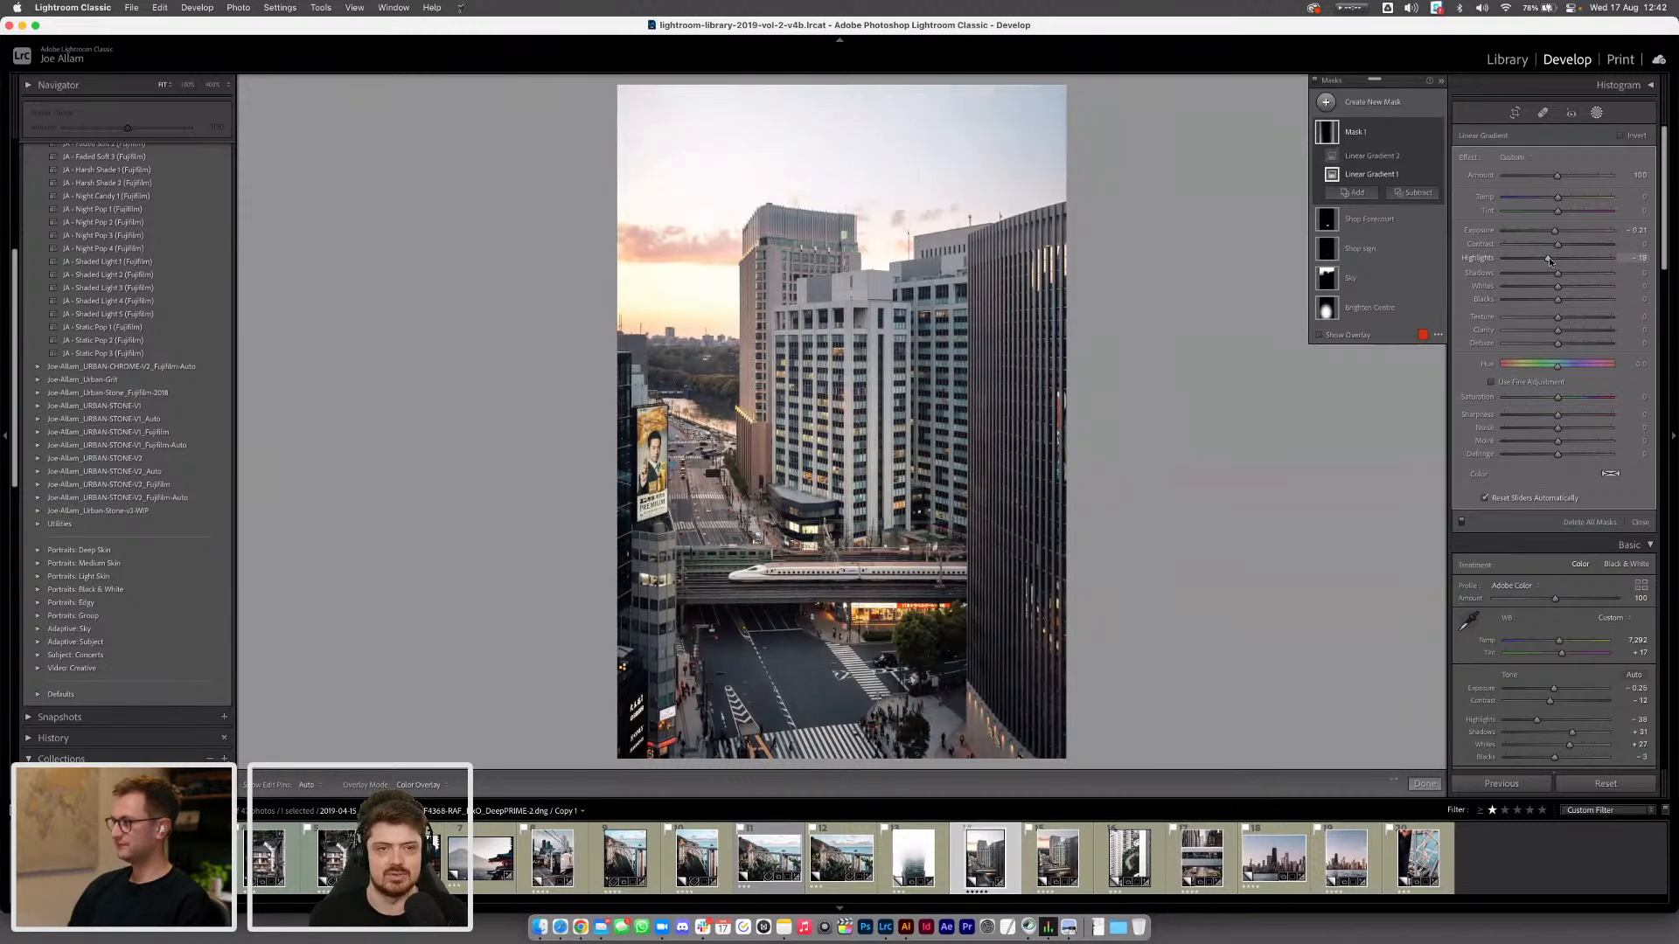
left_click(1408, 194)
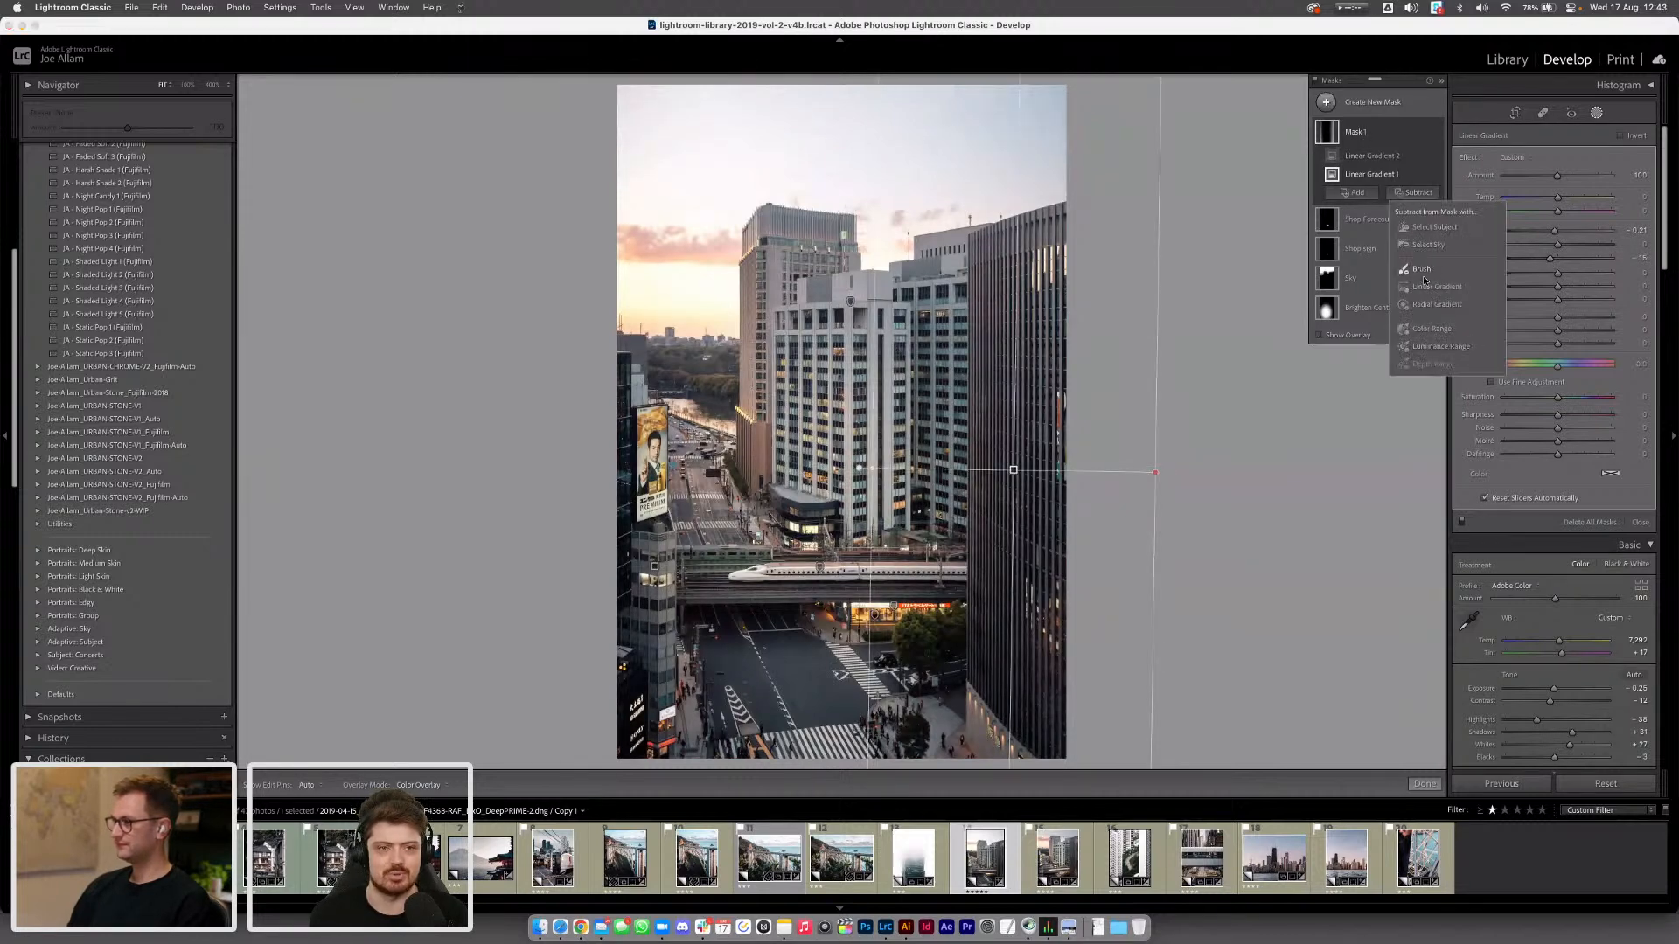
left_click(1428, 245)
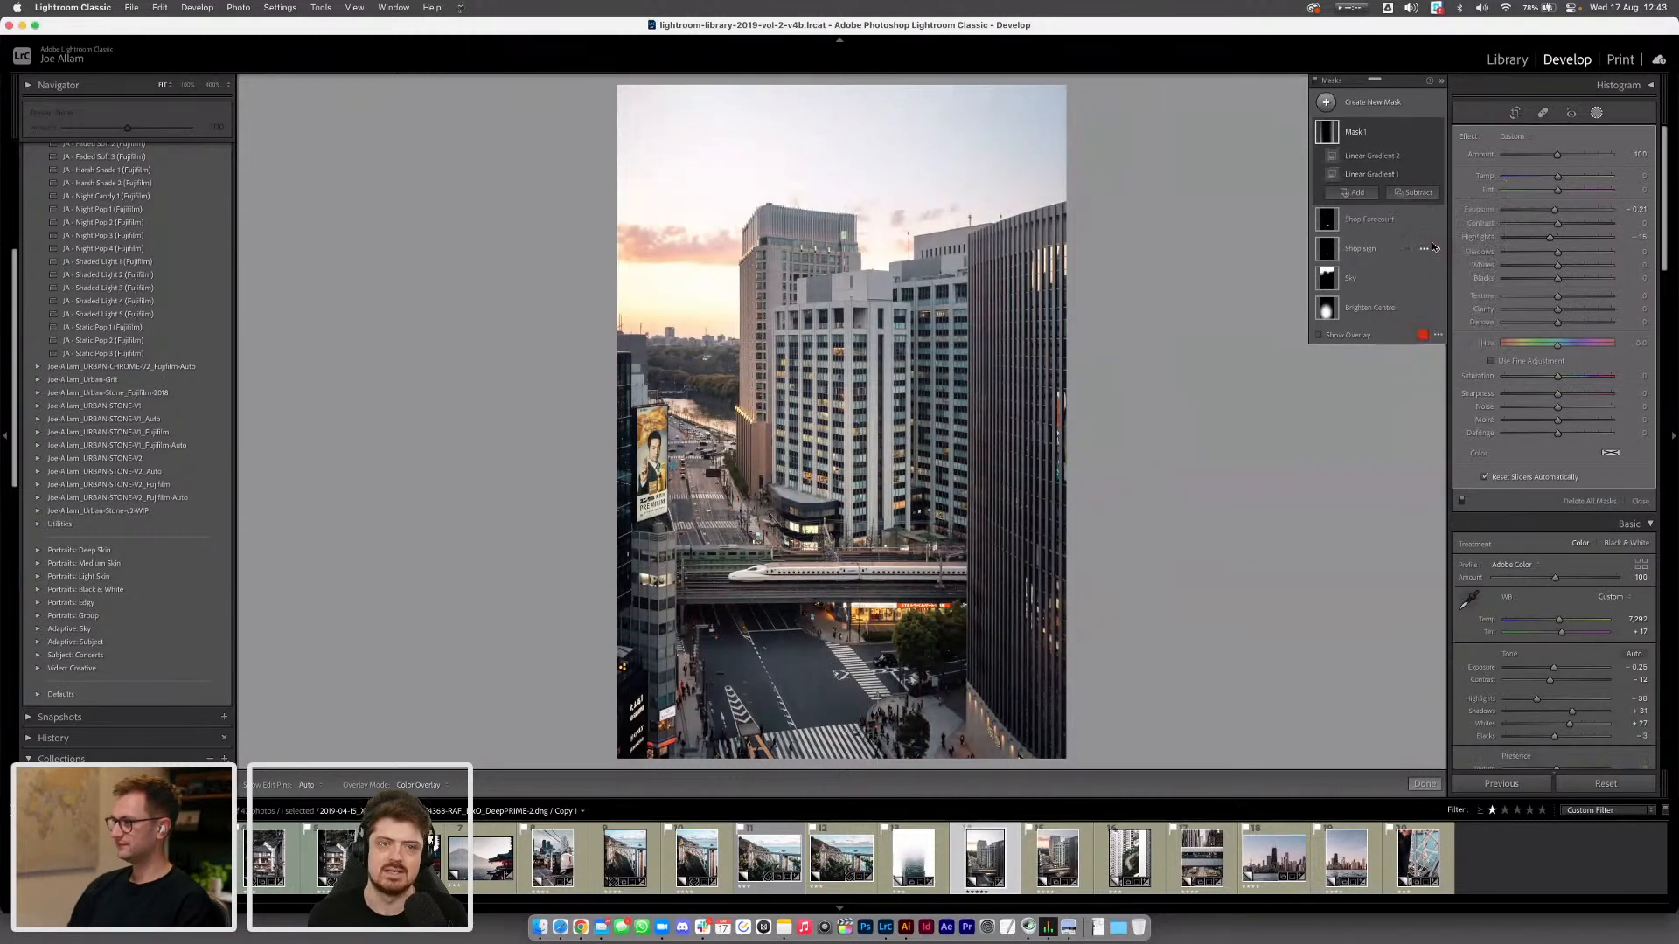
Rename the new mask Side Buildings and compare the photo with and without its effect
double_click(1346, 131)
type("Side Buildings")
key("Return")
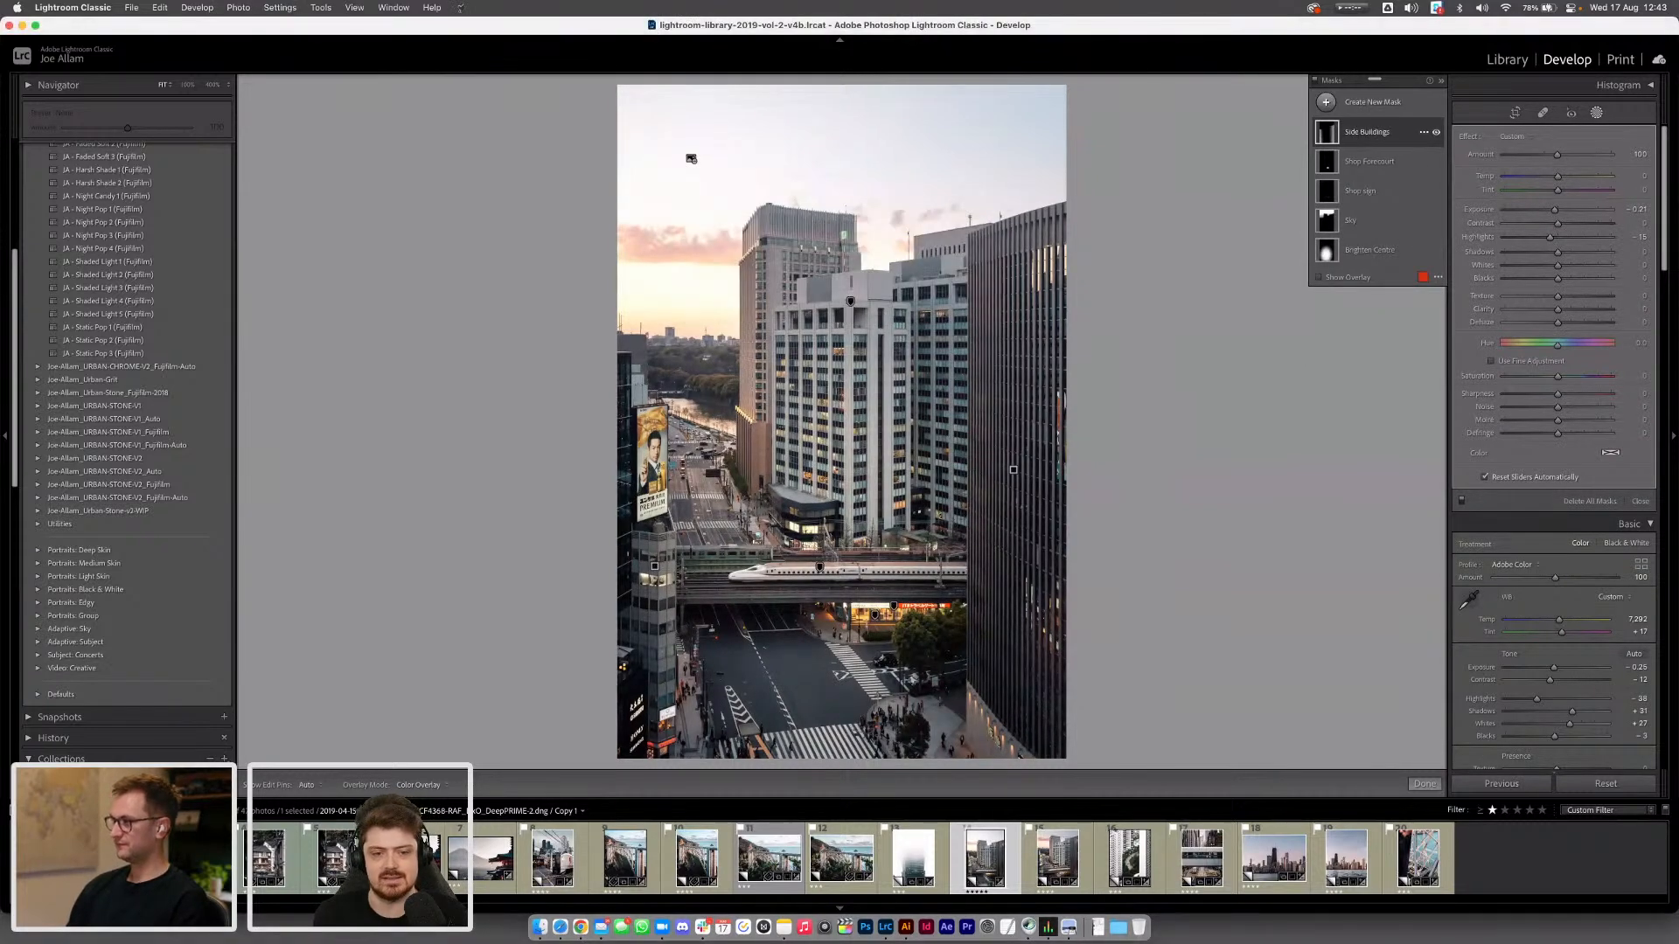
left_click(1436, 133)
left_click(1437, 134)
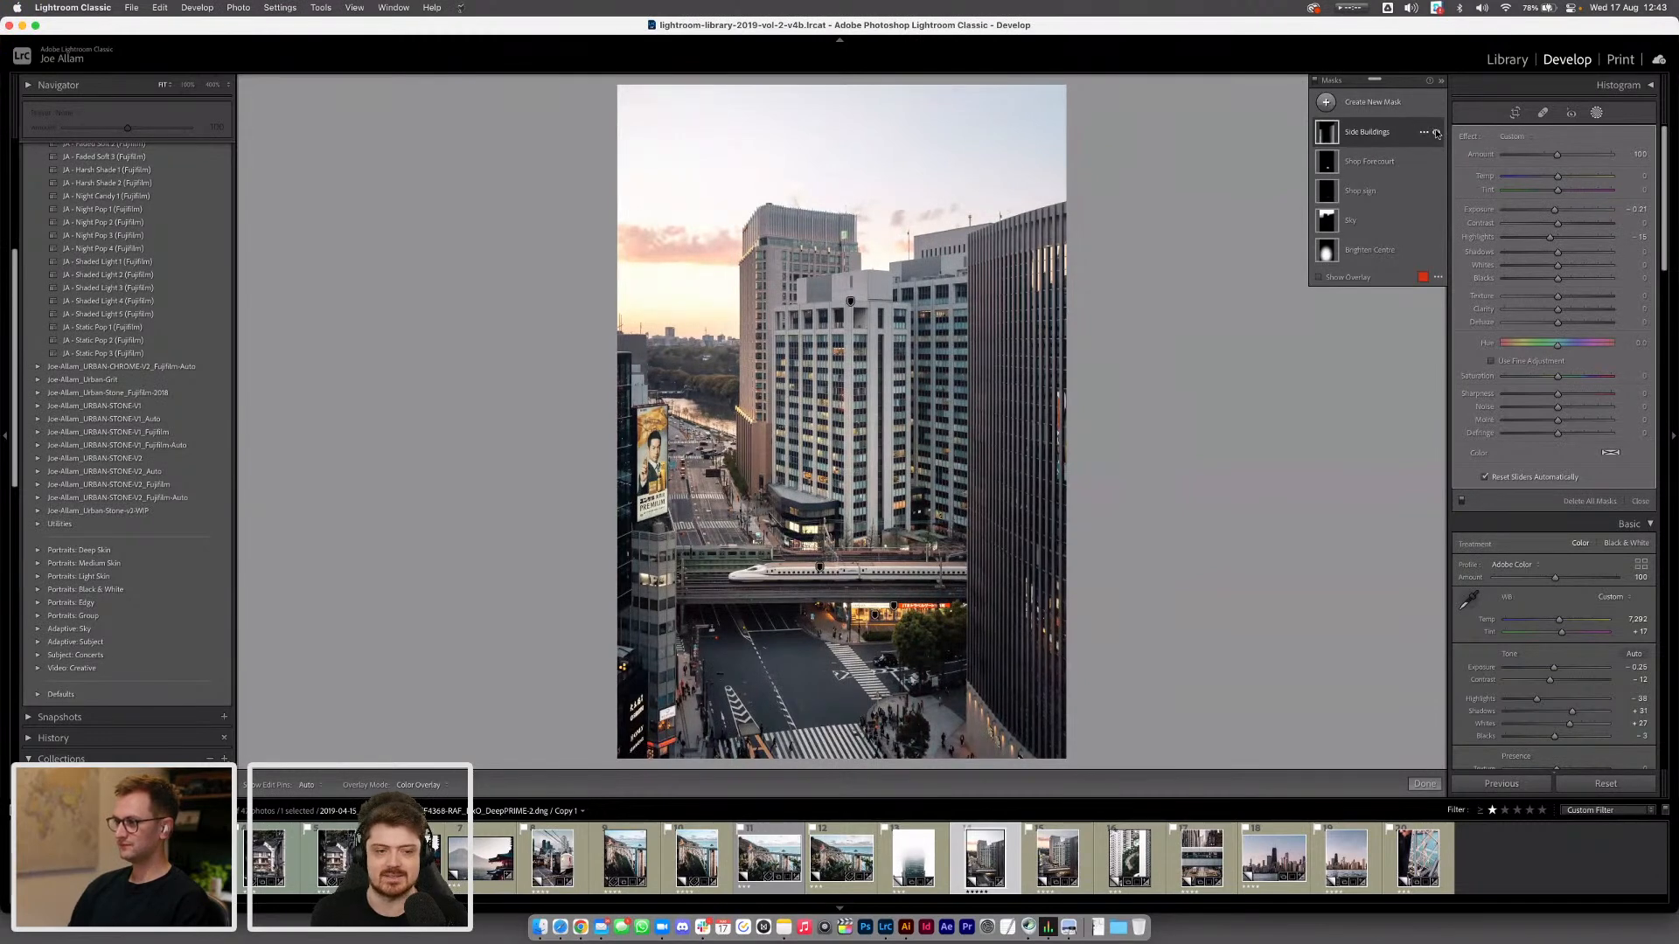
Add a linear gradient to the Side Buildings mask, rising from the photo's bottom edge and fading out just below the railway bridge
left_click(1386, 137)
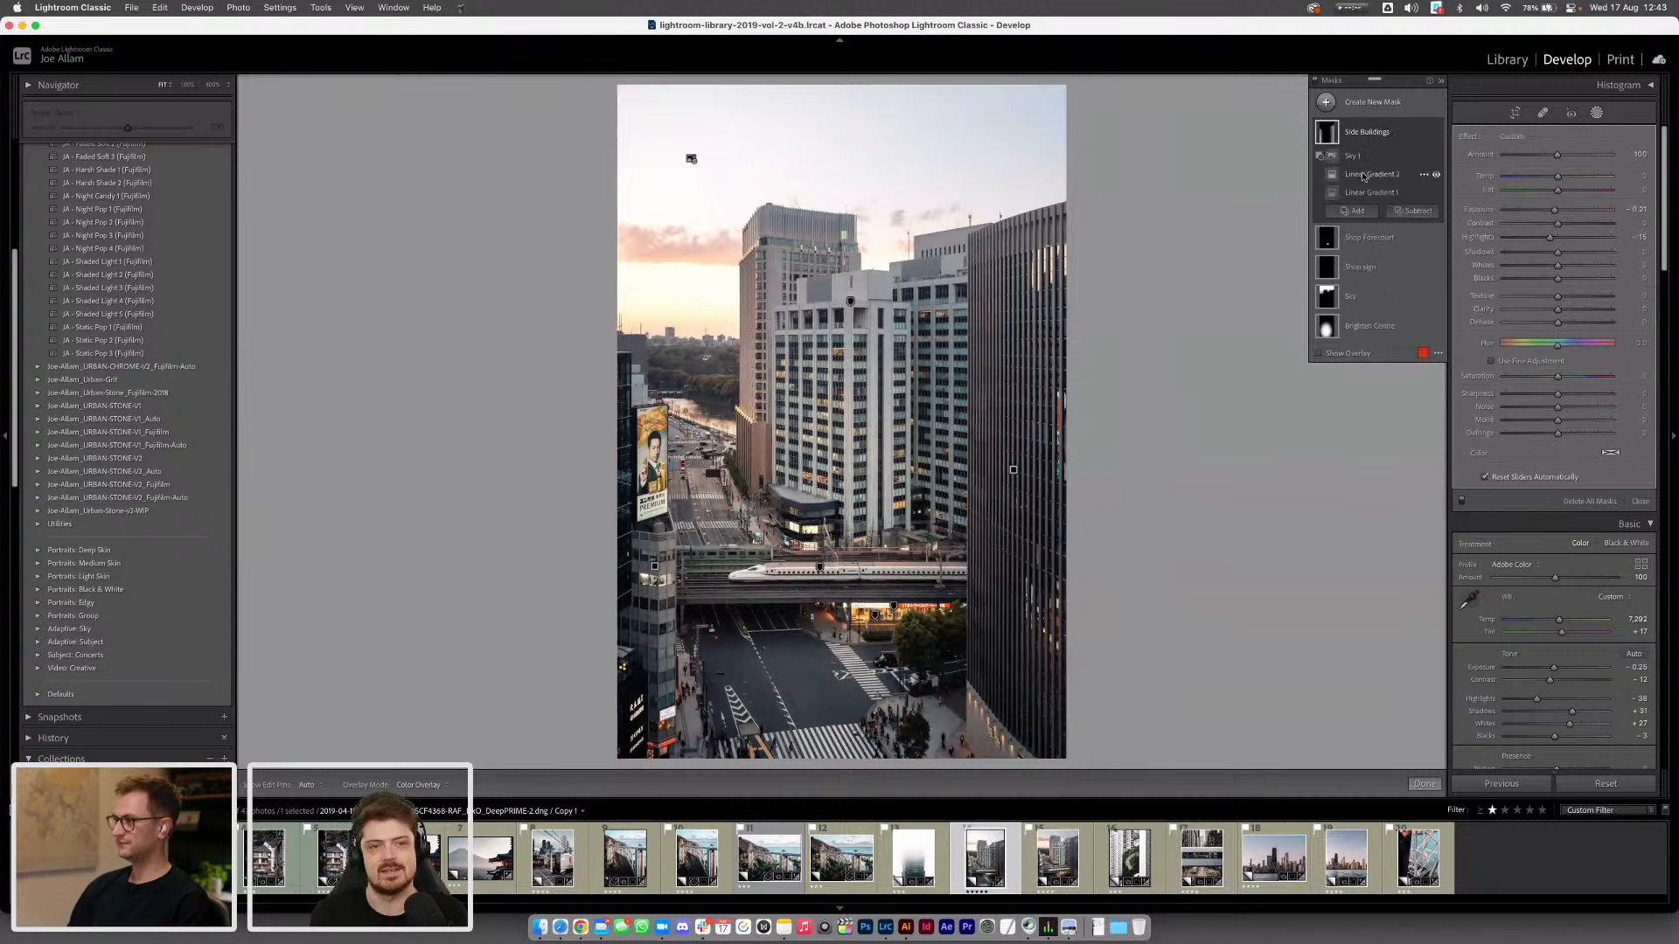
left_click(1367, 213)
left_click(1374, 305)
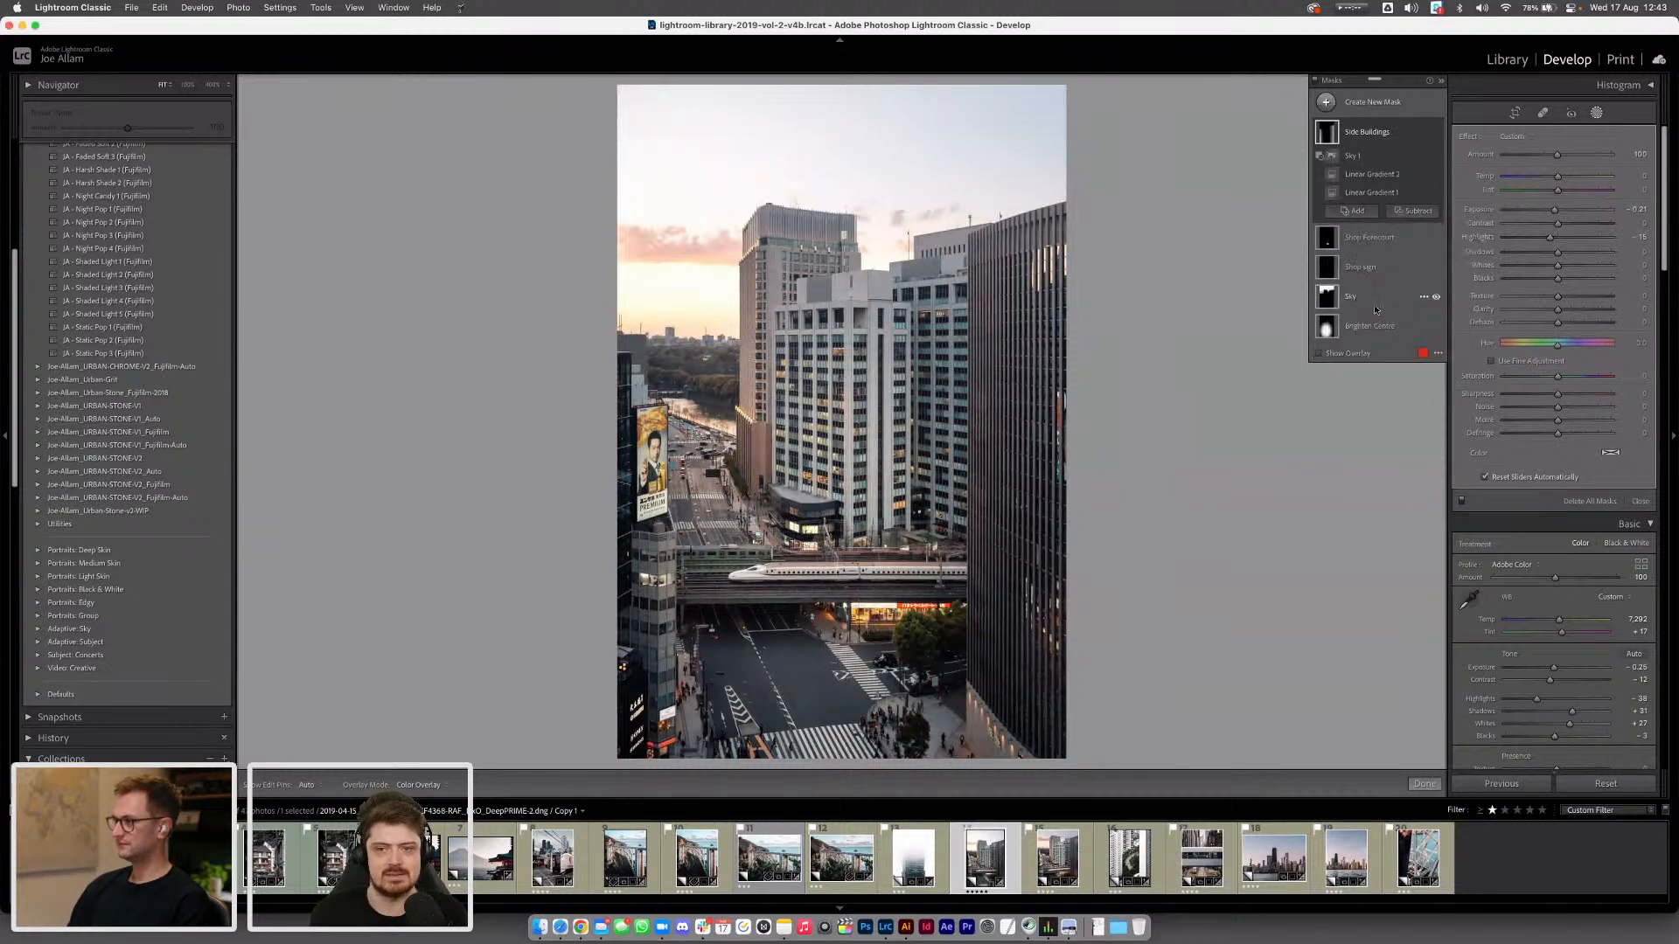
left_click_drag(816, 731, 816, 603)
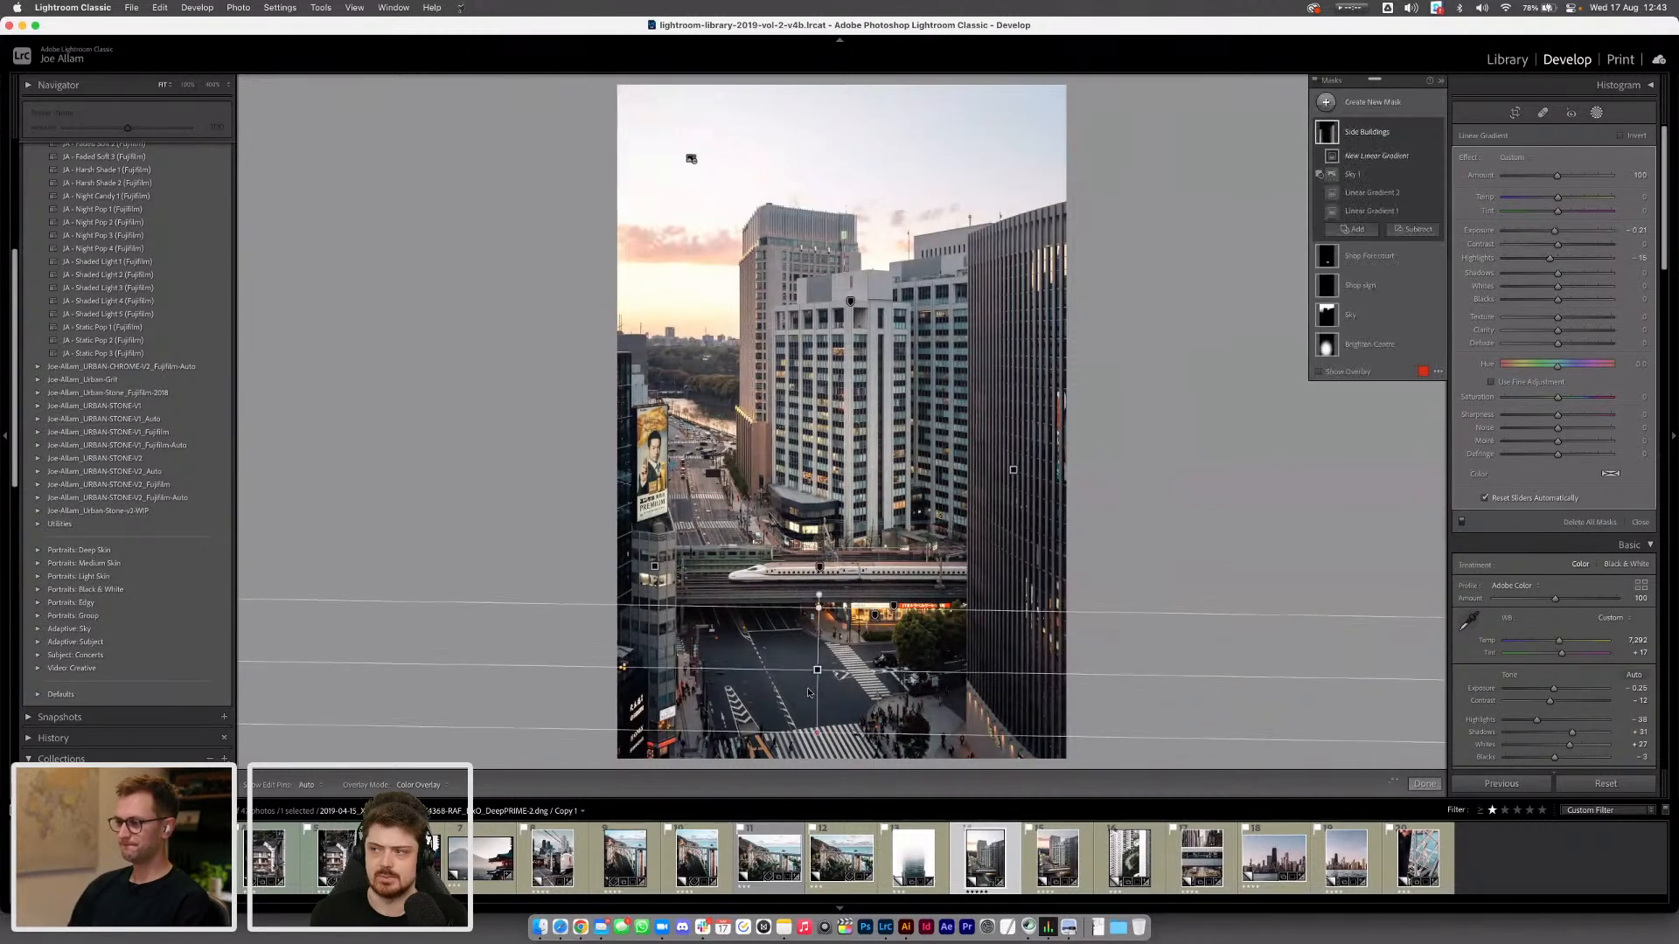
left_click_drag(816, 670, 825, 588)
left_click_drag(822, 673, 822, 697)
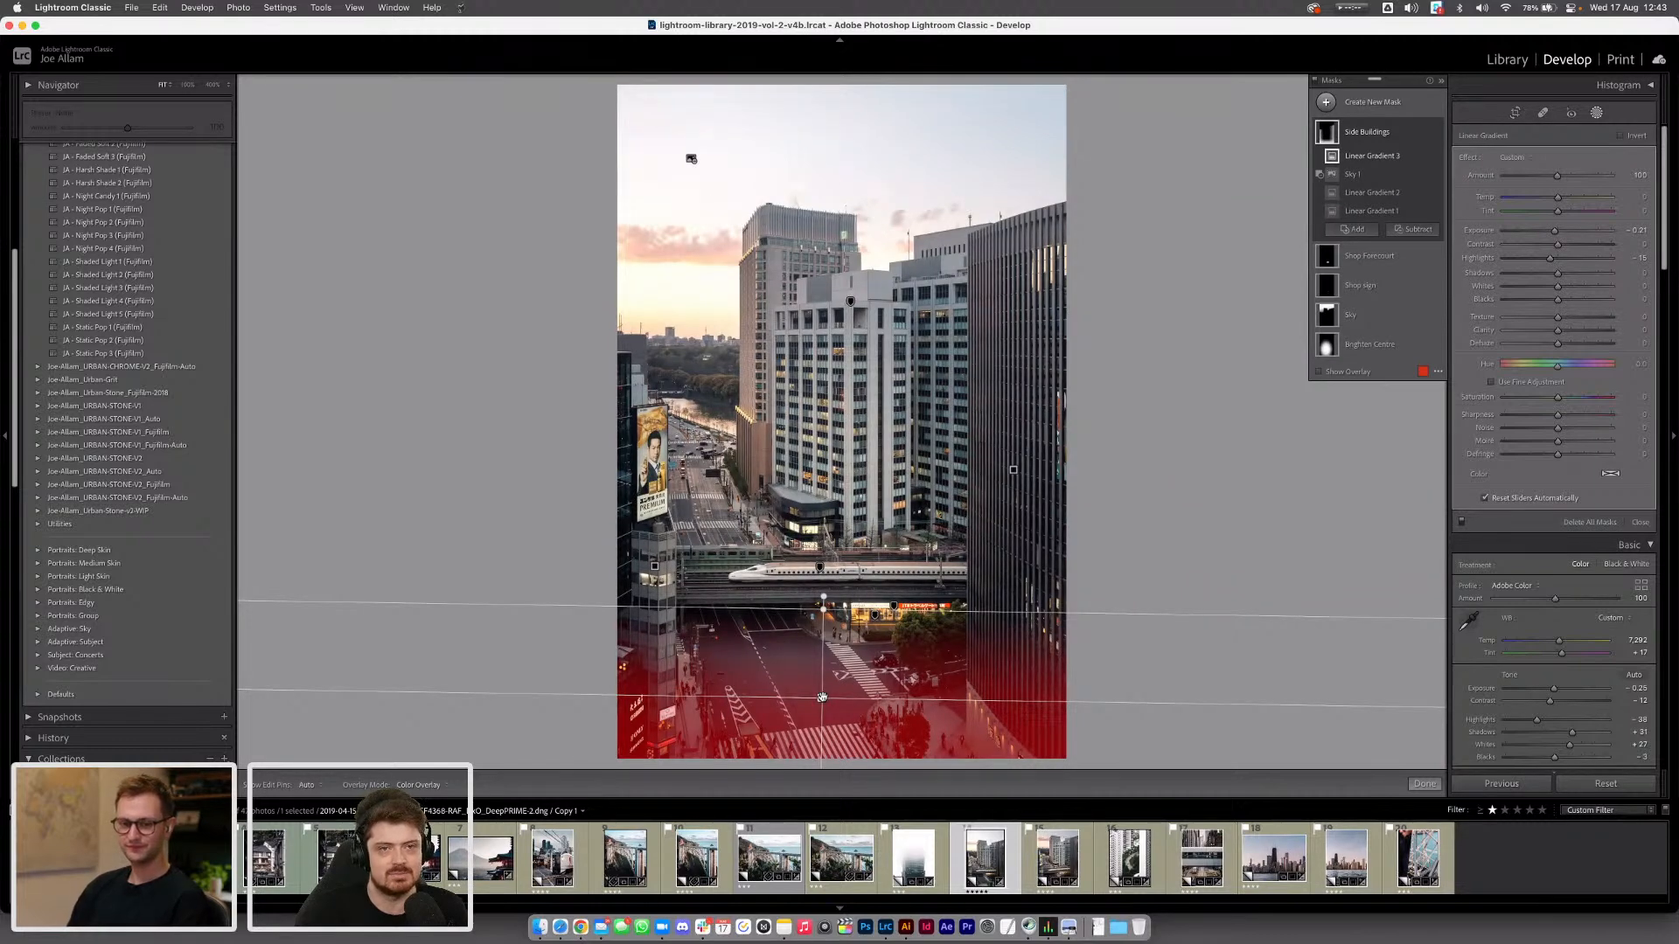
left_click_drag(822, 696, 827, 695)
left_click_drag(829, 617, 830, 610)
left_click_drag(827, 691, 820, 699)
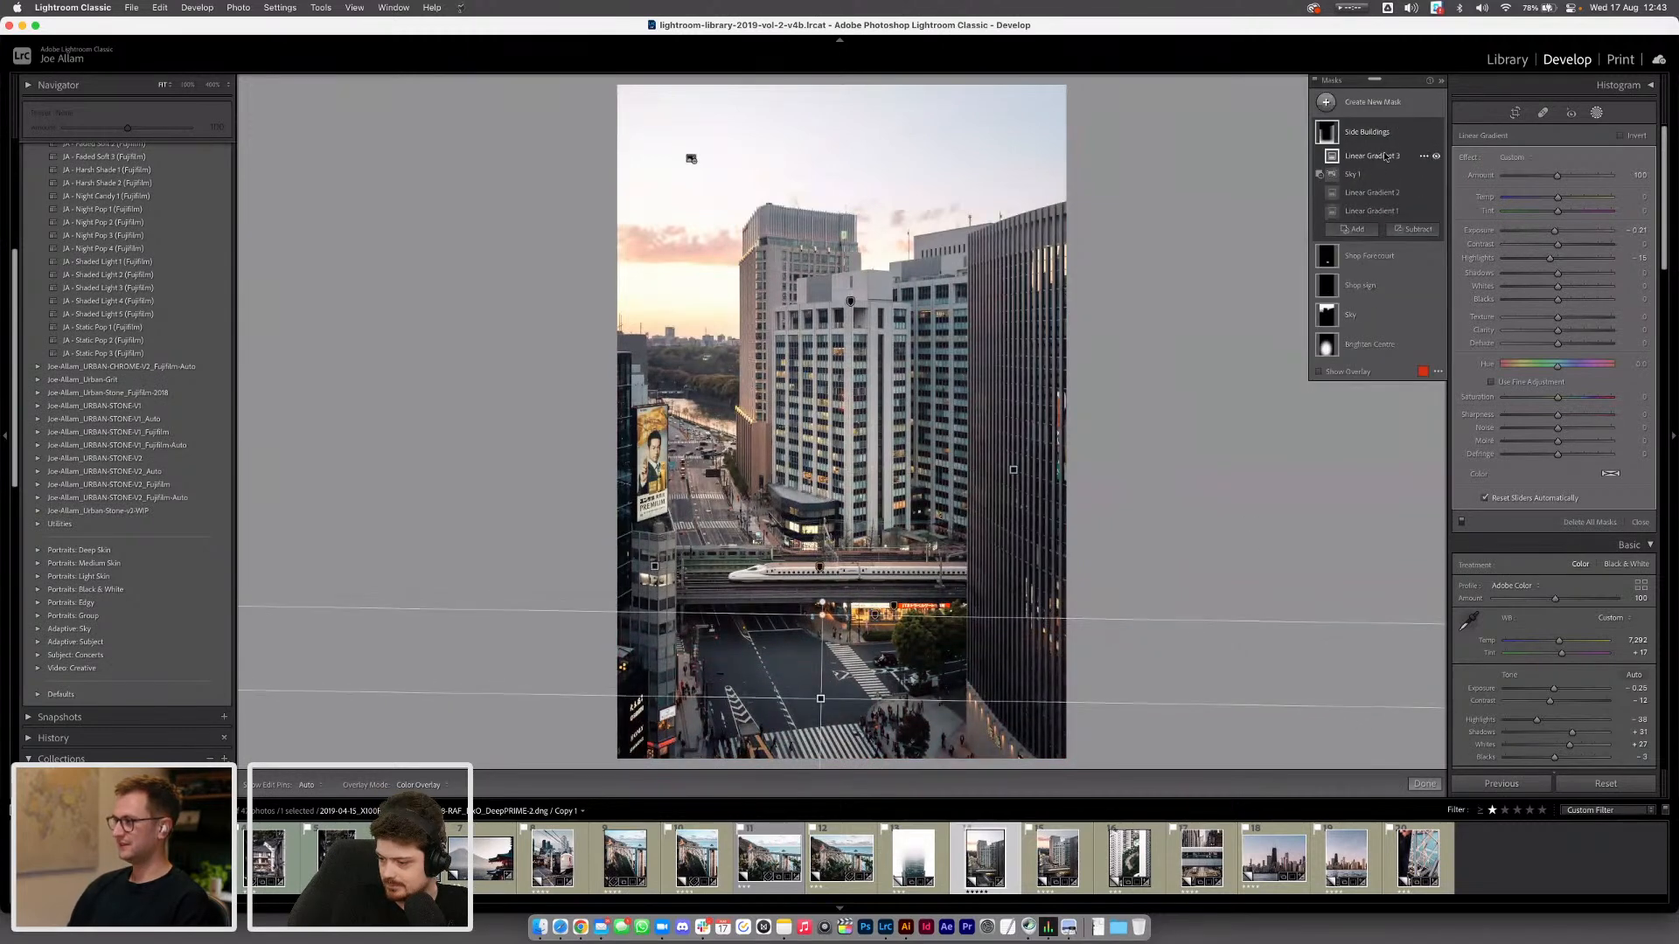
Reorder the gradients in the Side Buildings mask as Linear Gradient 1, 2, 3 and close the masking tools
left_click_drag(1370, 181, 1373, 214)
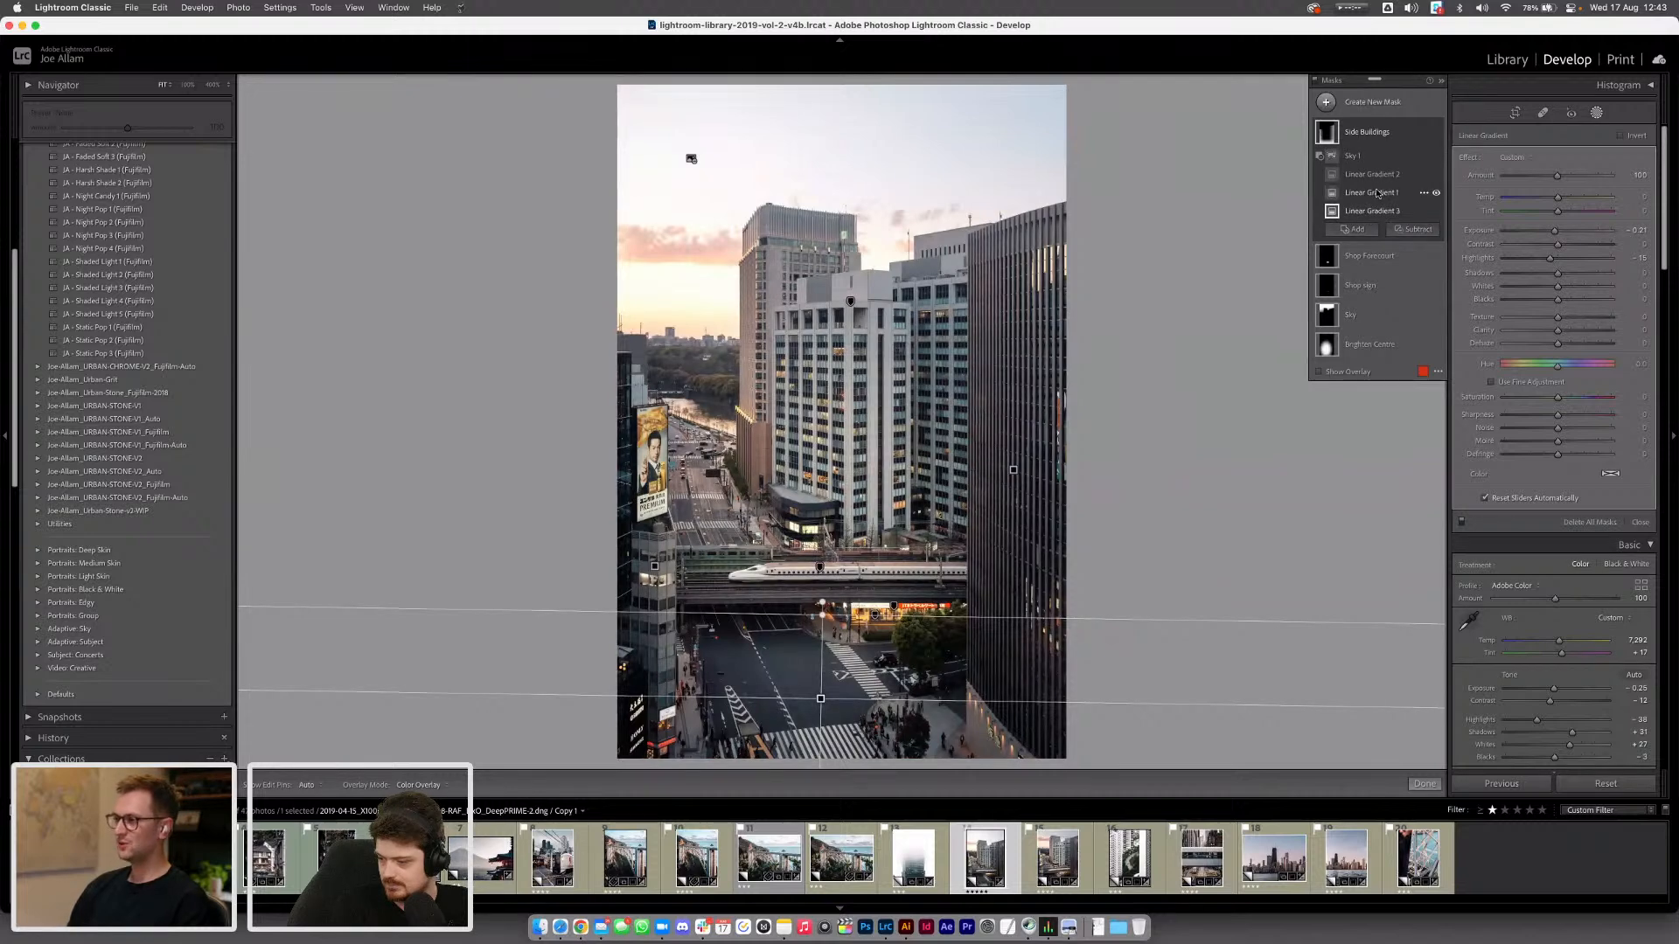
left_click_drag(1379, 192, 1373, 175)
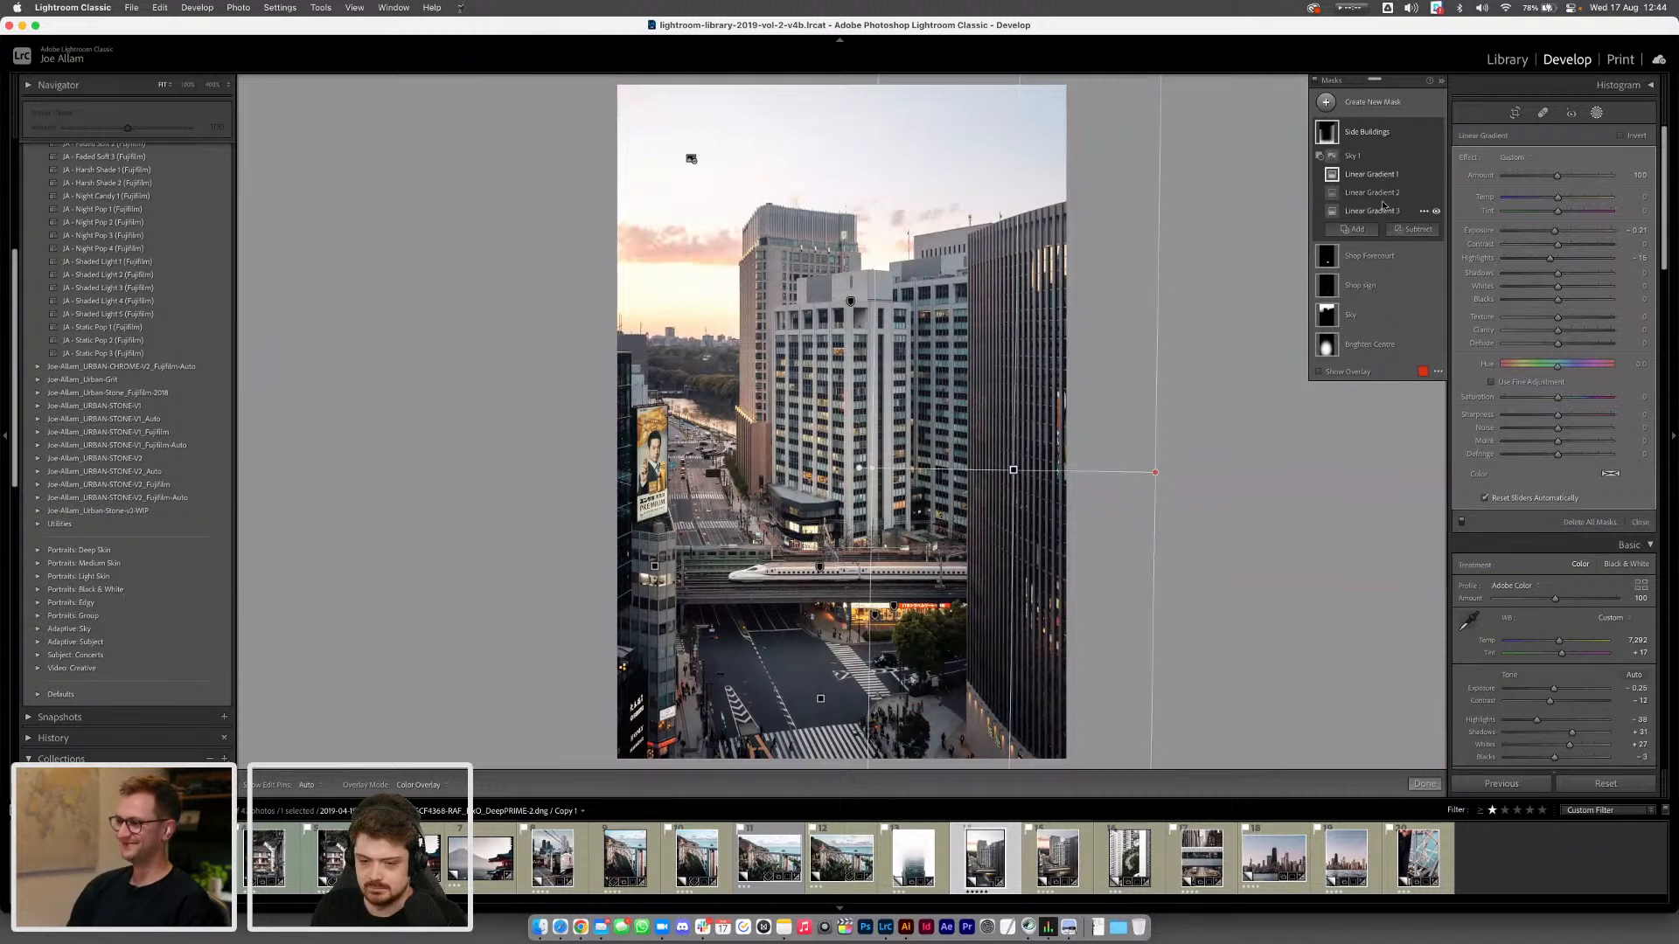
left_click(1378, 138)
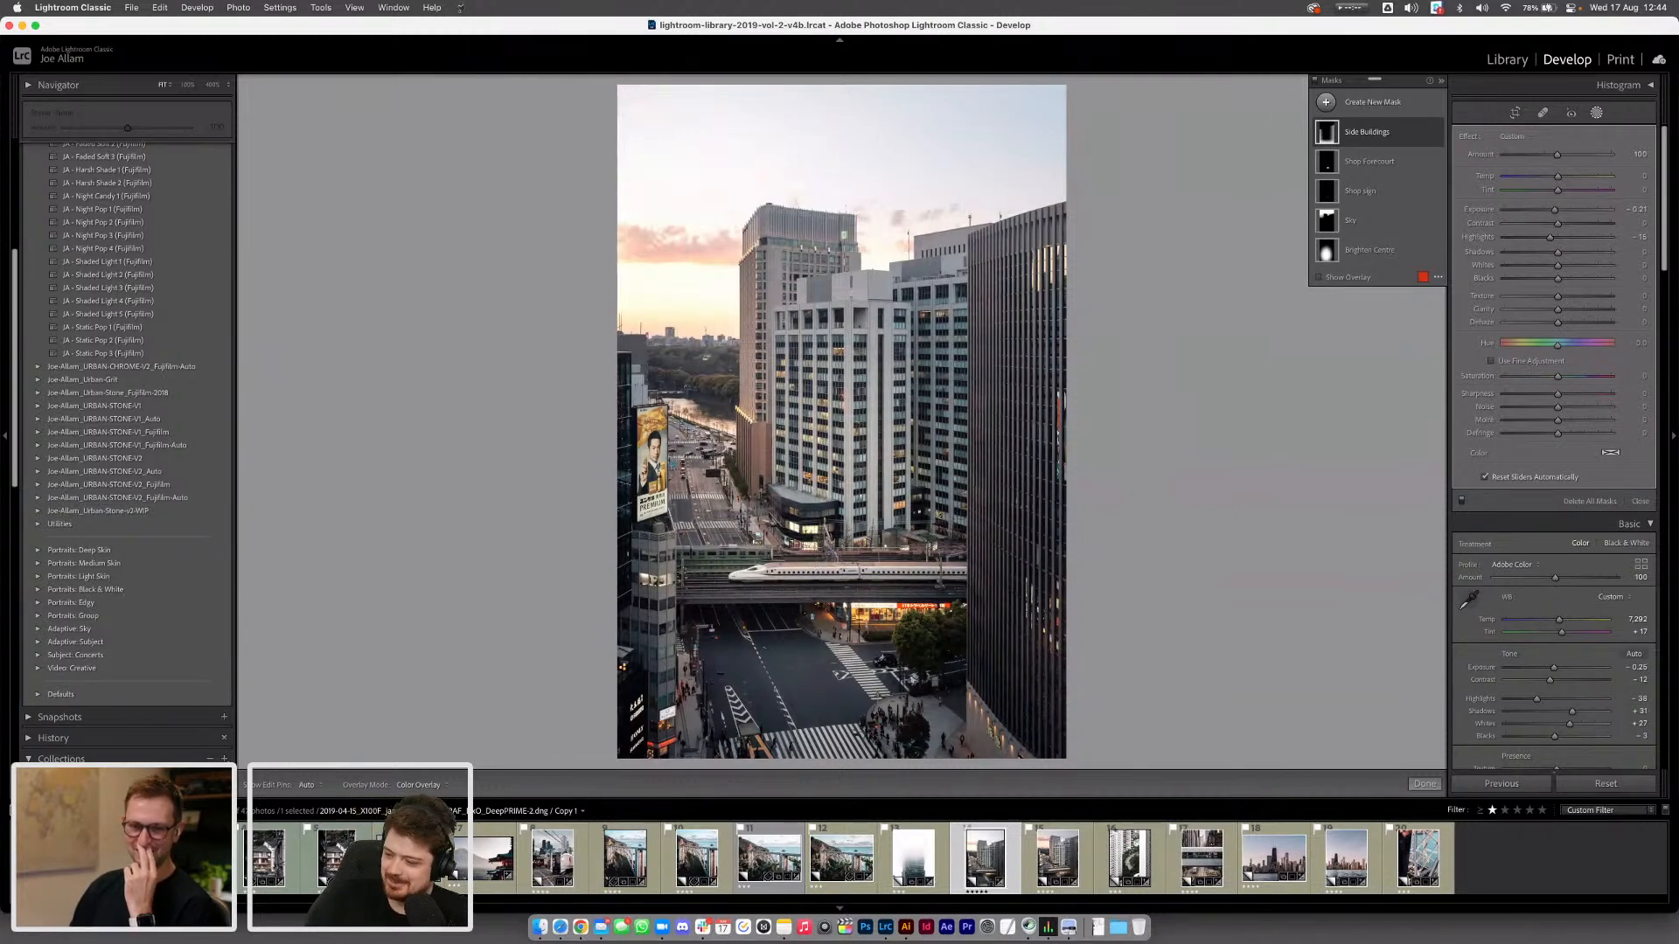
mouse_move(734, 561)
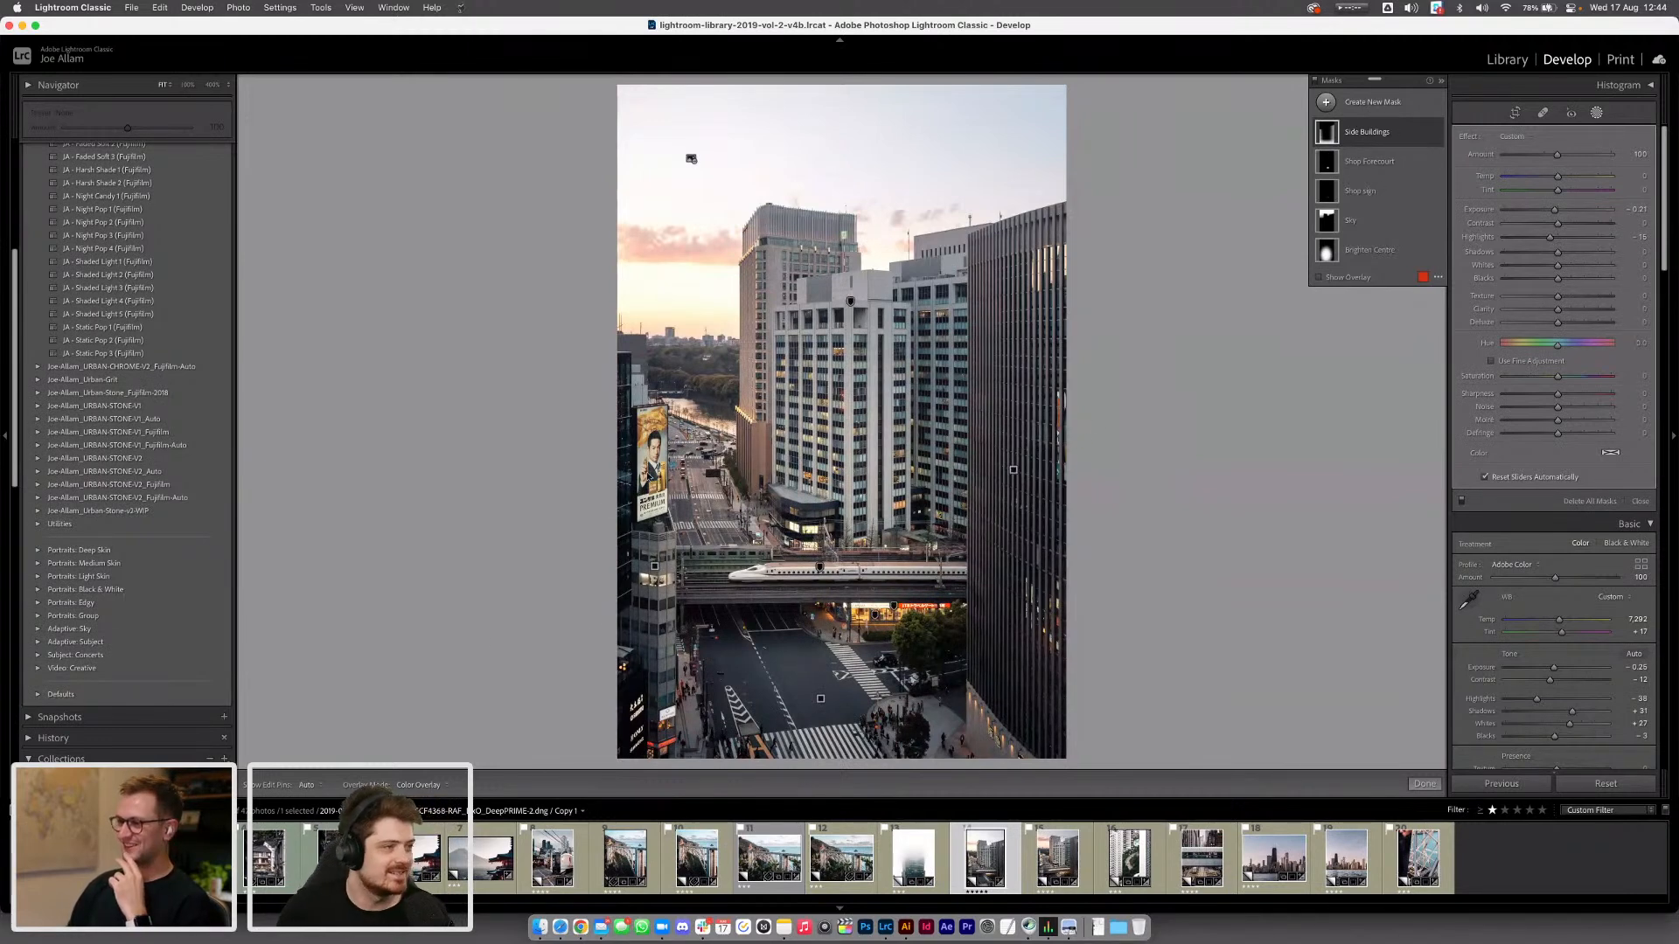
key("shift+w")
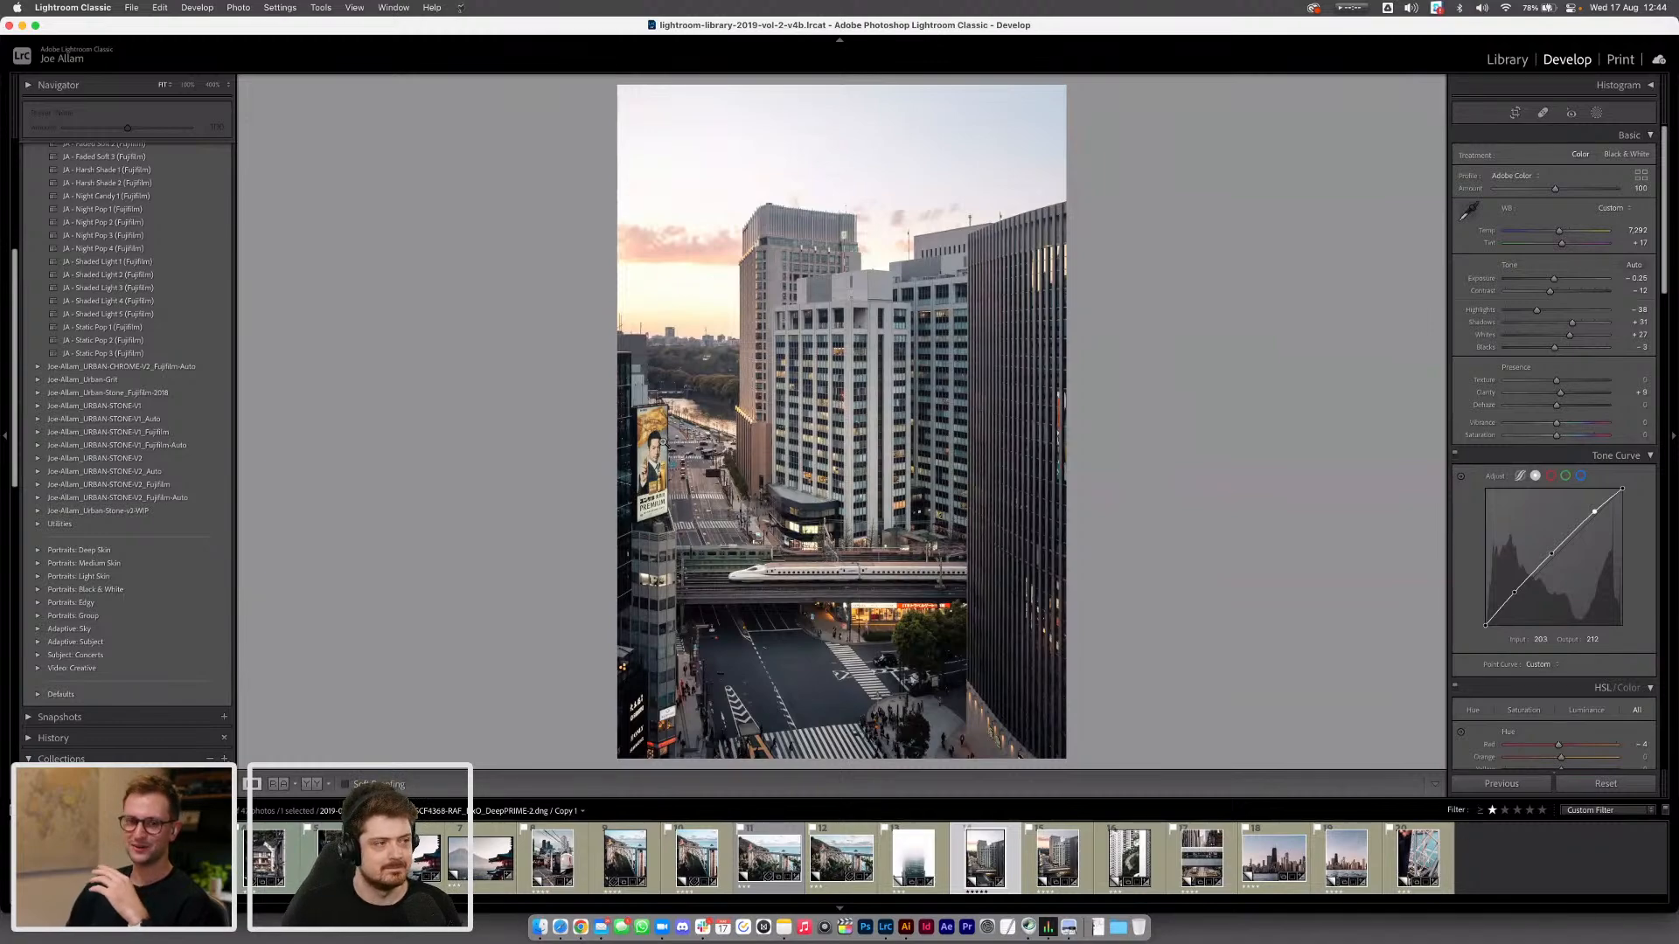
Inspect the billboard and the adjacent street at high magnification
left_click(652, 505)
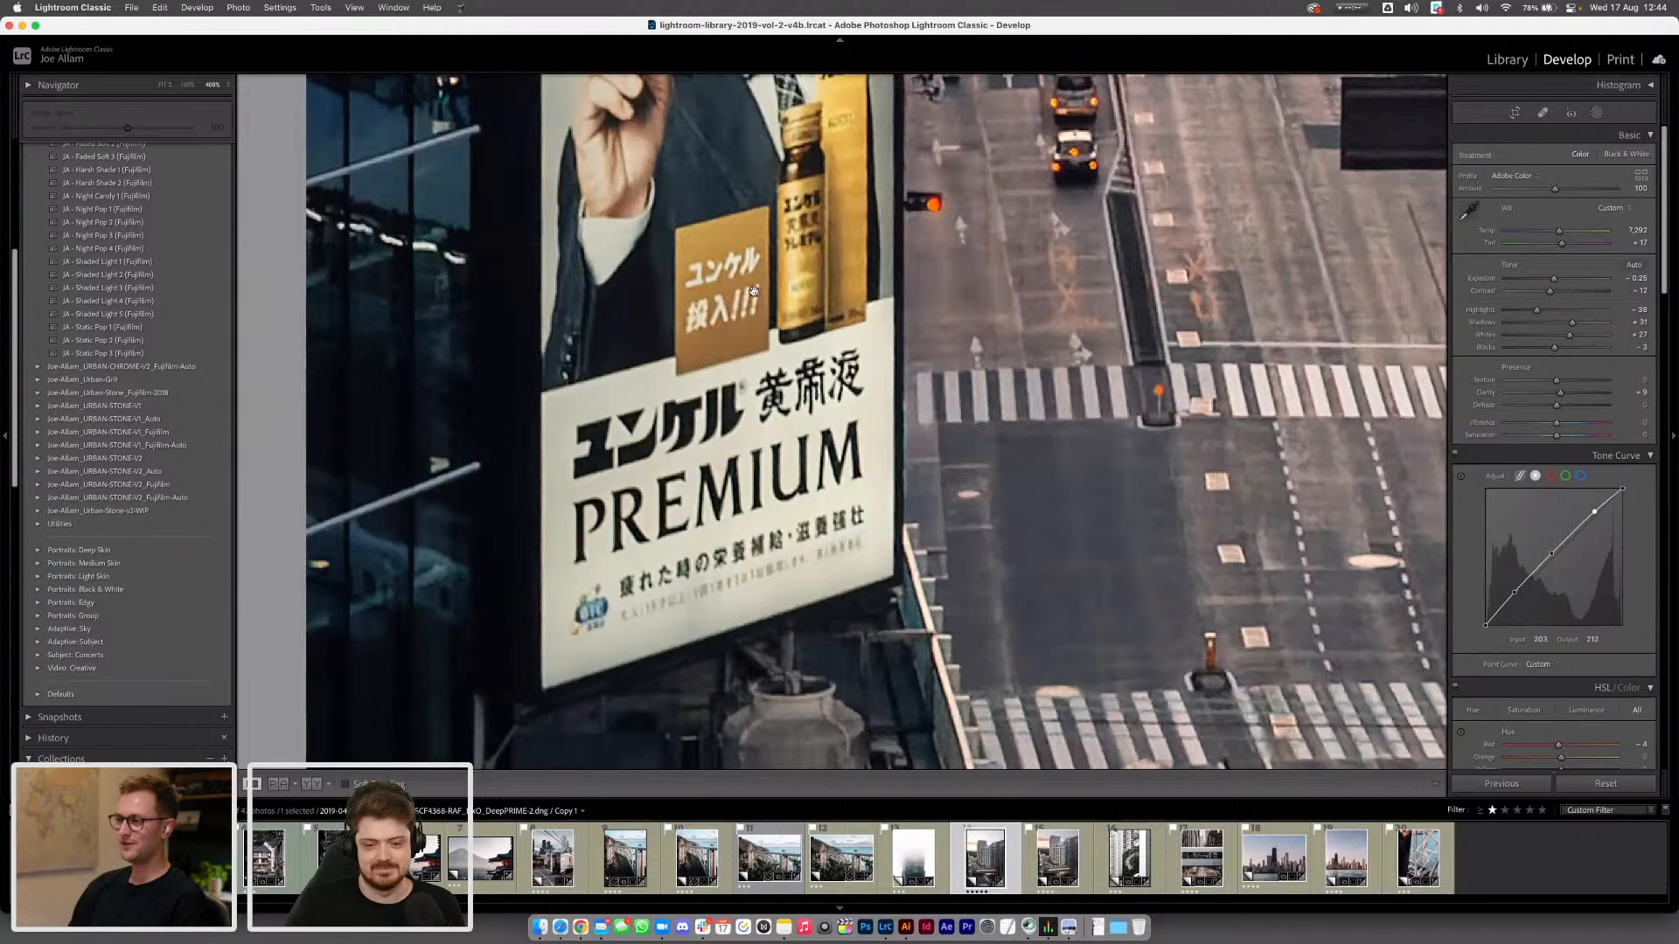
left_click(706, 308)
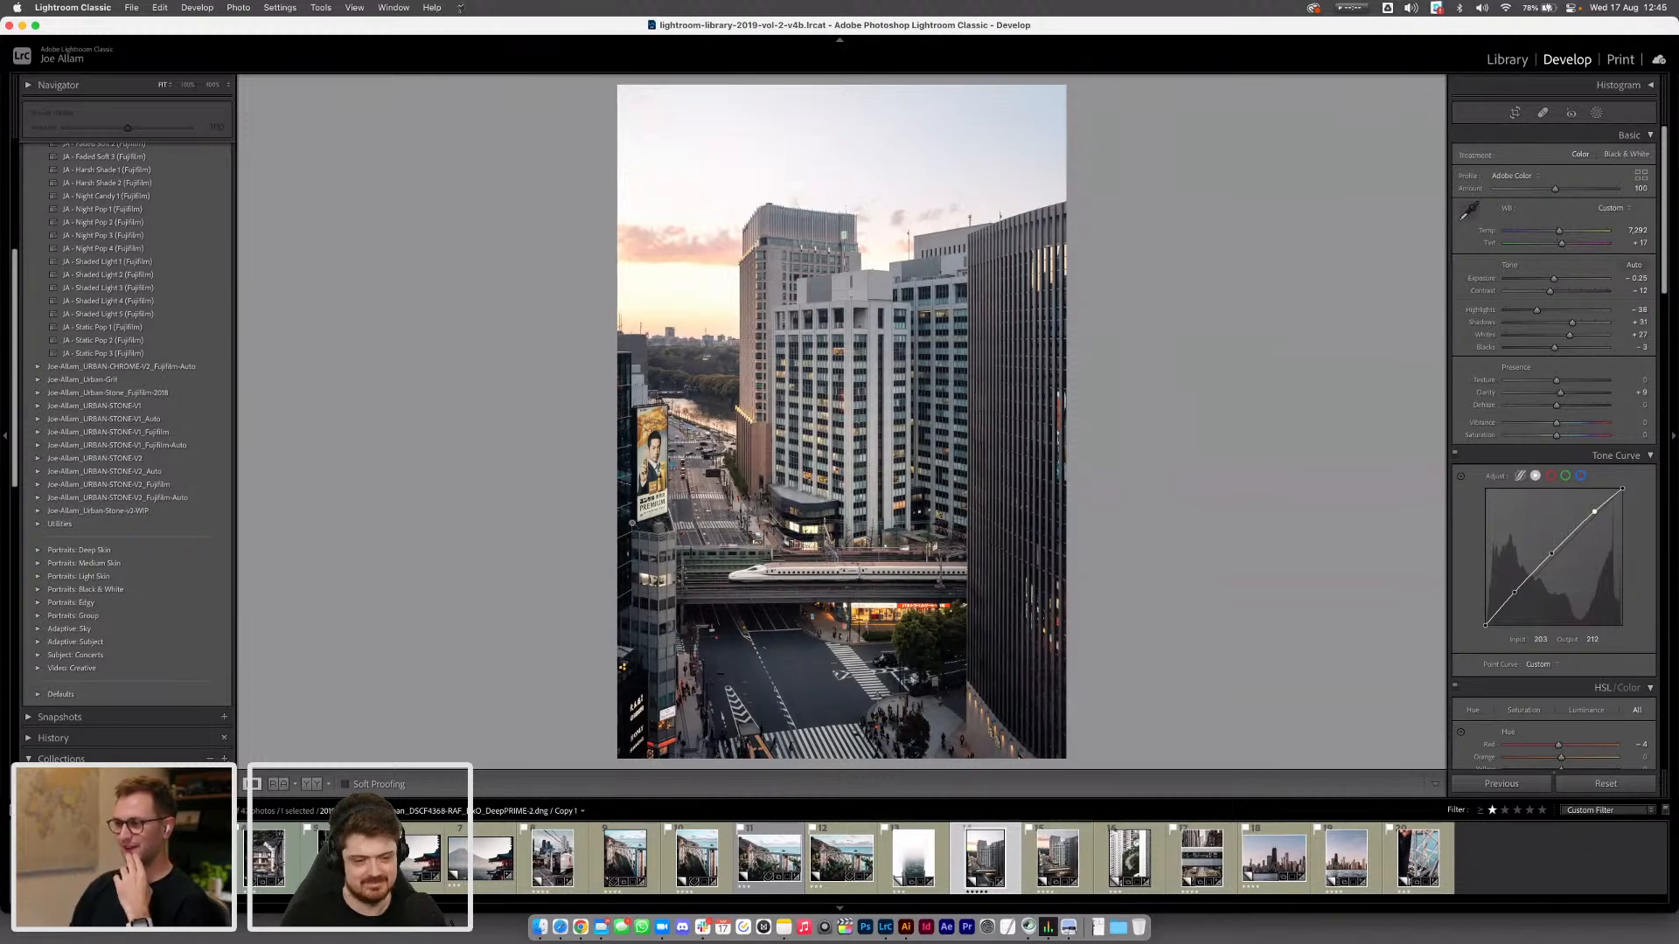
left_click(654, 486)
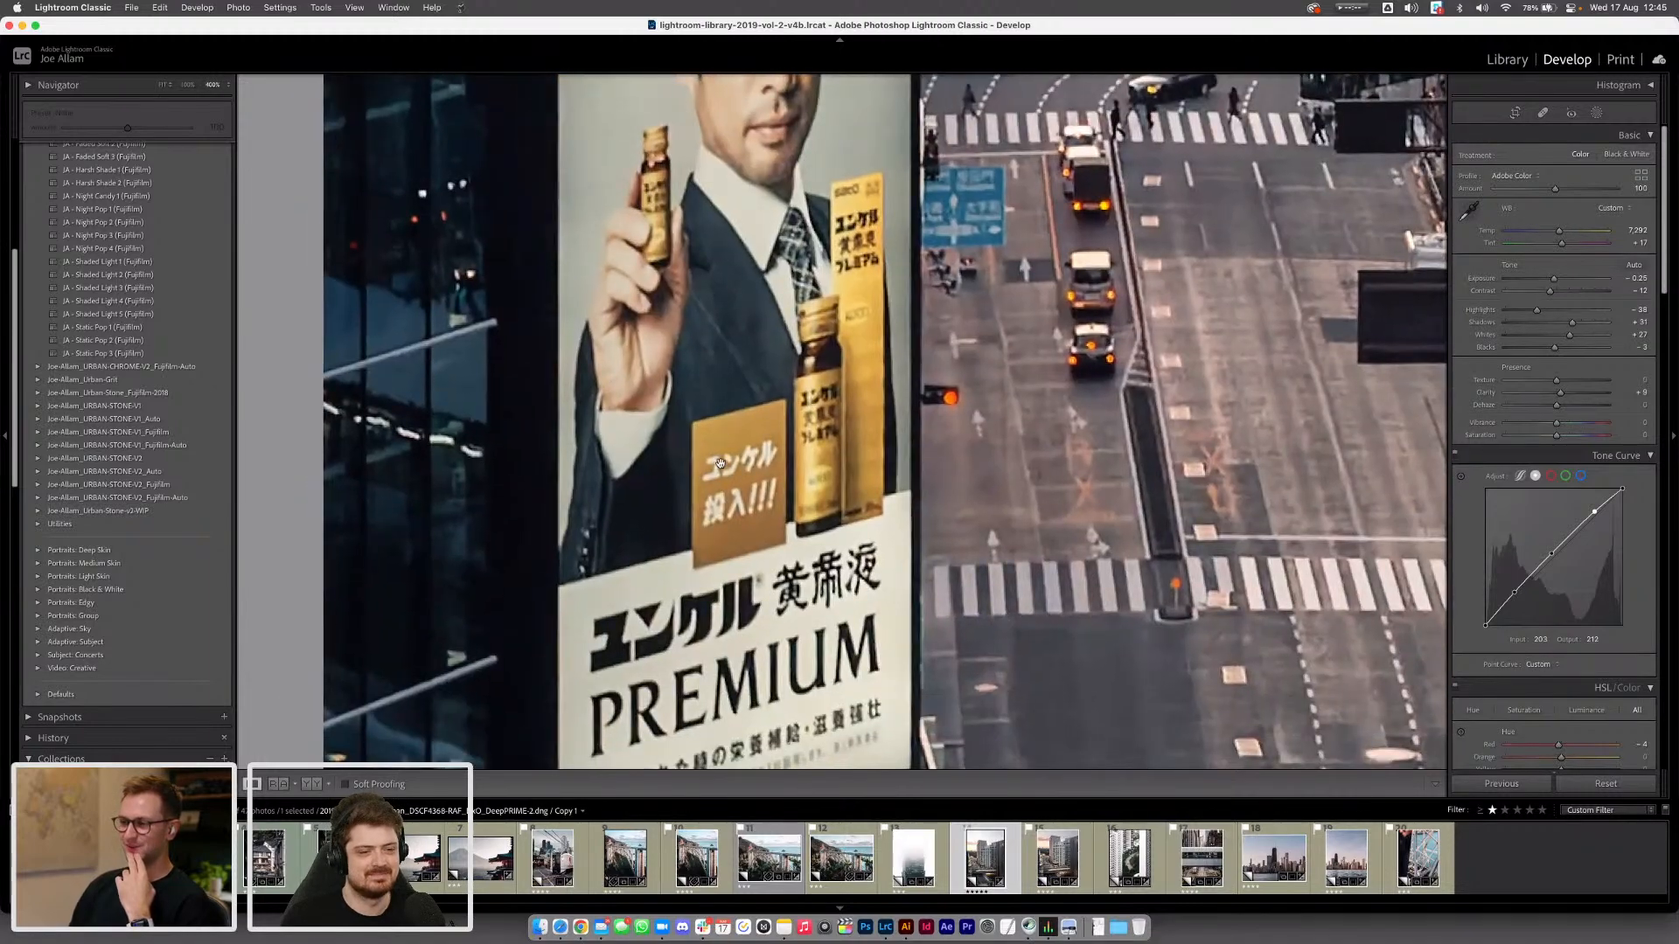
left_click_drag(720, 464, 699, 389)
left_click_drag(689, 320, 844, 291)
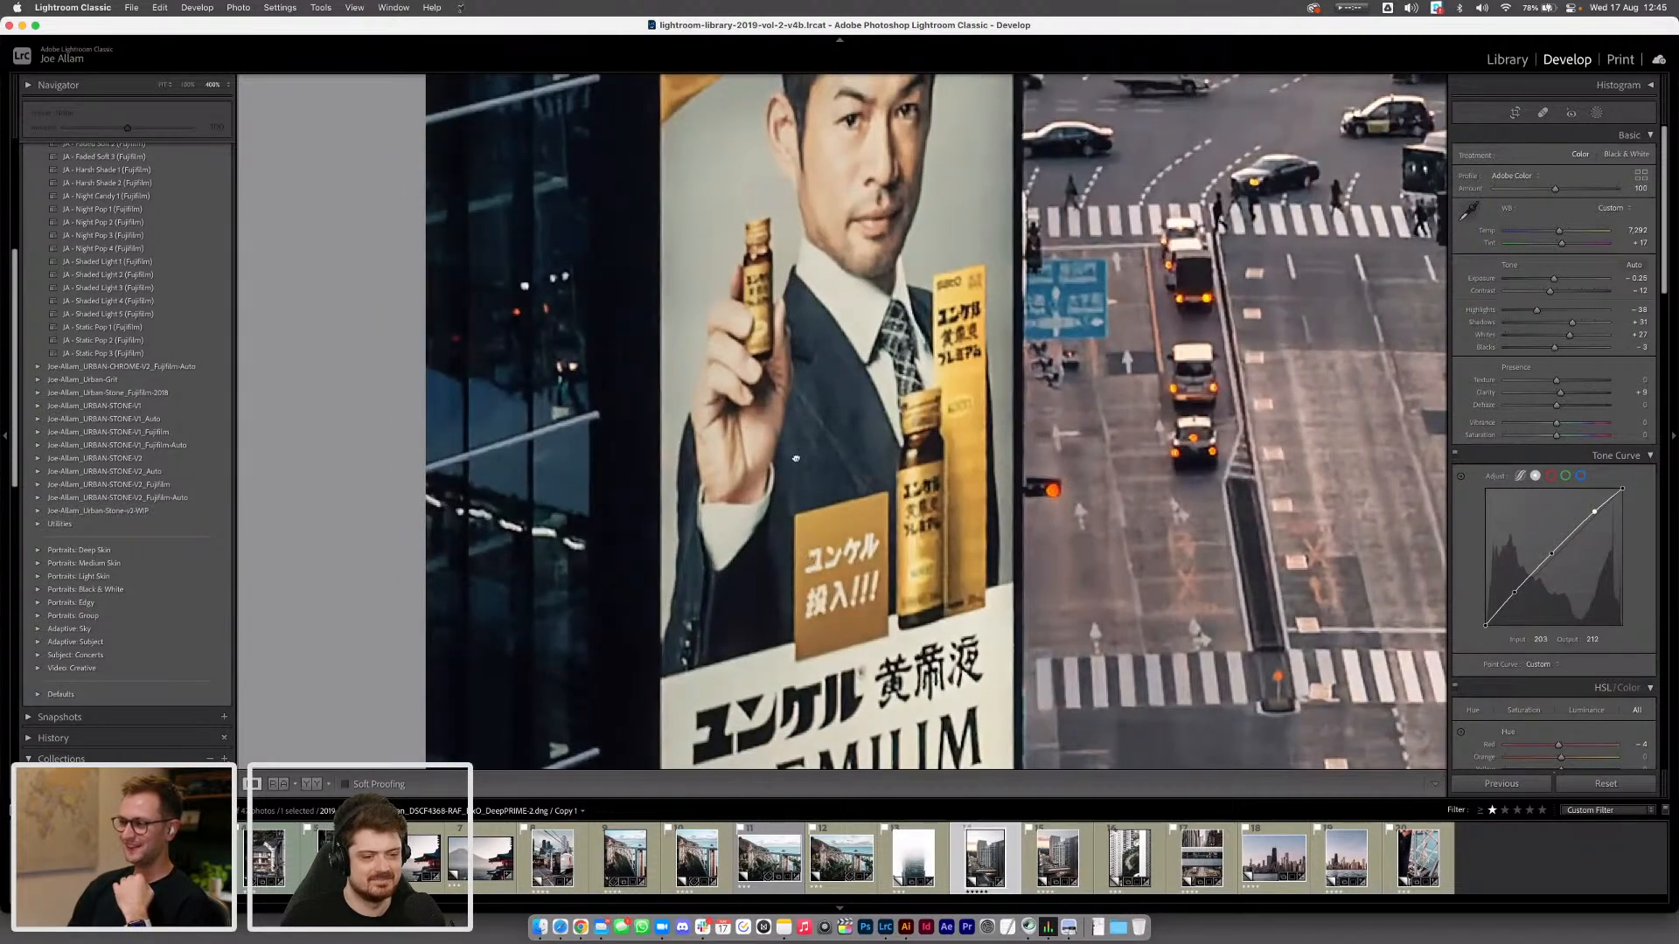
left_click_drag(798, 582, 796, 366)
left_click_drag(834, 174, 845, 392)
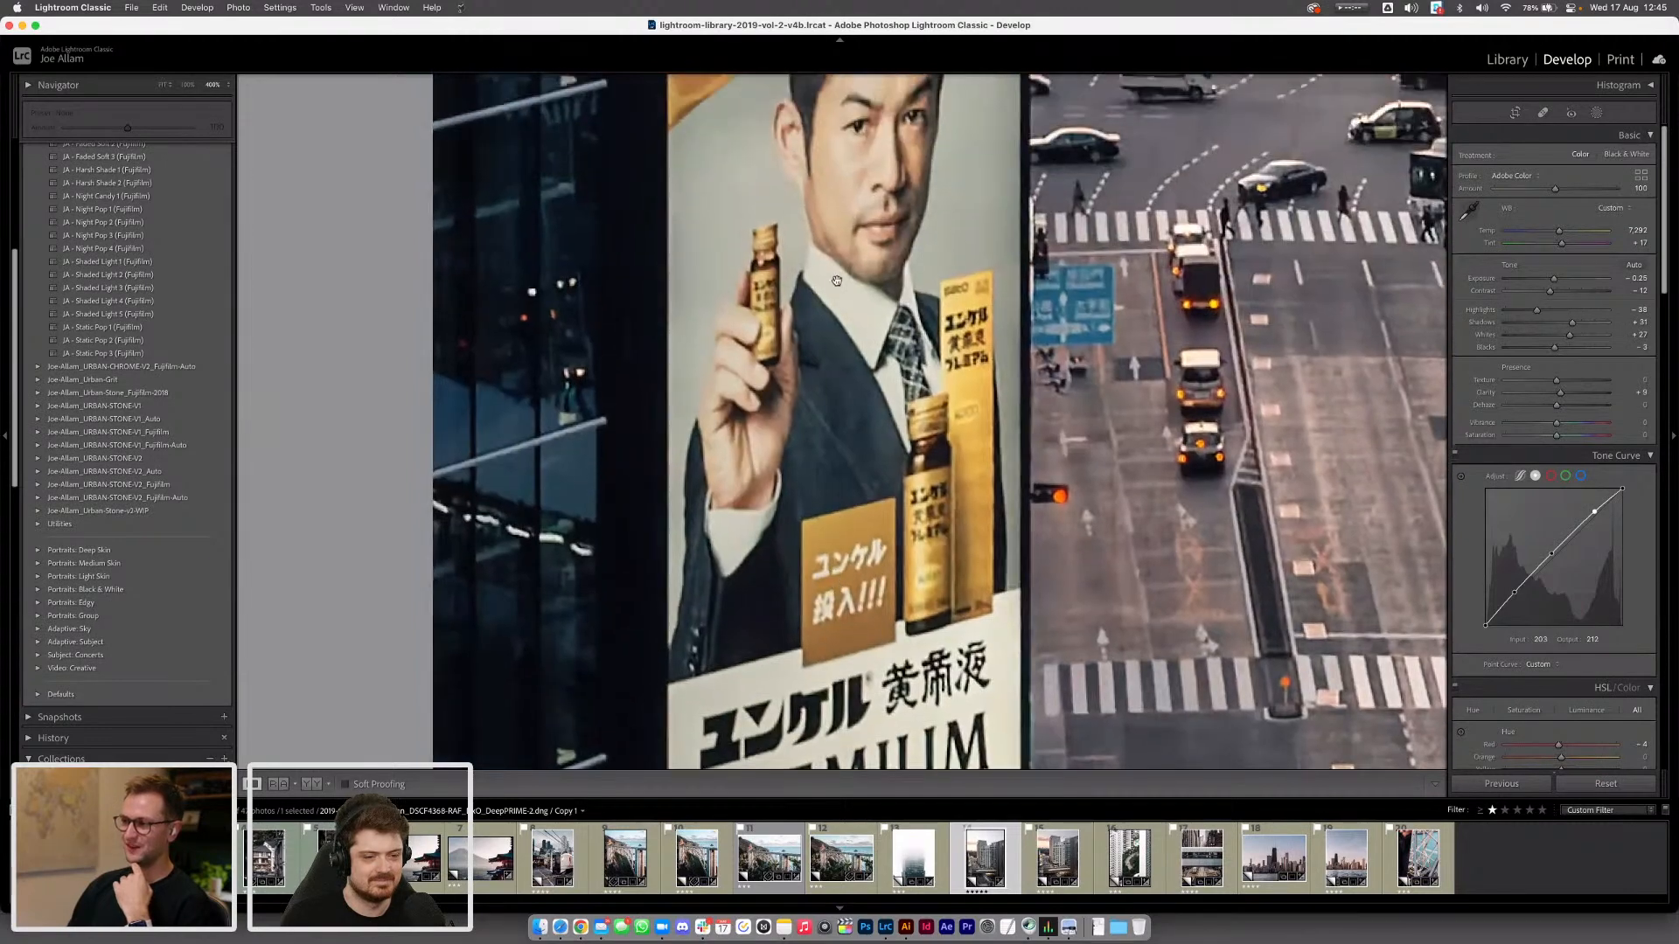
Examine the face and upper part of the billboard advert up close, checking it against the full photo
left_click_drag(841, 248, 843, 462)
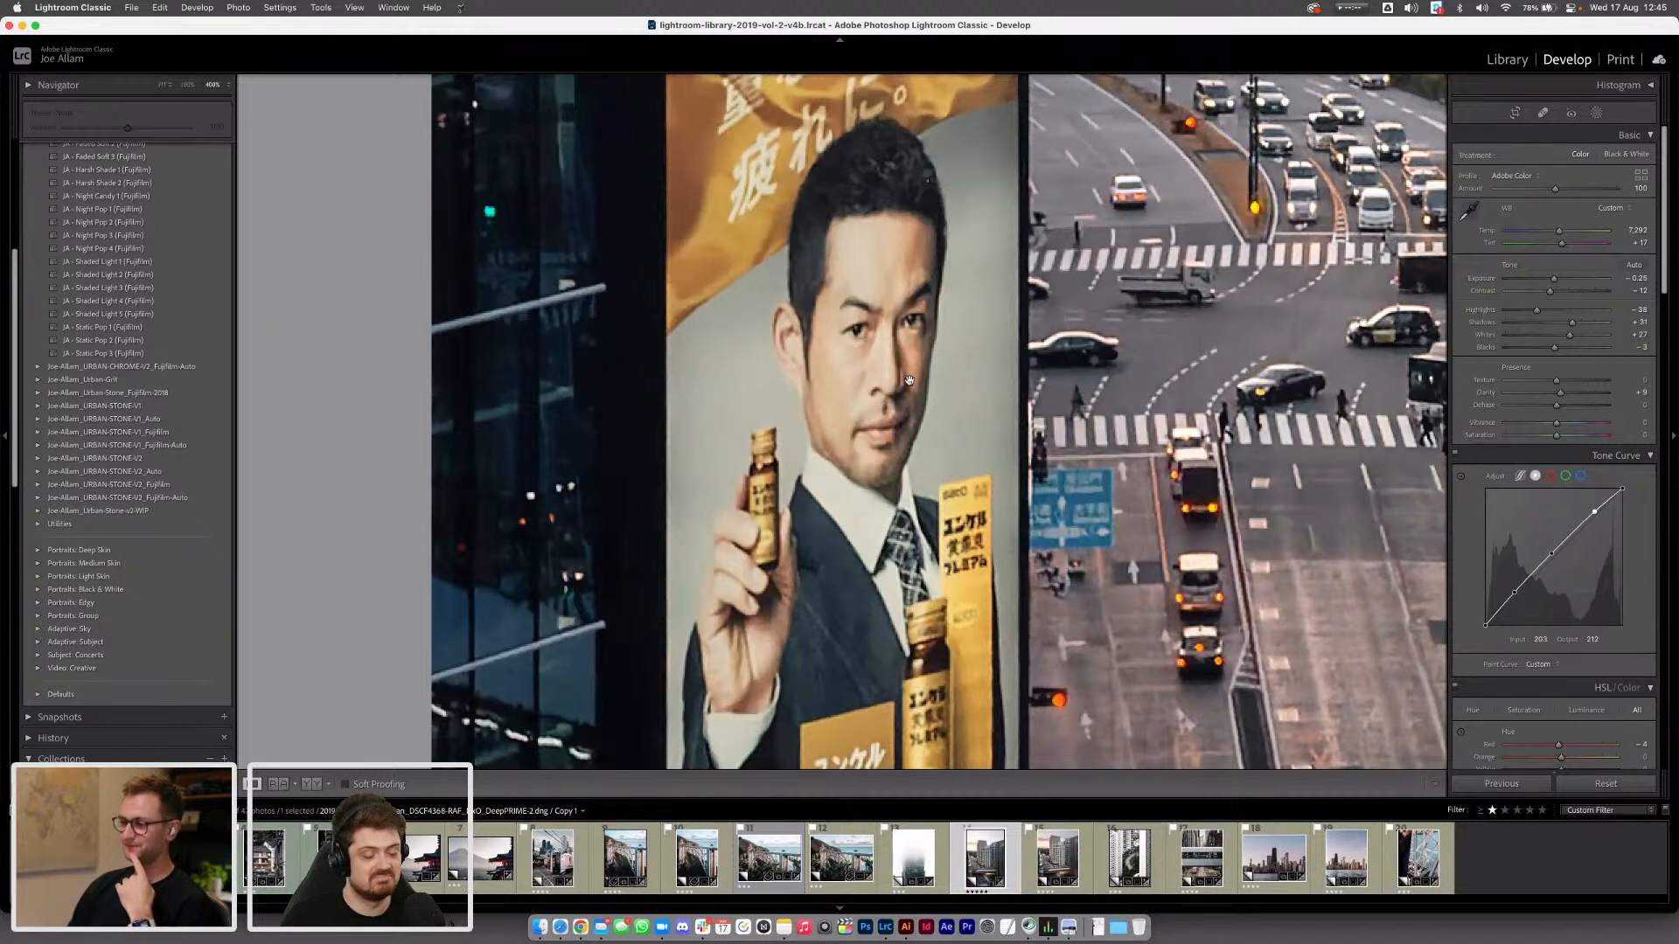
left_click(927, 324)
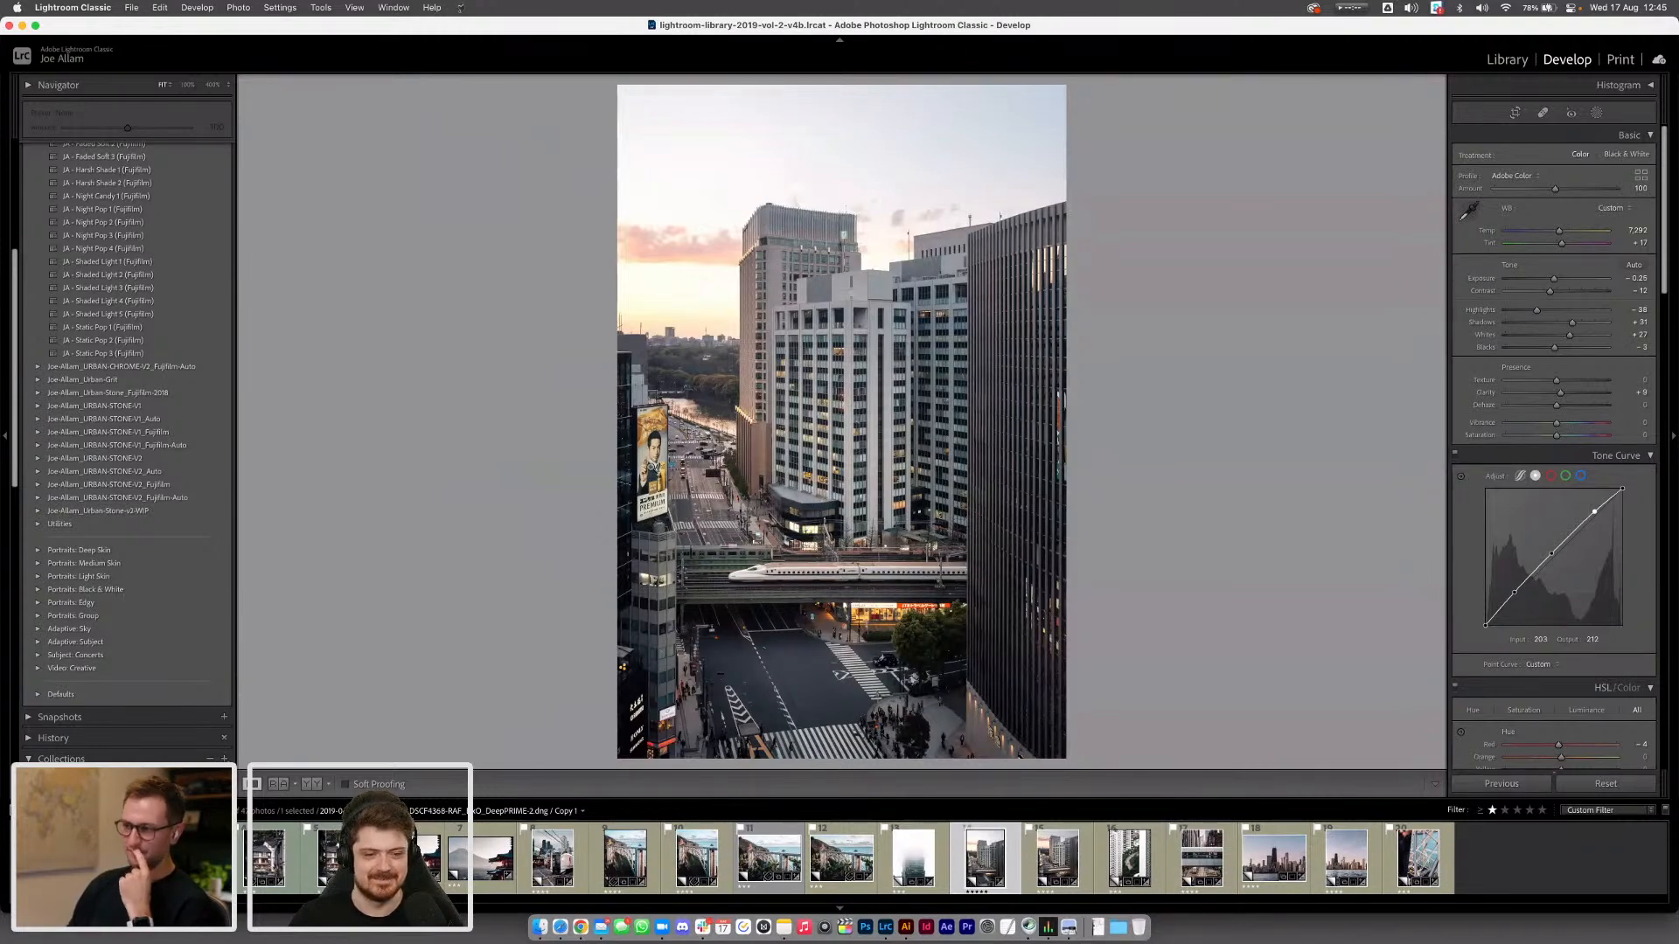
left_click(652, 467)
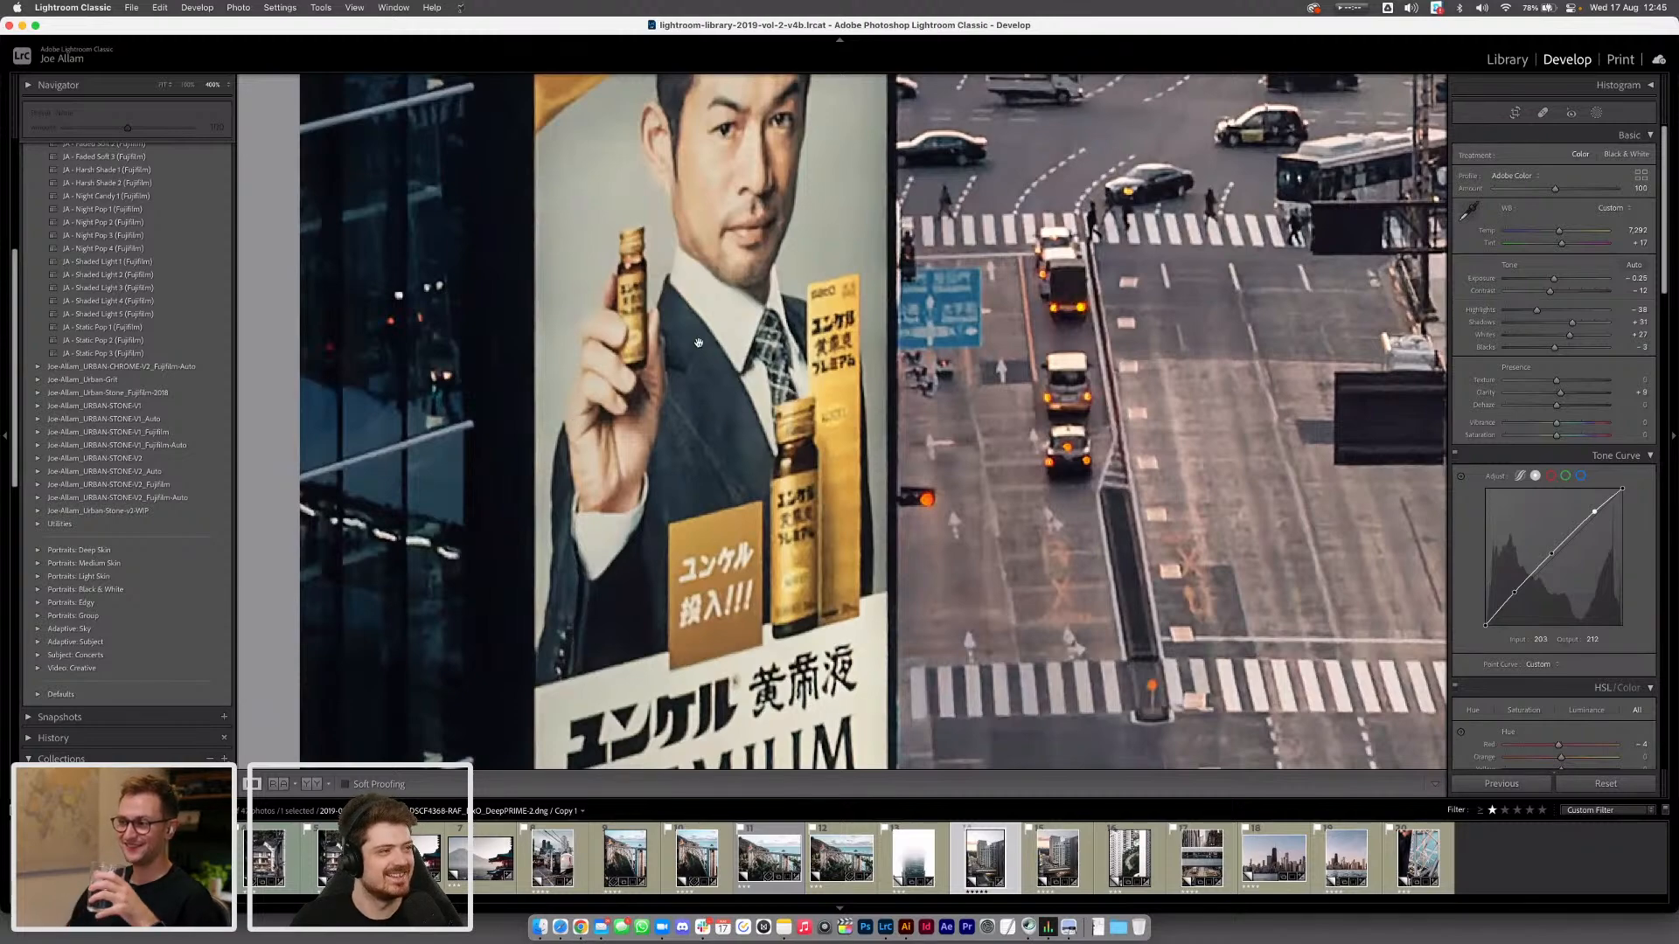
left_click_drag(698, 344, 734, 463)
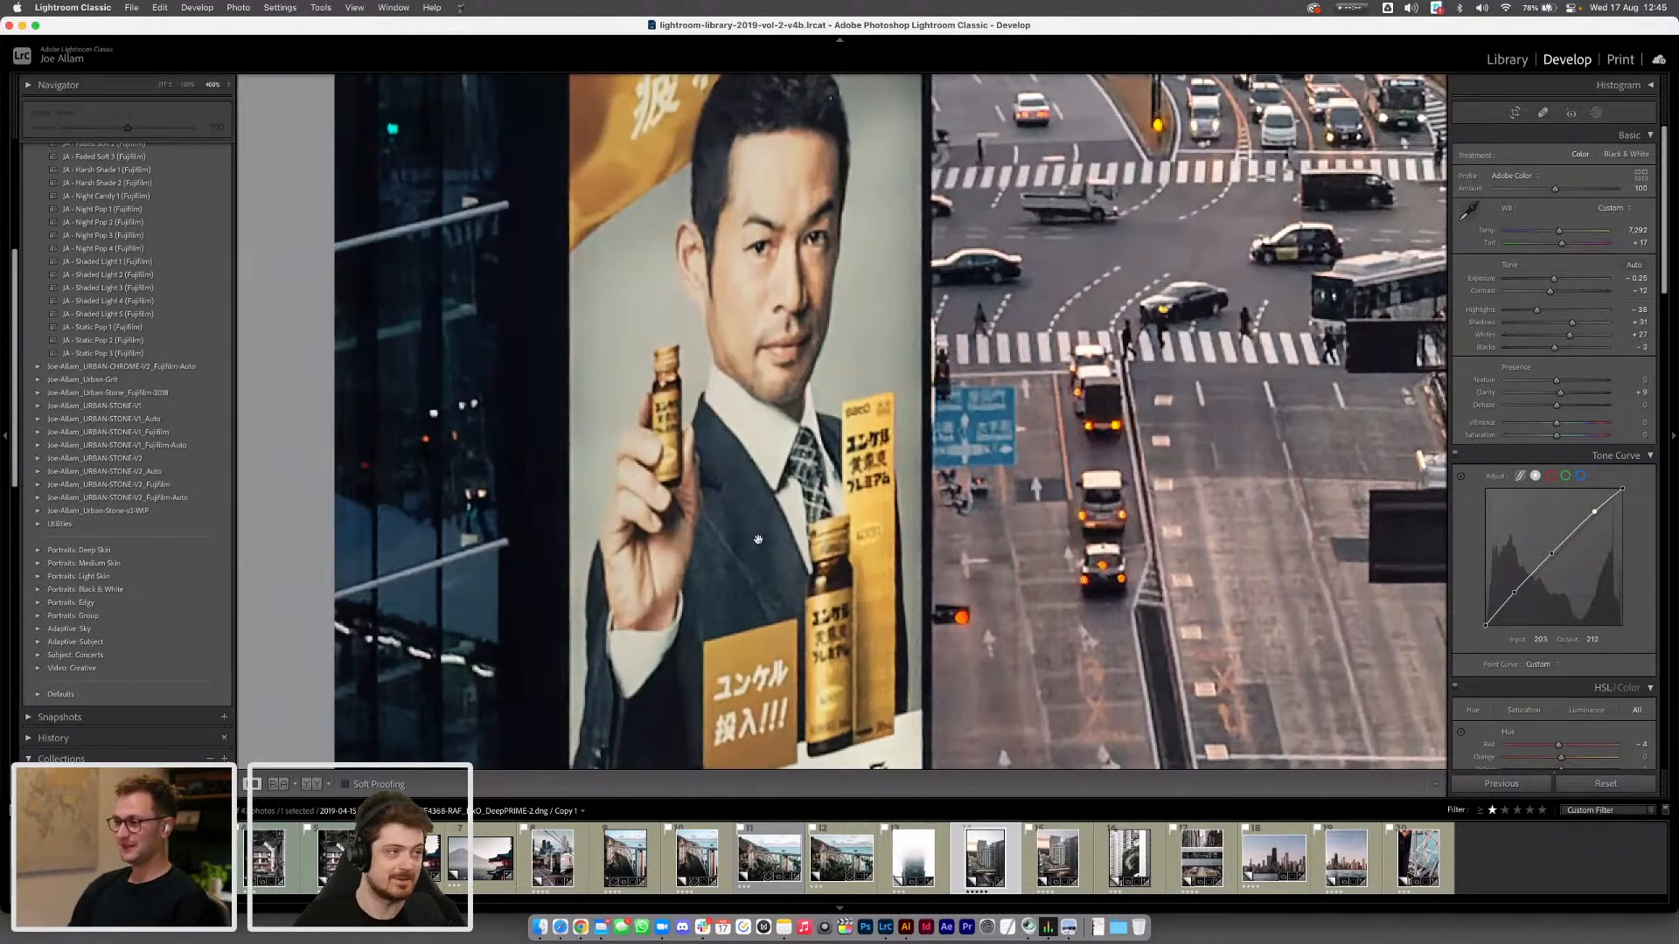
scroll(758, 540, "down", 5)
left_click(777, 427)
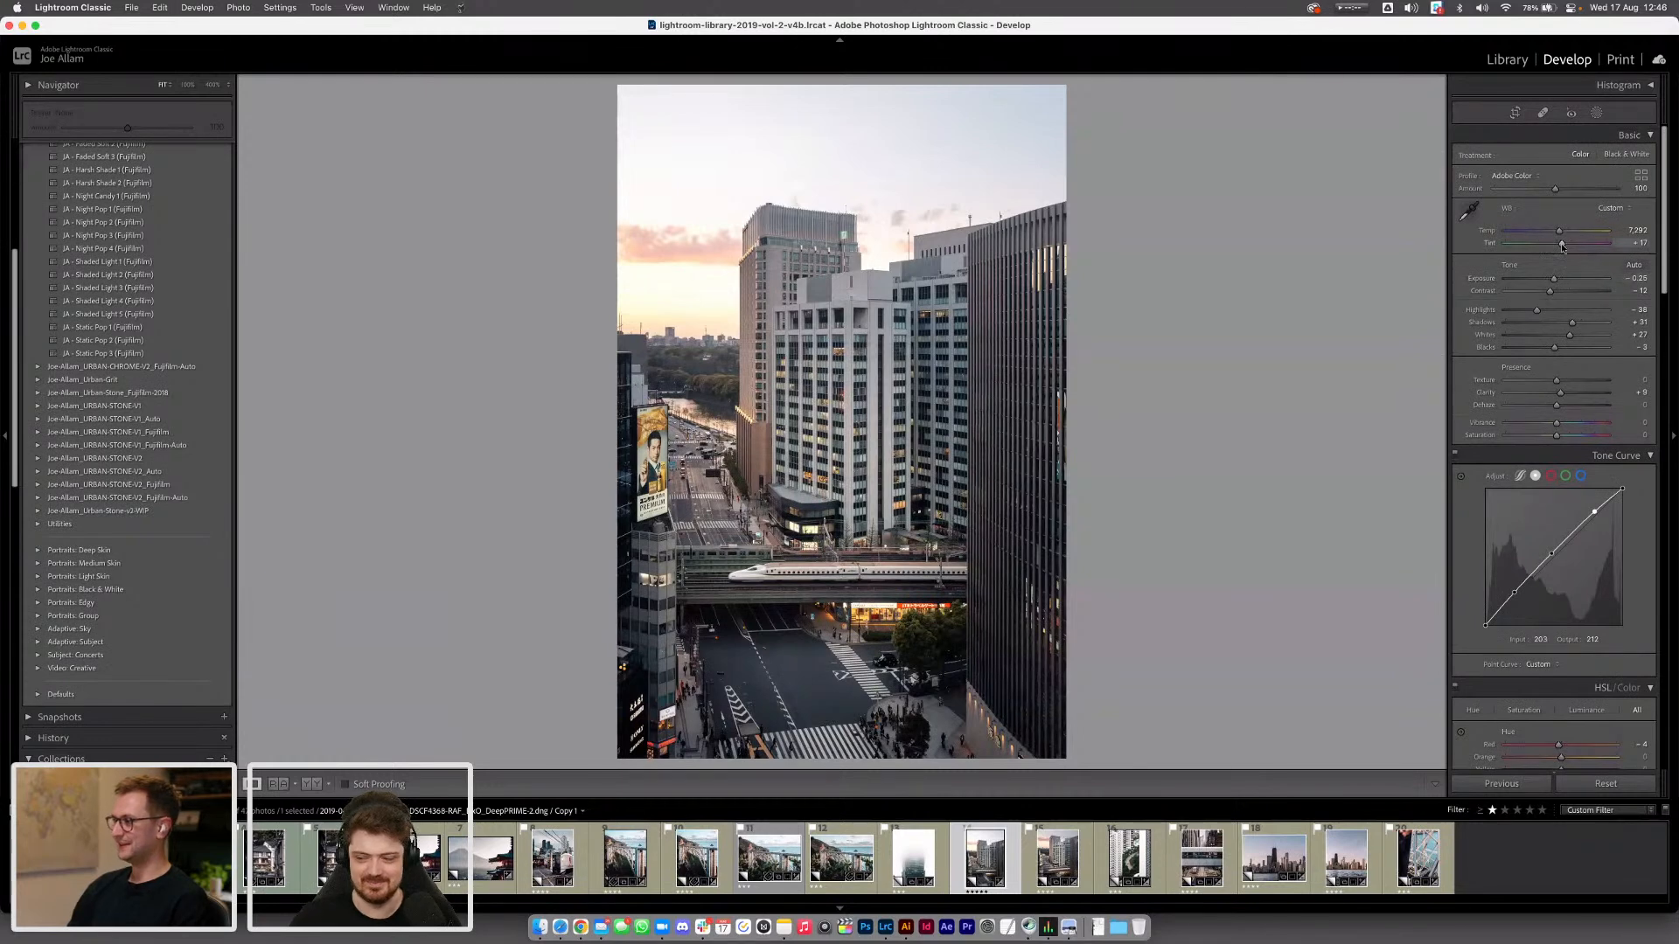
Review the components of the Side Buildings mask: the three linear gradients and the subtracted sky
scroll(1485, 267, "up", 1)
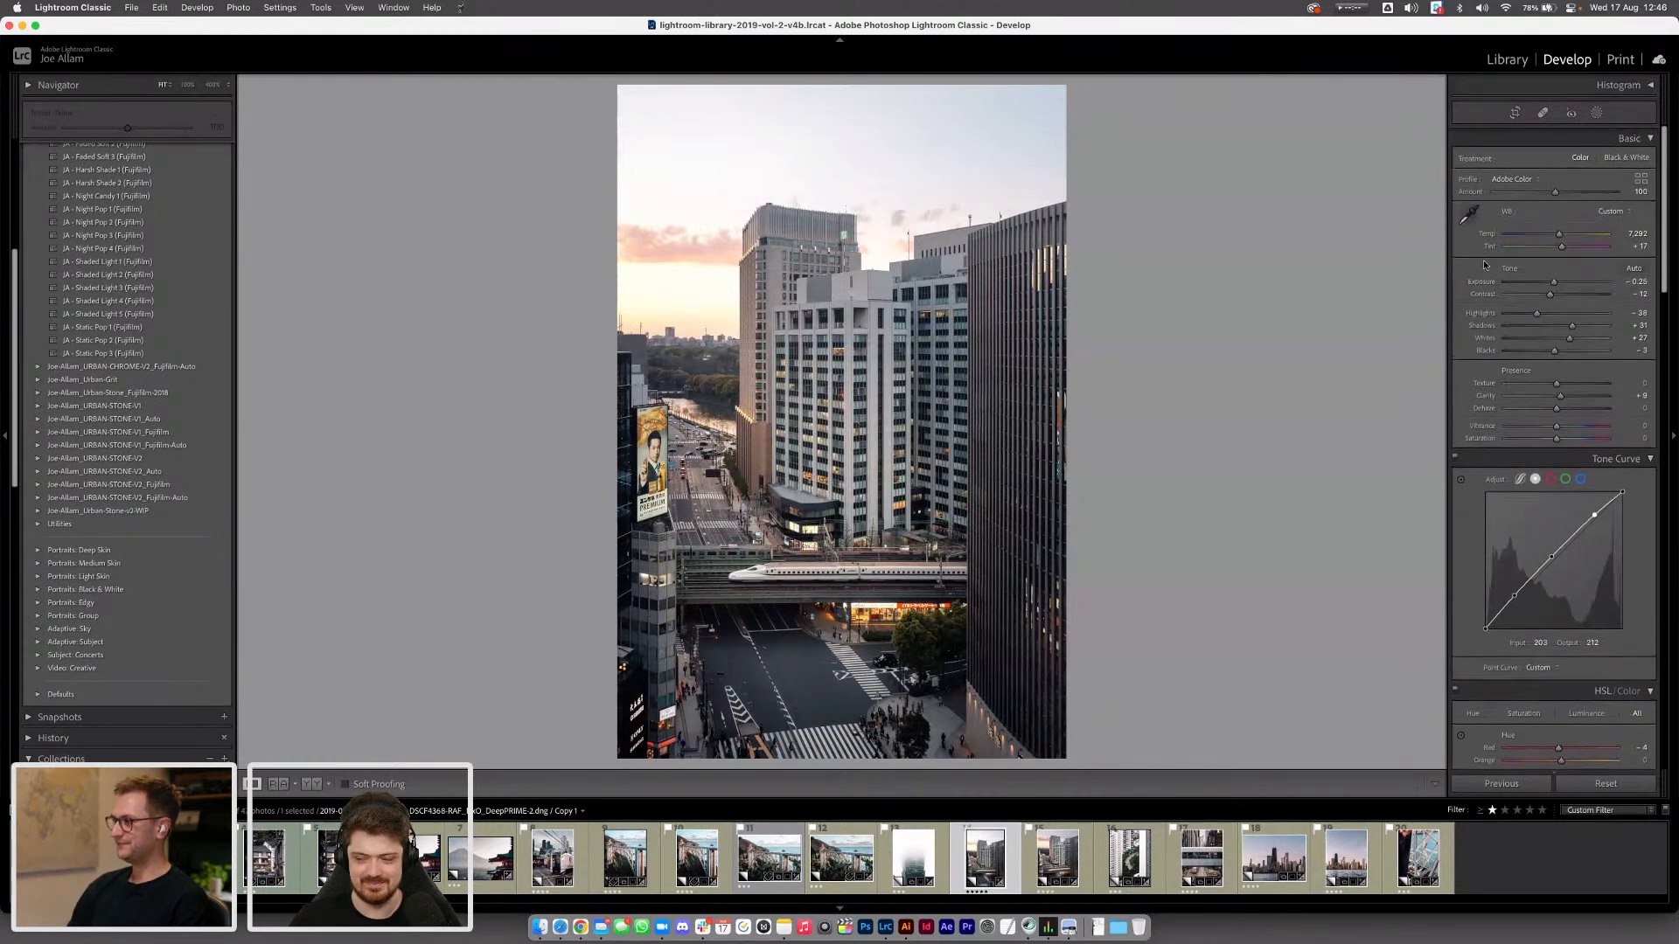
left_click(1597, 113)
left_click(1367, 133)
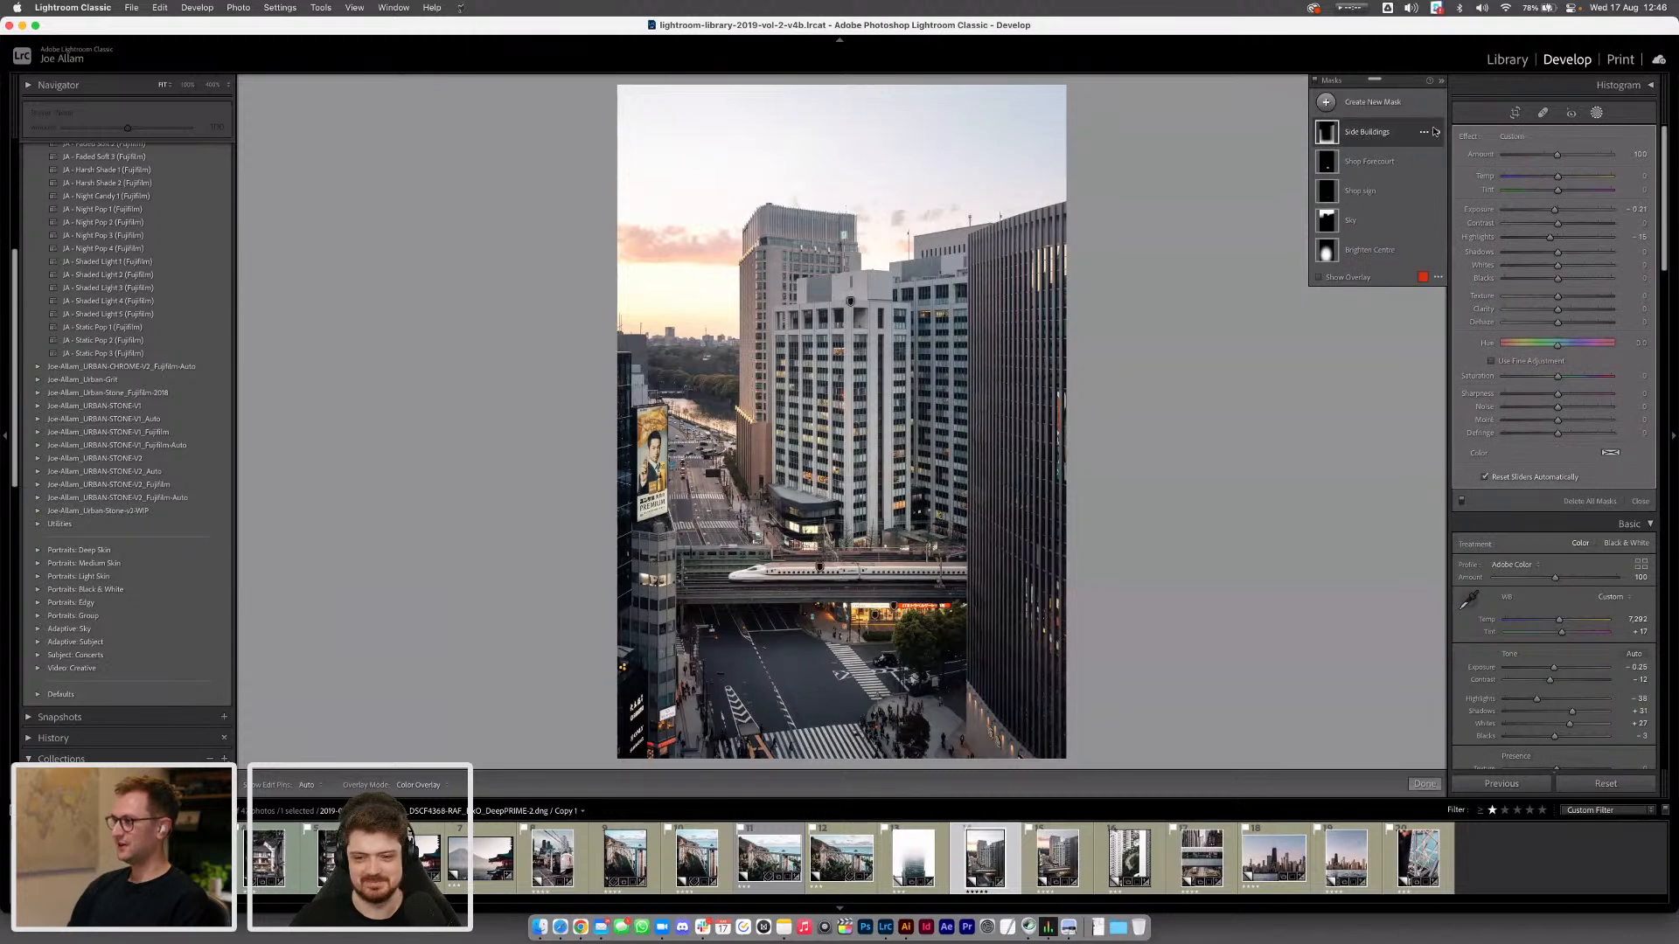
left_click(1361, 132)
left_click(1376, 180)
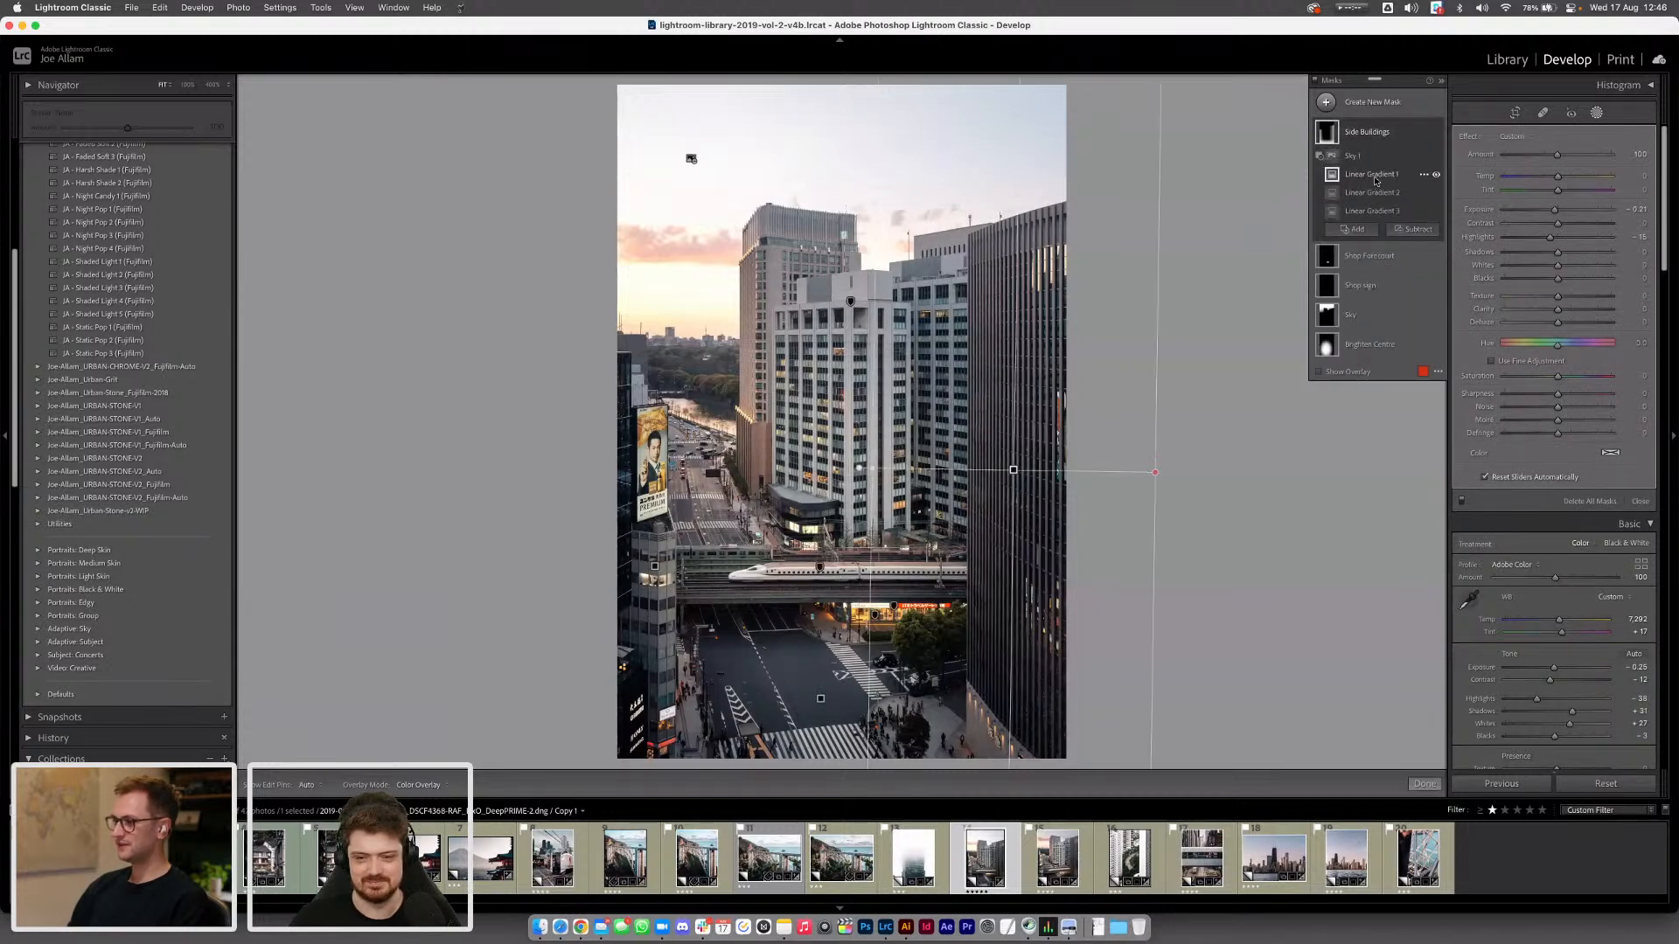
left_click(1370, 193)
left_click(1377, 213)
left_click(1358, 157)
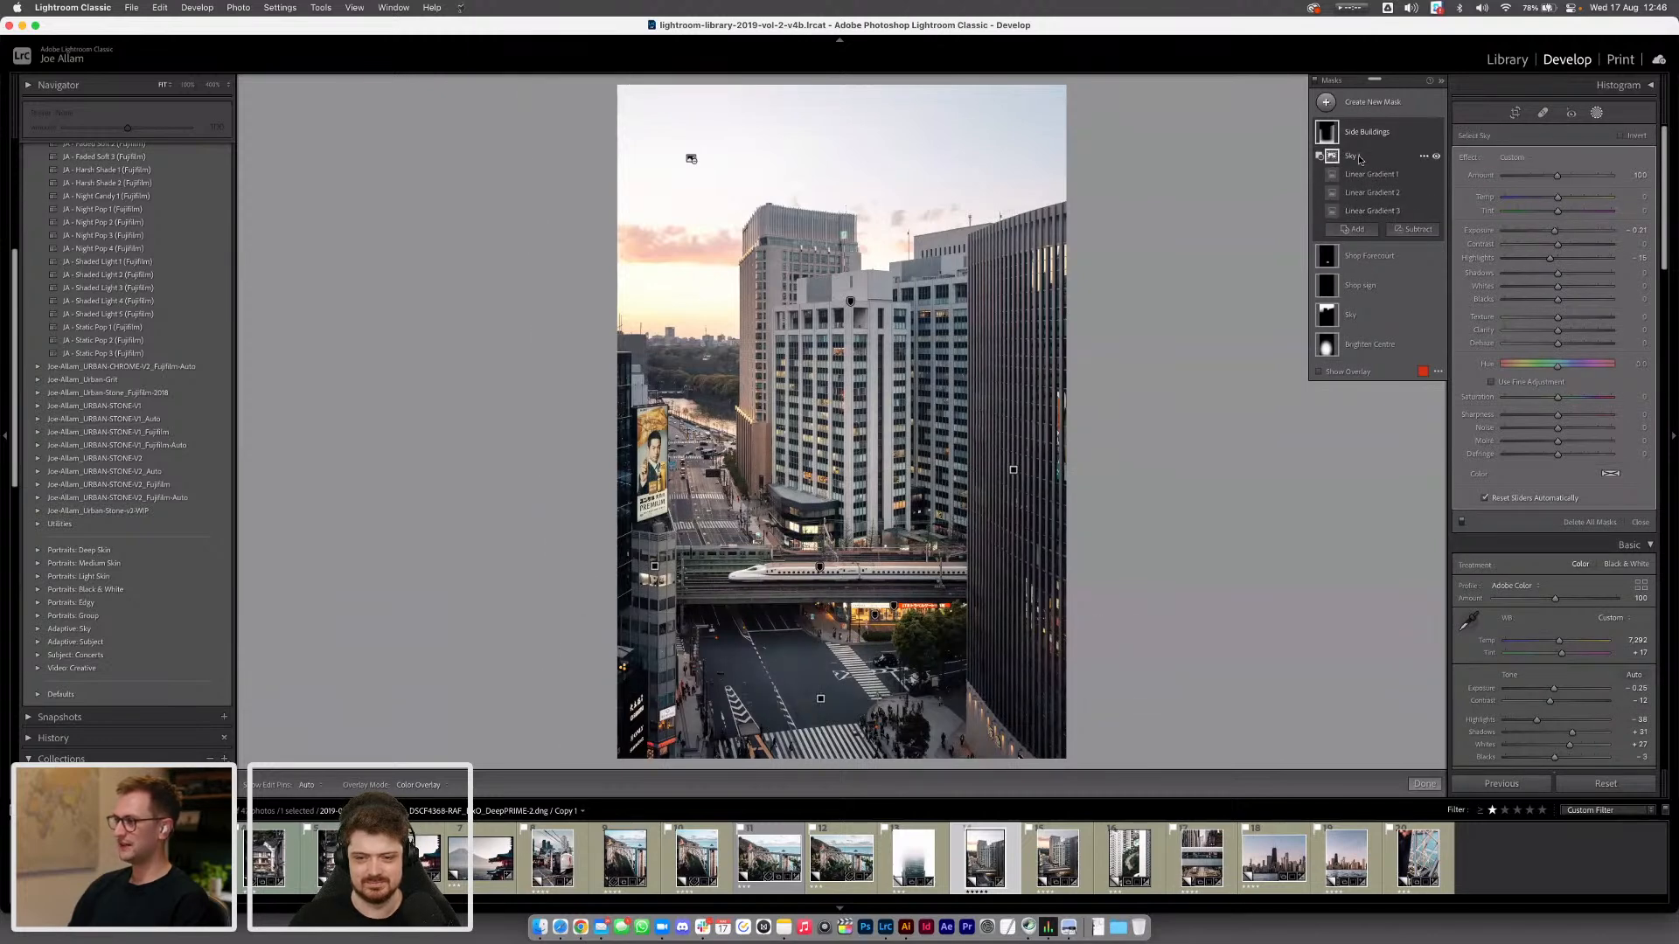
mouse_move(1326, 135)
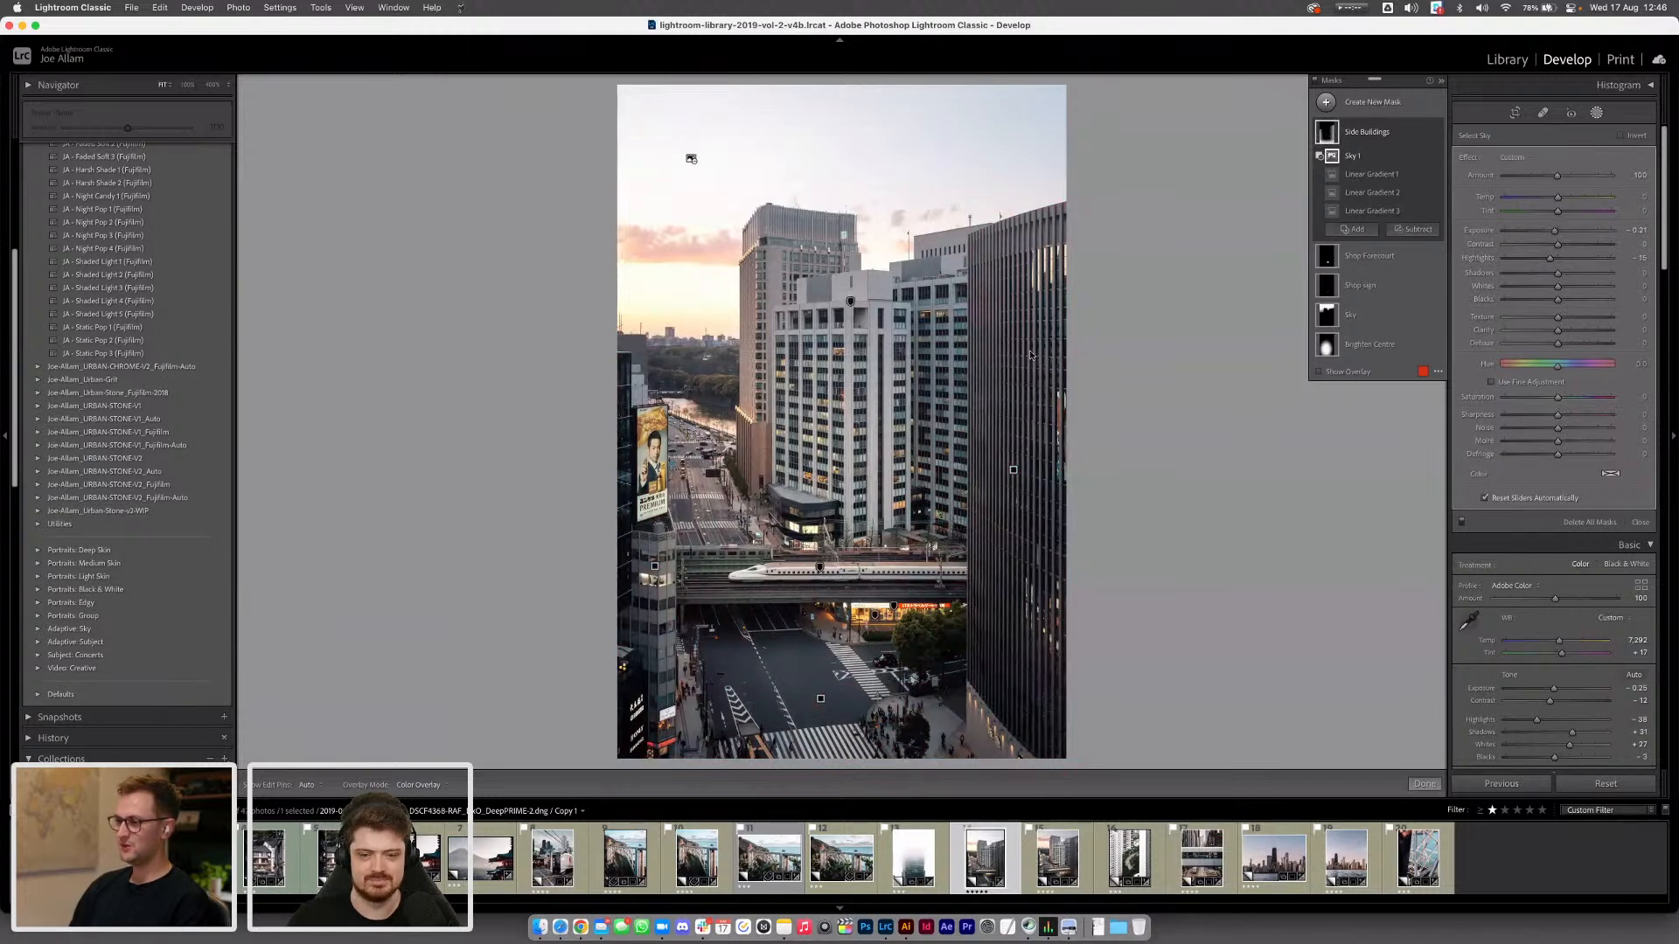
Set the Side Buildings mask's exposure to -0.04
left_click(1368, 132)
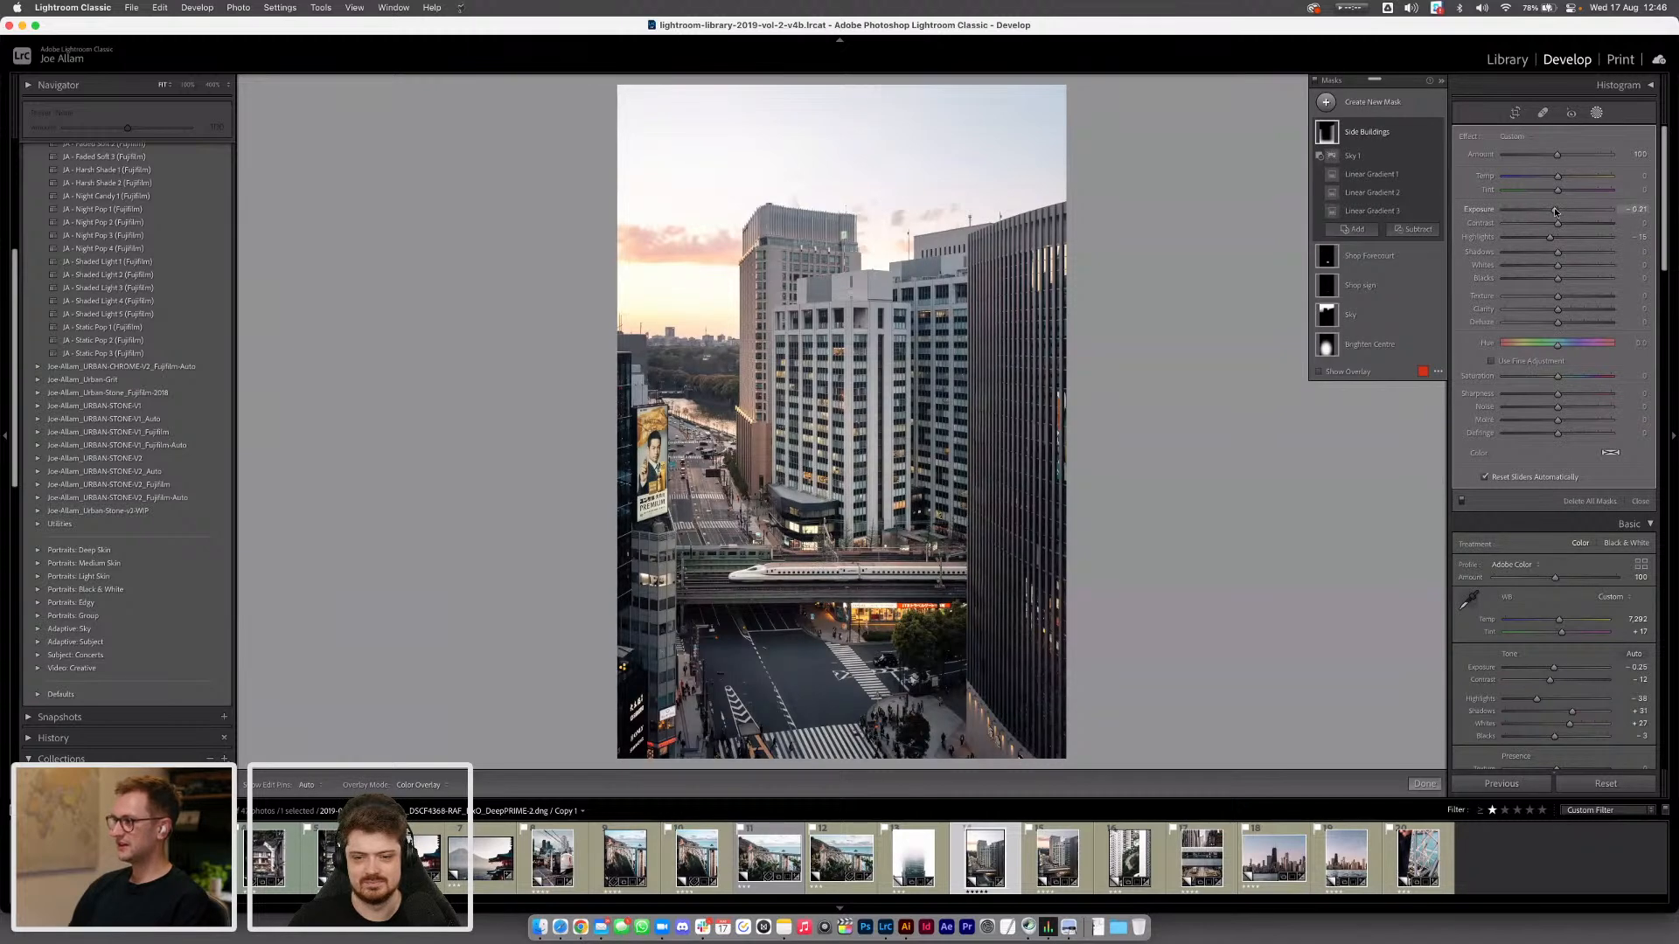
left_click_drag(1551, 211, 1555, 210)
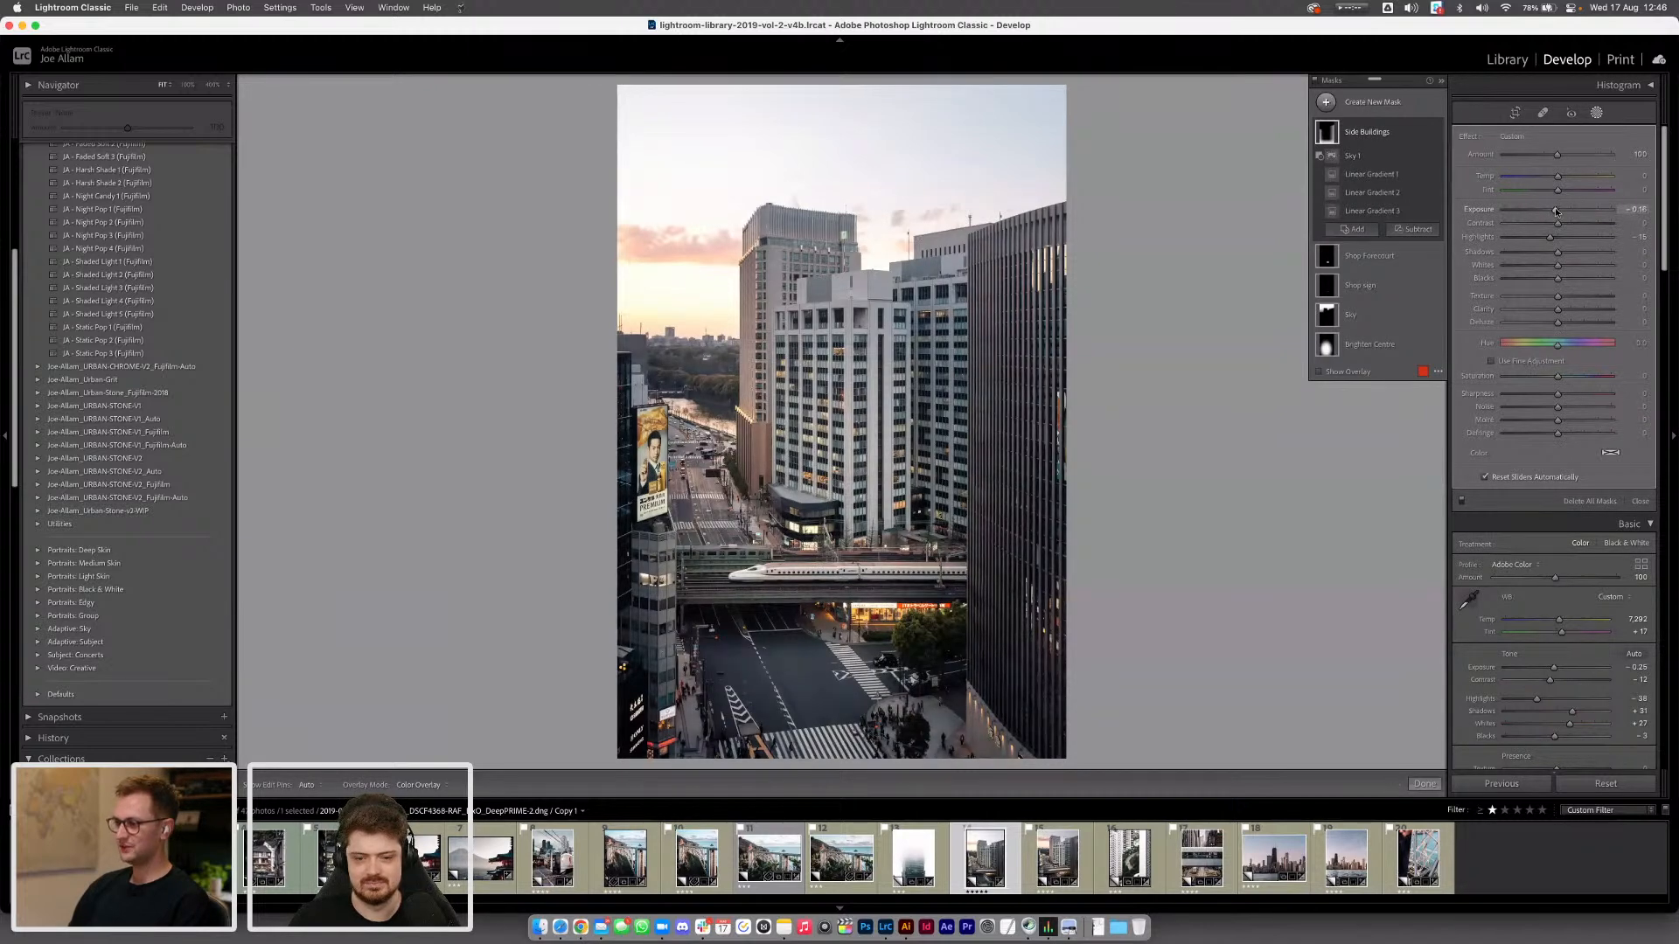
left_click_drag(1555, 211, 1557, 211)
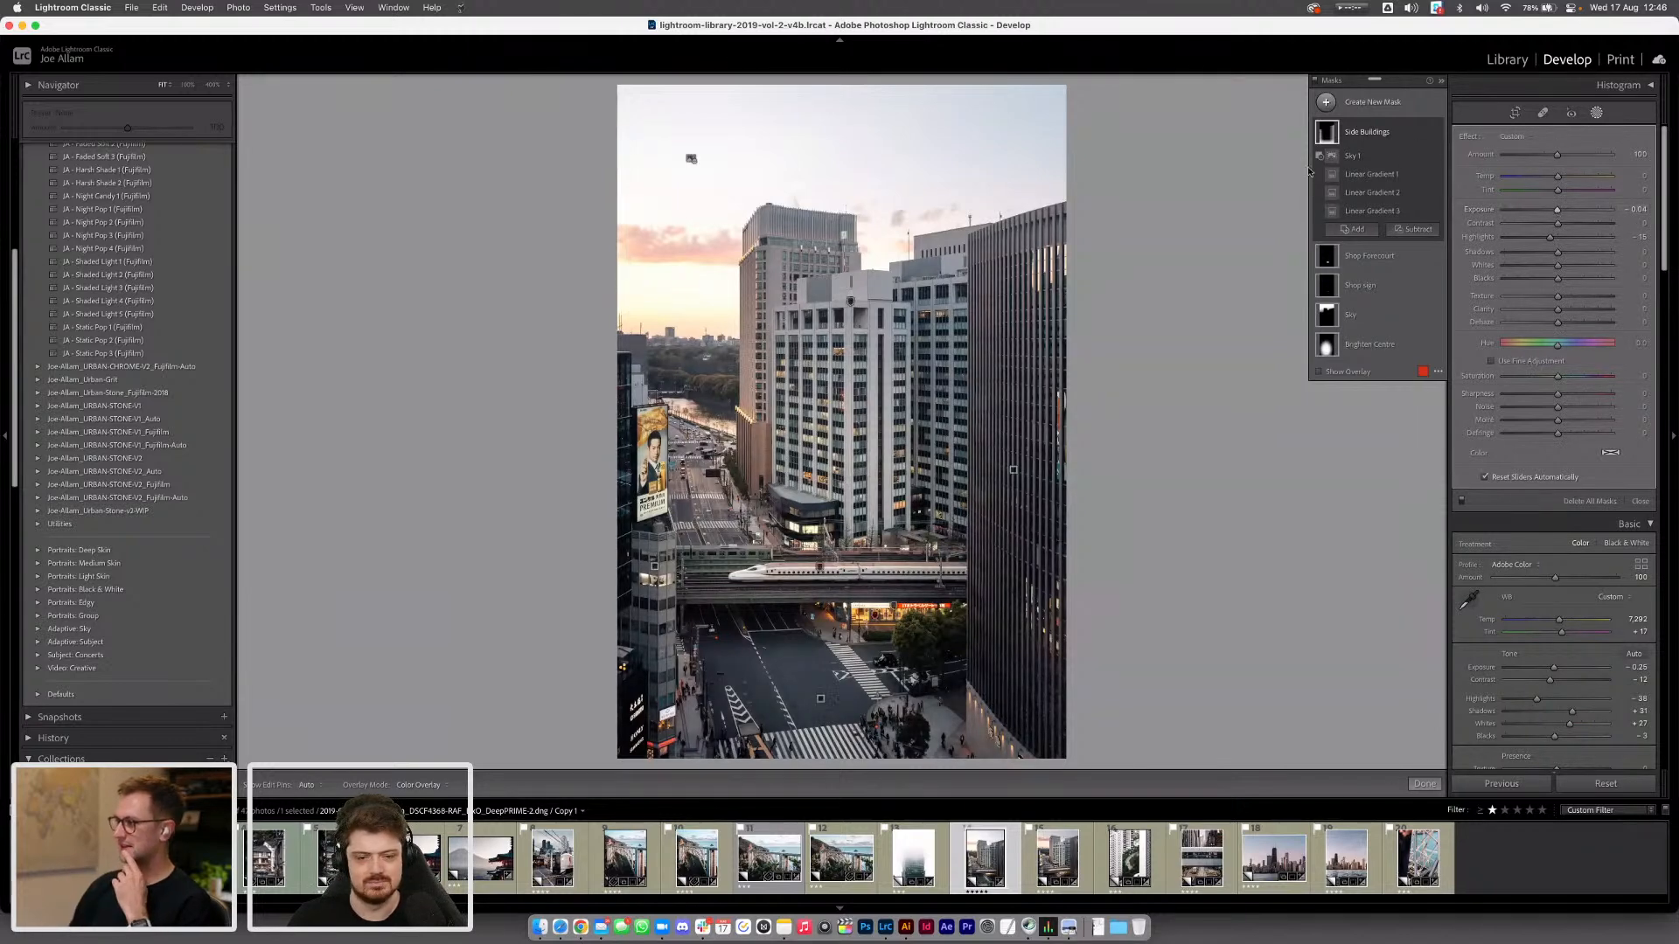
Compare the photo repeatedly with the Side Buildings mask hidden and shown
left_click(1436, 132)
left_click(1437, 132)
left_click(1437, 133)
left_click(1437, 133)
left_click(1437, 133)
left_click(1436, 133)
left_click(1436, 132)
left_click(1436, 132)
left_click(1437, 133)
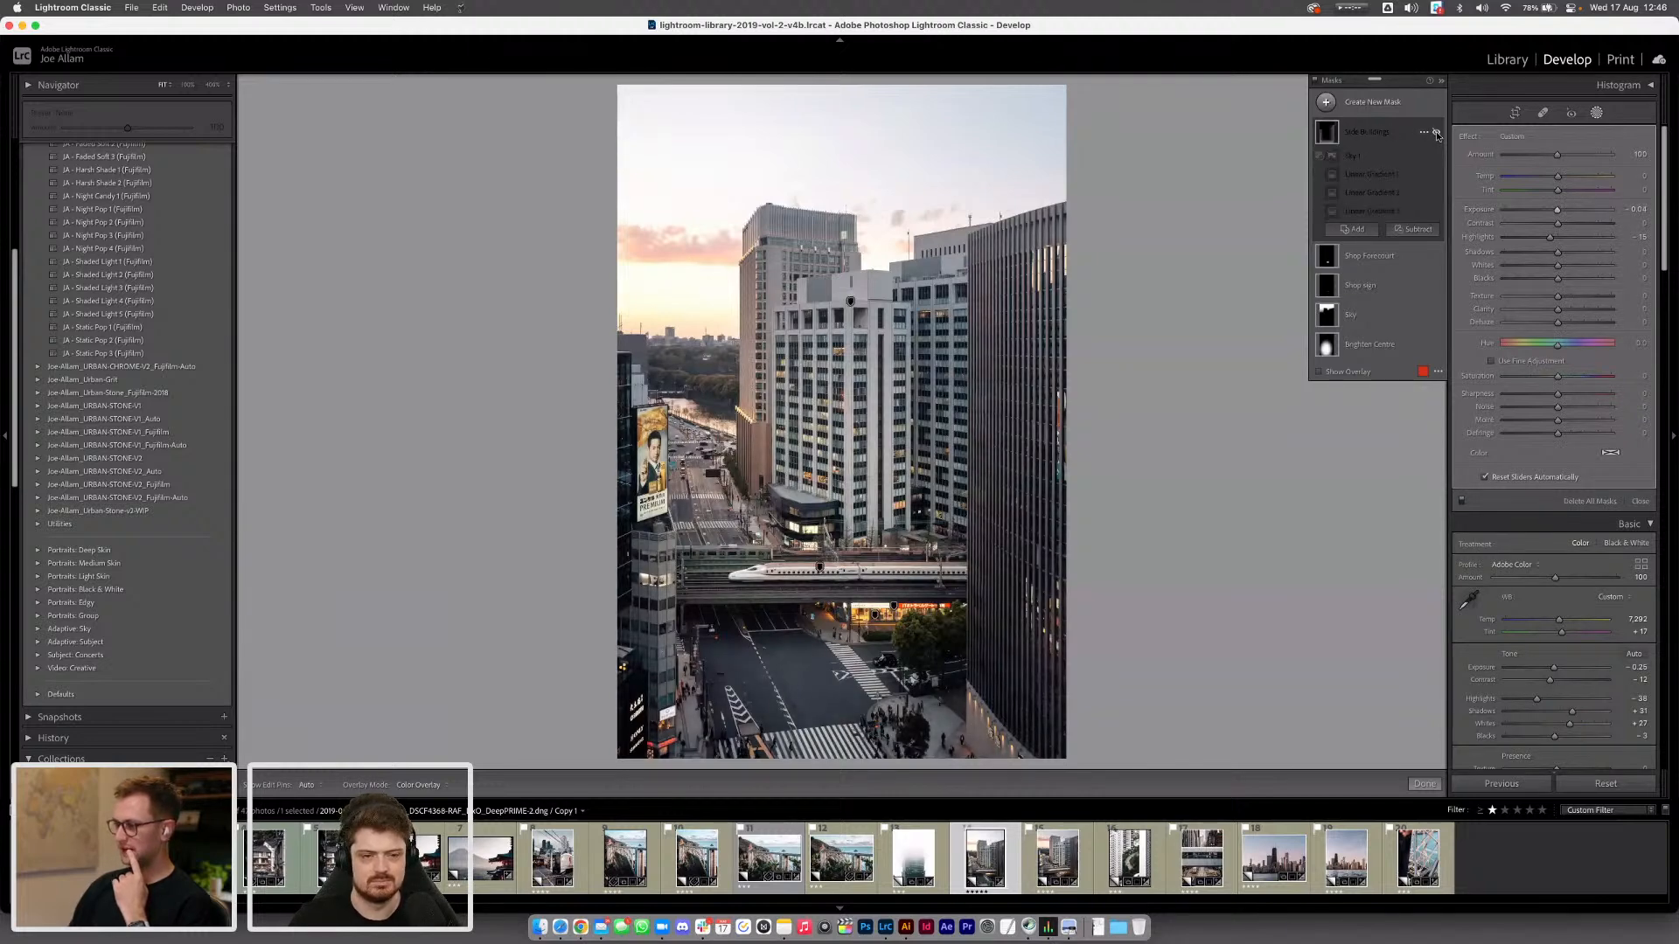
left_click(1436, 133)
Move Linear Gradient 3 of the Side Buildings mask down towards the photo's bottom edge and close the masking tools
left_click(1374, 212)
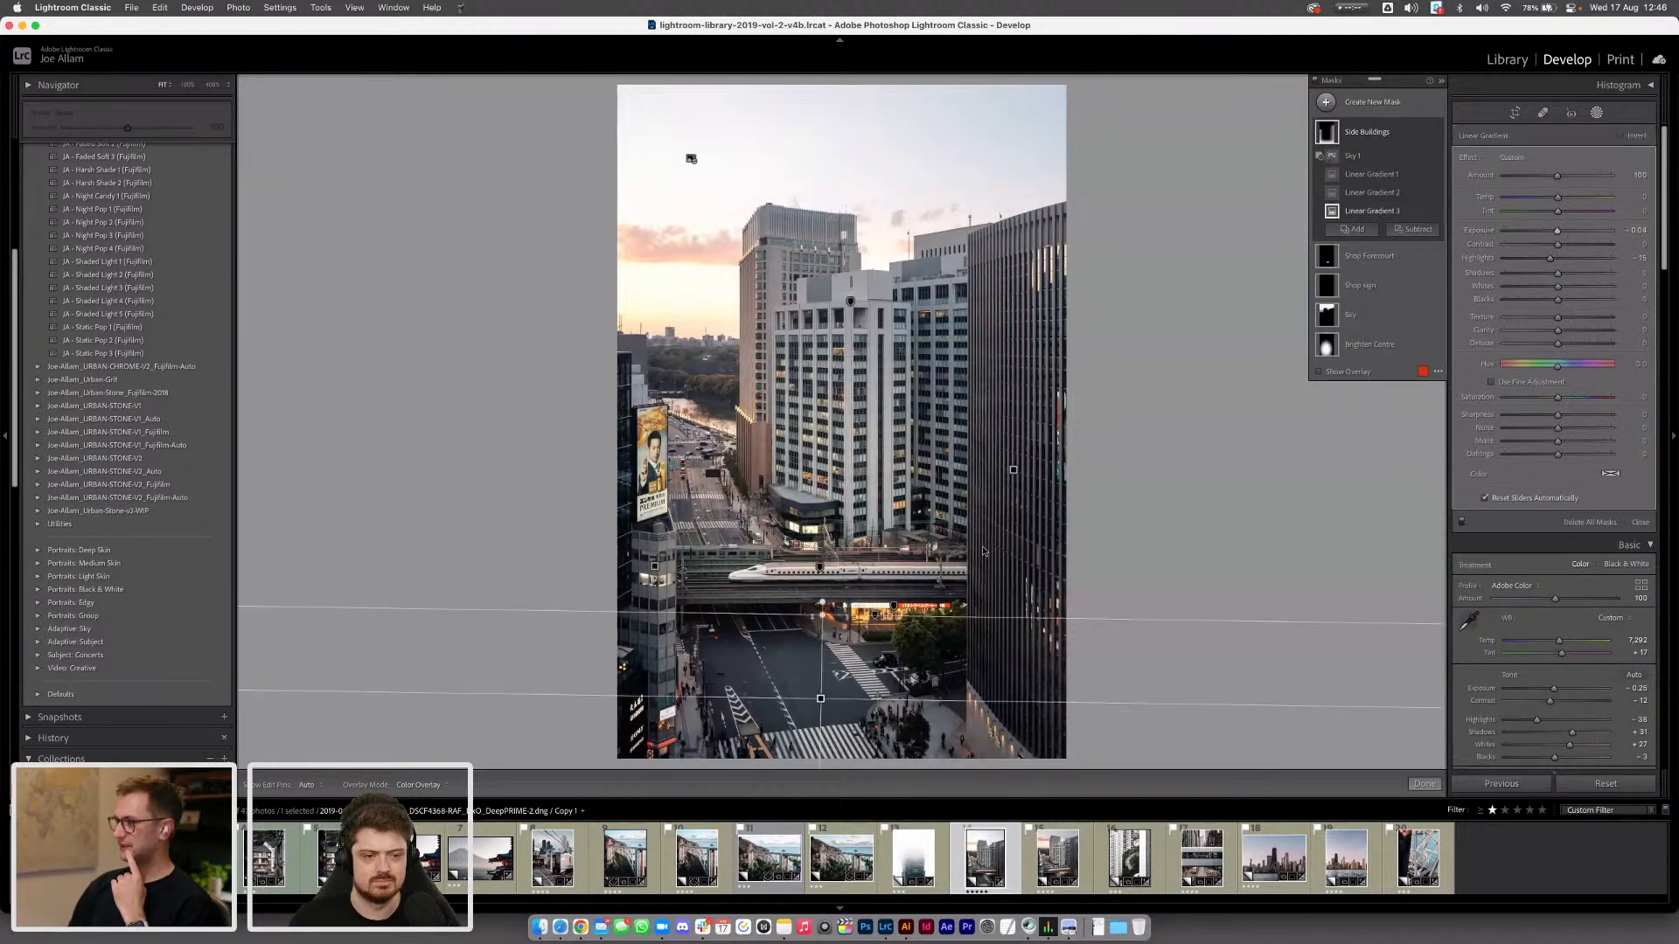
left_click_drag(800, 704, 823, 626)
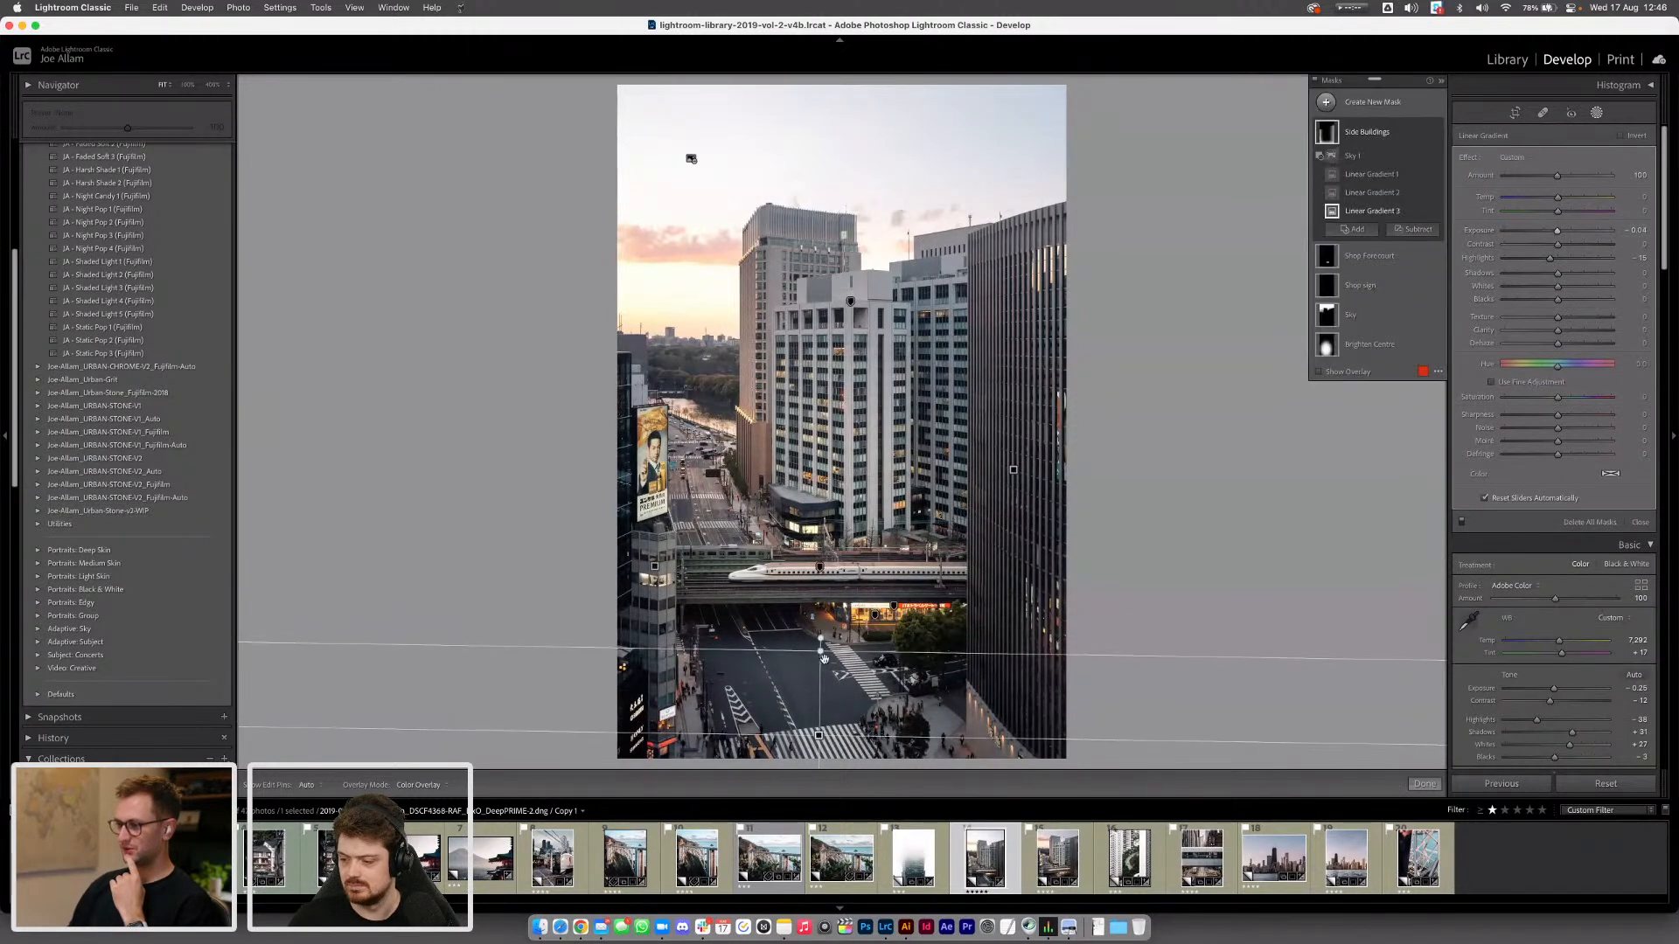
left_click_drag(819, 728, 818, 747)
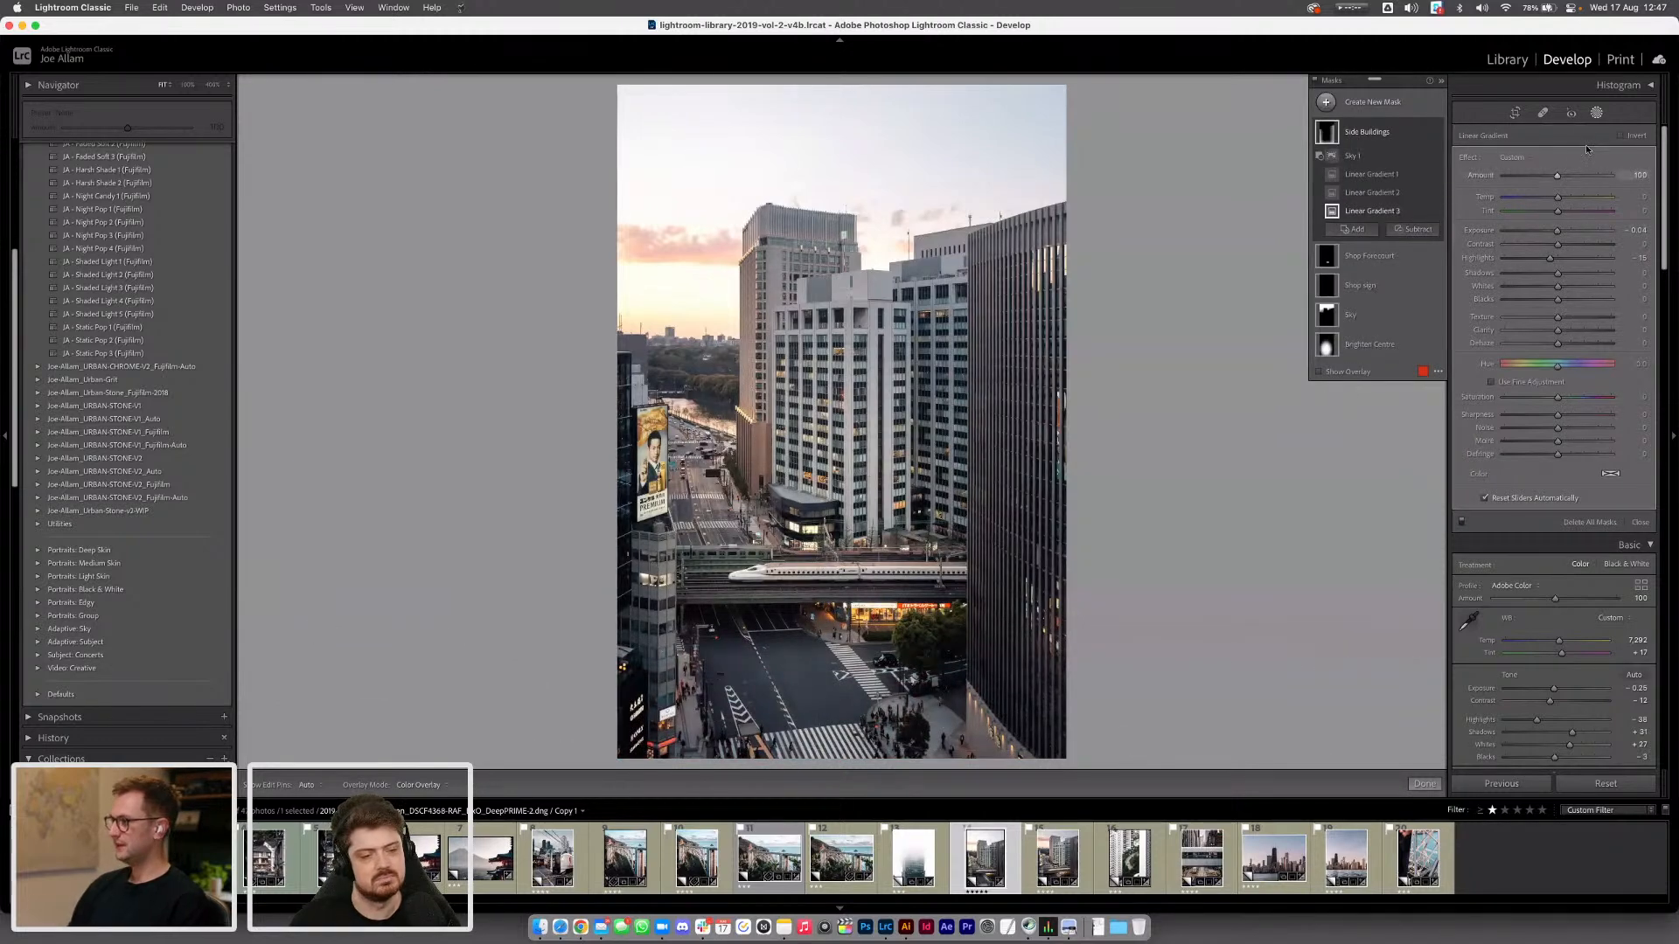
left_click(1597, 113)
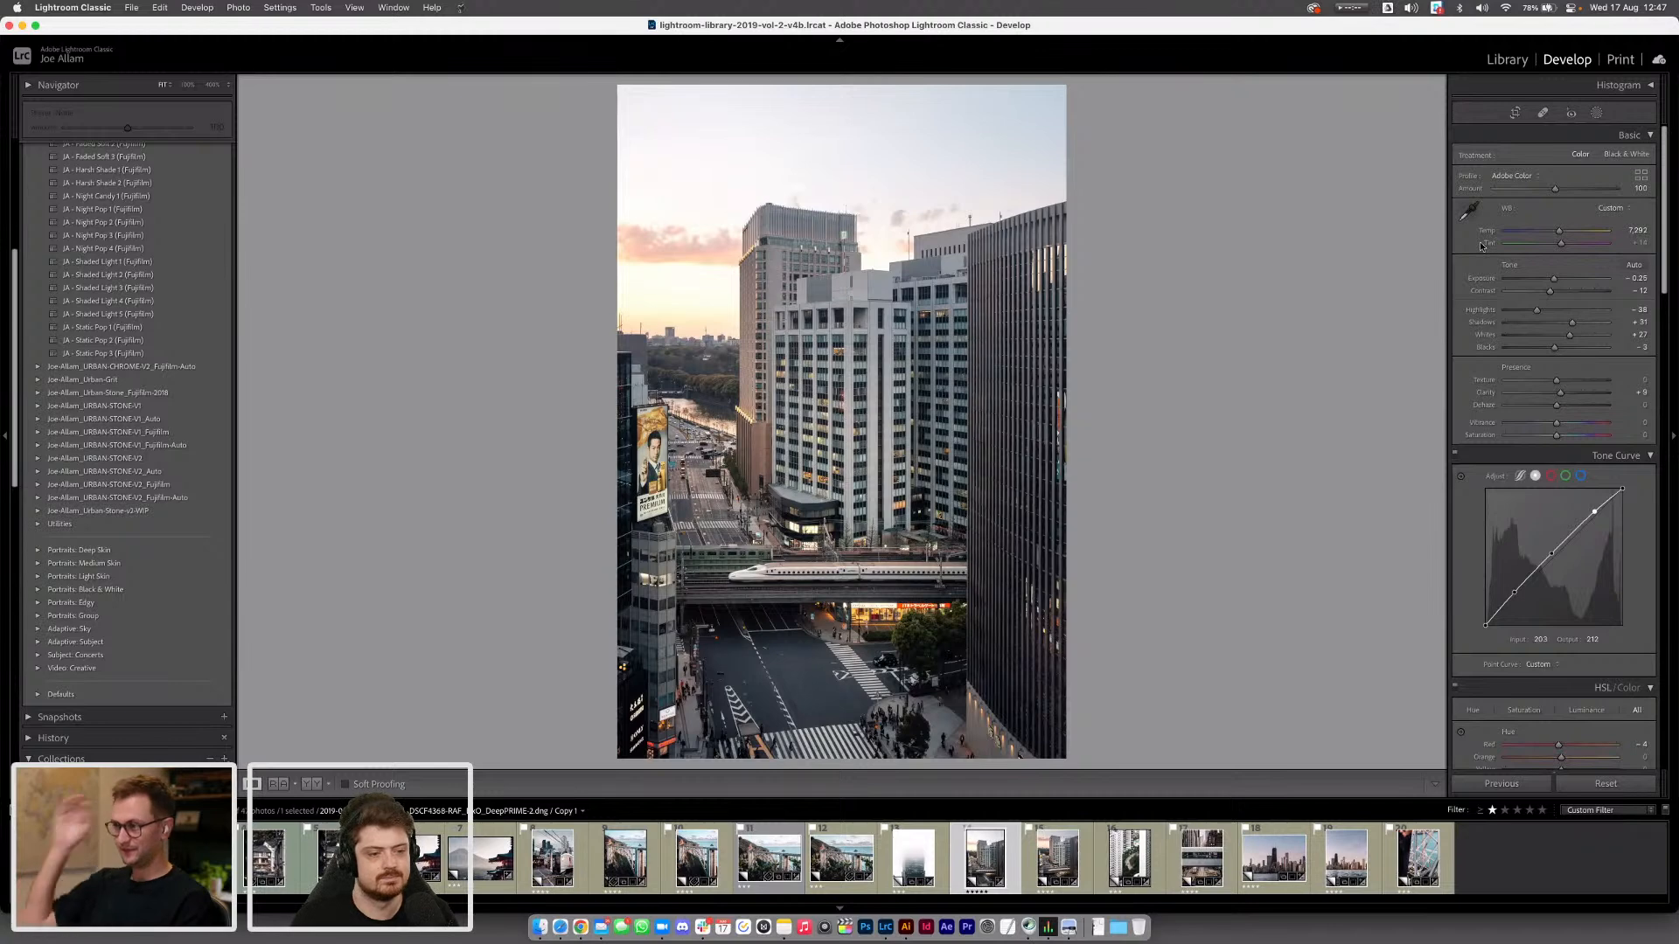
Inspect the central tower's windows, the distant trees and skyline, and the sky at high magnification
scroll(1479, 250, "down", 5)
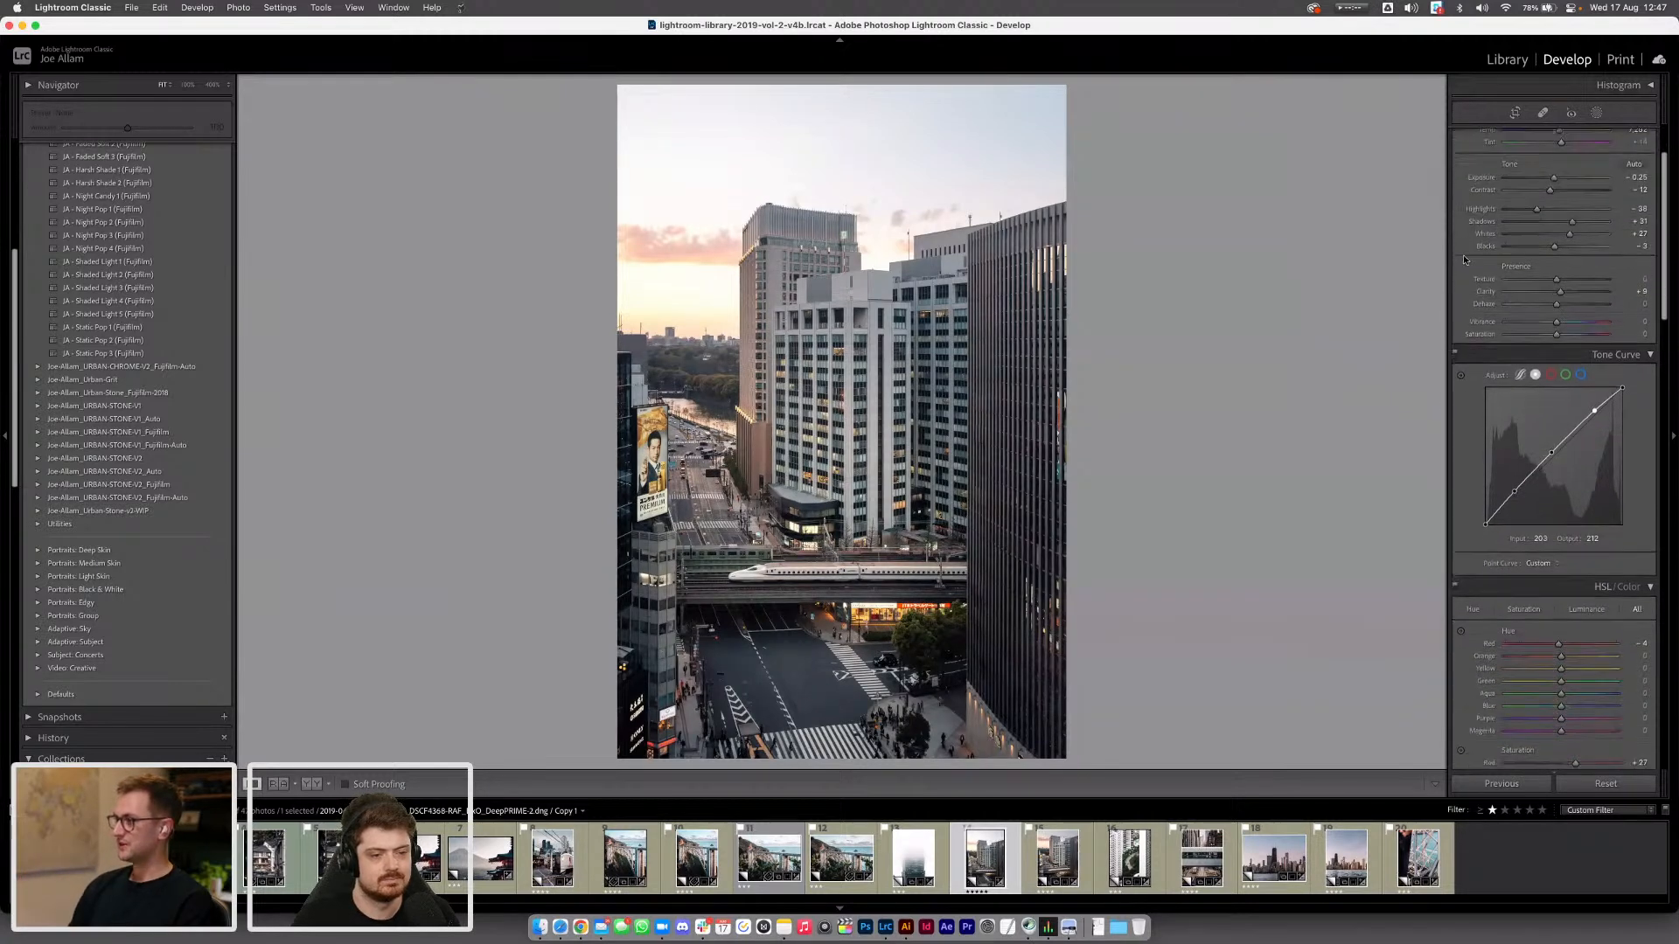
left_click(845, 455)
left_click_drag(964, 594, 1312, 625)
left_click(797, 931)
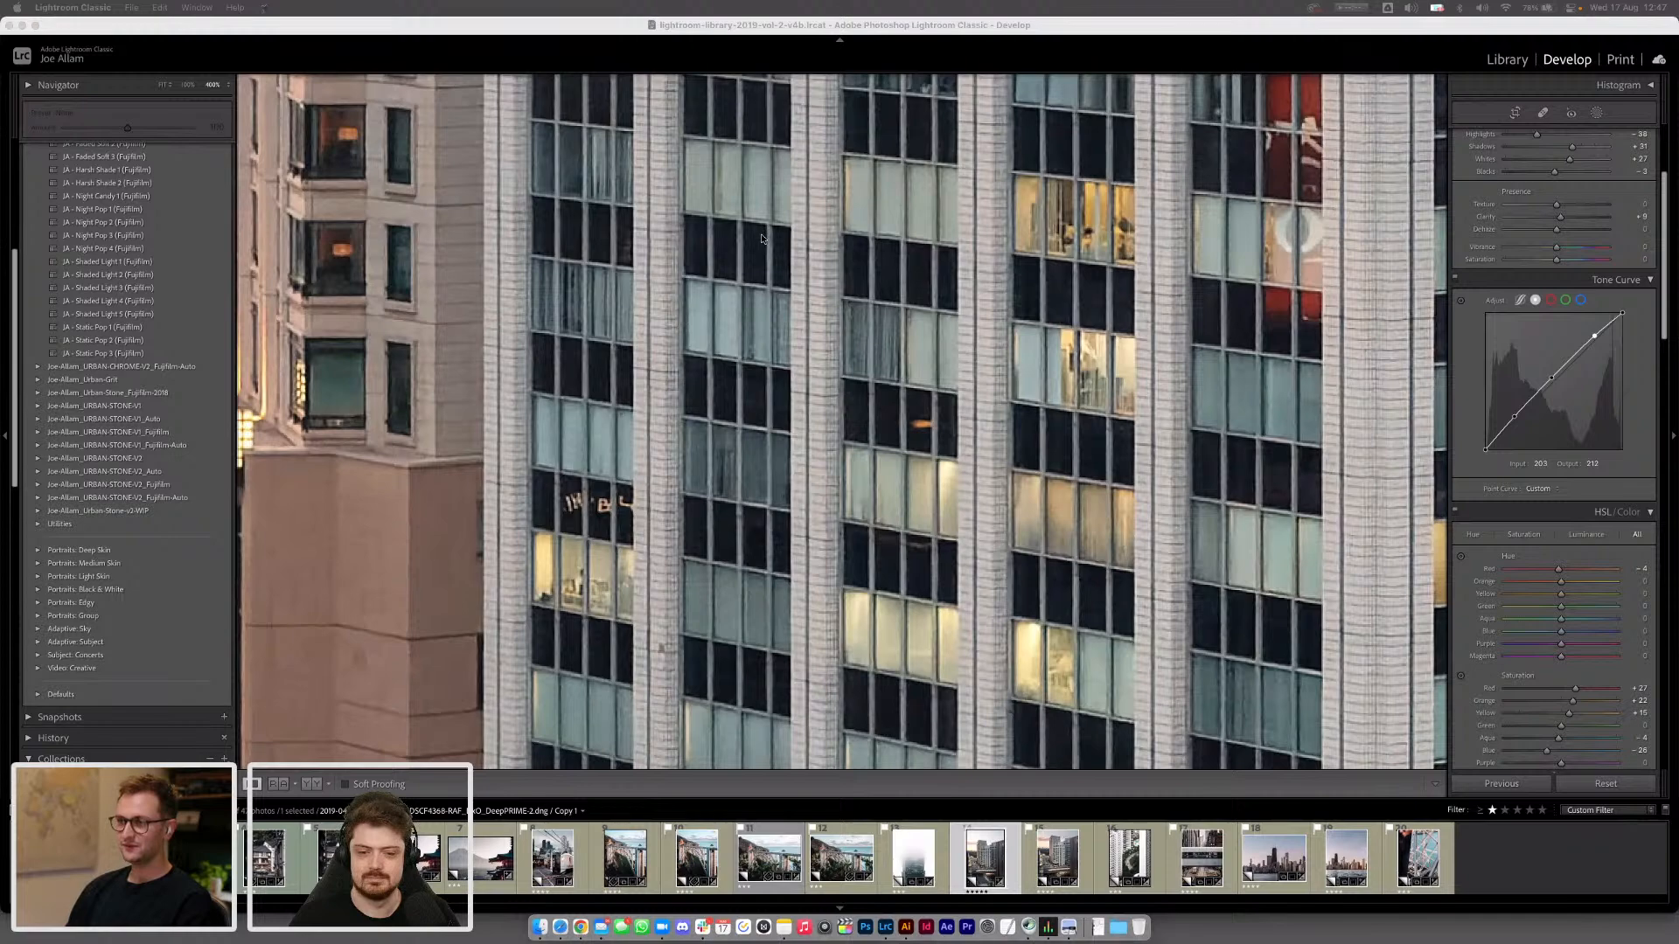
left_click(695, 275)
left_click_drag(675, 321, 979, 599)
left_click_drag(826, 405, 914, 513)
left_click_drag(739, 263, 906, 441)
left_click_drag(794, 303, 916, 425)
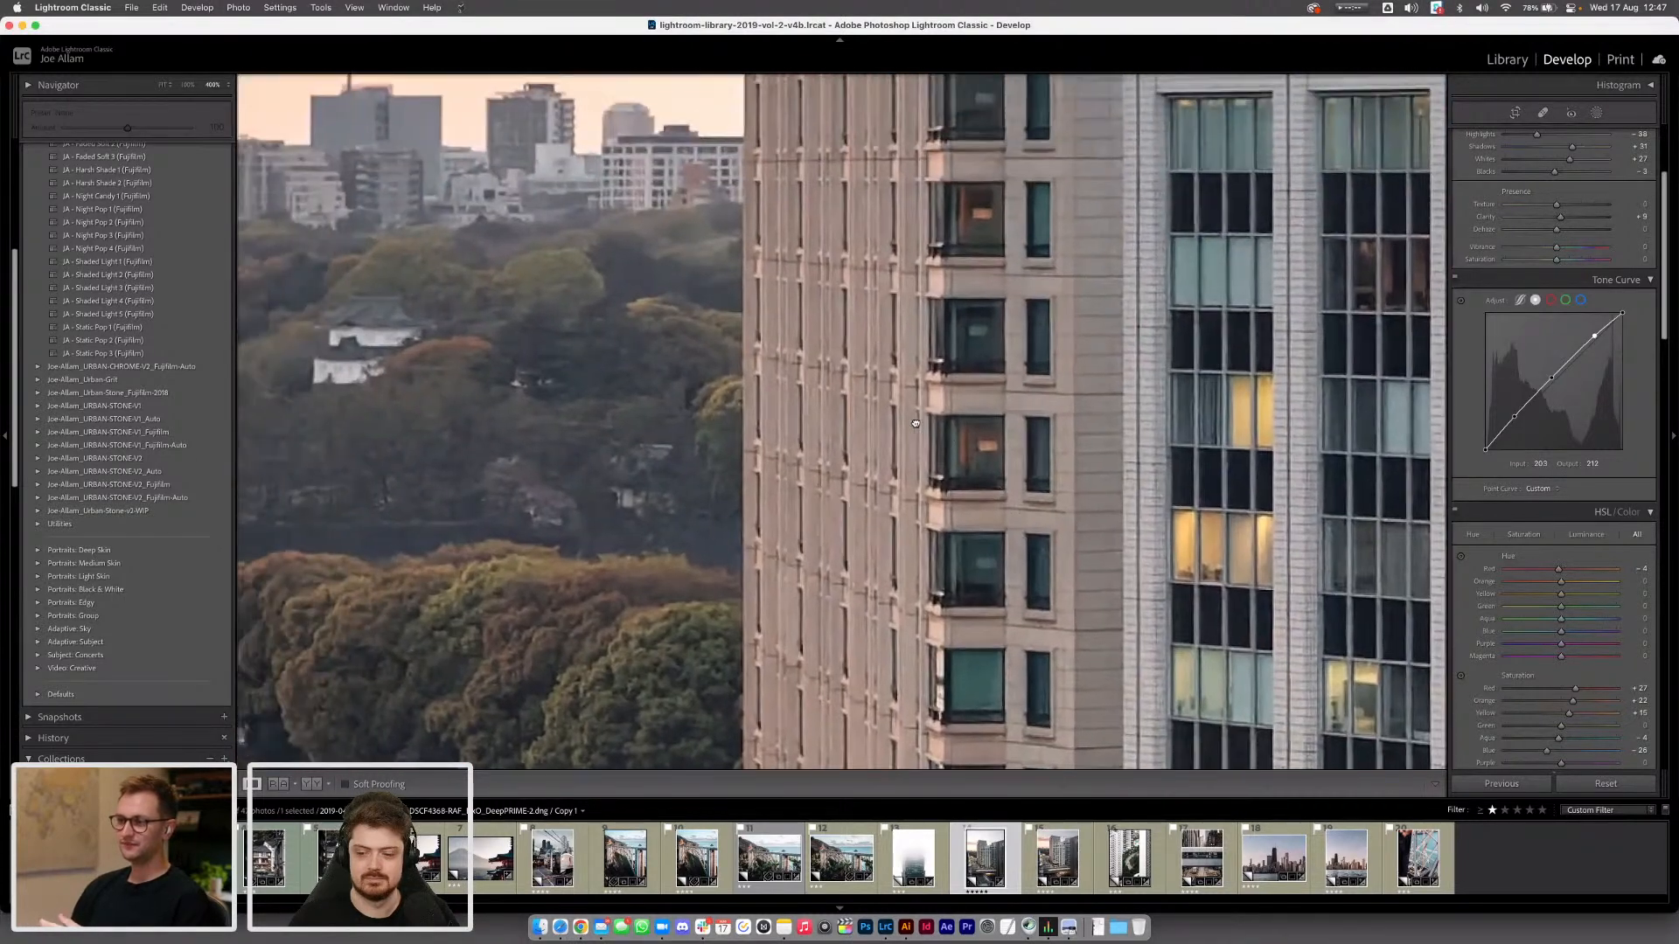
left_click_drag(755, 362, 900, 387)
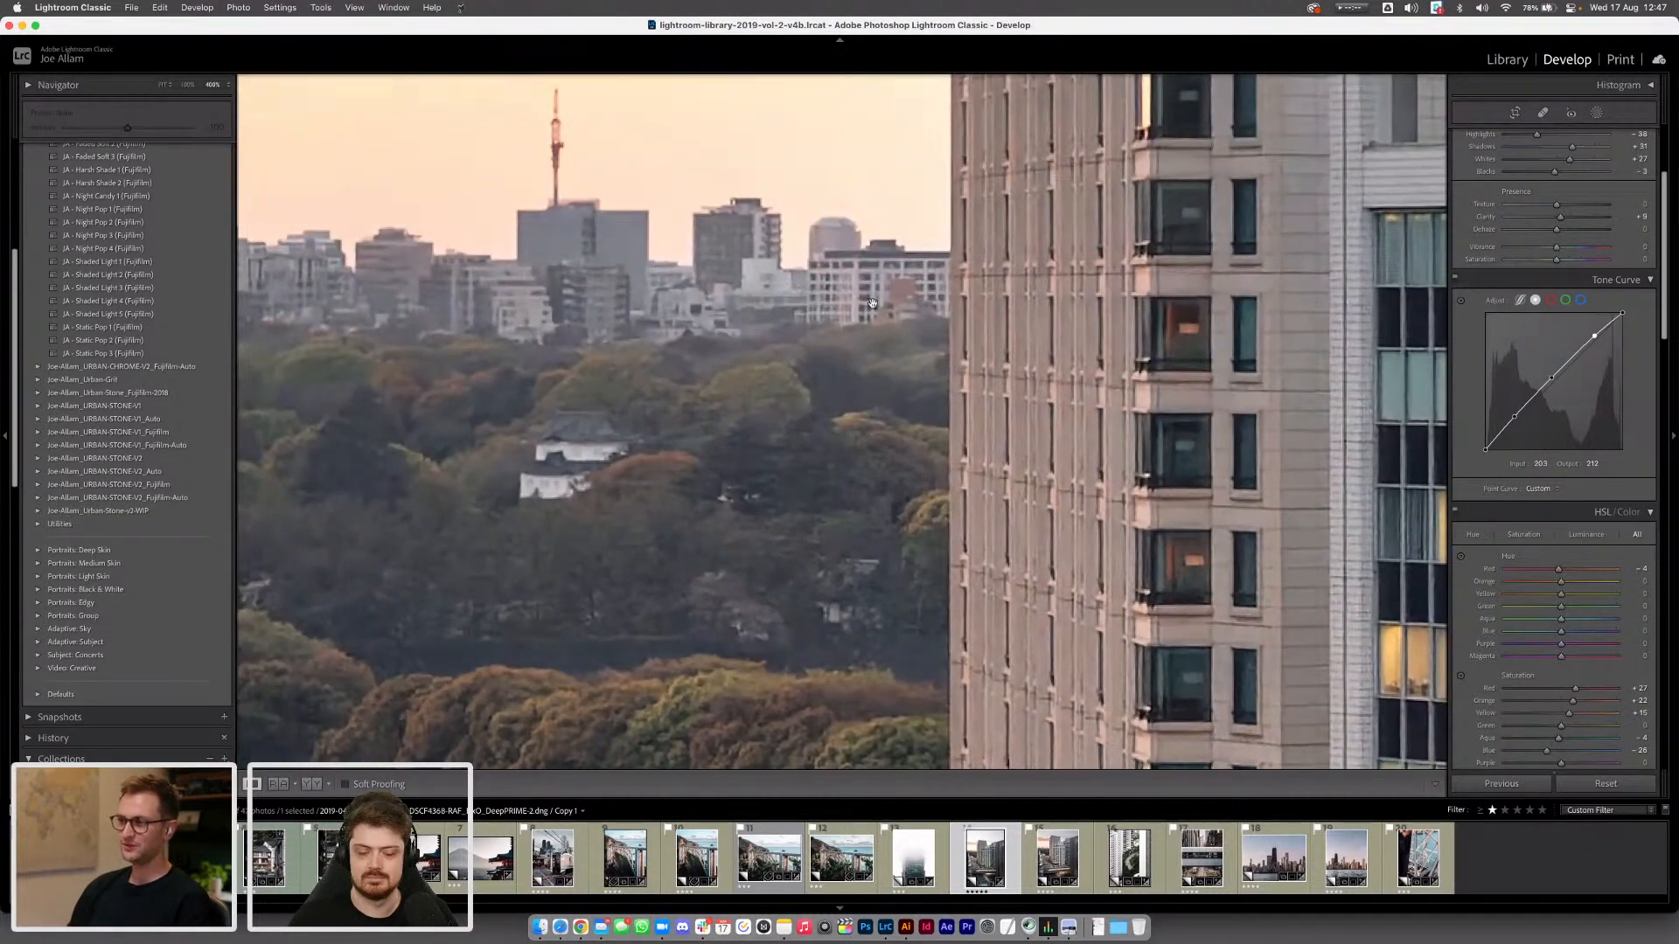
left_click_drag(898, 304, 966, 503)
left_click_drag(918, 193, 1050, 438)
left_click_drag(901, 309, 1075, 457)
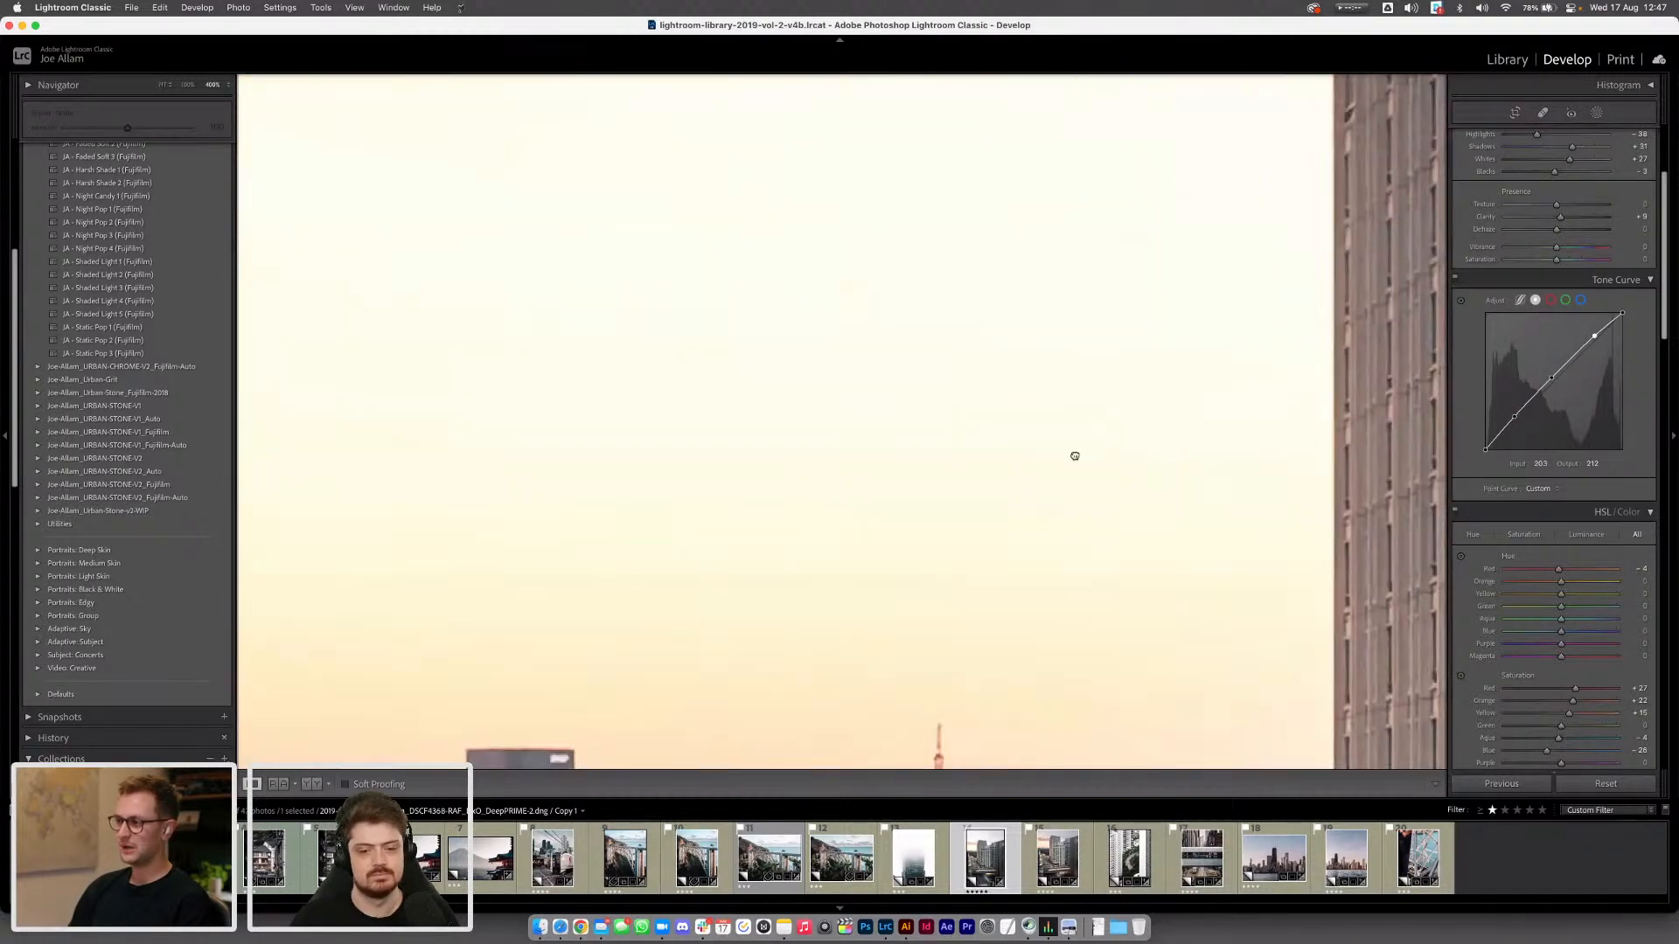
left_click_drag(1392, 188, 719, 367)
left_click_drag(994, 437, 1072, 167)
left_click(1013, 491)
Inspect the pedestrians, zebra crossing and shopfronts along the photo's lower edge at high magnification
left_click(945, 751)
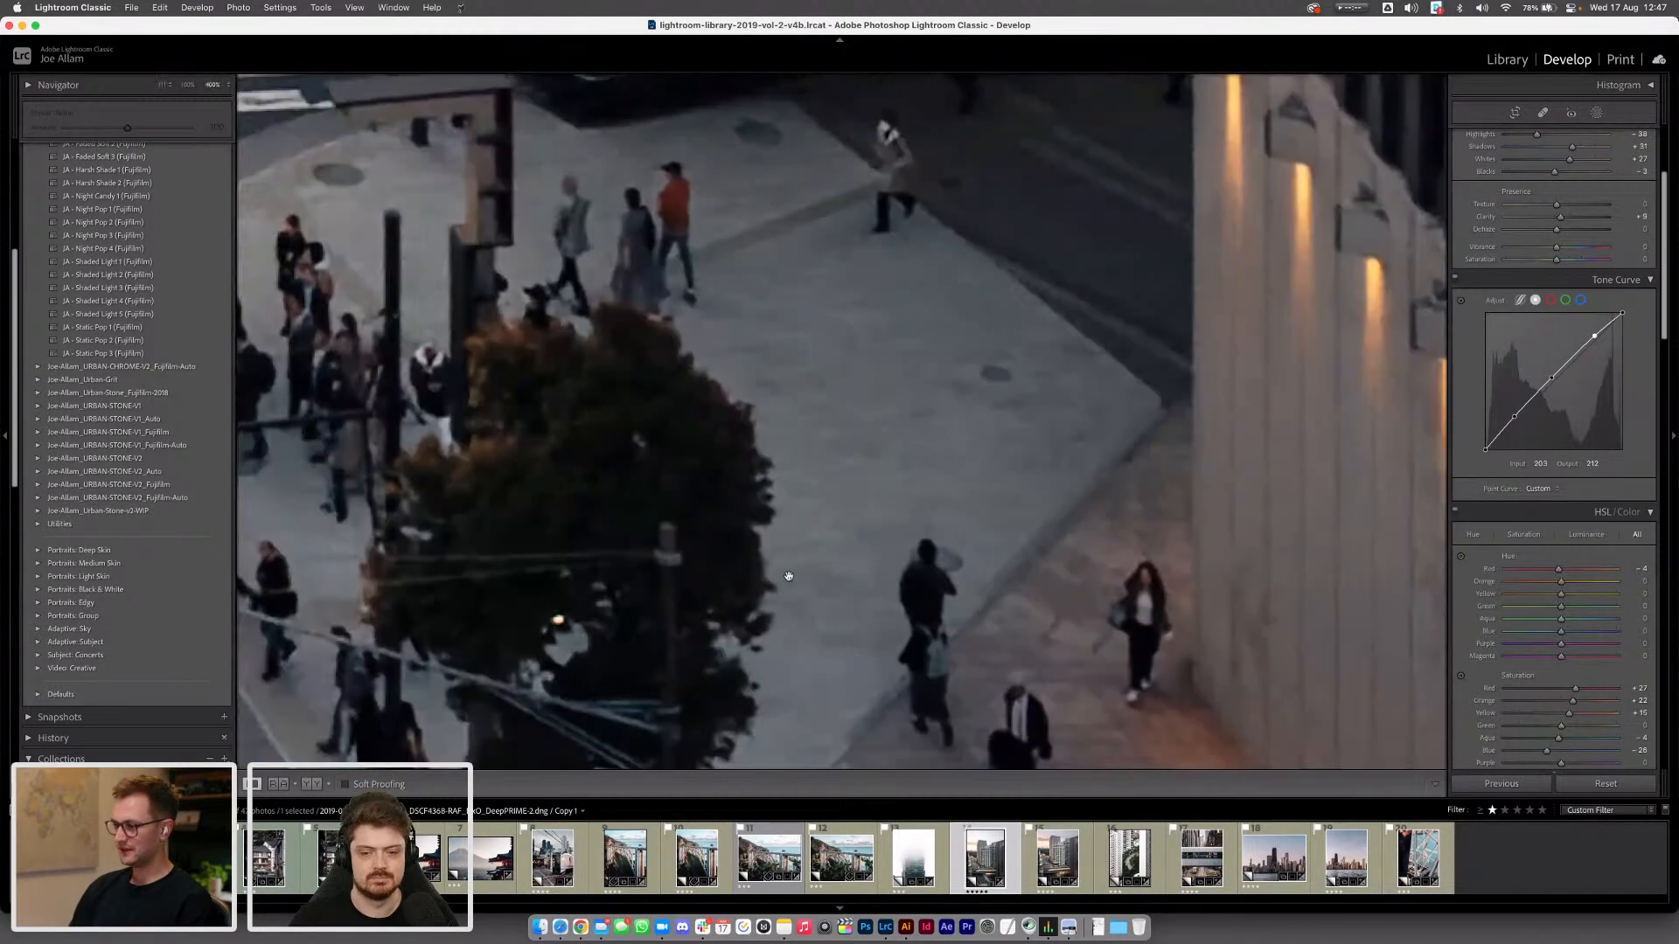
left_click_drag(787, 573, 1014, 348)
left_click_drag(586, 235, 1097, 371)
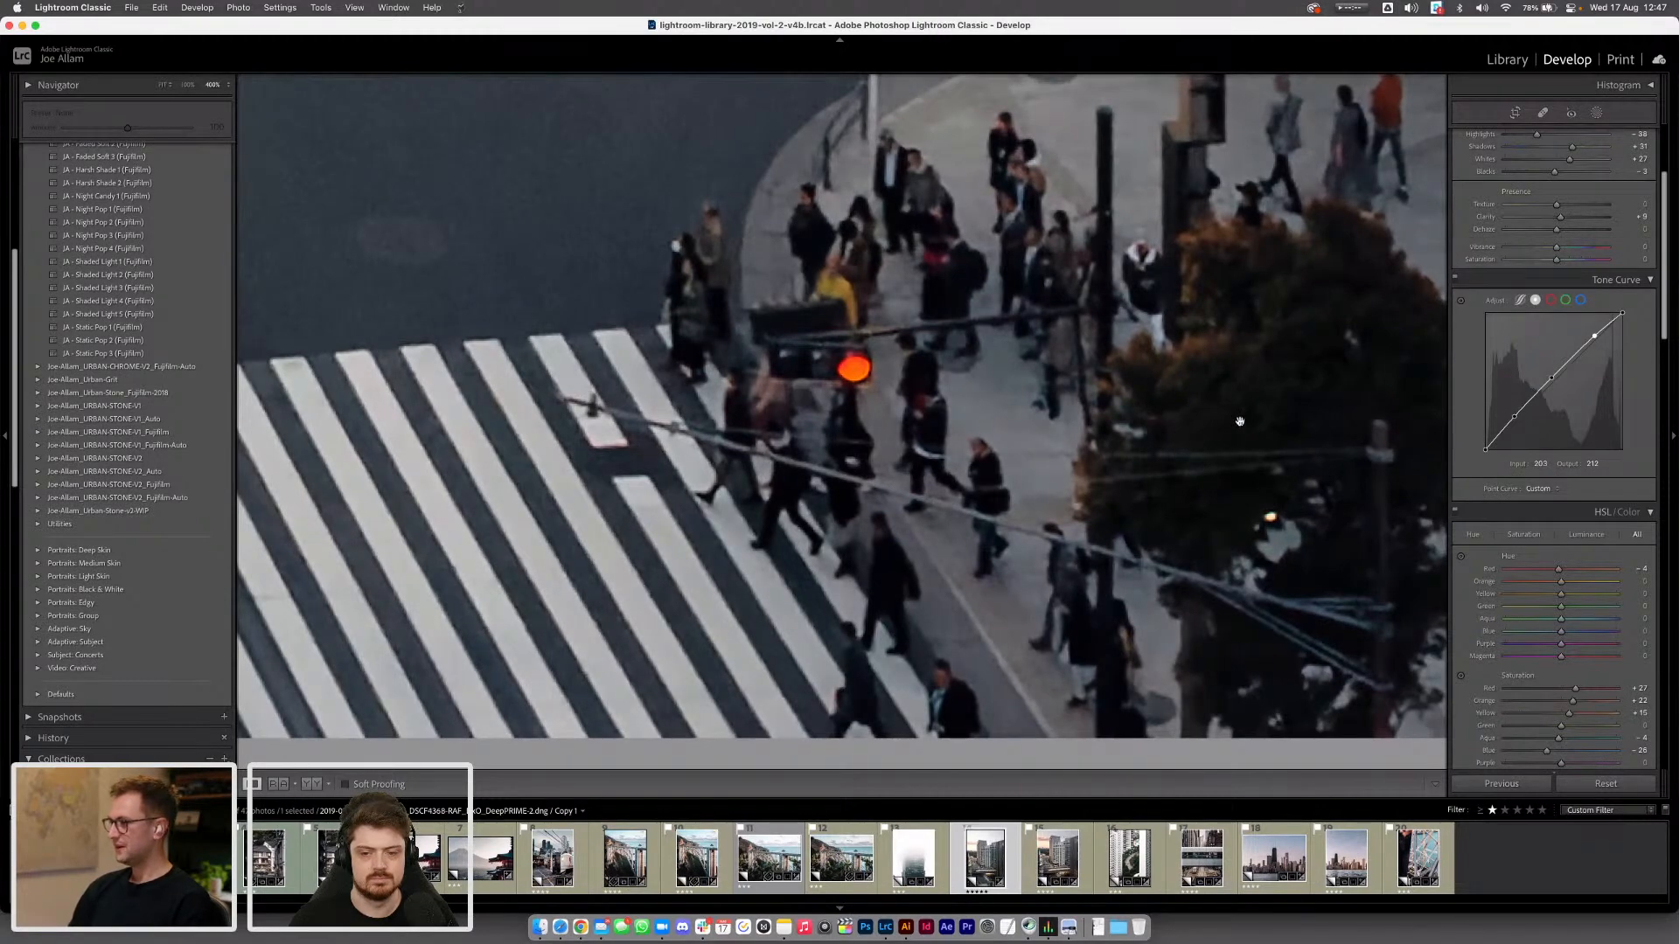
scroll(1282, 333, "up", 3)
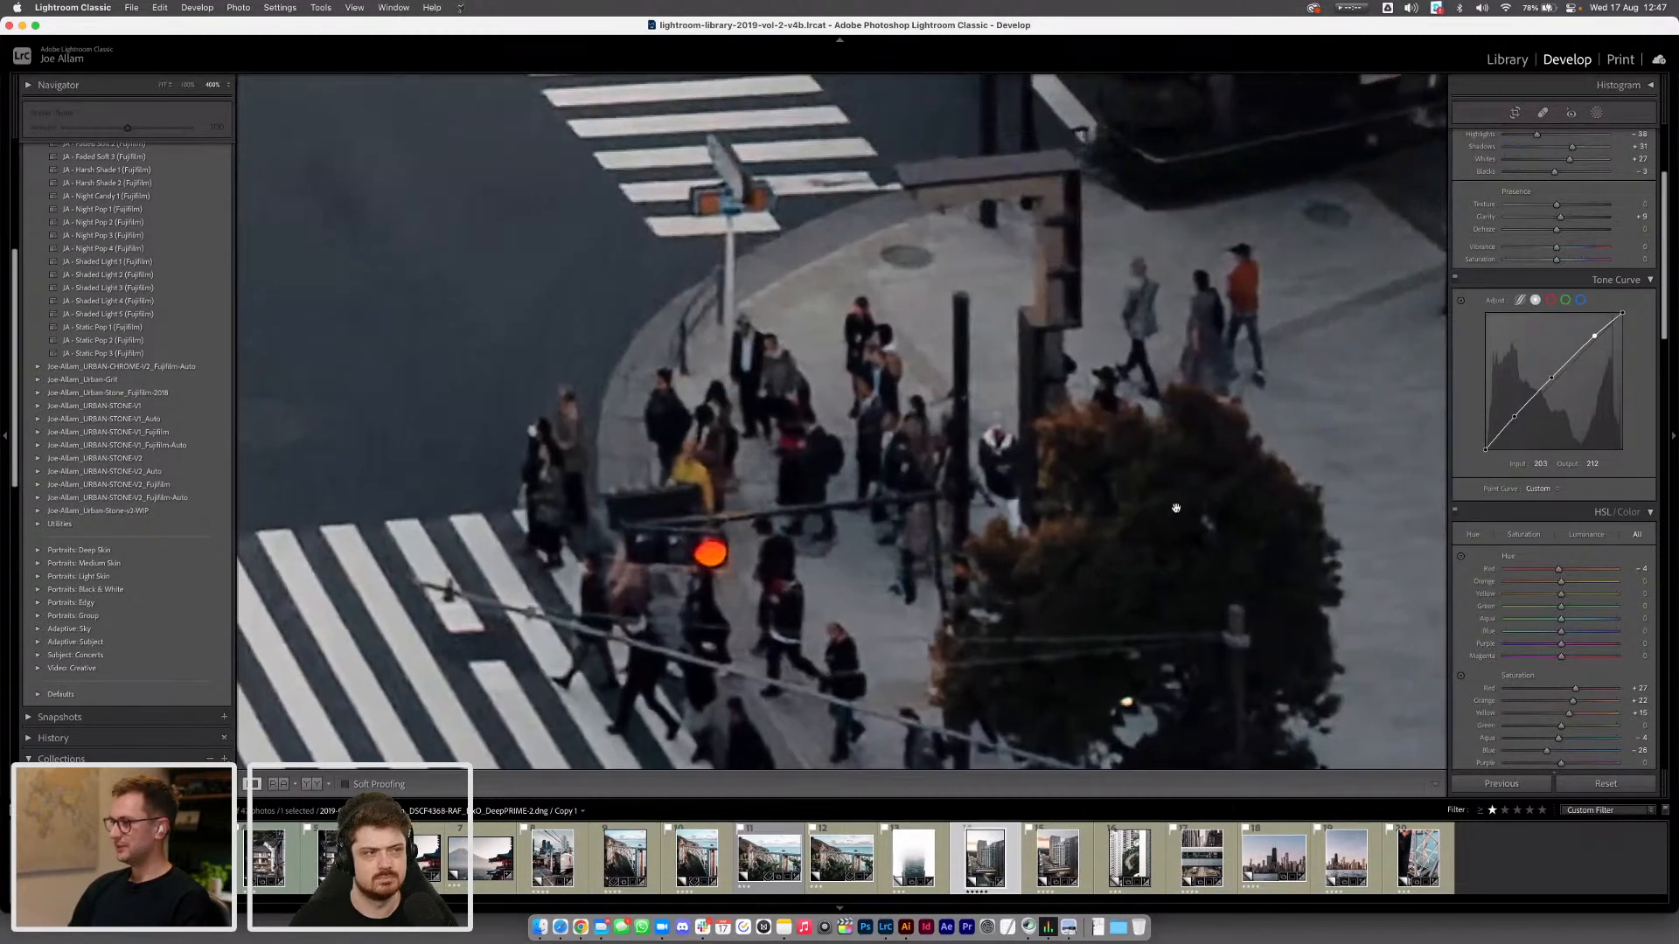
scroll(1284, 332, "down", 10)
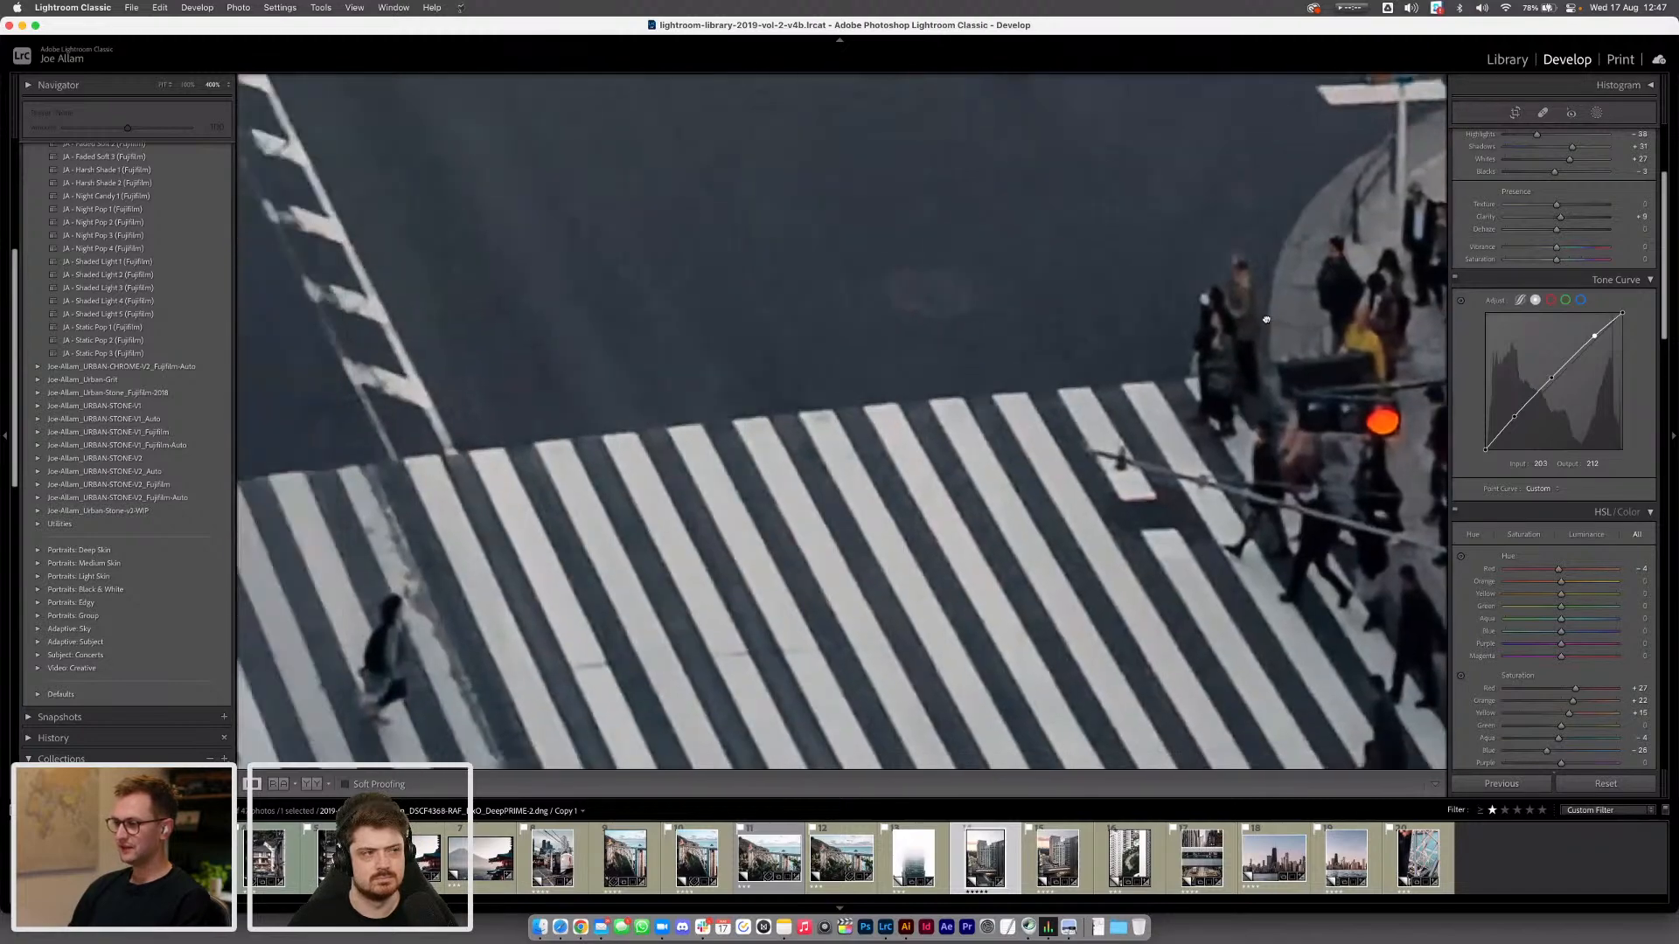
scroll(1206, 532, "down", 5)
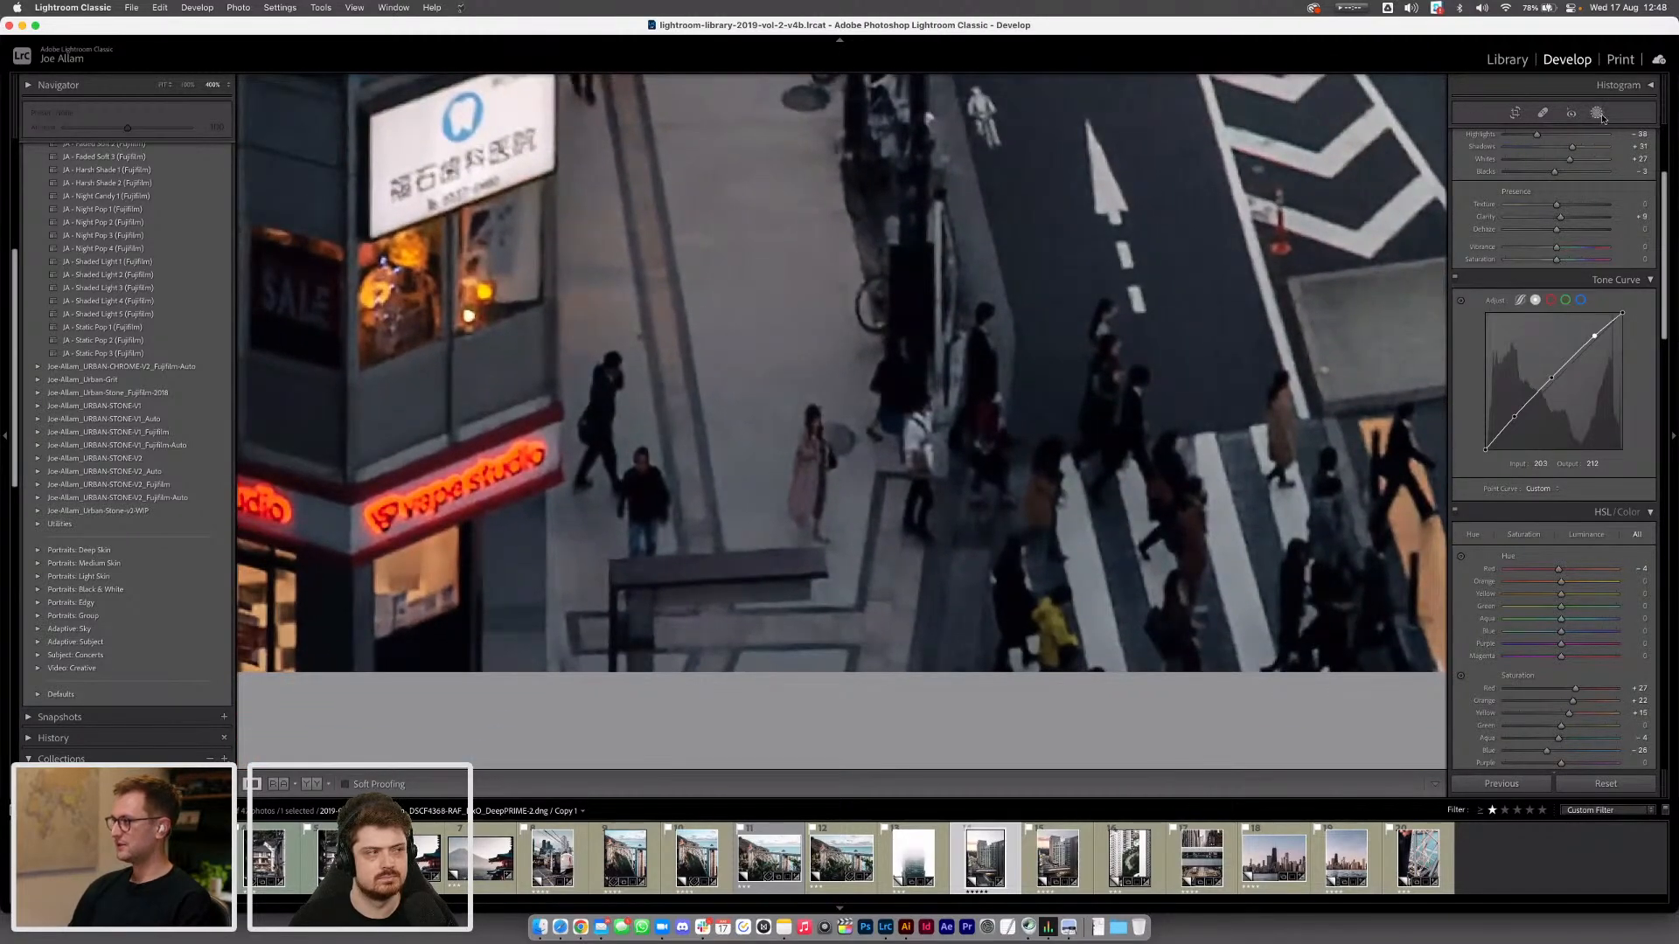
Delete Linear Gradient 3 from the Side Buildings mask and close the masking tools
left_click(1596, 112)
left_click(1370, 138)
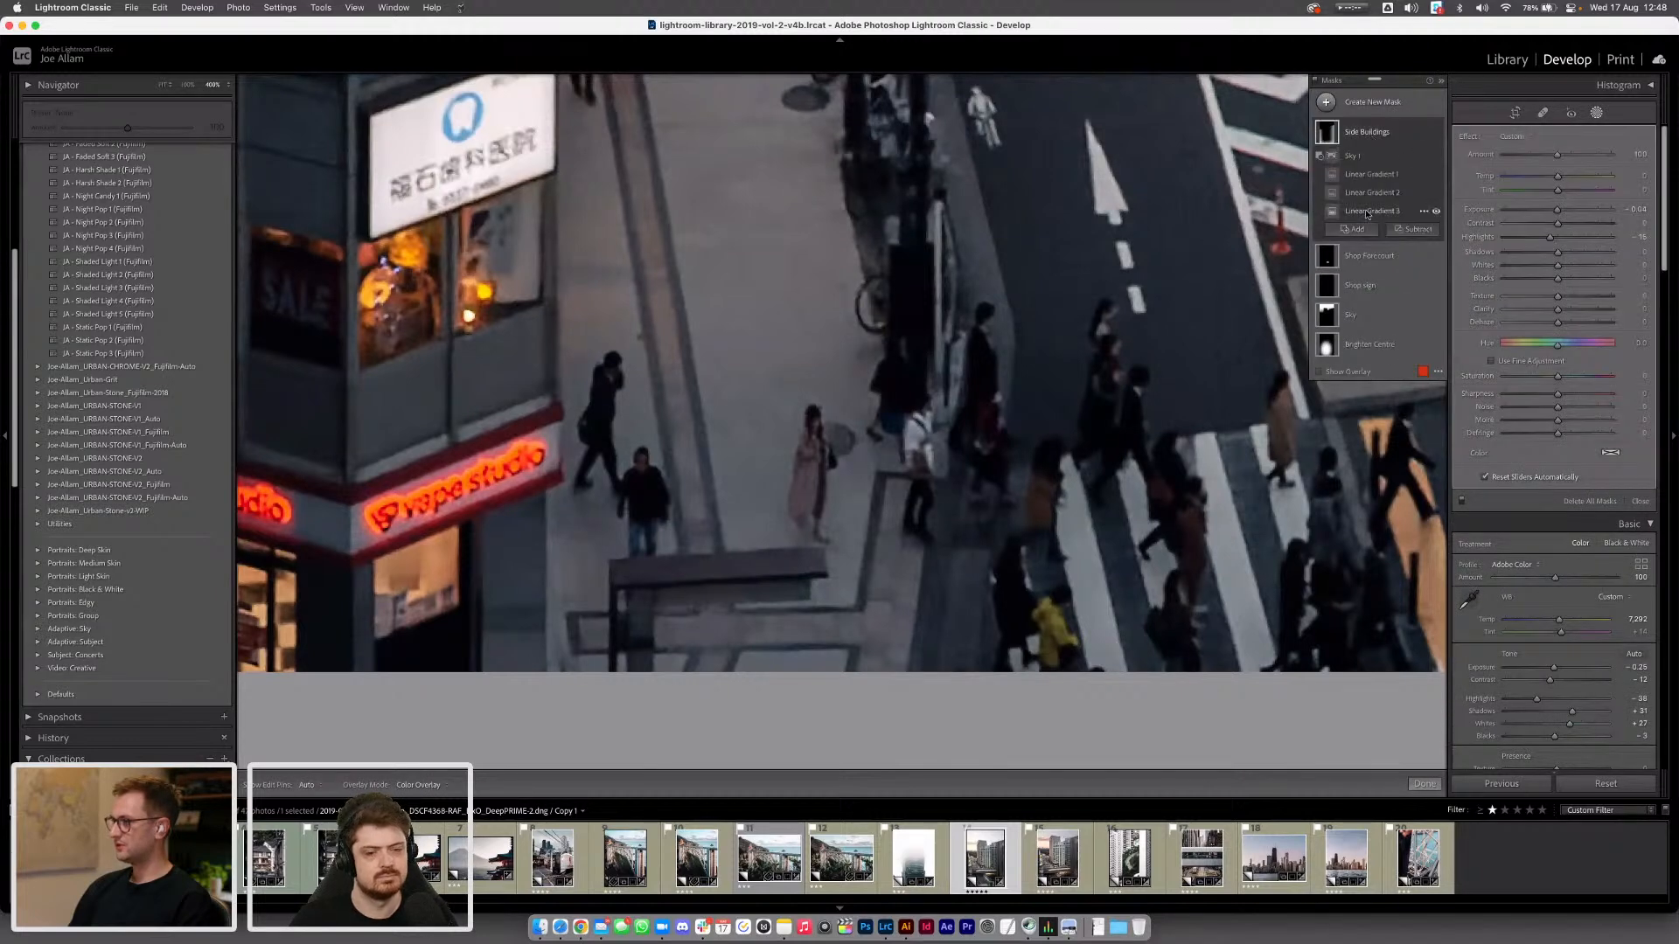
left_click(1408, 210)
left_click(1425, 213)
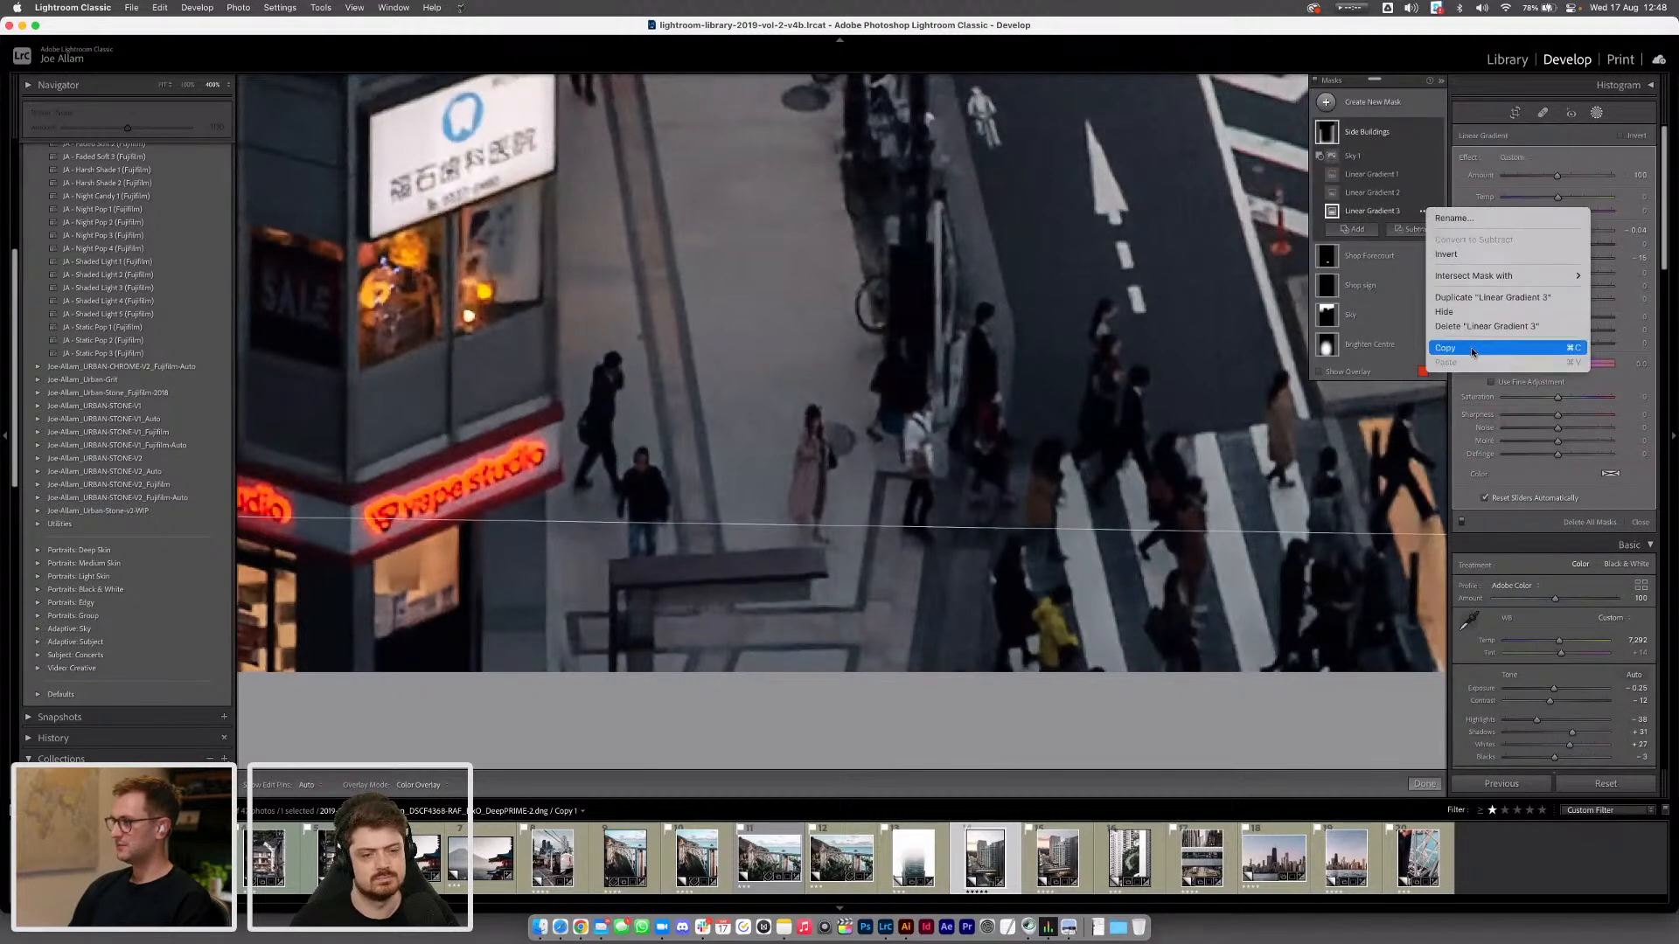
left_click(1456, 329)
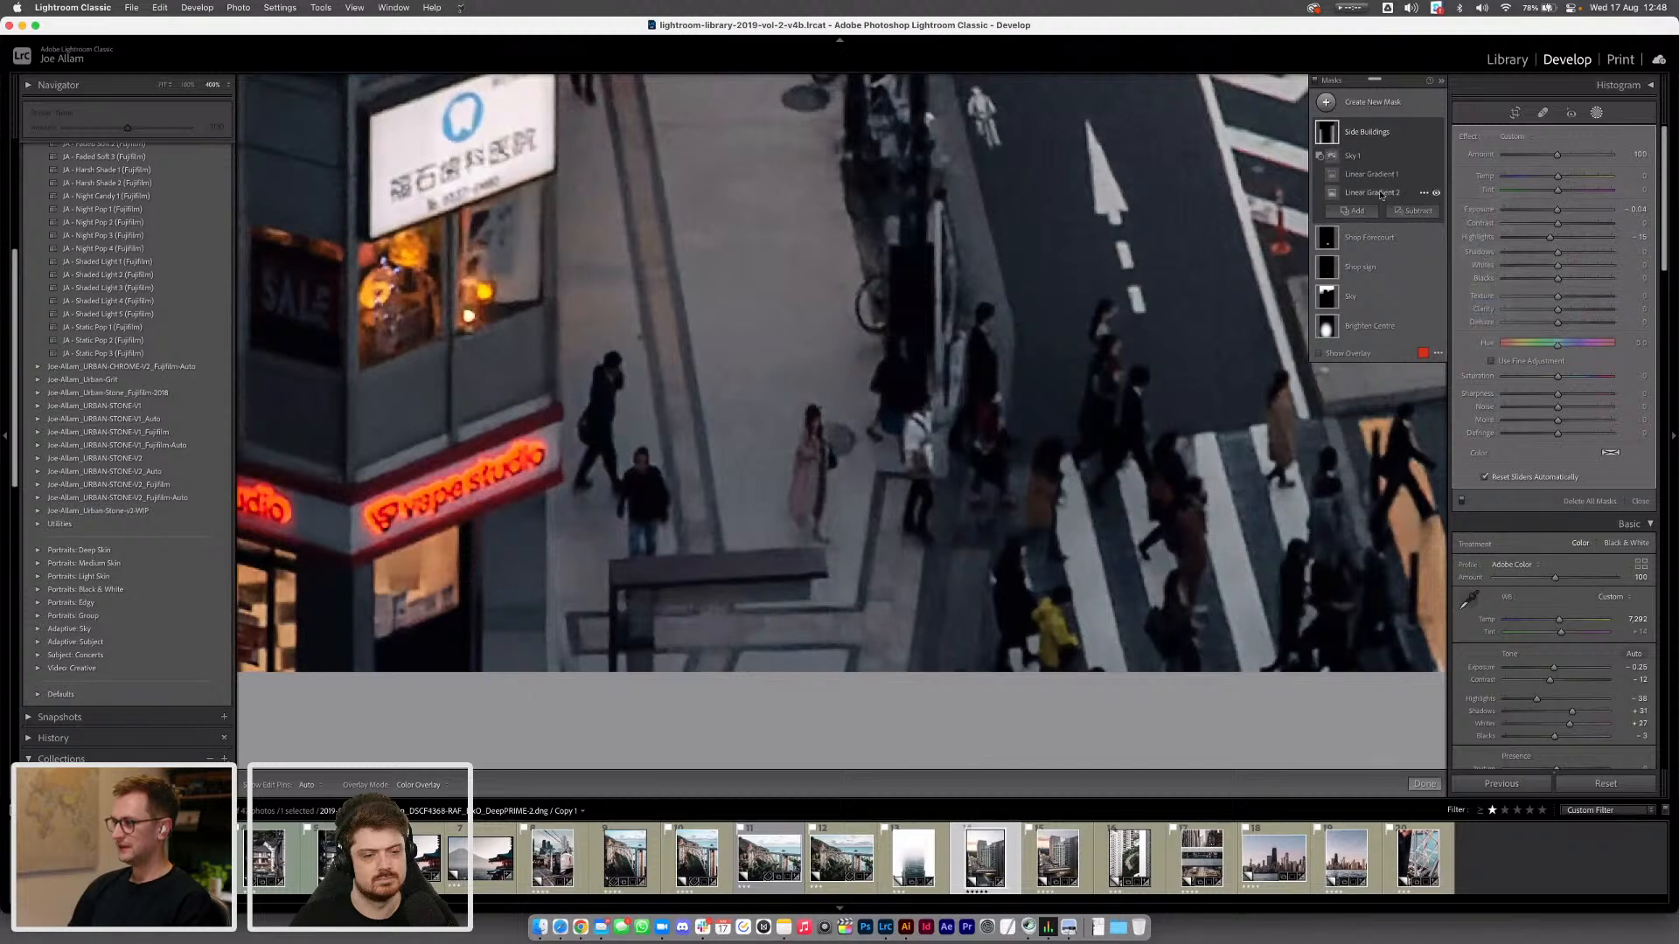
left_click(1441, 83)
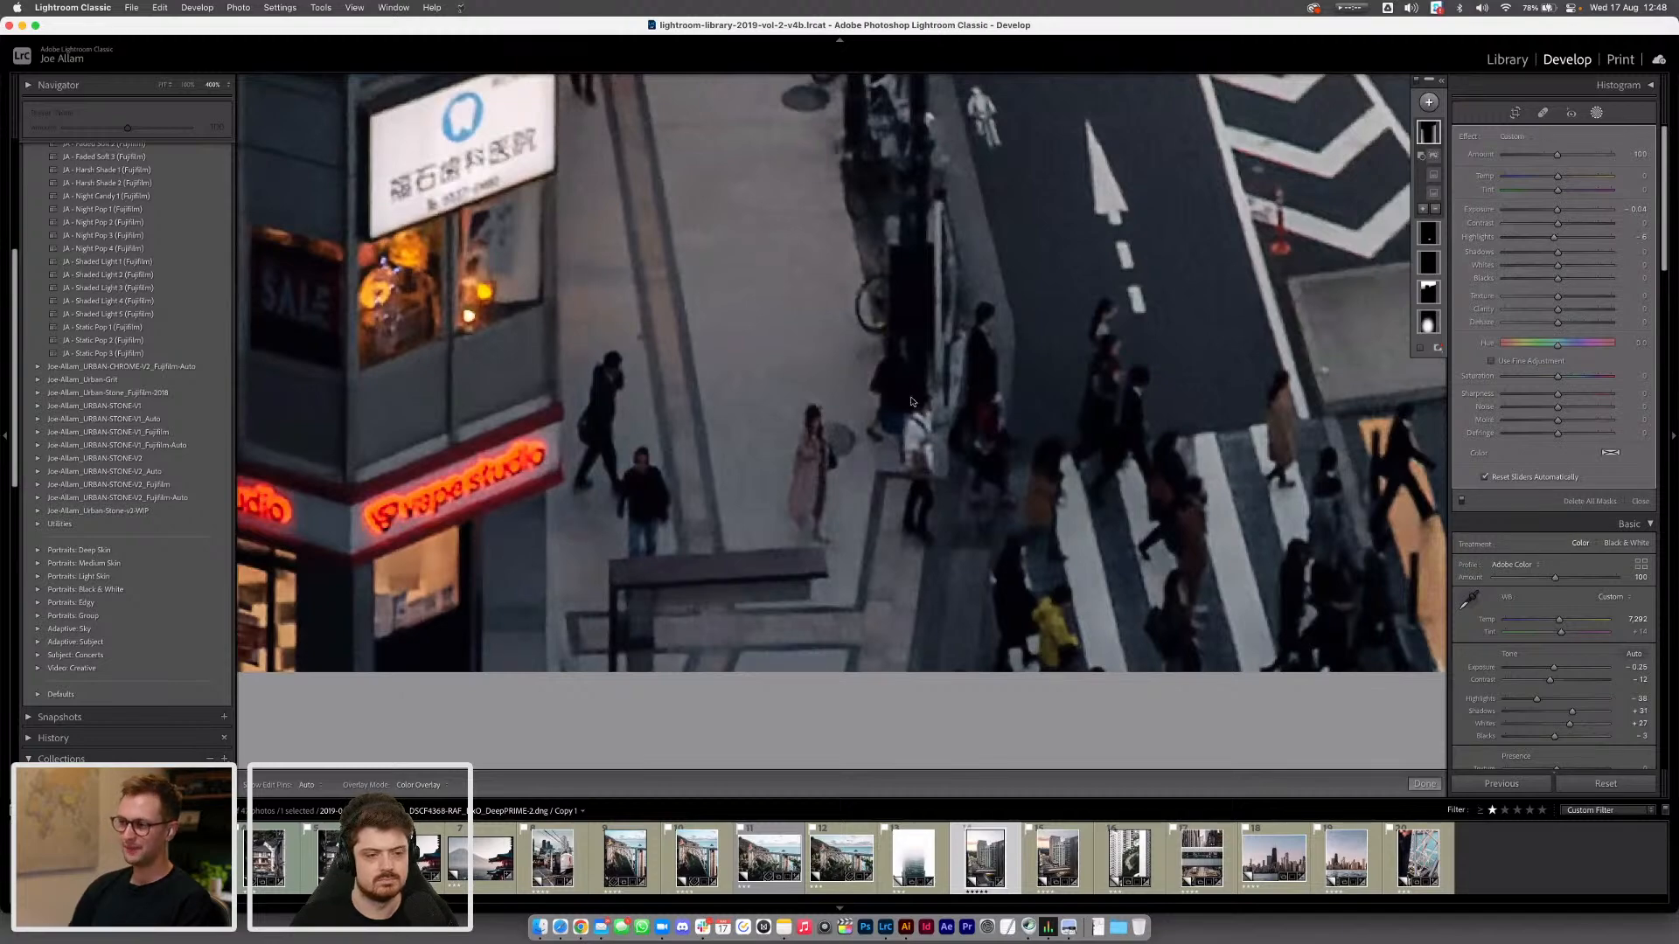
left_click(1597, 113)
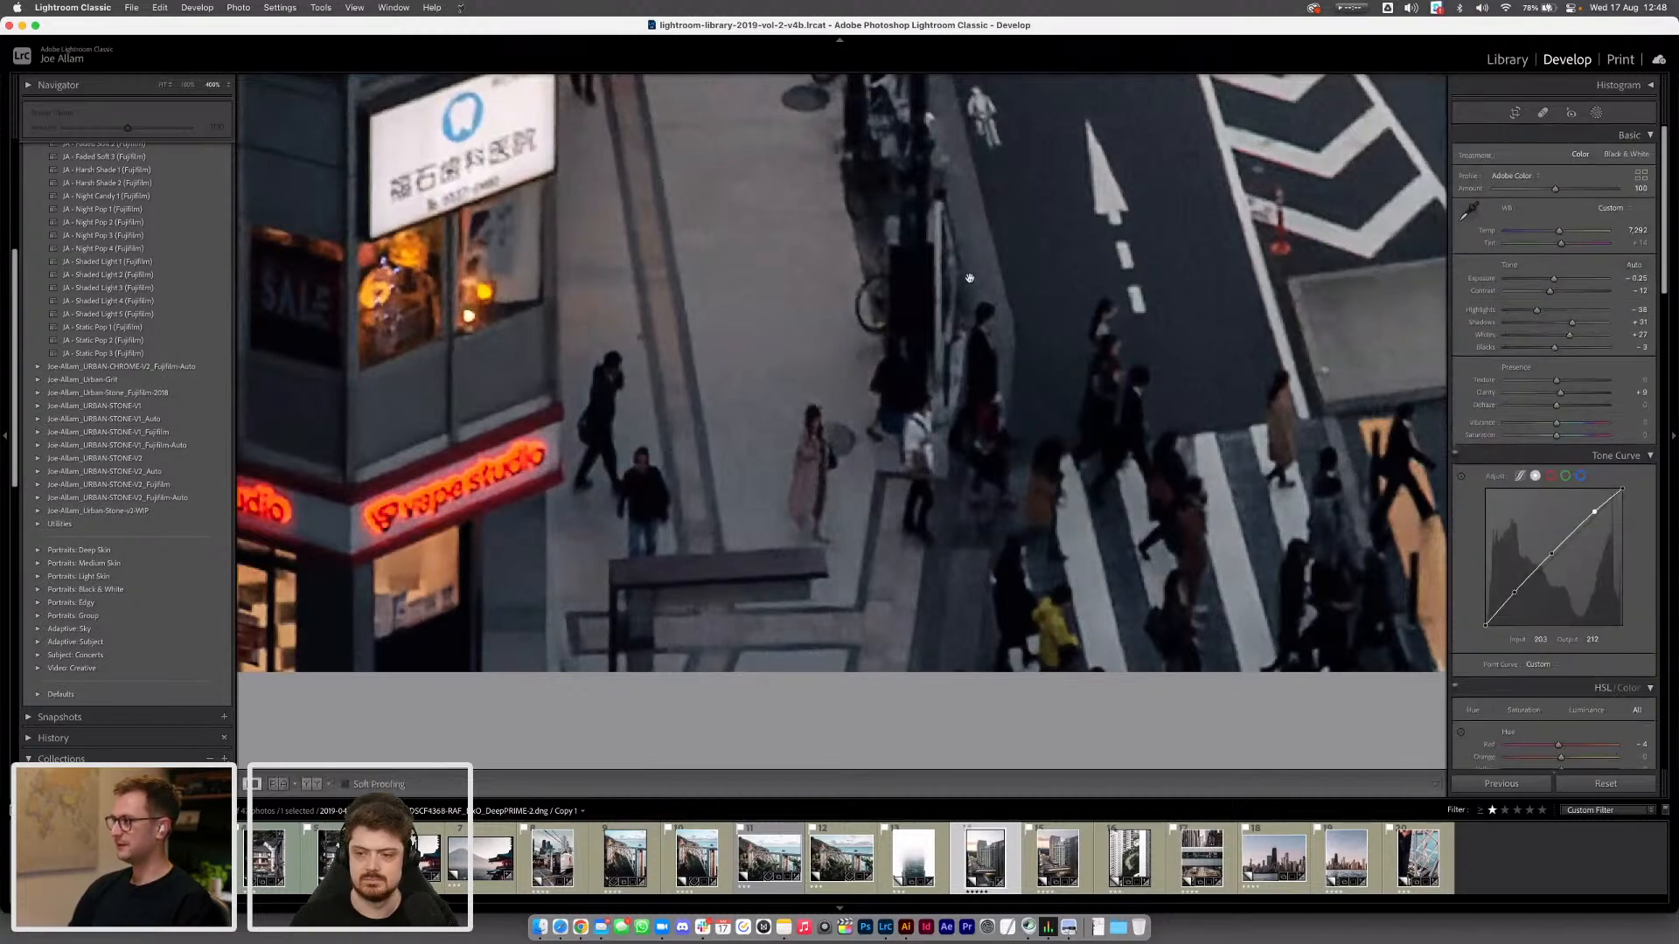
Inspect the lit office windows of the left-hand building and the adjacent railway tracks at high magnification
left_click(542, 294)
left_click(646, 574)
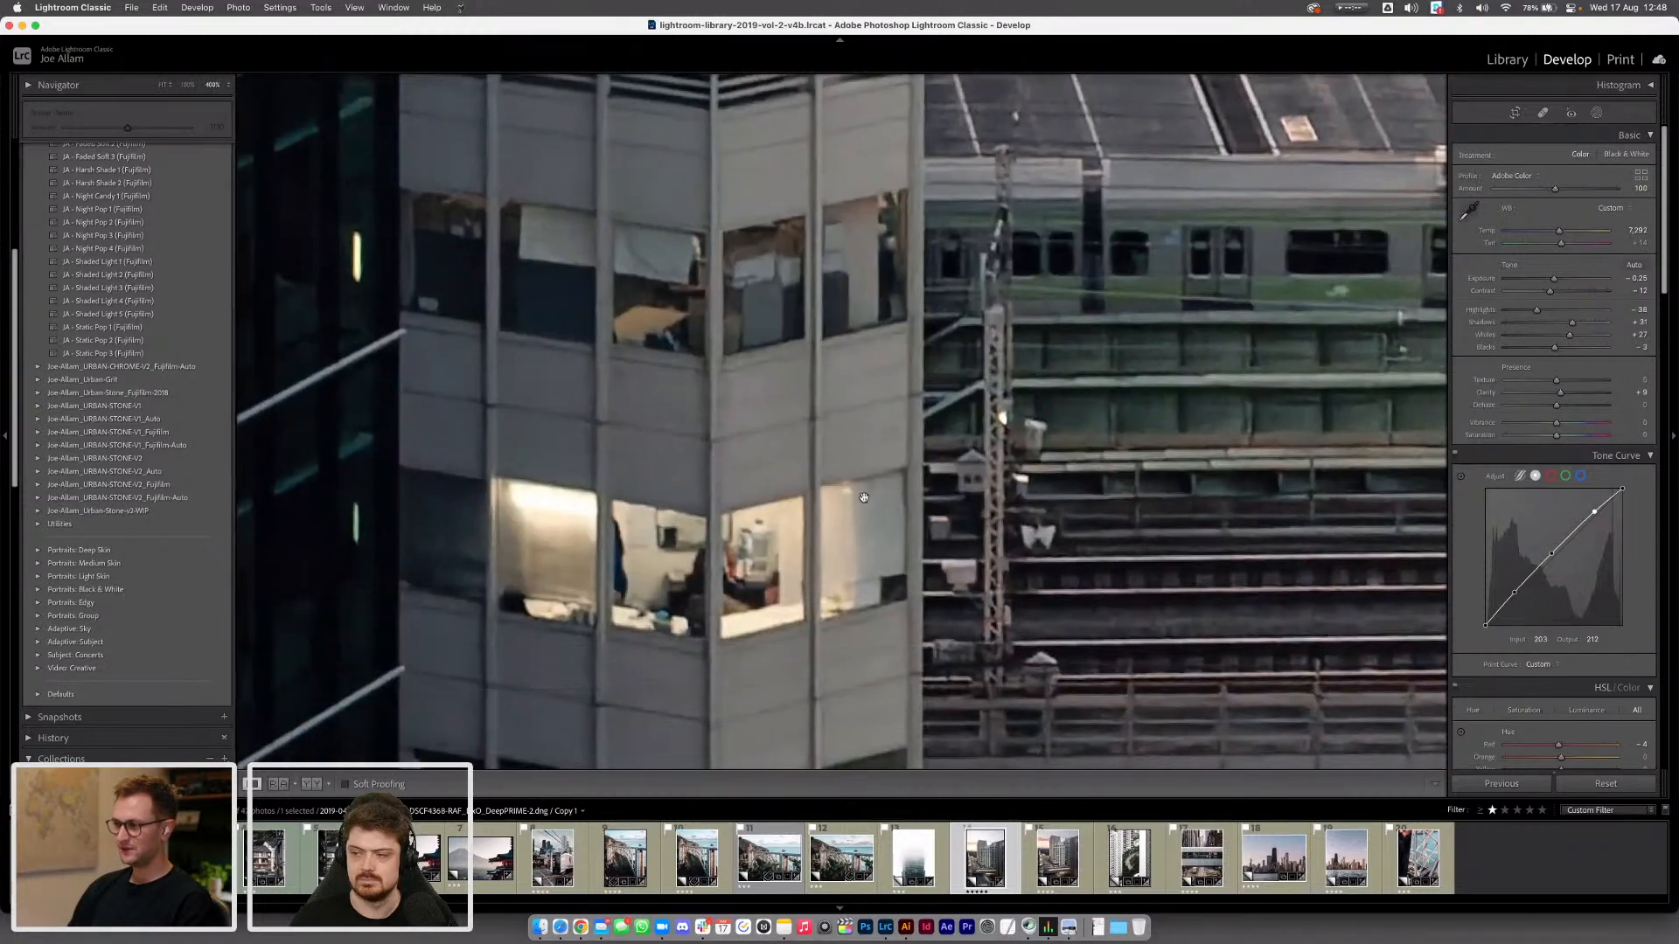
left_click_drag(863, 497, 636, 430)
scroll(637, 431, "left", 5)
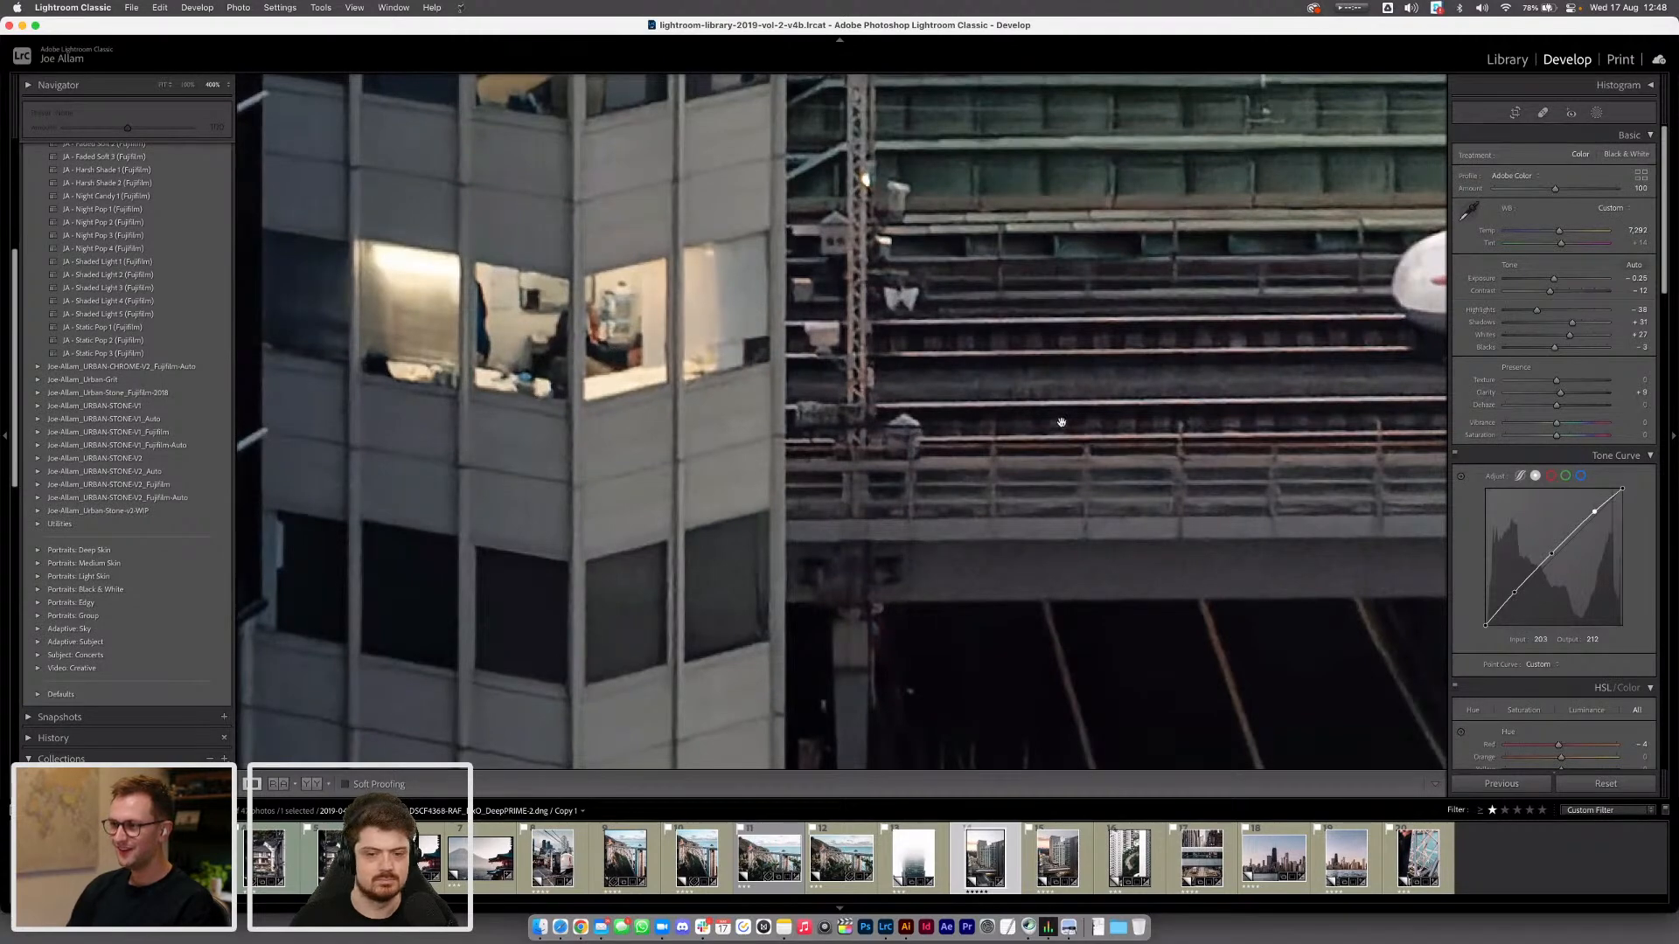
Inspect the railway tracks, the bullet train and the lit shopfronts beneath the bridge at high magnification
scroll(1063, 423, "right", 2)
left_click_drag(1203, 382, 795, 442)
left_click_drag(1202, 313, 737, 583)
left_click_drag(876, 428, 797, 480)
scroll(797, 480, "right", 10)
scroll(796, 480, "down", 3)
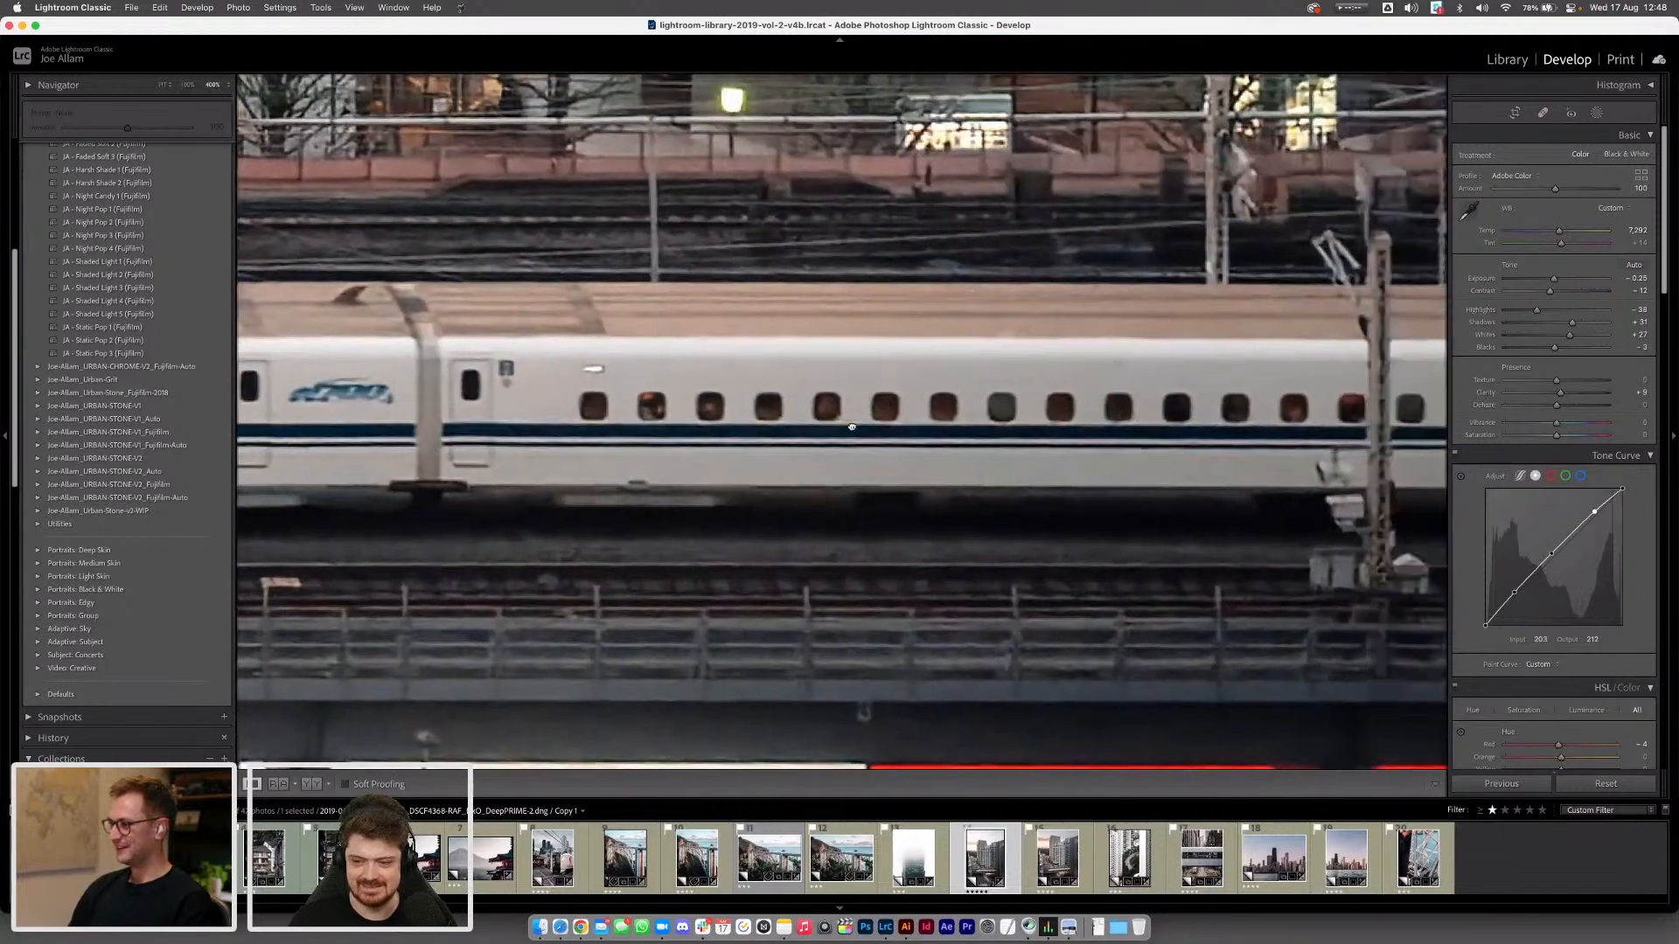
left_click(851, 427)
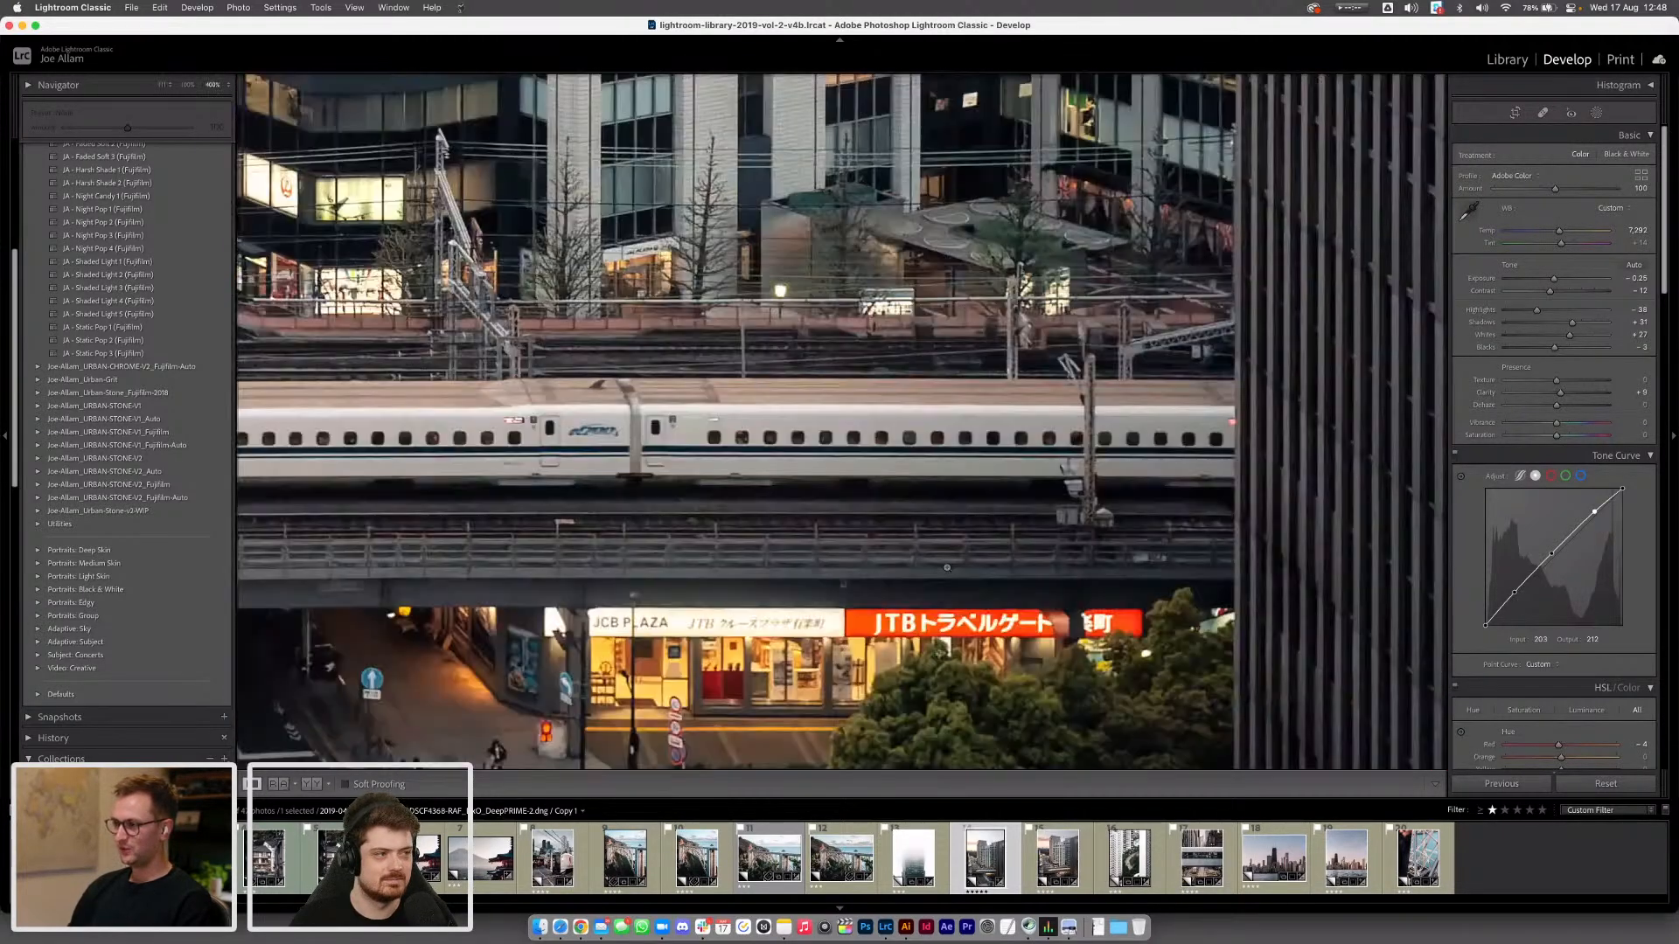
left_click(932, 585)
left_click_drag(929, 515, 963, 362)
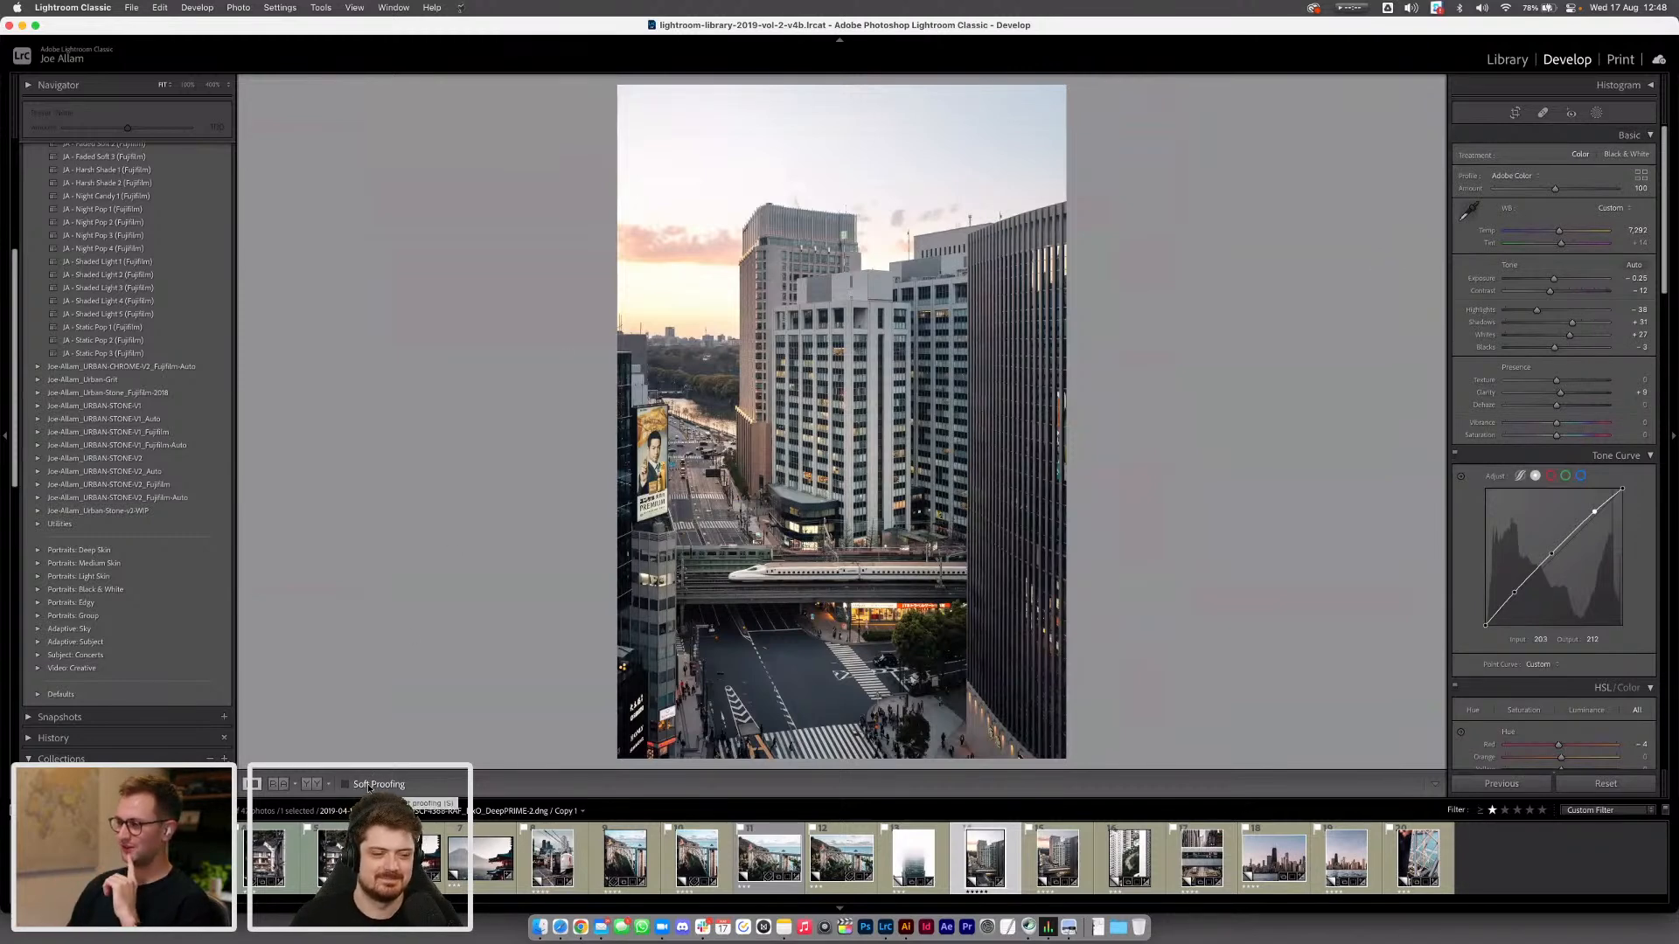
Turn on soft proofing, expand its histogram and settings, and compare the whole photo with and without the proof
left_click(346, 784)
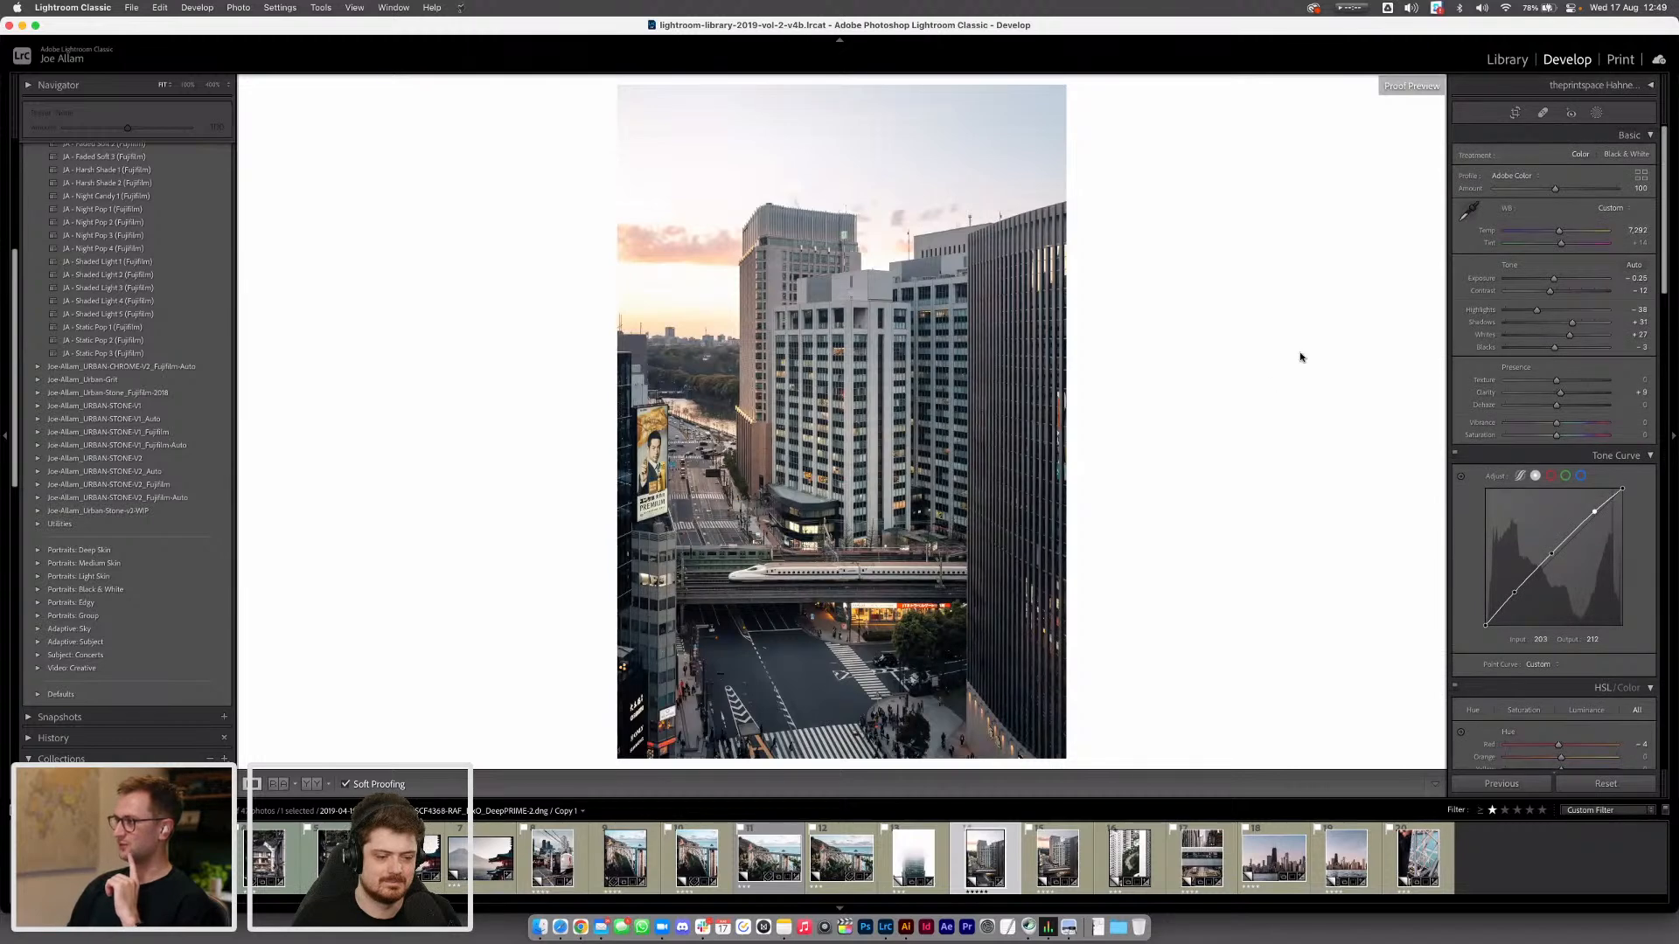
left_click(1650, 85)
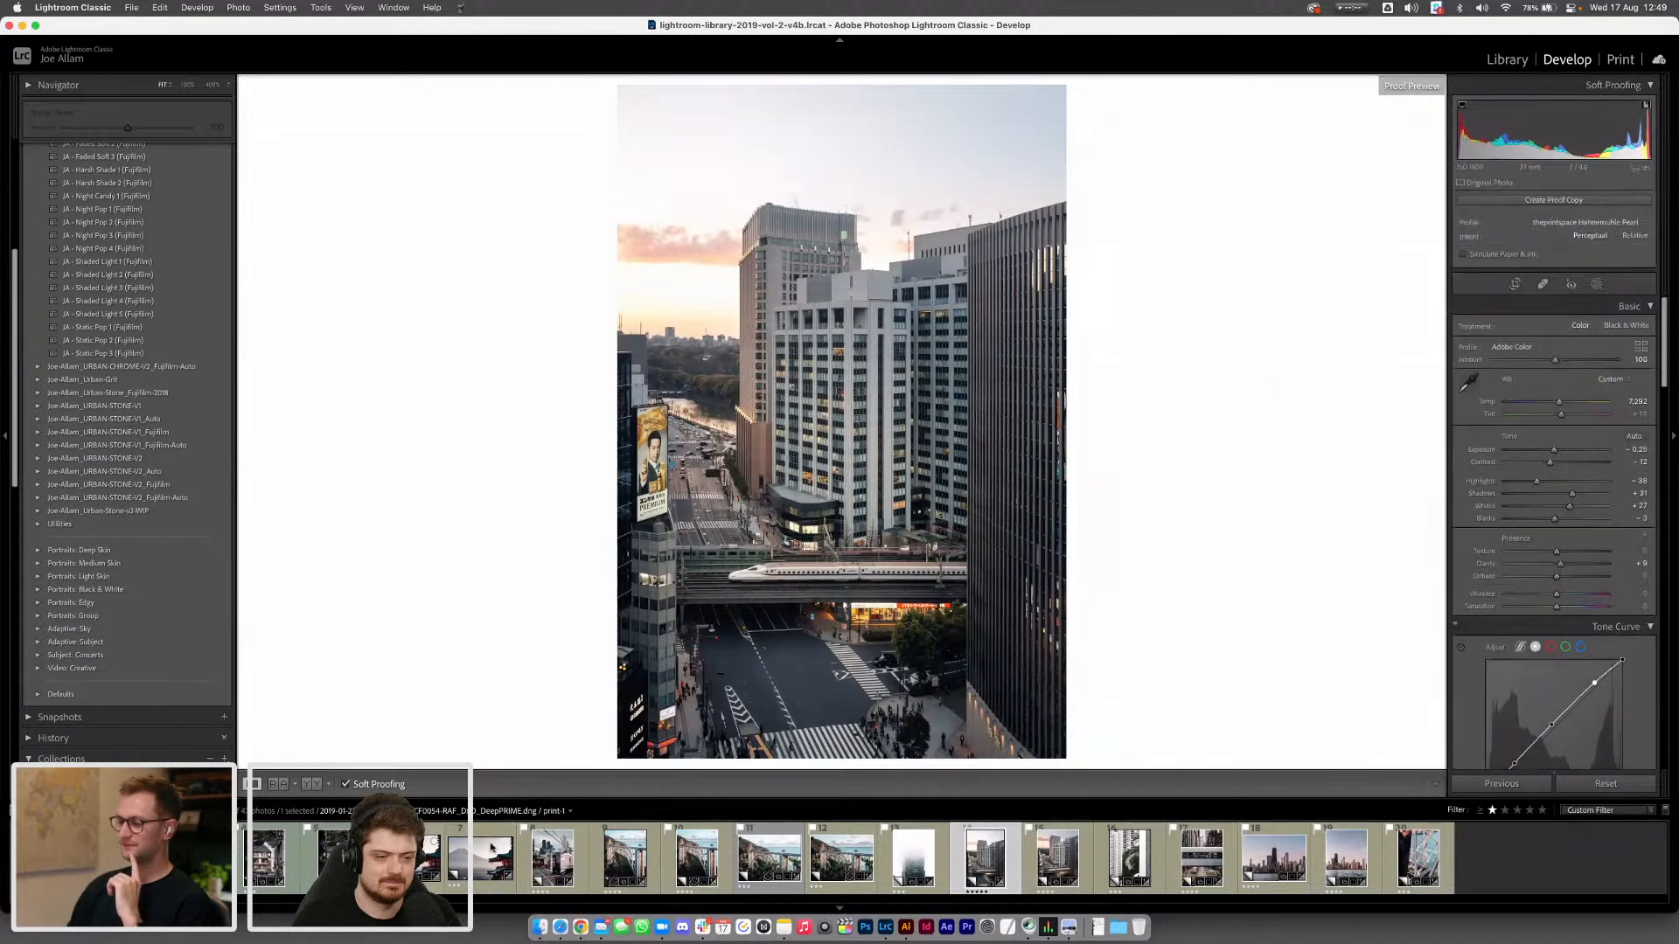
left_click(346, 785)
left_click(346, 784)
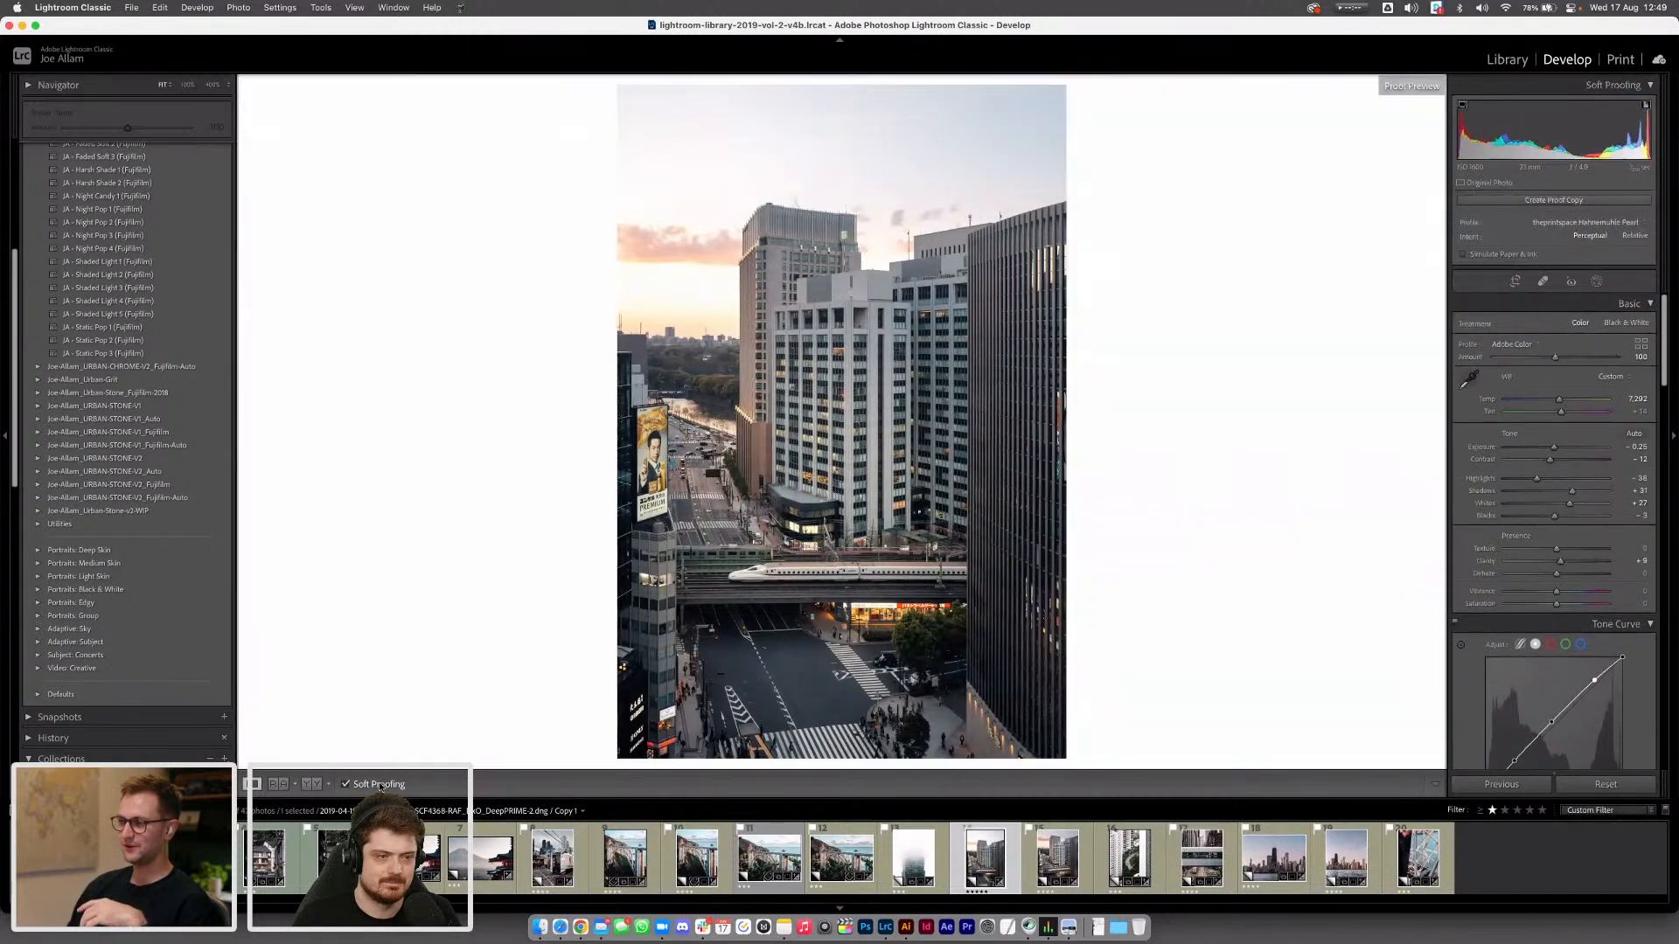
left_click(346, 784)
left_click(346, 785)
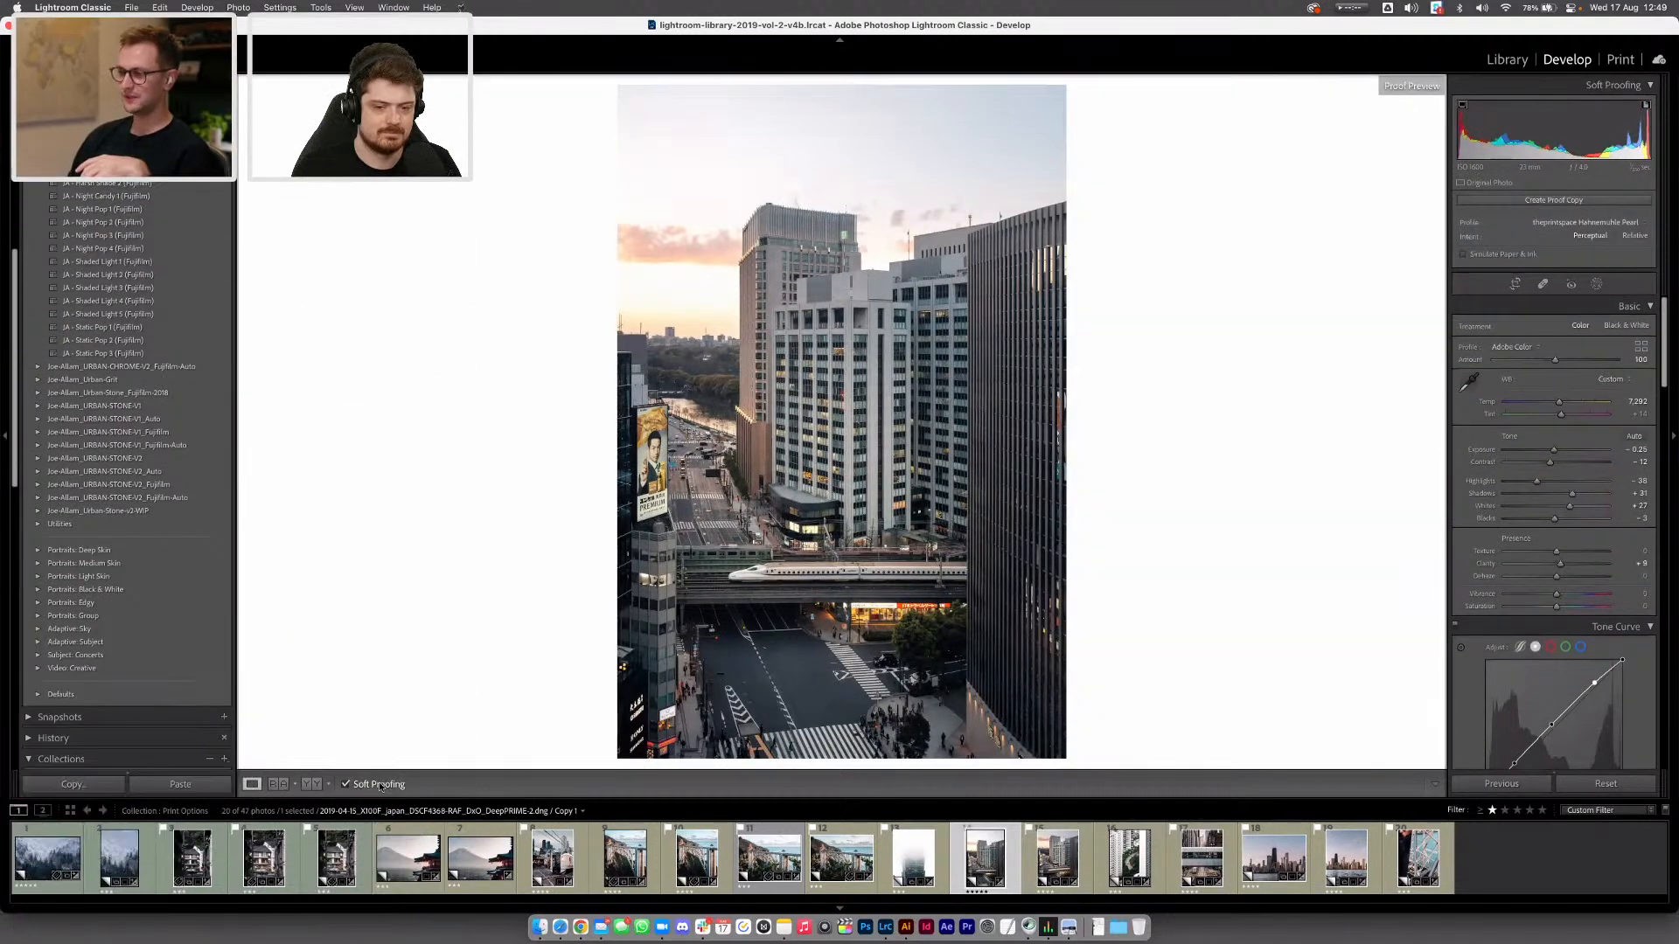
left_click(380, 787)
left_click(379, 787)
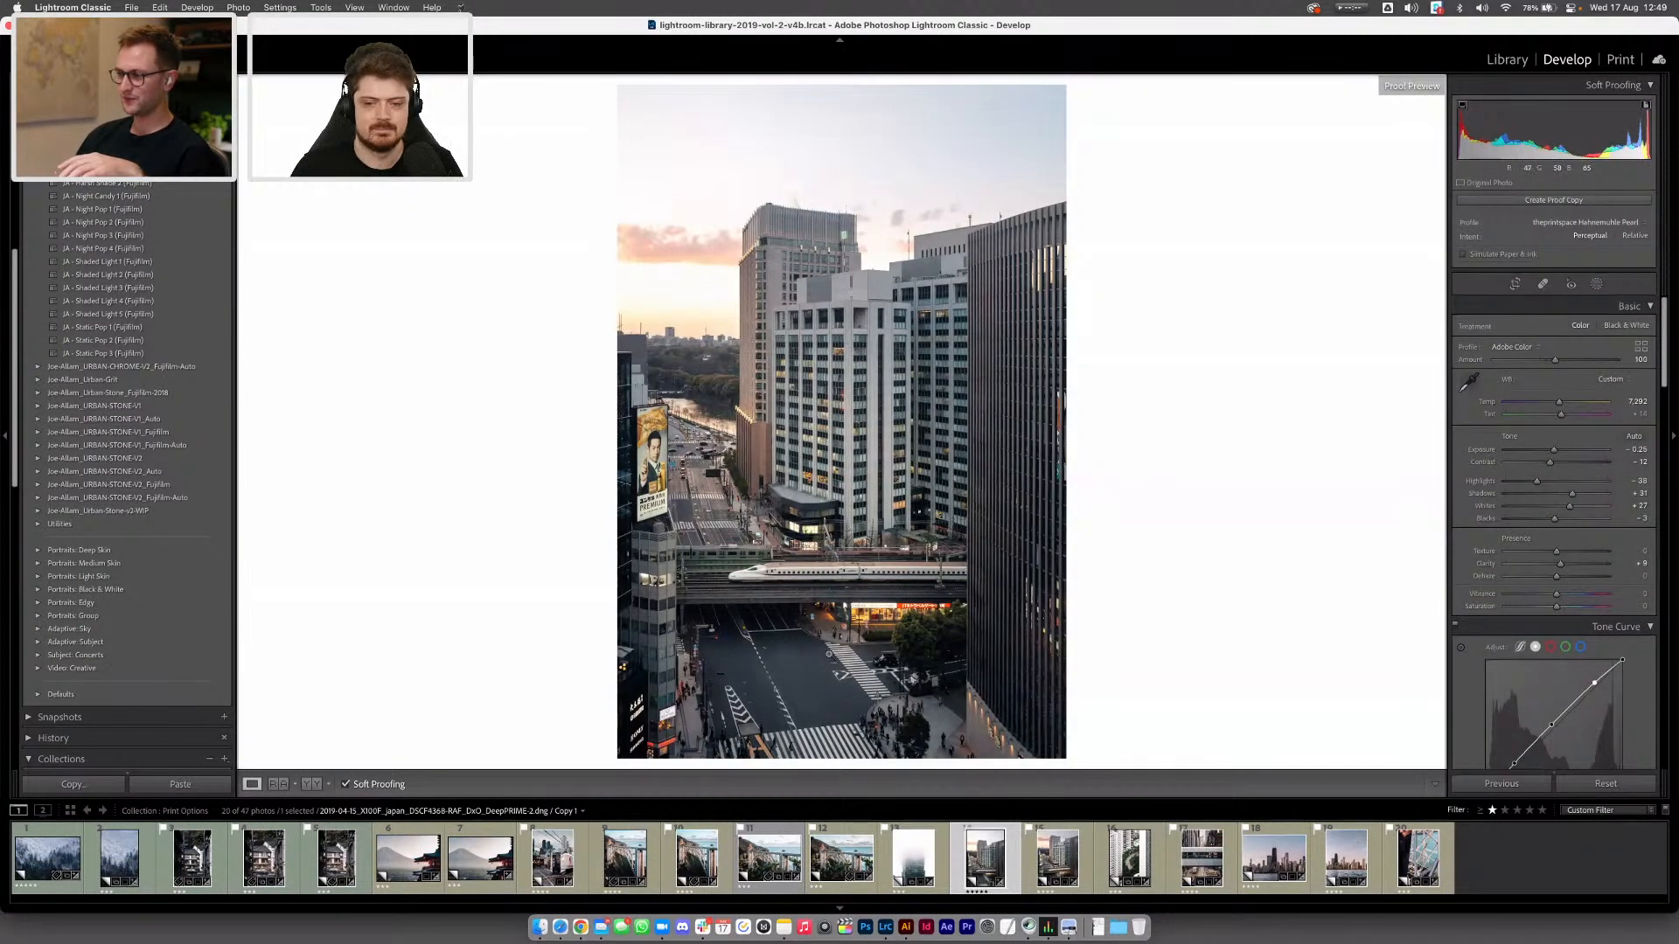
Compare the dark road beneath the railway bridge with and without soft proofing at high magnification
left_click(673, 576)
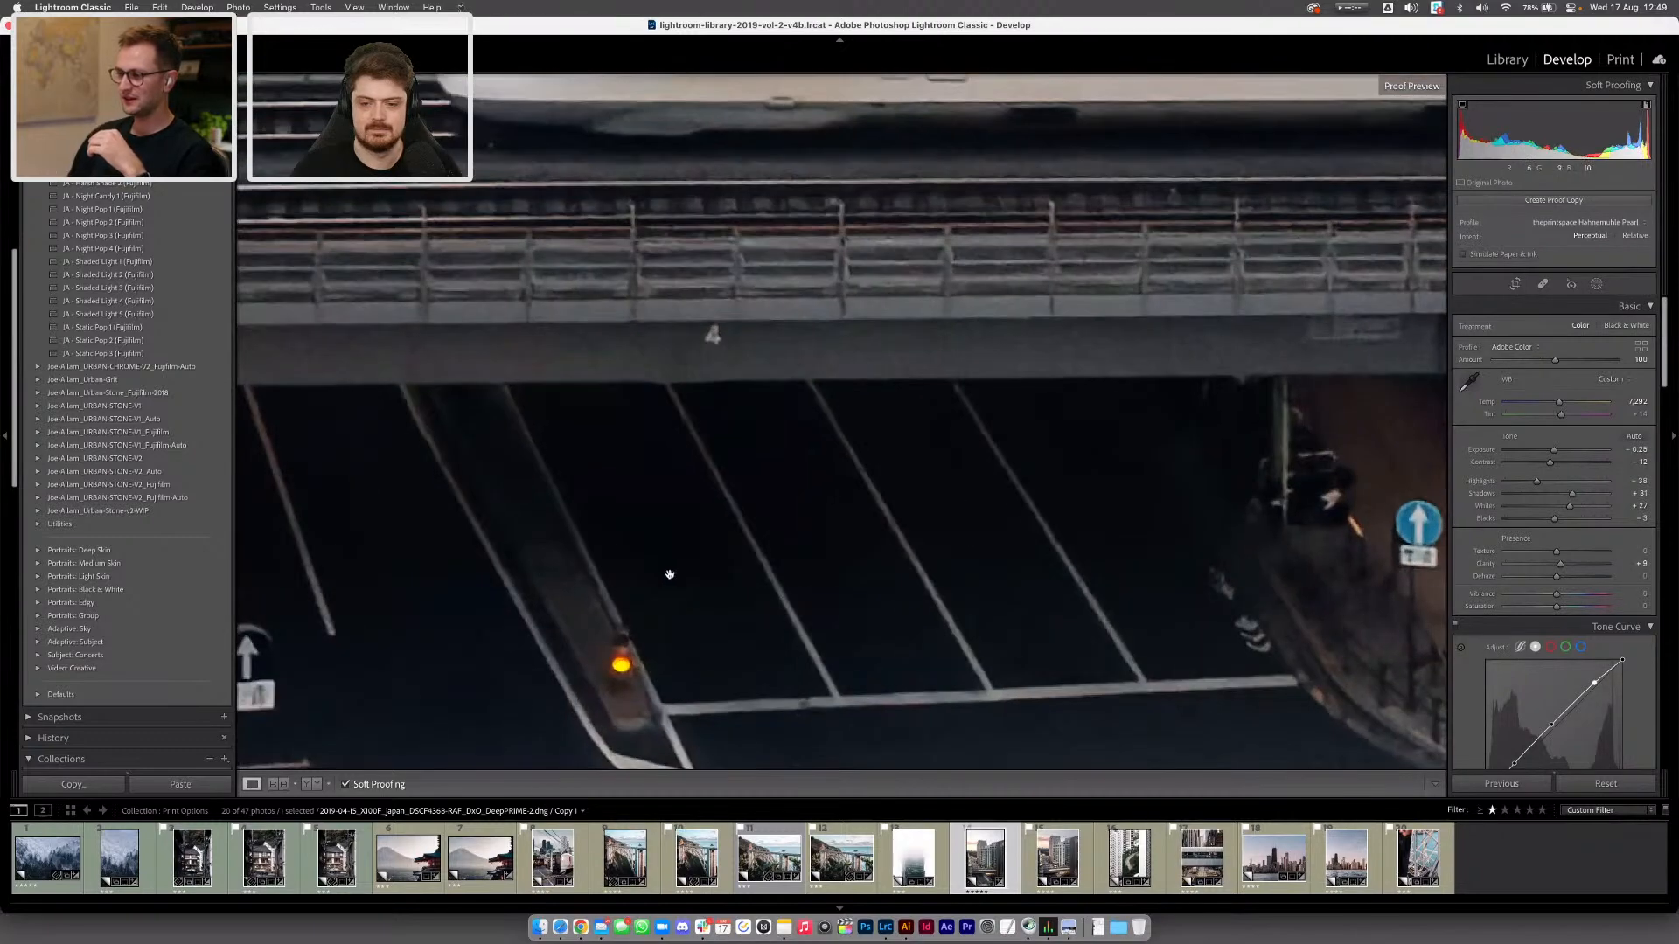
left_click(361, 788)
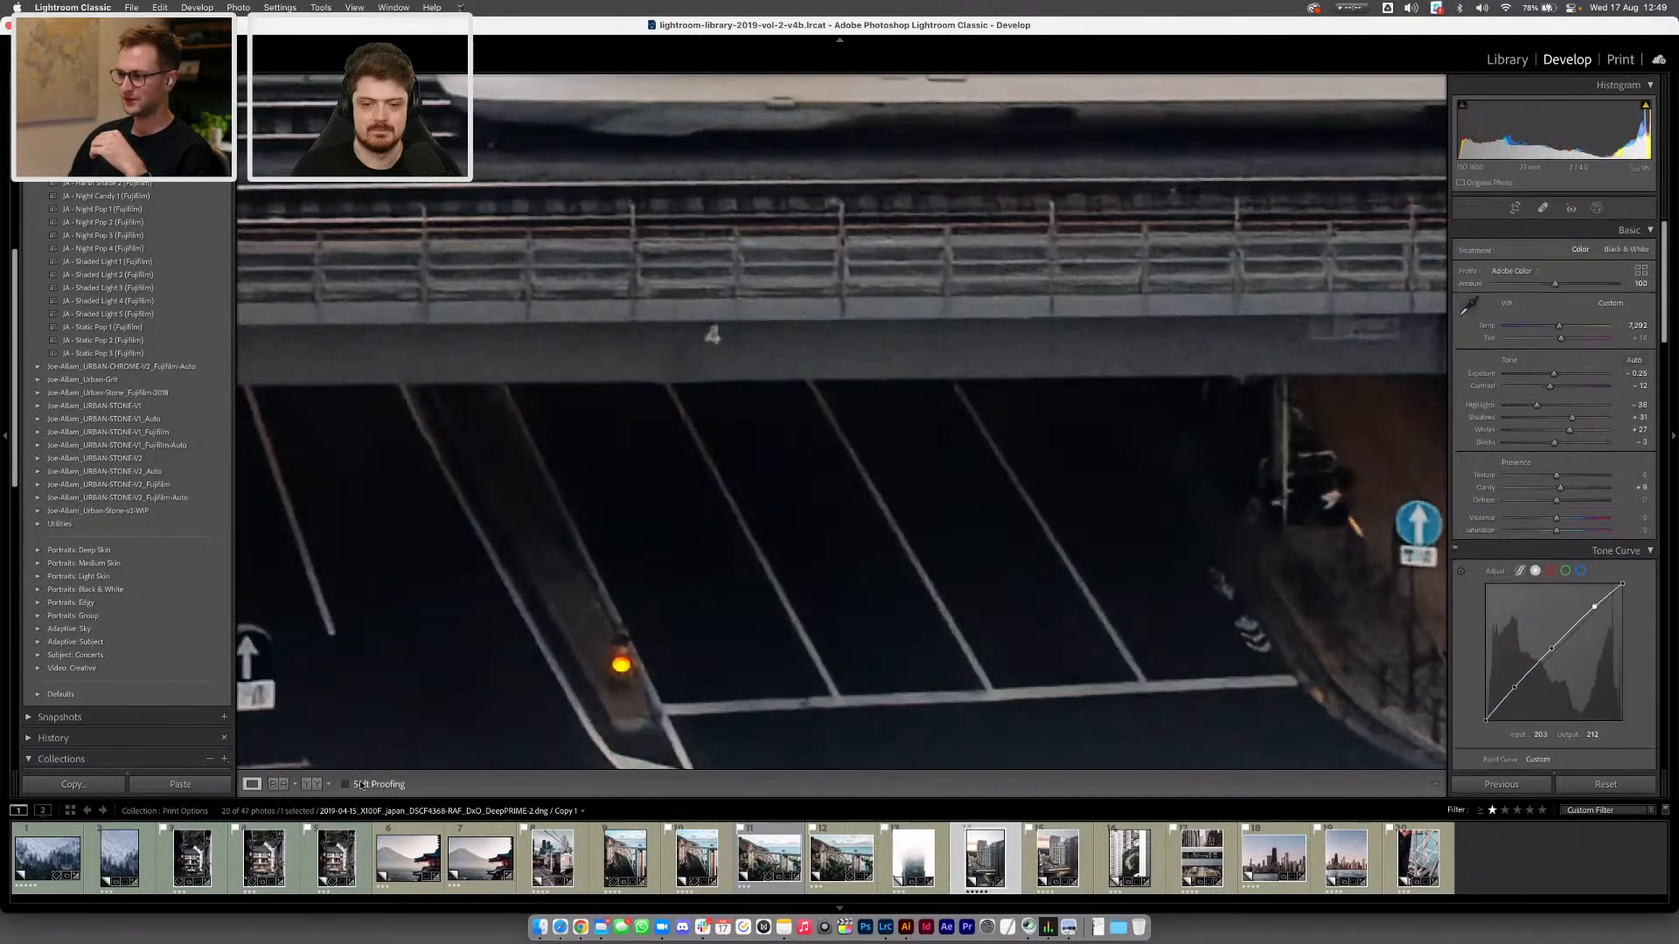
left_click(346, 784)
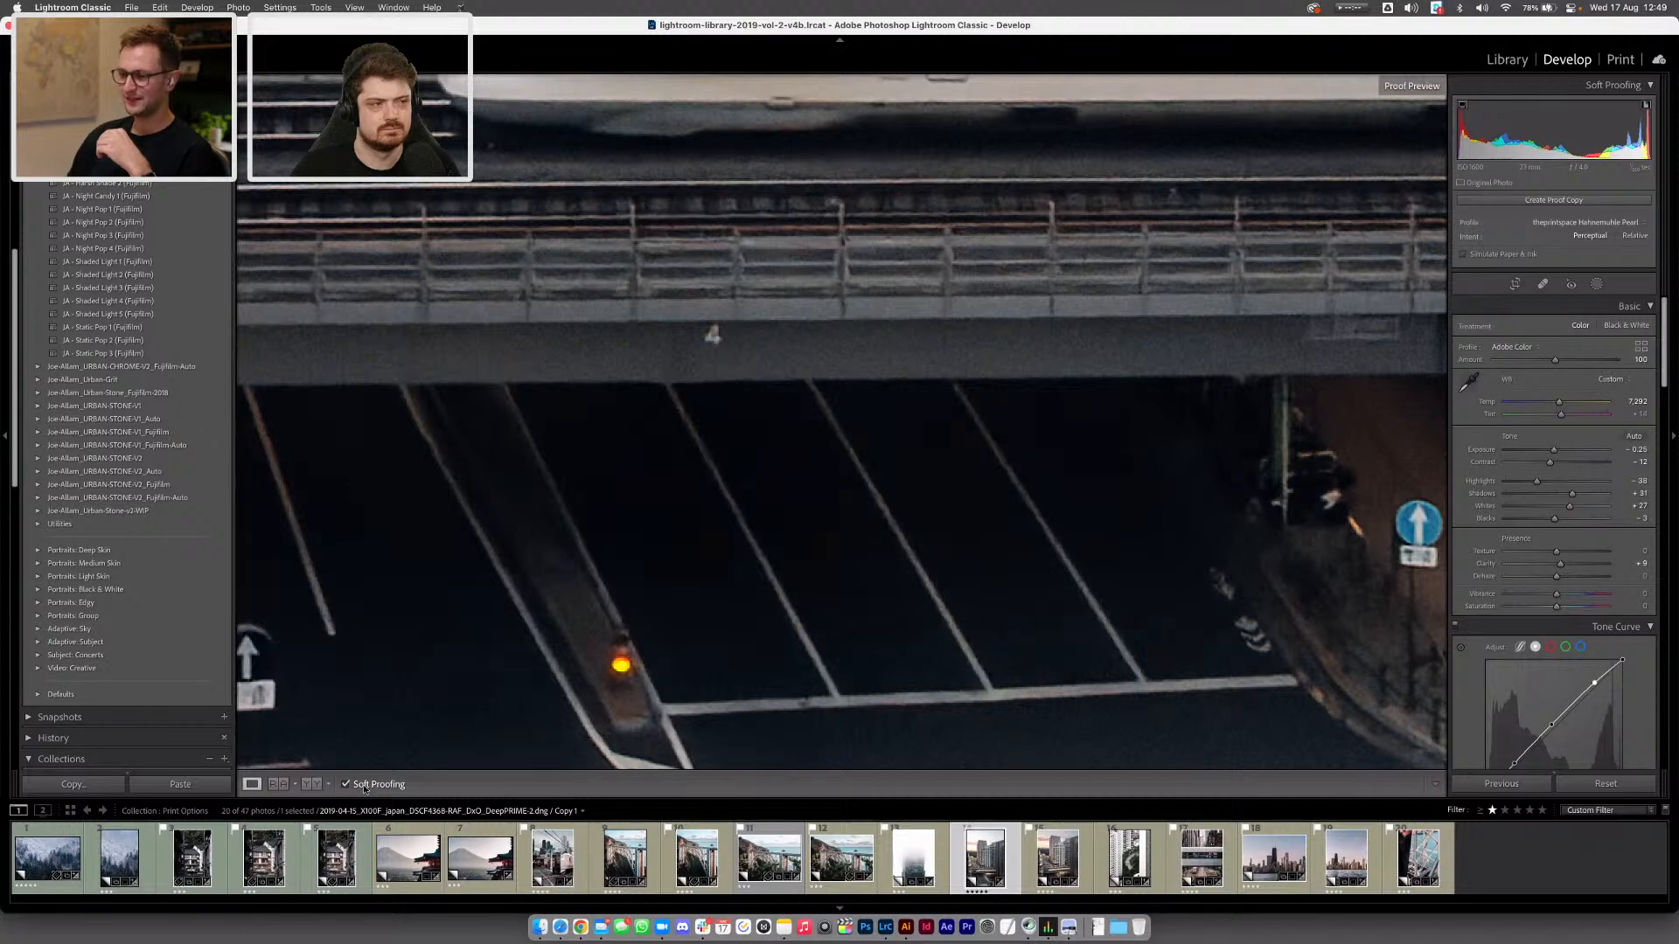
left_click(775, 507)
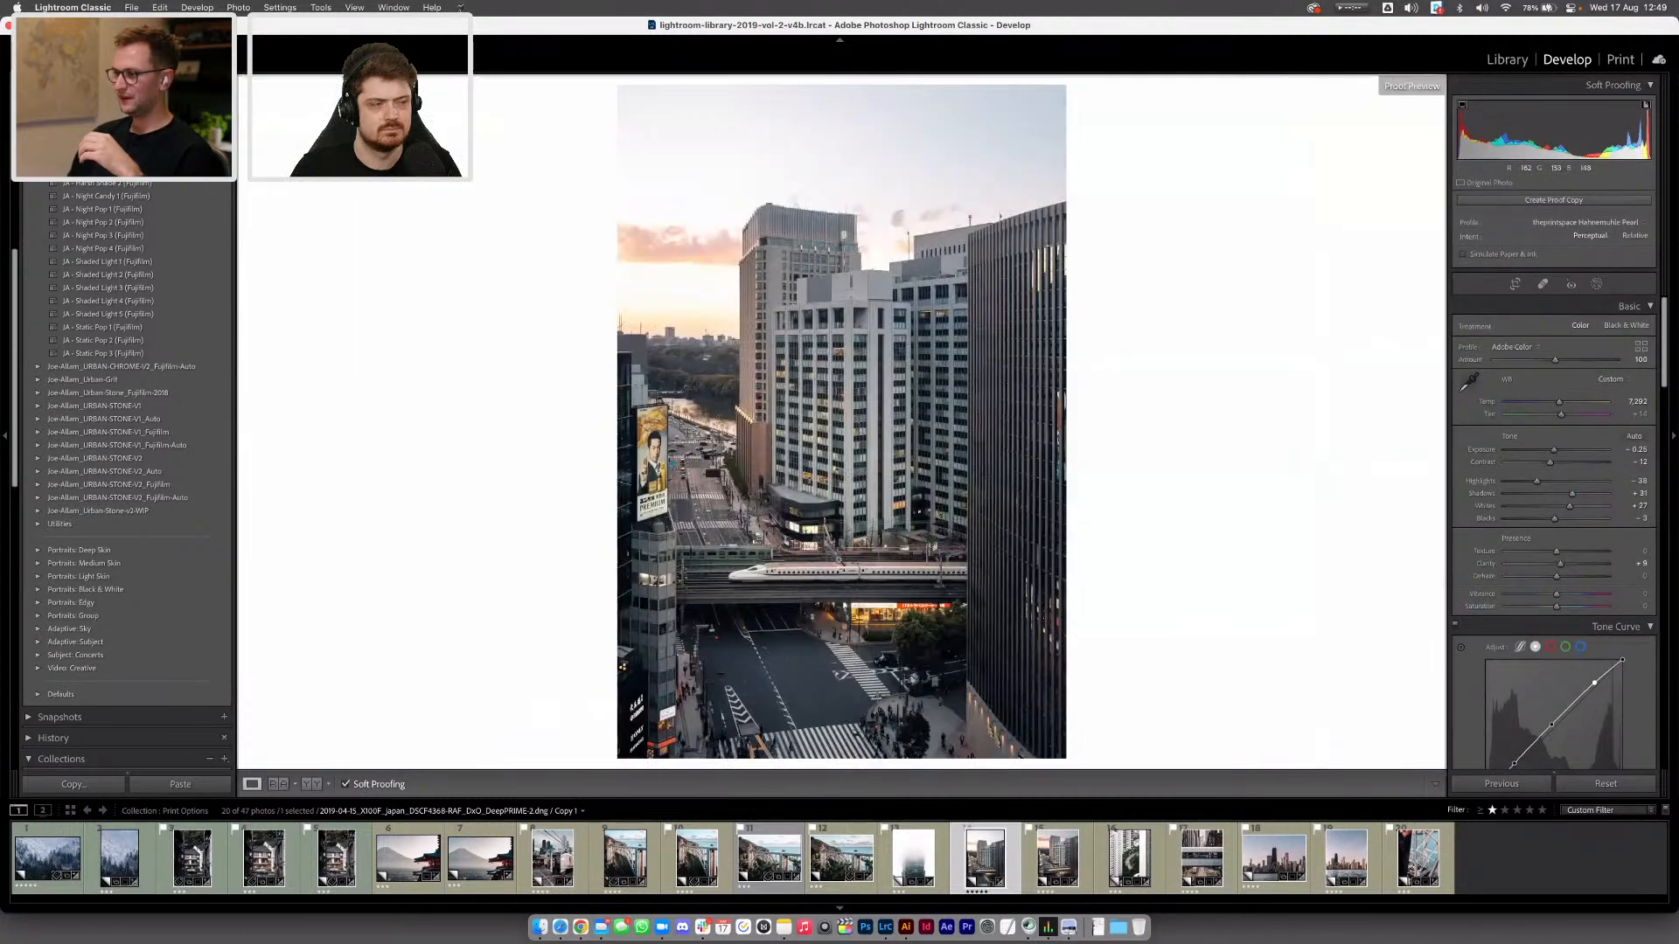
Compare the full photo again with soft proofing off and on, leaving the proof preview active
left_click(376, 785)
left_click(376, 785)
left_click(376, 786)
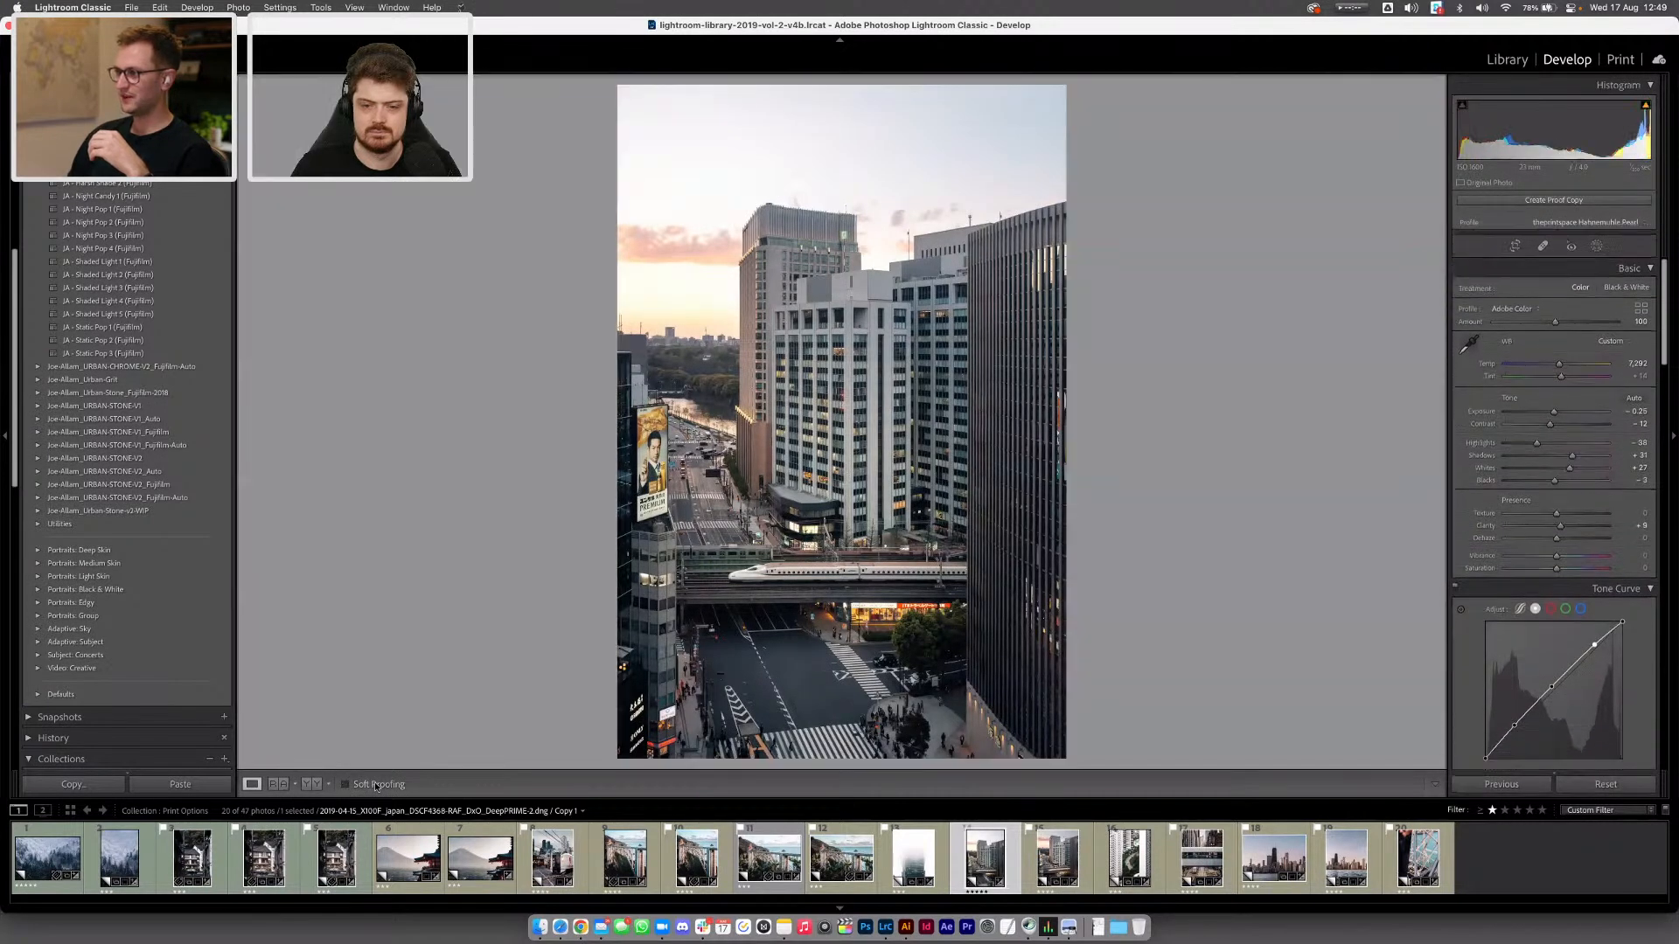
left_click(376, 785)
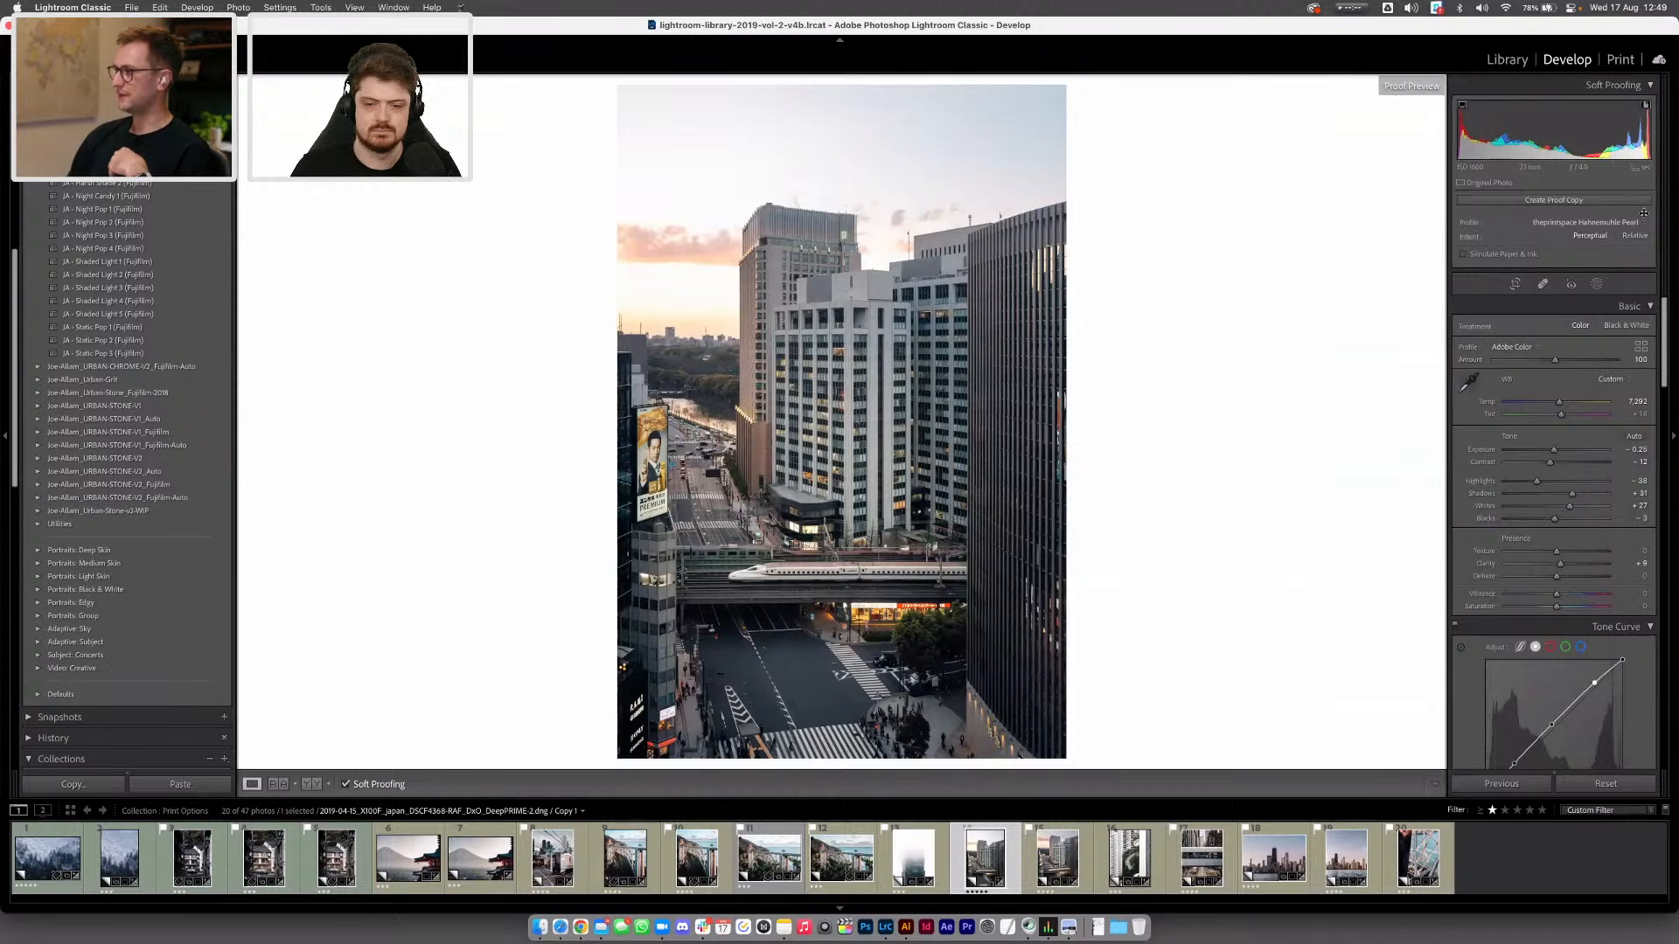
Review the list of theprintspace paper profiles available for the soft proof without changing the profile
left_click(1549, 225)
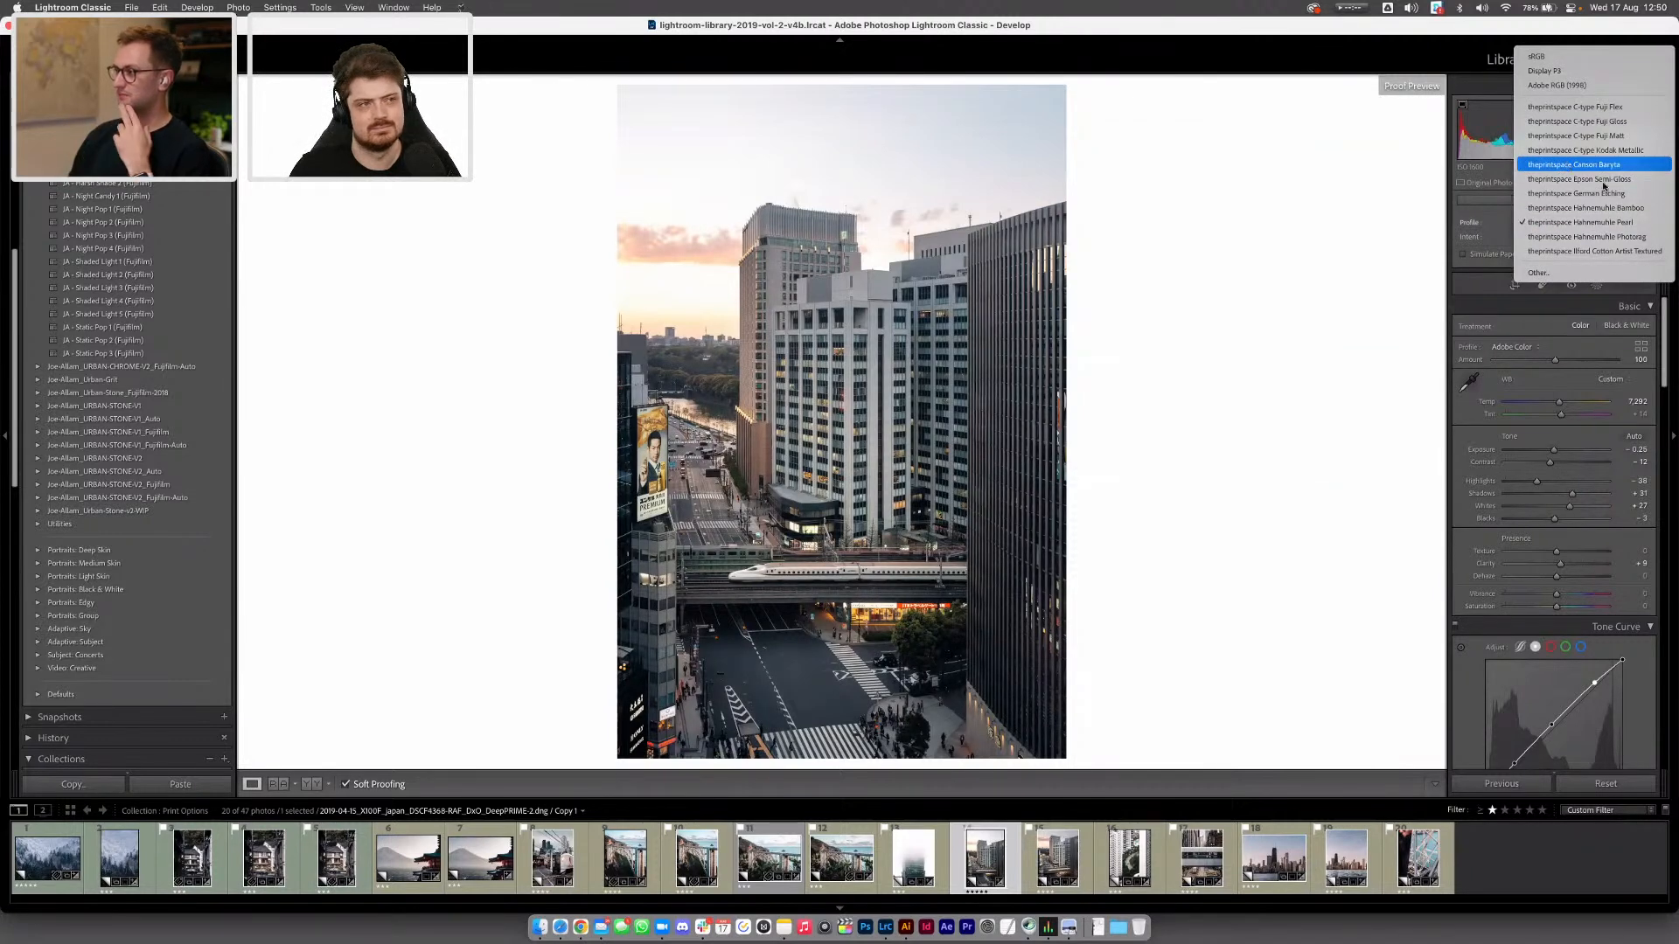
left_click(1490, 229)
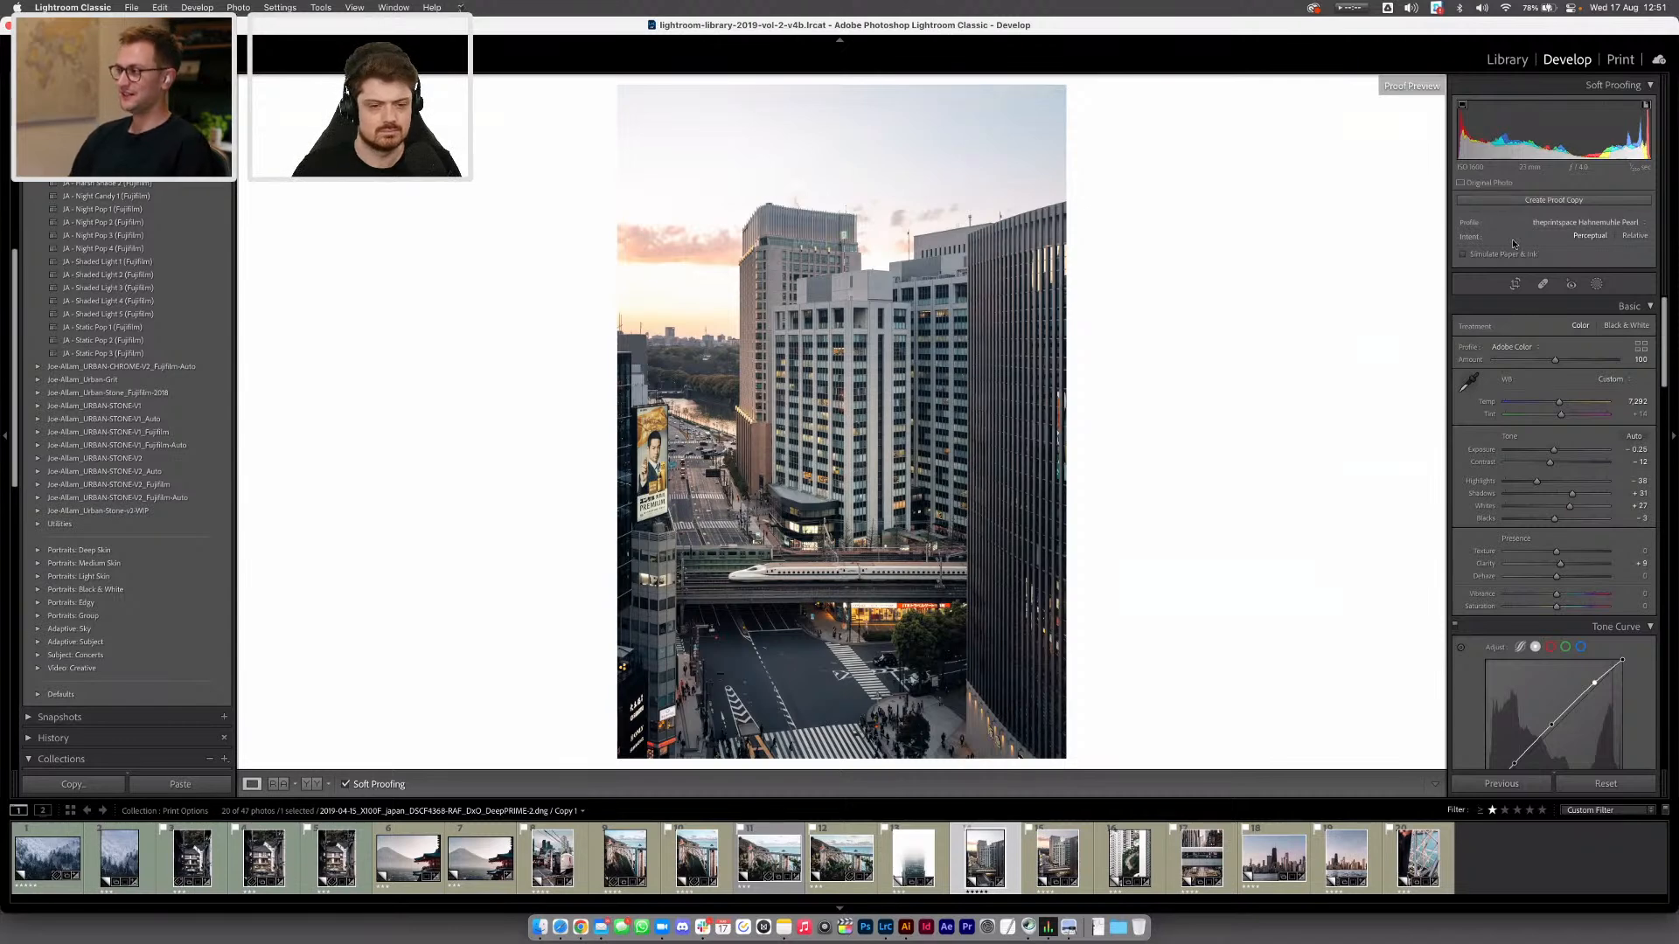
left_click(1603, 224)
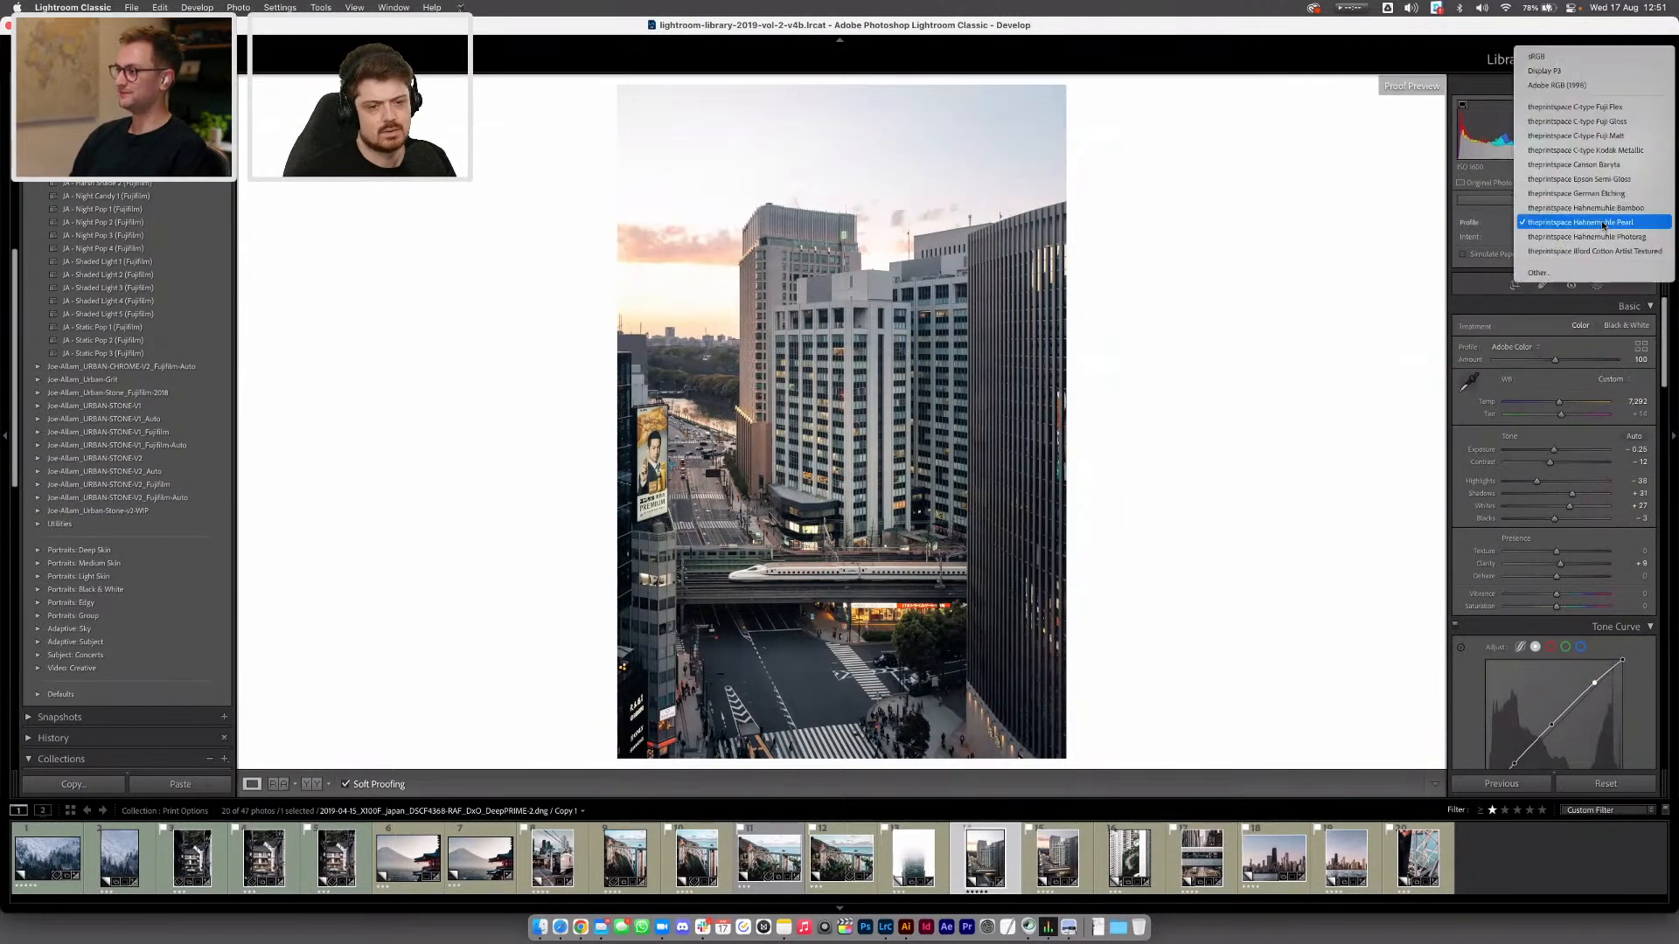
left_click(1492, 220)
Enable Simulate Paper & Ink for the soft proof and compare the simulation with the unproofed photo
left_click(1499, 252)
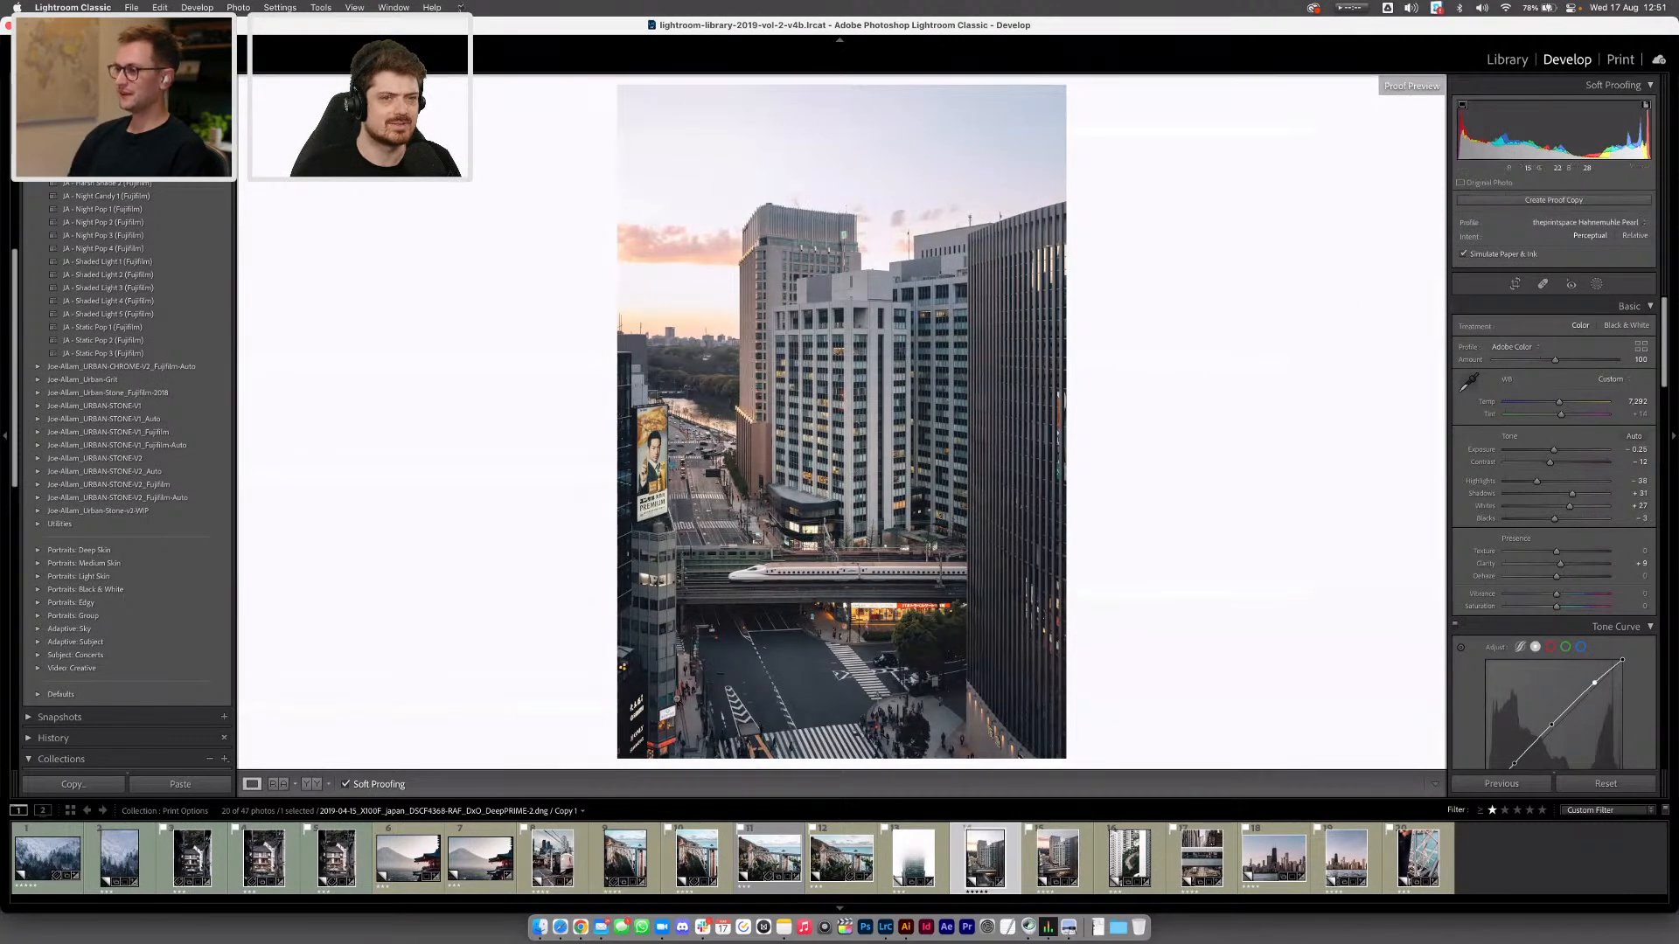
left_click(347, 785)
left_click(346, 785)
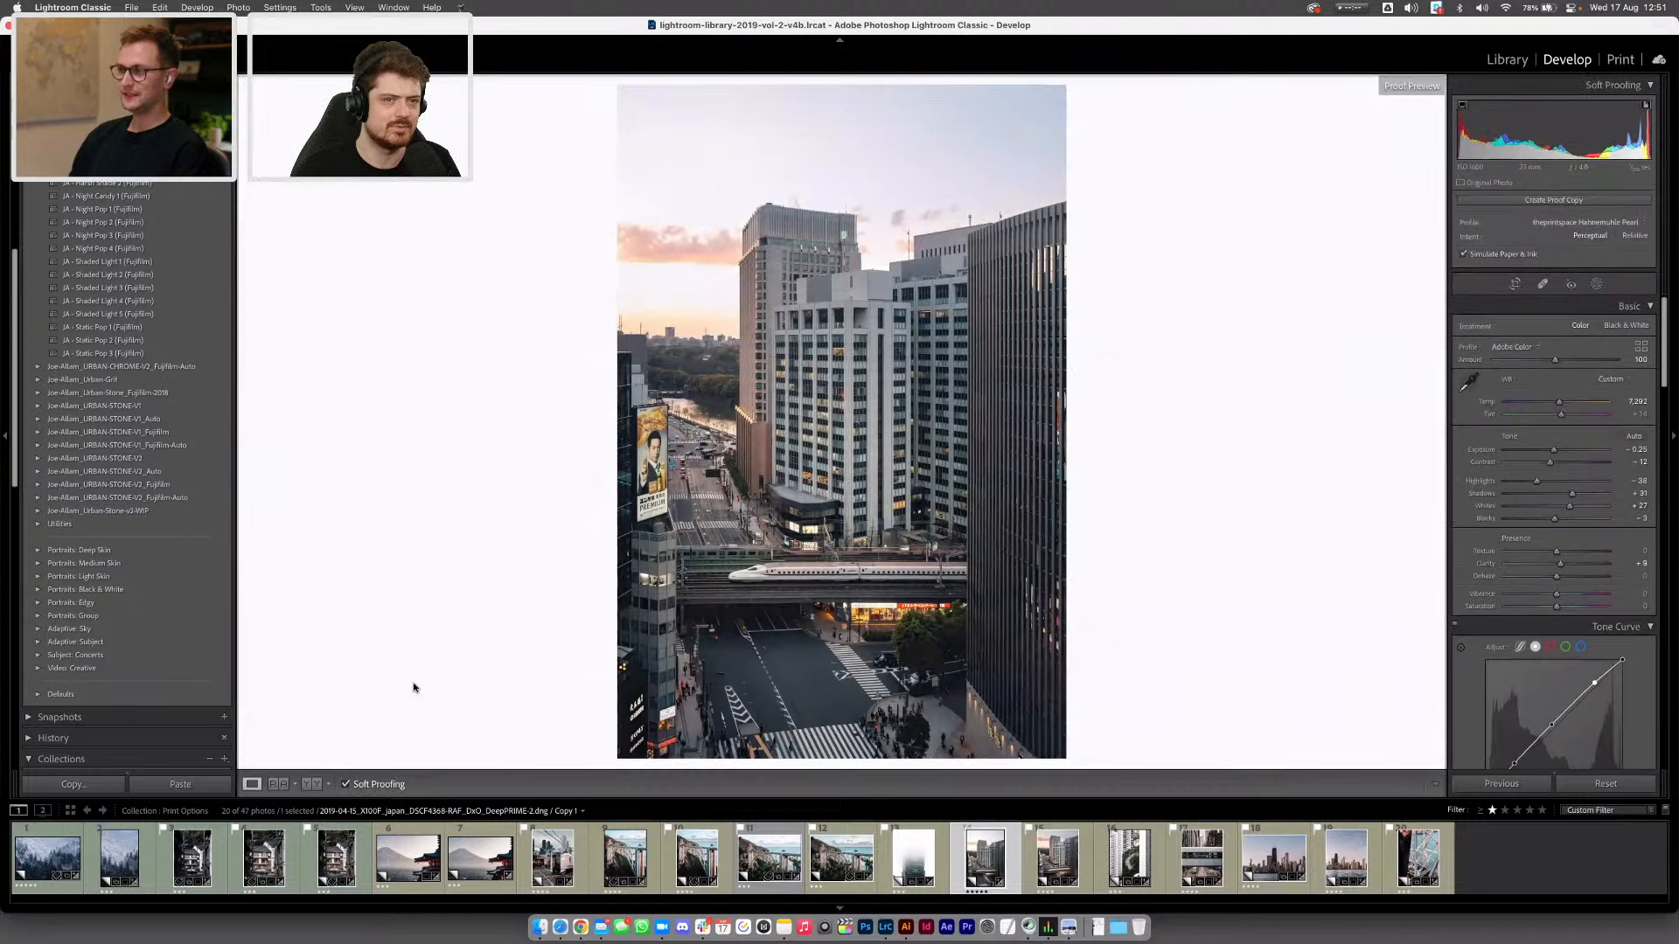
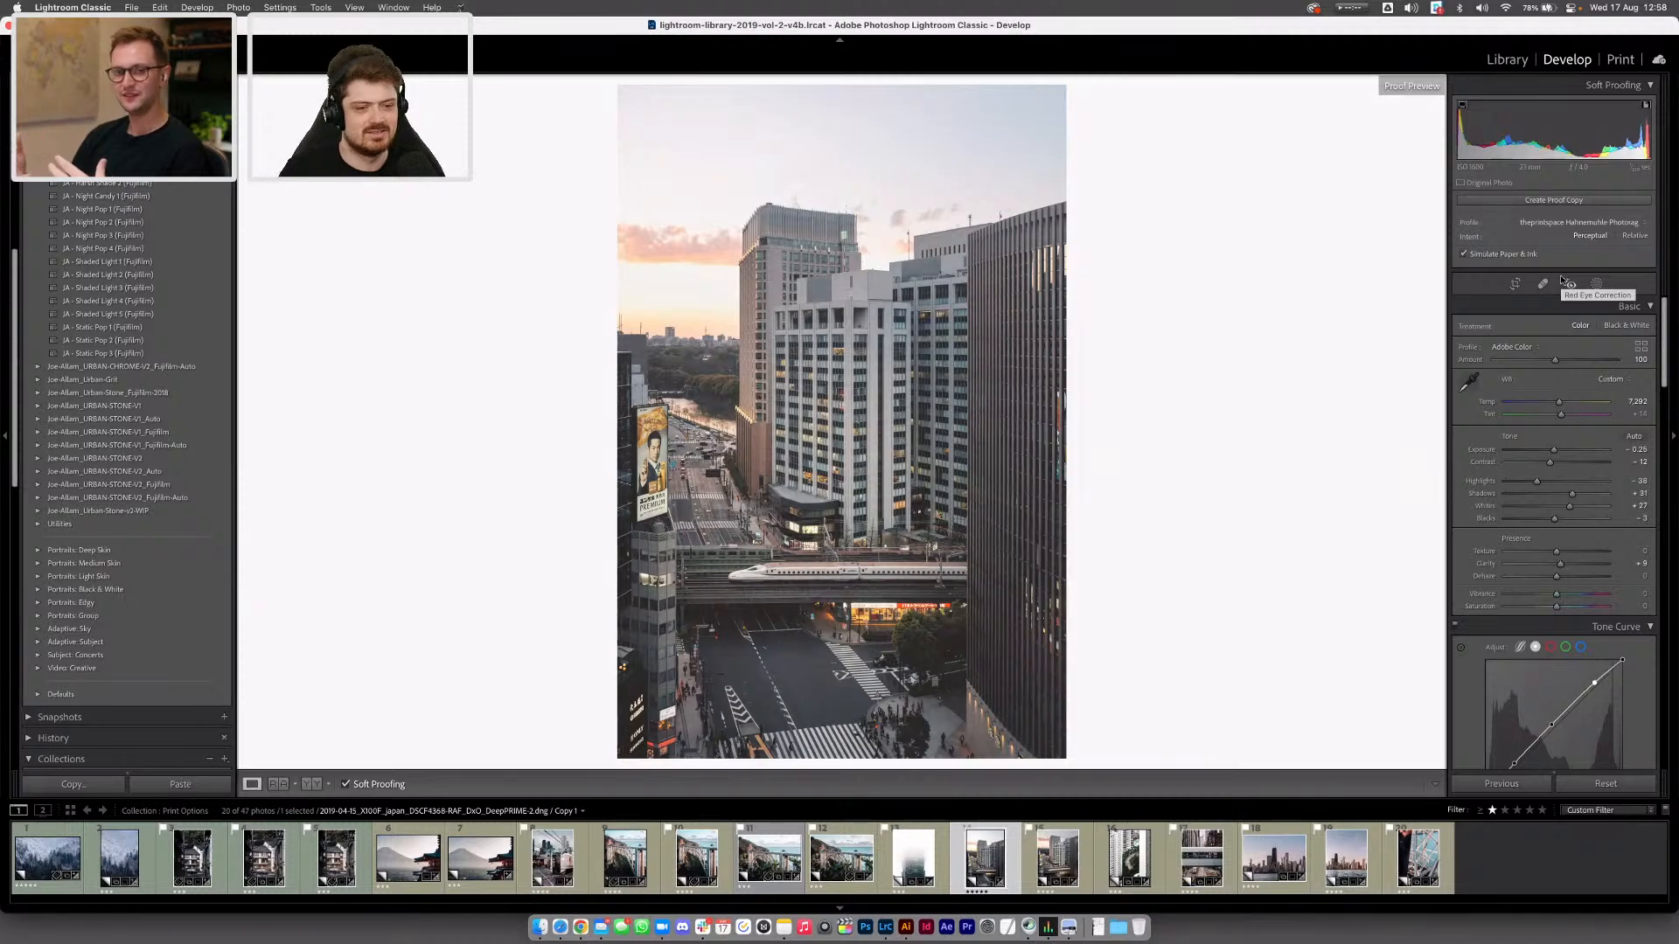
Compare the theprintspace C-type Fuji Matt and Hahnemuhle Photorag proof profiles, and set the profile to theprintspace C-type Fuji Flex
left_click(1604, 224)
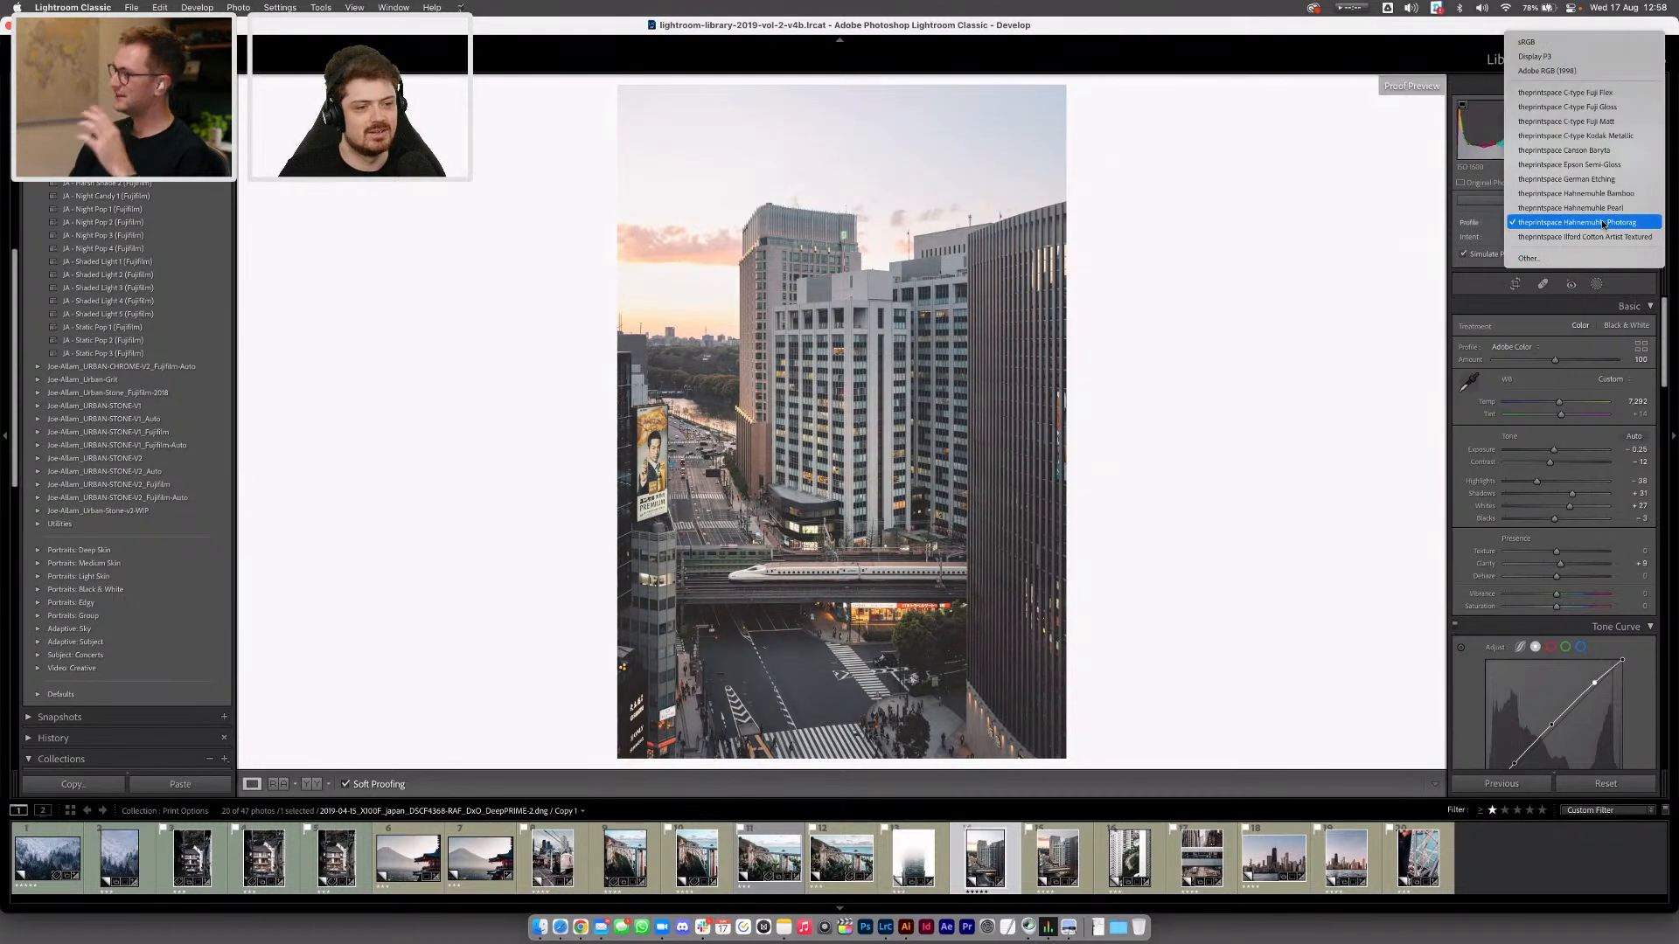
left_click(1589, 125)
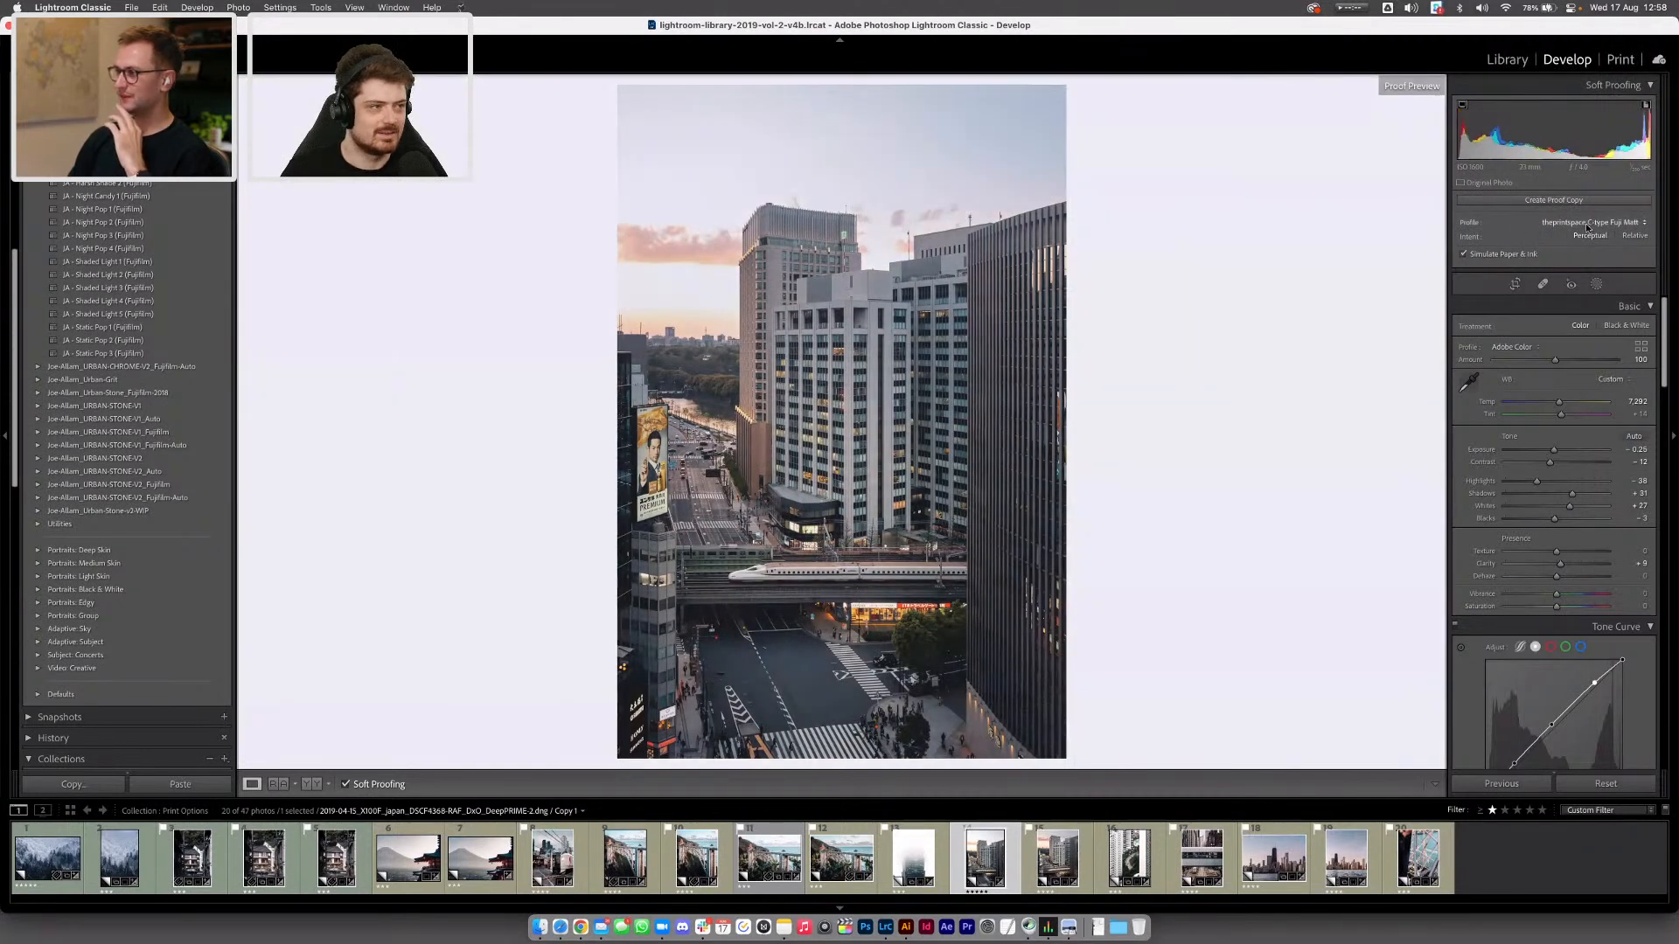
left_click(1584, 225)
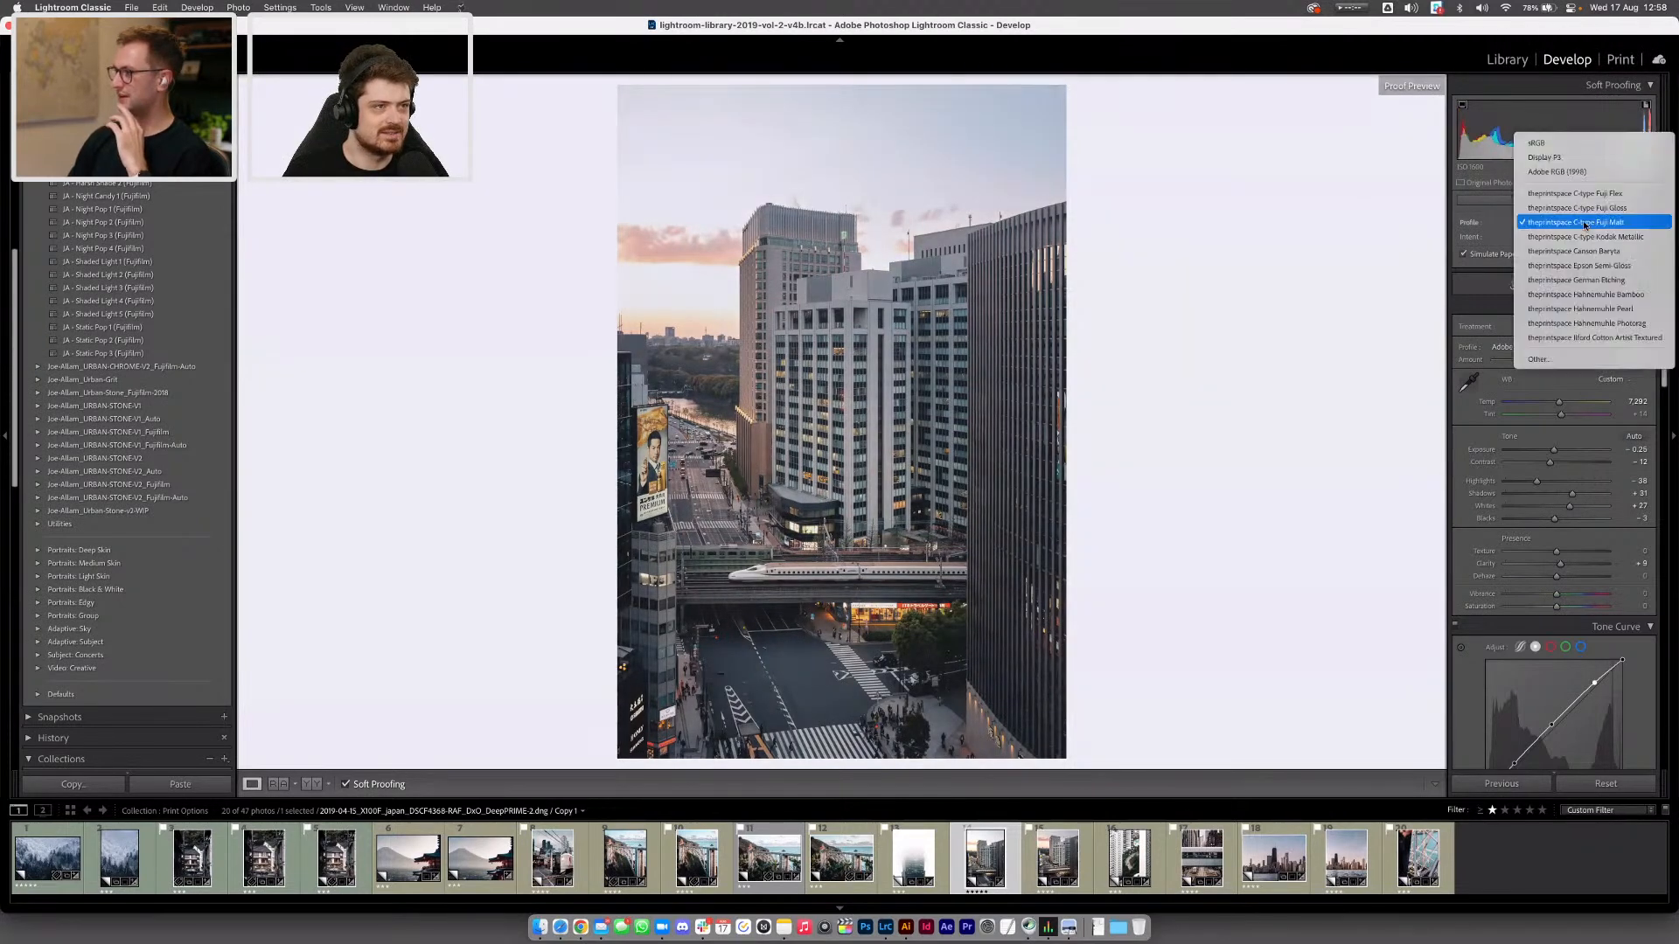
left_click(1574, 324)
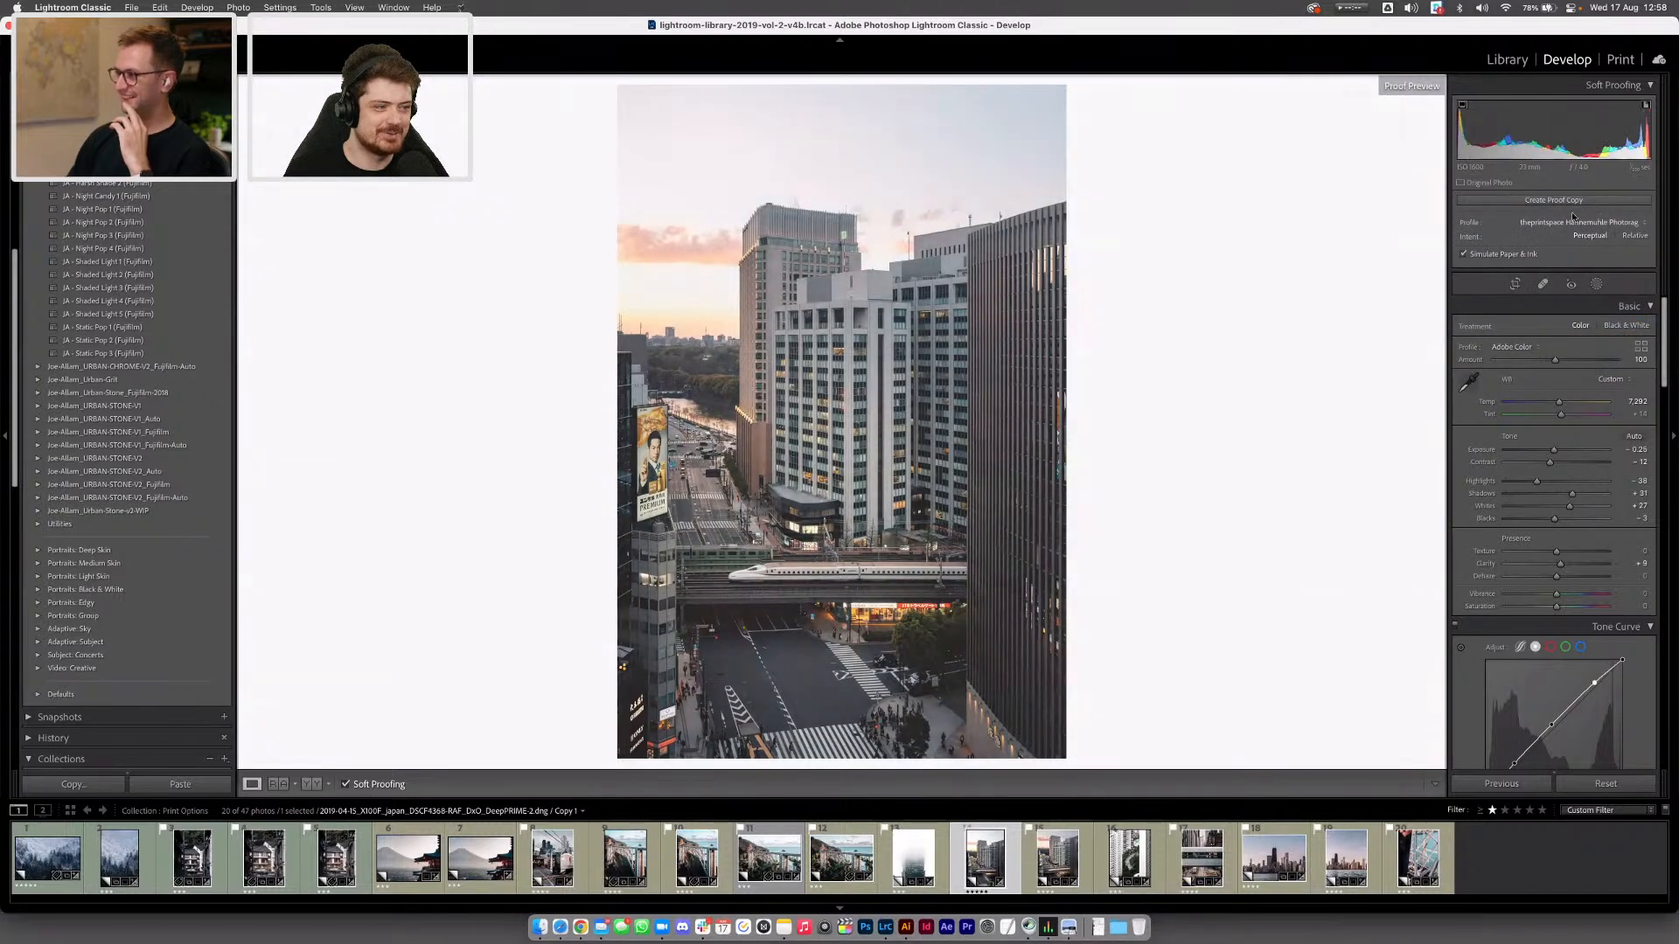
left_click(1573, 222)
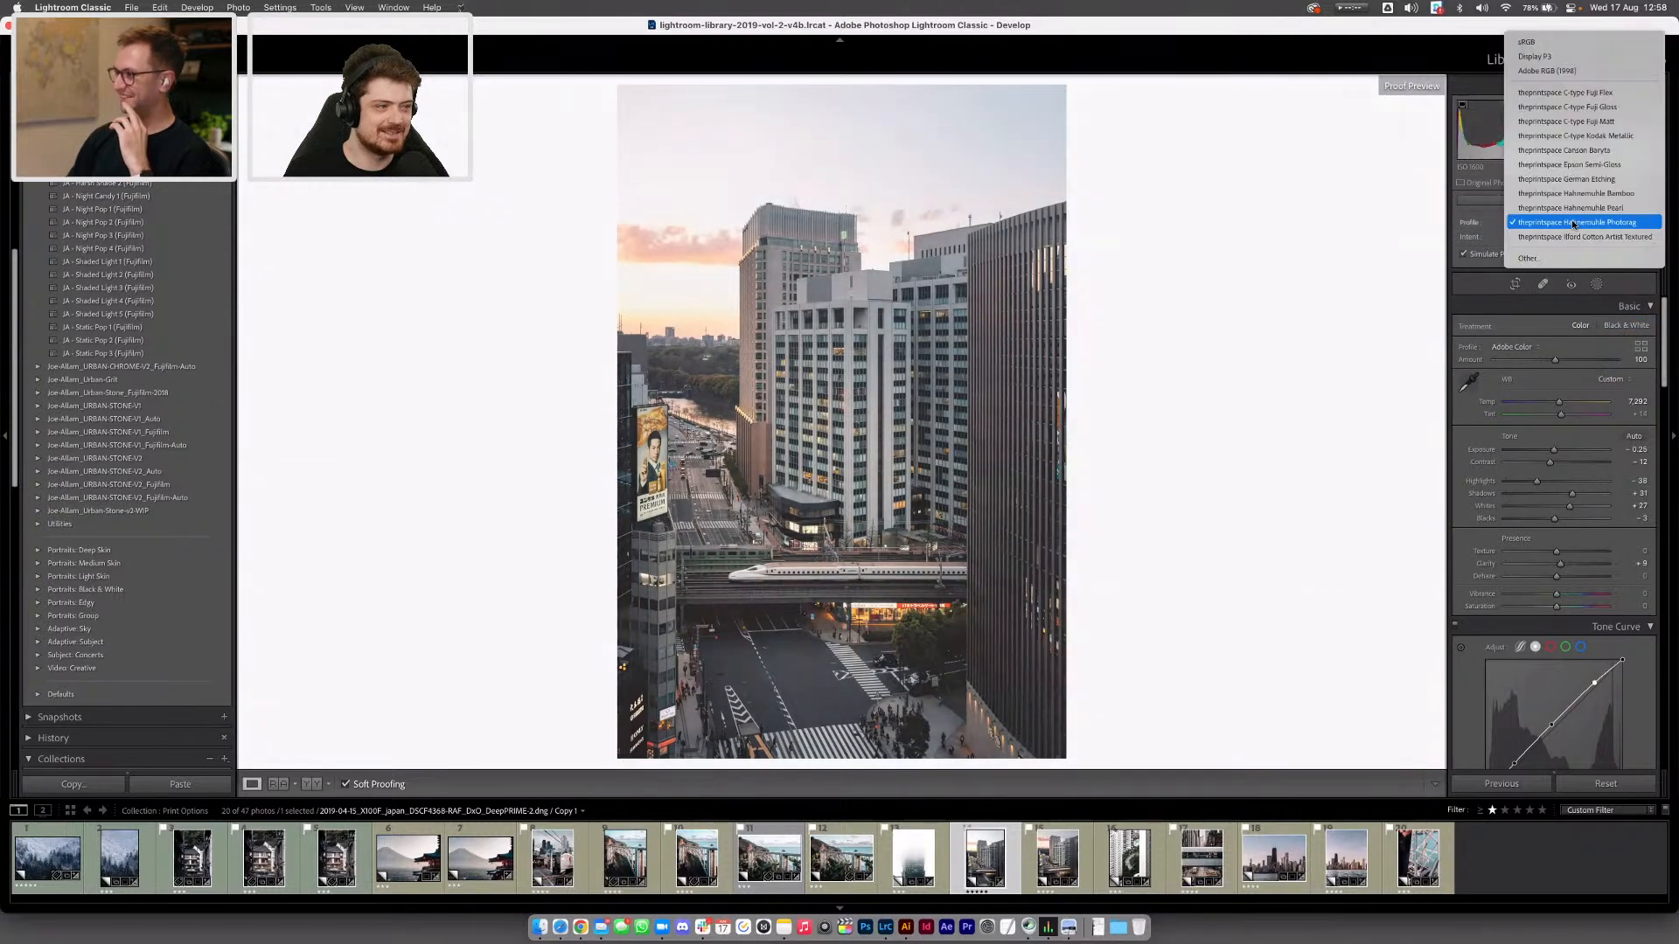
left_click(1596, 95)
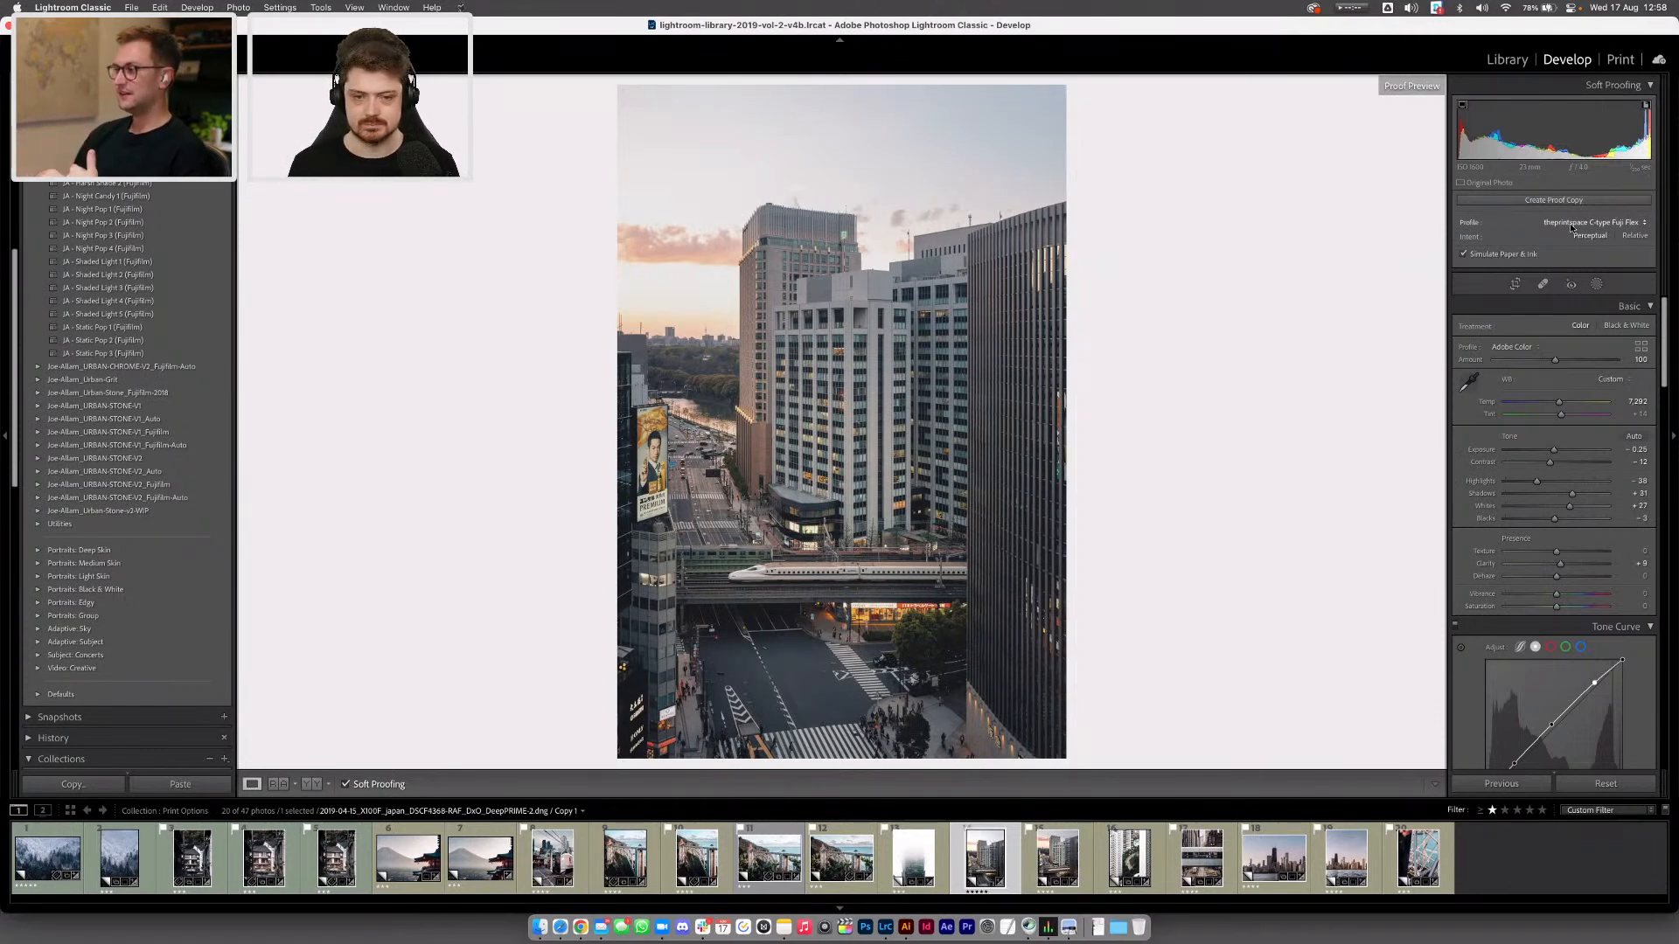
Set the soft proofing profile to theprintspace Hahnemuhle Photorag
left_click(1571, 228)
left_click(1570, 352)
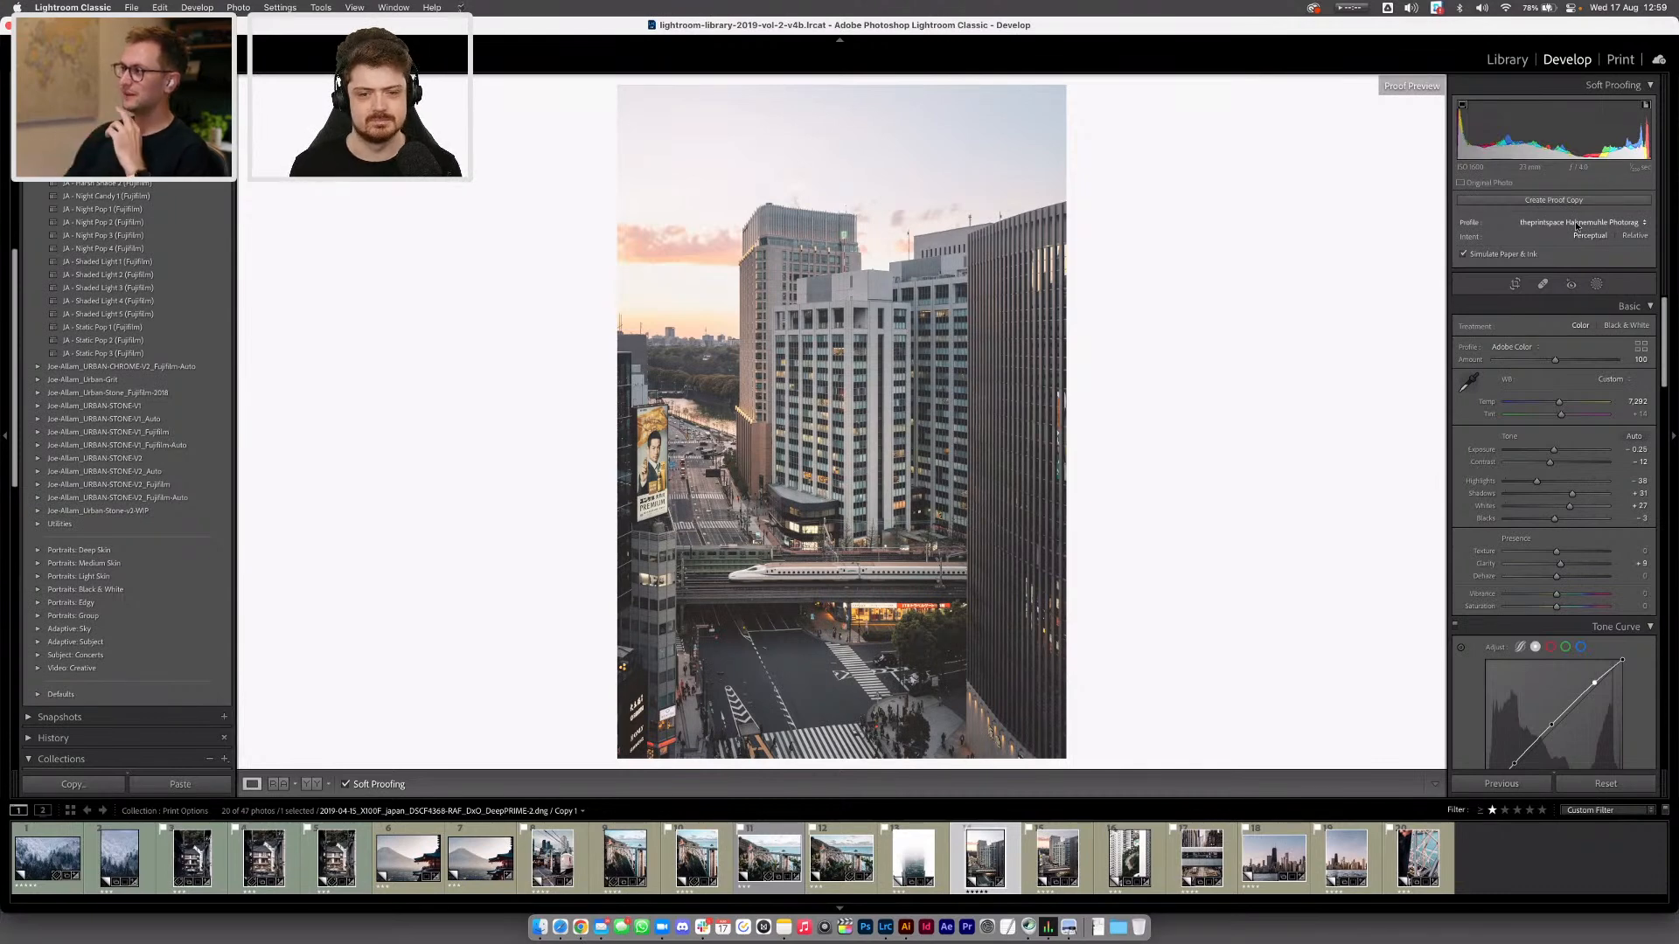
left_click(1578, 224)
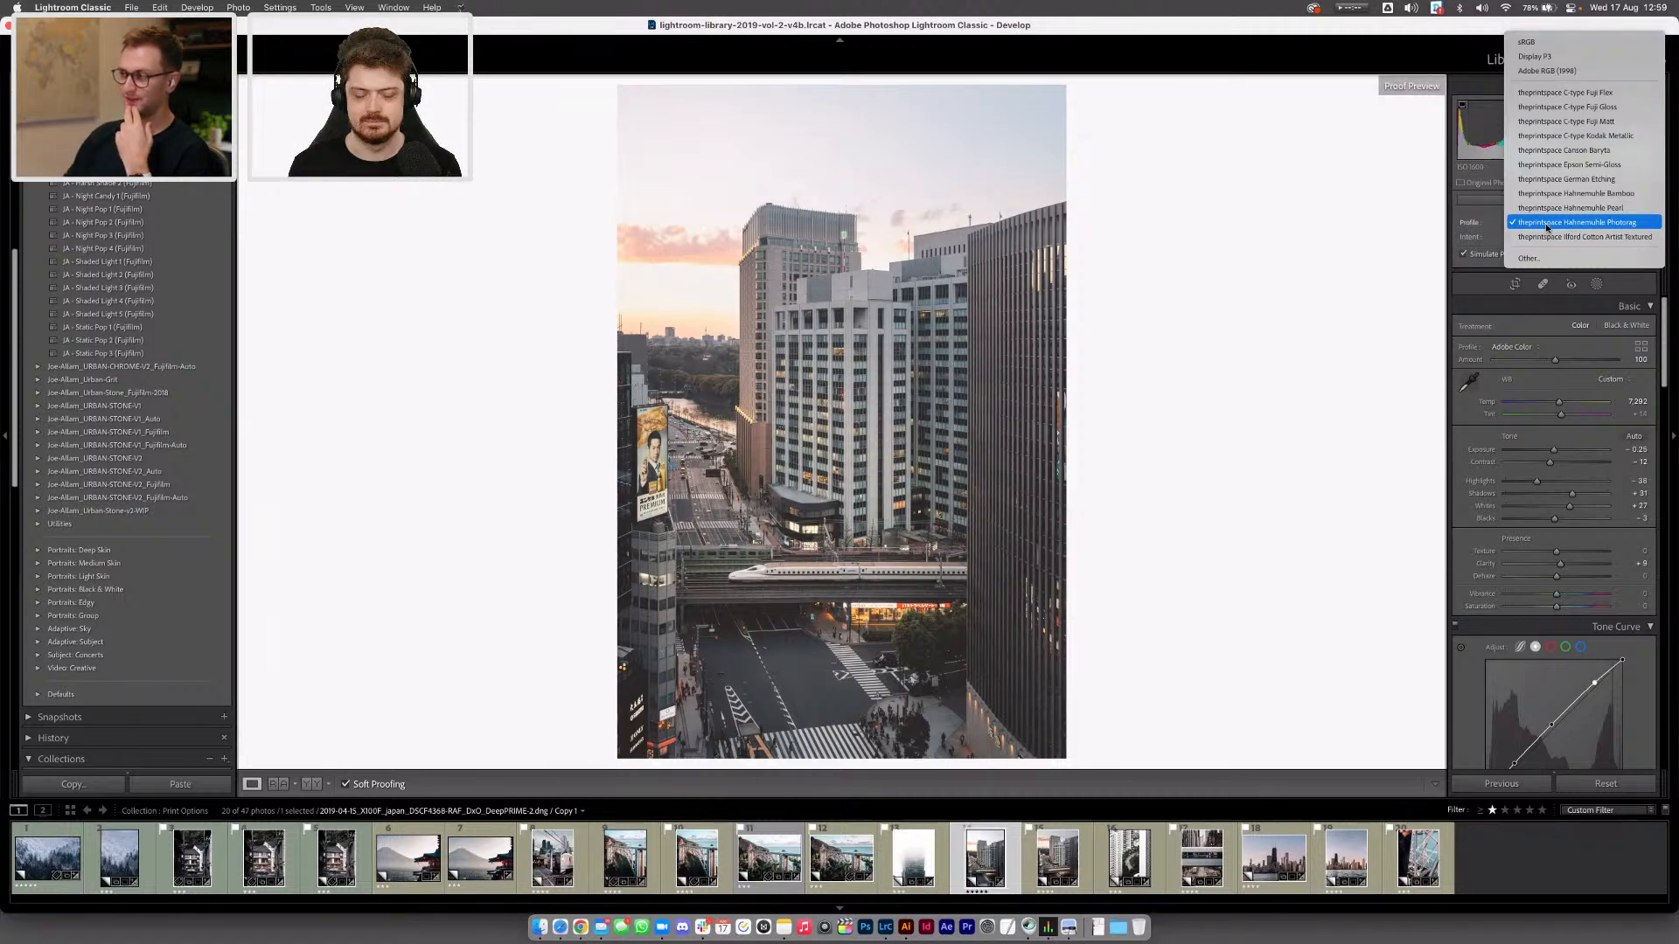
left_click(1491, 224)
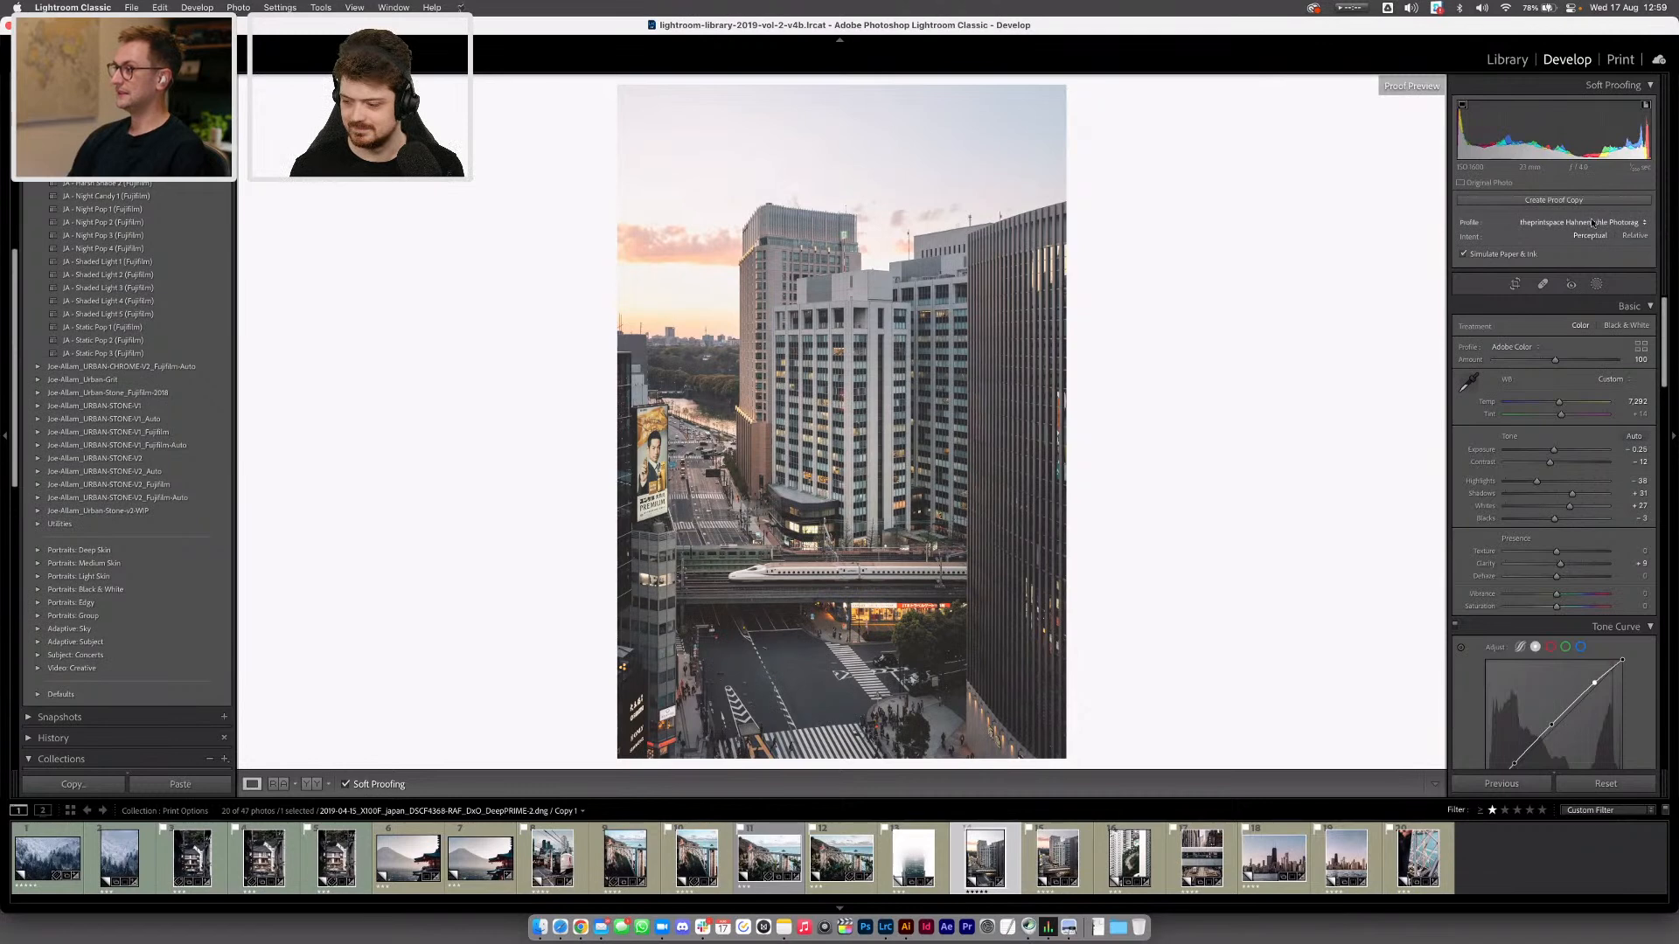
Compare the soft proof using theprintspace German Etching and Hahnemuhle Bamboo profiles, ending back on Hahnemuhle Photorag
left_click(1592, 222)
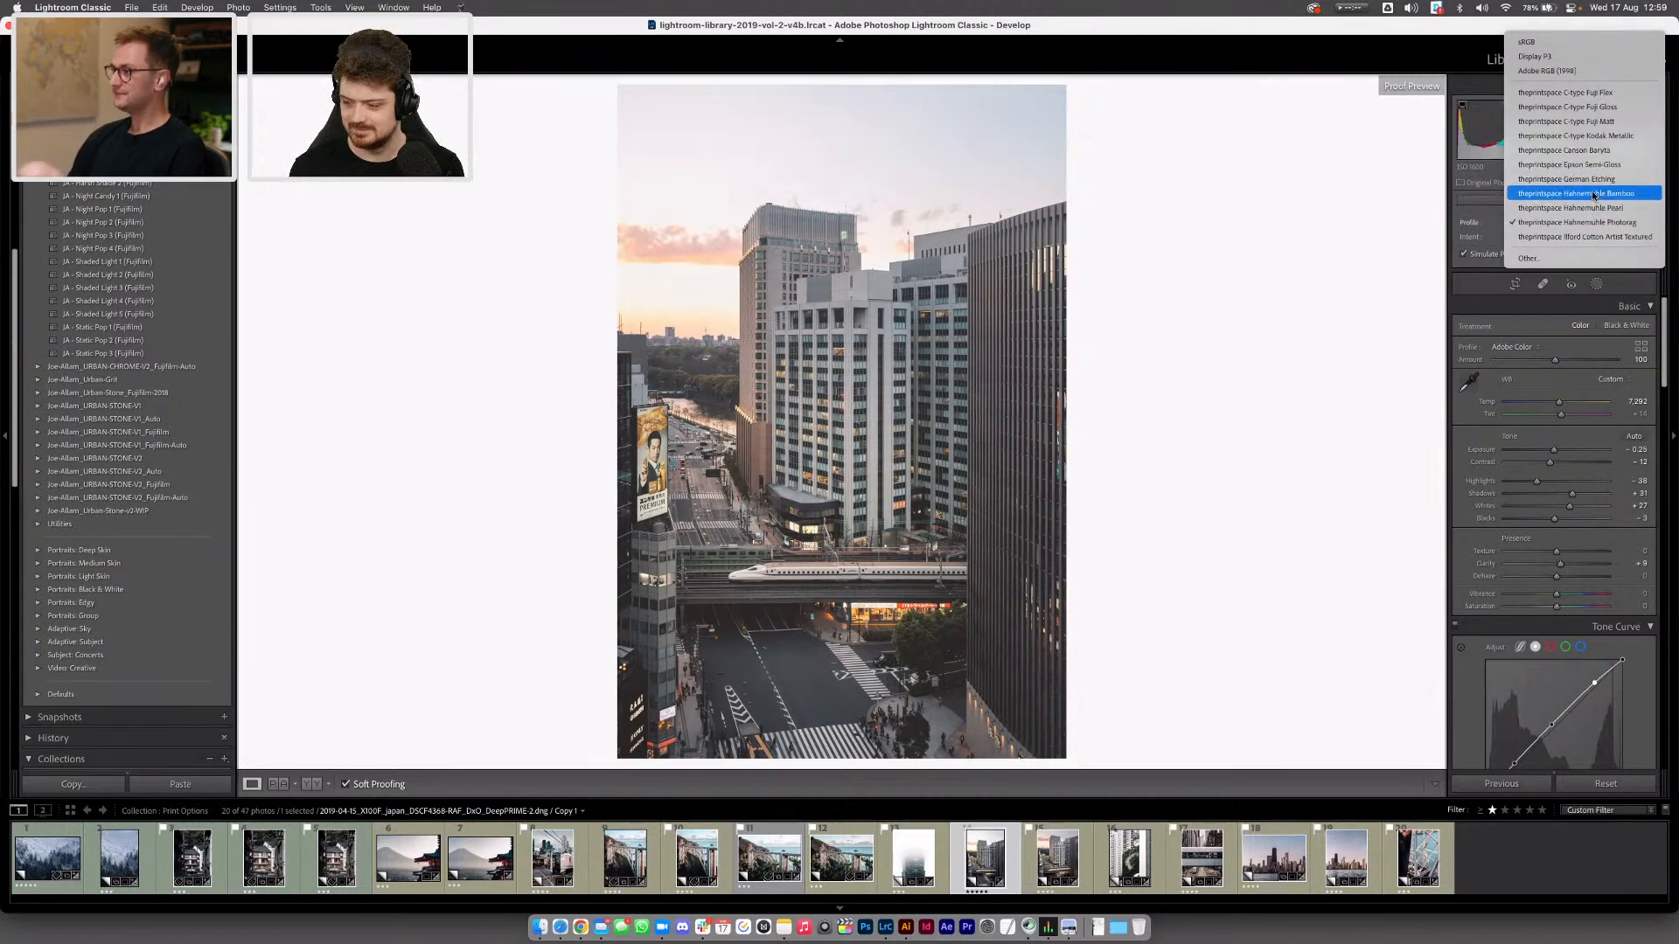
left_click(1574, 181)
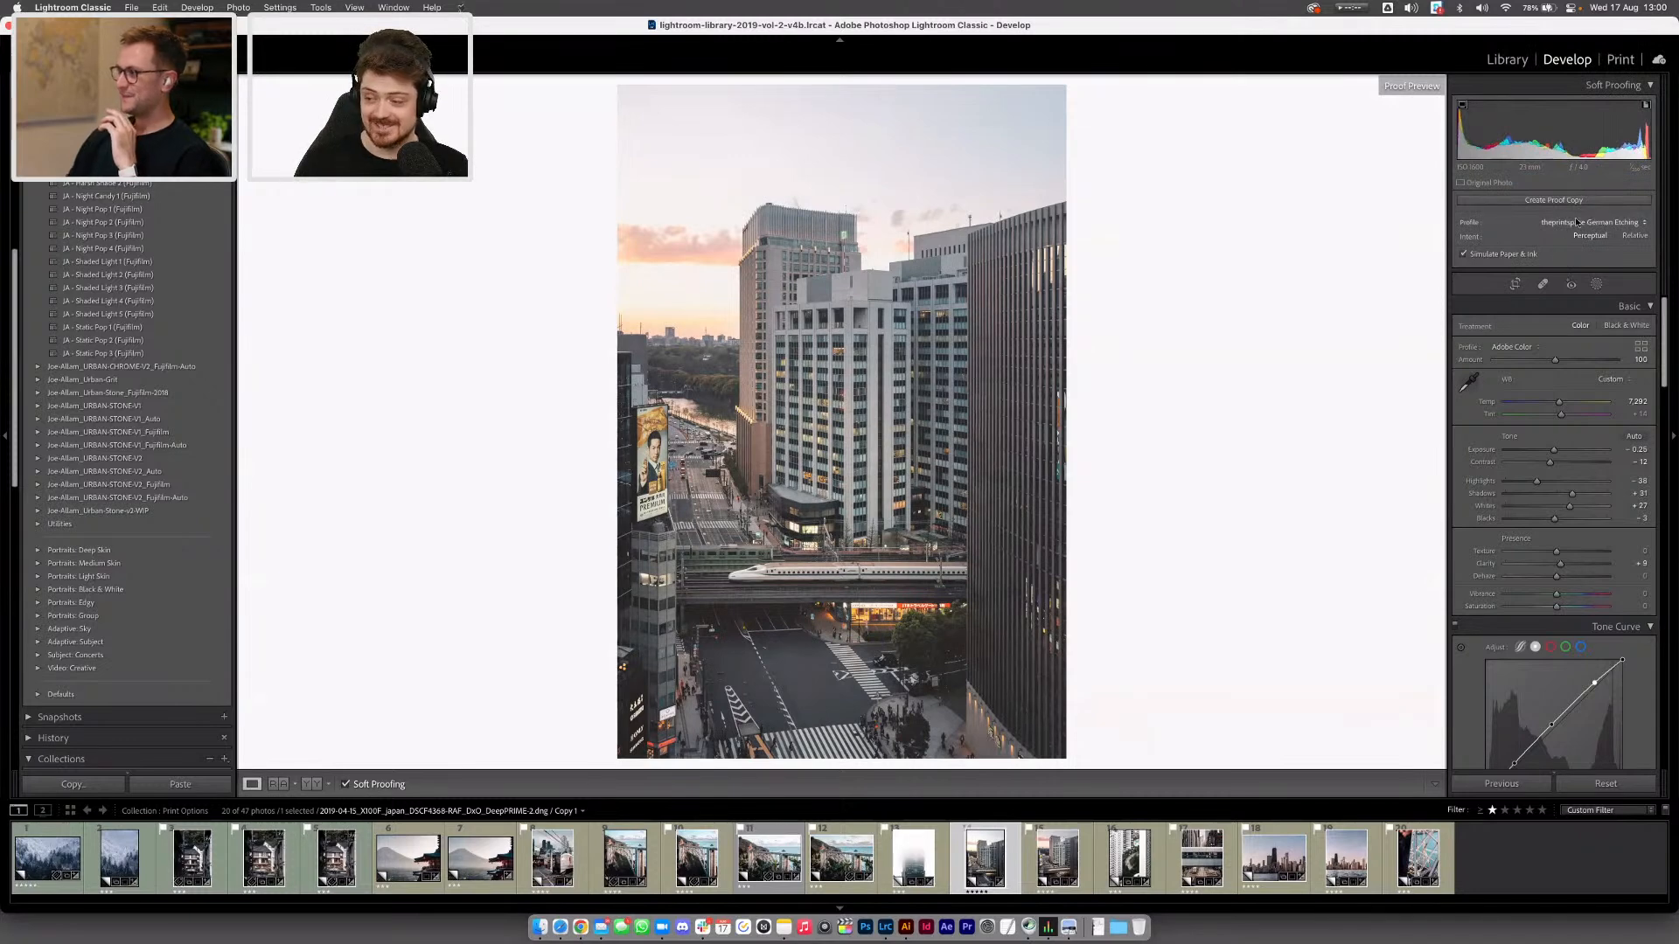
left_click(1576, 221)
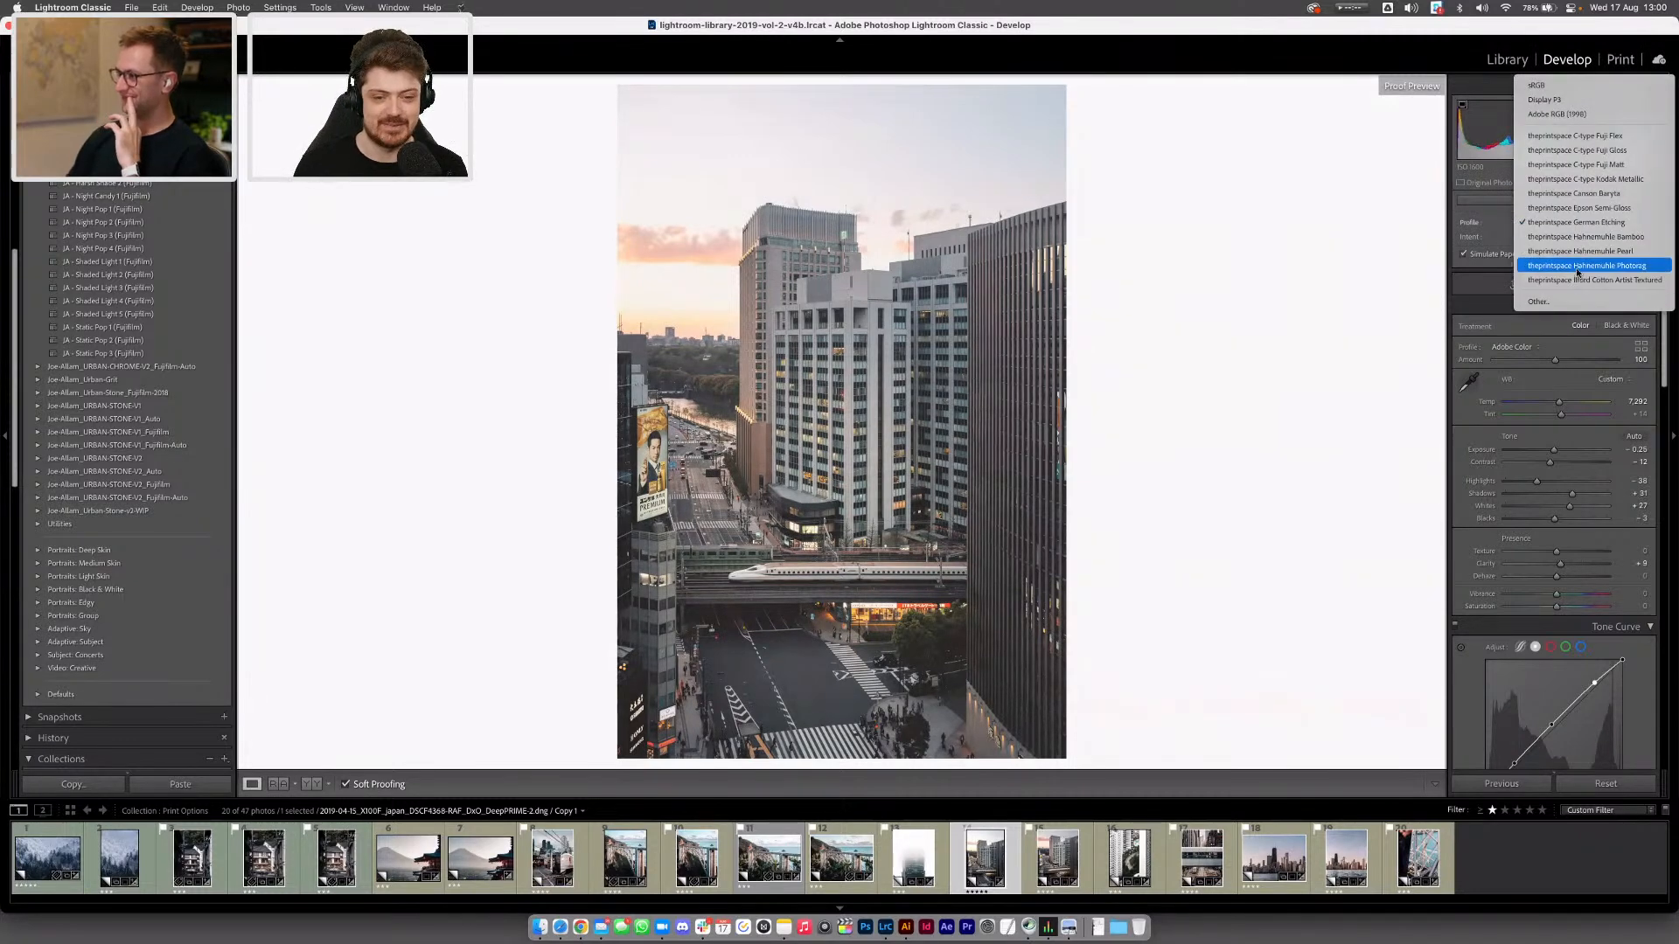
left_click(1579, 237)
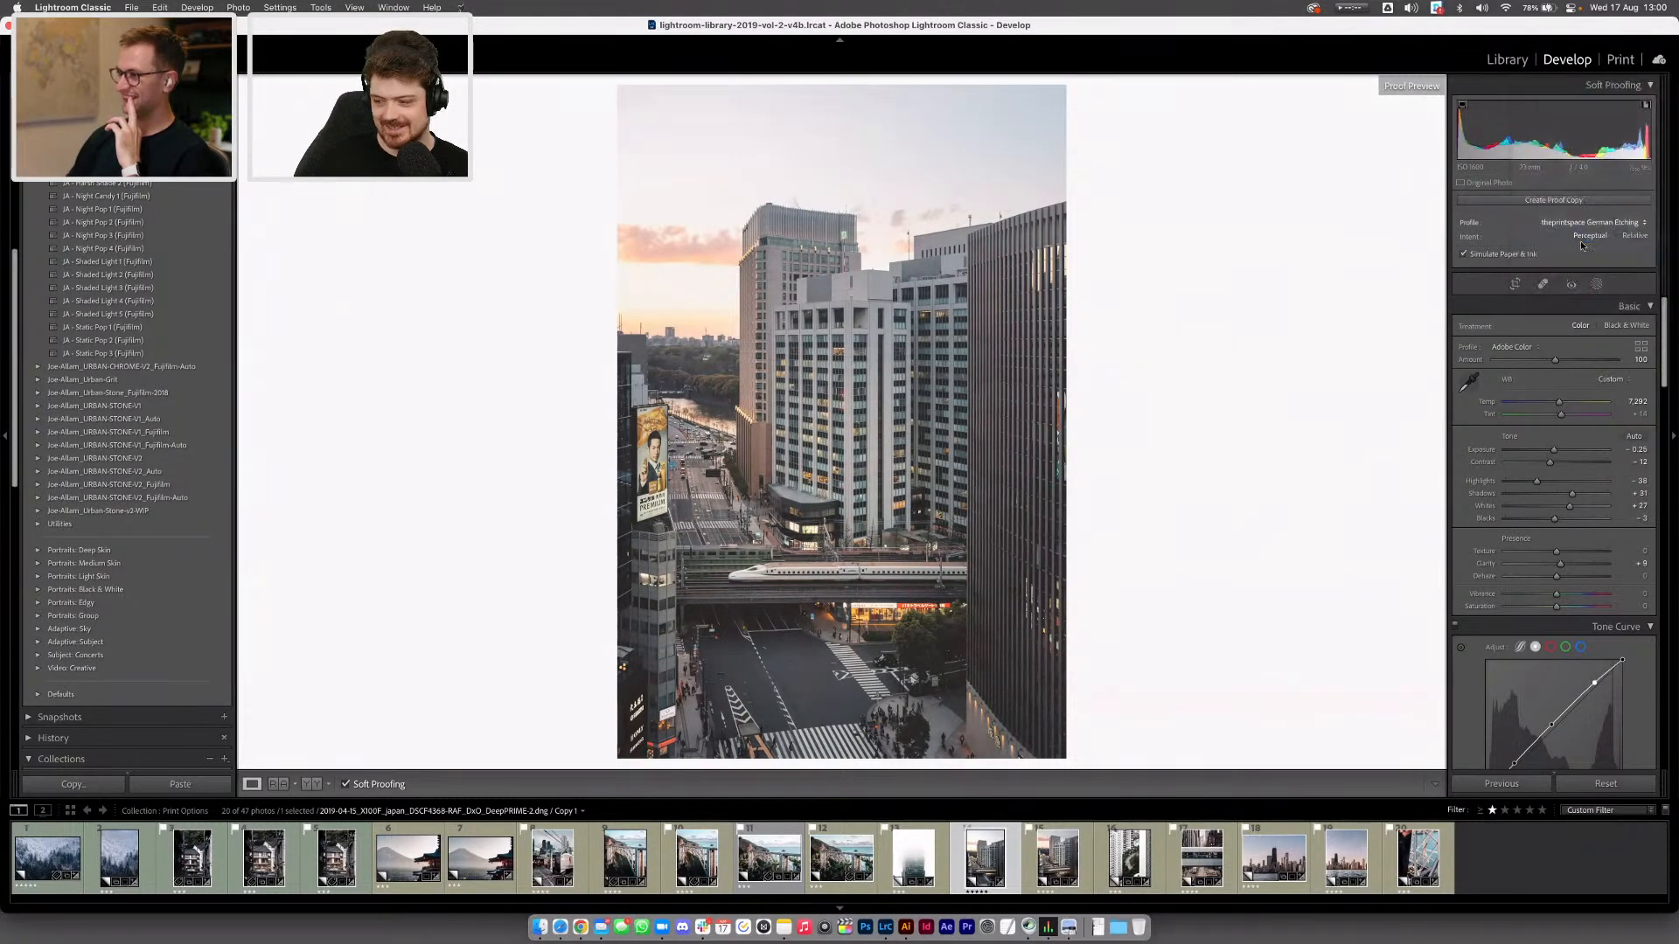
left_click(1581, 222)
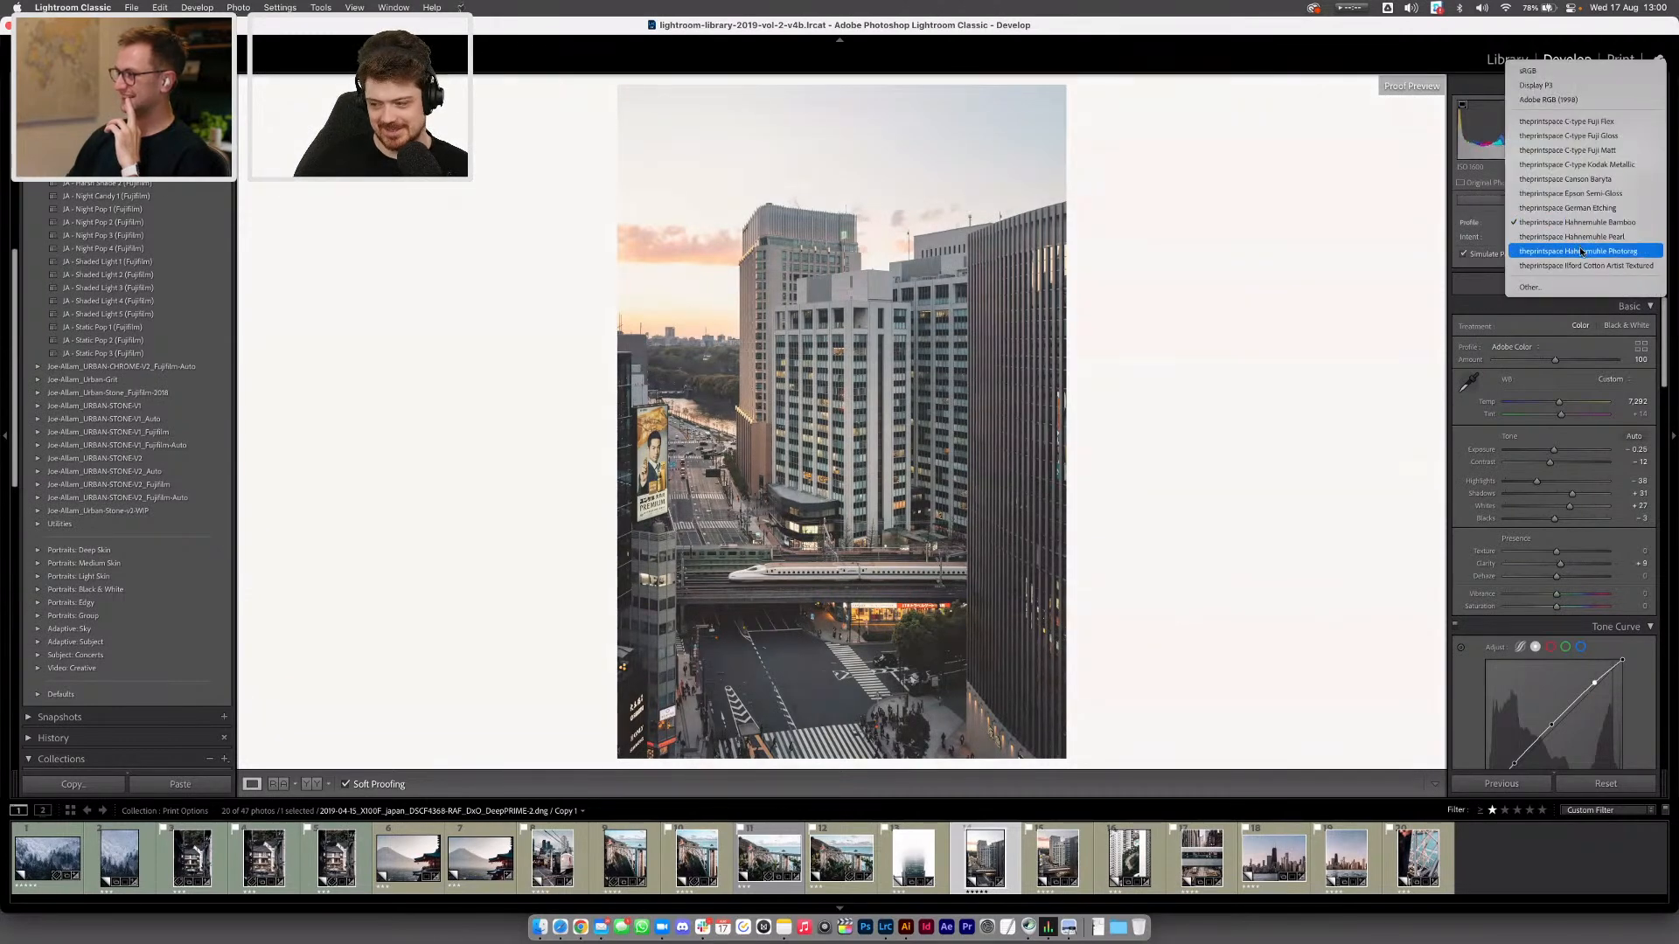
left_click(1579, 252)
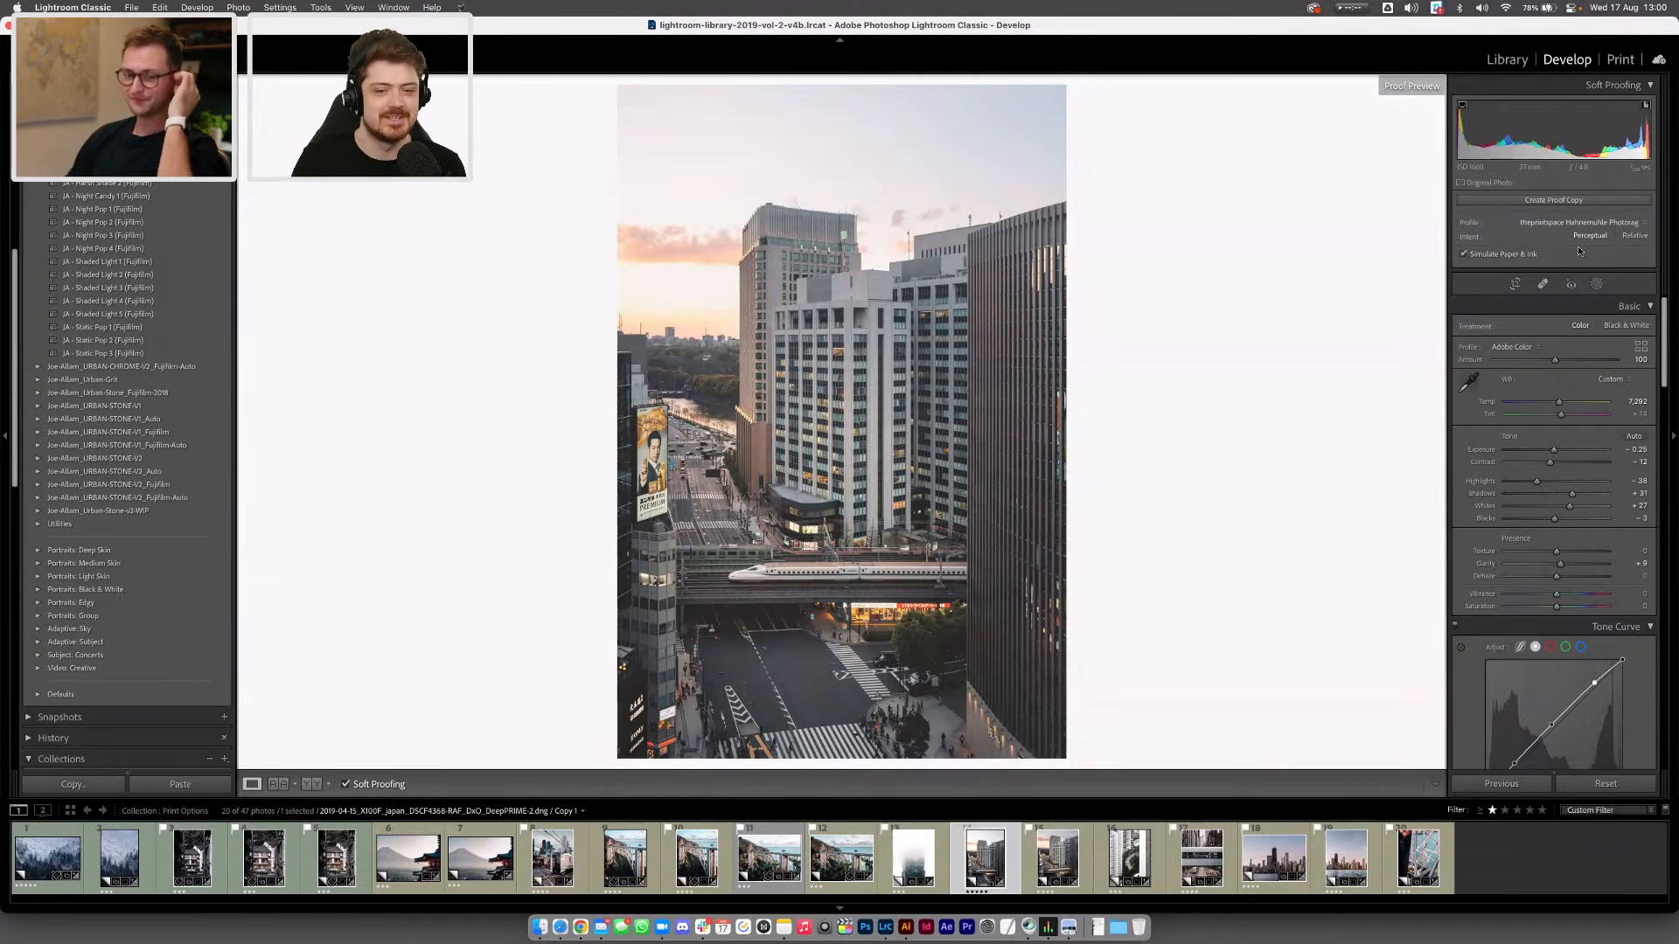
Compare the Relative rendering intent with Perceptual in the soft proof, keeping Perceptual and paper and ink simulation active
left_click(1632, 235)
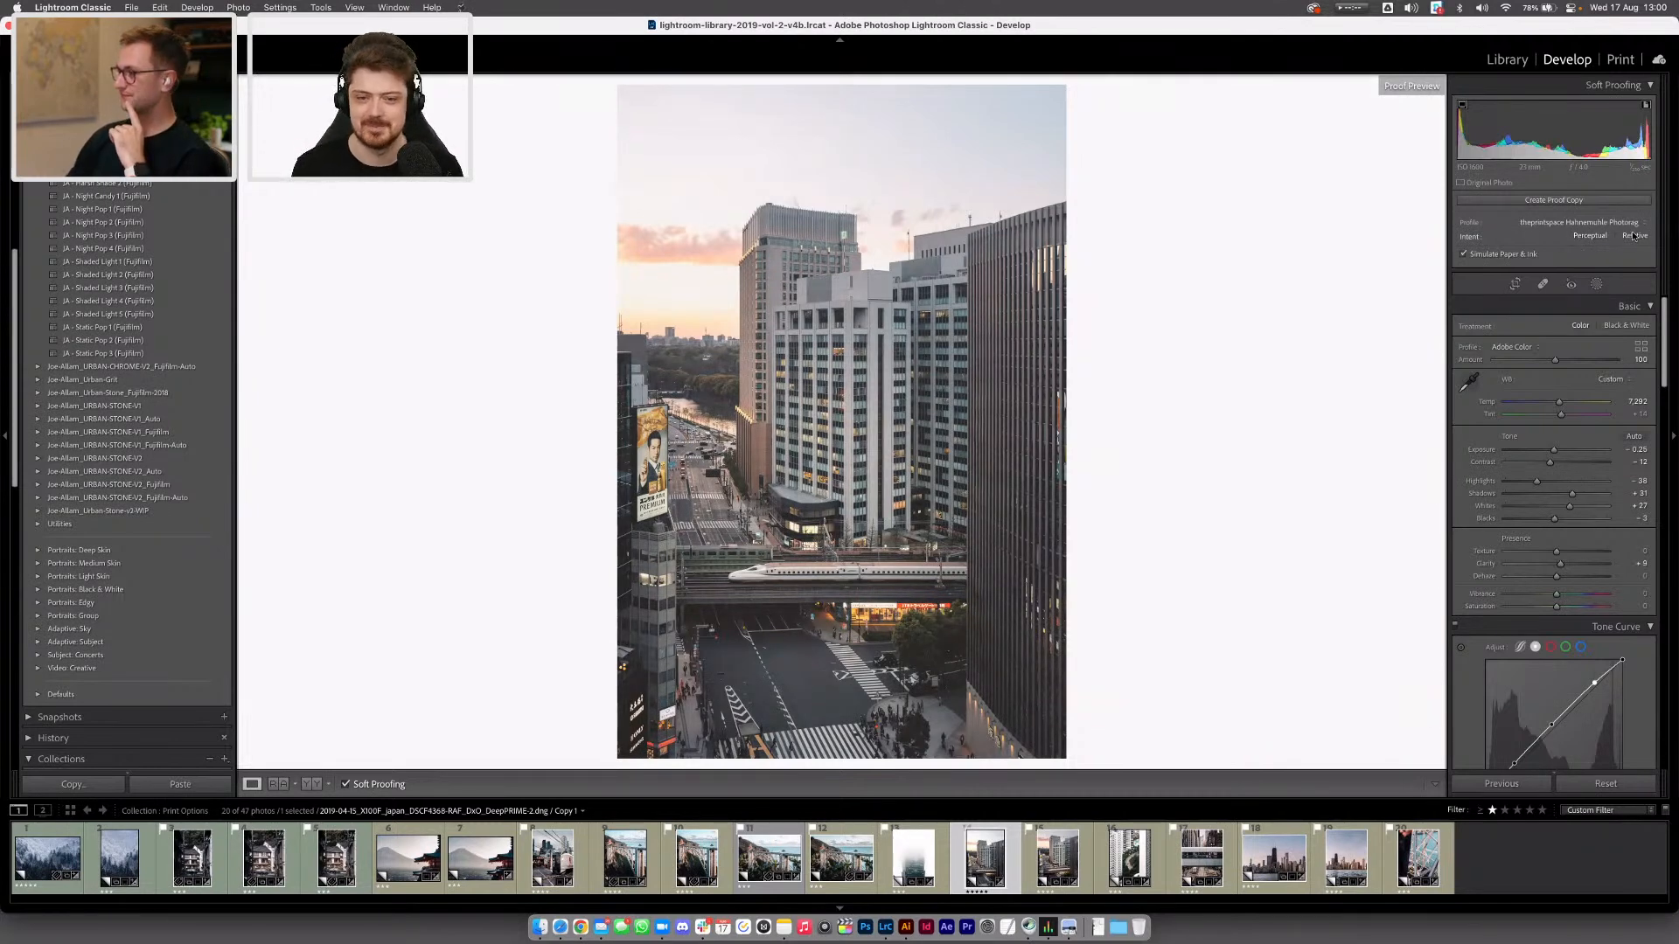
left_click(1588, 236)
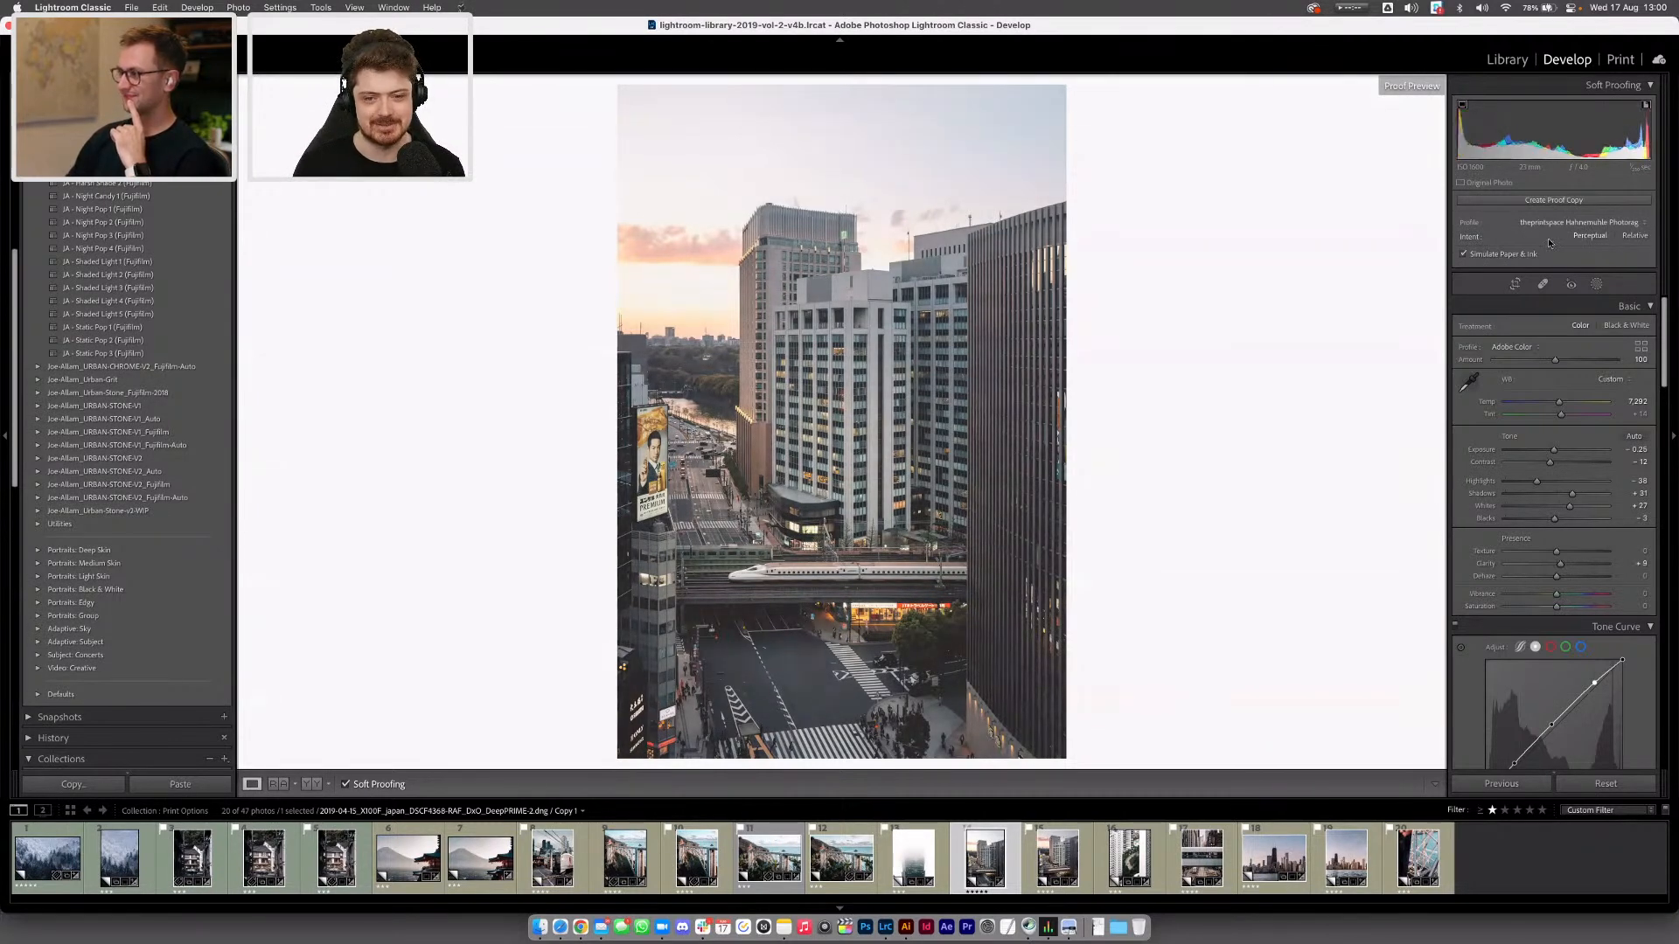
left_click(1503, 255)
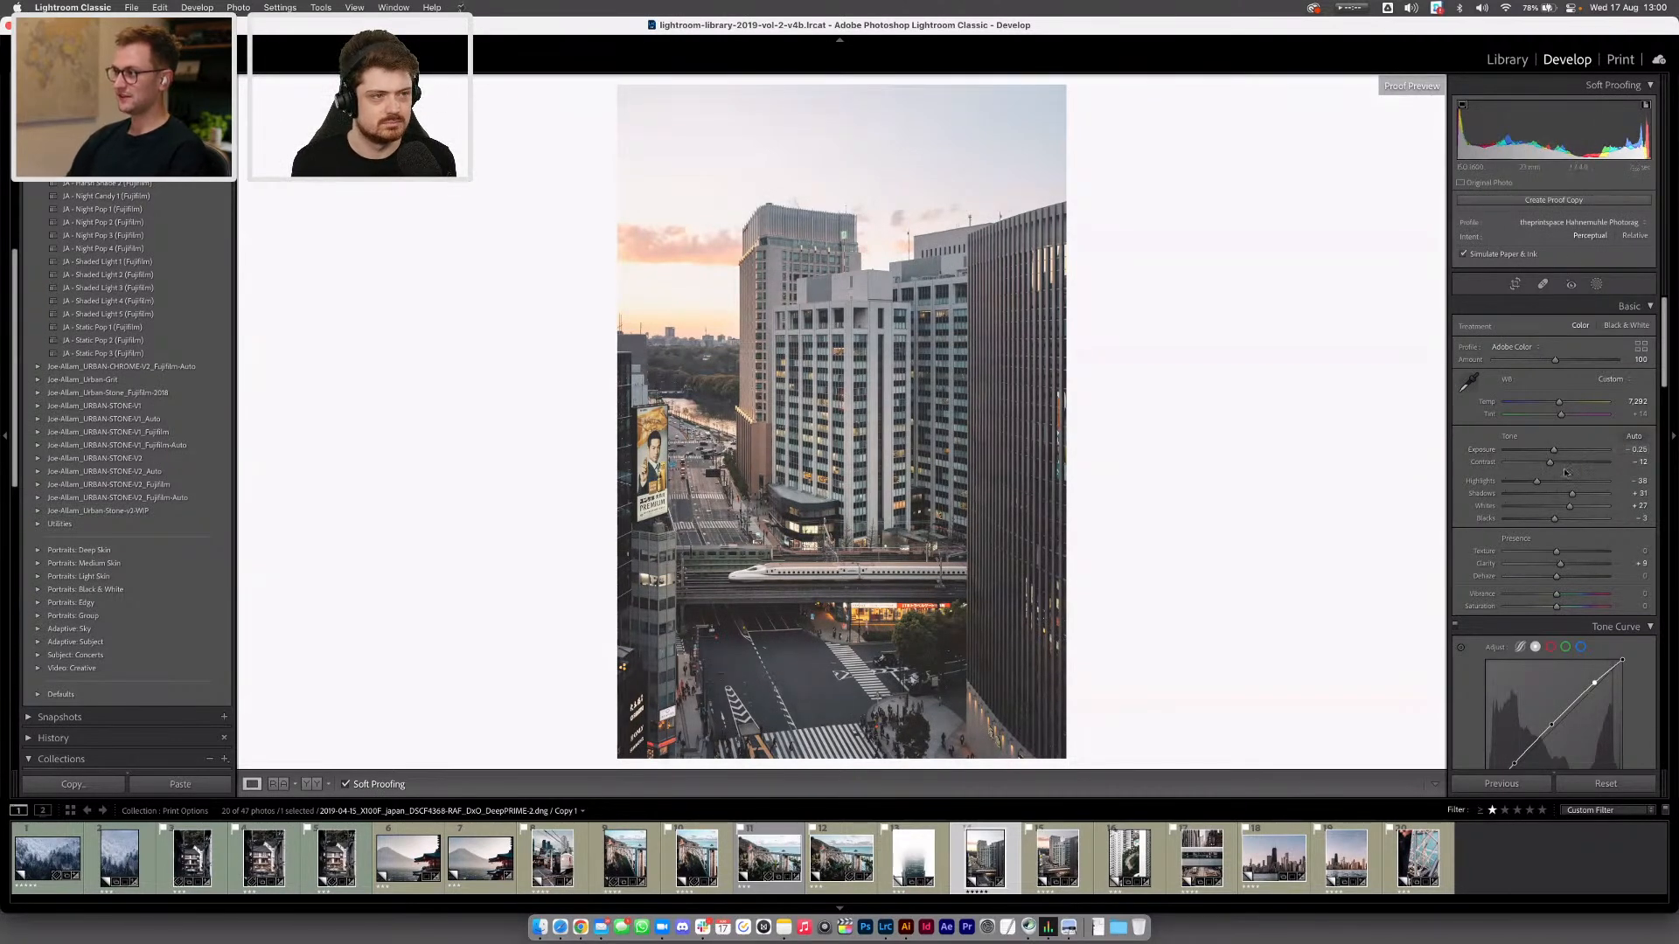
Try raising the proofed photo's exposure to +1.25 and undo the change instead of creating a proof copy
left_click_drag(1554, 450, 1568, 452)
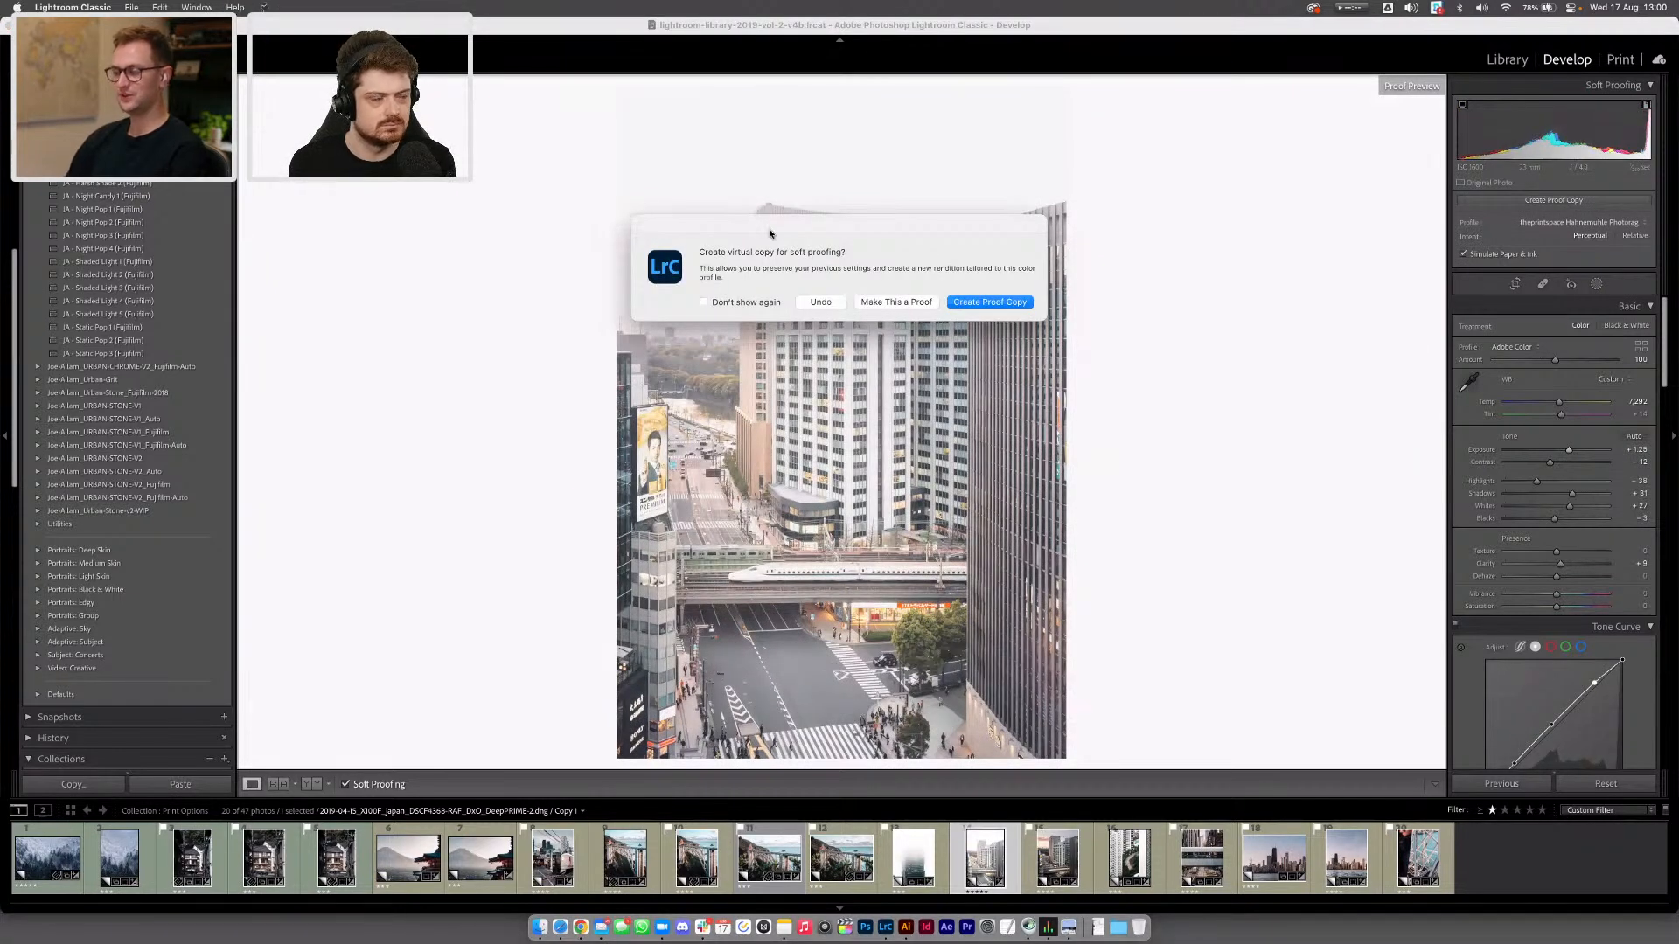
left_click(813, 303)
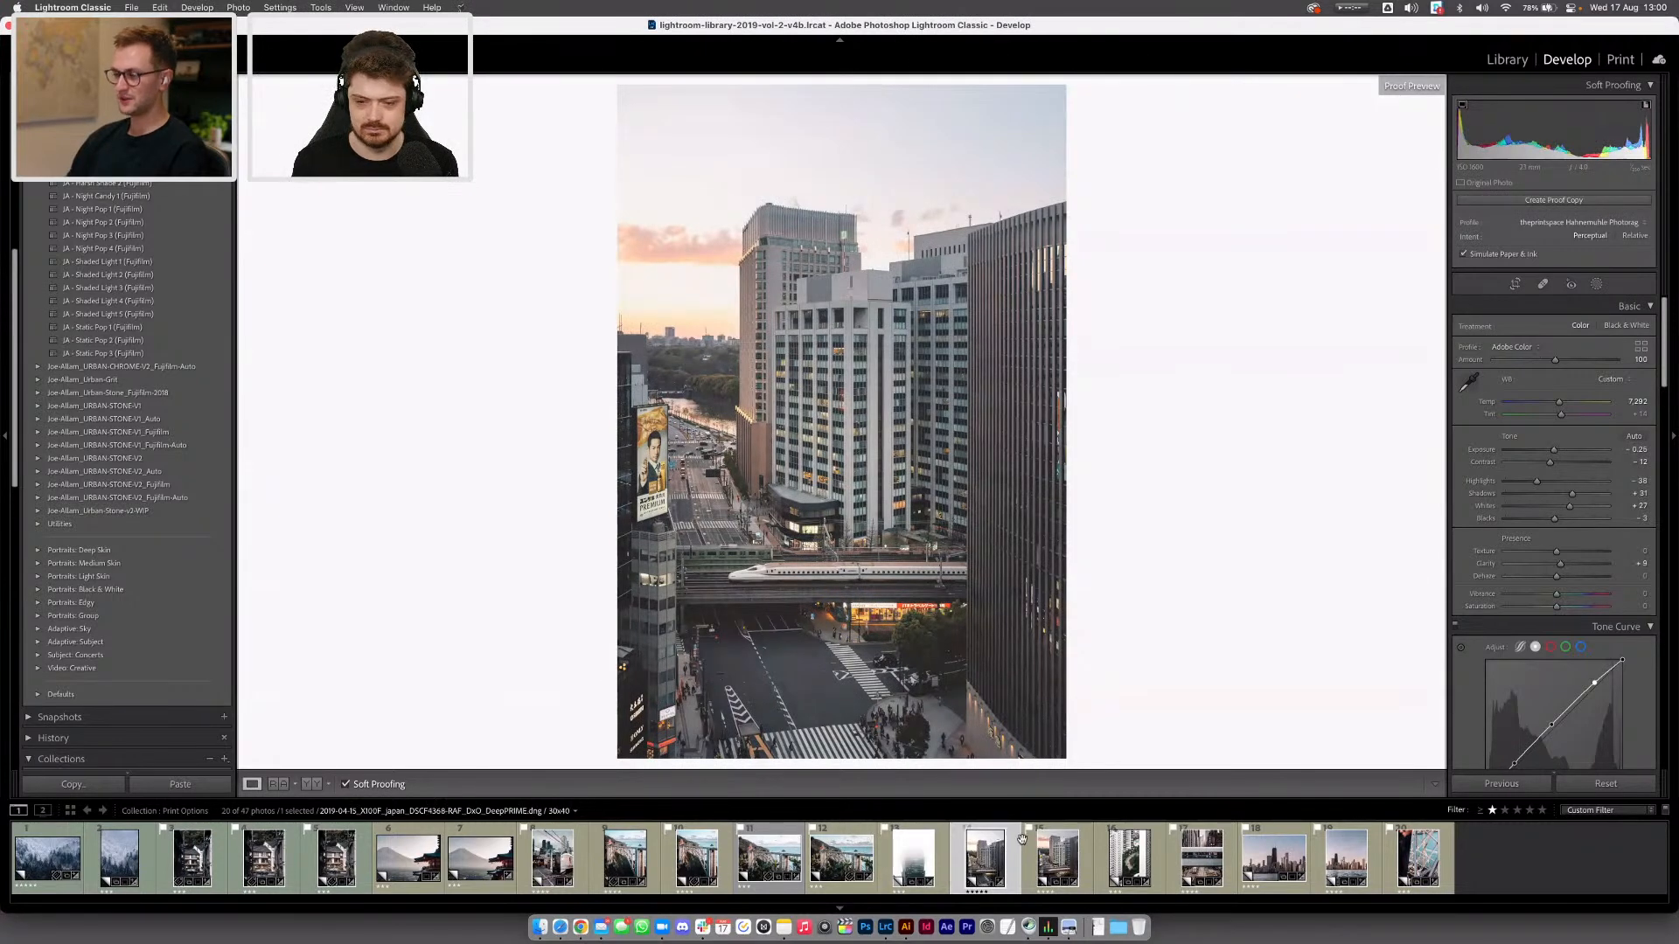
Compare the photo repeatedly with and without soft proofing, leaving soft proofing off
left_click(356, 785)
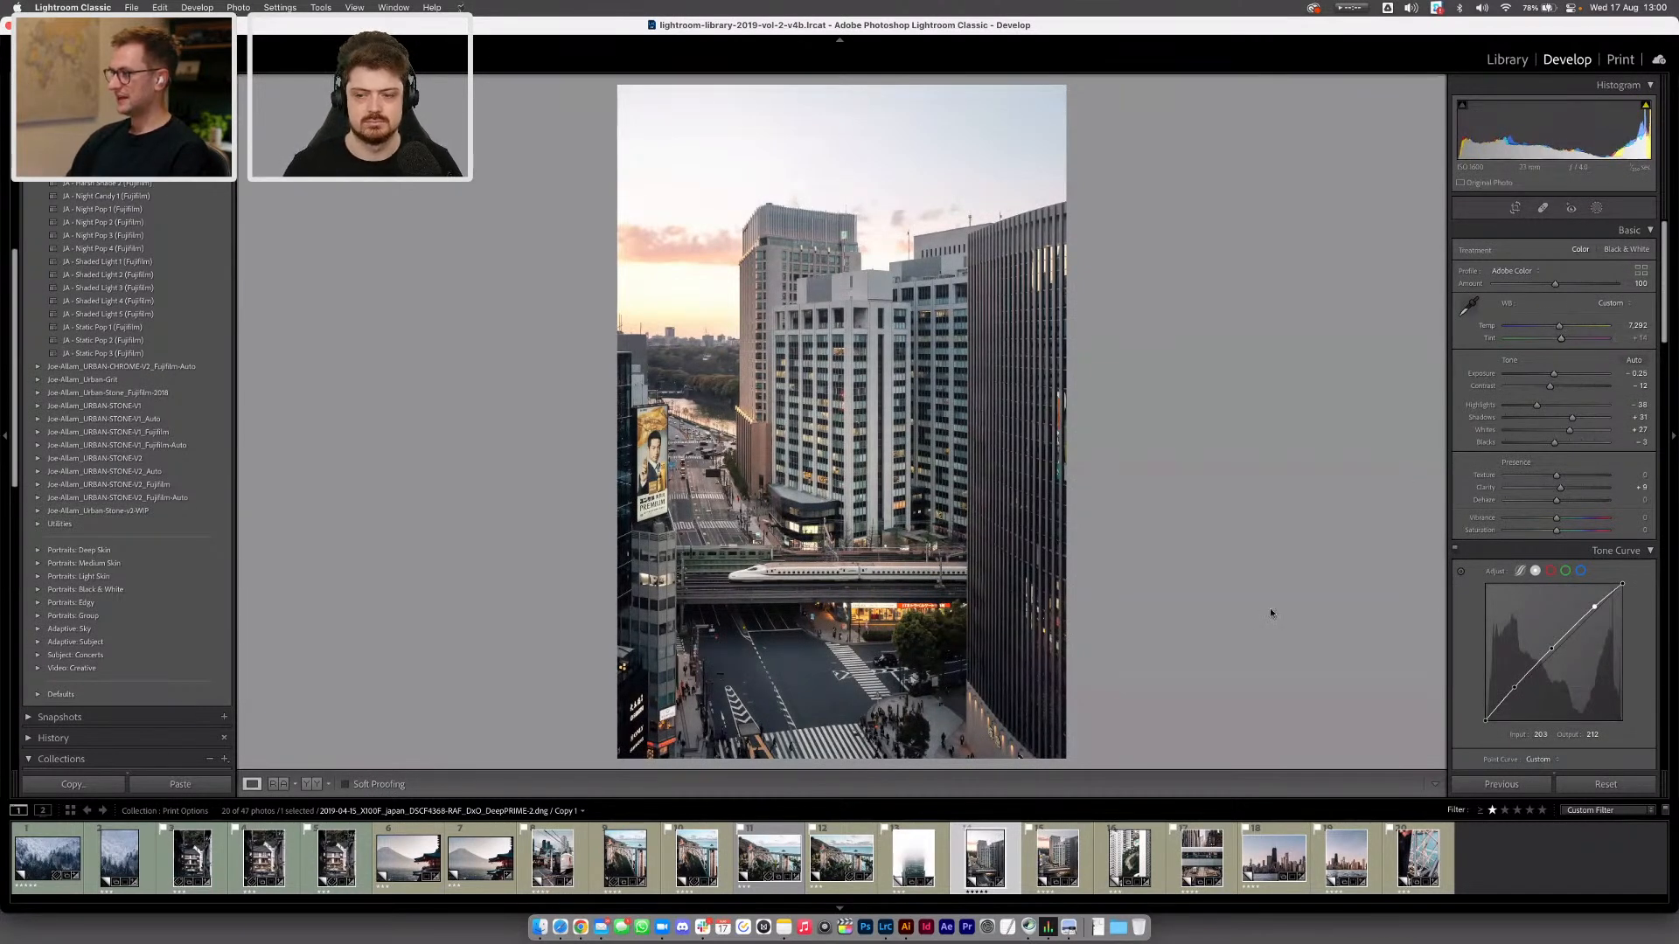
left_click(382, 787)
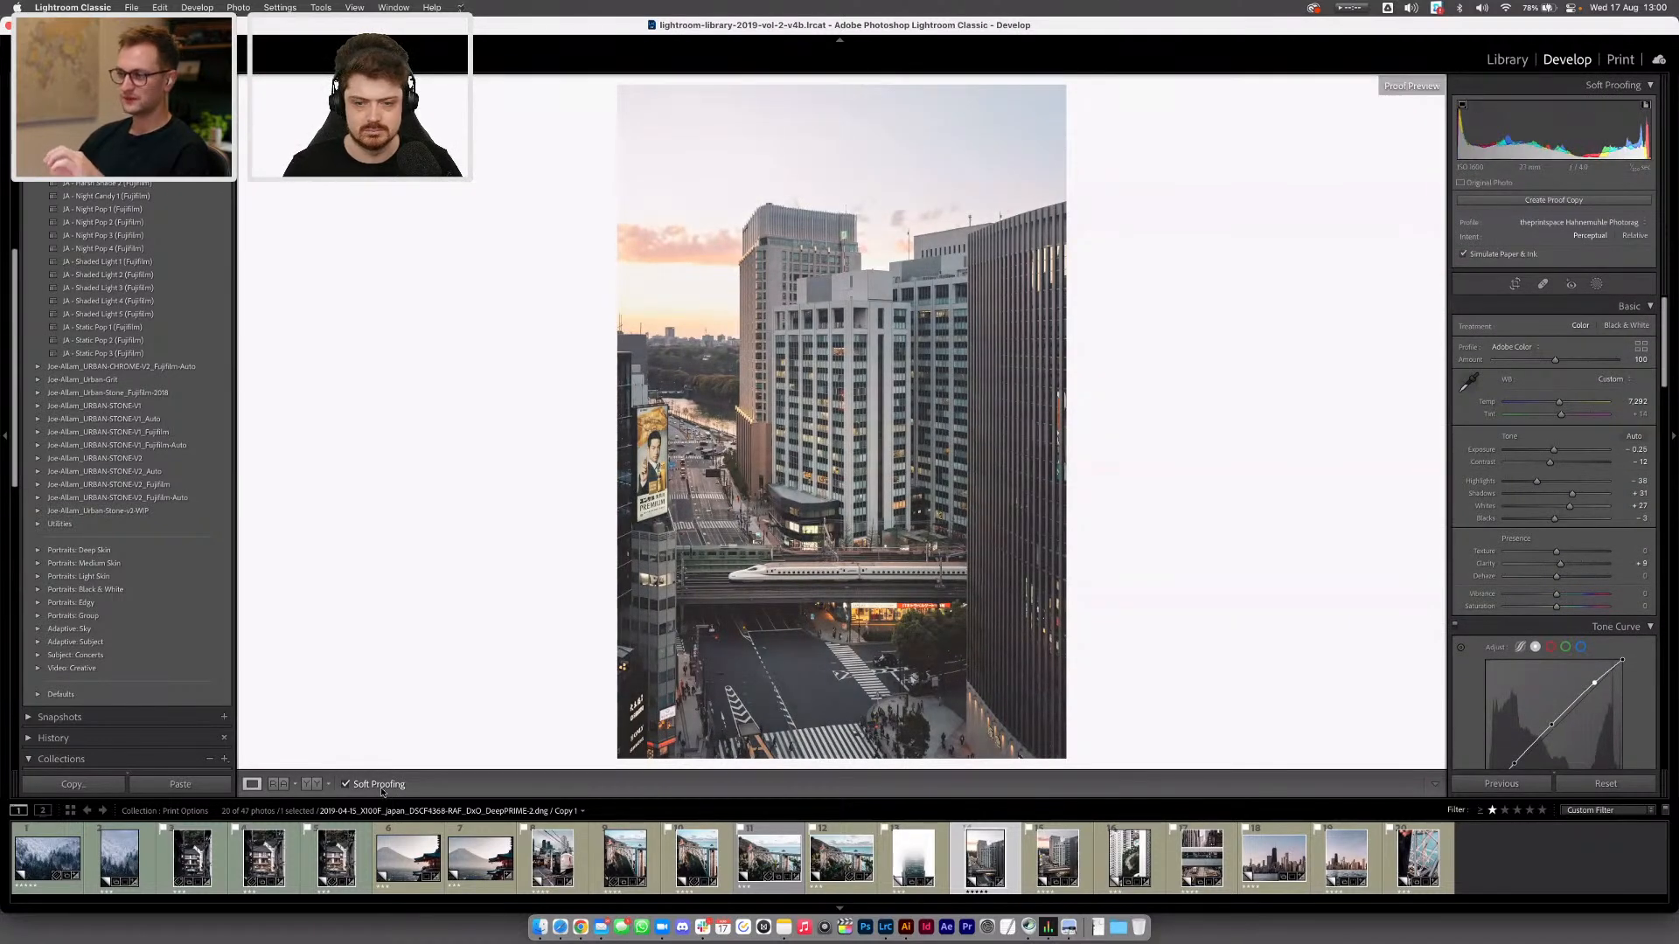
left_click(382, 787)
left_click(383, 787)
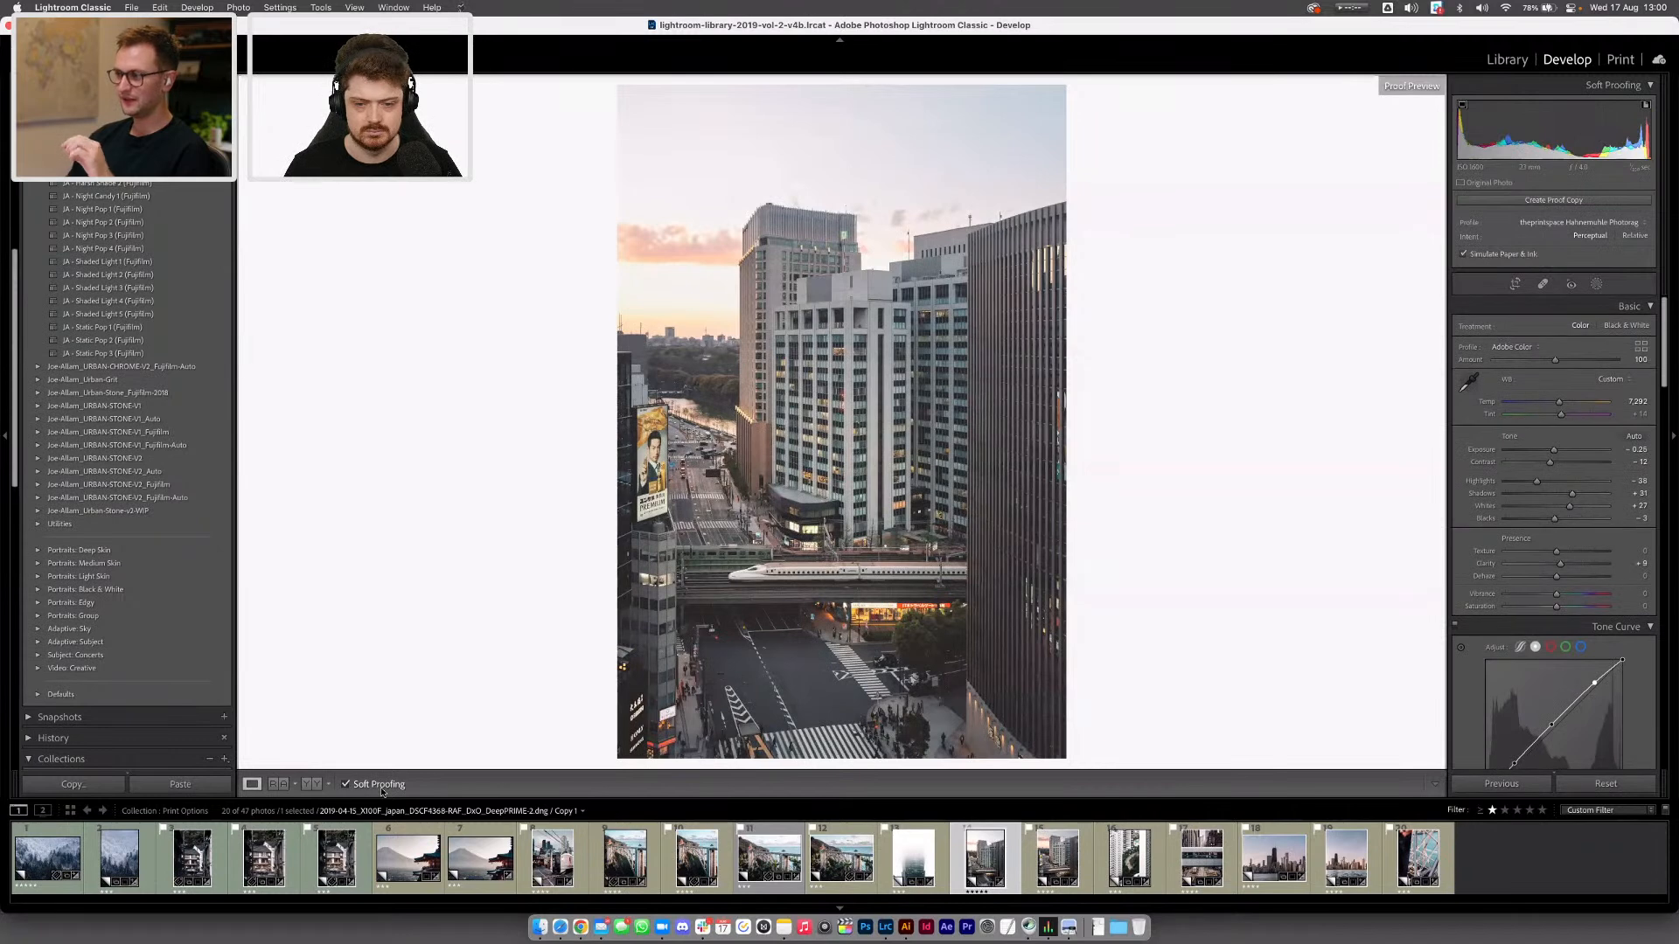
left_click(383, 787)
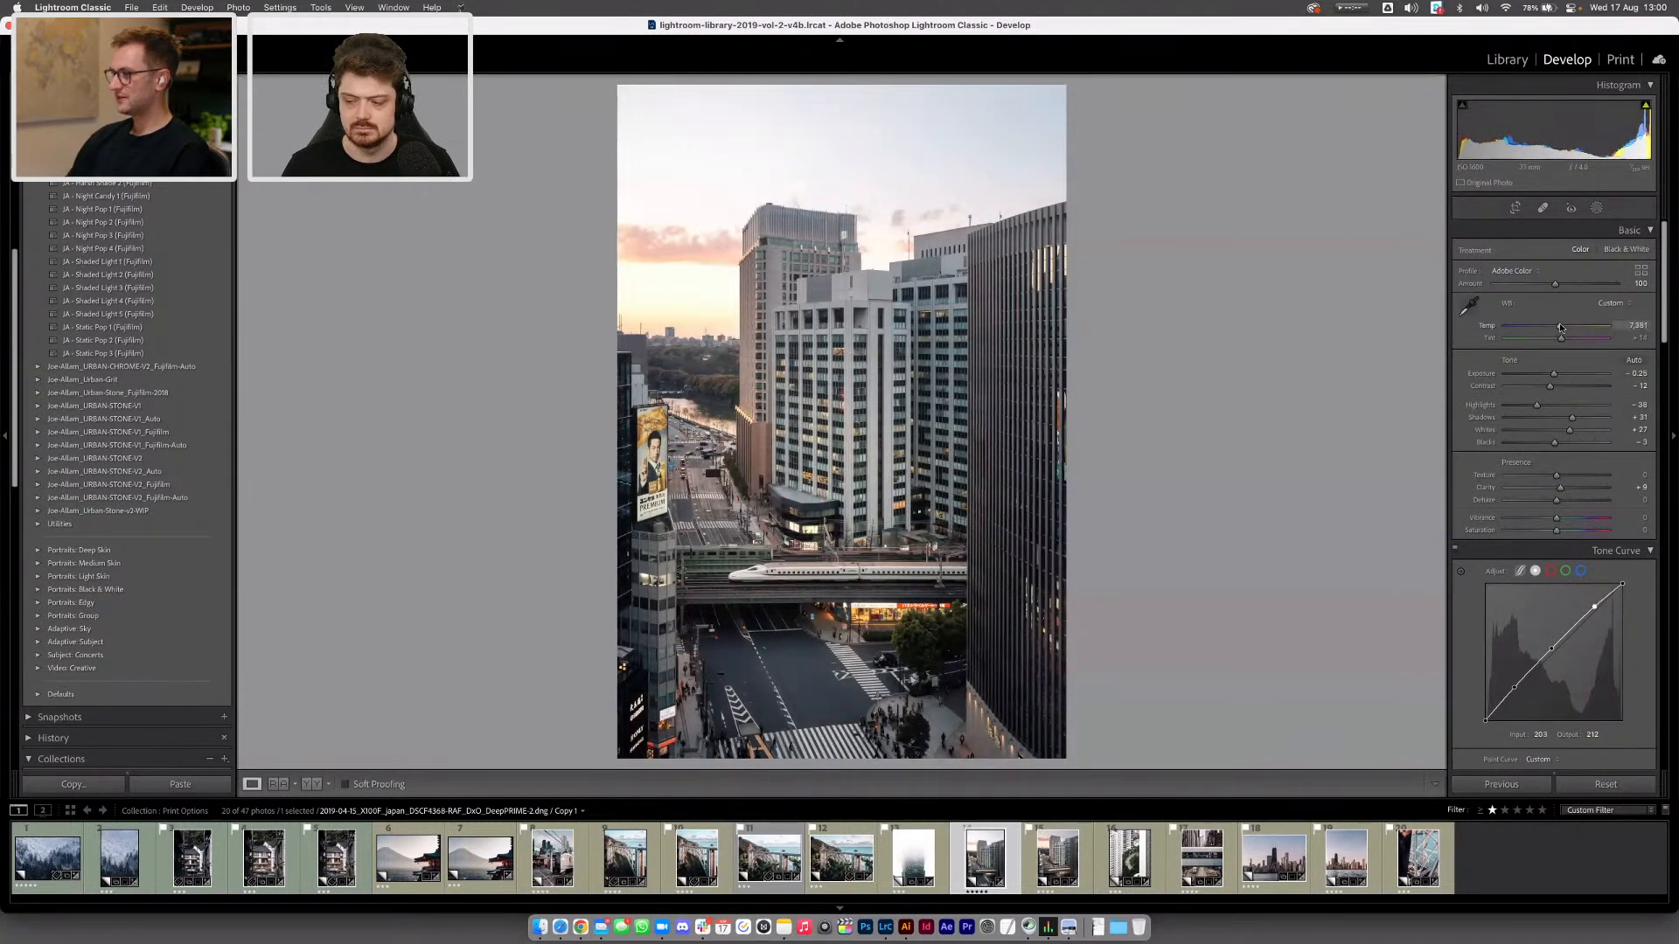
Set the photo's temperature to 7,381 and contrast to -6, with soft proofing turned back on to check the result
left_click_drag(1551, 386, 1552, 389)
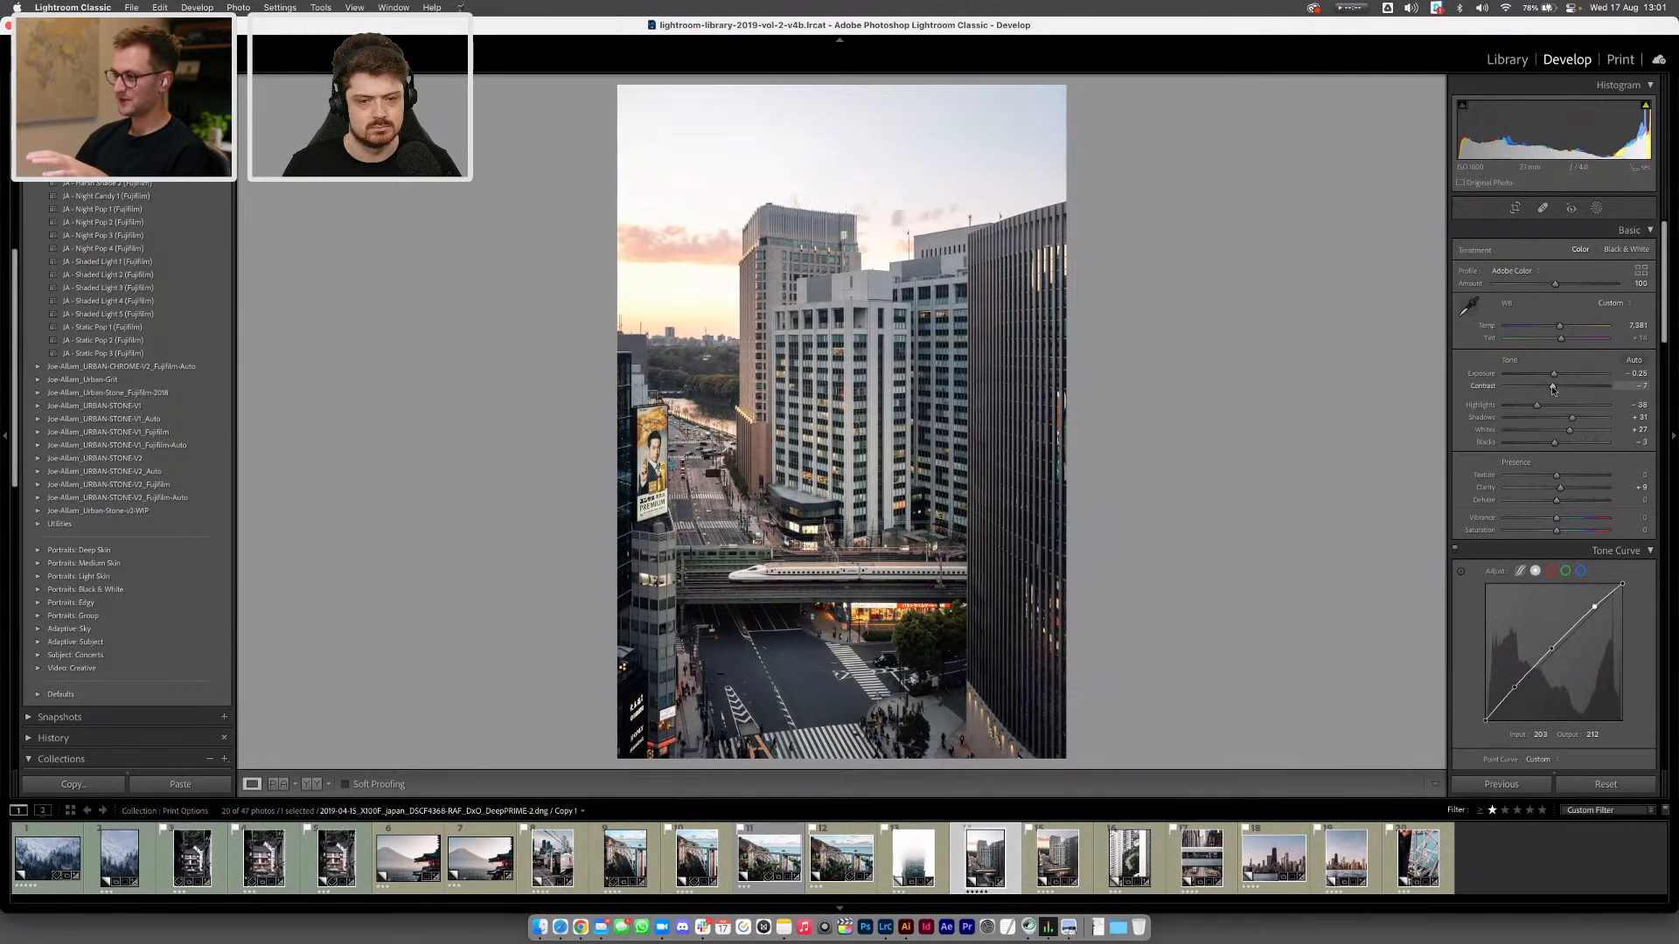
left_click_drag(1554, 389, 1555, 390)
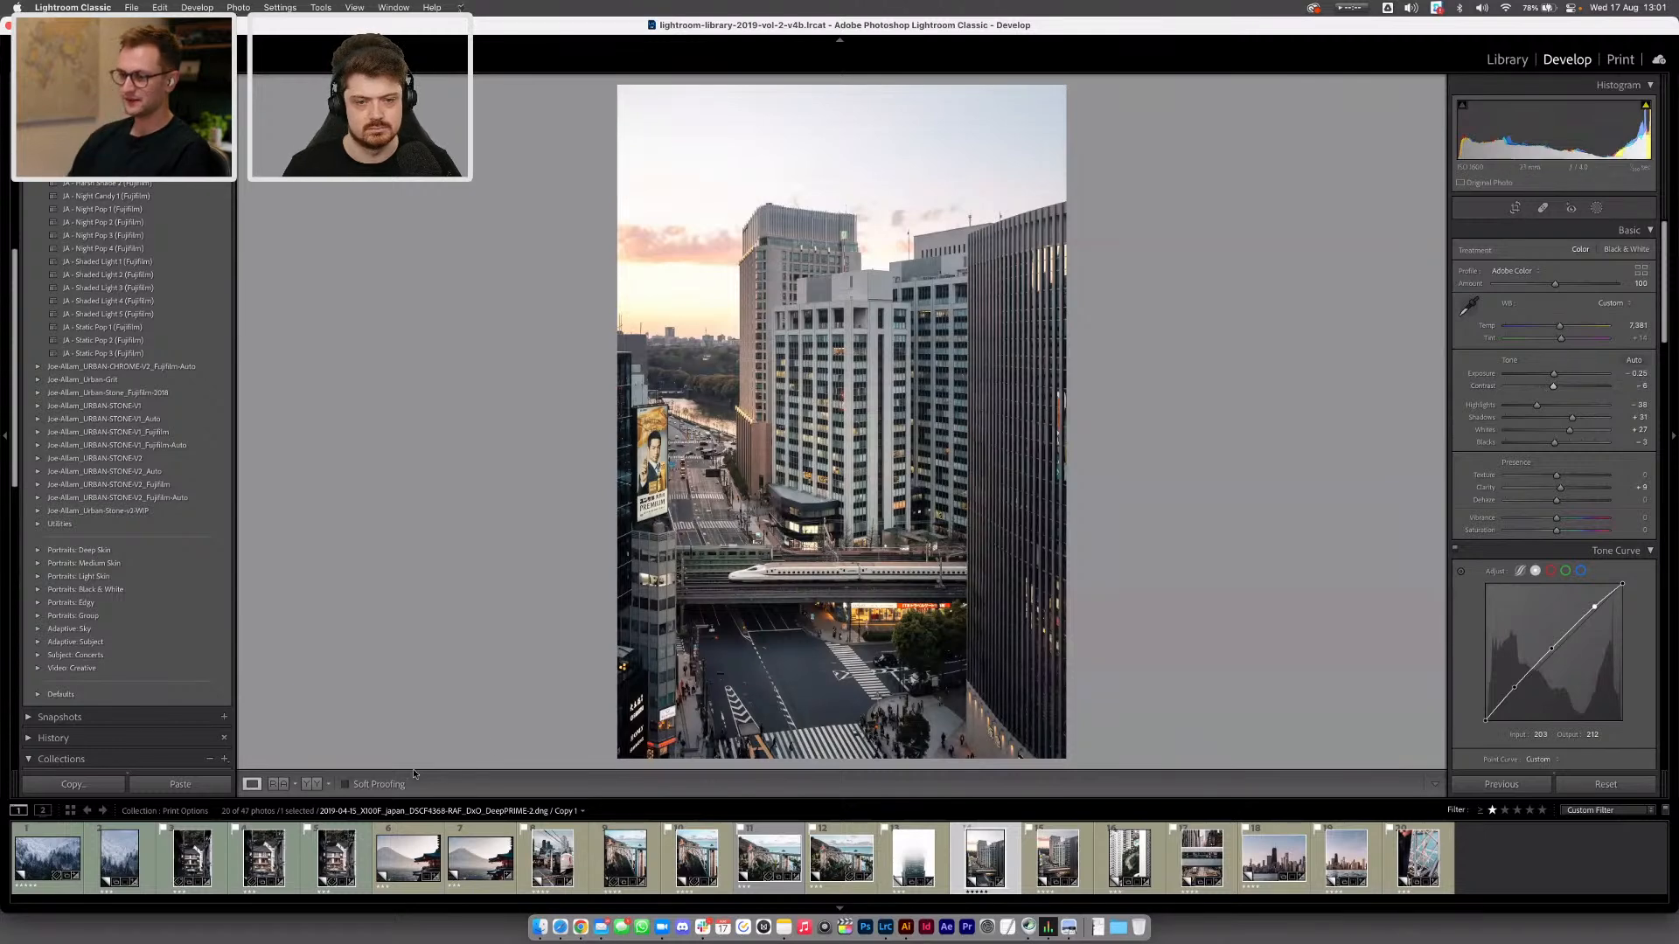
left_click(384, 786)
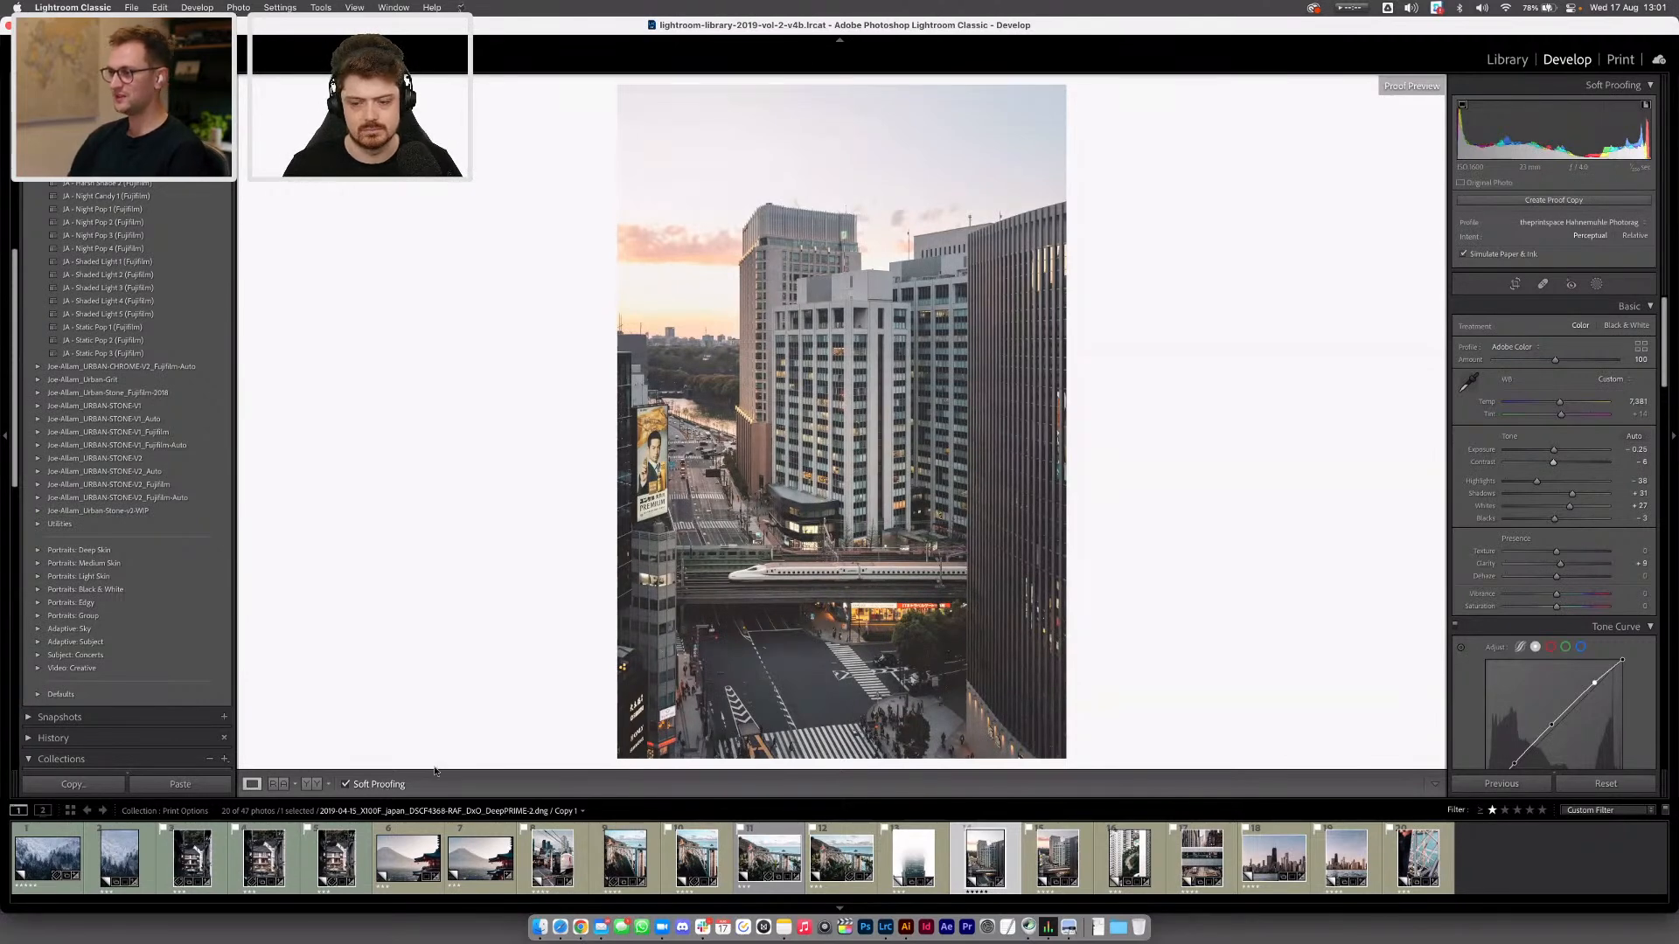
scroll(1481, 428, "down", 2)
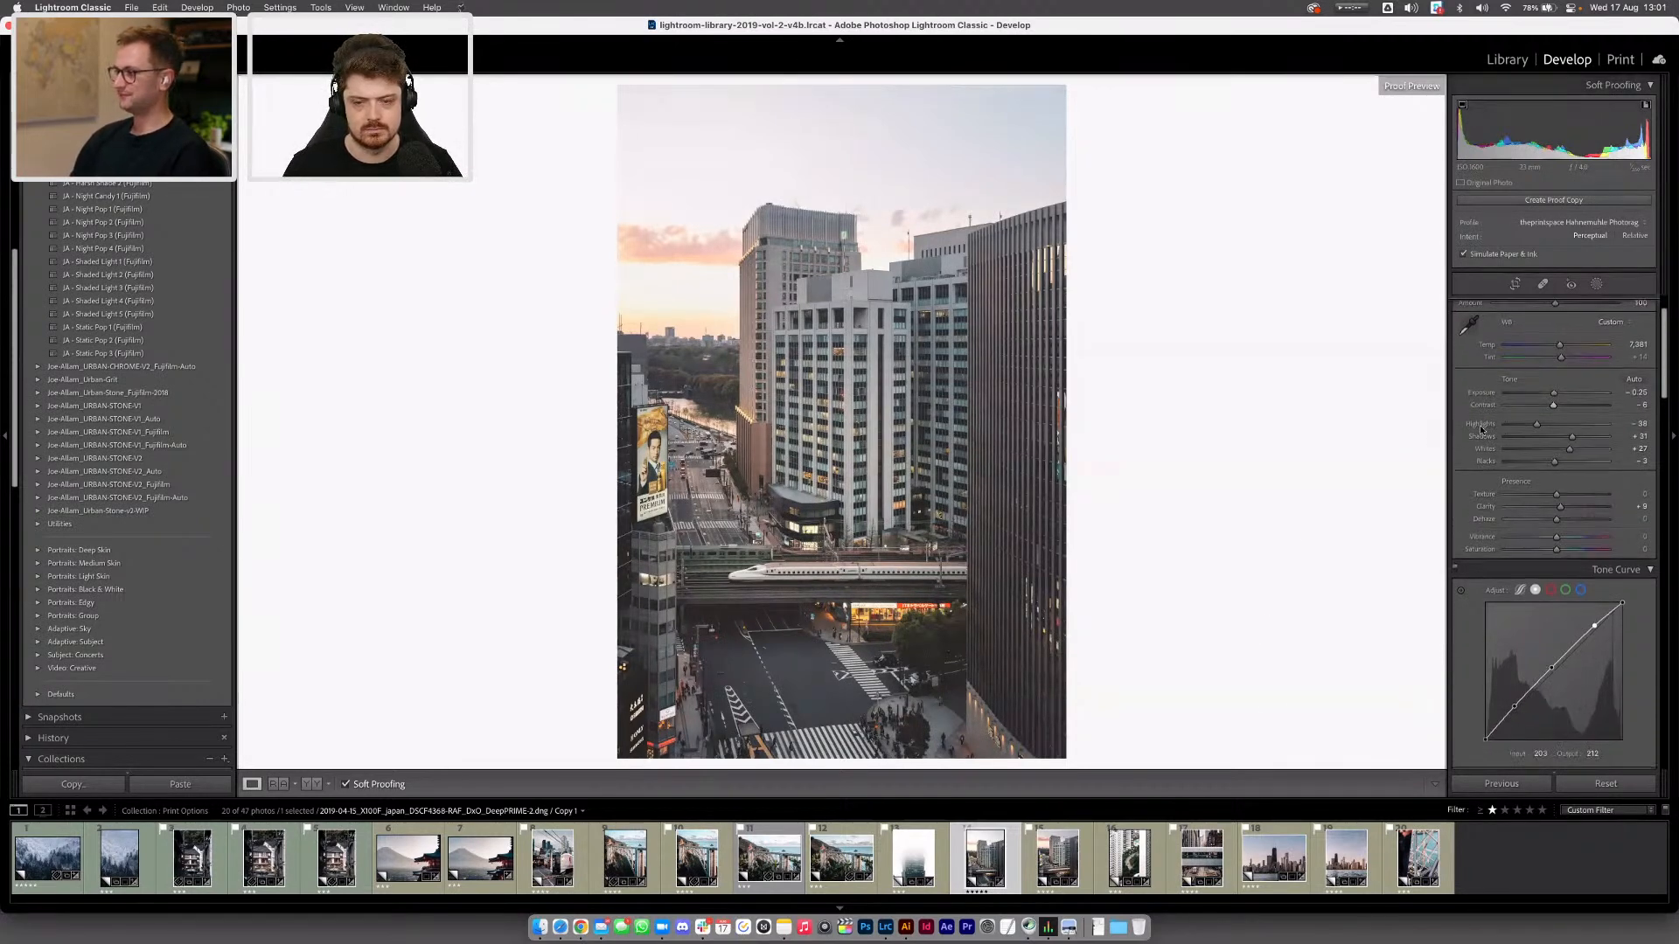
scroll(1481, 429, "up", 1)
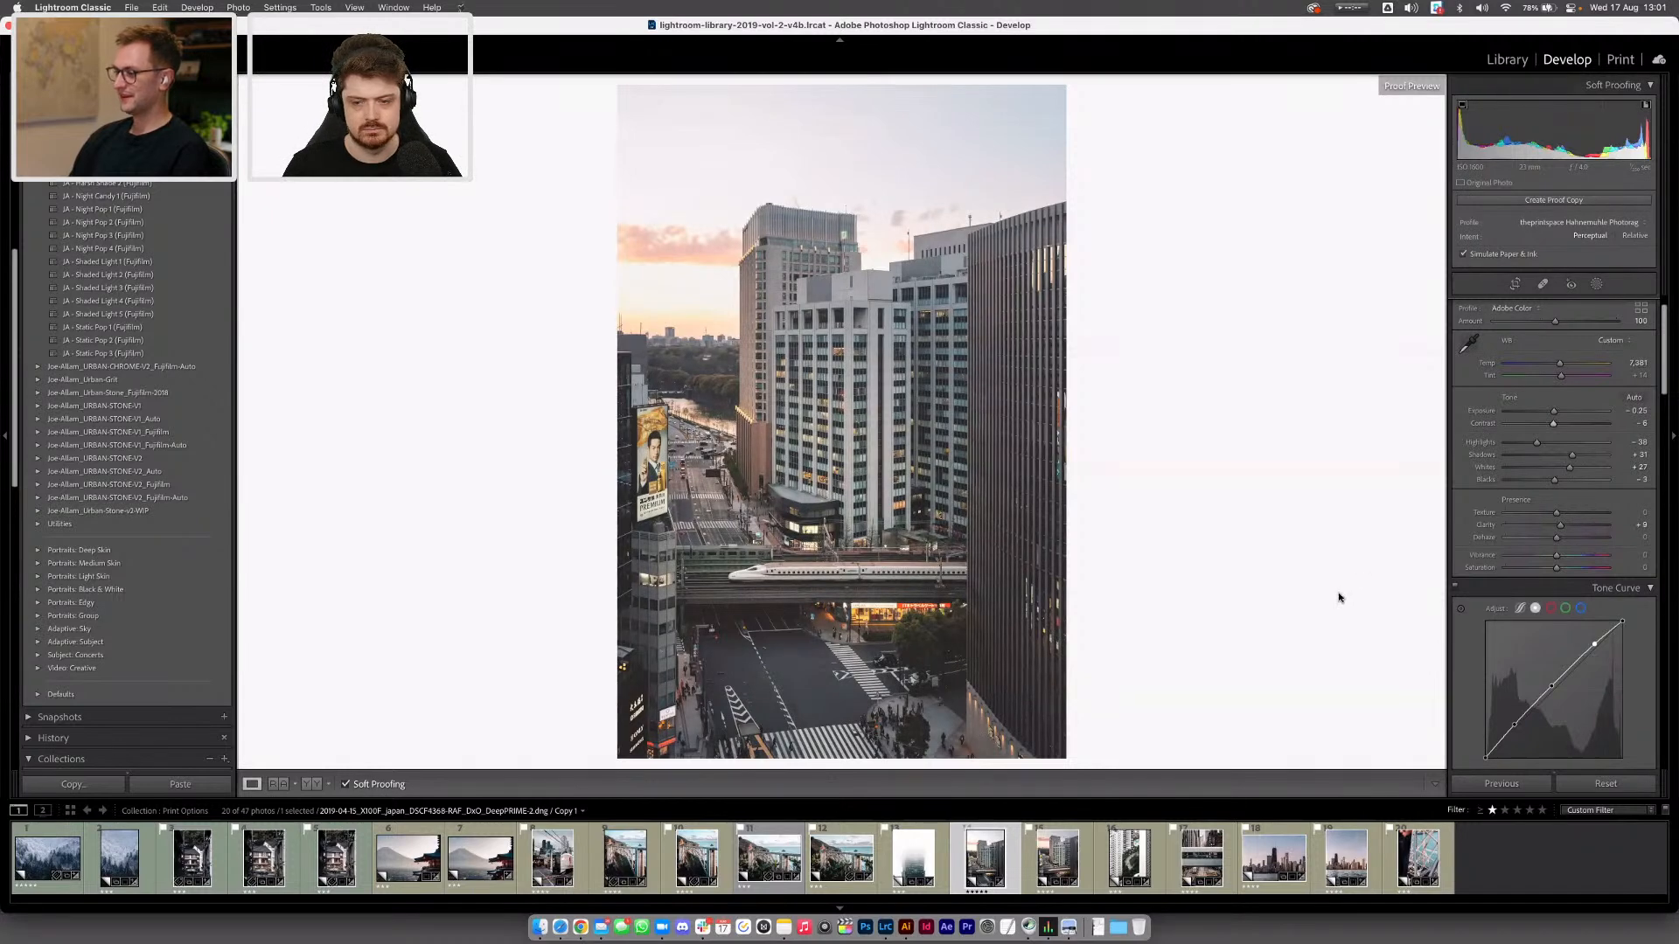
scroll(1471, 487, "down", 1)
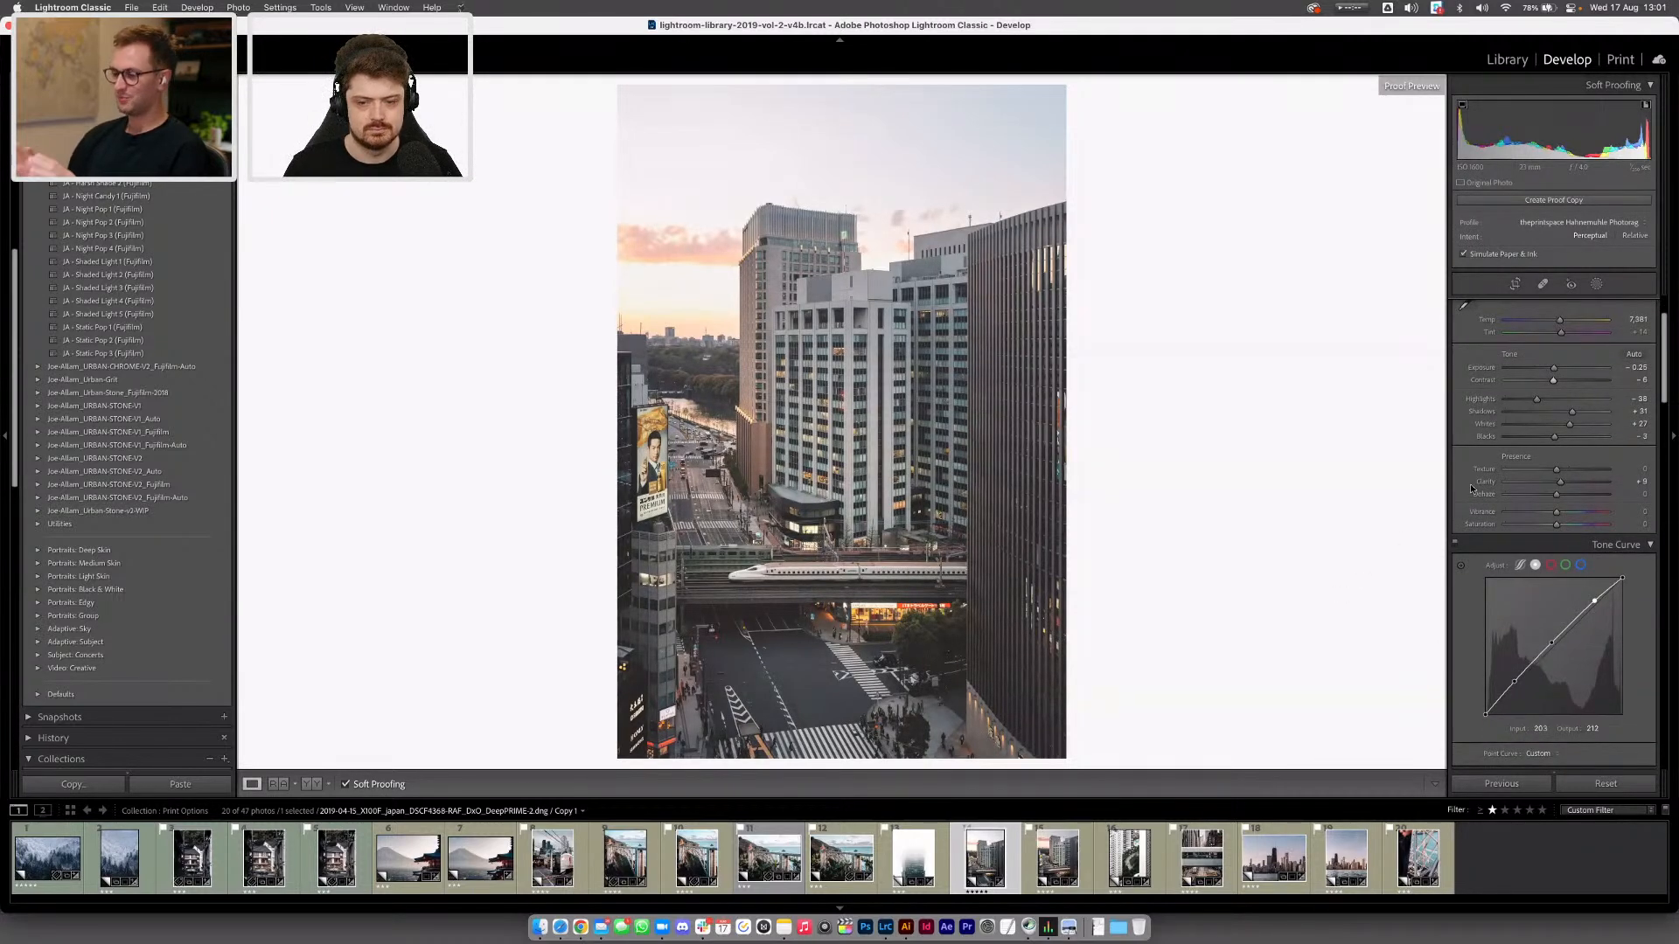
scroll(1470, 487, "down", 6)
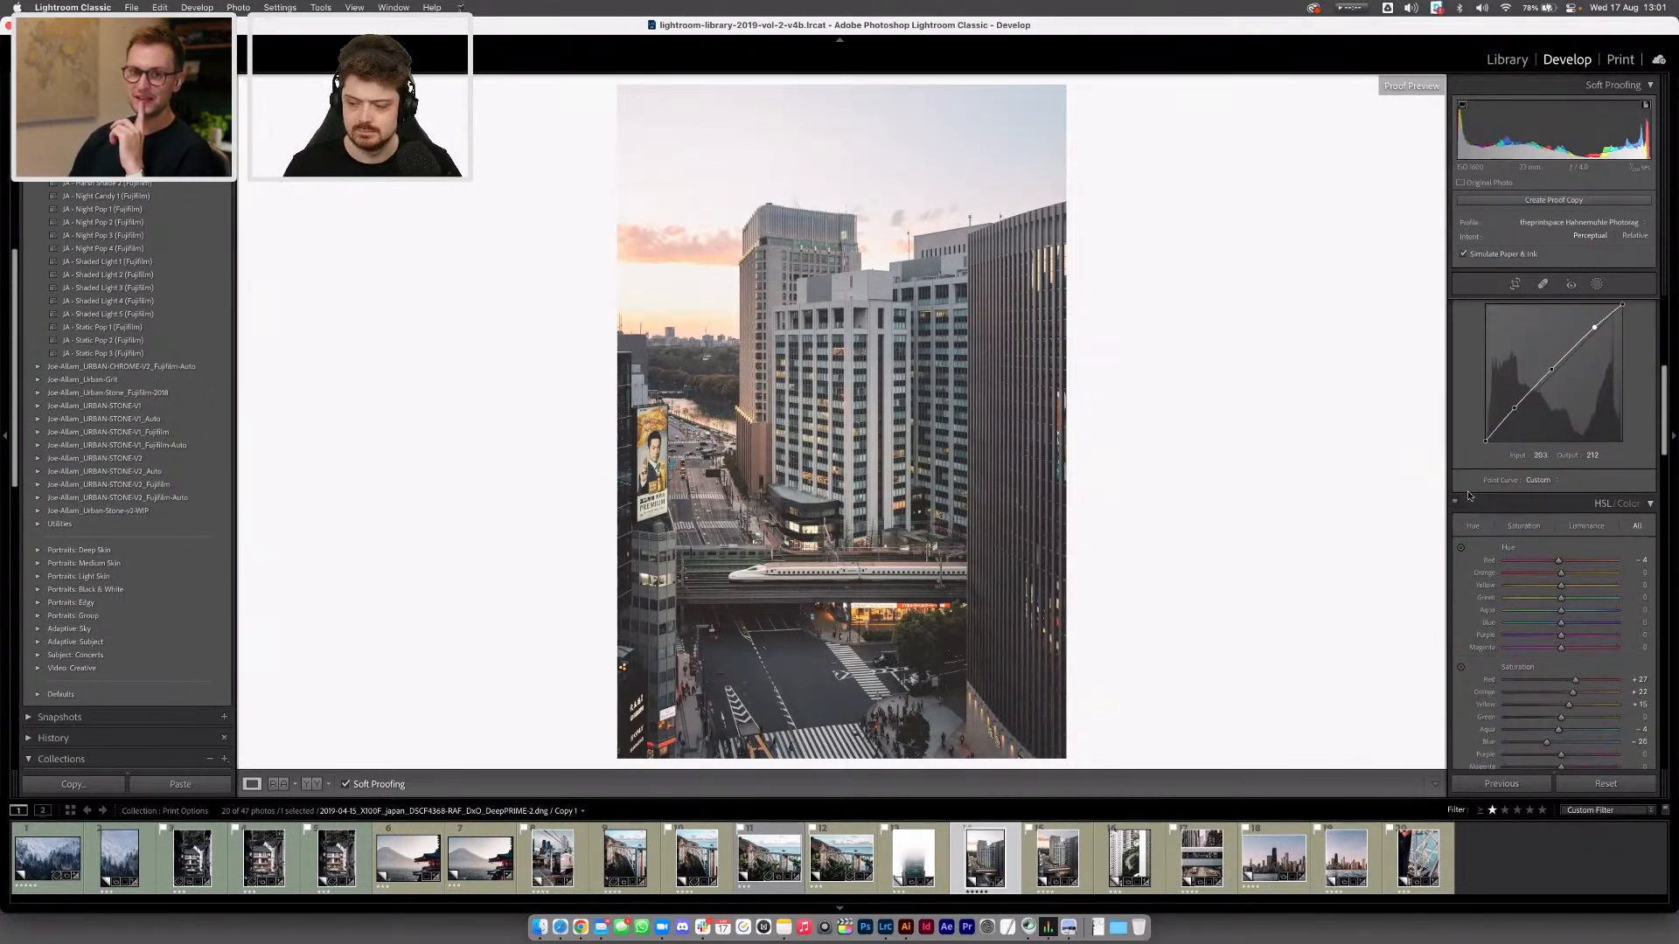
scroll(1469, 495, "up", 7)
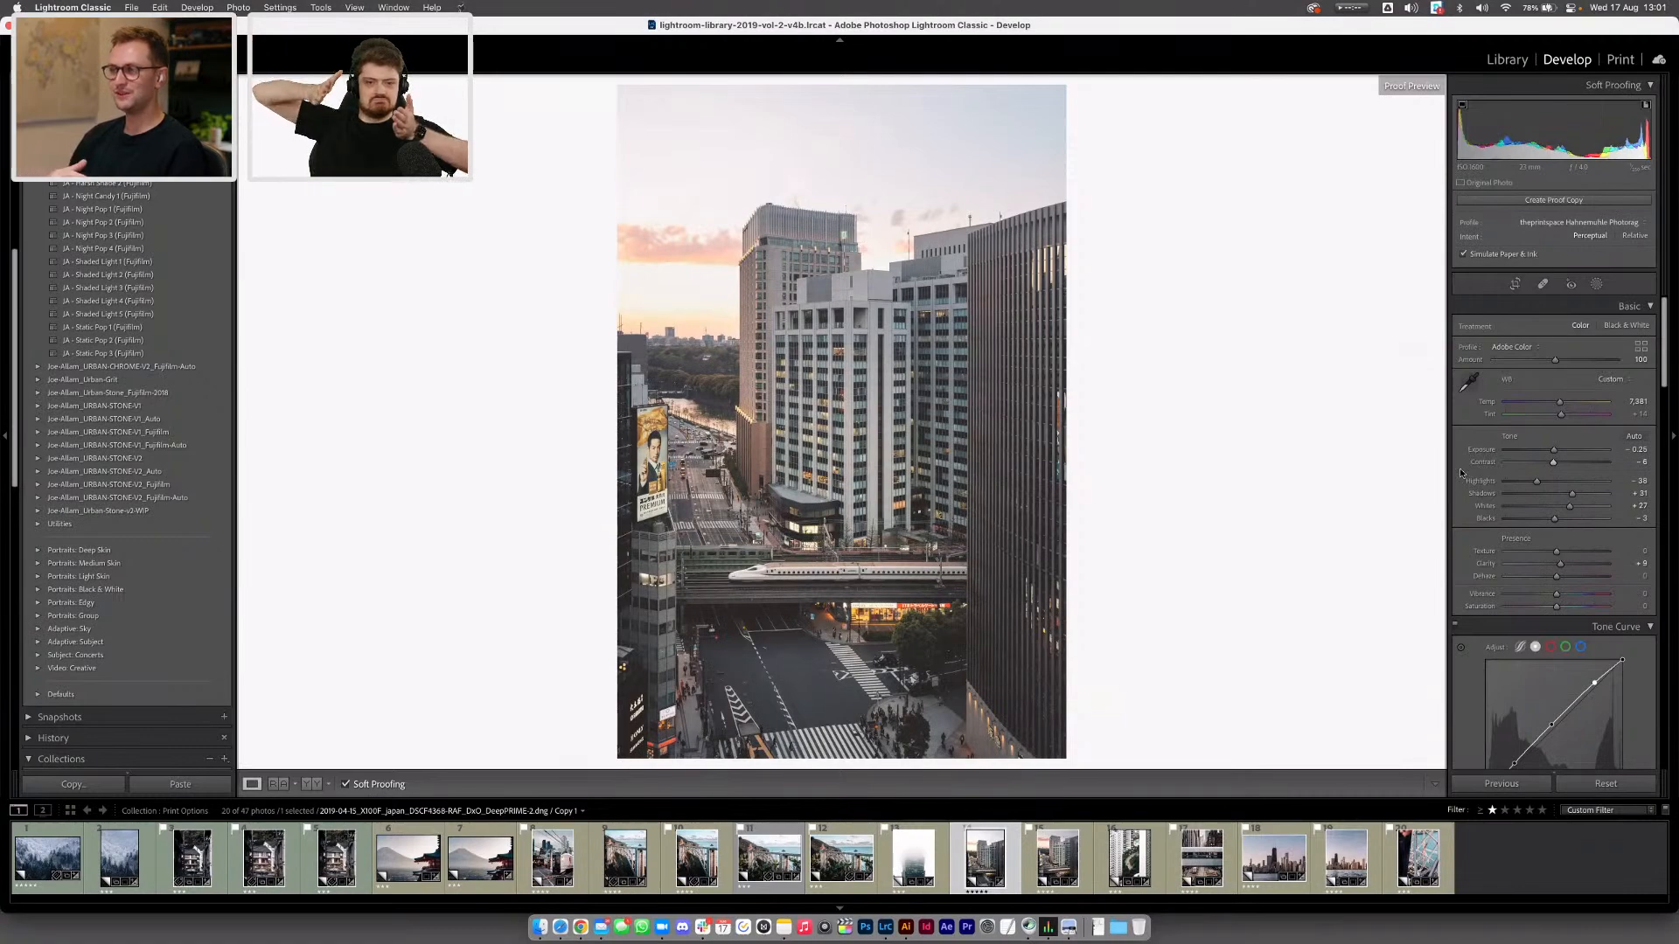
Switch to Adobe Illustrator and create a new A4 portrait document, 210 x 297 mm, in CMYK colour
left_click(906, 926)
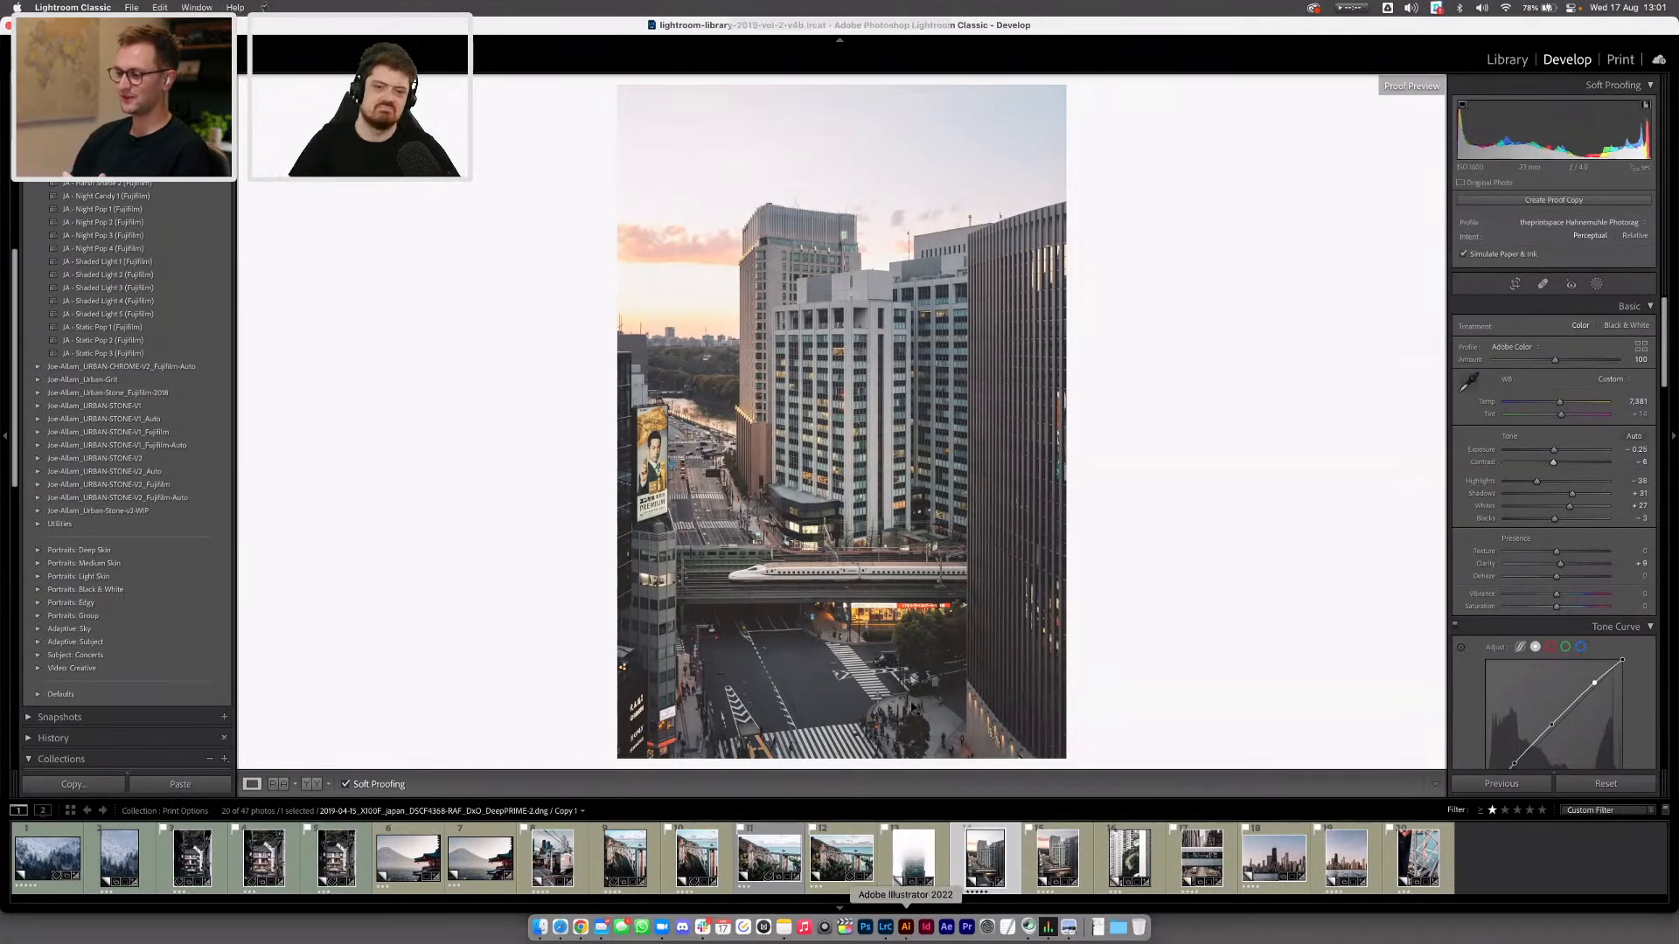
key("super+n")
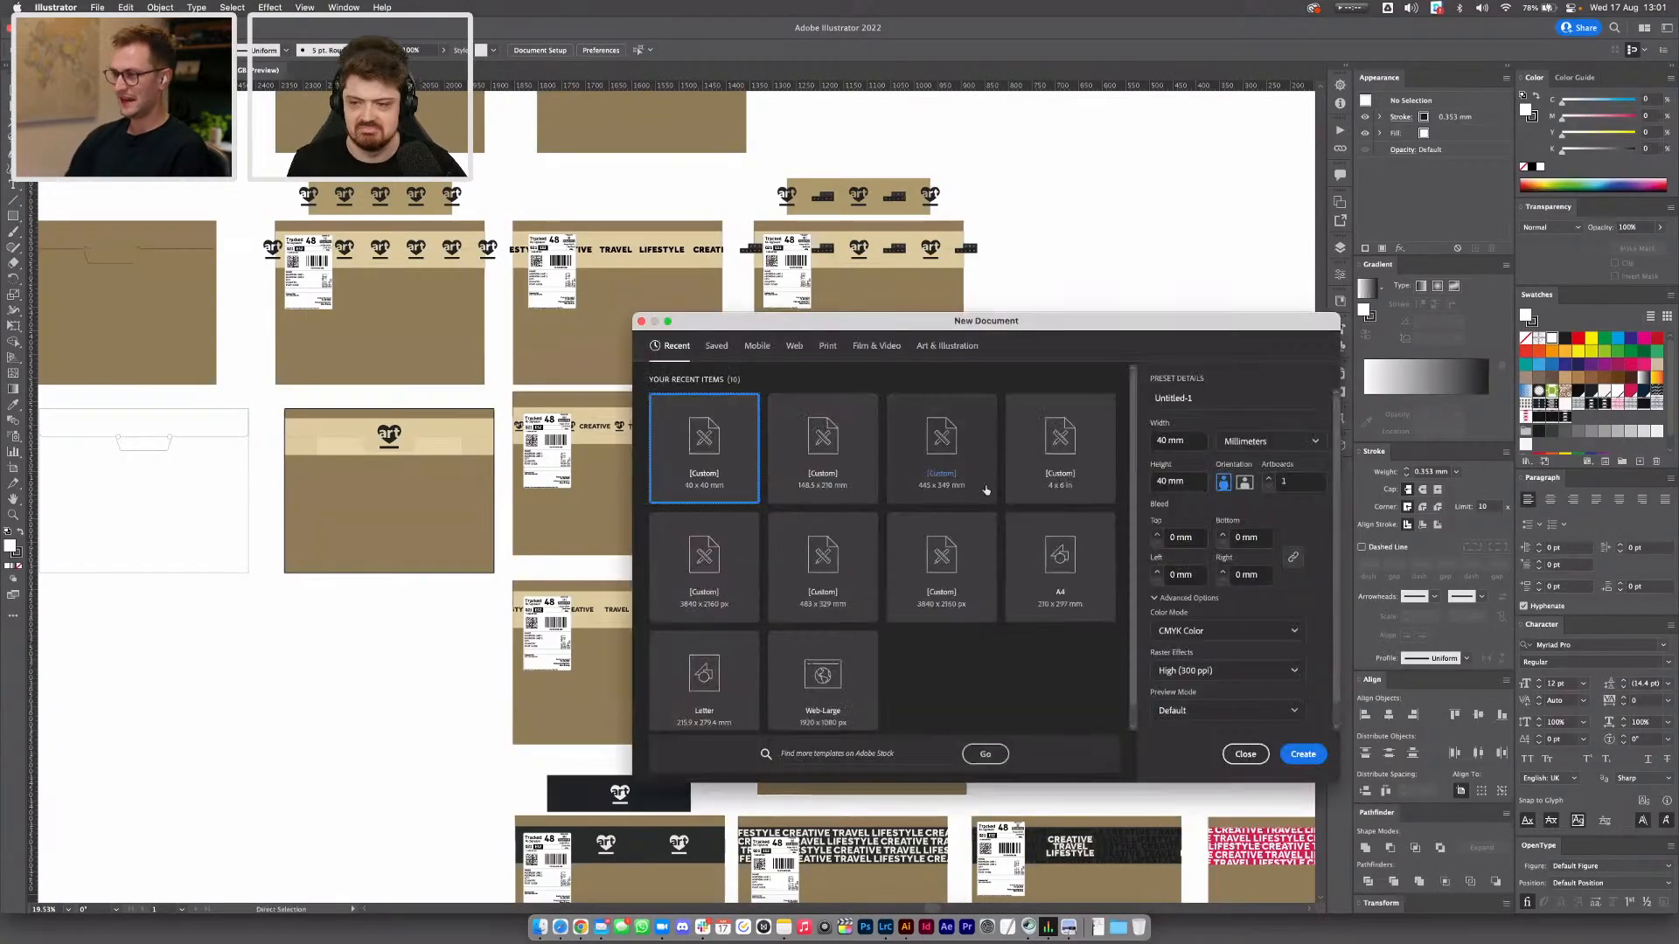
left_click_drag(1131, 320, 945, 300)
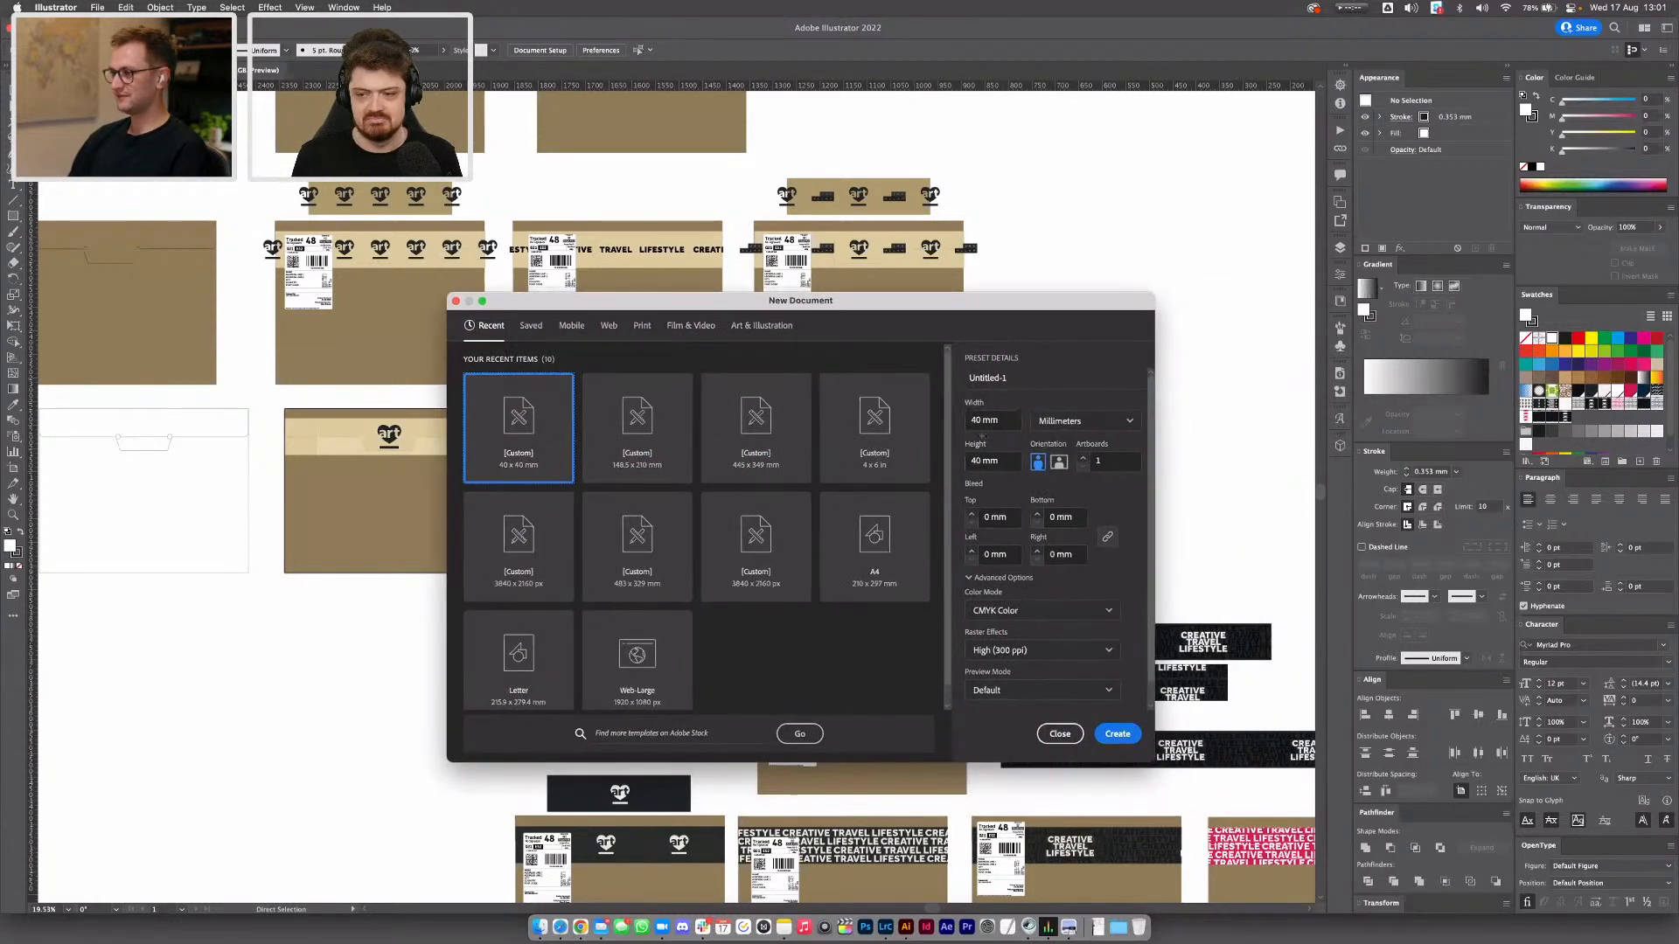
left_click(982, 421)
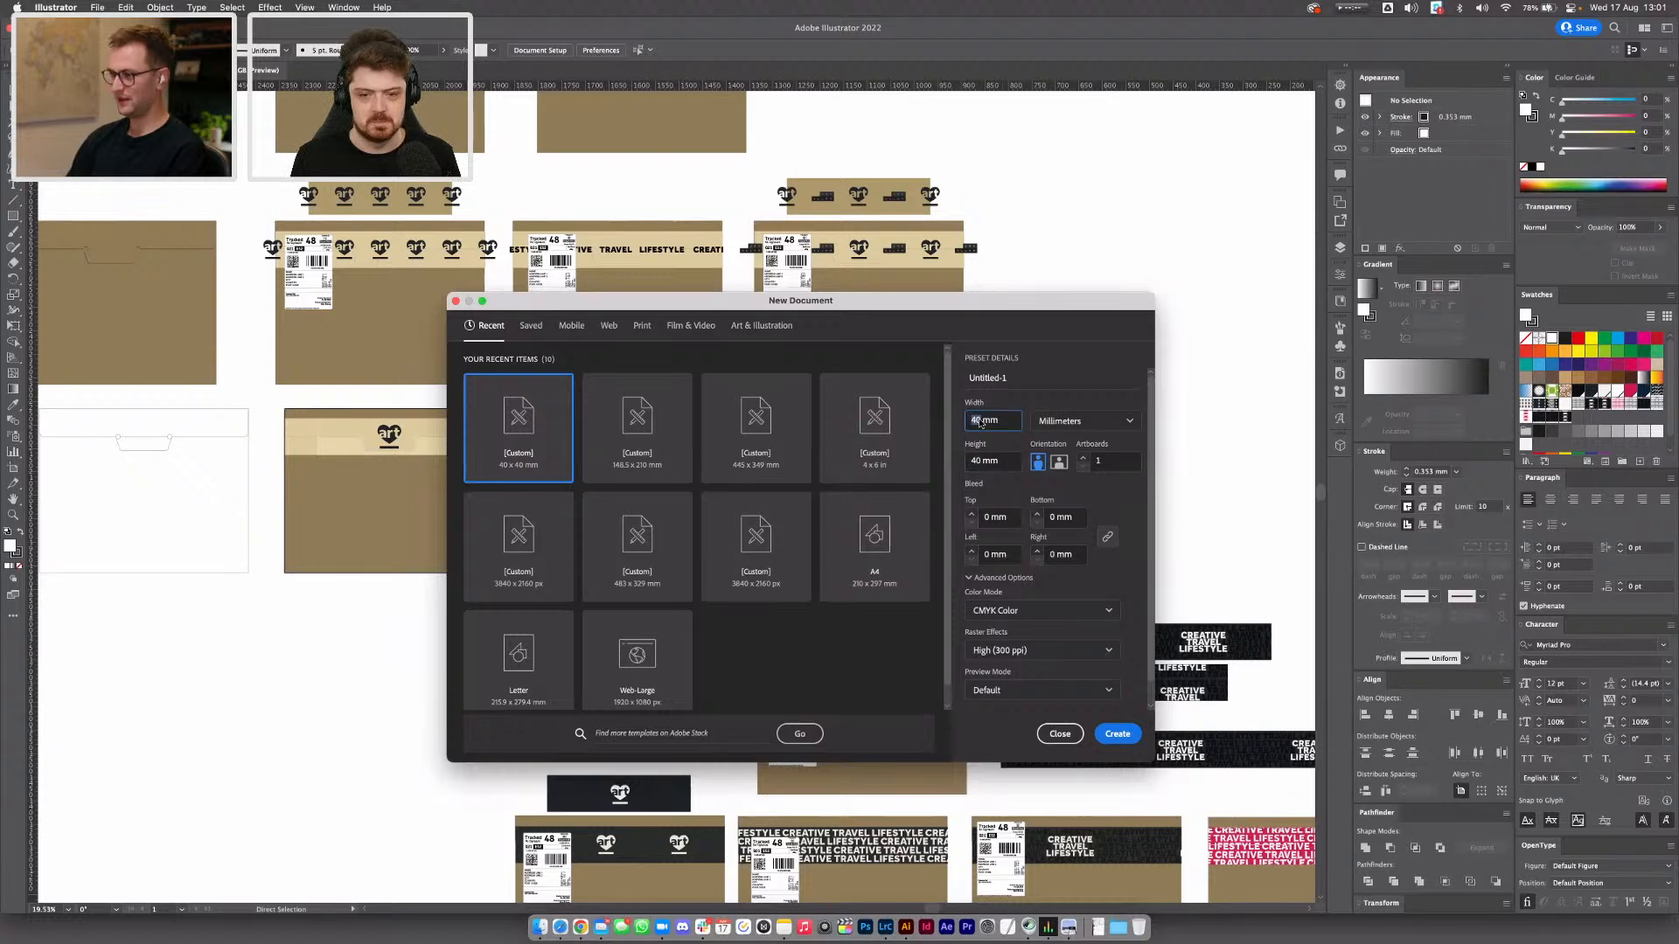
left_click(875, 542)
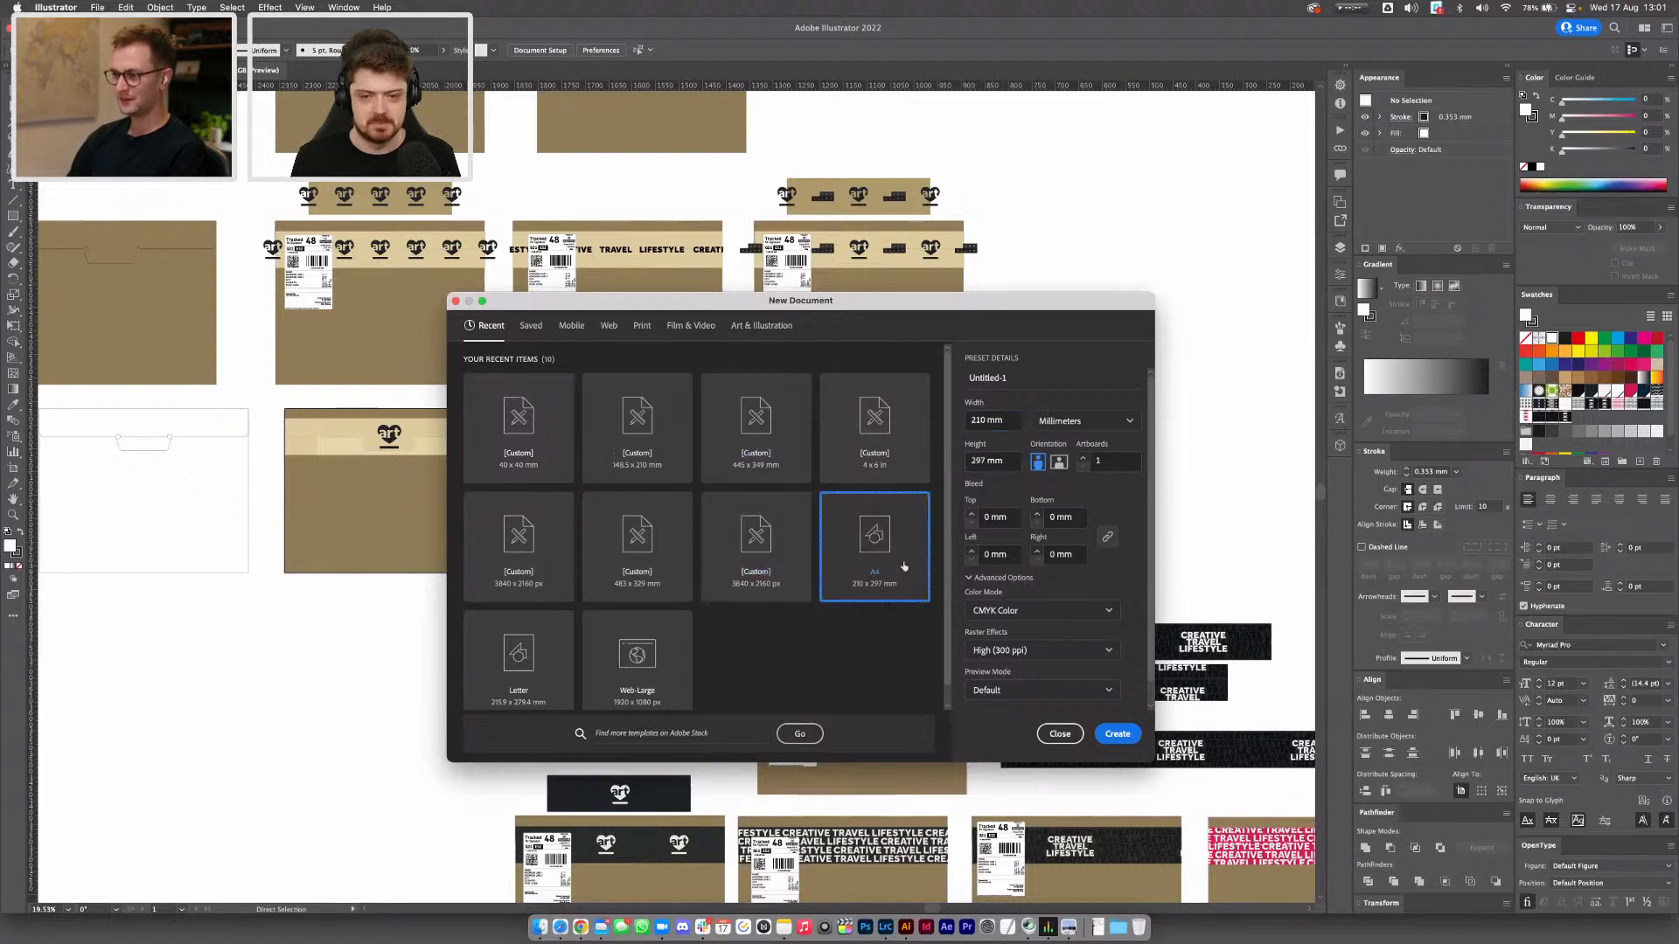
left_click(1117, 733)
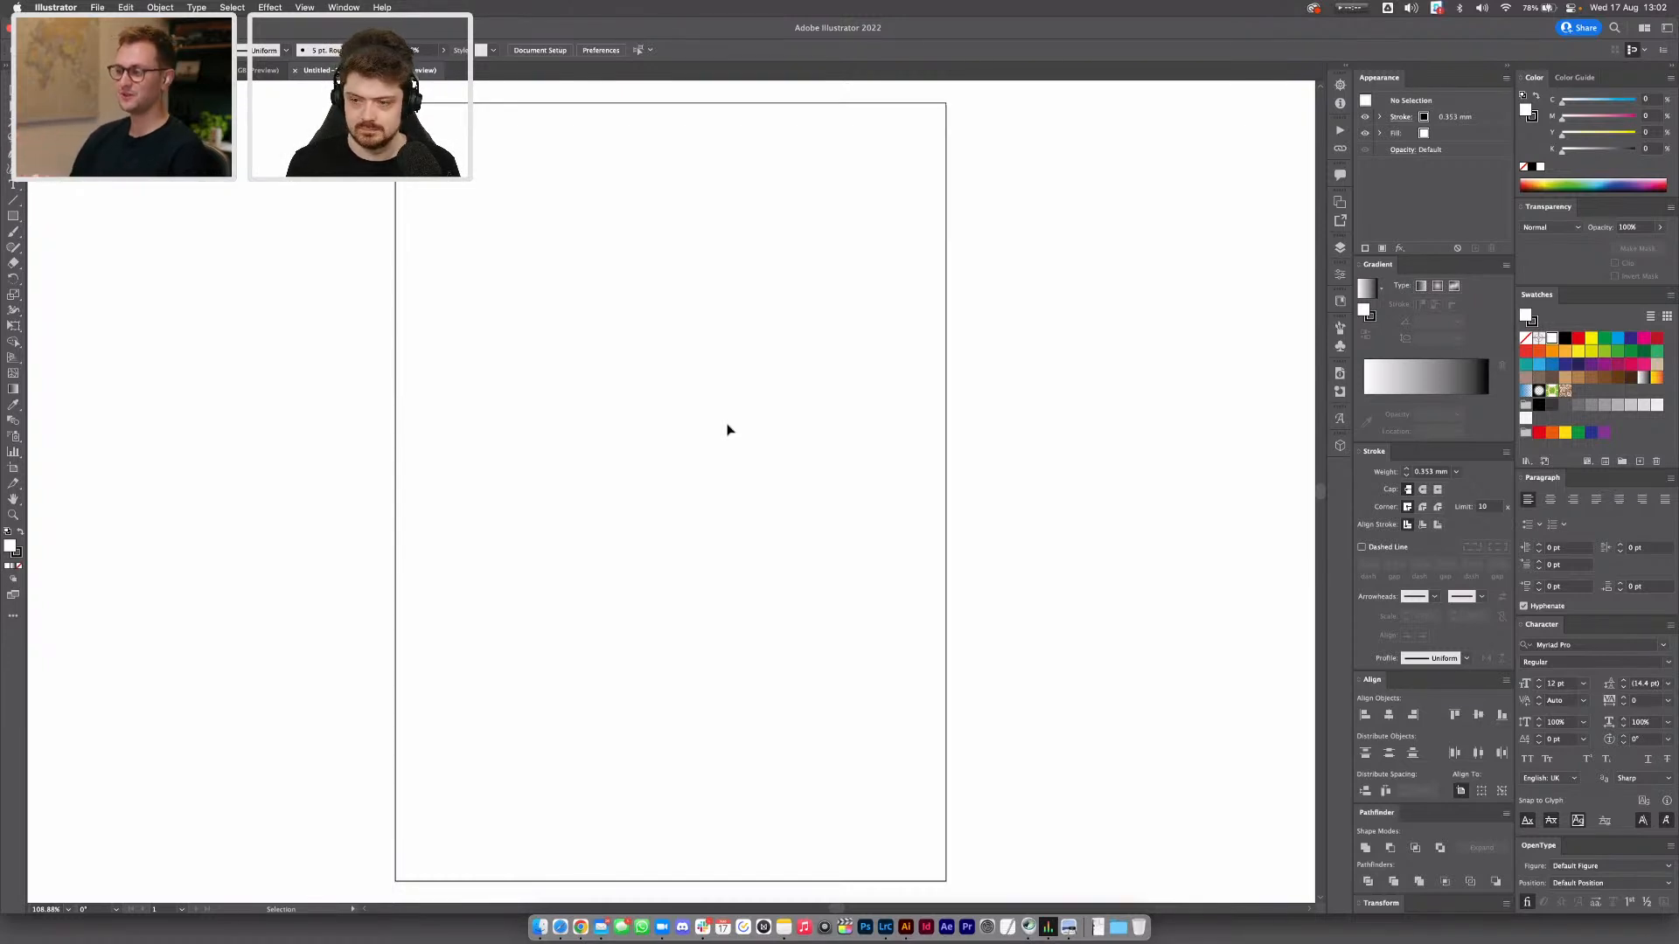
Switch to Lightroom Classic and try a 4 x 3 crop on the soft-proofed city photo, undoing it instead of creating a proof copy
left_click(885, 928)
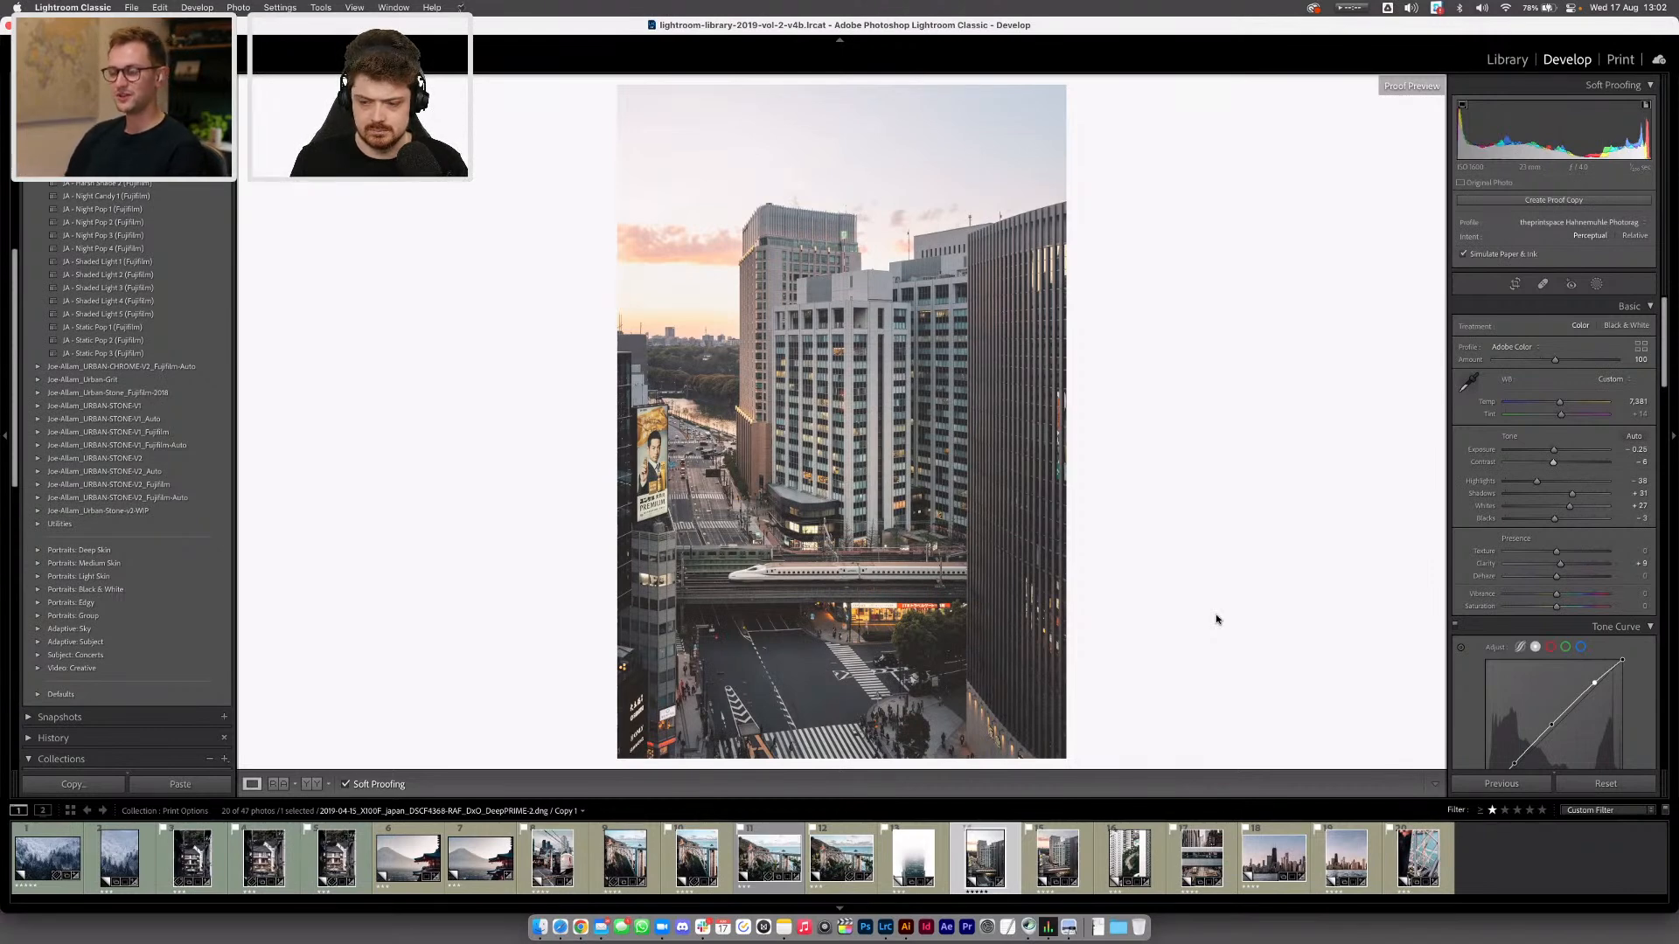
left_click(1515, 283)
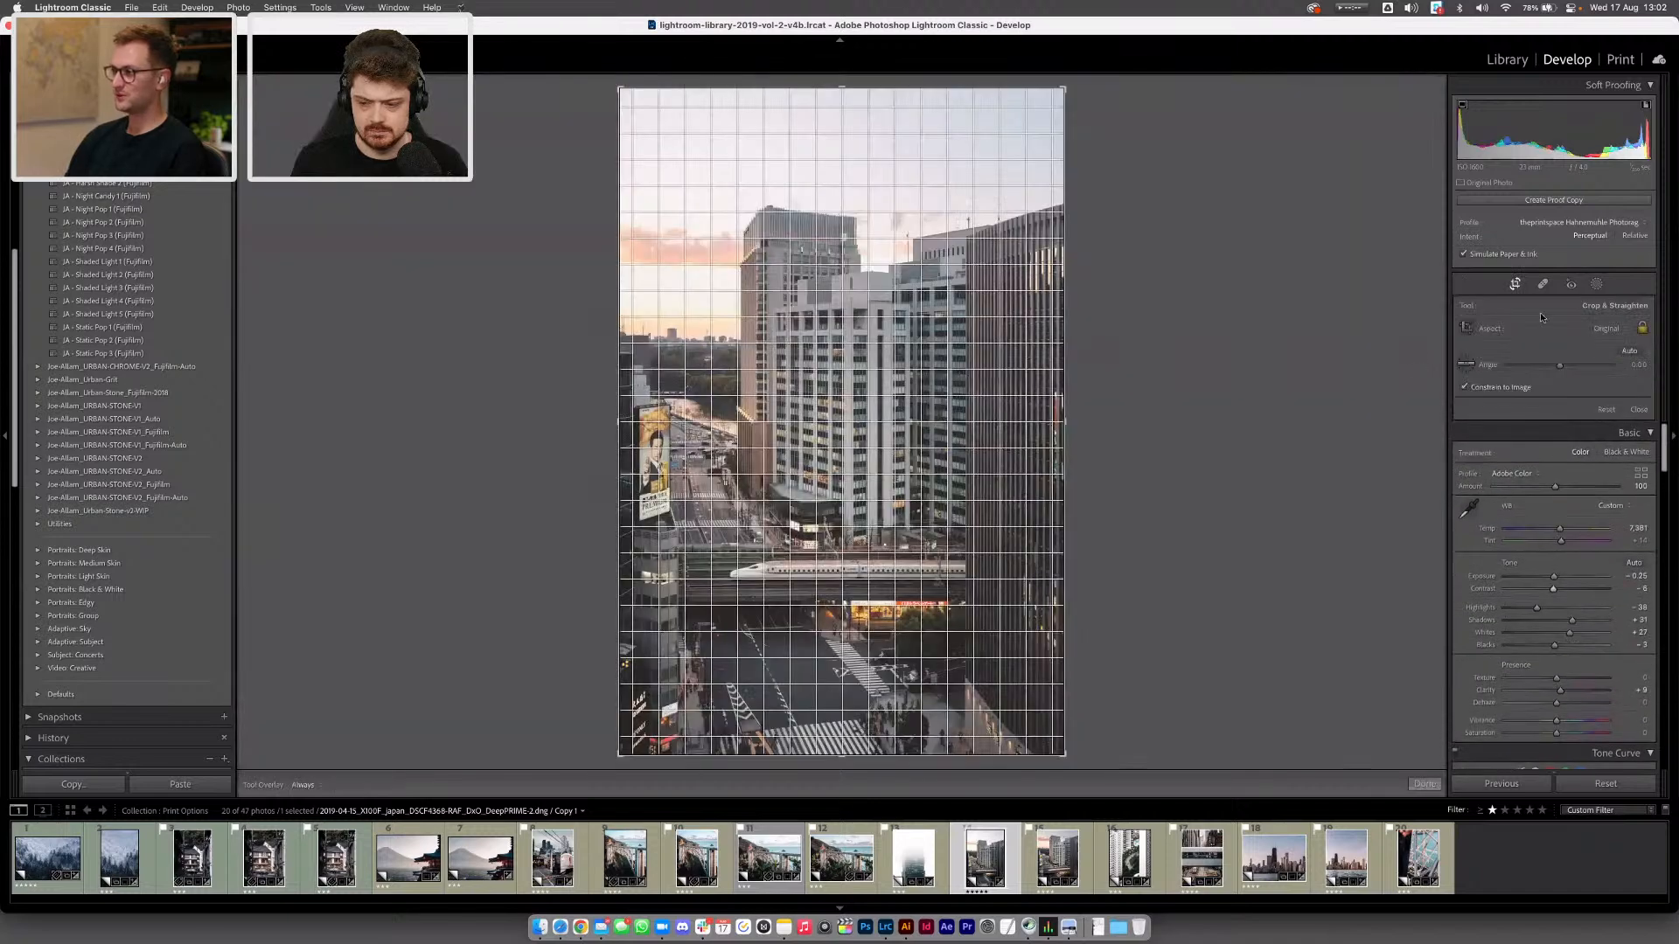
left_click(1624, 333)
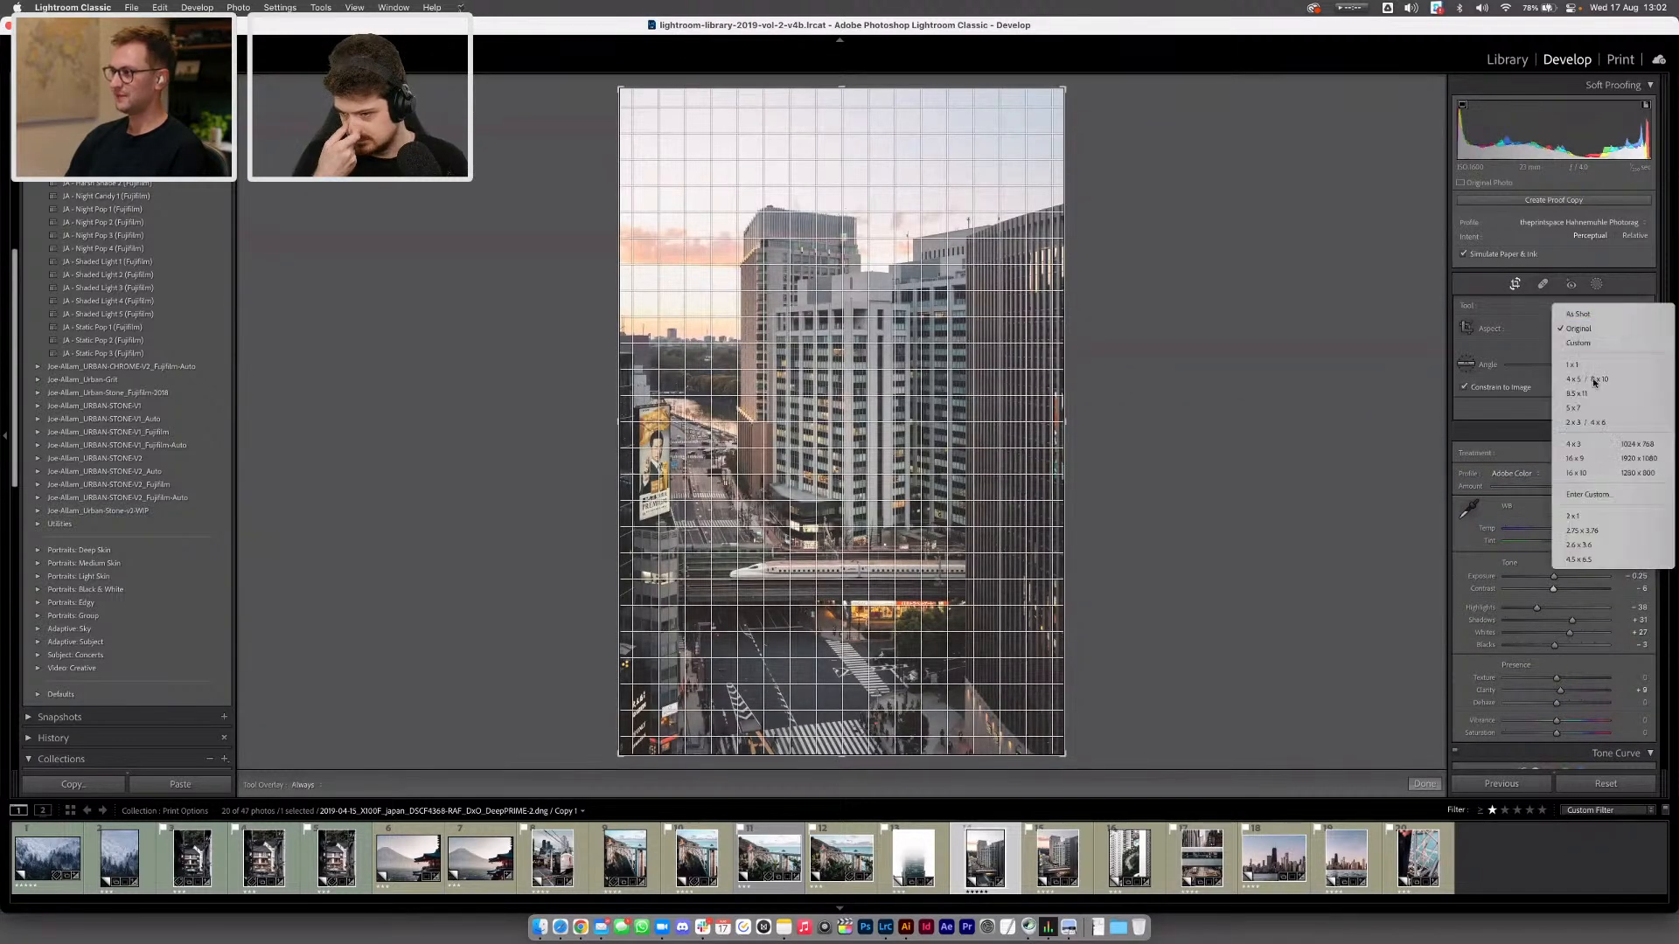
left_click(1591, 444)
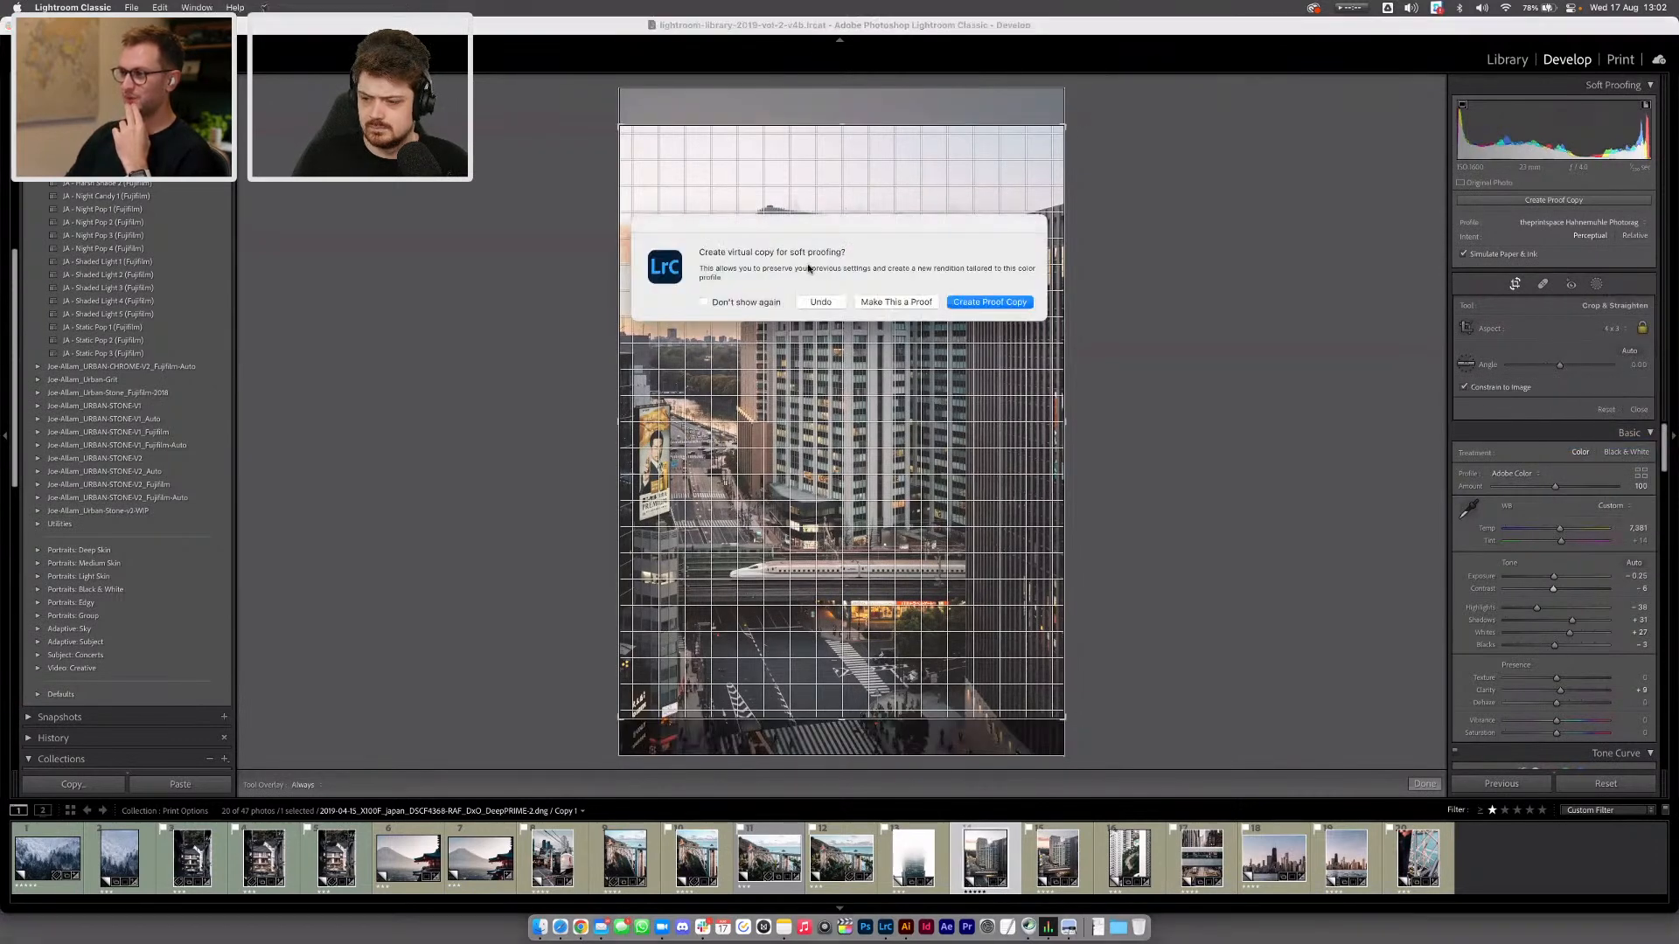
left_click(827, 301)
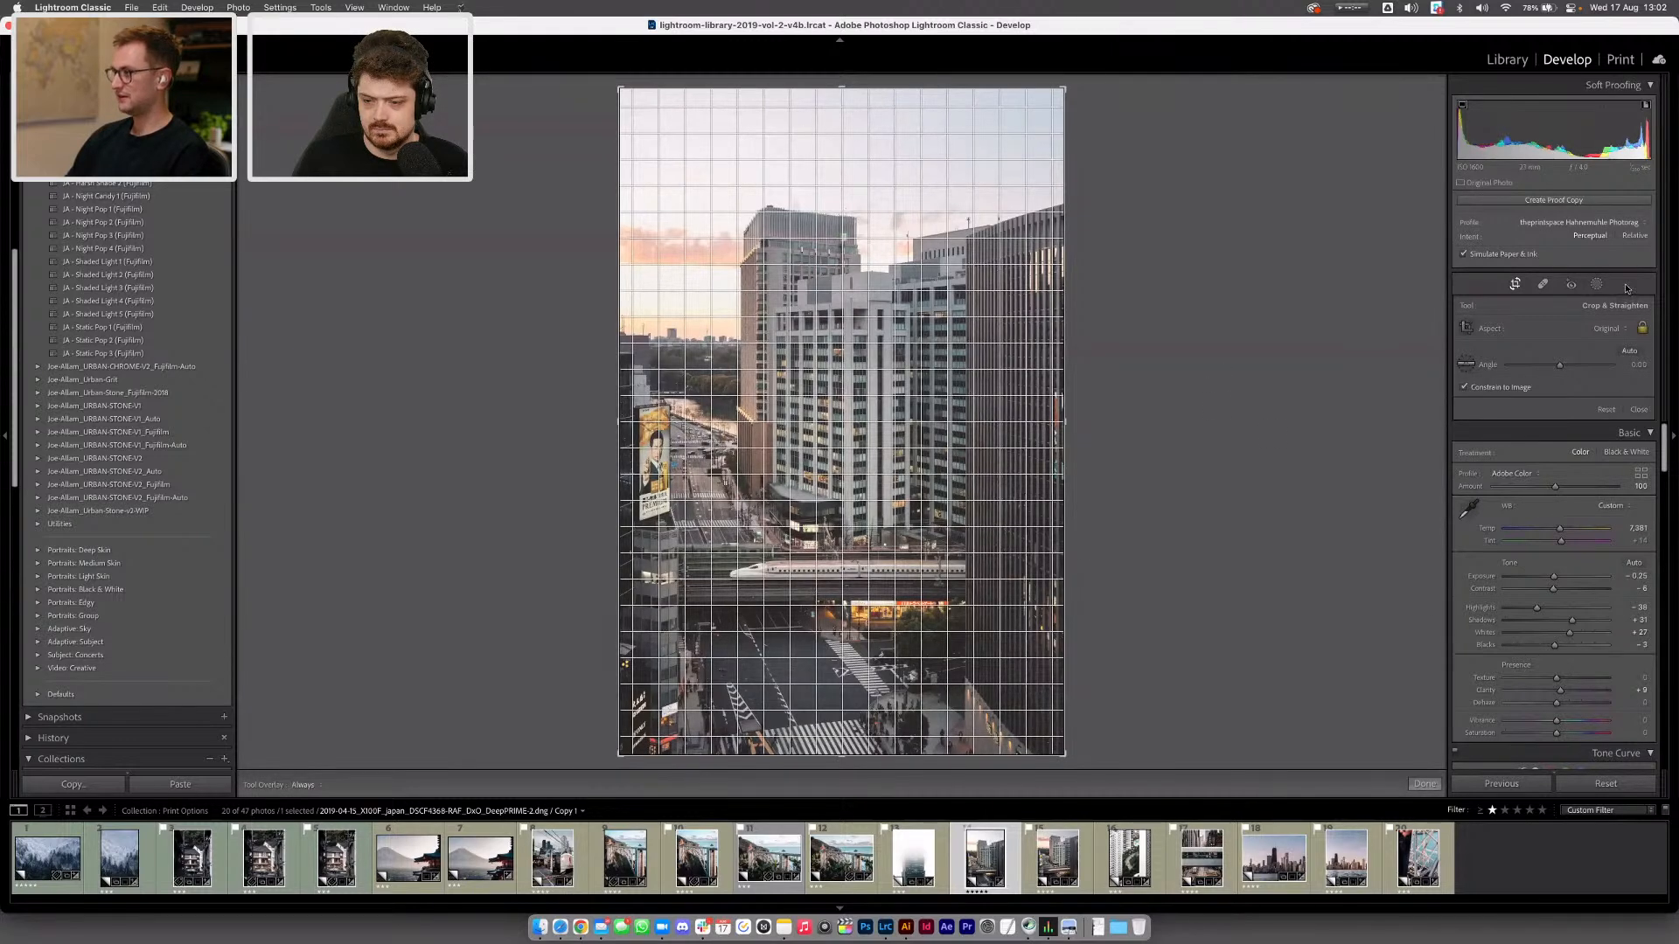
left_click(1425, 783)
Turn soft proofing off and try the 4 x 3, 4 x 5 / 8 x 10 and 2 x 1 crop ratios before restoring the original ratio
left_click(346, 784)
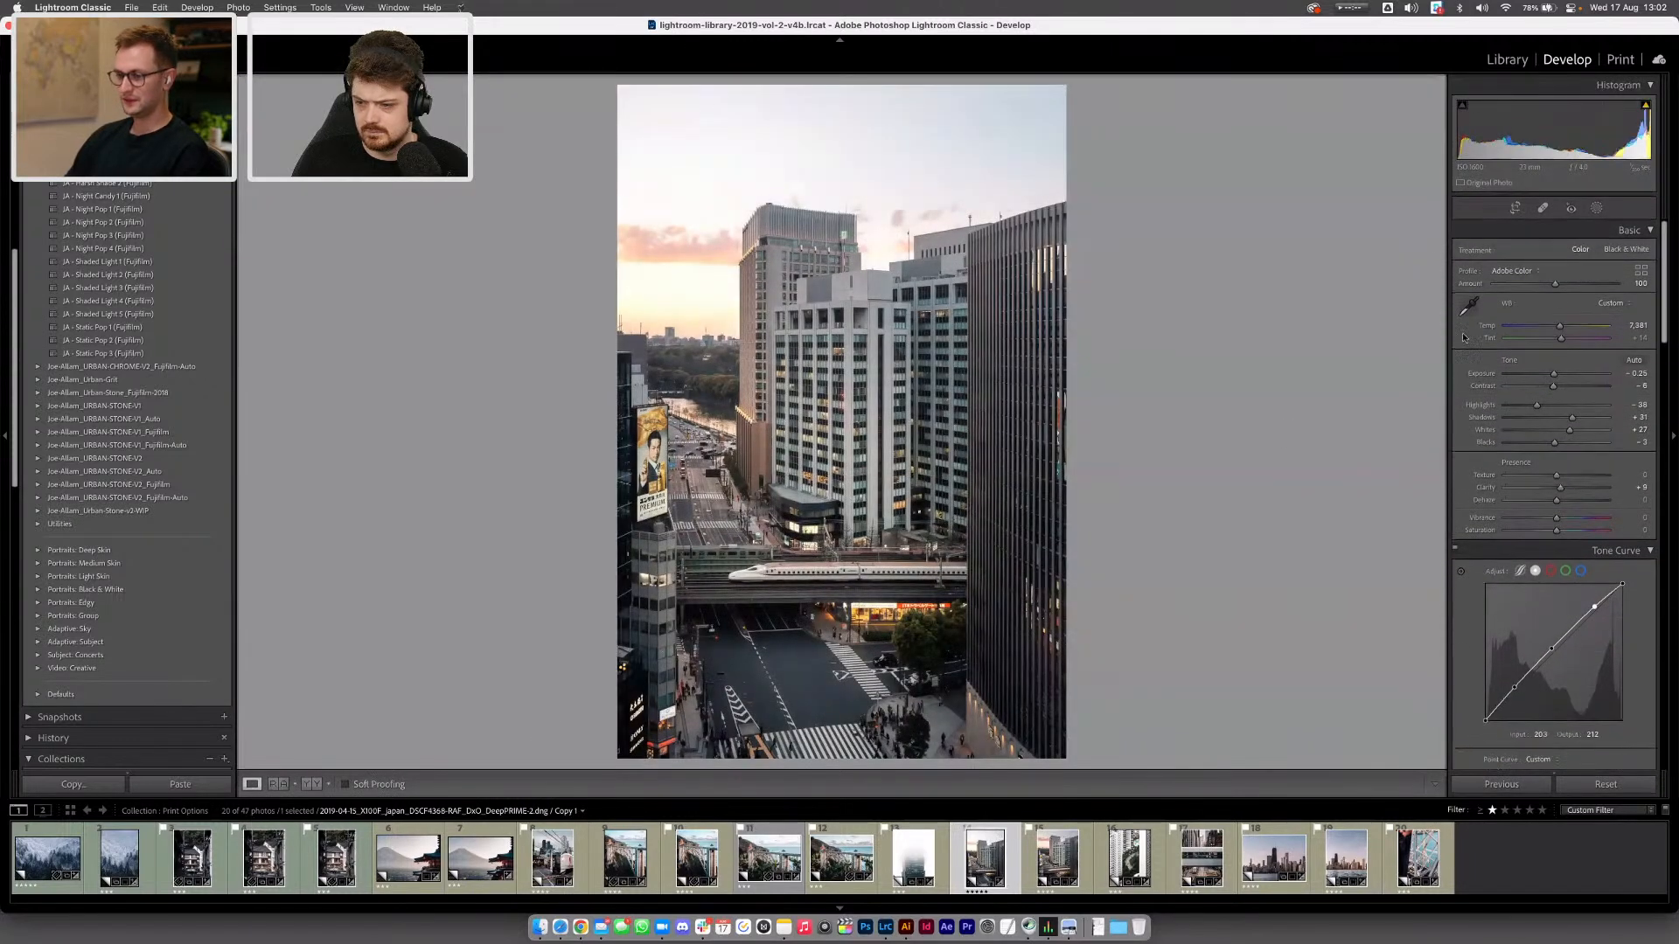
left_click(1517, 209)
left_click(1608, 255)
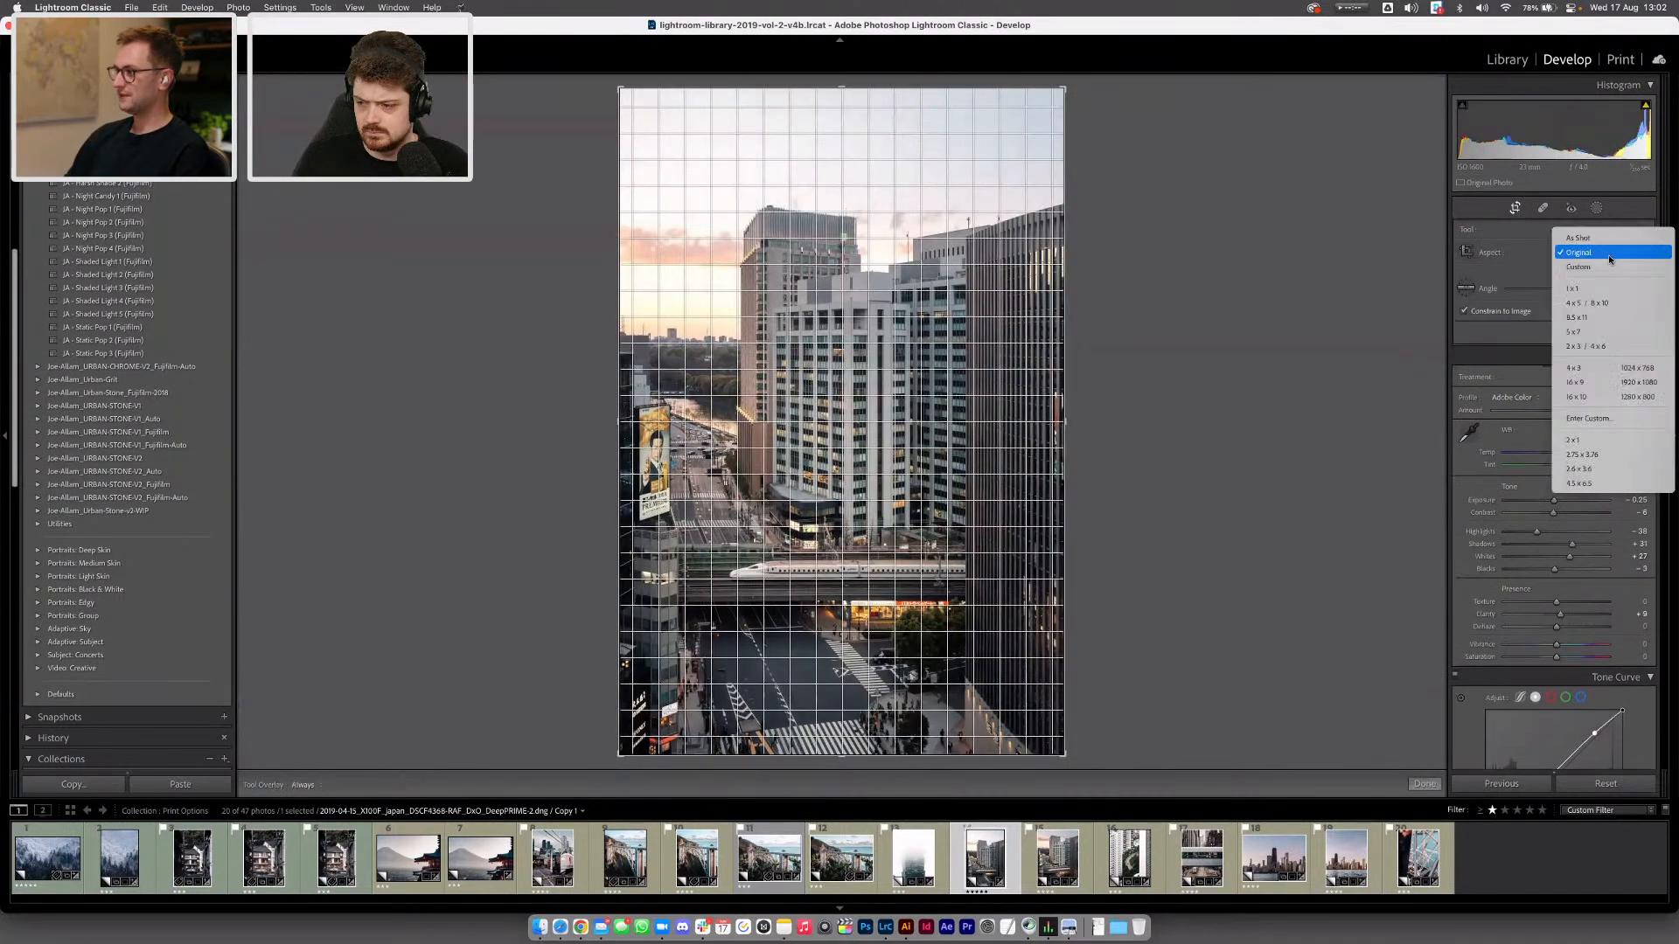
left_click(1597, 367)
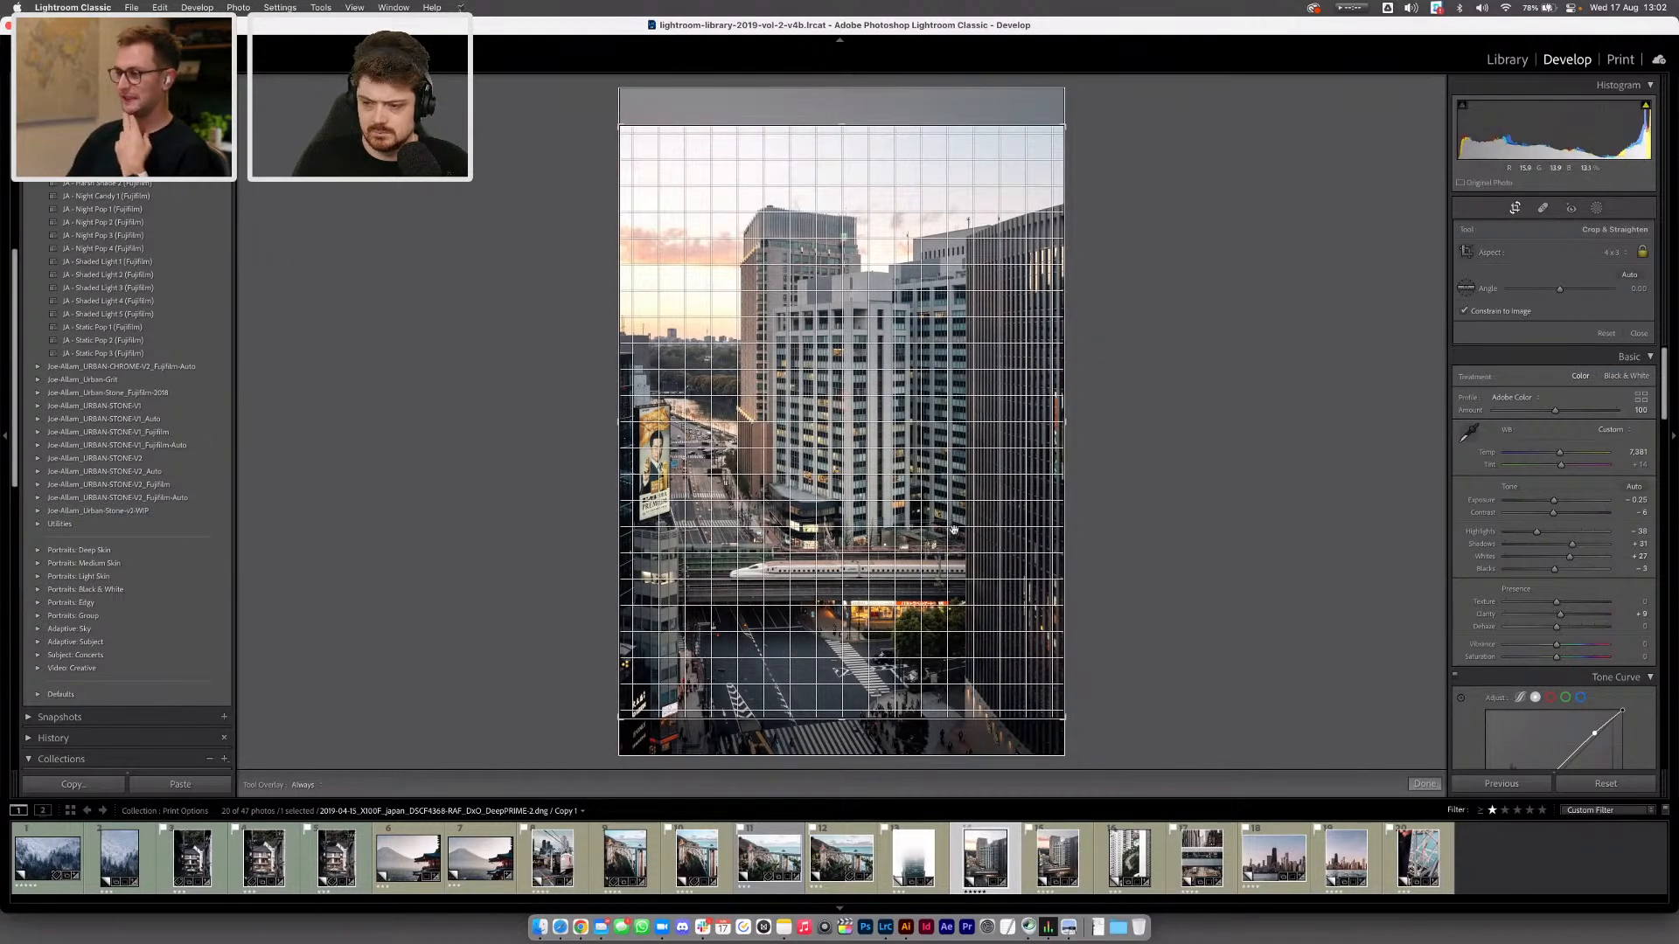
left_click(1607, 253)
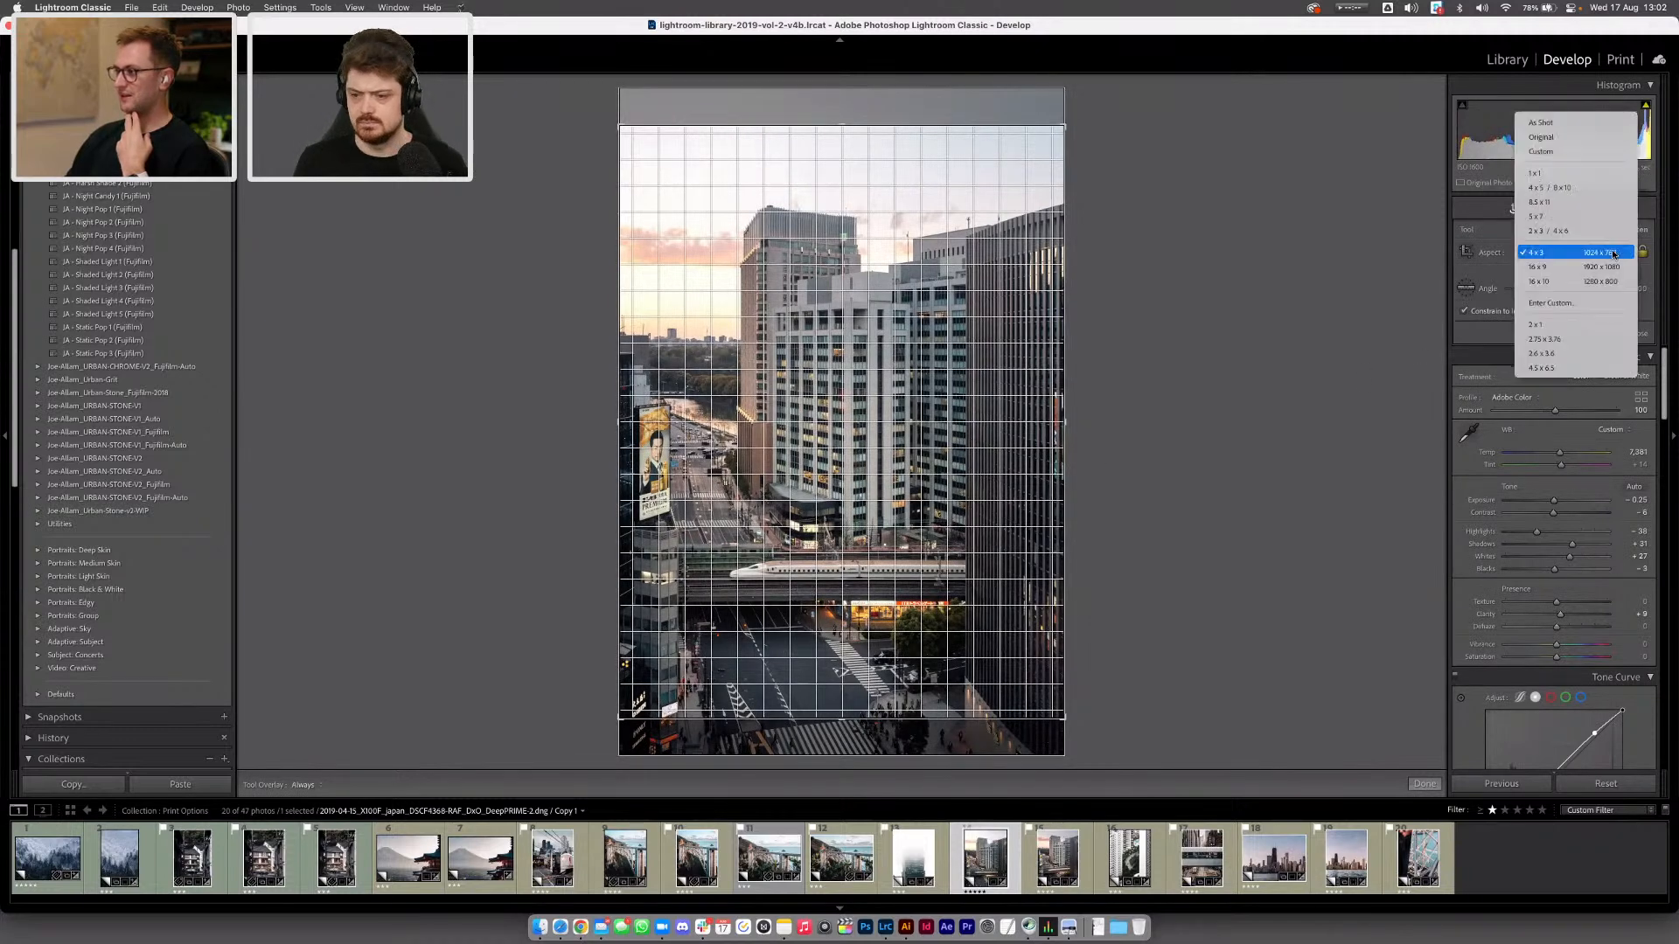
left_click(1557, 188)
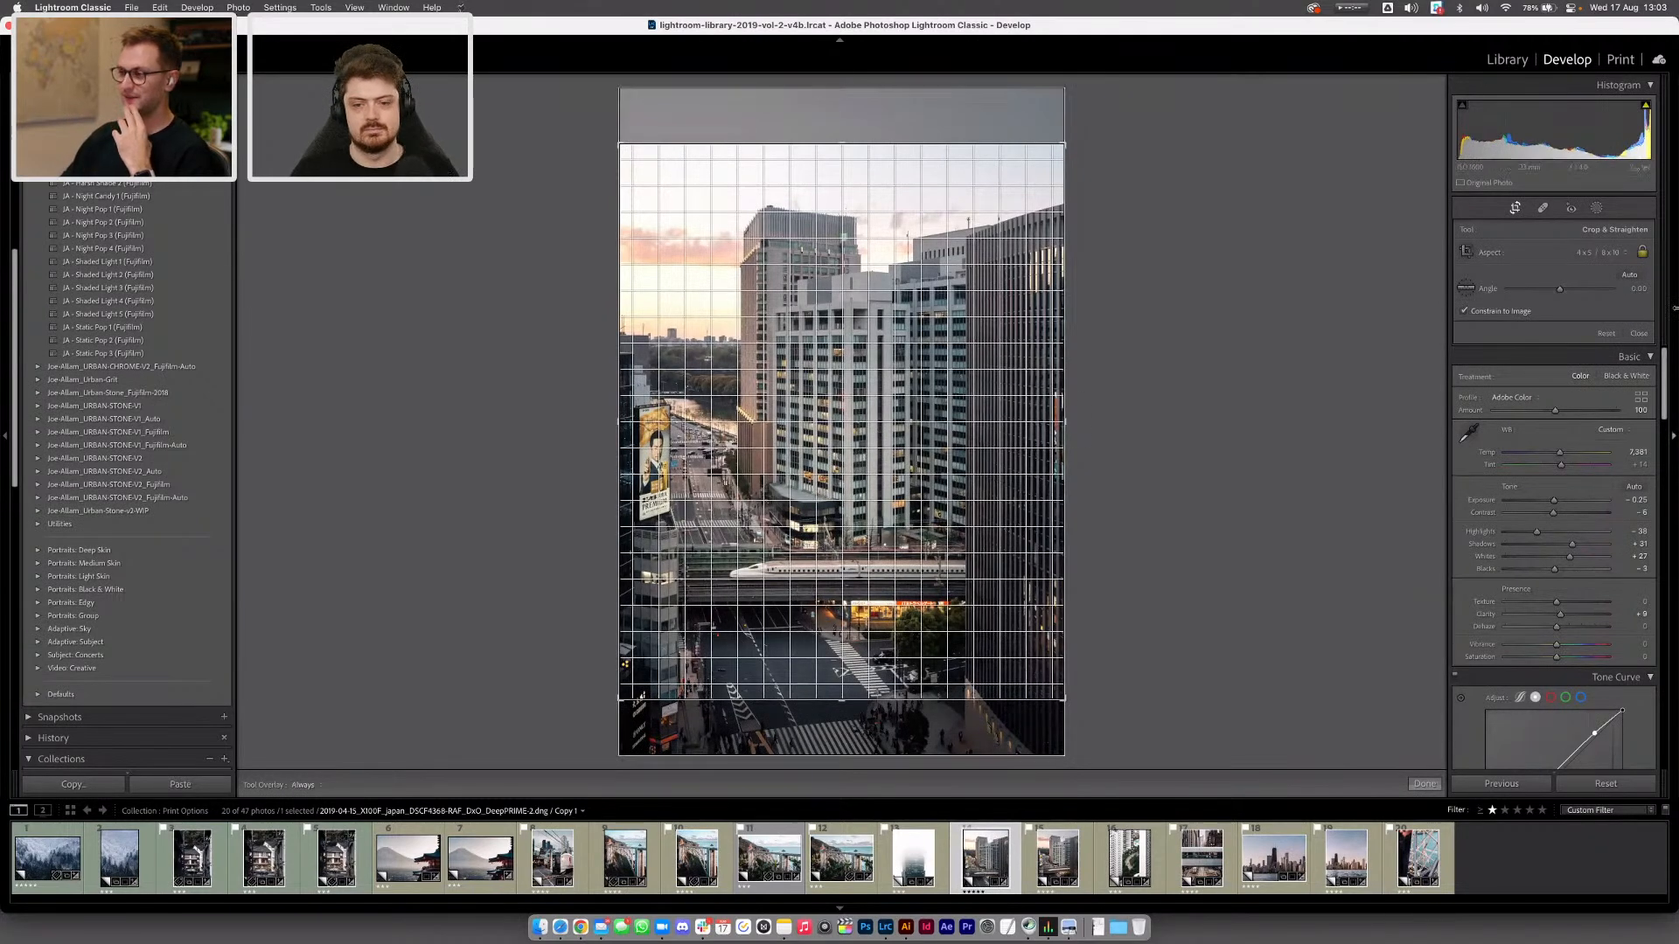
left_click(1604, 254)
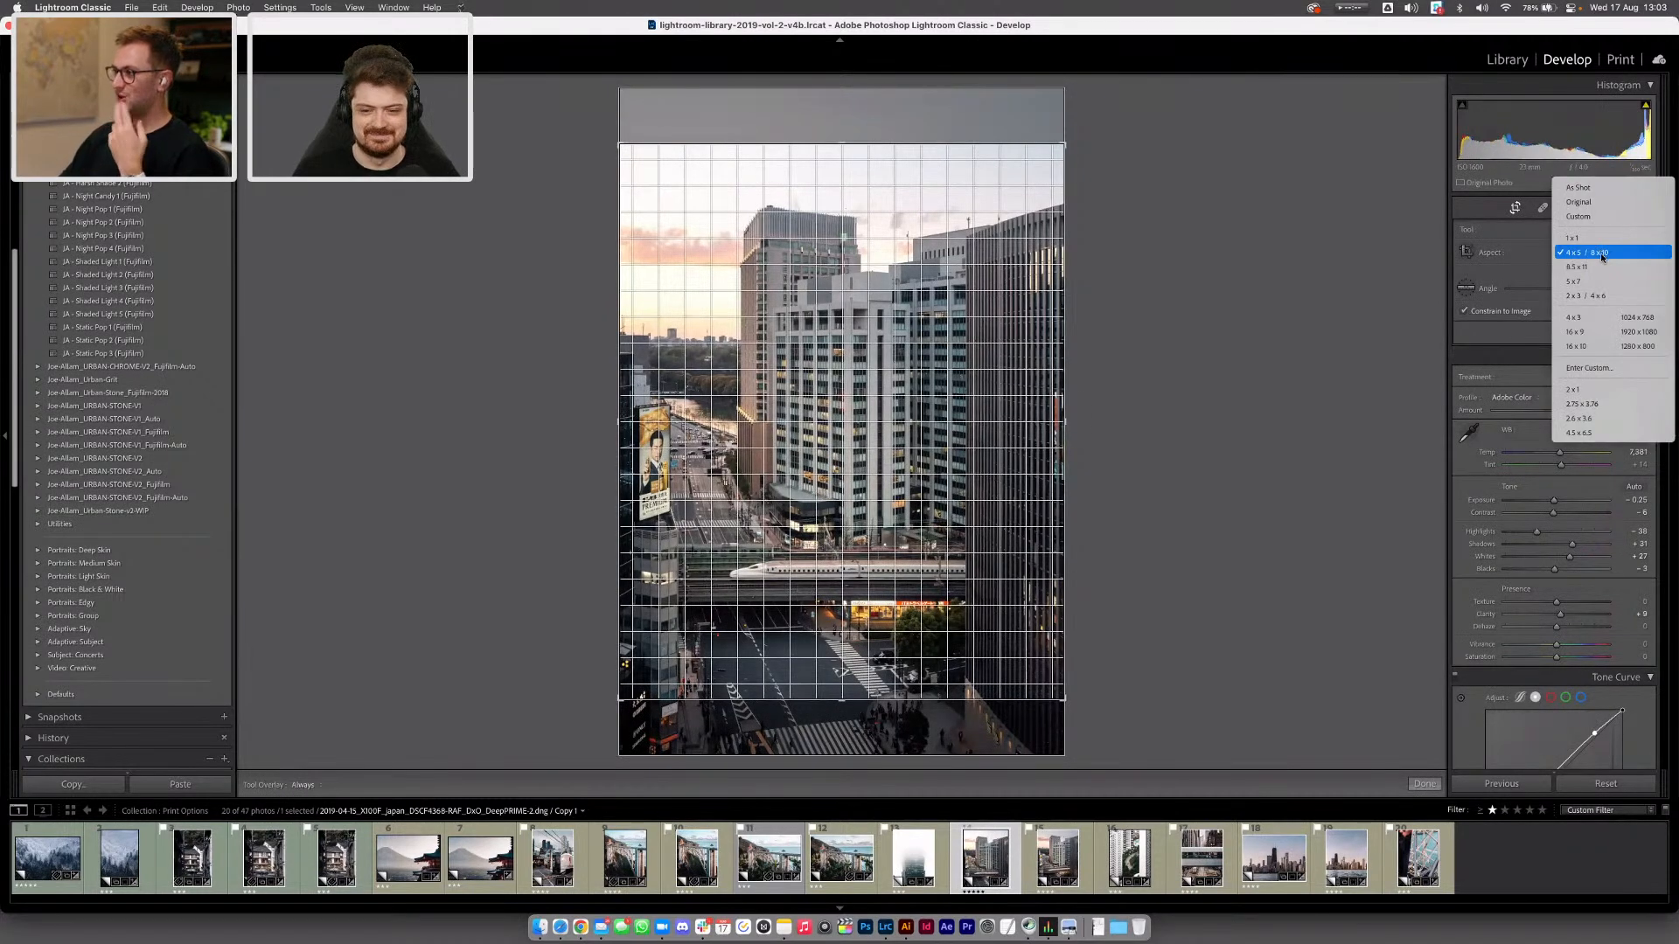
left_click(1594, 391)
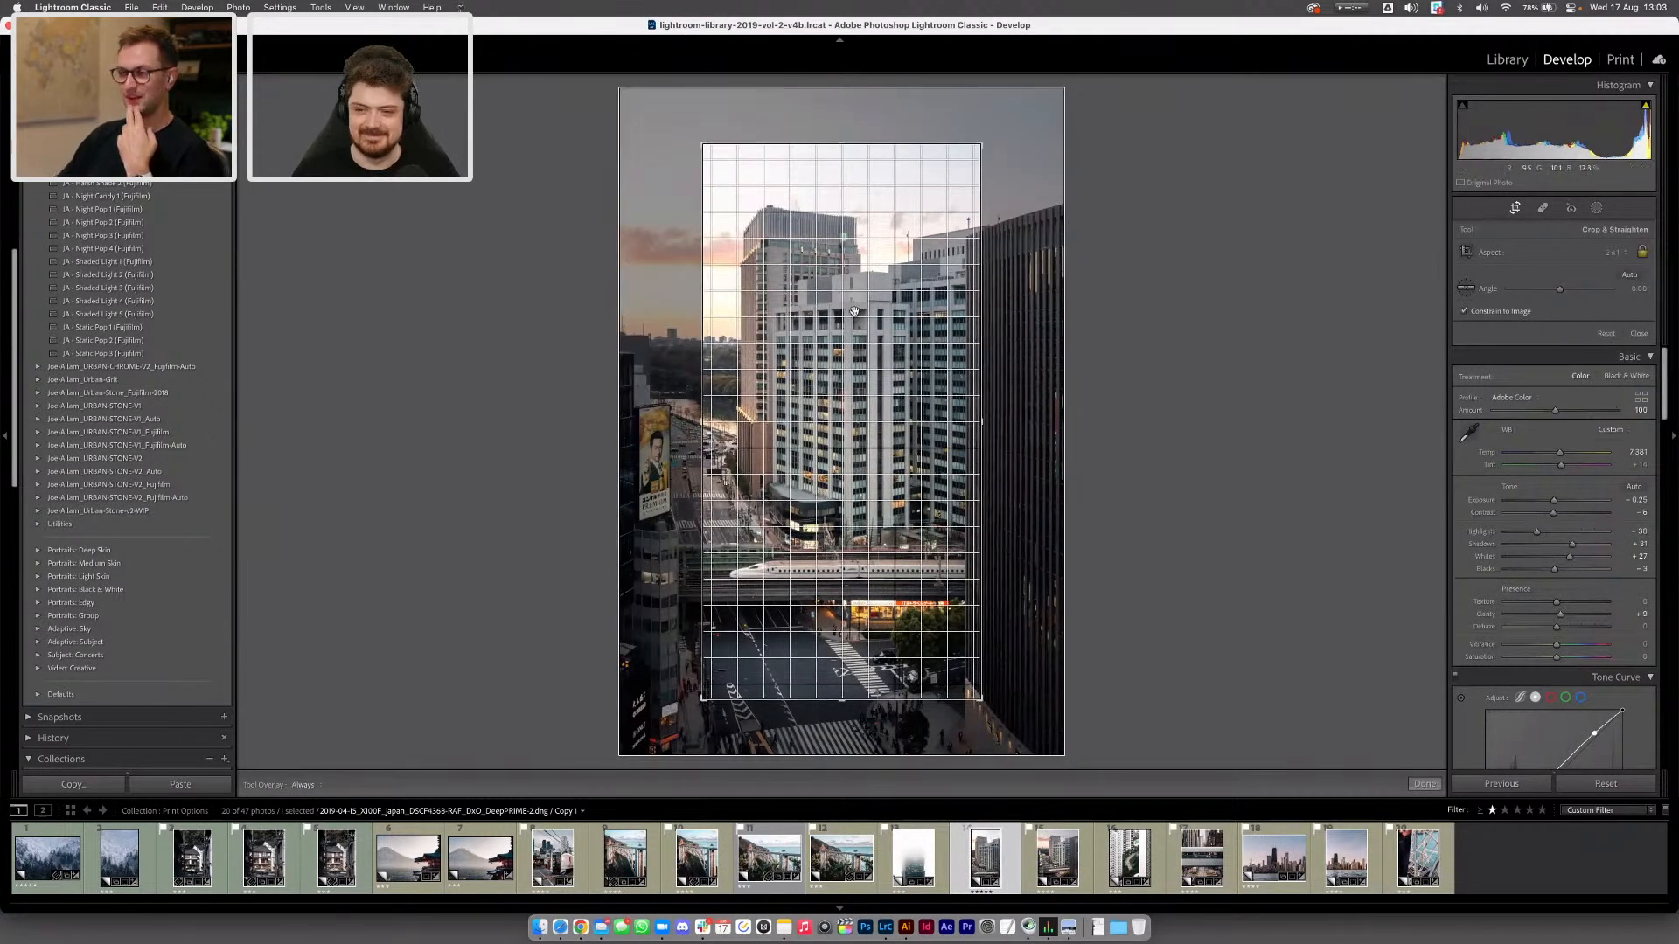
left_click(1607, 250)
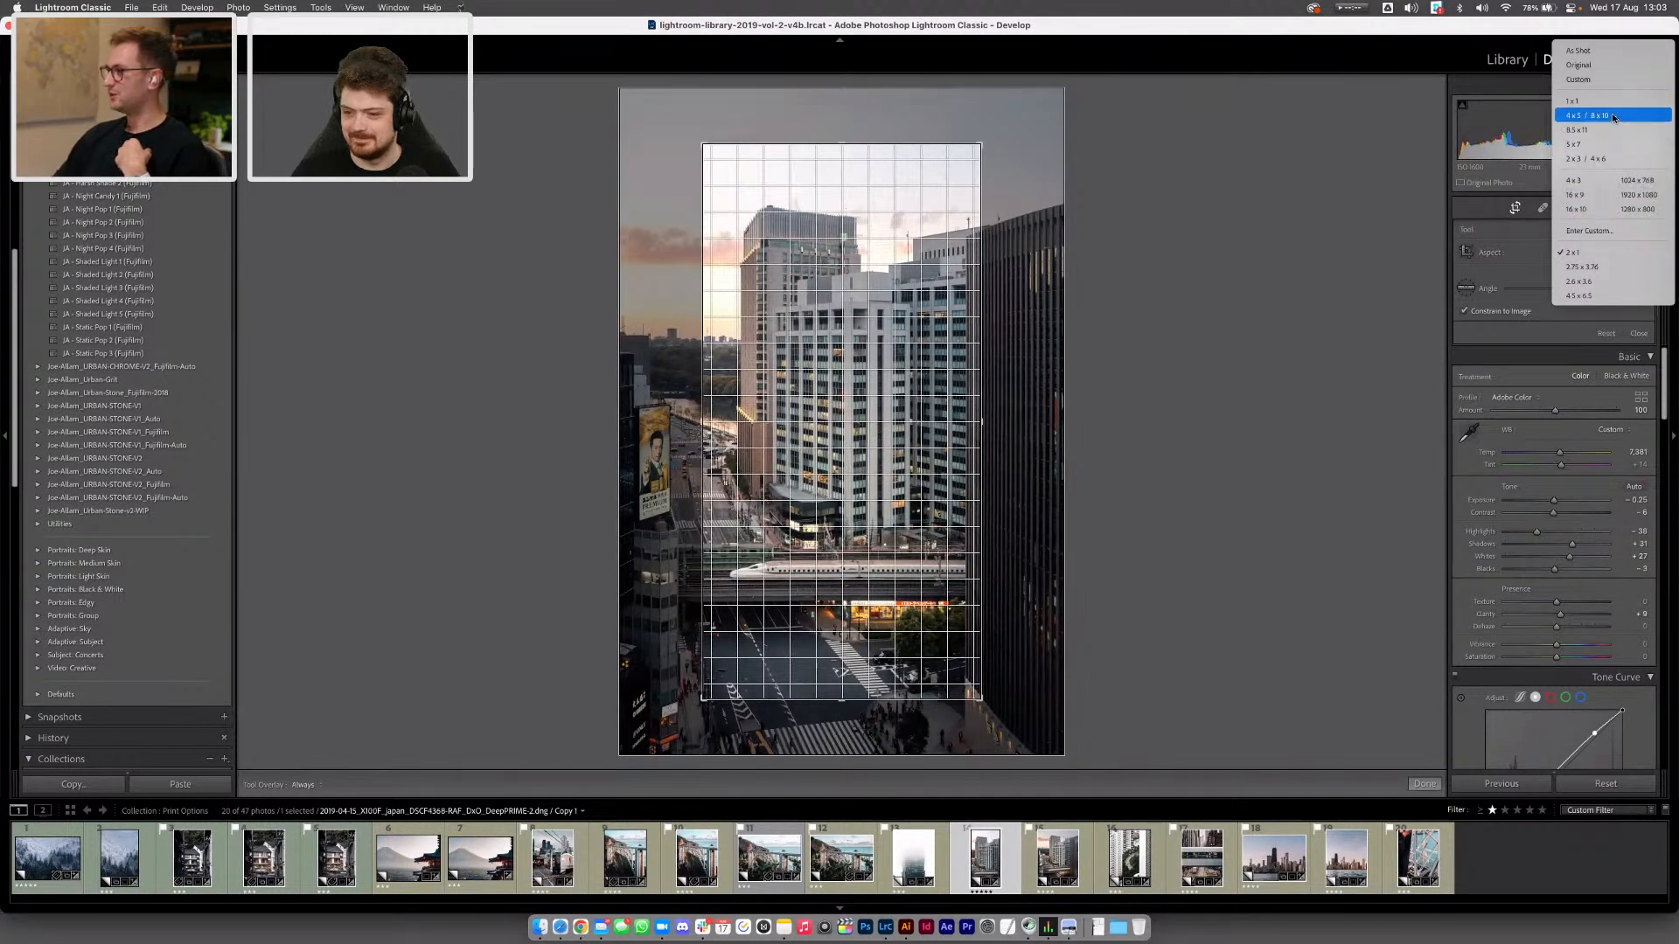
left_click(1598, 68)
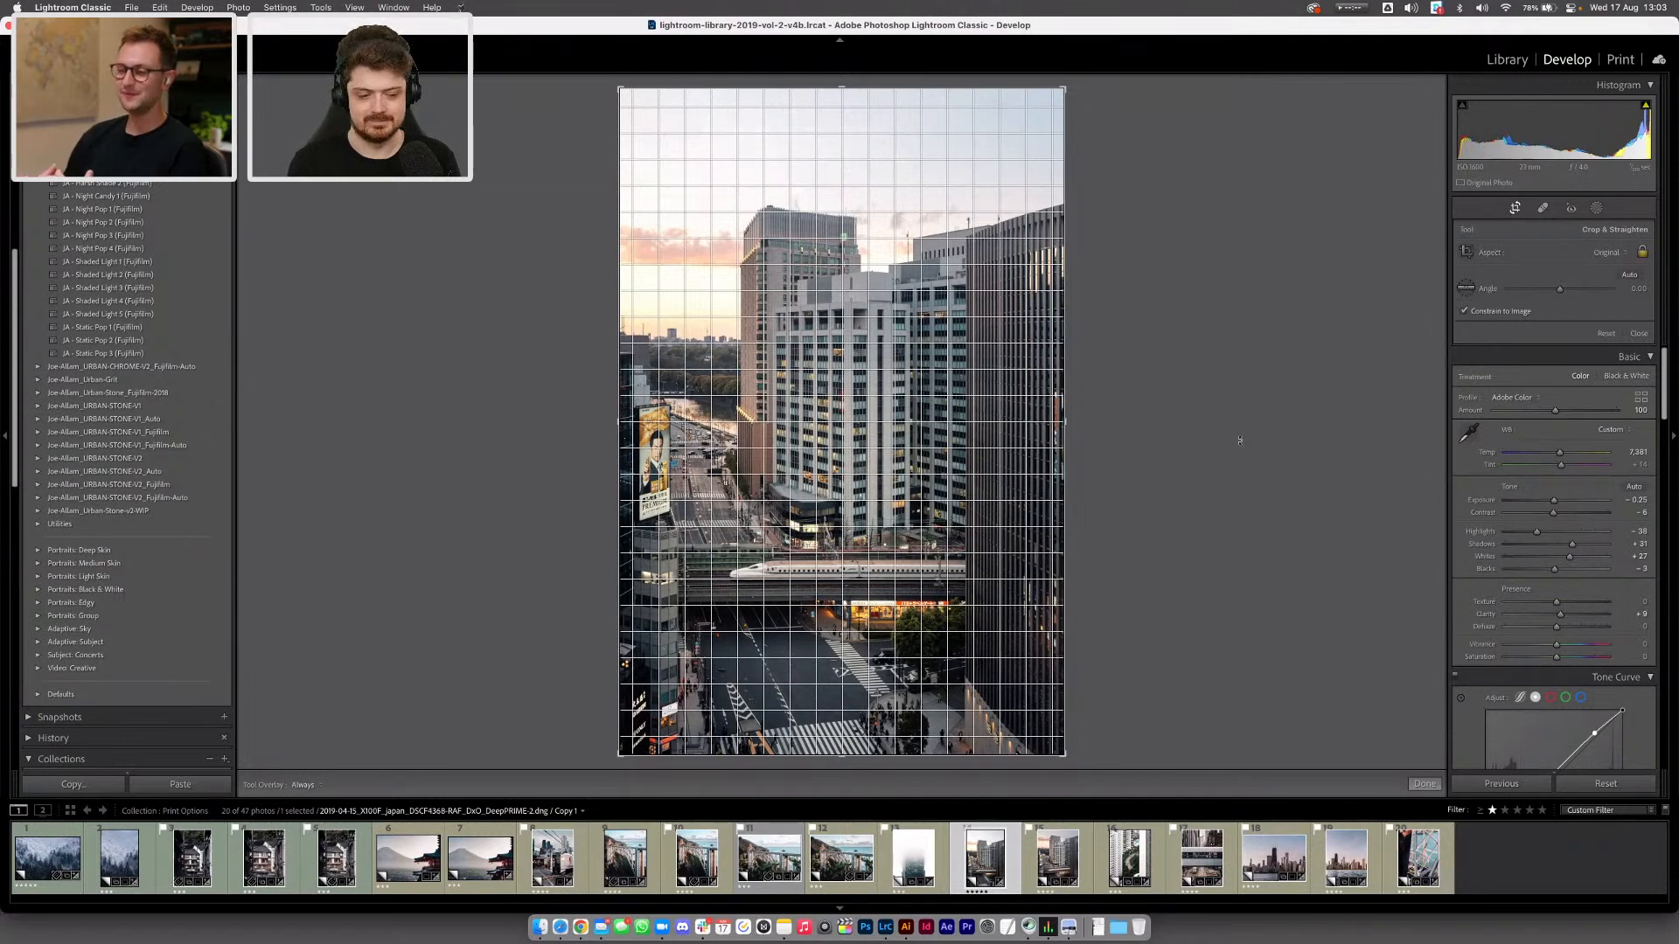
key("Return")
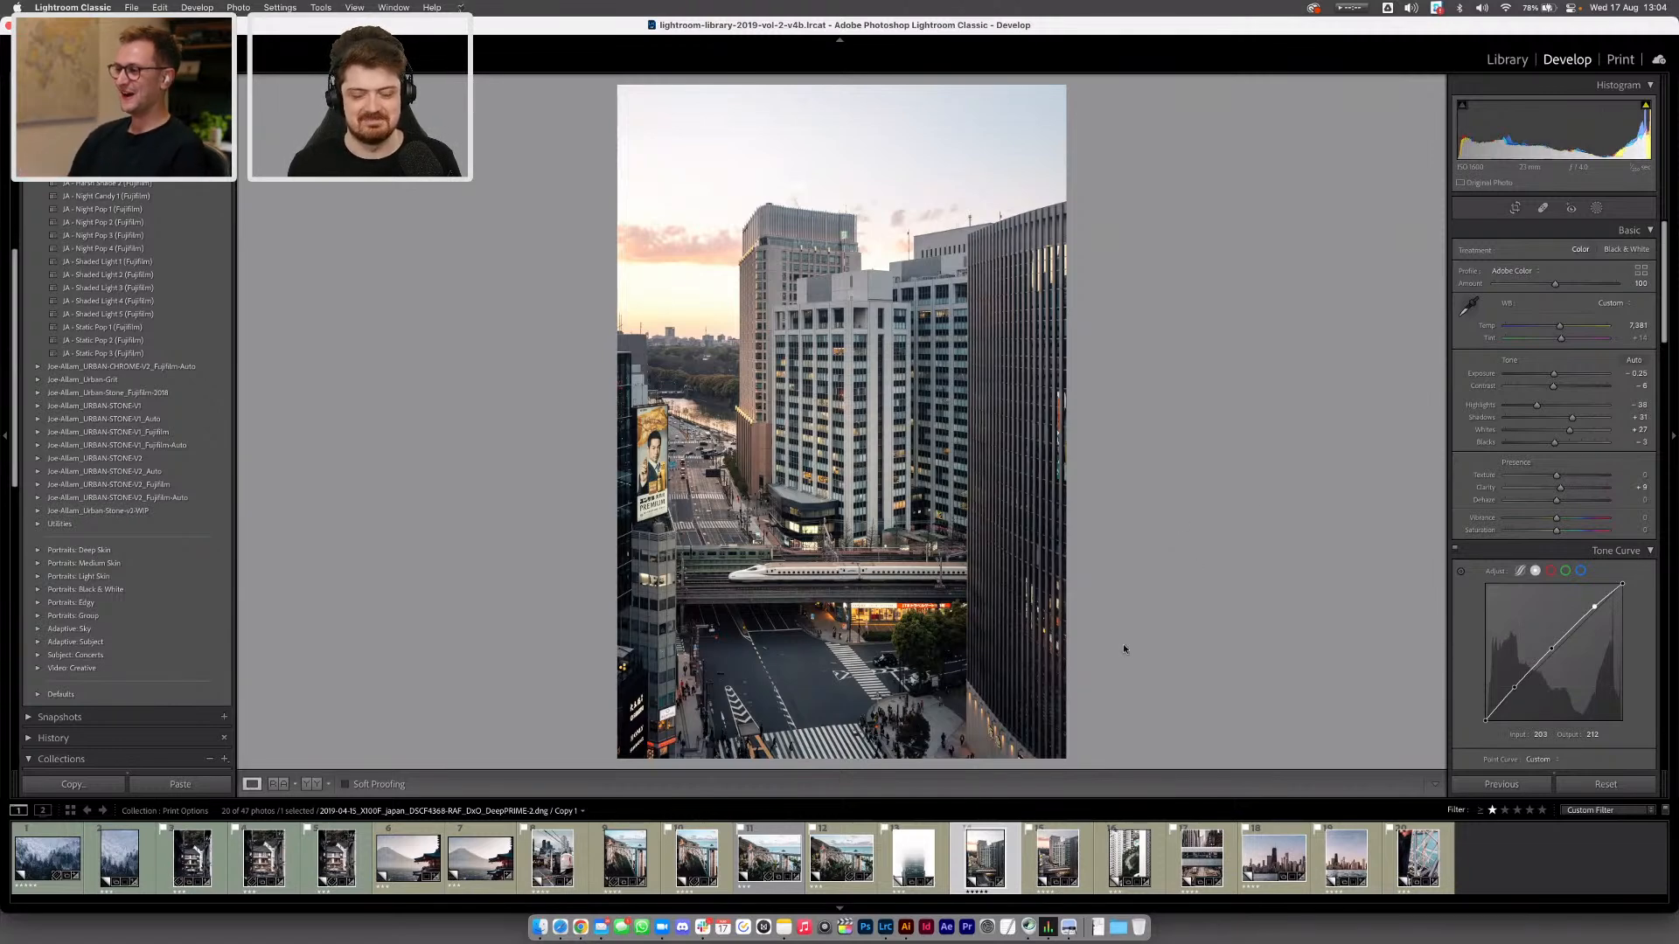
Switch to Illustrator and bring the whole A4 artboard into view with empty canvas around it
left_click(904, 929)
key("super+minus")
key("super+minus")
left_click_drag(900, 495, 769, 495)
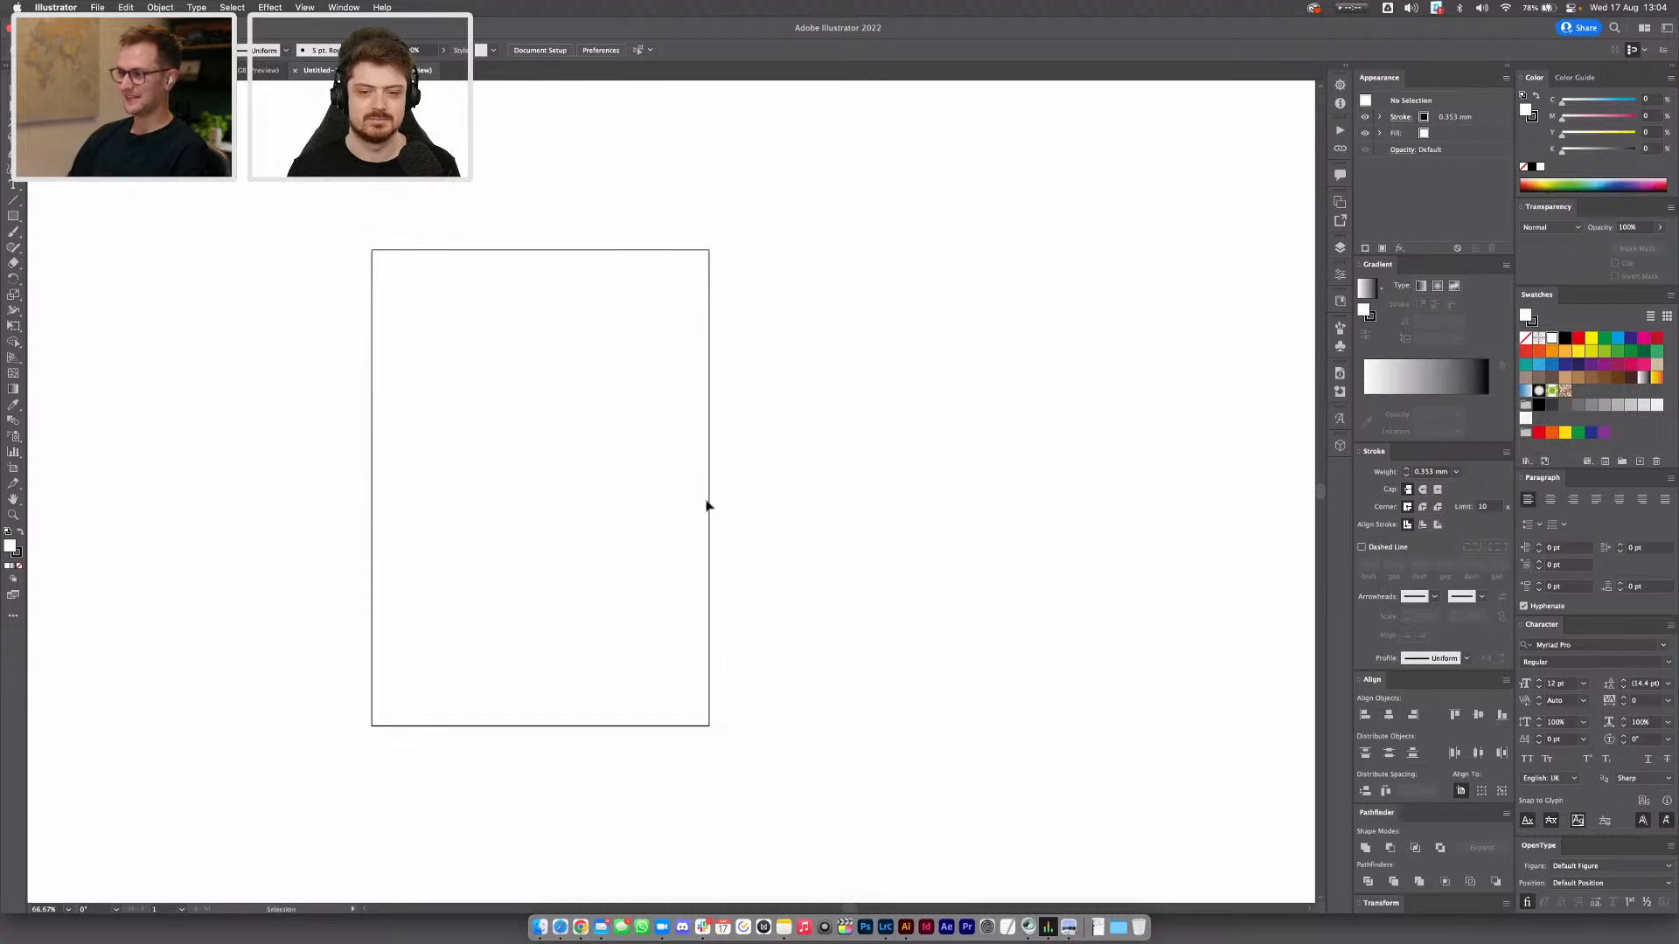
key("super+minus")
key("shift+o")
left_click_drag(573, 493, 228, 254)
key("super+z")
left_click_drag(547, 521, 258, 251)
key("super+minus")
left_click_drag(379, 297, 156, 195)
key("Escape")
left_click_drag(339, 236, 615, 359)
key("super+equal")
left_click_drag(497, 349, 517, 390)
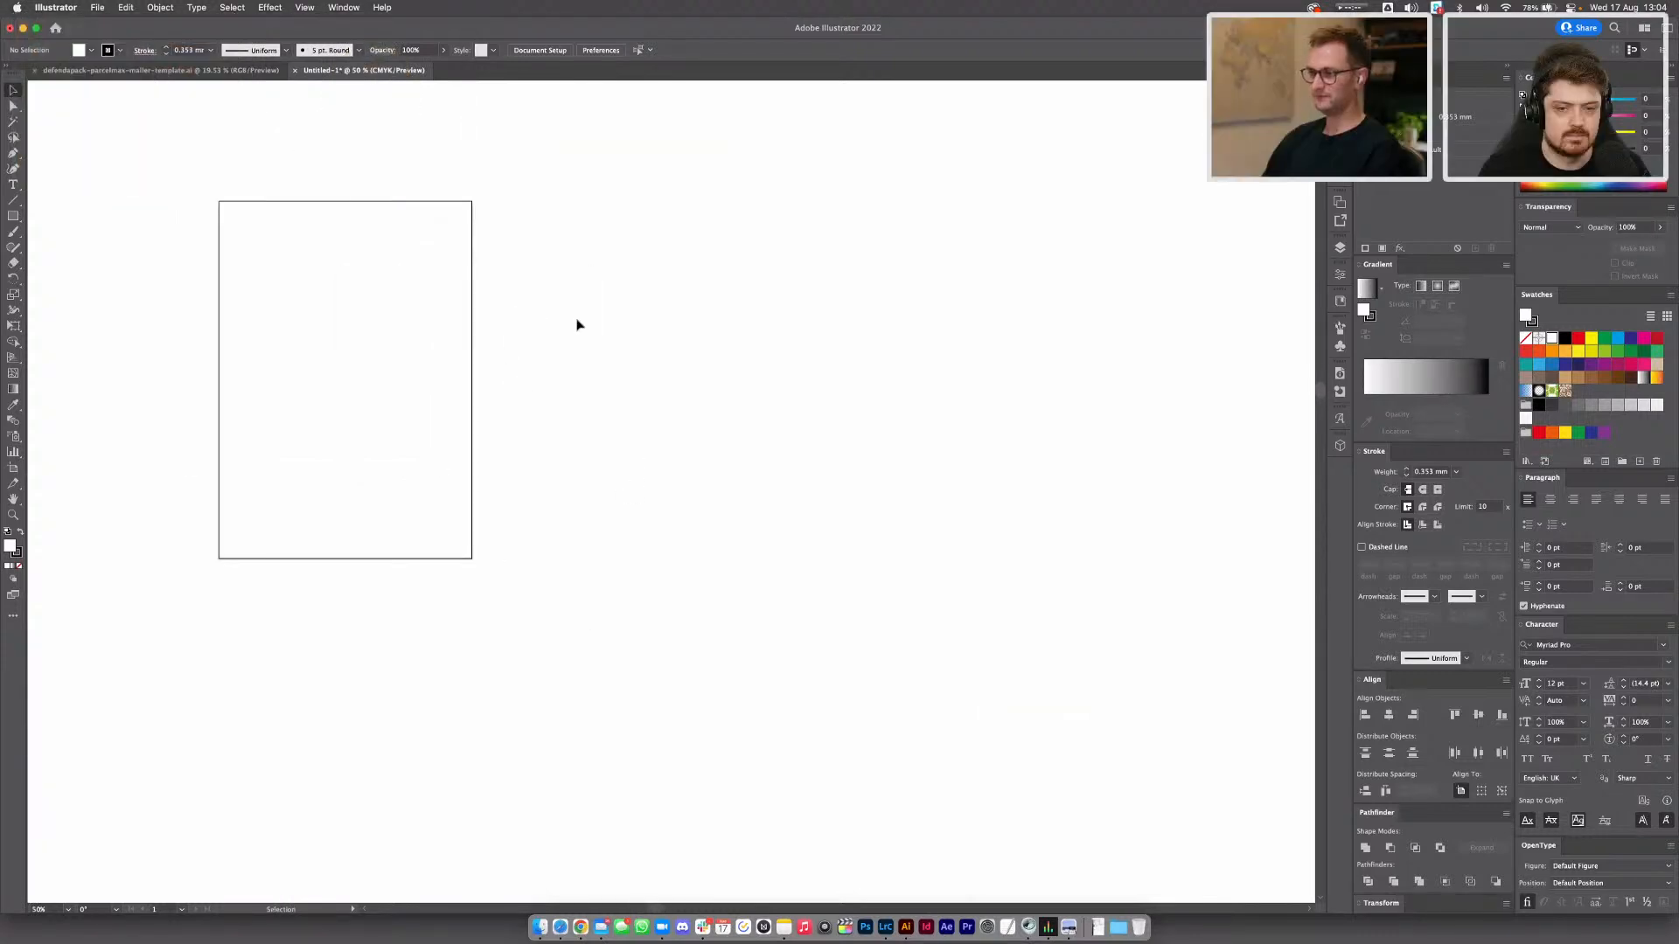
Draw a 300 x 400 mm rectangle and place it on the empty canvas beside the A4 artboard
key("m")
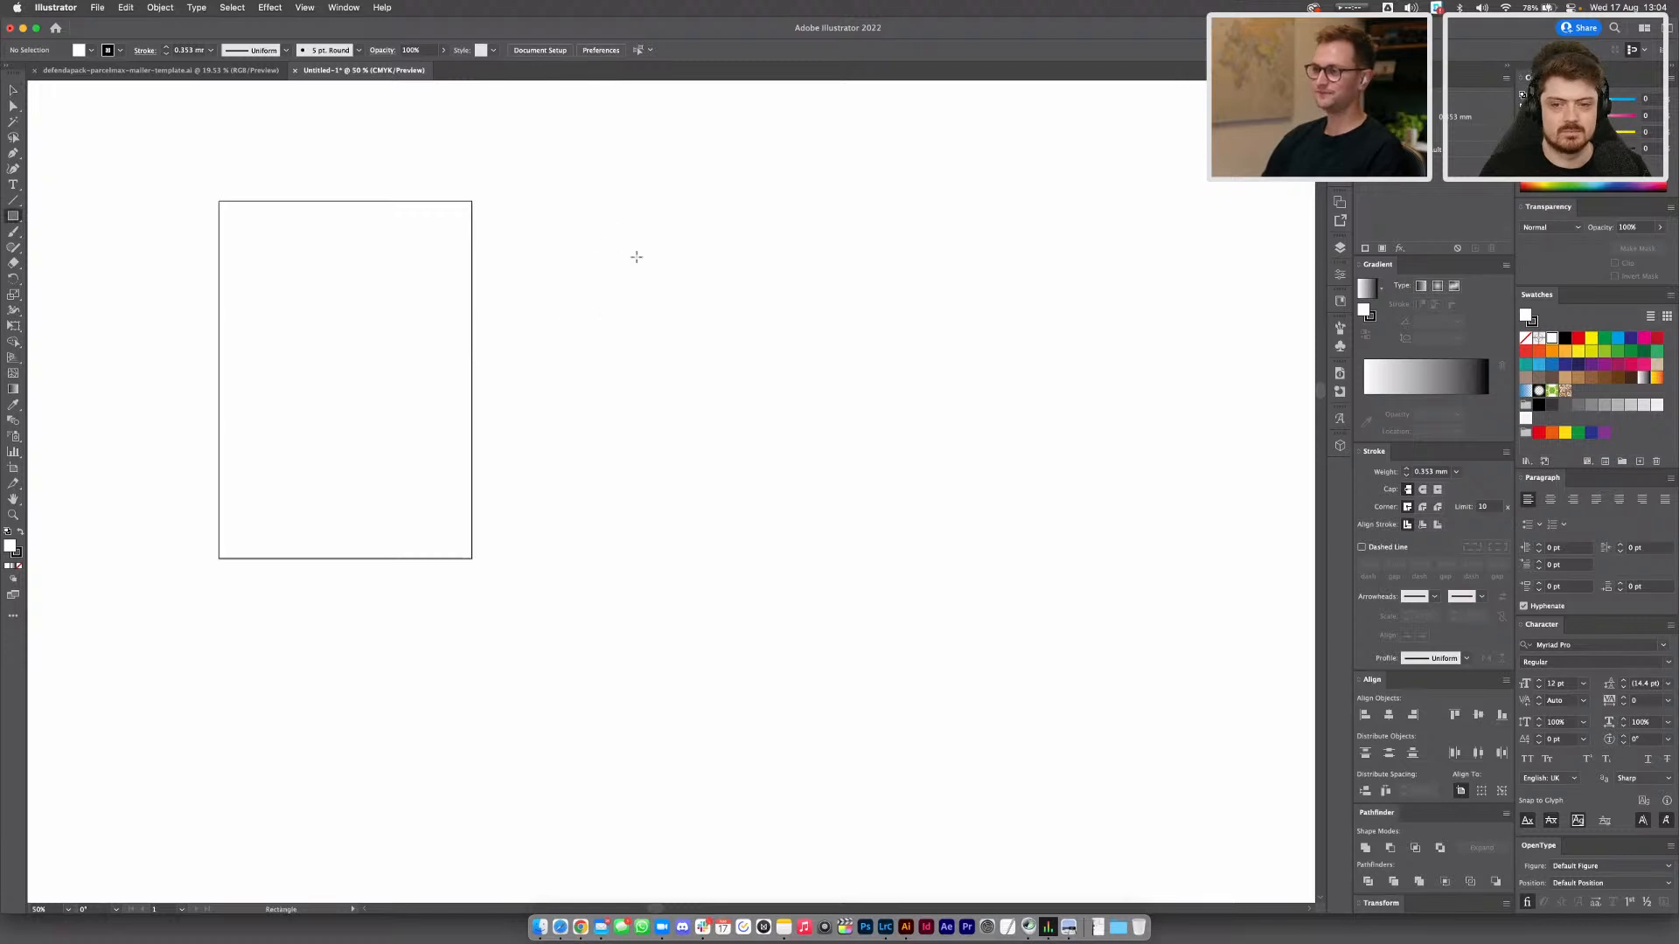
left_click(844, 265)
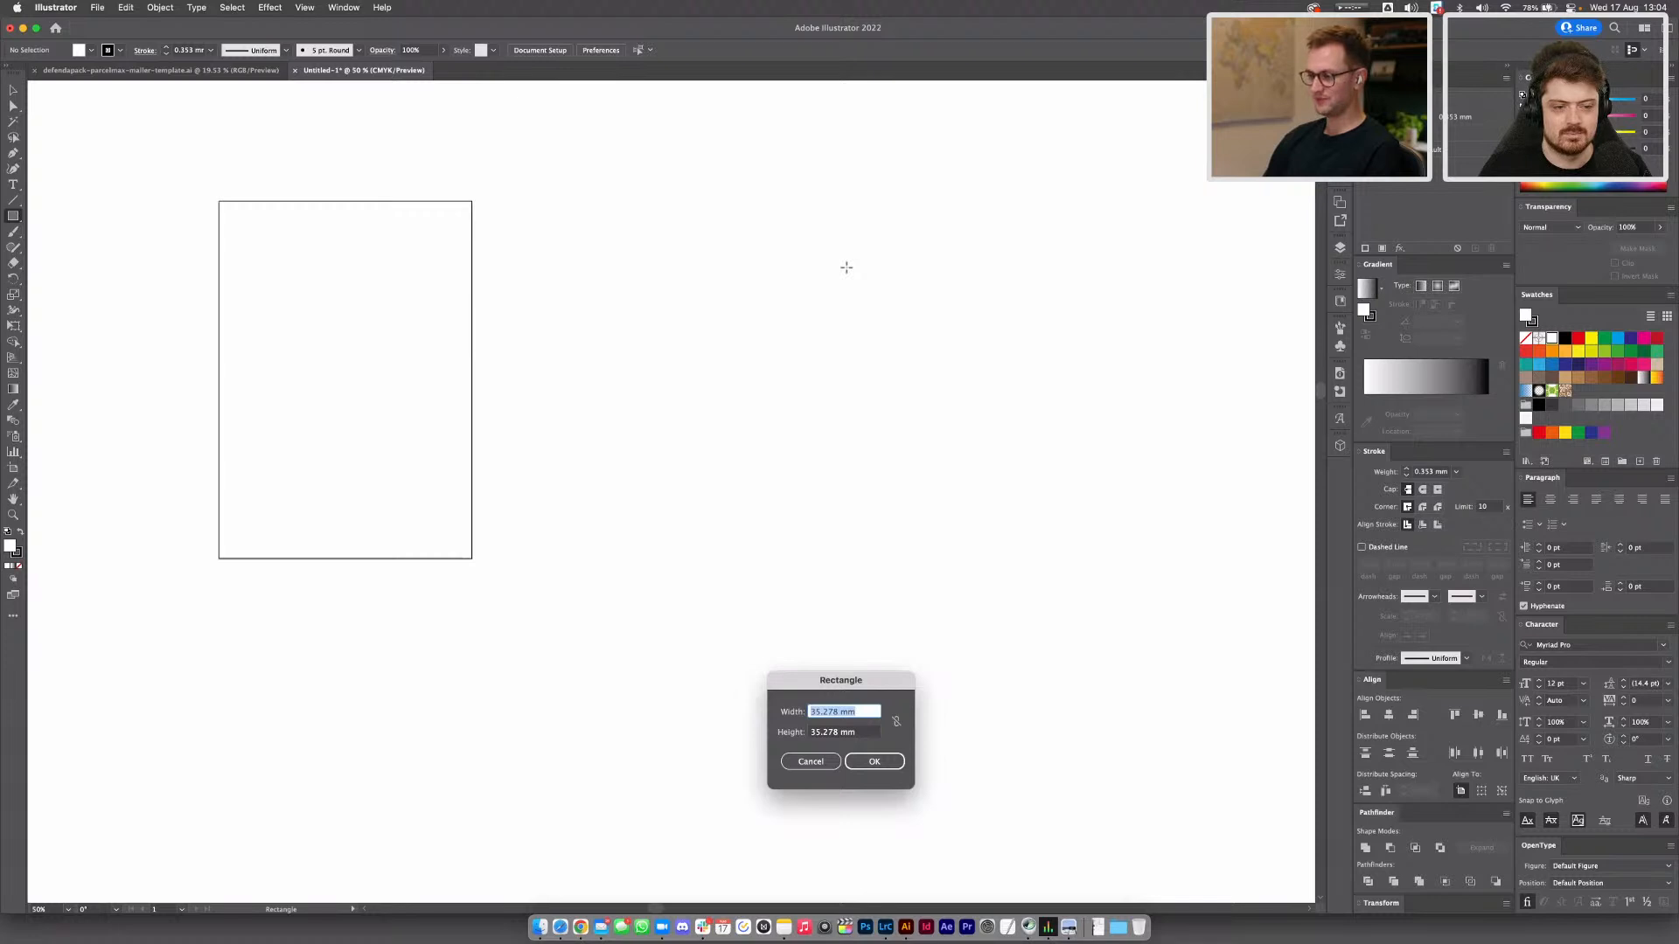
type("300")
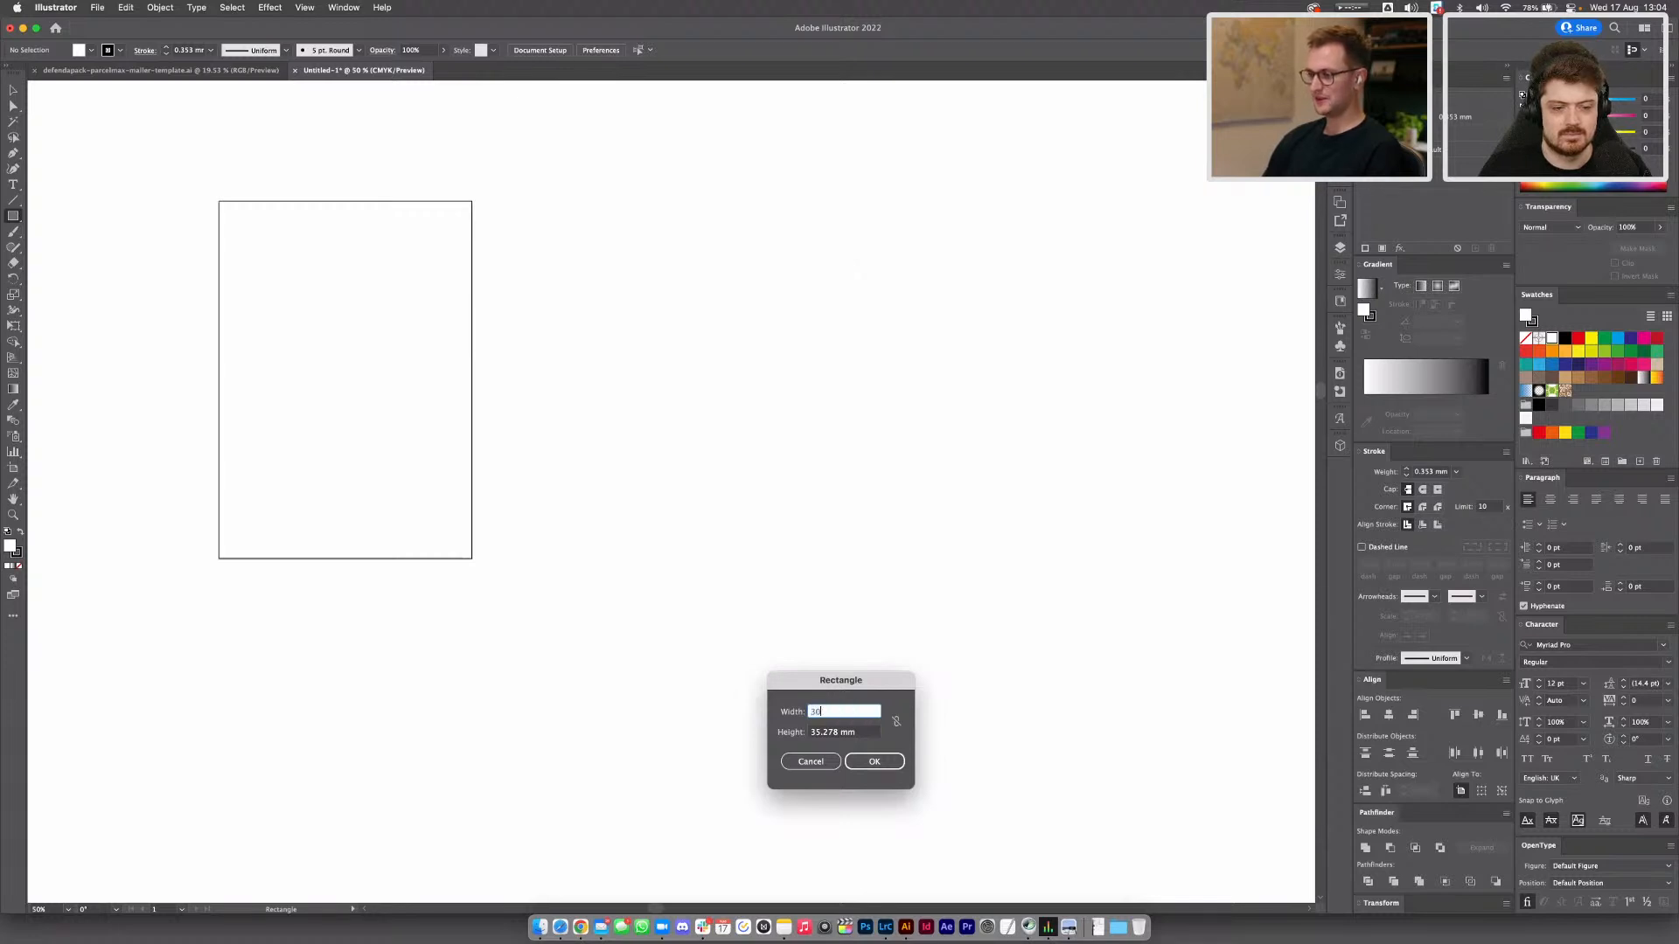
key("Tab")
type("400")
key("Return")
key("v")
left_click(1151, 358)
left_click_drag(1001, 369, 942, 252)
left_click_drag(757, 383, 758, 382)
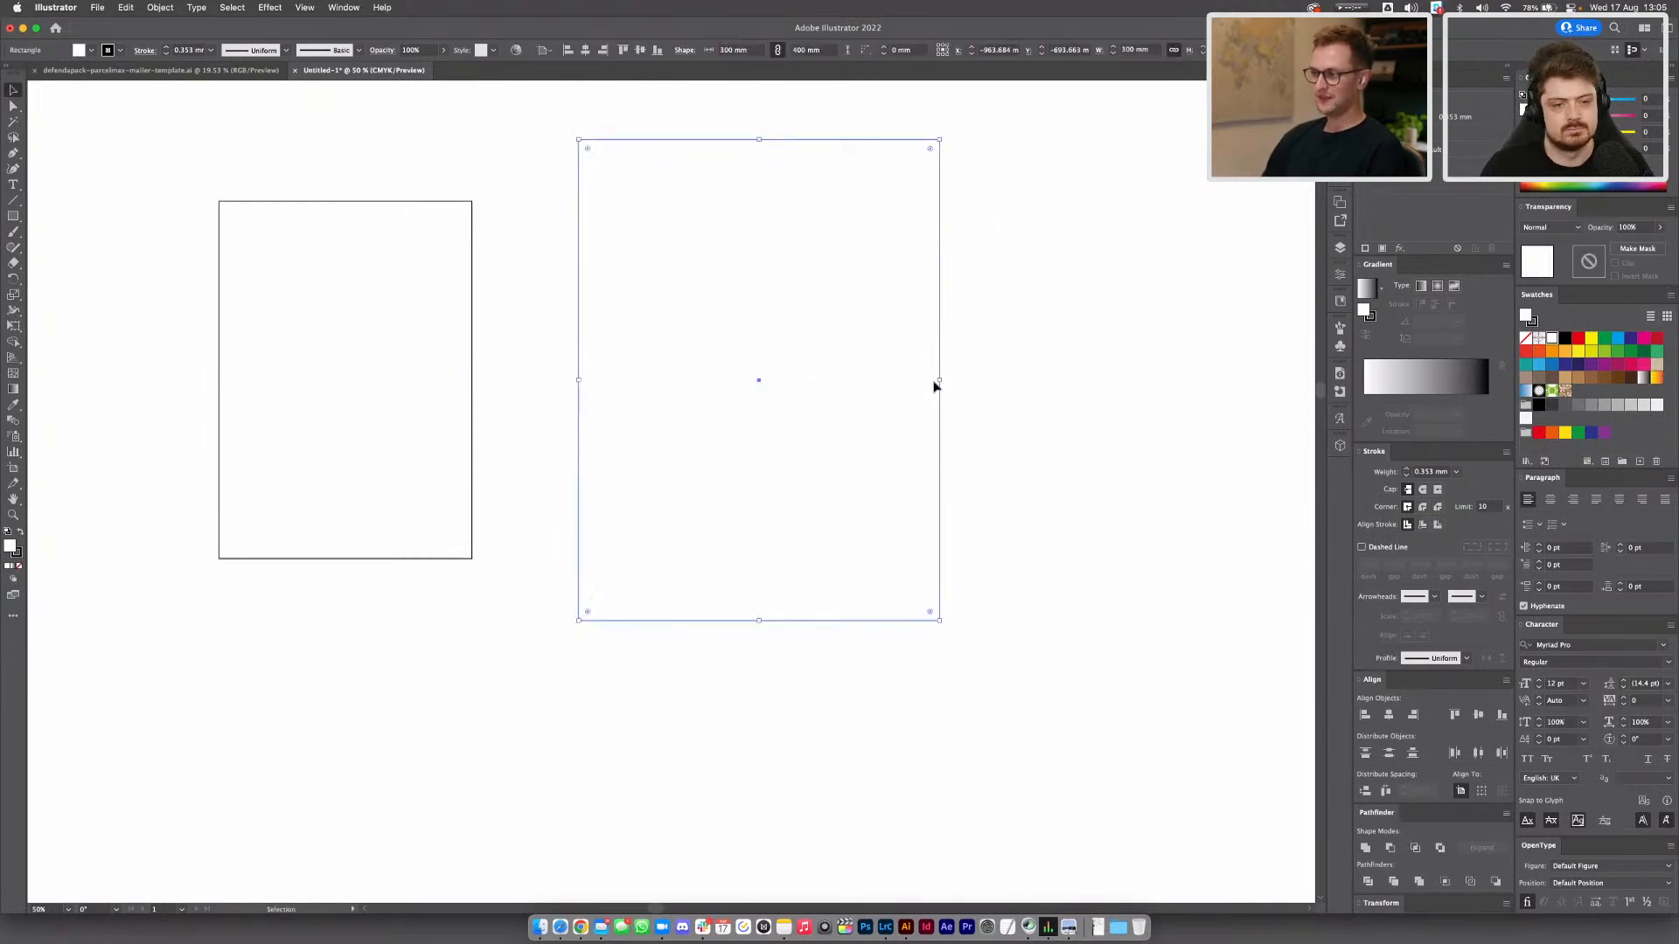
left_click(991, 389)
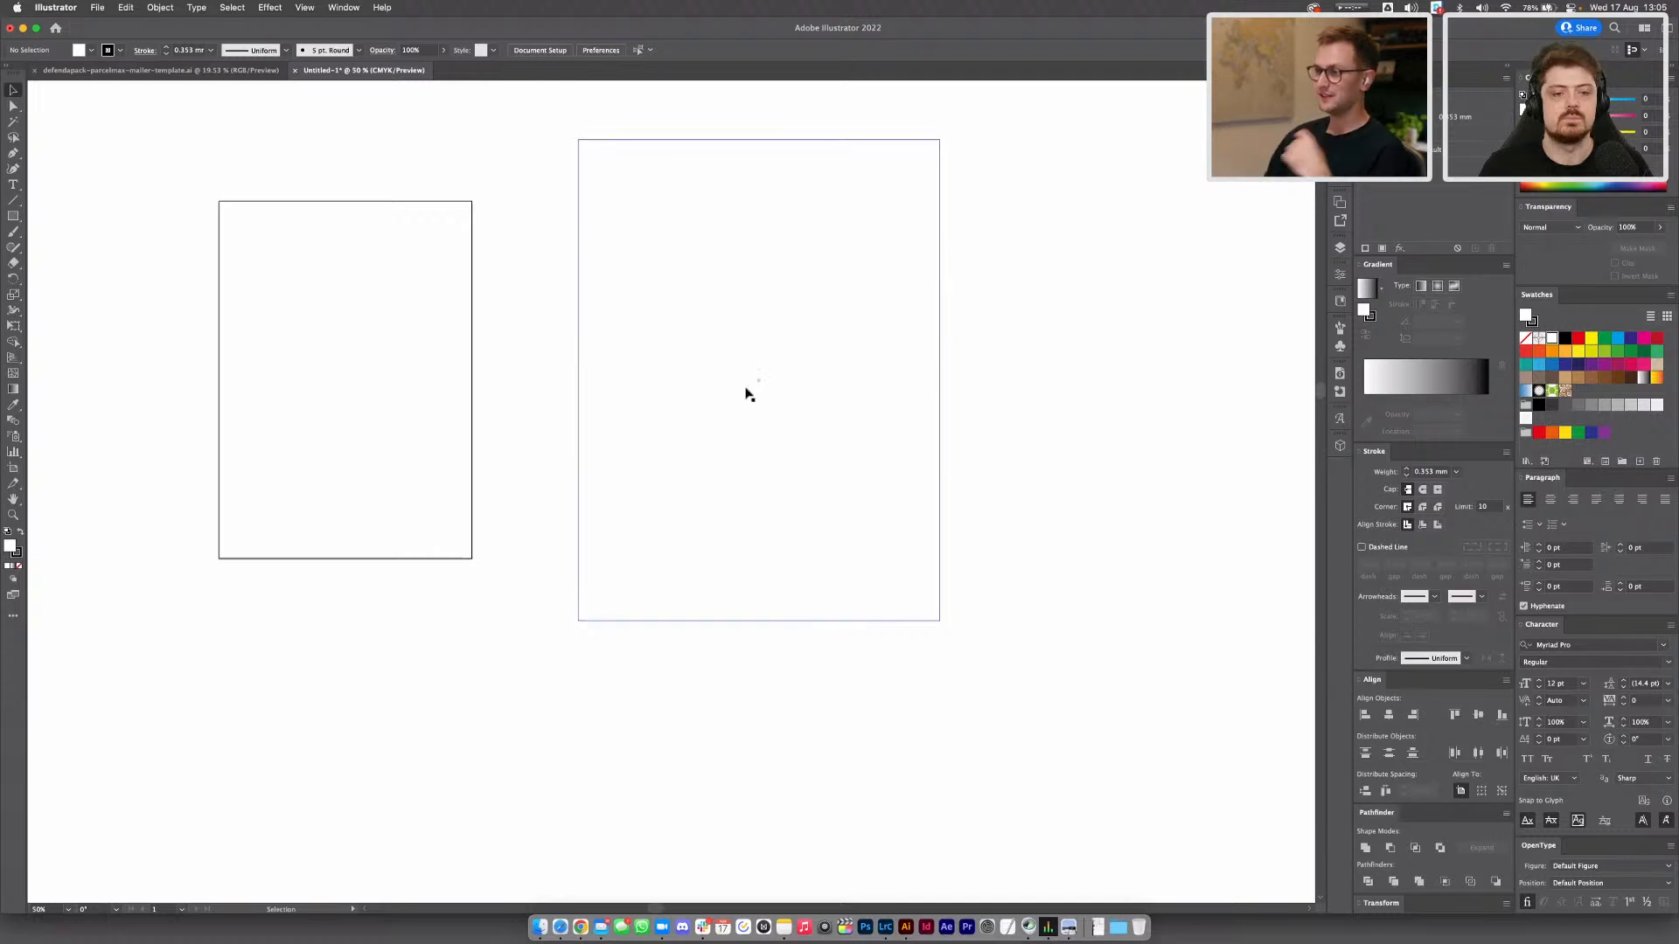
Try a 9 x 12 inch rectangle beside the 300 x 400 mm one and delete it
left_click(773, 379)
left_click_drag(1018, 379, 822, 458)
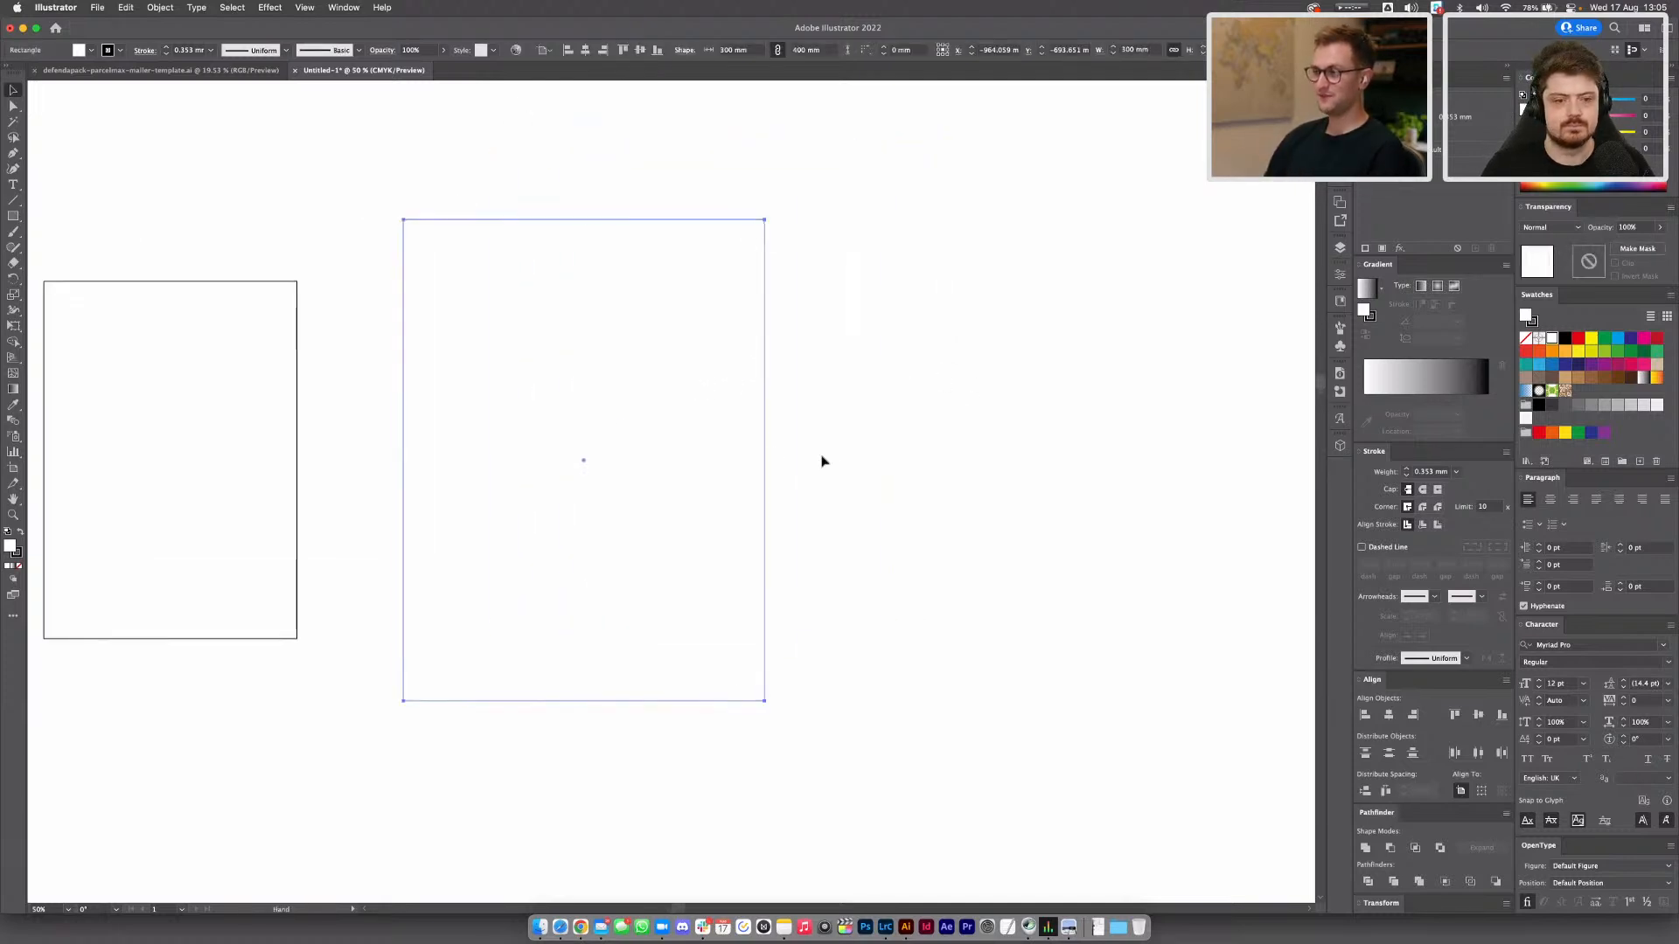
left_click(907, 405)
key("m")
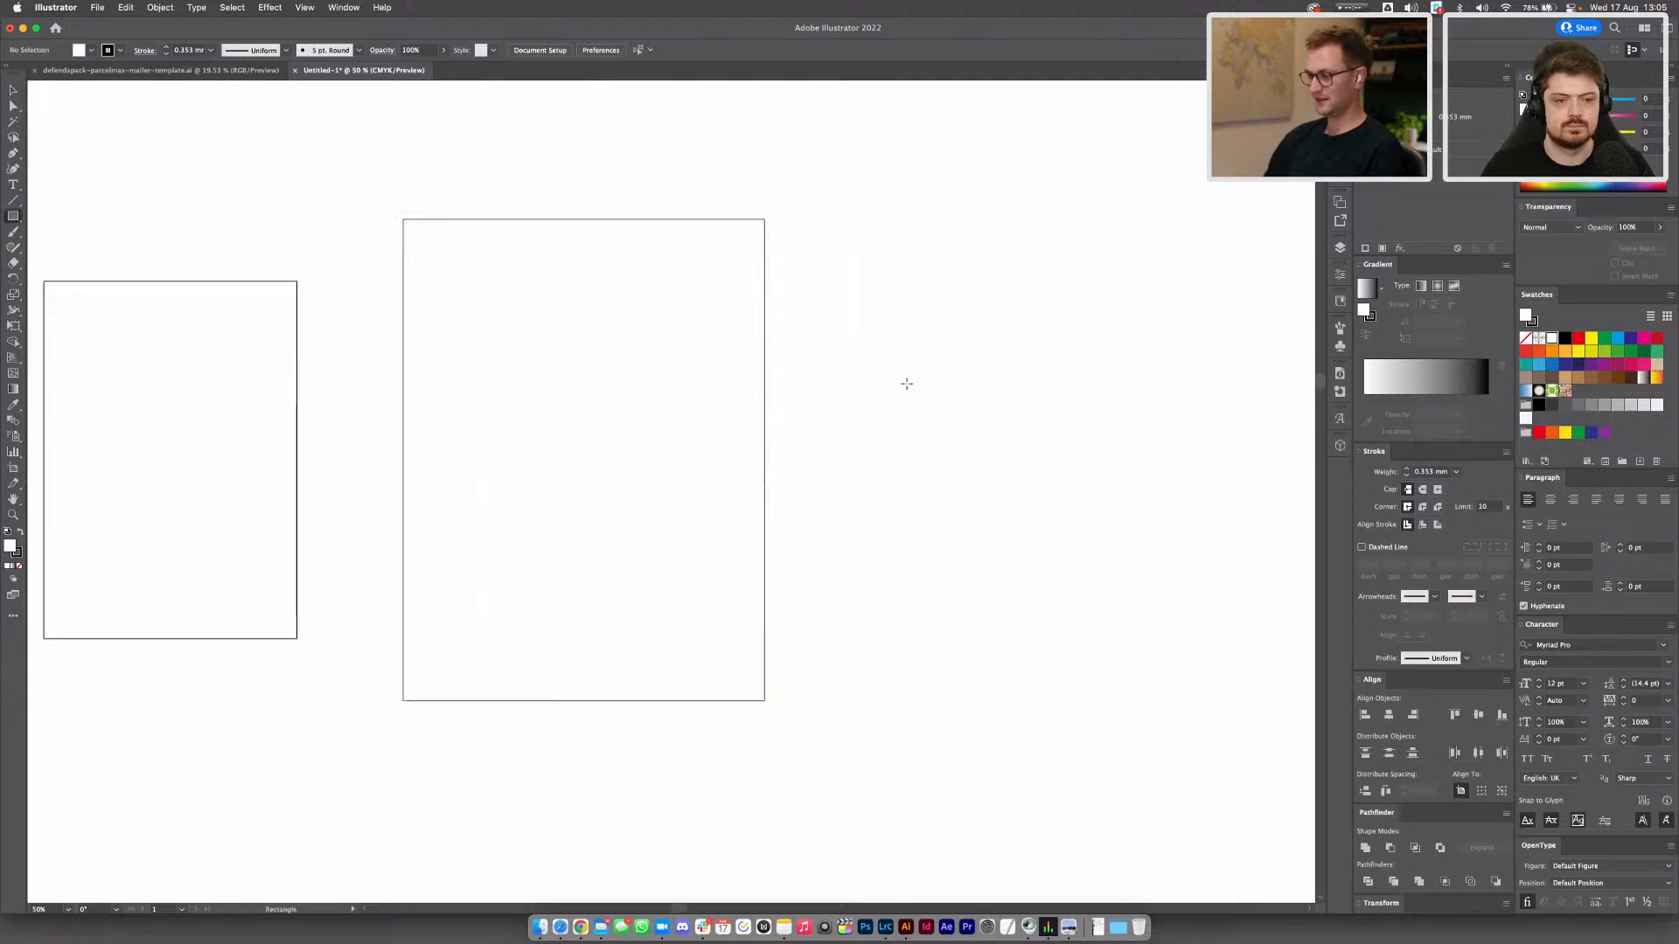
left_click(907, 384)
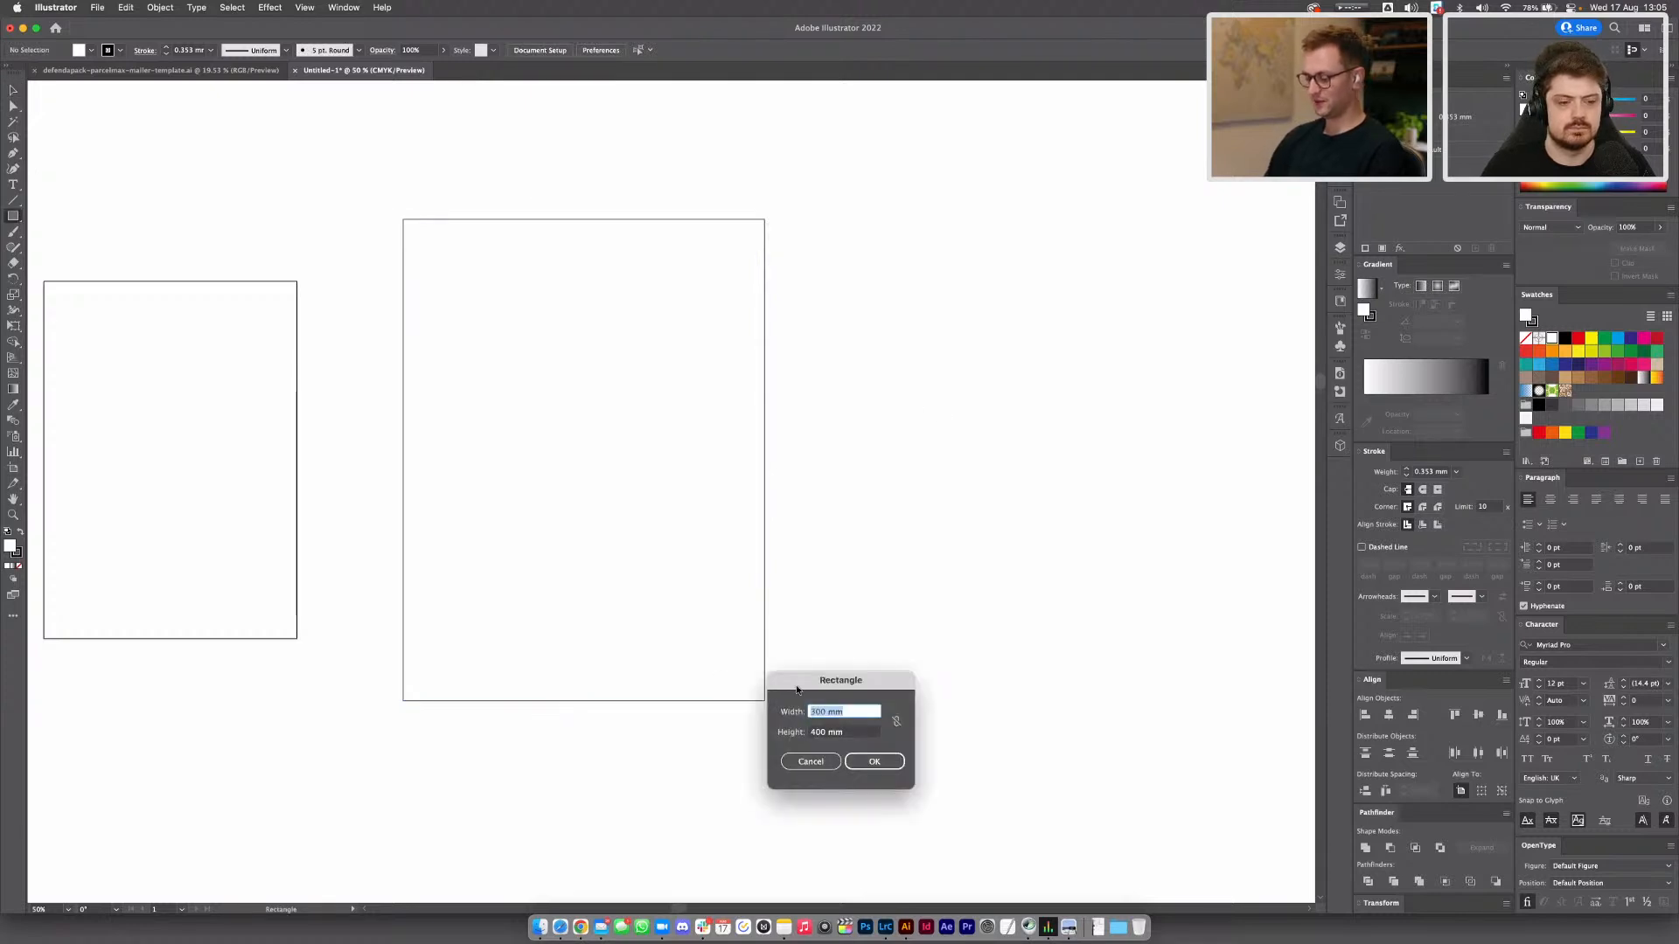
type("5")
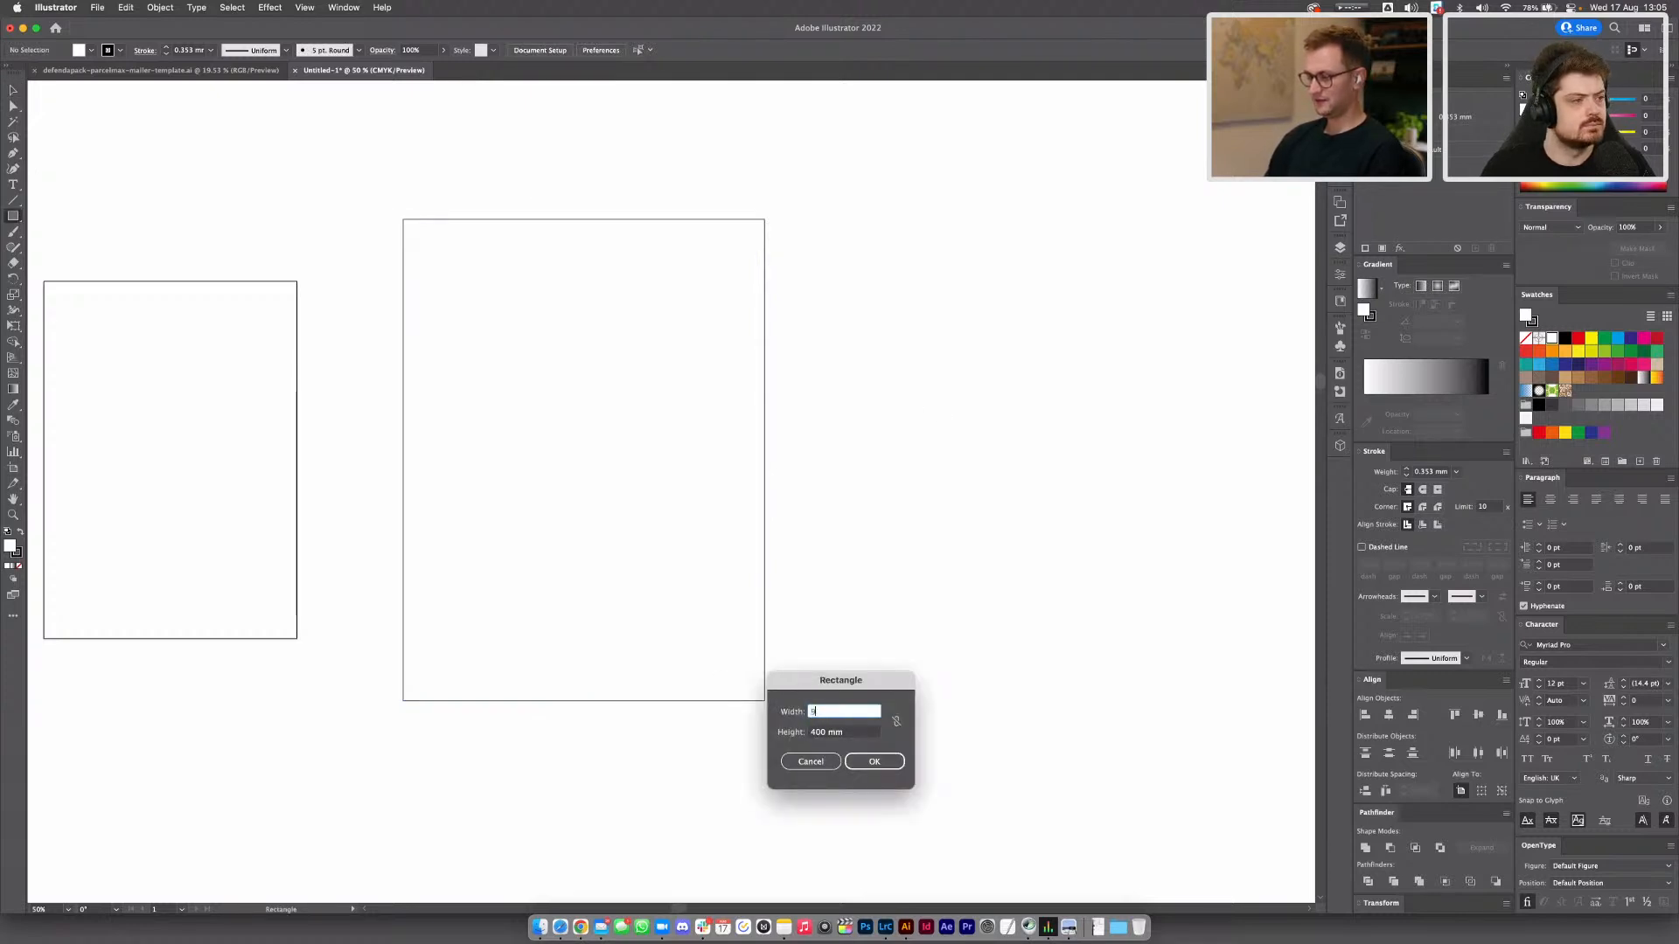
type("\"")
key("Tab")
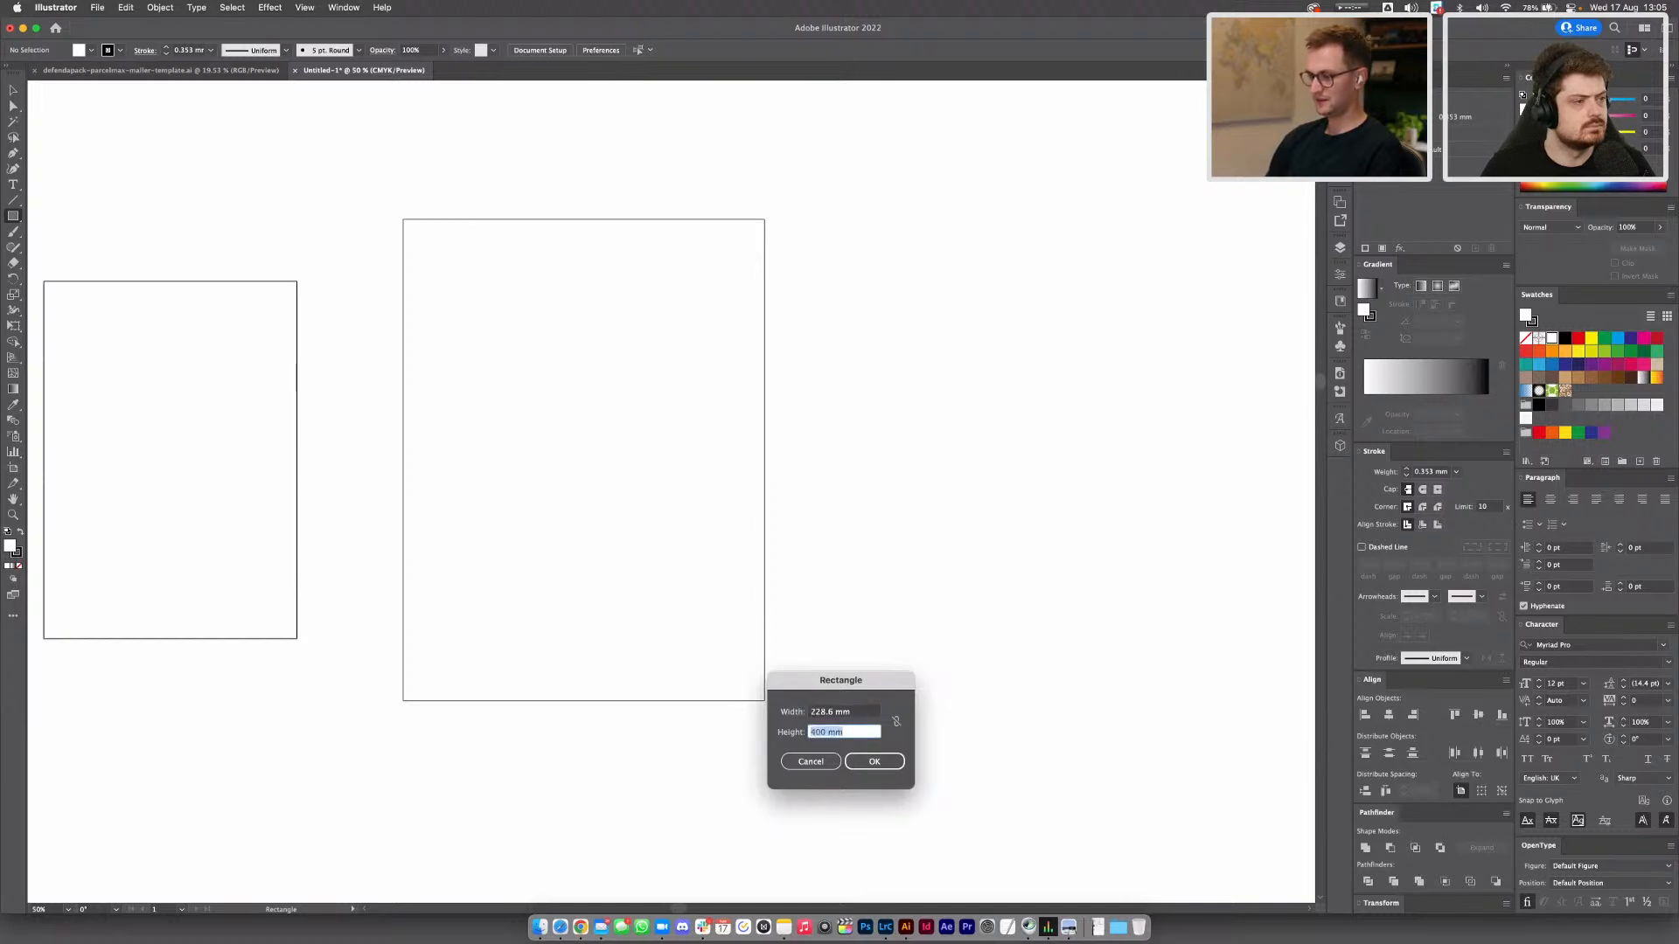
type("12")
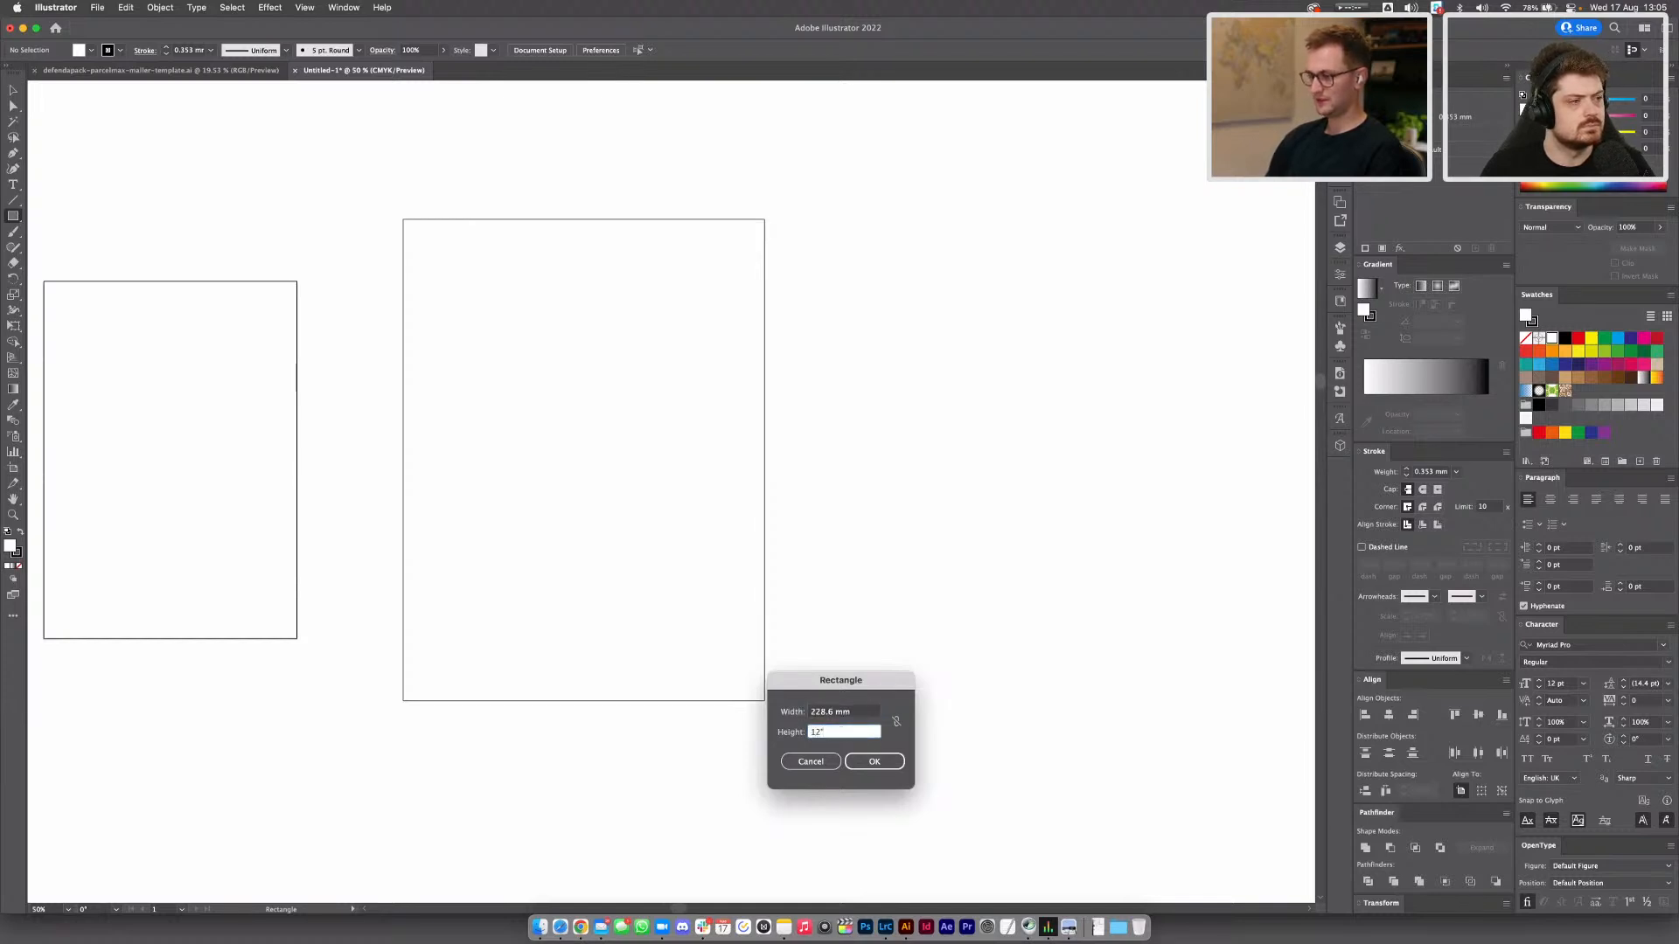
key("Return")
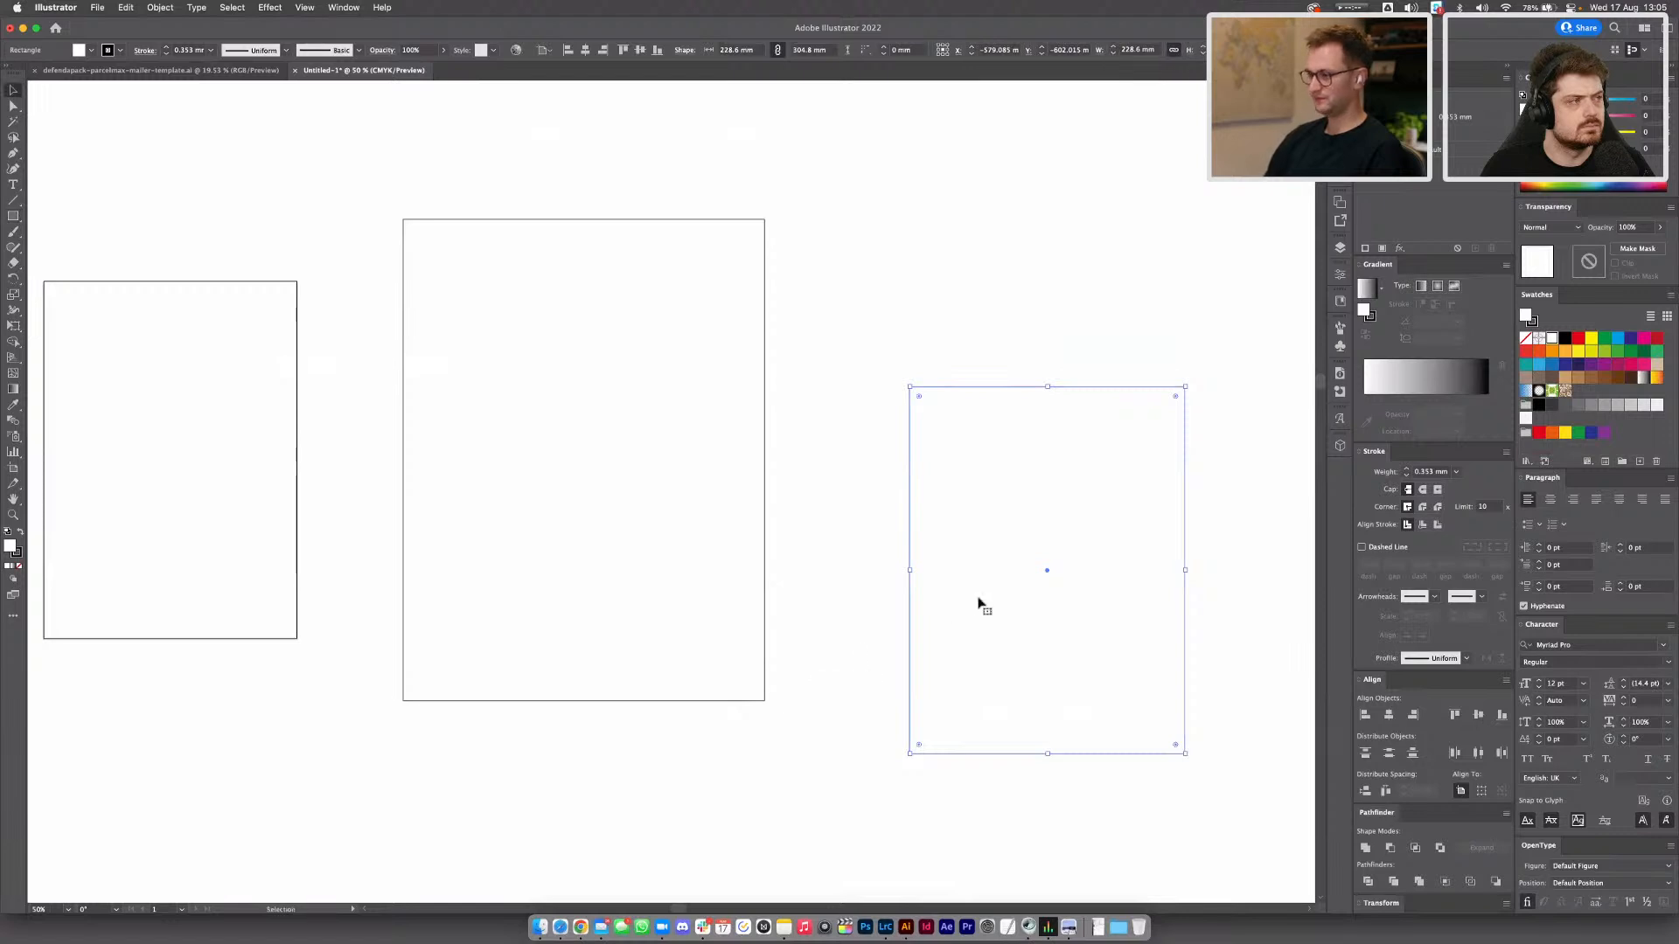
left_click(949, 215)
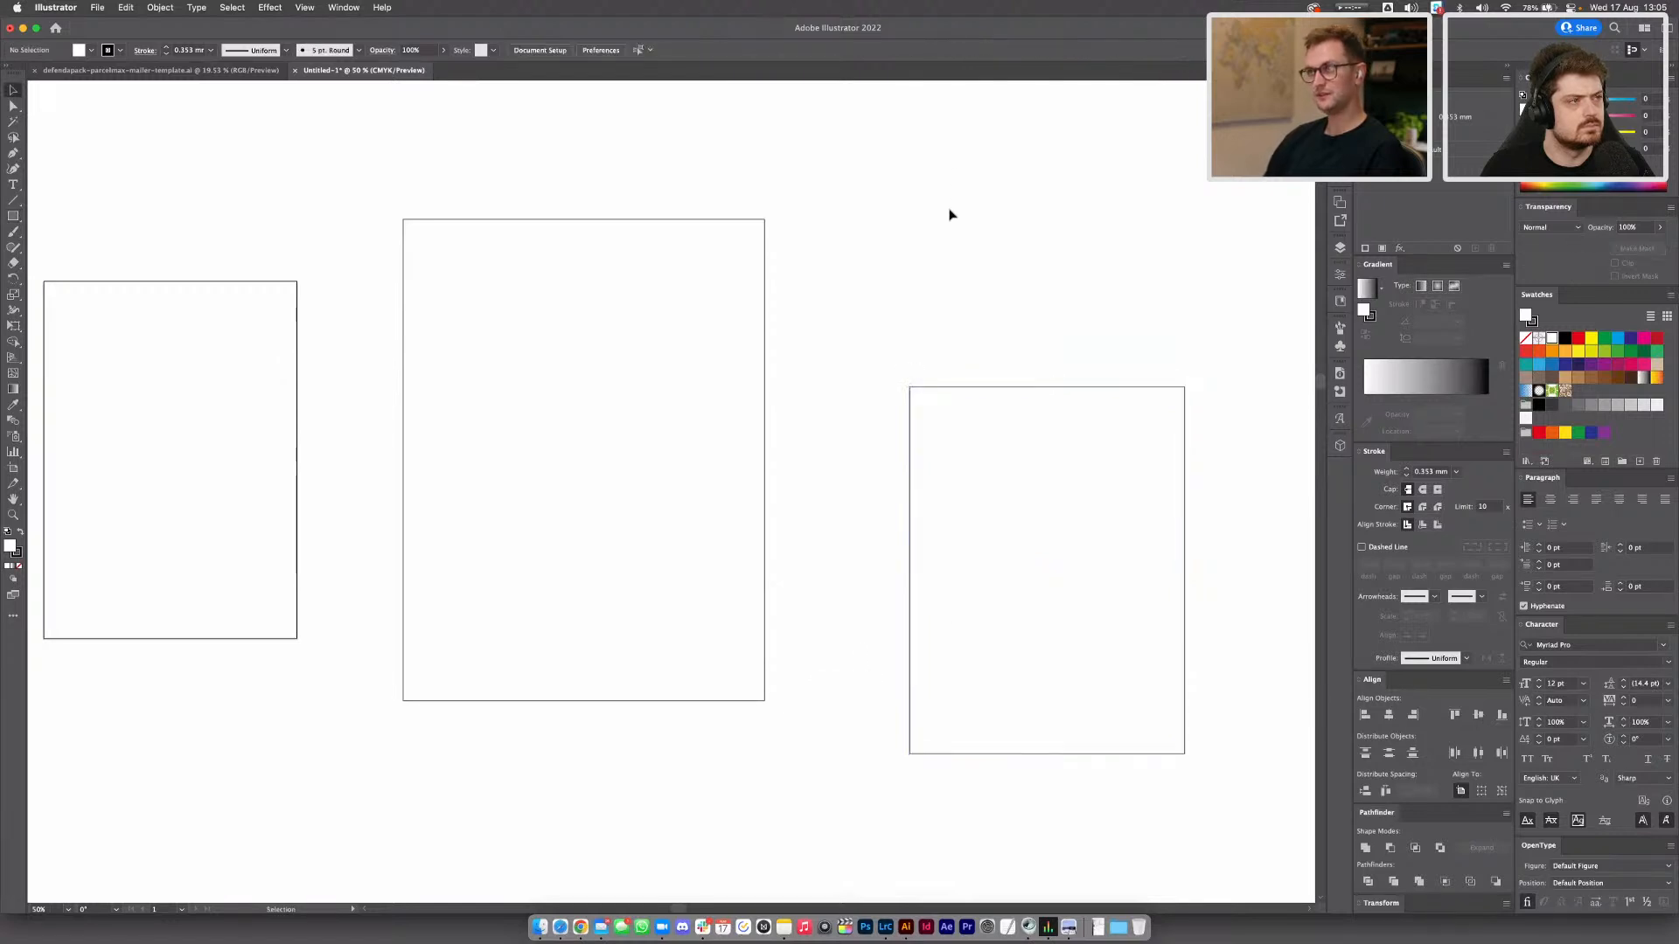
left_click(940, 391)
key("Delete")
Draw a 12 x 16 inch rectangle and place it beside the 300 x 400 mm one with their upper edges aligned
key("m")
left_click(942, 445)
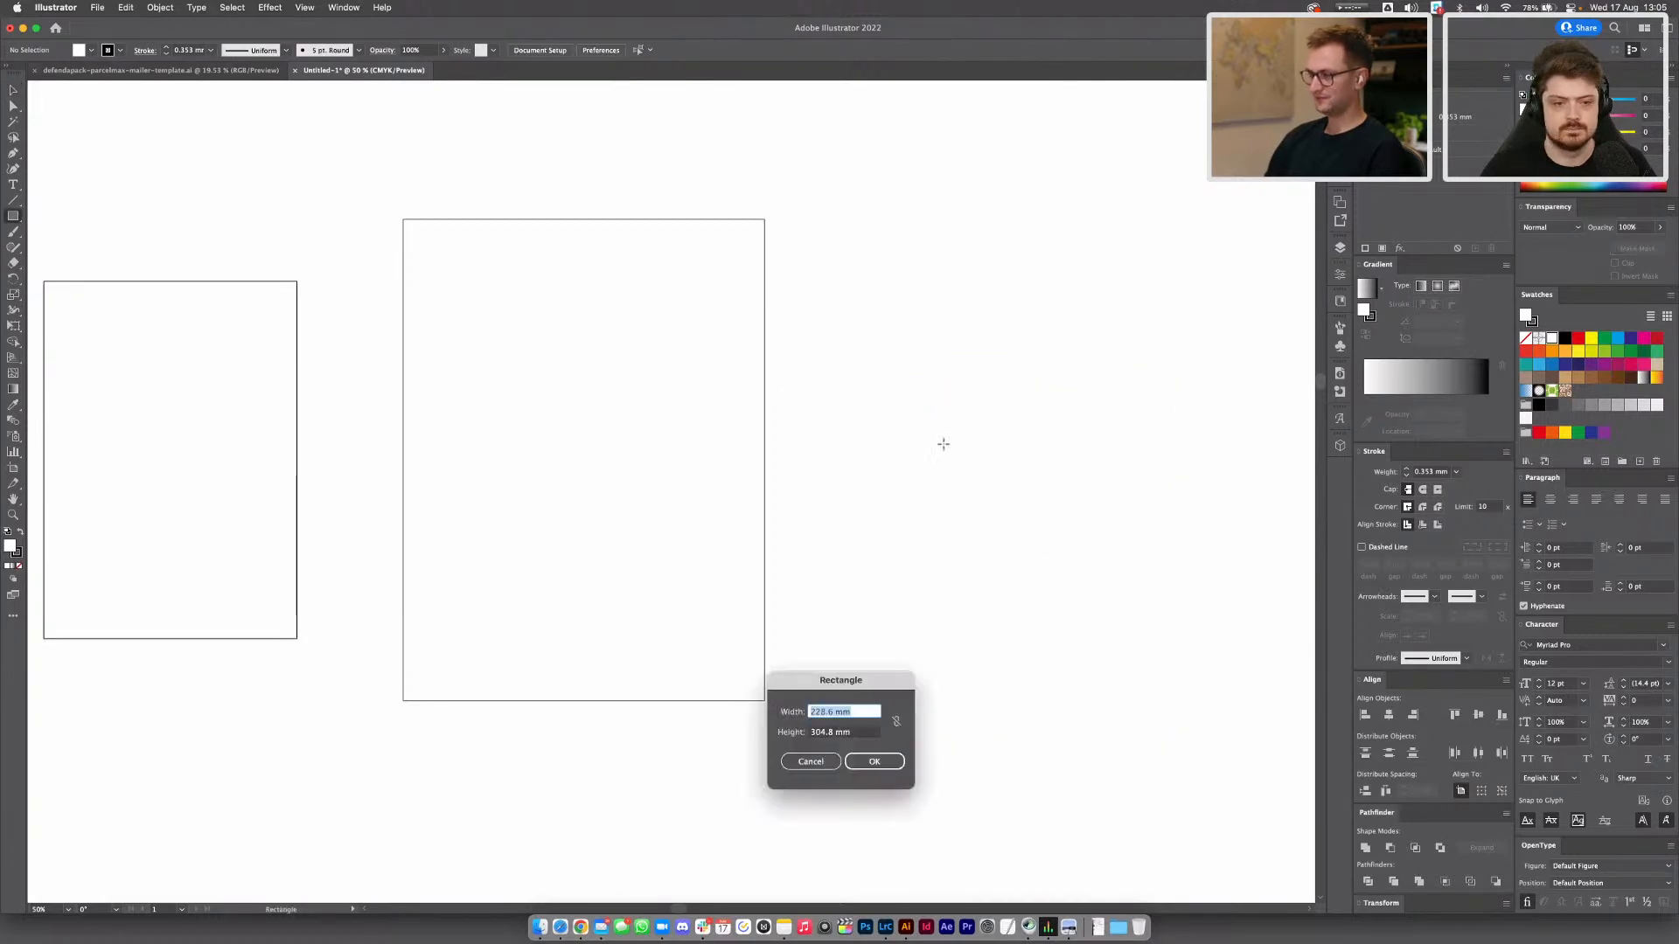
type("16")
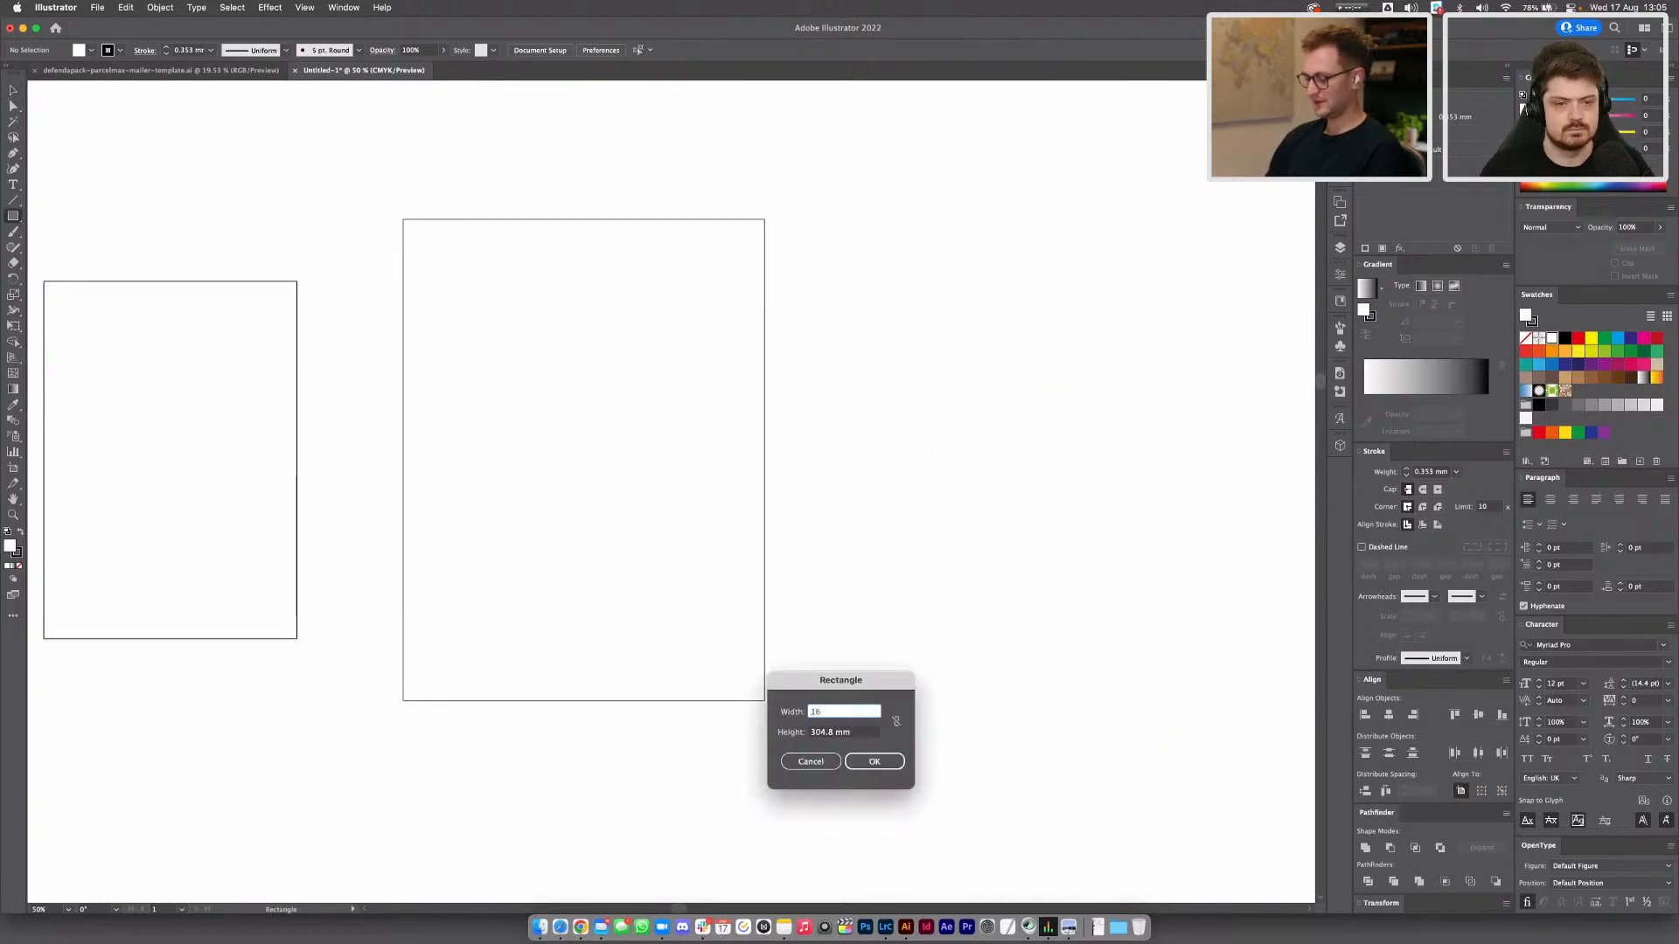
type("2\"")
key("Tab")
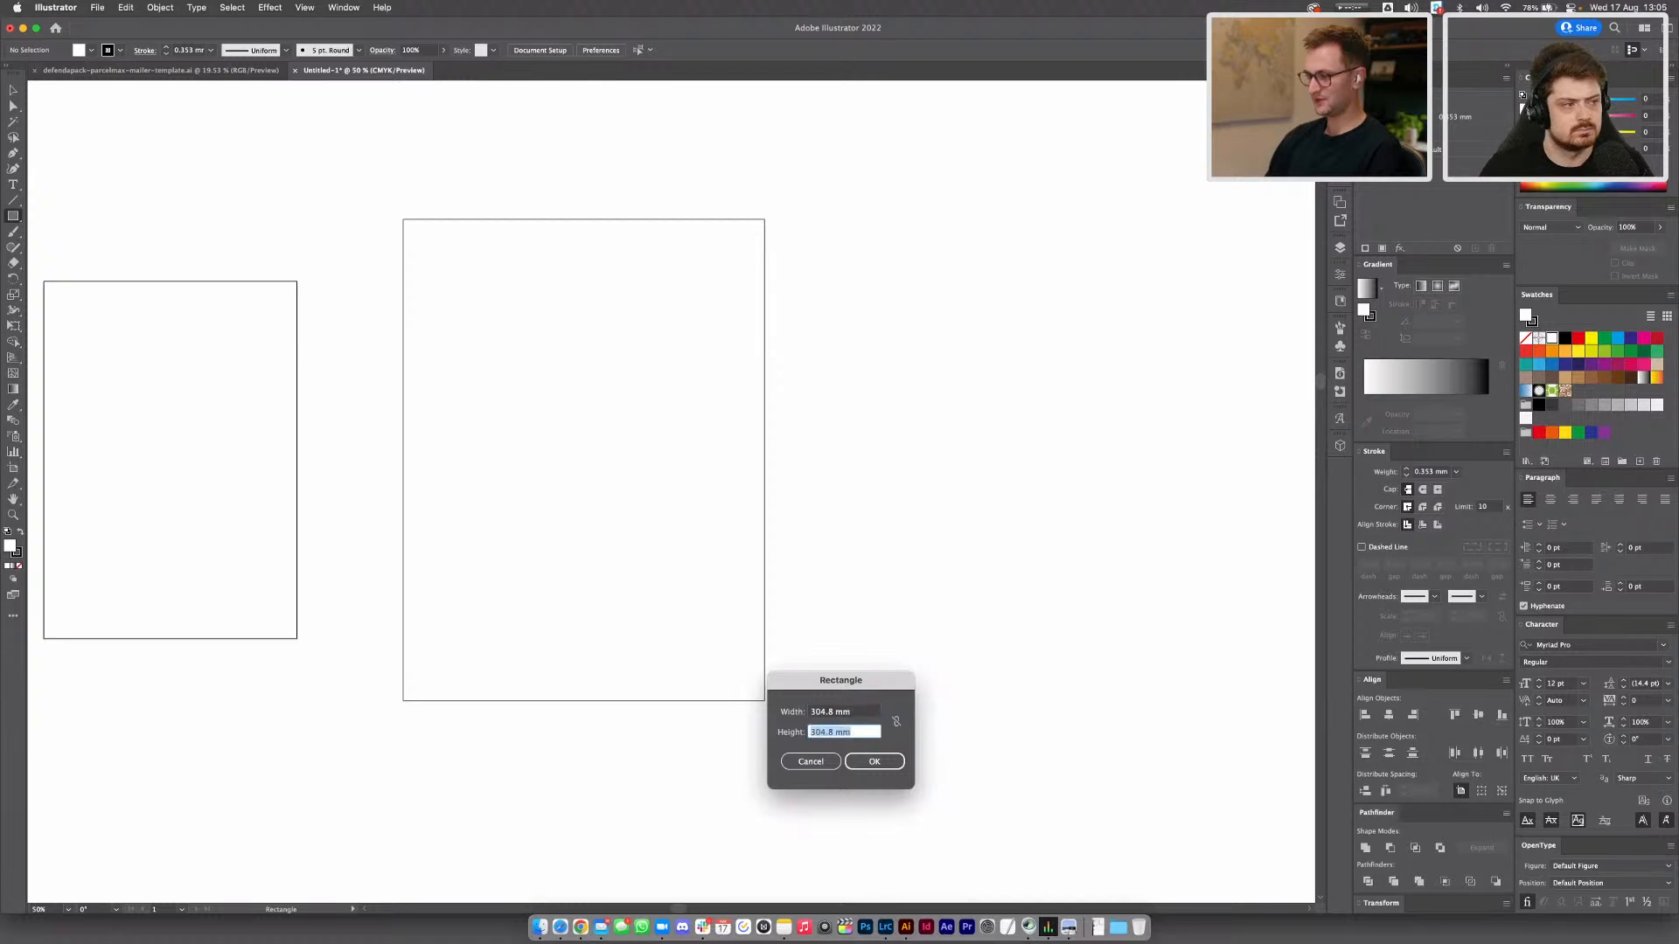
type("16")
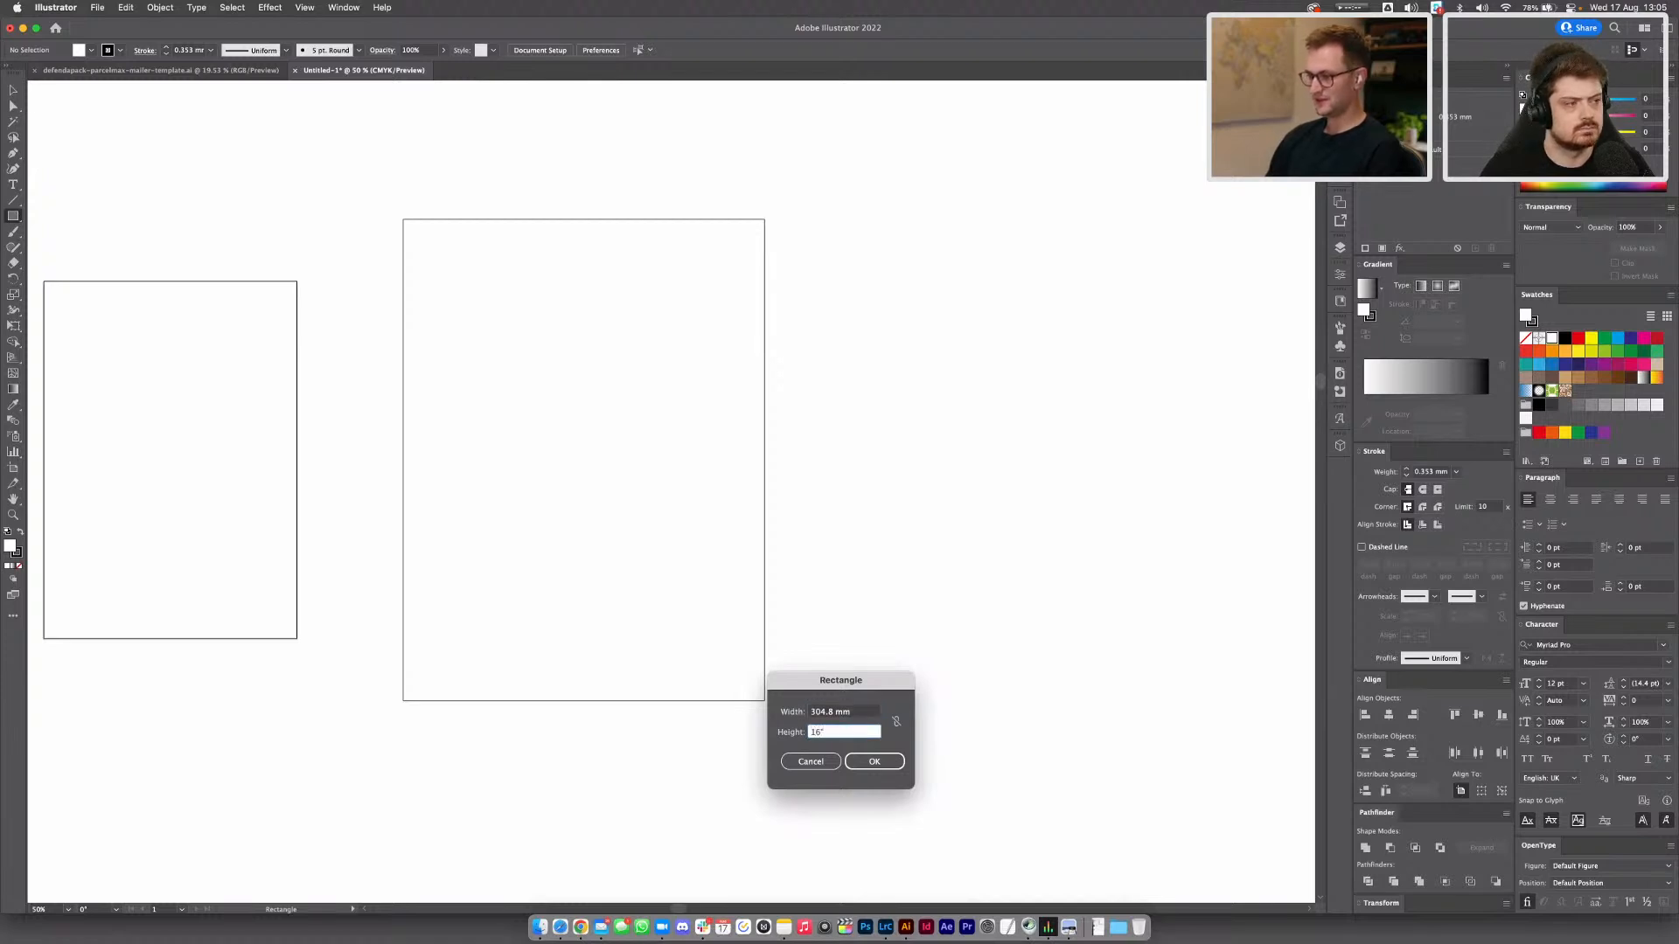
key("Return")
key("v")
left_click_drag(886, 480, 823, 316)
Set the 12 x 16 inch rectangle to a white fill with no stroke
key("shift+x")
key("slash")
key("shift+x")
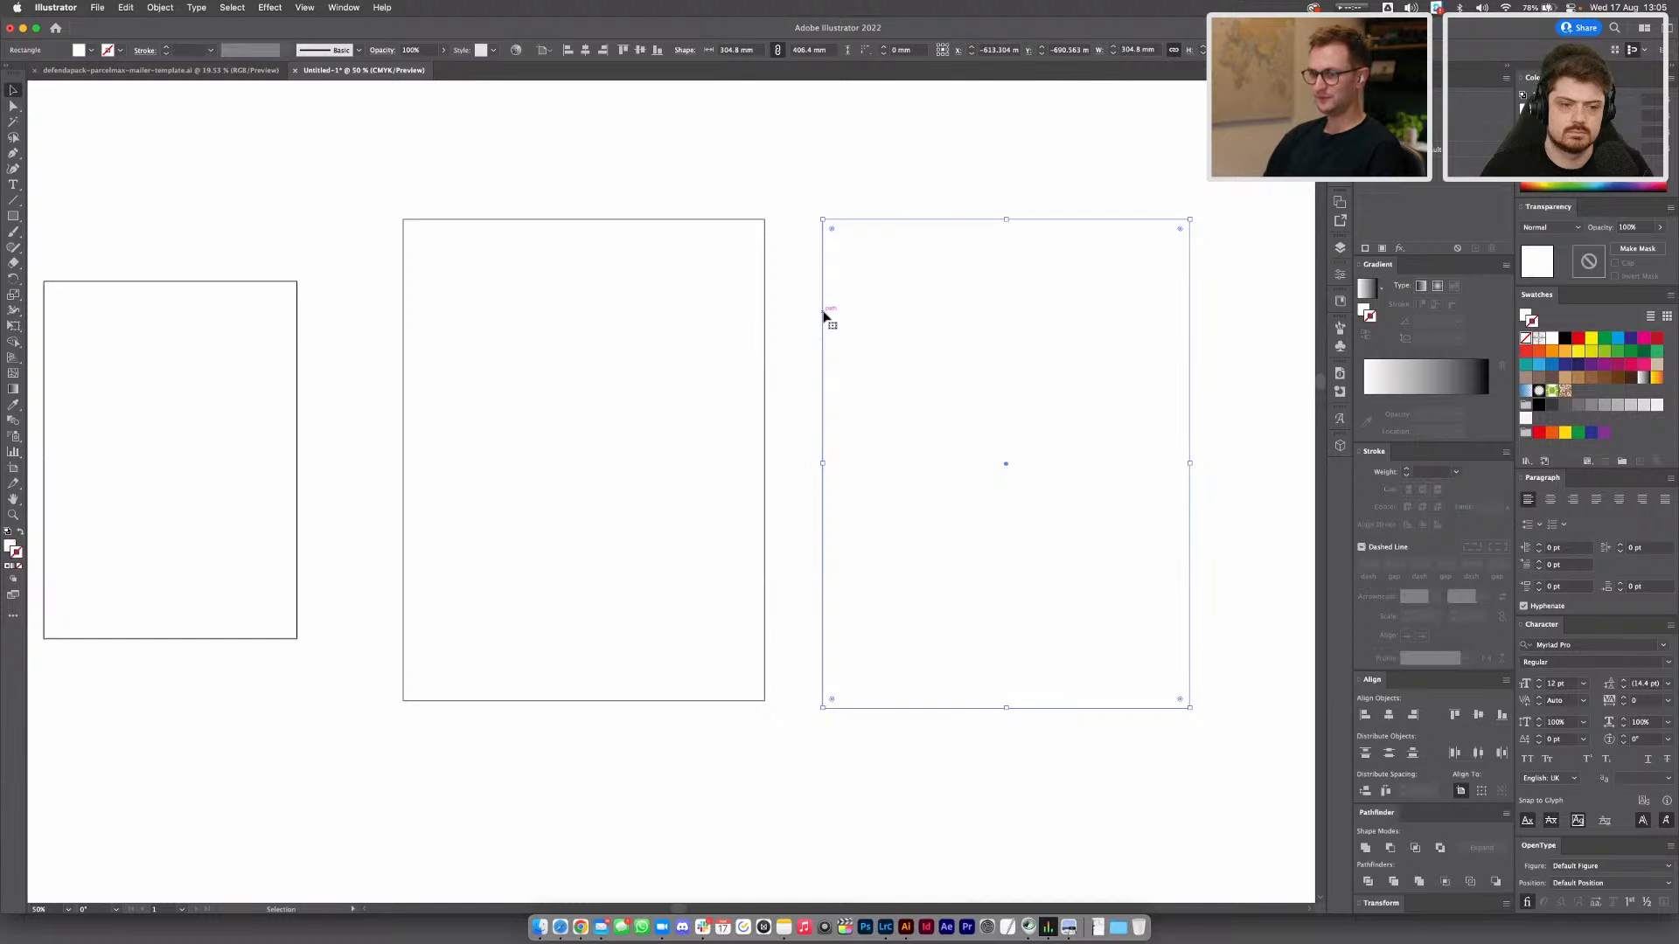
Fill the 12 x 16 inch rectangle with light blue and the 300 x 400 mm one with magenta, removing the latter's stroke
left_click(1537, 367)
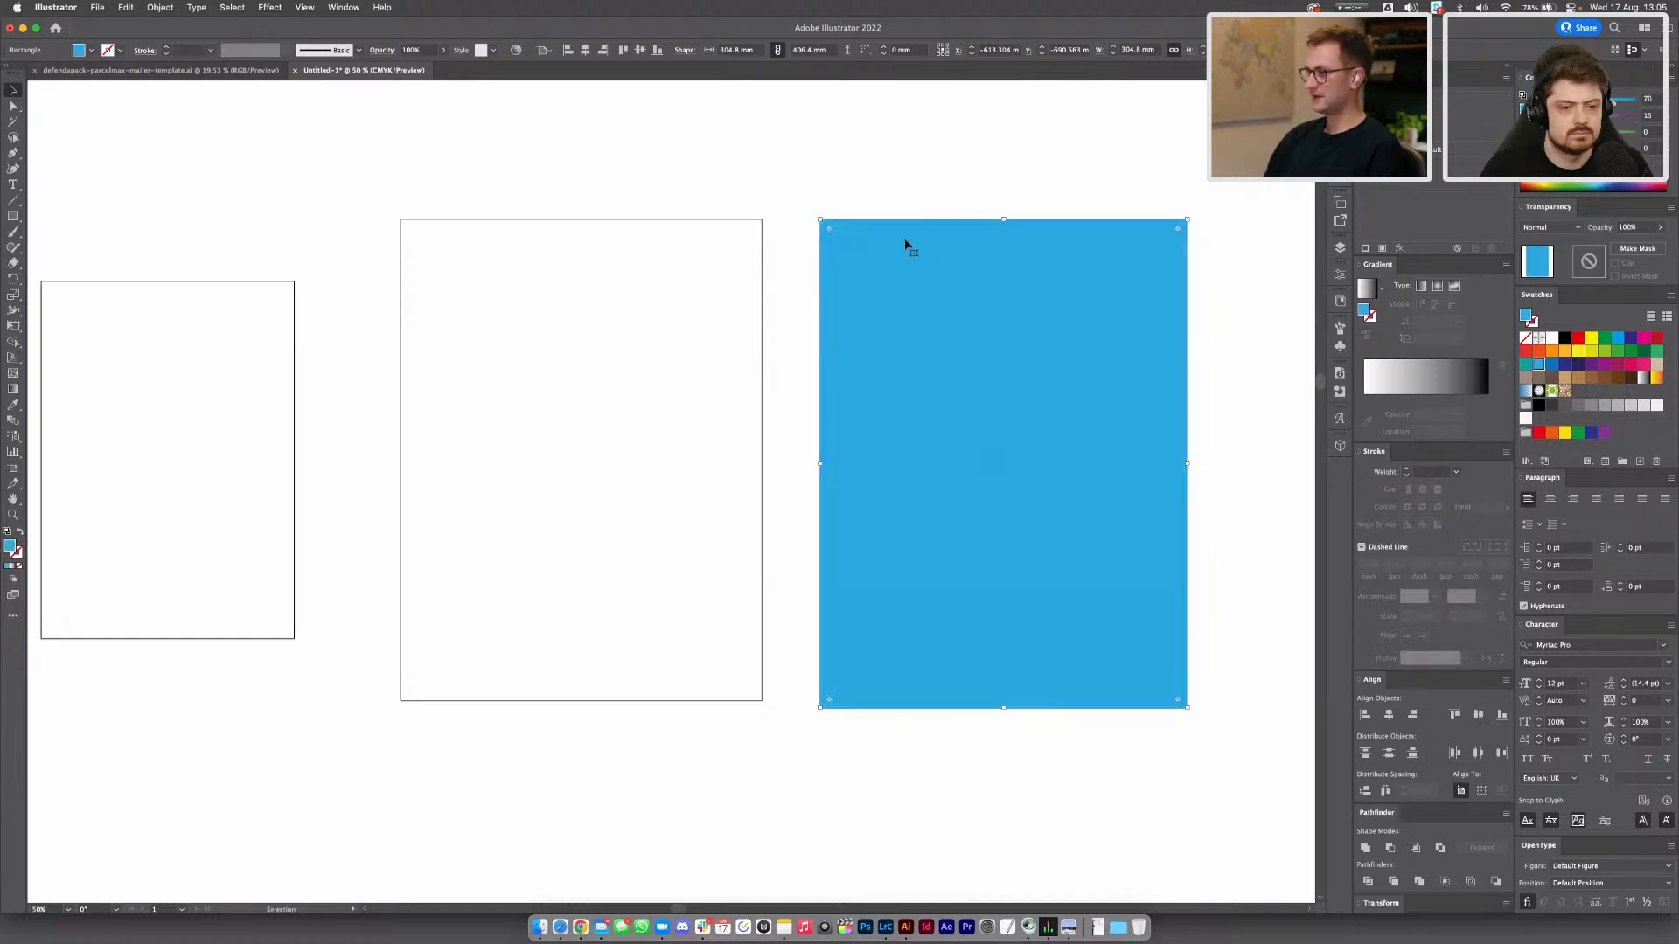
left_click(743, 286)
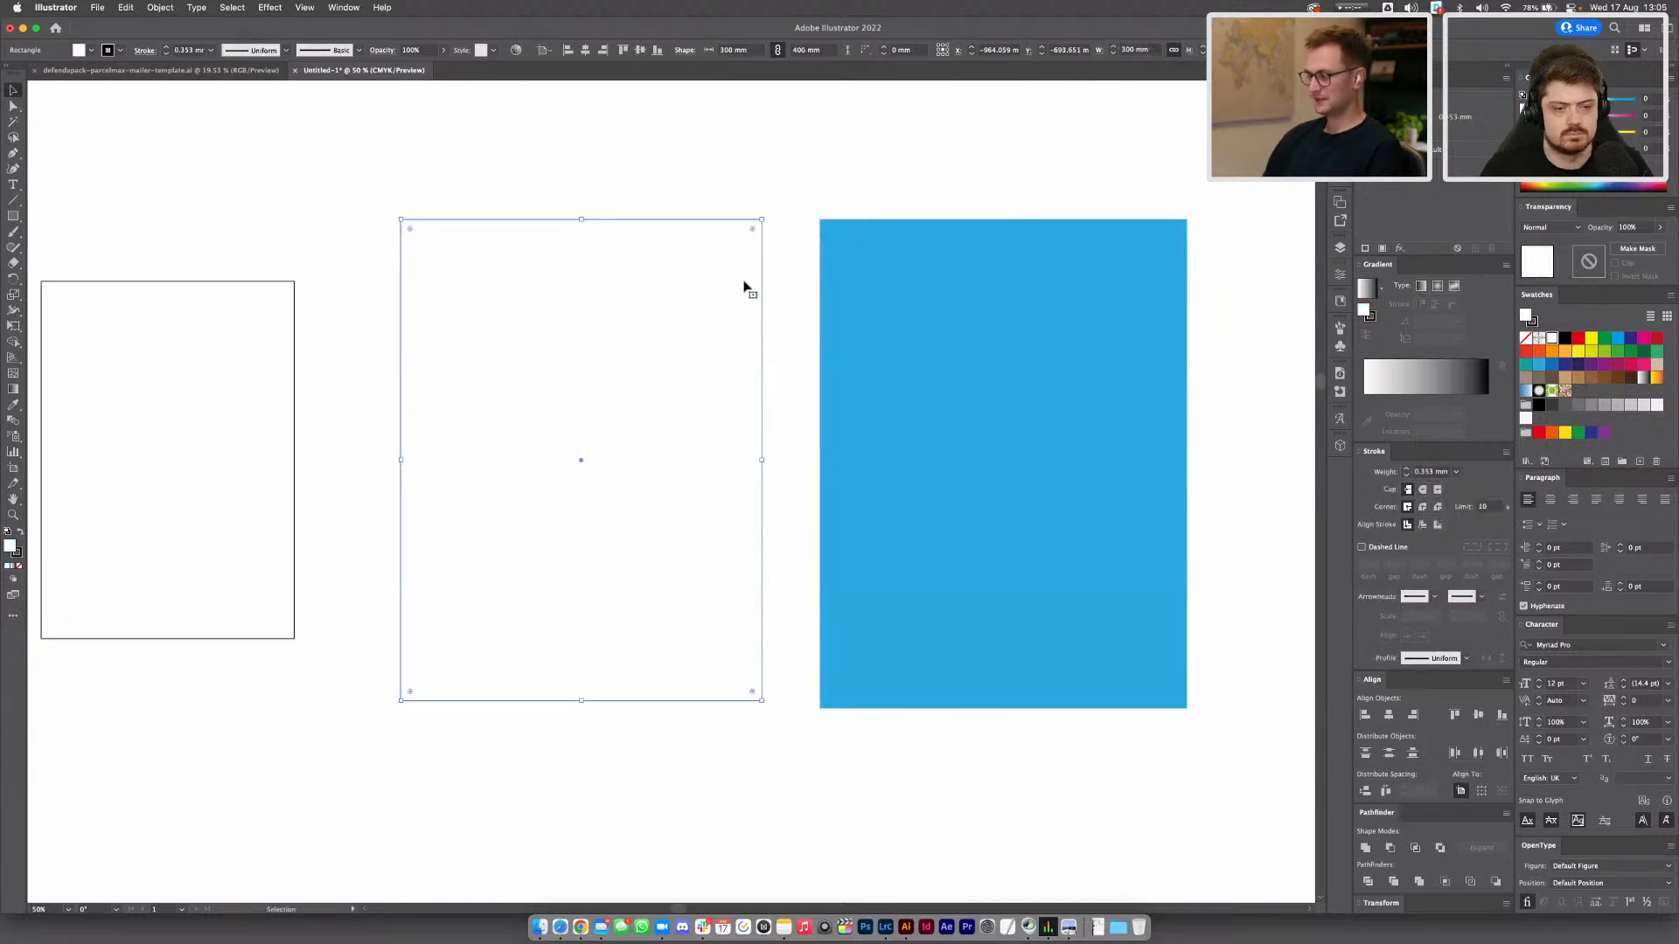
key("slash")
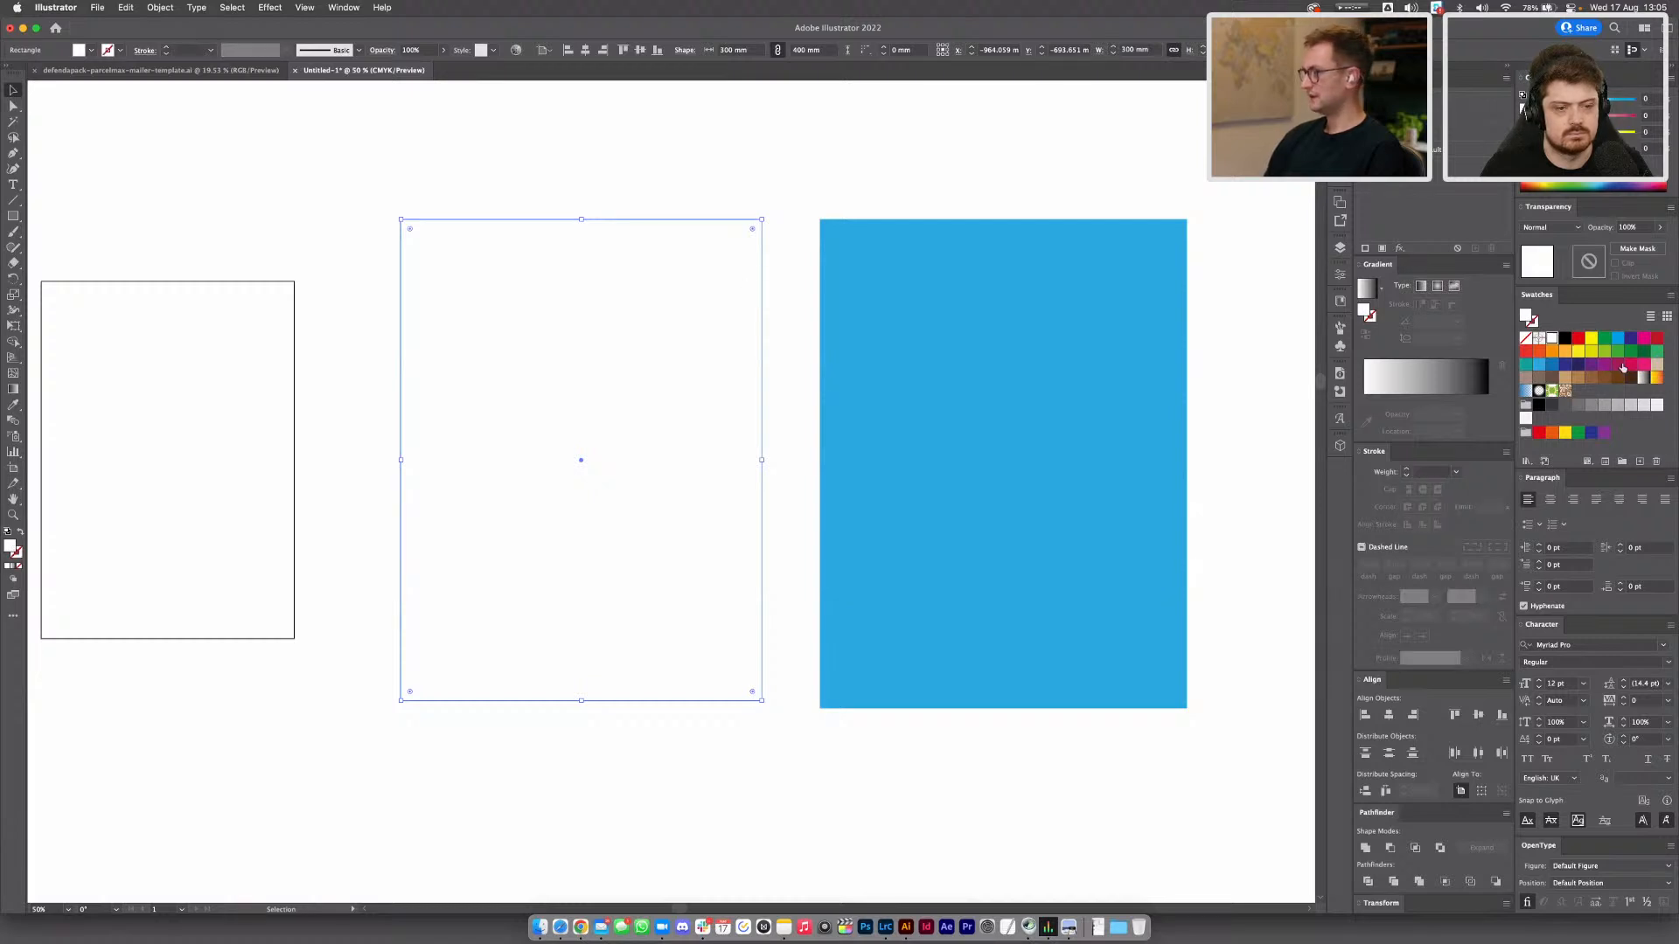
left_click(1640, 366)
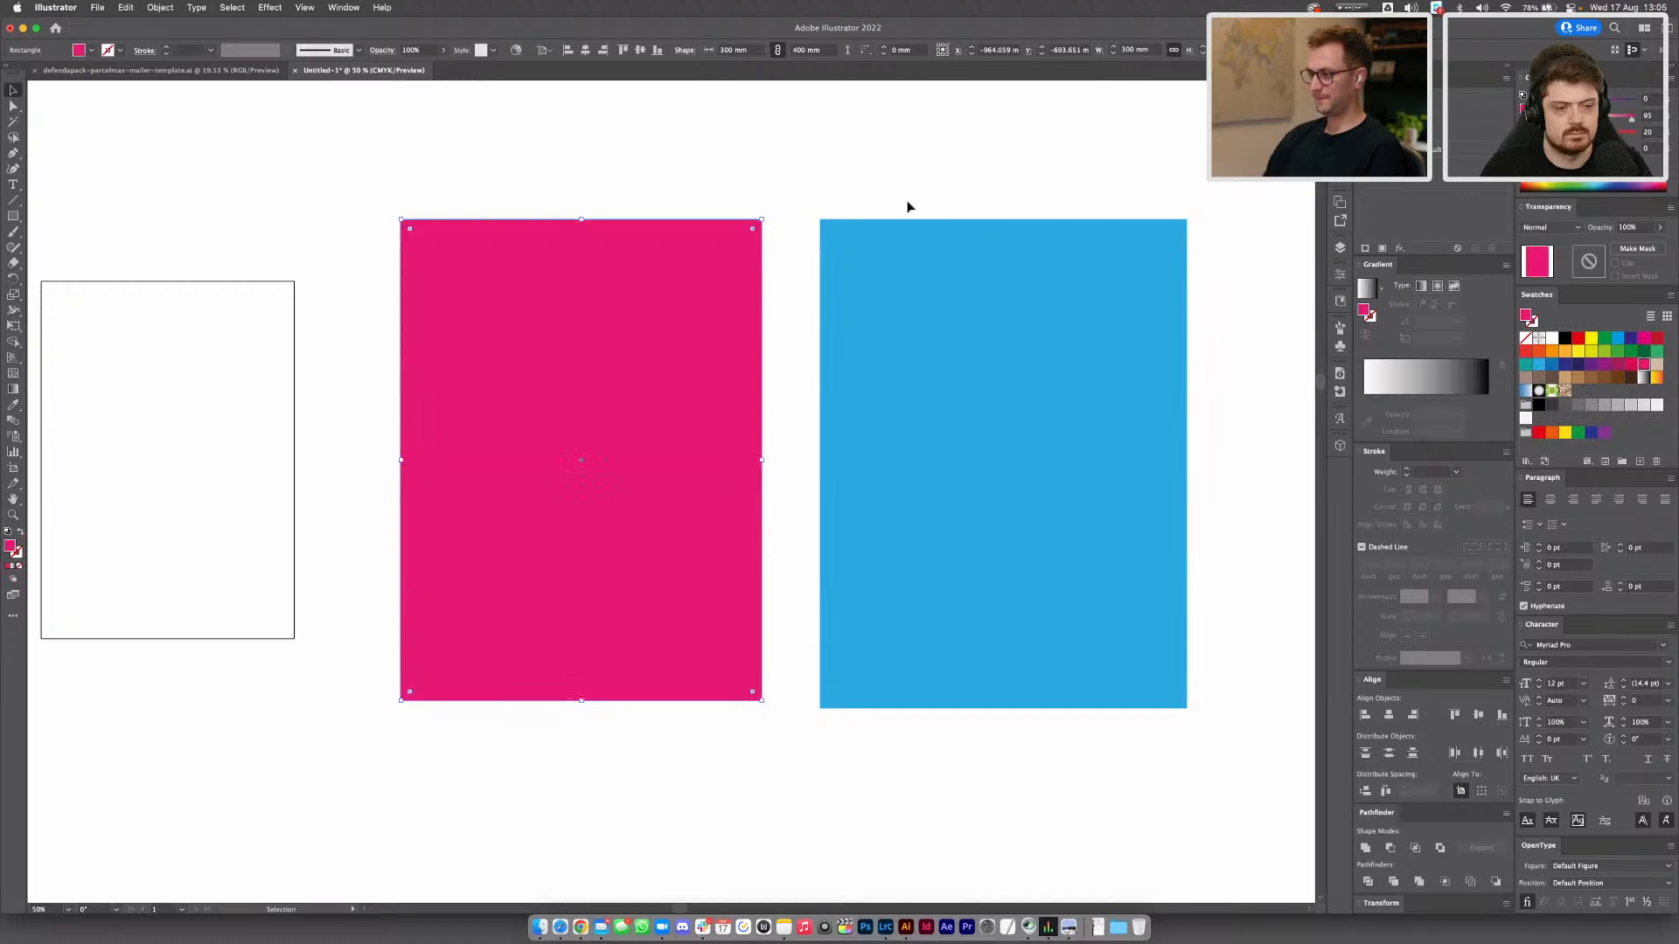
Place the magenta 300 x 400 mm rectangle over the blue 12 x 16 inch one and centre it on it
left_click_drag(595, 315, 1005, 313)
left_click(742, 233)
left_click_drag(1116, 458, 761, 440)
key("super+equal")
key("super+equal")
left_click_drag(741, 313, 901, 612)
left_click(814, 206)
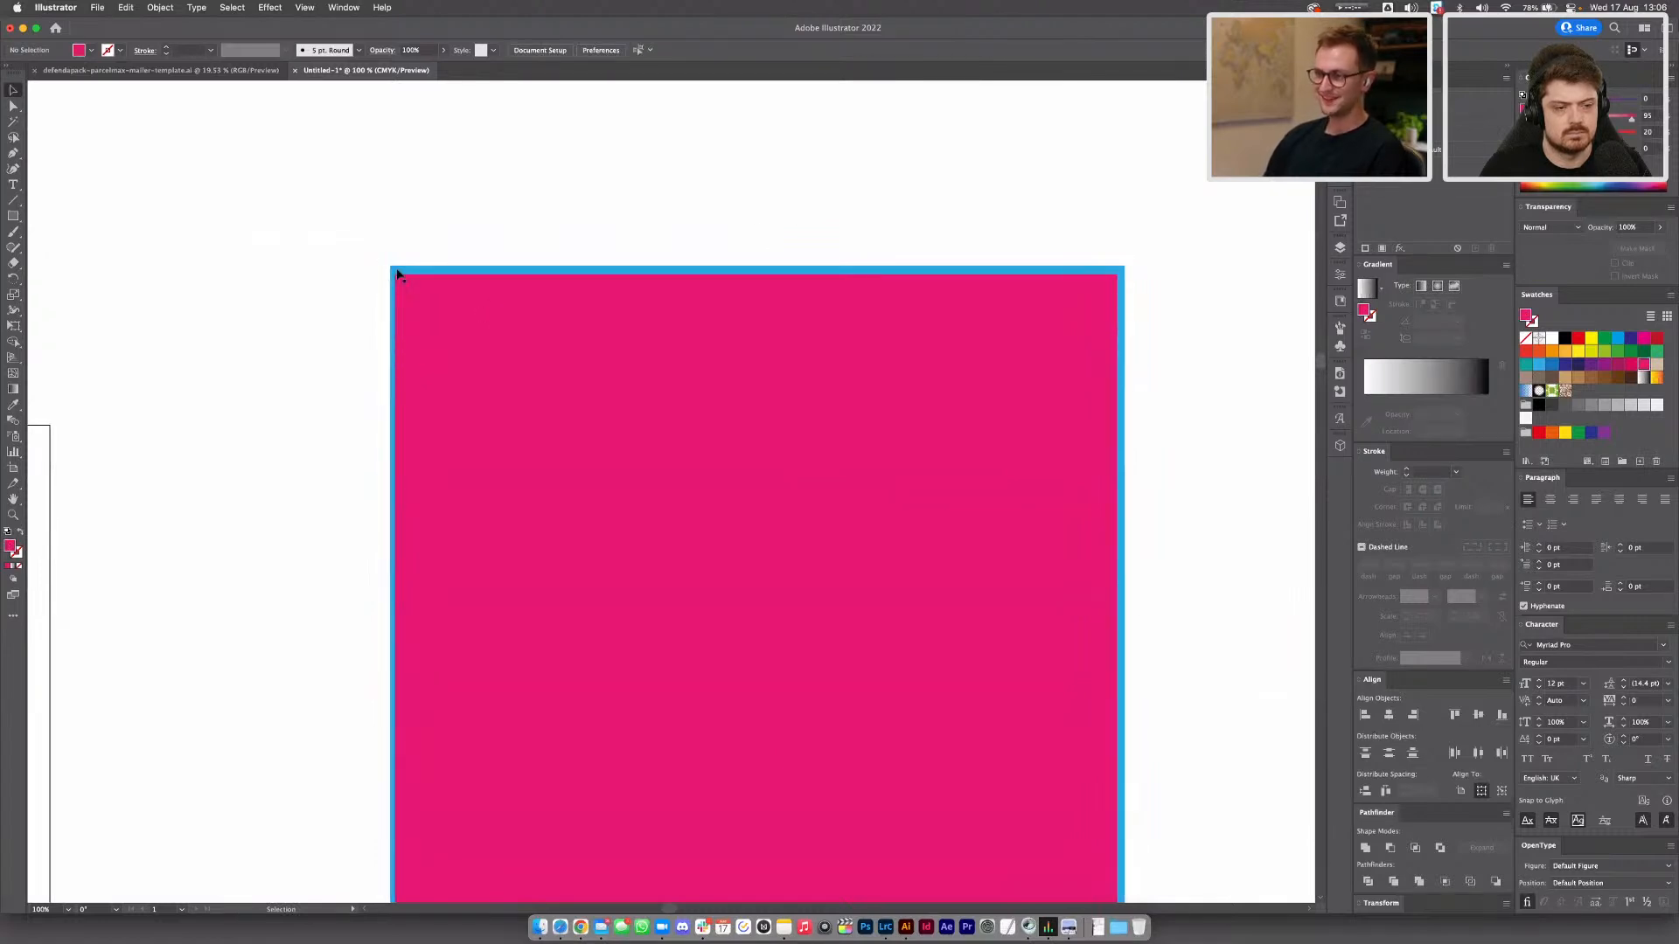
Examine the upper-left corner of the overlapping rectangles up close to compare the size difference between the two formats
key("super+equal")
key("super+equal")
left_click_drag(360, 214, 376, 339)
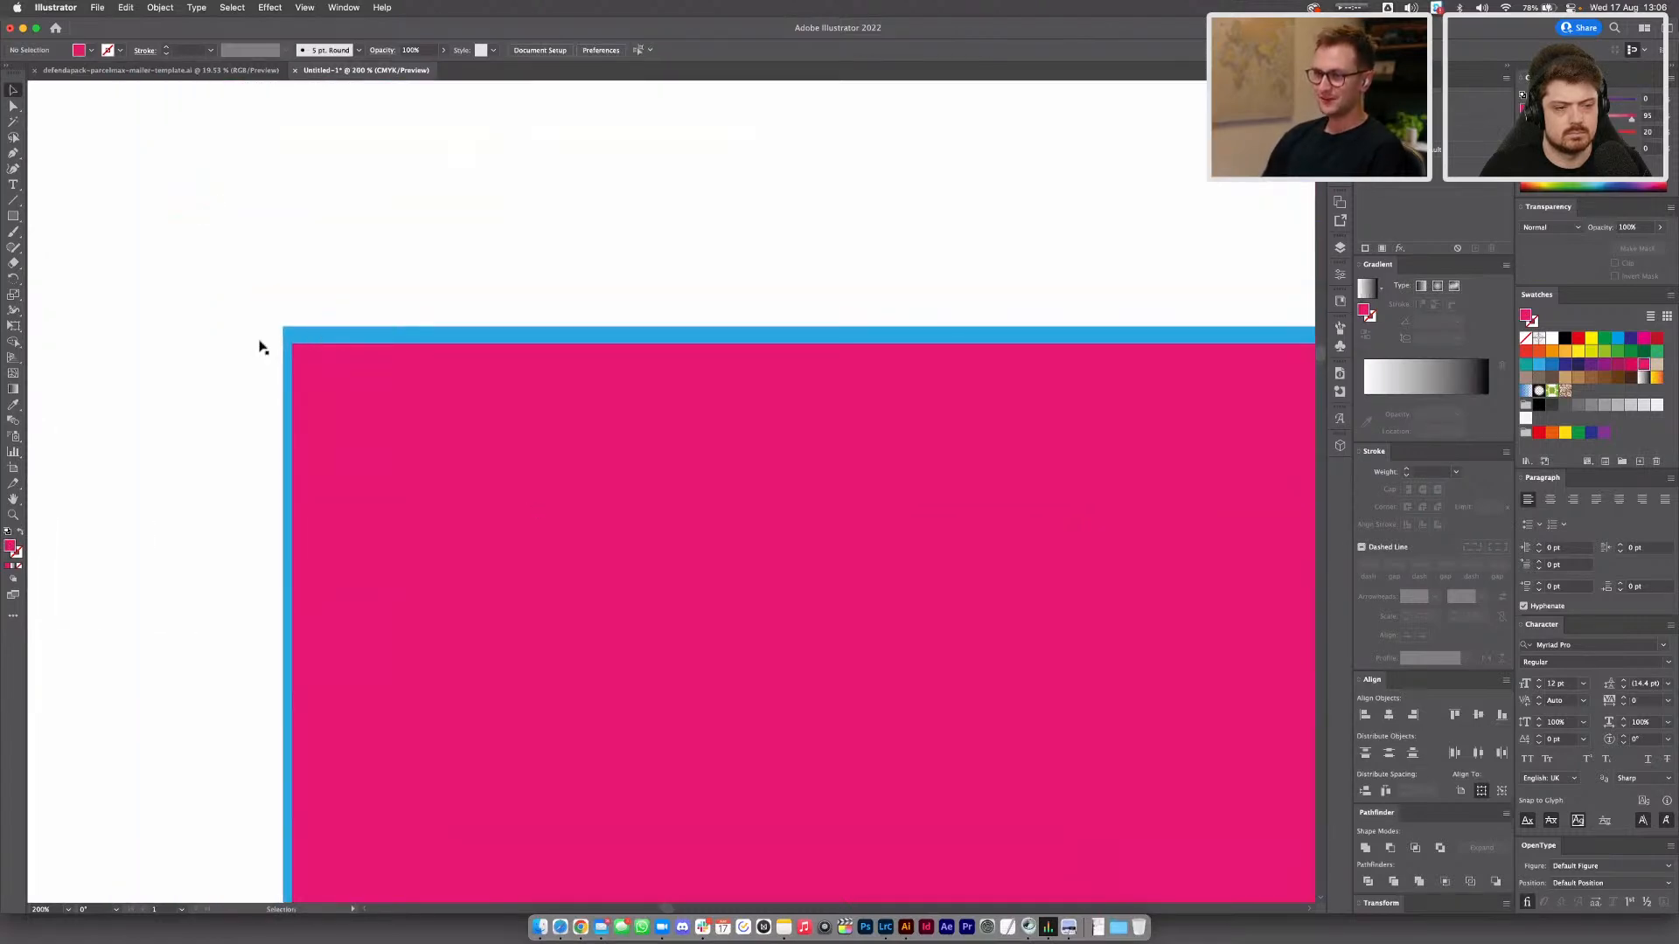
left_click_drag(262, 345, 513, 432)
key("super+equal")
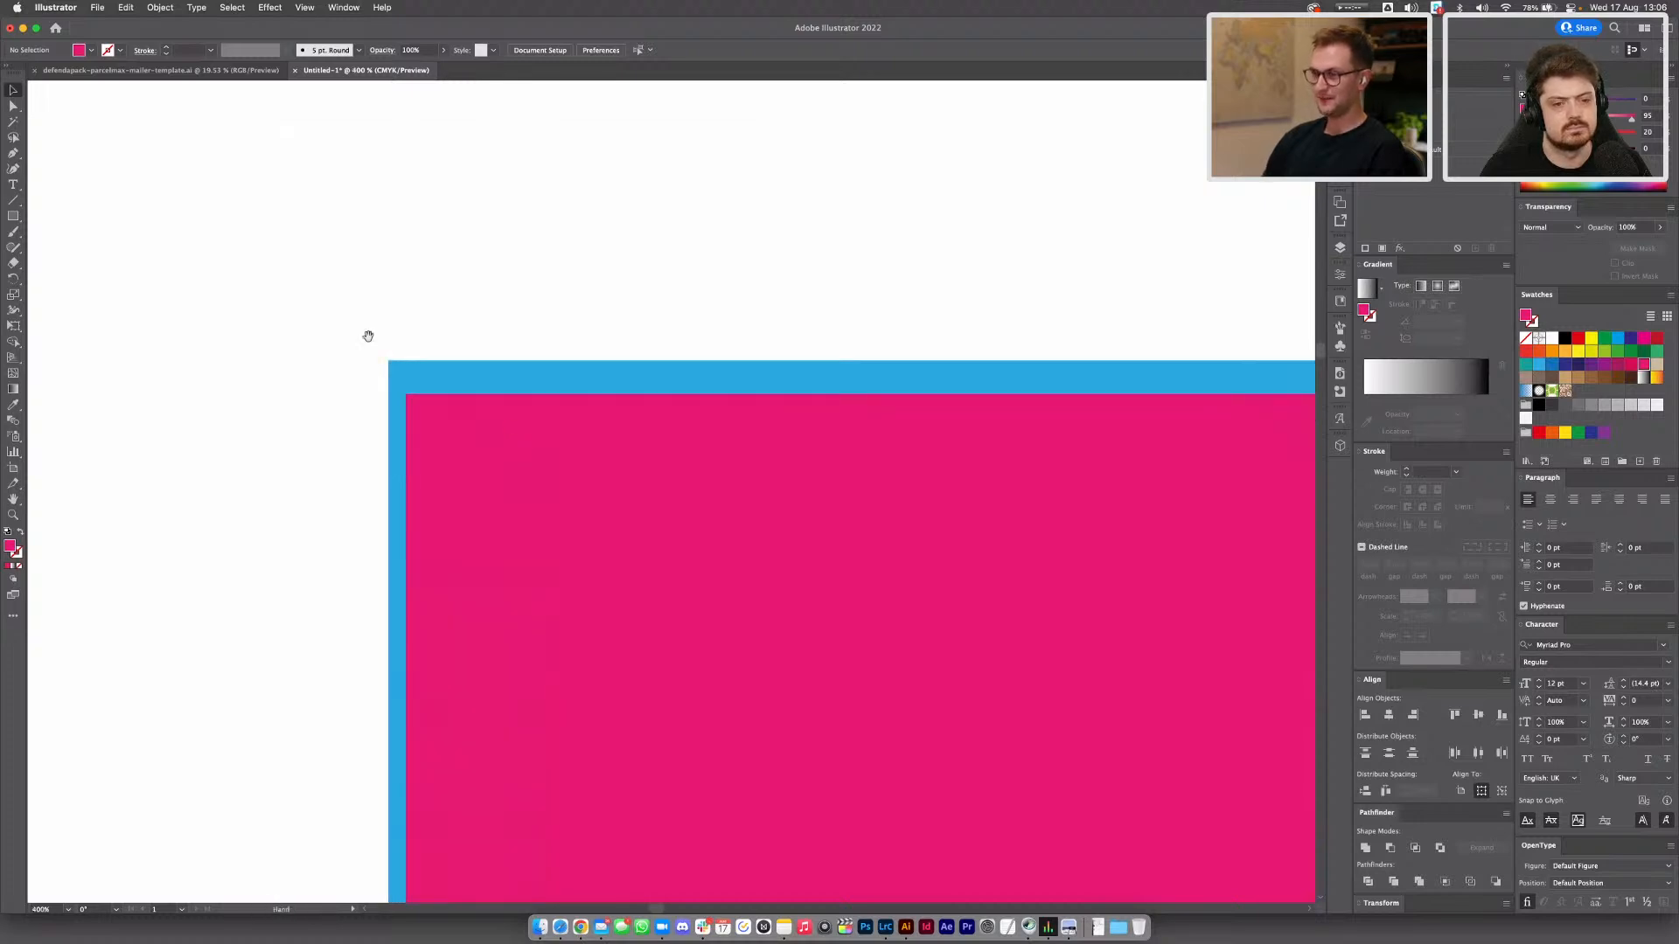
left_click_drag(407, 347, 517, 322)
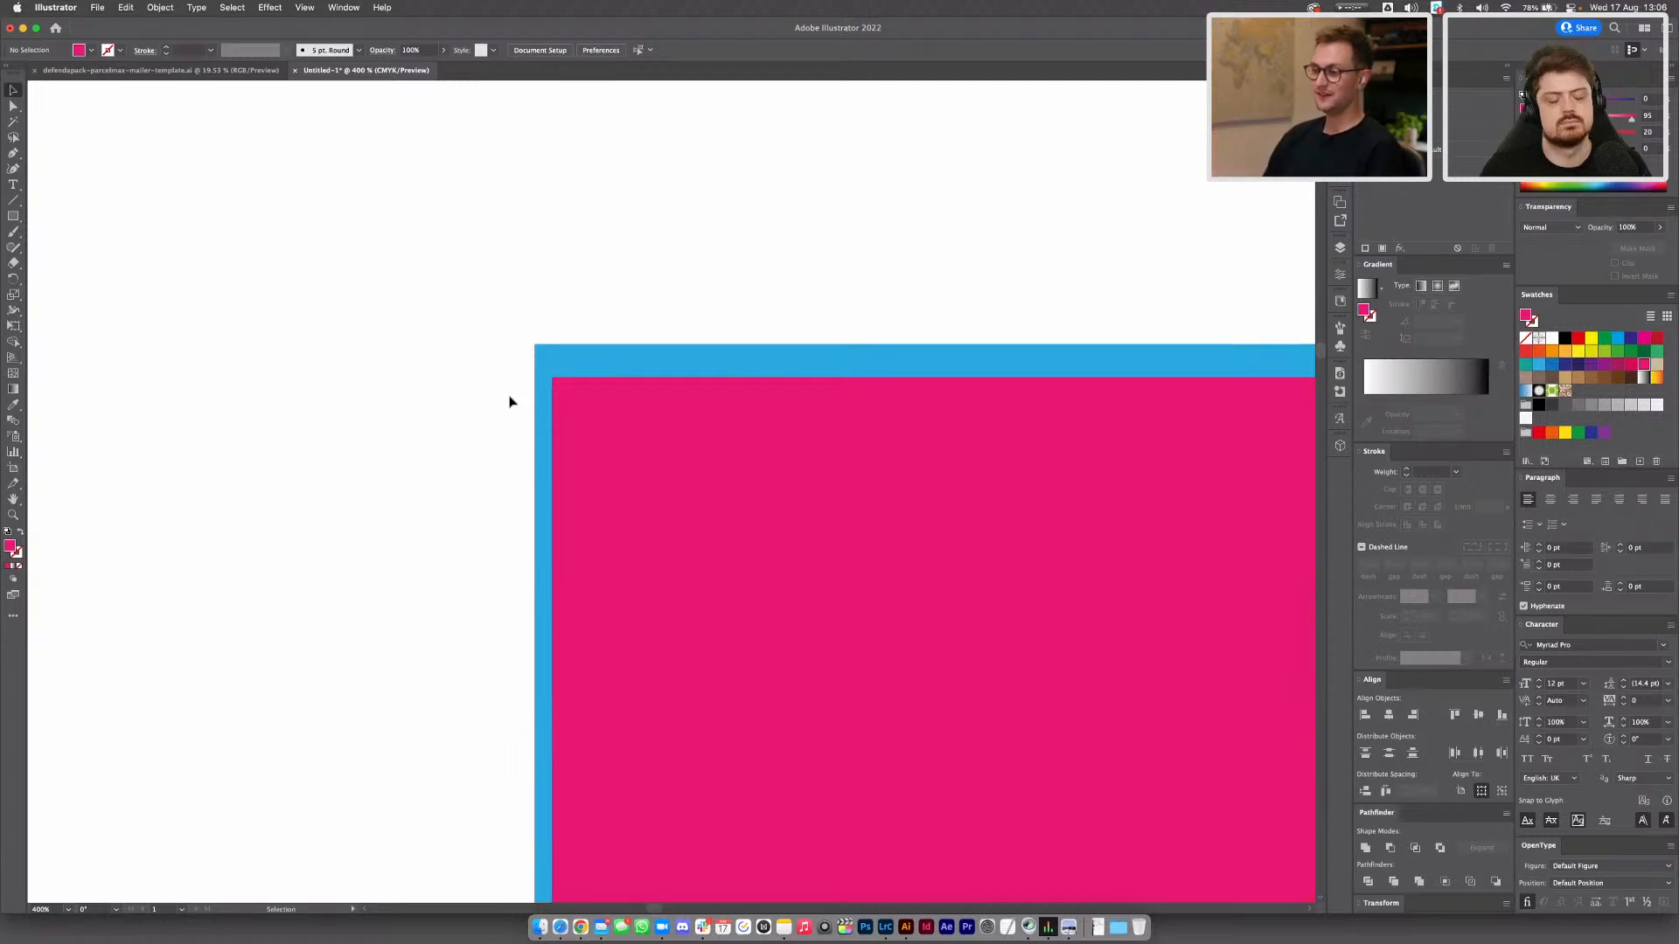
key("super+minus")
key("super+minus")
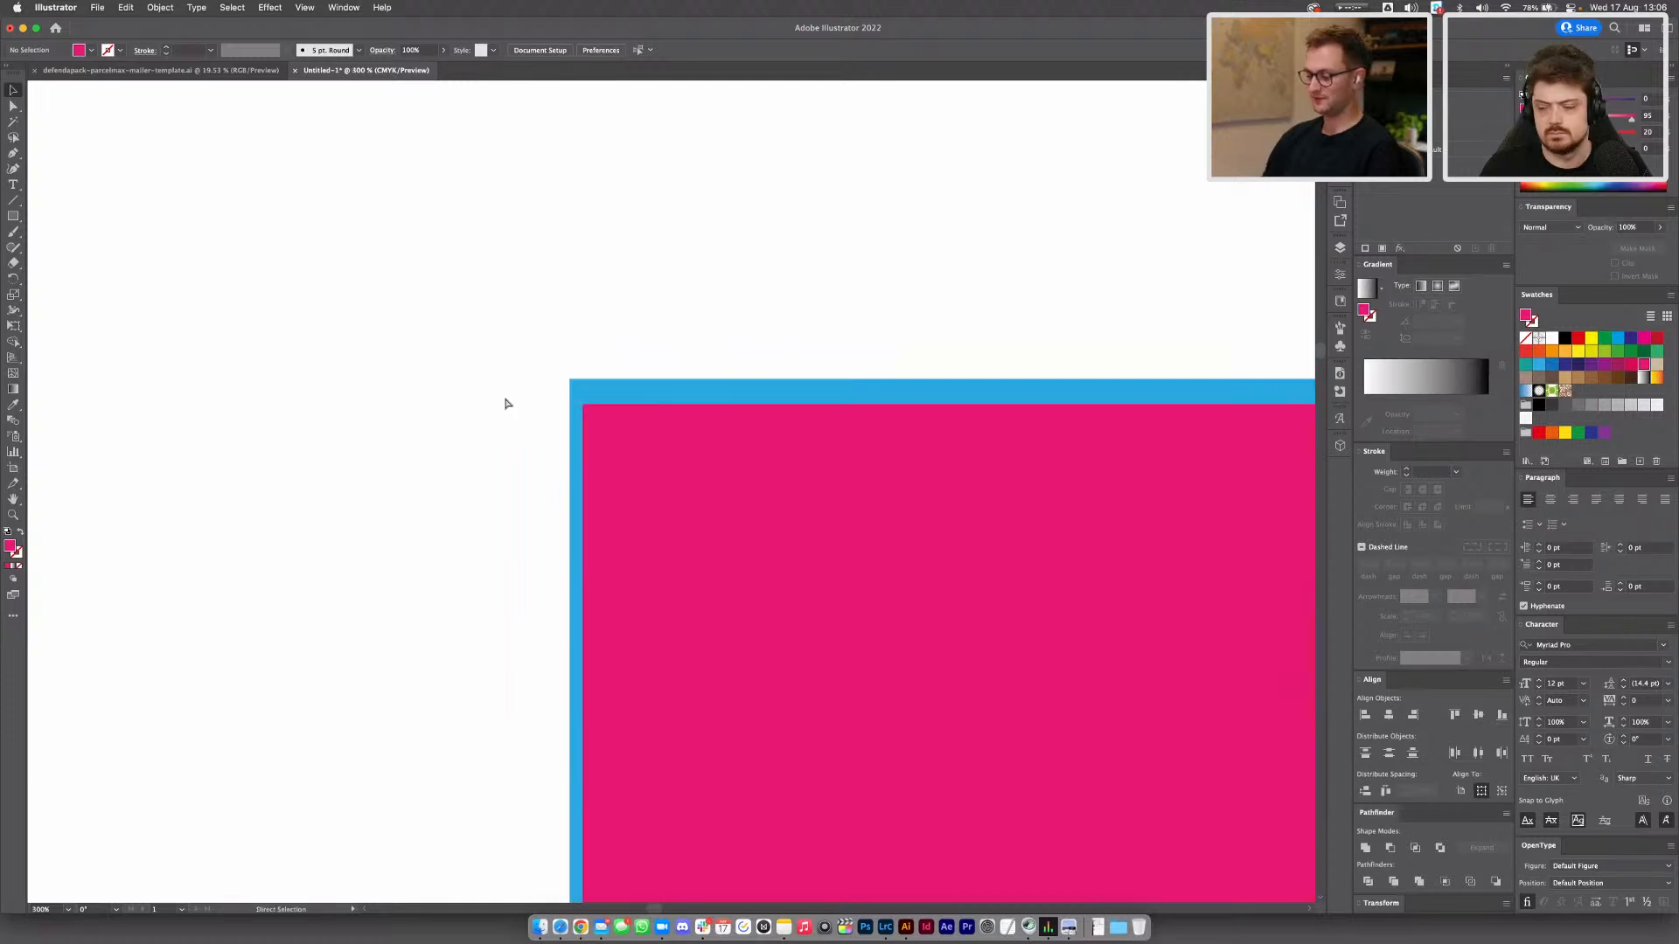
left_click_drag(536, 421, 472, 306)
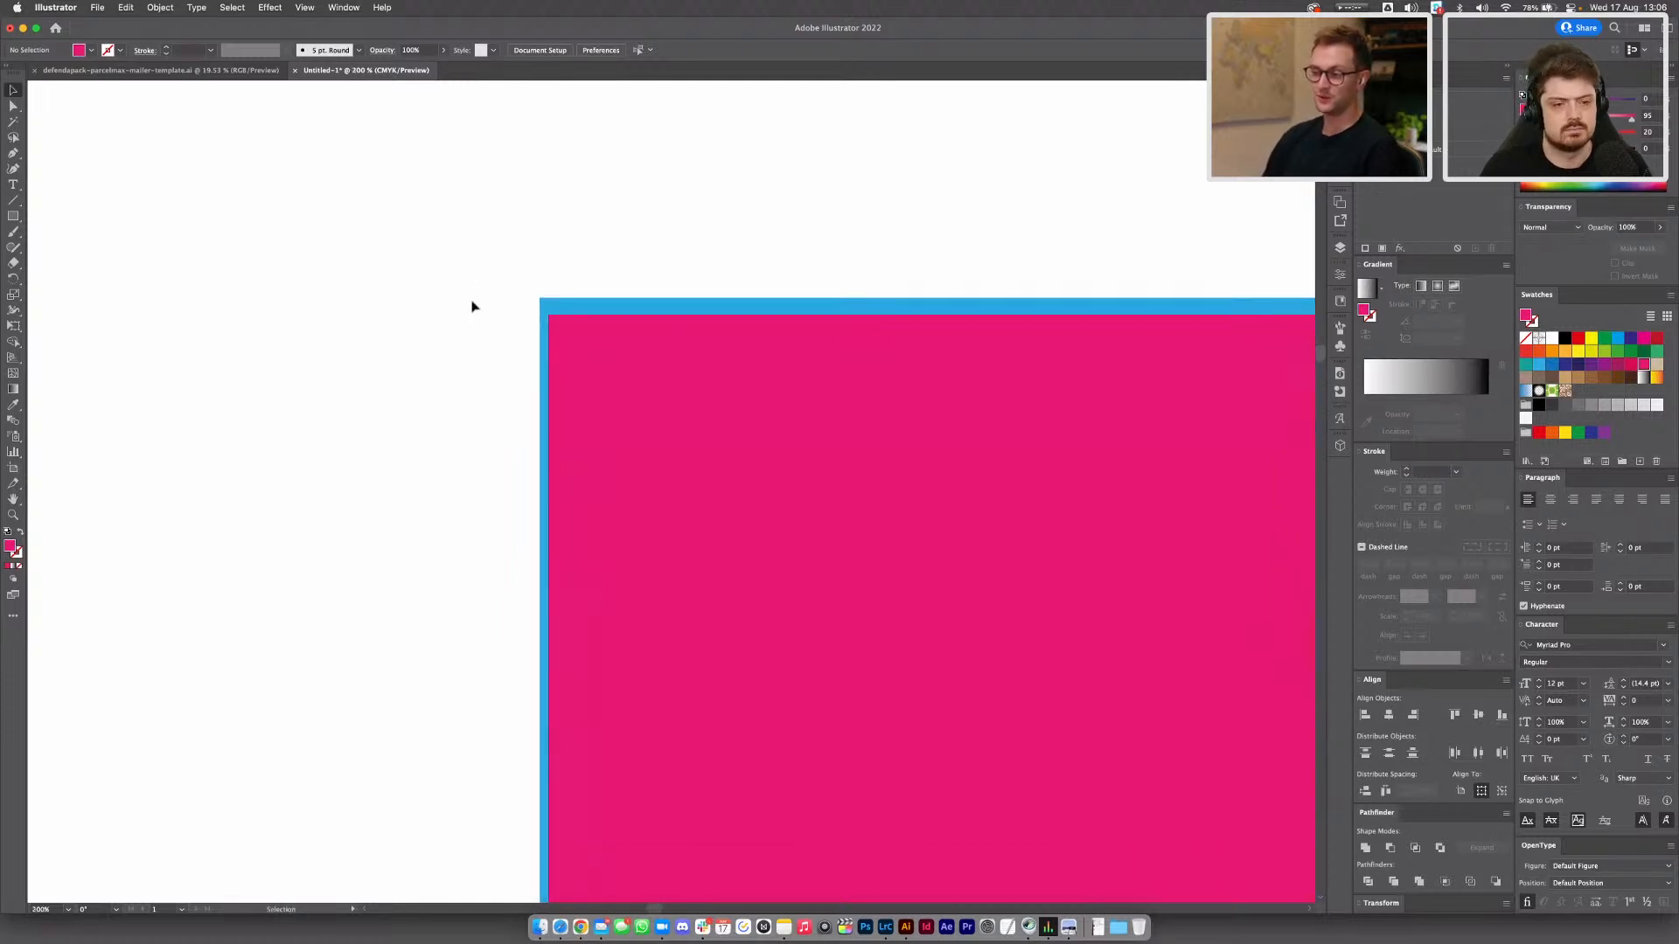
key("super+minus")
key("super+minus")
scroll(499, 273, "down", 4)
scroll(498, 274, "right", 4)
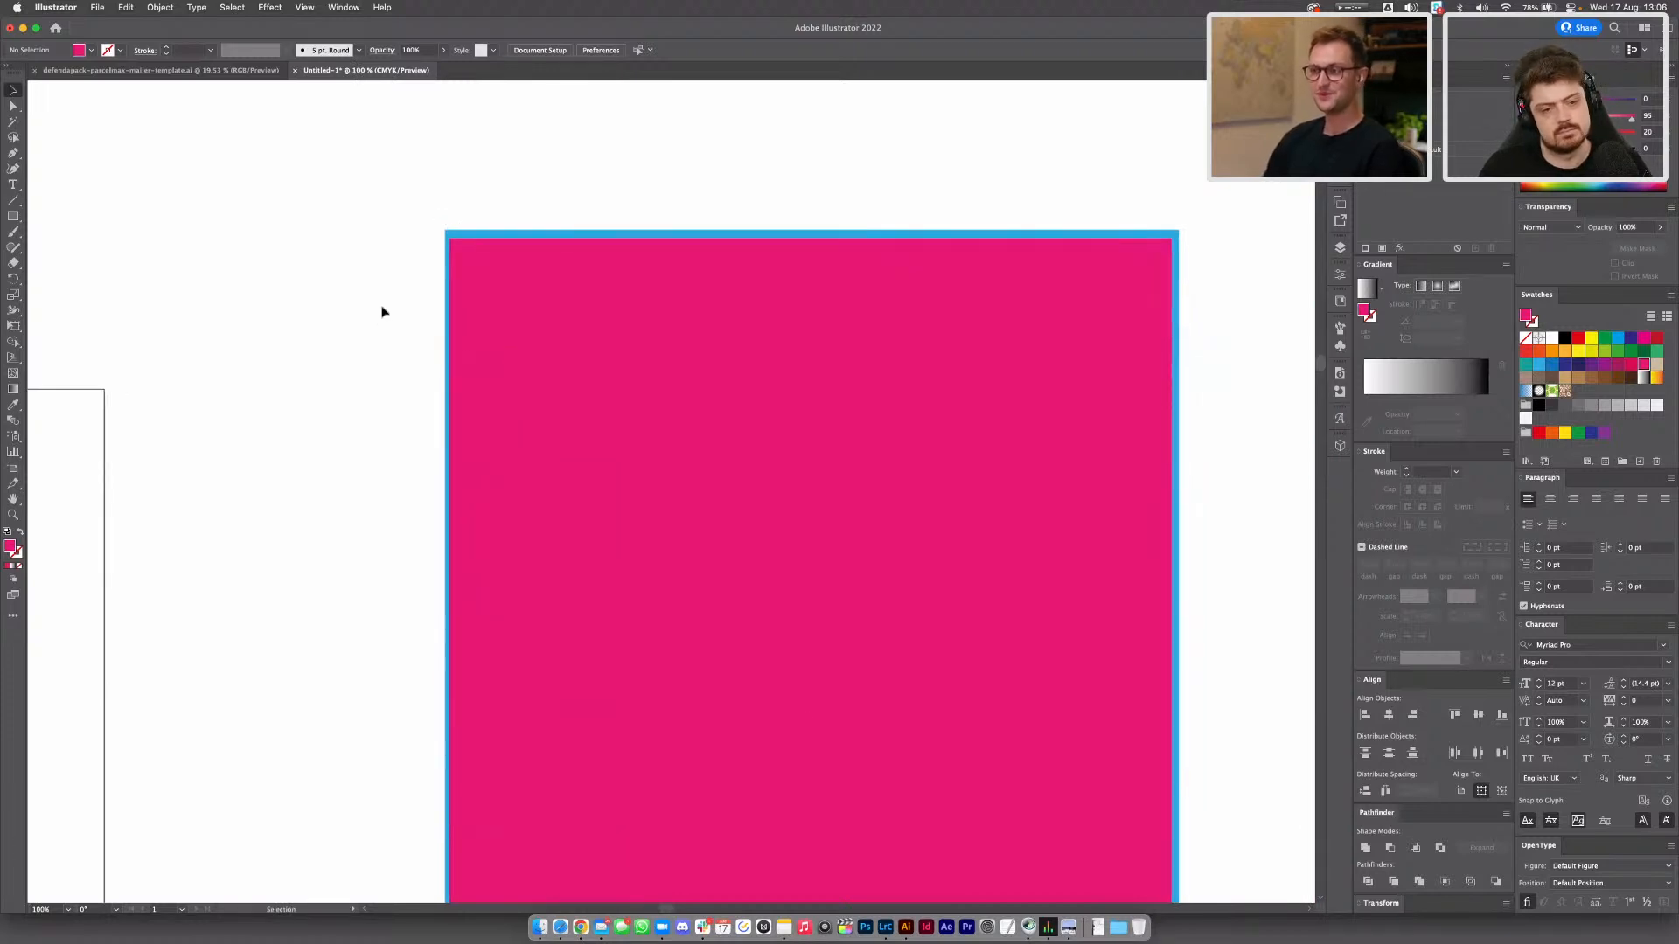
Delete the blue 12 x 16 inch rectangle behind the magenta one
left_click(480, 235)
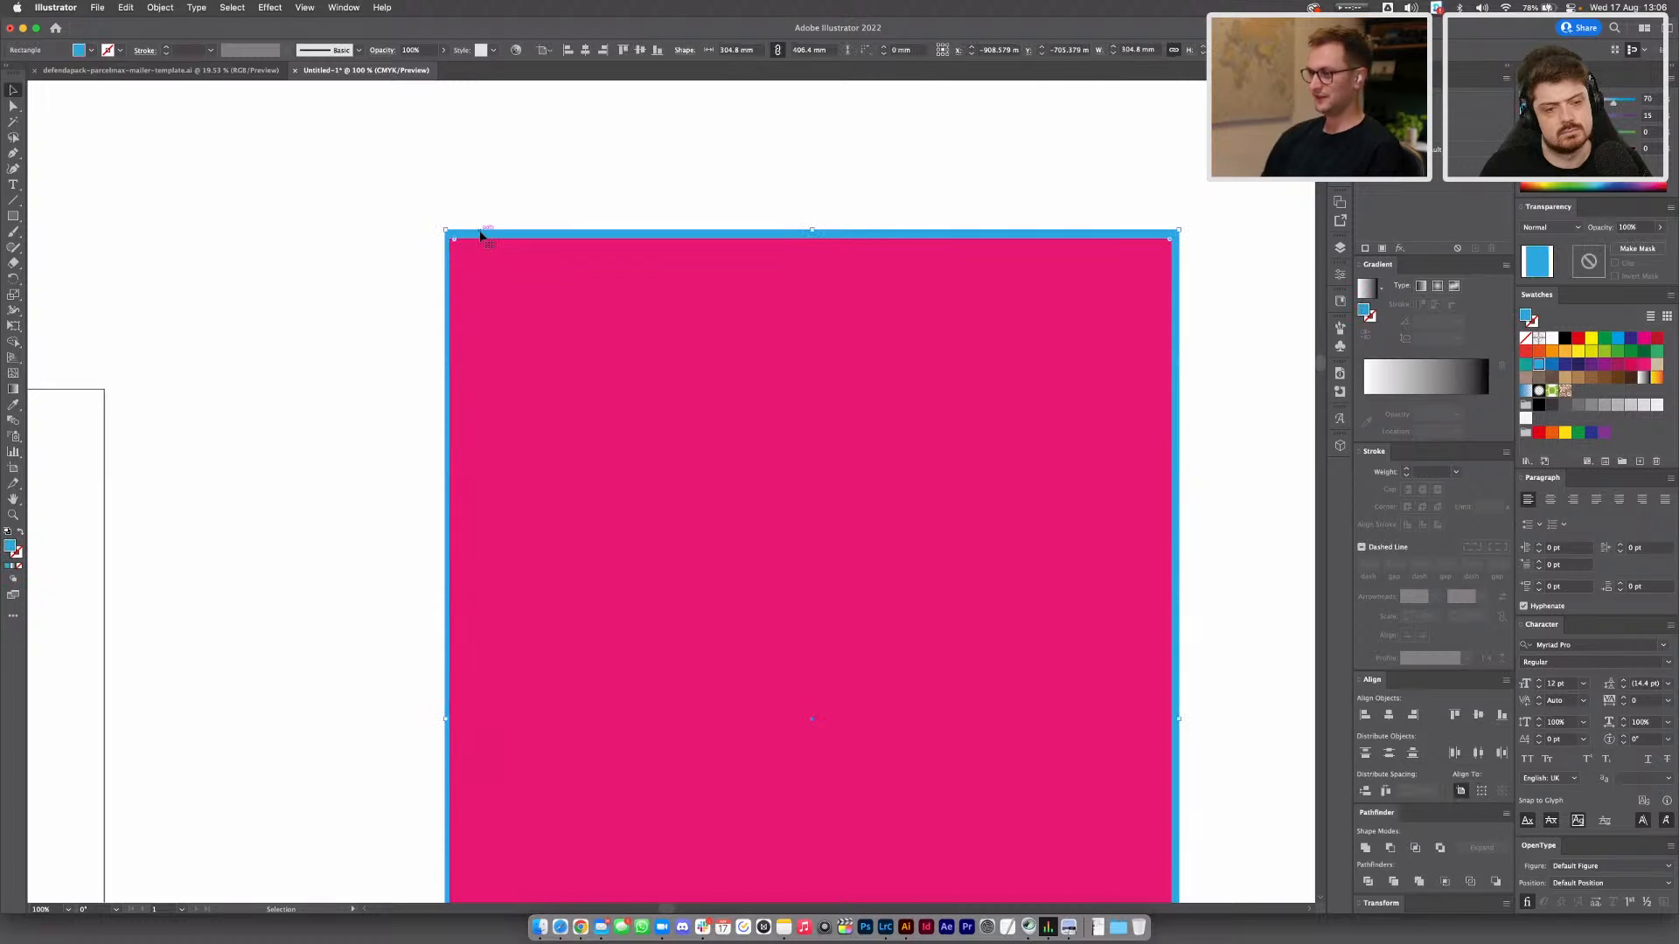
key("Delete")
key("super+minus")
key("super+minus")
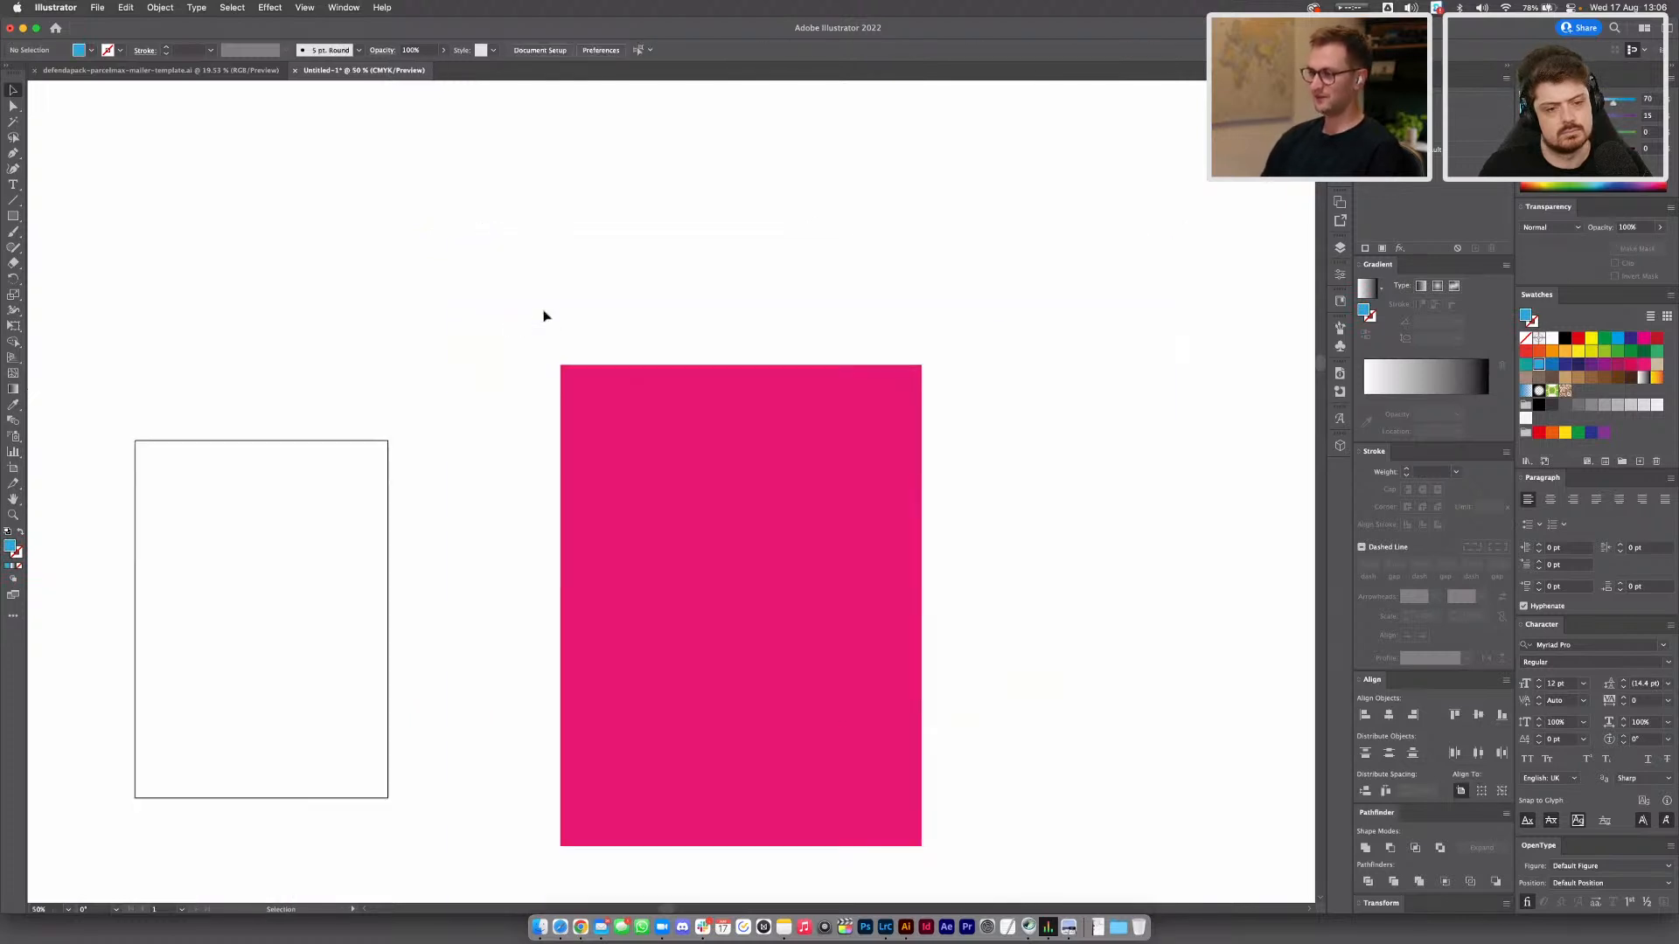
Move the magenta 300 x 400 mm rectangle closer to the A4 artboard
scroll(543, 316, "down", 4)
scroll(543, 316, "left", 2)
left_click_drag(837, 318, 743, 331)
left_click(1102, 358)
scroll(1102, 359, "up", 2)
scroll(1102, 359, "left", 3)
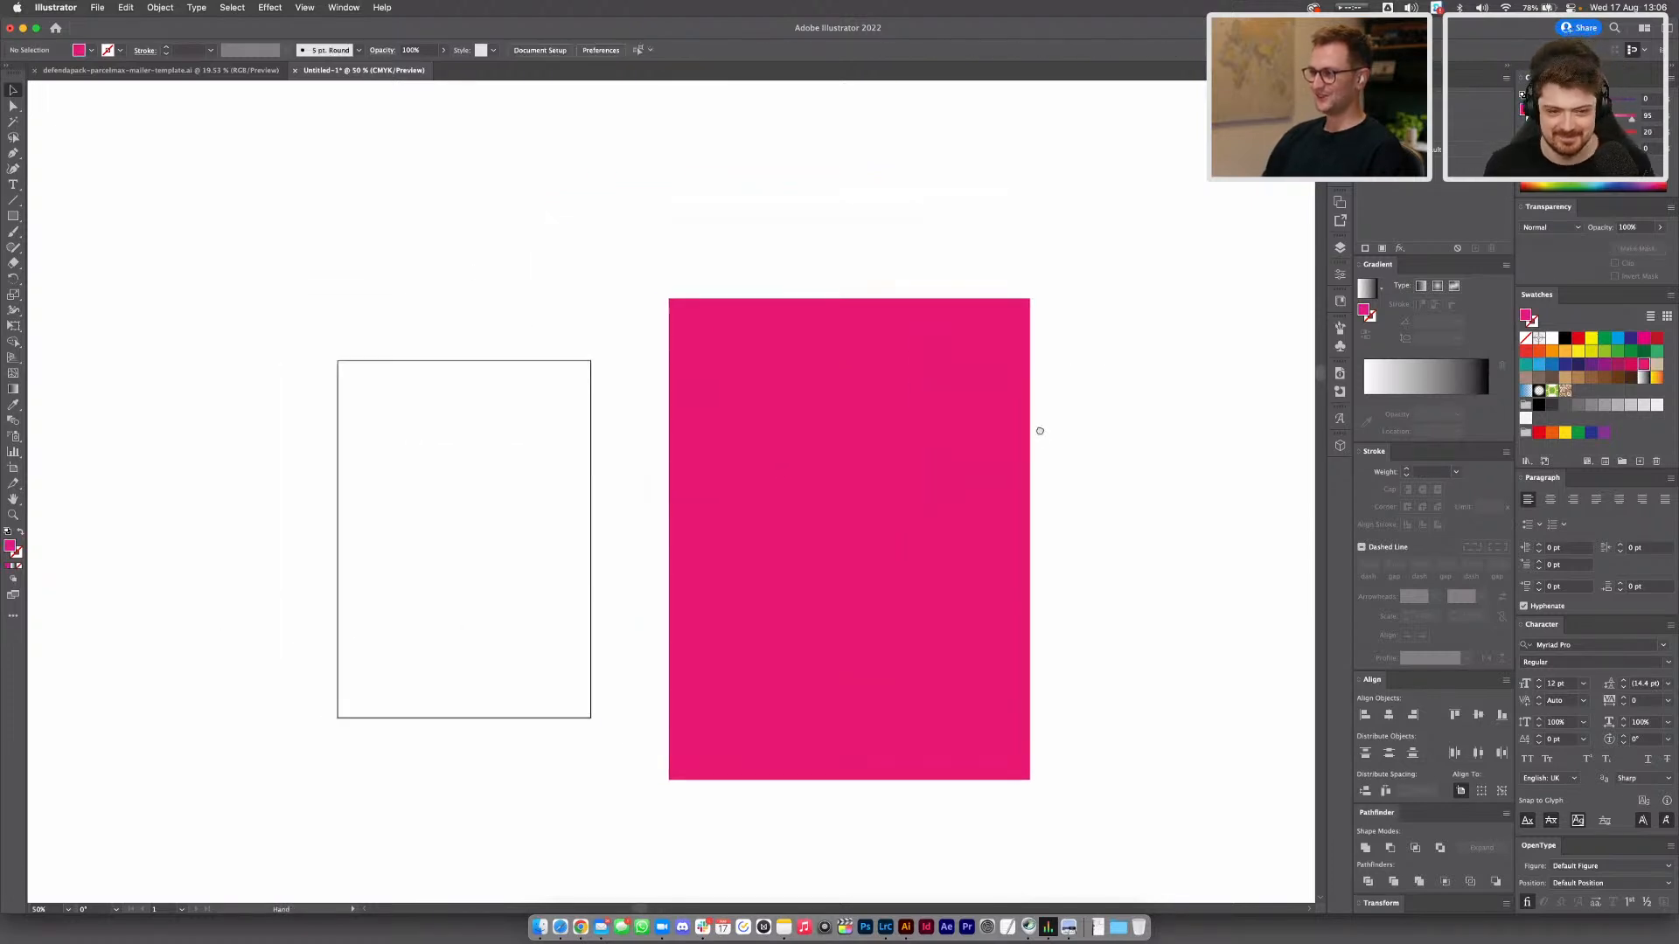
left_click_drag(800, 441, 619, 407)
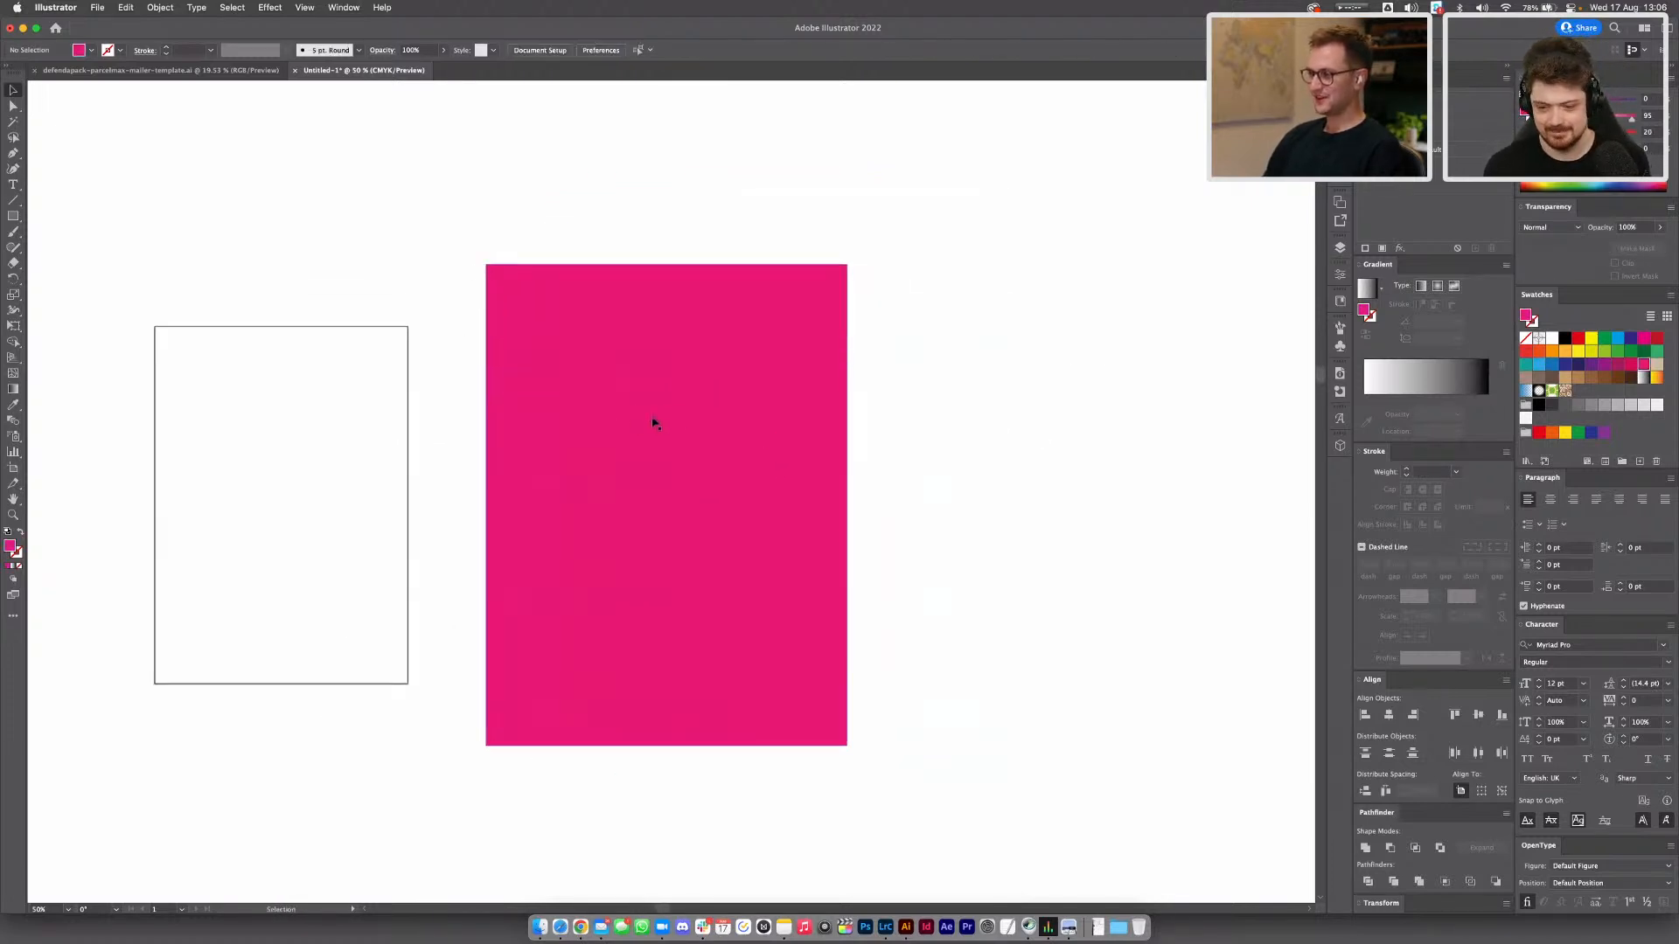
Recolour the magenta 300 x 400 mm rectangle light blue
left_click(1535, 365)
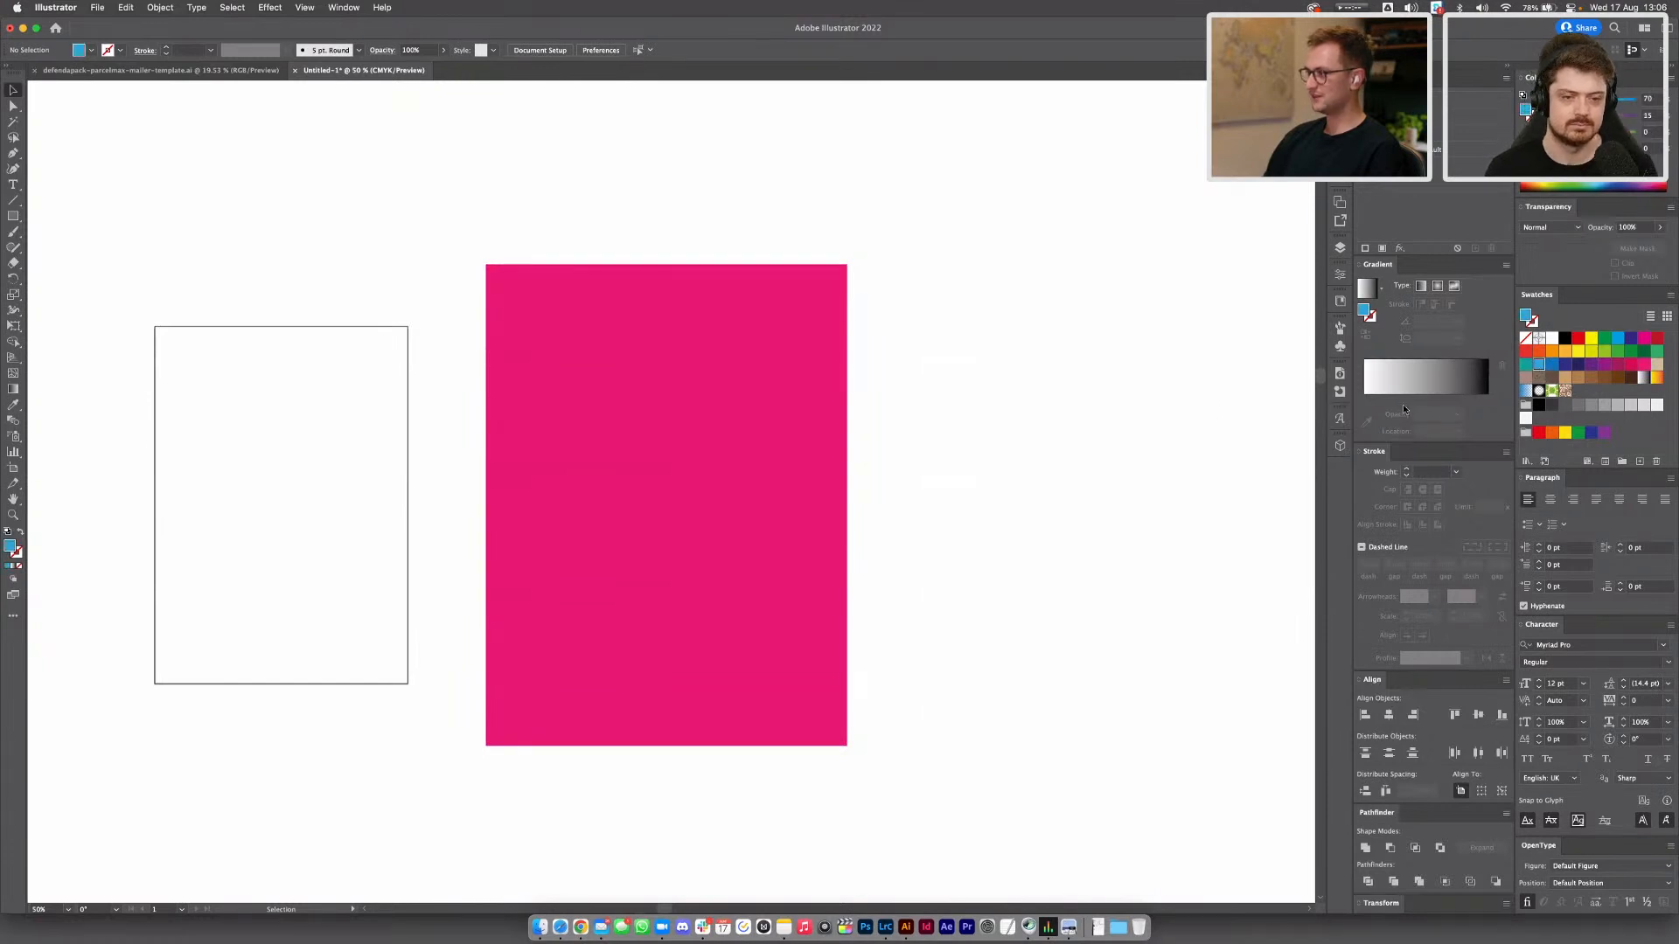
left_click(684, 463)
left_click(1541, 367)
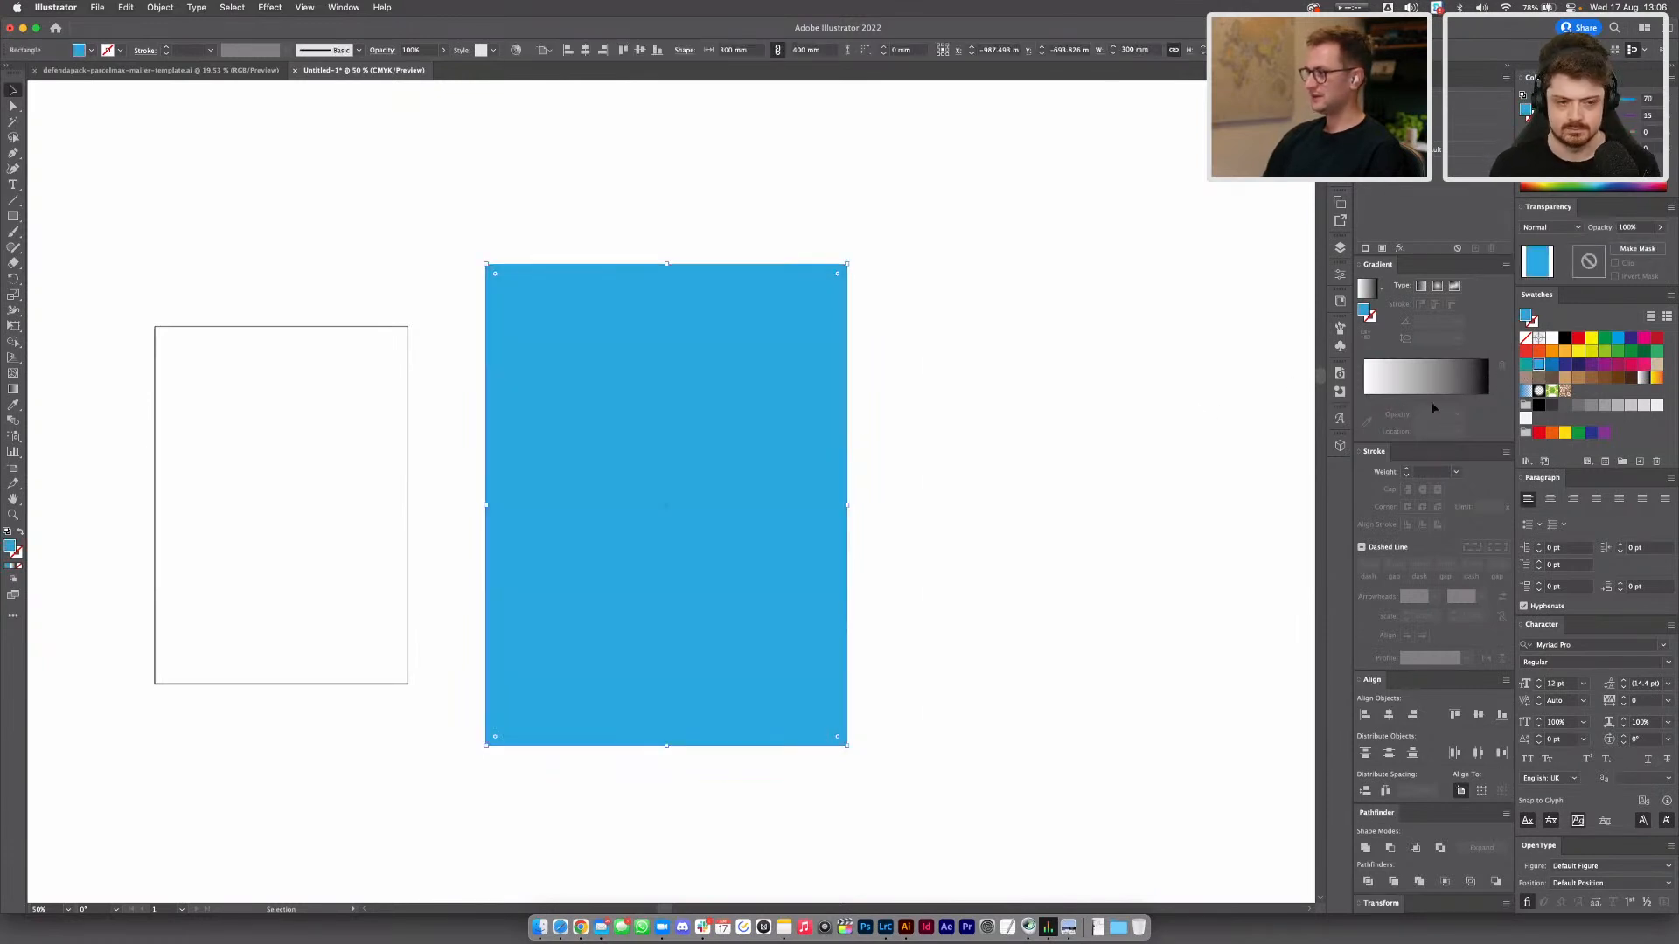
Duplicate the blue rectangle beside the original and scale the copy proportionally to 450 x 600 mm
left_click_drag(1020, 396, 840, 376)
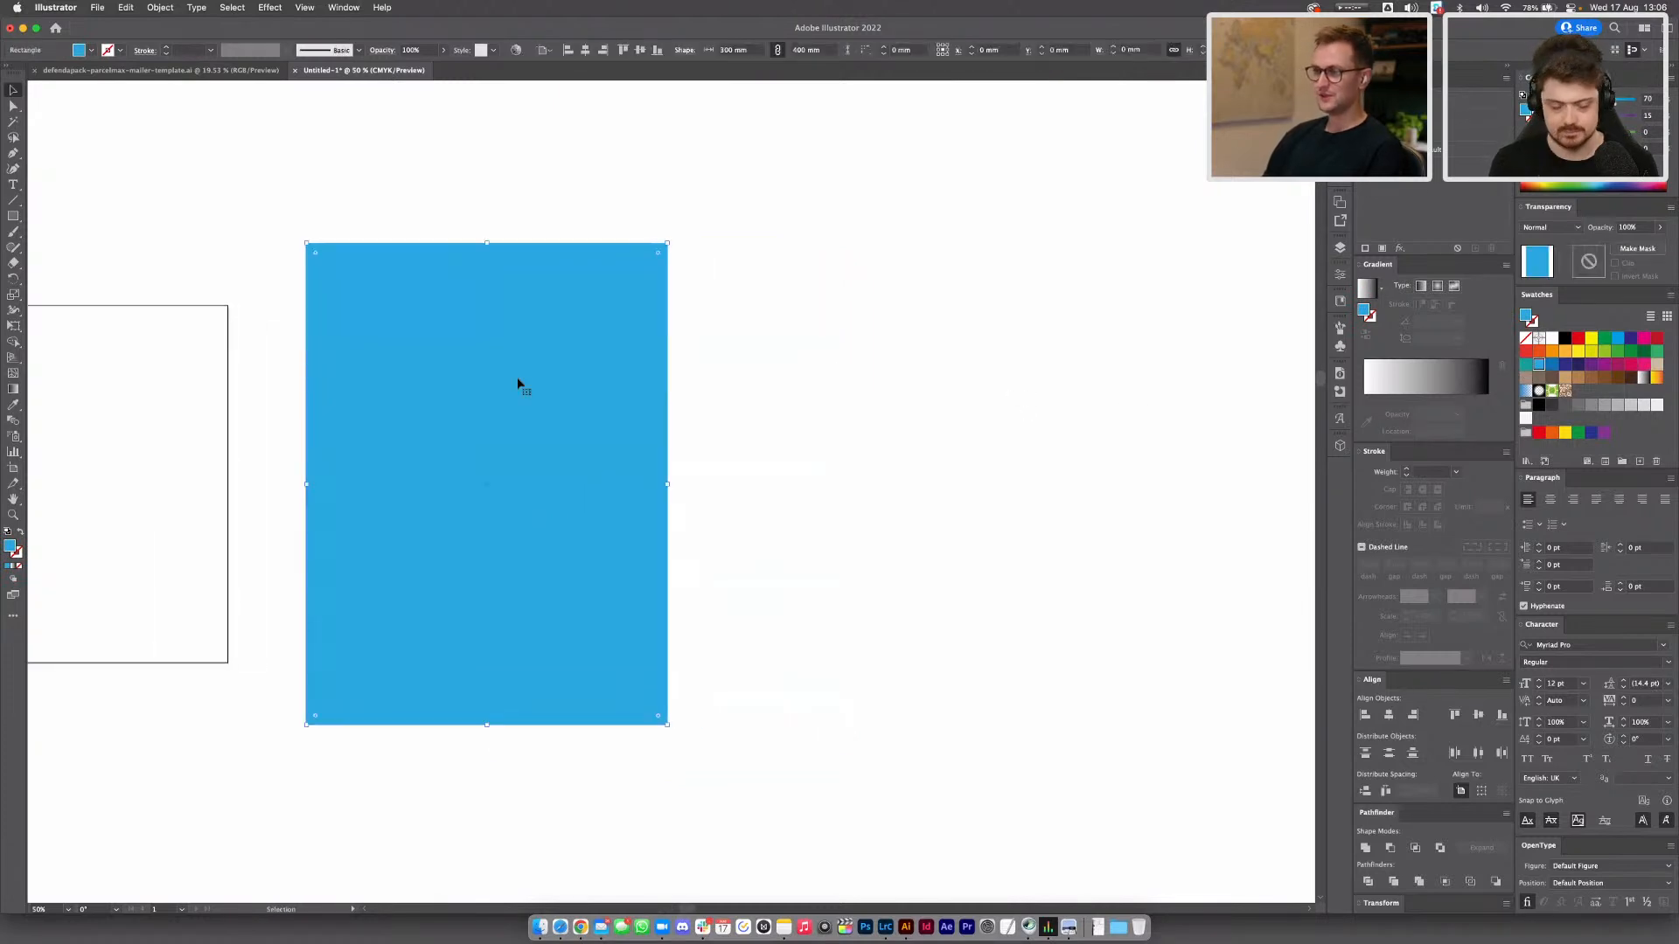
left_click_drag(417, 378, 820, 376)
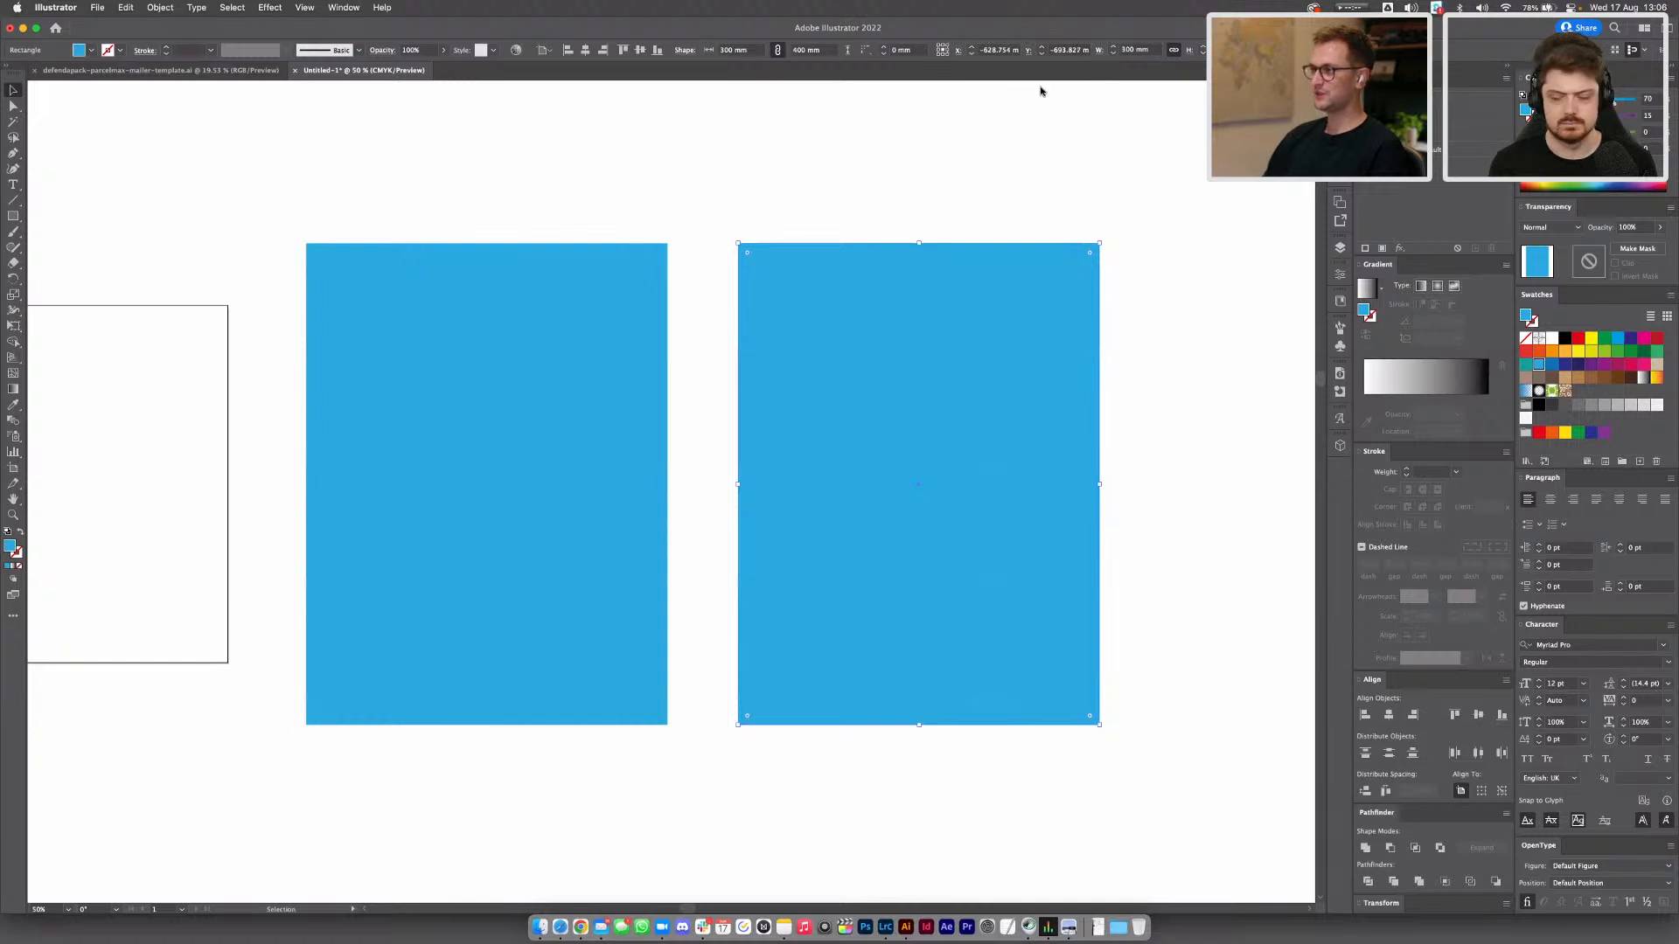
left_click(1127, 50)
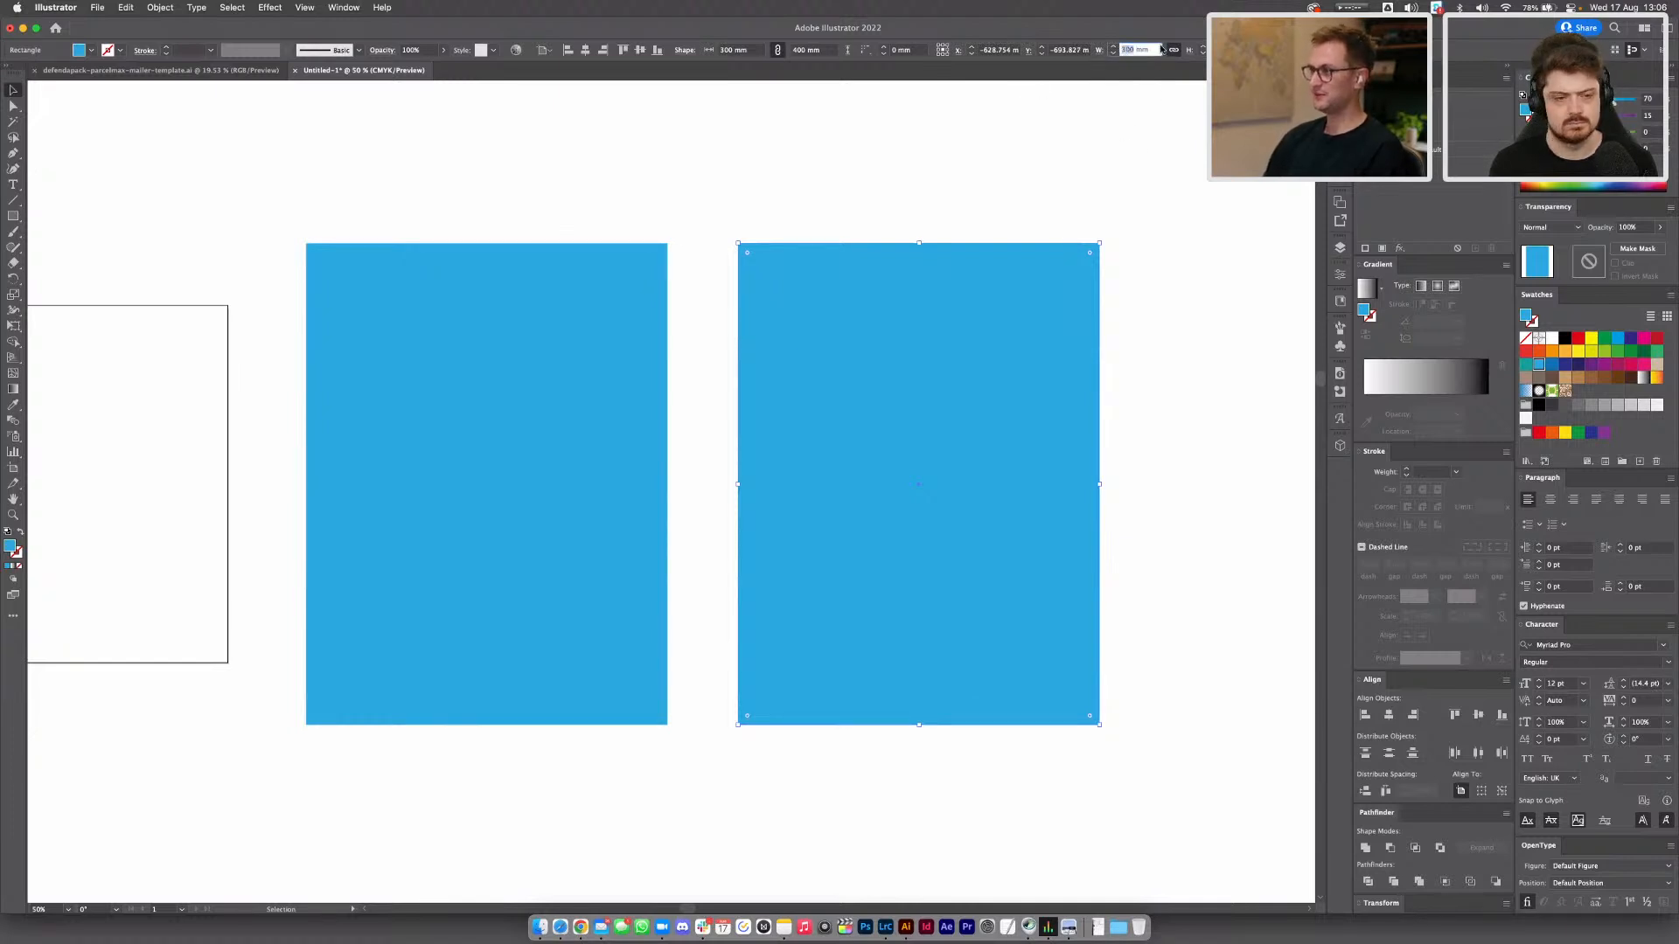
key("super+minus")
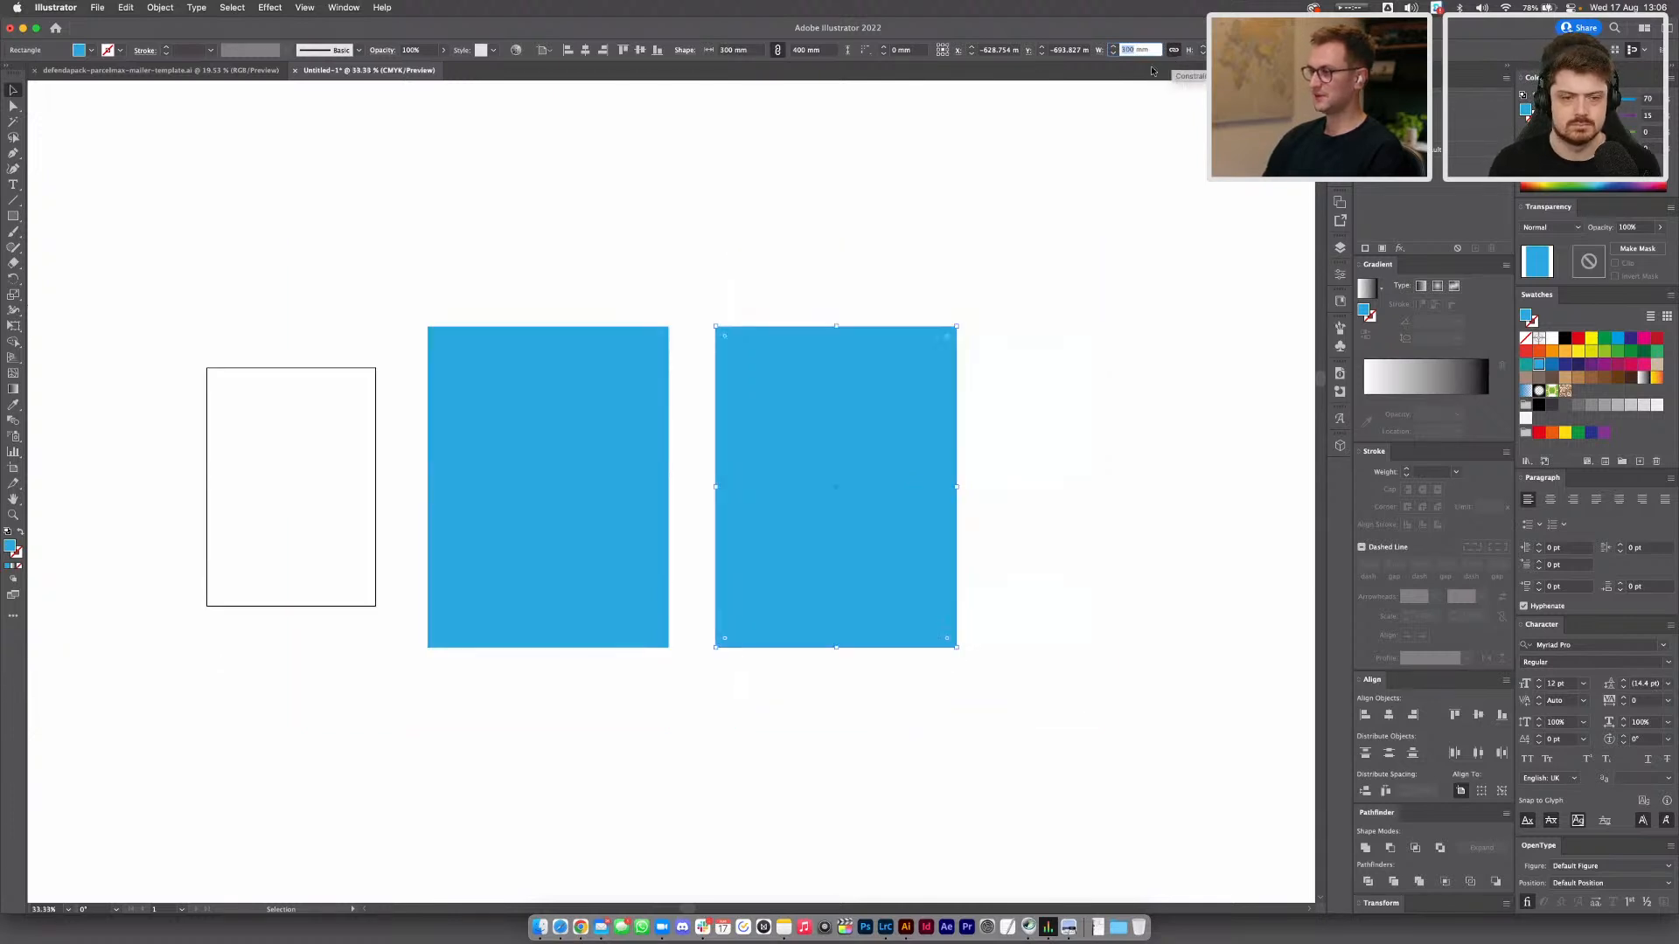
scroll(1004, 219, "right", 5)
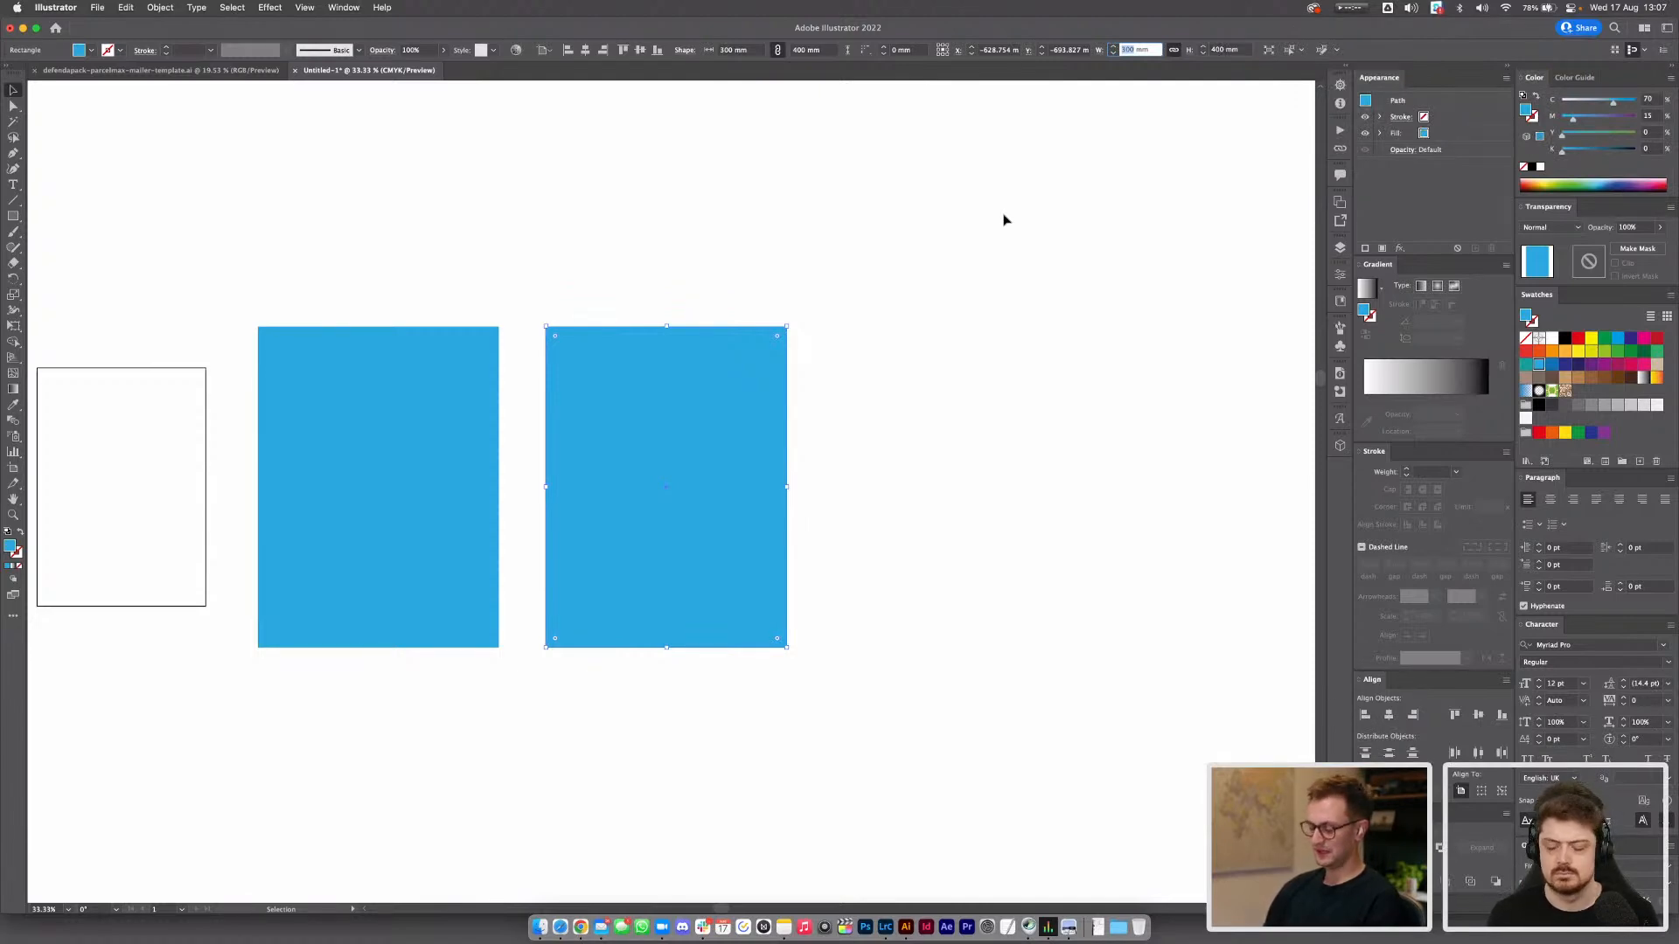
type("450")
key("Tab")
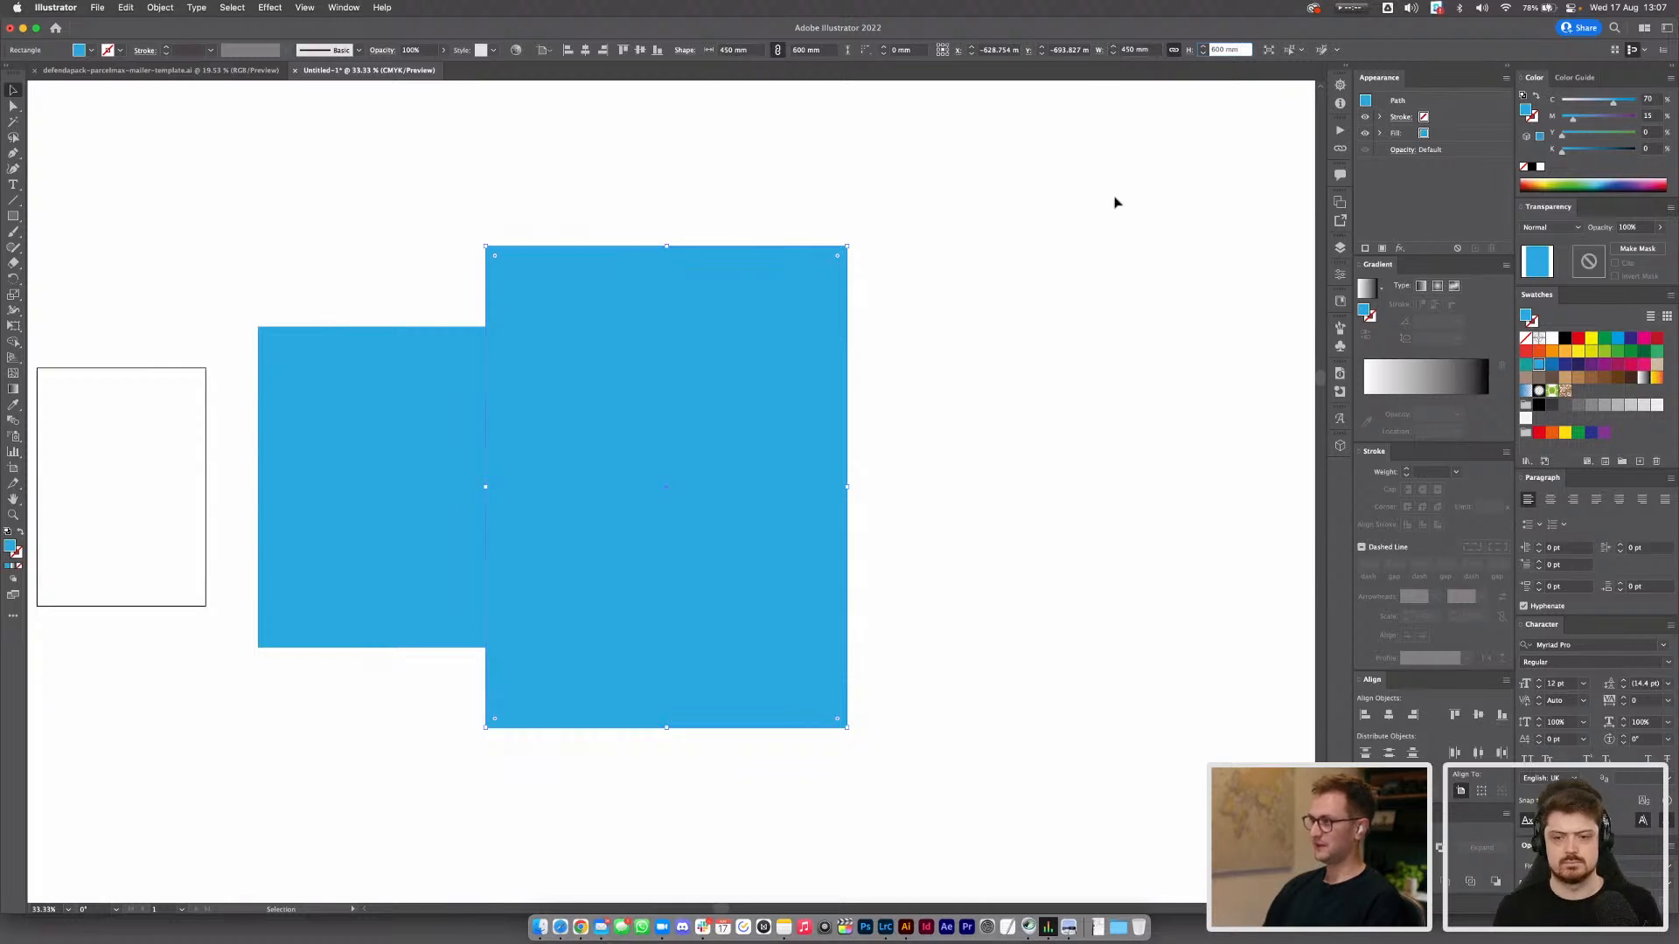
Move the 450 x 600 mm rectangle clear of the smaller one and add another copy of the 300 x 400 mm rectangle in the row
left_click_drag(692, 424, 746, 421)
left_click(982, 420)
left_click_drag(982, 420, 1084, 406)
left_click_drag(468, 261, 808, 422)
key("super+z")
left_click(444, 424)
left_click(795, 412)
left_click(594, 414)
left_click_drag(820, 407, 539, 408)
left_click(615, 266)
Resize the 300 x 400 mm rectangle nearest the artboard to 210 x 300 mm with the proportions unlinked
left_click(596, 438)
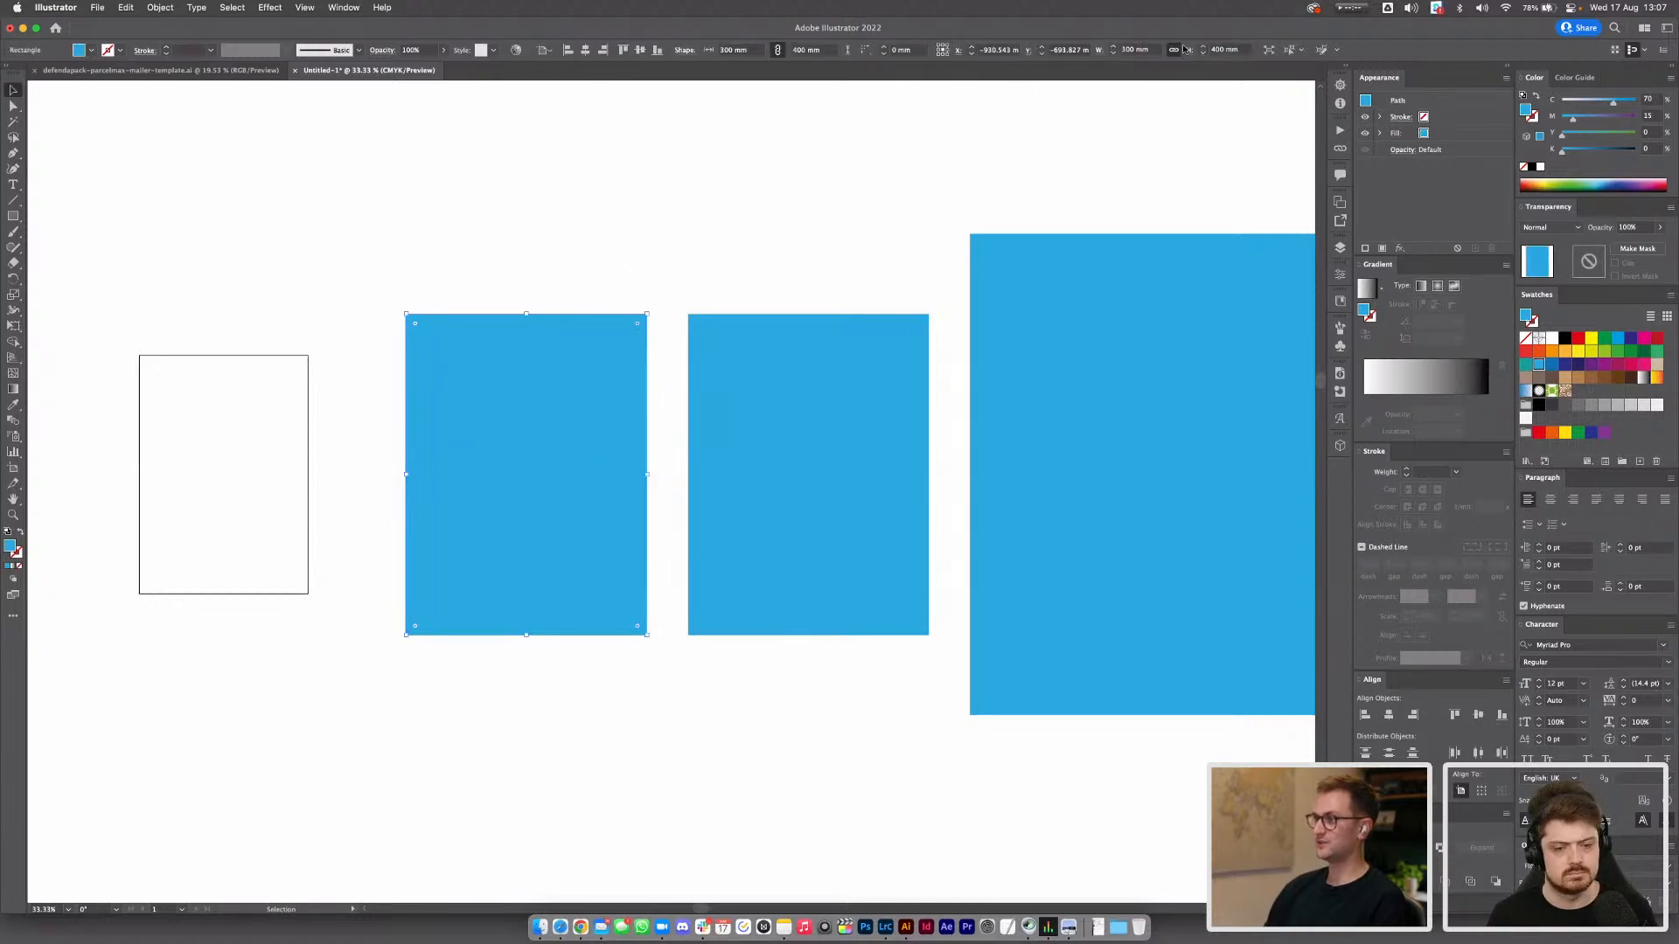
left_click(1128, 50)
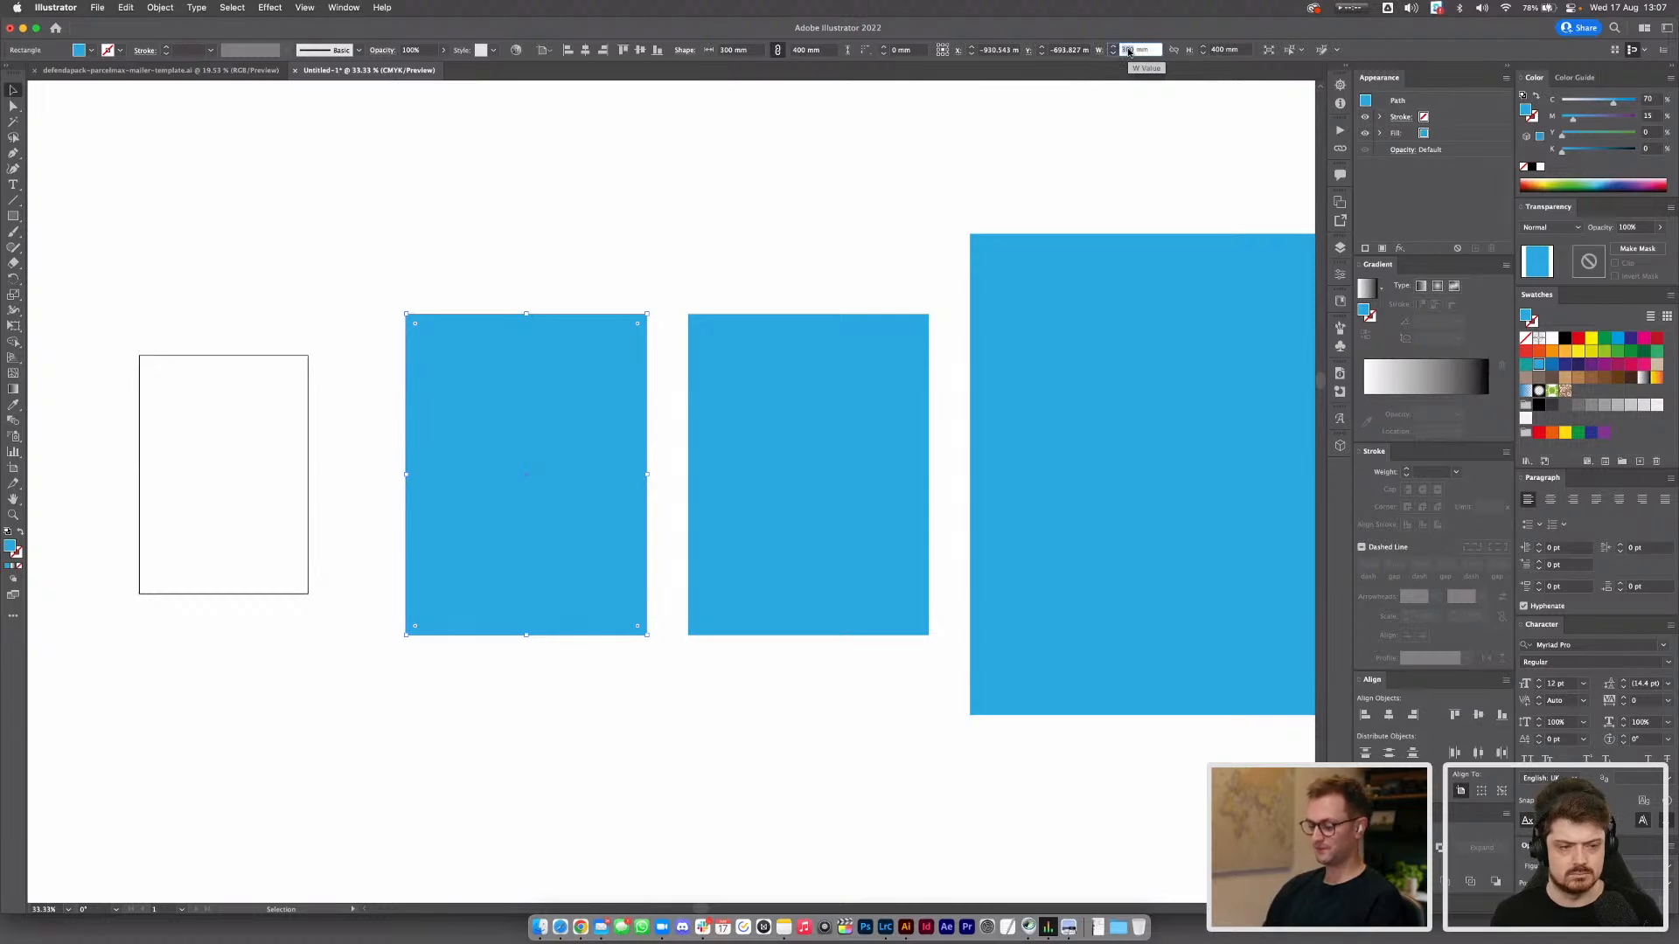
type("210")
left_click(1215, 49)
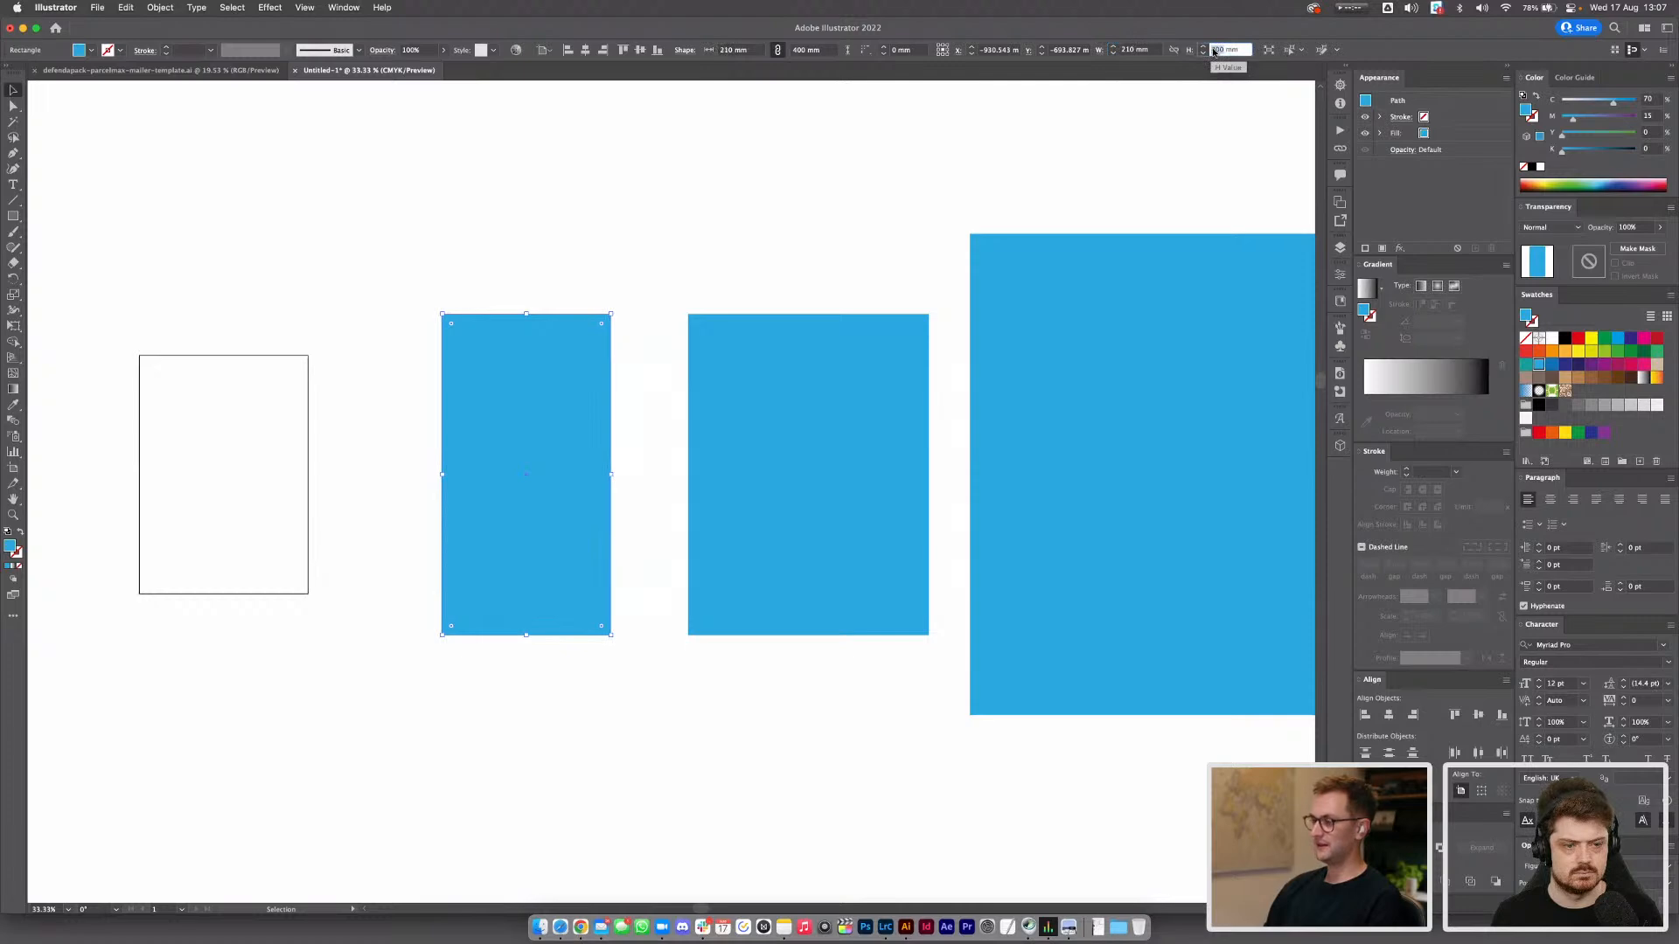
key("Return")
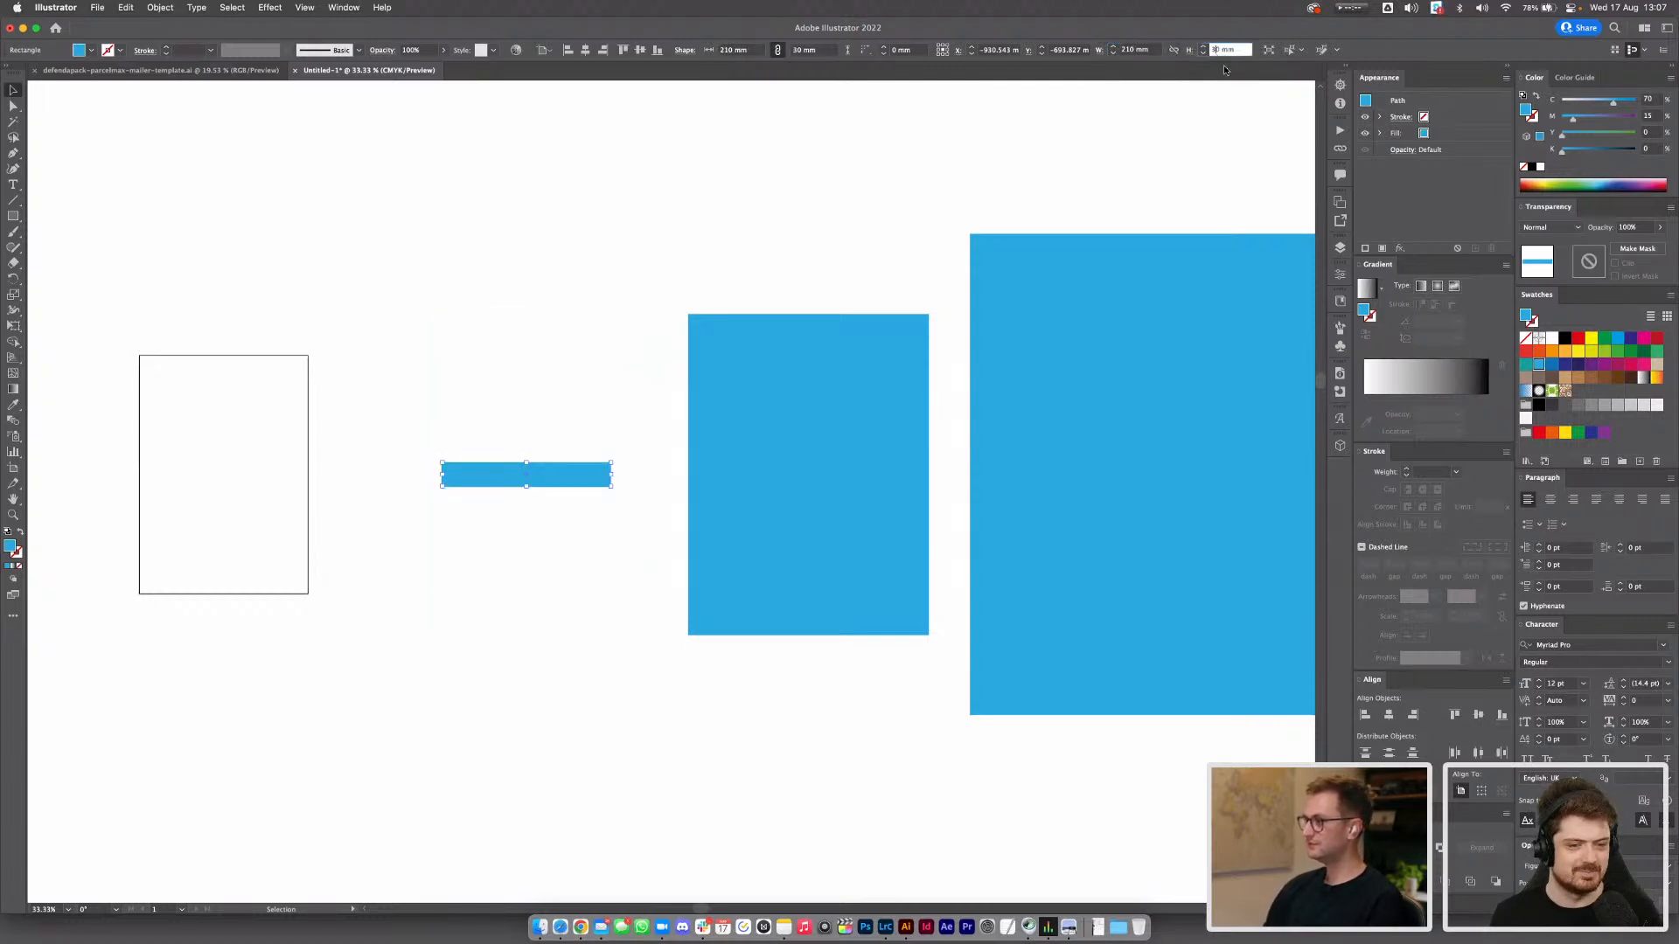
type("0")
key("Return")
left_click(536, 300)
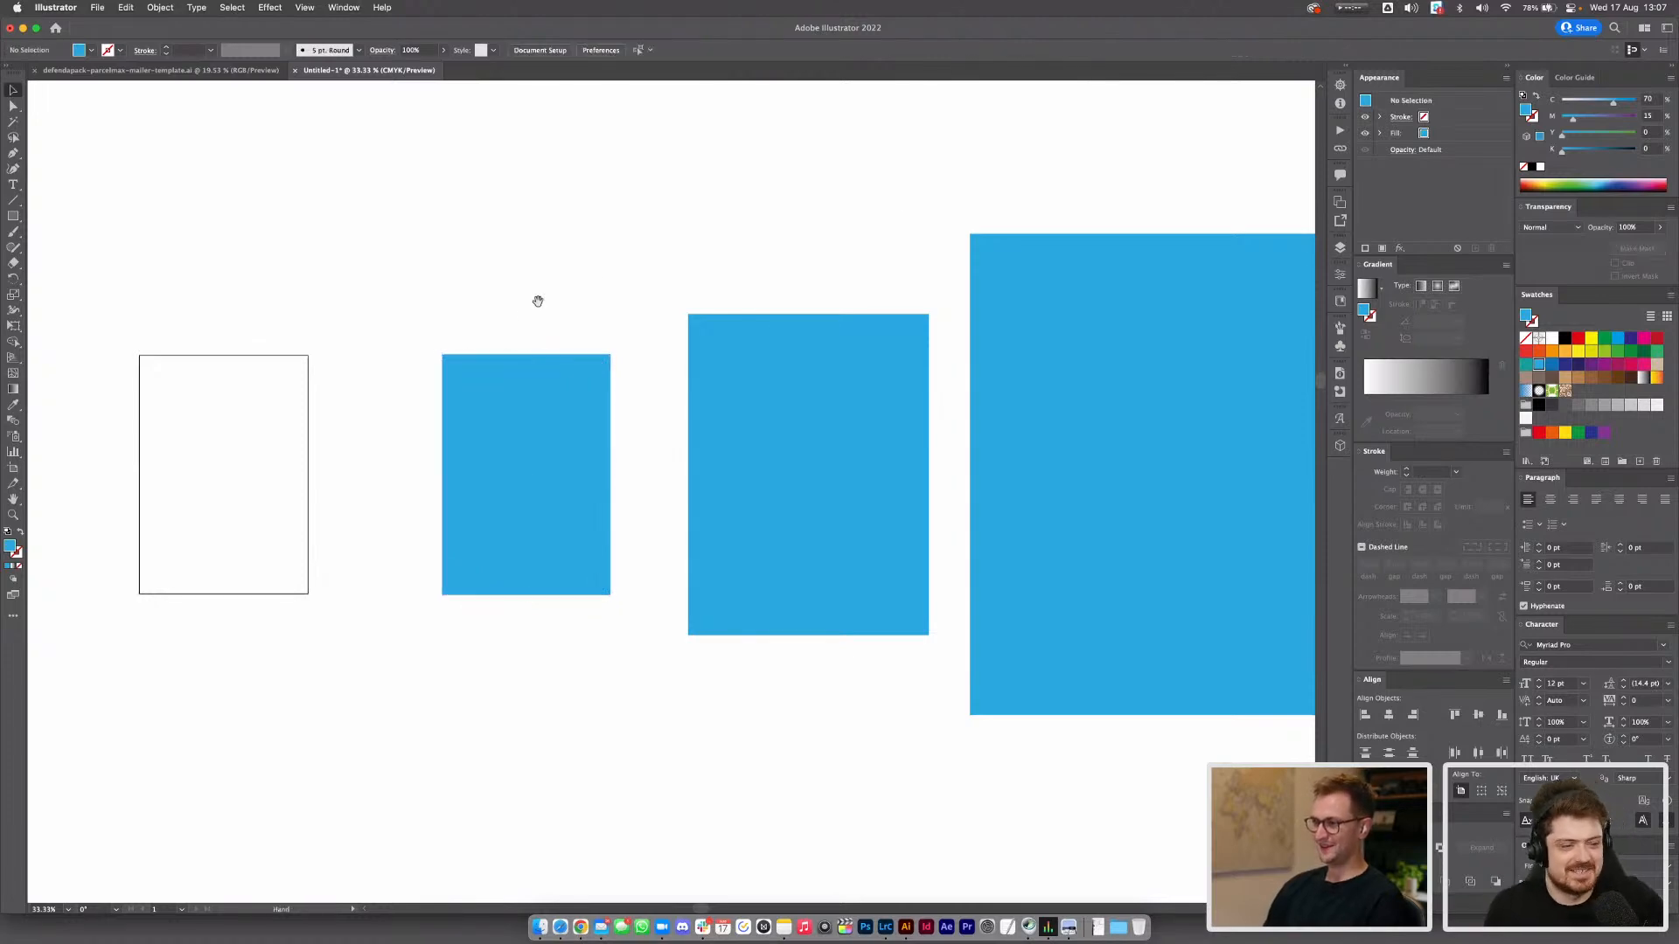
Move the 300 x 400 mm rectangle closer to the 210 x 300 mm one to even out the gaps in the row
scroll(764, 382, "left", 5)
mouse_move(765, 383)
left_mouse_down()
mouse_move(637, 416)
mouse_move(463, 385)
mouse_move(754, 383)
left_mouse_up()
left_click_drag(912, 238, 416, 240)
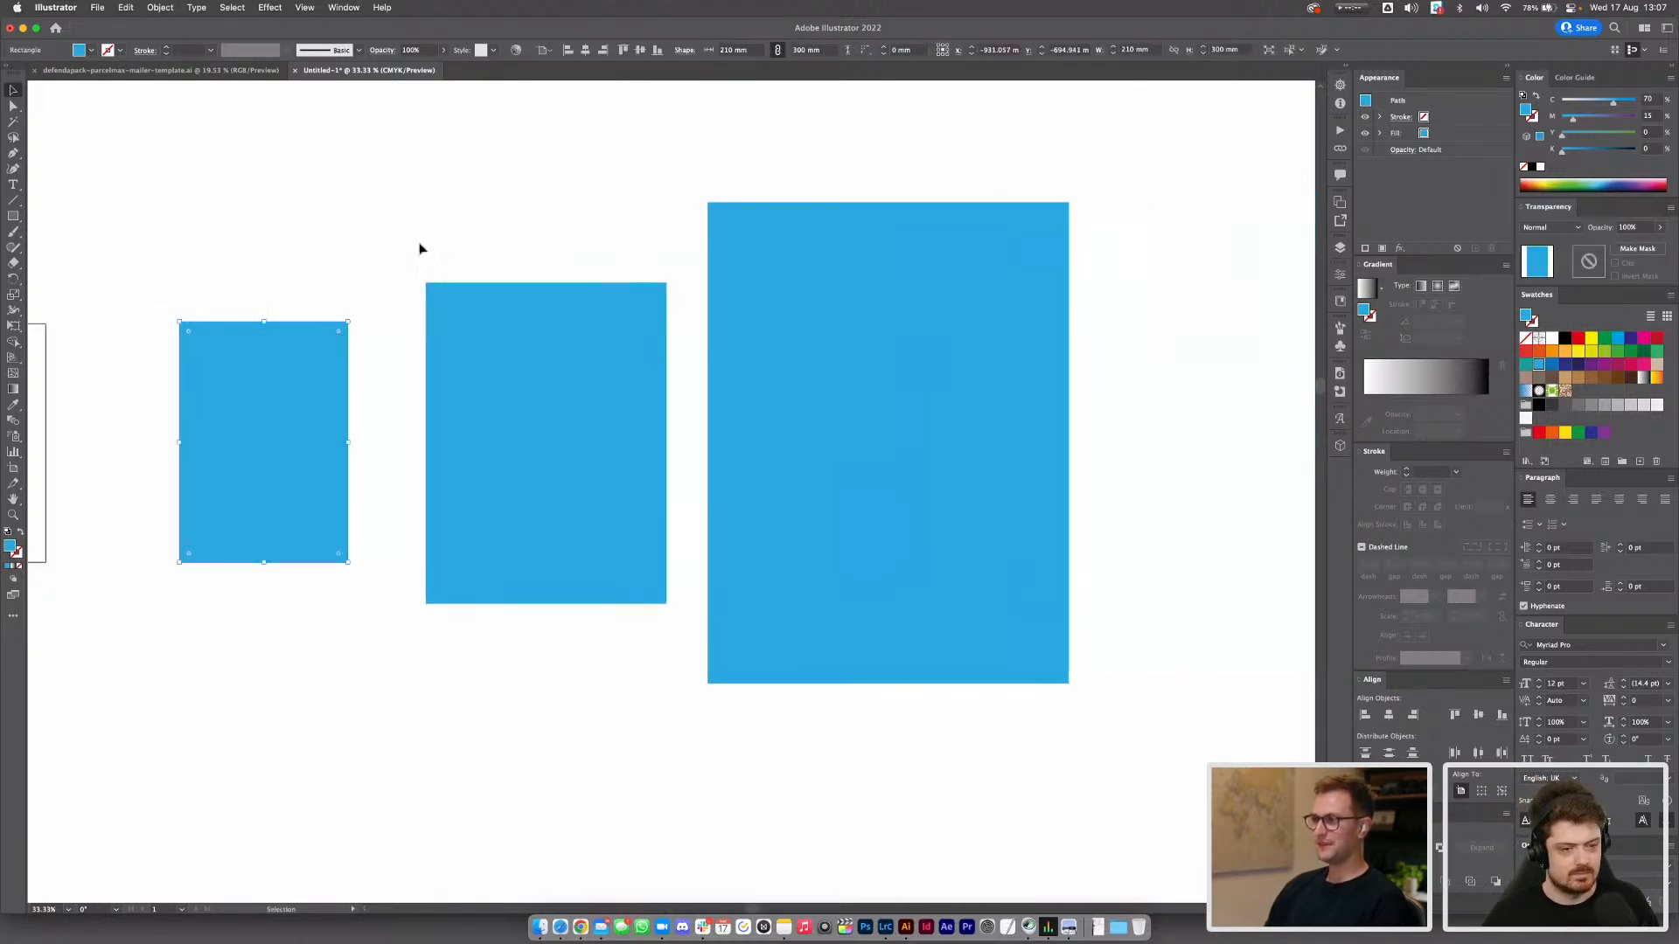
left_click_drag(543, 397, 517, 397)
left_click(495, 240)
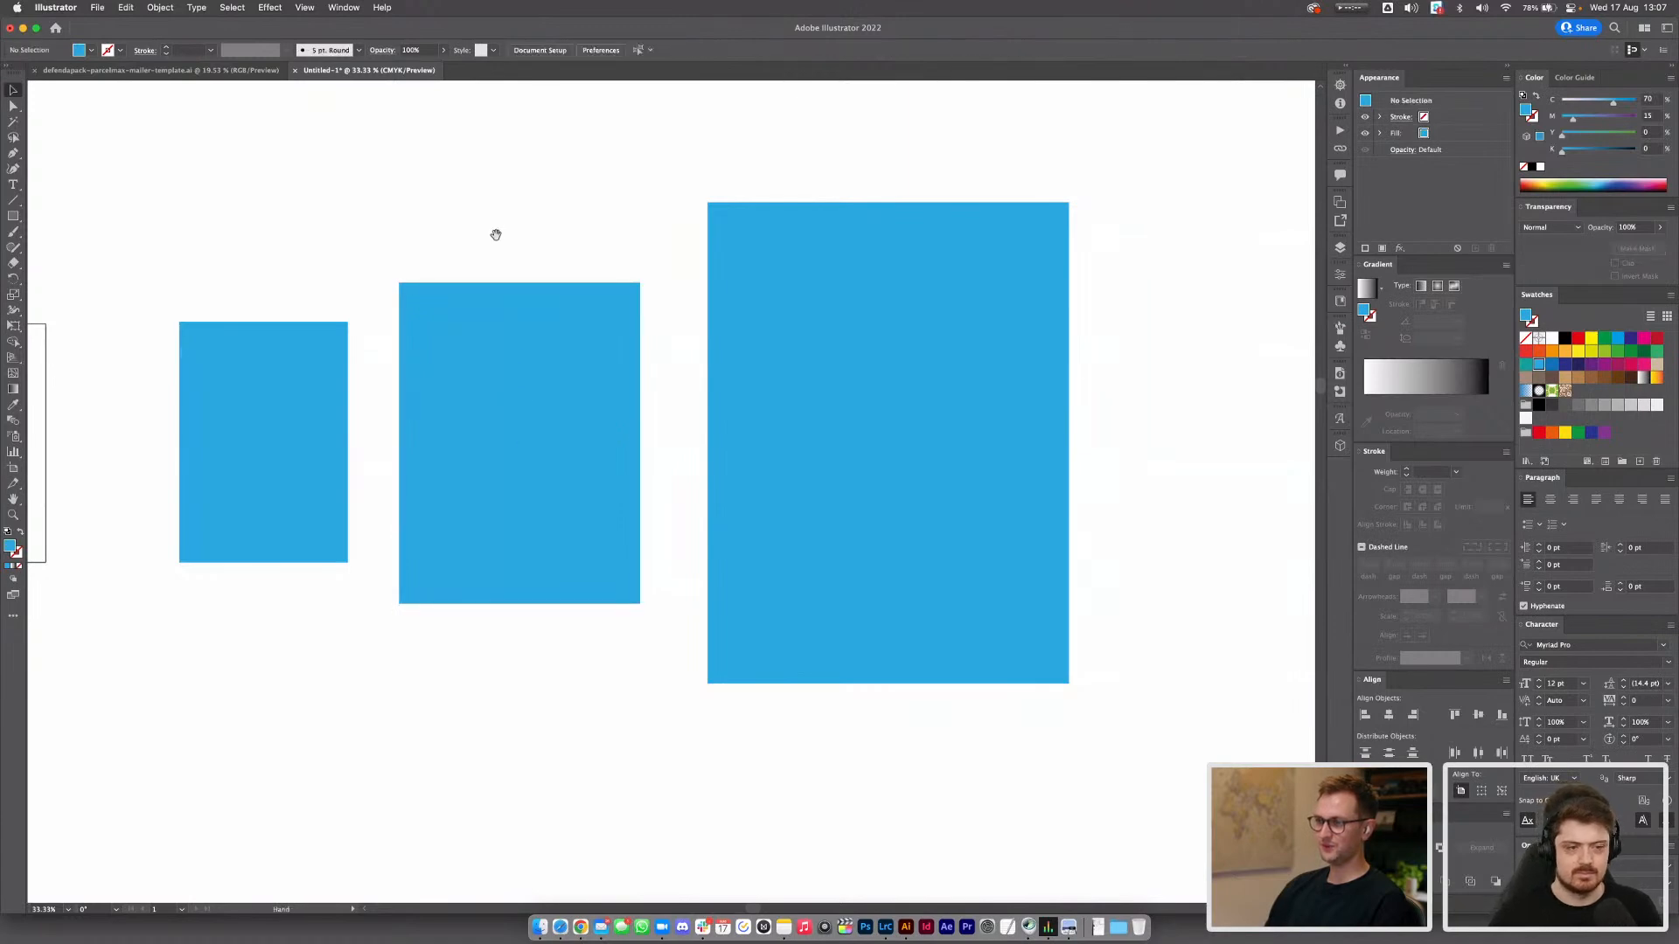
left_click_drag(495, 240, 660, 251)
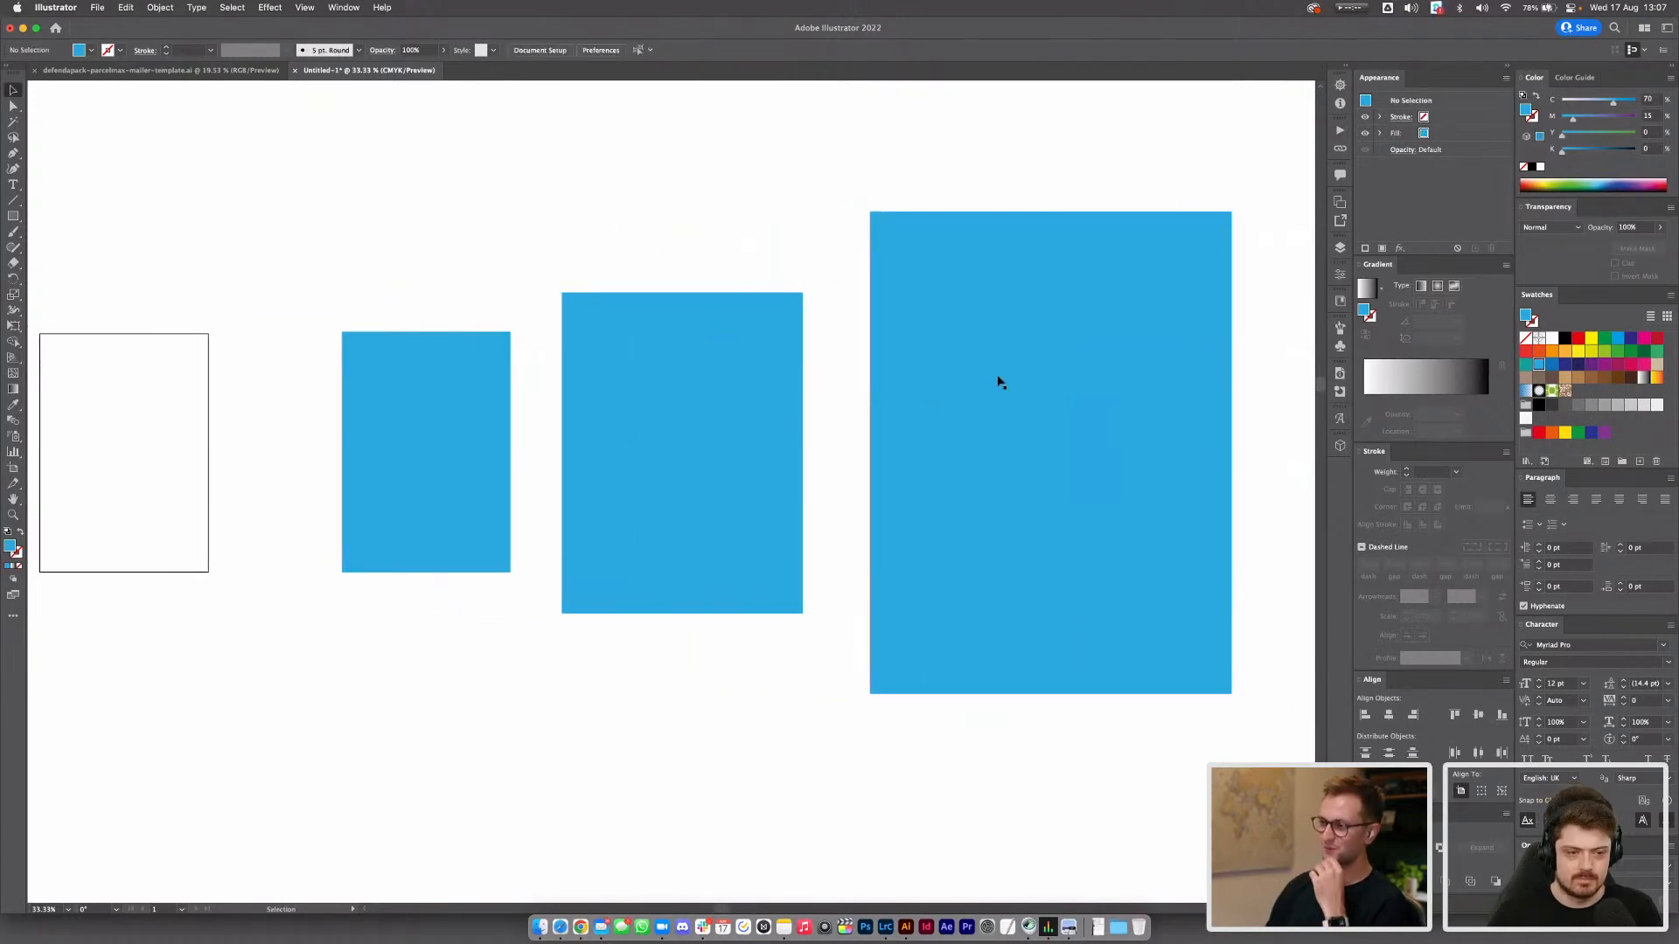
Duplicate the 450 x 600 mm rectangle at the end of the row and resize the copy to 500 x 700 mm
key("super+minus")
left_click_drag(997, 375, 694, 376)
left_click(593, 388)
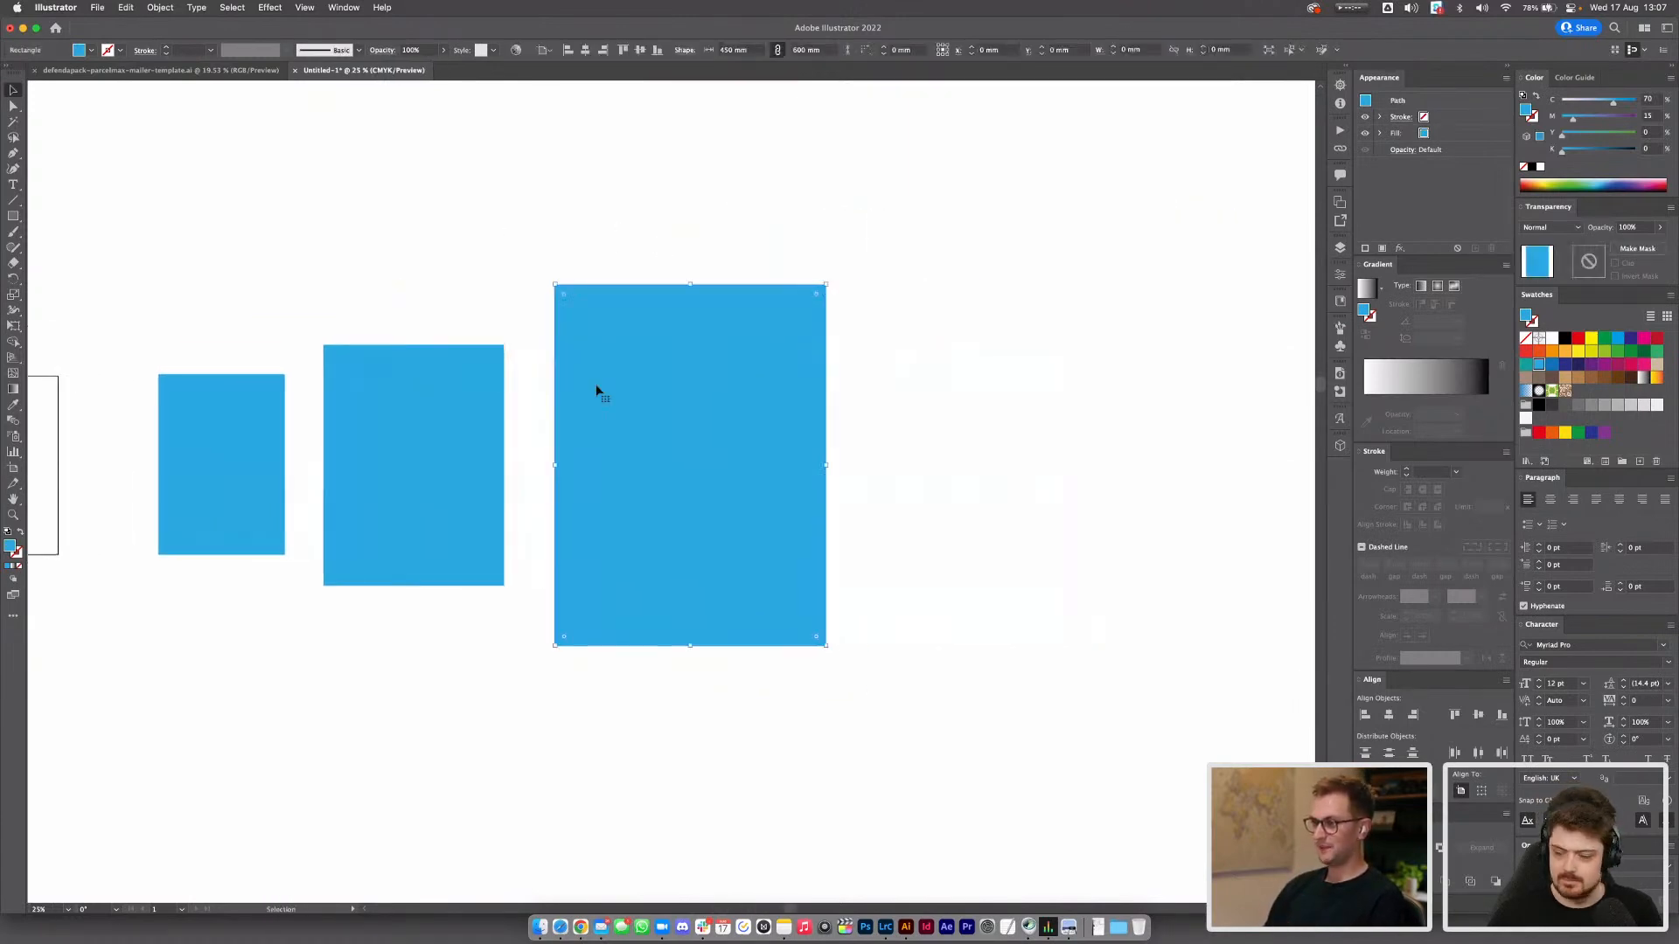
left_click_drag(586, 388, 921, 385)
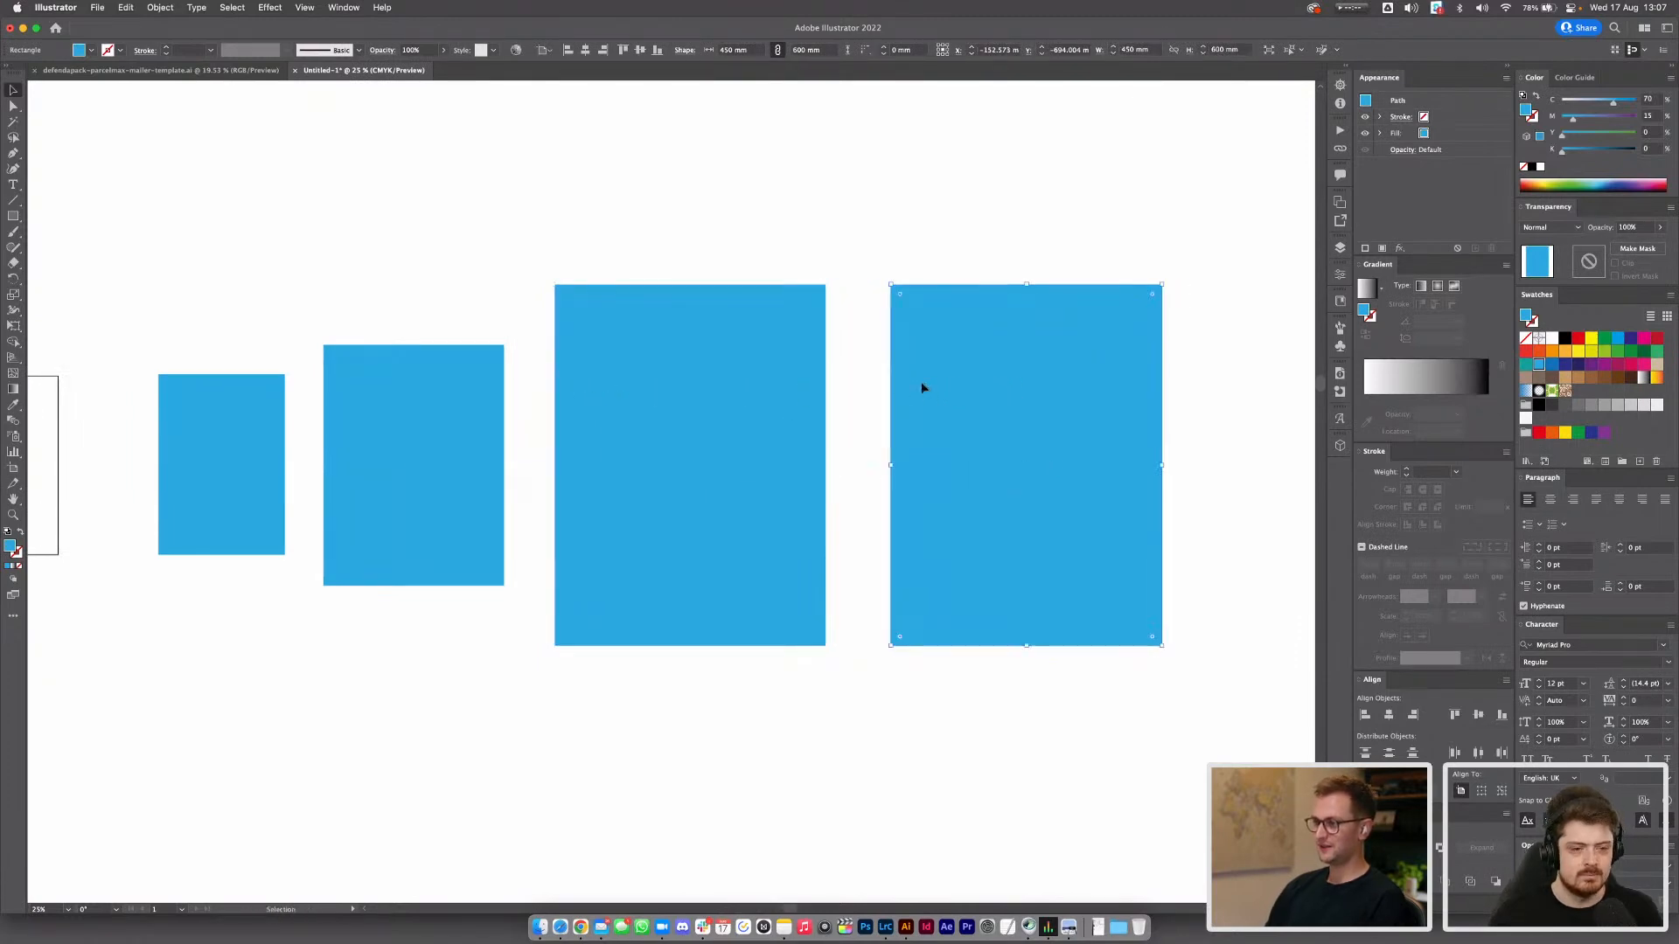
left_click(1129, 49)
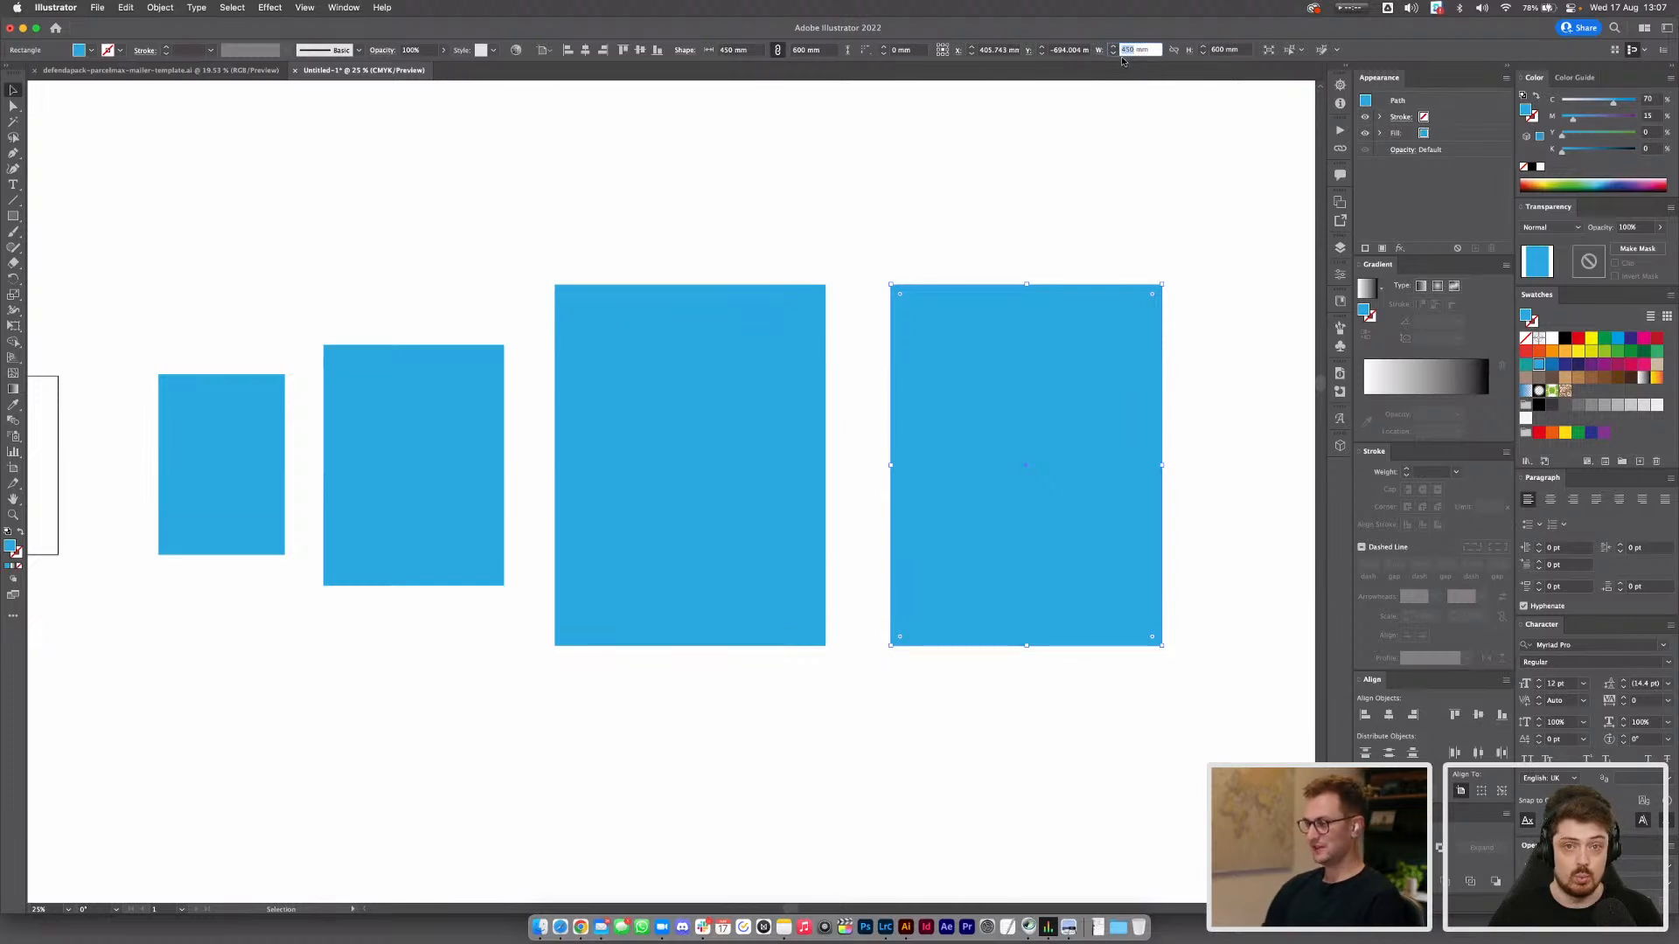
type("500")
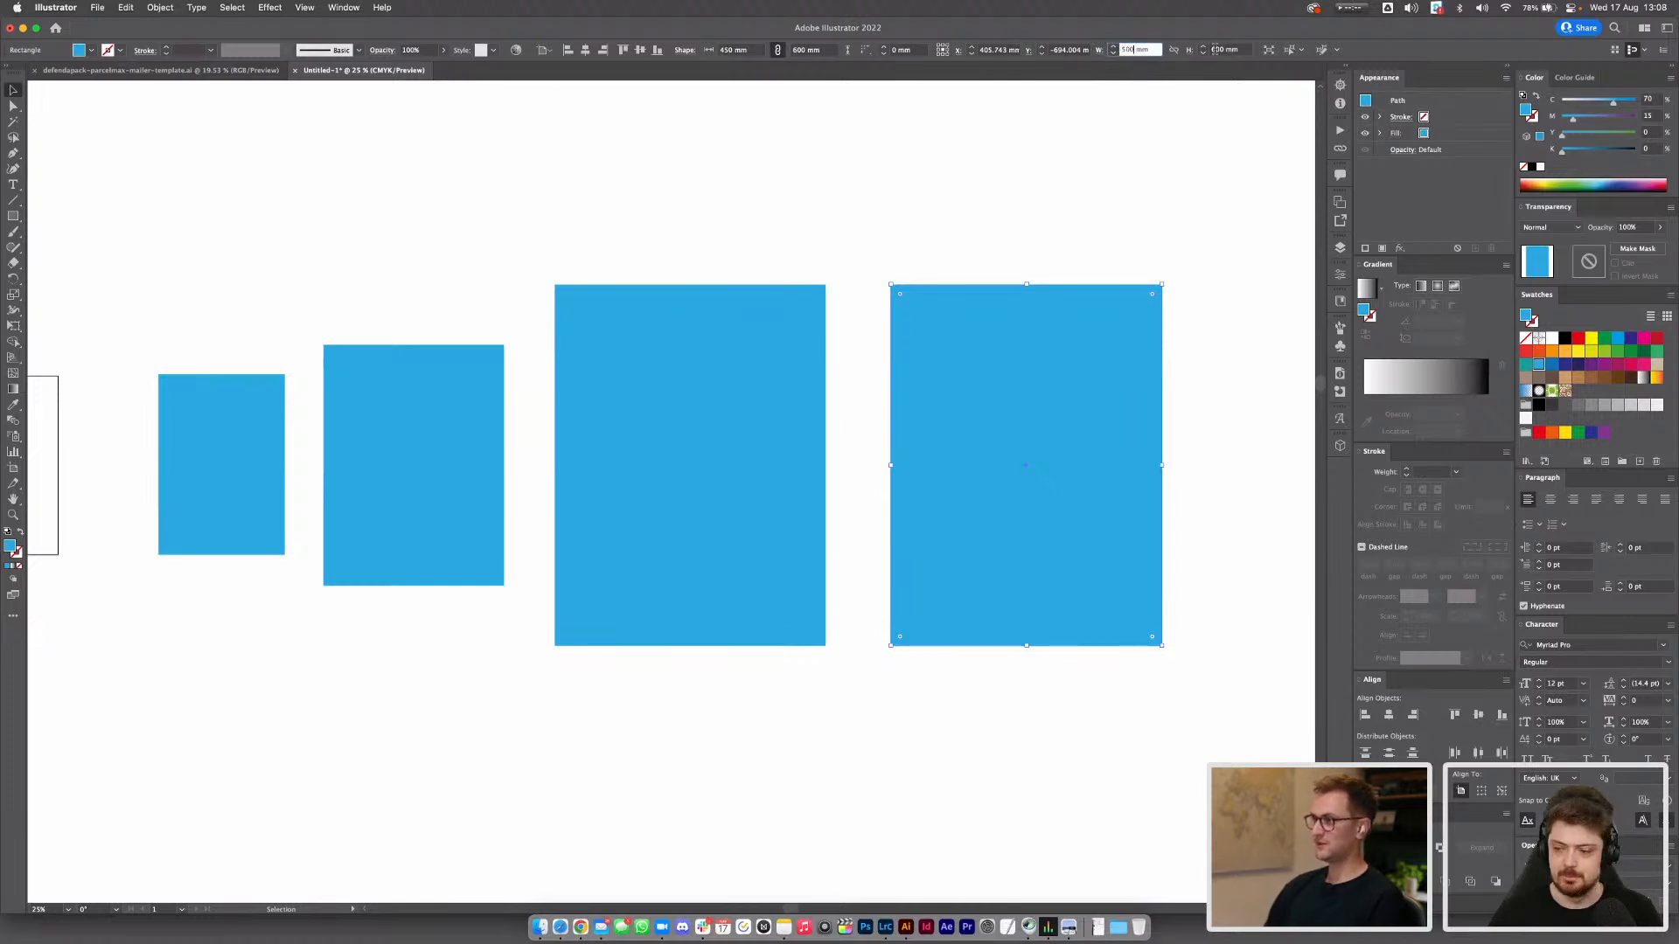
left_click(1215, 50)
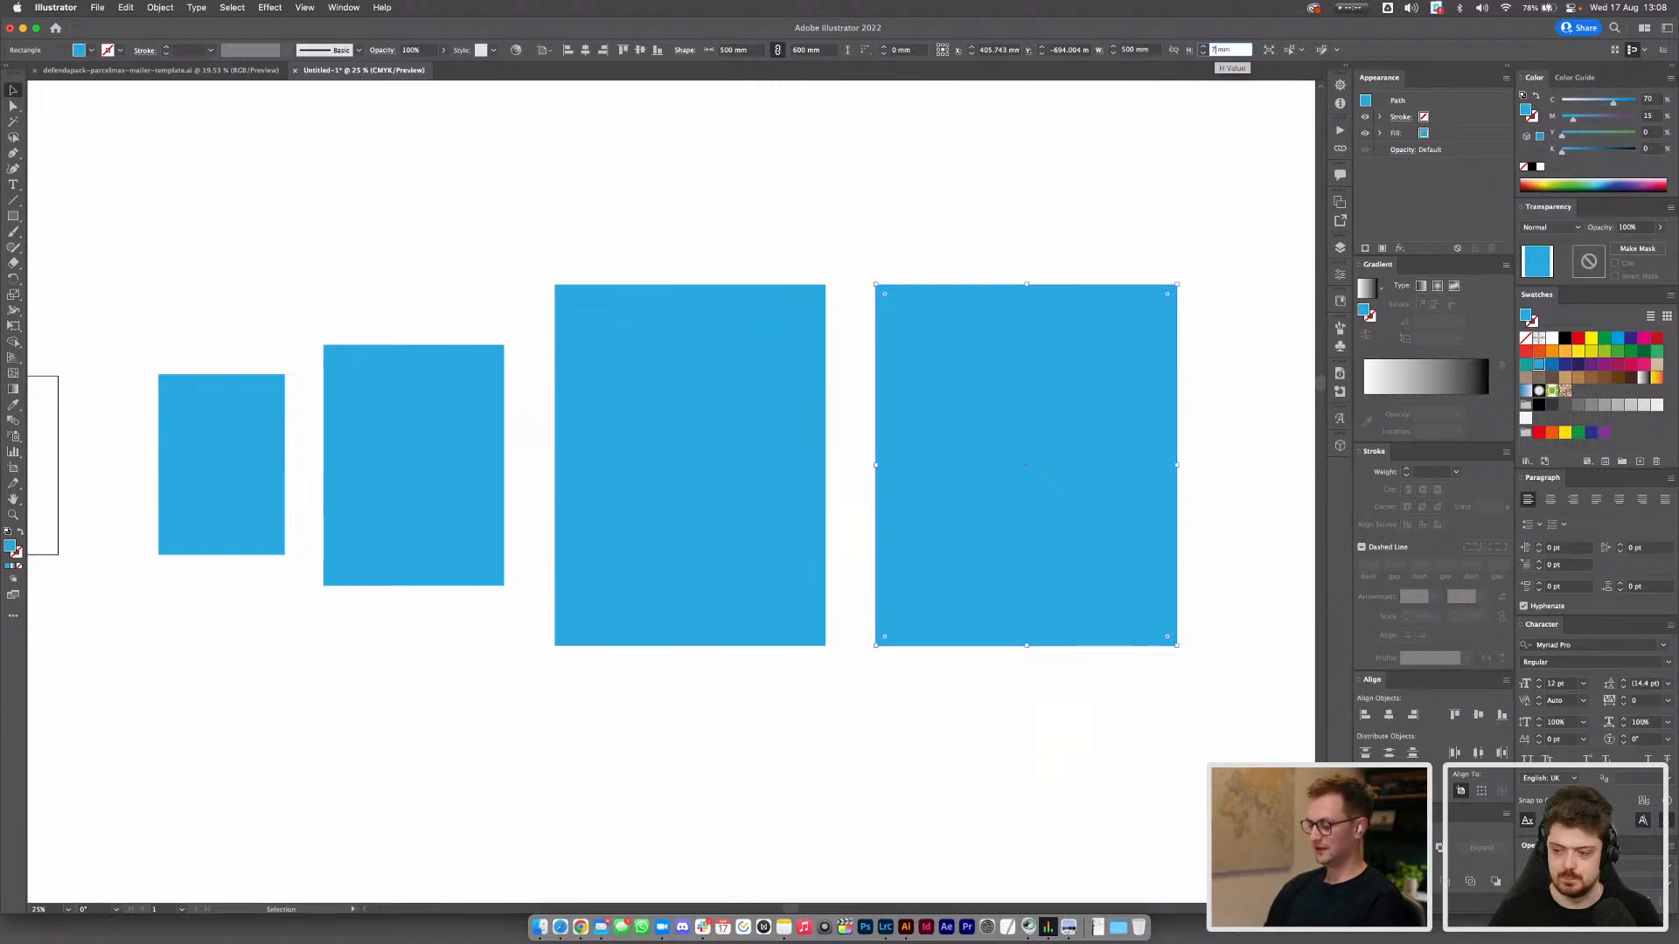
type("700")
key("Return")
Move the 500 x 700 mm rectangle slightly away from the 450 x 600 mm one, keeping it vertically centred in the row
left_click(1007, 243)
left_click_drag(957, 213, 780, 170)
left_click_drag(816, 270, 827, 269)
scroll(925, 166, "left", 5)
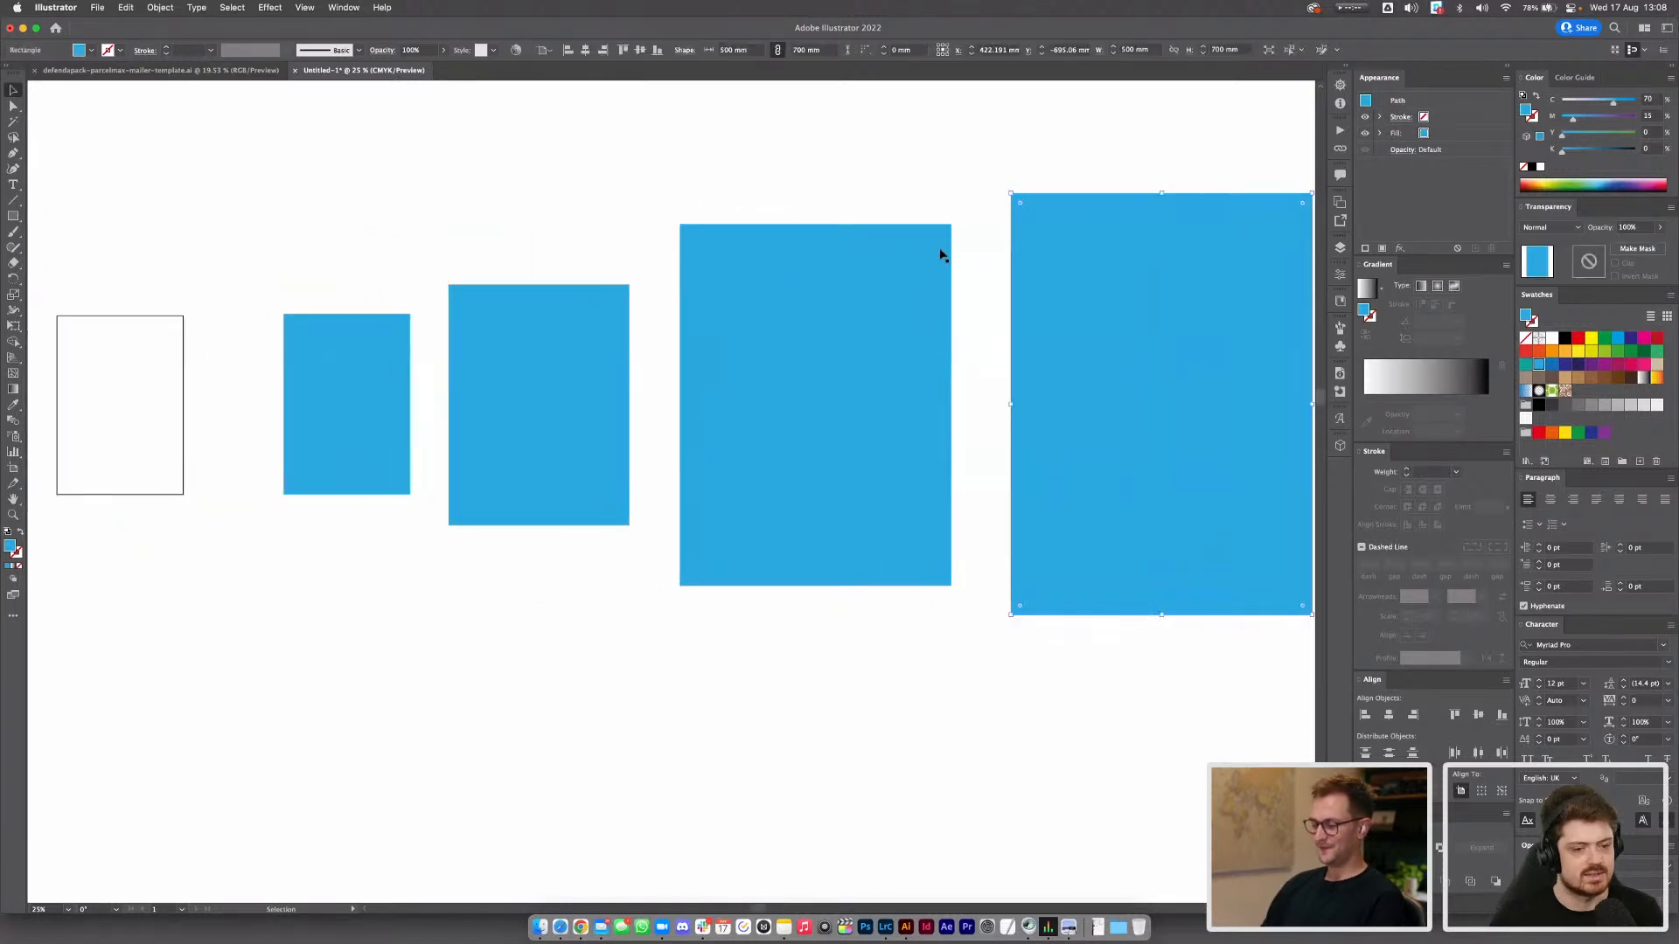
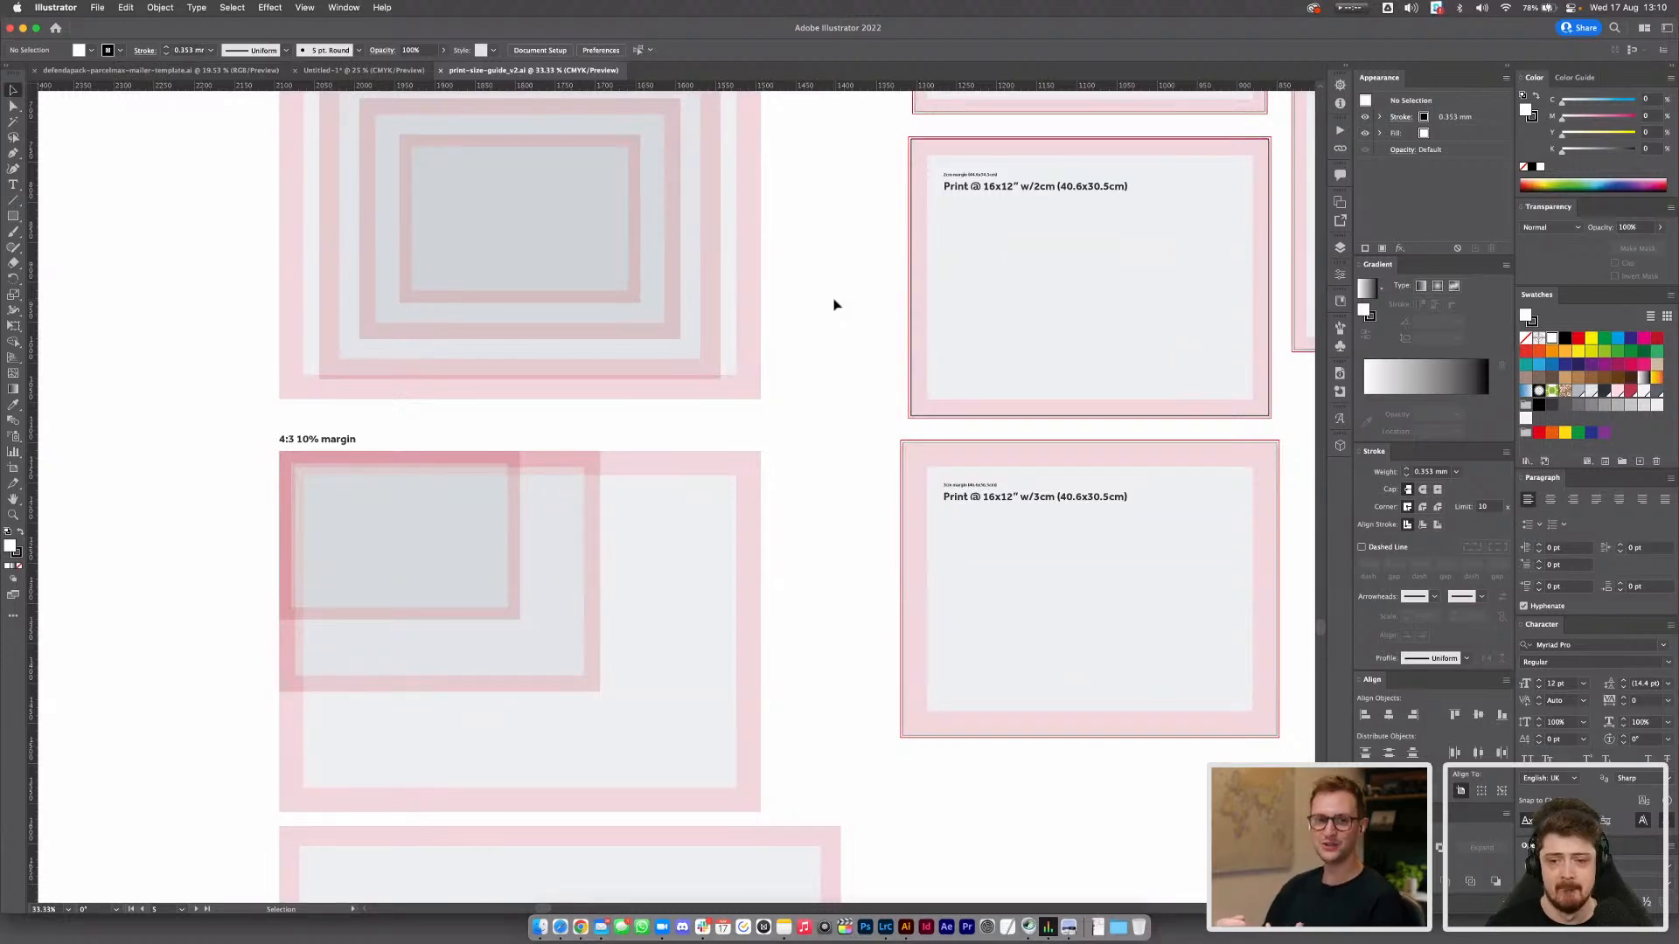
Examine the nested rectangles under the 4:3 10% margin heading, selecting each one to check its size and border width
left_click_drag(841, 453, 953, 206)
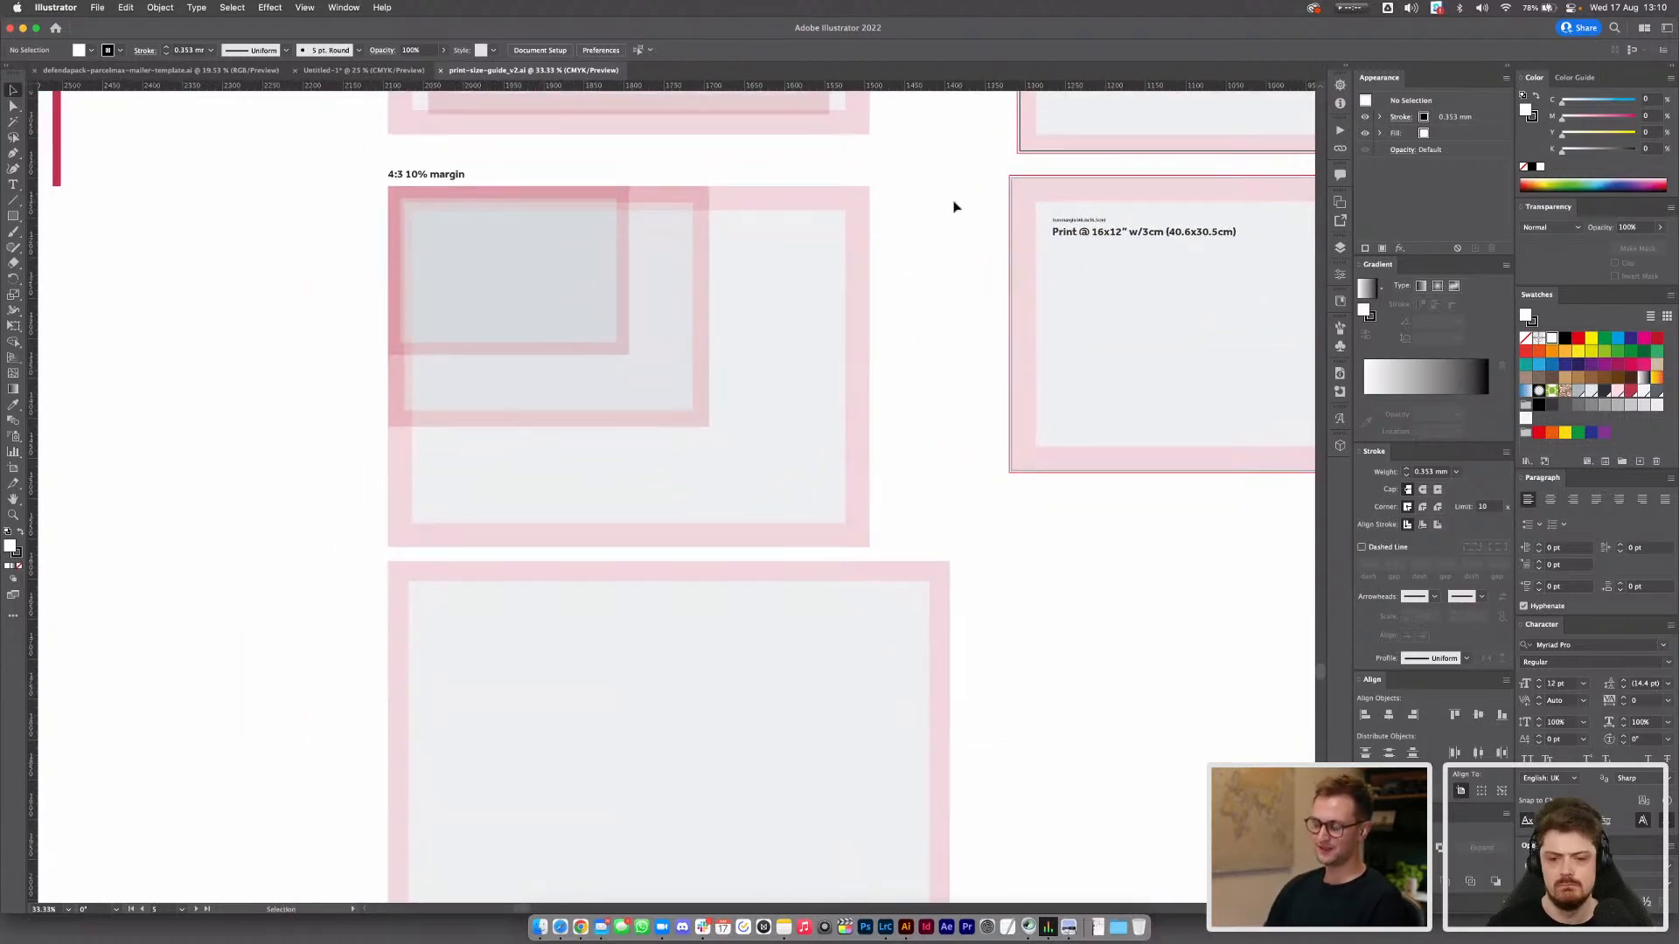
scroll(942, 221, "down", 5)
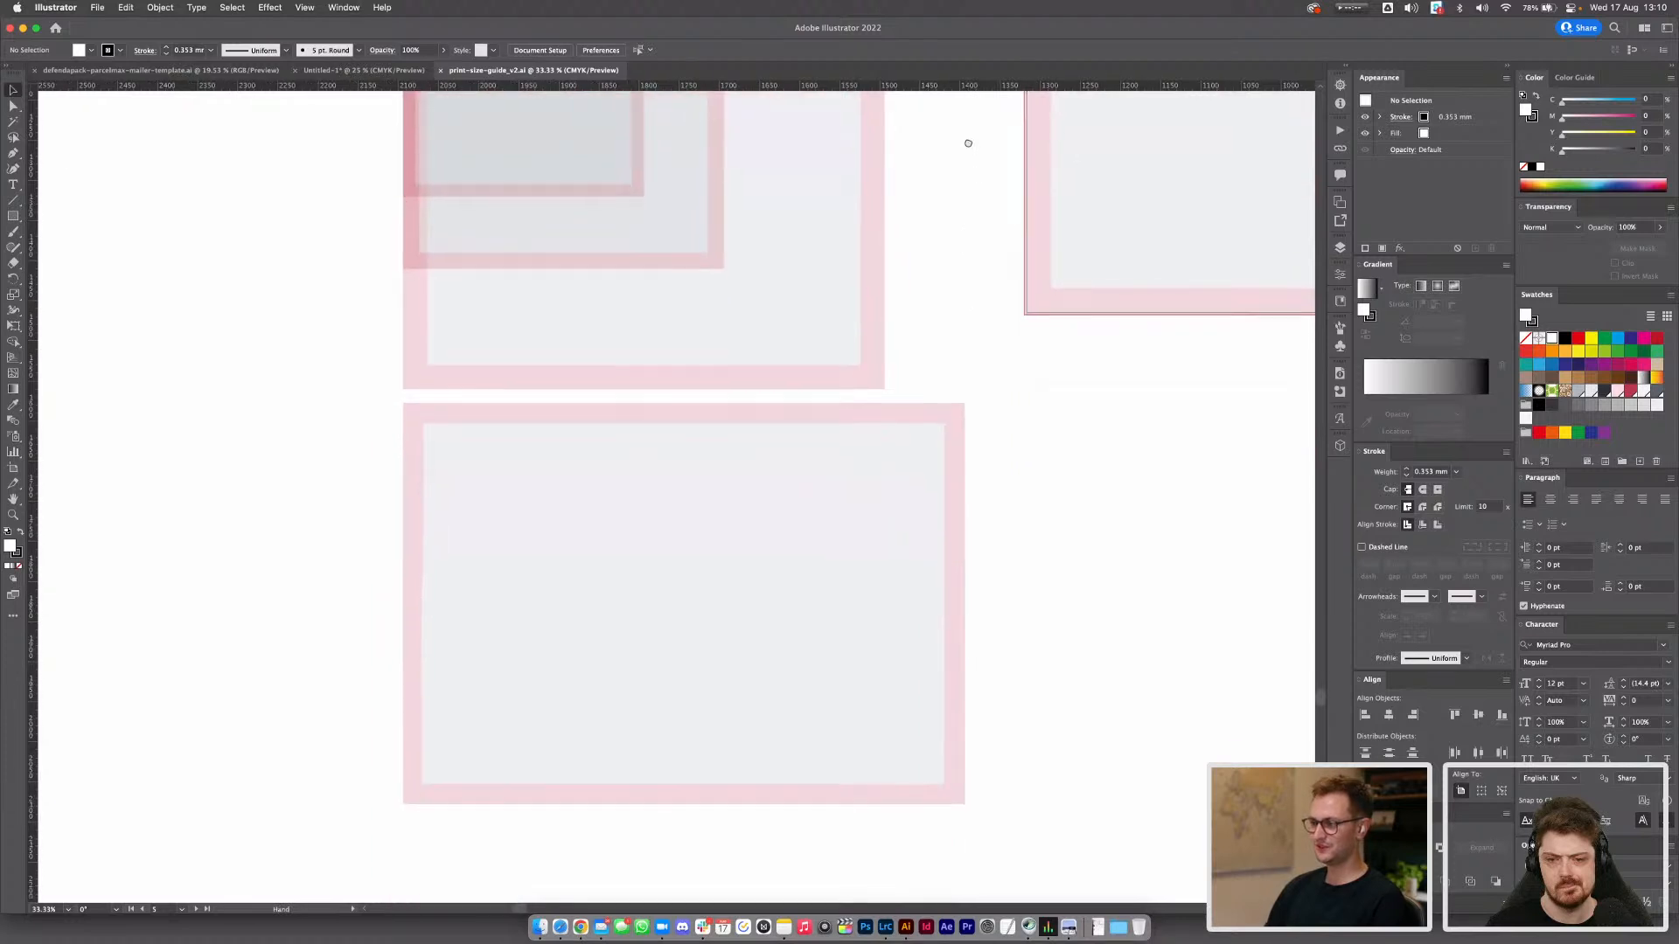
scroll(967, 142, "up", 5)
key("super+equal")
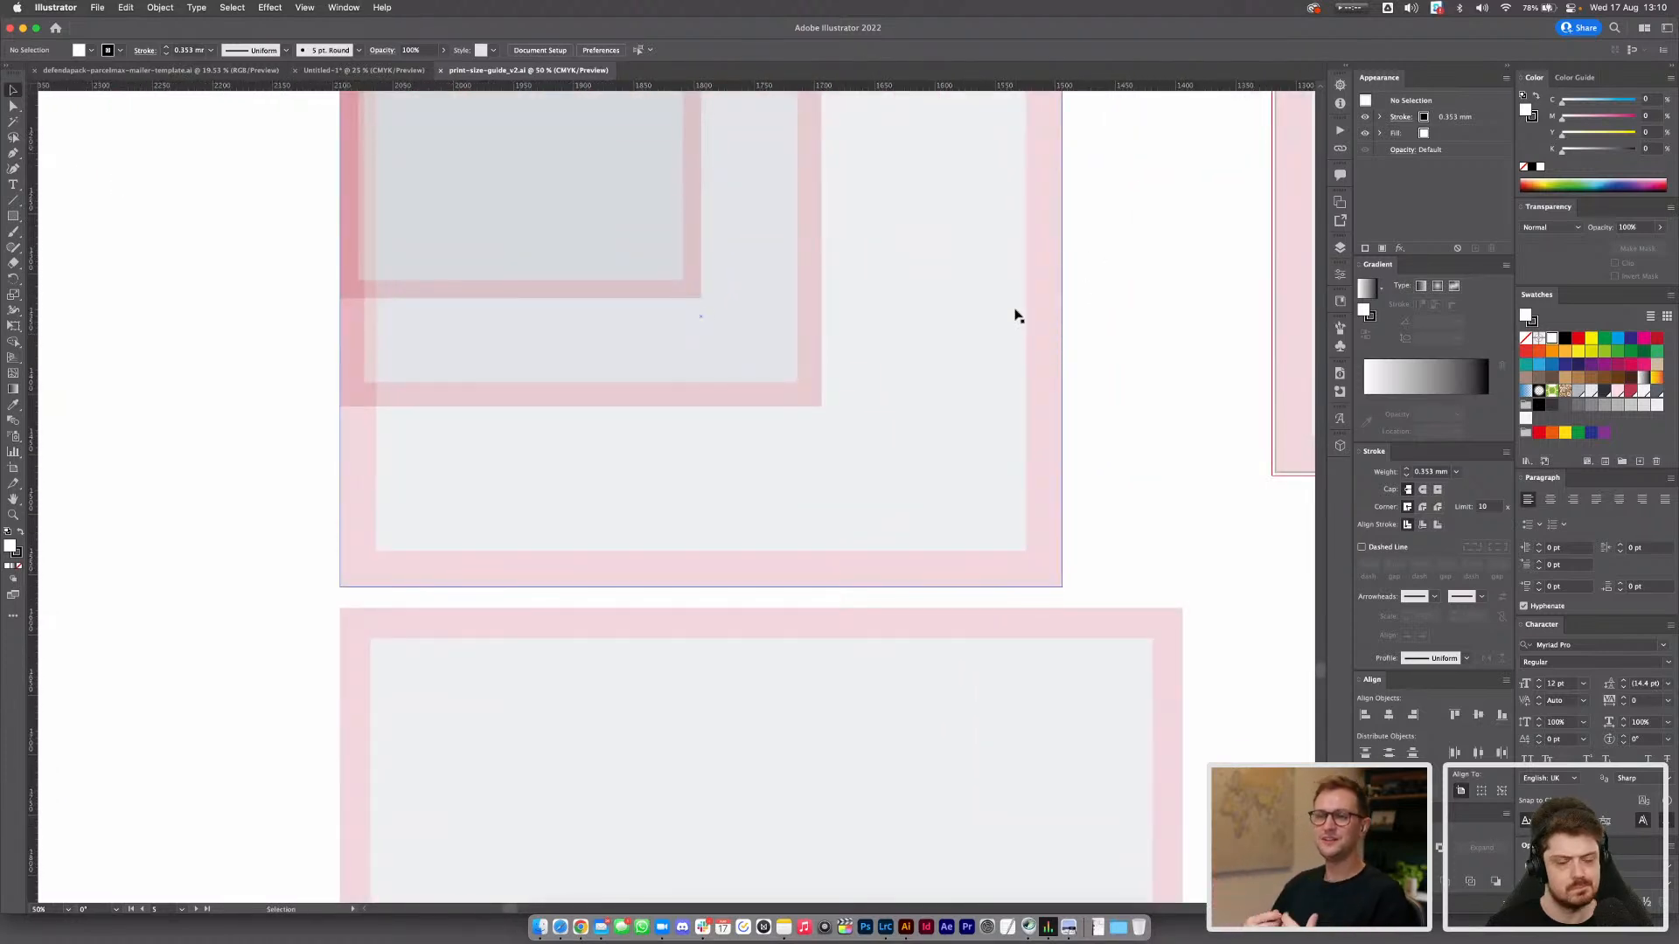
scroll(1023, 328, "down", 10)
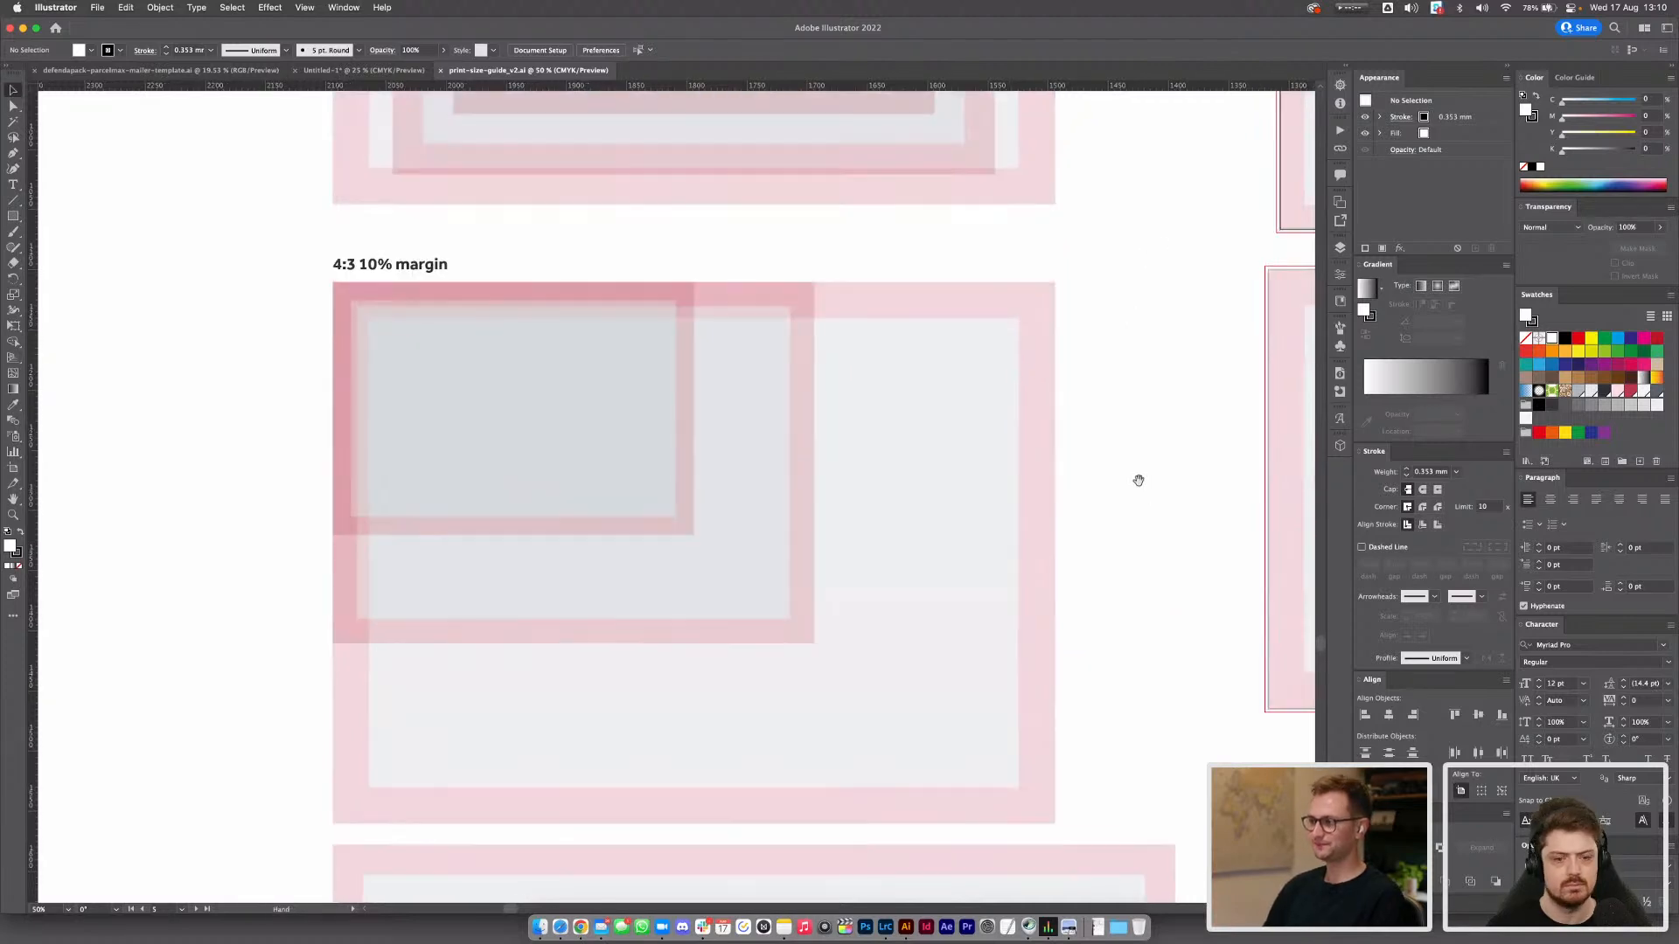
left_click_drag(476, 518, 480, 516)
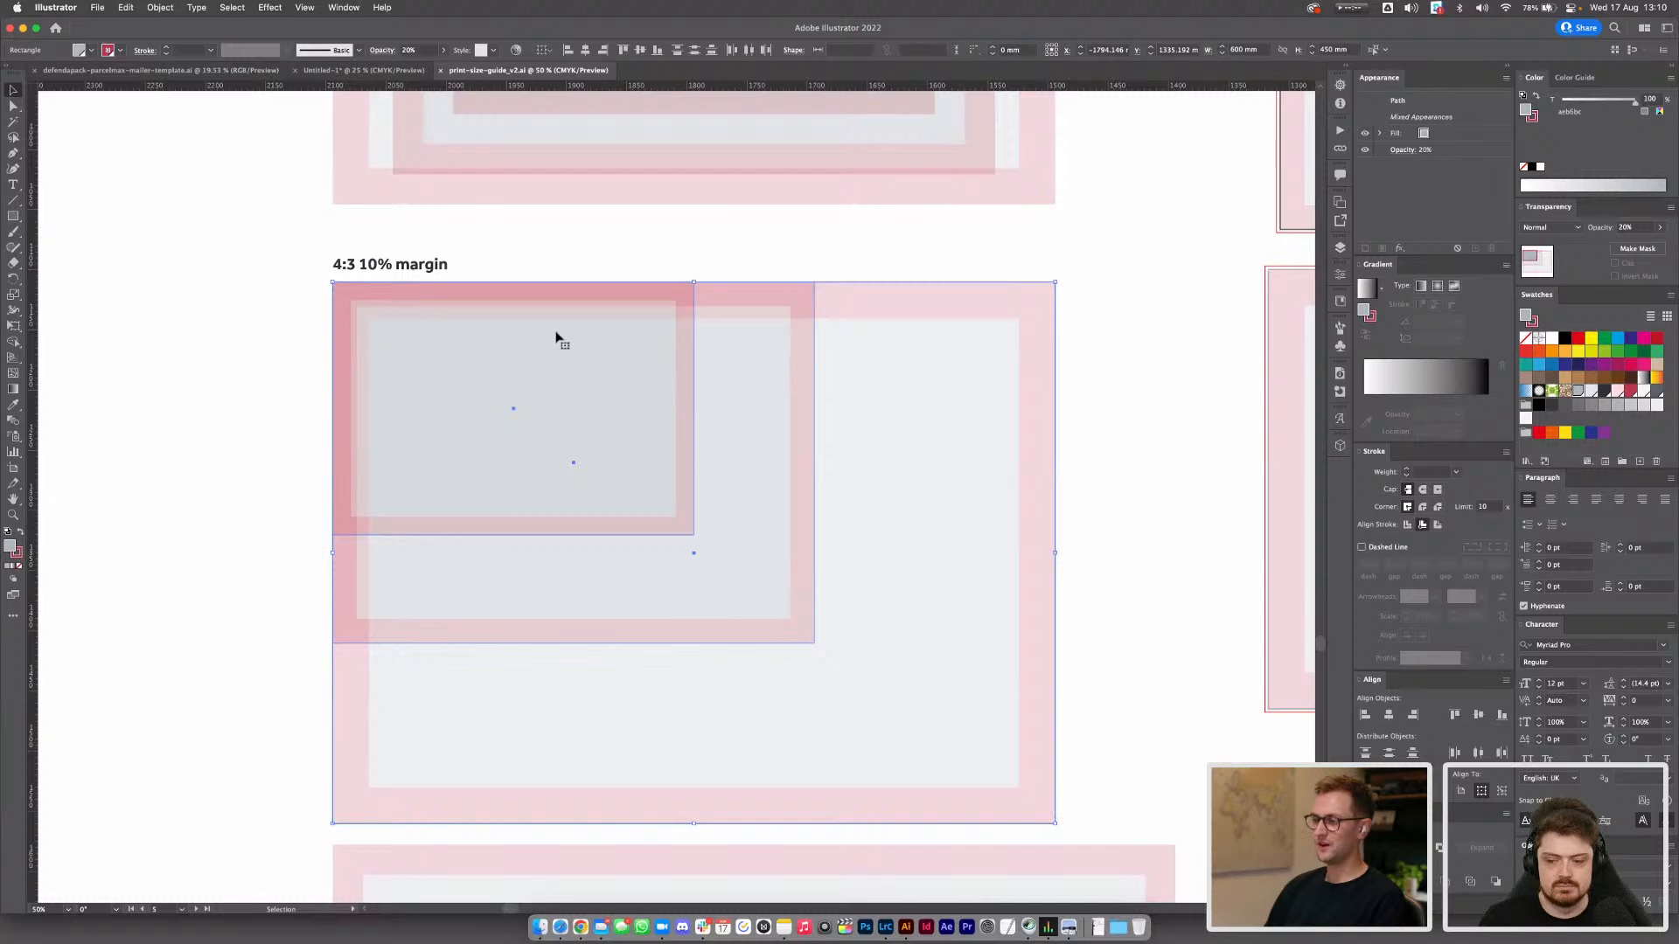
left_click(578, 277)
left_click(592, 370)
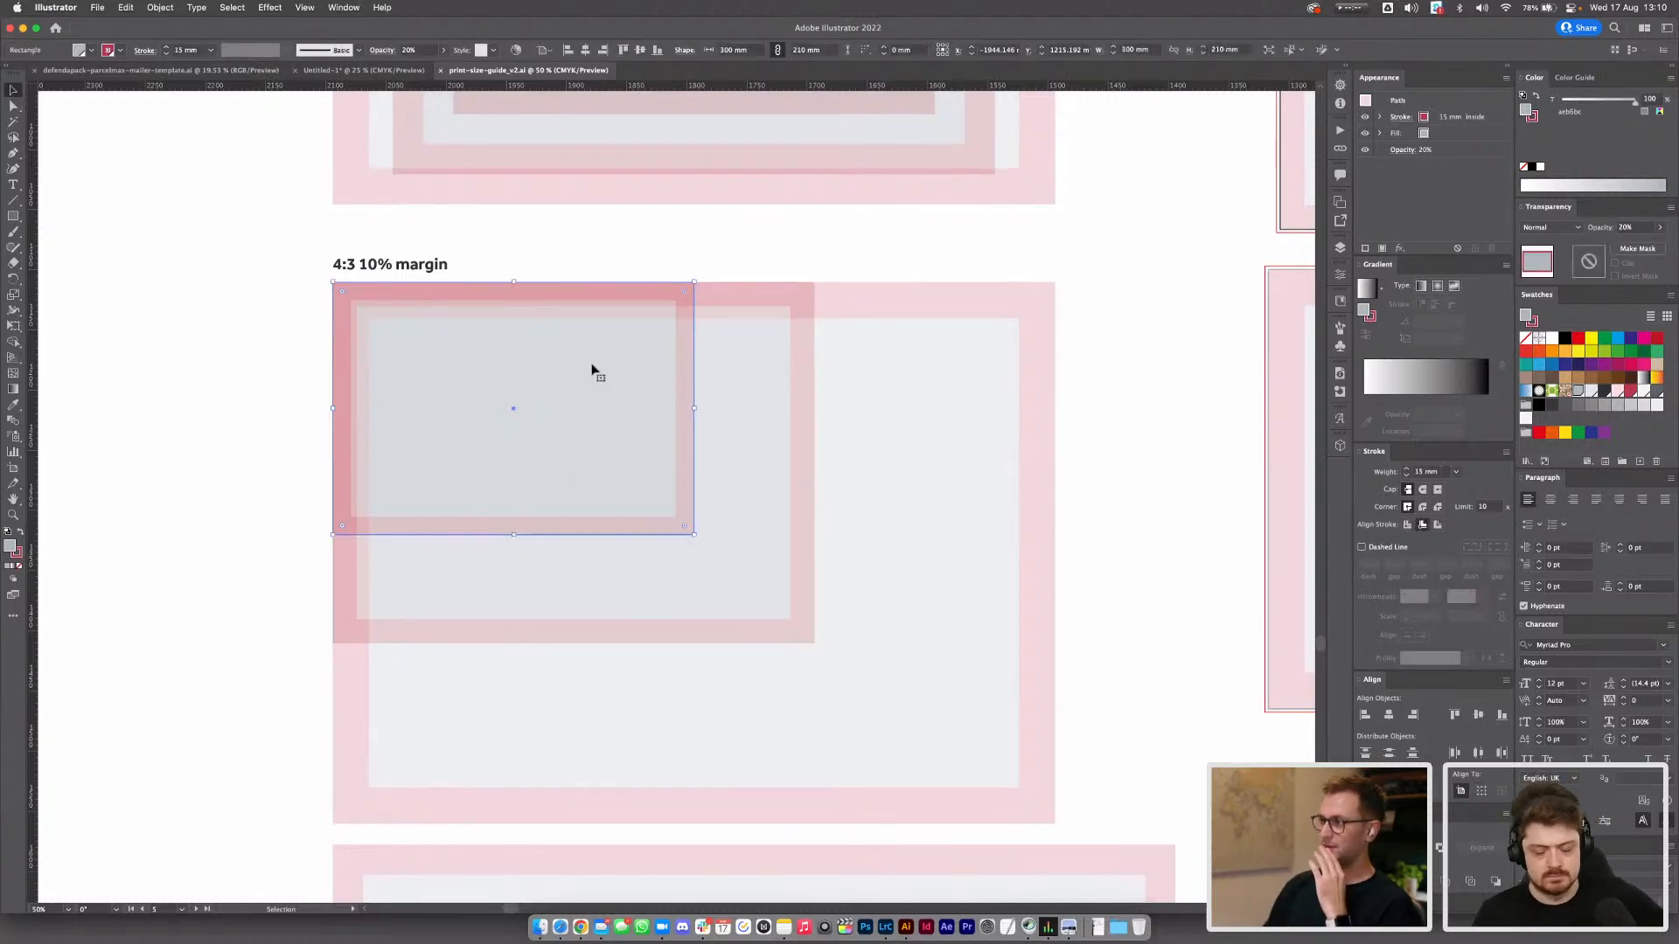
left_click(707, 382)
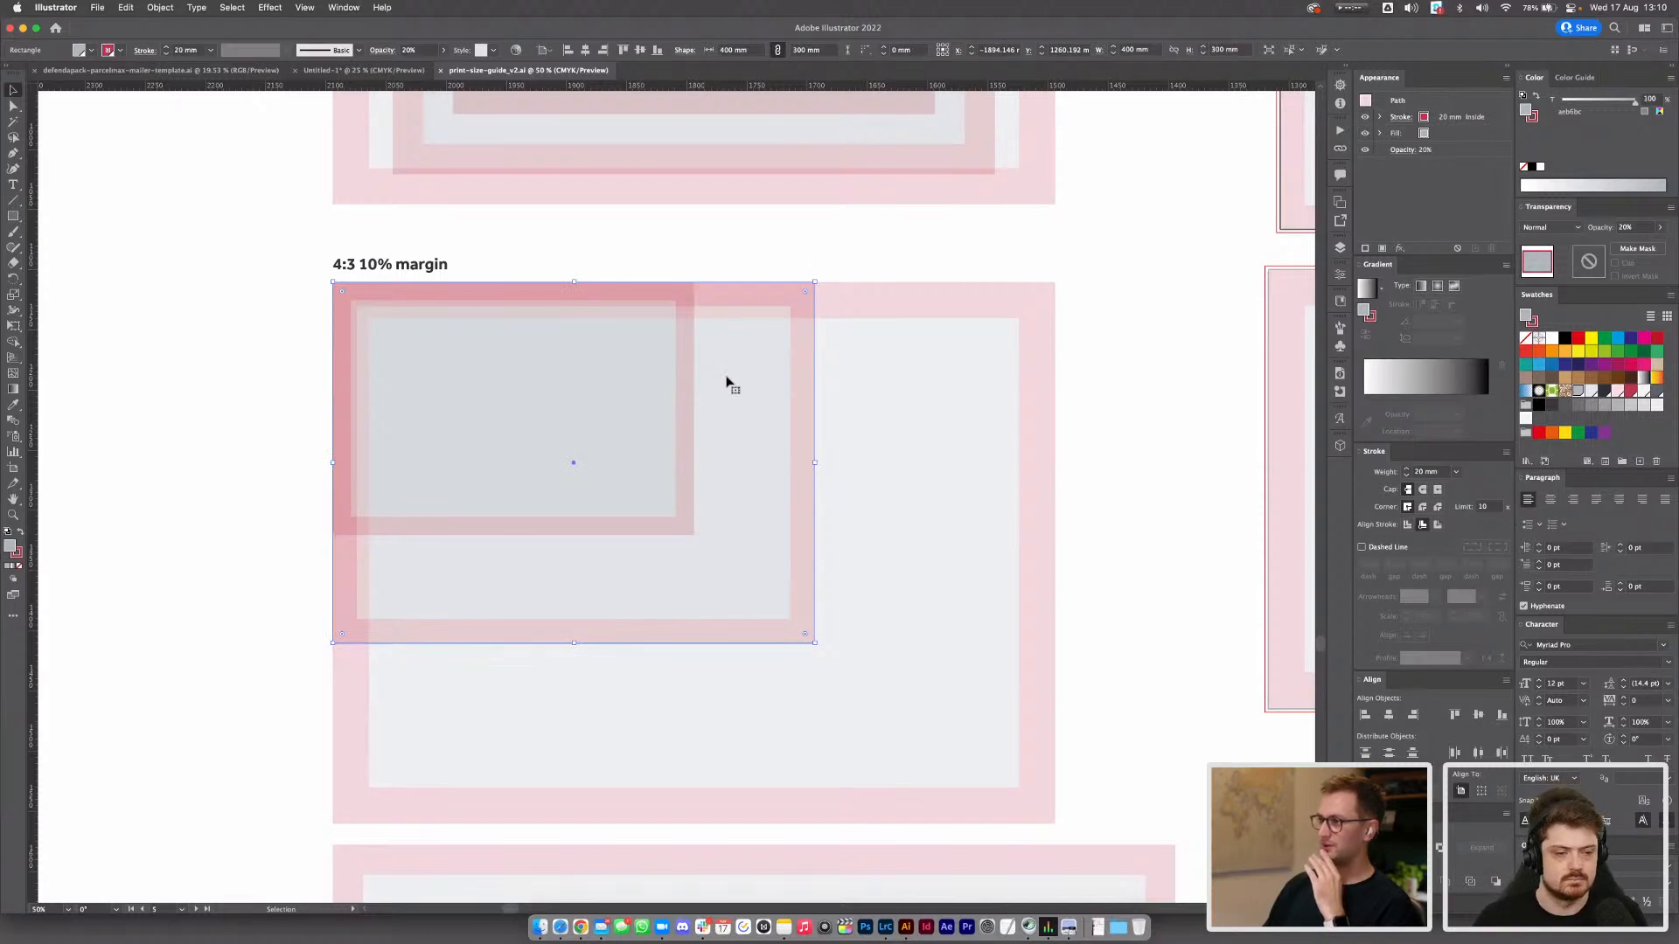
left_click(892, 398)
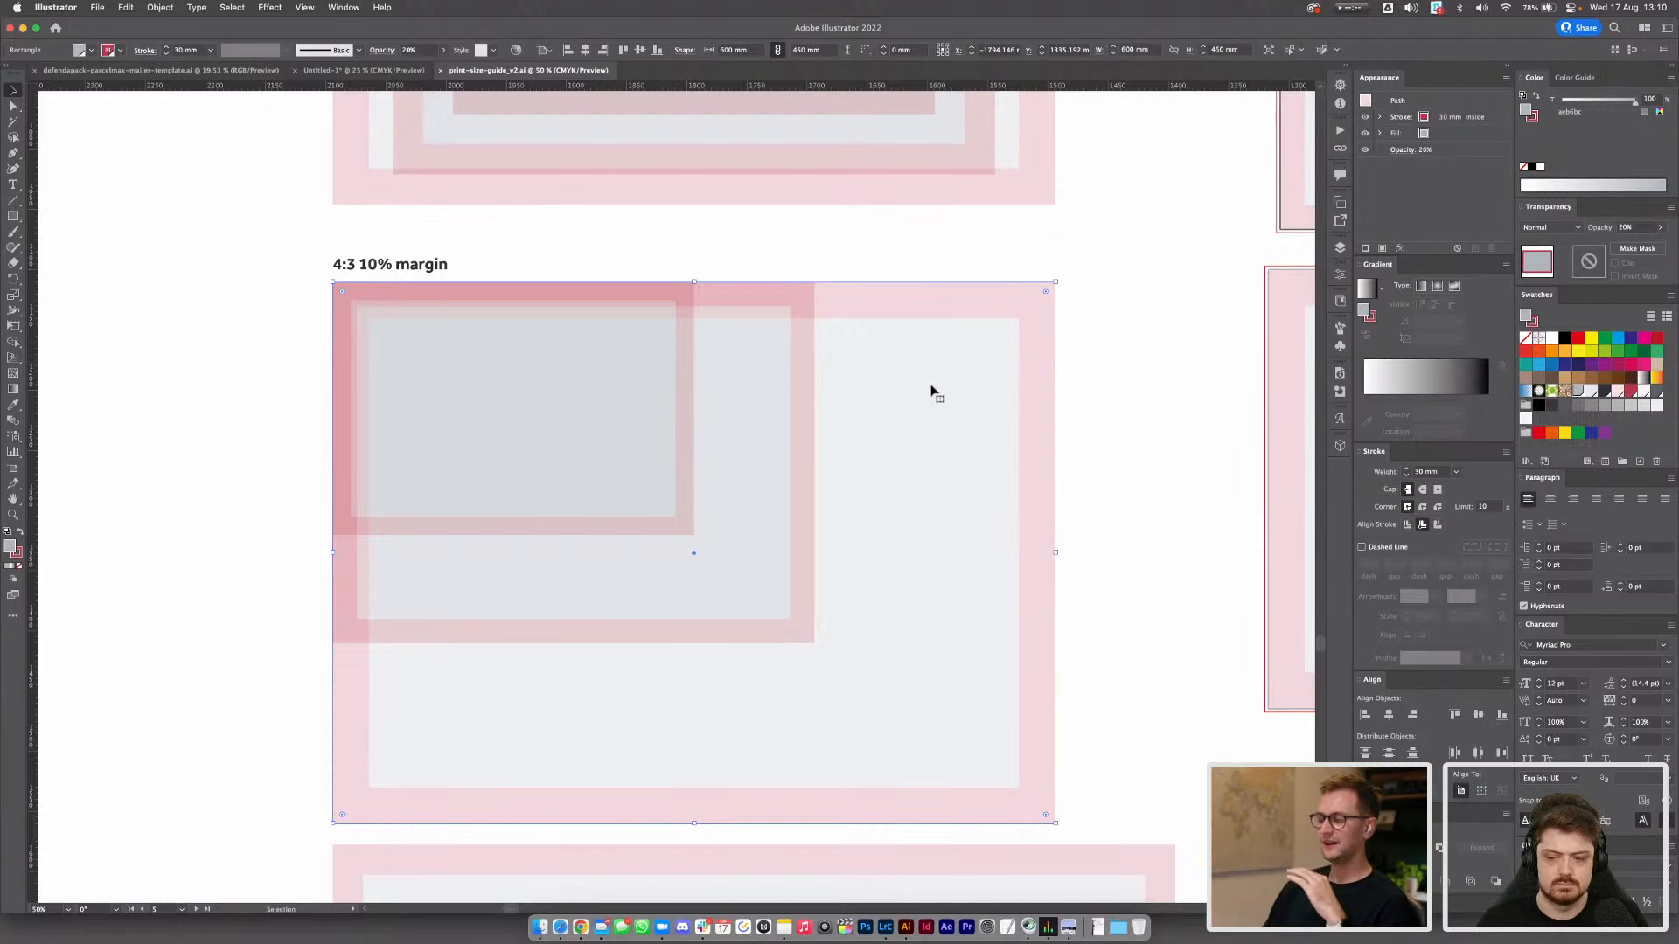
left_click(773, 433)
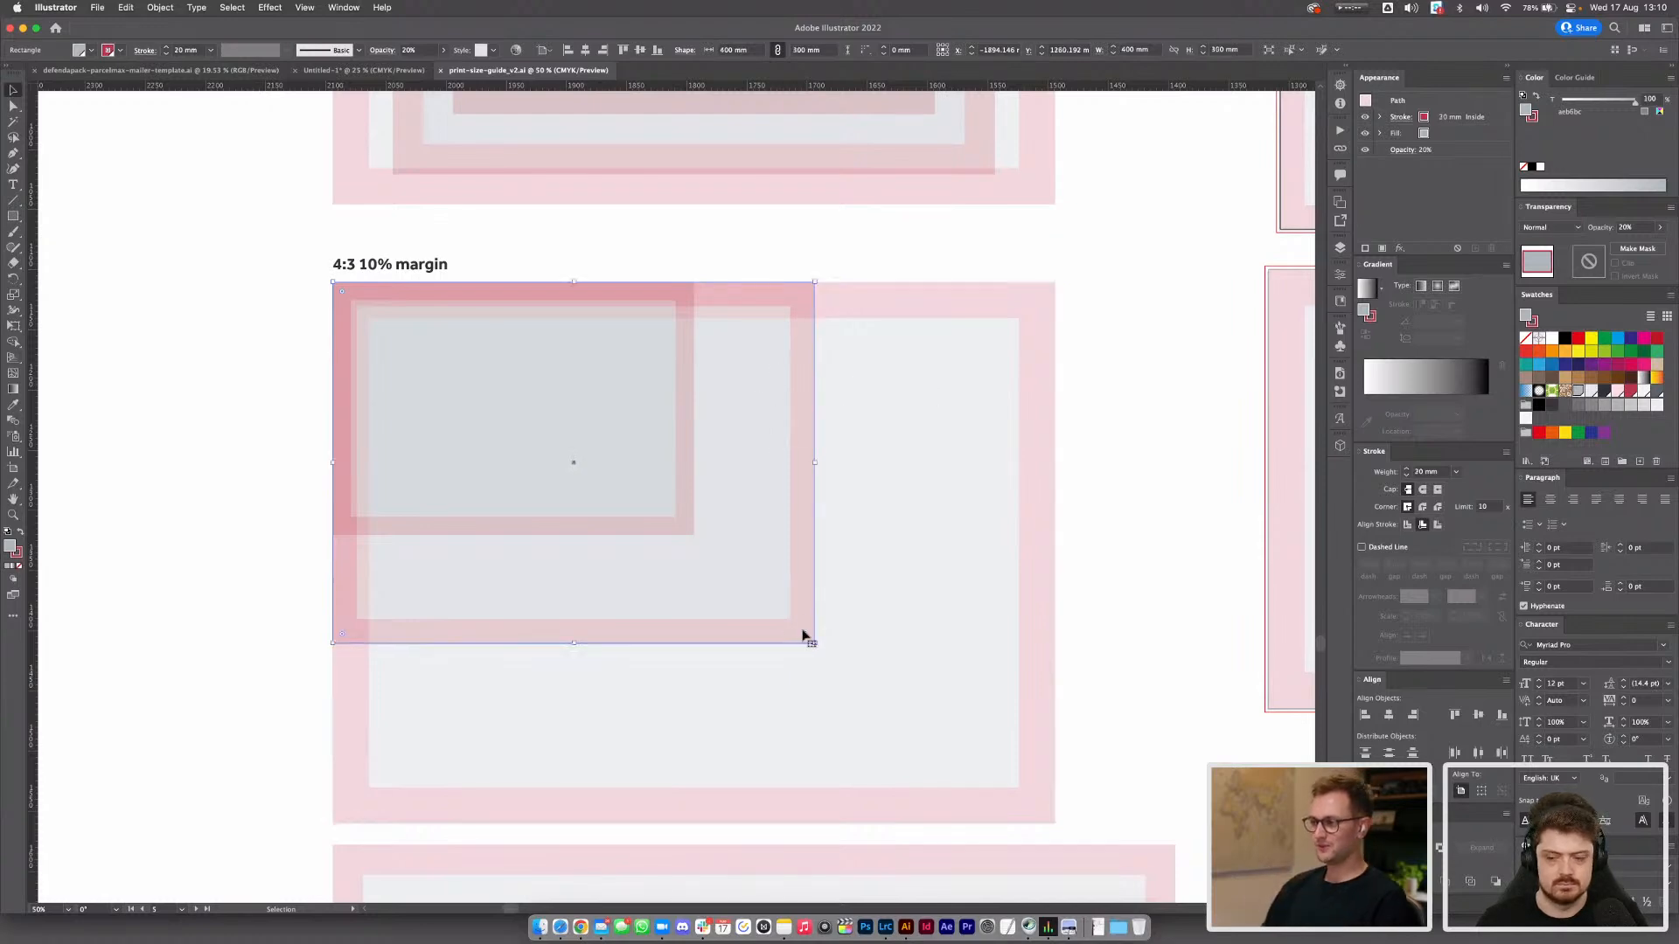
Try enlarging the middle rectangle of the 4:3 10% margin set toward the outer one, and undo the scaling
left_click_drag(814, 644, 879, 656)
key("super+z")
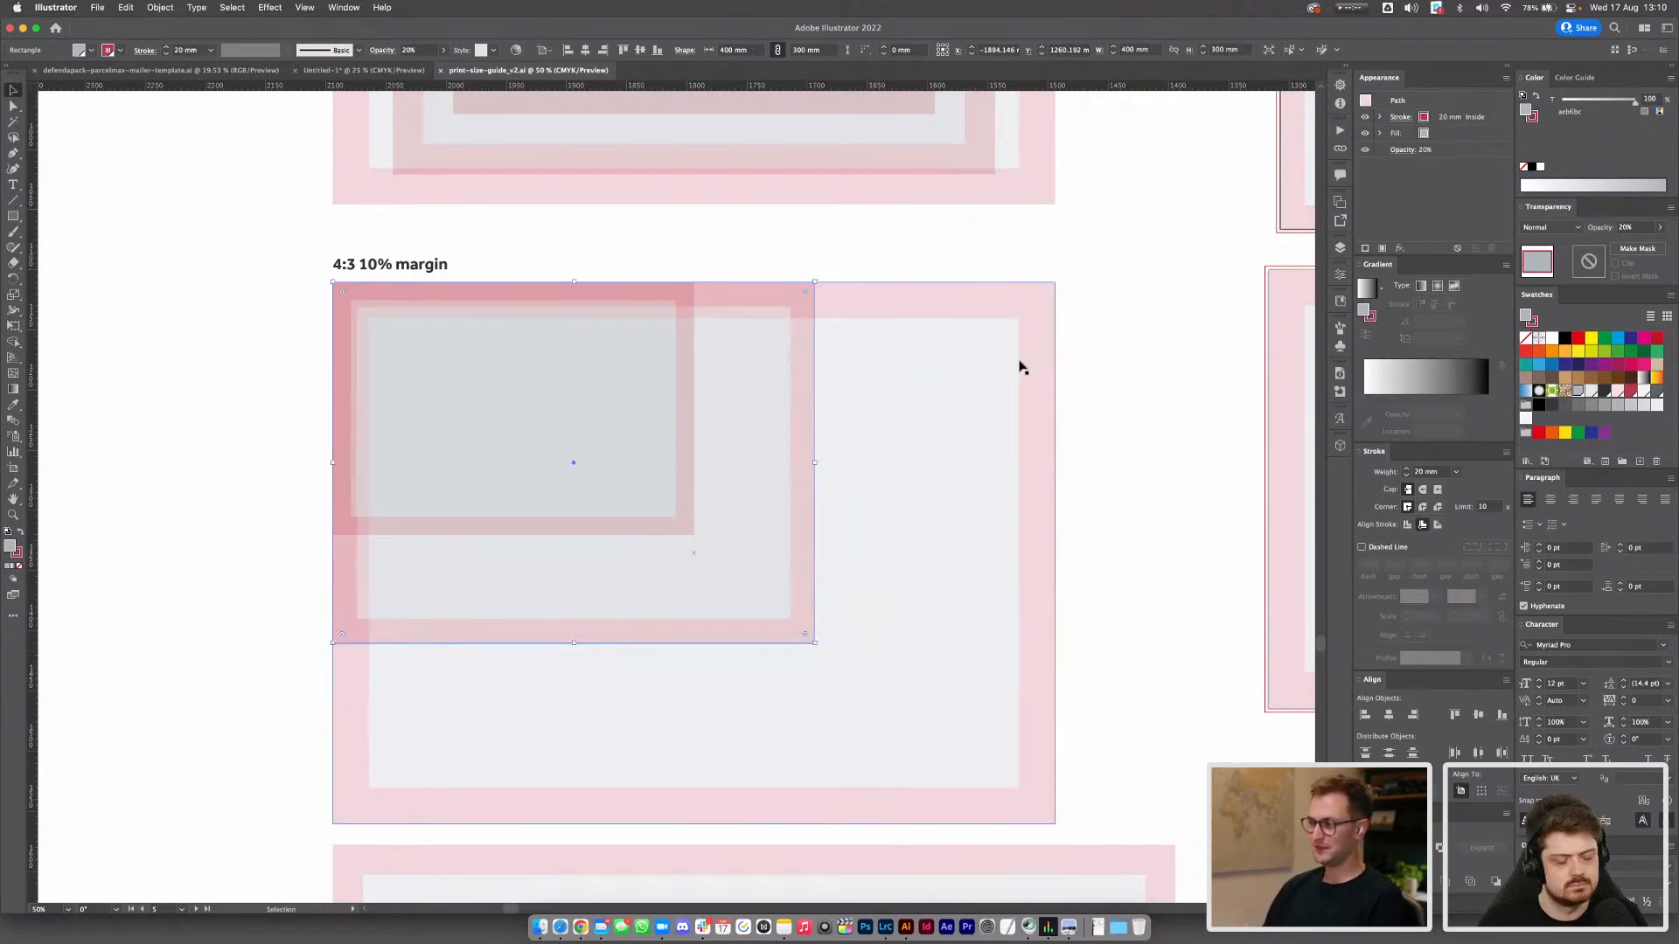
left_click(1188, 505)
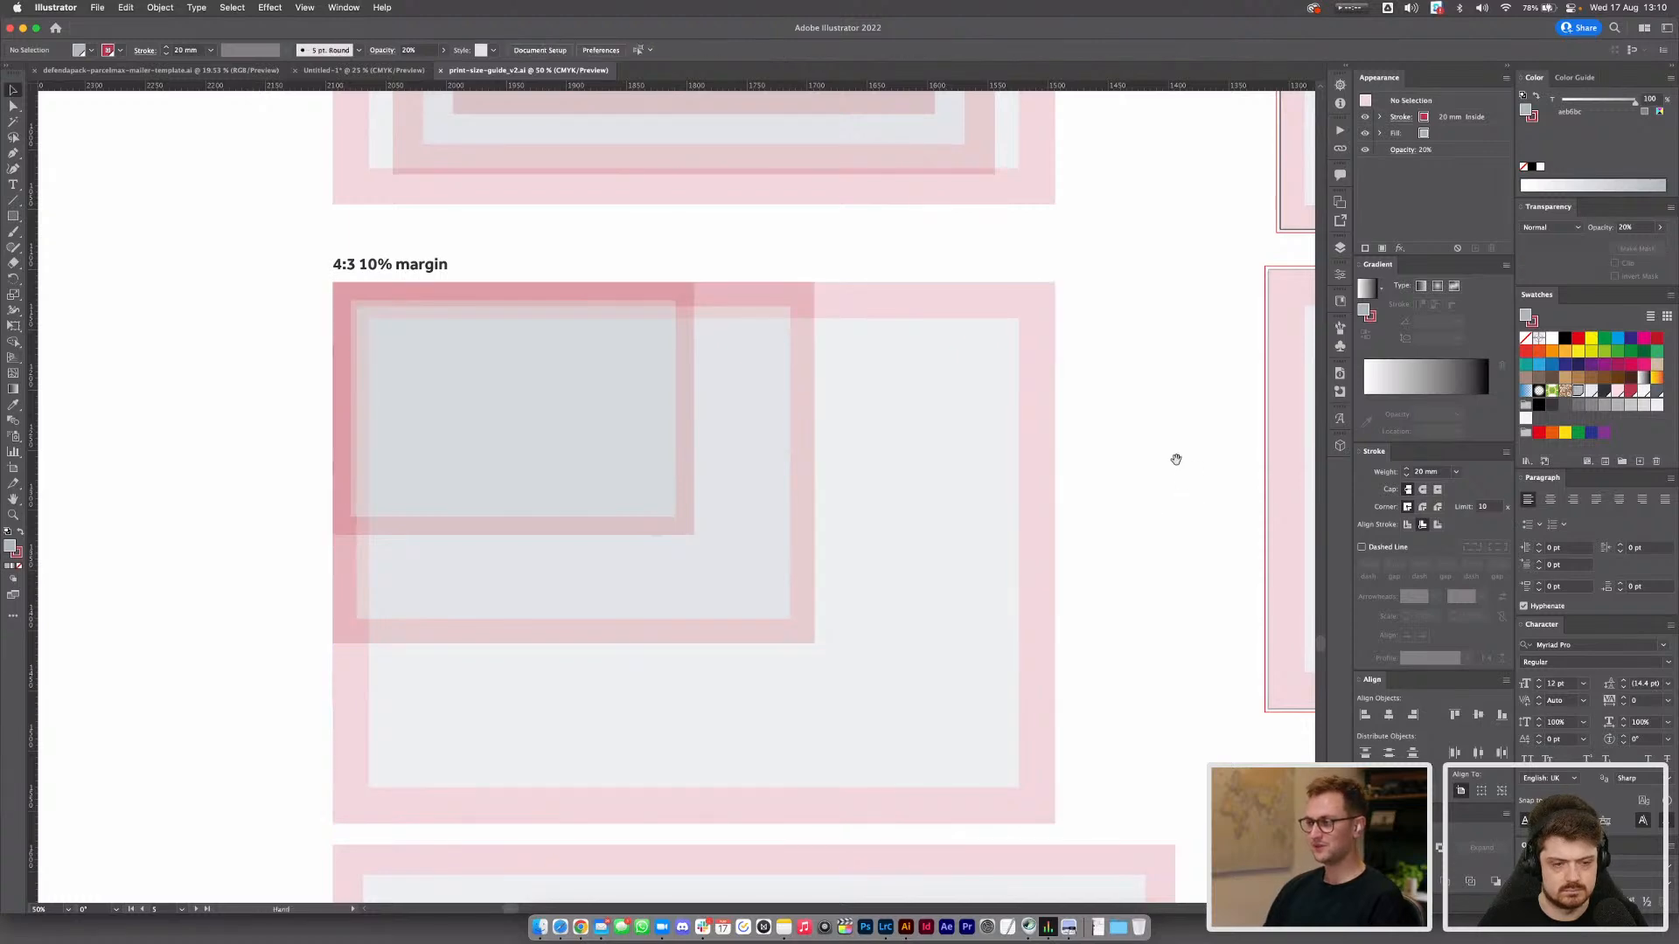
Move the "Paper @ 16x12" w/1.5cm" group onto the "Paper @ 24x18" w/1.5cm" frame, matching their upper-left corners
left_click_drag(1176, 459, 600, 682)
key("super+minus")
left_click_drag(1200, 215, 927, 596)
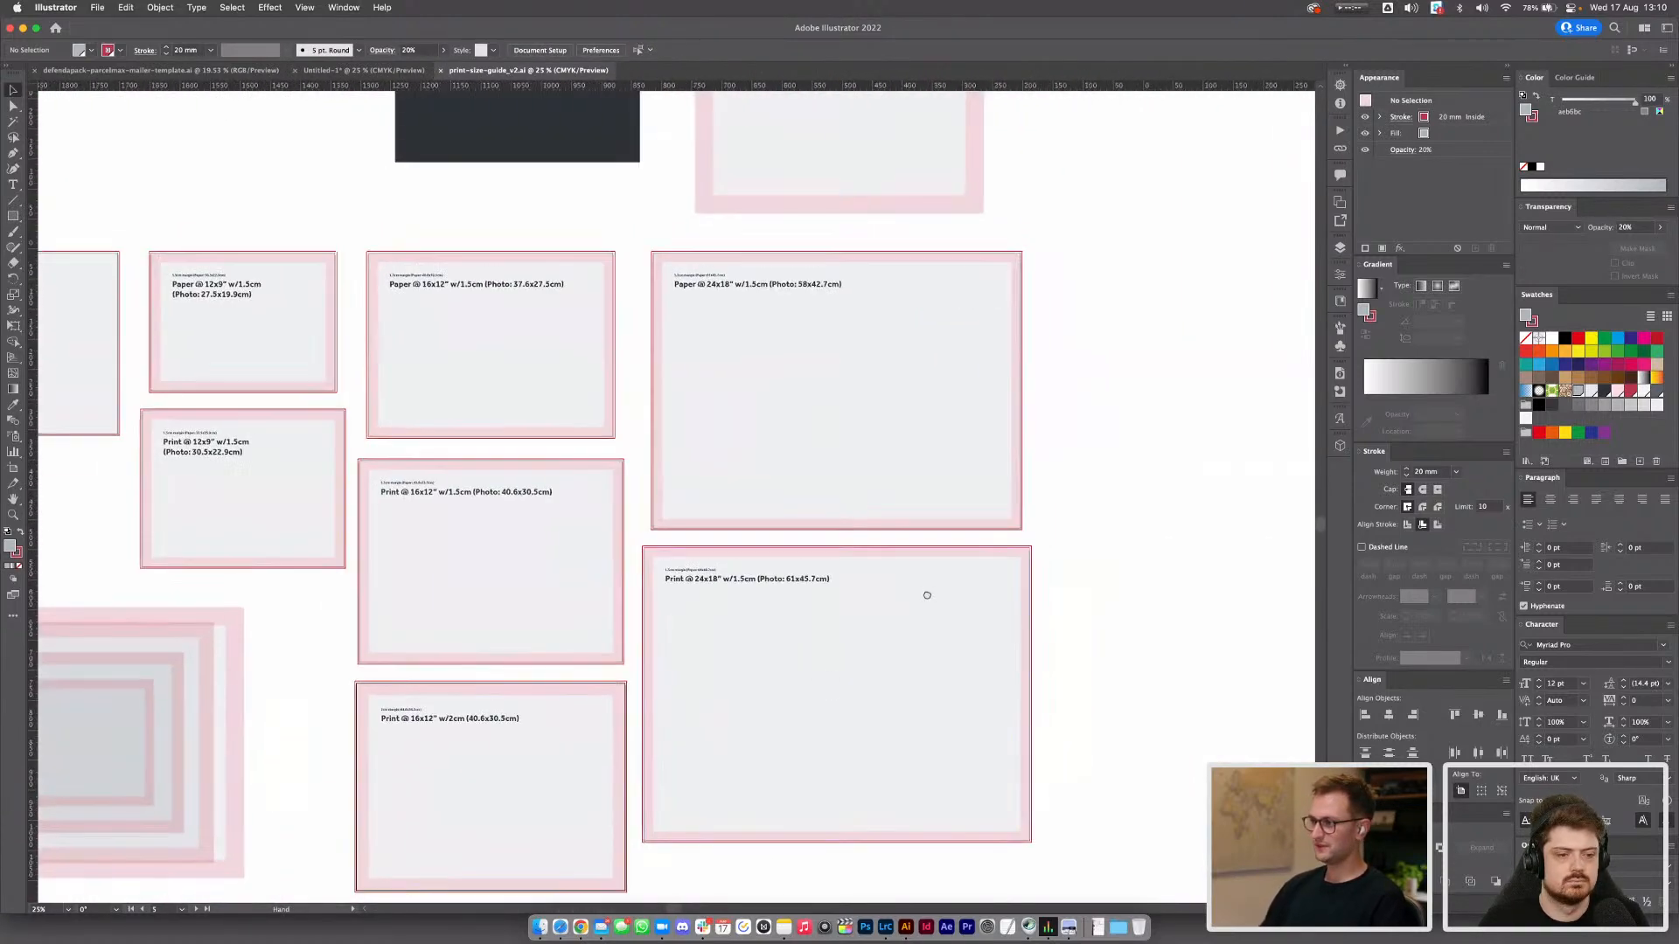
left_click_drag(892, 473, 1099, 554)
left_click(726, 516)
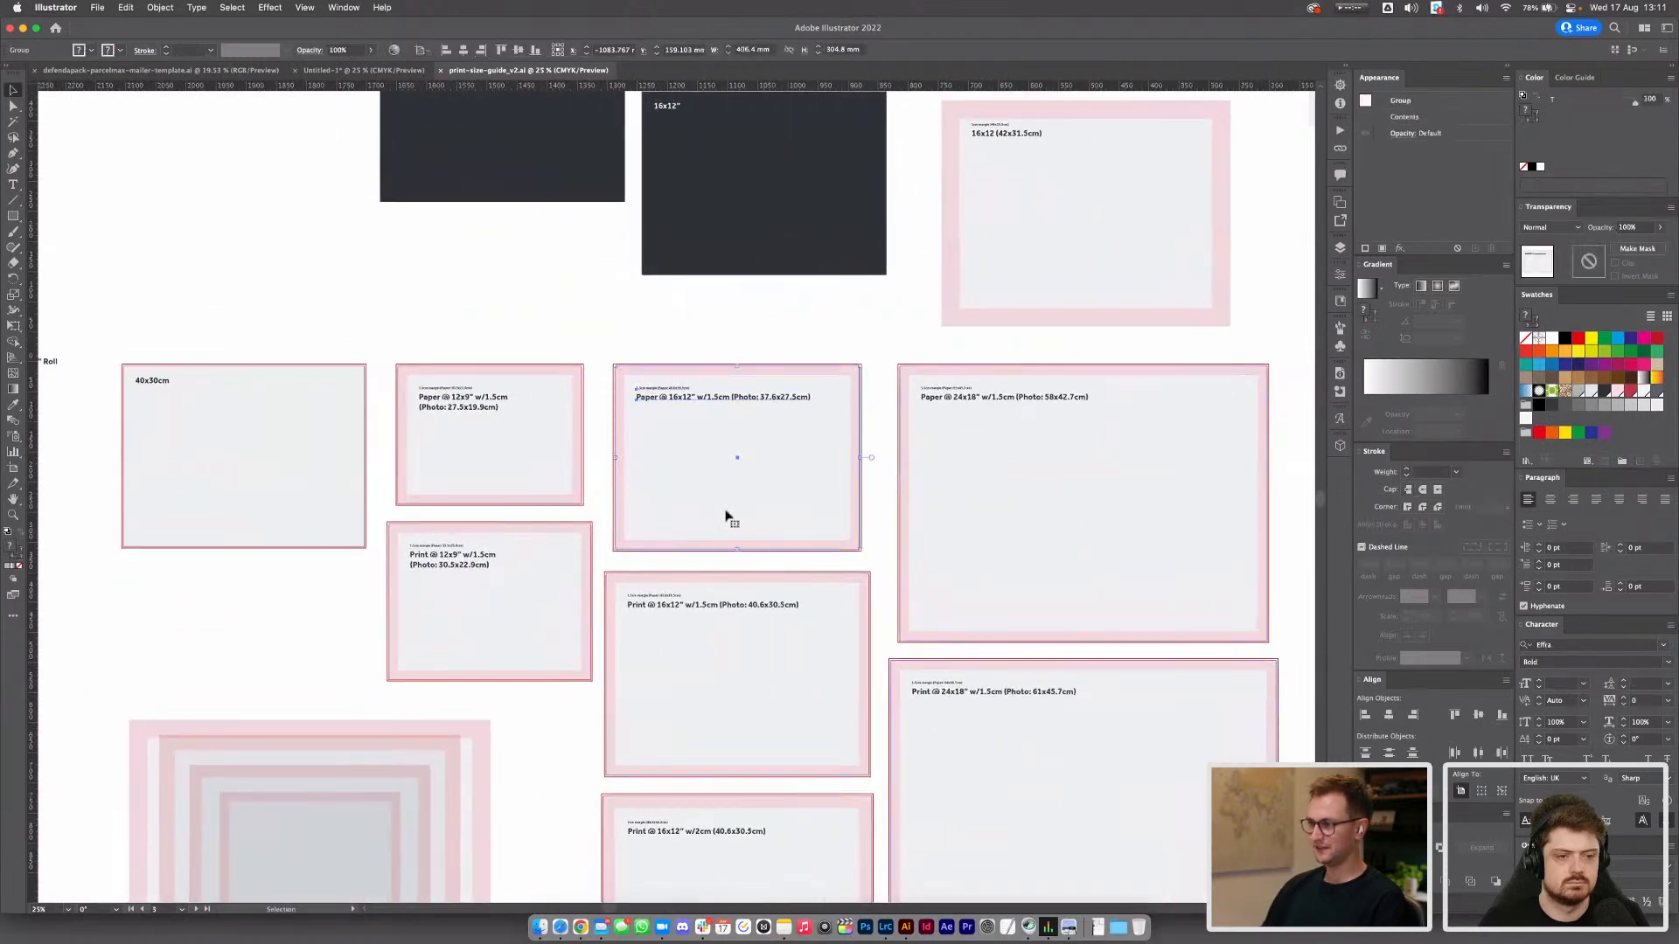
key("super+equal")
scroll(741, 502, "right", 3)
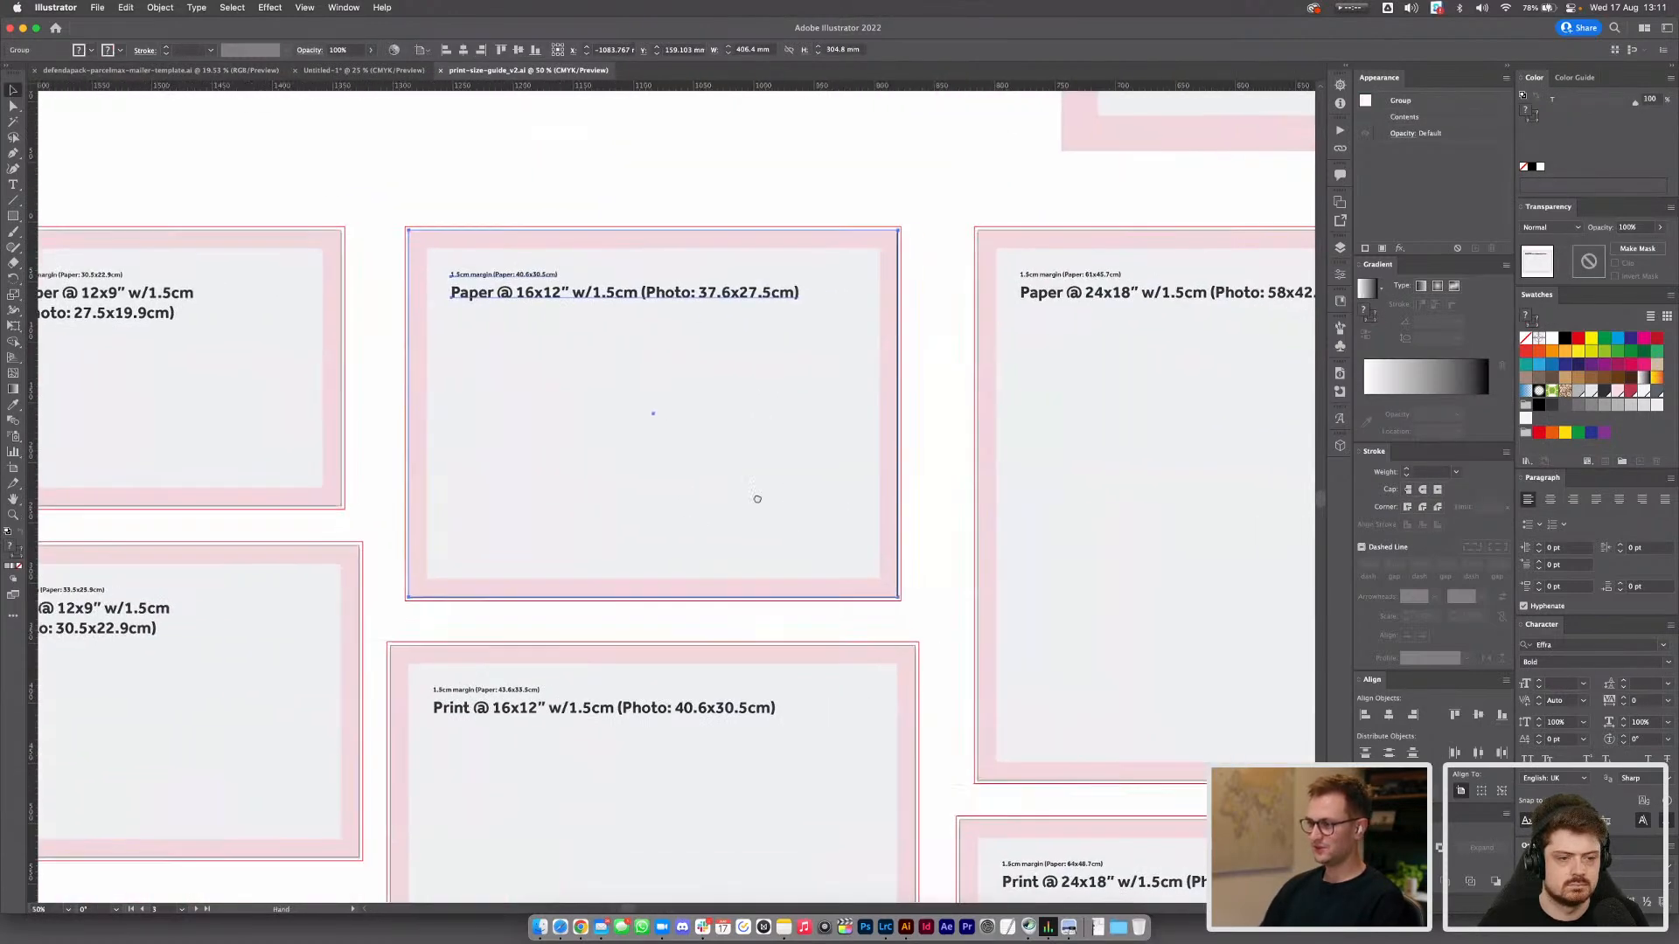
left_click_drag(758, 498, 907, 431)
scroll(907, 431, "right", 7)
scroll(907, 431, "down", 1)
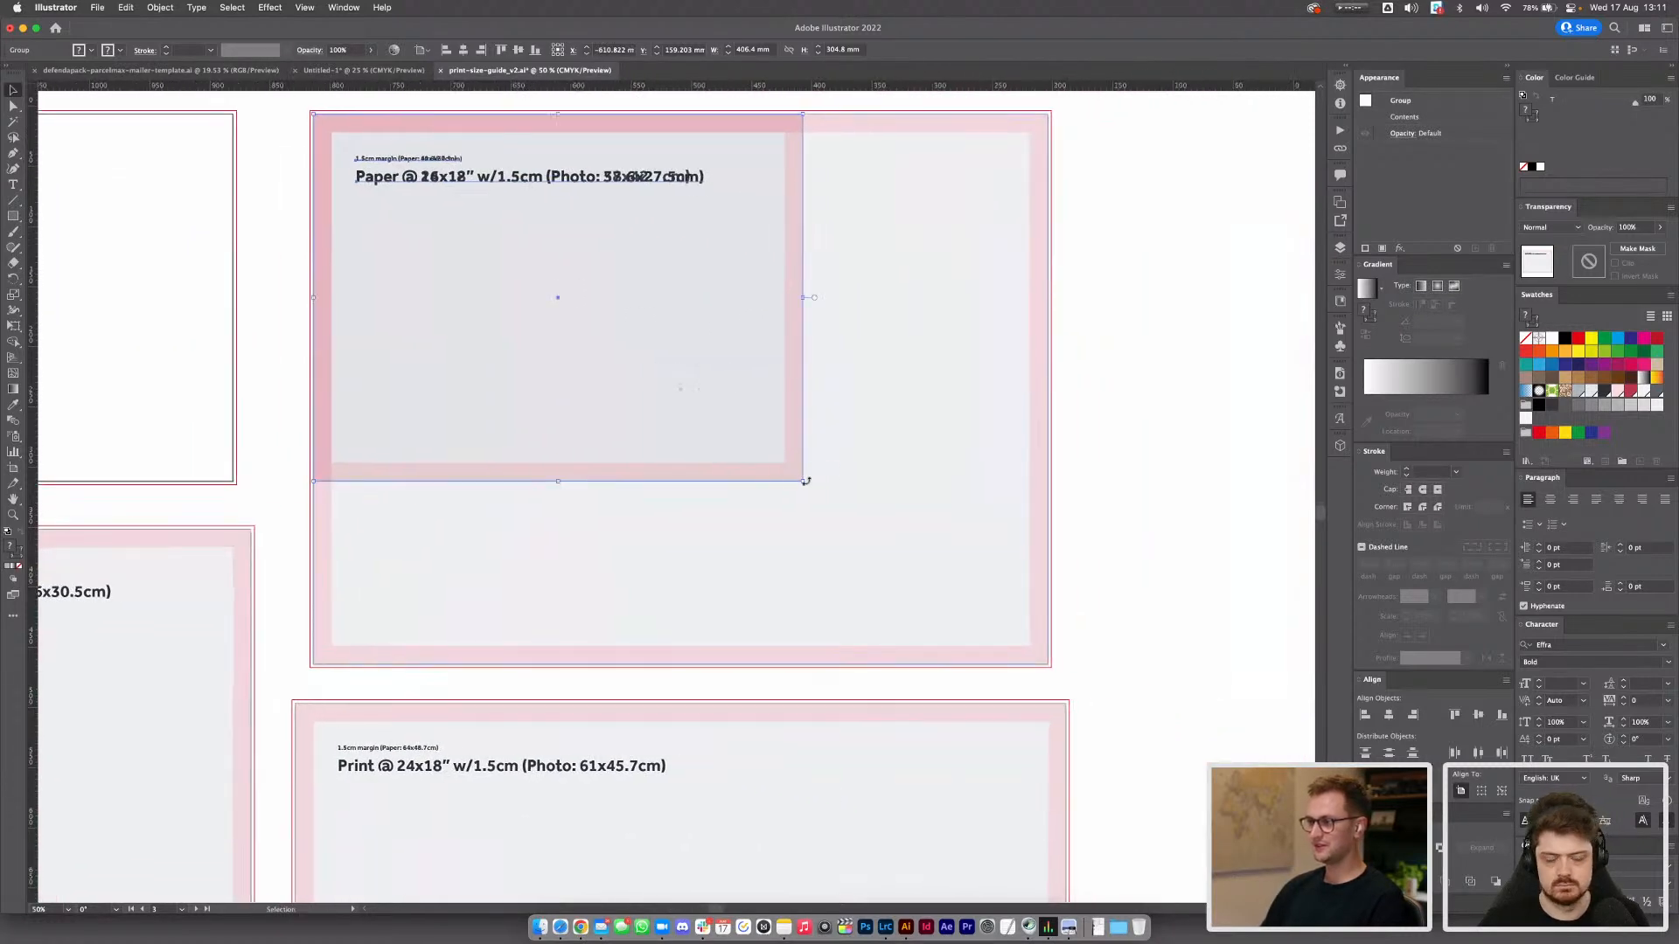
Try scaling the overlaid Paper 16x12" group proportionally to the Paper 24x18" frame's size, and undo the scaling
left_click_drag(803, 481, 1091, 665)
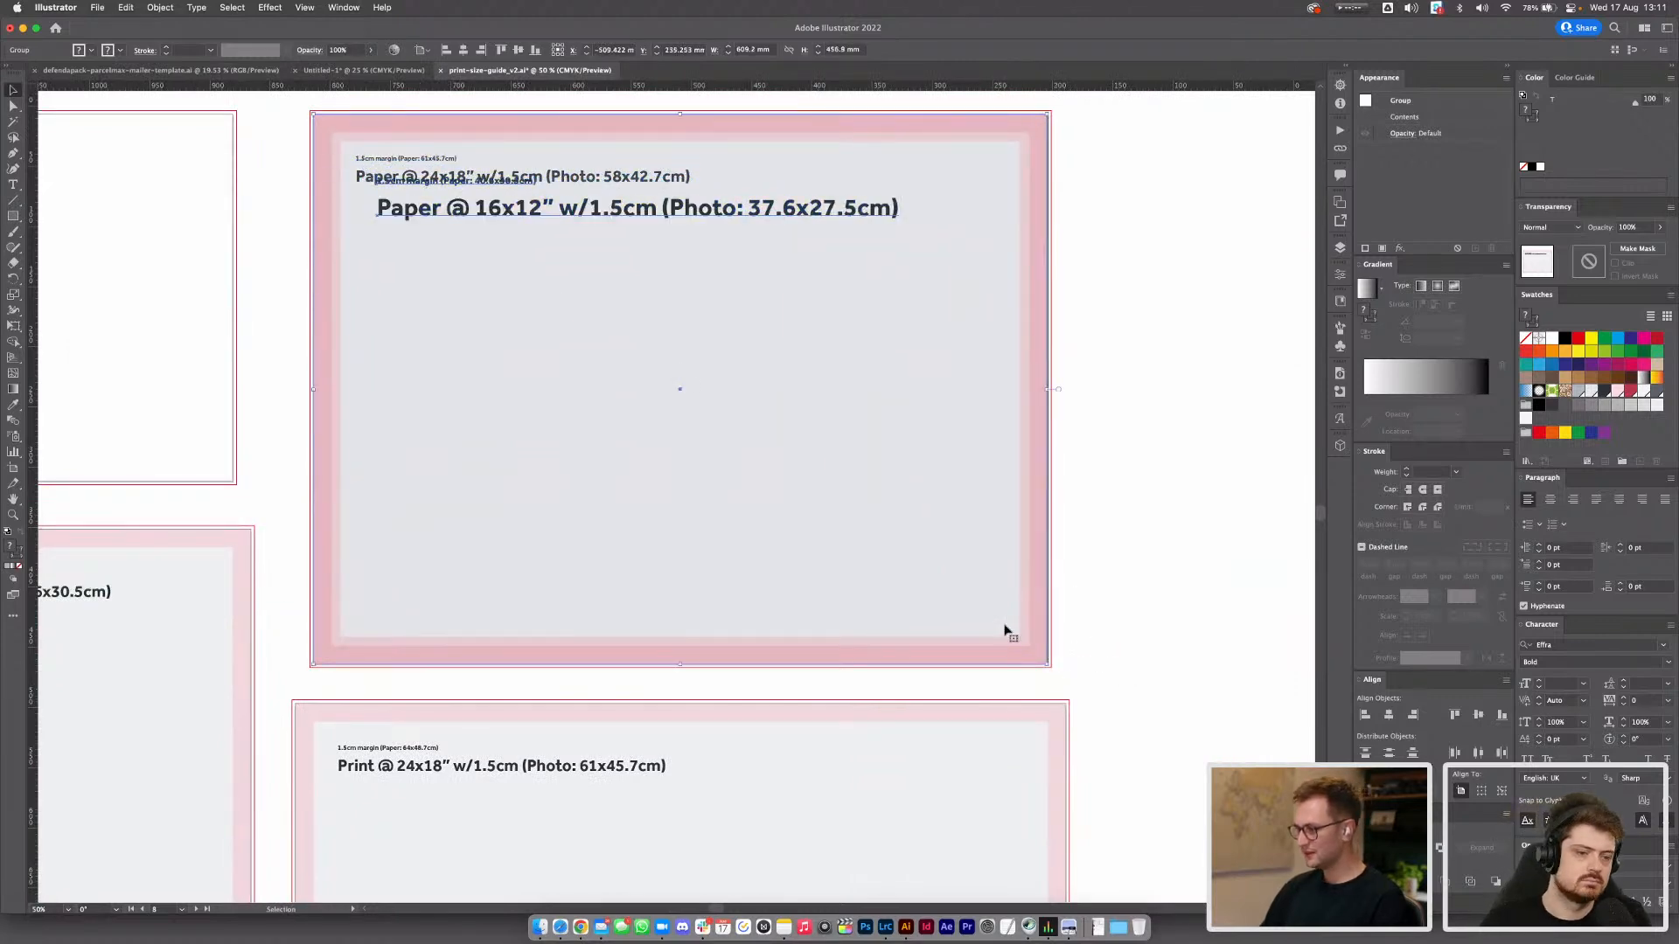
key("super+z")
Move the "Print @ 16x12" w/2cm" group onto the "Print @ 24x18" w/1.5cm" frame, matching their upper-left corners
key("space")
left_click_drag(884, 583, 1302, 297)
left_click_drag(509, 615, 522, 195)
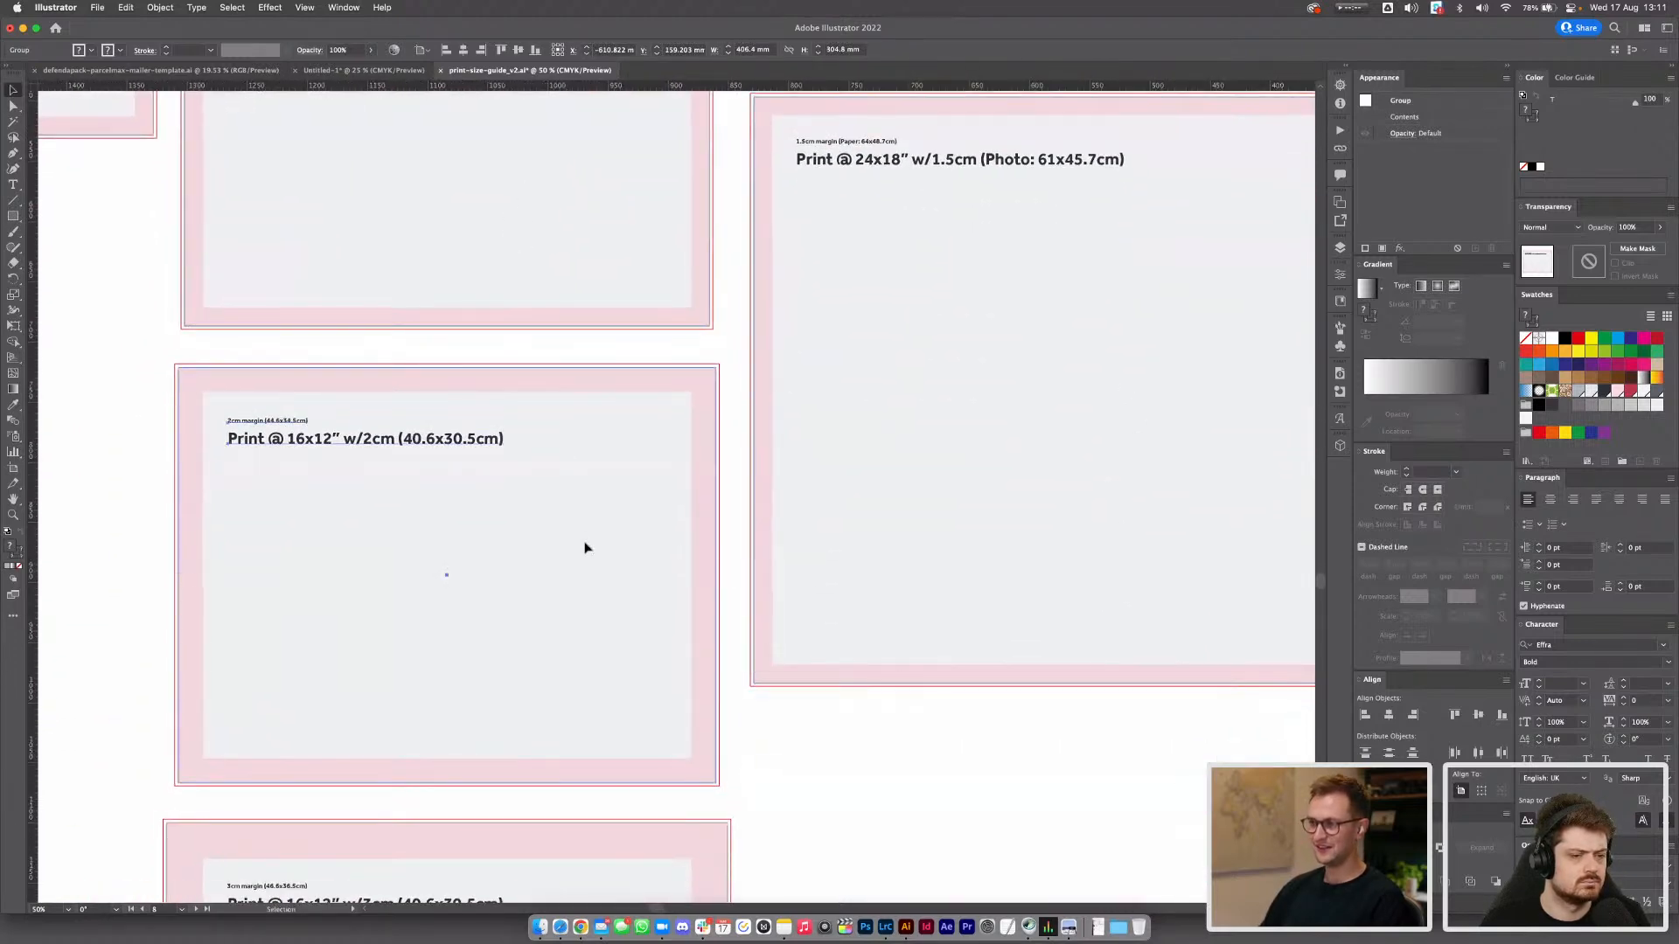
left_click(611, 552)
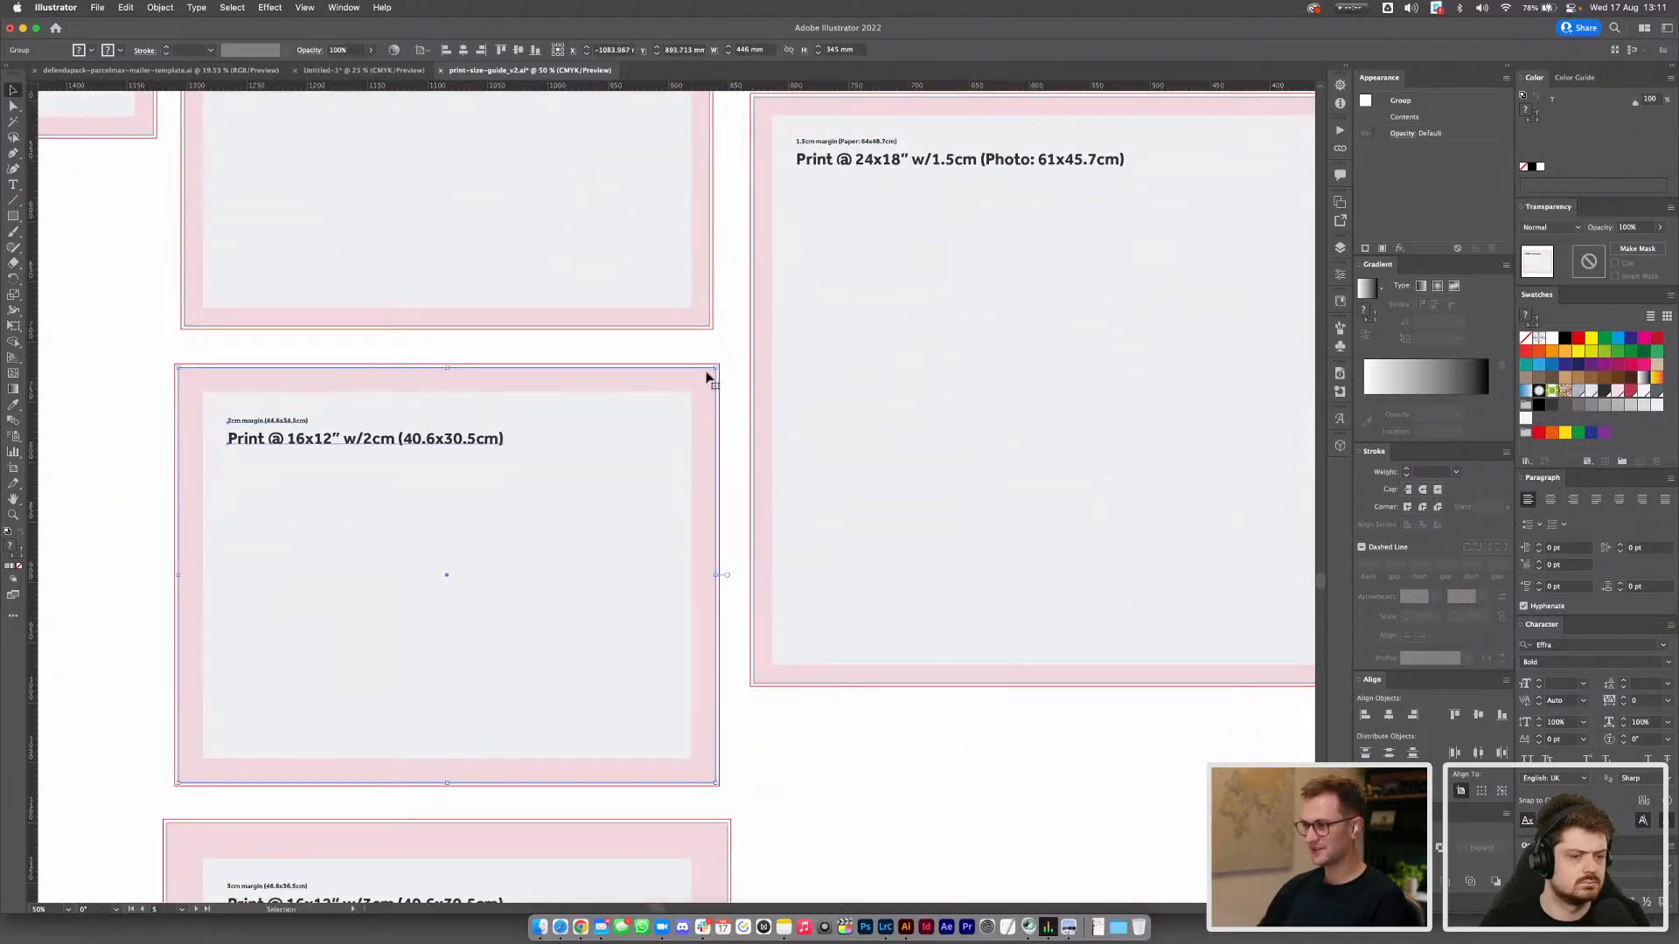
left_click_drag(562, 461, 1136, 192)
scroll(971, 233, "right", 5)
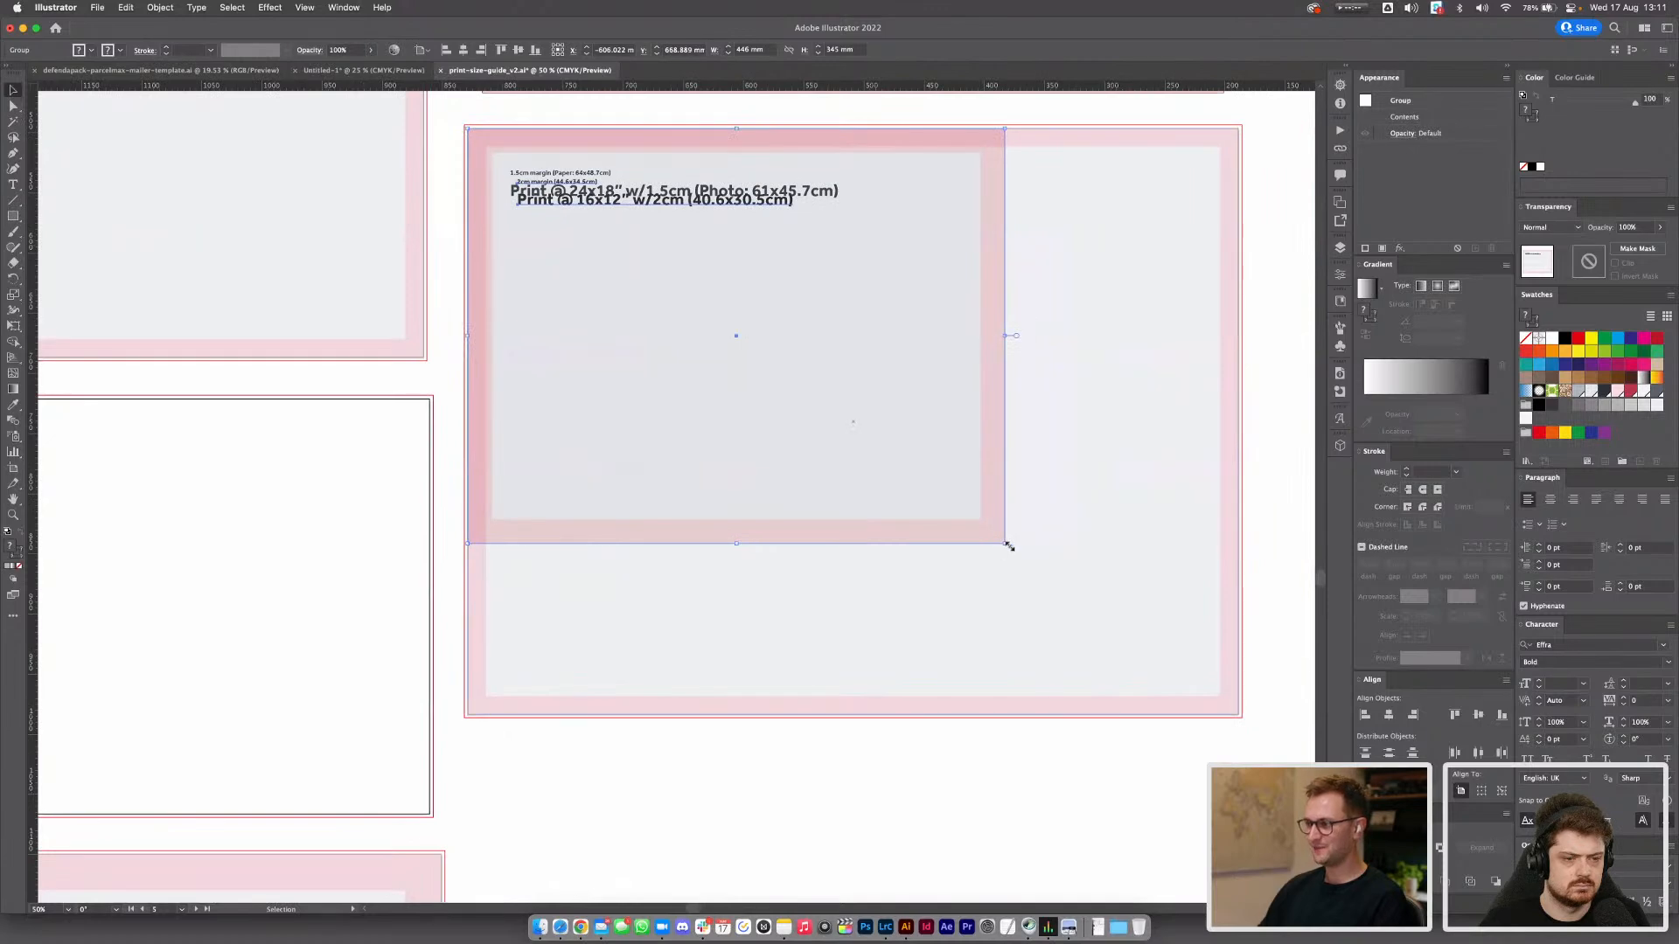
Scale the overlaid Print 16x12" group proportionally to the 24x18" frame's height, inspect the side edge closely, and undo the scaling and move
left_click_drag(1006, 547, 1245, 716)
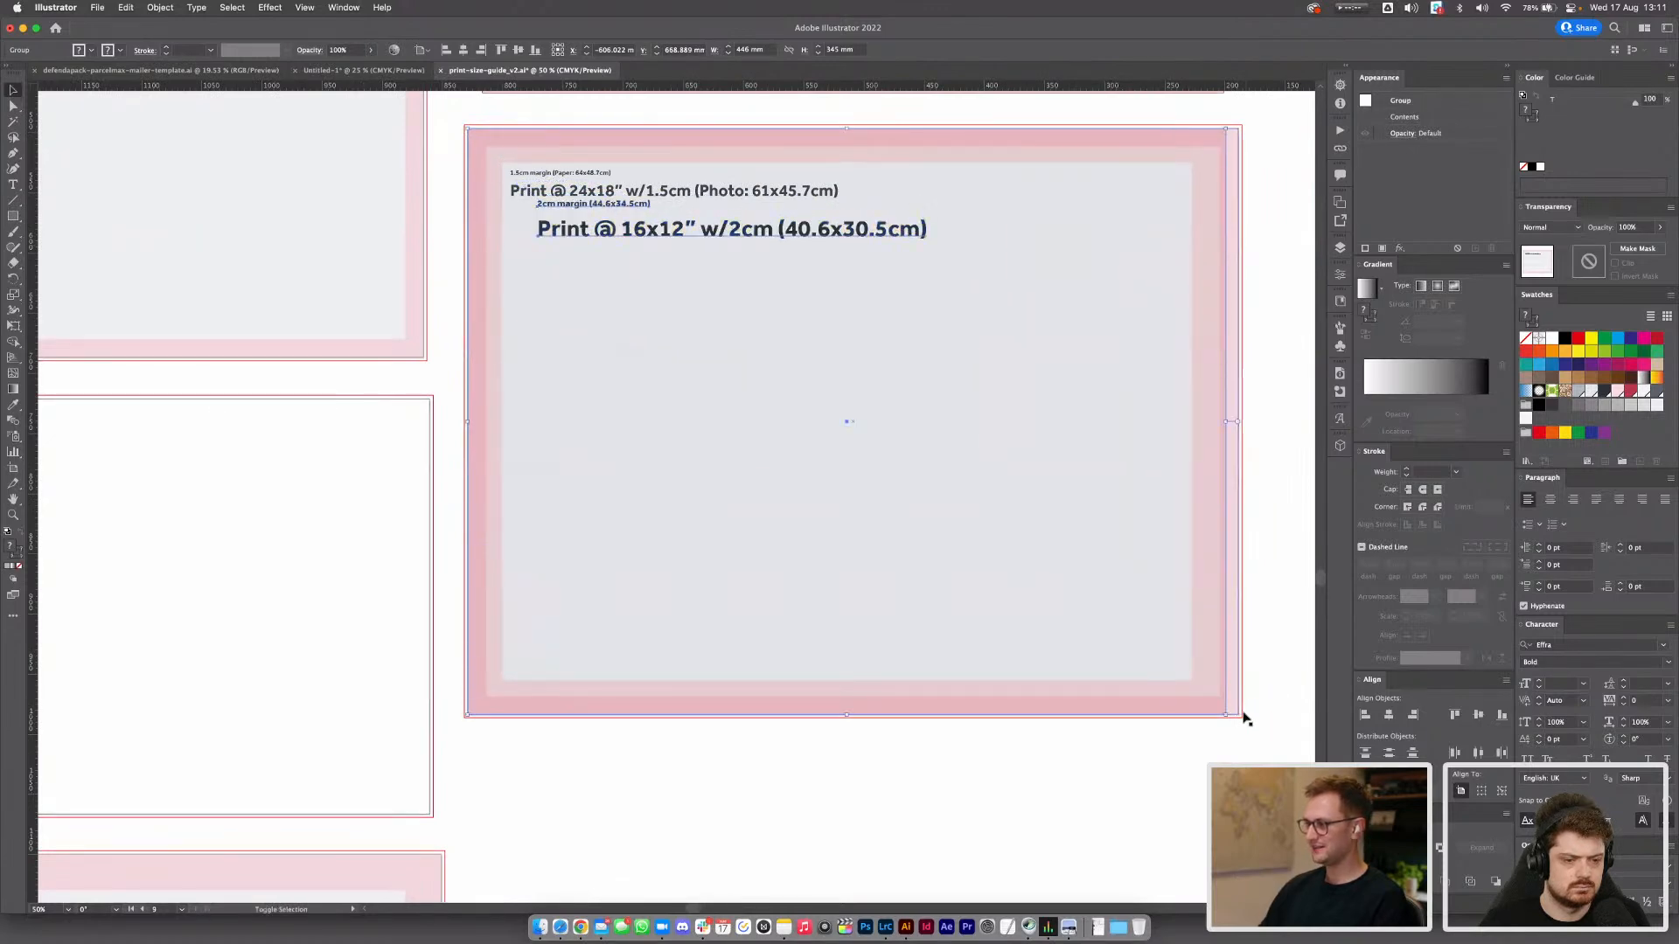
scroll(1230, 580, "right", 5)
key("super+equal")
key("super+equal")
key("super+equal")
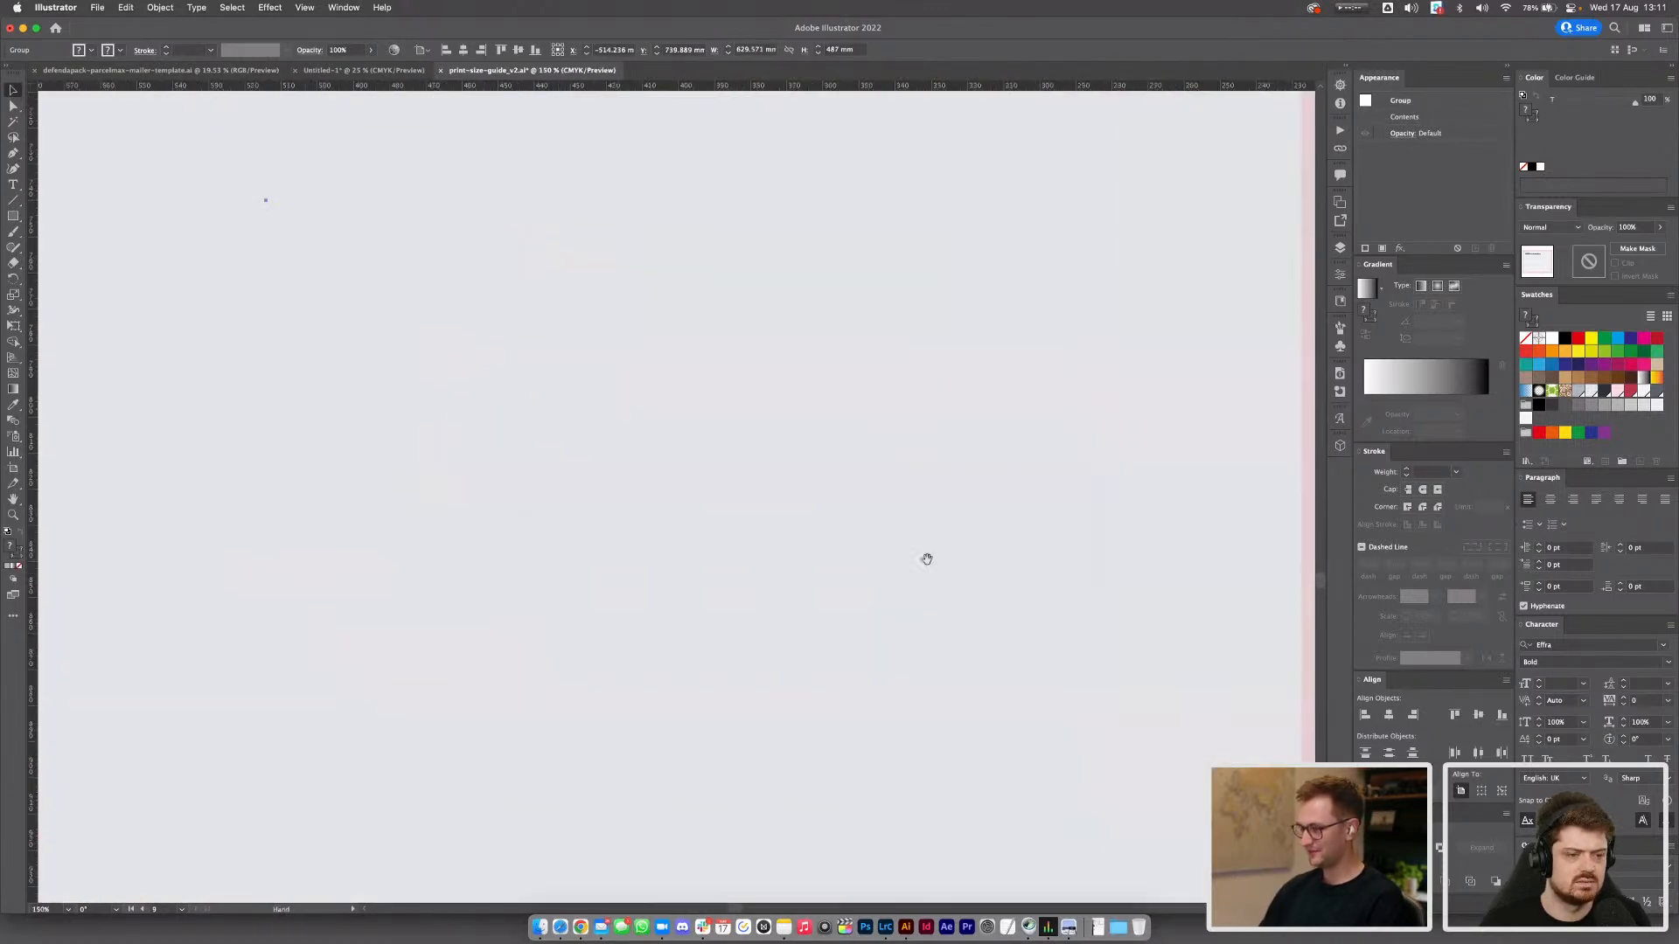
scroll(262, 420, "right", 10)
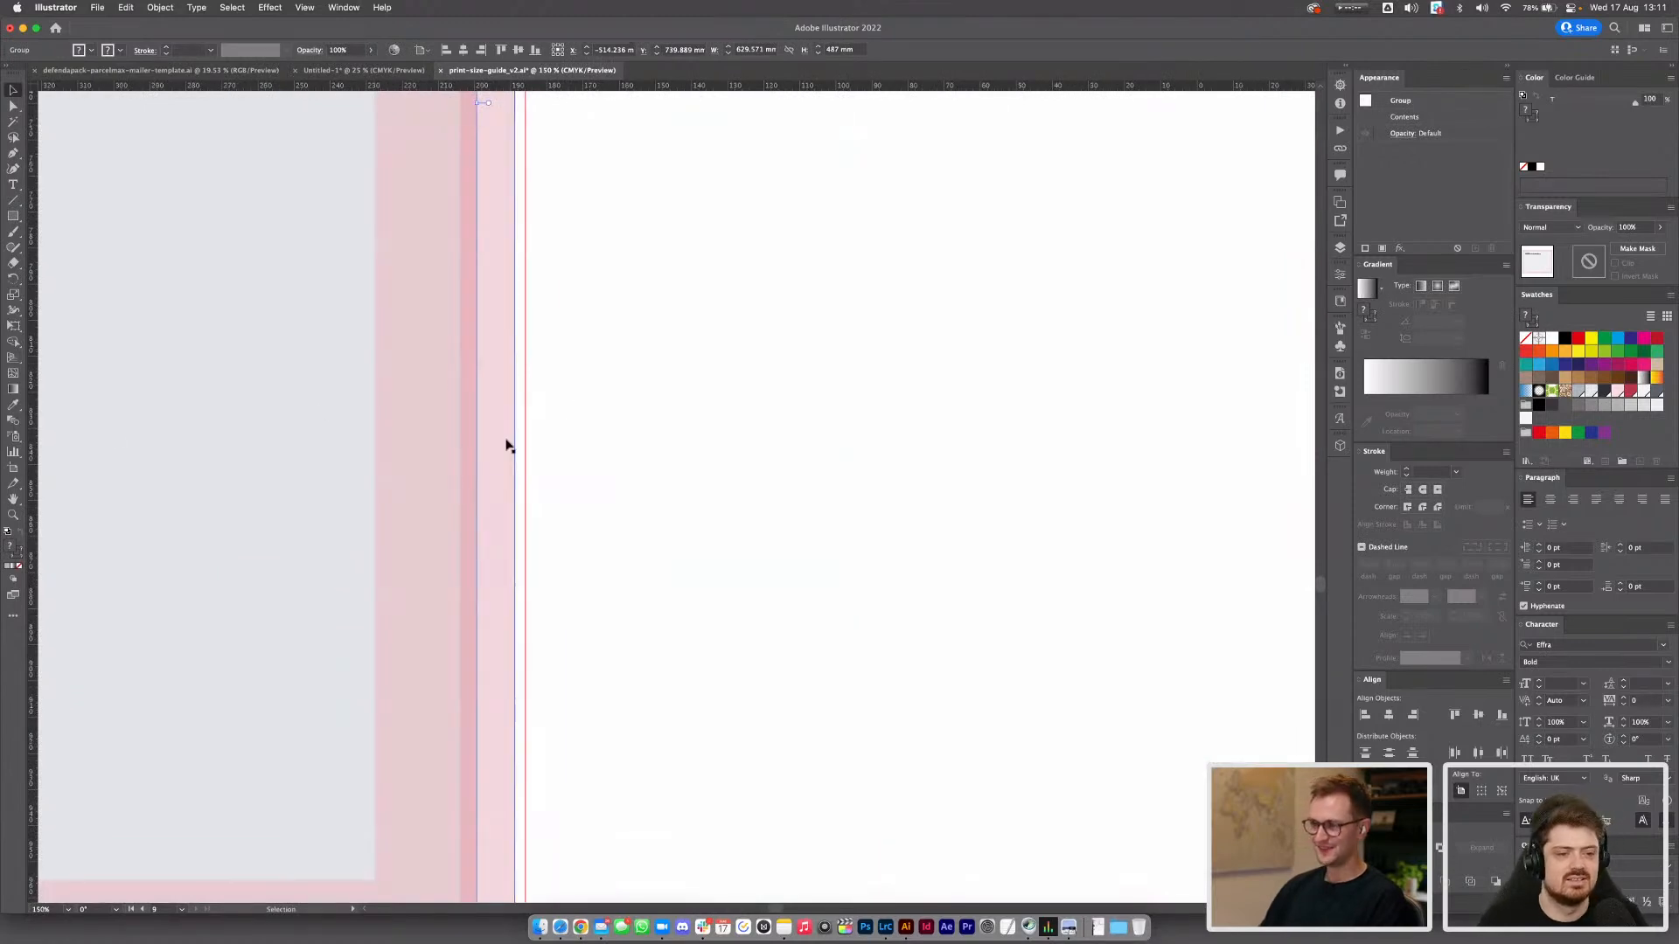
left_click_drag(477, 475, 1016, 412)
key("super+z")
key("super+minus")
key("super+minus")
key("super+minus")
key("super+minus")
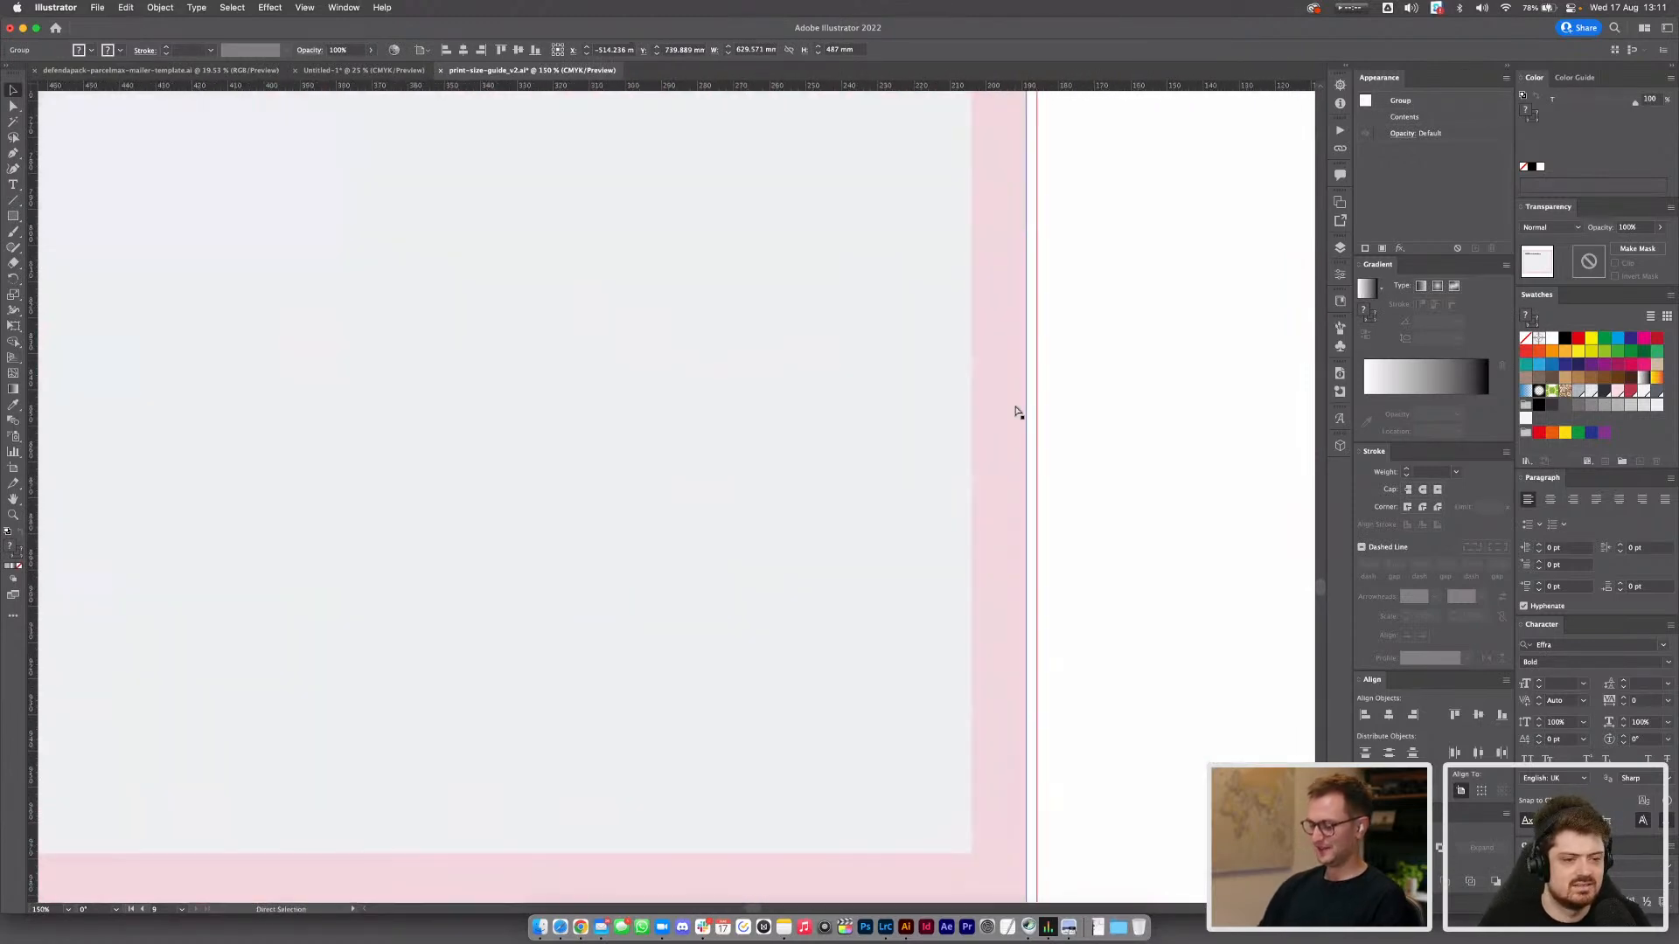
left_click_drag(531, 440, 1095, 338)
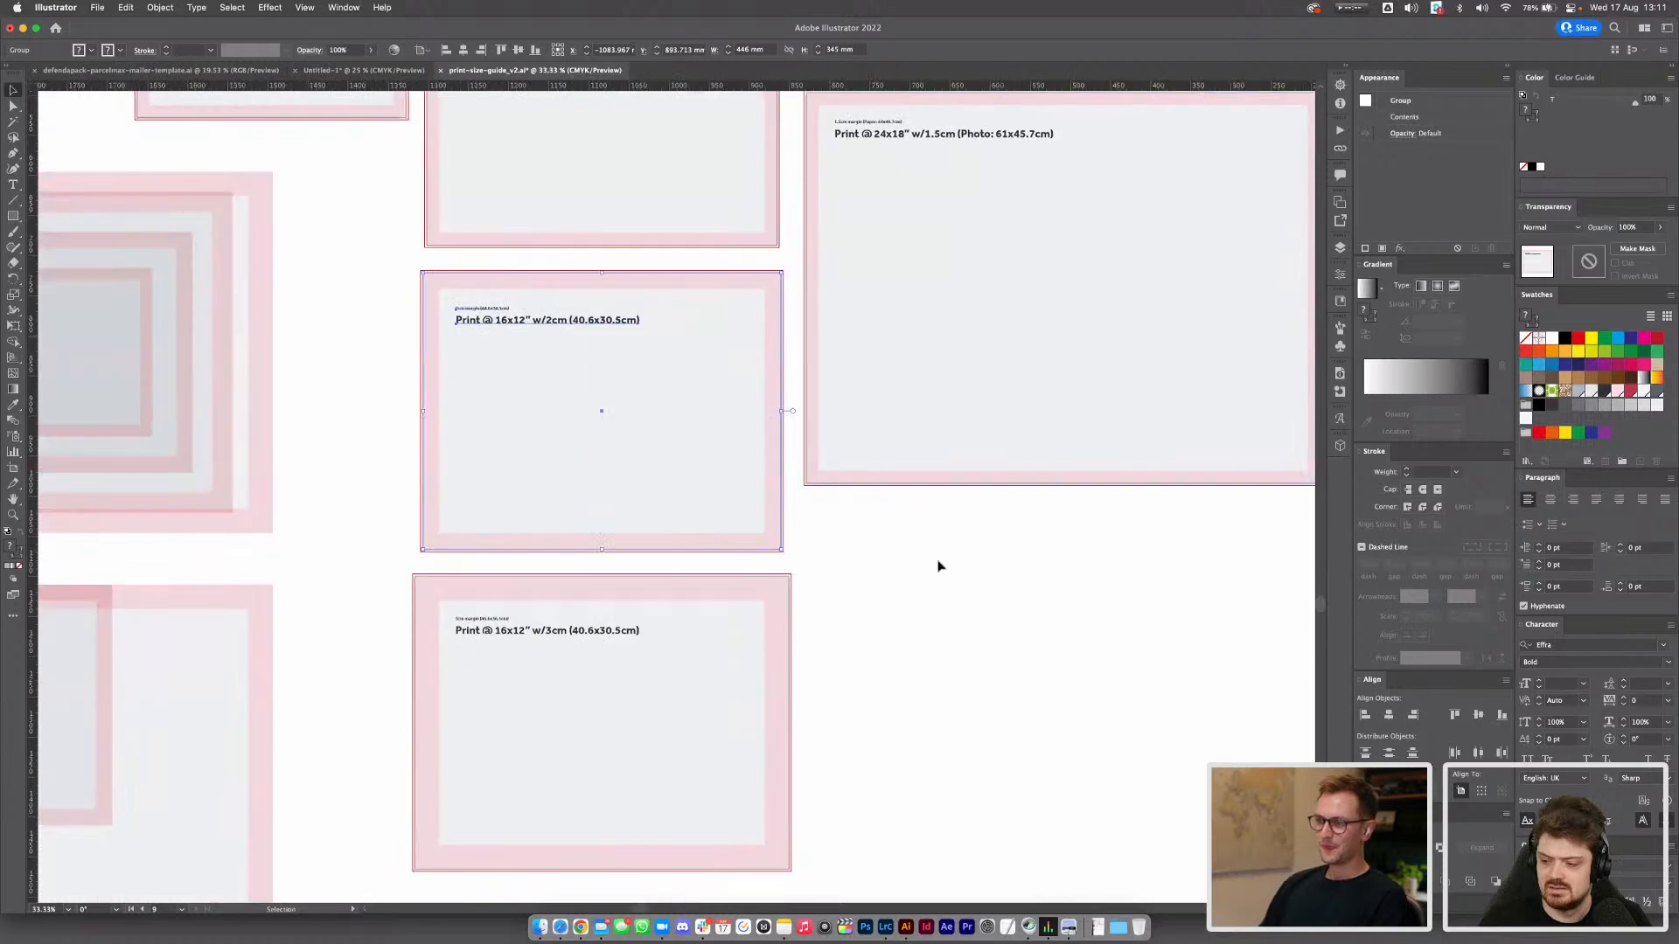
left_click(906, 588)
Examine the 4:3 10% margin rectangles, the neighbouring 16x12" print frames and the size and stroke of the 700 × 500 mm rectangle below
left_click_drag(376, 509, 959, 505)
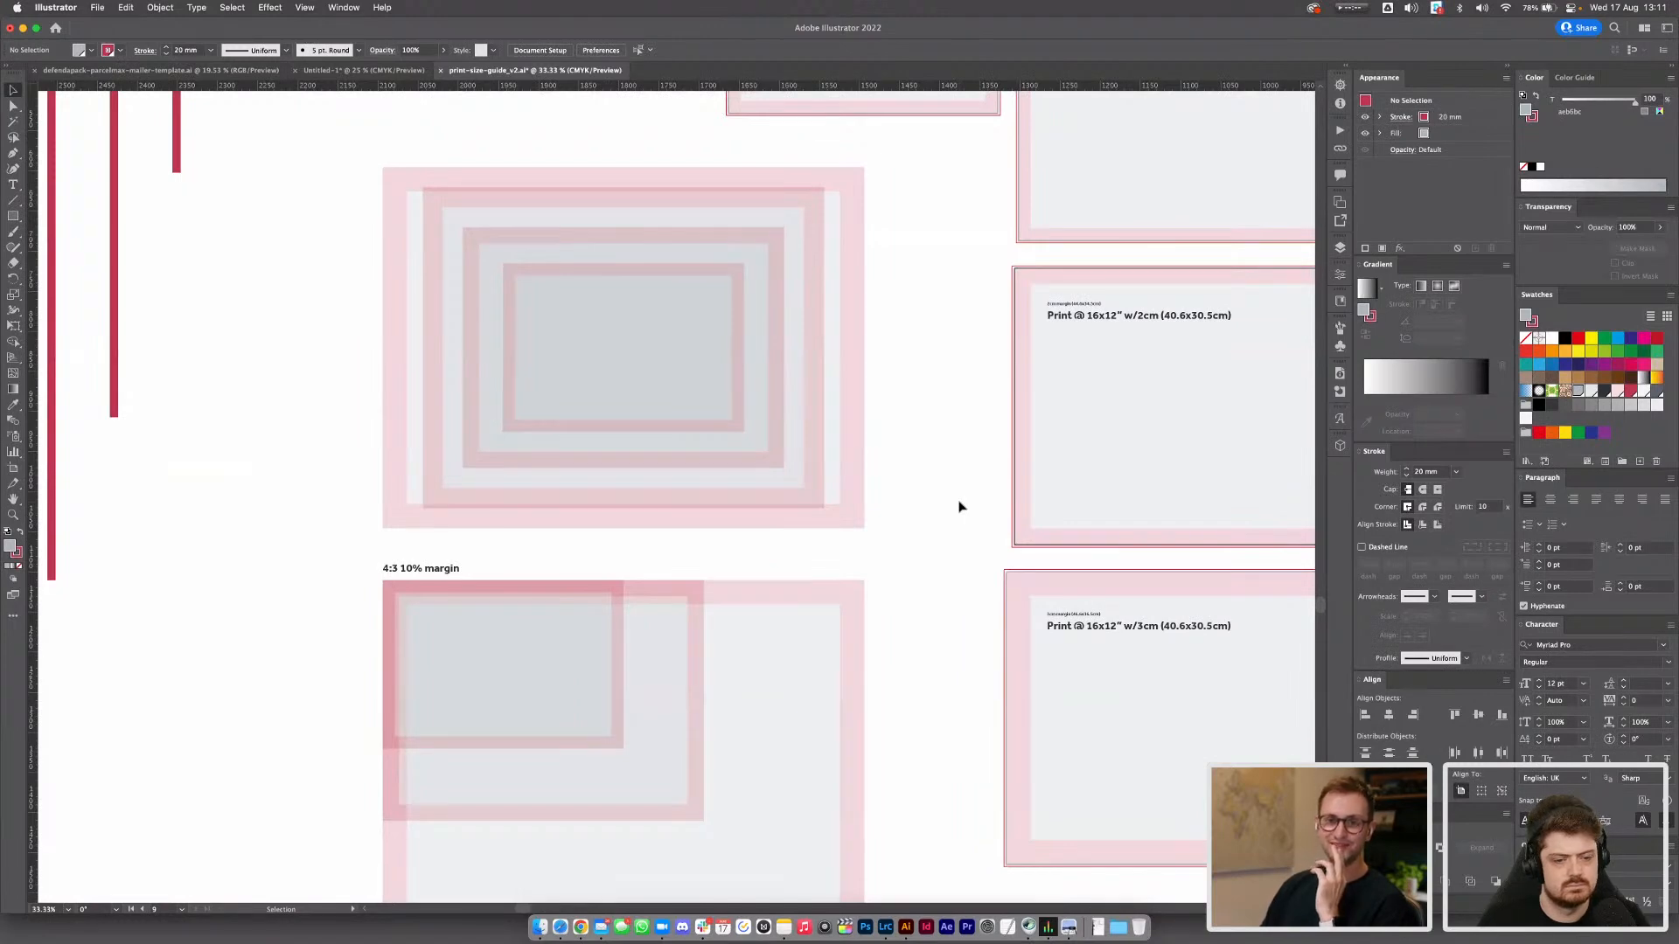
left_click_drag(944, 562, 950, 487)
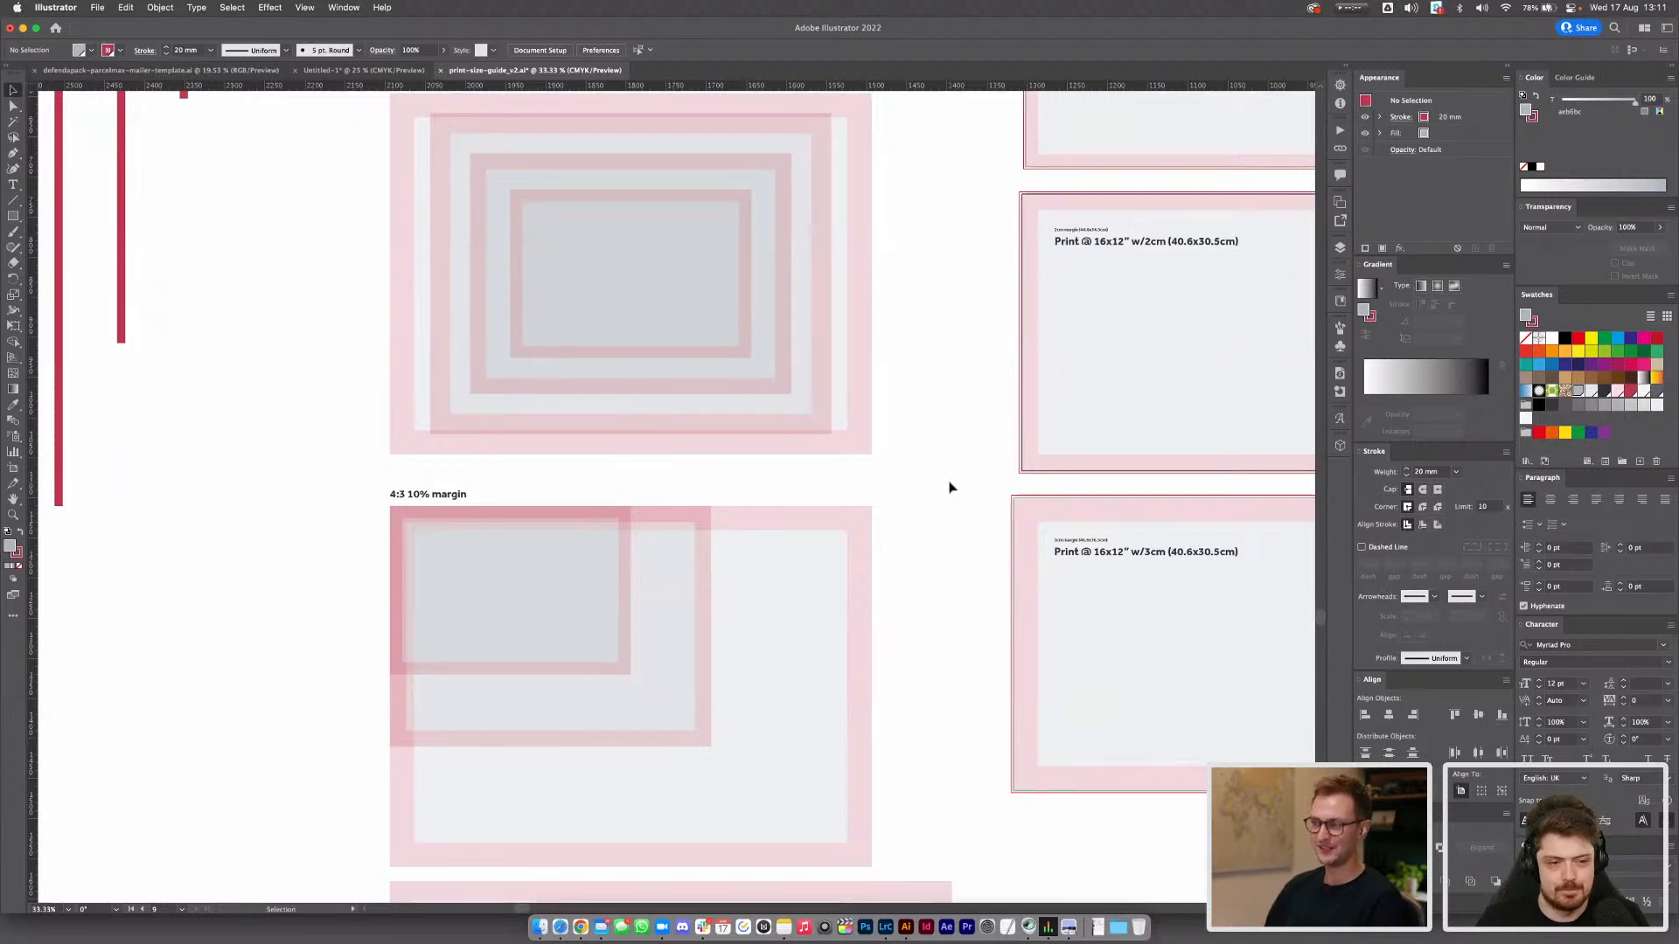
left_click_drag(950, 487, 919, 335)
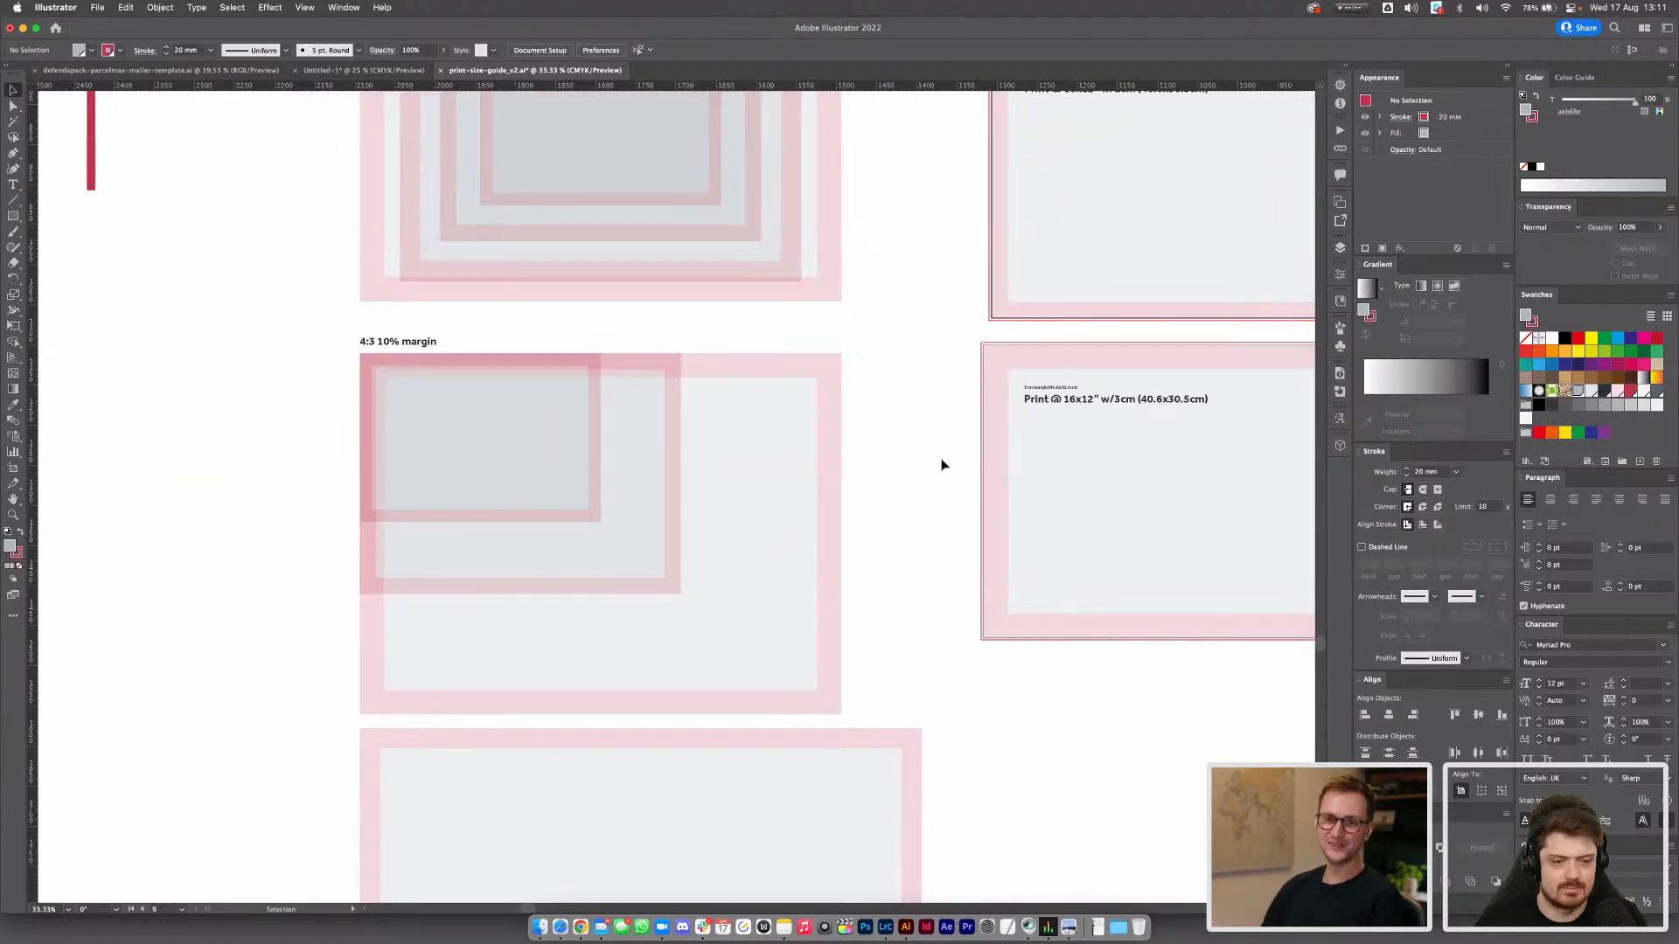
left_click_drag(942, 465, 956, 207)
key("a")
left_click(943, 603)
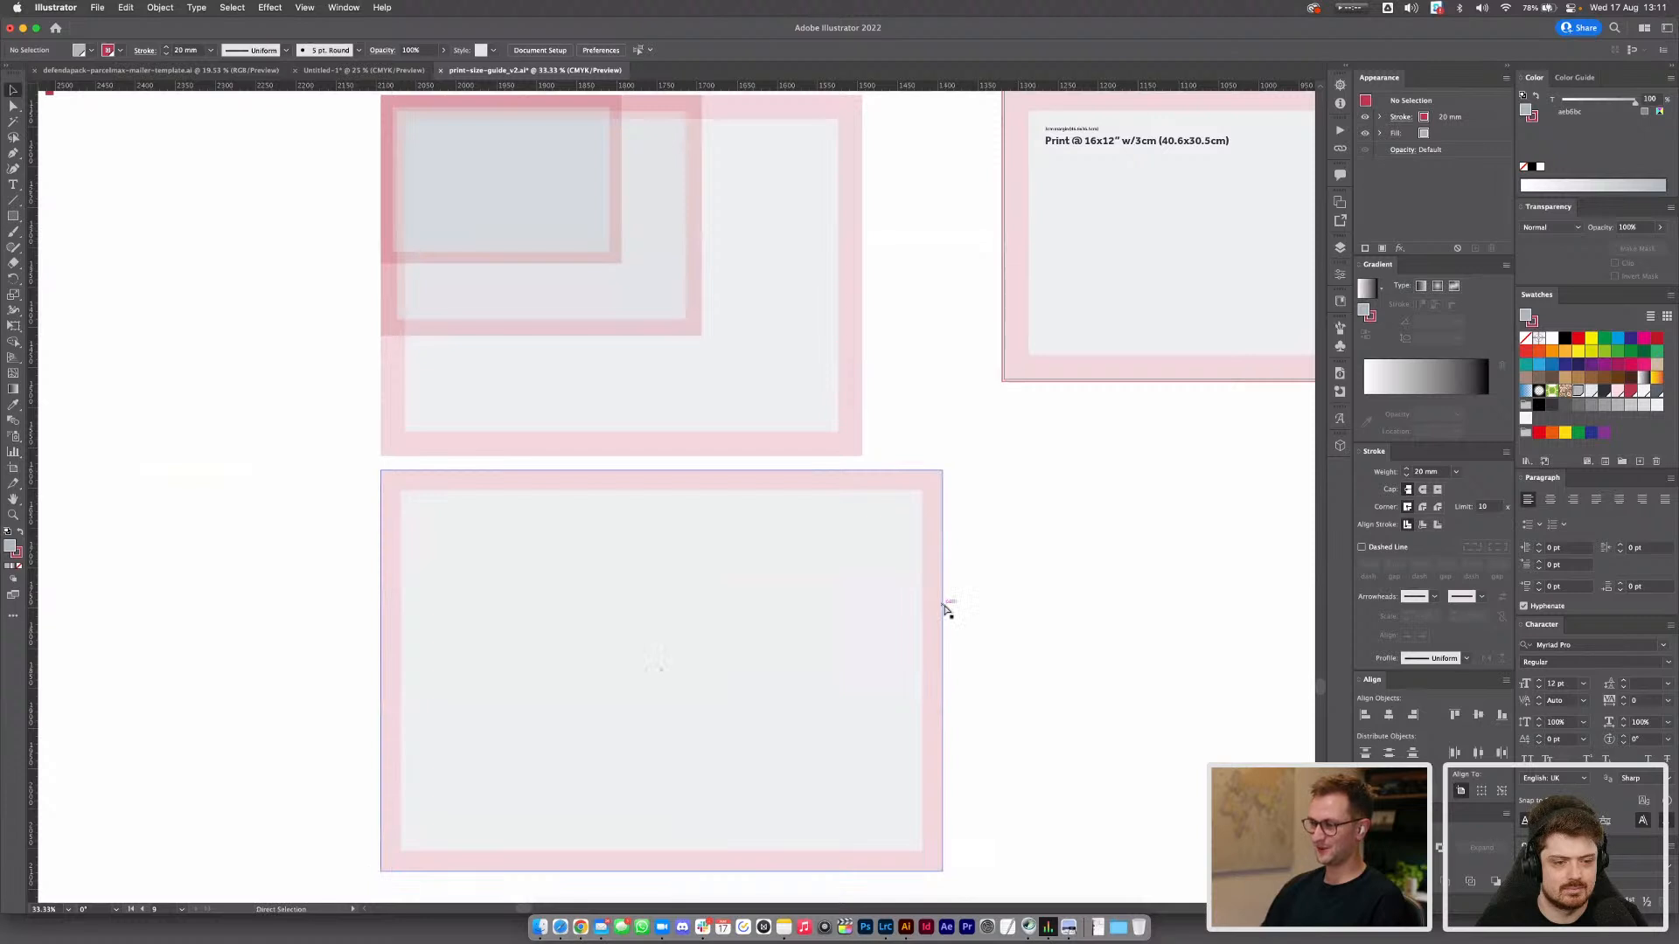
key("v")
left_click(1012, 600)
key("super+minus")
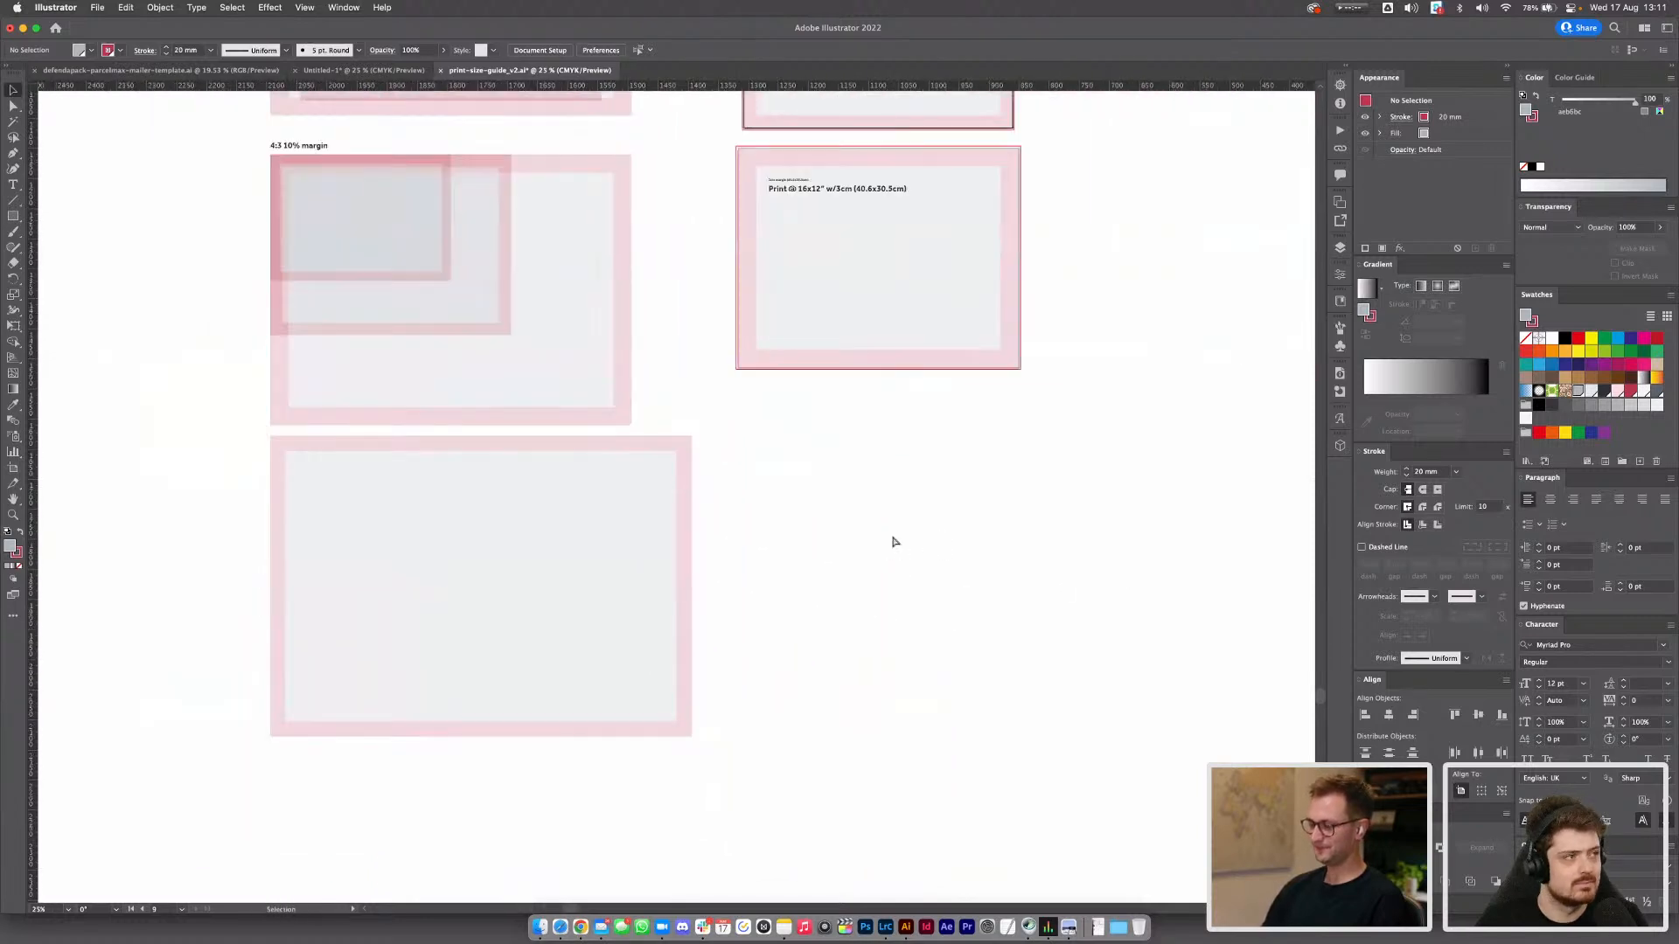
left_click_drag(892, 540, 858, 506)
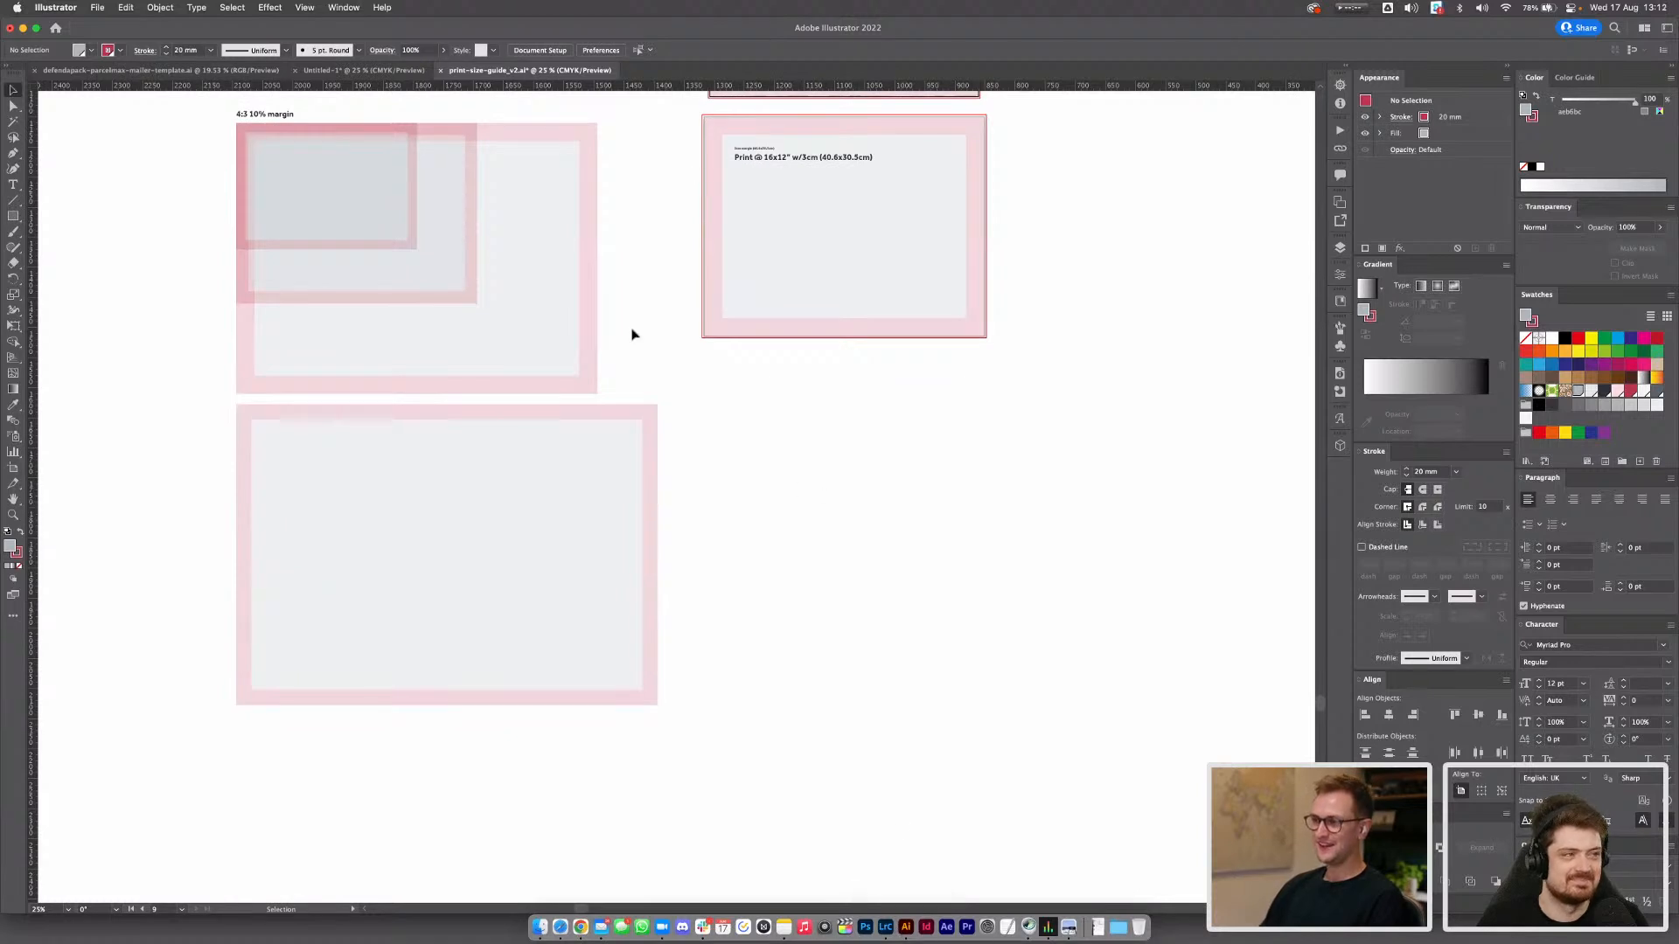
left_click_drag(810, 487, 791, 378)
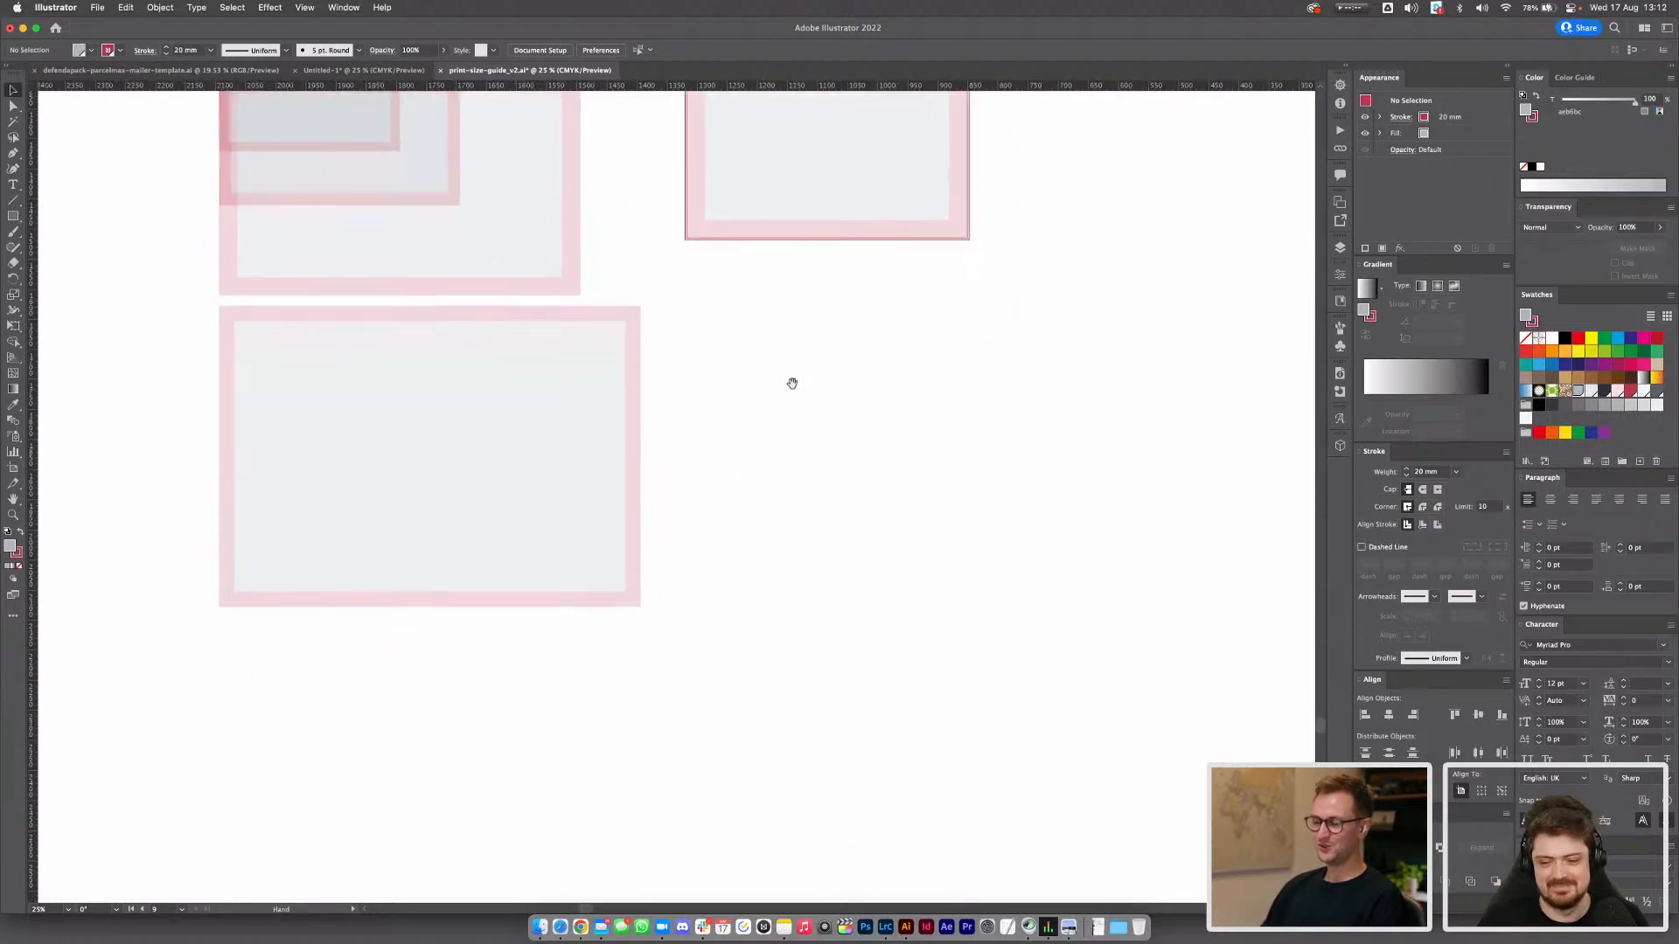
left_click(531, 469)
key("a")
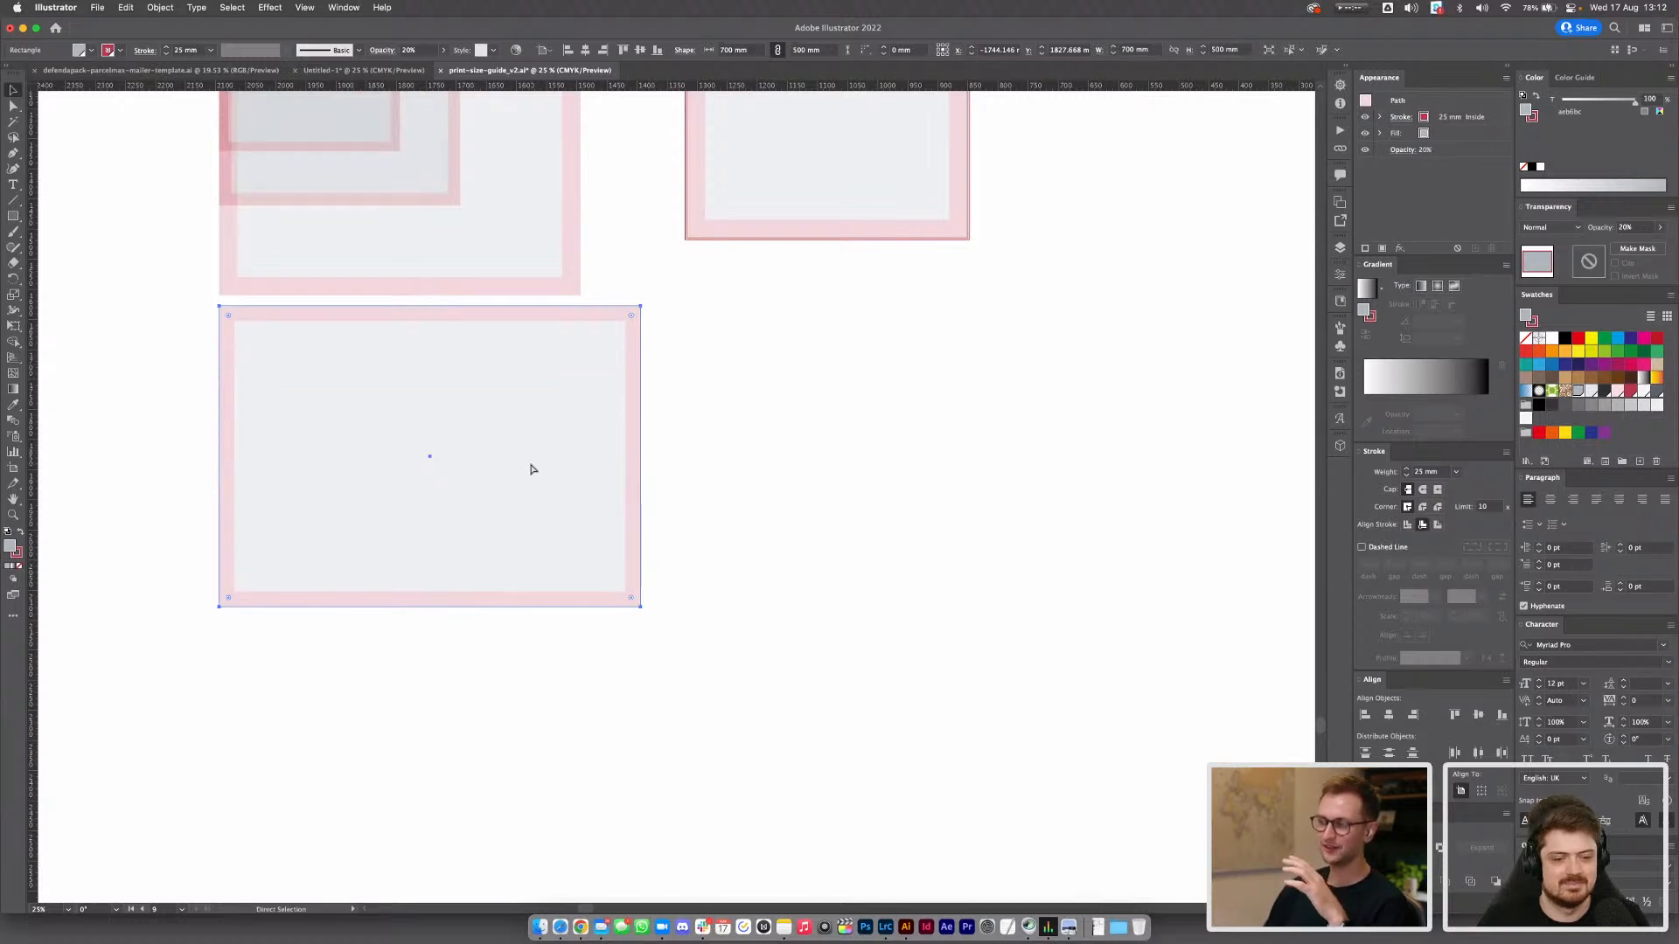
key("v")
scroll(502, 213, "up", 5)
scroll(502, 213, "left", 4)
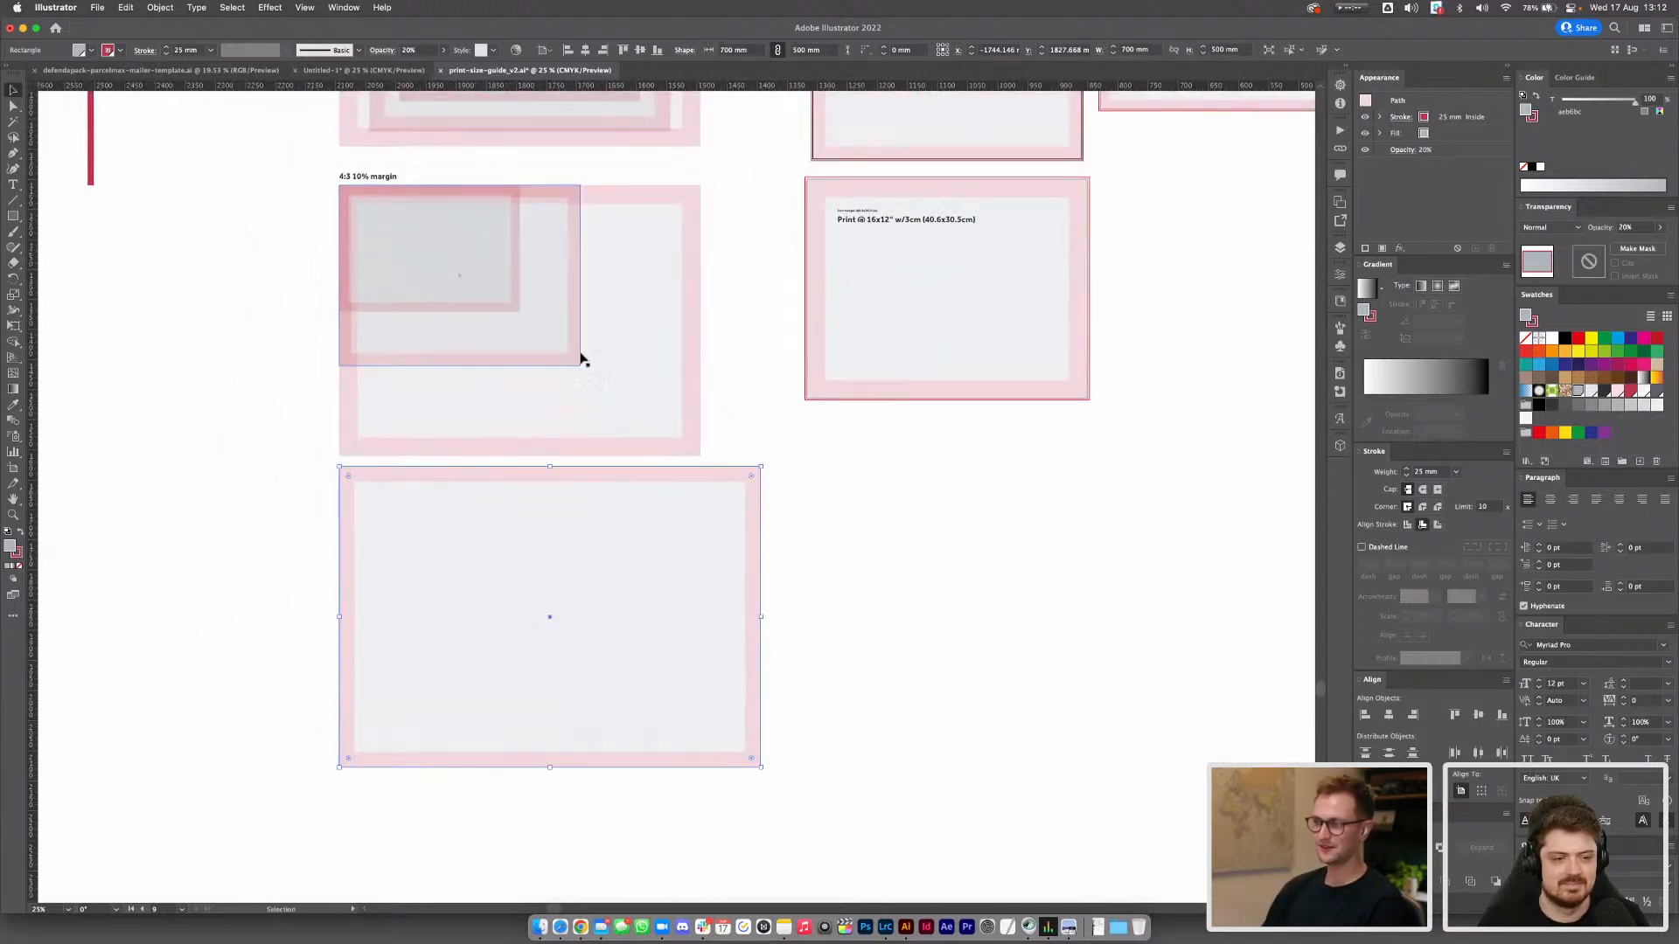
Duplicate the 400 × 300 mm rectangle with its 20 mm inside stroke into the empty area beside the large rectangle, and deselect it
left_click(548, 319)
left_click_drag(543, 317, 1203, 697)
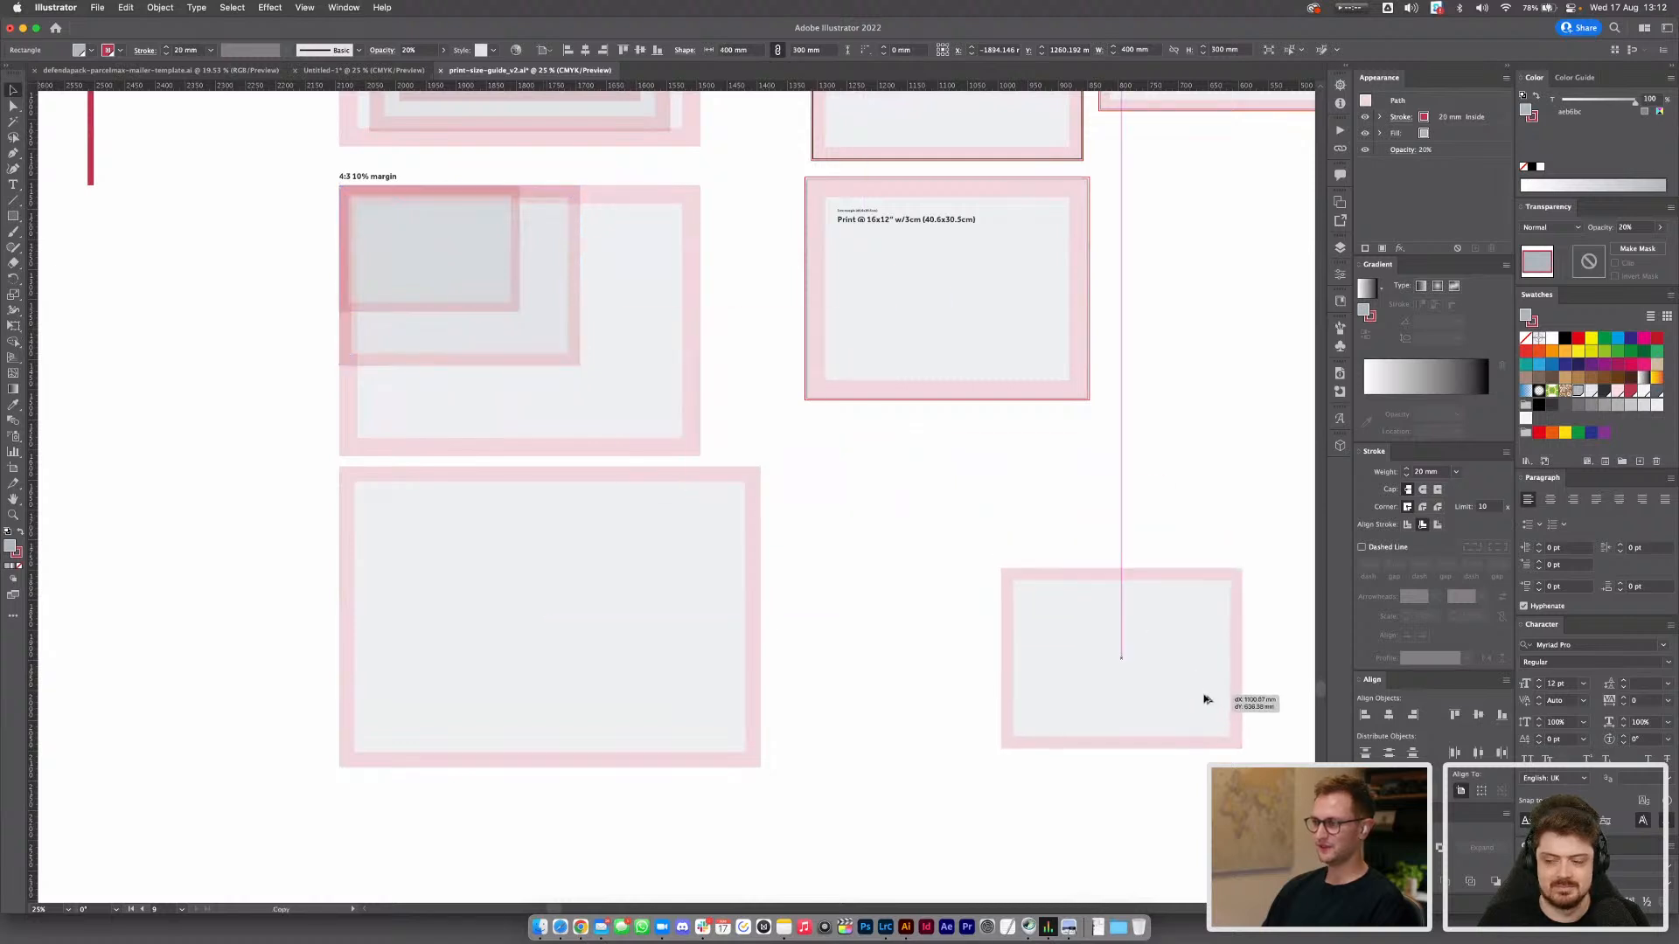
left_click_drag(1031, 612, 949, 691)
key("super+equal")
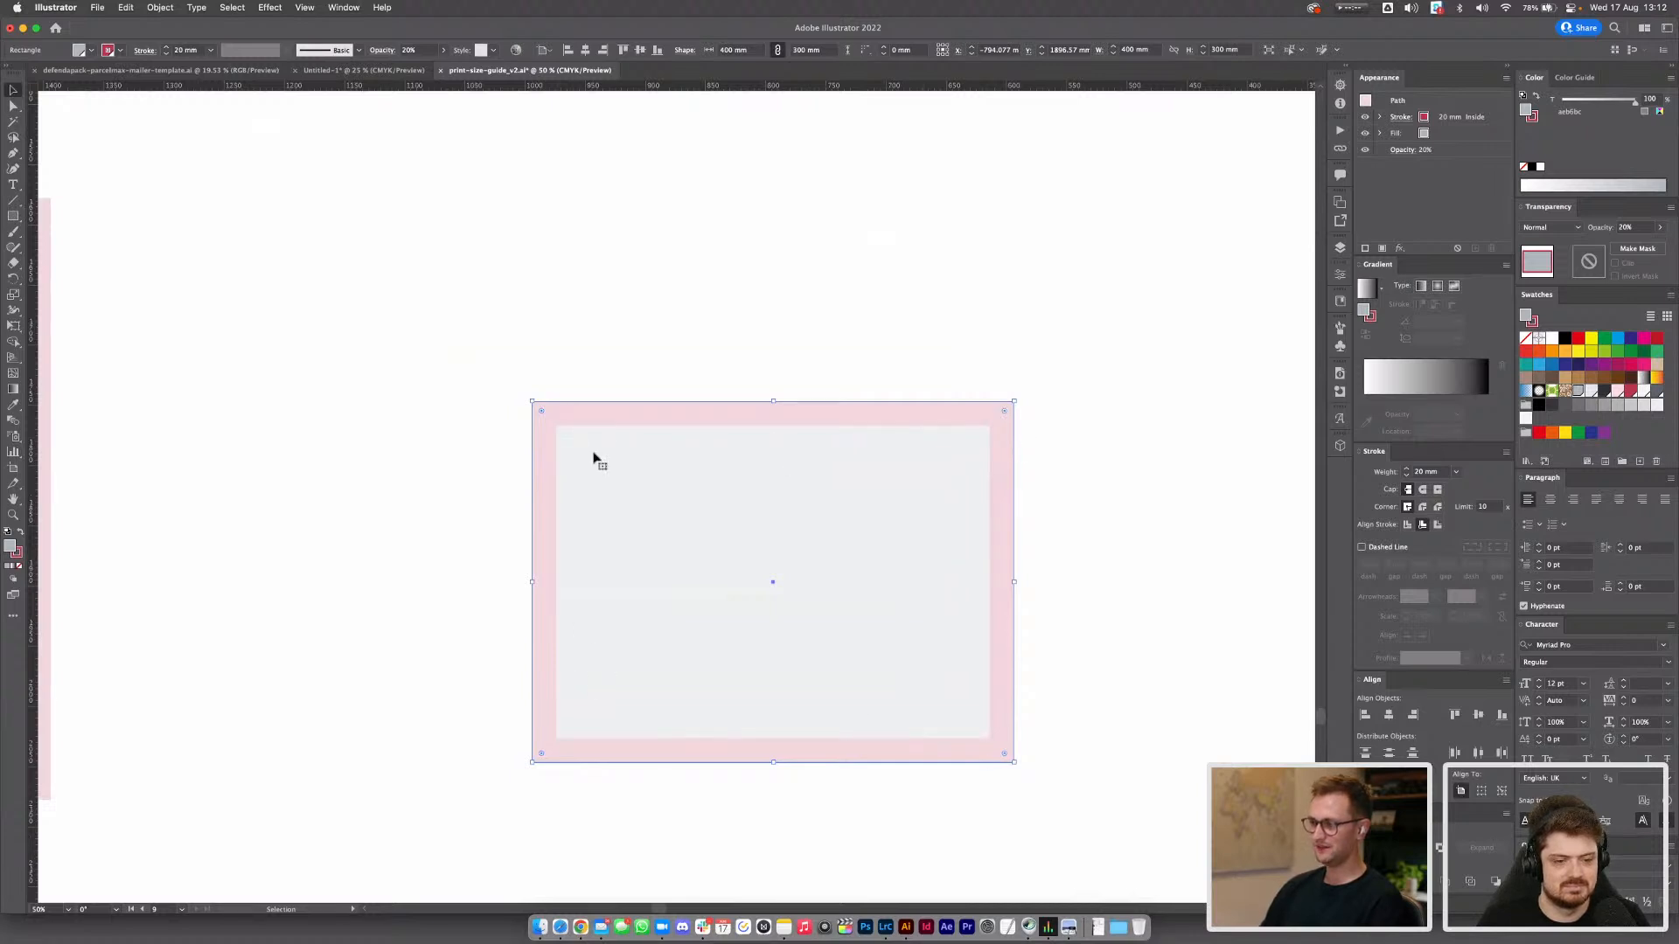
key("super+equal")
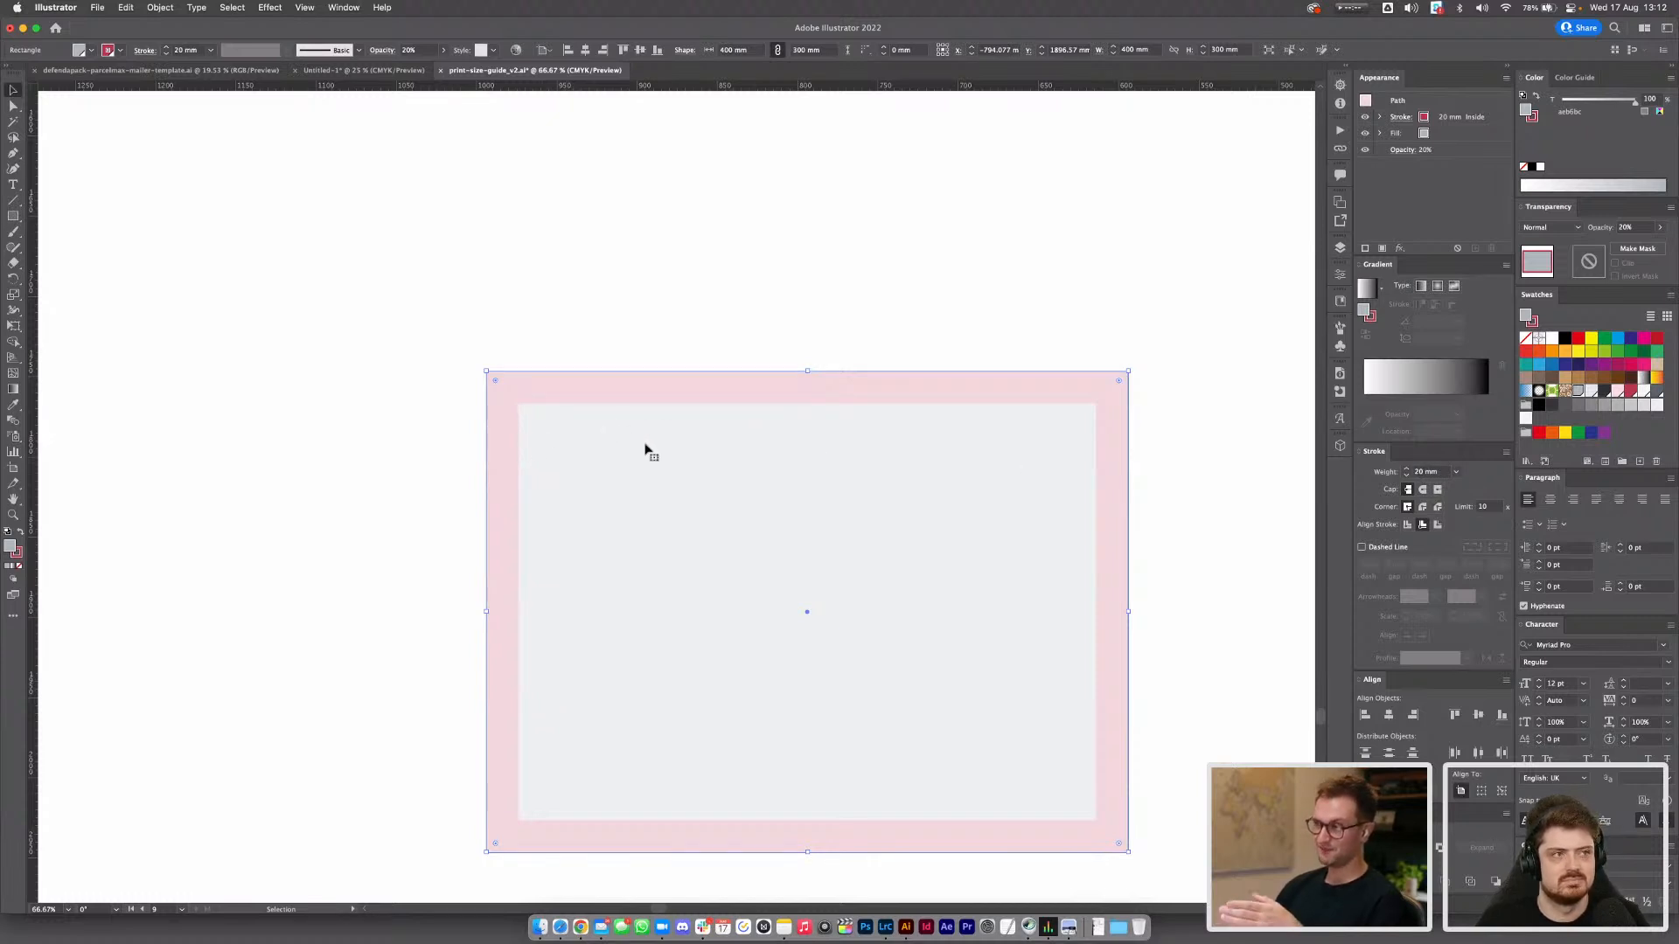
left_click(881, 336)
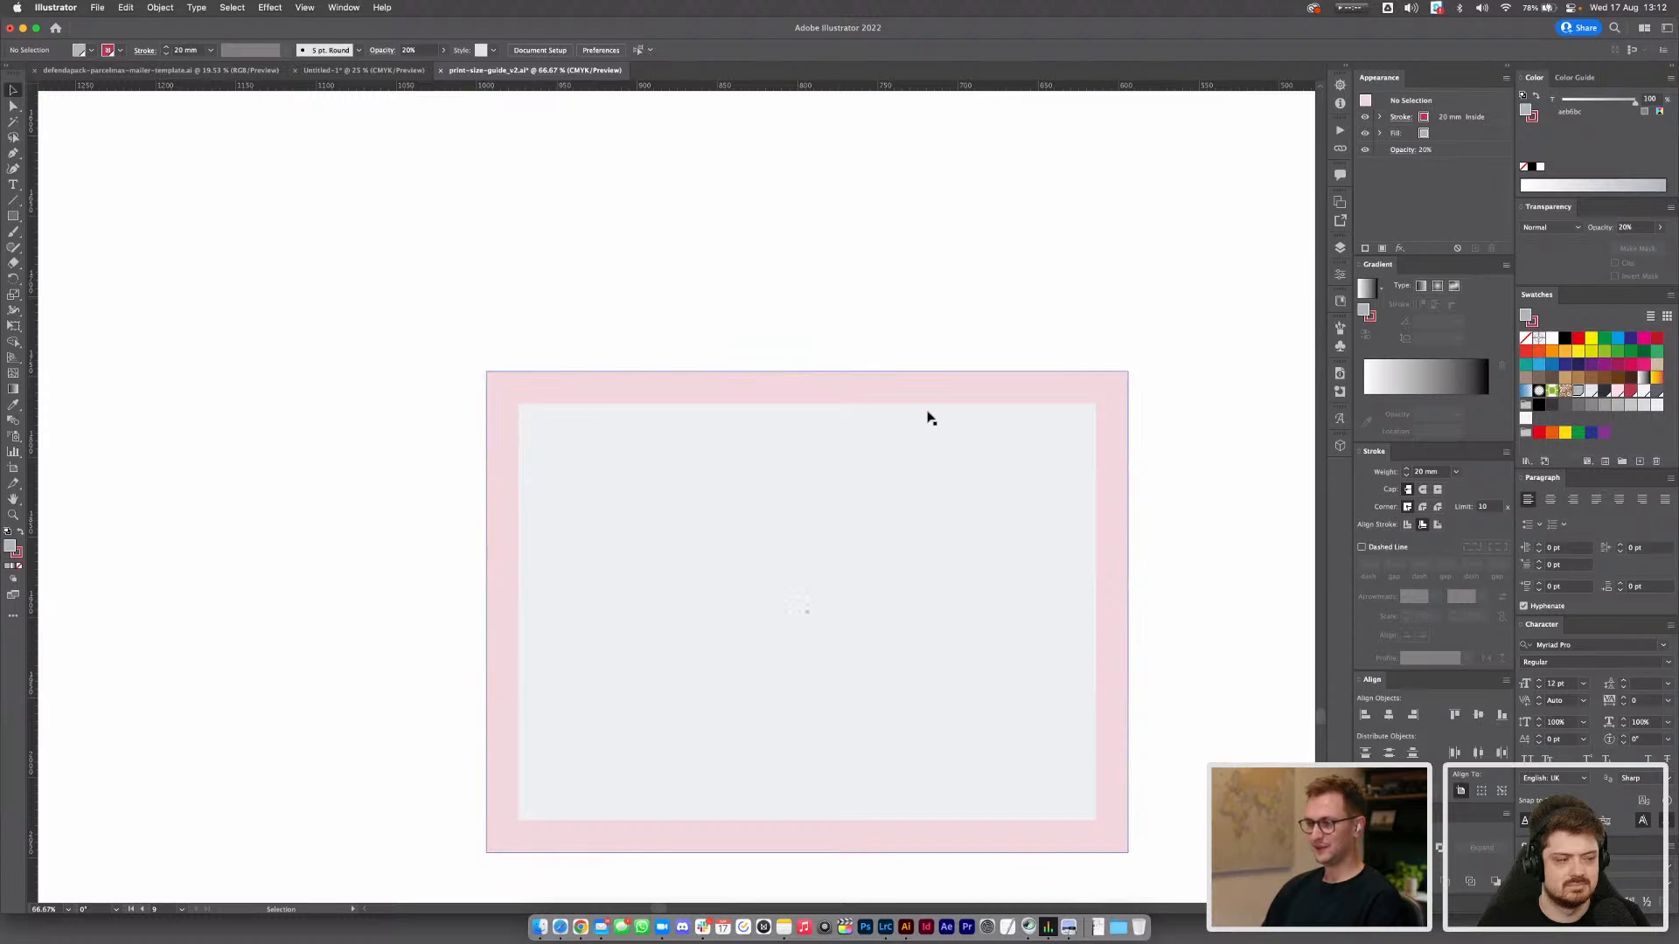
Switch to Lightroom Classic and start cropping the city photo with a 4 x 3 aspect ratio
left_click(886, 928)
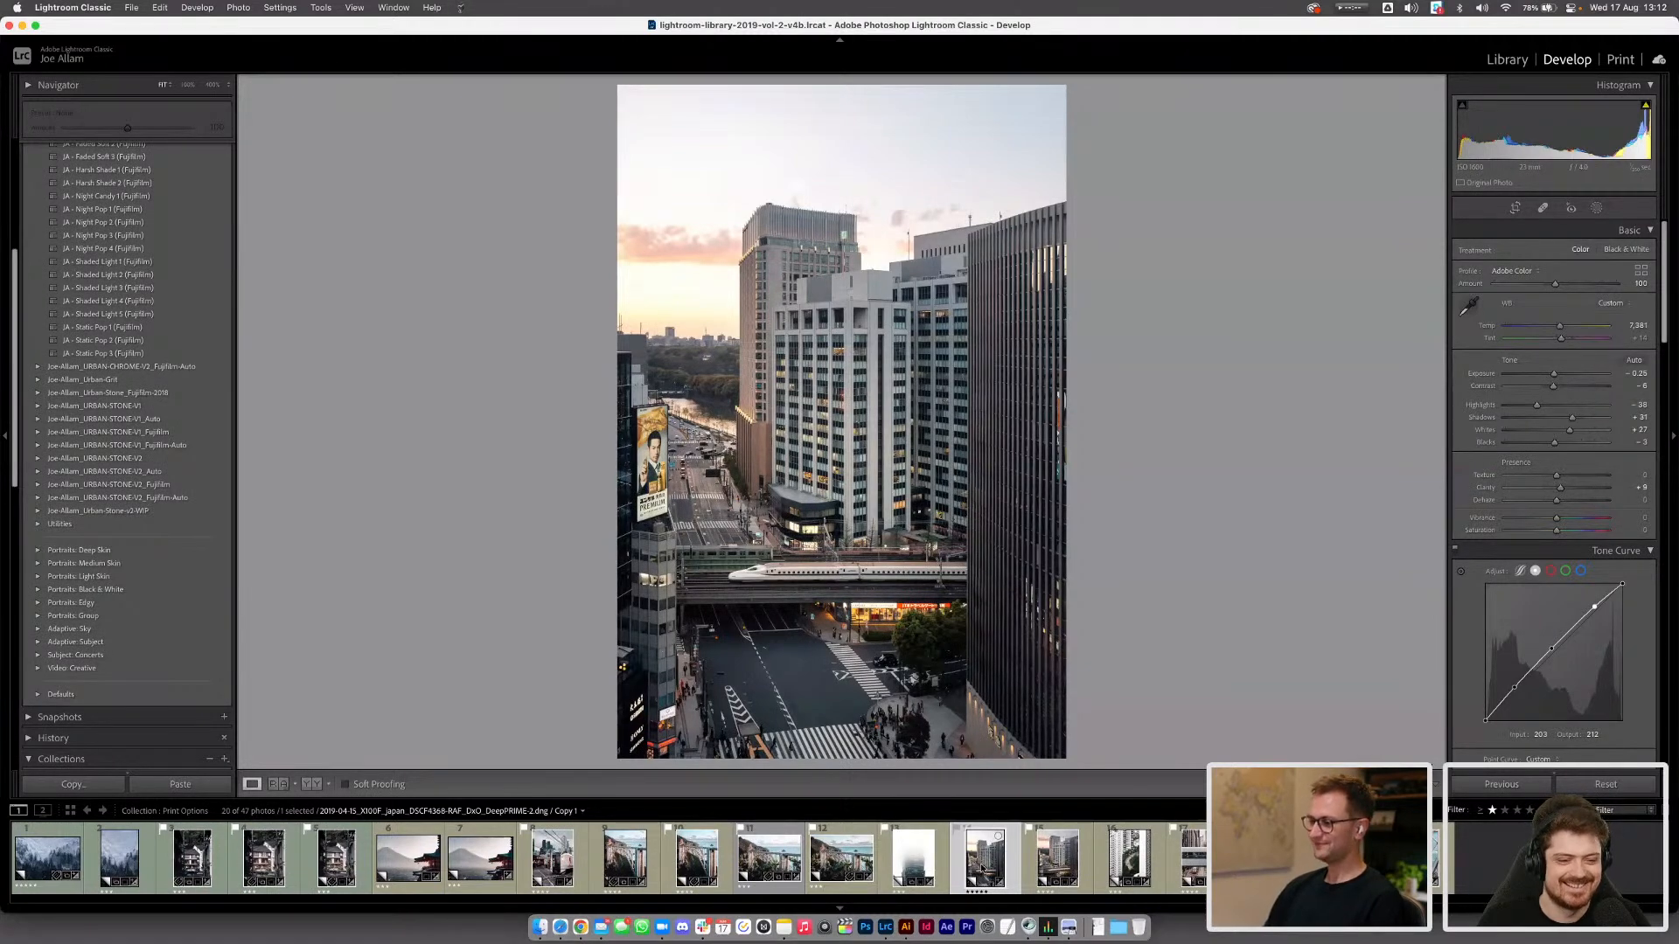
left_click(1515, 209)
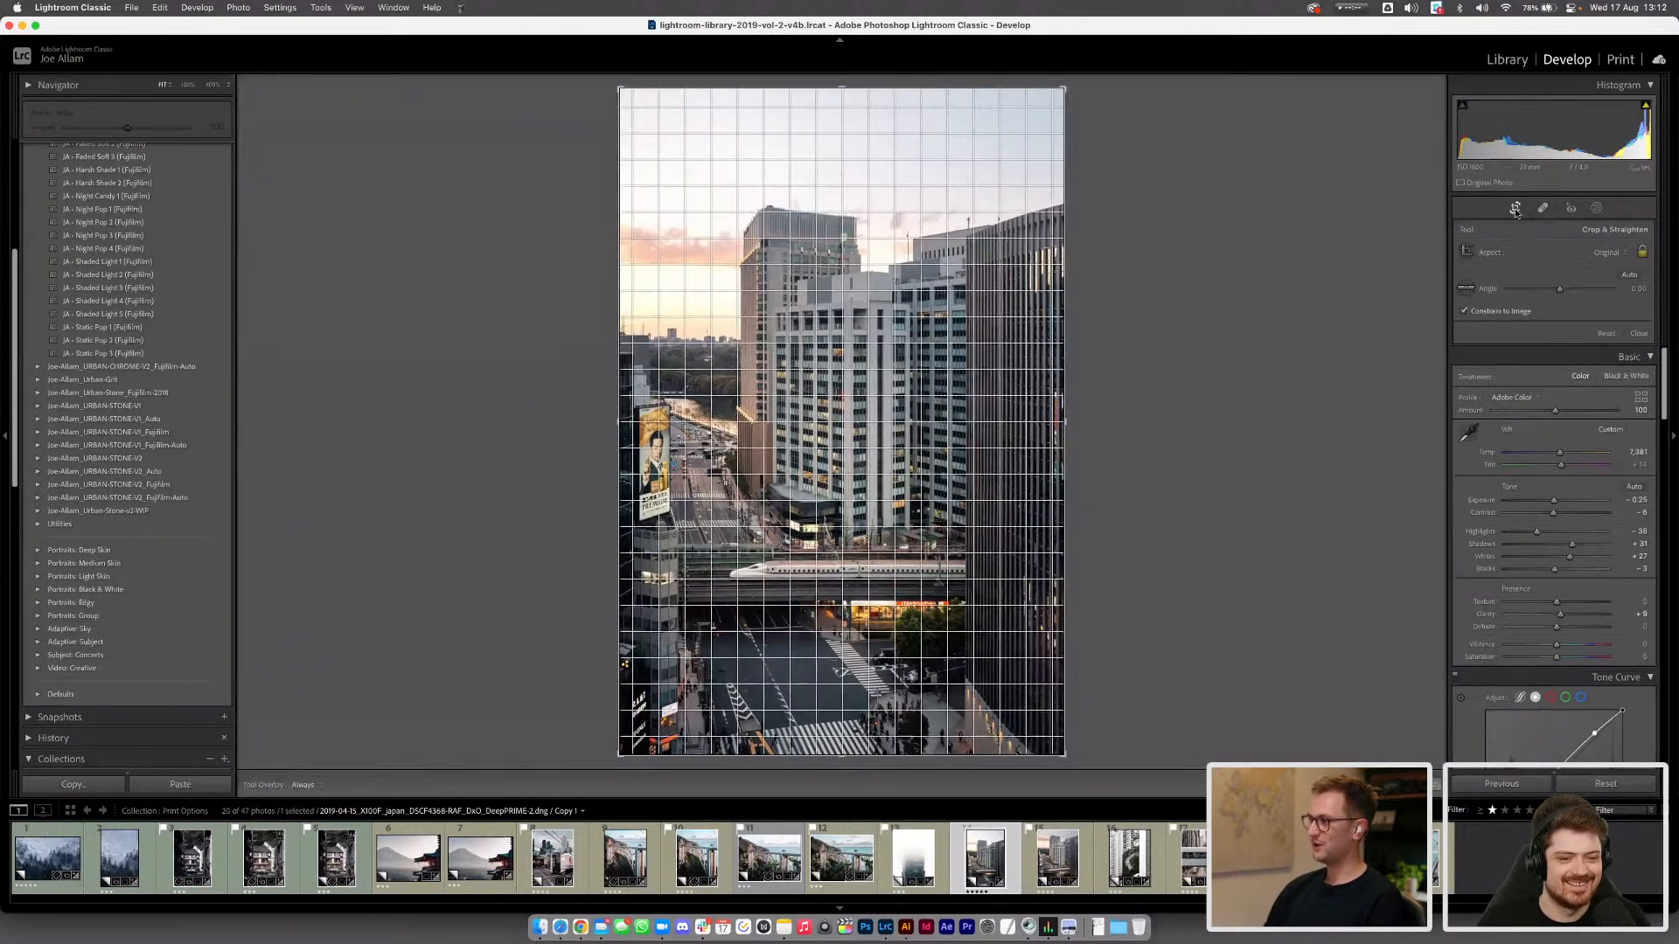
left_click(1605, 254)
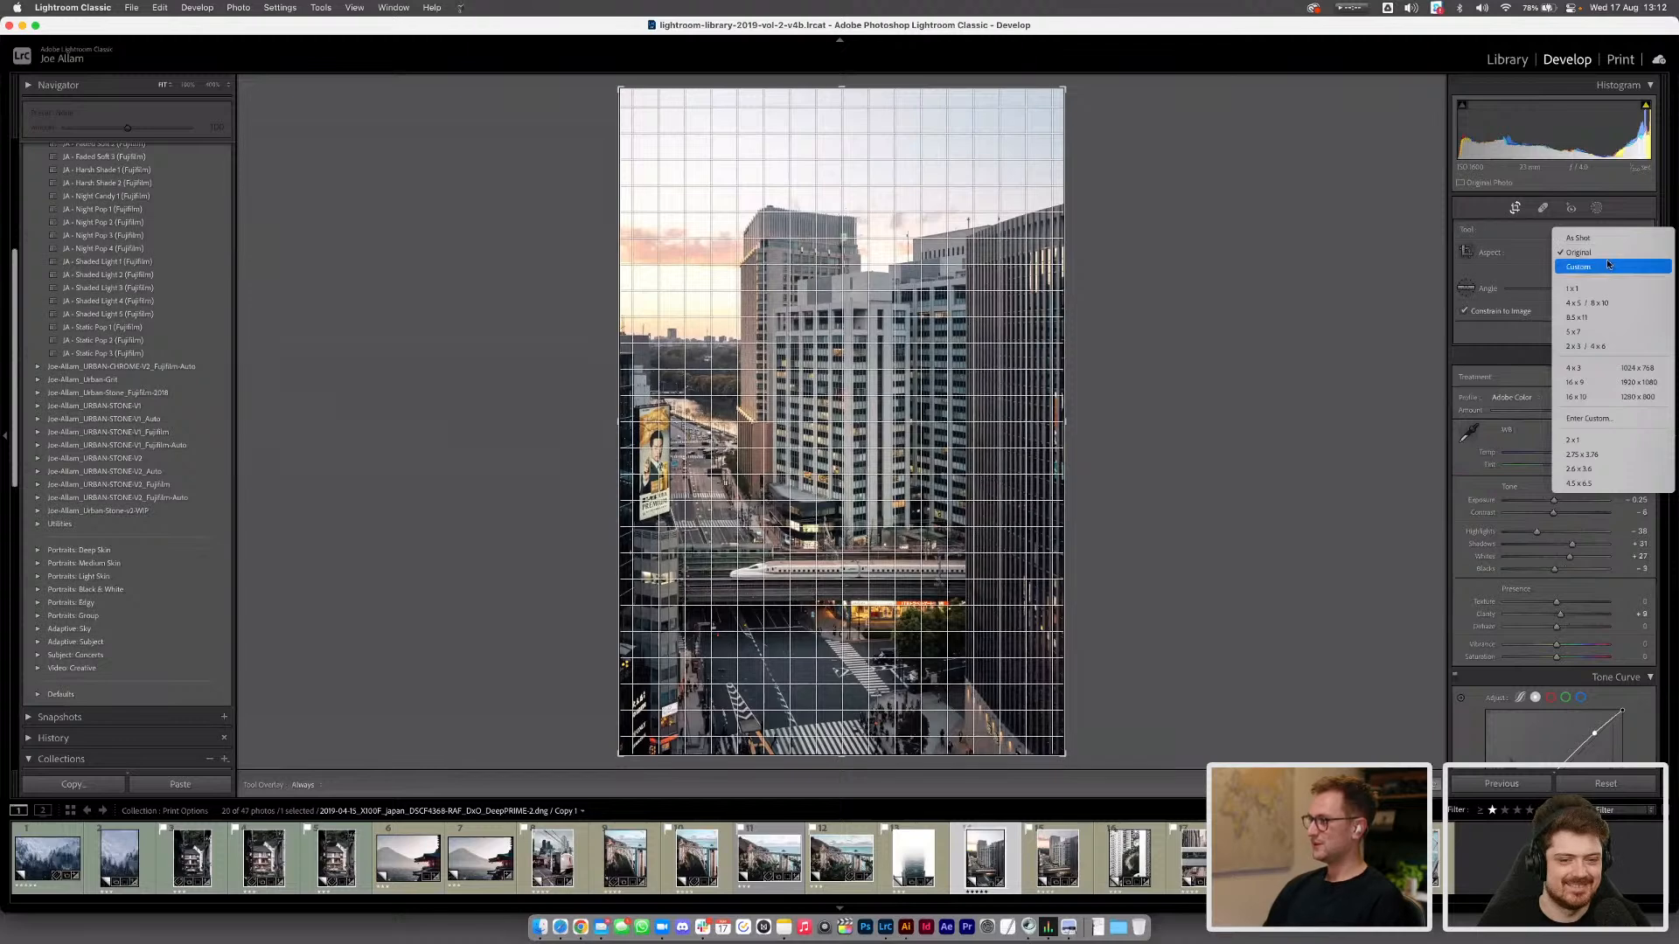
left_click(1608, 368)
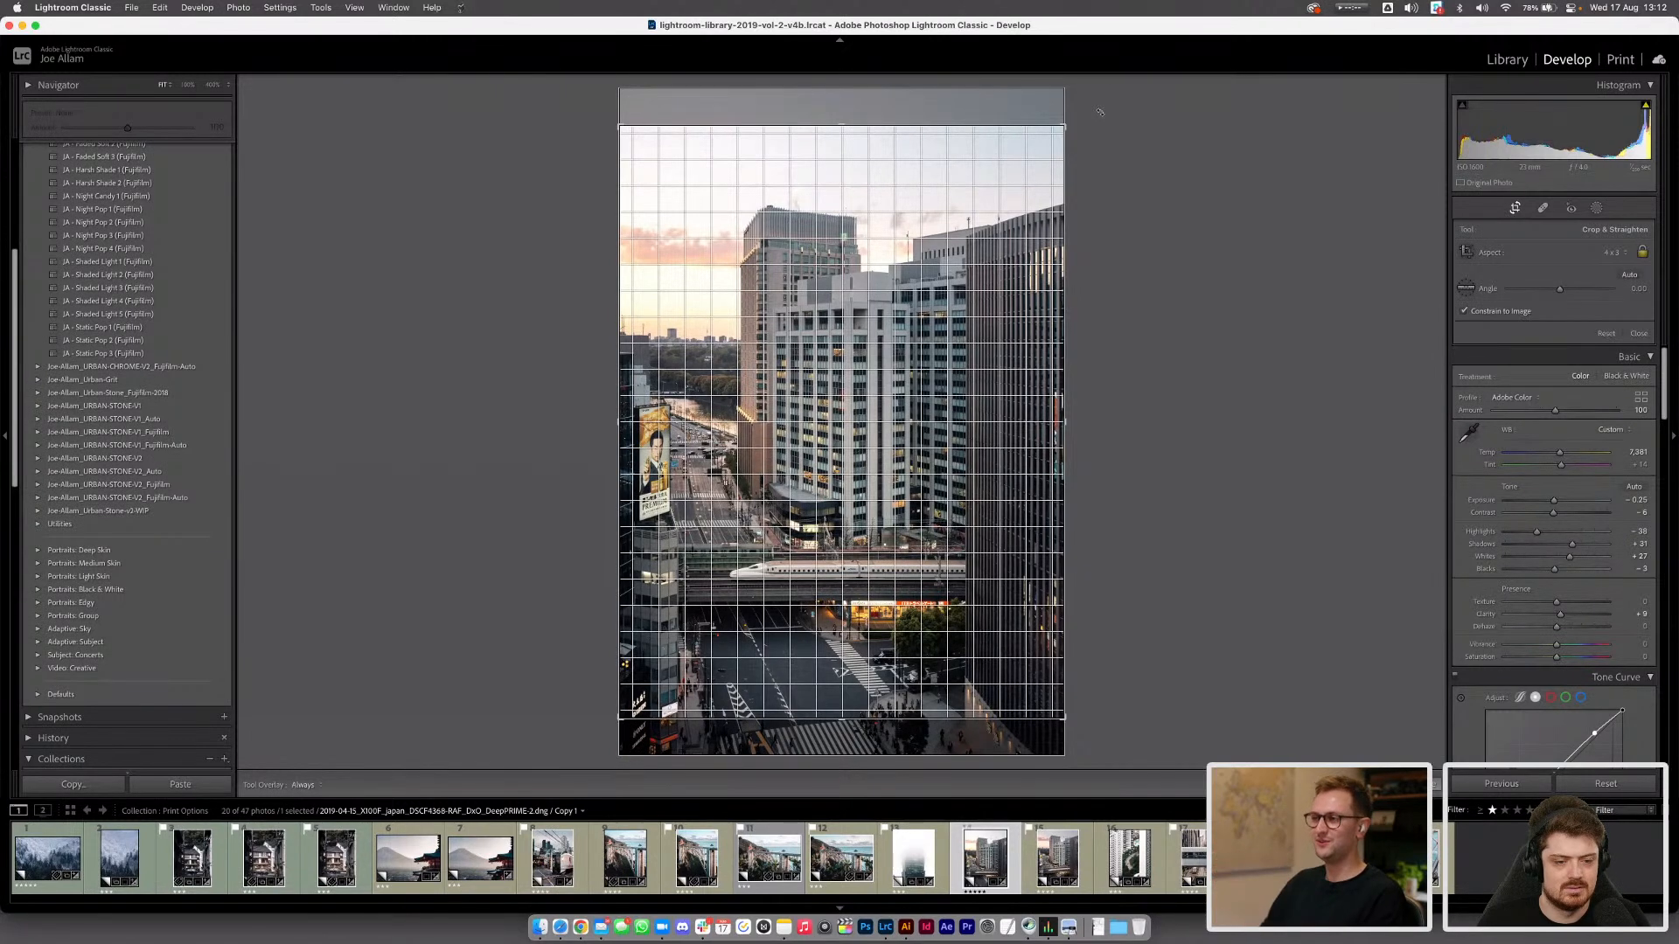
Crop the photo to a custom 2.6 x 3.6 aspect ratio, shifting the image slightly upward inside the crop frame
left_click(1615, 252)
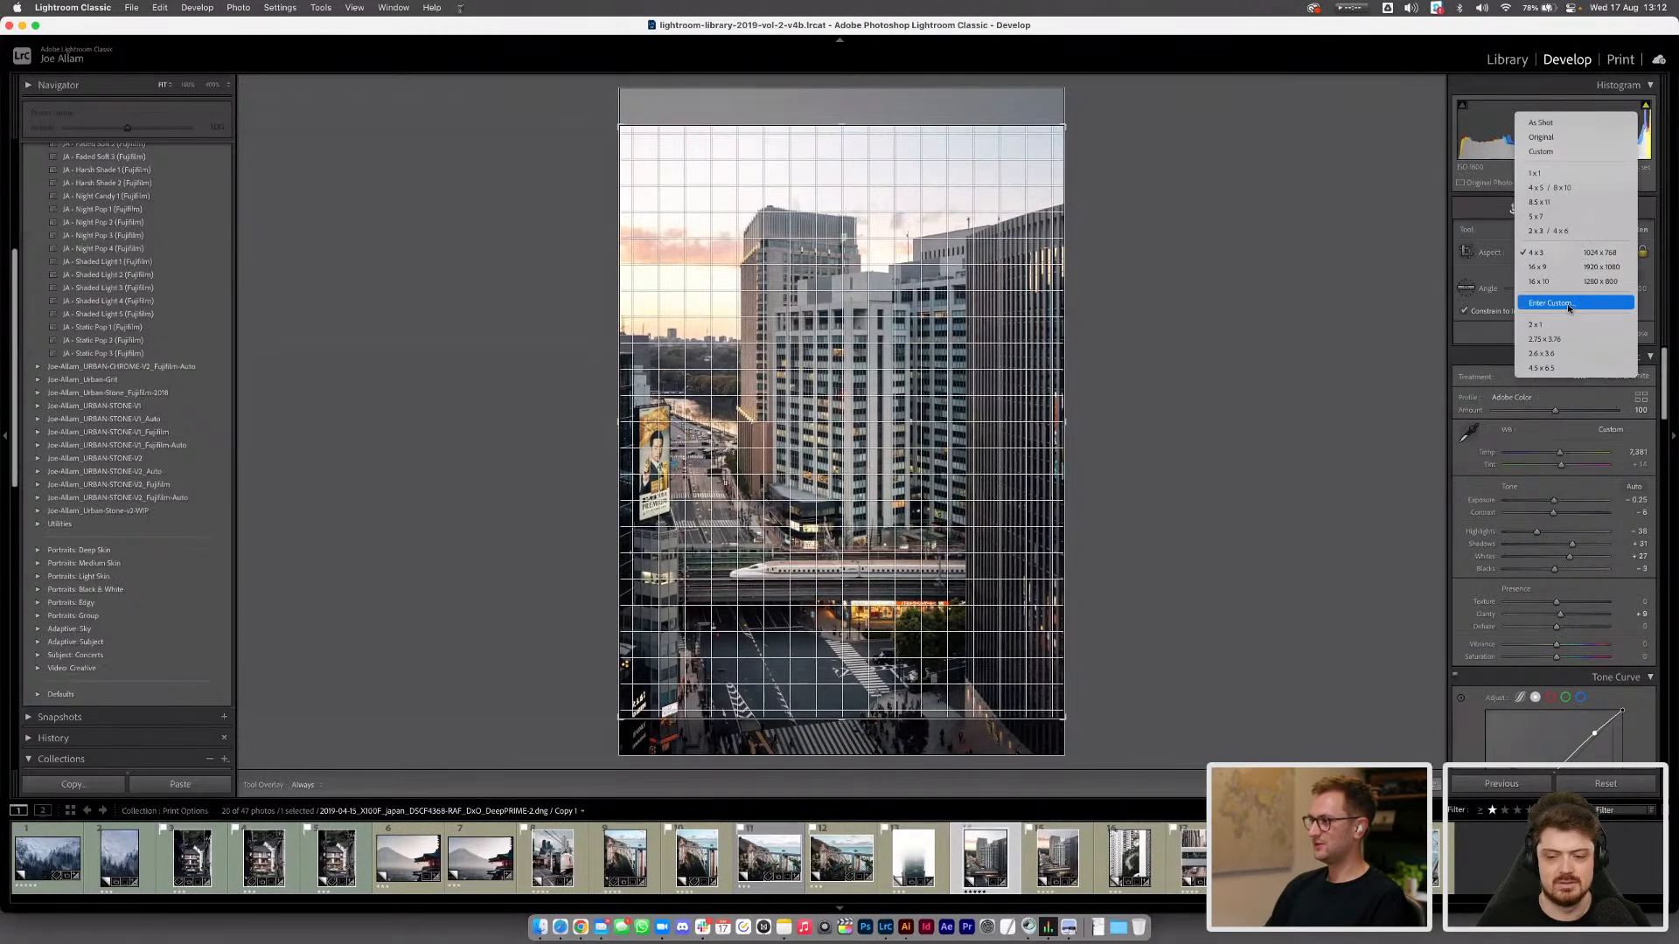
left_click(1569, 303)
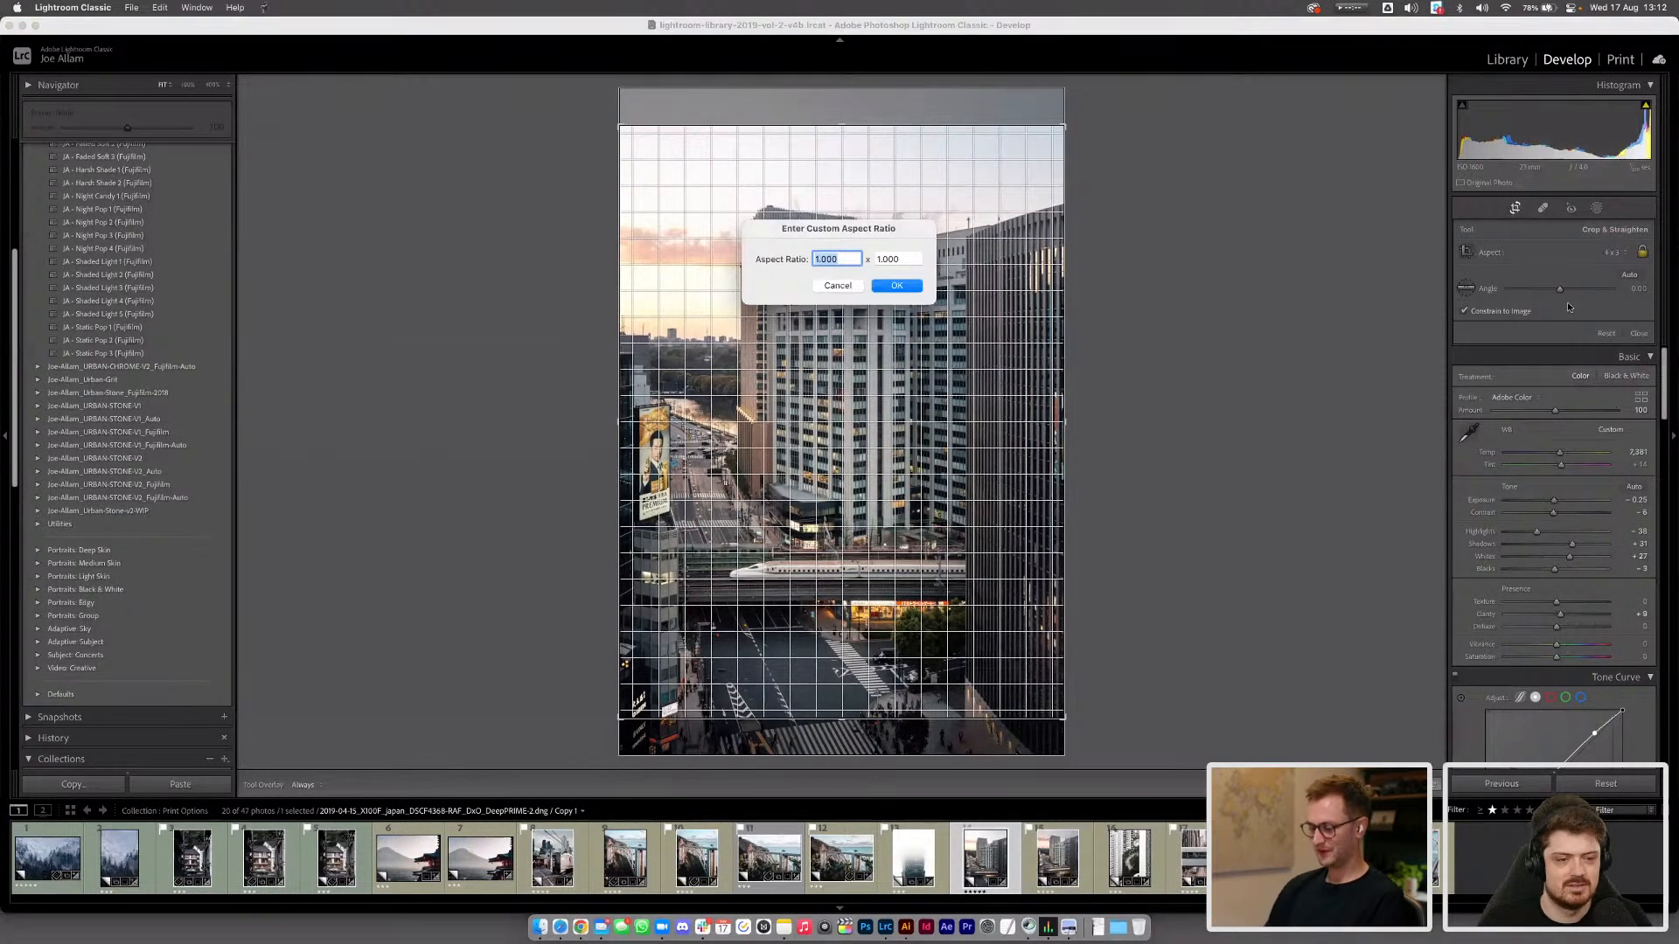
type("2.6")
key("Tab")
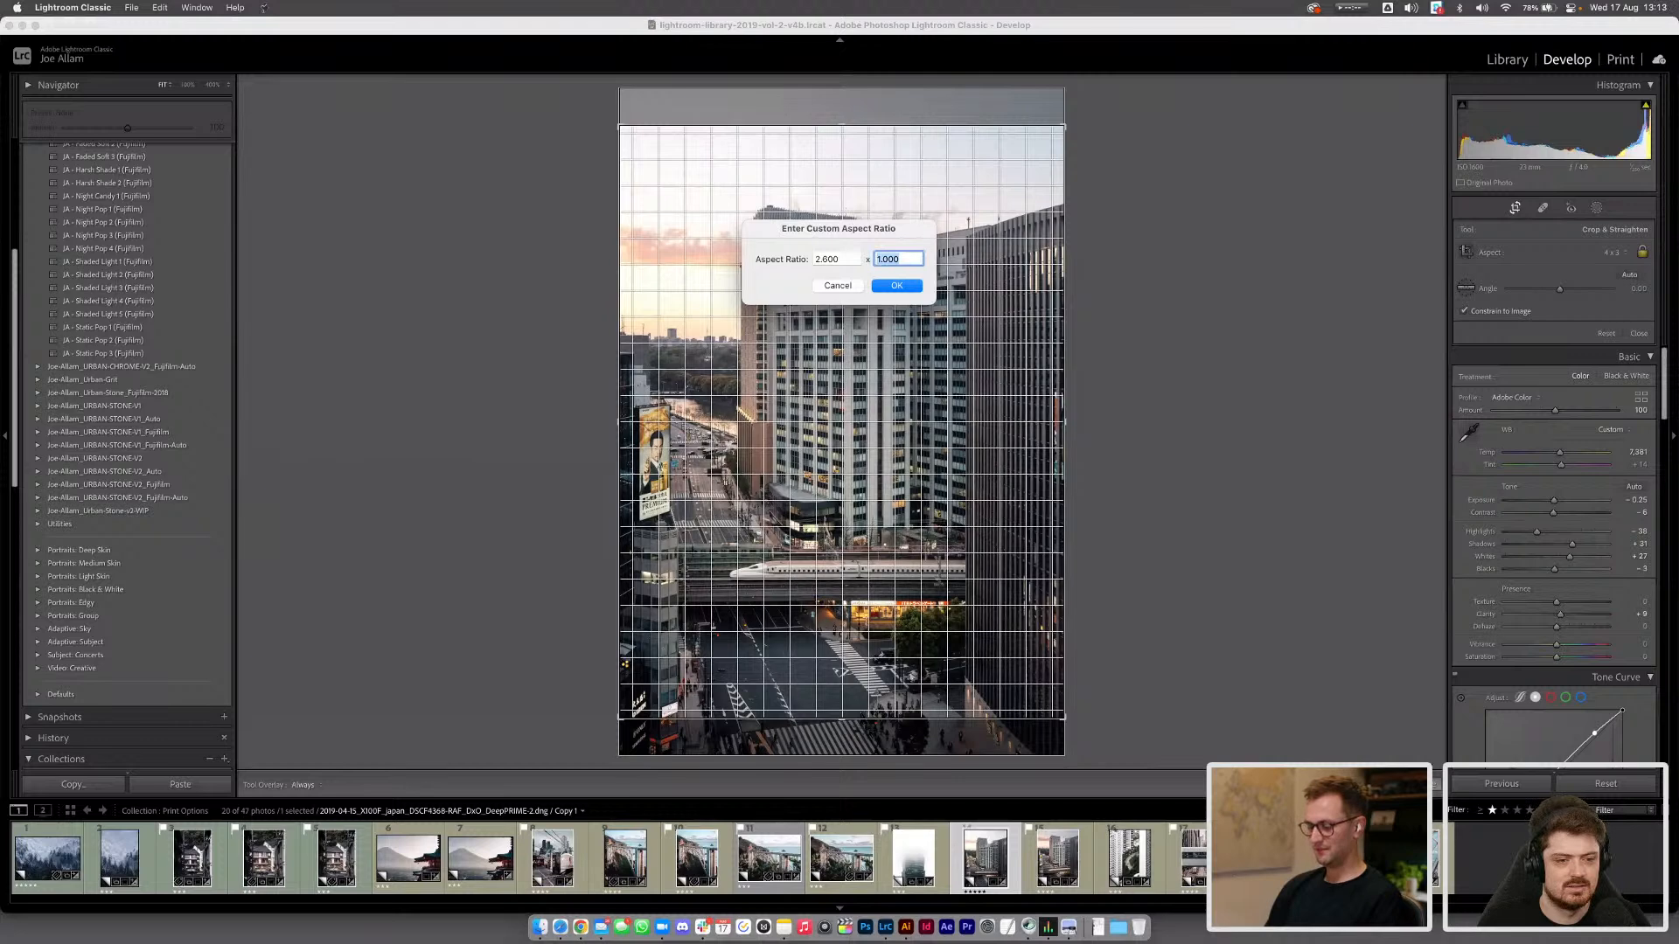
type("3.6")
key("Return")
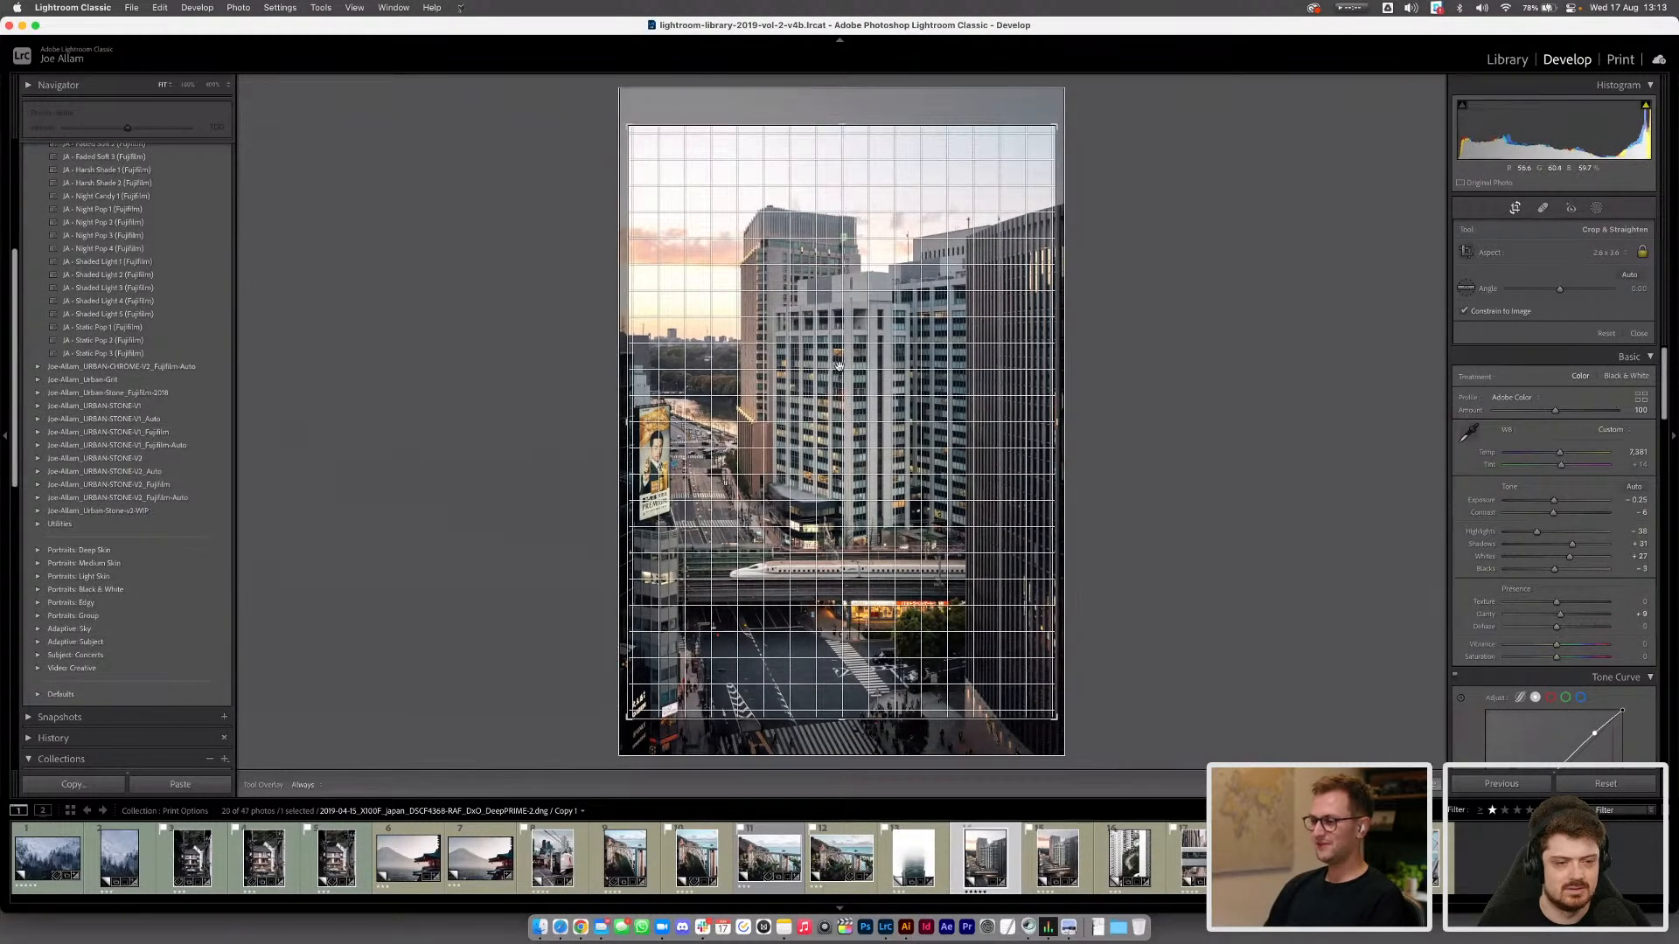
left_click_drag(840, 369, 841, 349)
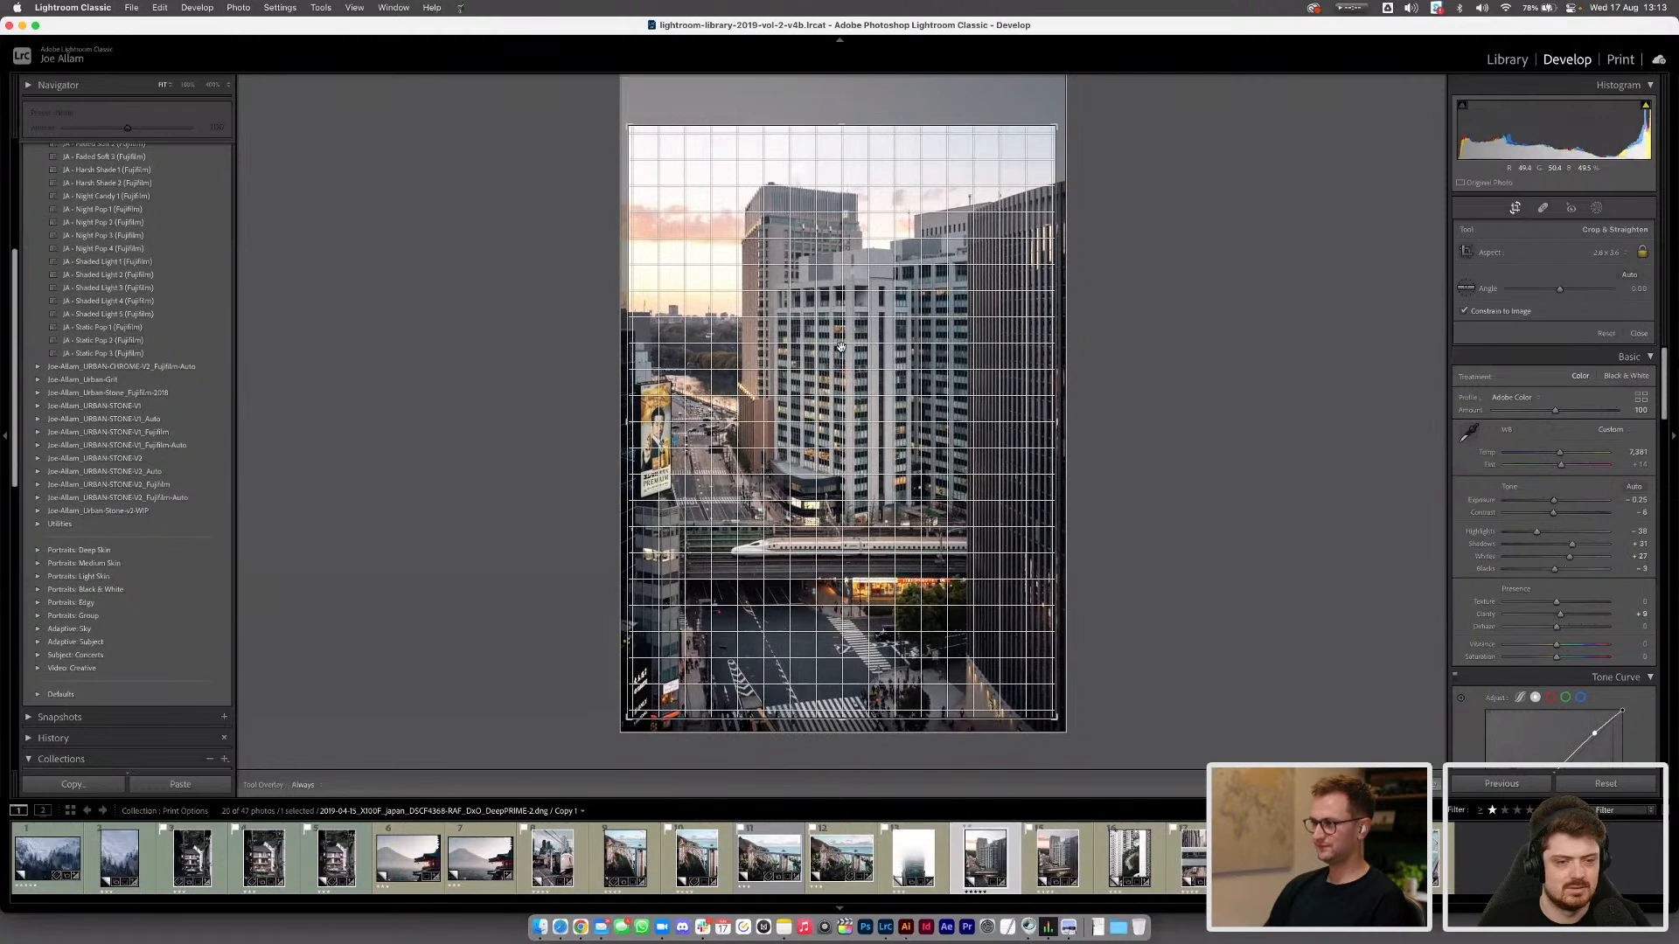
key("Return")
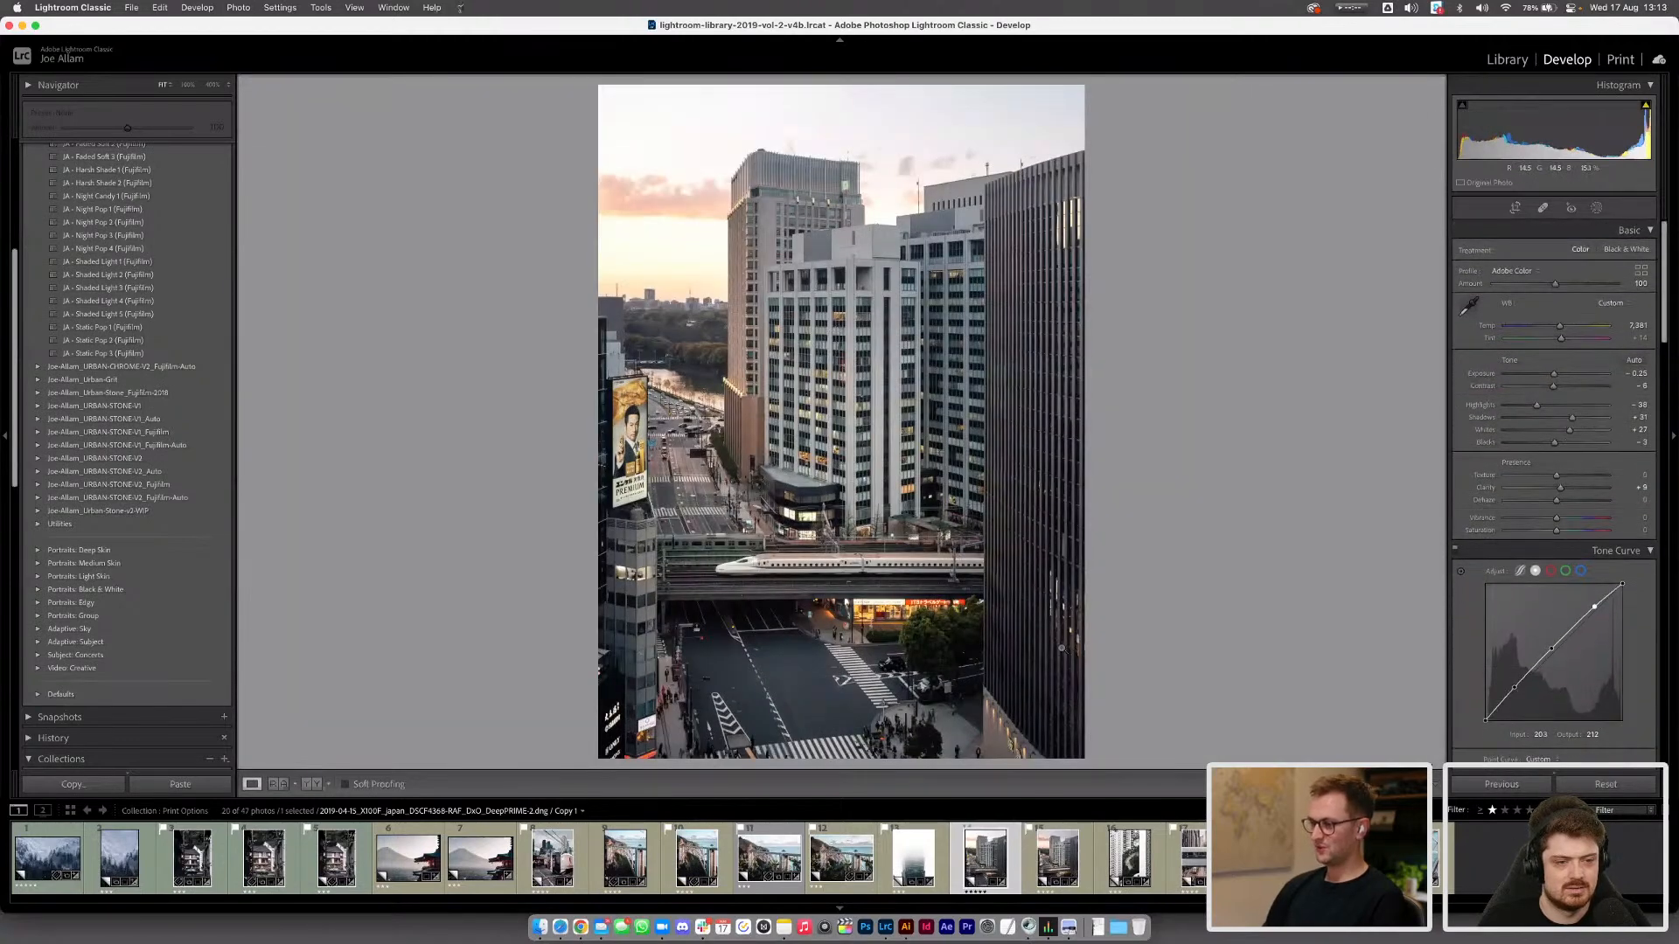
Turn on soft proofing for the cropped photo and check the monitor gamut warning, leaving the warning off
left_click(347, 784)
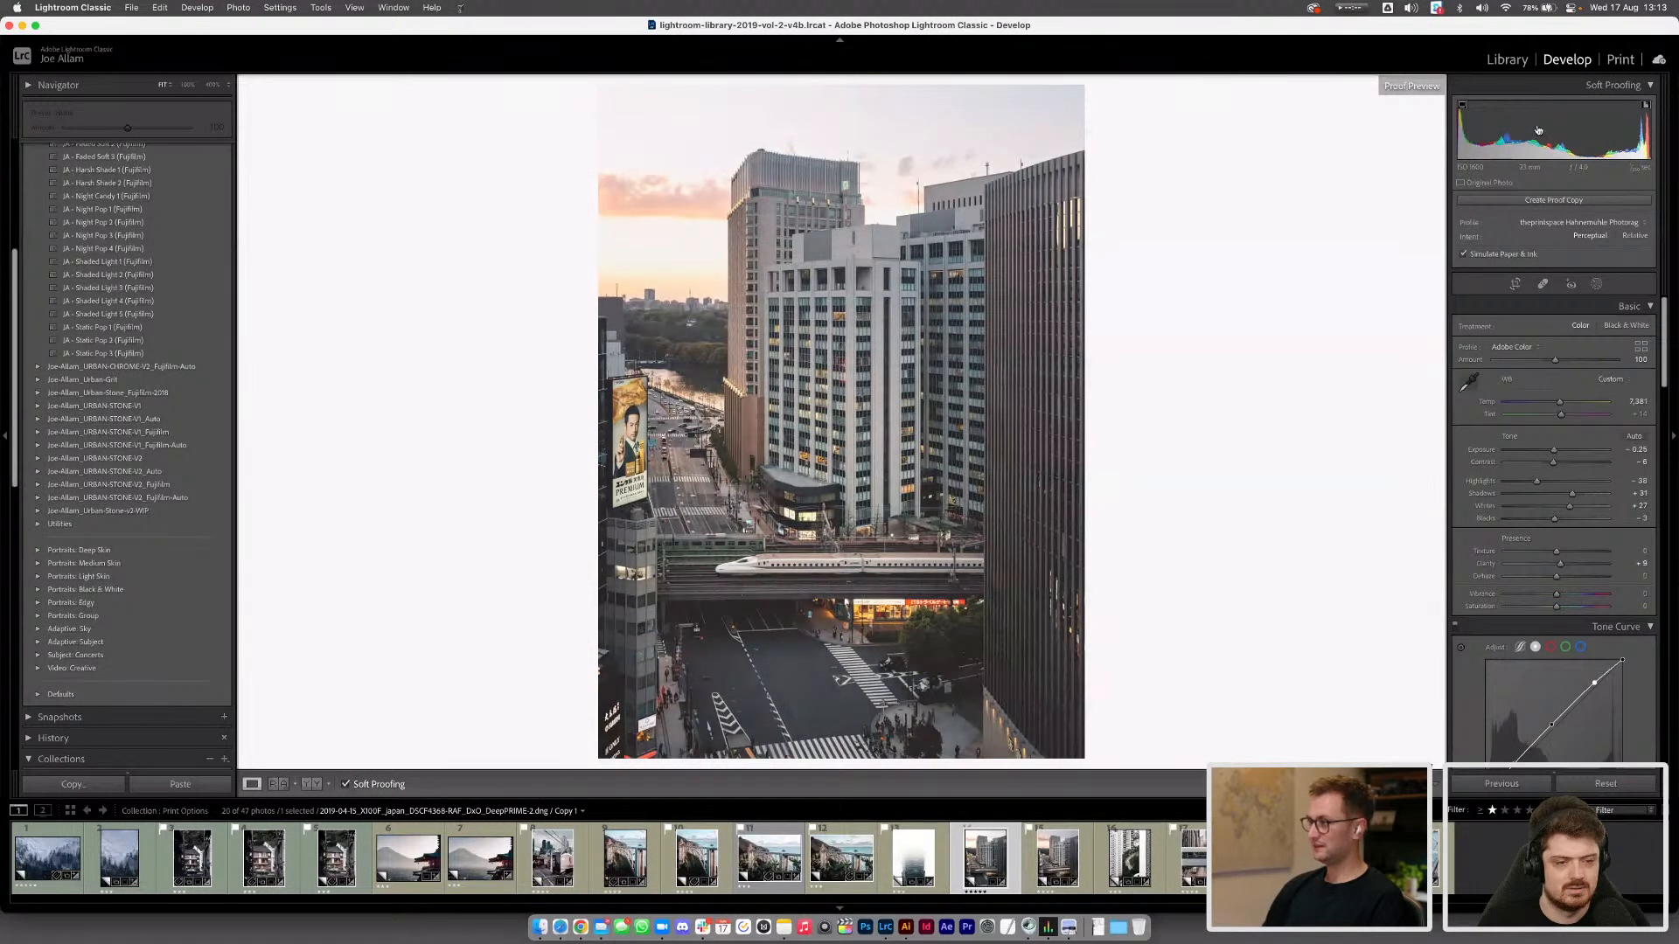
left_click(1463, 105)
left_click(1462, 105)
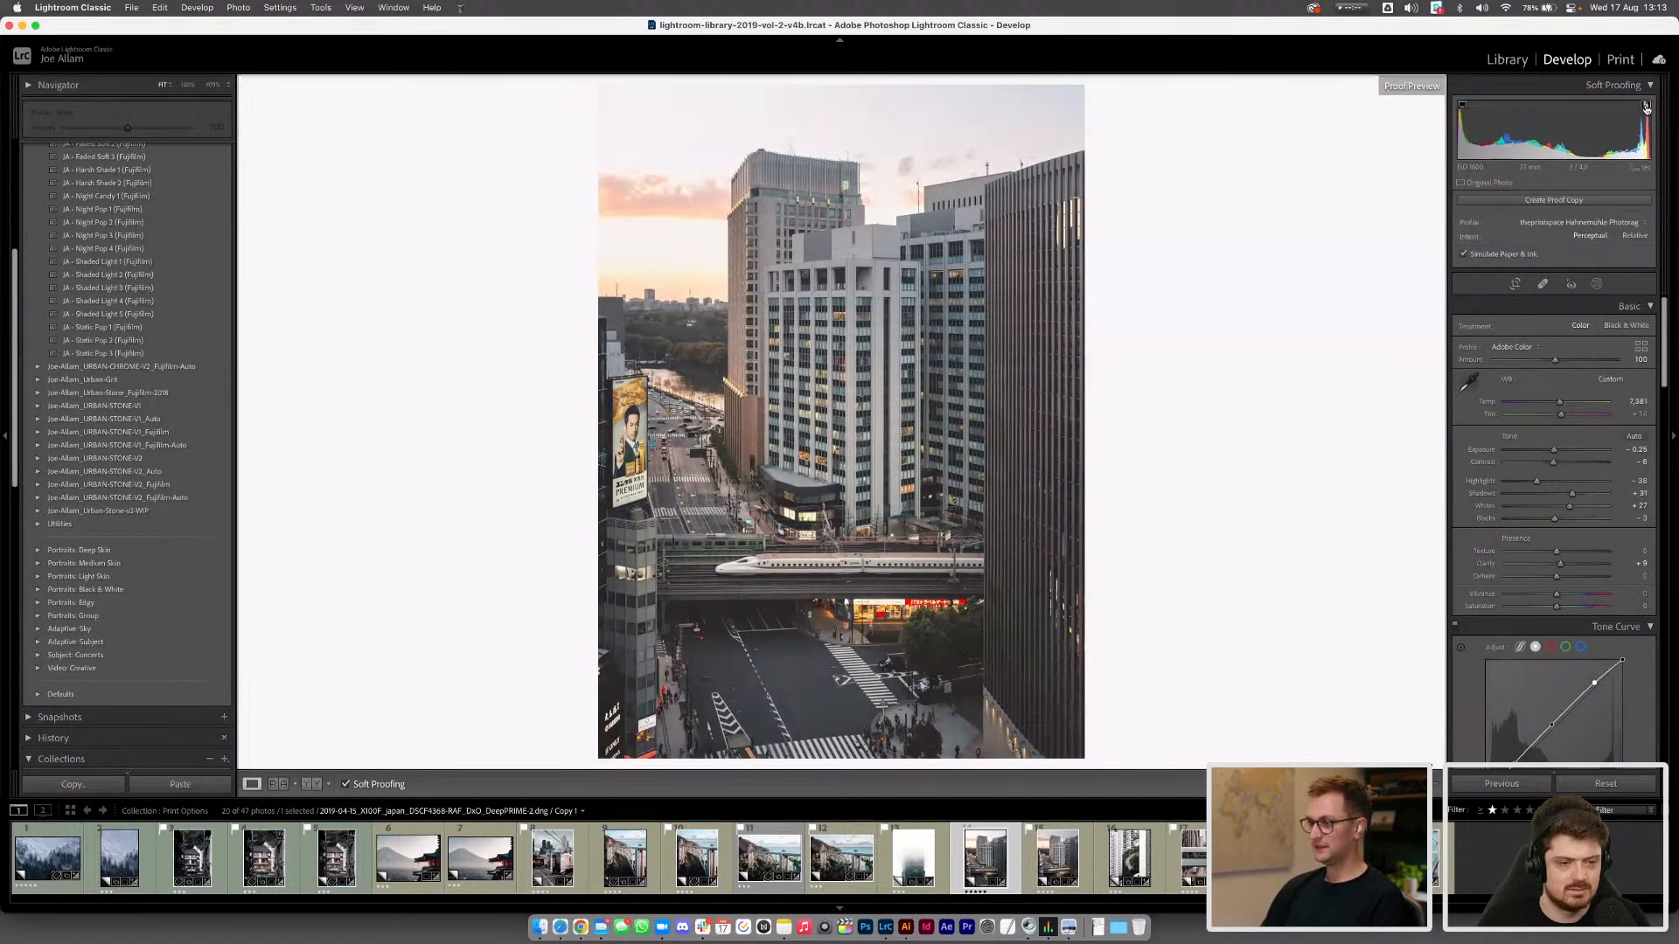
left_click(1463, 106)
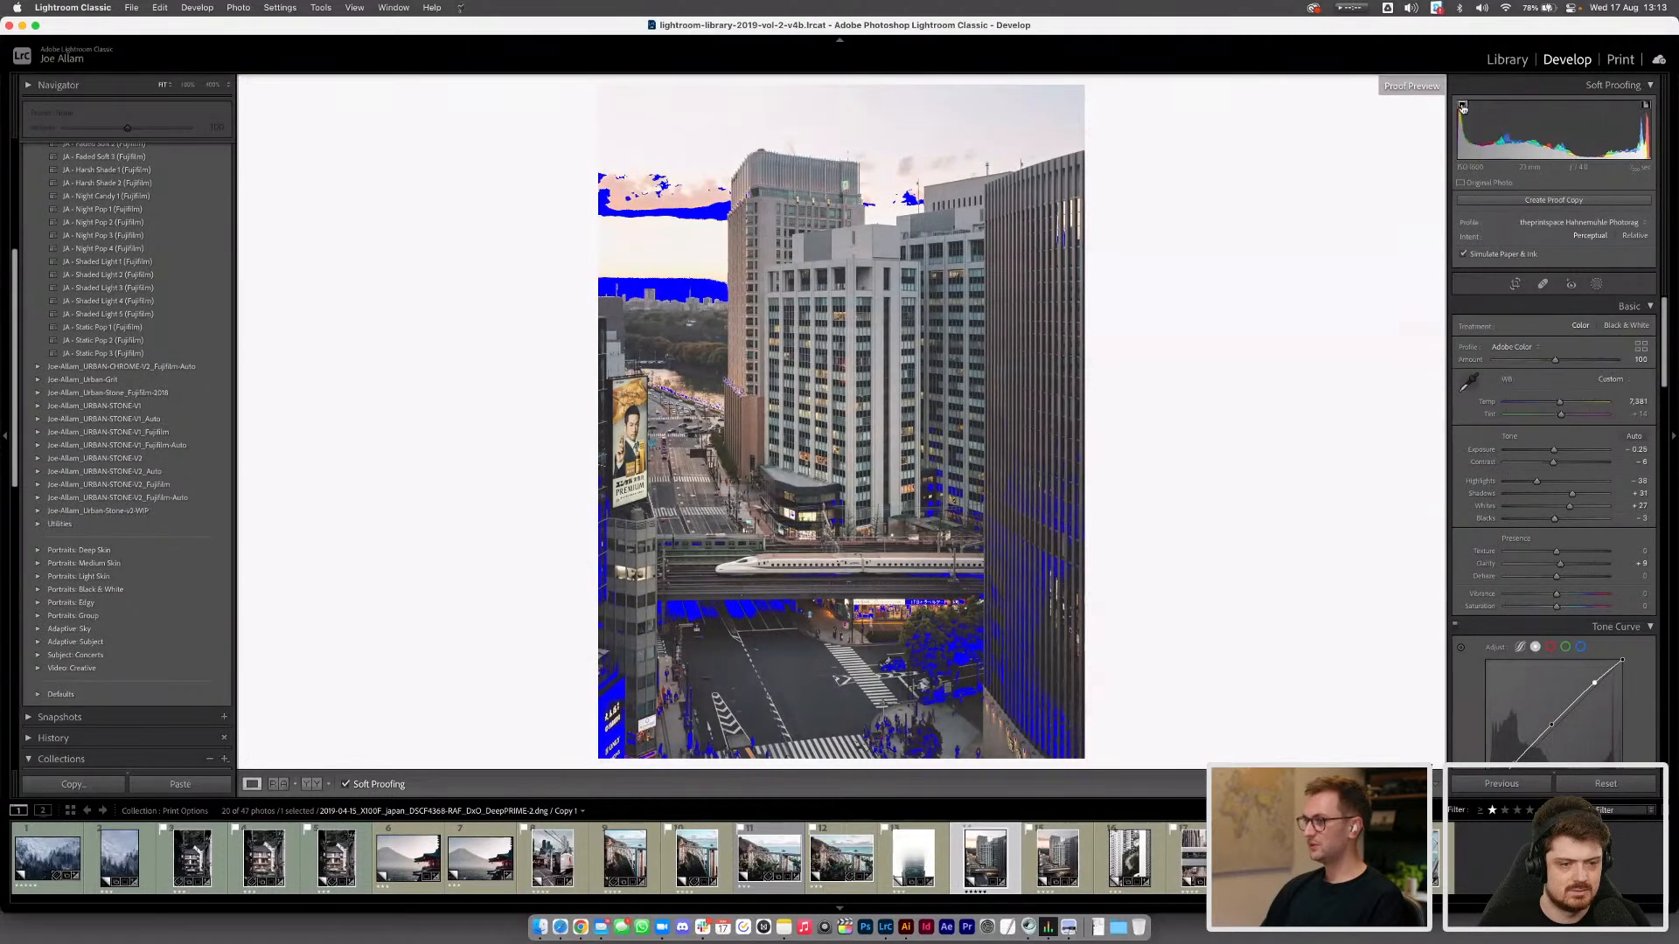
left_click(1463, 106)
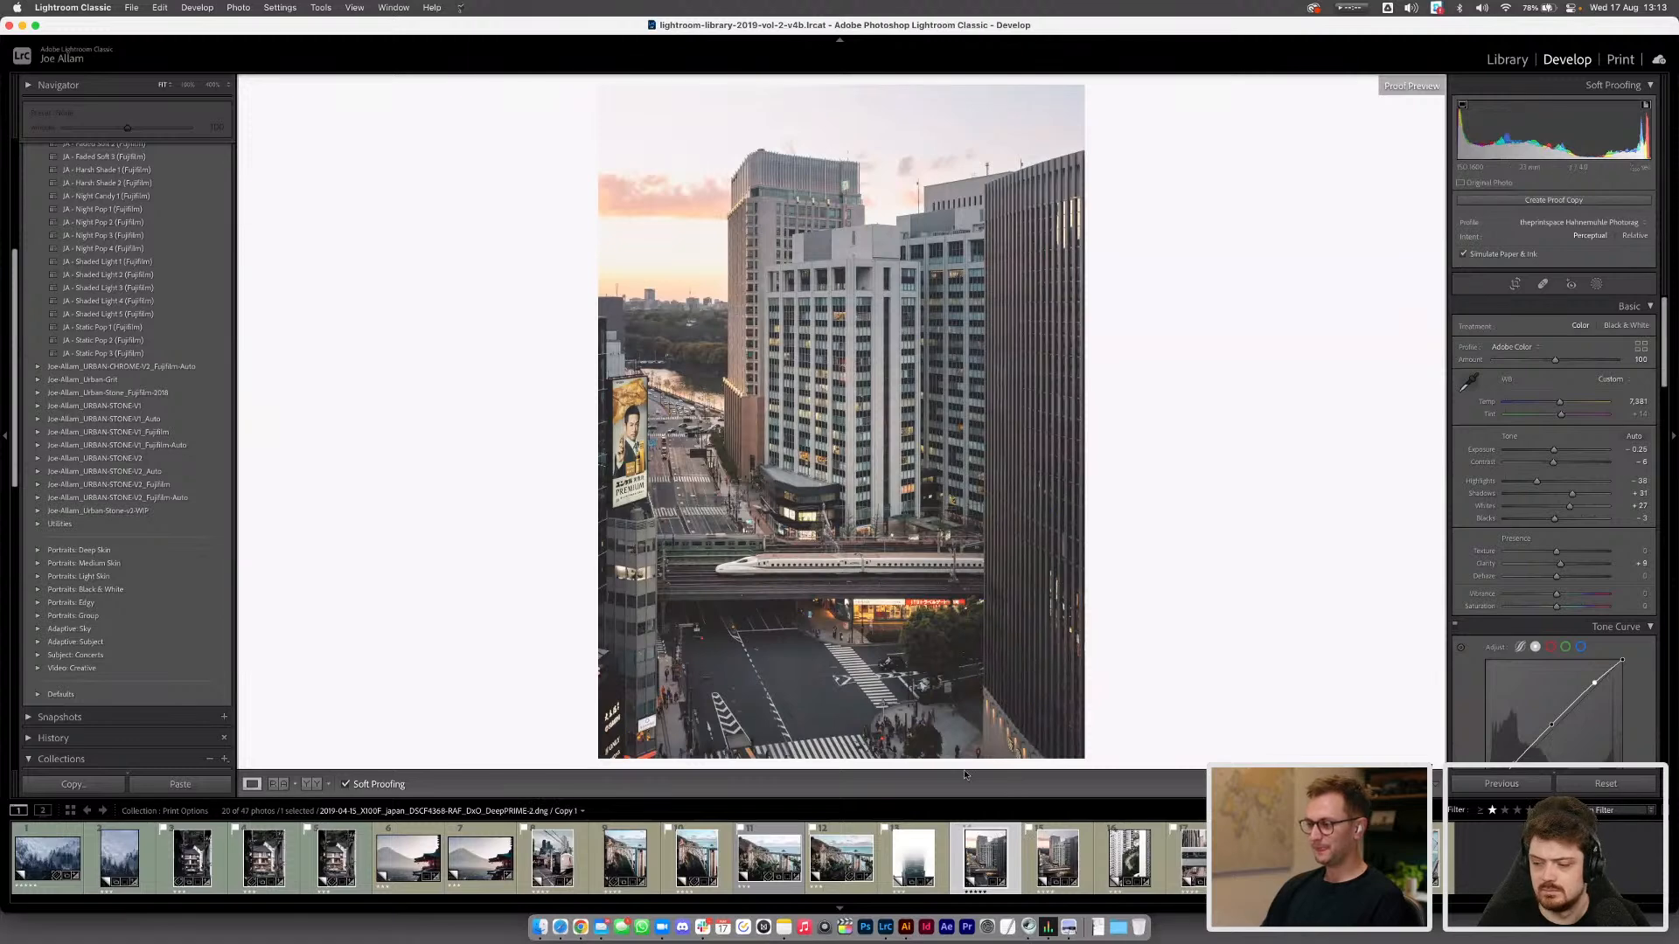
Open the photo's export settings, load the "Tiff for Print (Hahnemuhle Photorag)" preset and review its file, sizing, sharpening and metadata options
right_click(983, 859)
mouse_move(1004, 842)
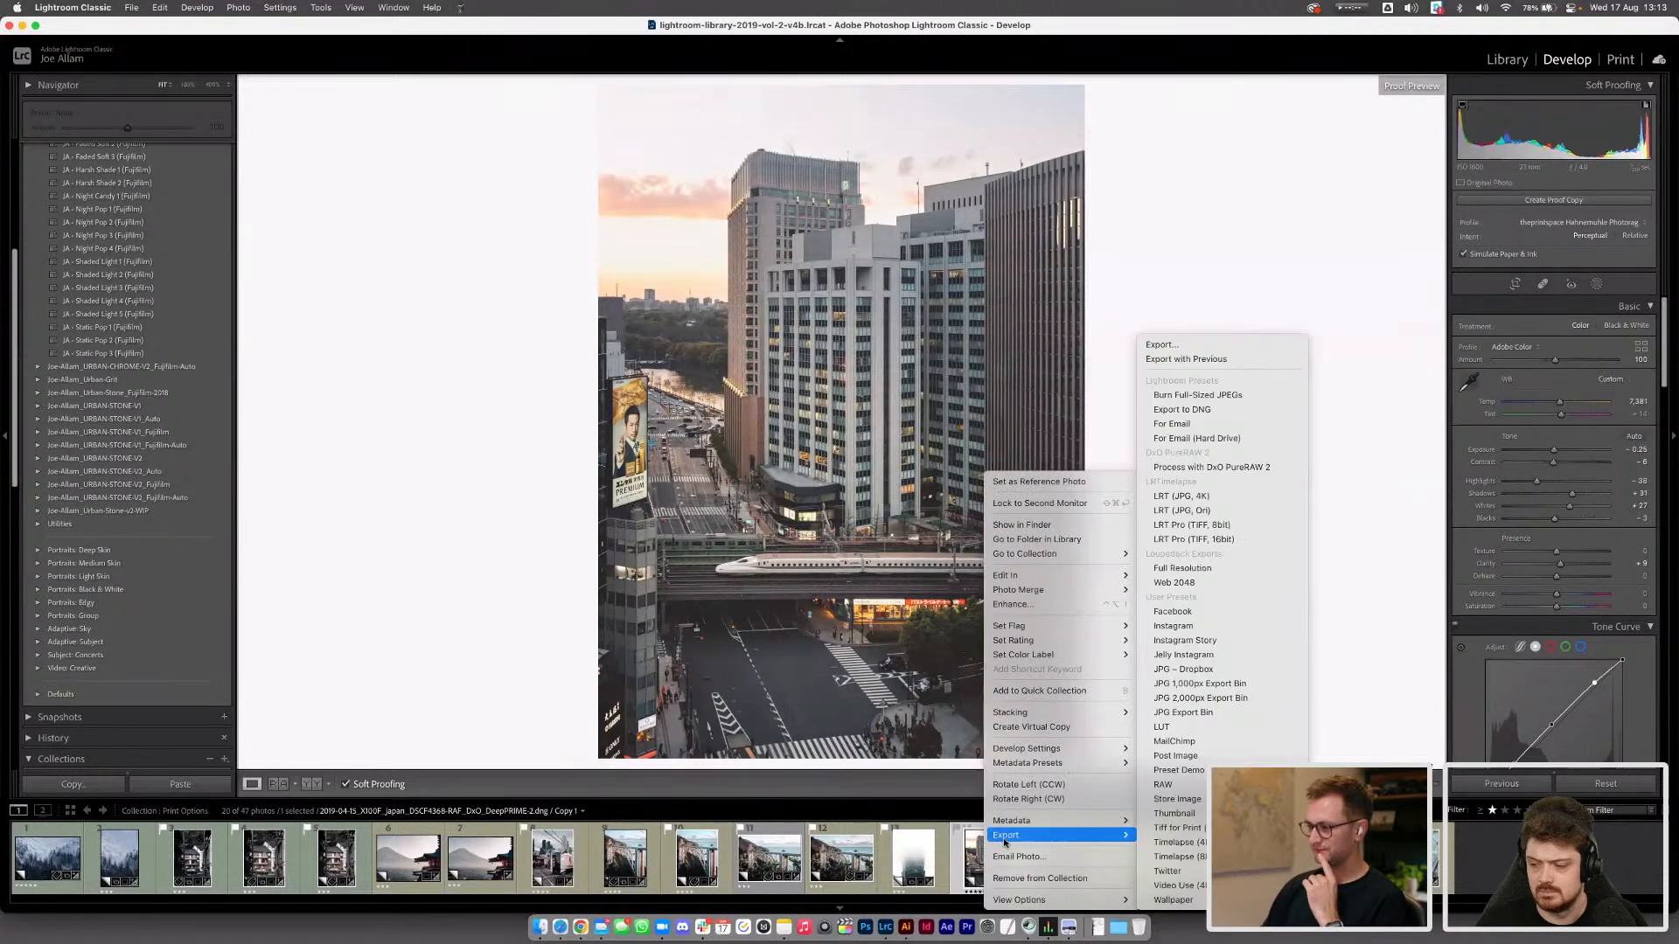
left_click(1153, 346)
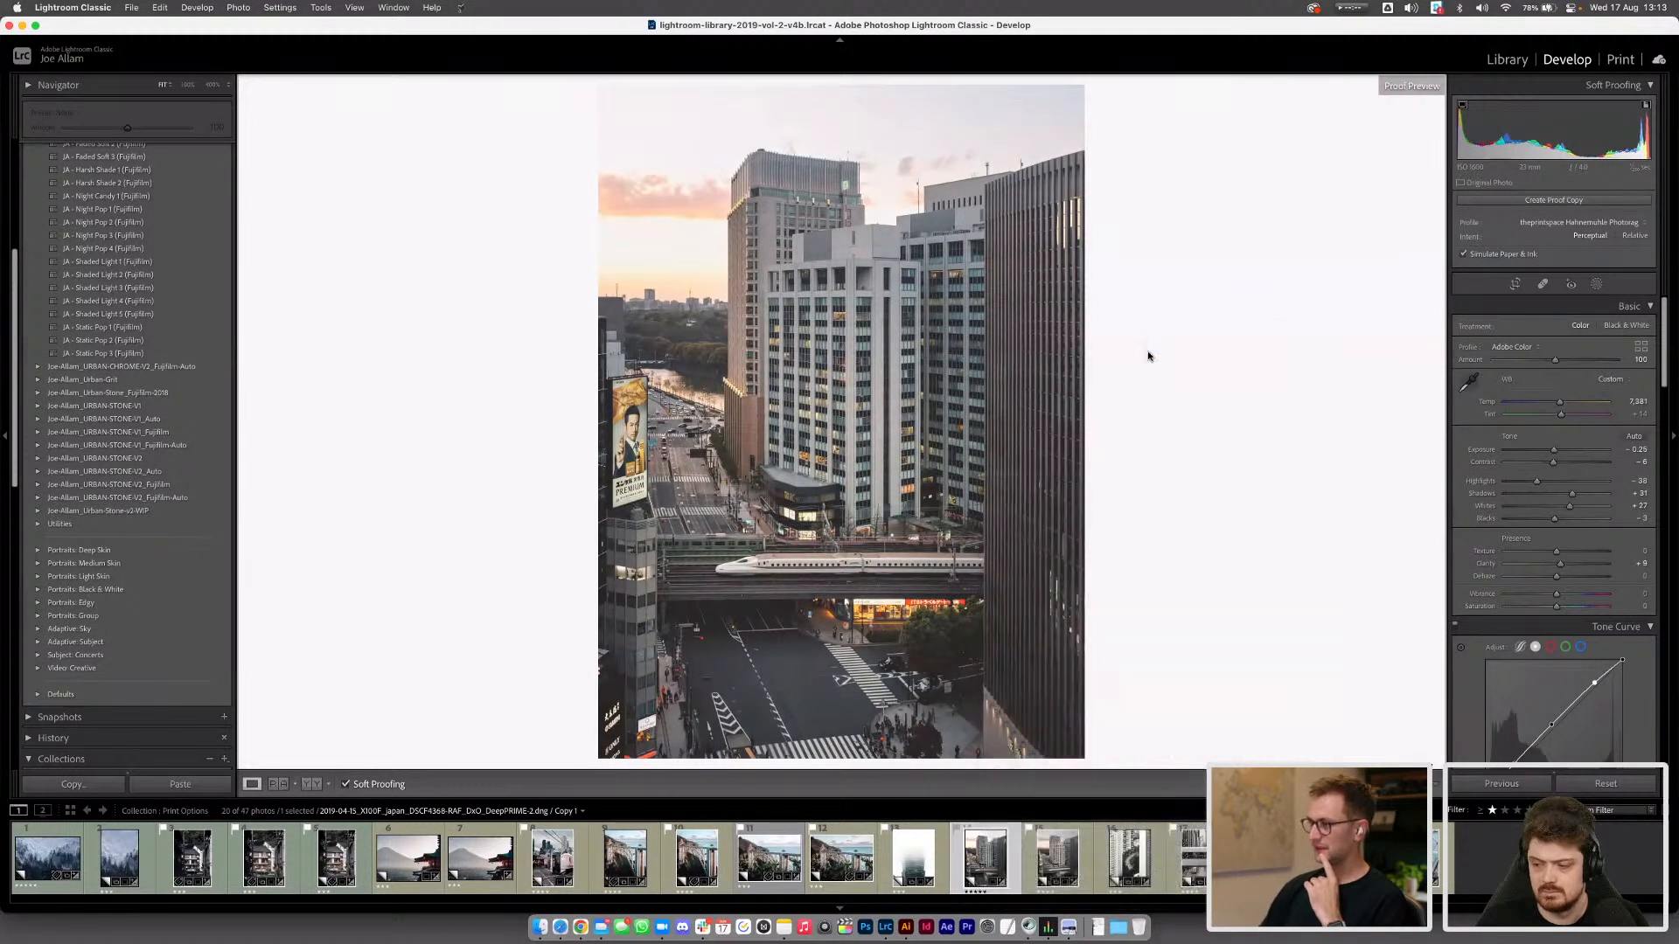
scroll(690, 416, "down", 5)
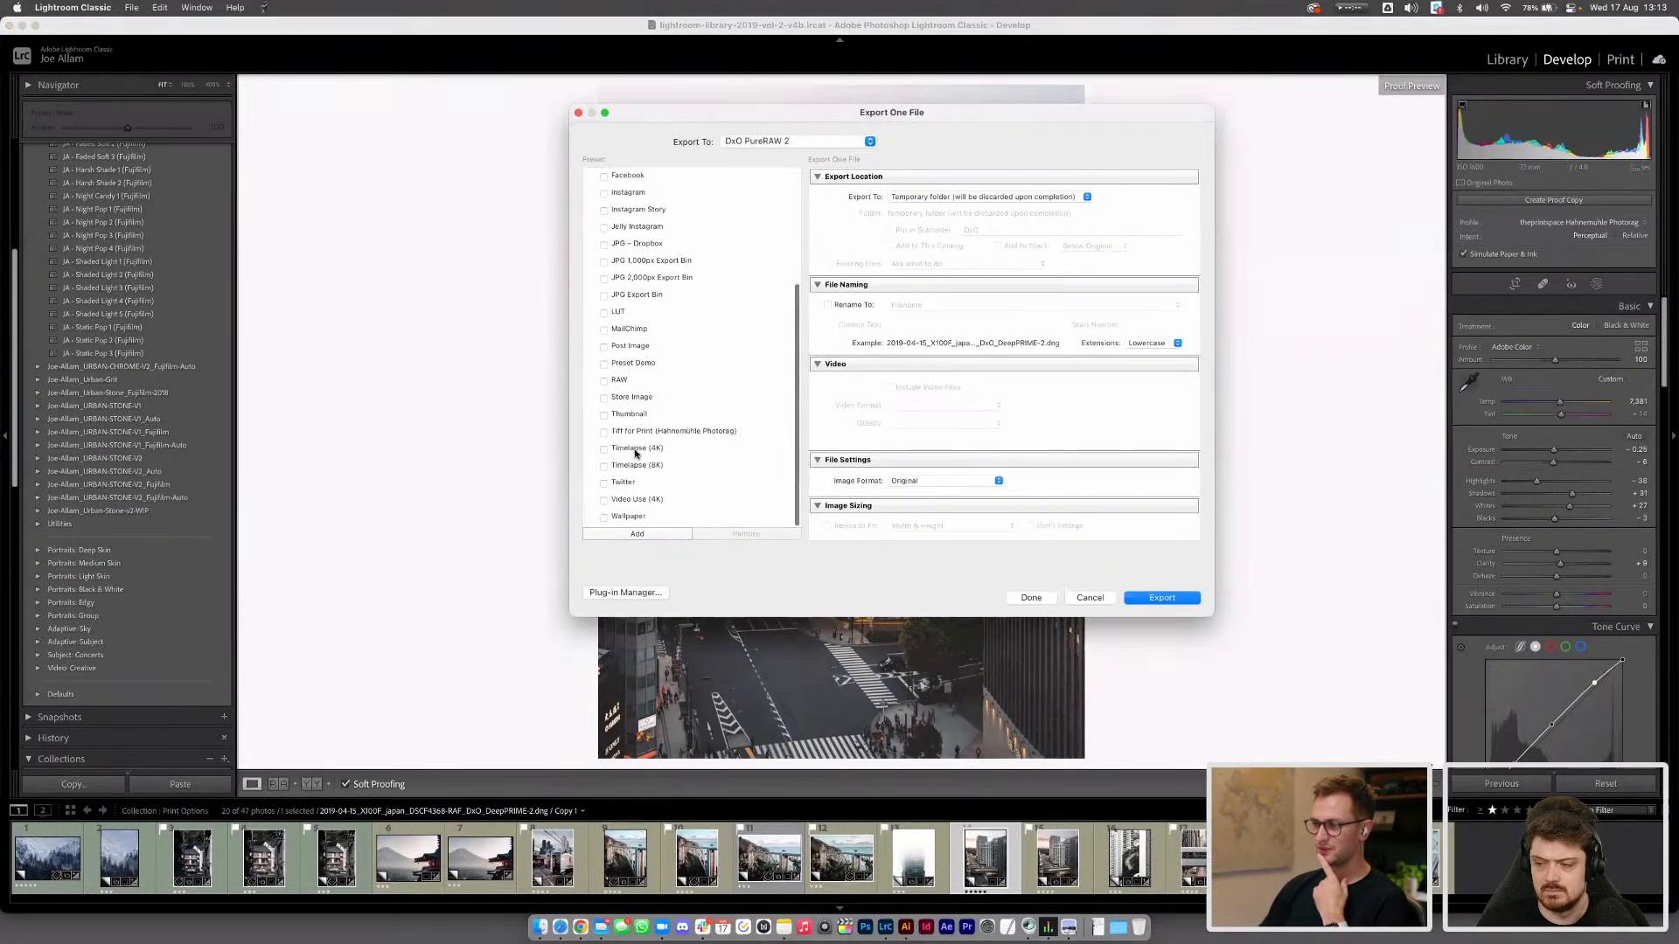
left_click(632, 432)
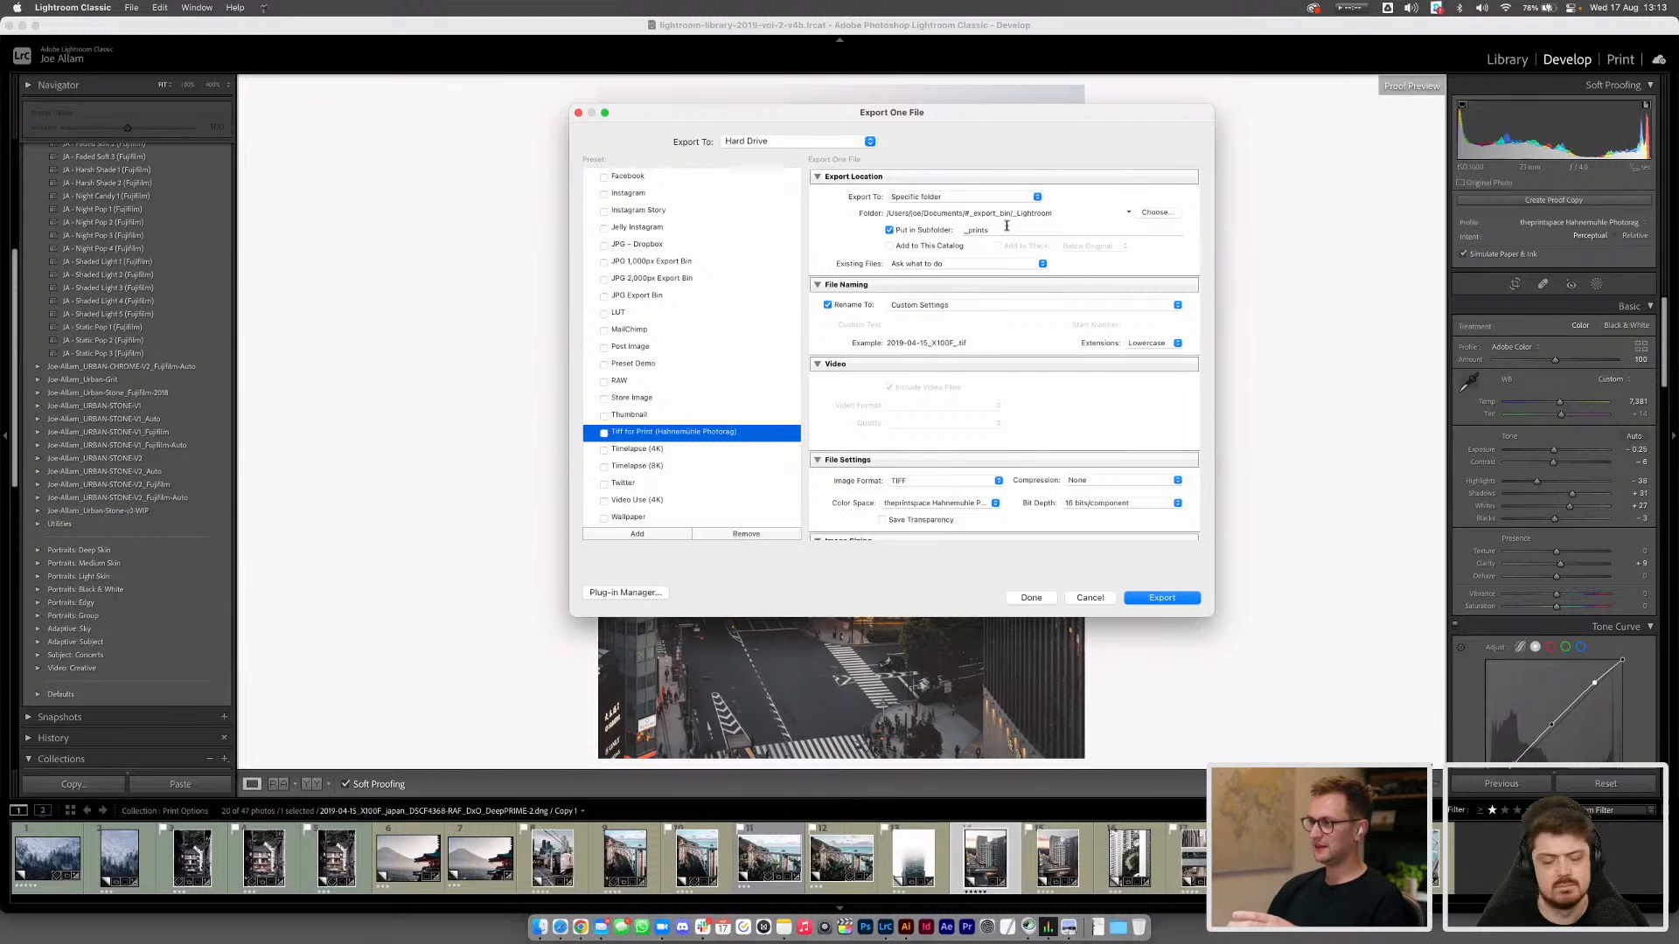
scroll(919, 336, "down", 3)
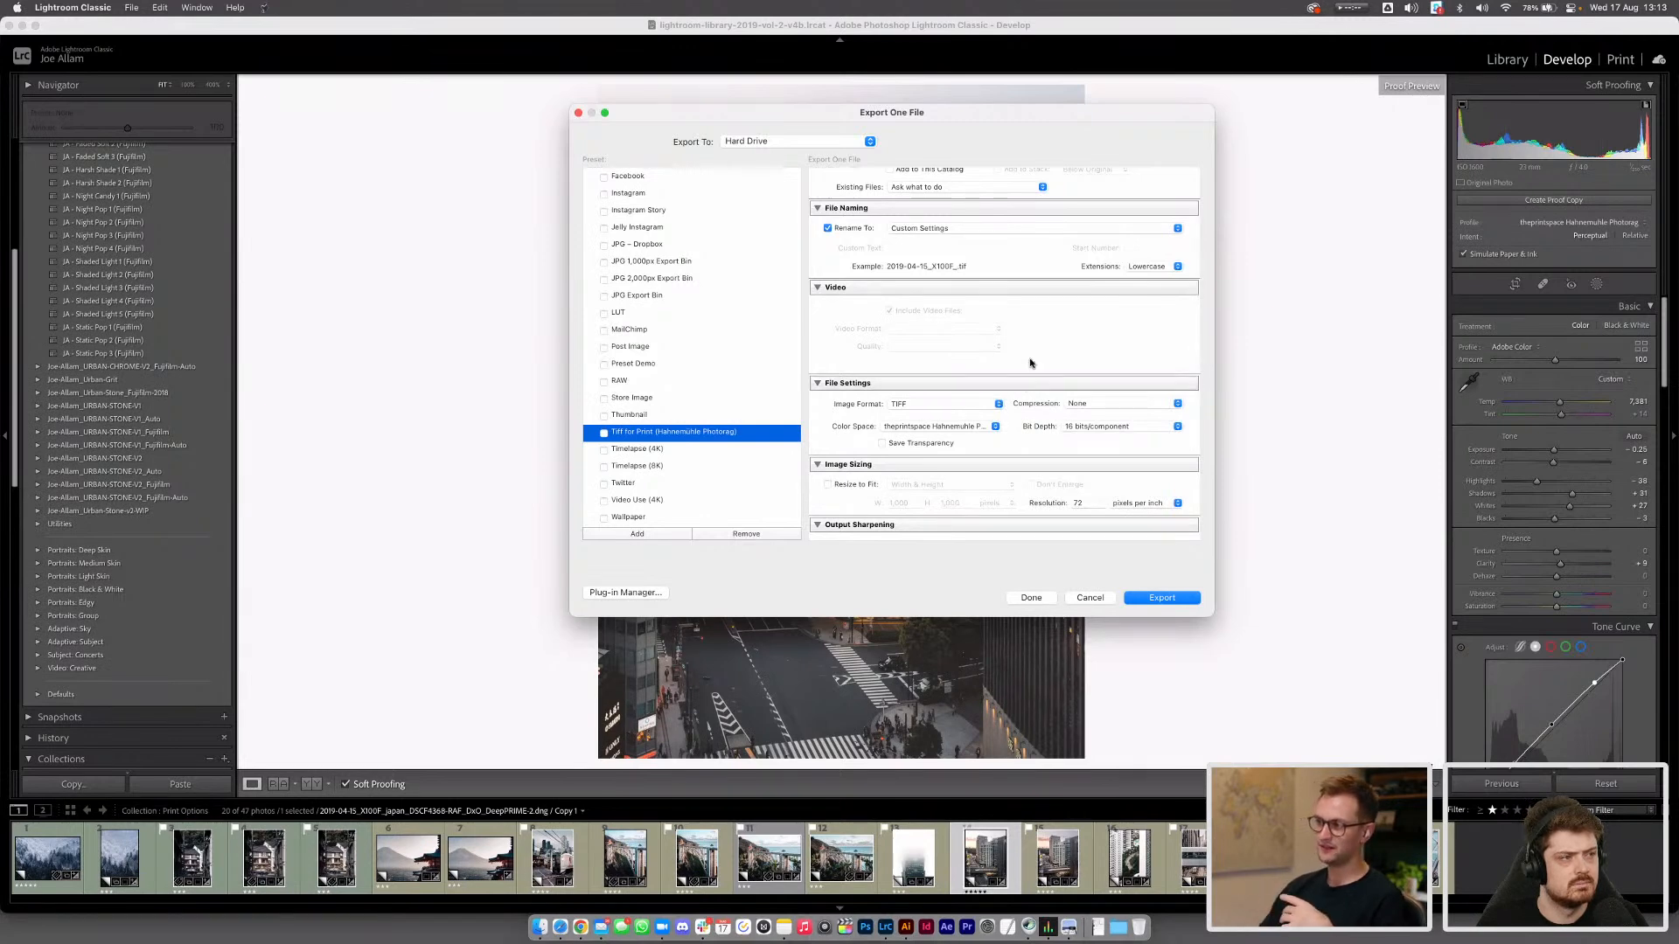
scroll(1029, 369, "down", 2)
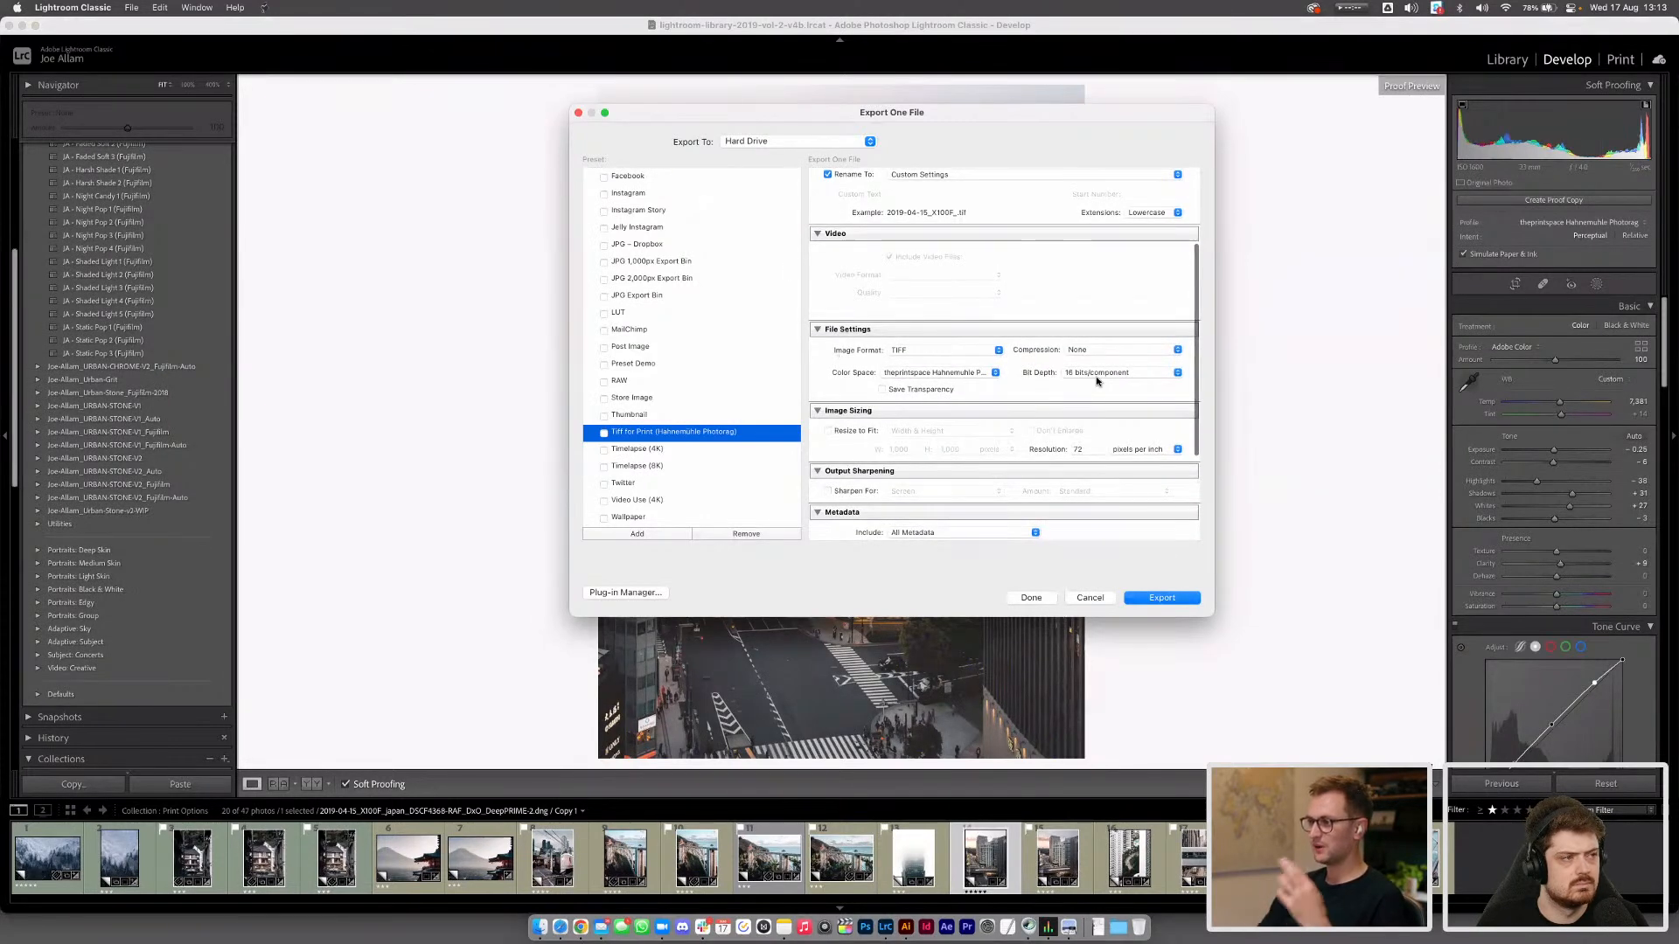
scroll(1040, 385, "down", 5)
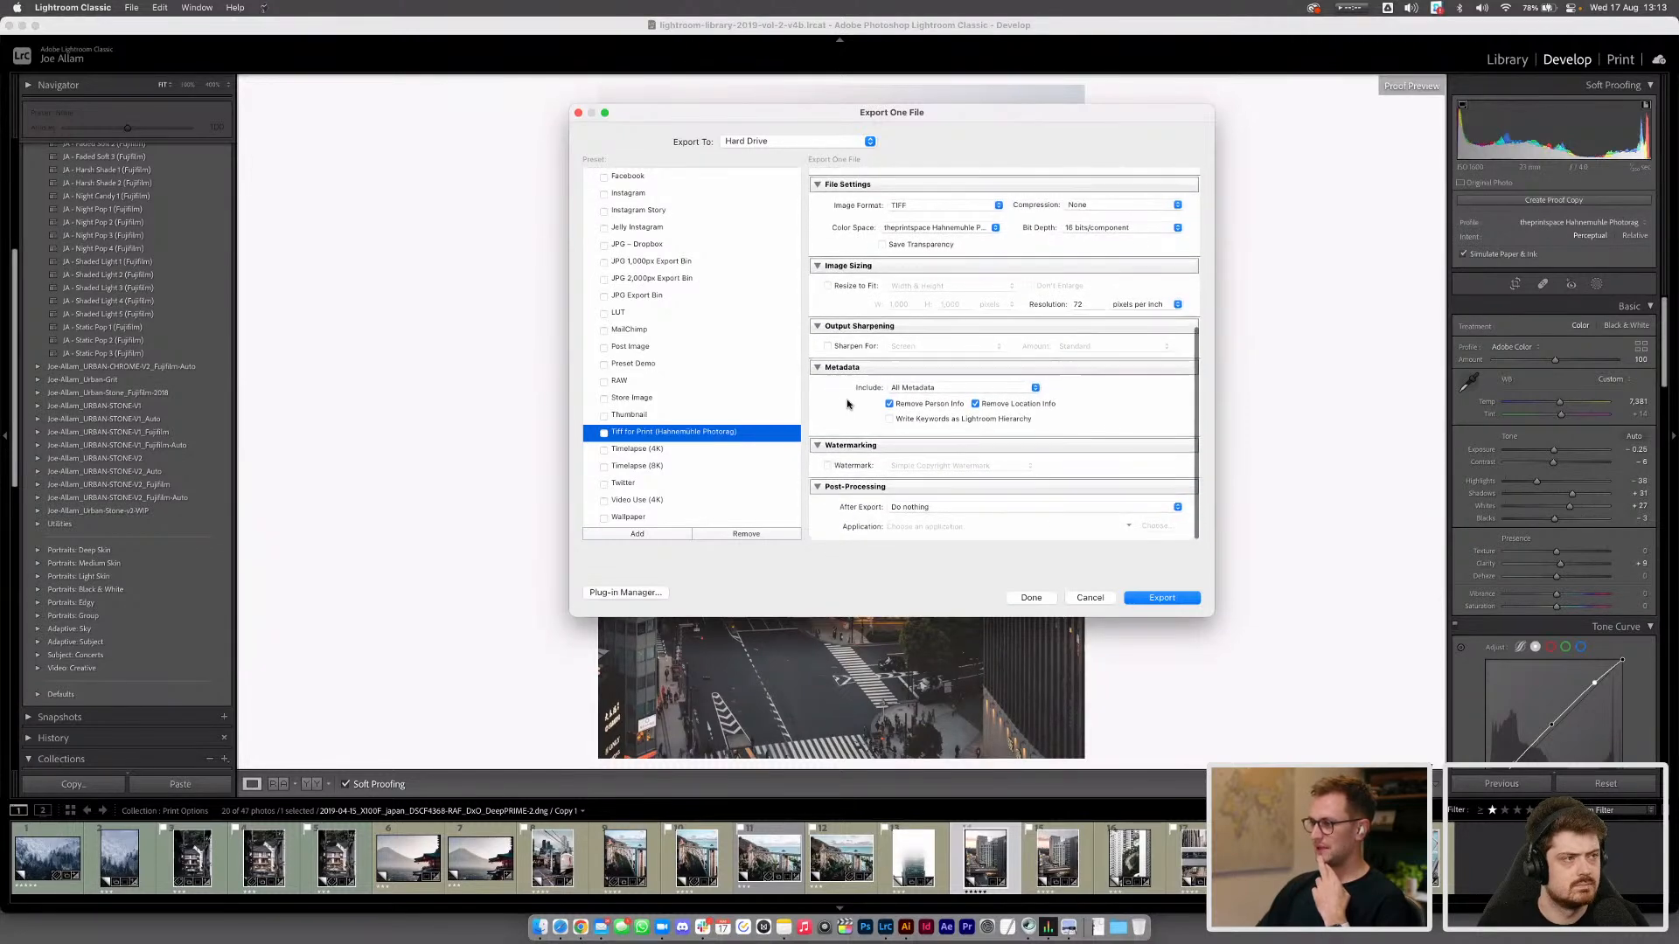
scroll(841, 407, "up", 3)
scroll(839, 403, "up", 4)
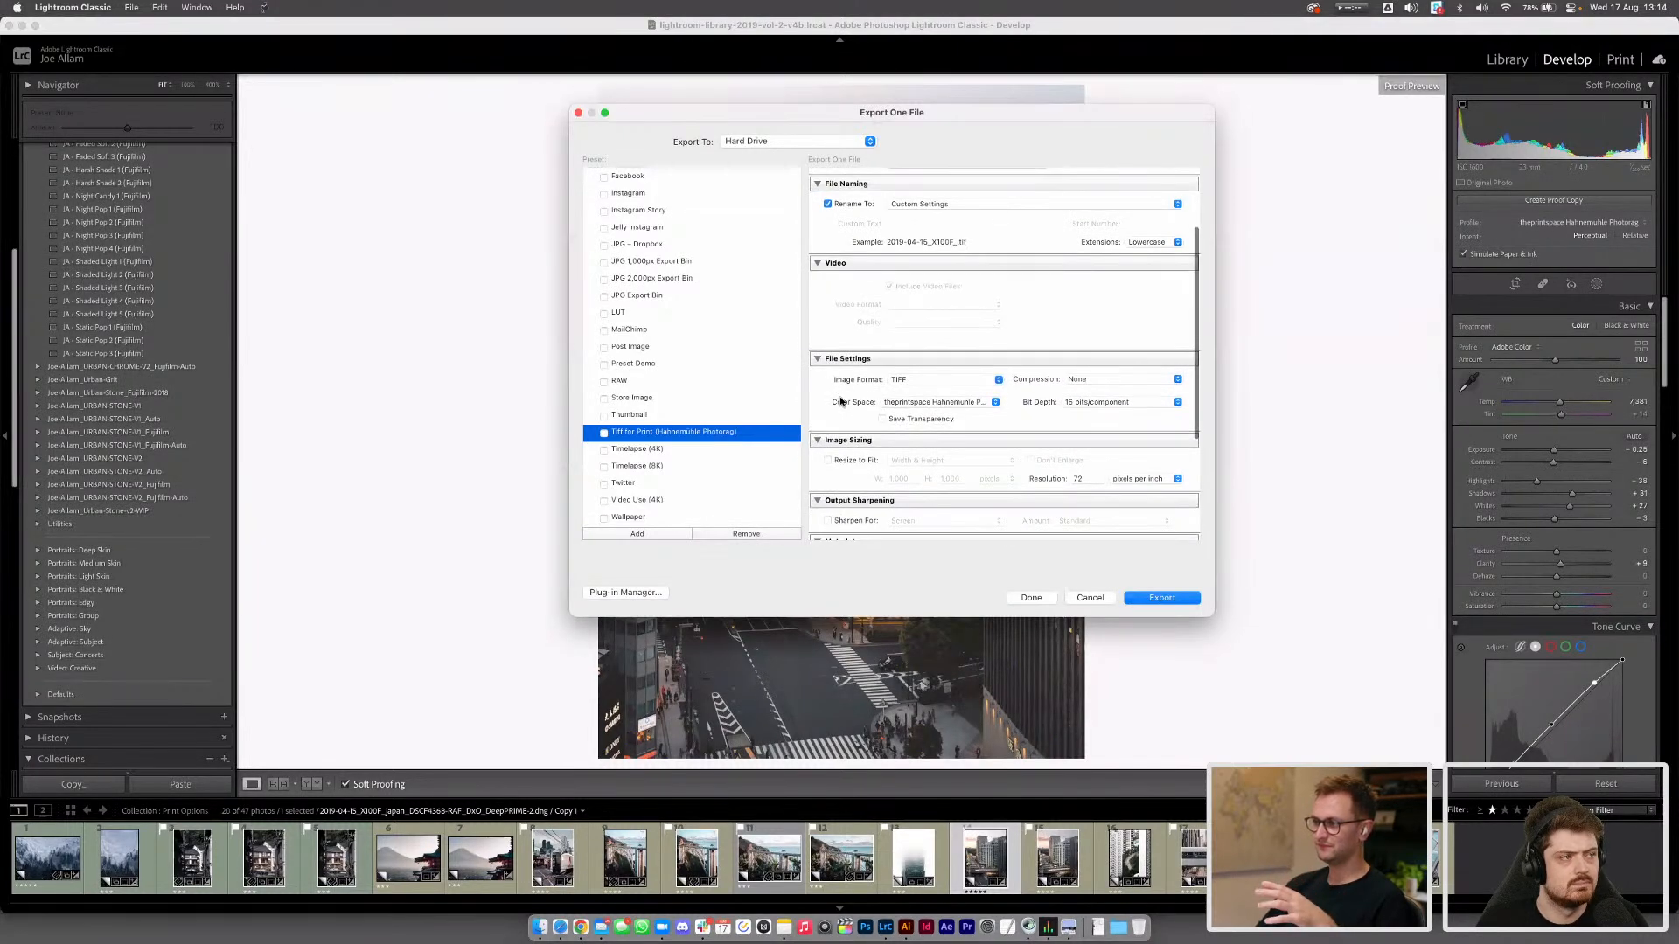
Check the export location and file naming, and export the city photo with the loaded TIFF print preset
scroll(854, 393, "up", 5)
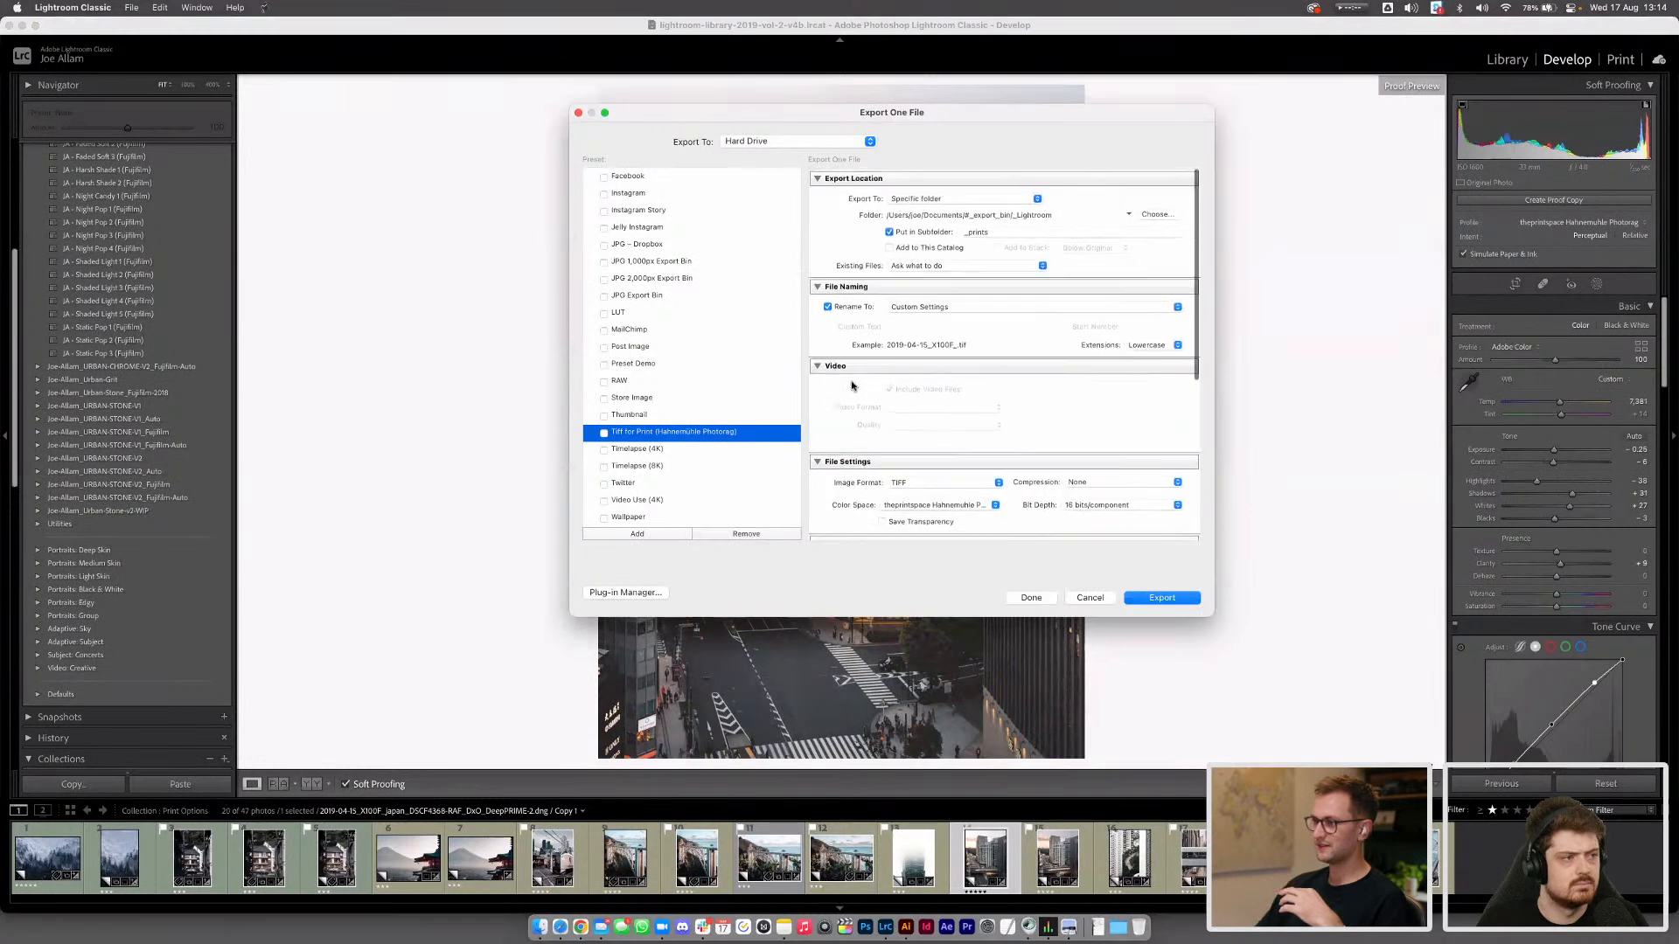
left_click(1162, 598)
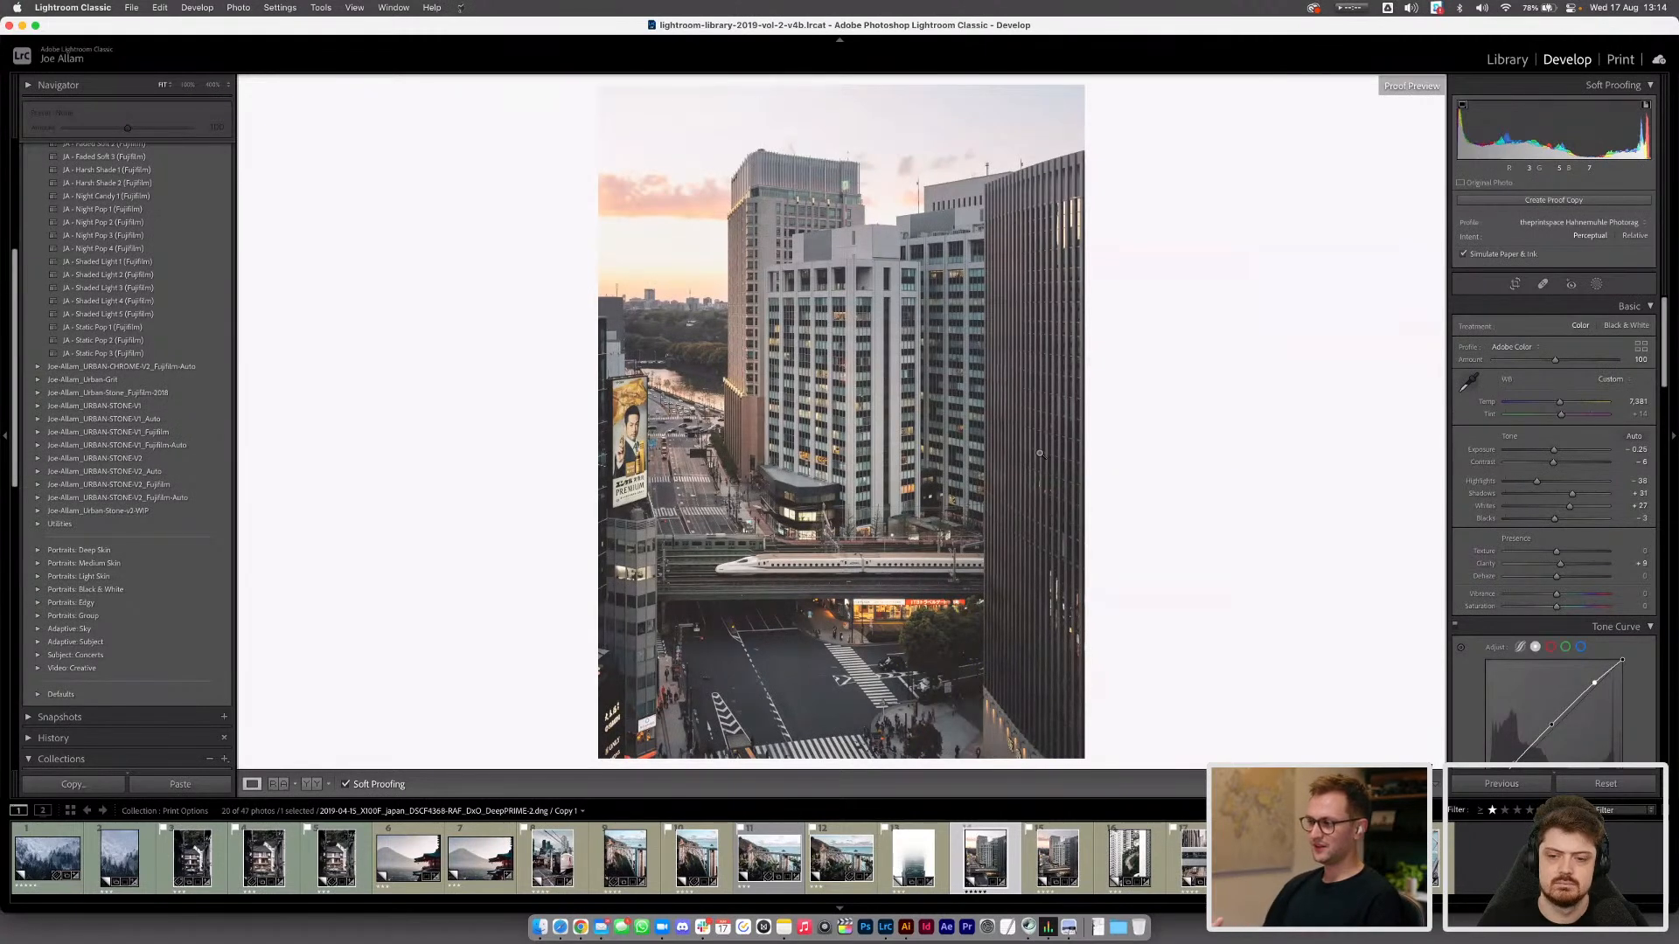
Switch to Finder and open the _prints folder inside #_export_bin/_Lightroom in a new window
key("super+Tab")
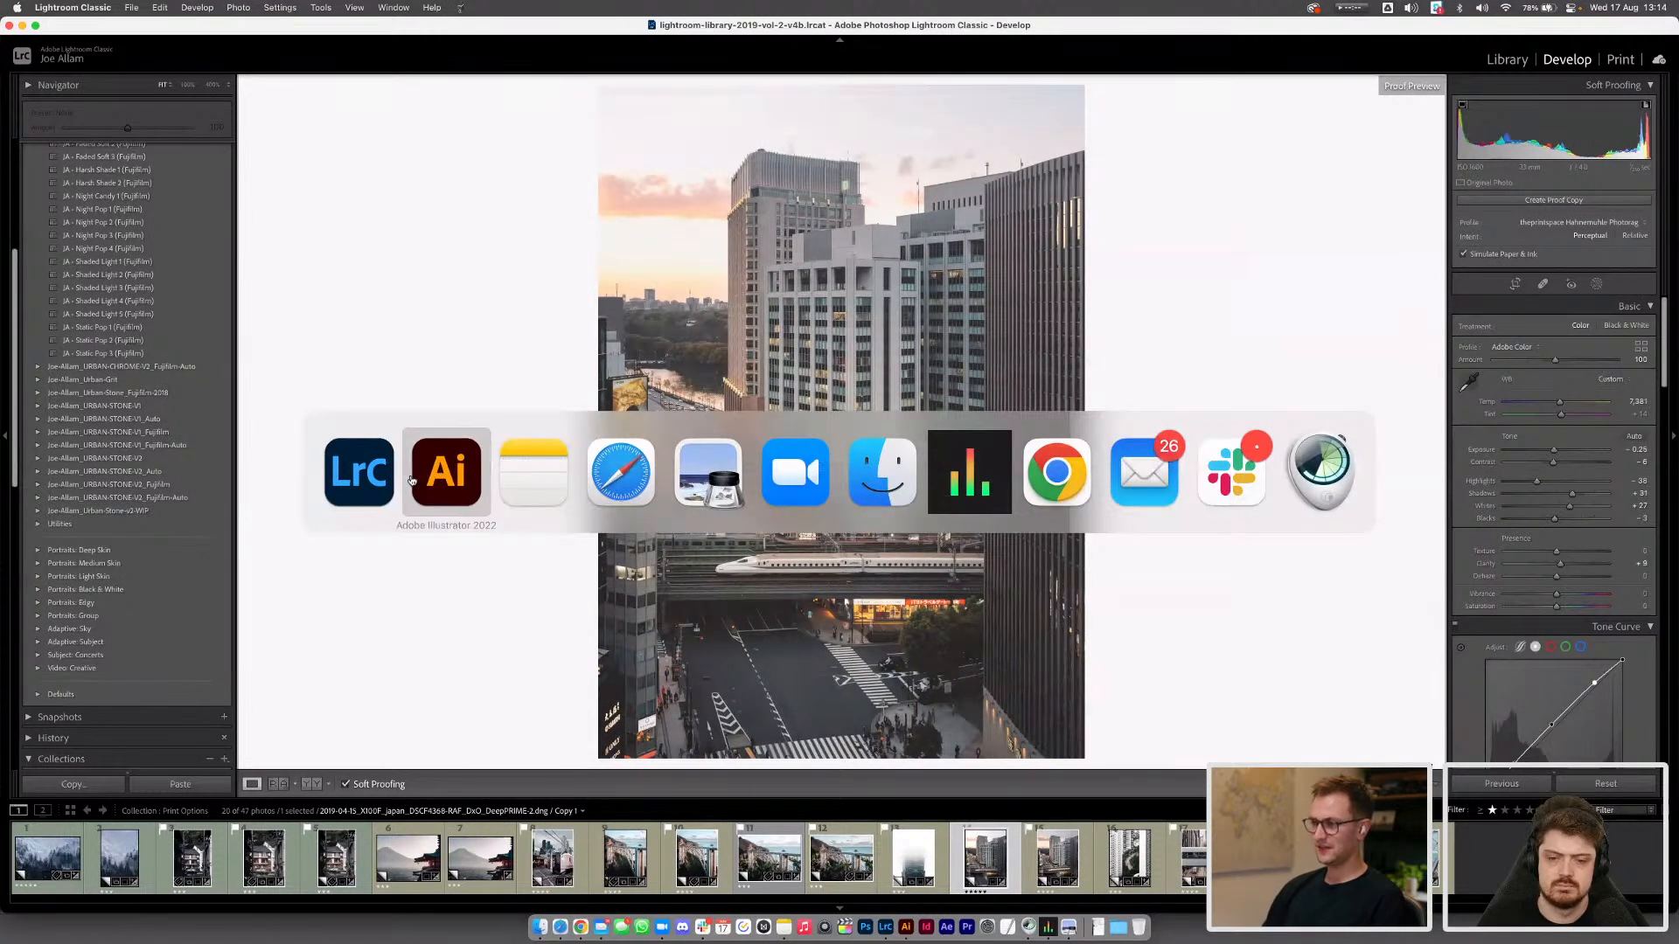
left_click(891, 475)
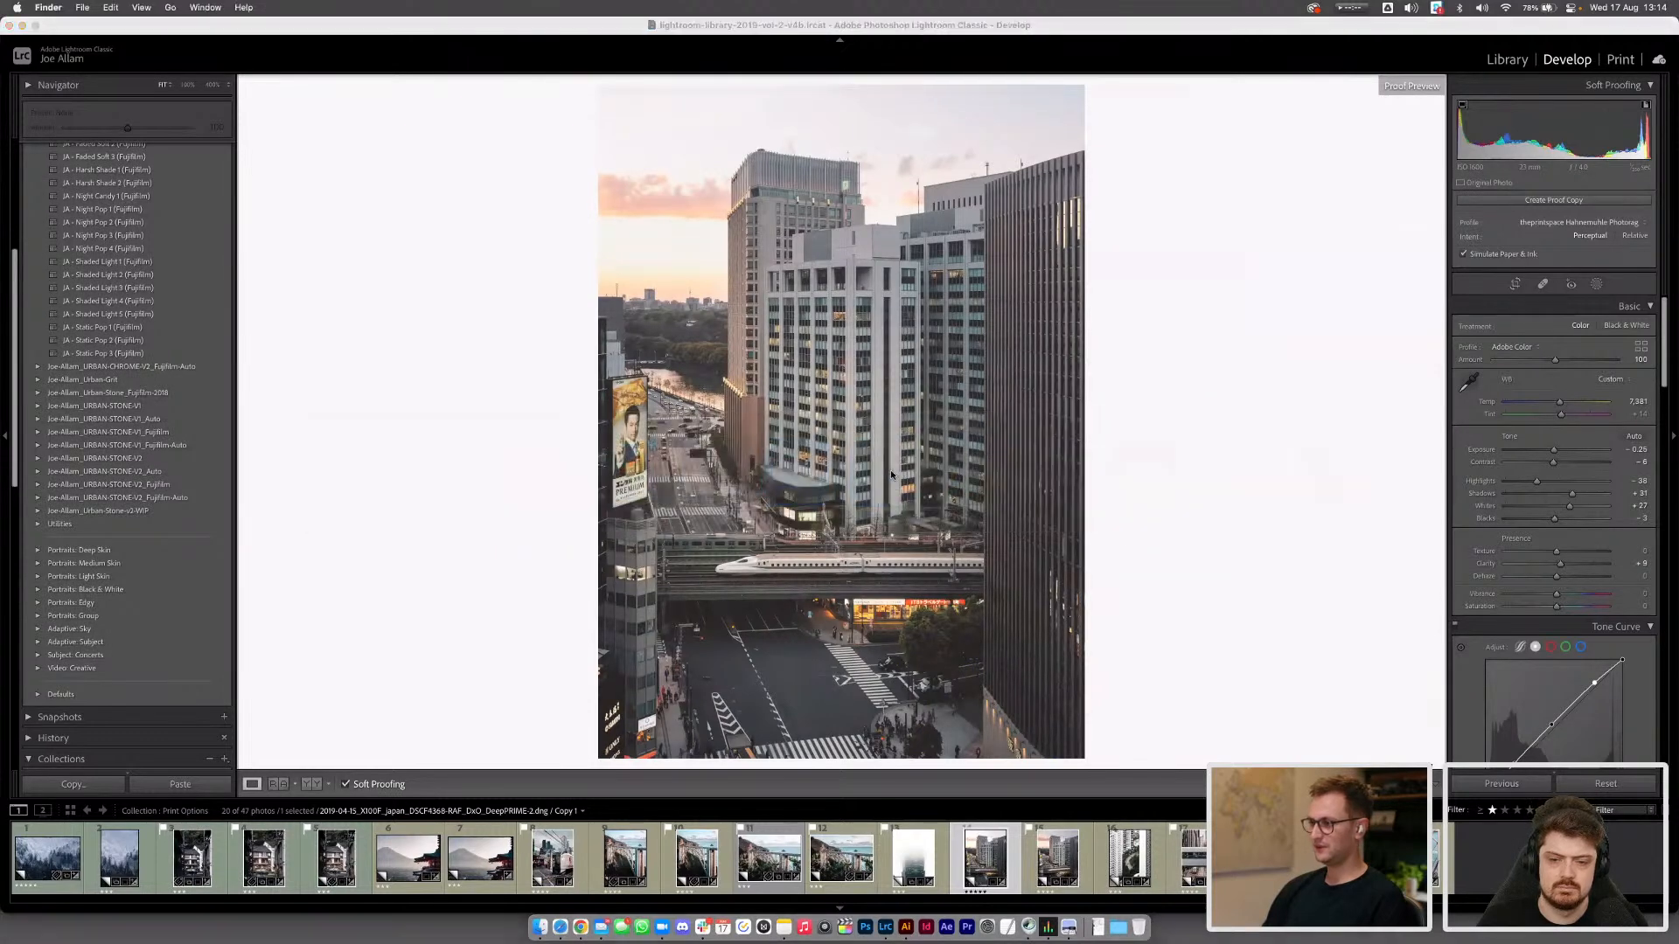
right_click(540, 926)
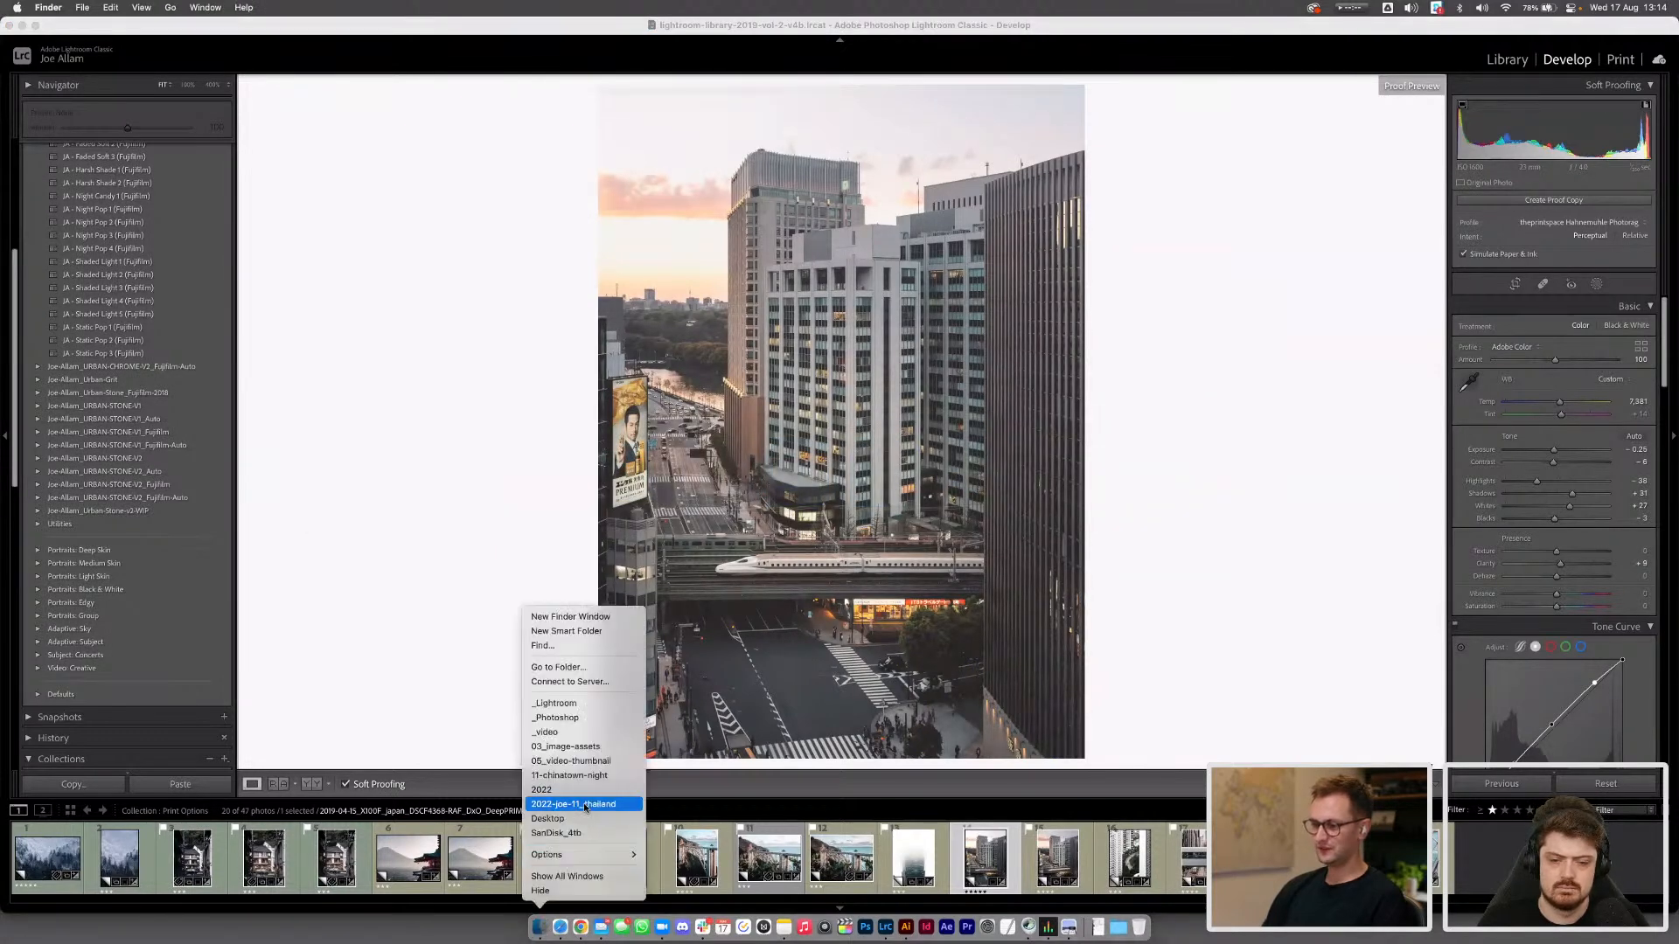
left_click(570, 616)
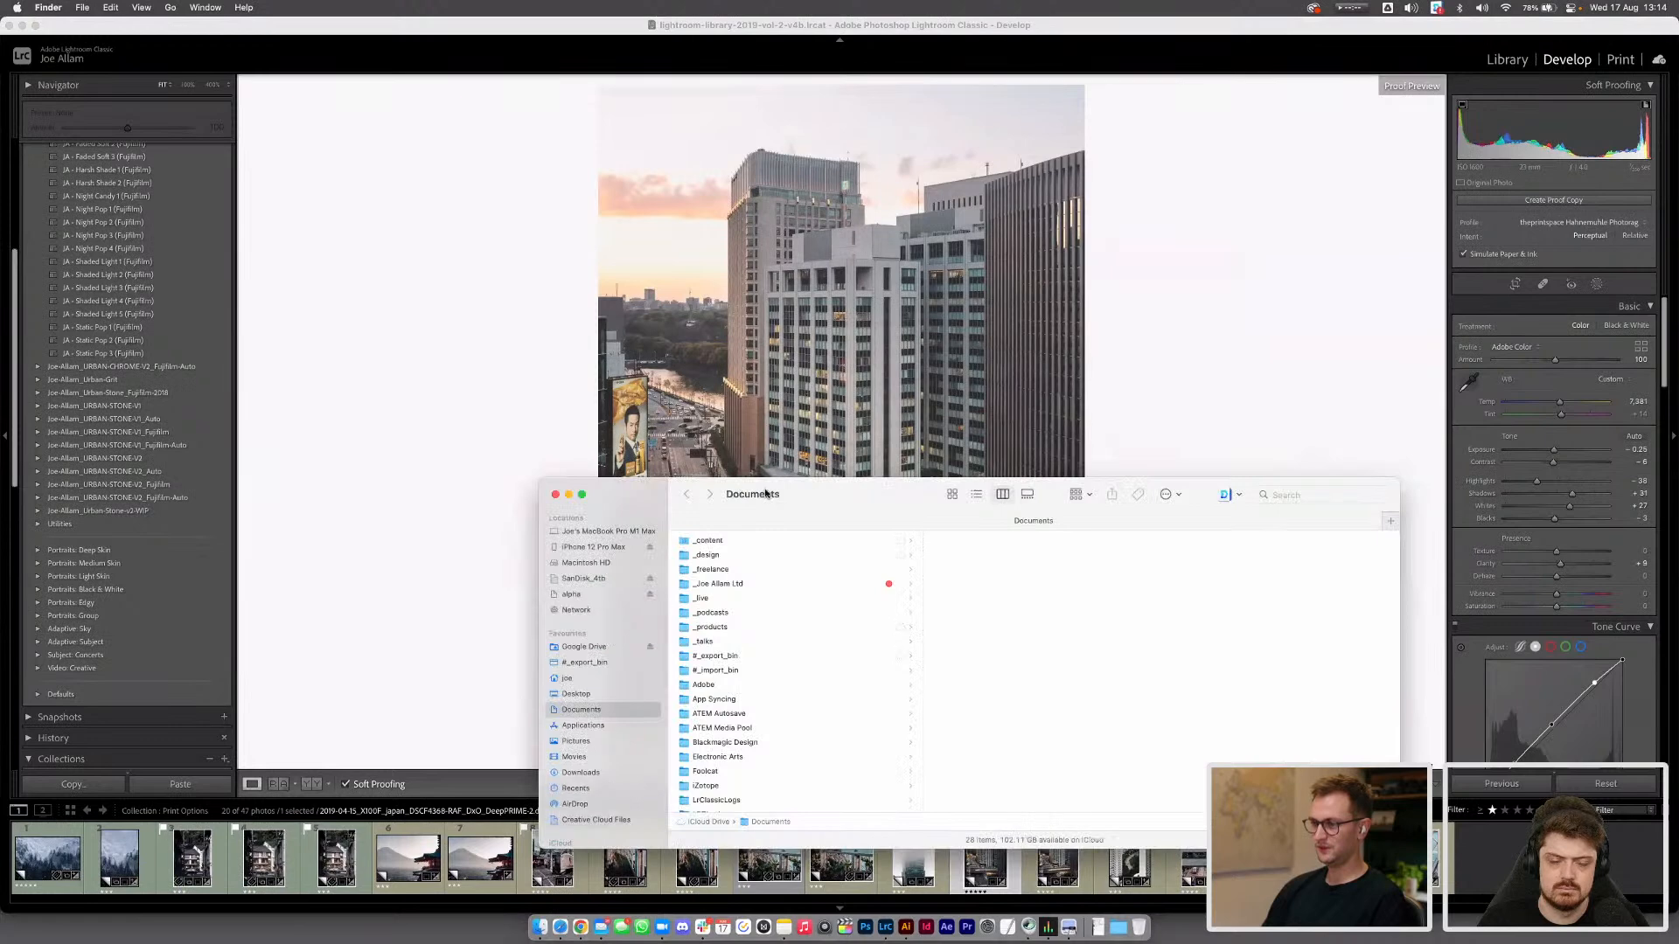
left_click(509, 528)
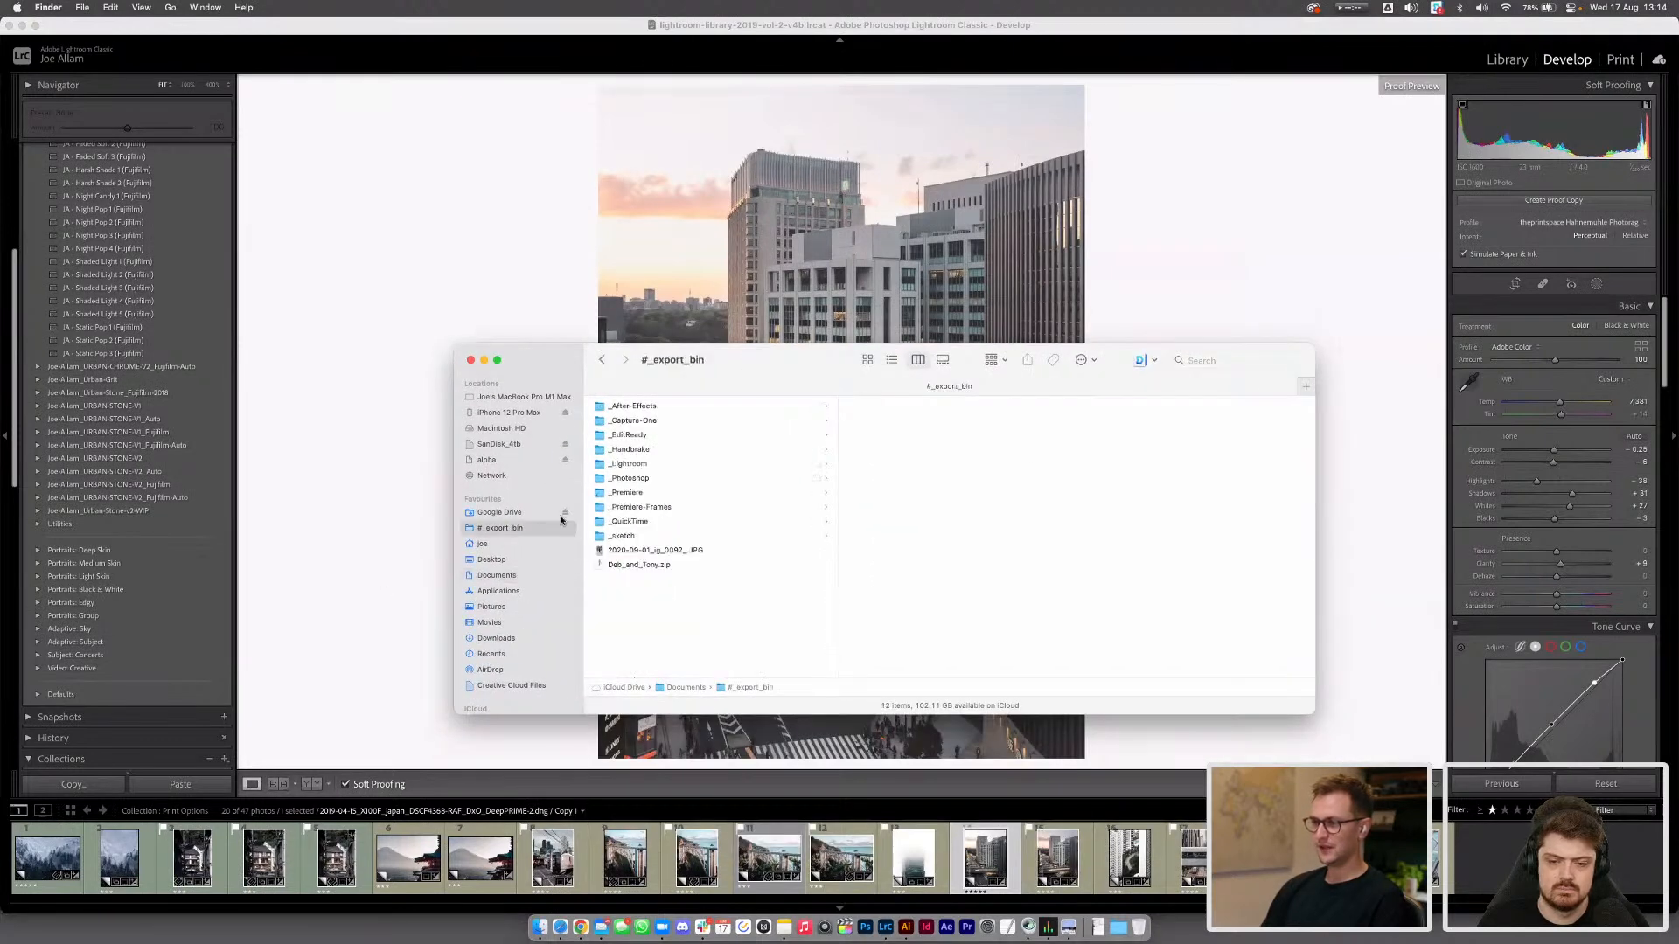
left_click(645, 465)
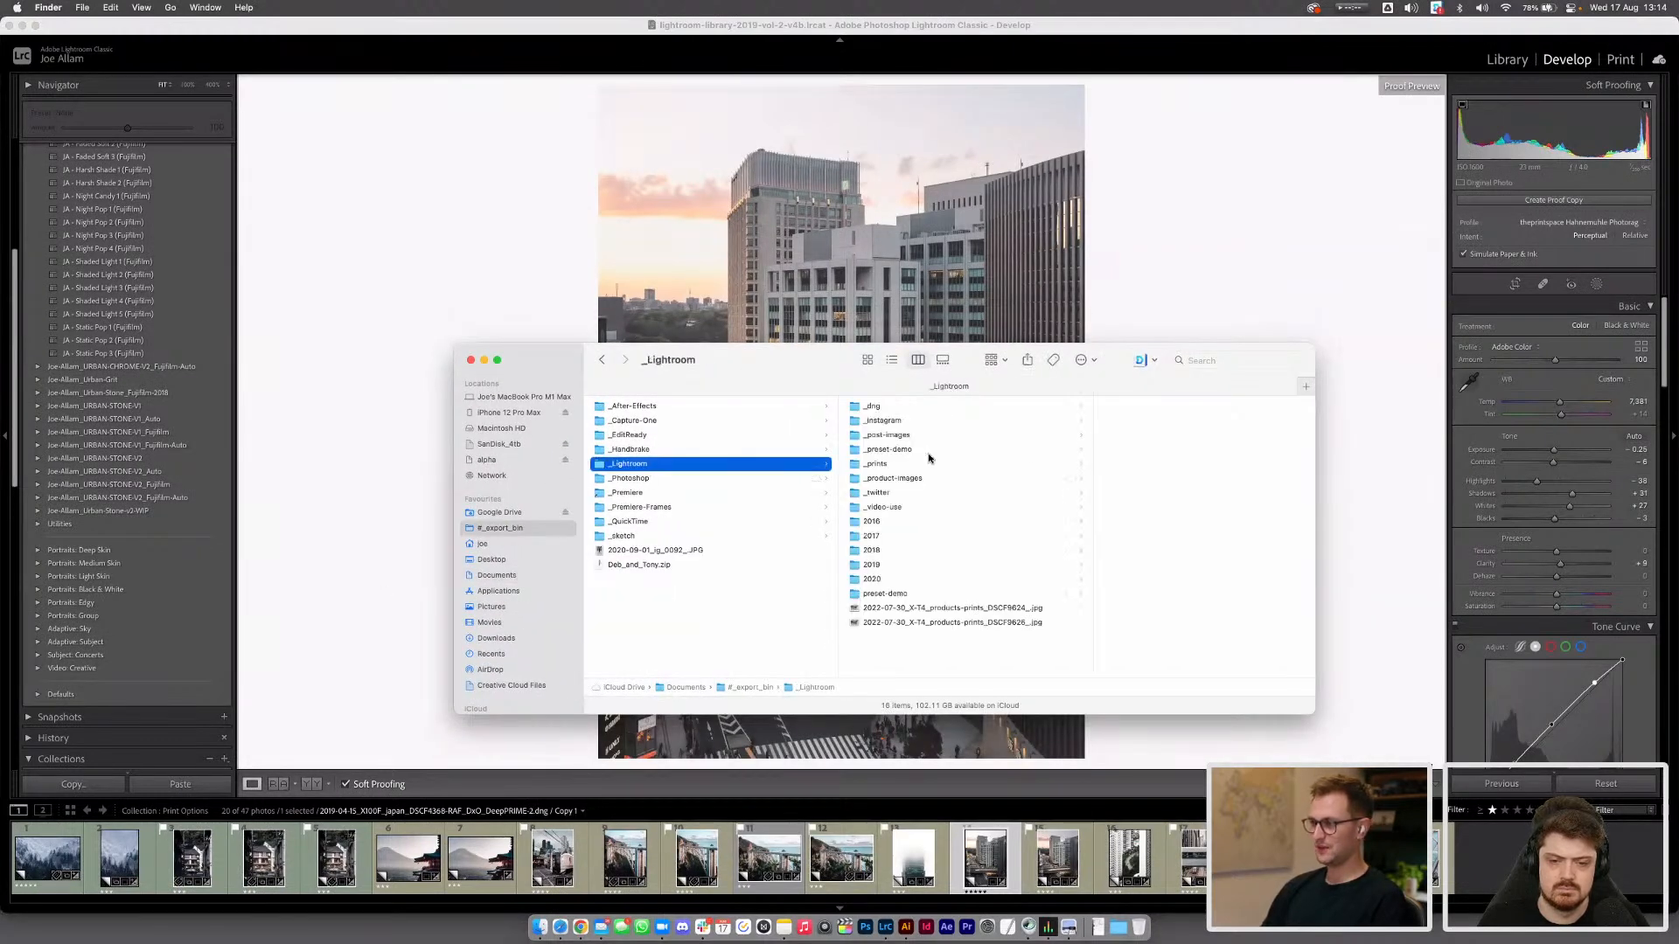
left_click(929, 450)
left_click(921, 464)
Preview the exported file 2019-04-15_X100F__print-photorag_.tif full size, close the preview and move the Finder window aside
left_click(1156, 405)
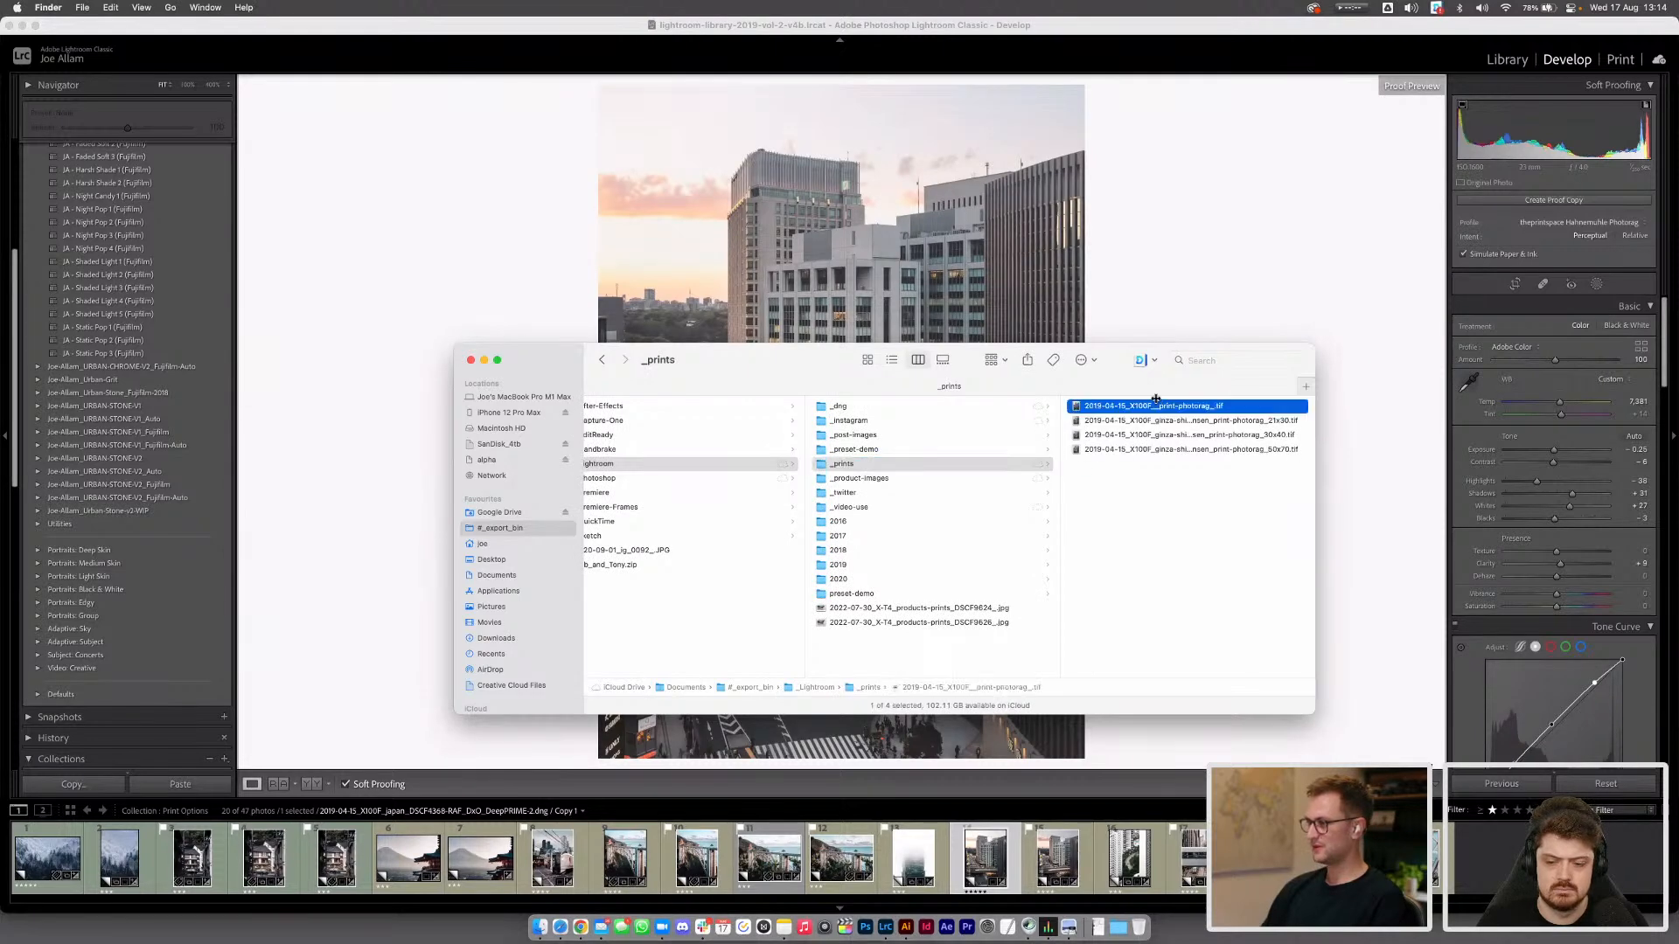
key("space")
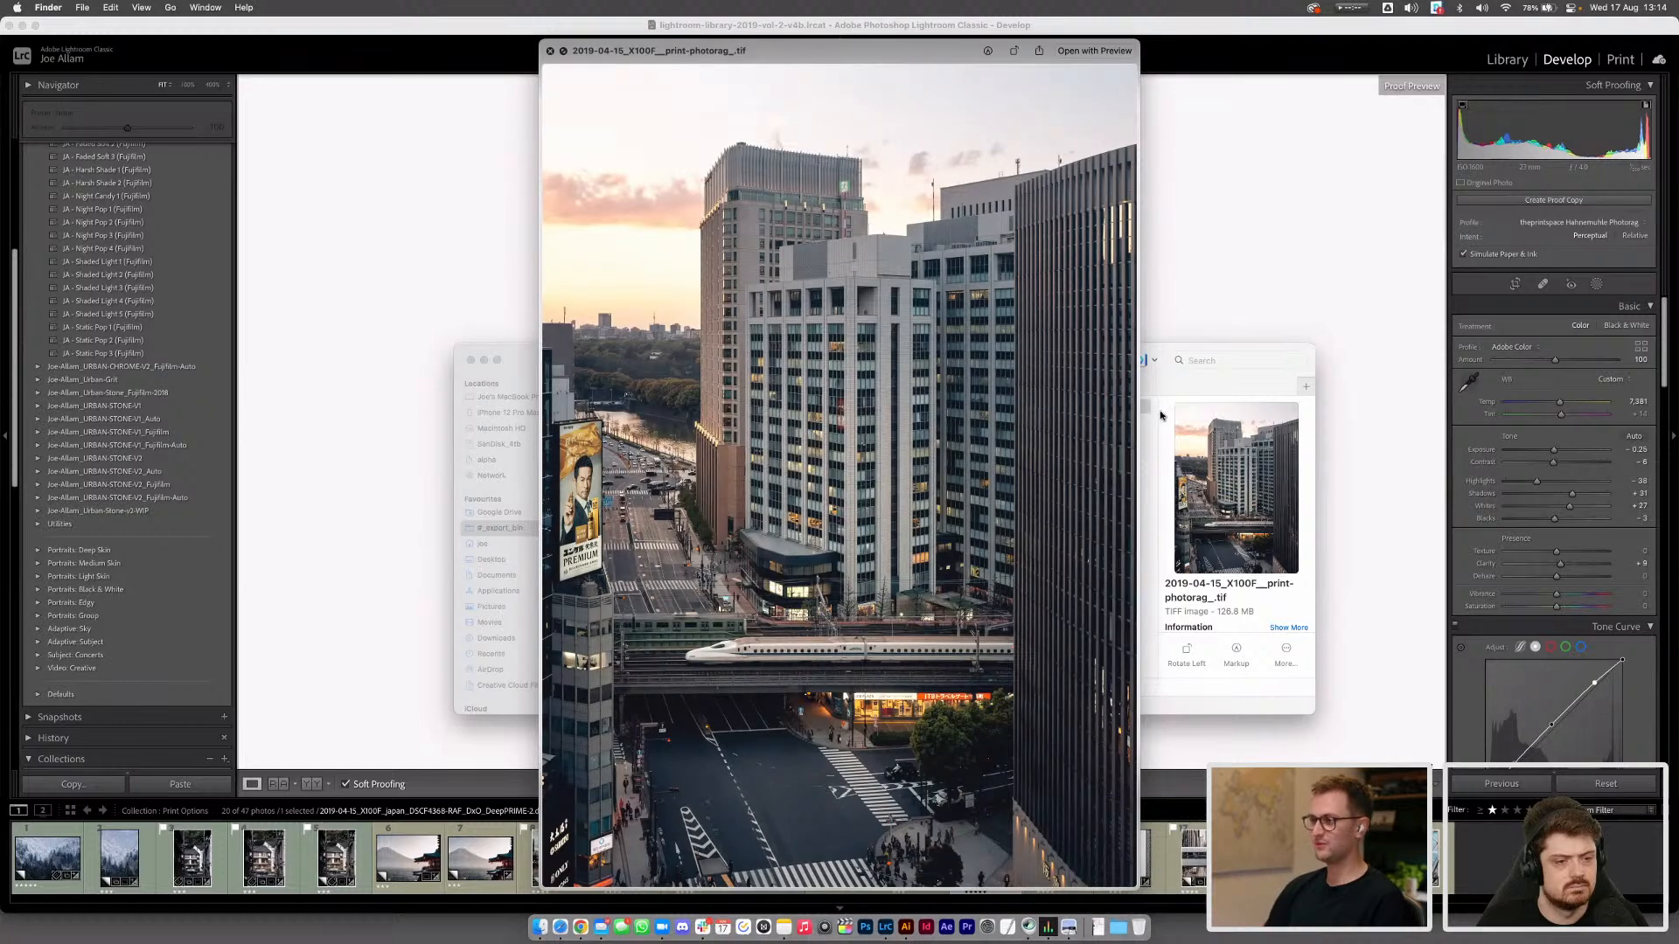
key("space")
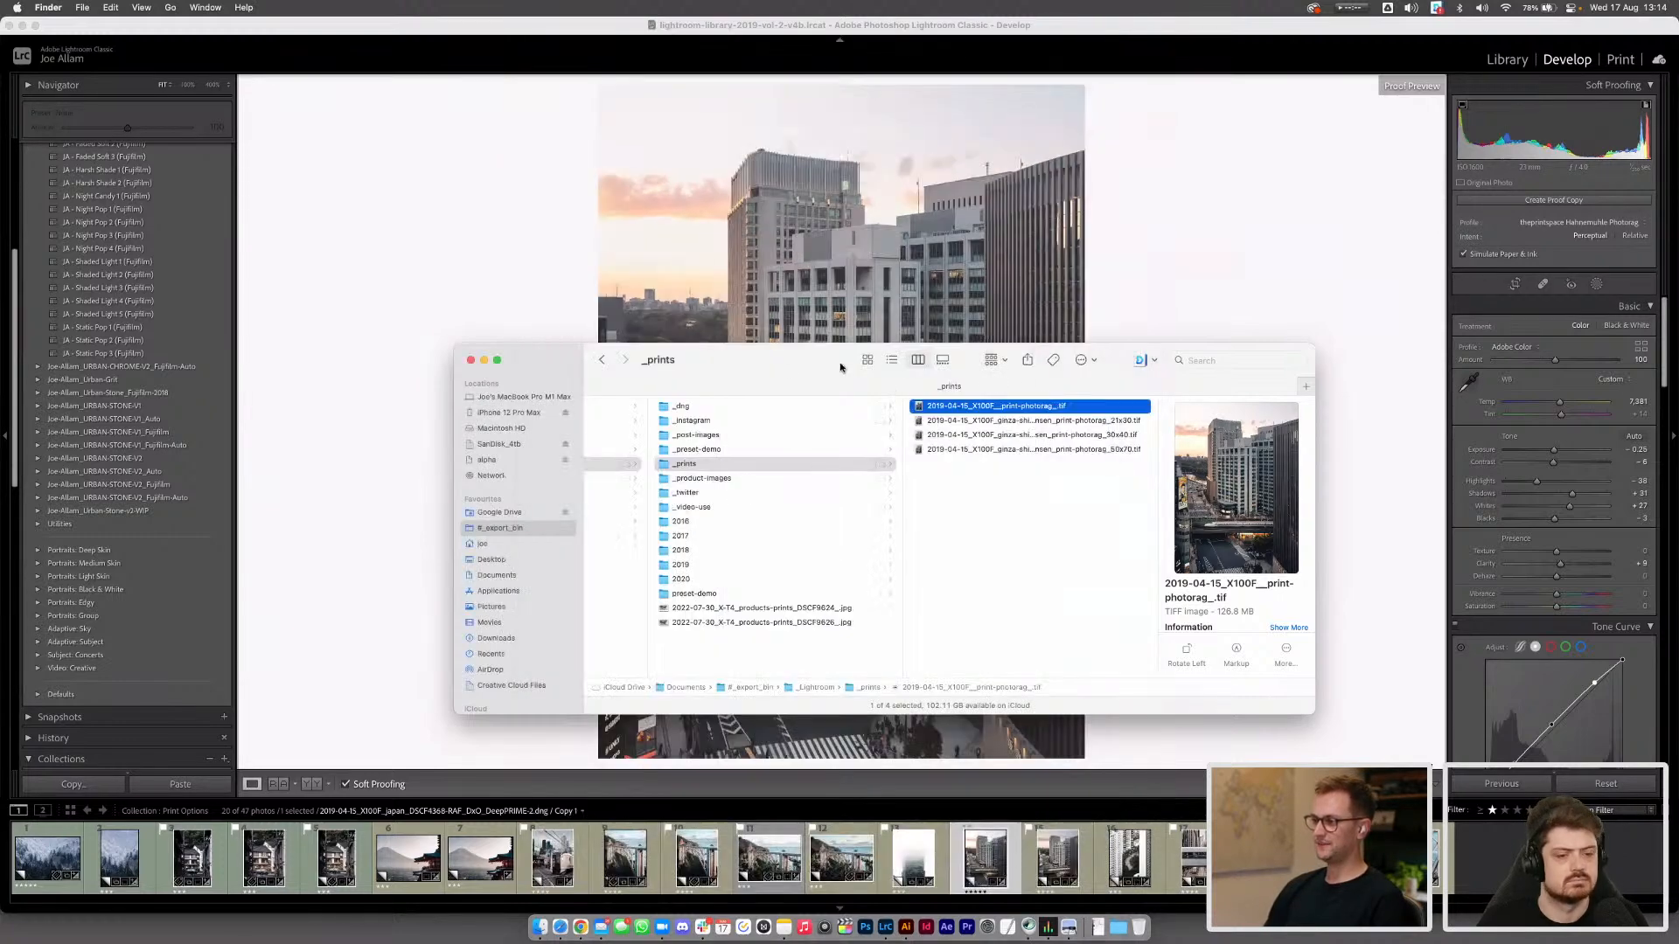
left_click_drag(781, 361, 729, 285)
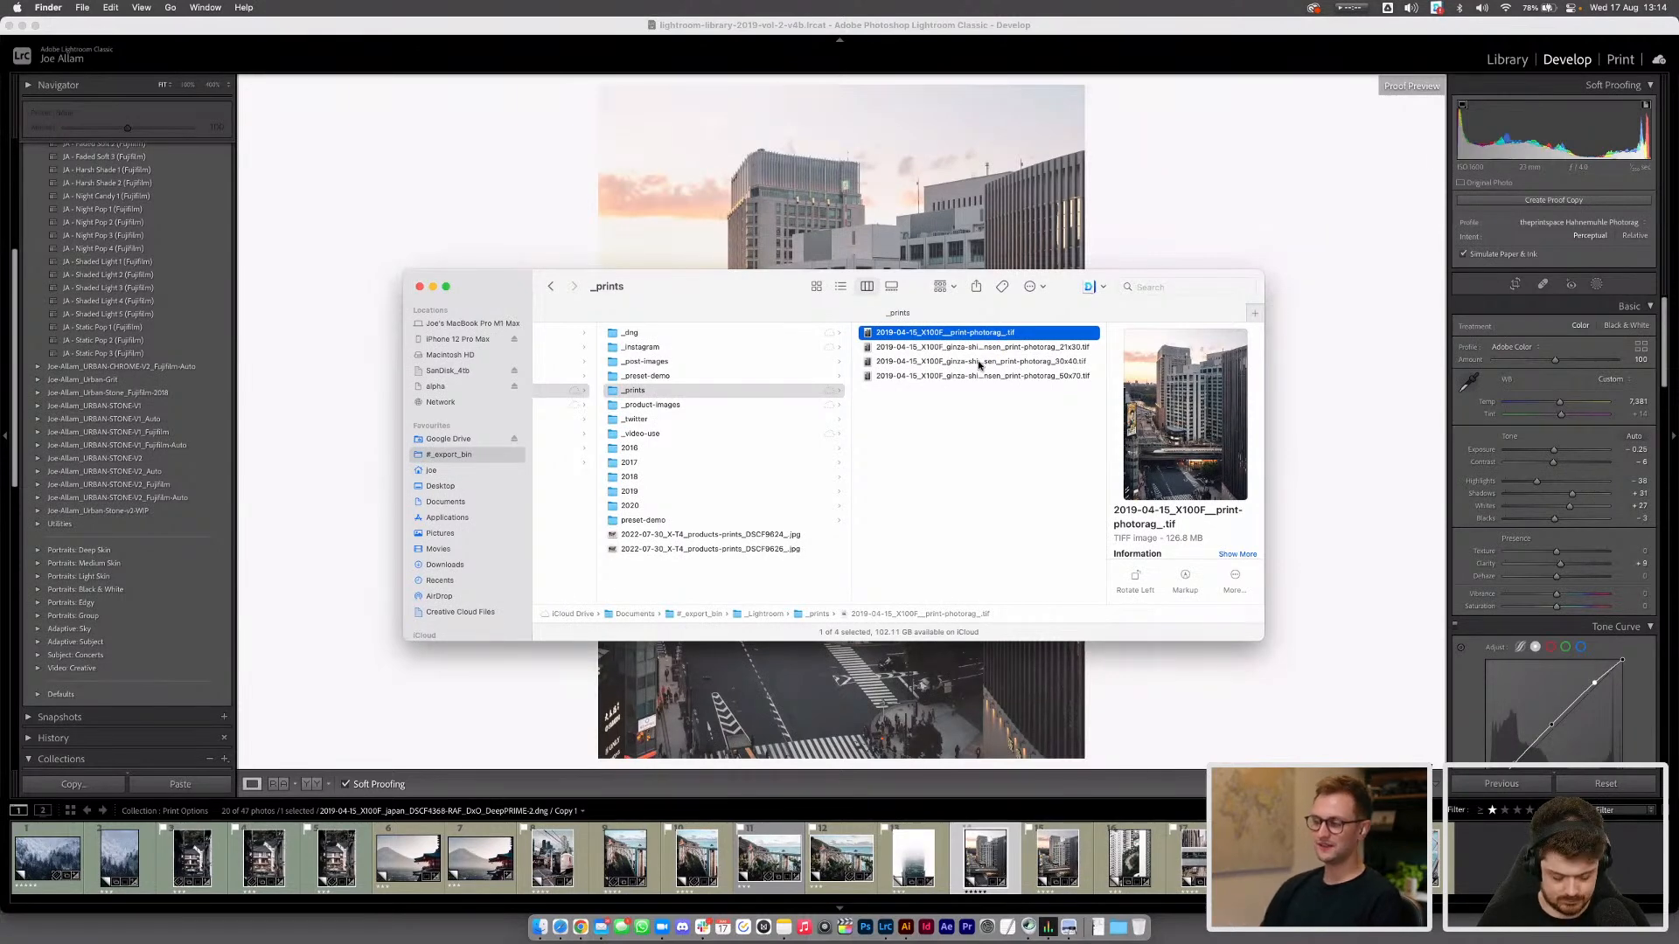
Return to Lightroom Classic, bring the photo into the Print module with the 16x12" Hahnemuhle Photorag user template and turn off Zoom to Fill
left_click(1332, 502)
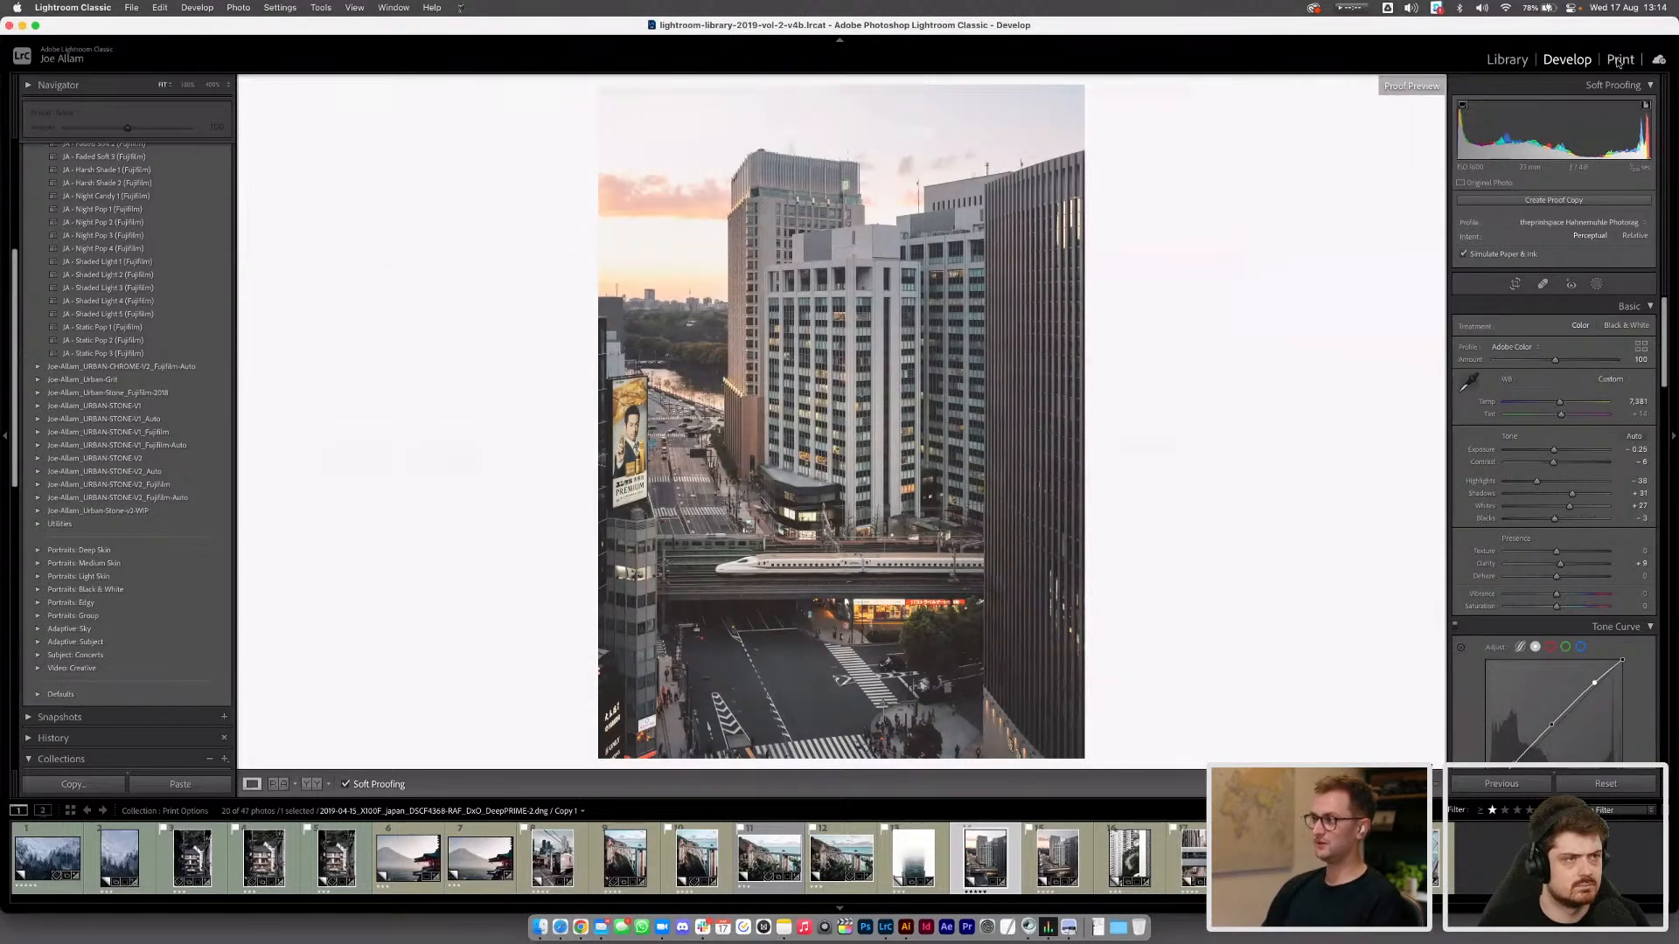
left_click(1618, 59)
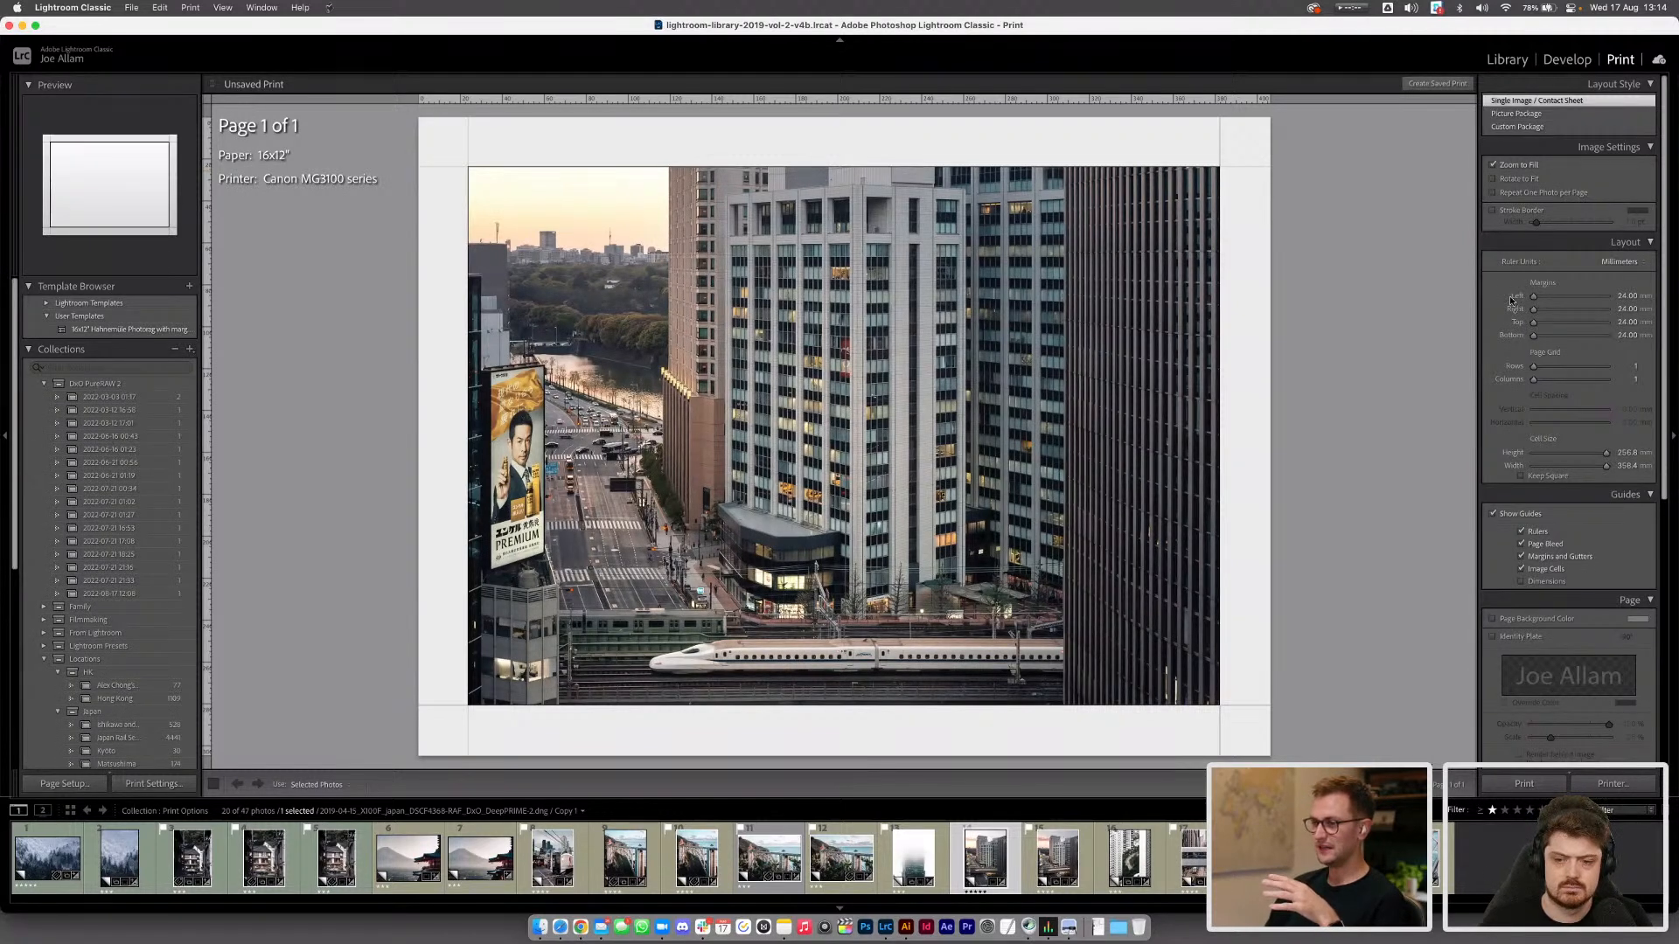
left_click(102, 330)
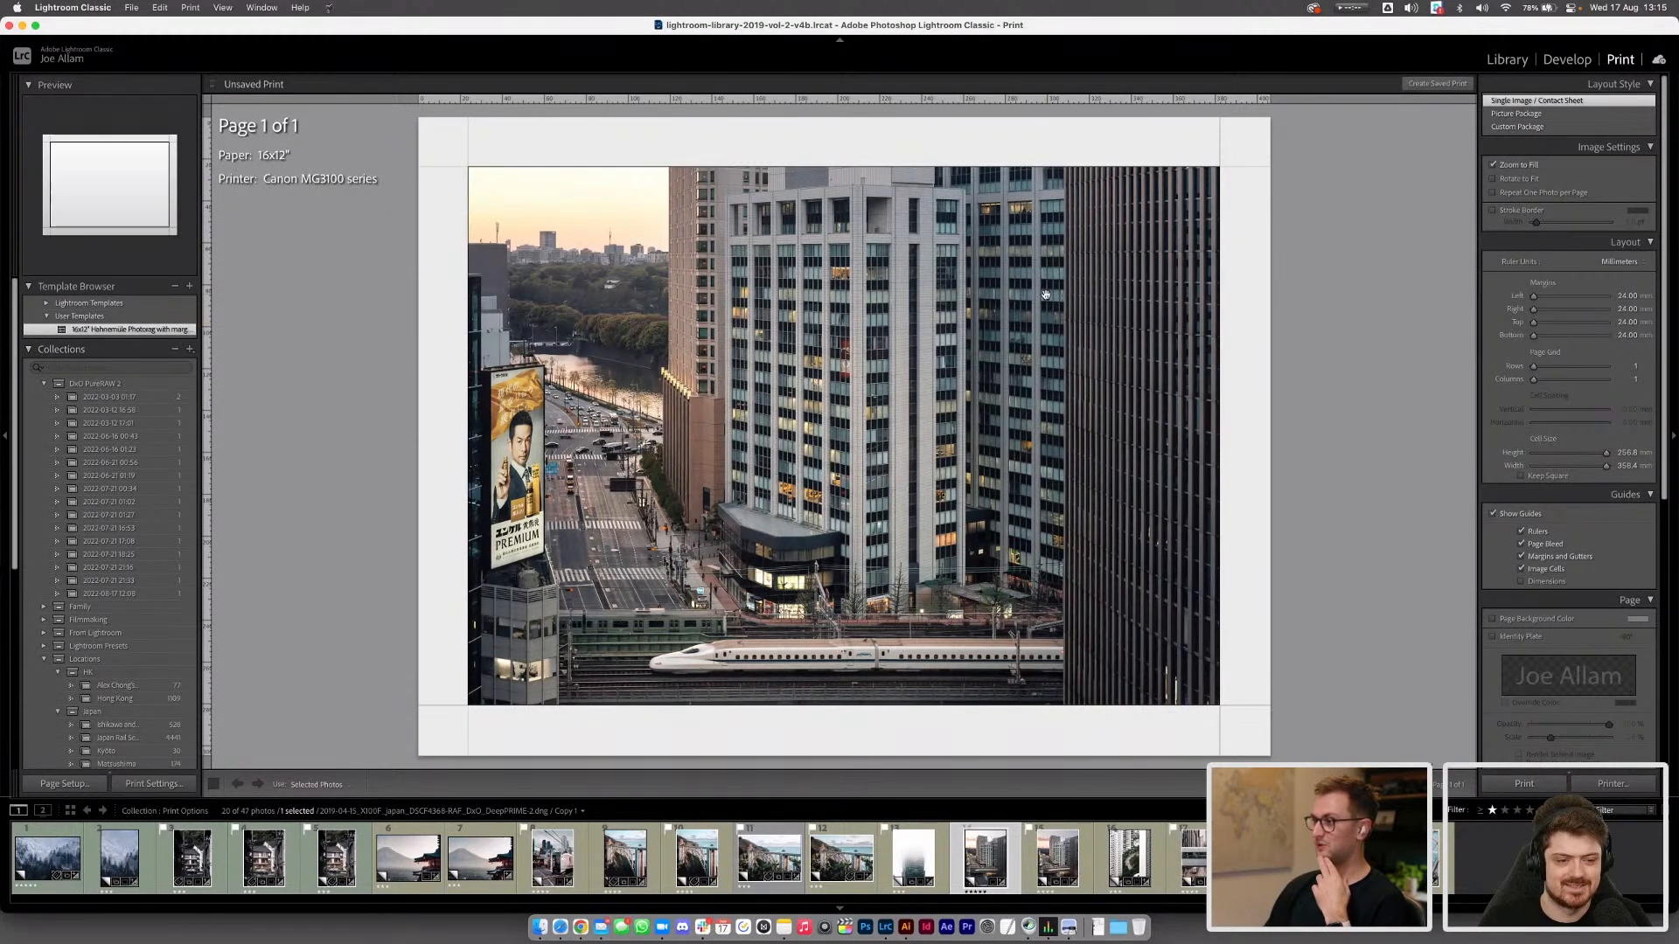
left_click(1493, 165)
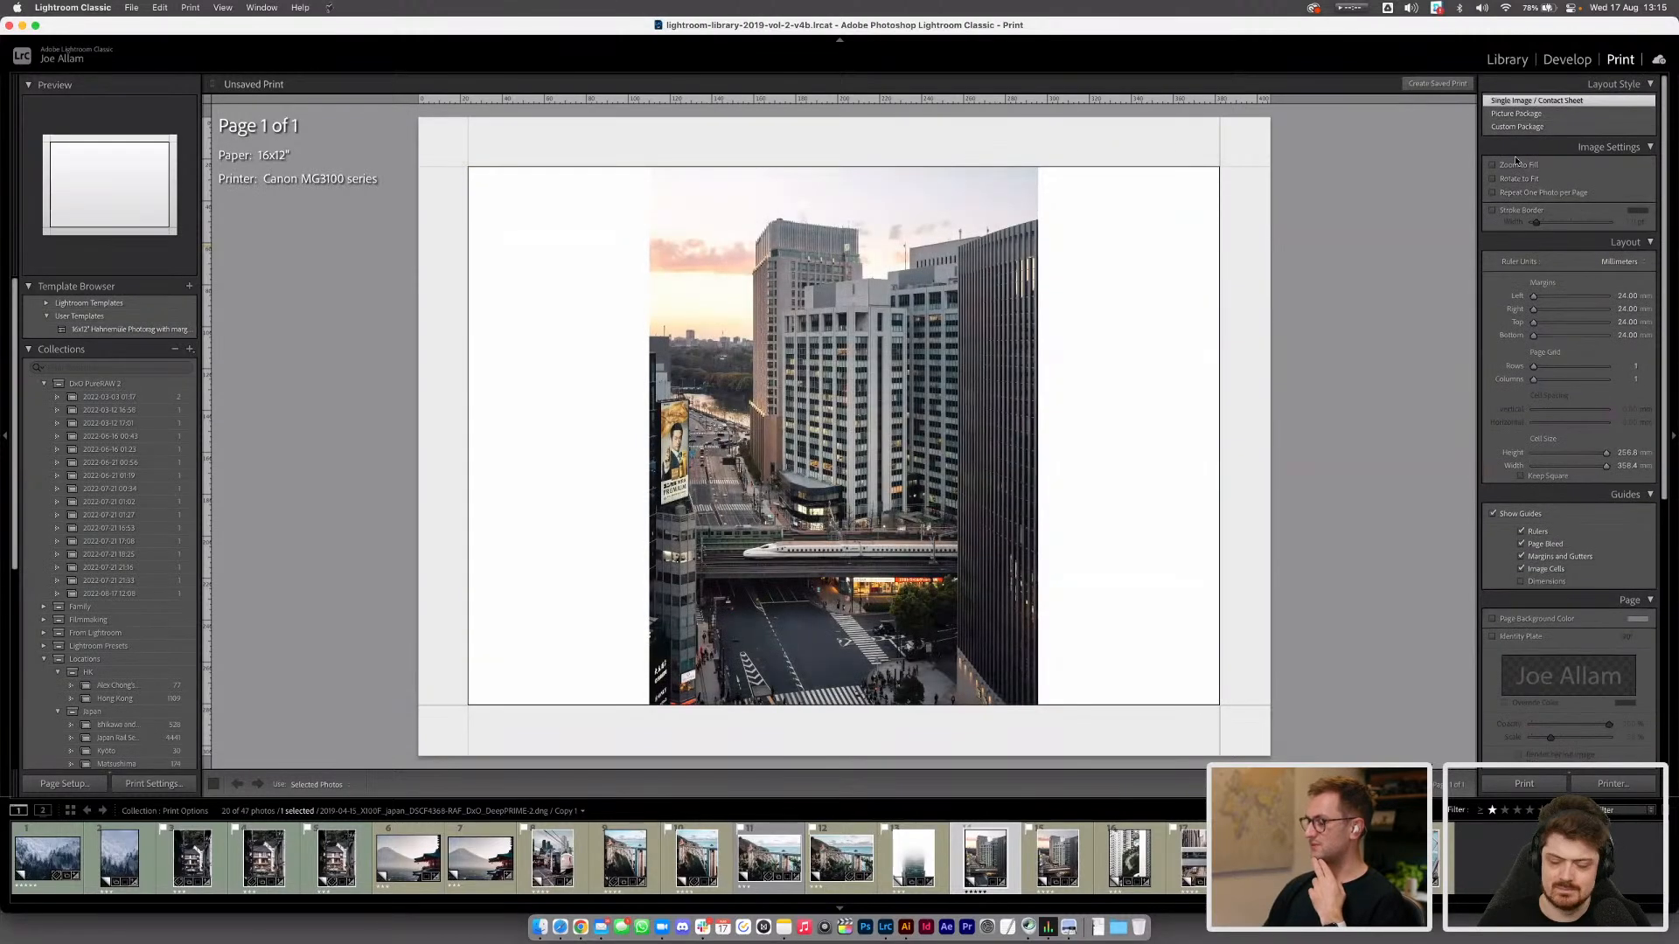
Review the print settings for margins, cell size, guides, page options, print resolution, sharpening and color management
scroll(1510, 298, "down", 6)
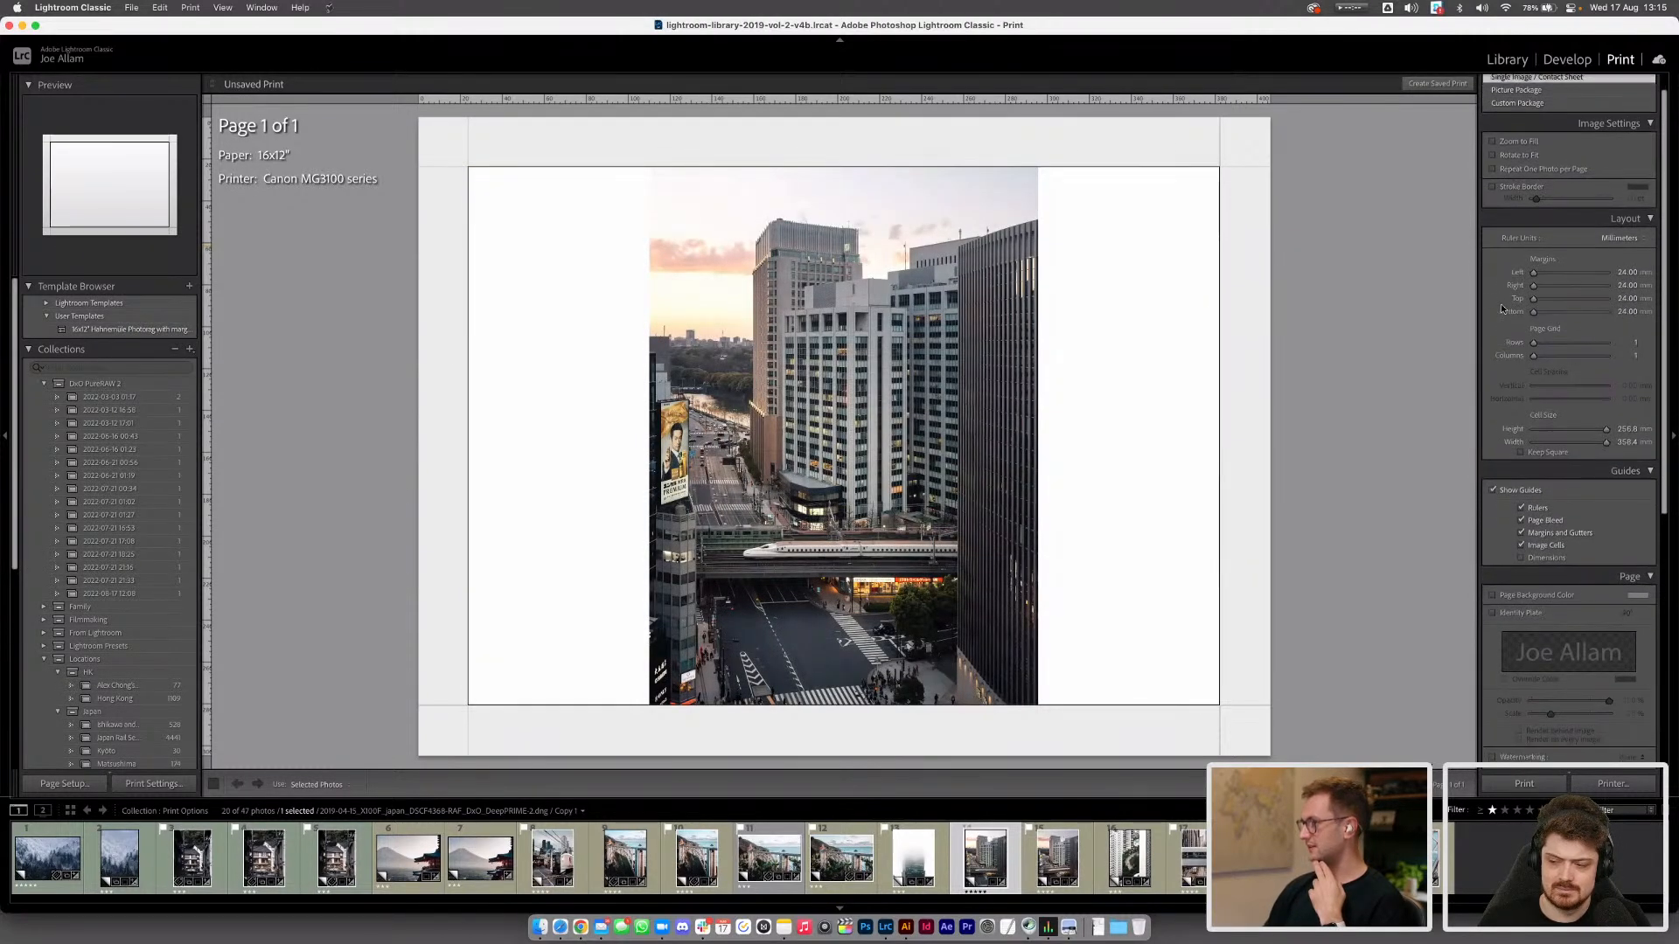
scroll(1501, 312, "down", 4)
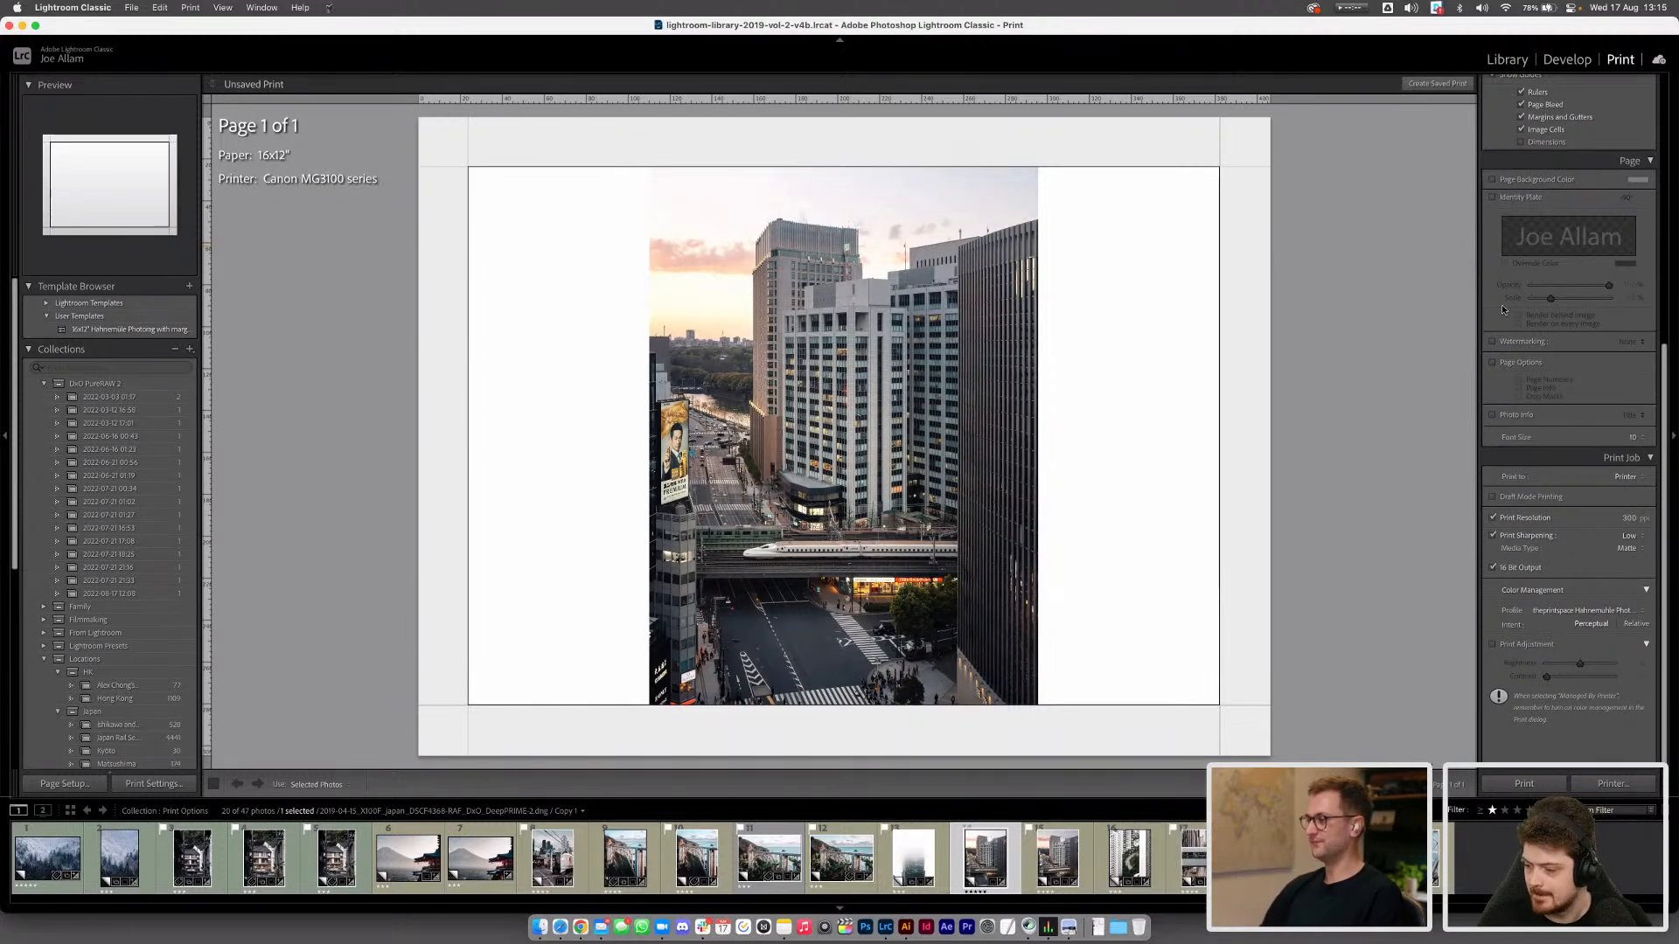
scroll(1502, 307, "up", 8)
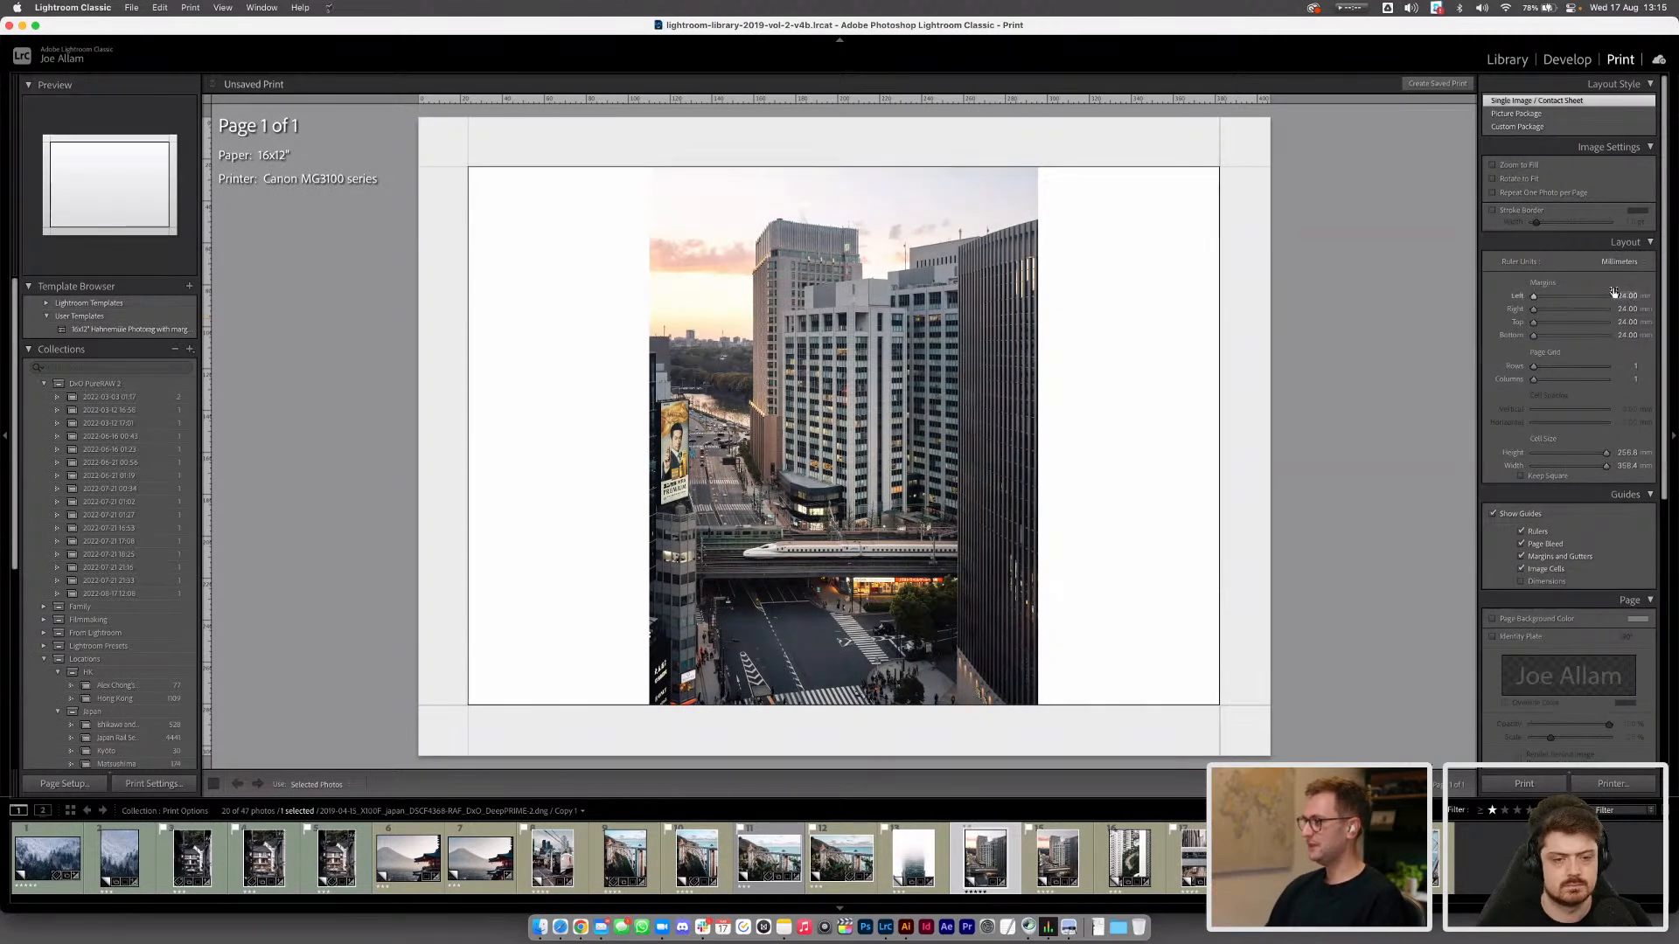
scroll(1487, 297, "down", 5)
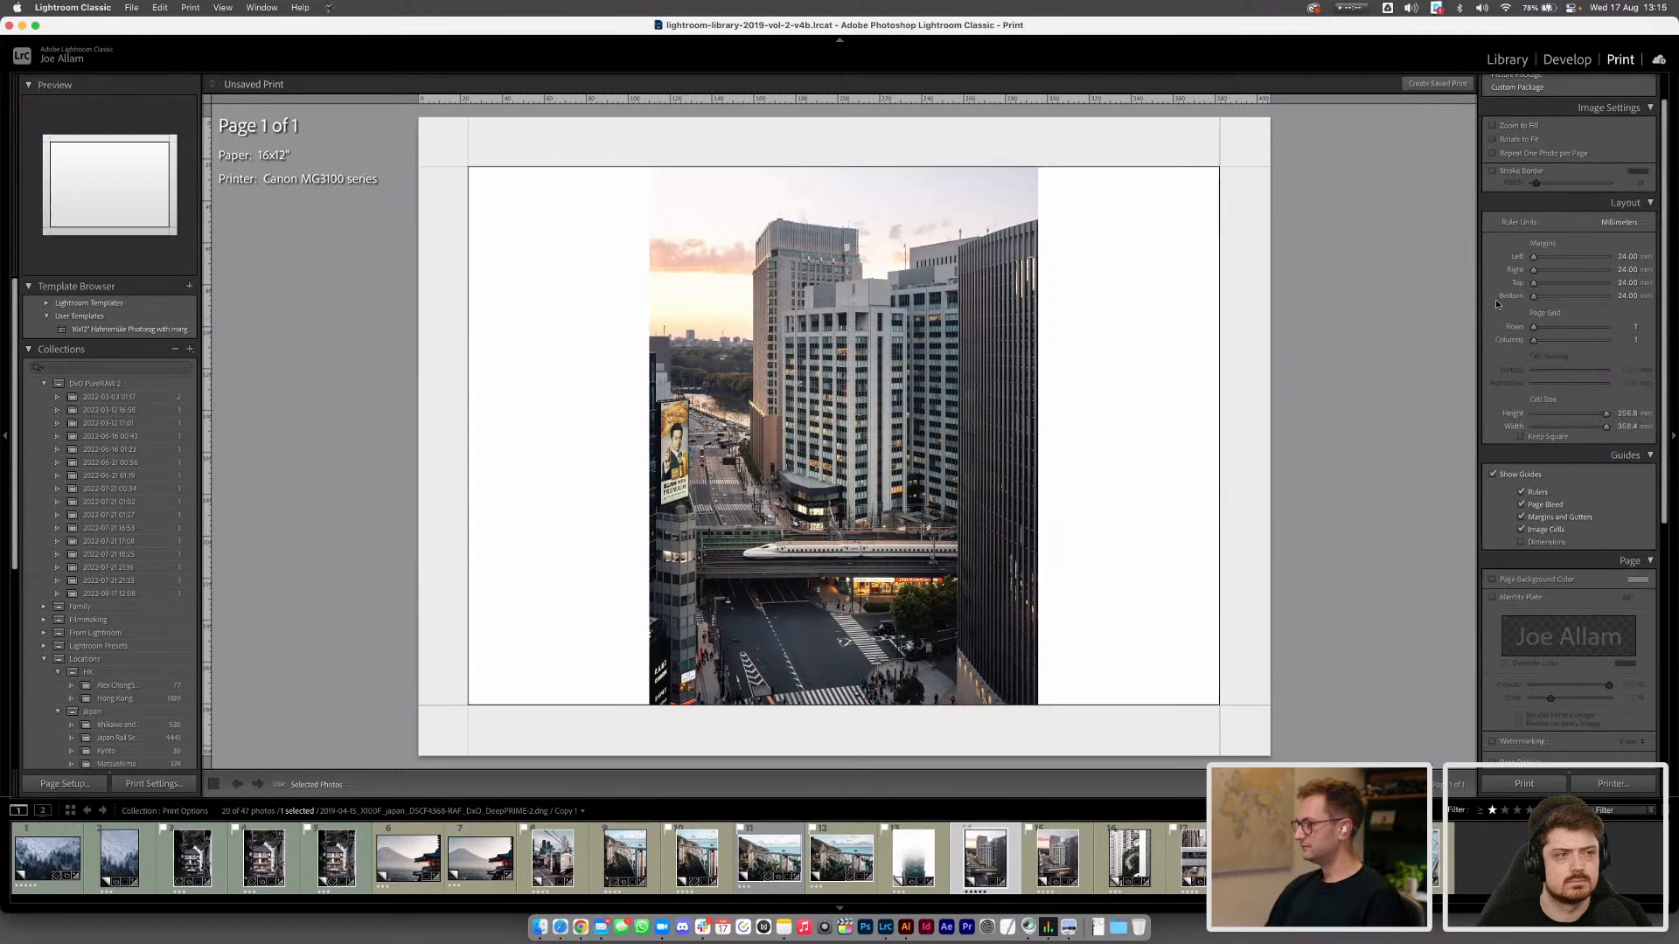
scroll(1495, 299, "down", 15)
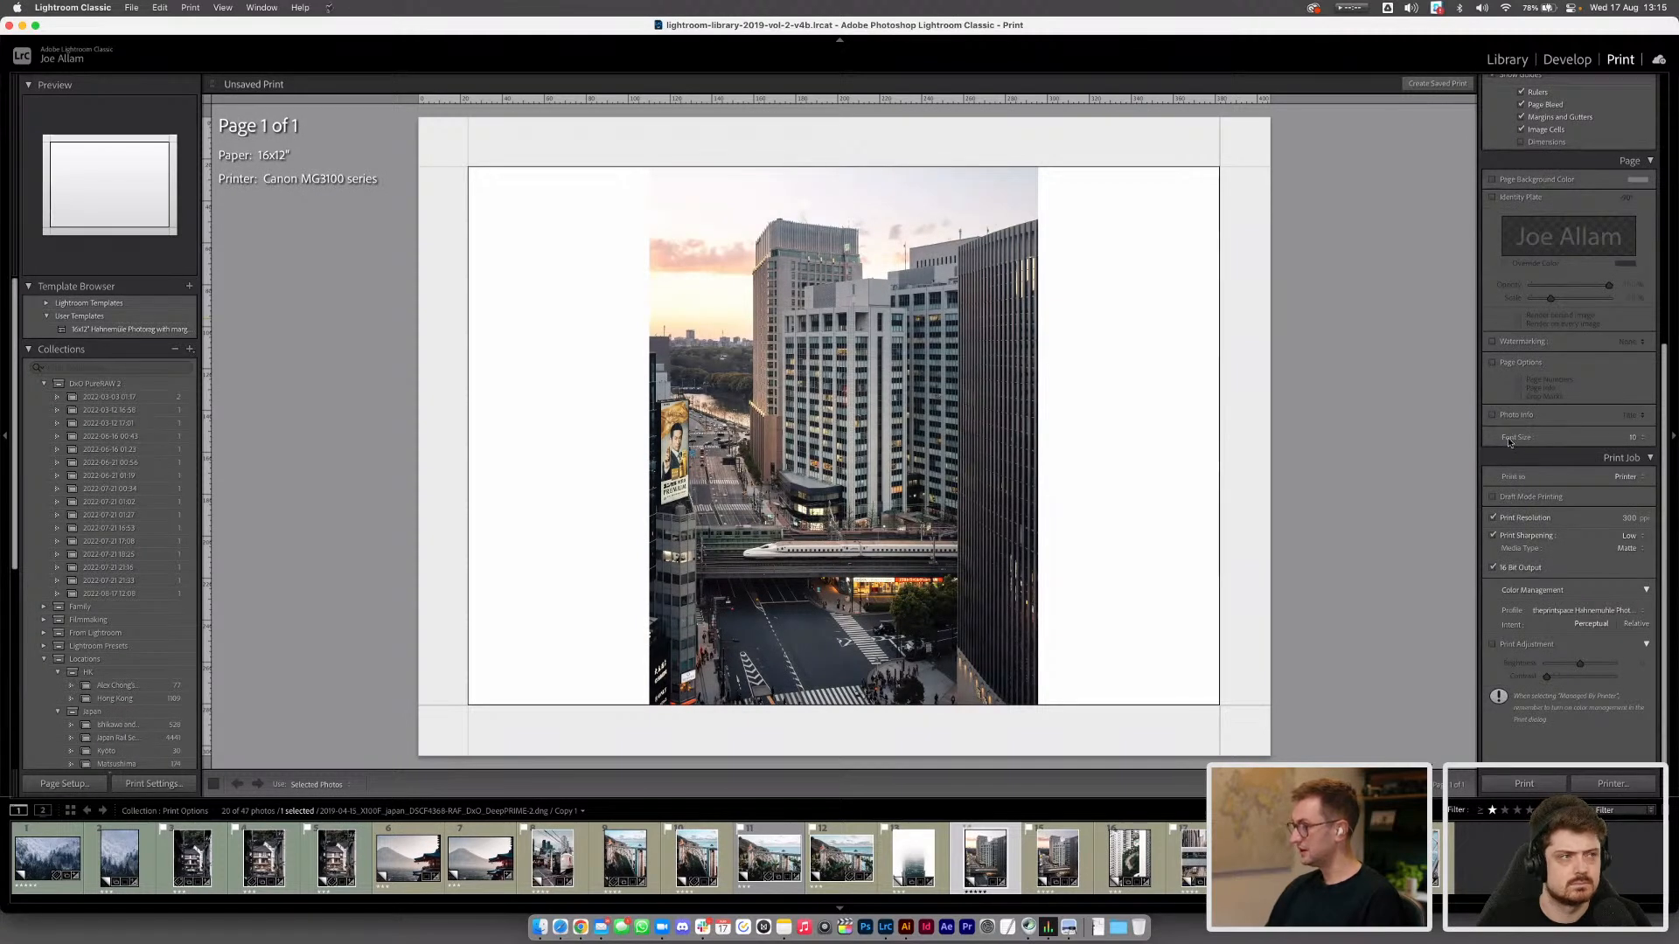
scroll(1508, 438, "up", 15)
scroll(1507, 442, "up", 4)
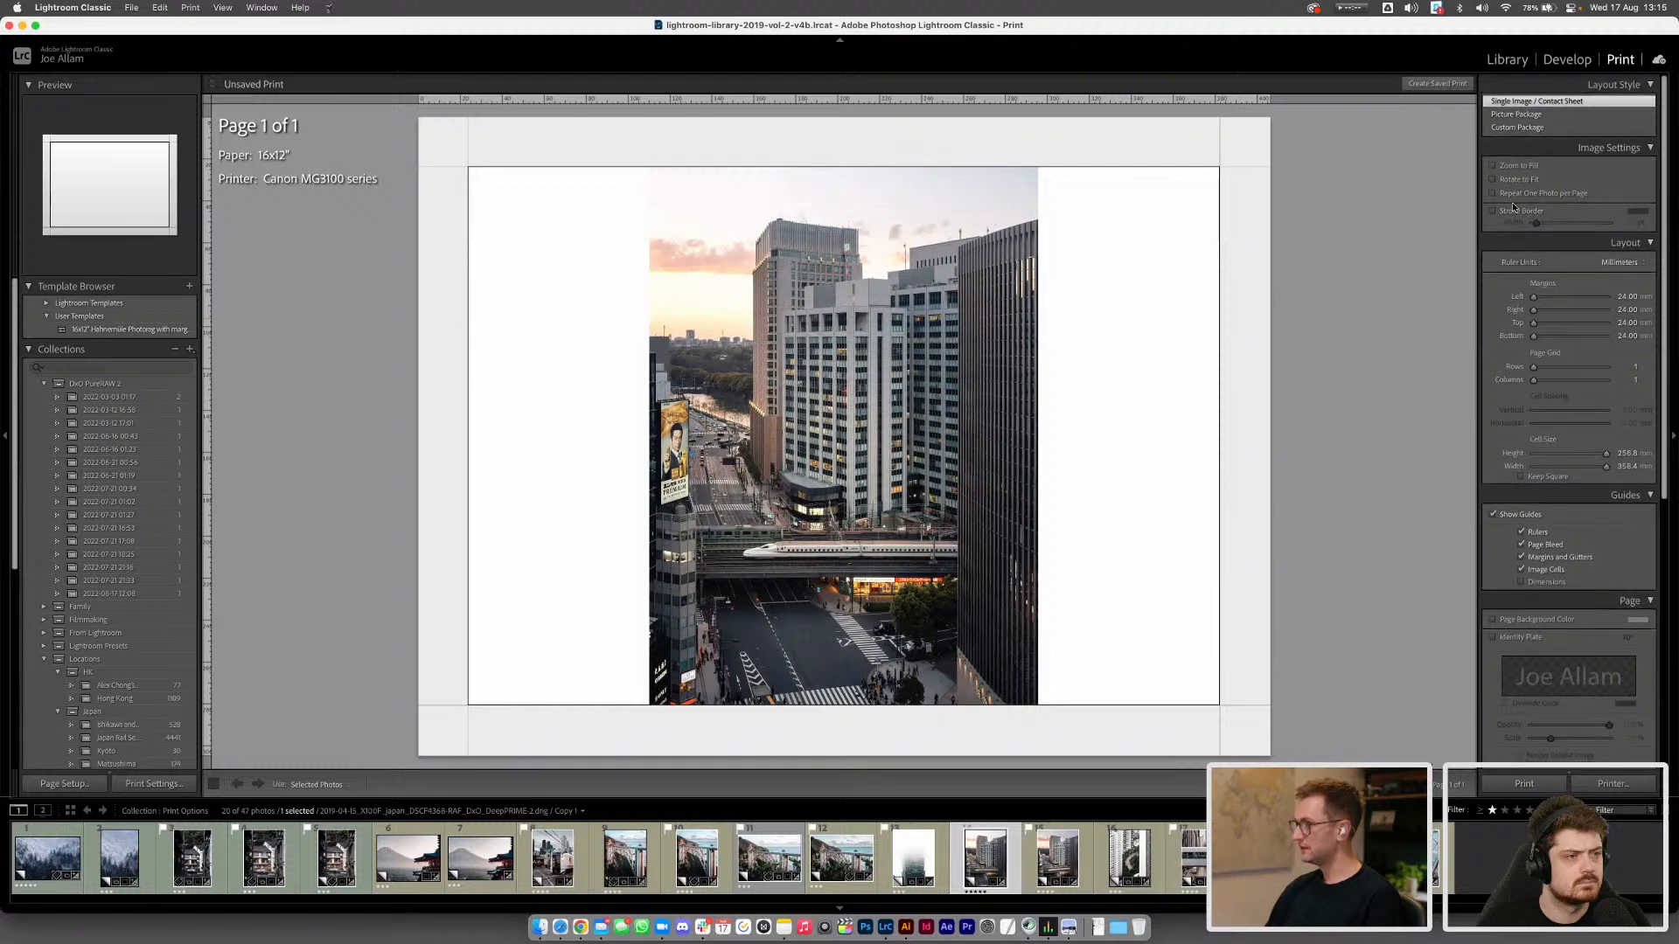
scroll(1495, 276, "down", 10)
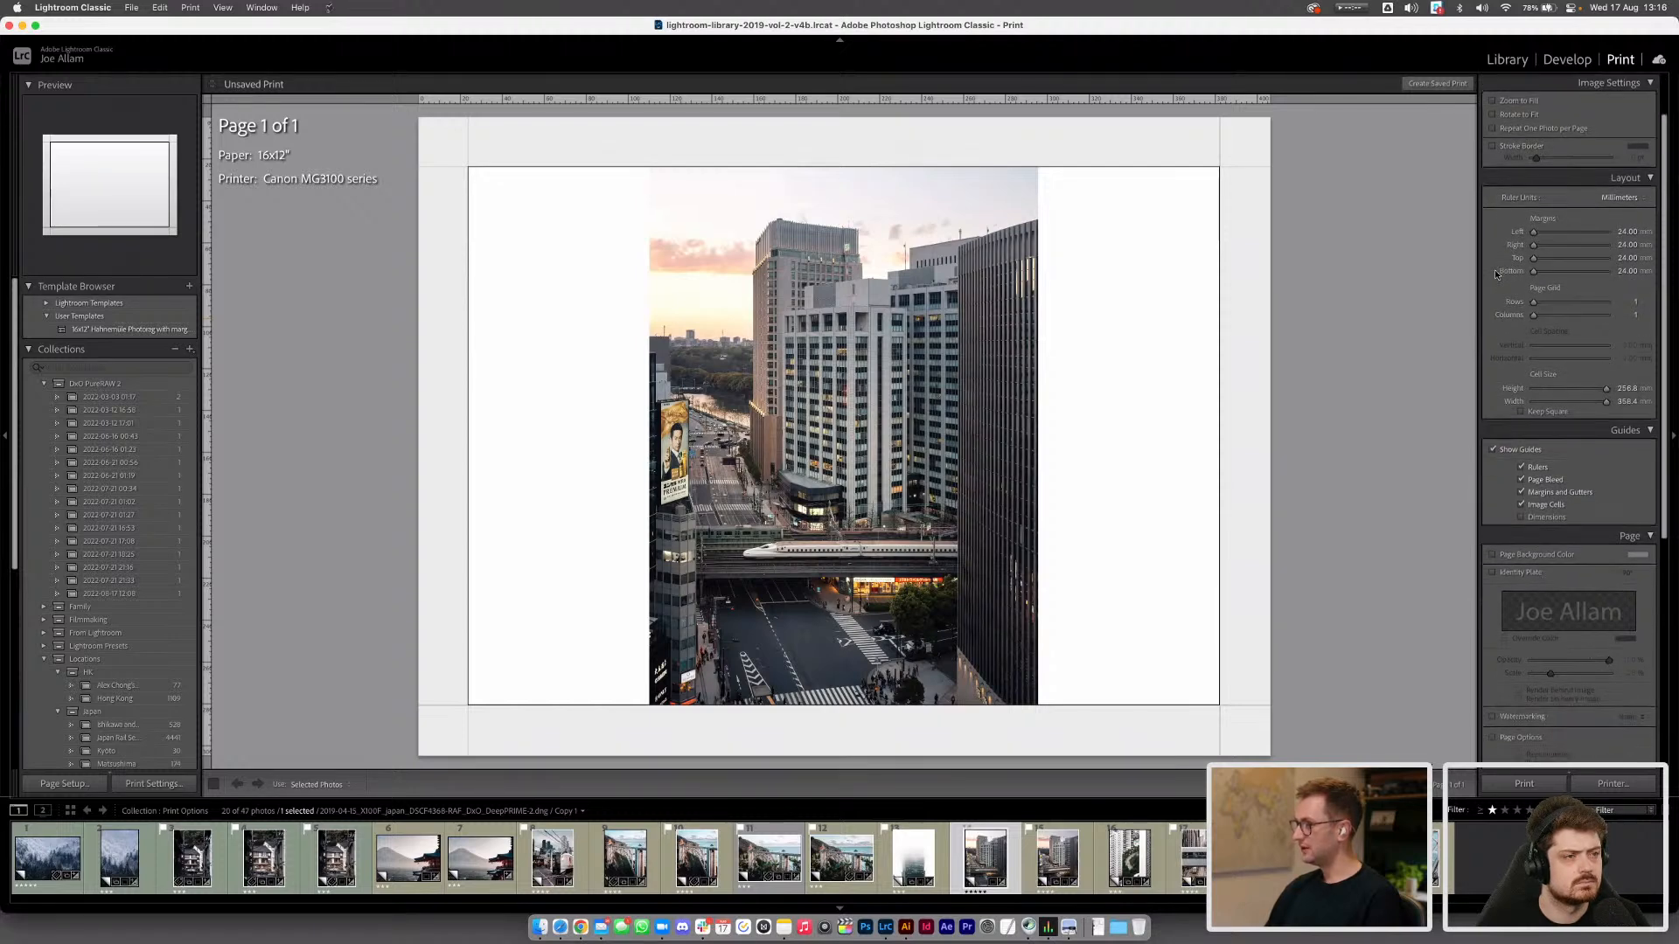
scroll(1495, 273, "down", 3)
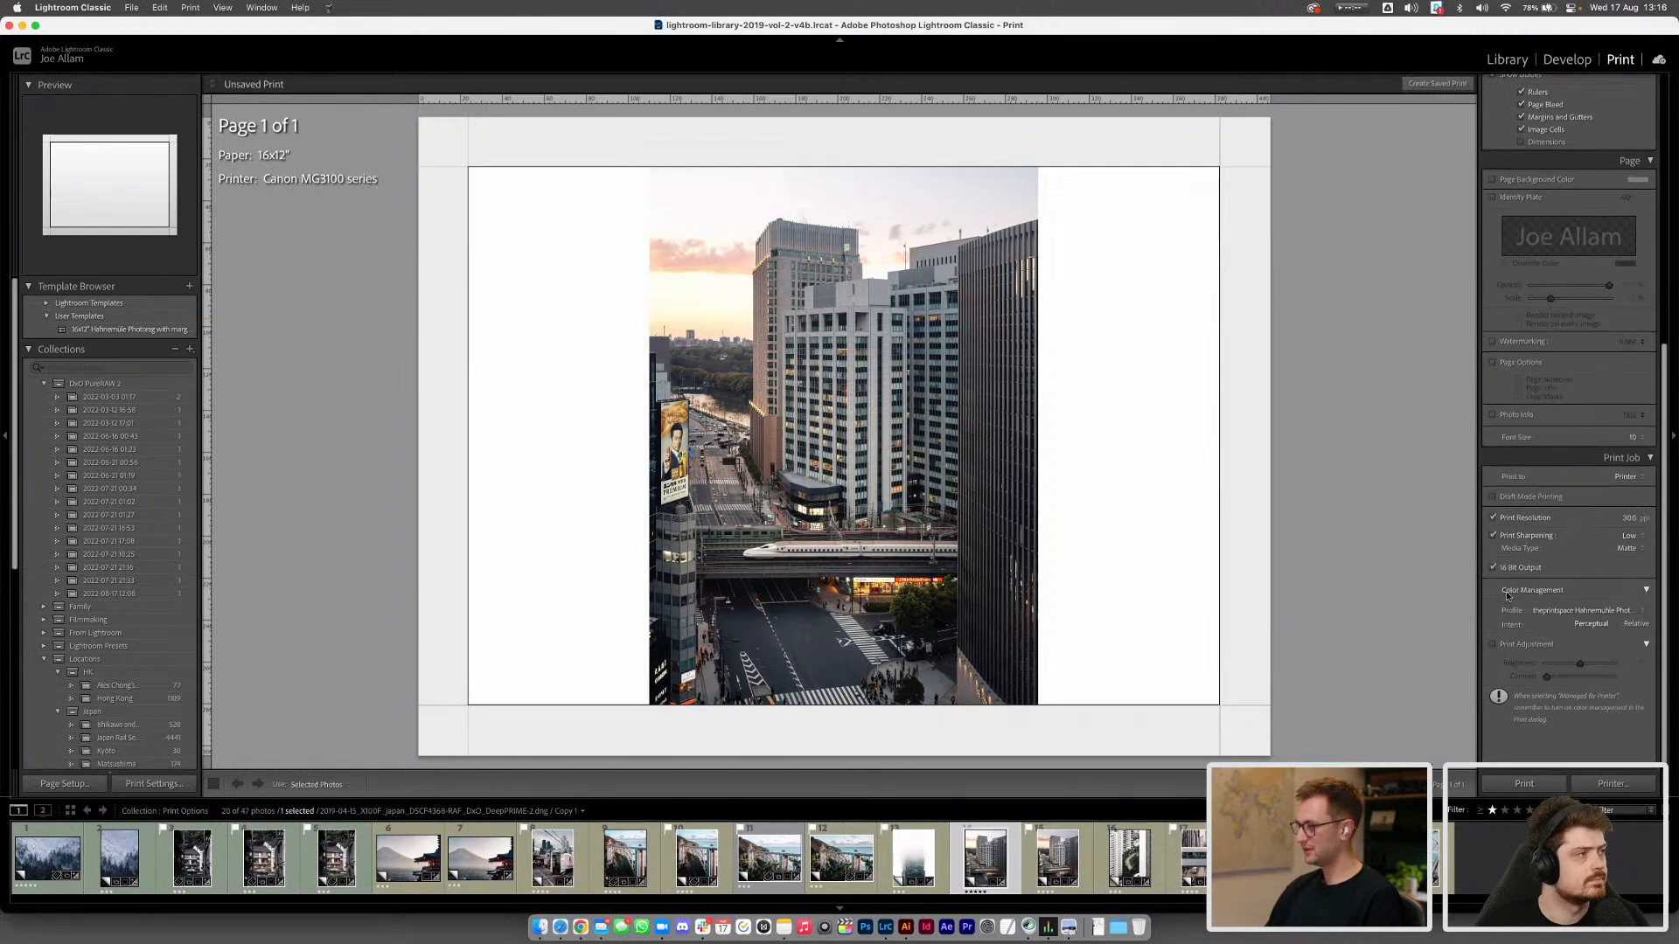
scroll(1508, 595, "up", 12)
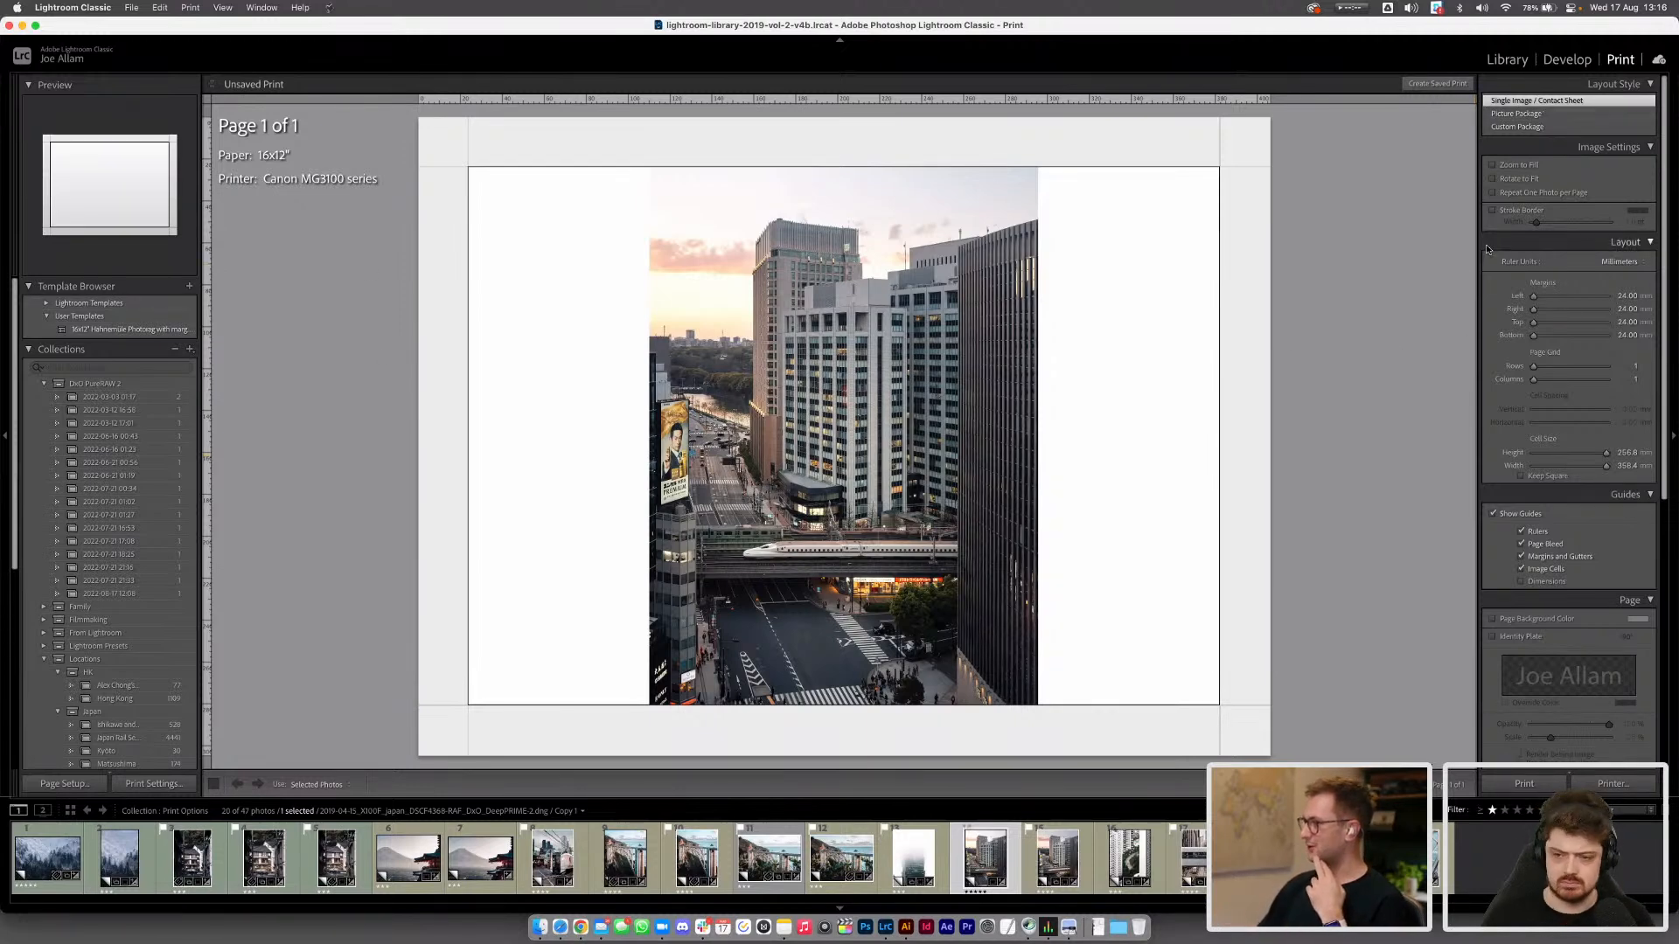
scroll(1488, 250, "down", 5)
scroll(1502, 263, "down", 5)
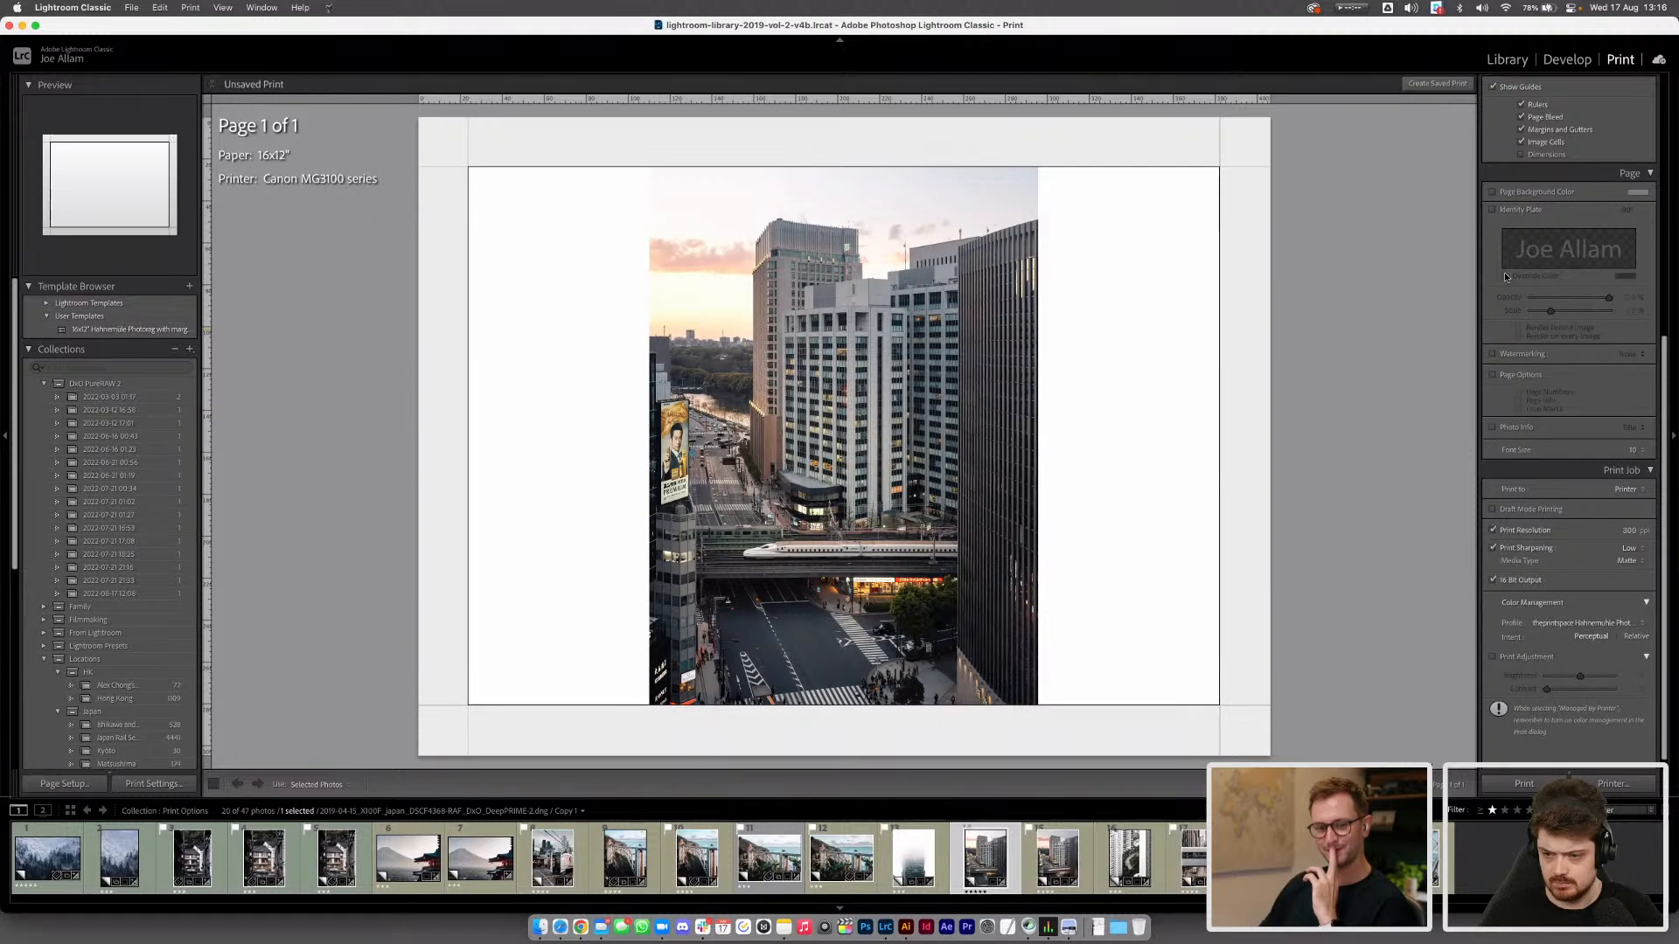
scroll(1505, 278, "down", 1)
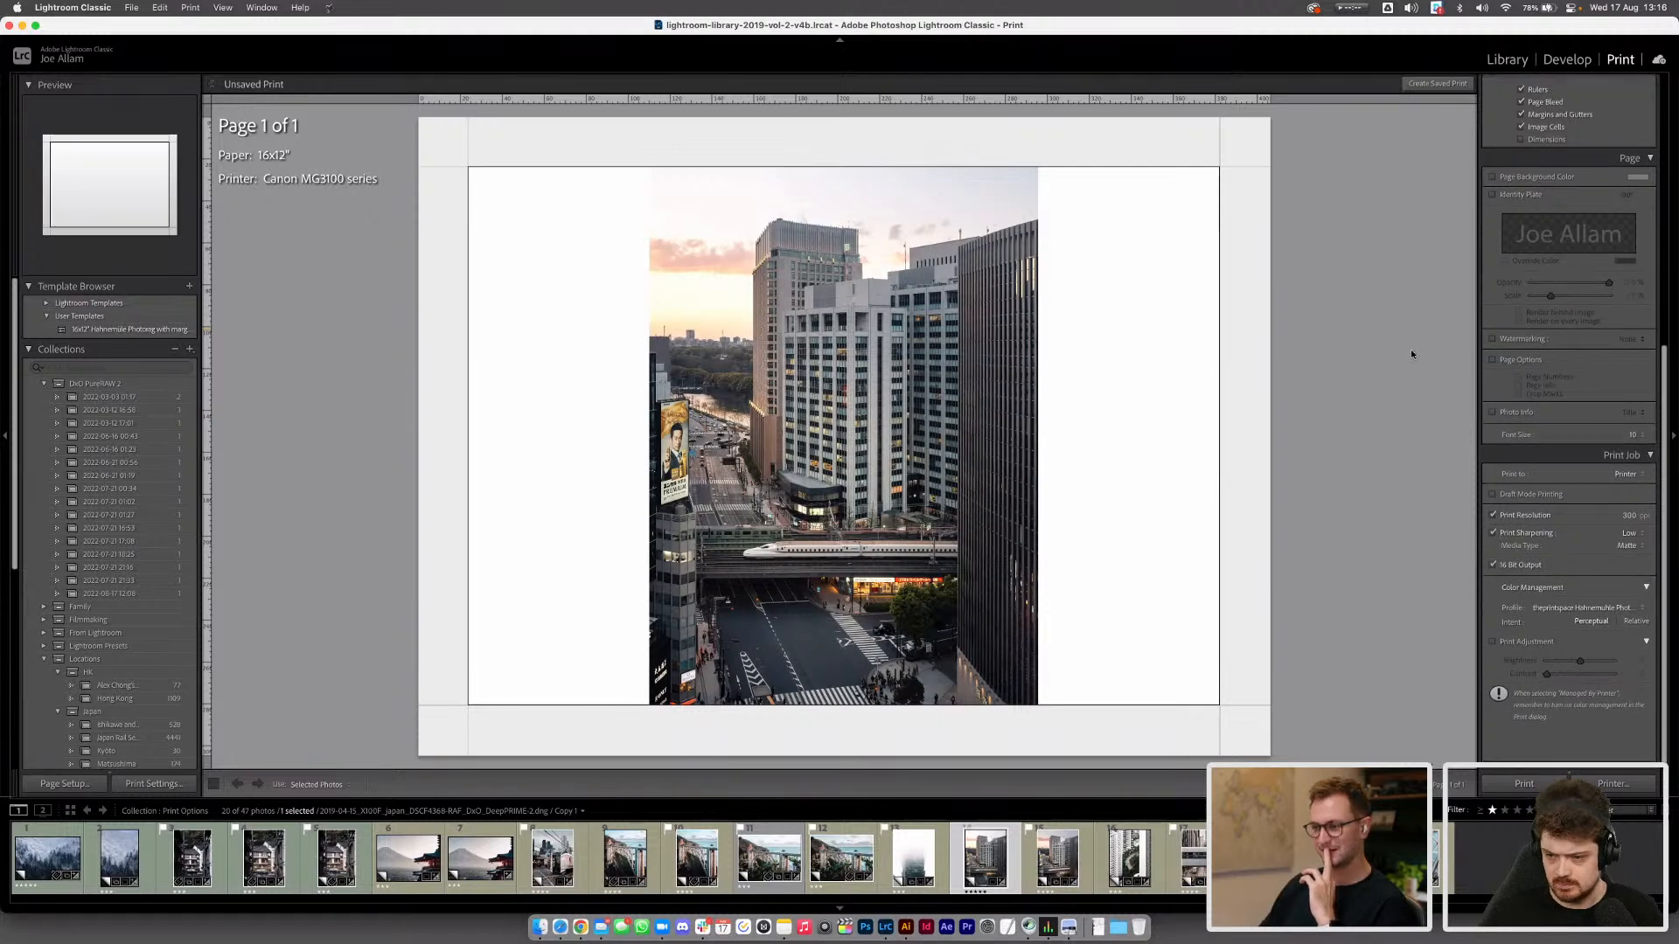
Look through the paper sizes in the page setup and open the custom paper size manager
left_click(84, 785)
left_click(872, 272)
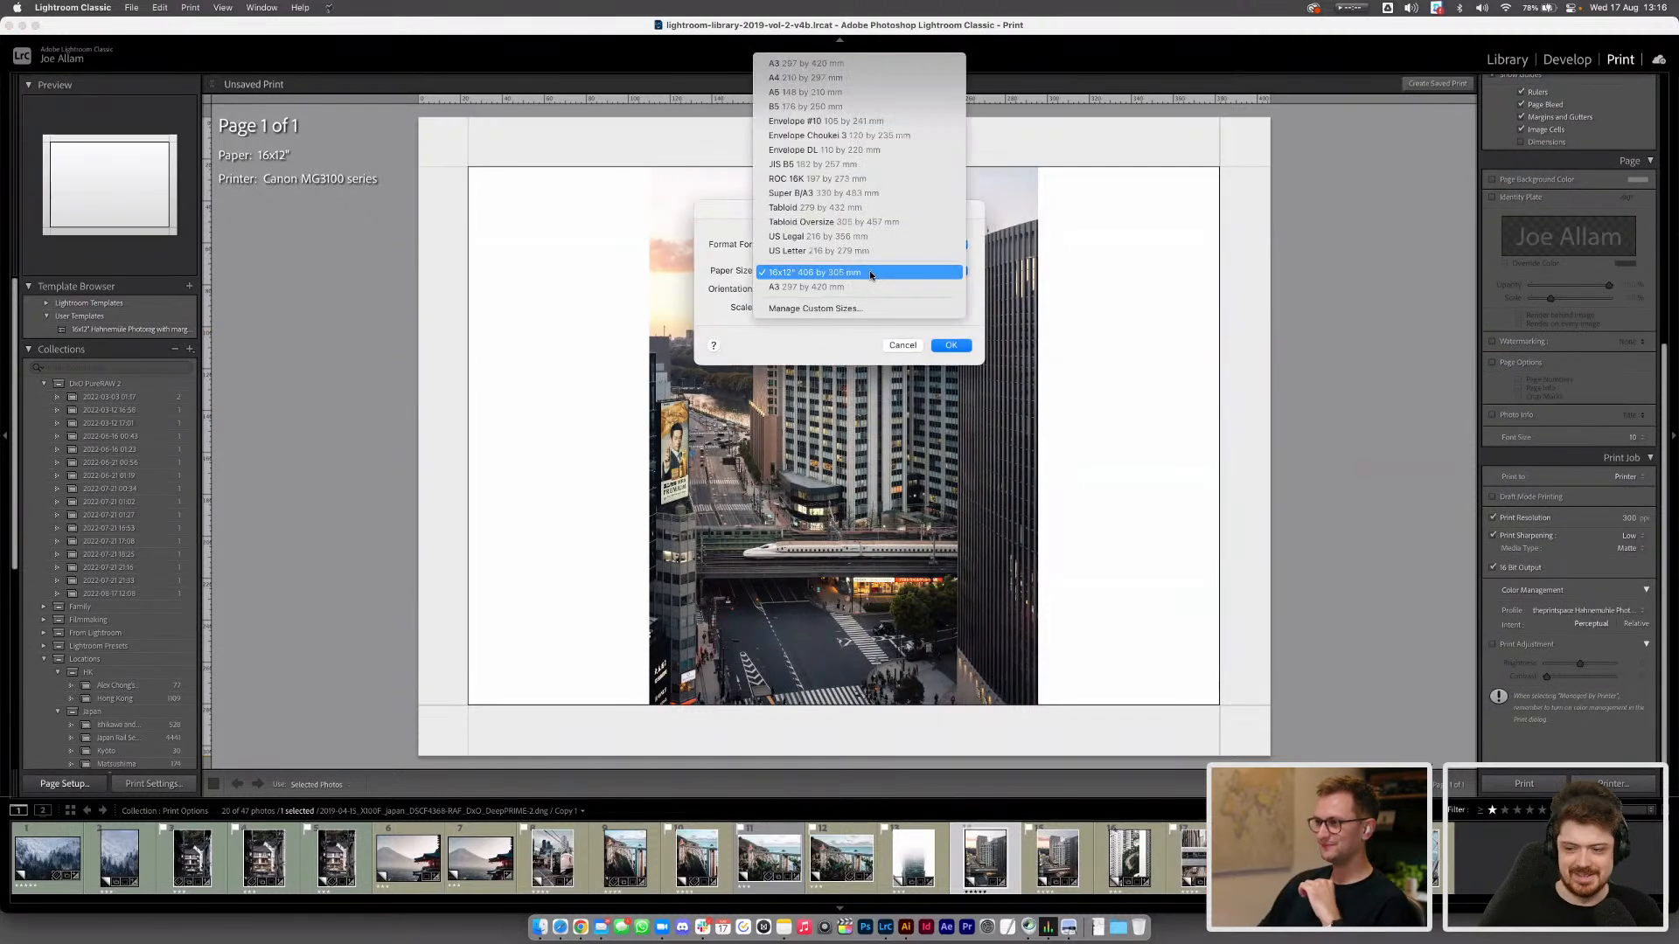
left_click(747, 261)
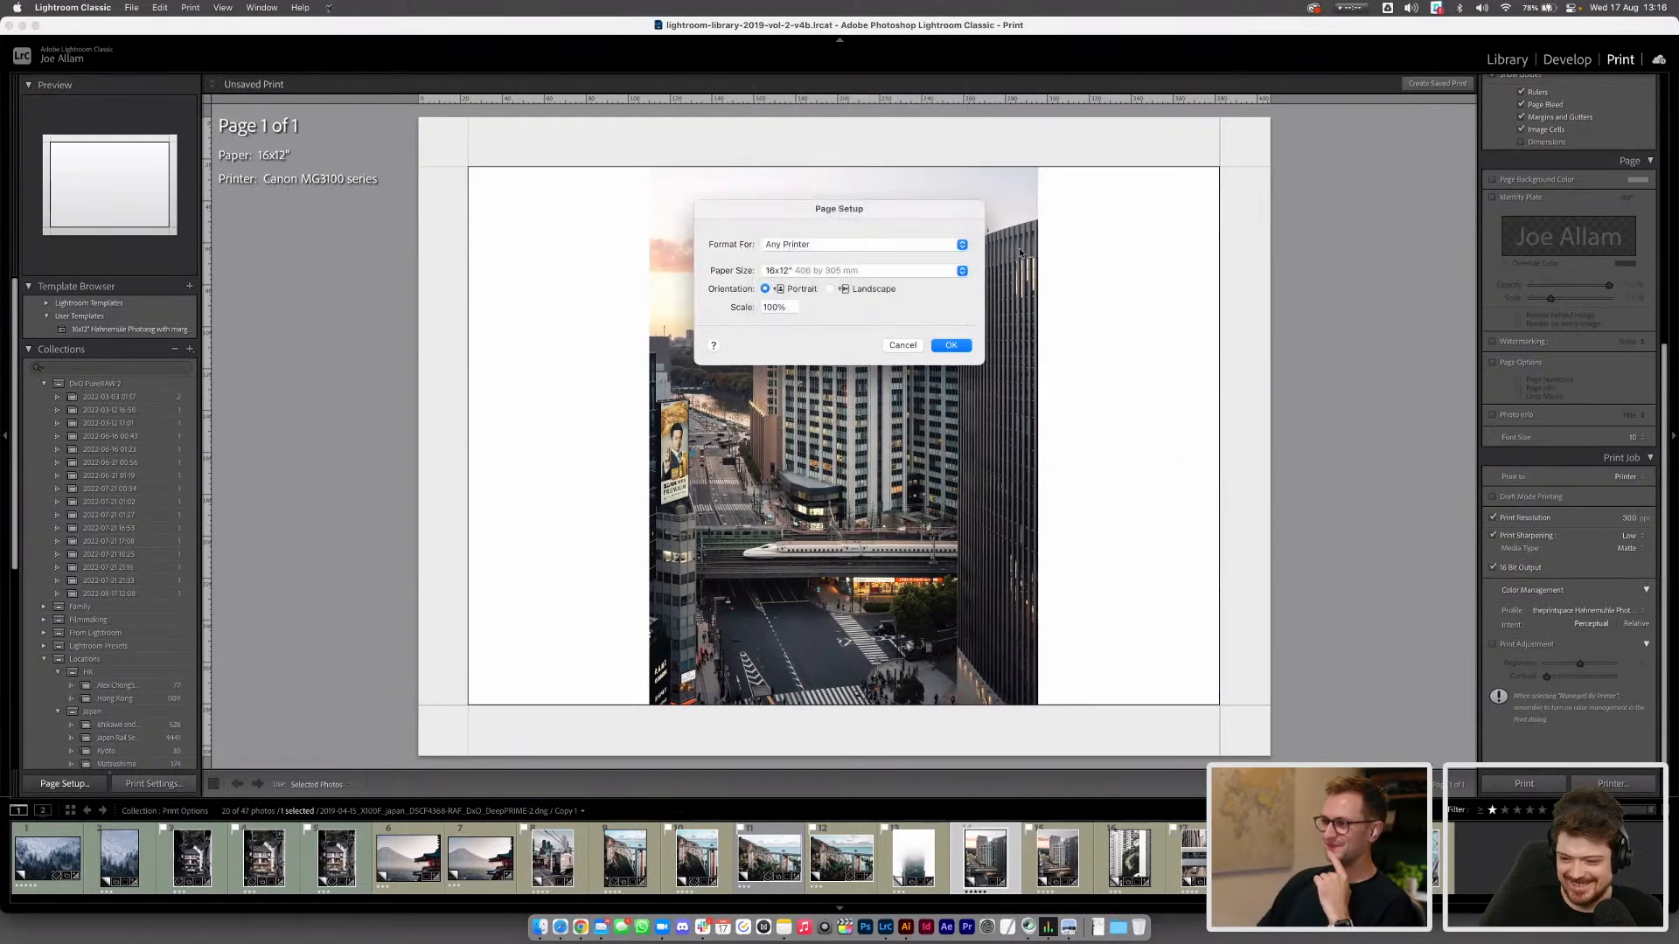
left_click(927, 271)
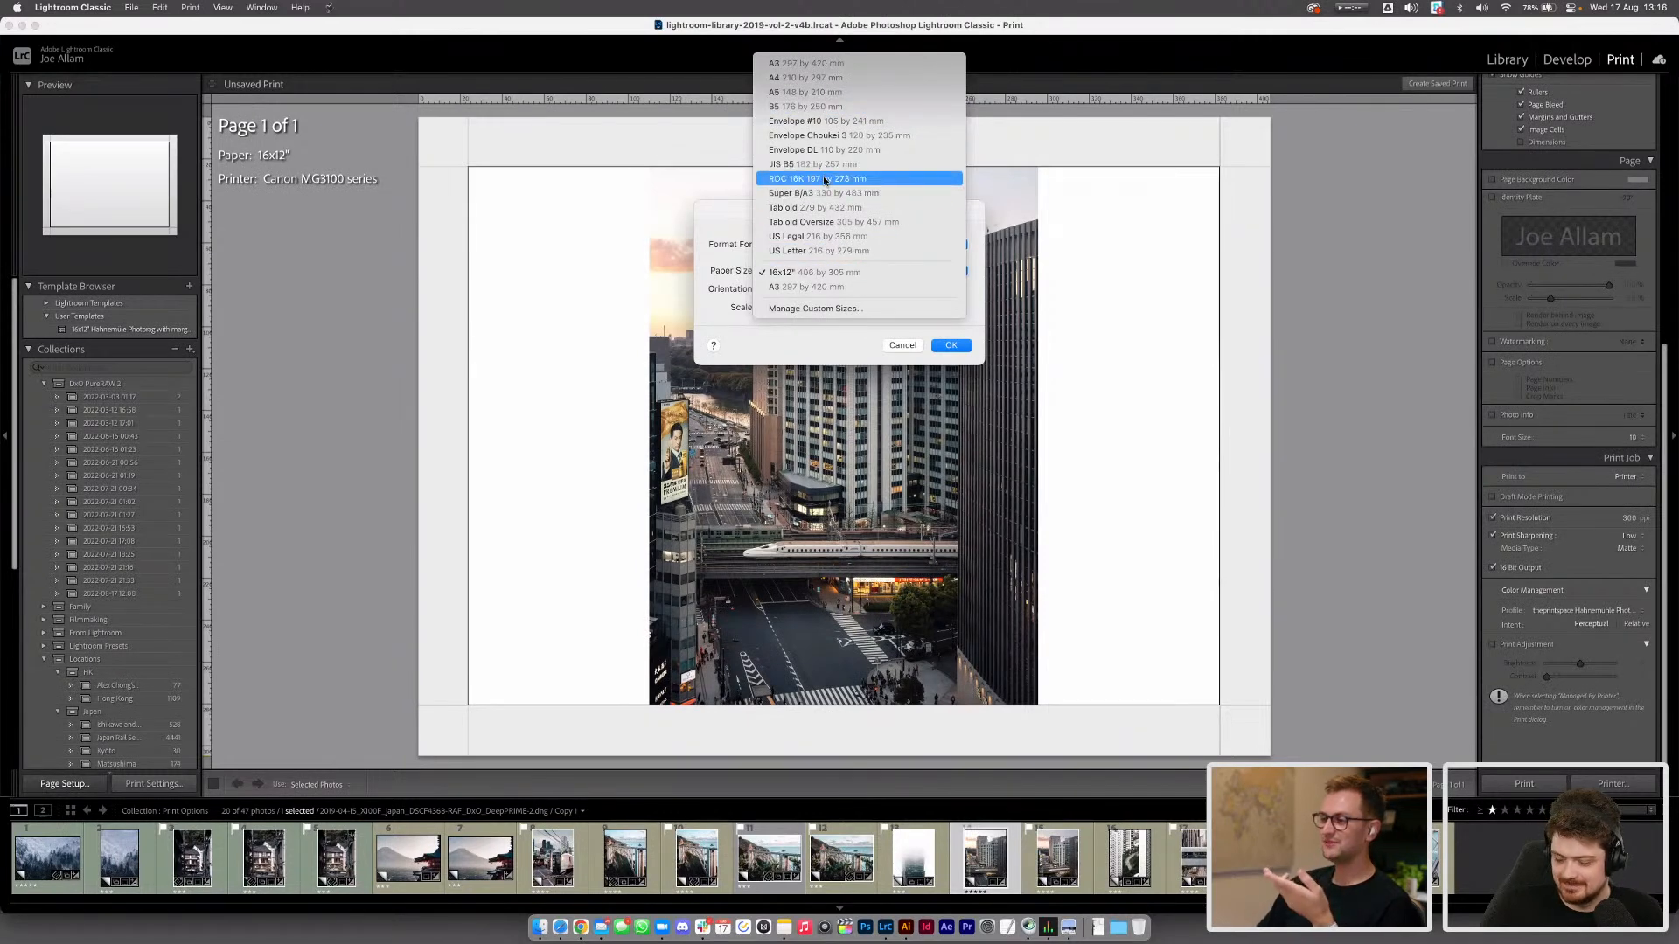
left_click(901, 312)
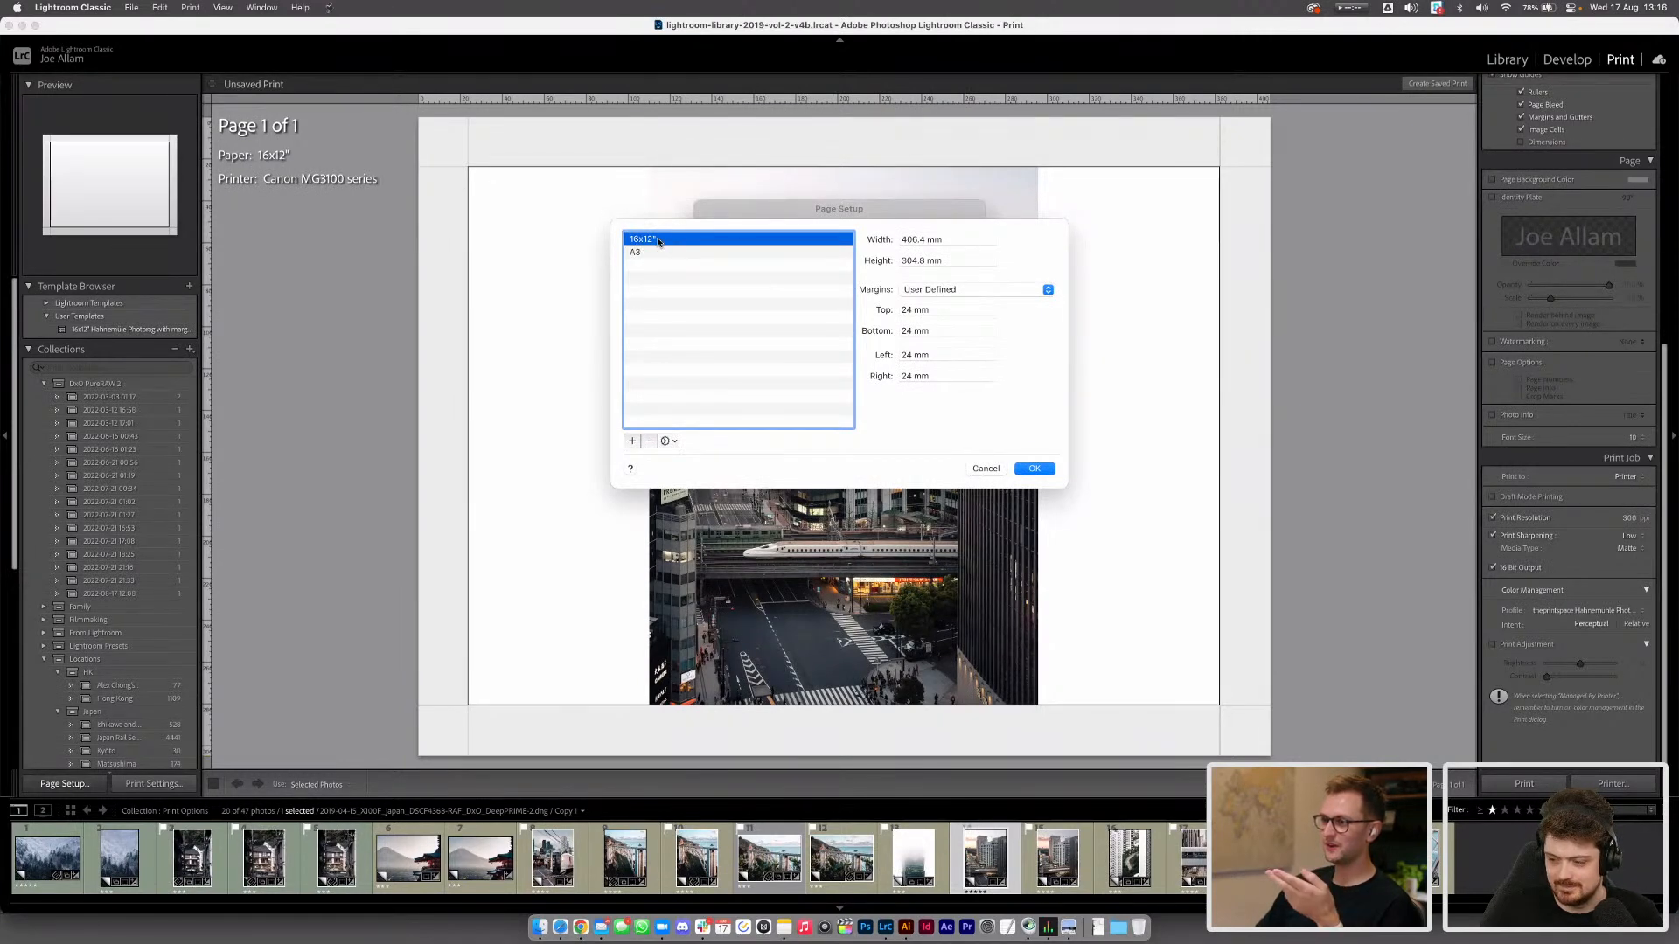
Add a custom paper size 300 mm wide and 400 mm high and name it 30x40
left_click(632, 441)
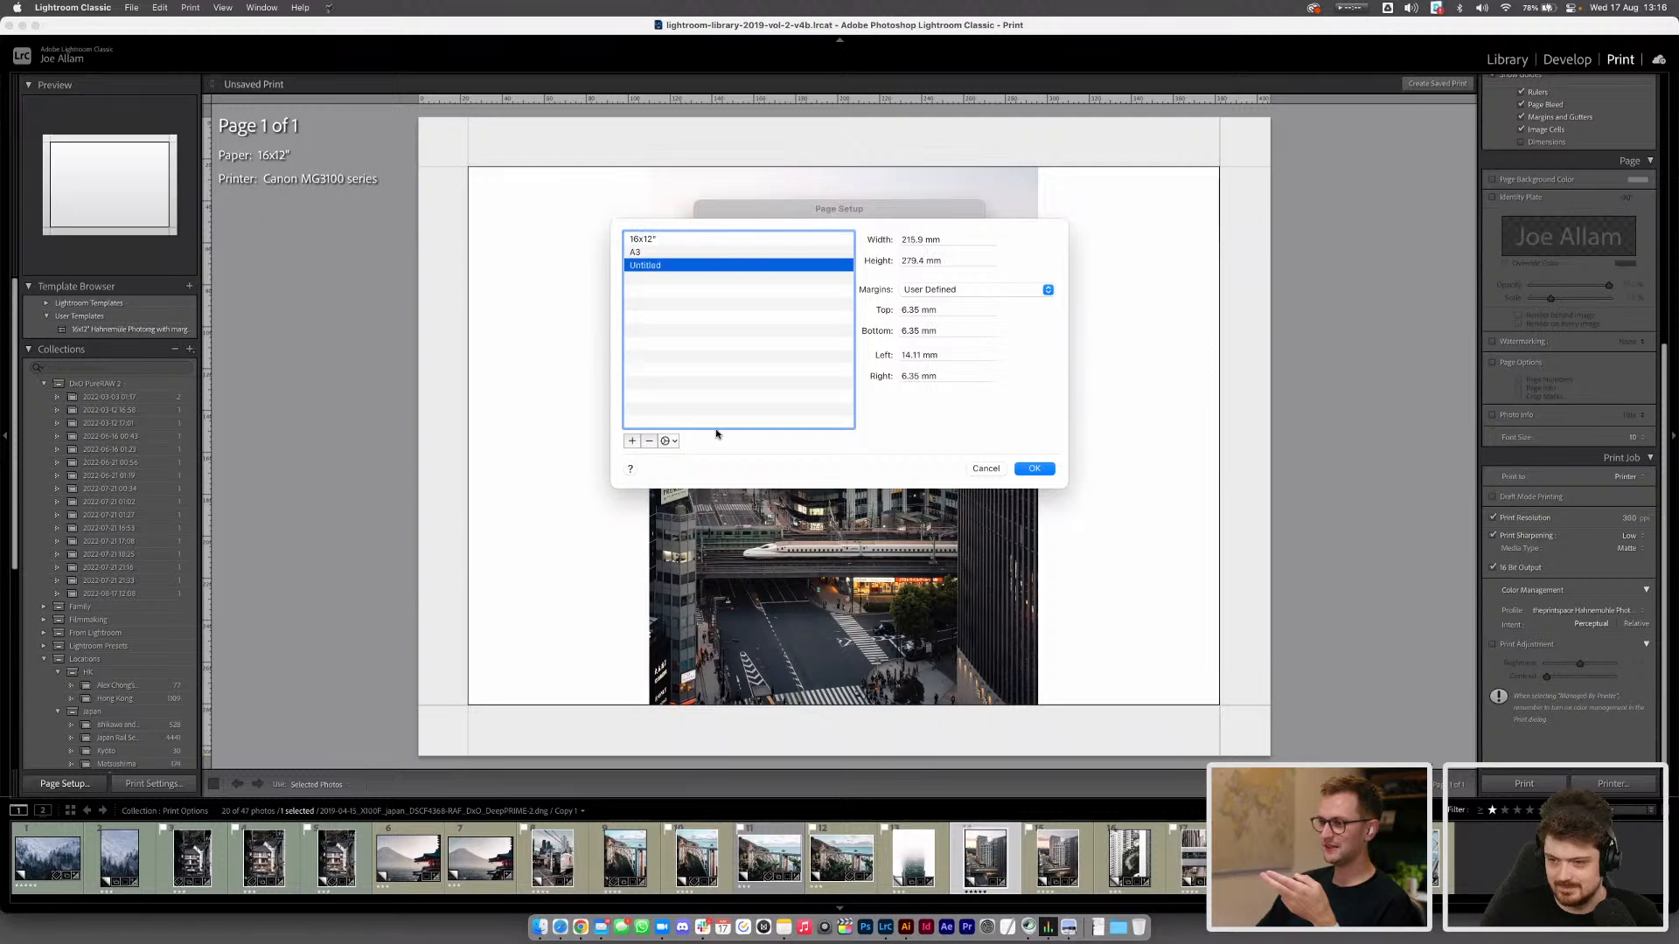
double_click(907, 241)
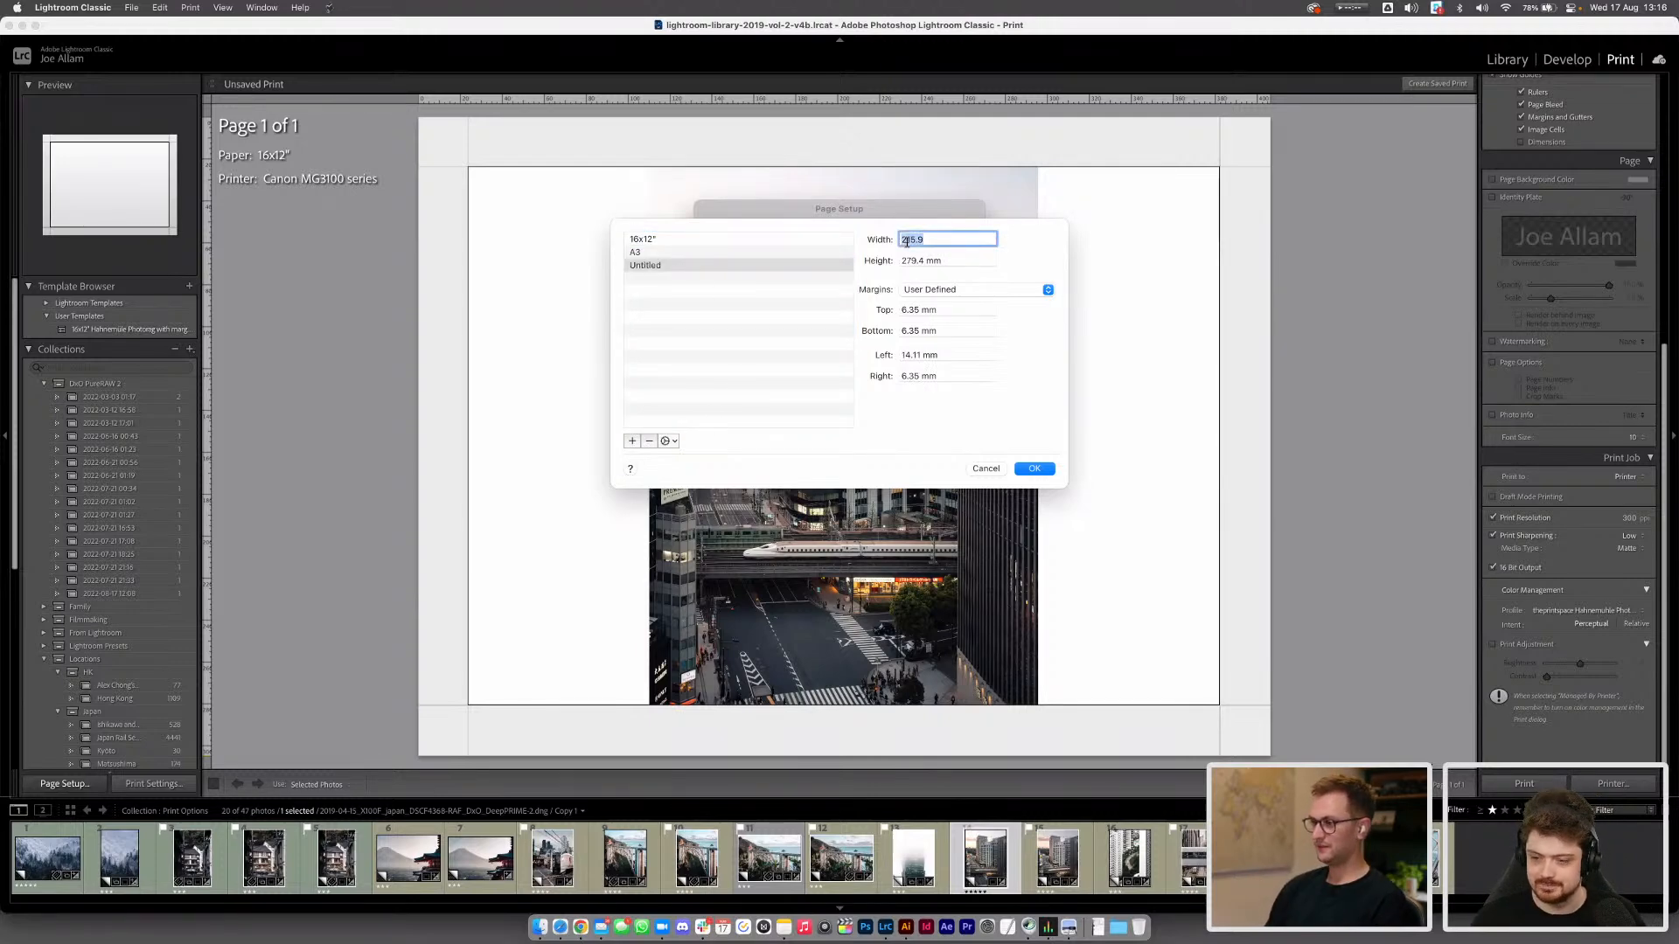
type("300")
key("Tab")
type("400")
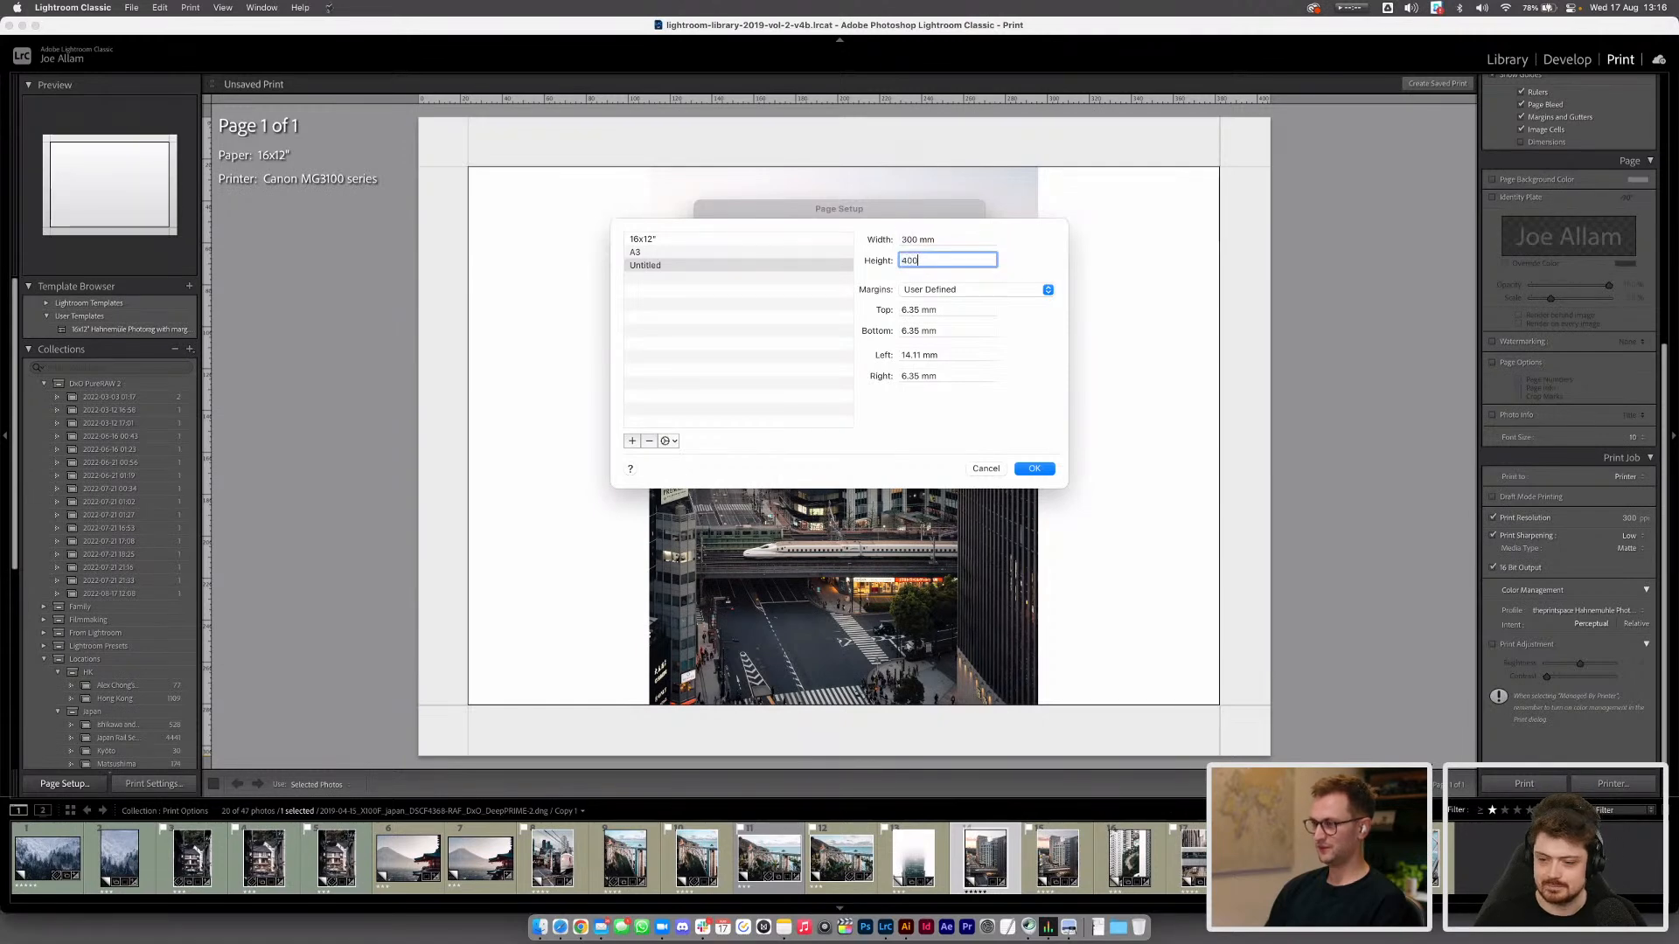
double_click(643, 265)
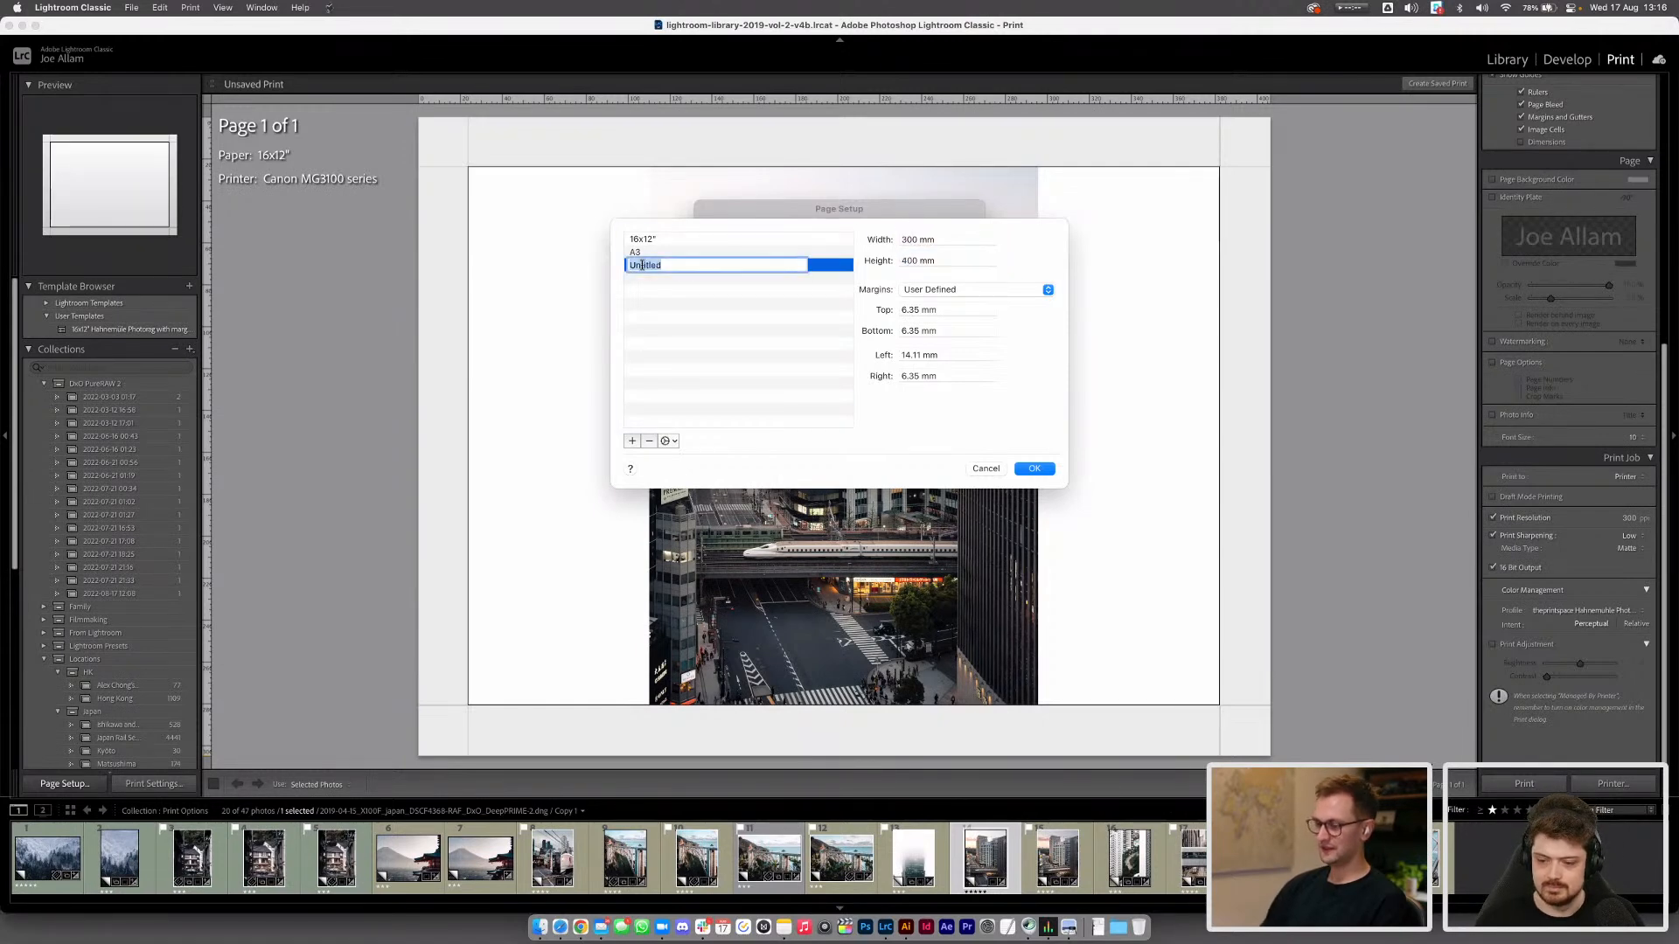
type("30x40")
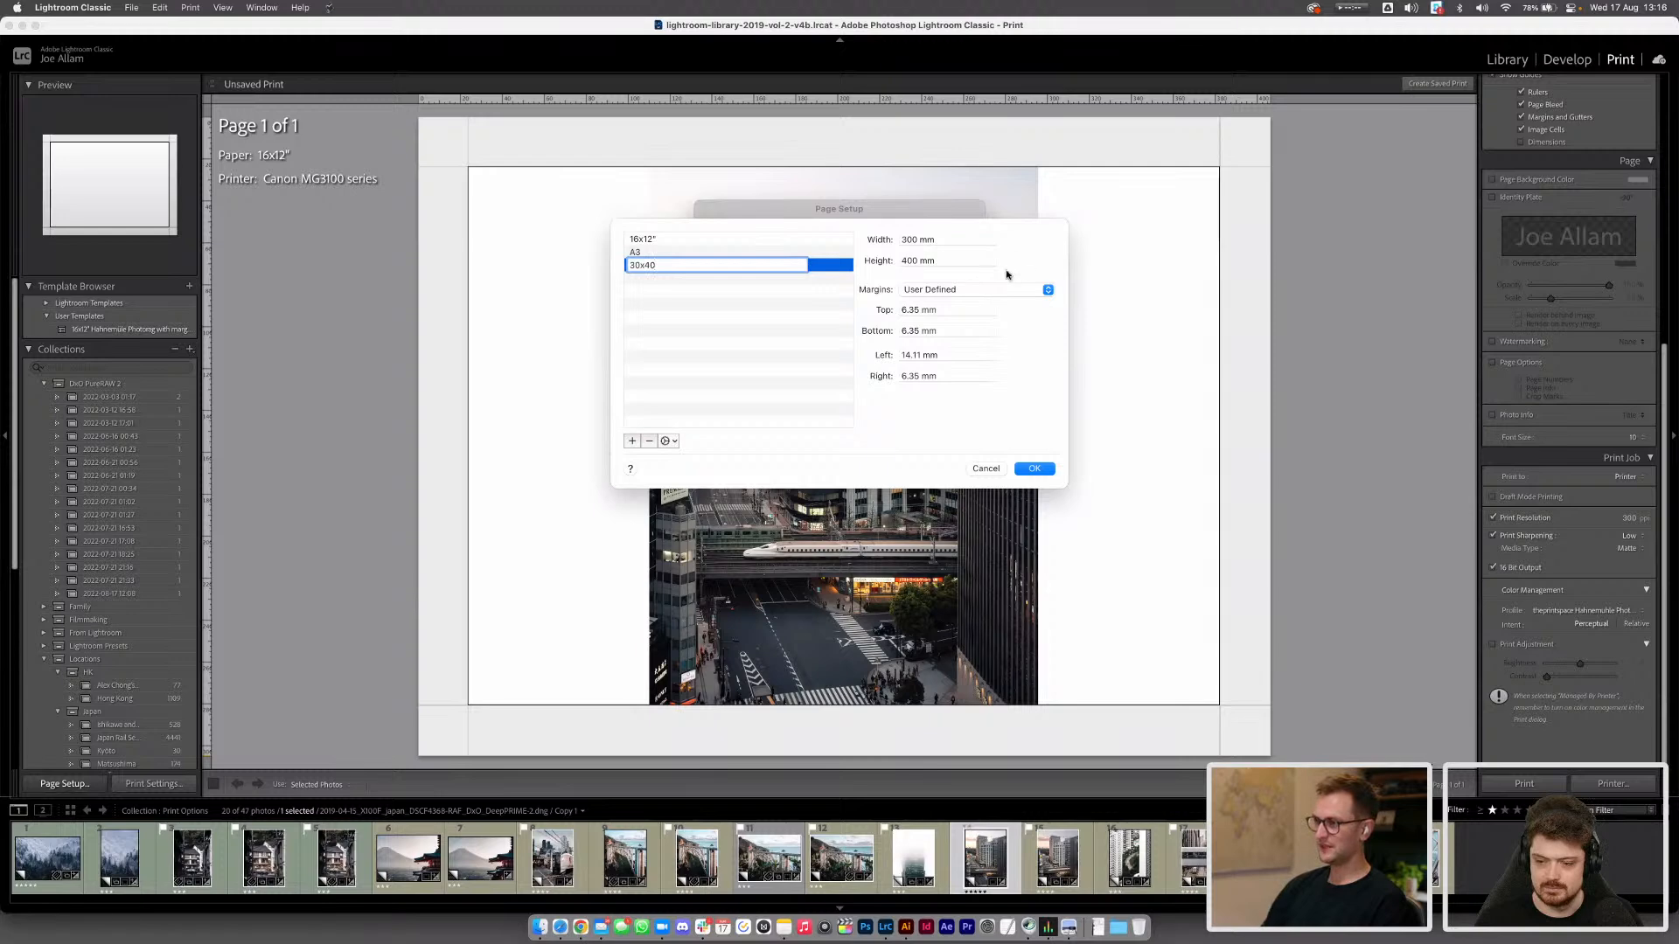
key("Return")
Set all four margins of the 30x40 paper size to 20 mm and apply it to the print page
left_click(910, 310)
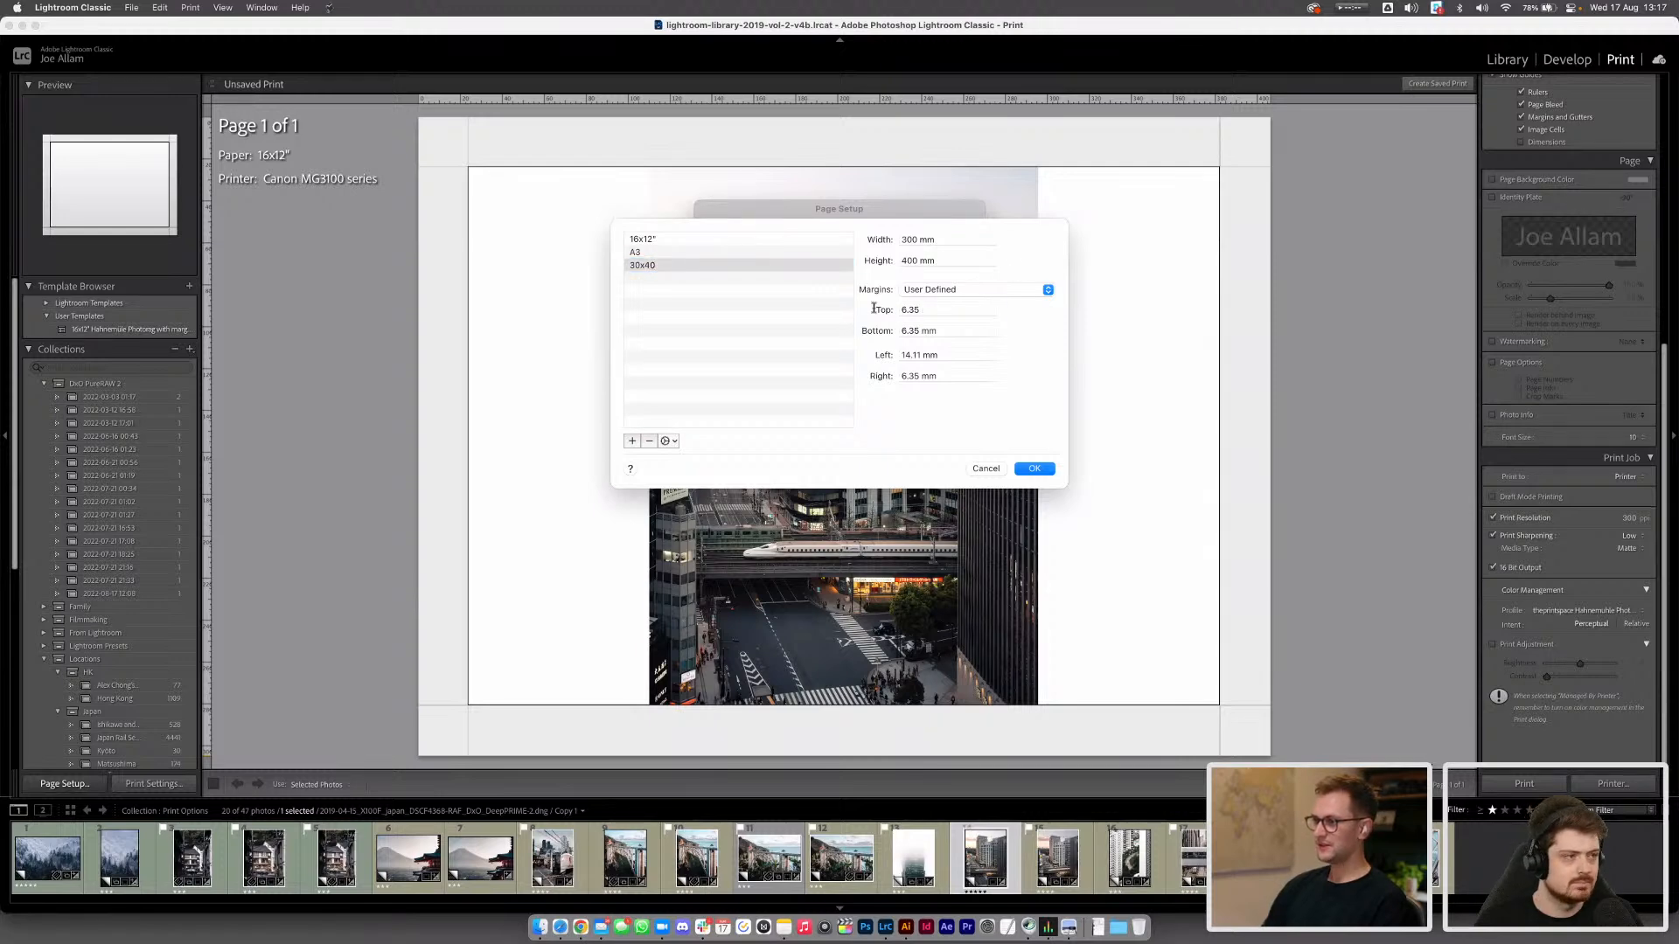
key("super+a")
type("20")
key("Tab")
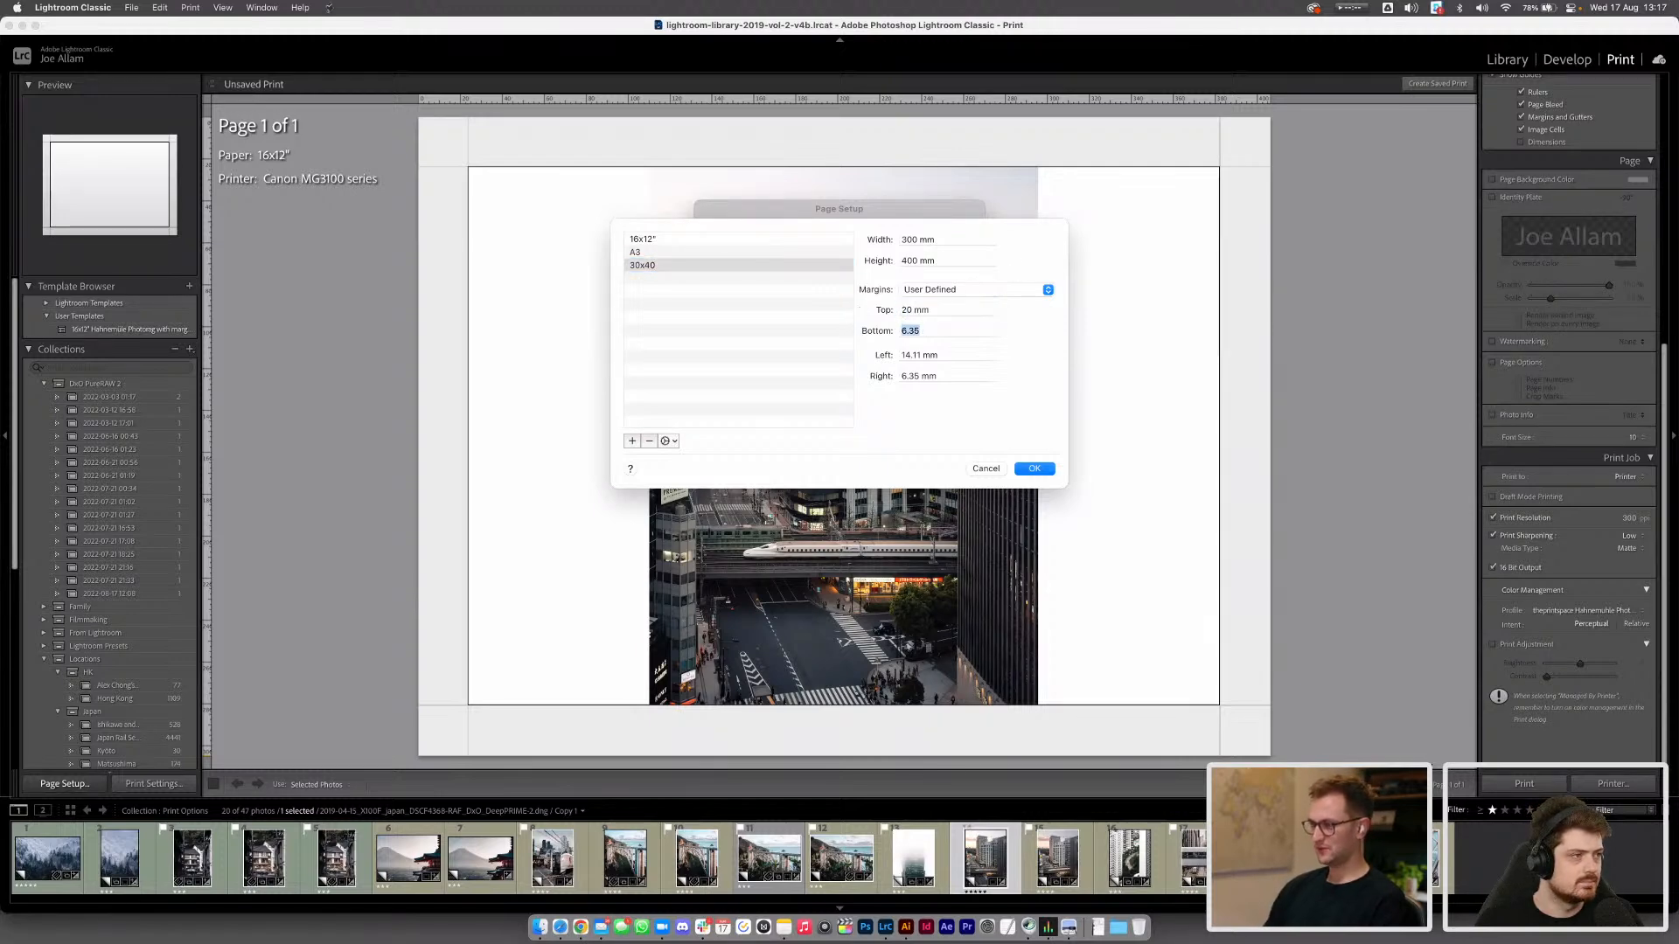
type("20")
key("Tab")
type("20")
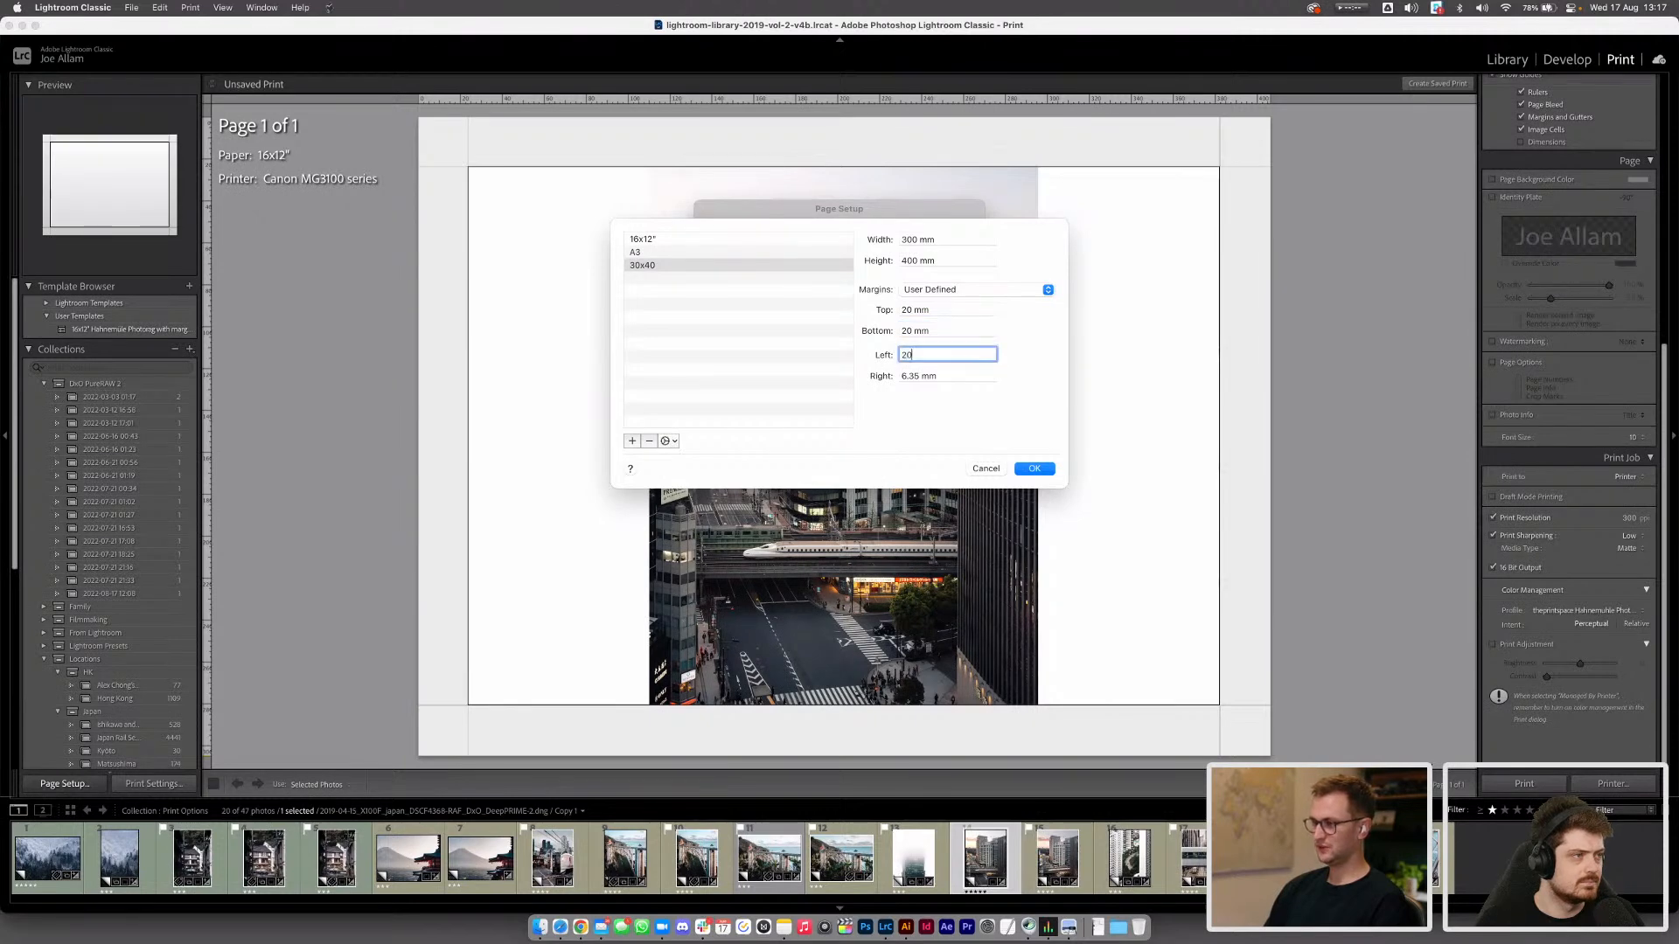
key("Tab")
type("20")
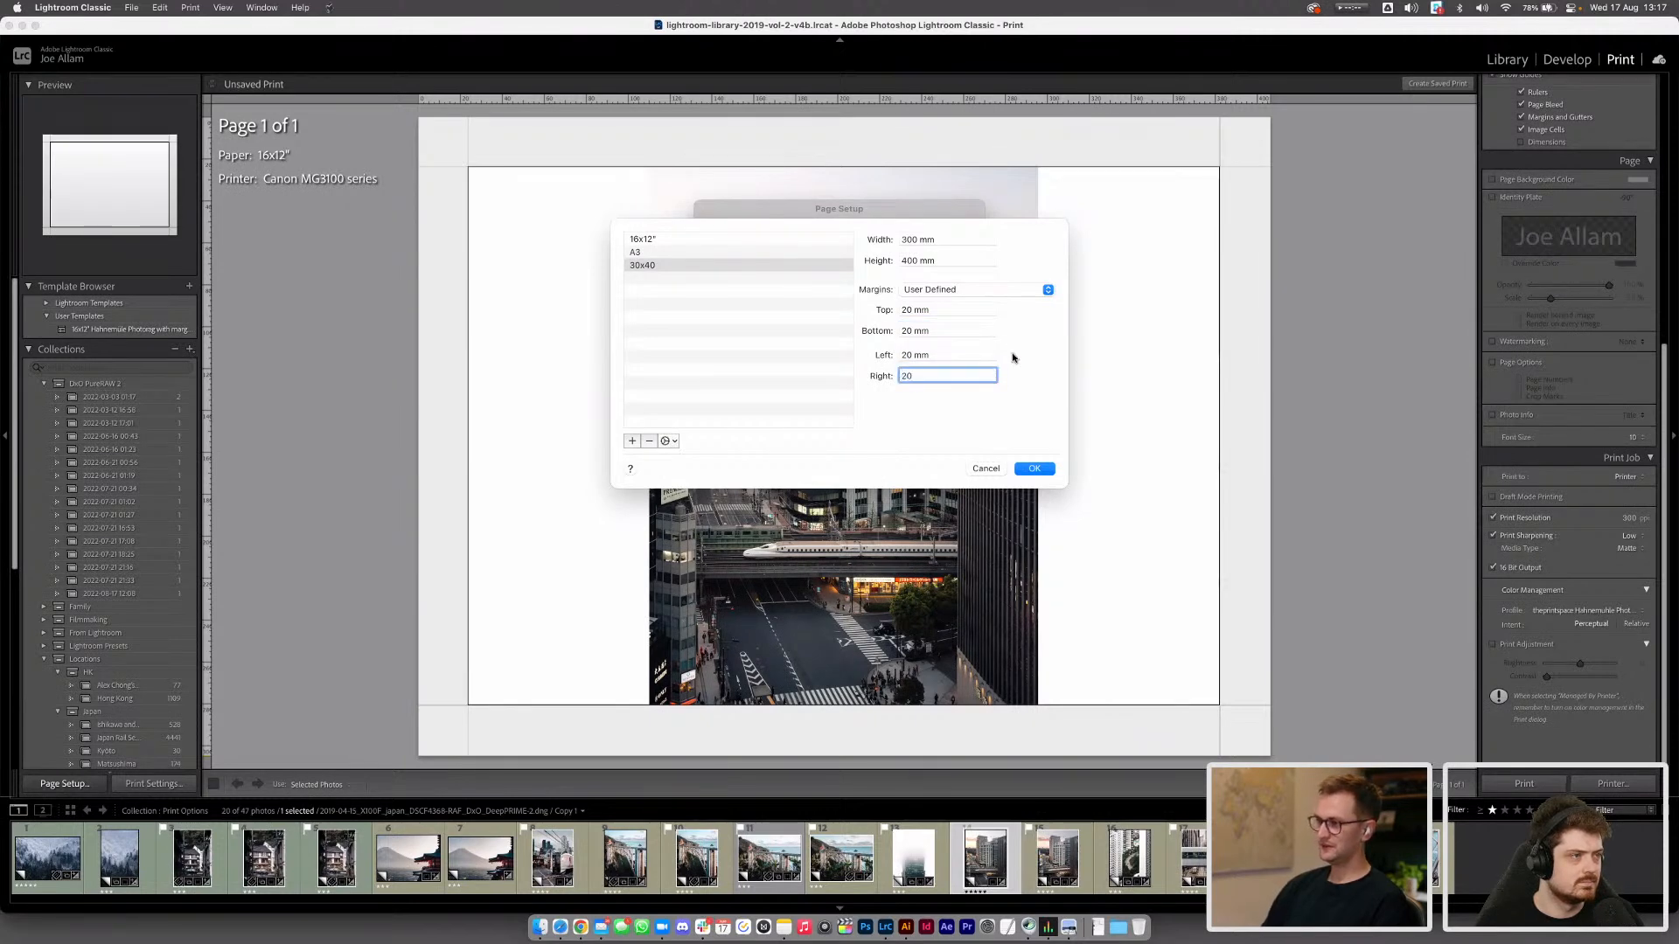
key("Tab")
left_click(1052, 474)
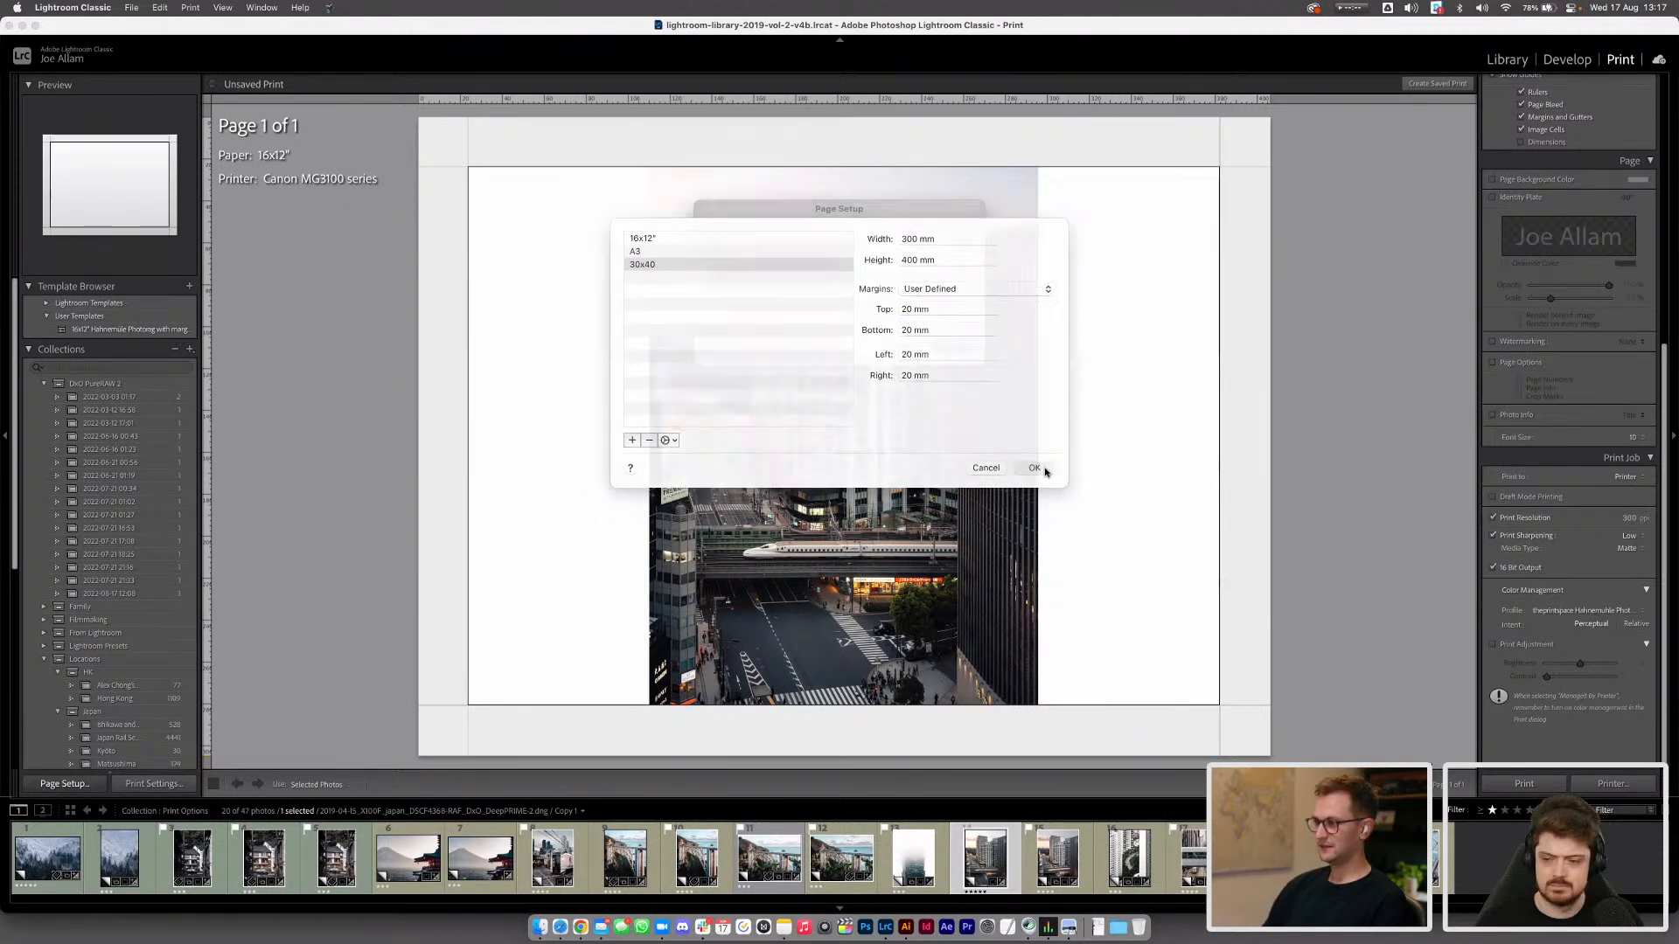
left_click(950, 345)
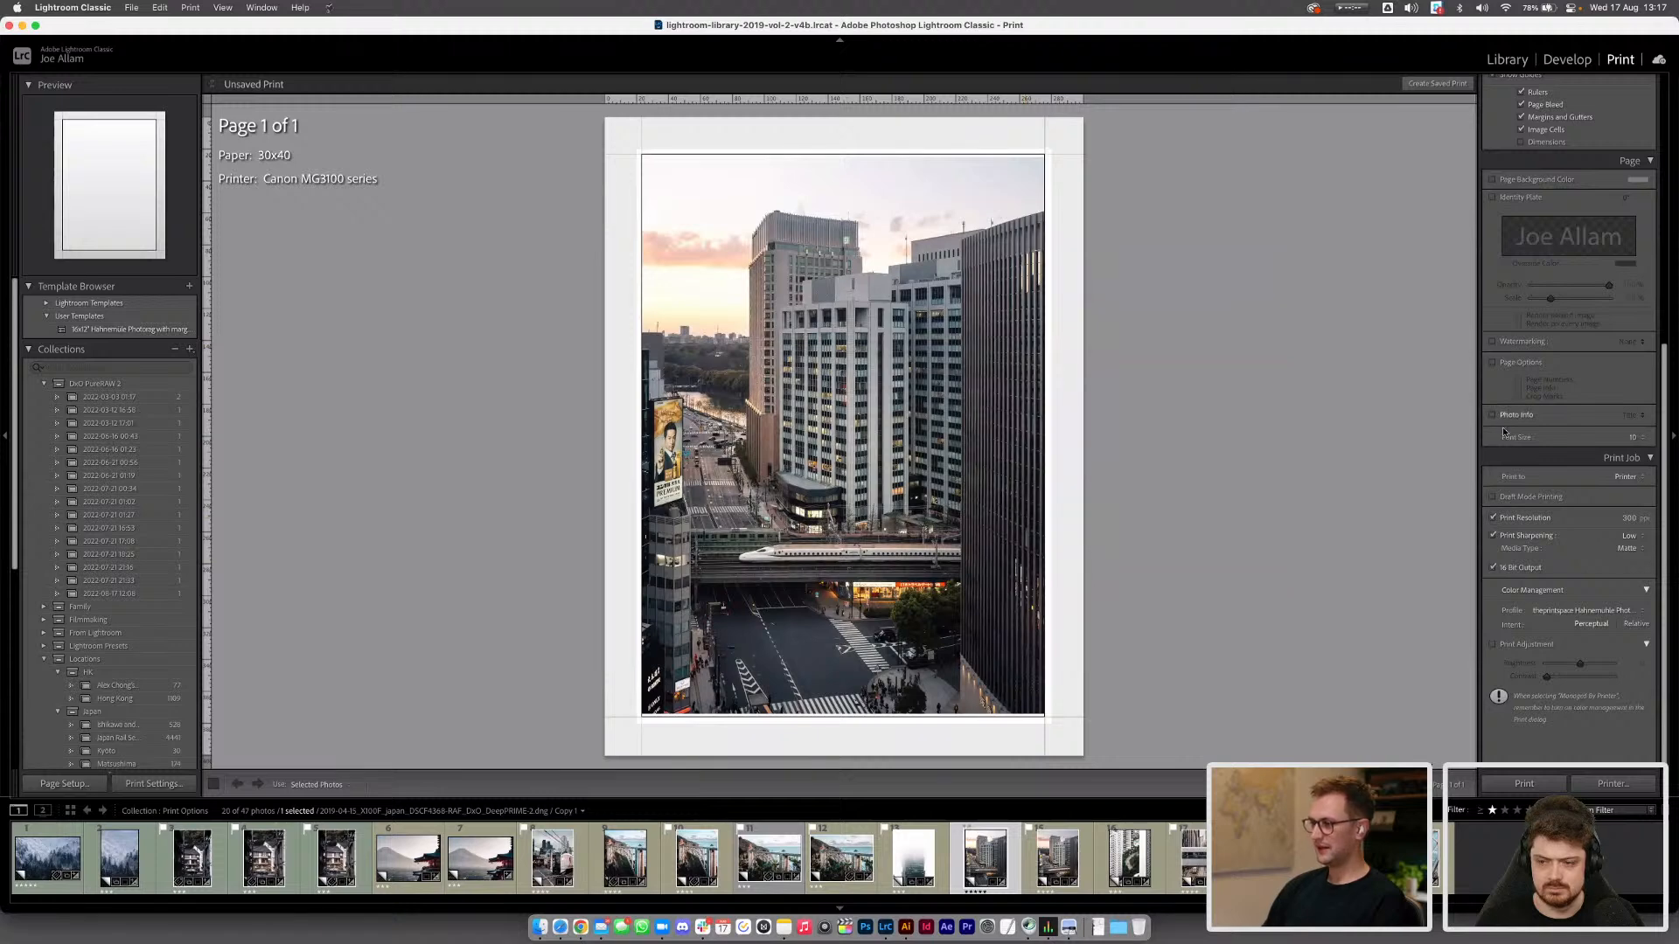
Turn on Zoom to Fill for the city photo and nudge the photo slightly within its print cell
scroll(1492, 452, "up", 3)
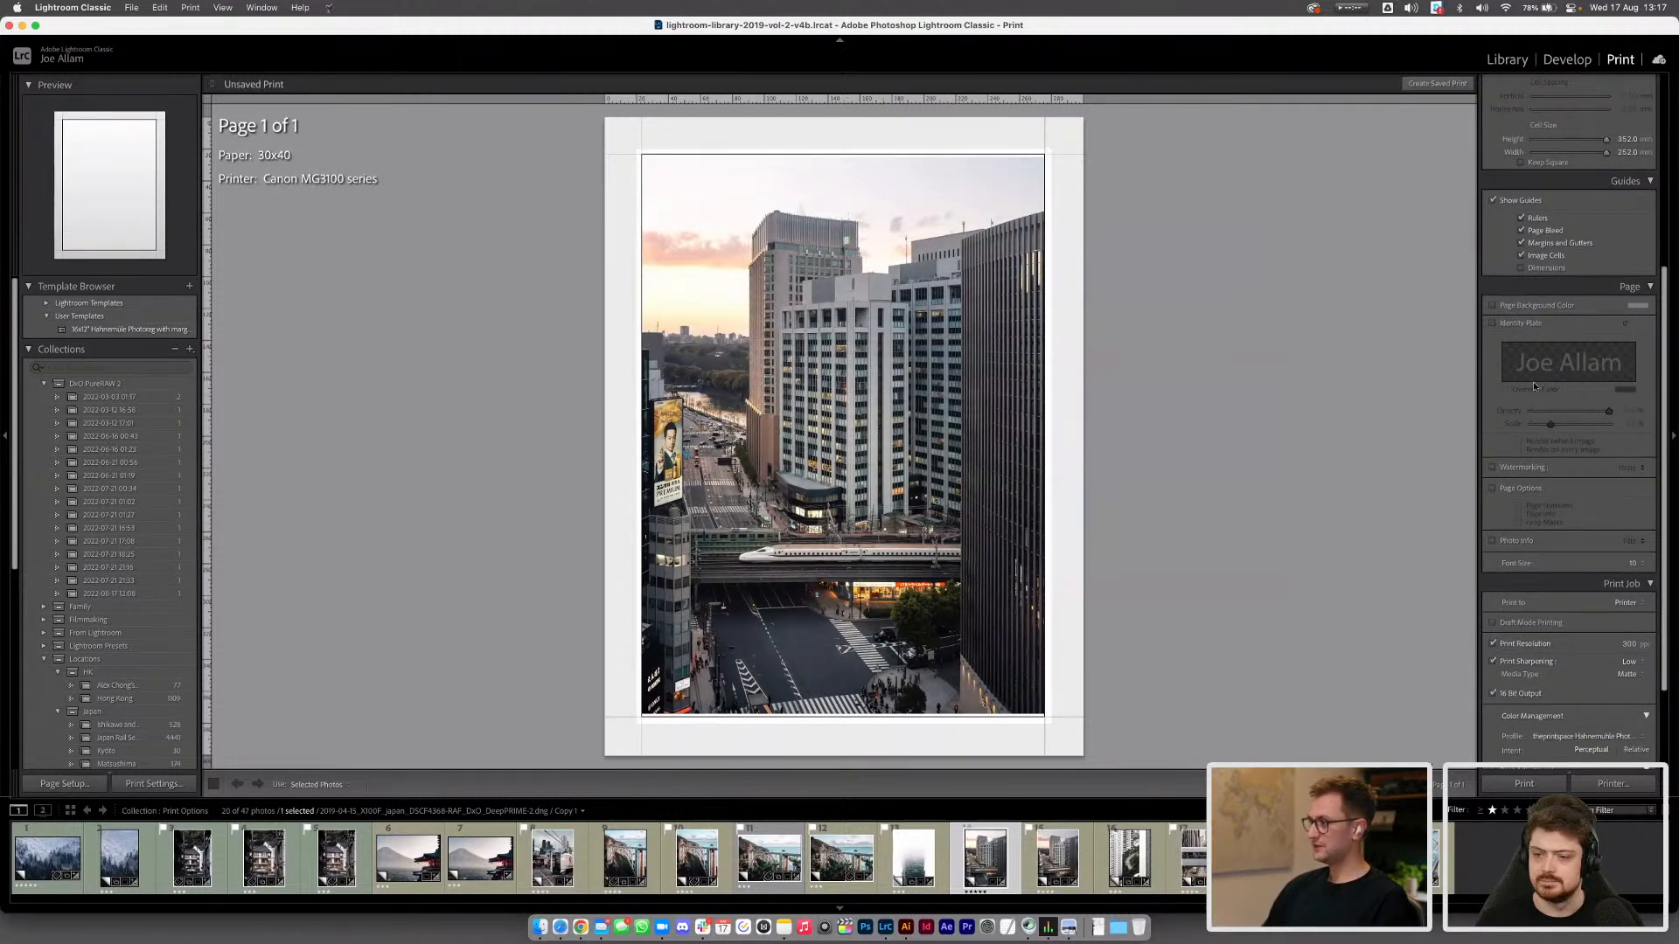
scroll(1534, 381, "up", 7)
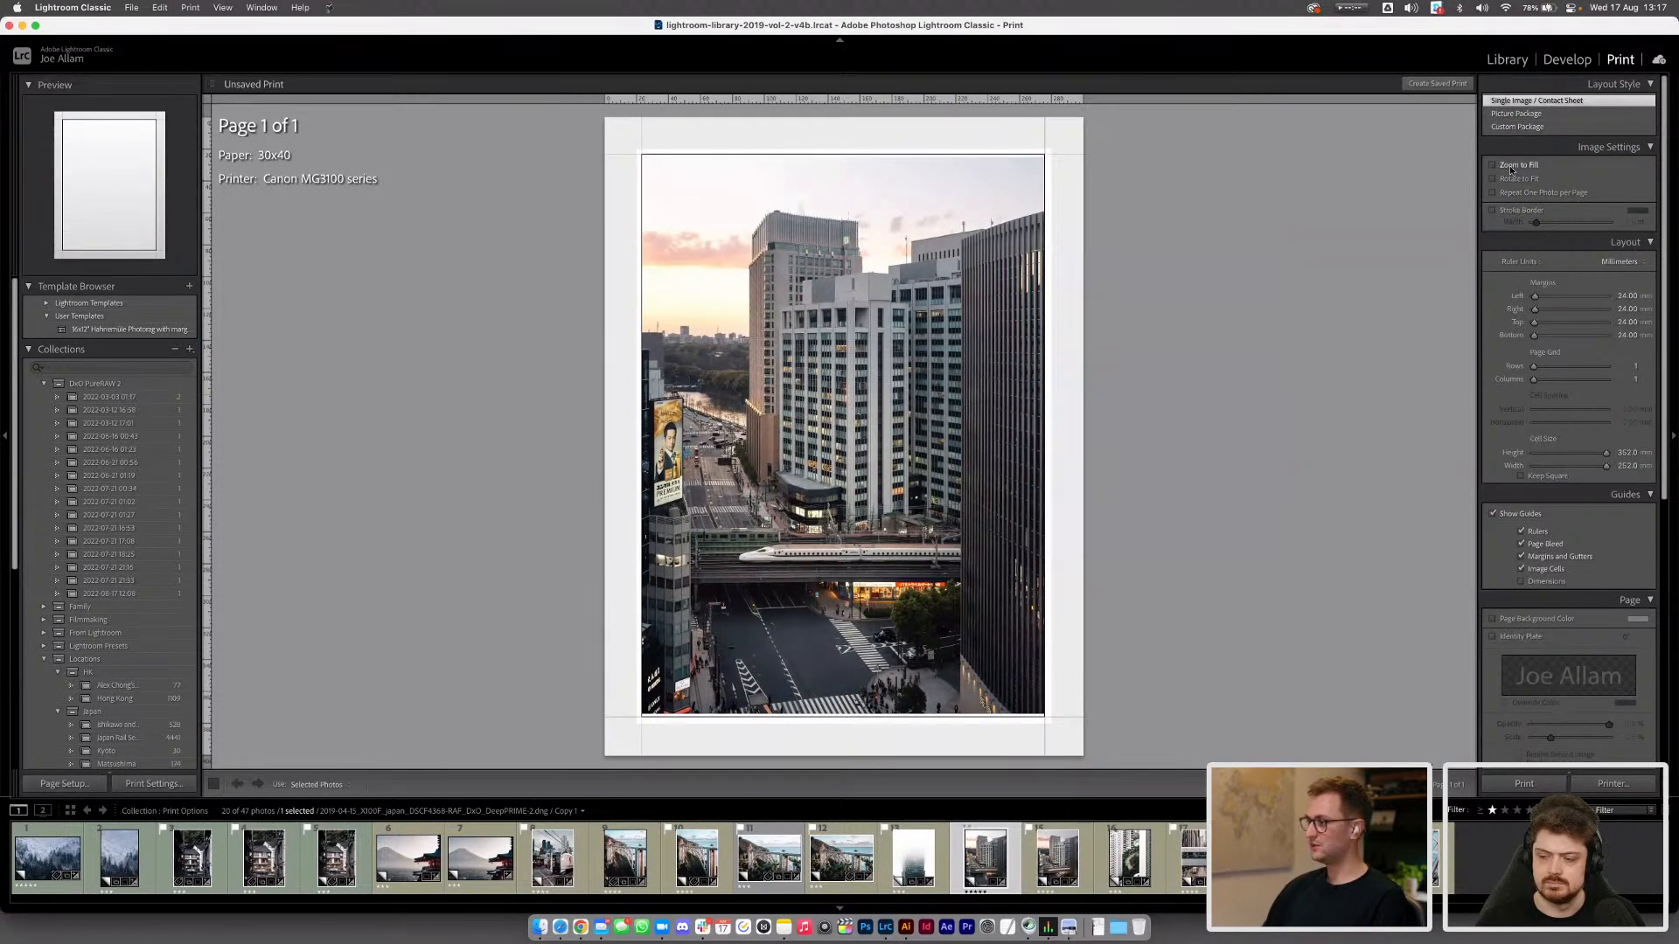
left_click(1493, 165)
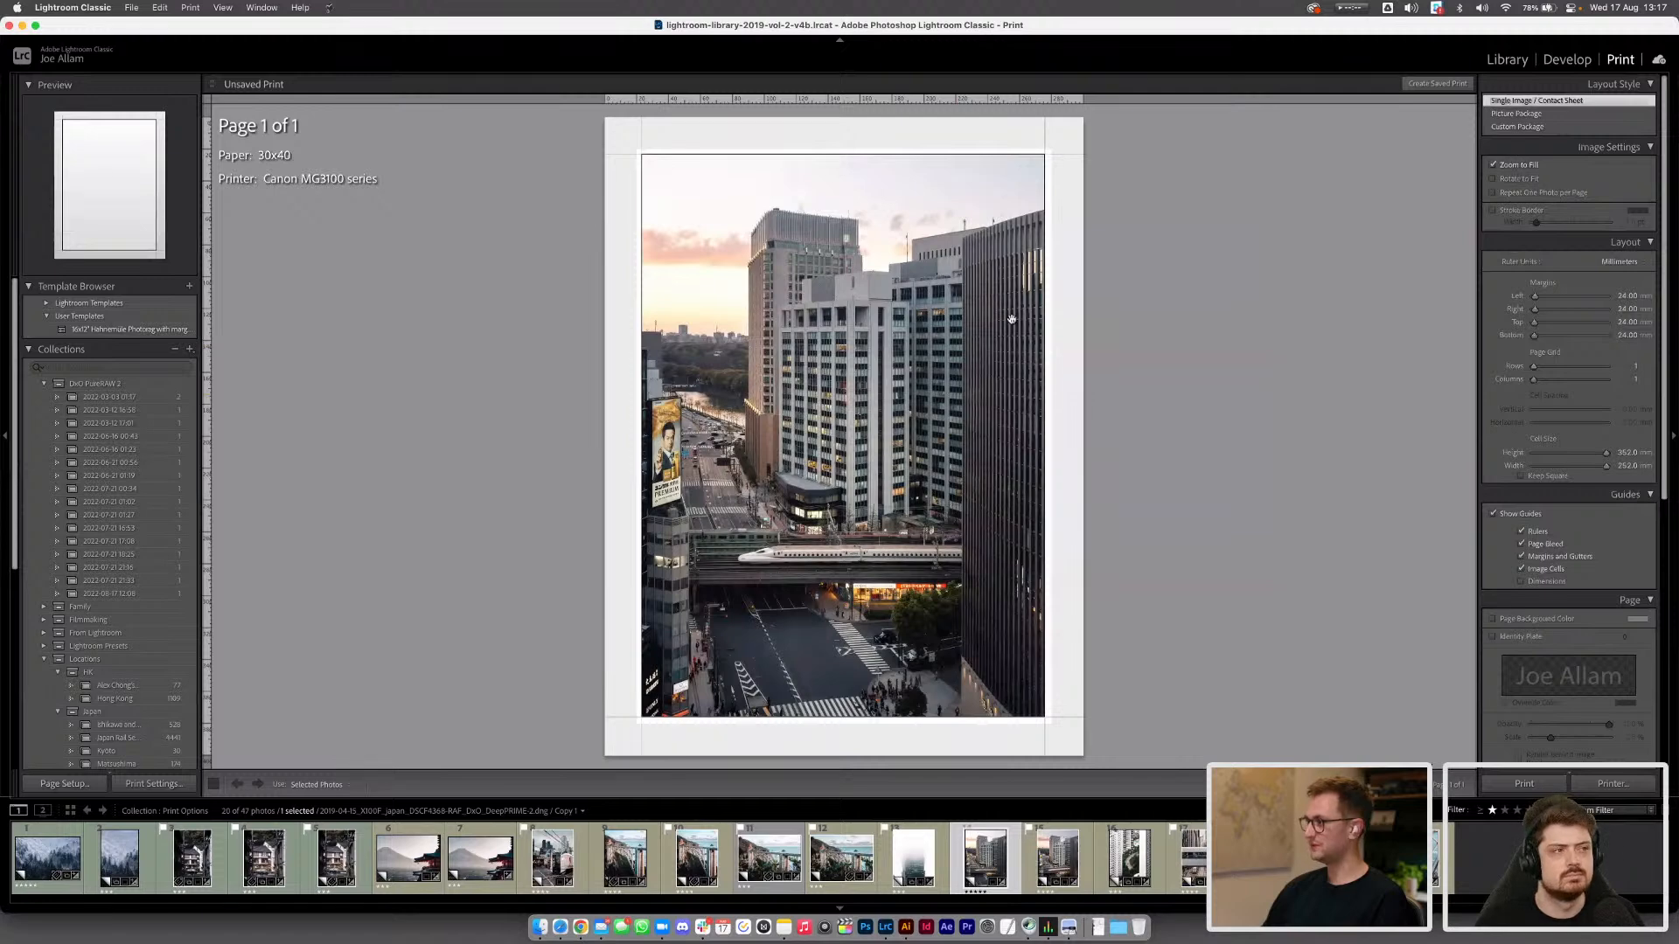
left_click_drag(894, 374, 900, 375)
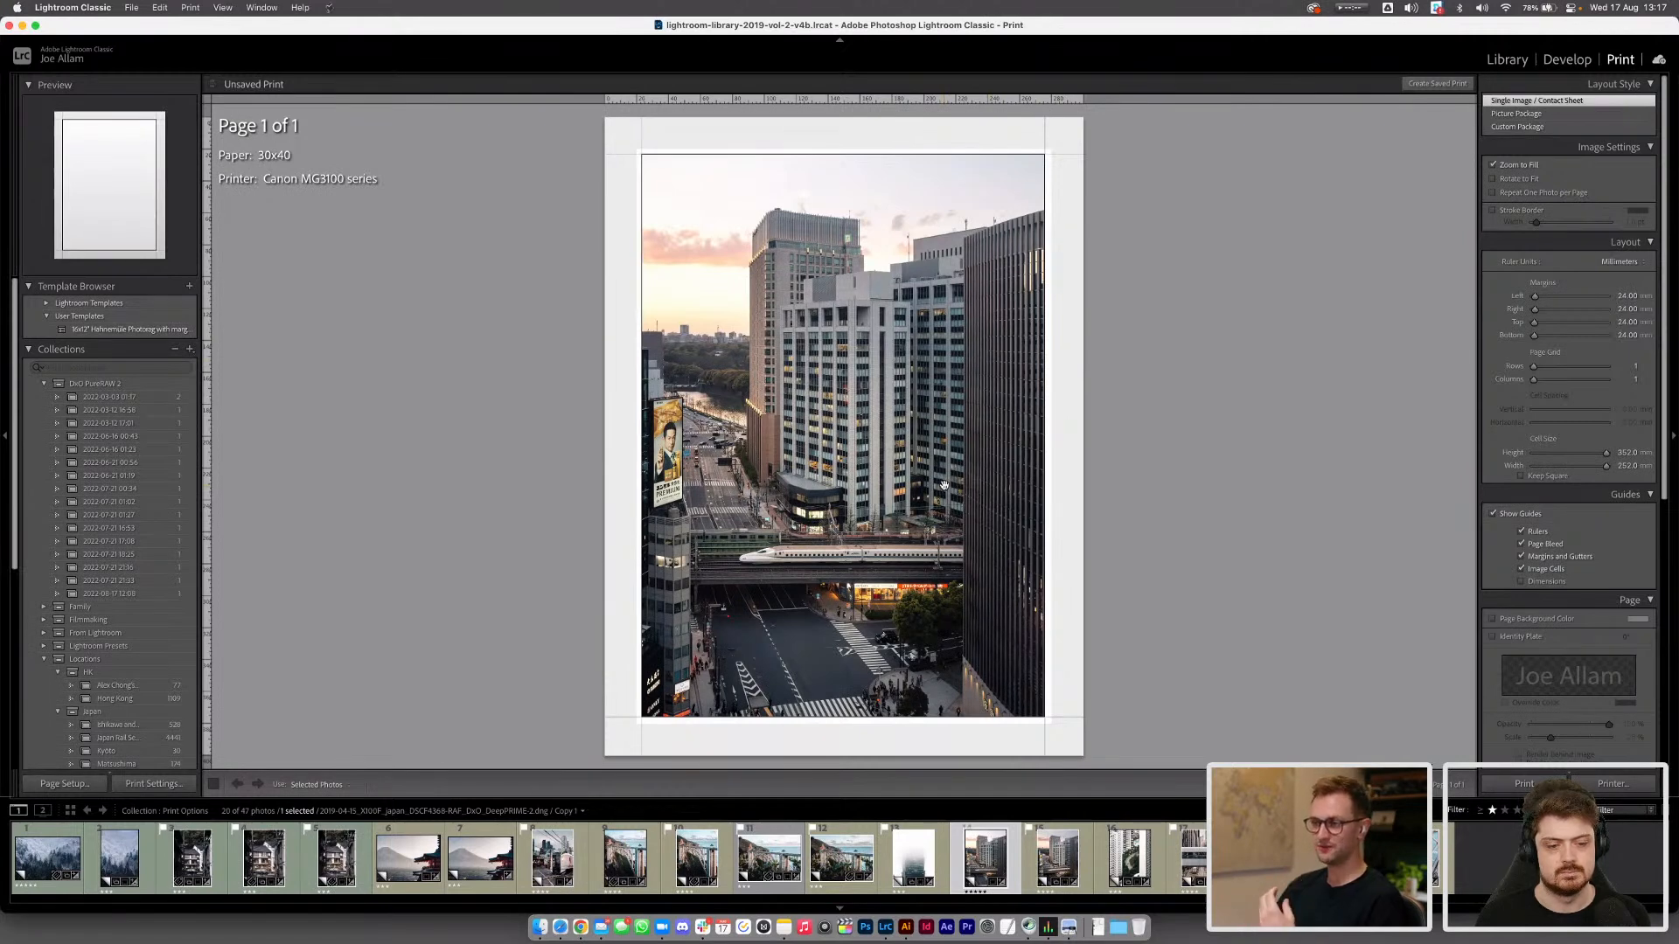
scroll(1504, 428, "down", 1)
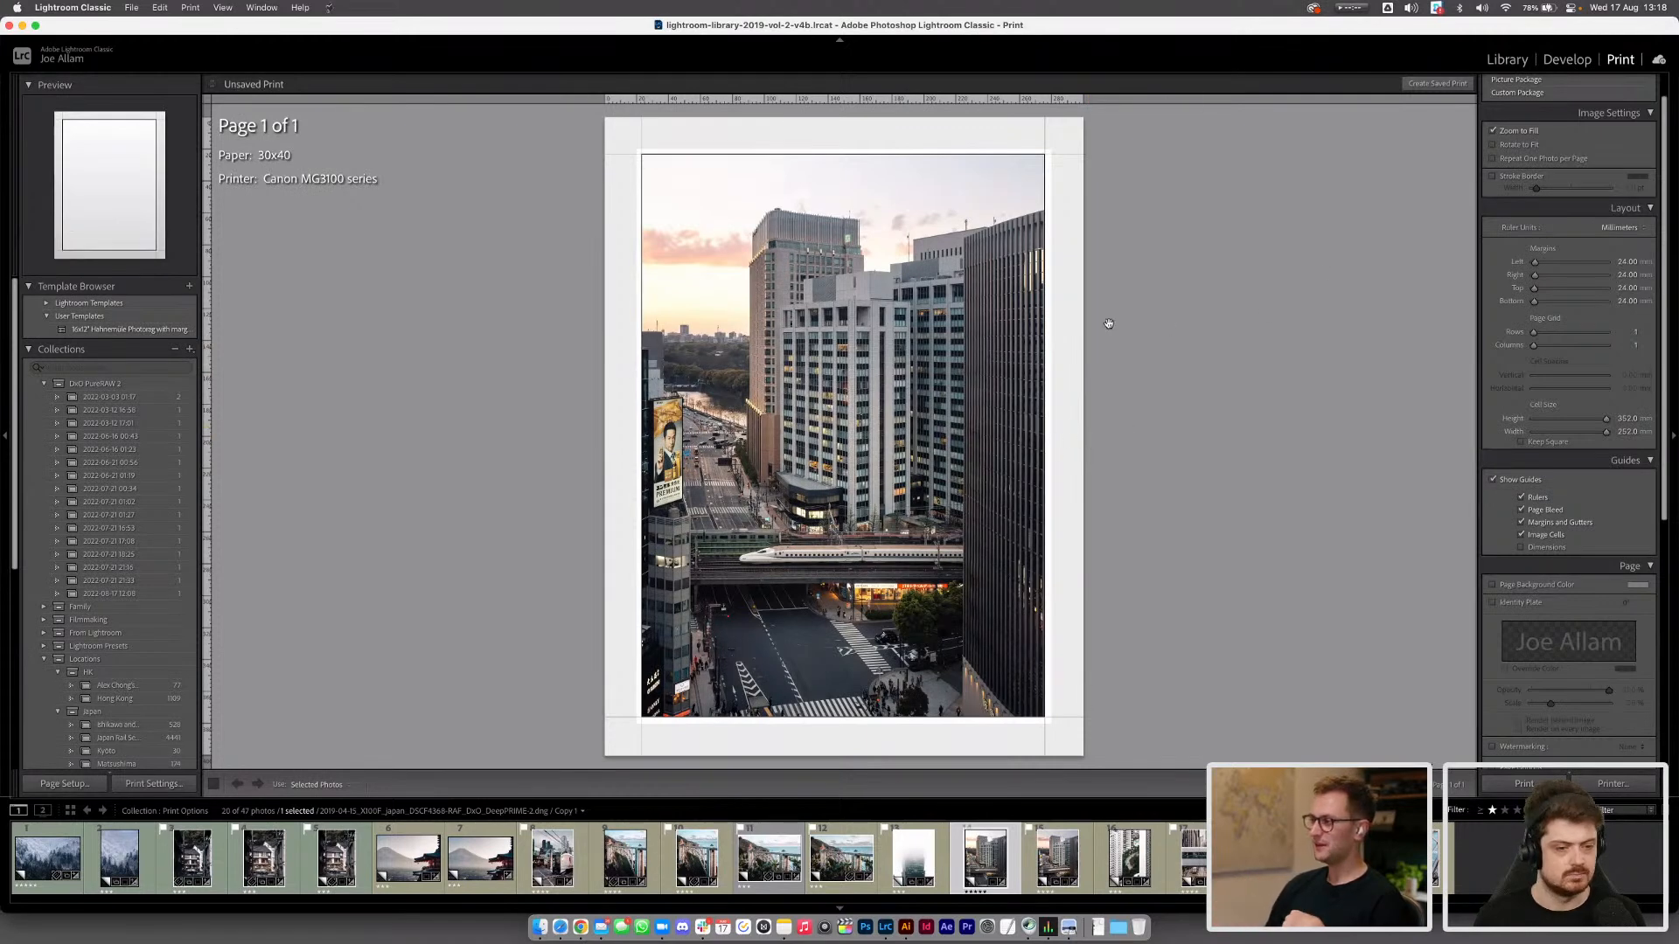
left_click_drag(897, 345, 899, 342)
scroll(1512, 288, "up", 2)
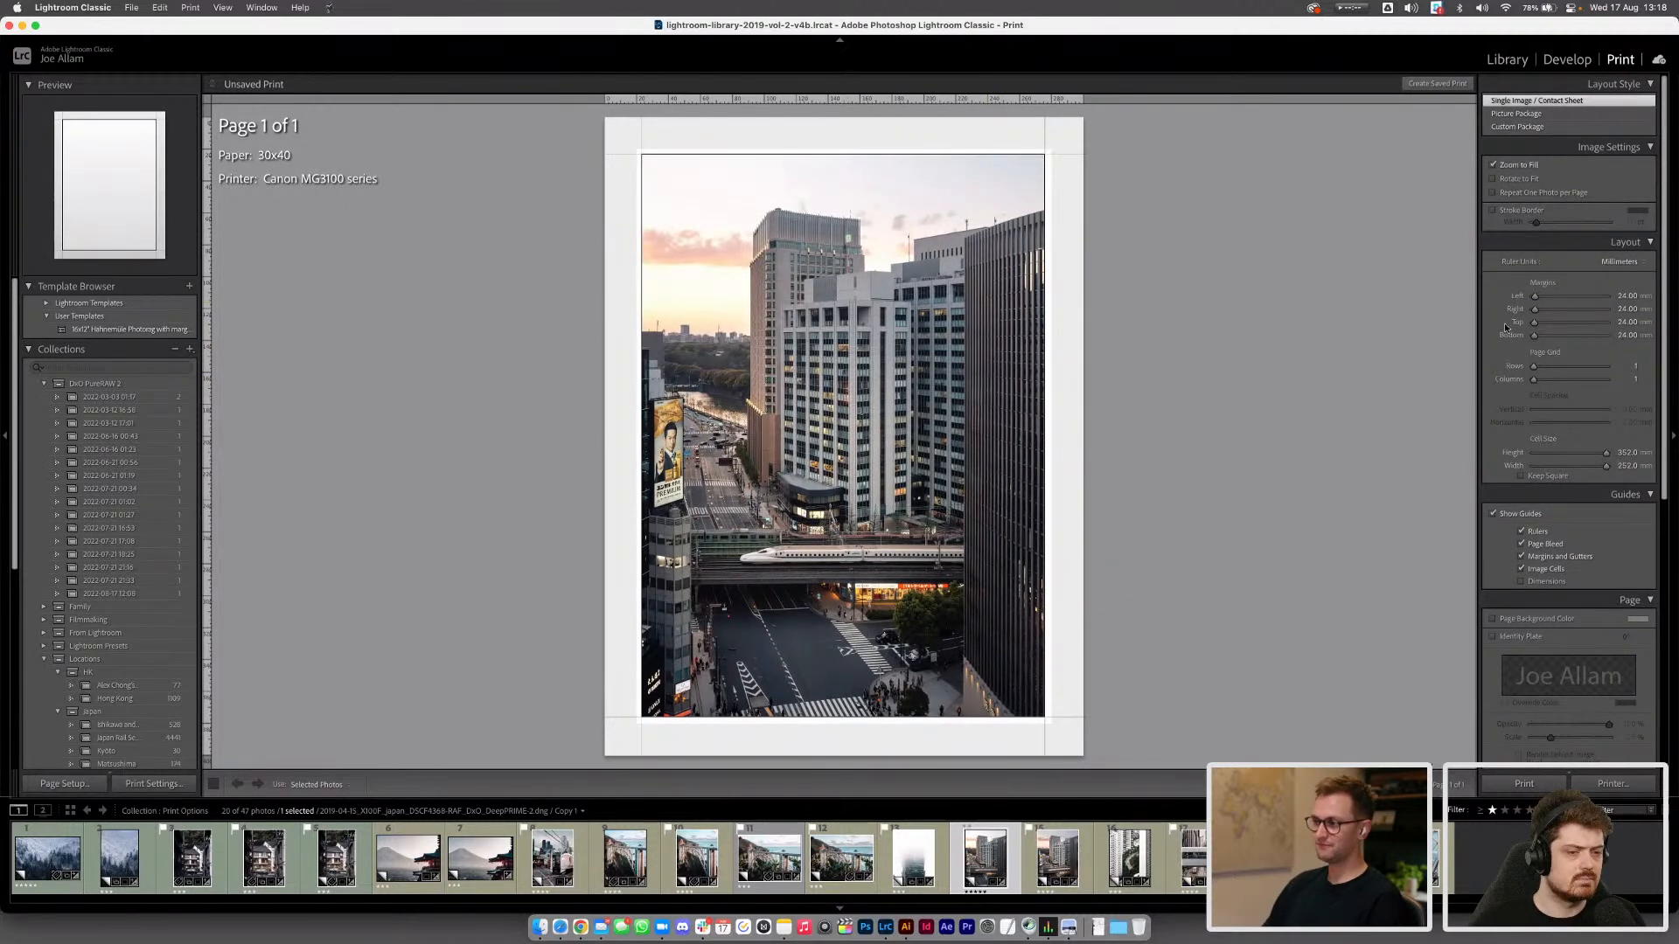
scroll(1505, 327, "down", 5)
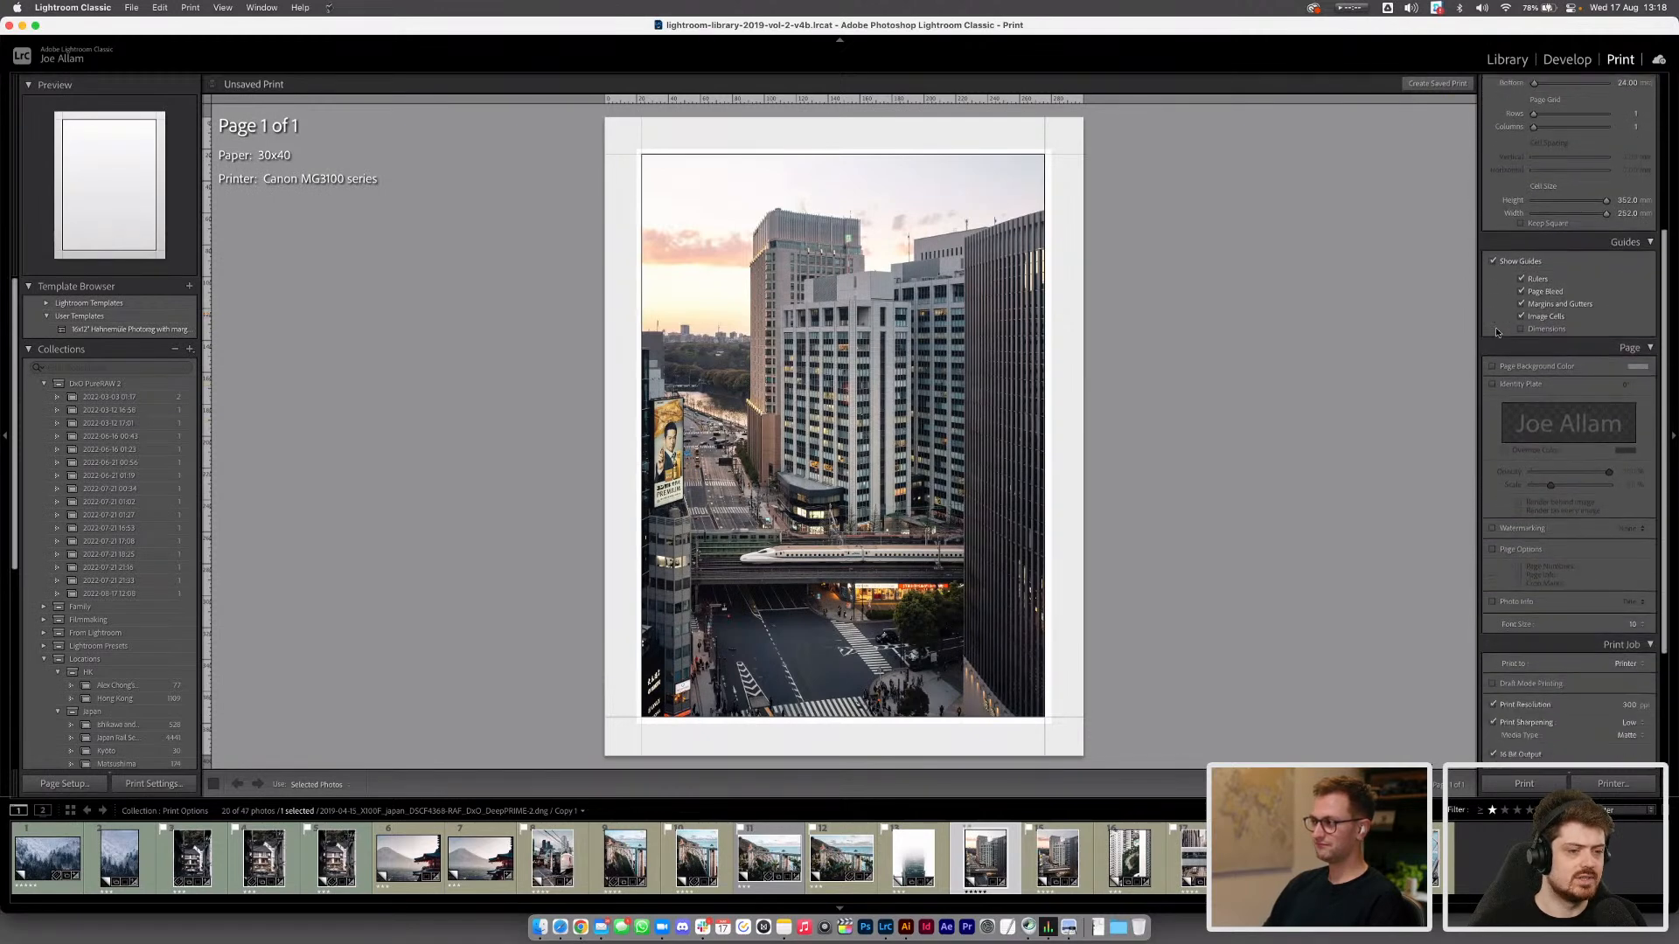
scroll(1496, 331, "down", 1)
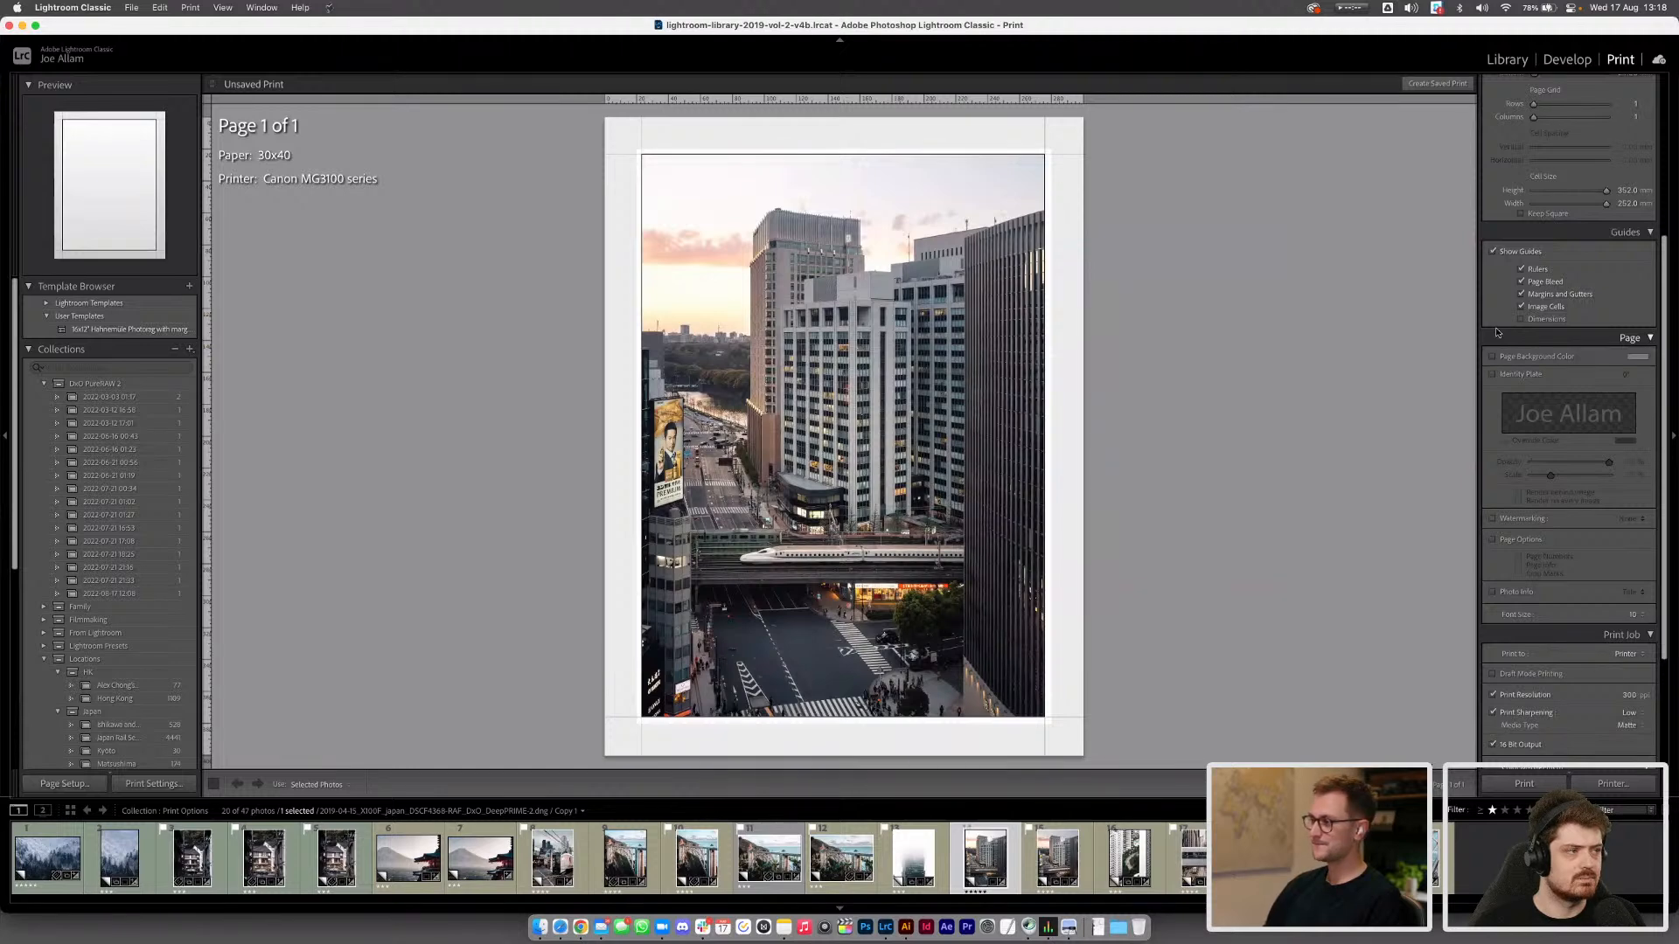
scroll(1497, 333, "down", 4)
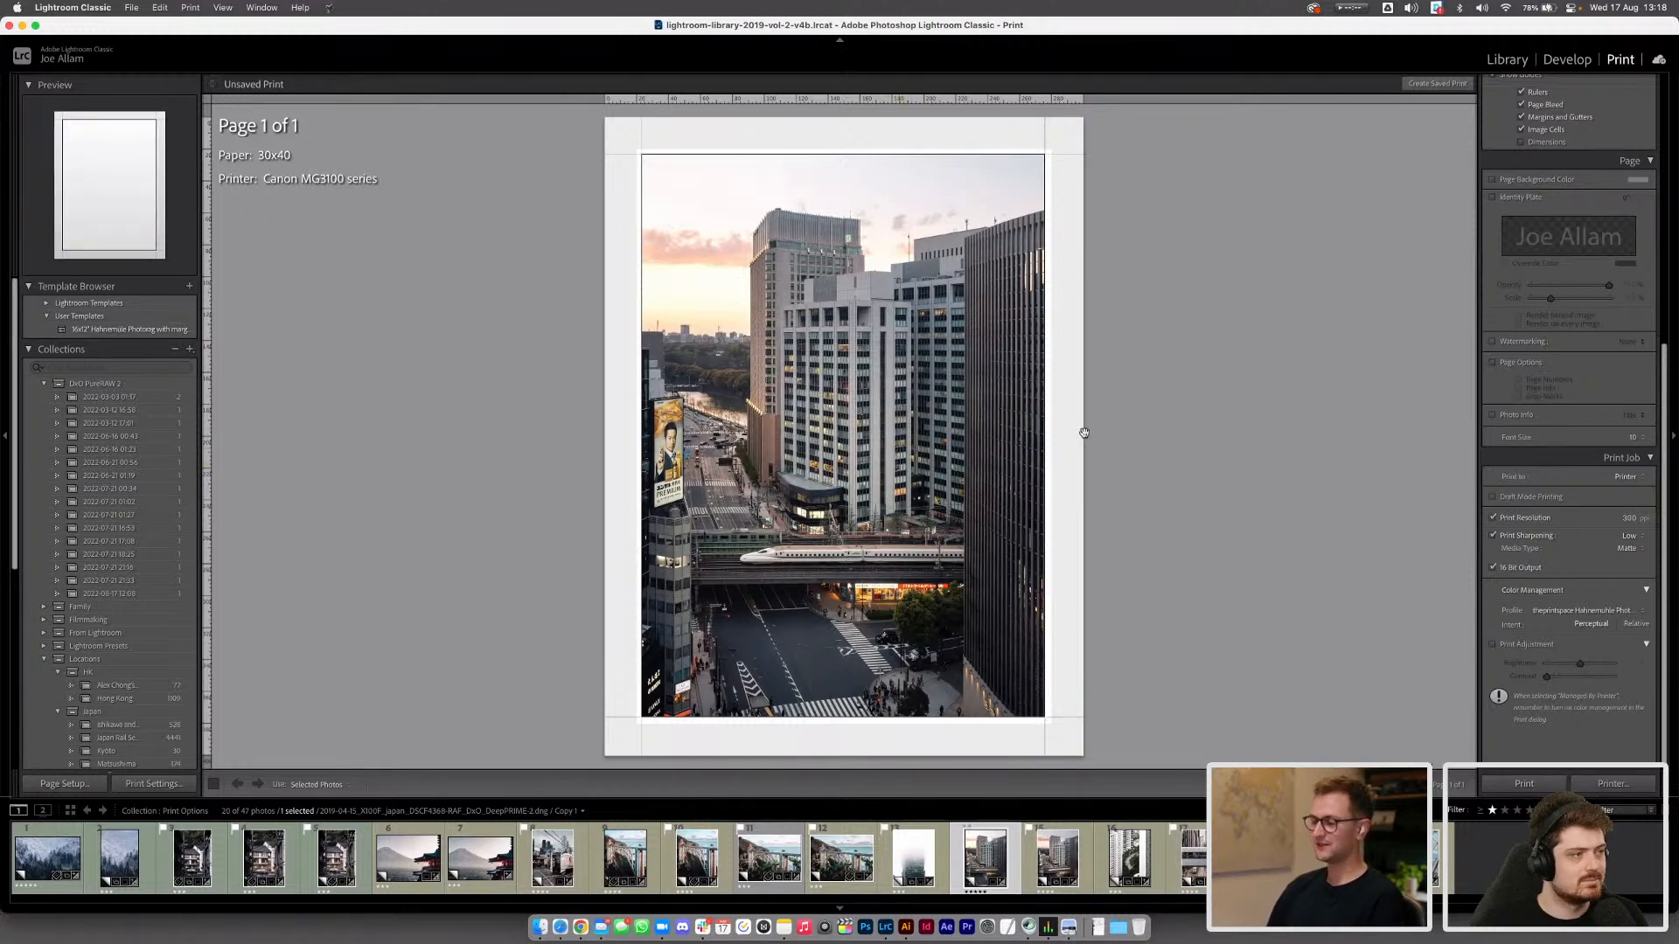
scroll(1497, 443, "down", 1)
scroll(1498, 444, "up", 10)
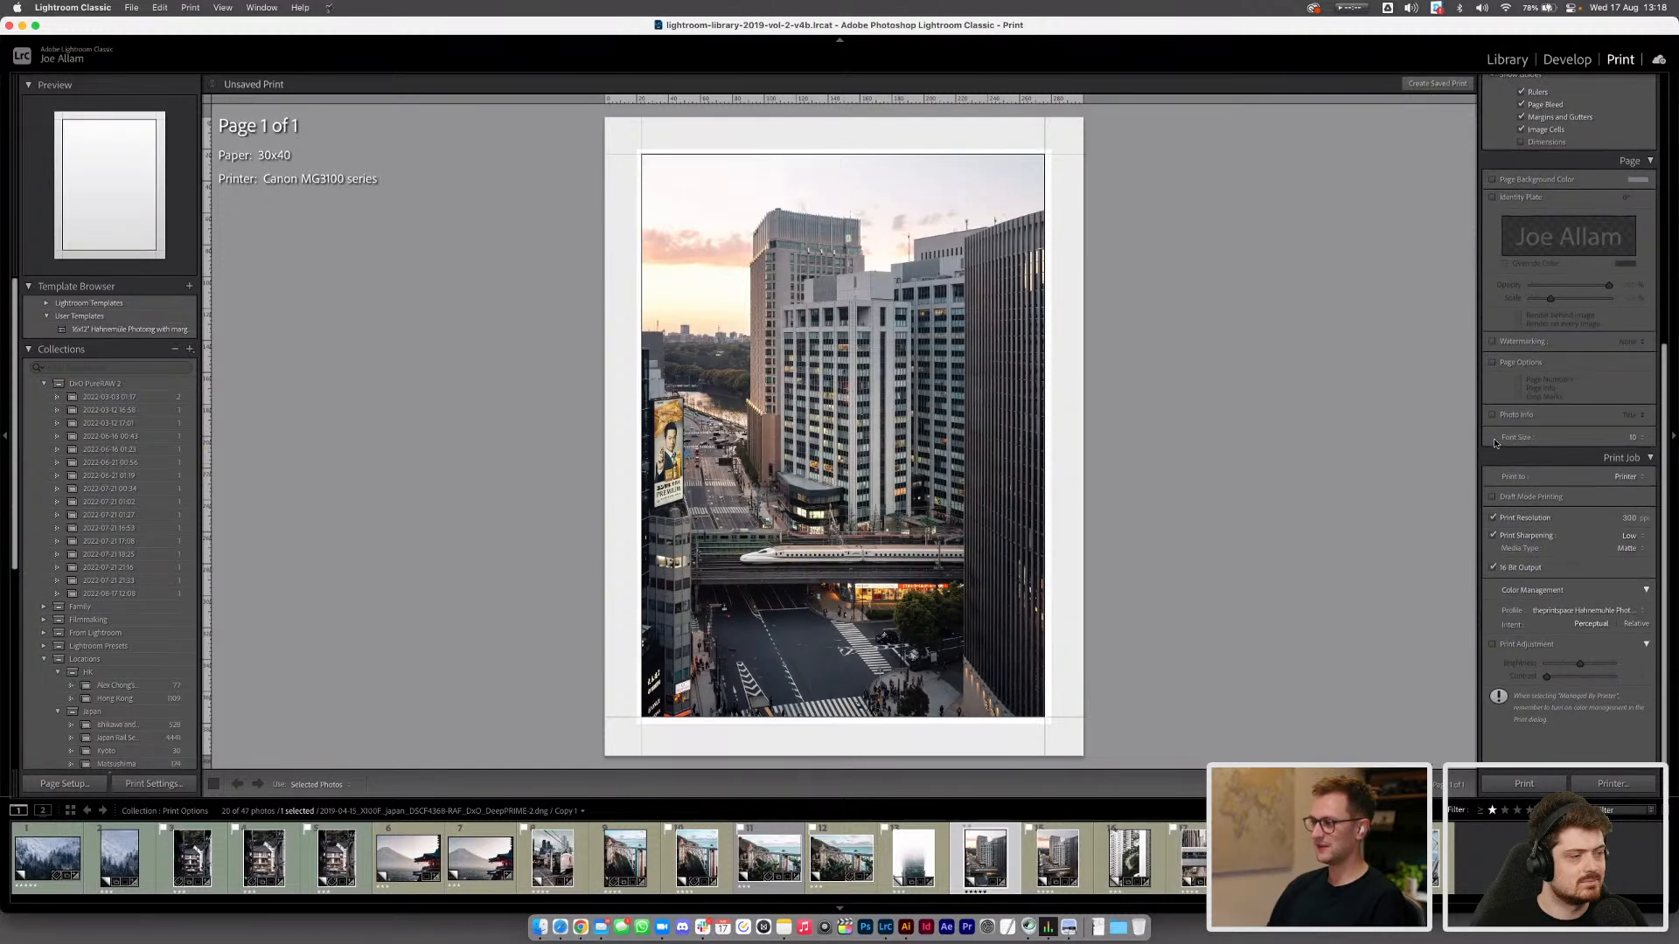
scroll(1492, 446, "down", 2)
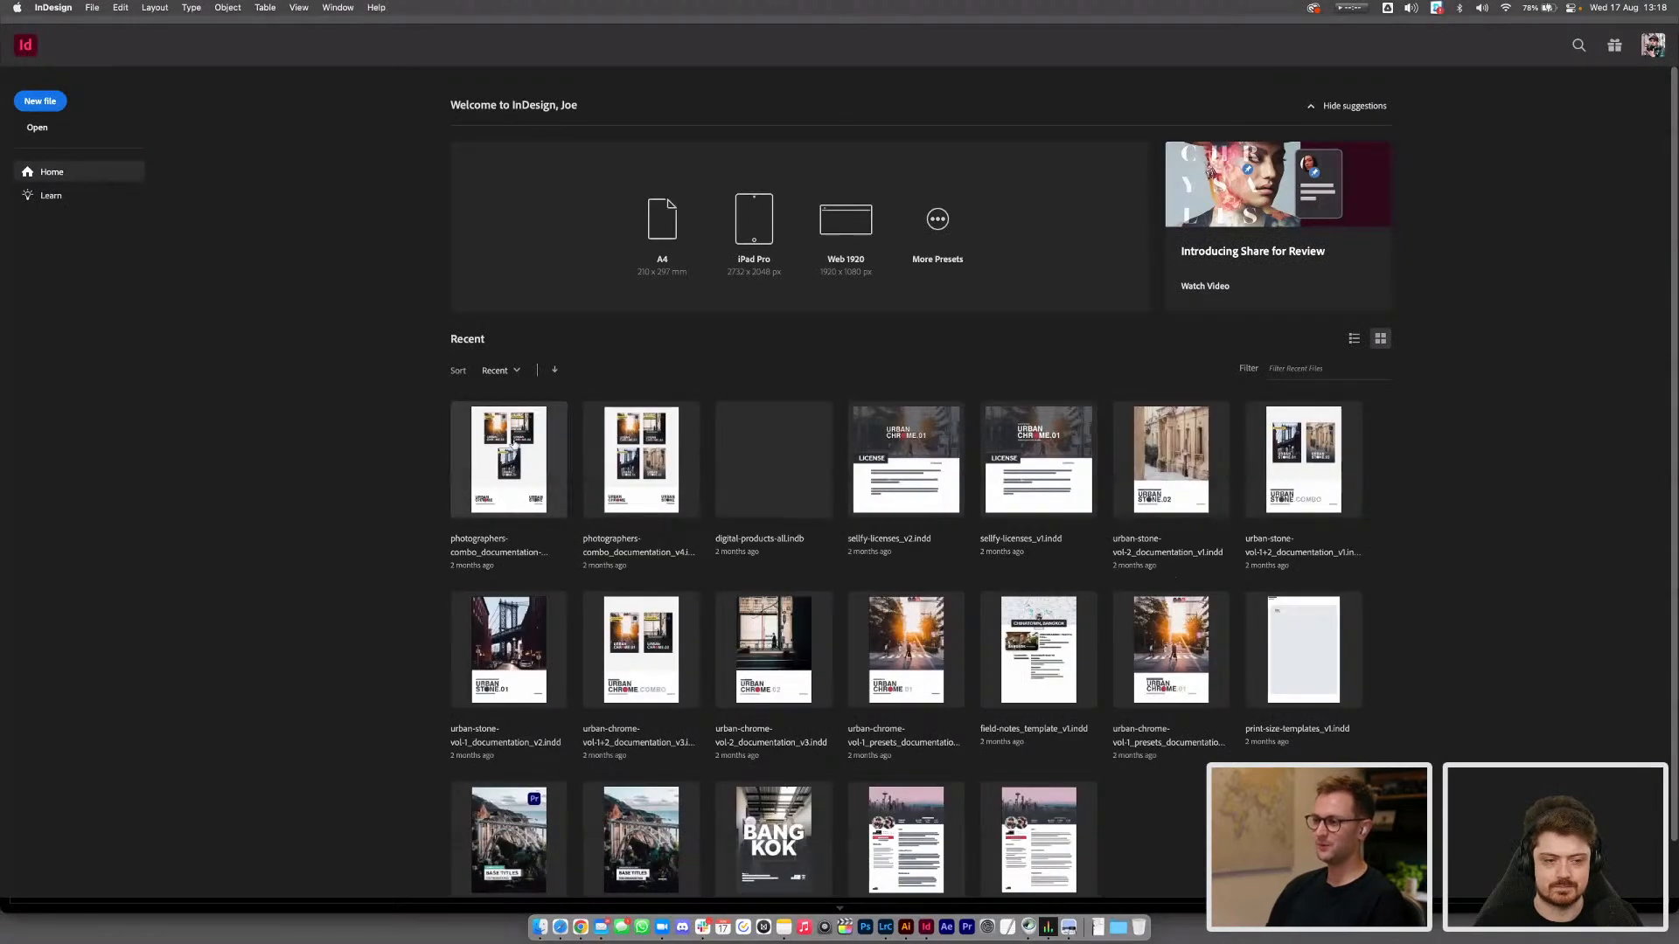
Switch to InDesign, start a new document and set its page size to 300 mm wide by 400 mm high
left_click(50, 101)
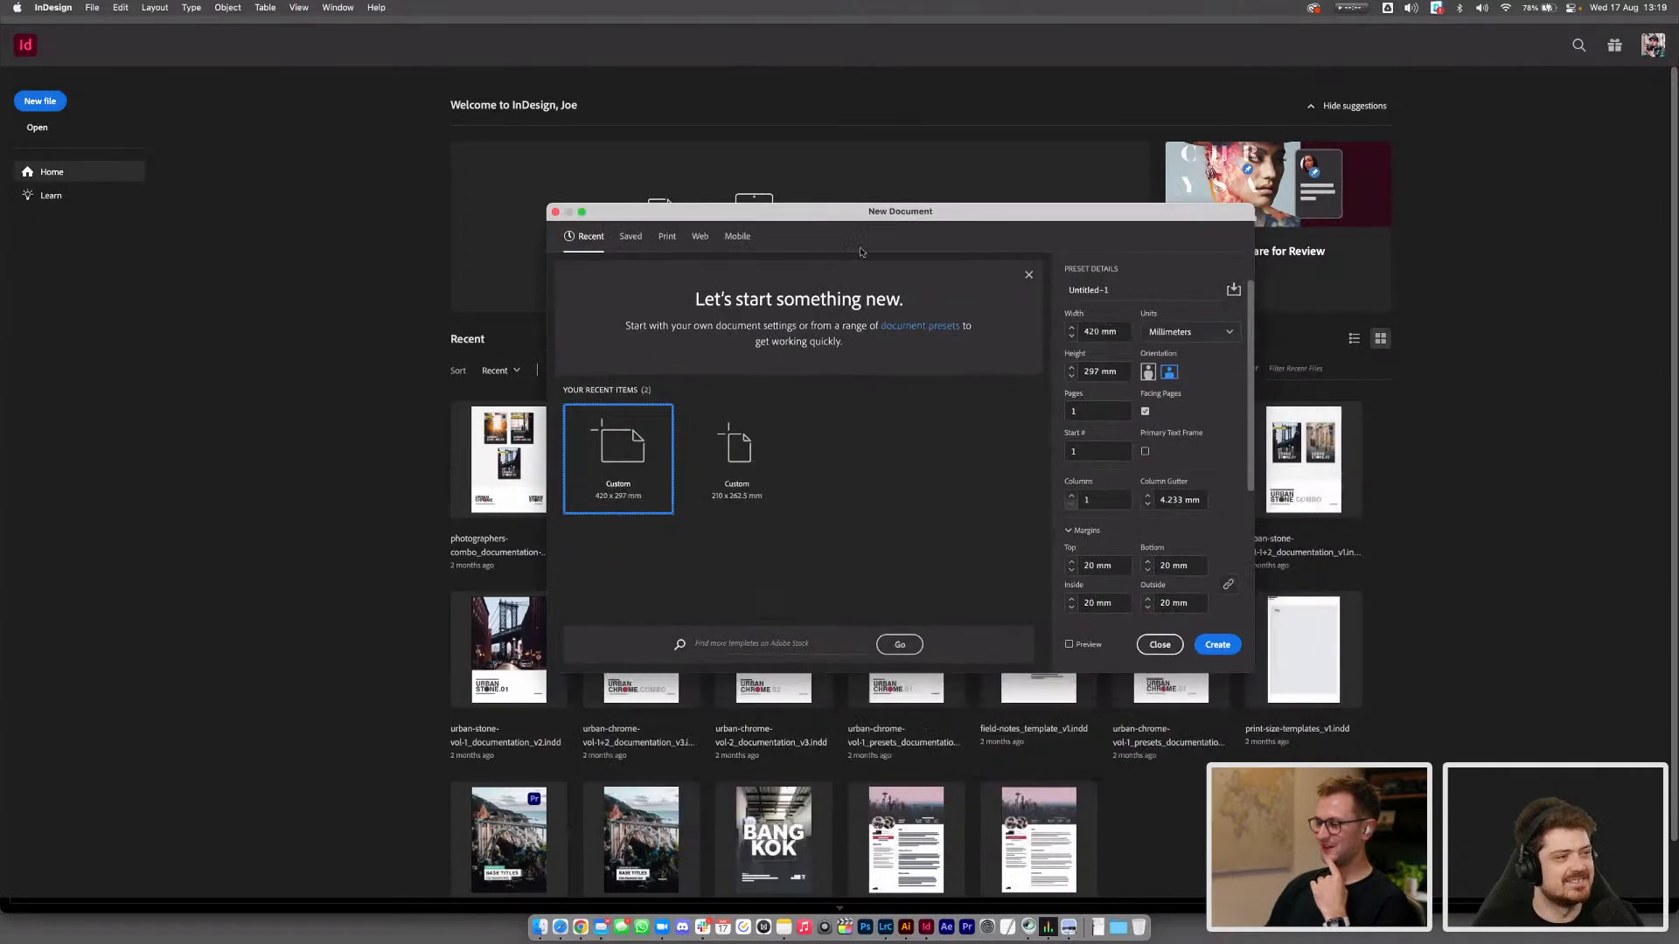
double_click(1093, 332)
type("40.353")
key("Tab")
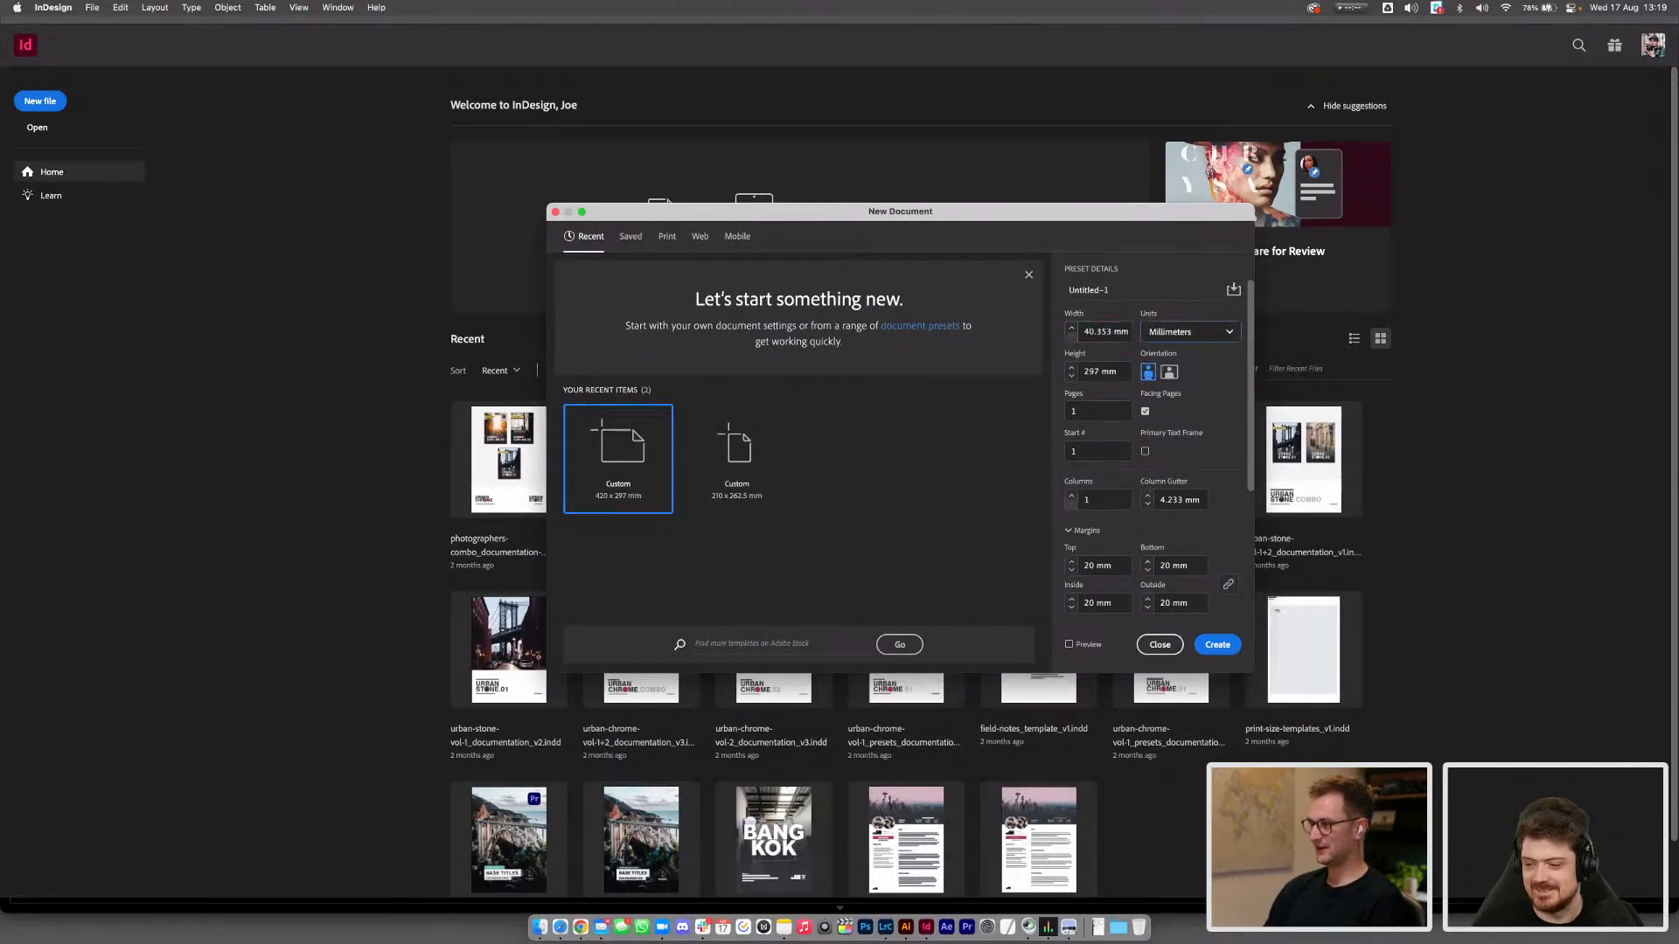
double_click(1103, 332)
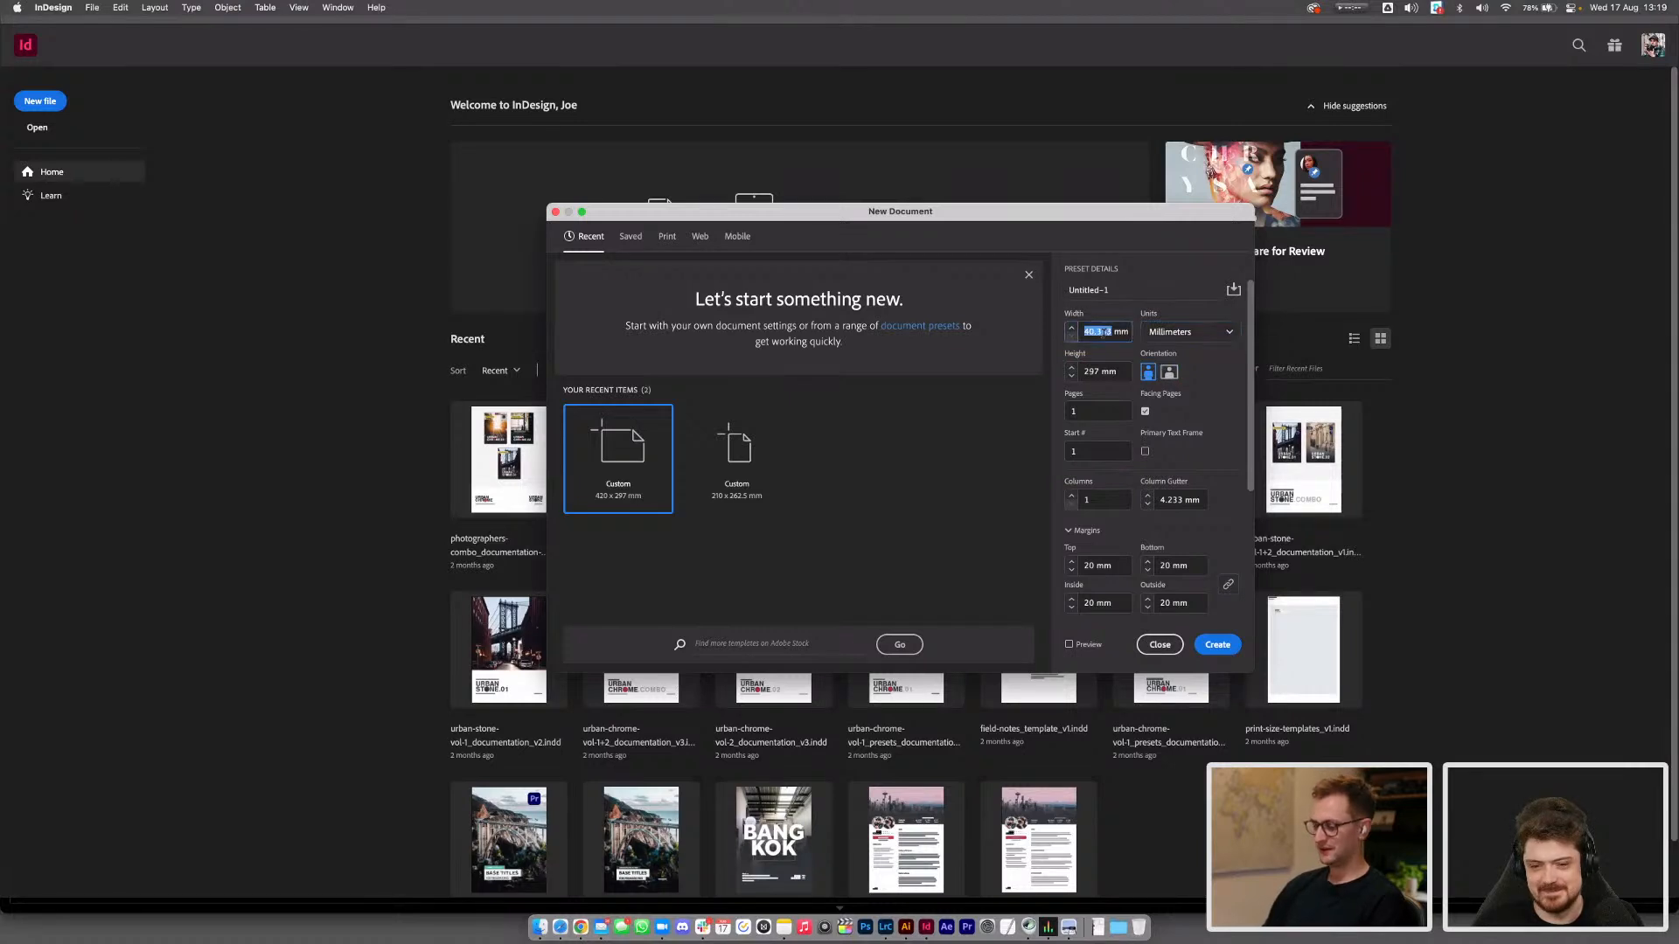
type("300")
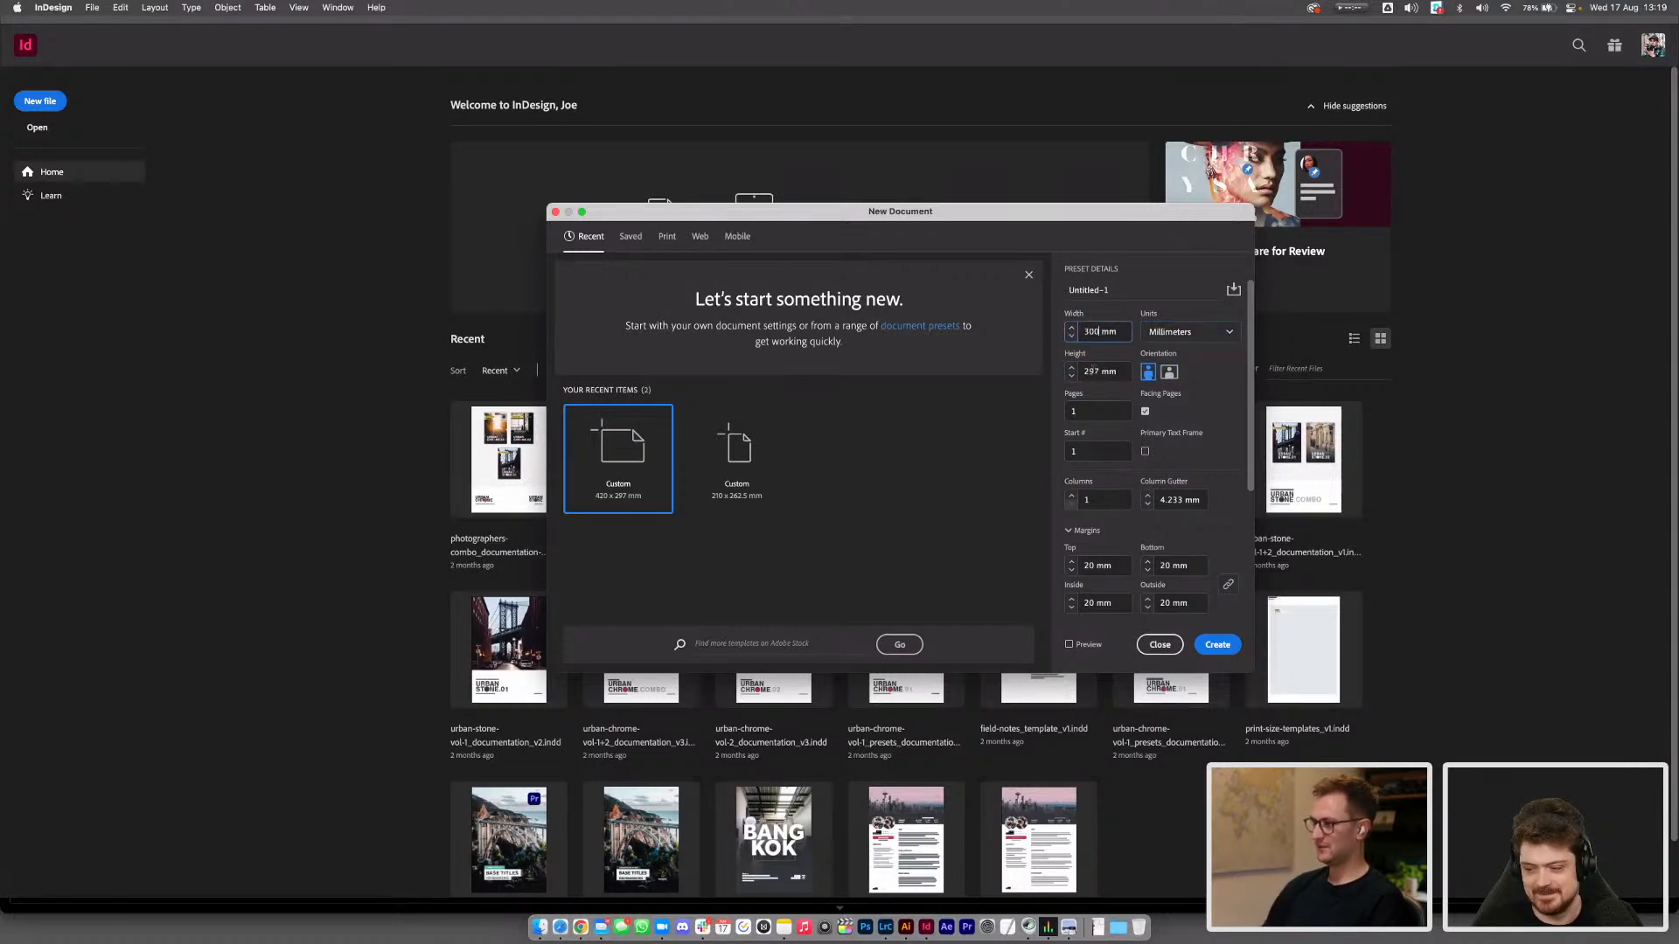
double_click(1093, 370)
type("400")
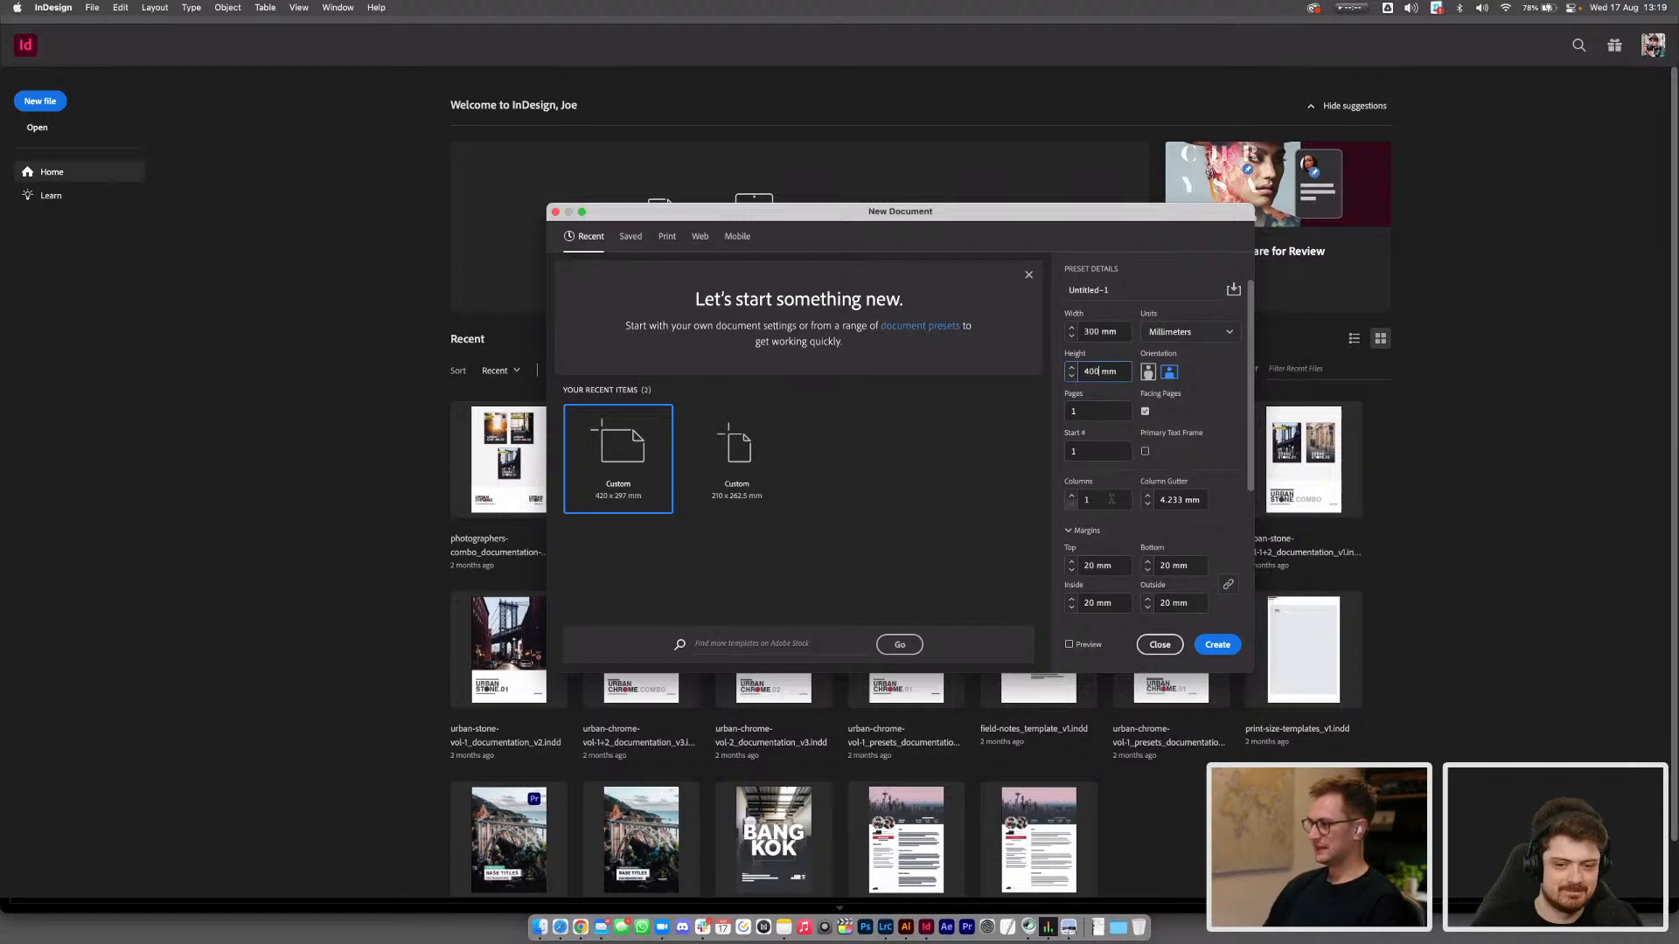
Check the margin and bleed settings, turn off Facing Pages and create the document
scroll(1214, 543, "down", 5)
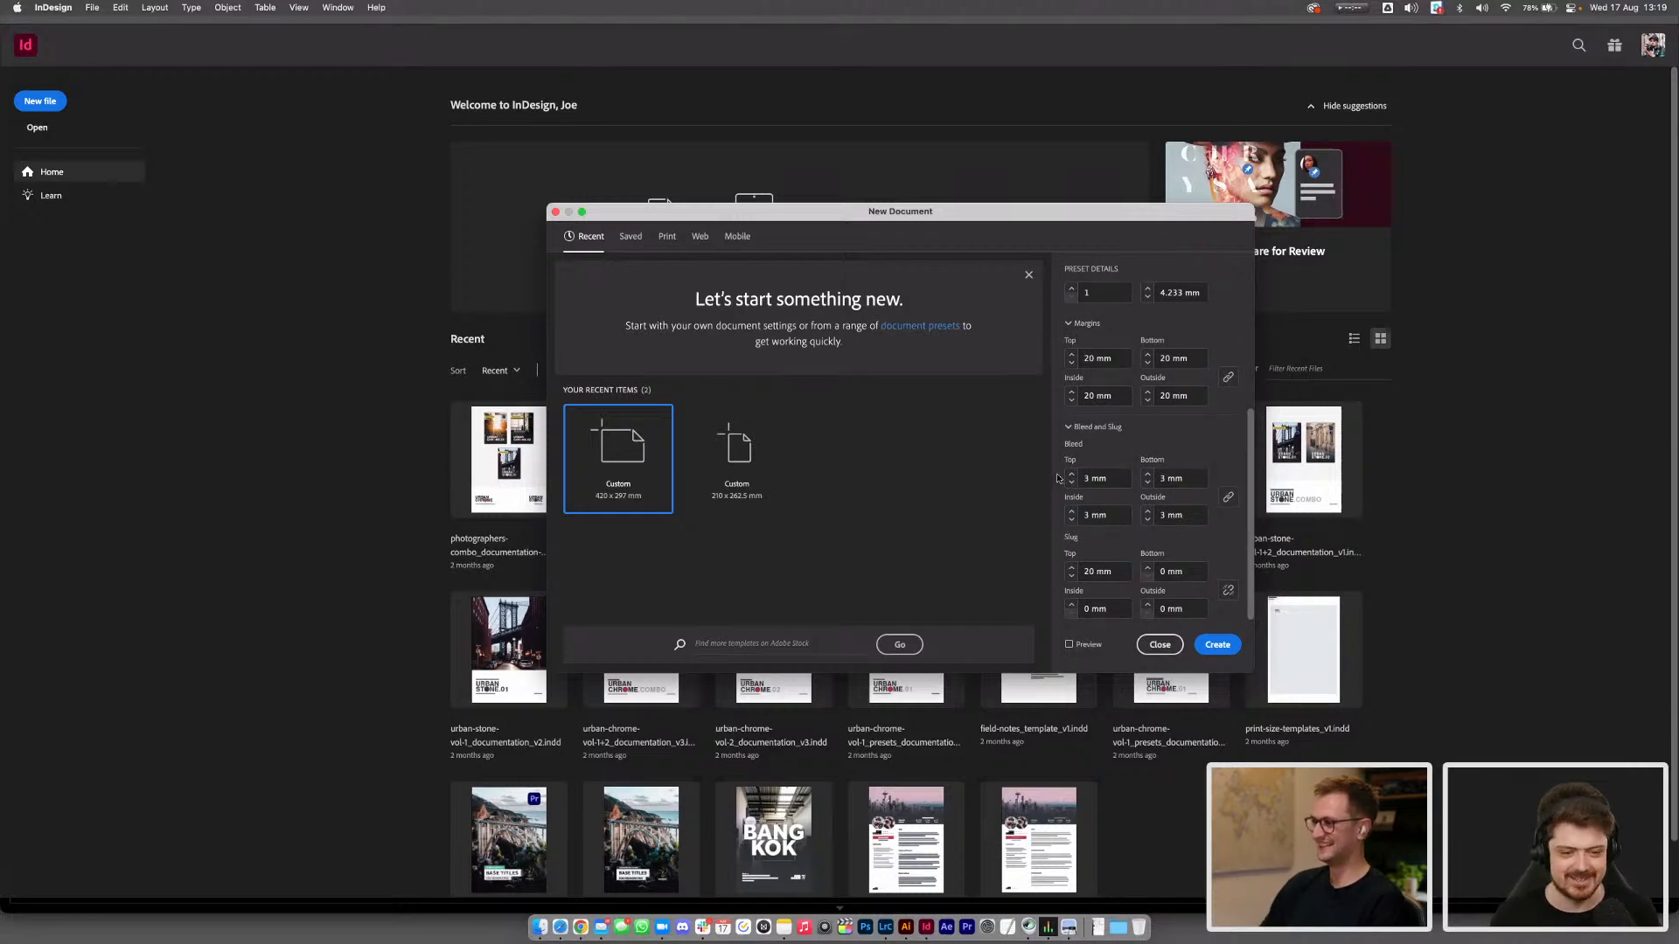
scroll(1061, 477, "up", 3)
scroll(1063, 473, "up", 2)
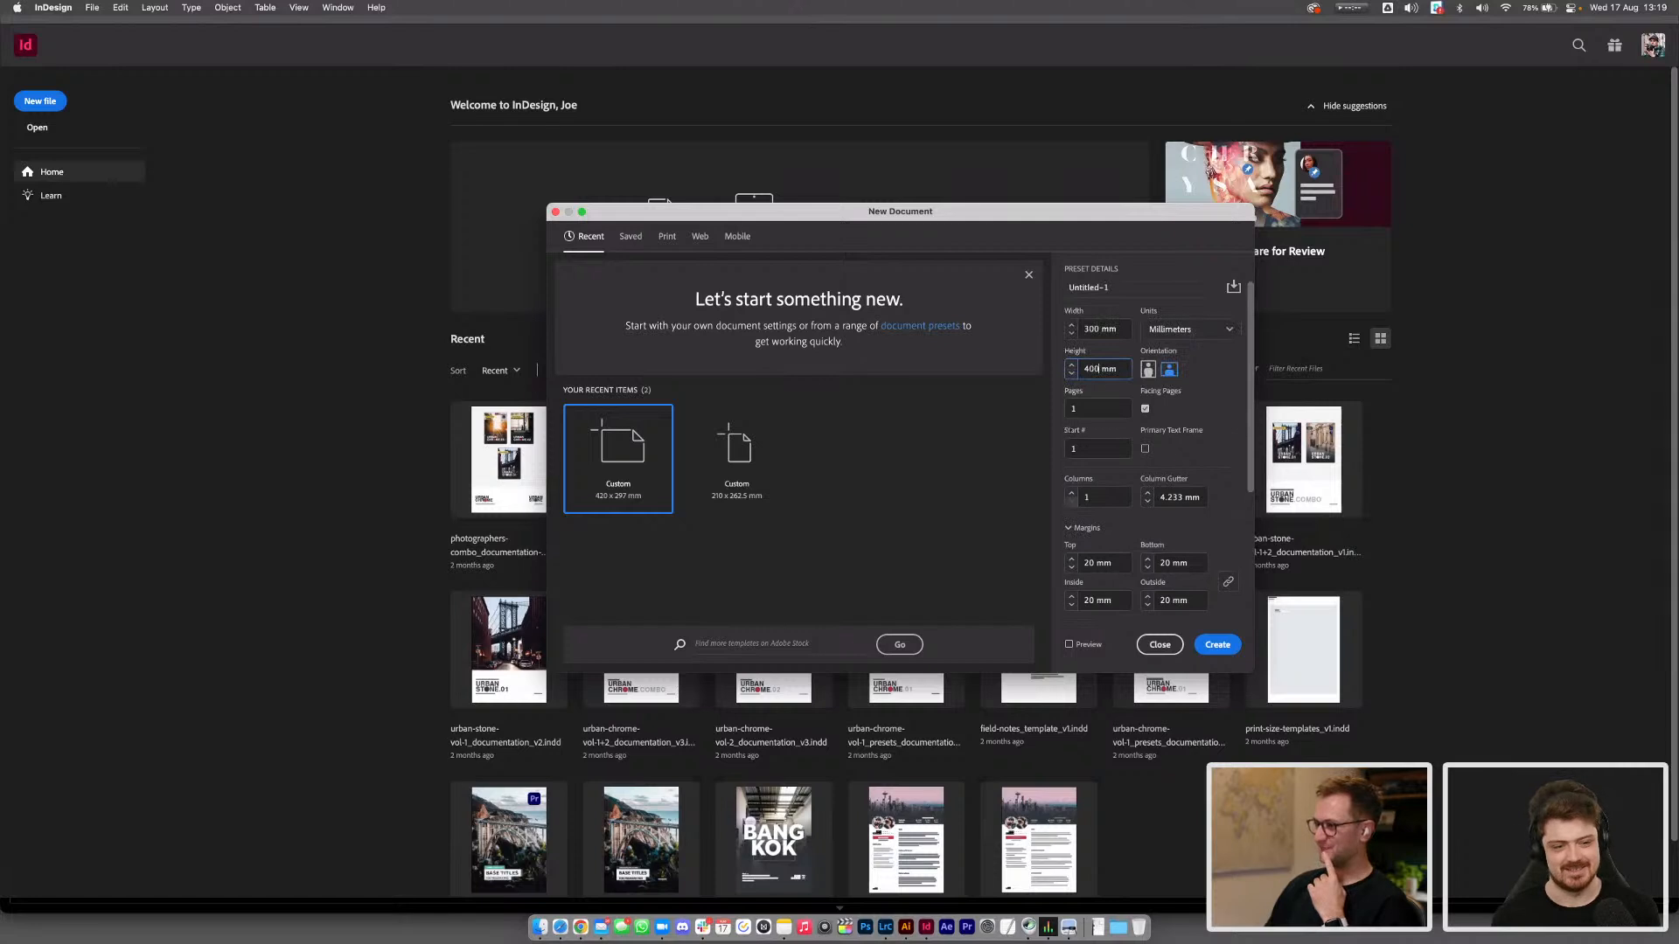
left_click(1144, 410)
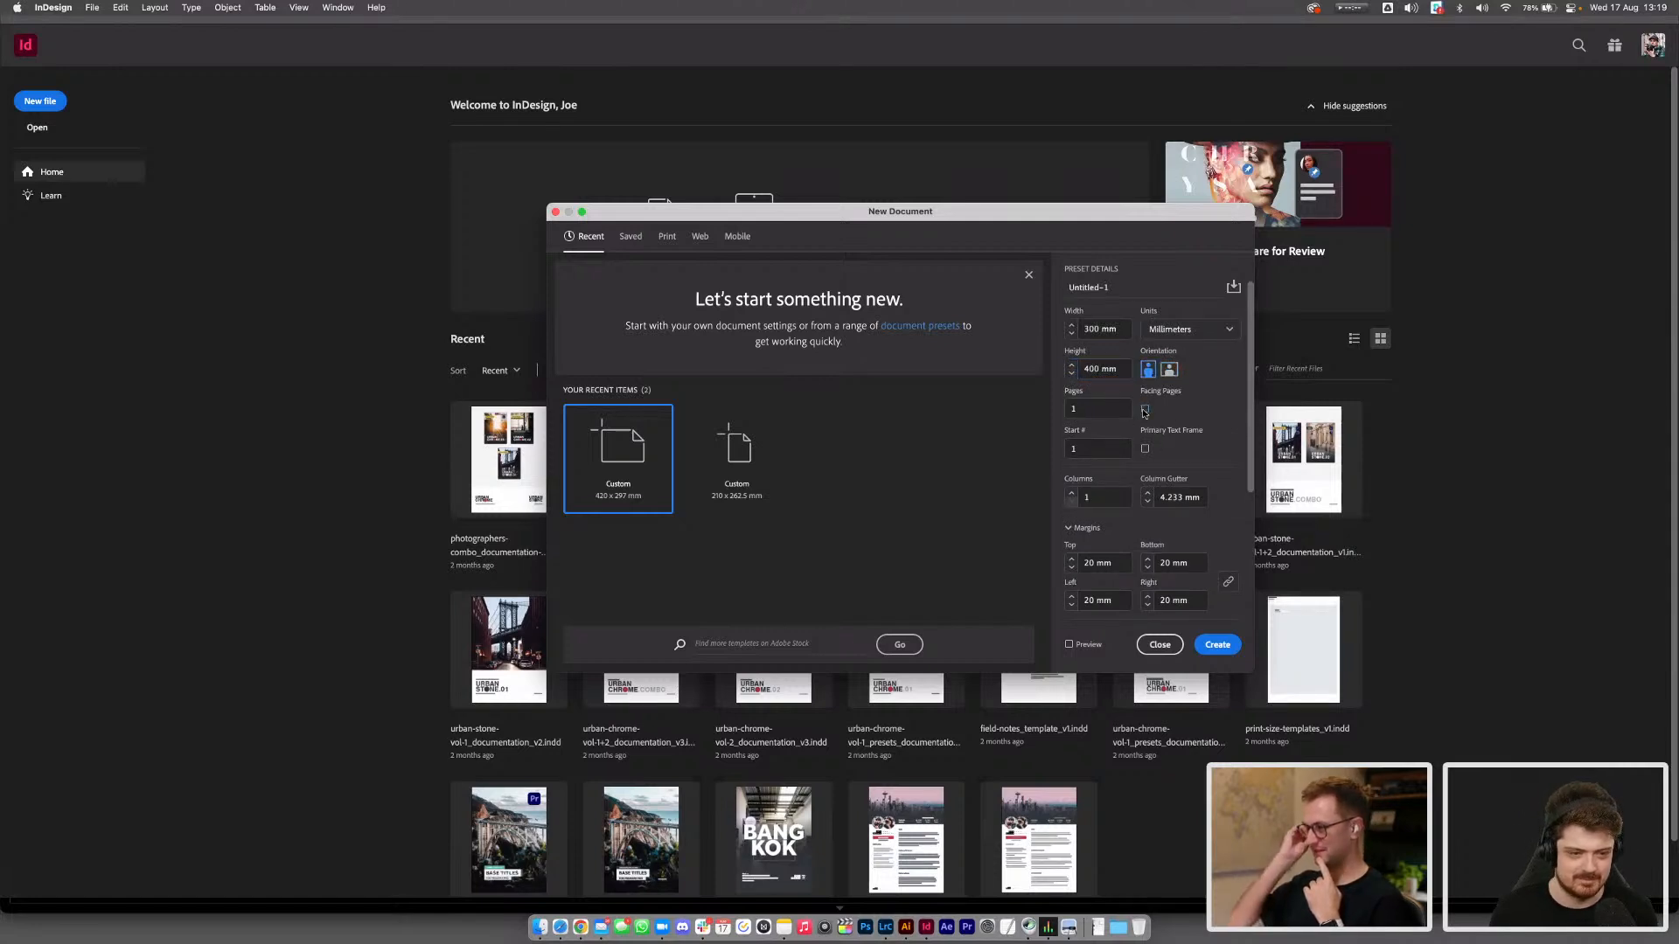
left_click(1219, 647)
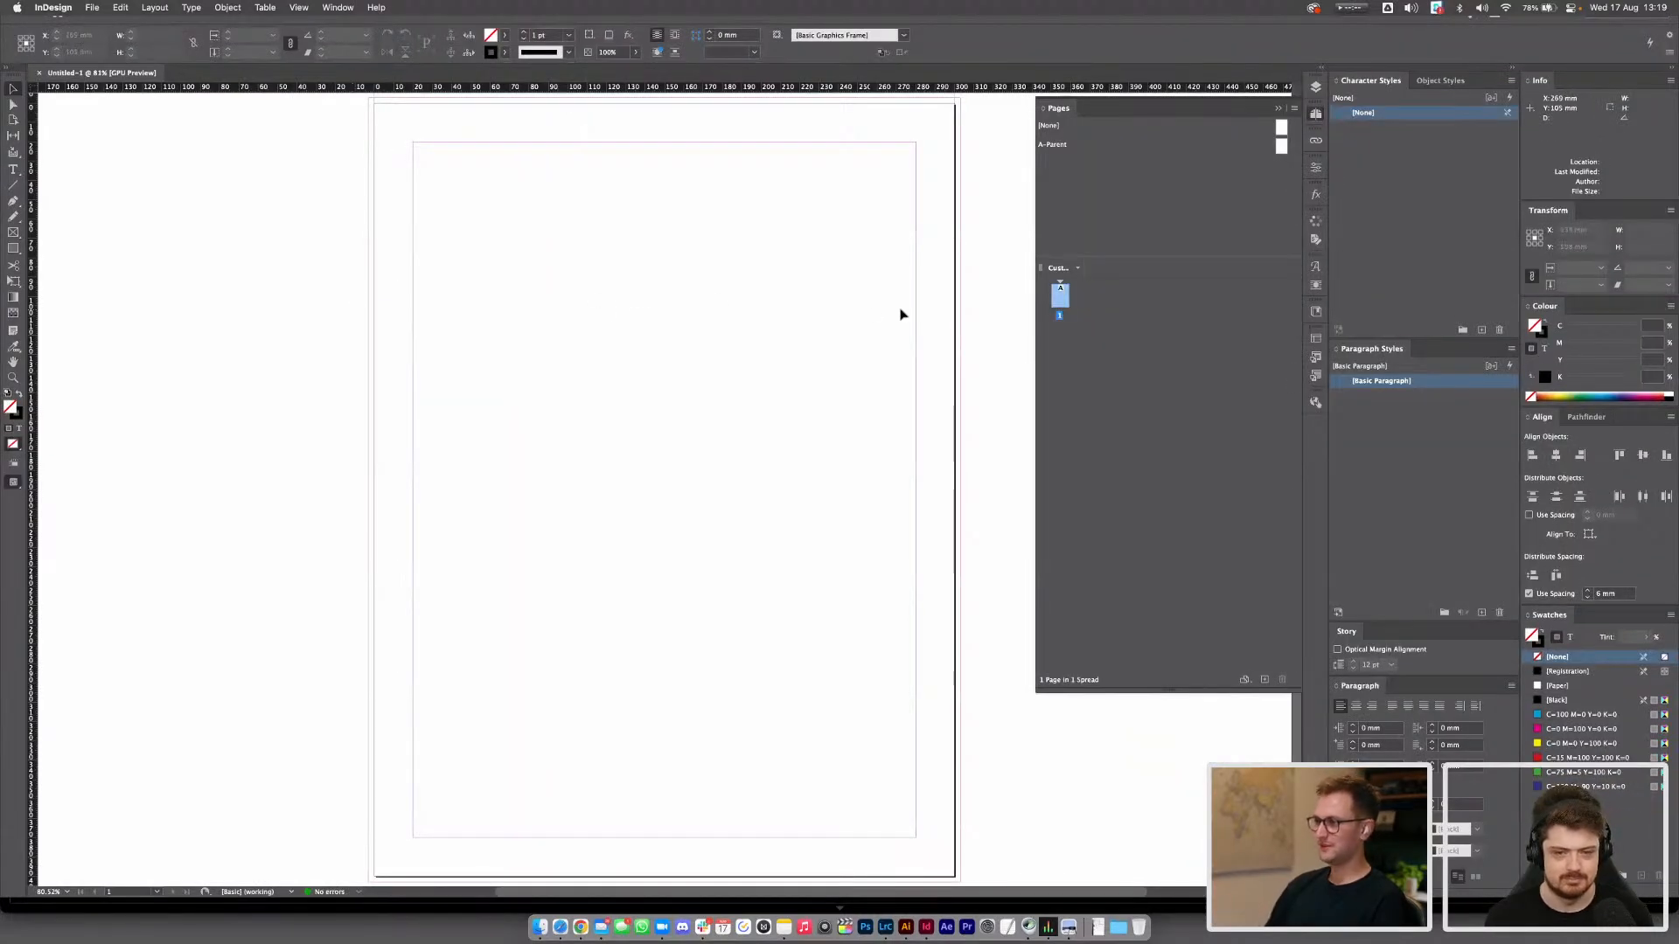
Bring the exported city photo TIFF from Finder into the InDesign page and size its frame to the margins, 260 by 360 mm
key("super+Tab")
key("super+Tab")
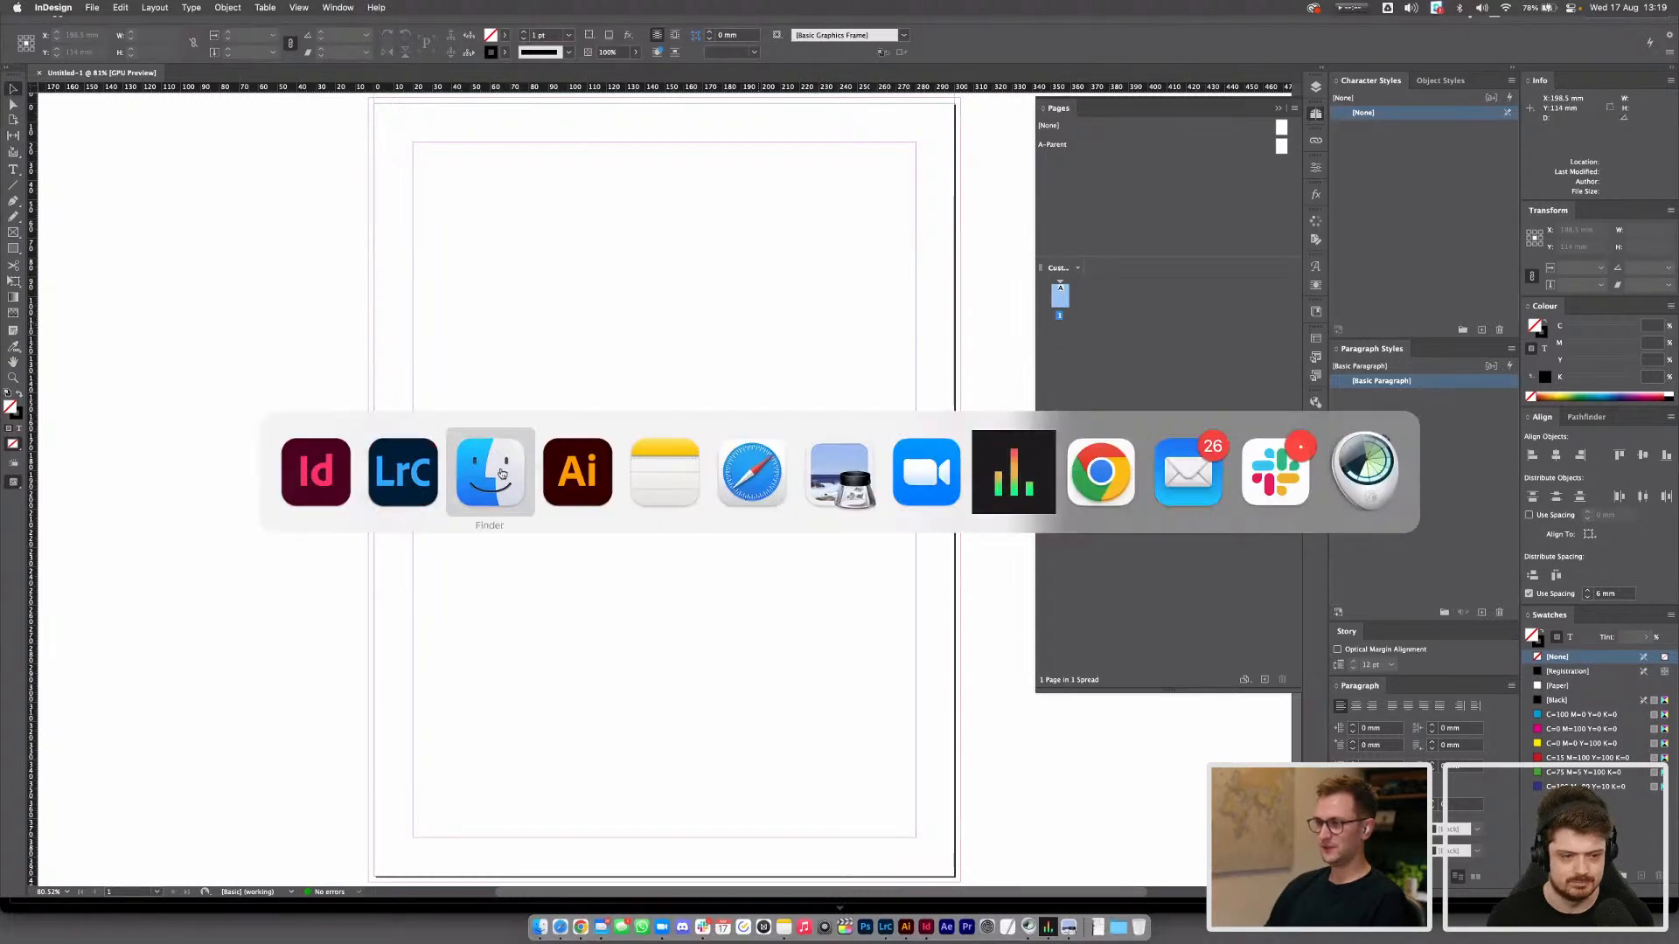
left_click_drag(934, 343, 412, 141)
left_click_drag(500, 225, 918, 839)
Fit the city photo to its frame with Fill Frame Proportionally, and add a second page to the document
right_click(866, 831)
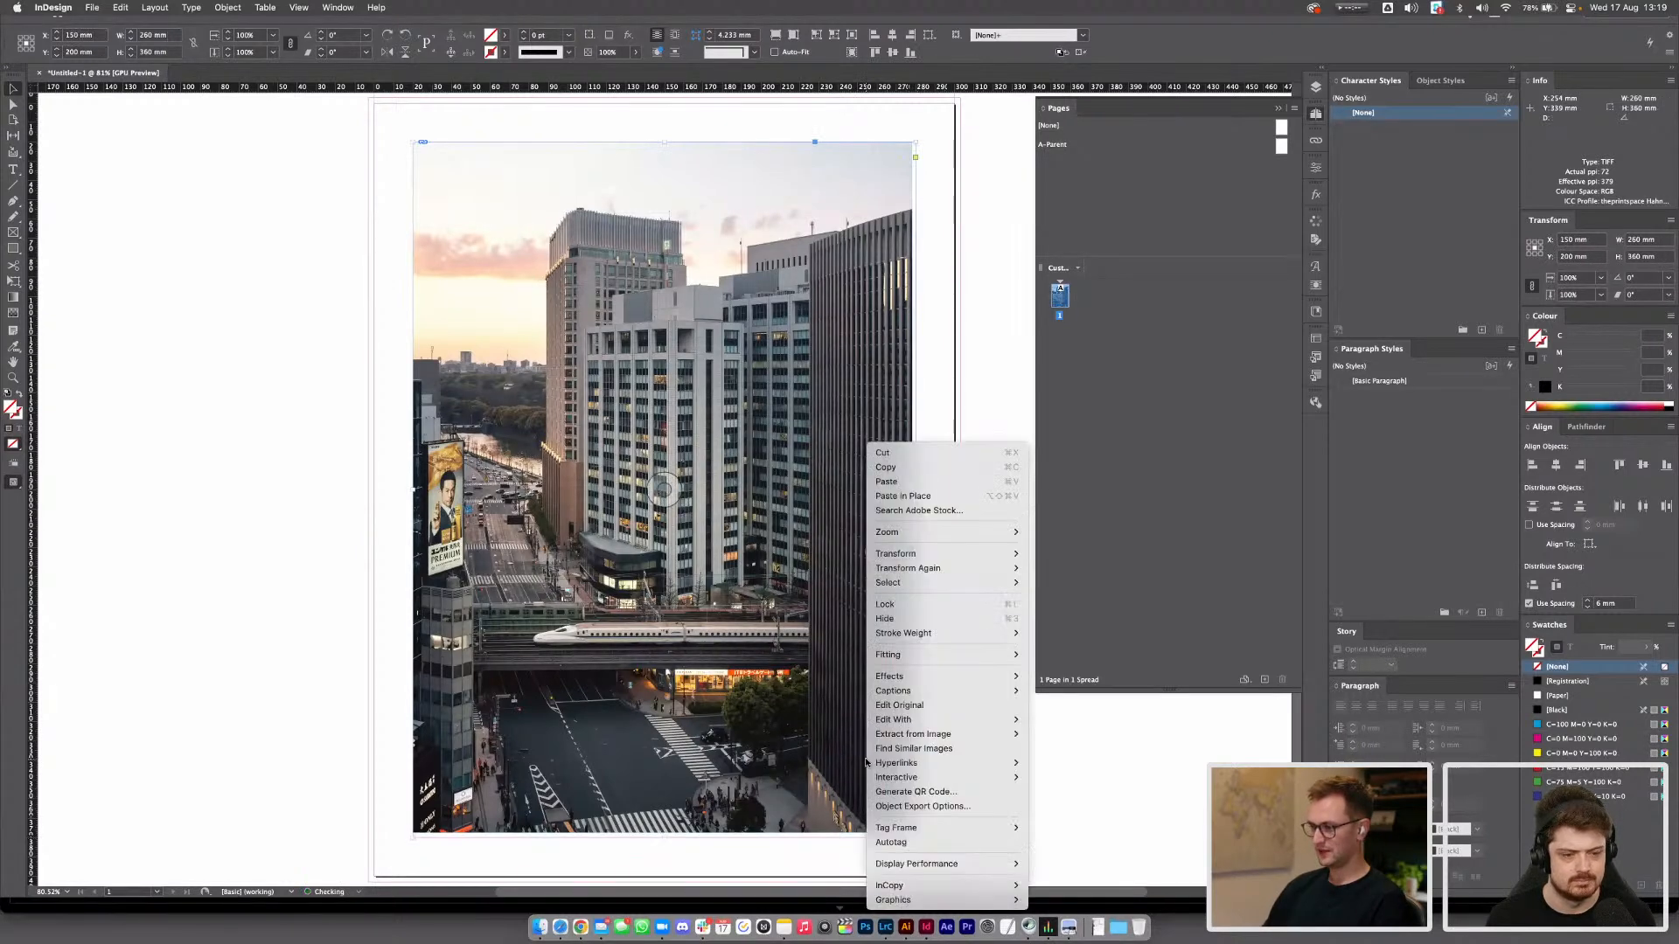
mouse_move(962, 655)
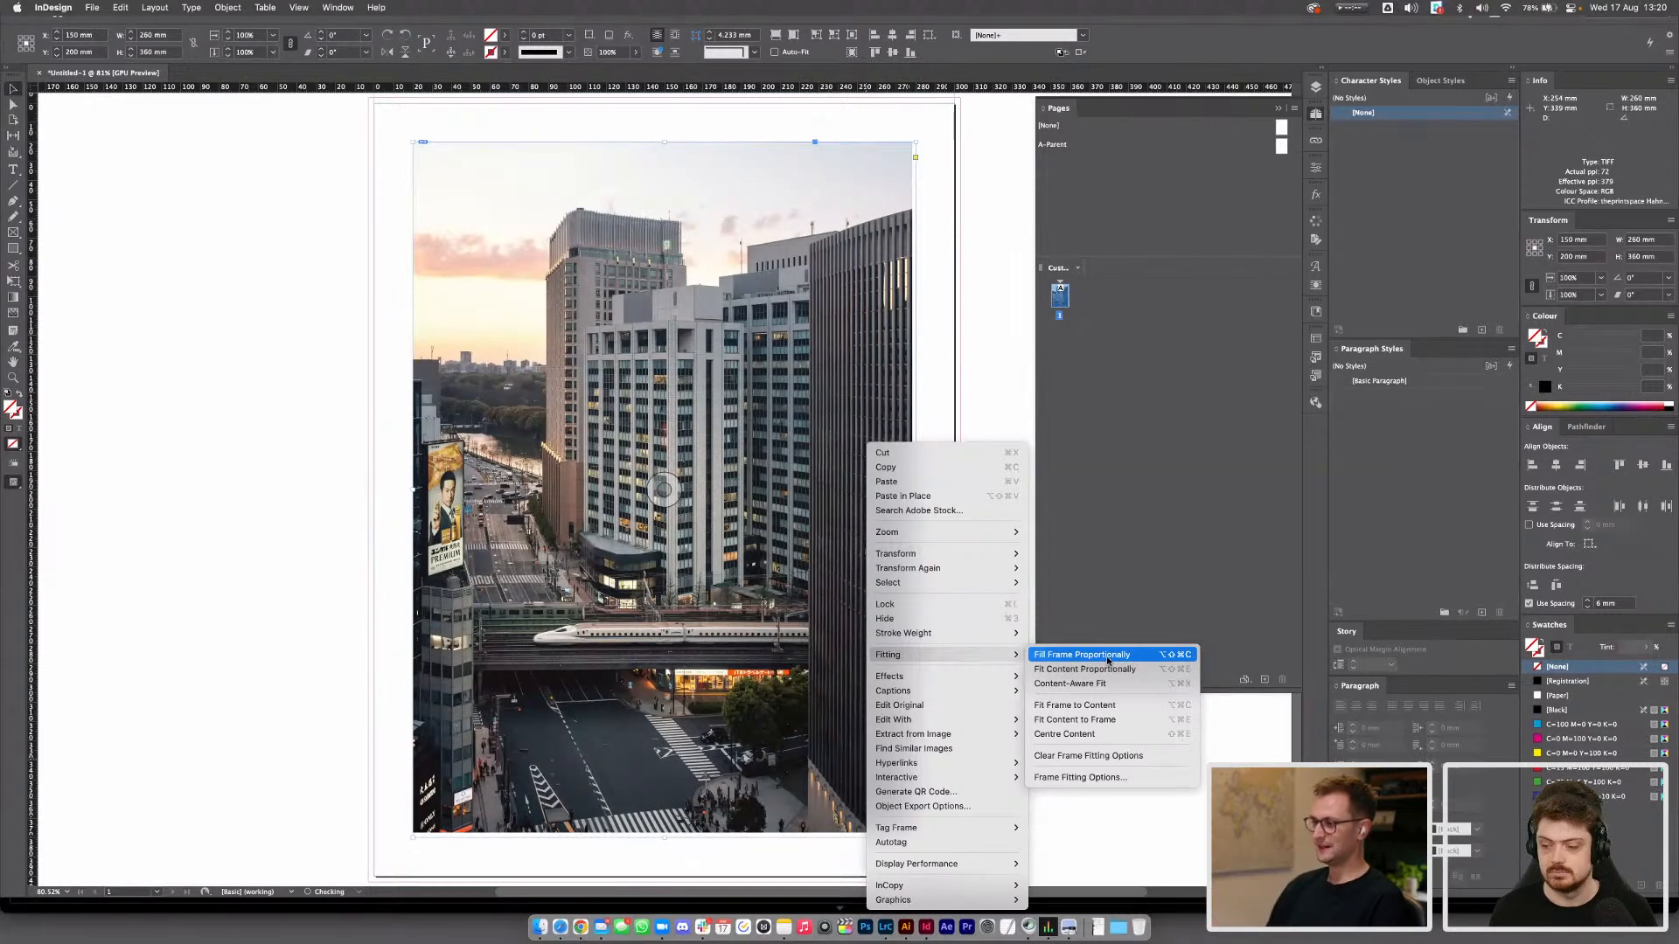
left_click(1108, 656)
left_click(987, 421)
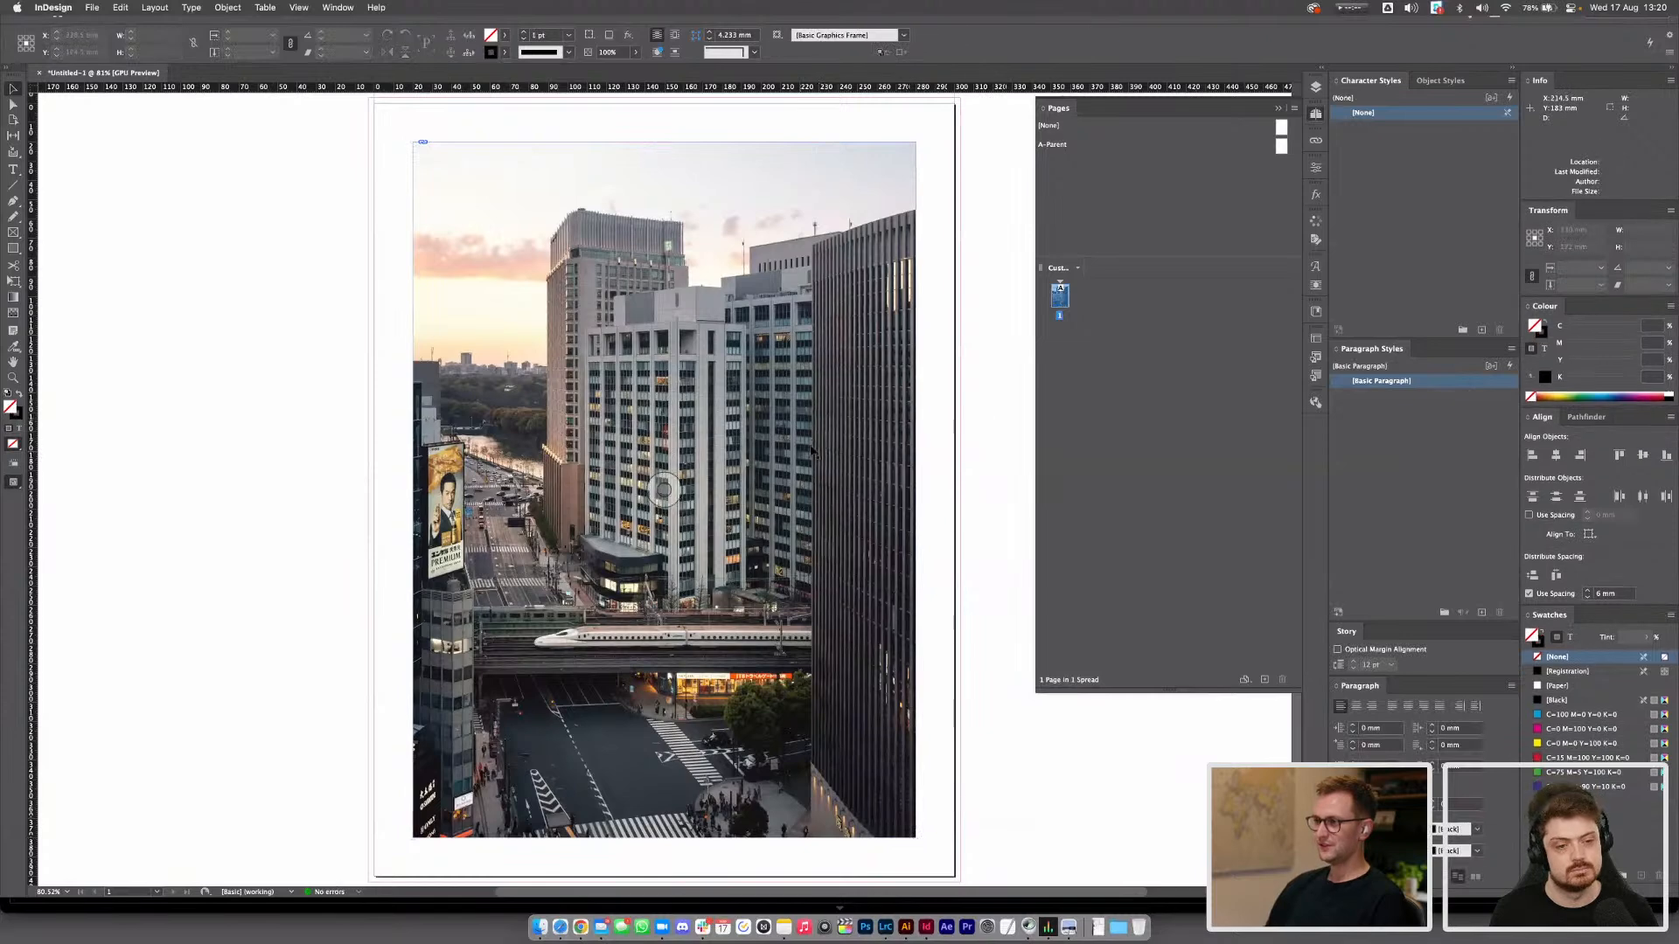
scroll(837, 376, "down", 2)
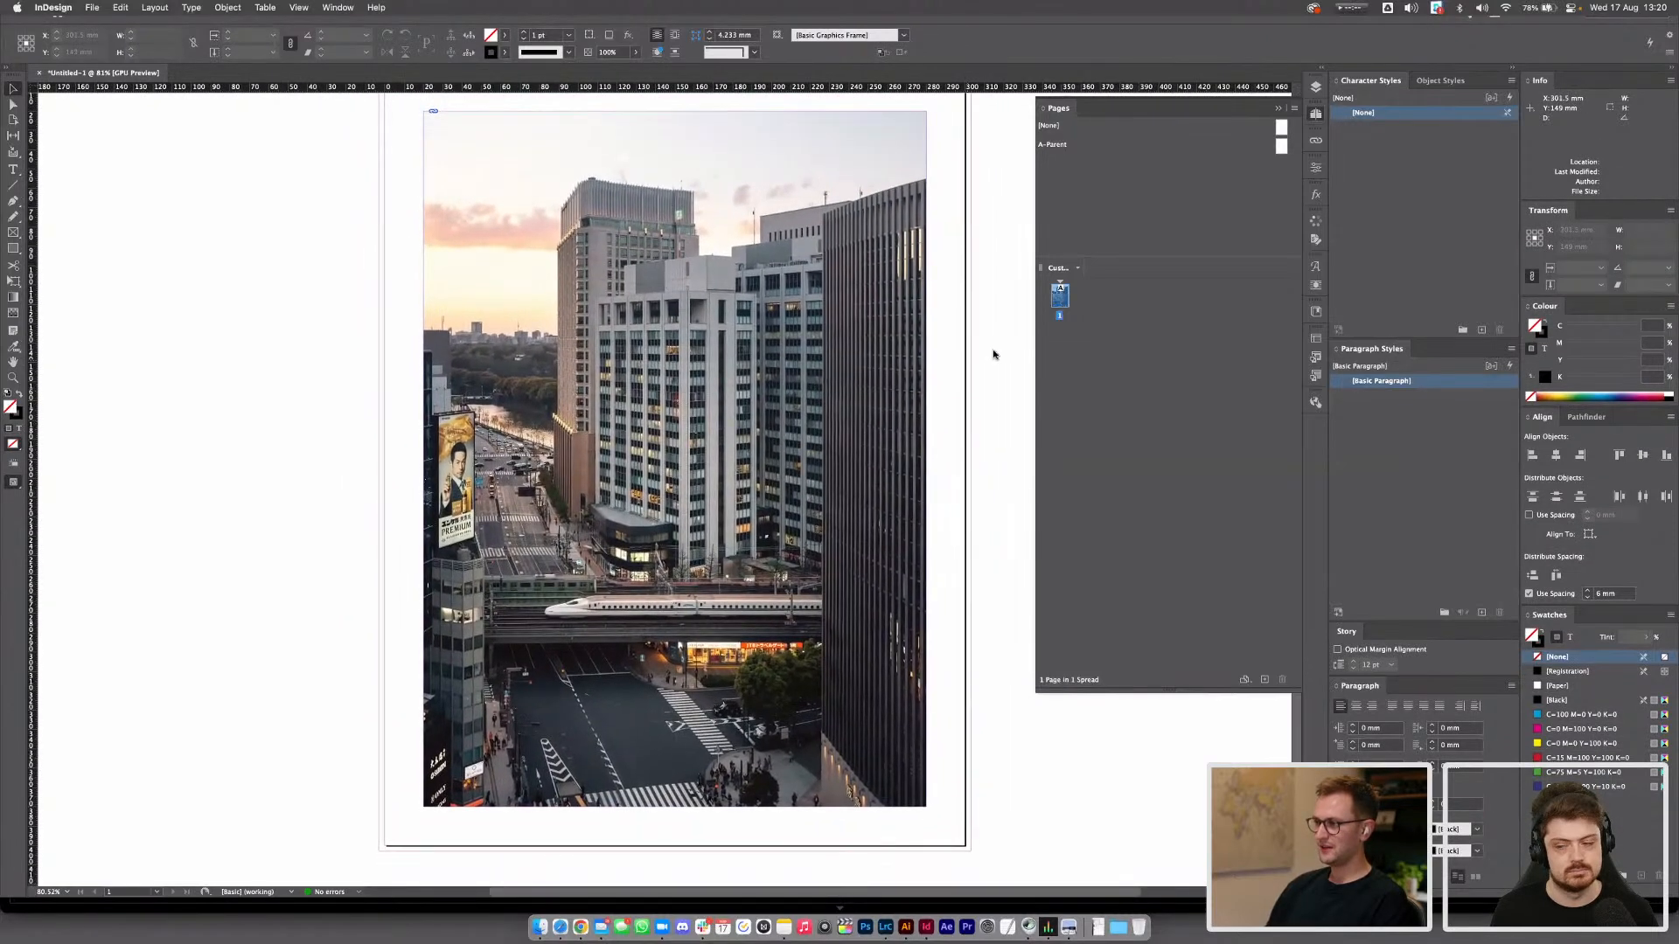
left_click(1265, 679)
Look through the page and layout commands for a way to change only the second page's size
right_click(1056, 339)
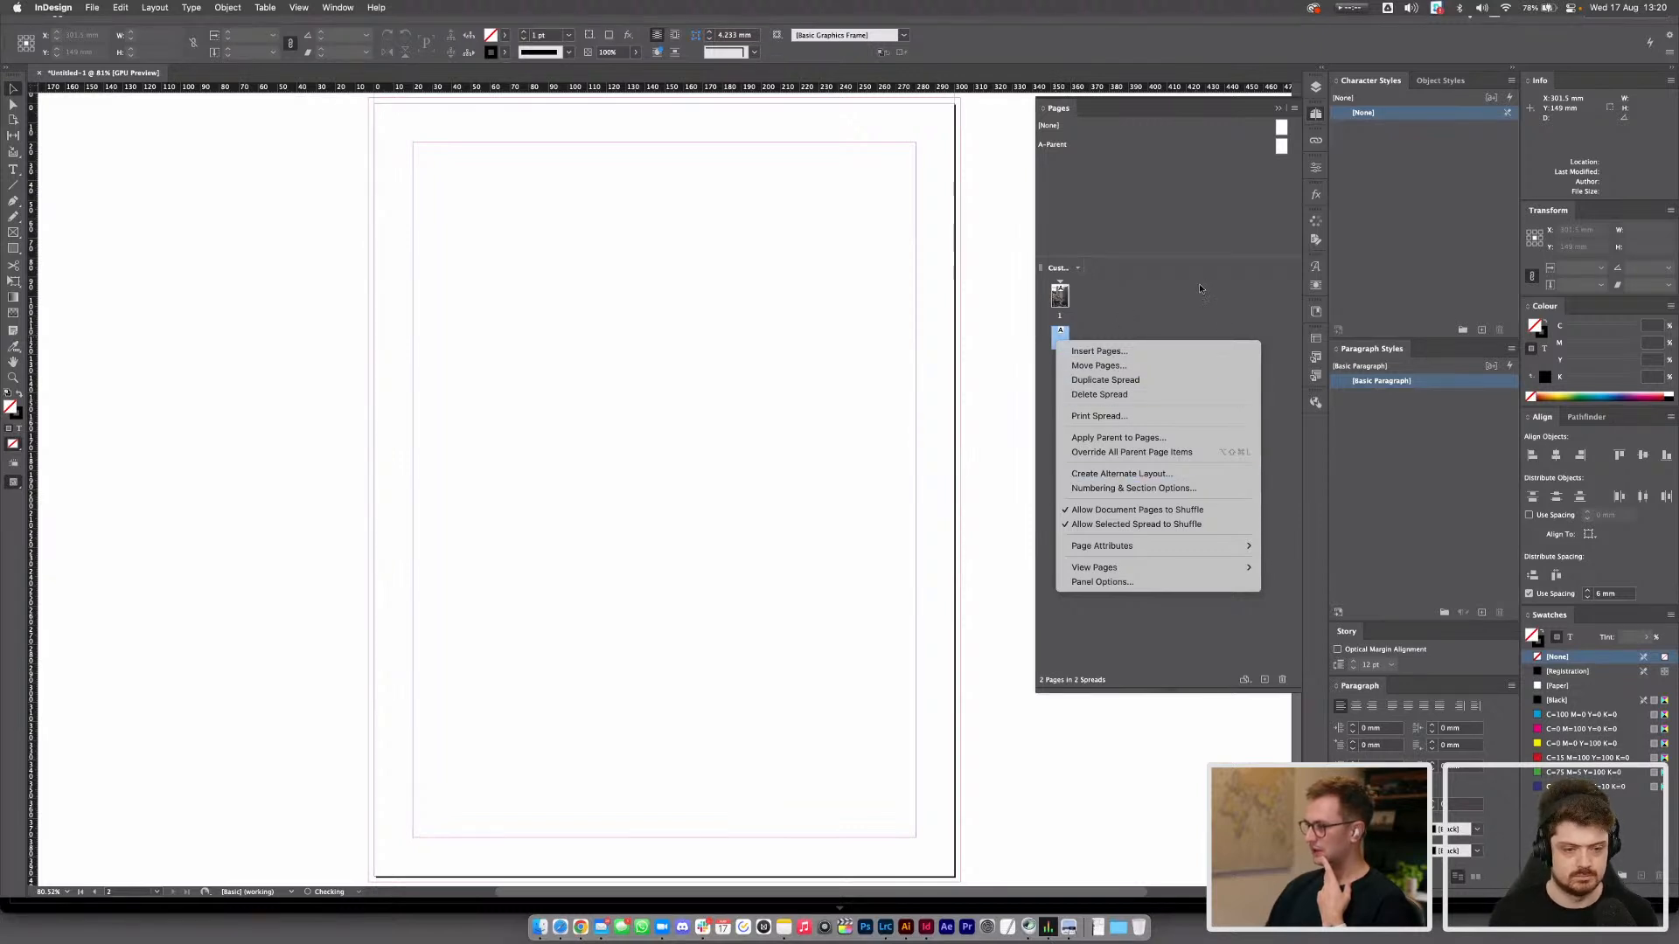
mouse_move(1171, 547)
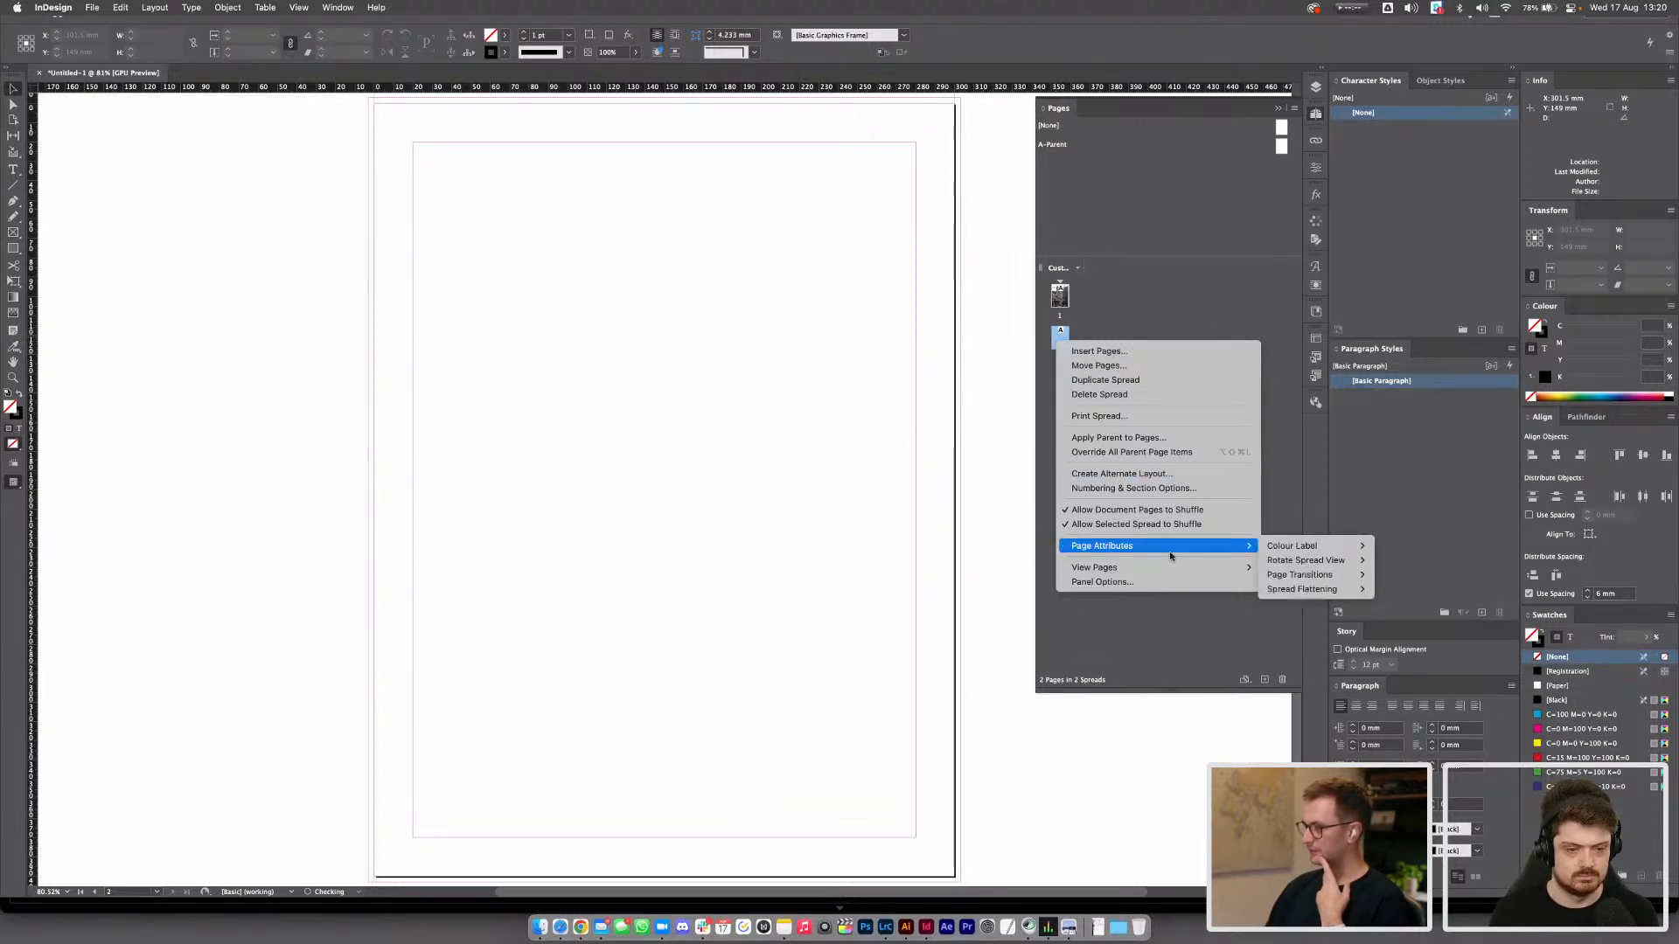
left_click(1156, 301)
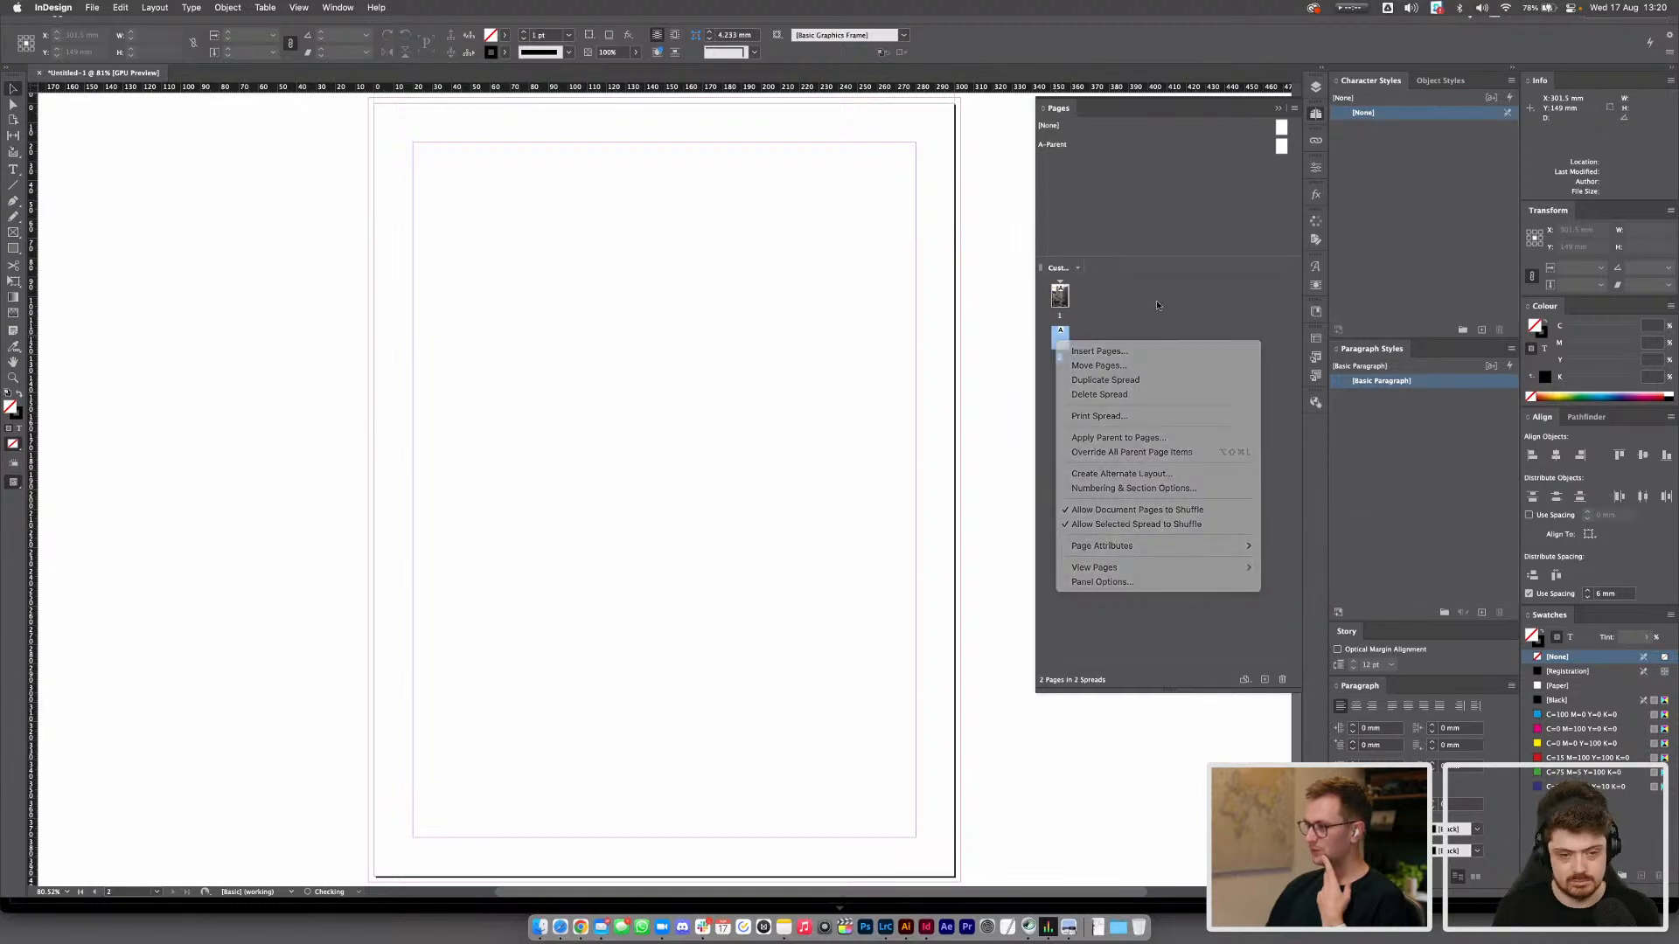
left_click(190, 7)
mouse_move(146, 6)
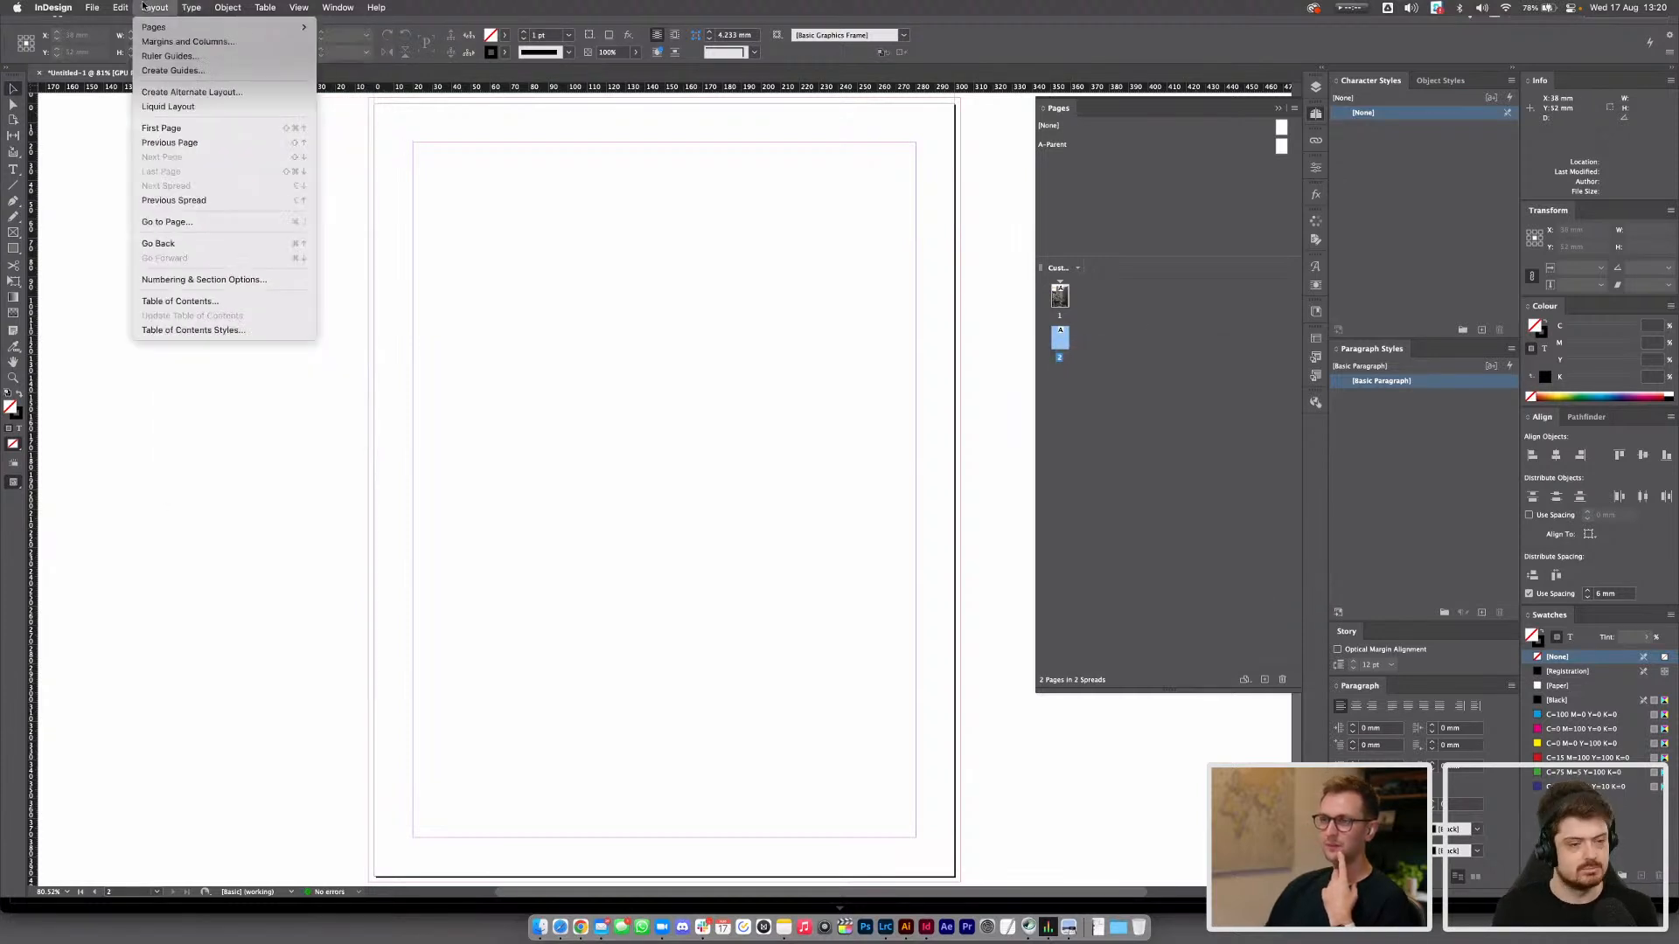
mouse_move(92, 7)
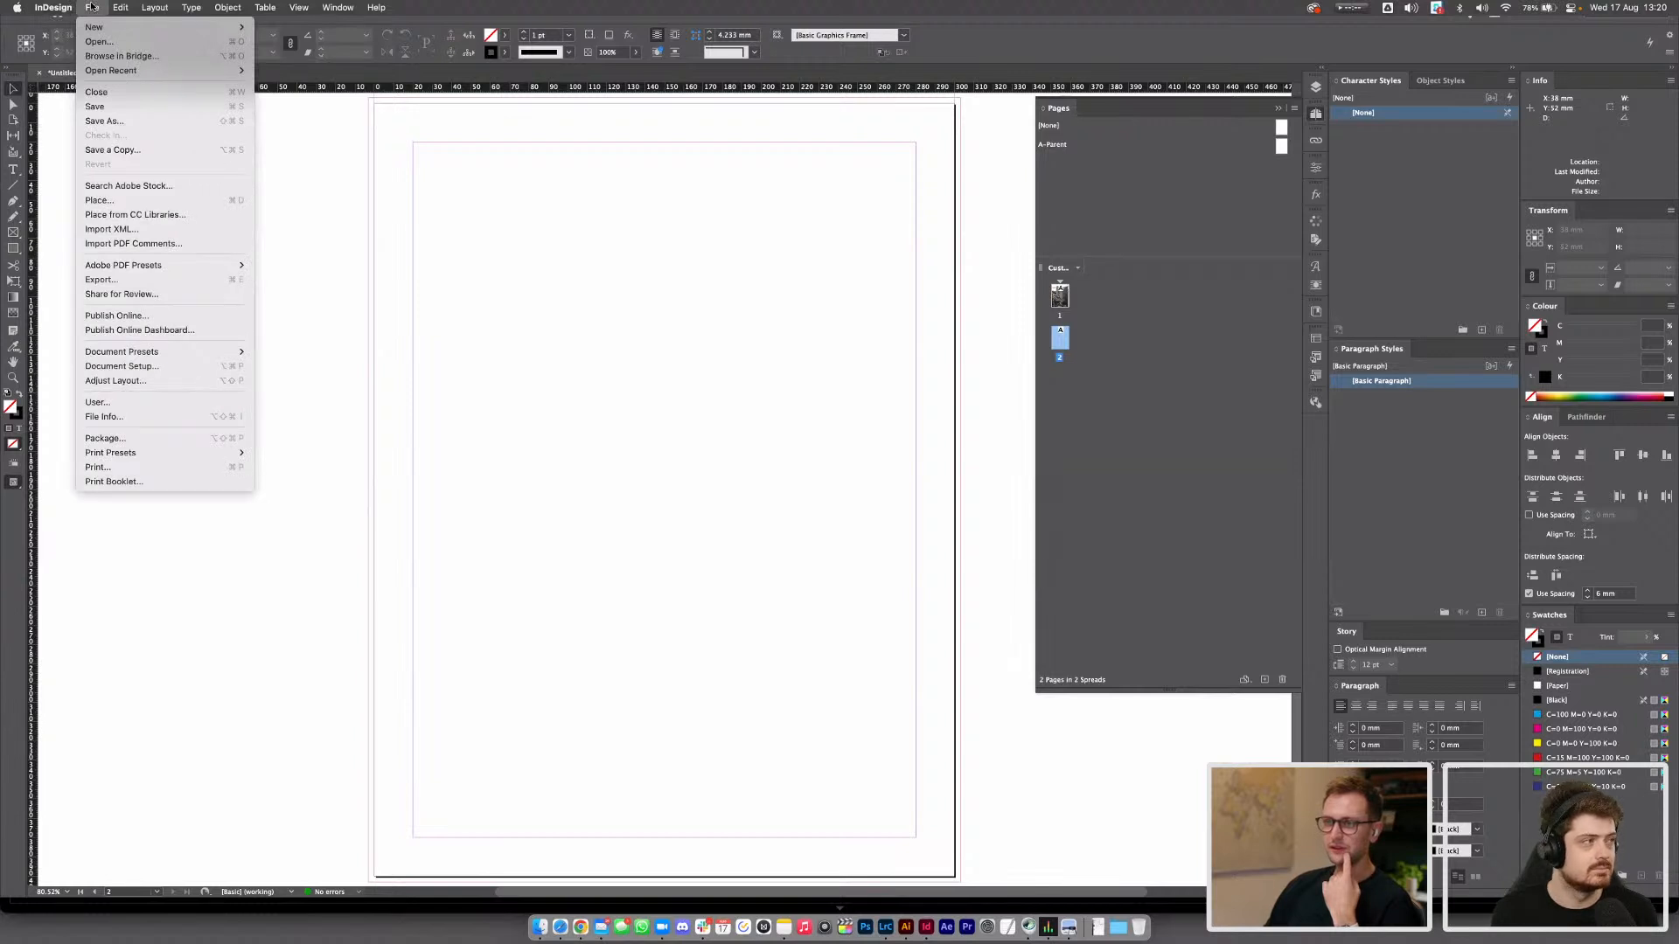
left_click(92, 7)
right_click(1059, 338)
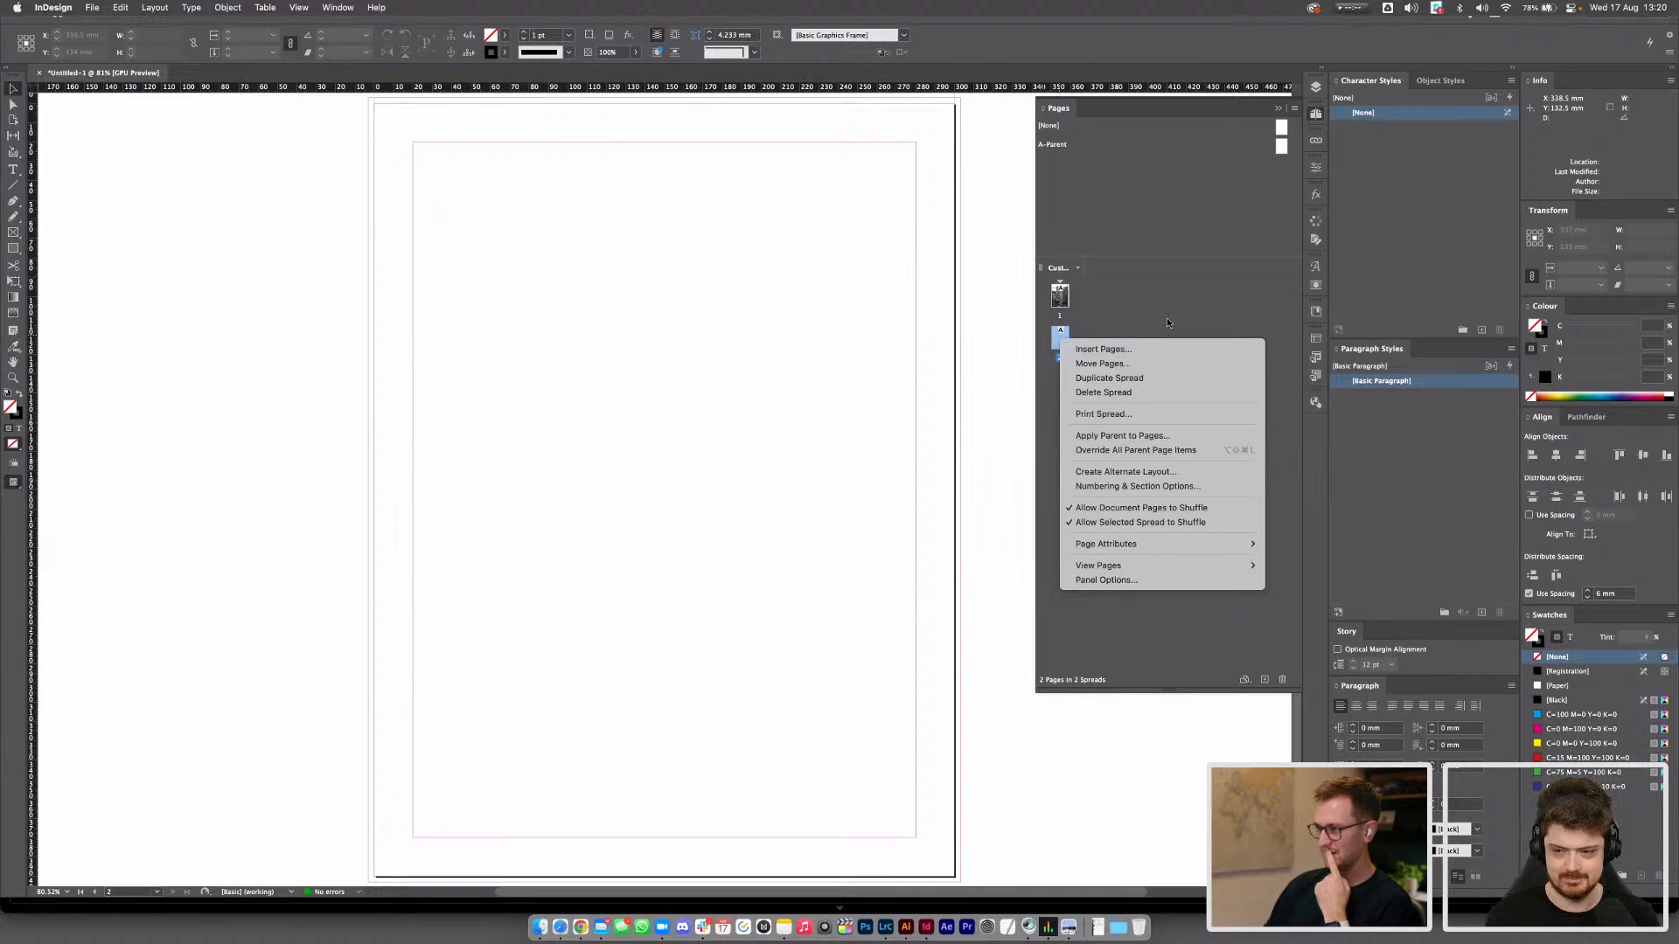
left_click(1283, 197)
left_click(1293, 108)
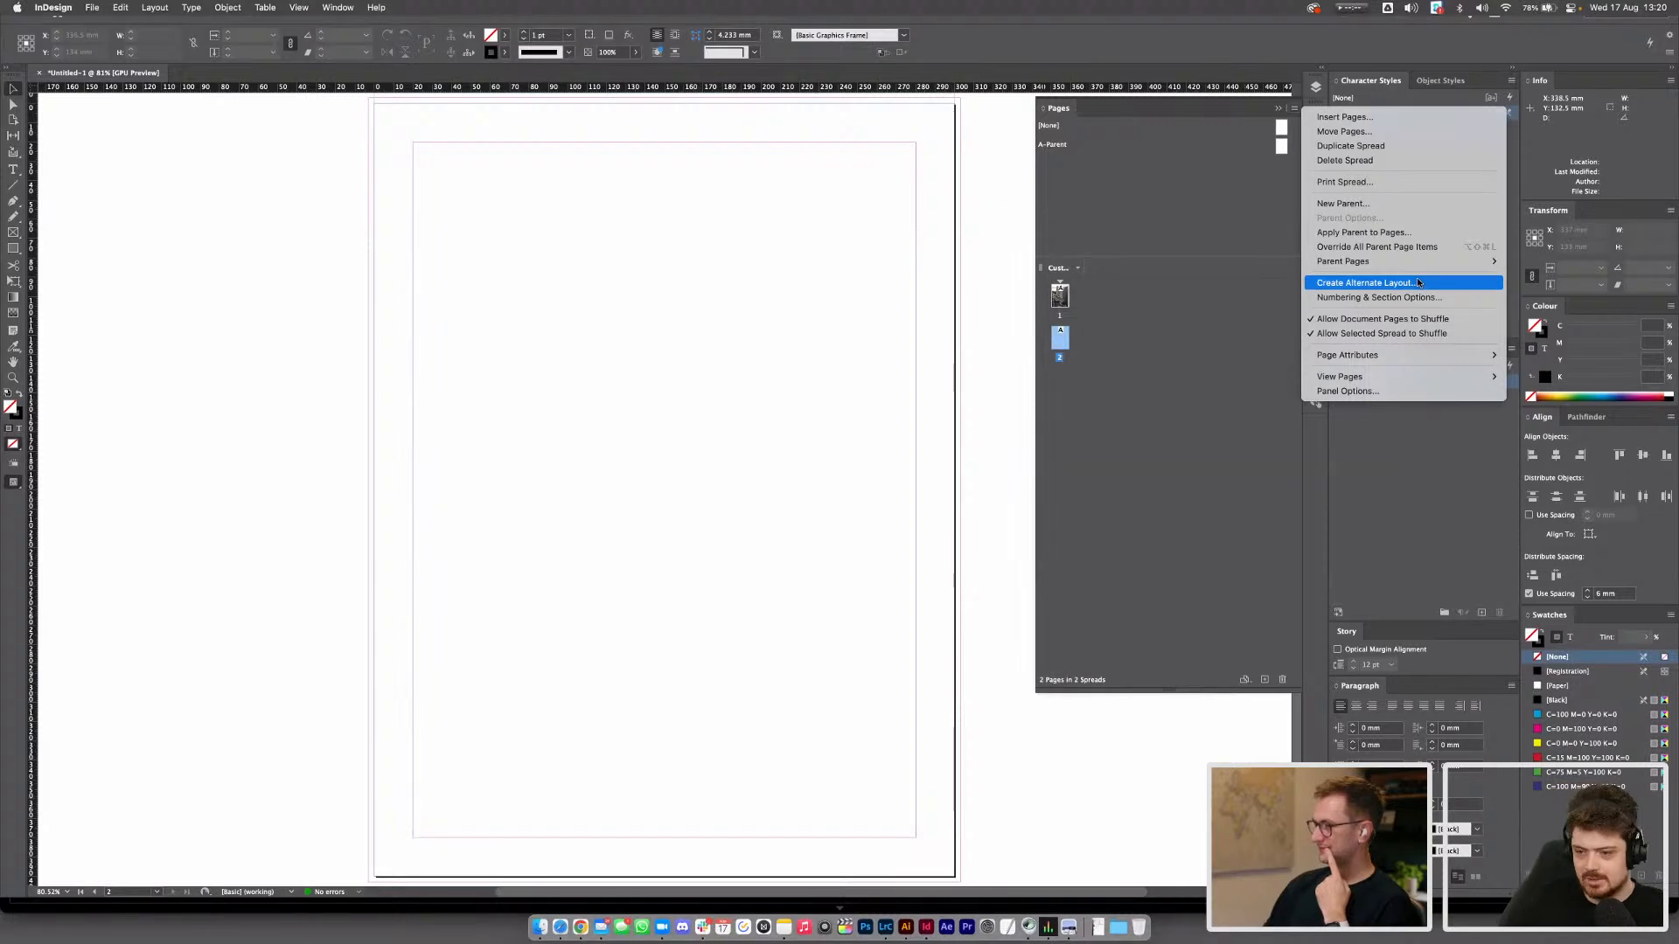
left_click(1190, 401)
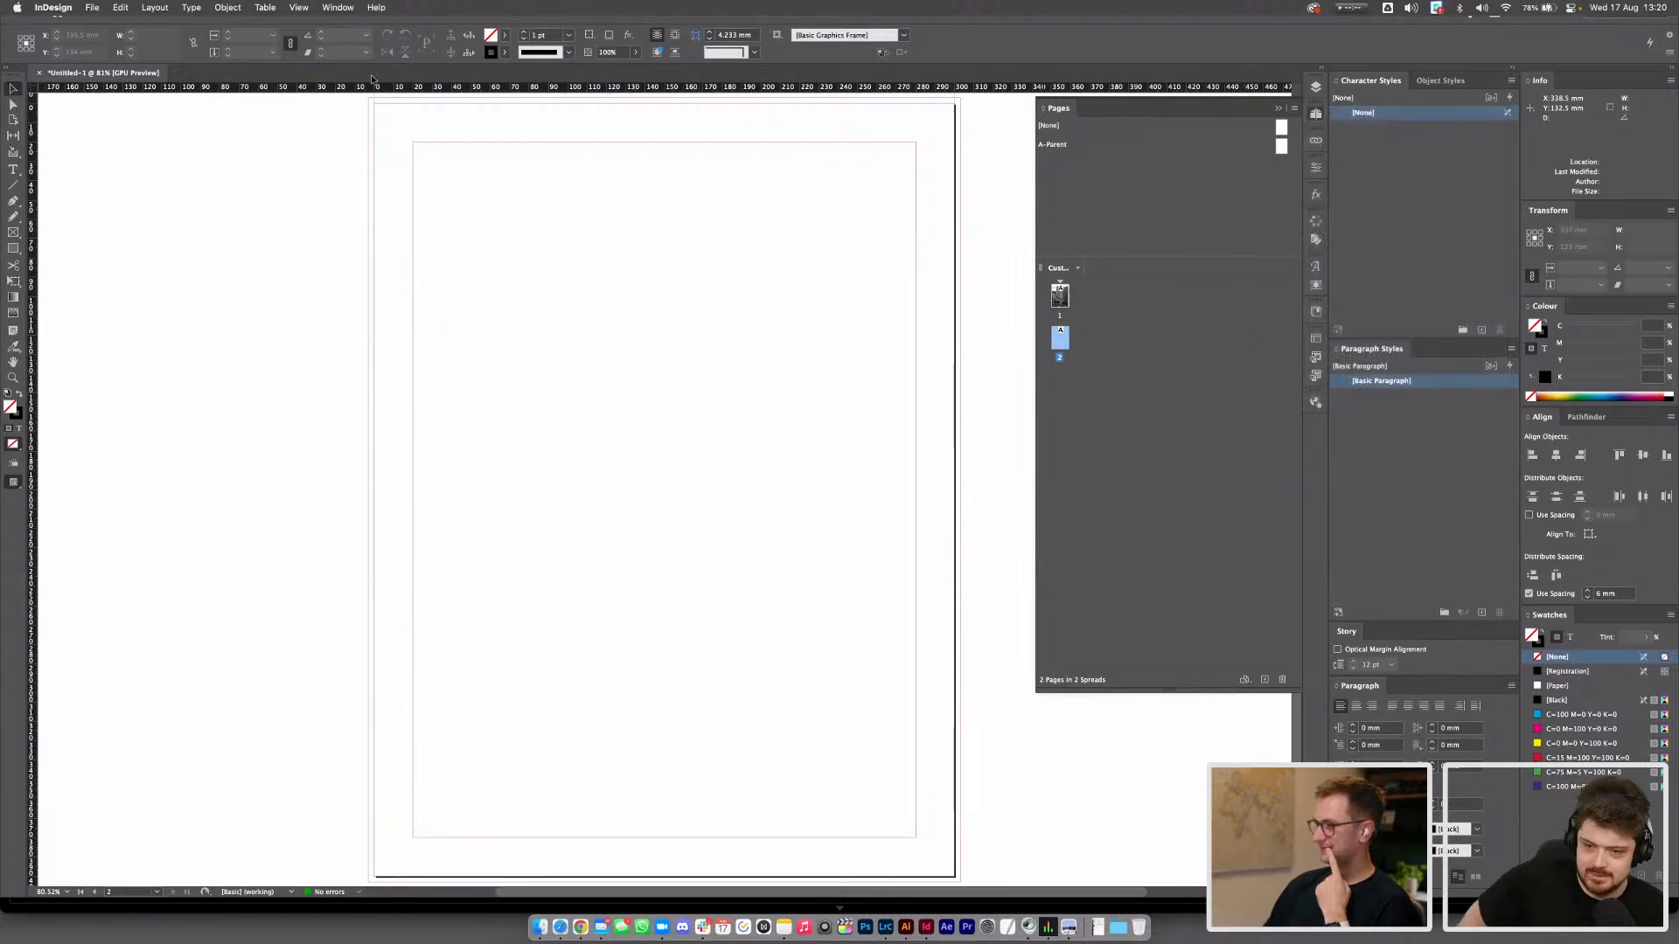
Check the page size and margin settings in Document Setup, and review the second page's options again
left_click(91, 8)
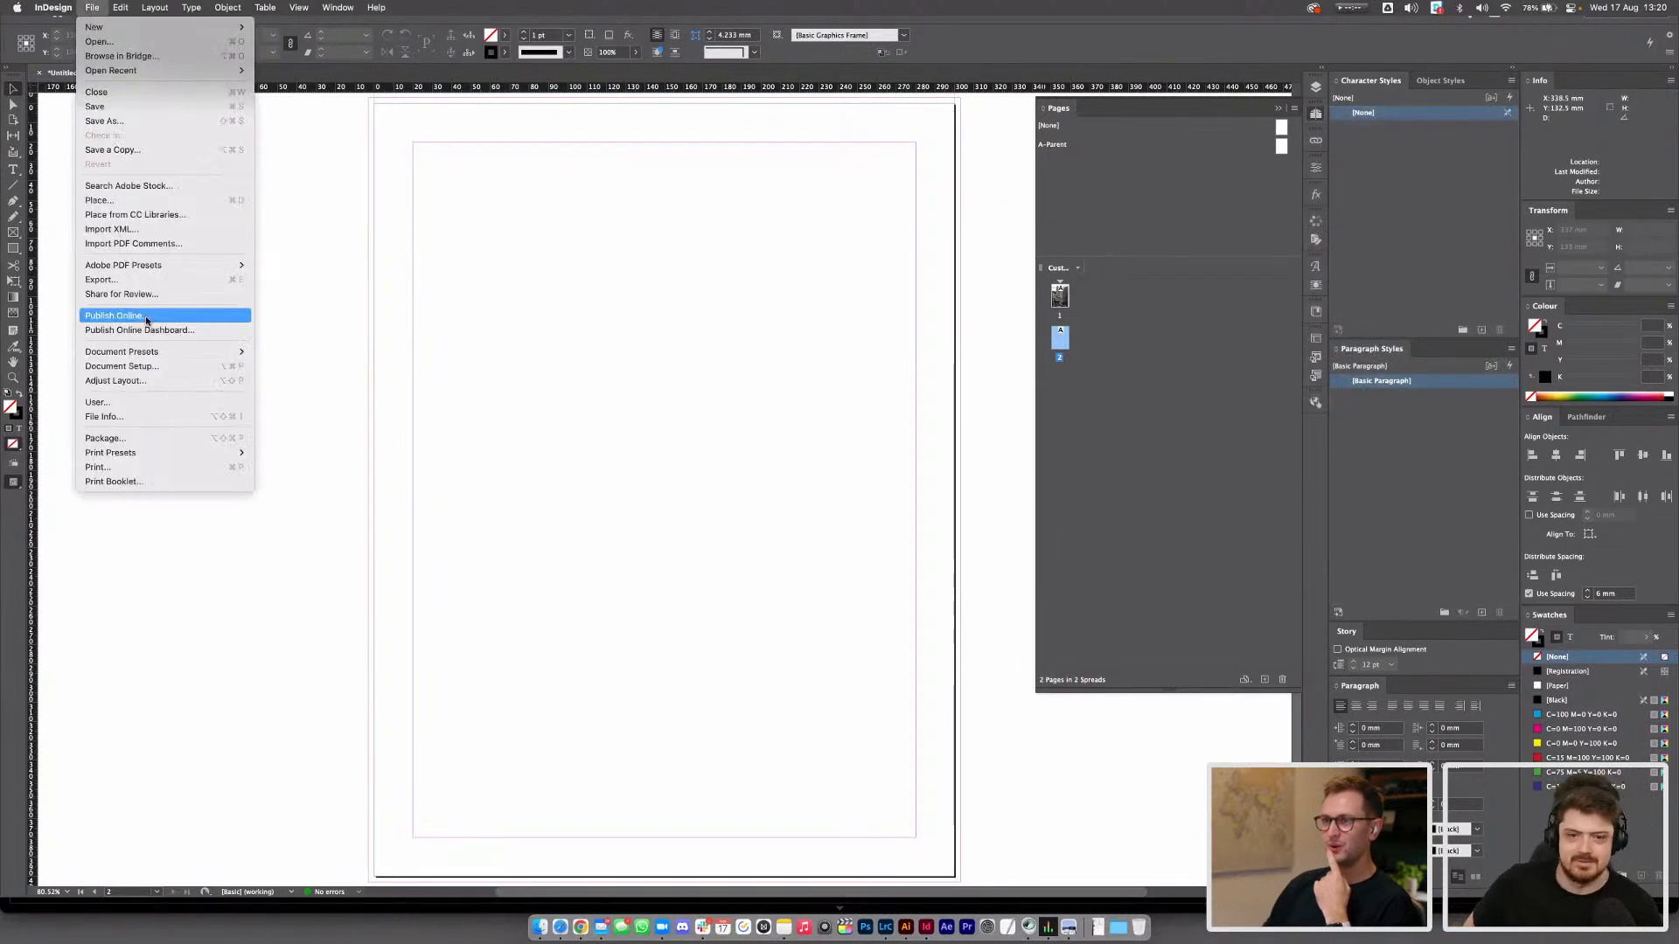
left_click(165, 367)
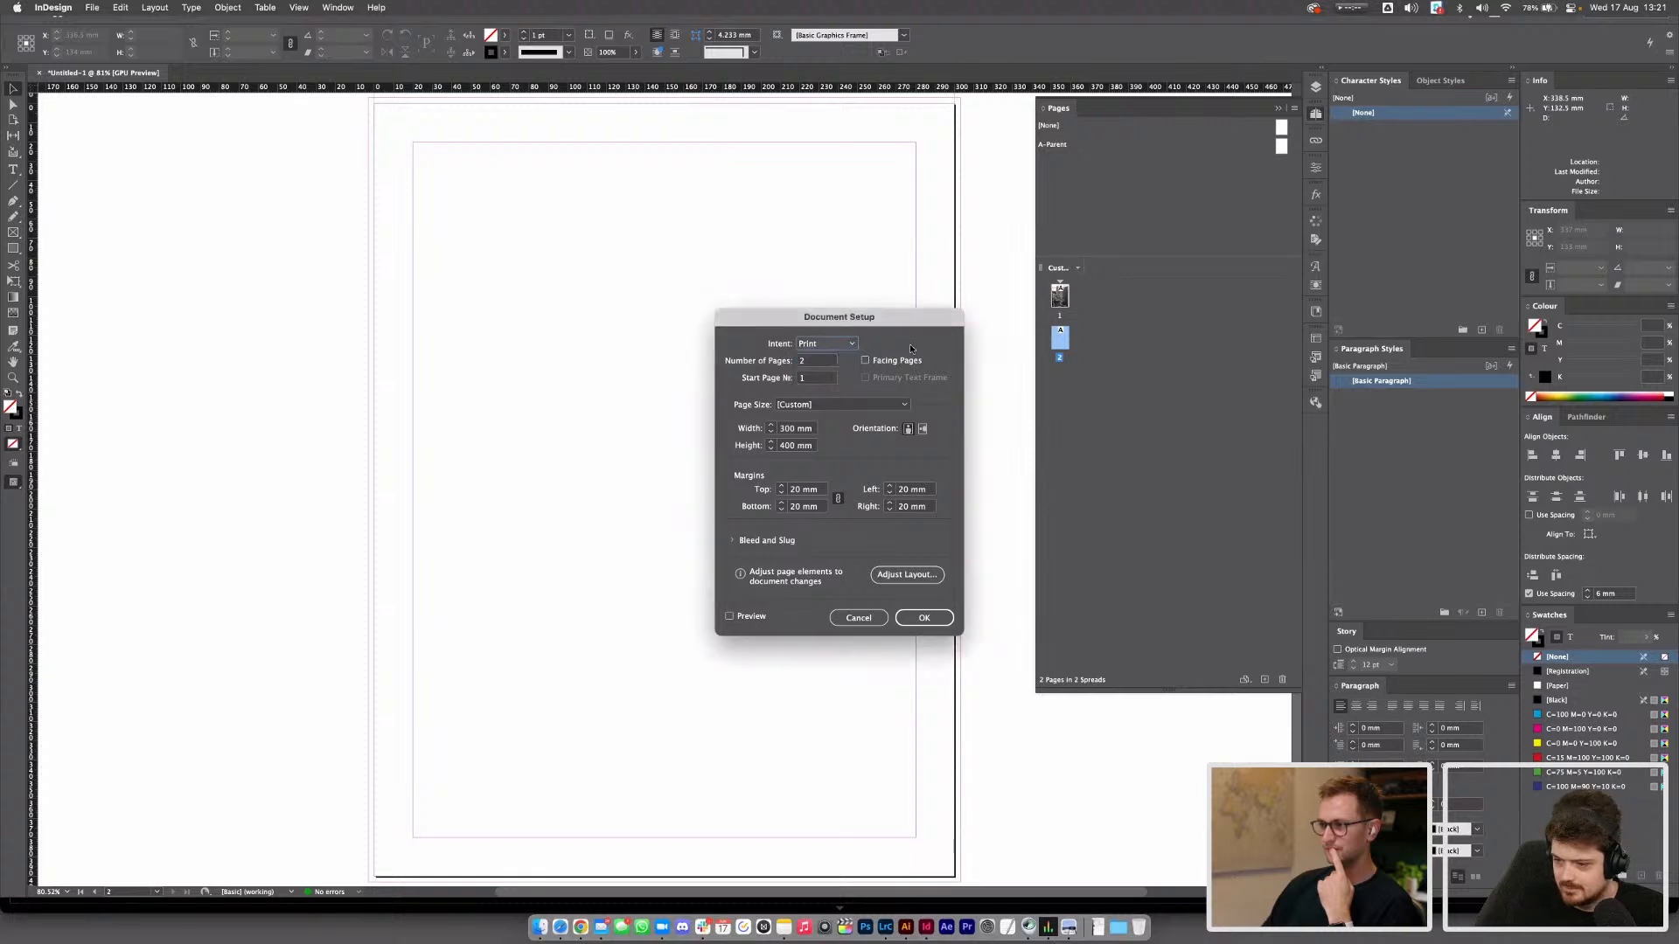
key("Return")
right_click(1060, 337)
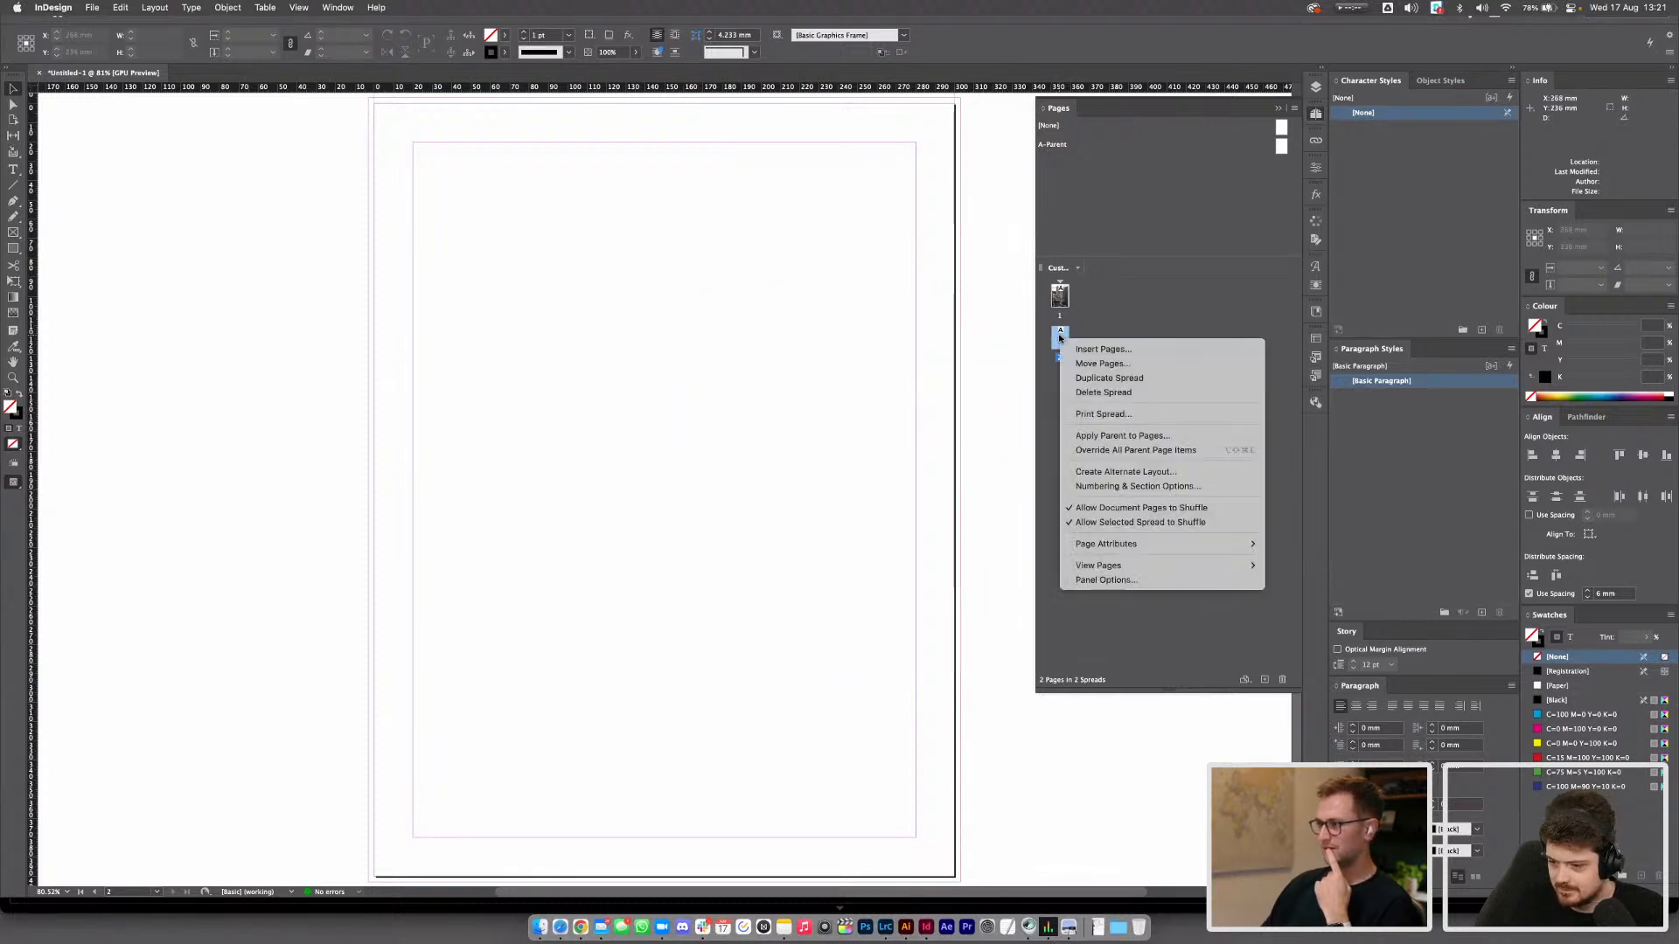
left_click(1084, 266)
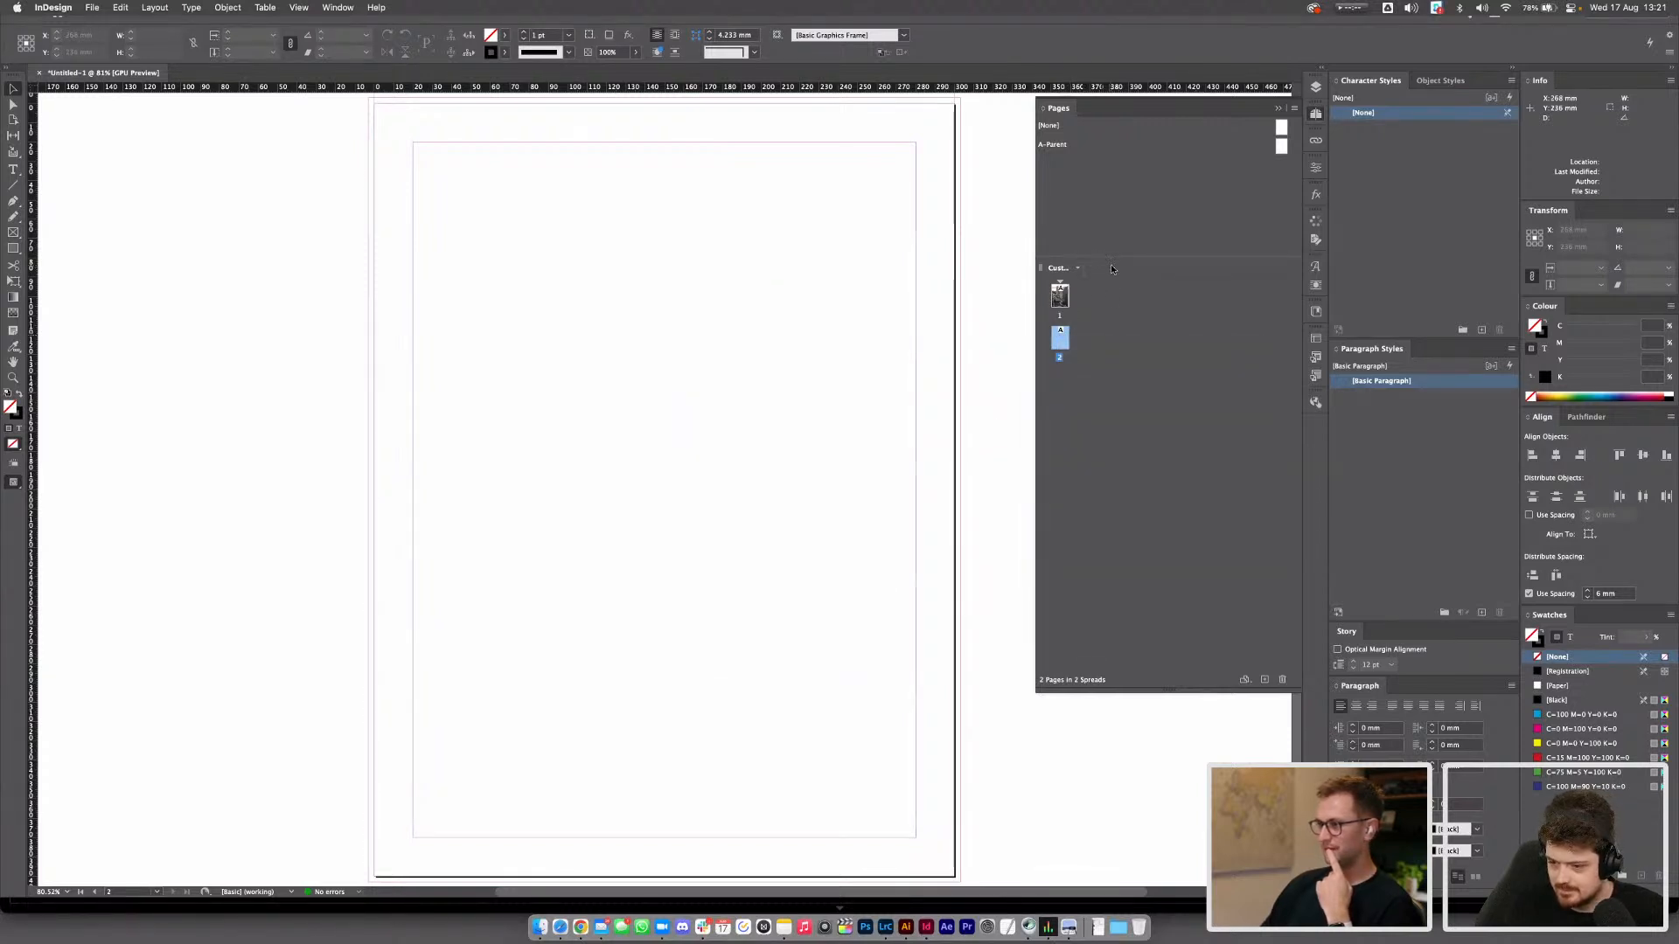
Open the recent file print-size-templates_v1.indd and examine its bridge photo pages in different print sizes
left_click(91, 7)
mouse_move(131, 70)
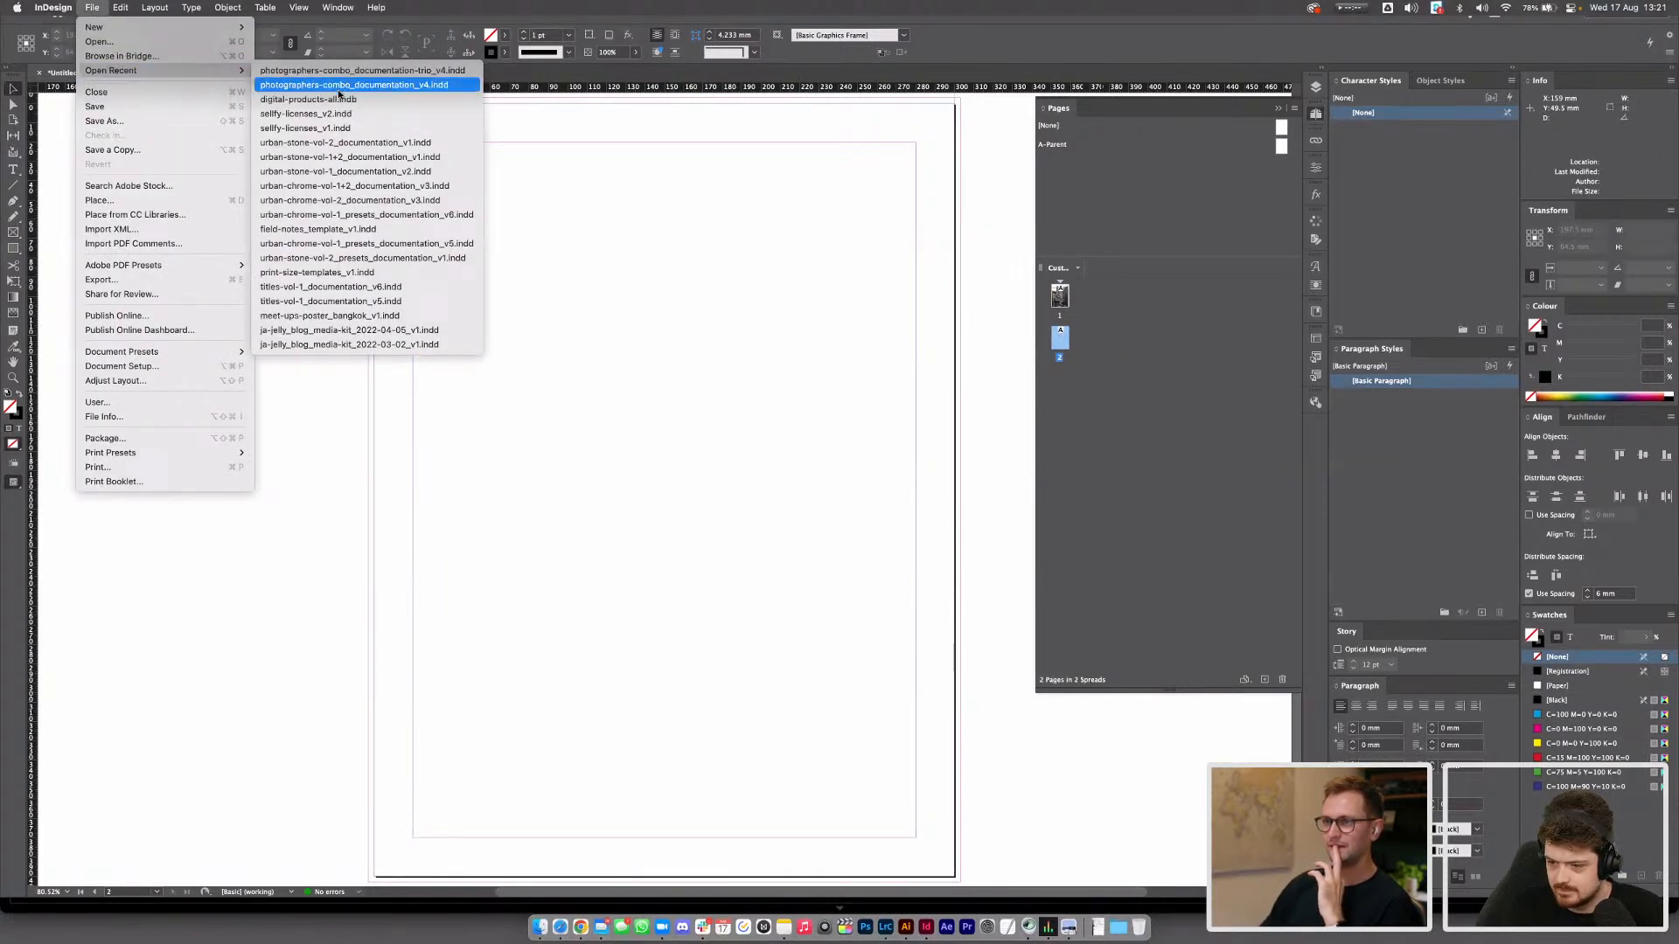
left_click(366, 276)
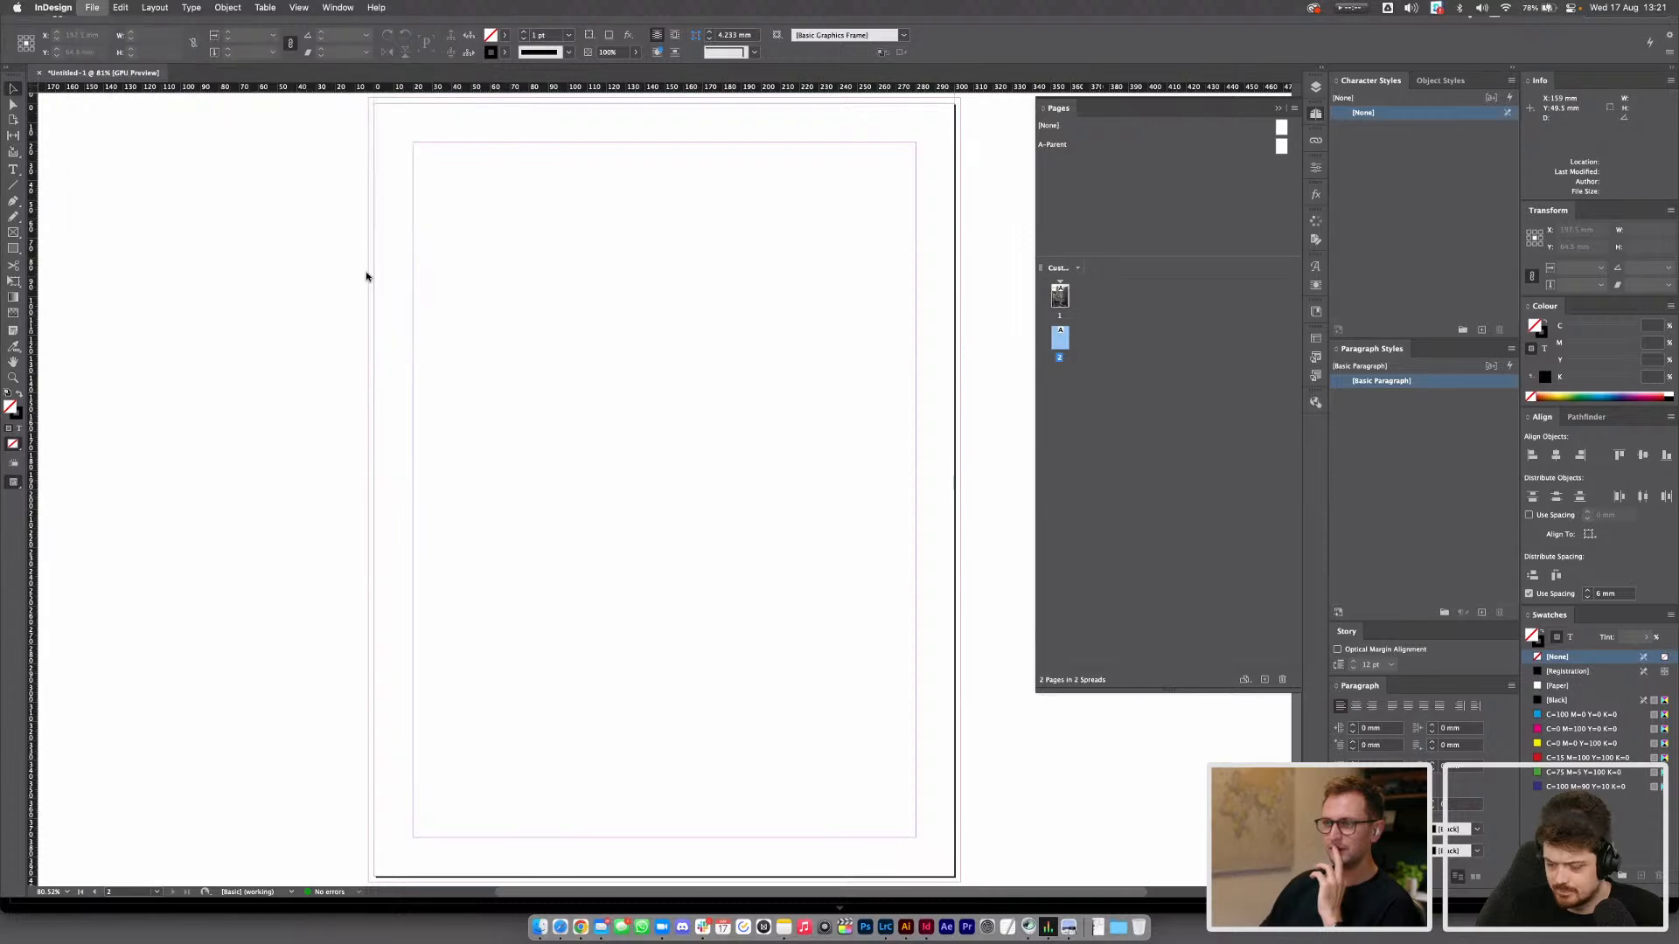
left_click(964, 468)
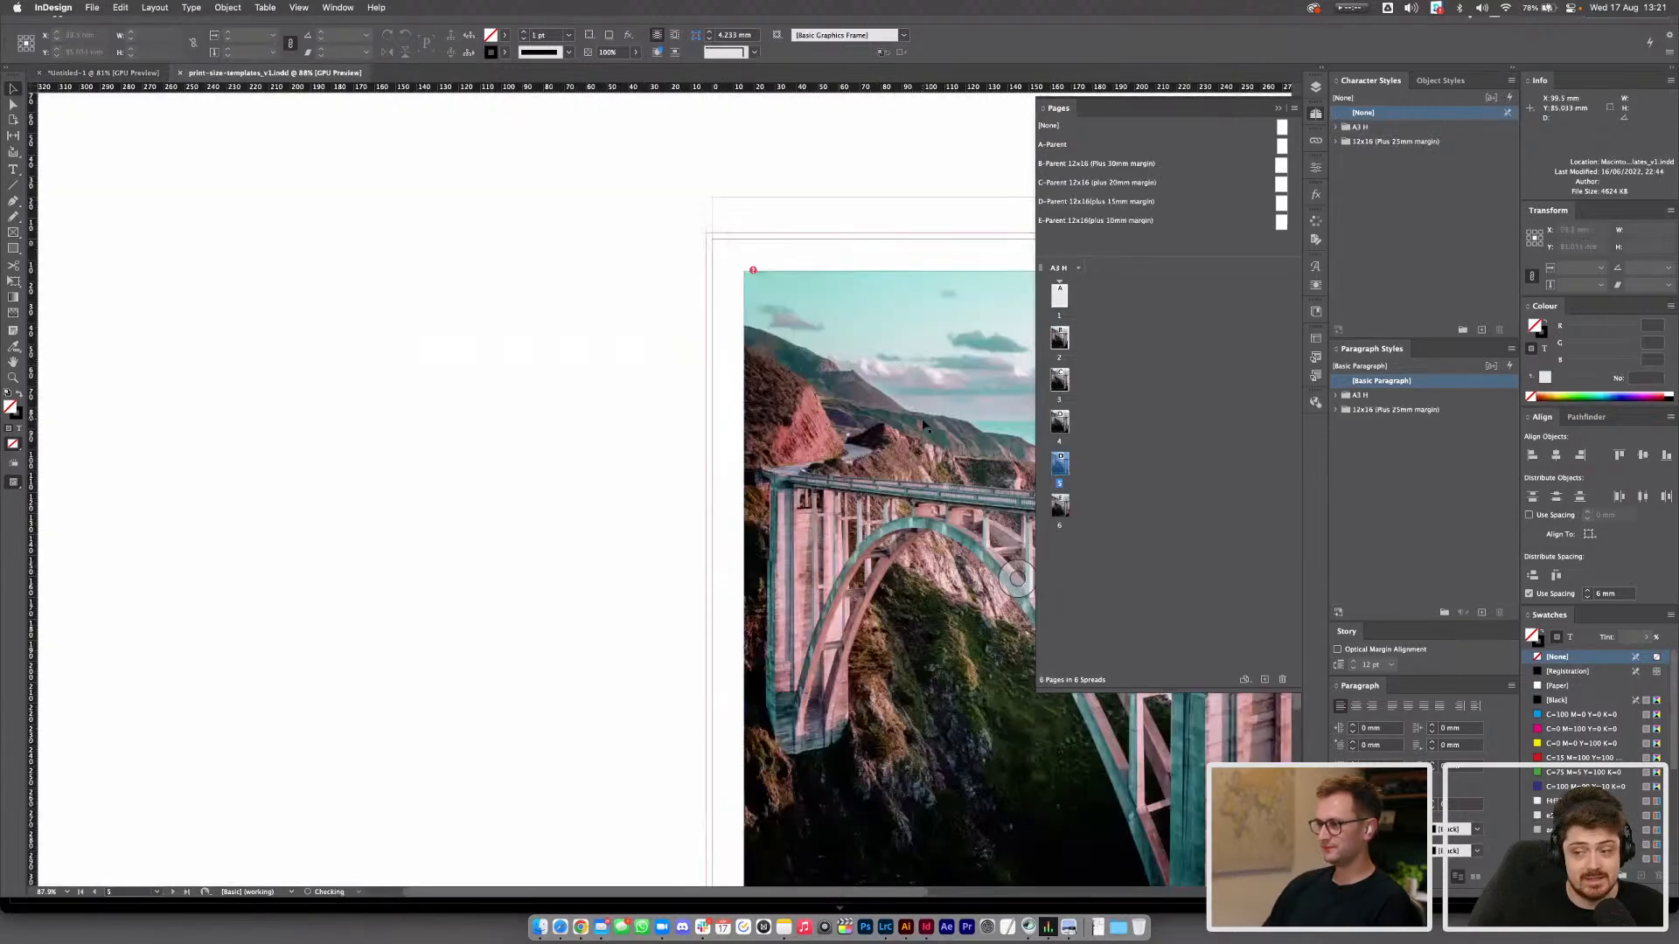
left_click_drag(663, 371, 529, 345)
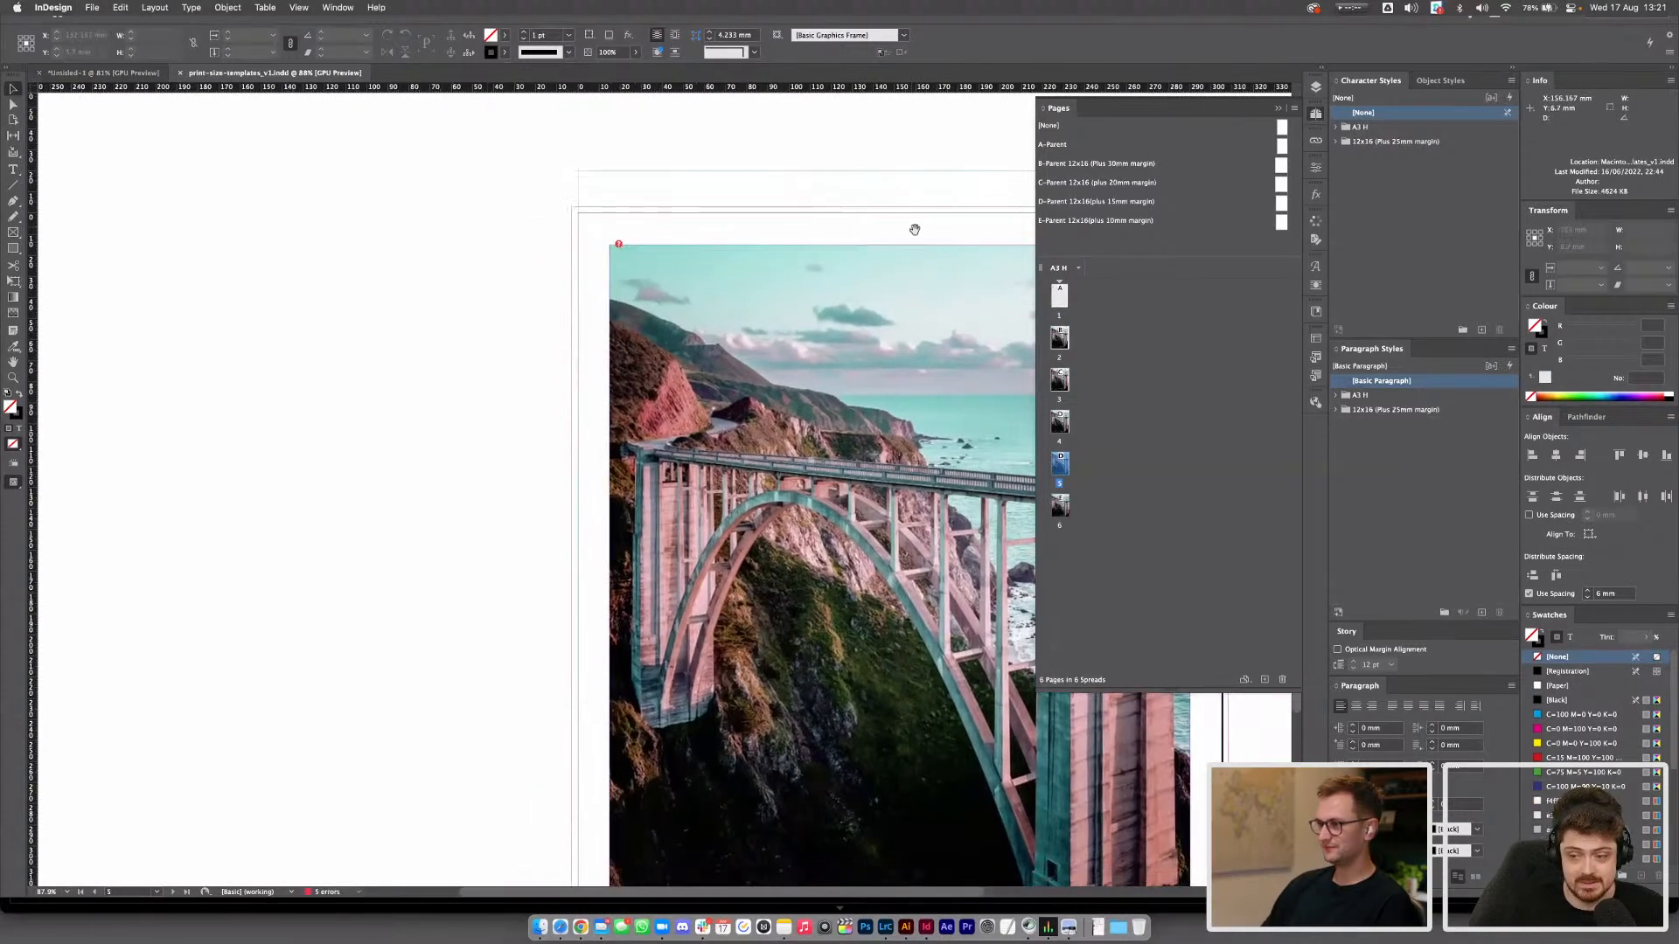
scroll(875, 232, "down", 15)
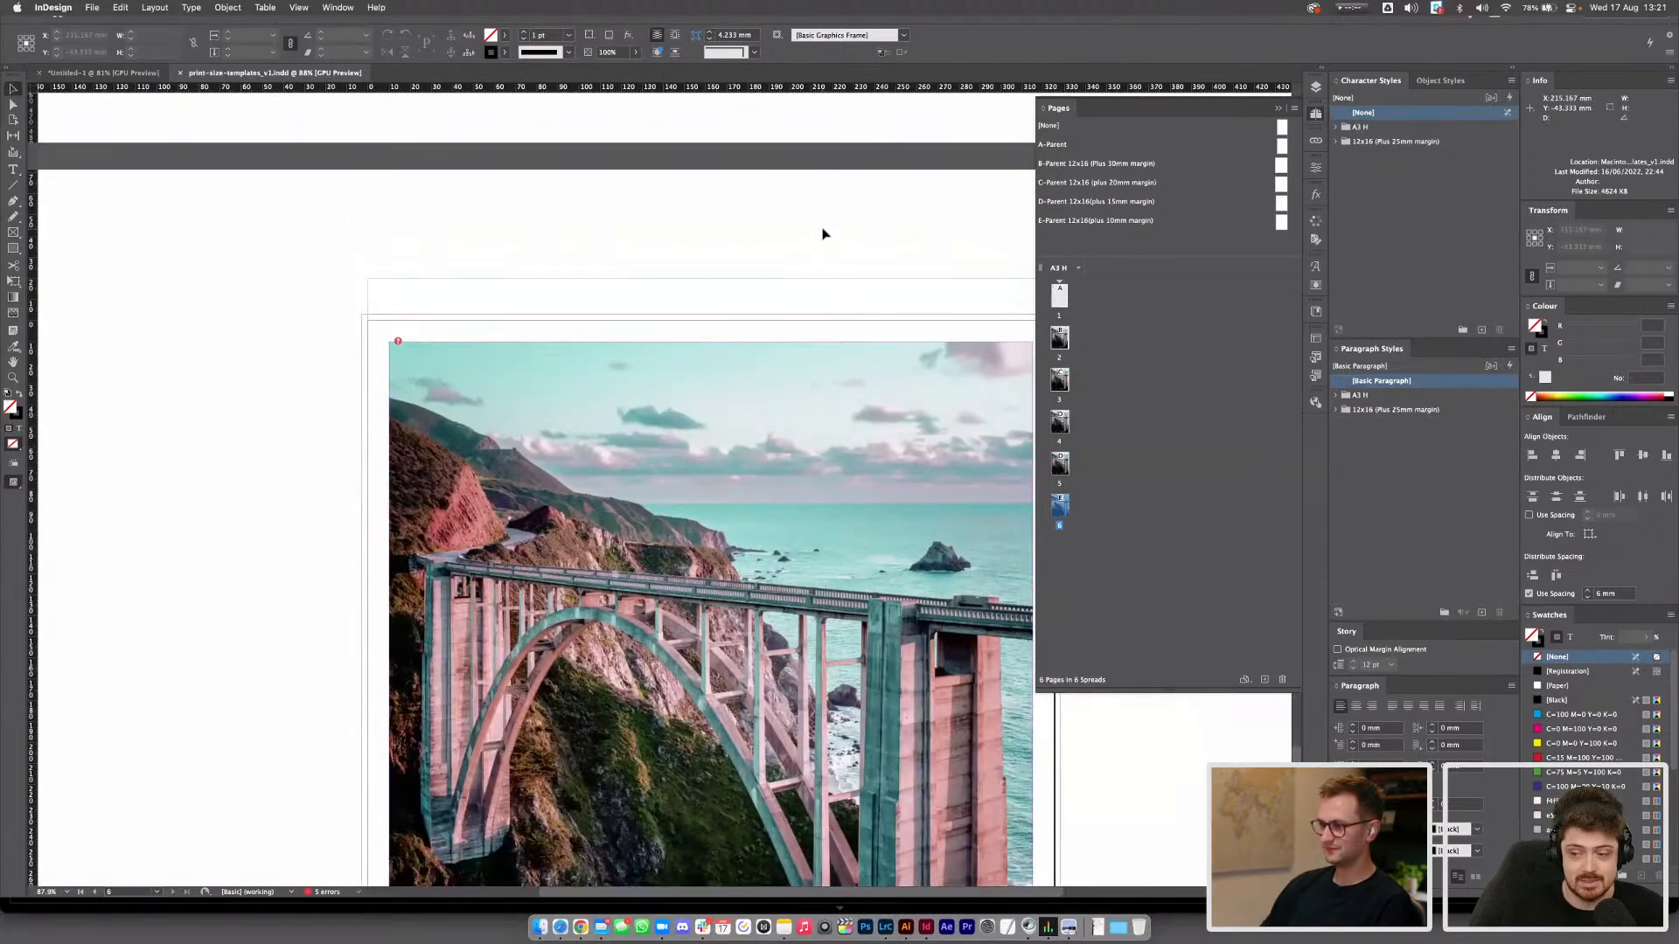
key("super+minus")
key("super+minus")
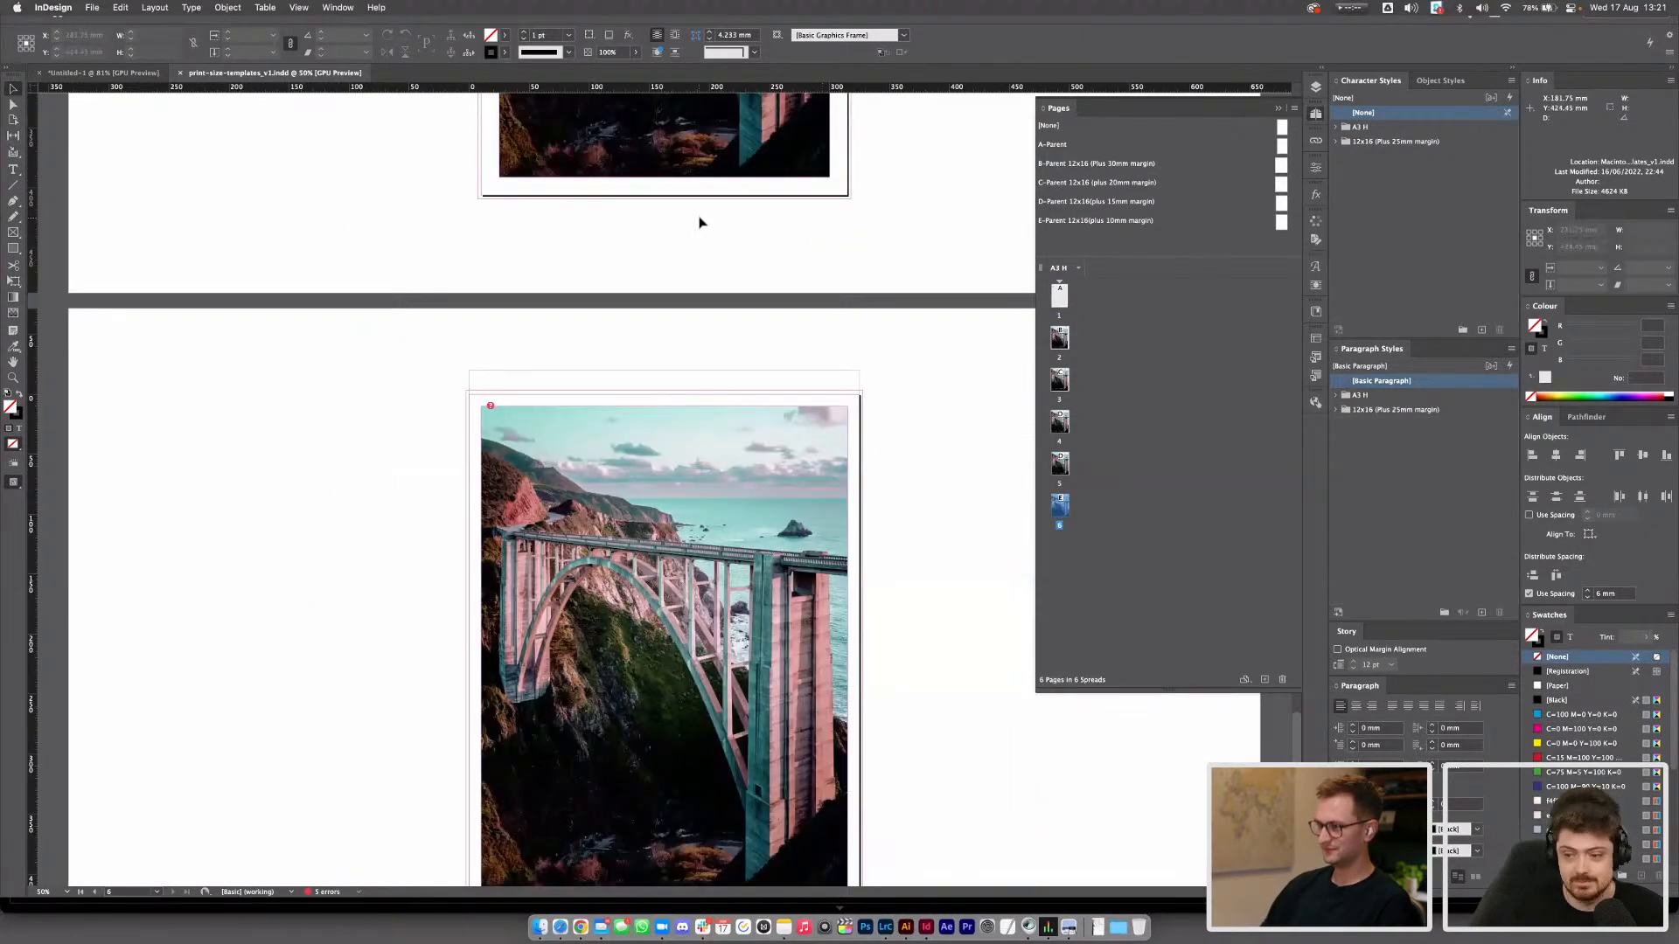
Return to the untitled document and check the page size presets available for its pages
left_click(98, 73)
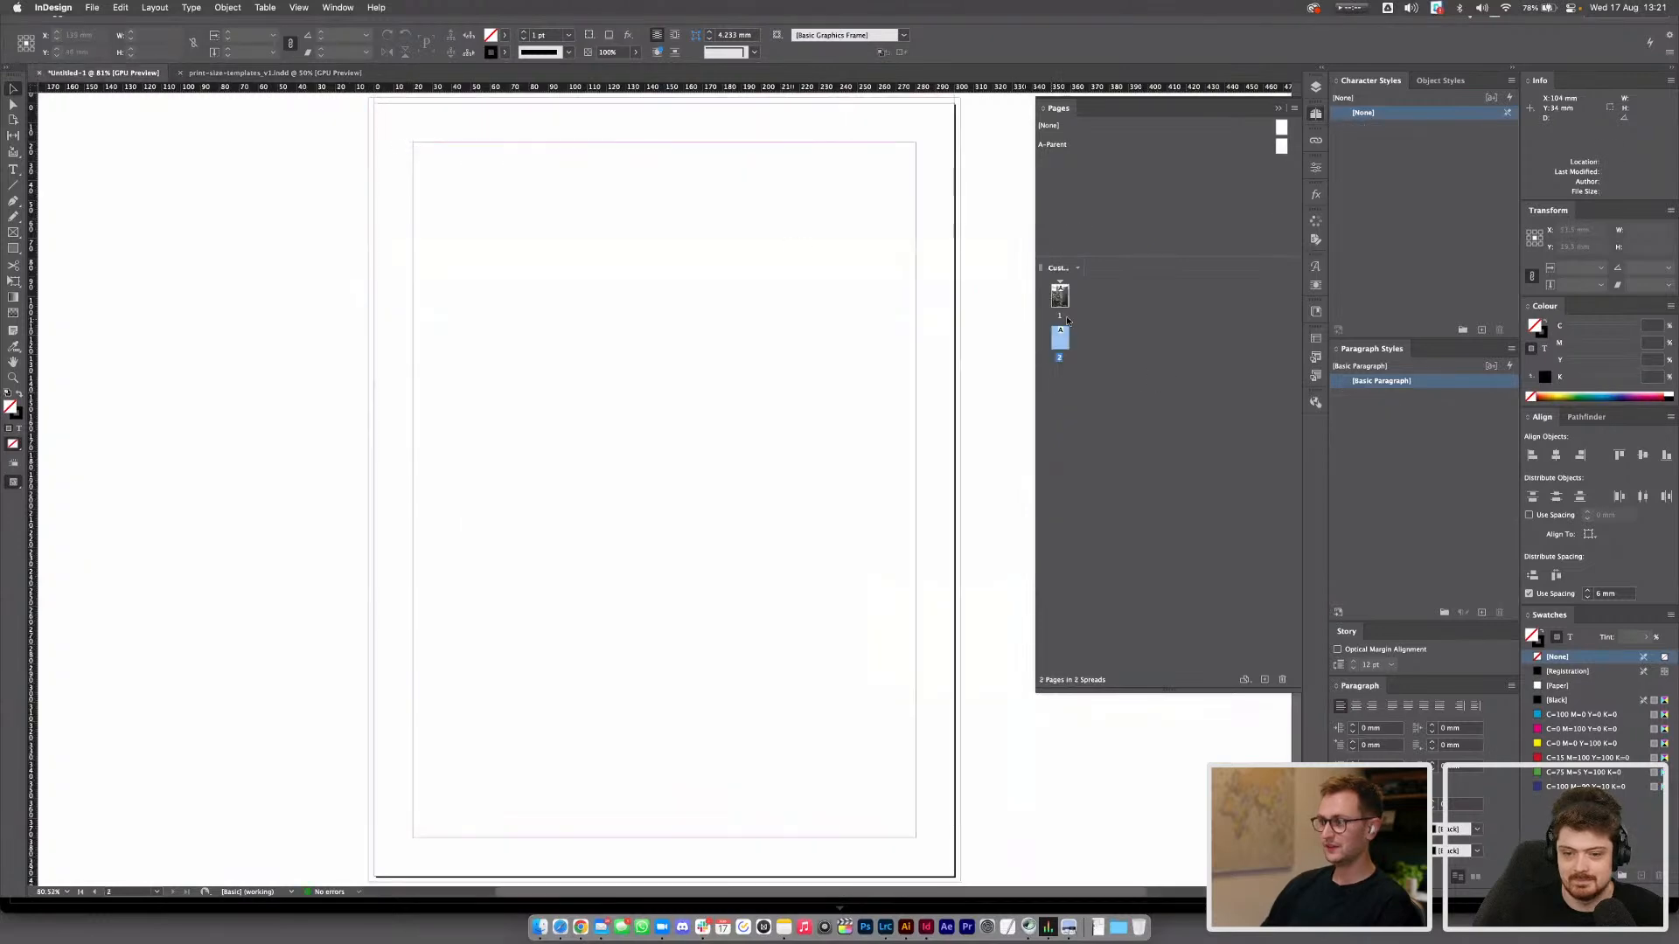
left_click(1243, 681)
left_click(1198, 509)
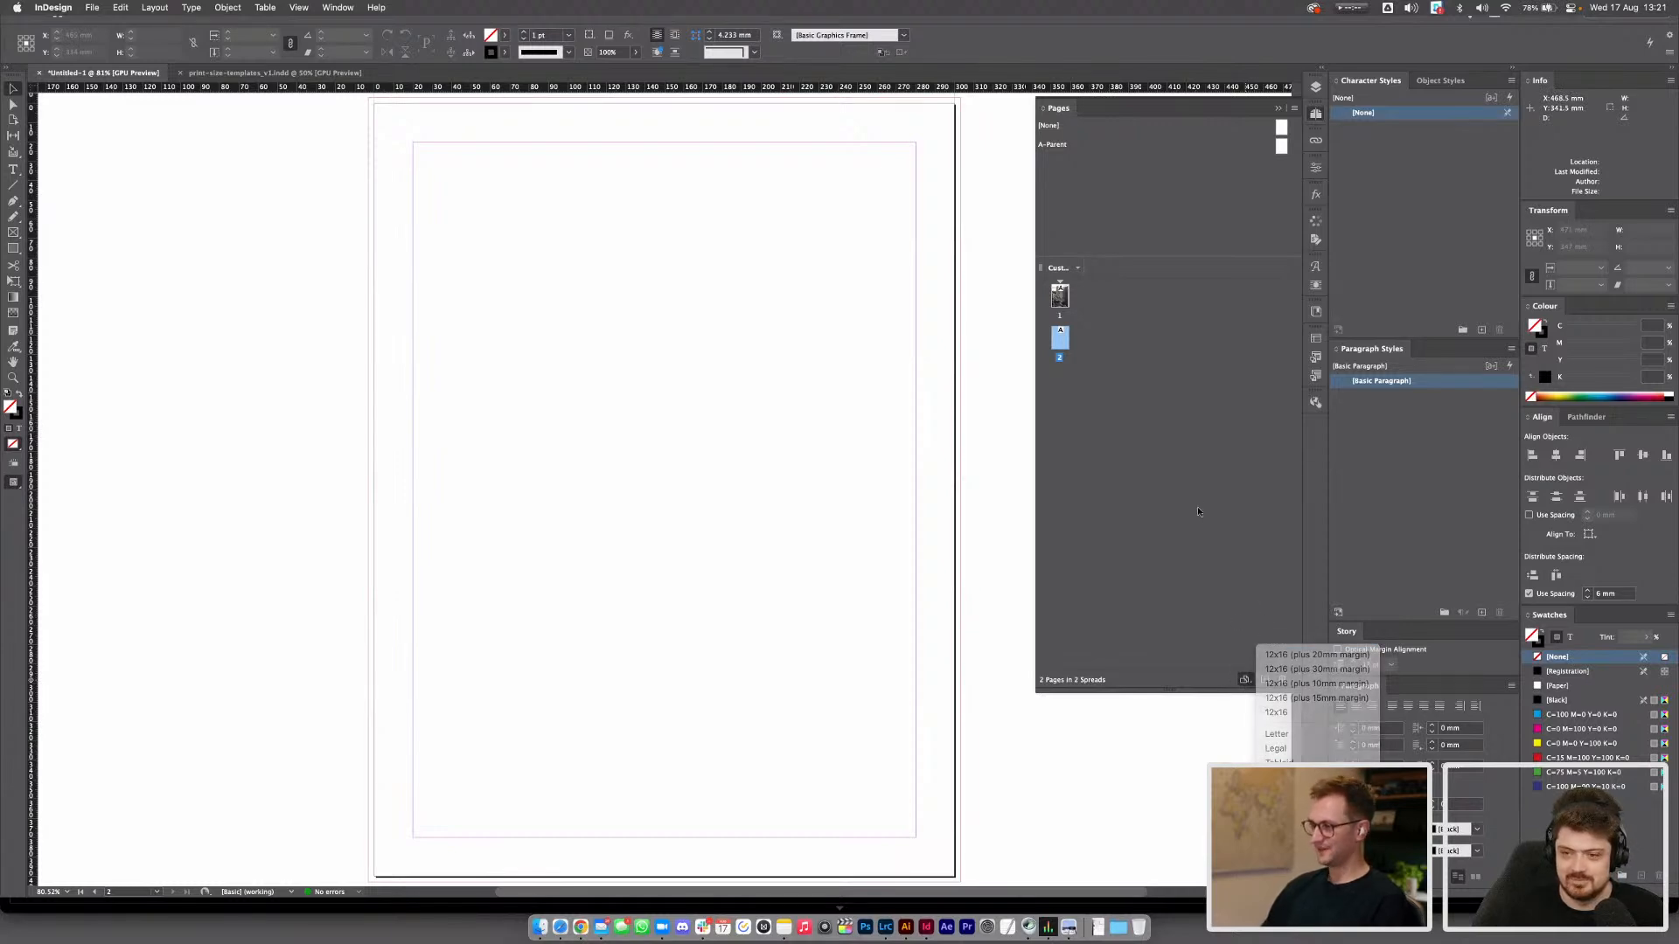
scroll(956, 632, "up", 10)
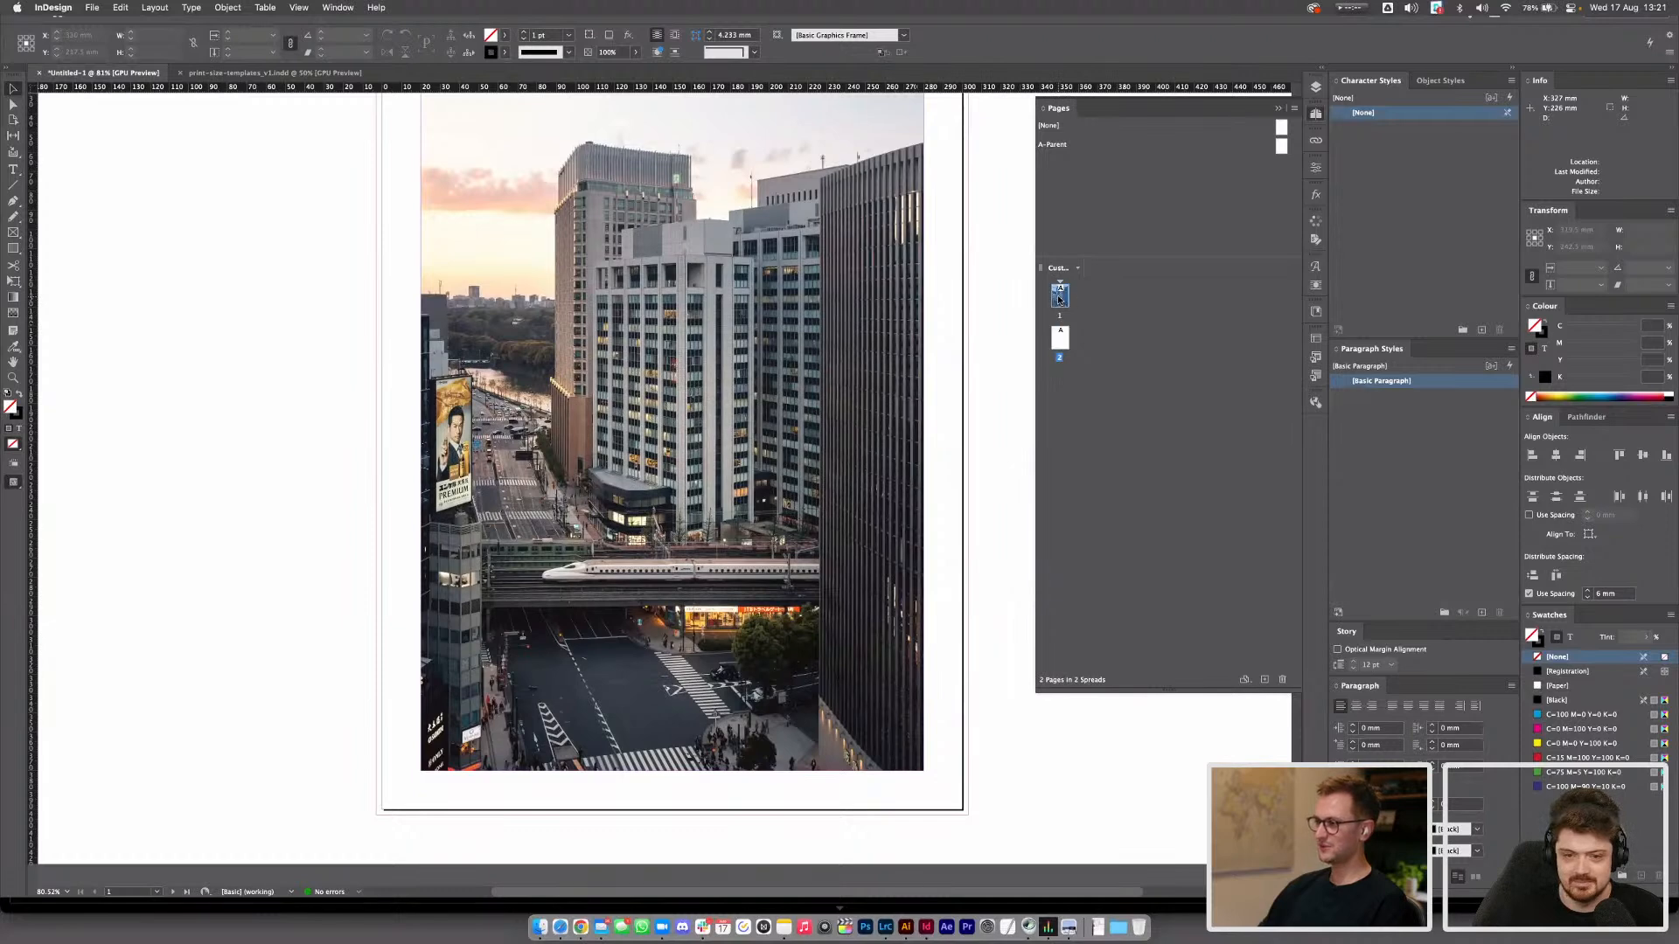
Define a custom page size for the second page, 450 mm wide by 600 mm high
left_click(1246, 681)
left_click(1294, 883)
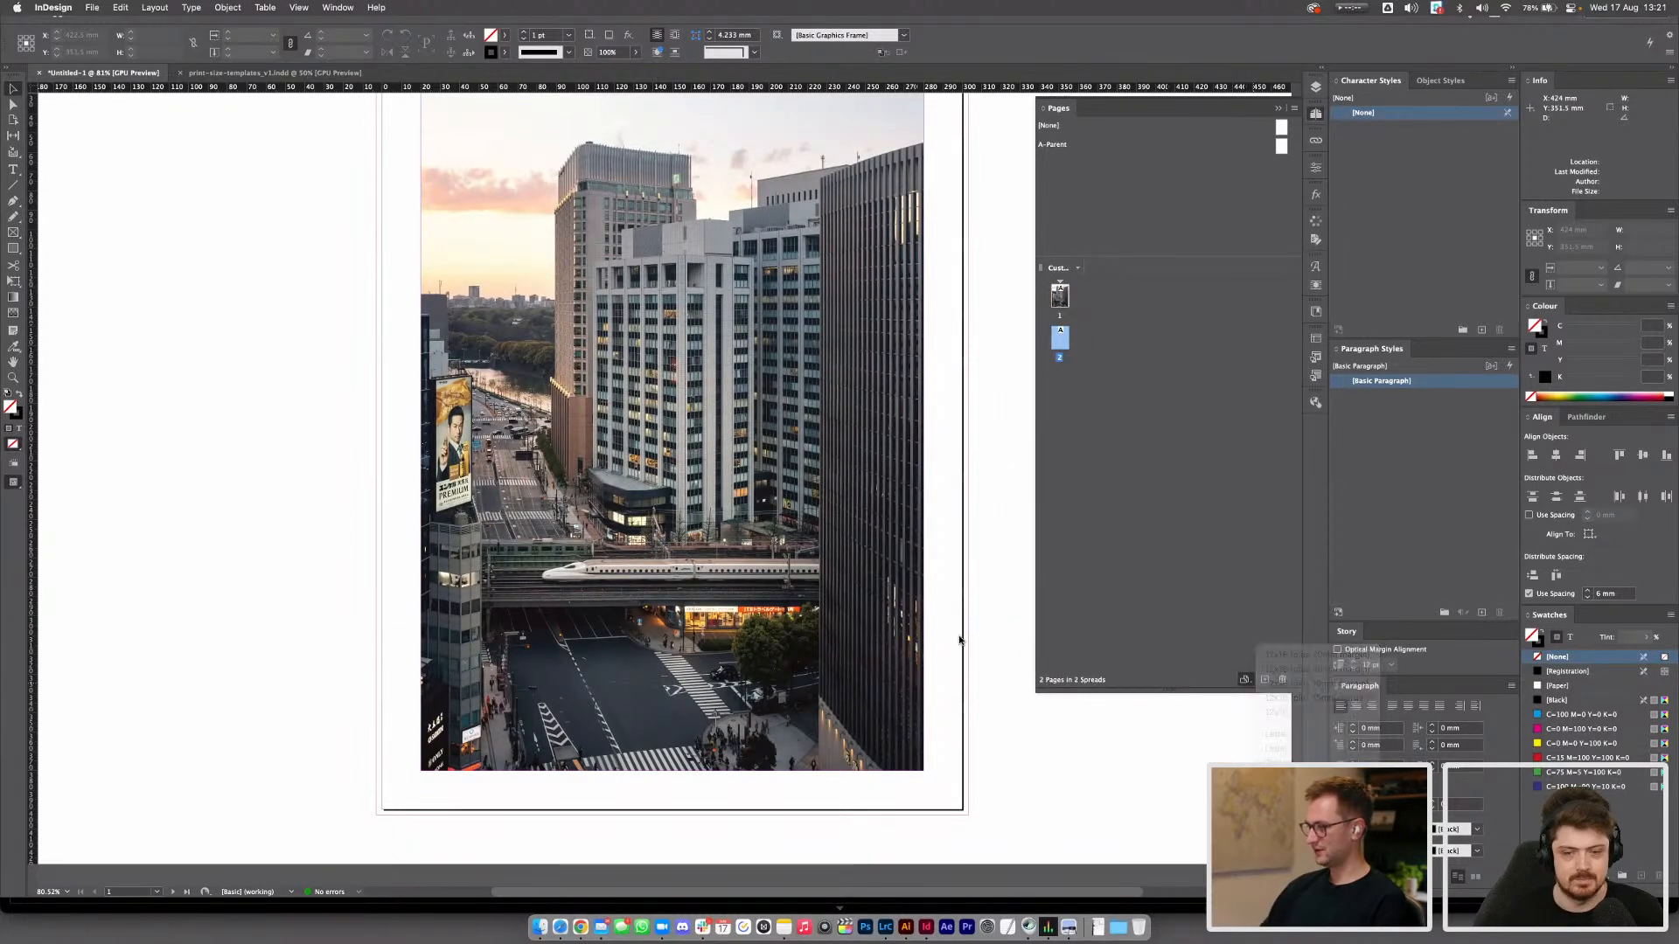
left_click(790, 439)
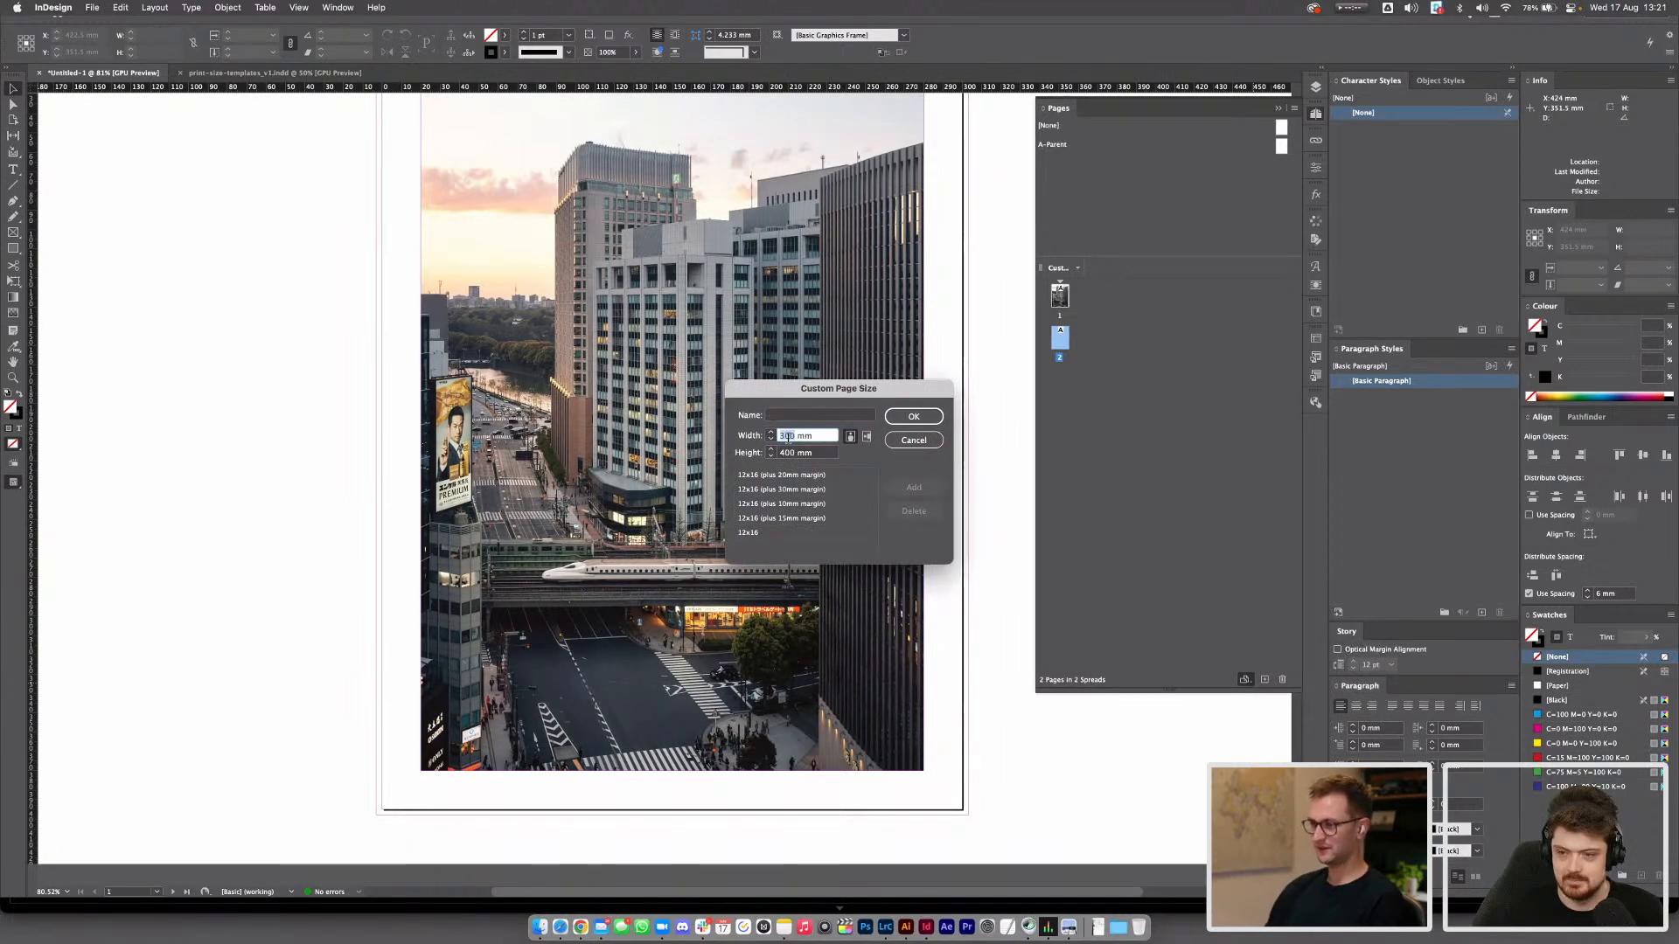
type("450")
key("Tab")
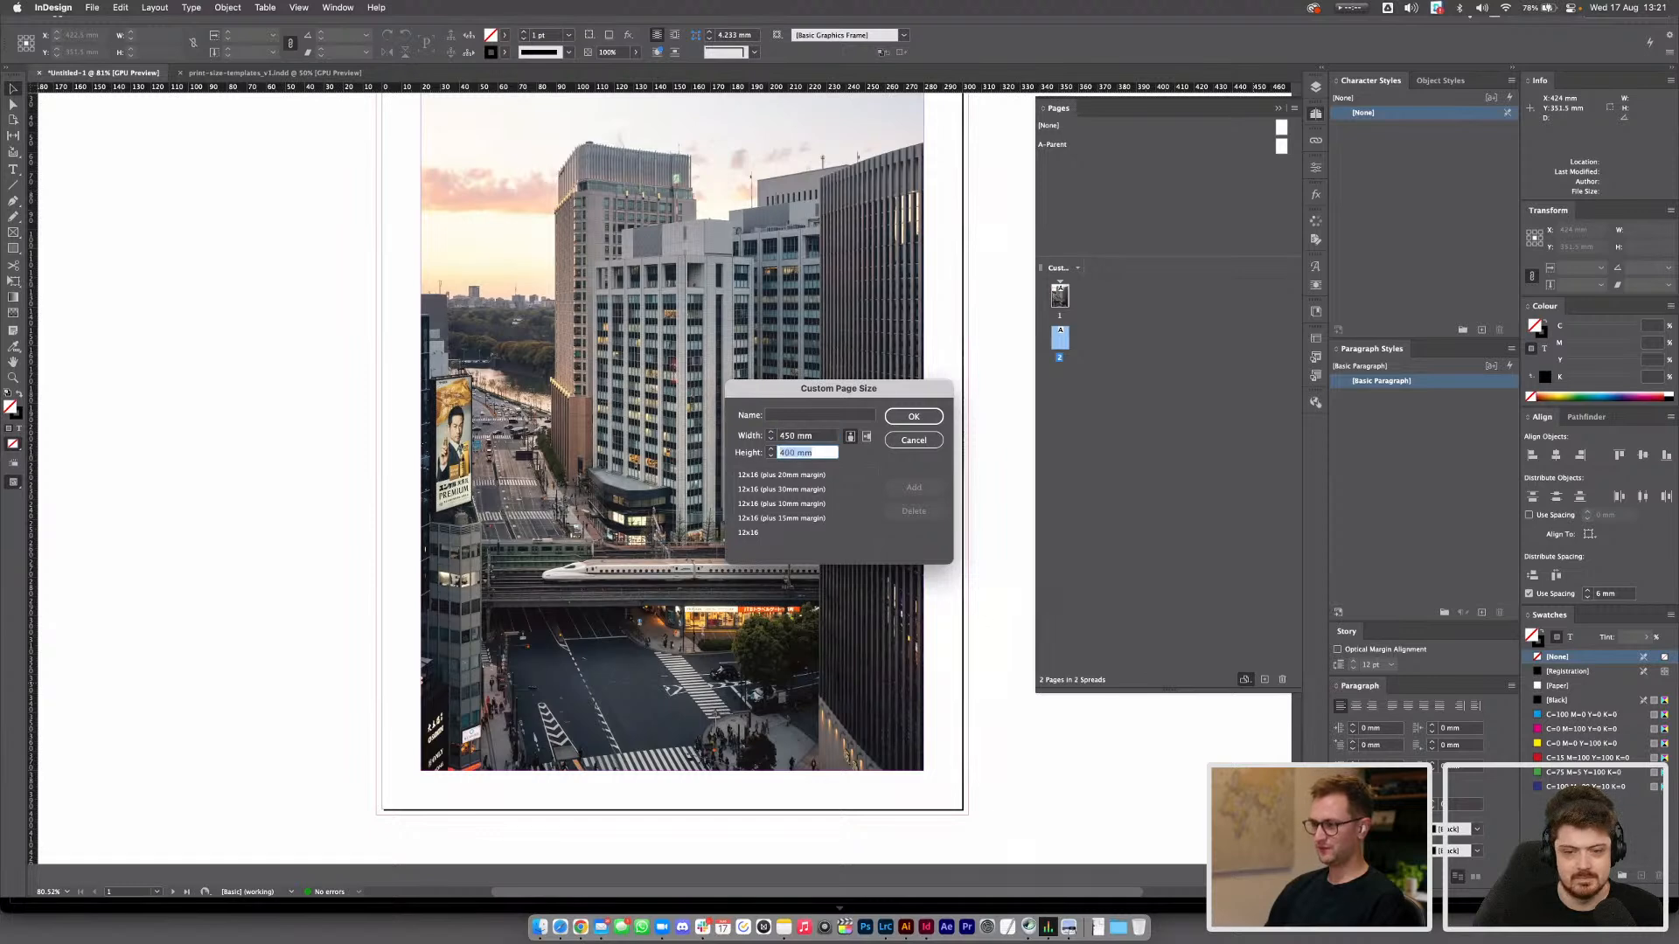
type("600")
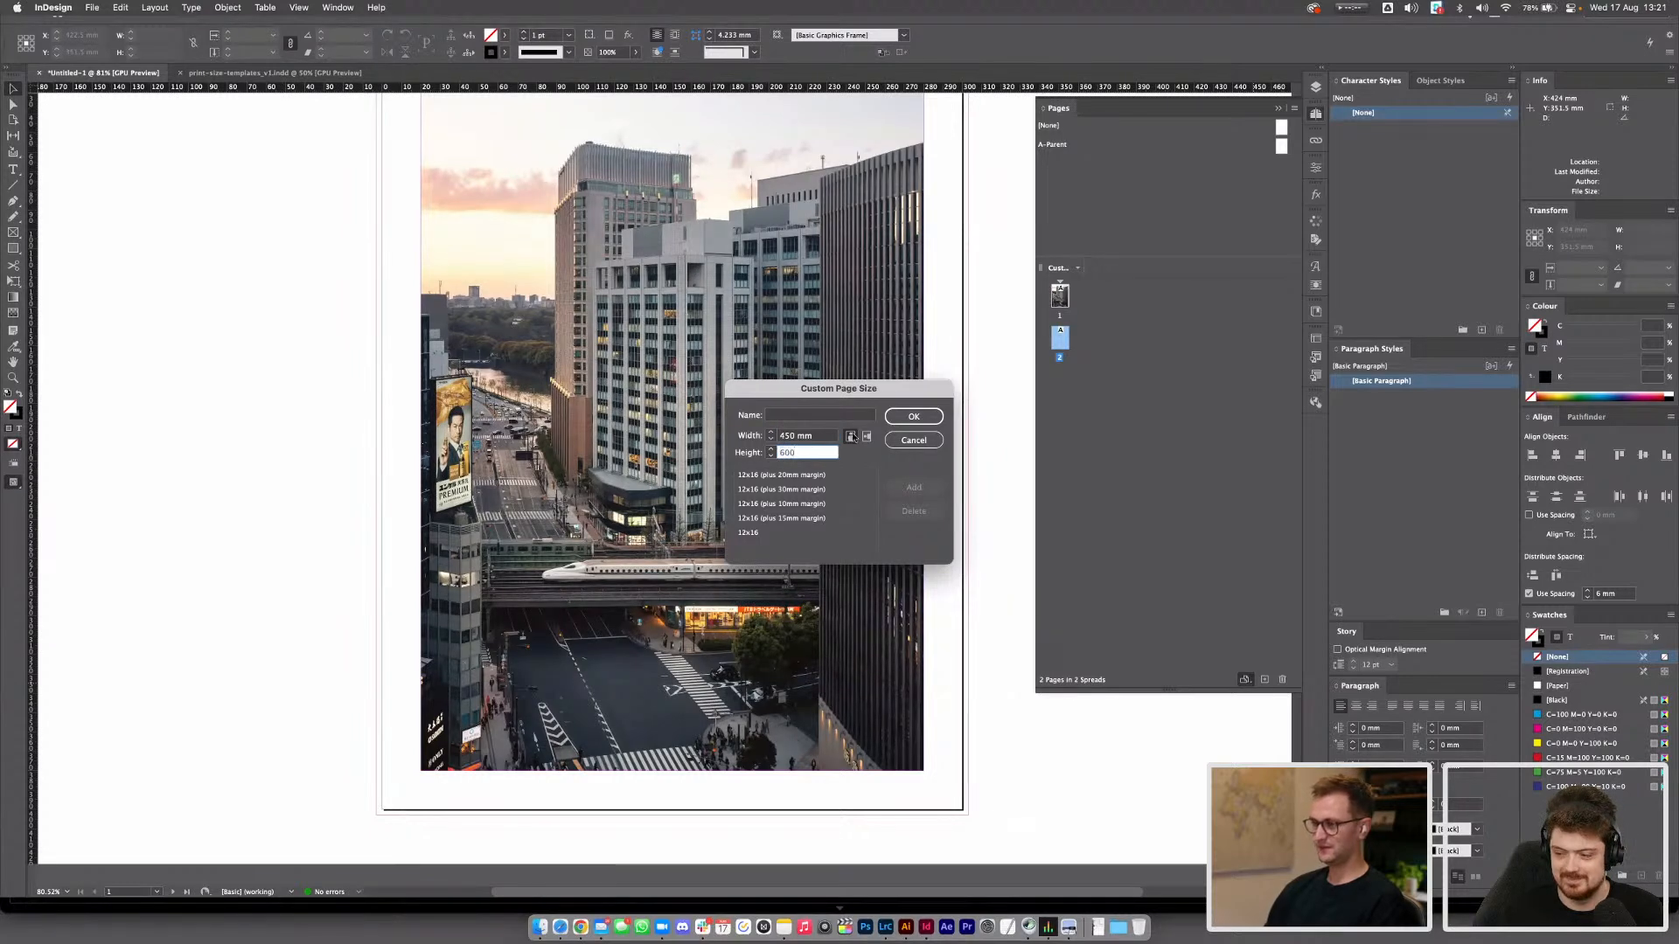
Name the custom page size 45x60, add it to the presets and apply it to the second page
double_click(787, 437)
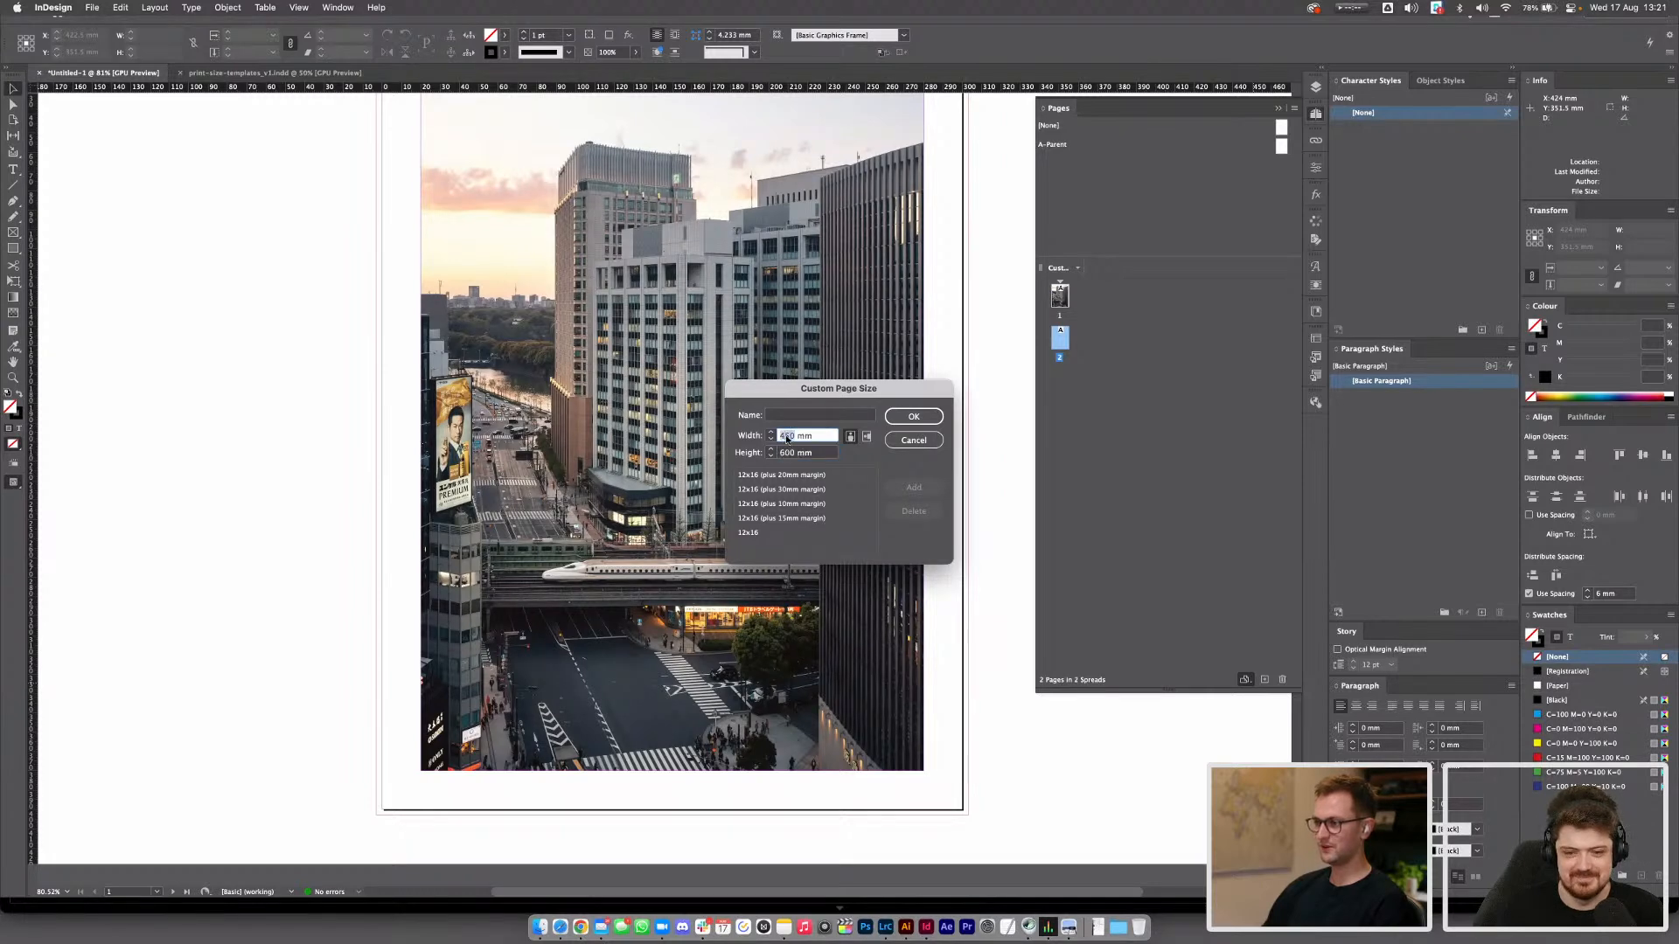
left_click(865, 416)
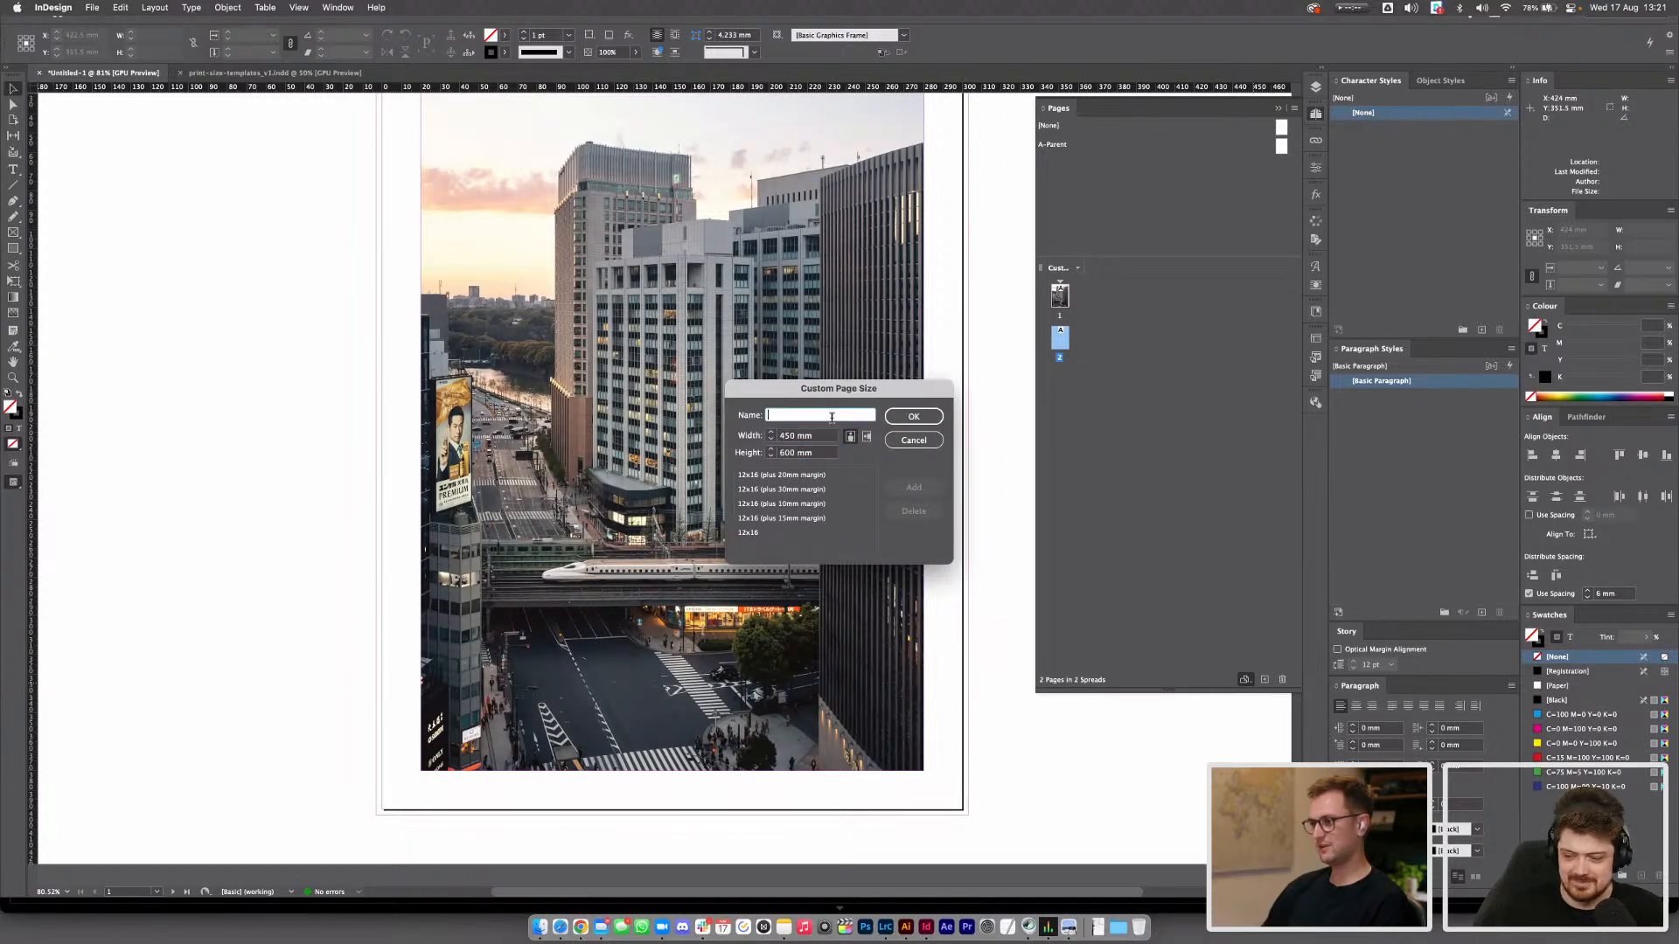
type("45")
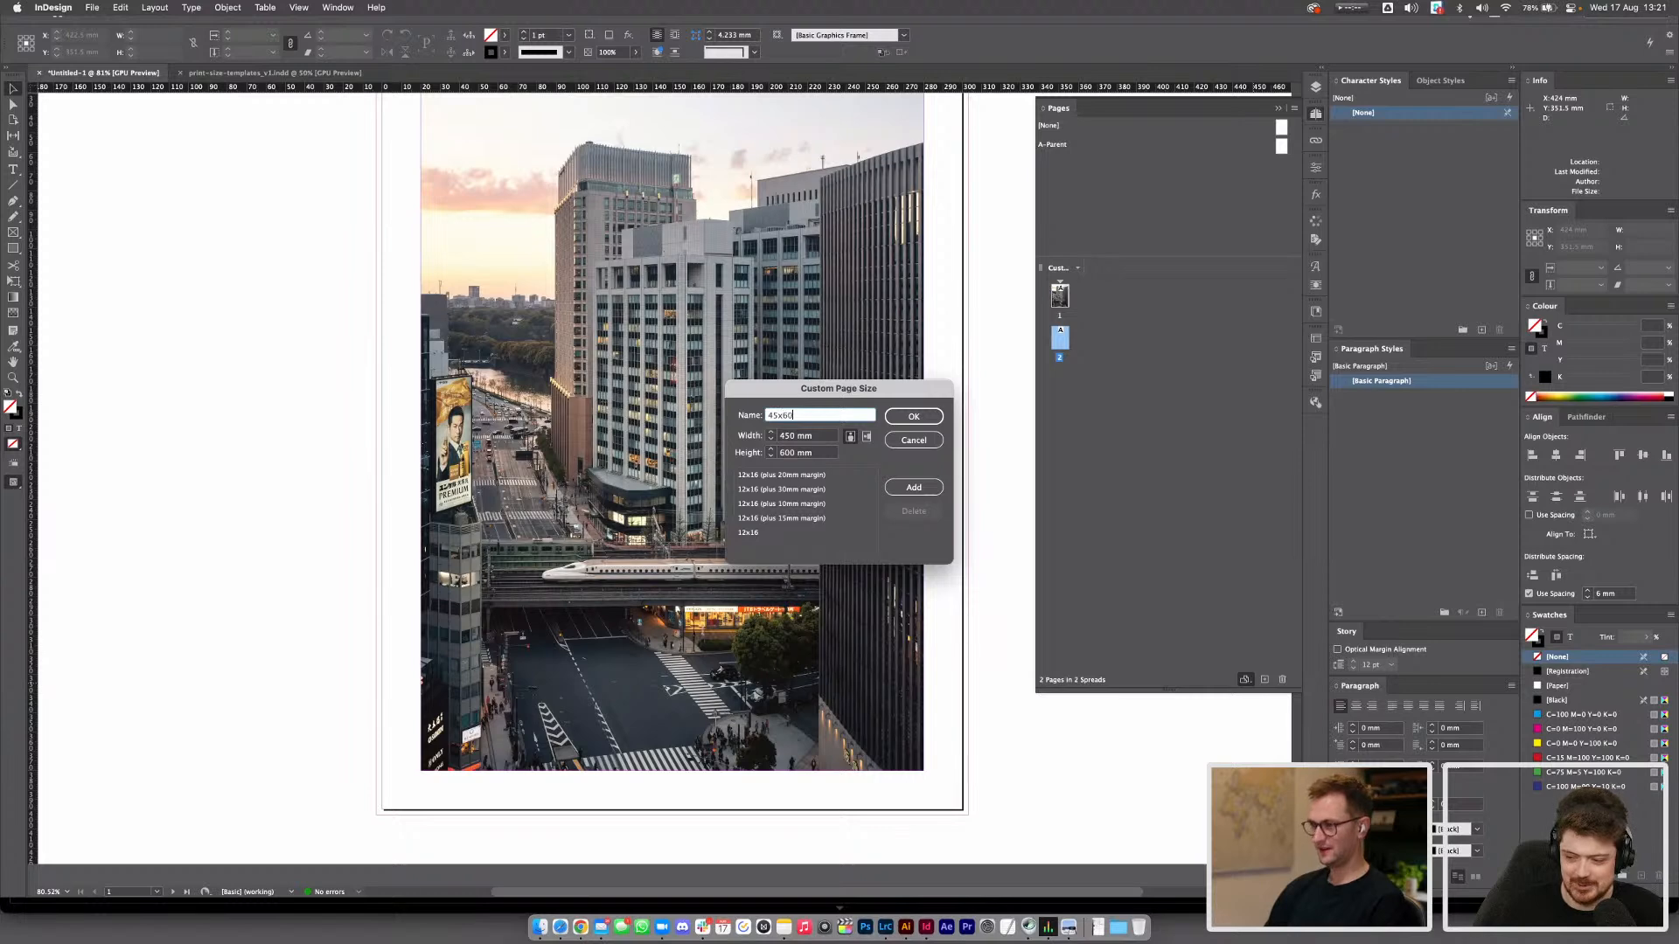
type("x60")
left_click(912, 487)
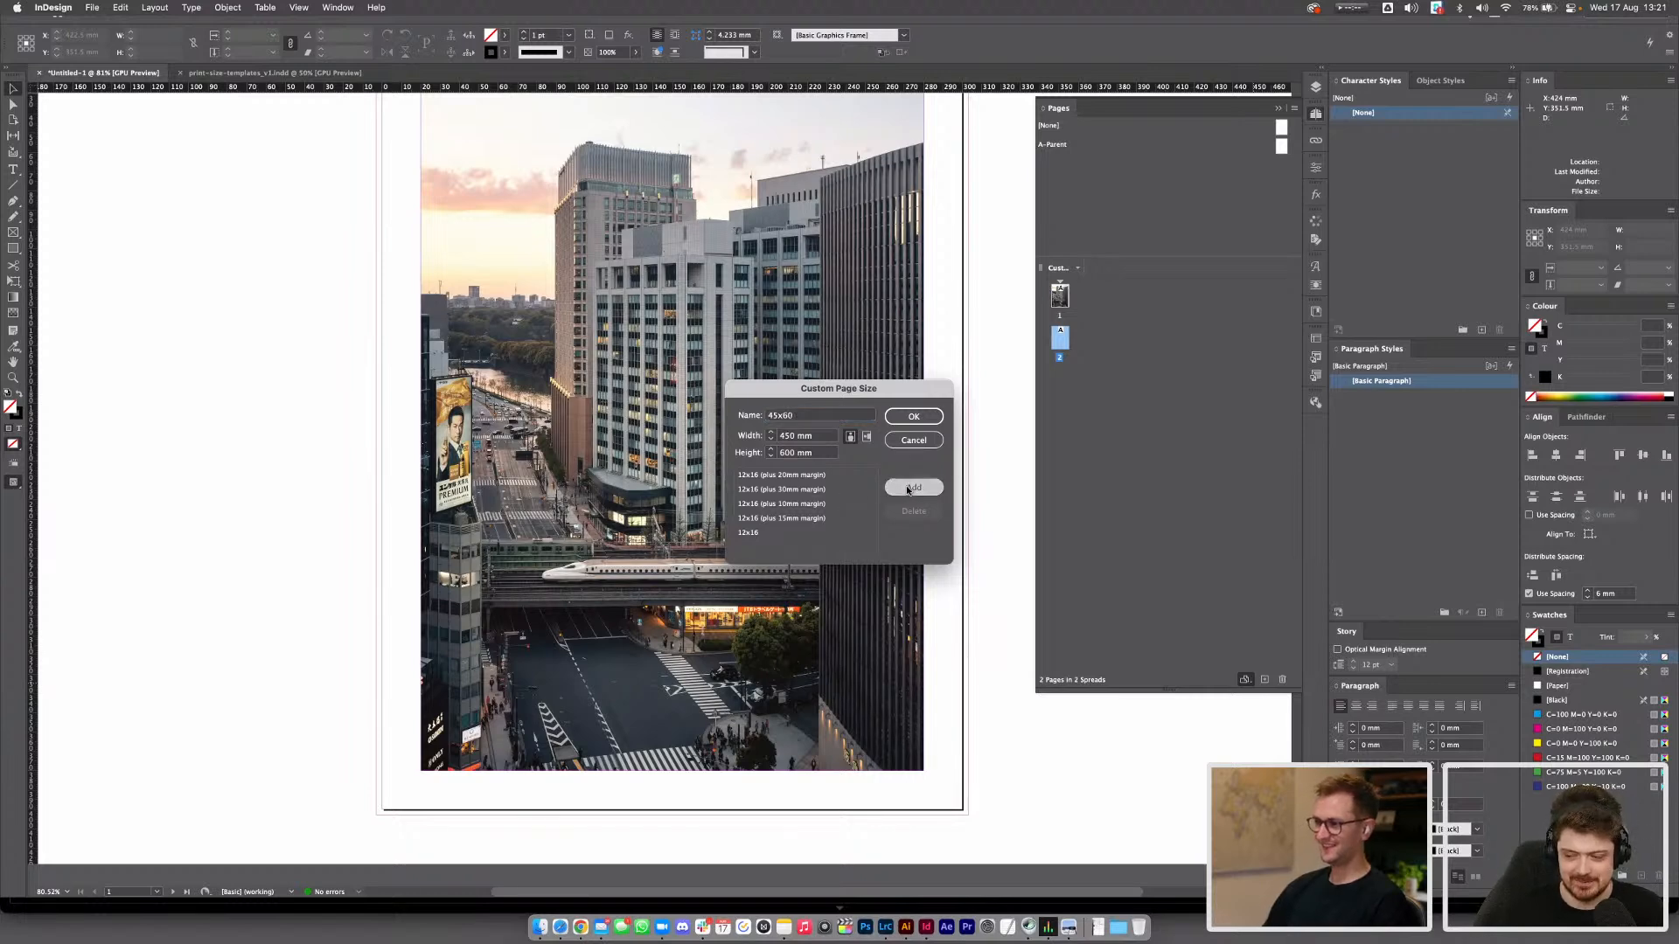
left_click(778, 547)
left_click(913, 416)
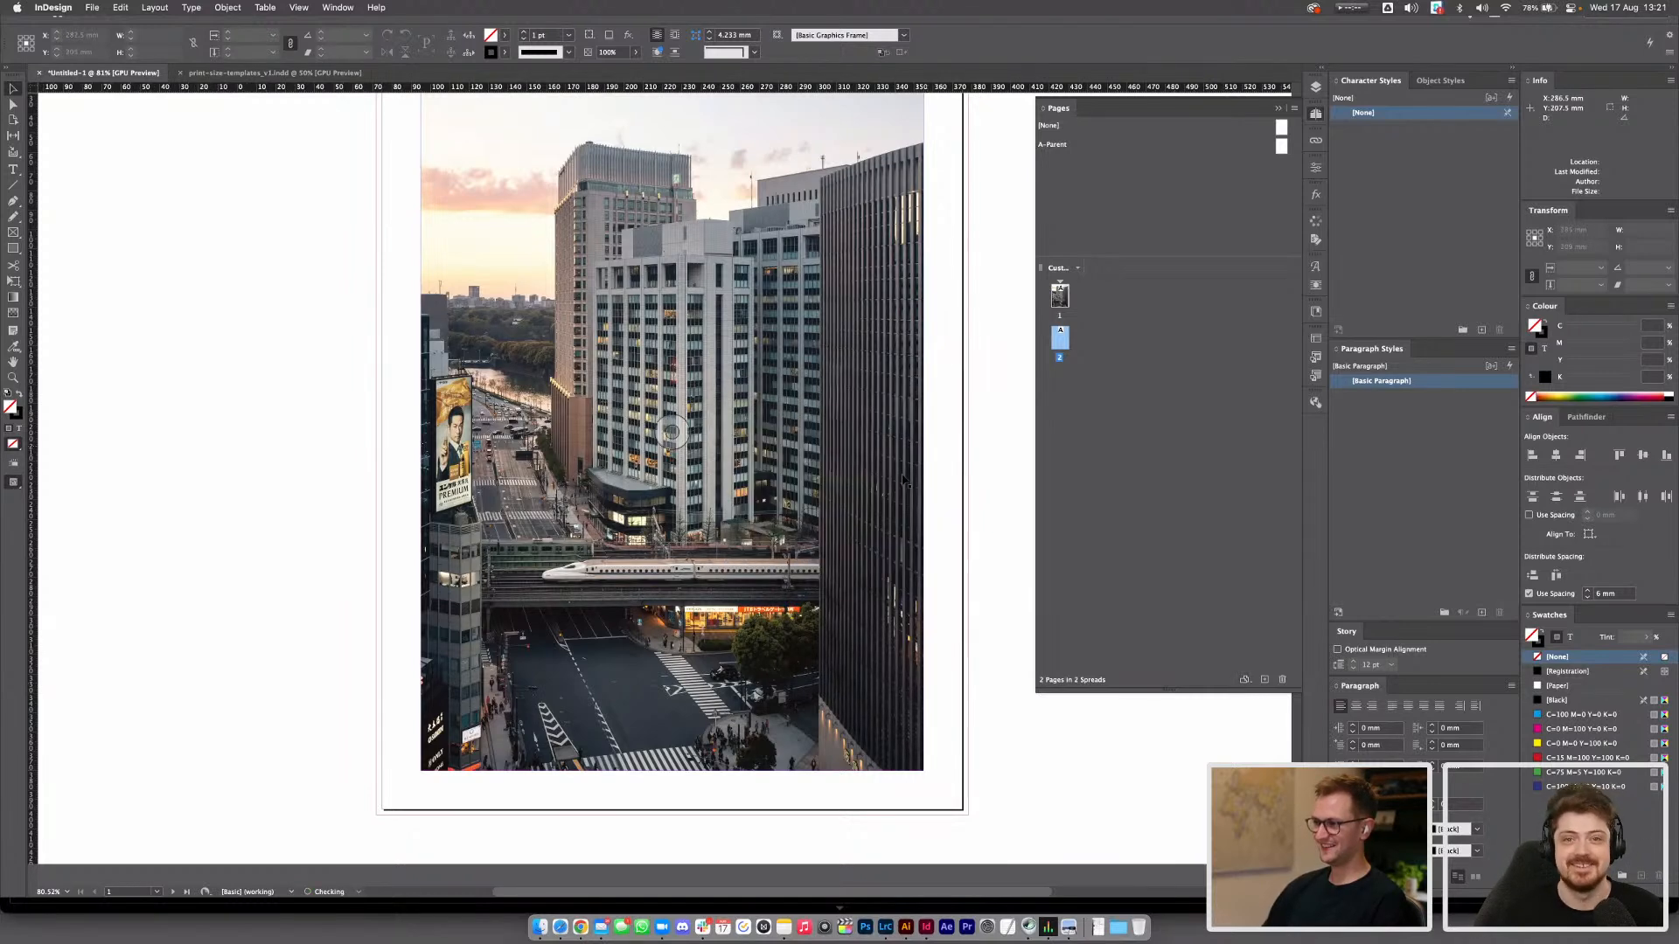
Copy the city photo onto the second page and scale it up to about 410 x 568 mm within the margins
scroll(890, 483, "down", 10)
scroll(892, 480, "up", 5)
key("super+minus")
key("super+minus")
key("super+minus")
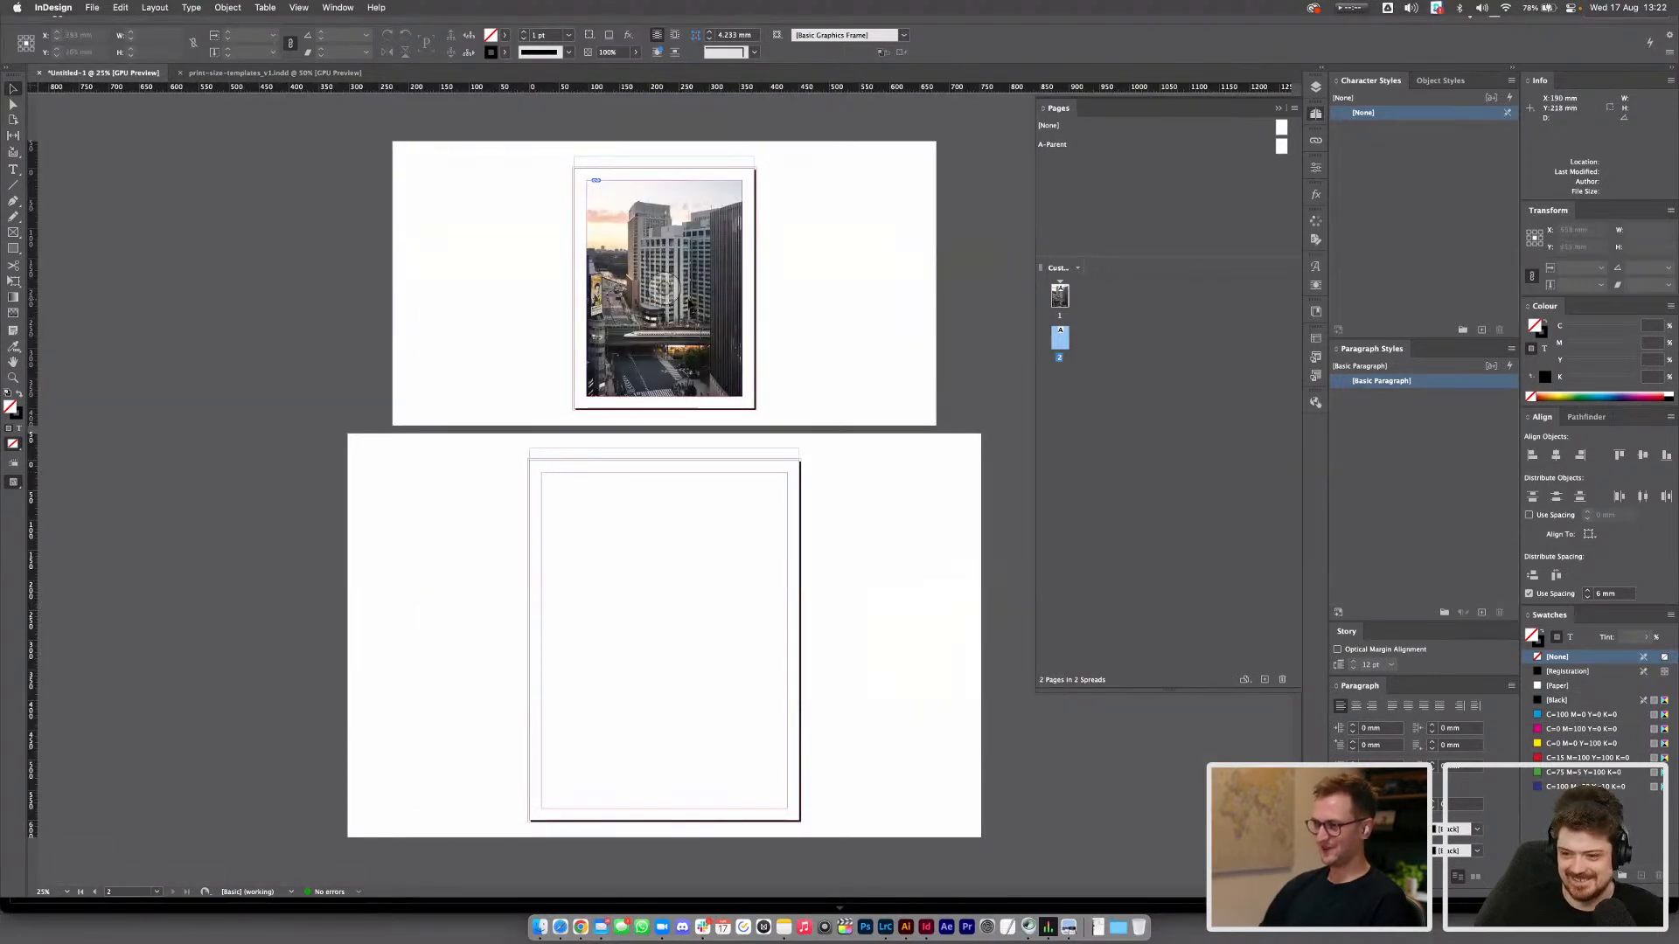
left_click_drag(702, 254, 655, 562)
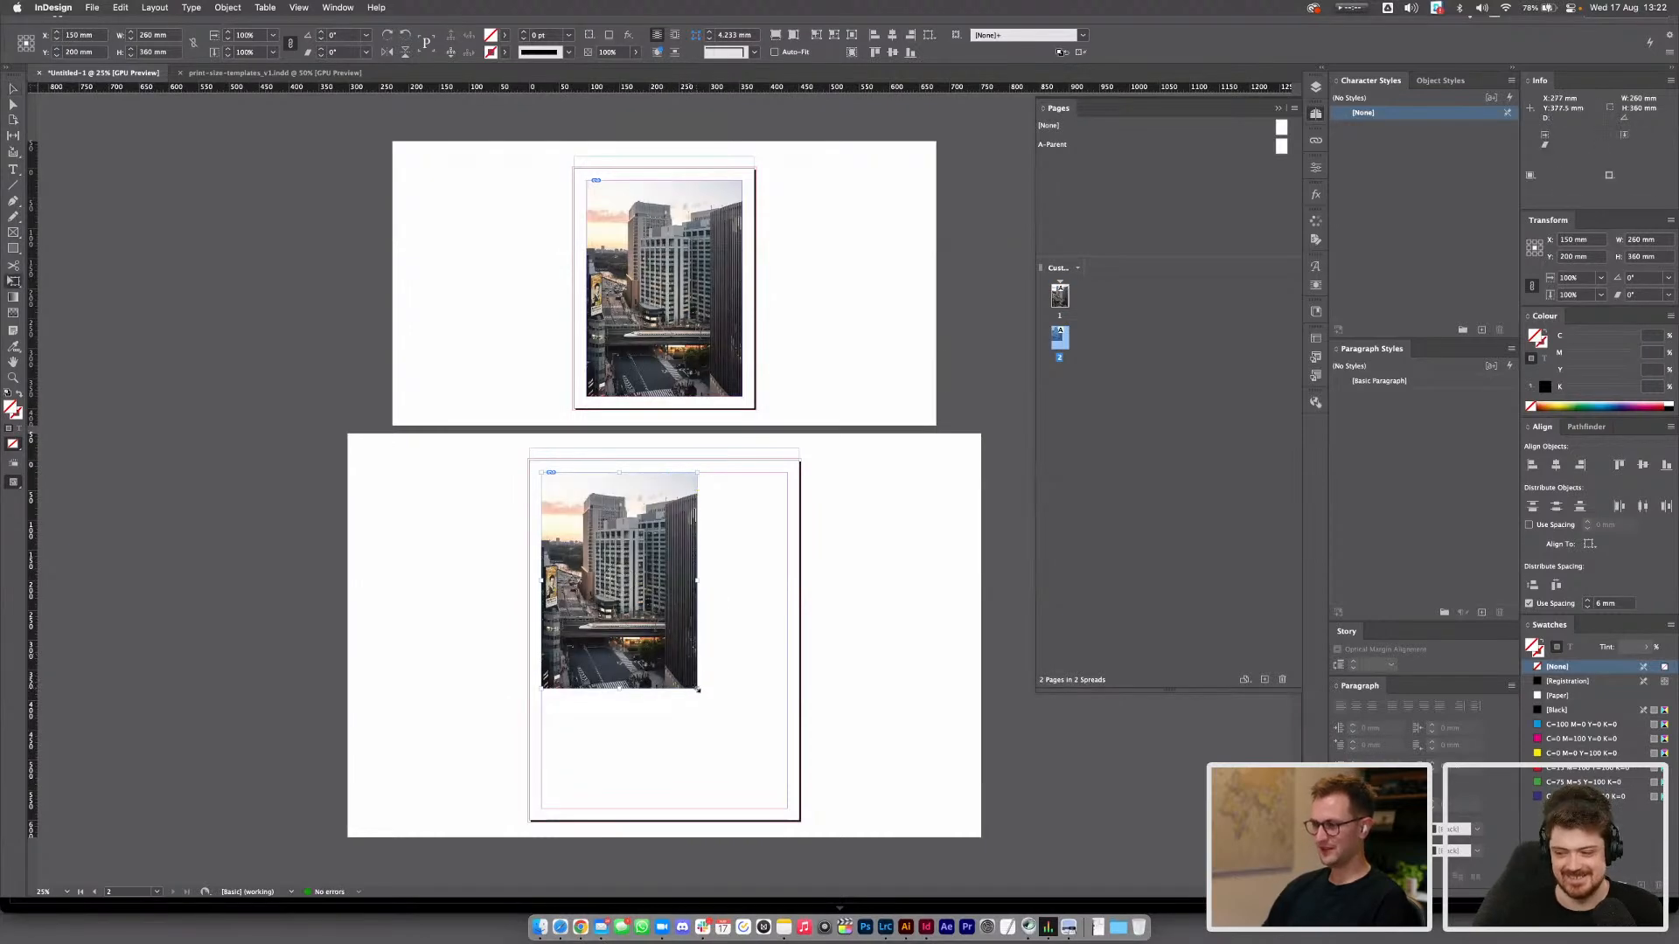
left_click_drag(697, 688, 796, 803)
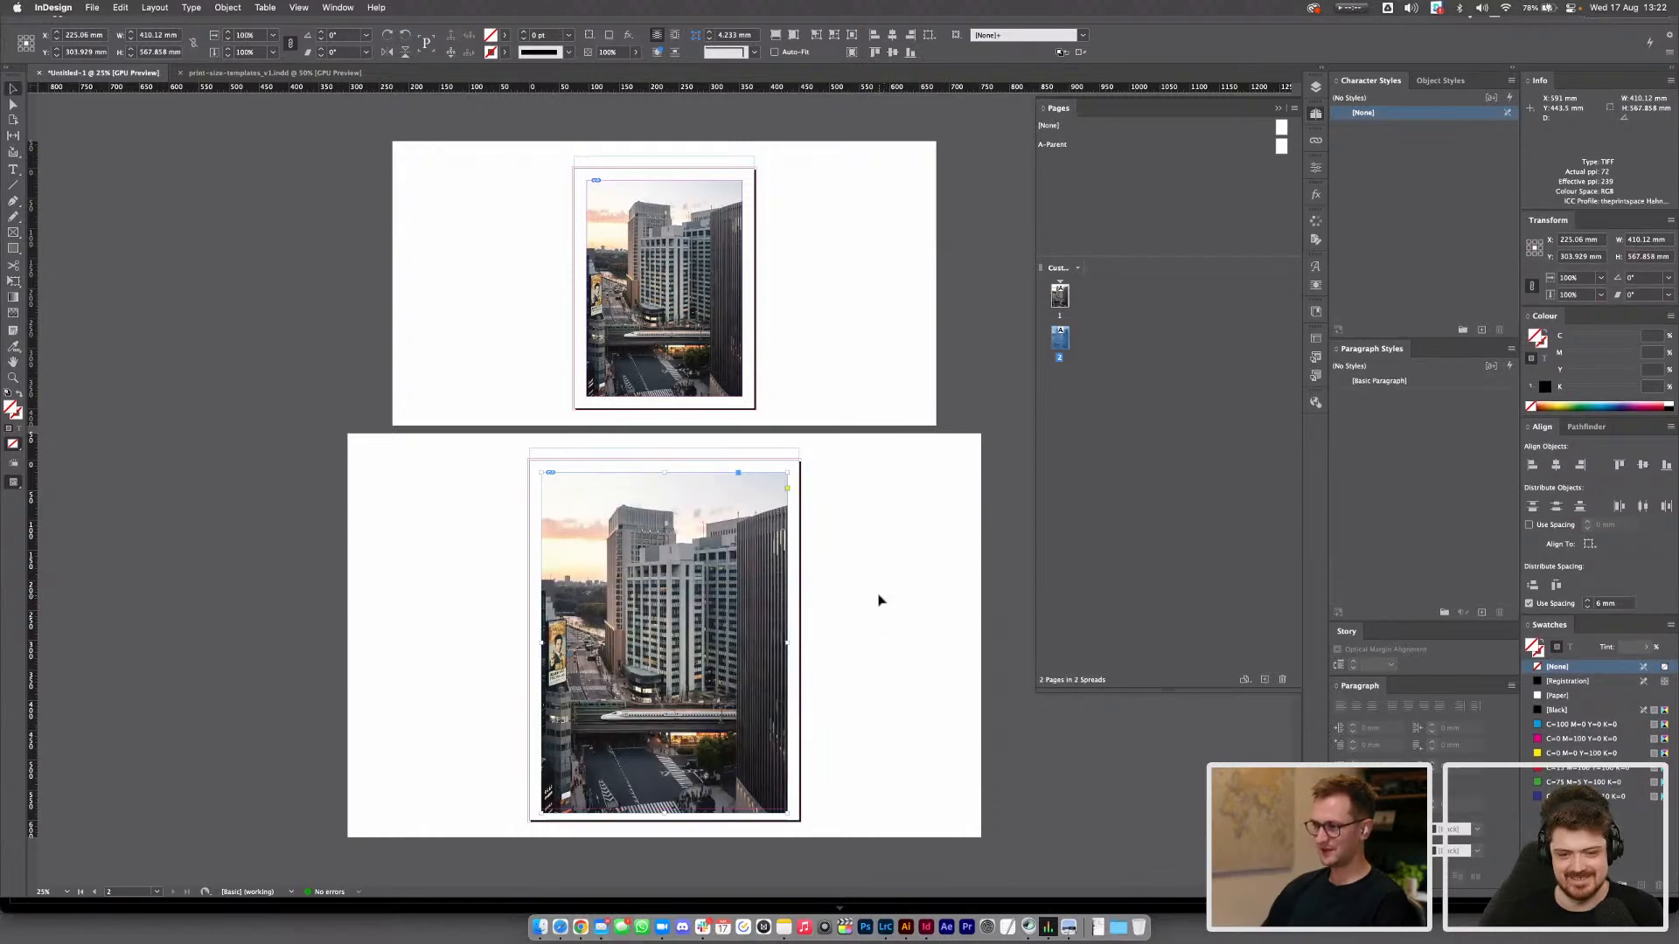
Move the photo on the second page up so it is vertically centred at Y 300 mm
key("super+equal")
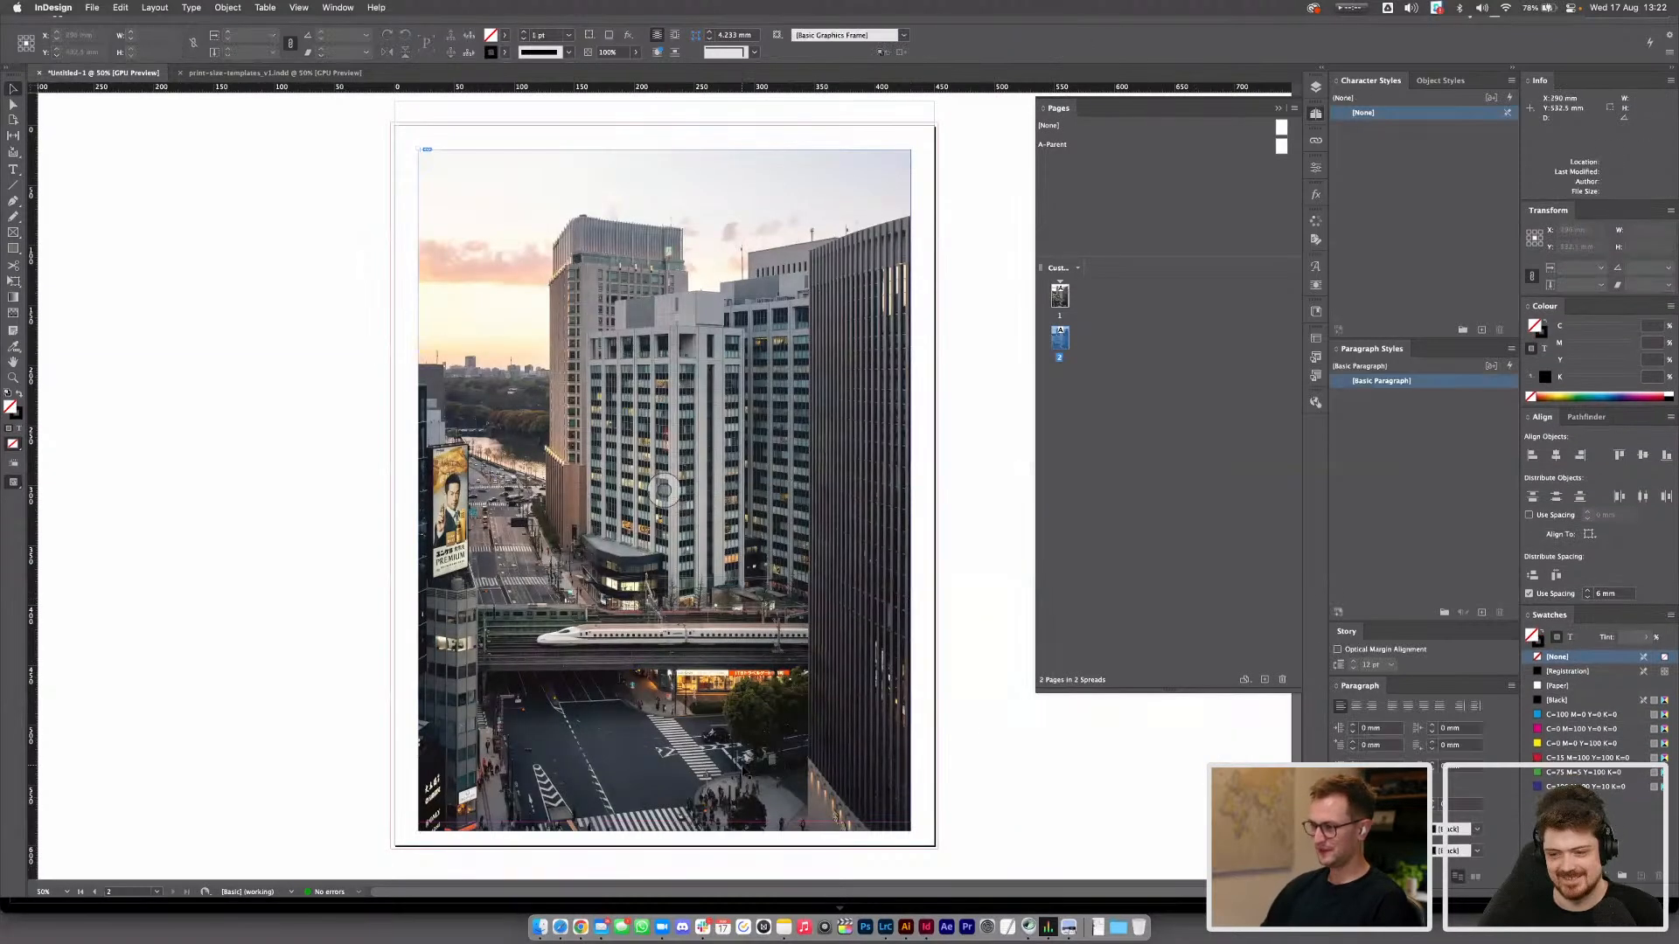
left_click_drag(744, 768, 744, 767)
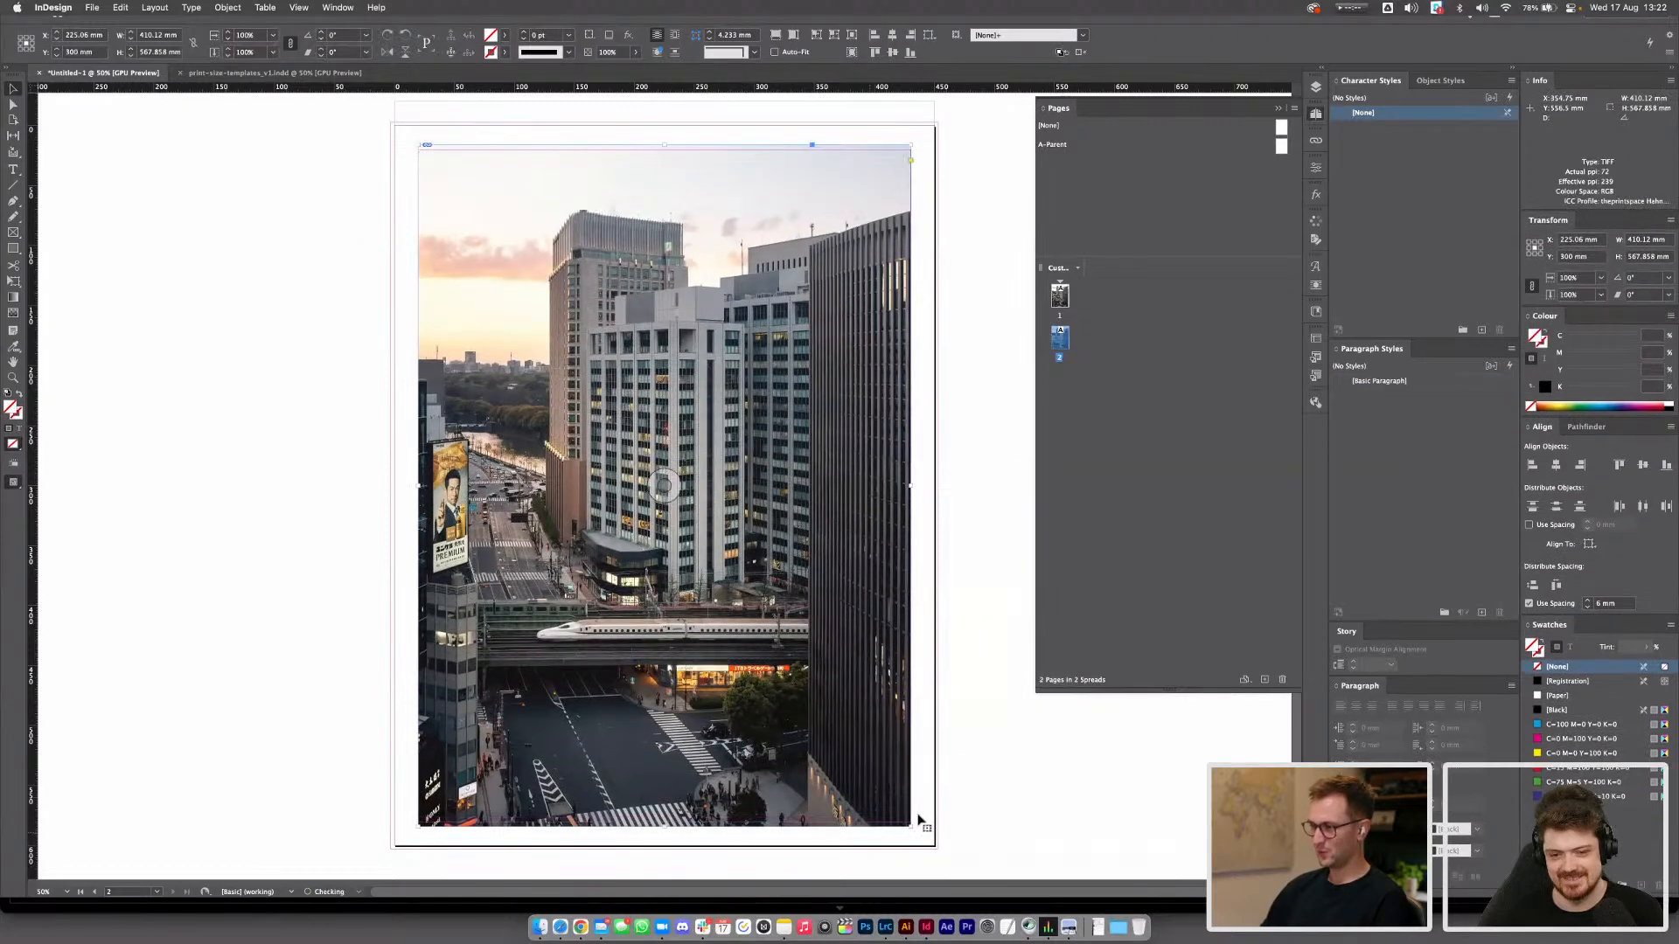
left_click(1021, 315)
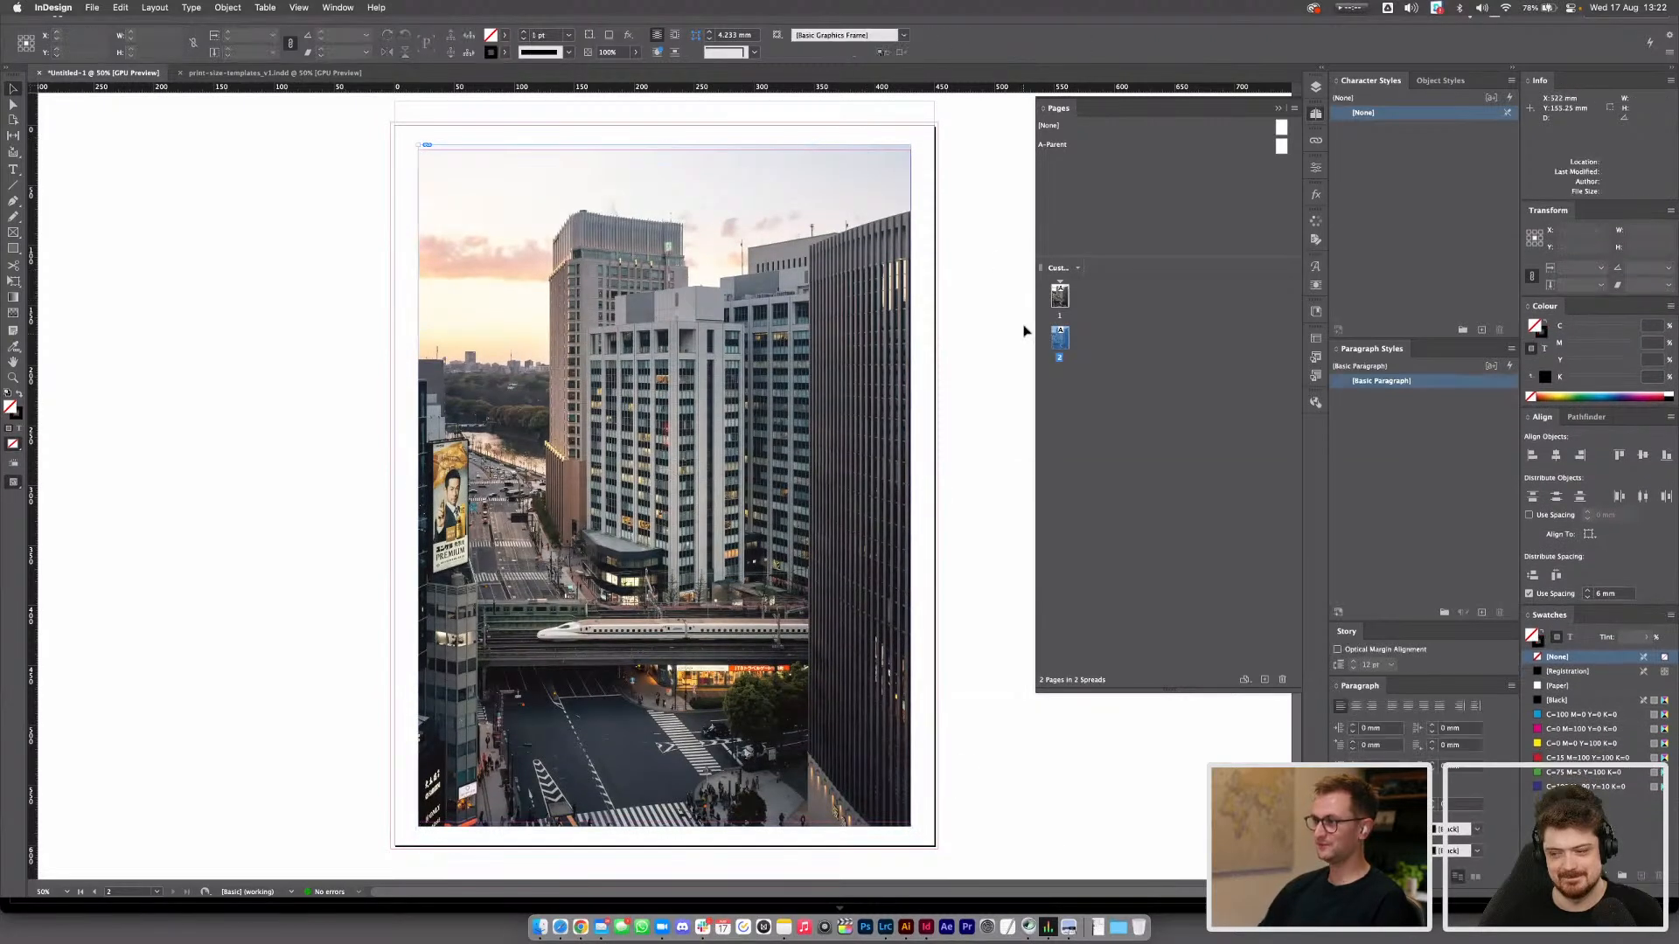
Set all four margins of the second page to 25 mm
left_click(155, 7)
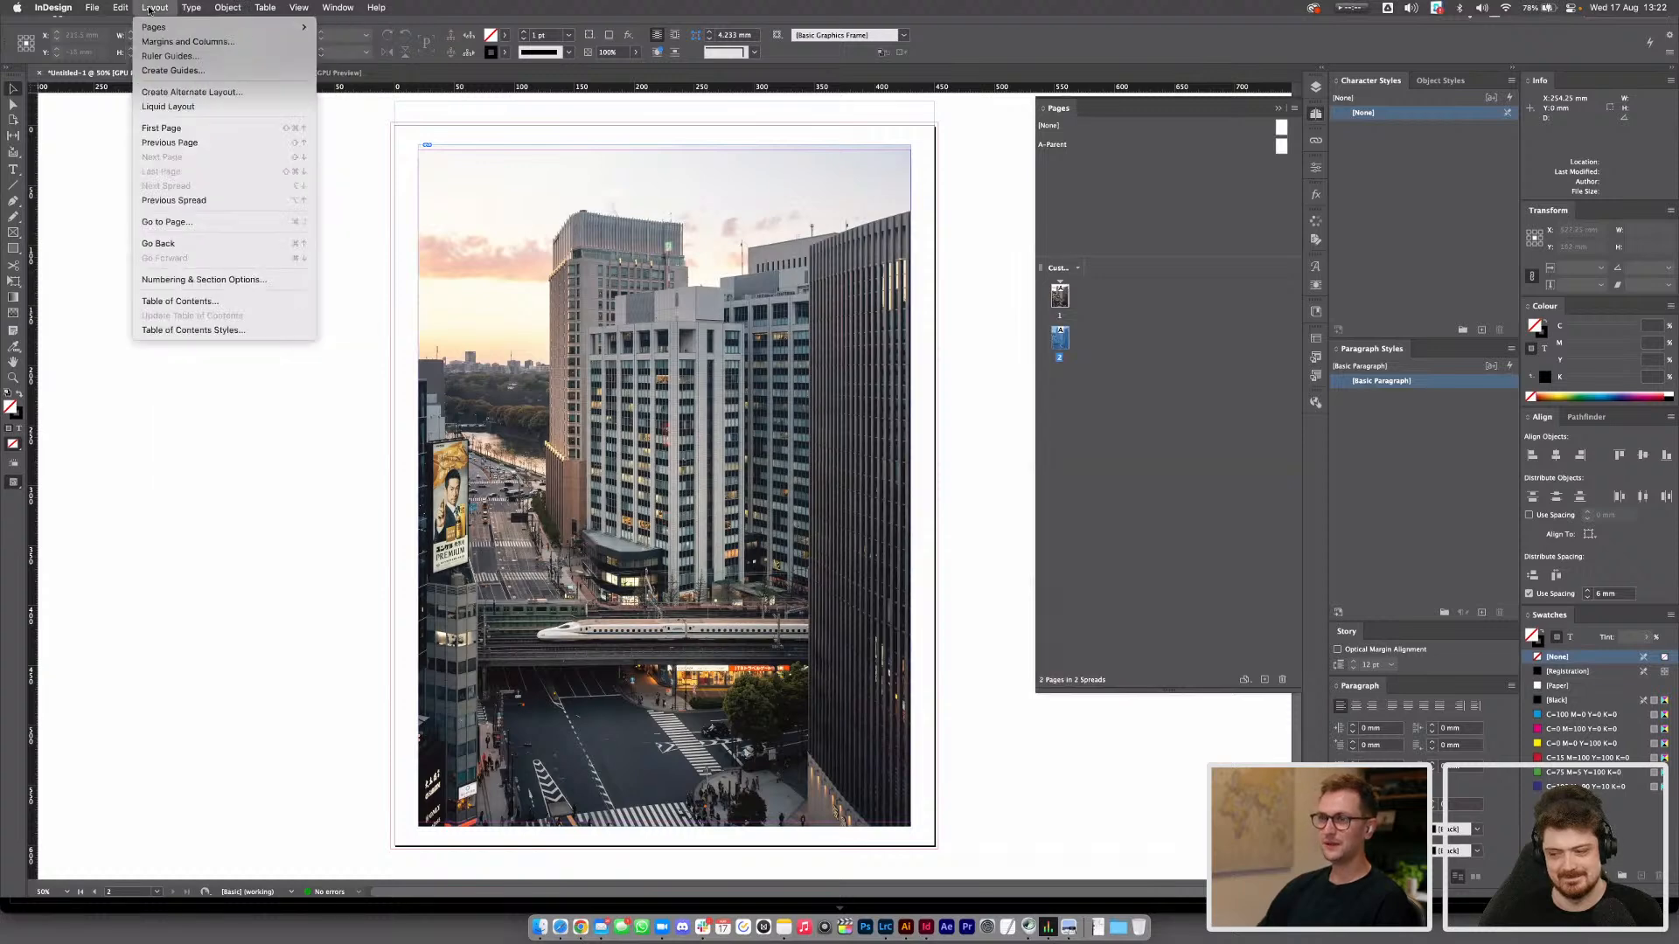
left_click(184, 41)
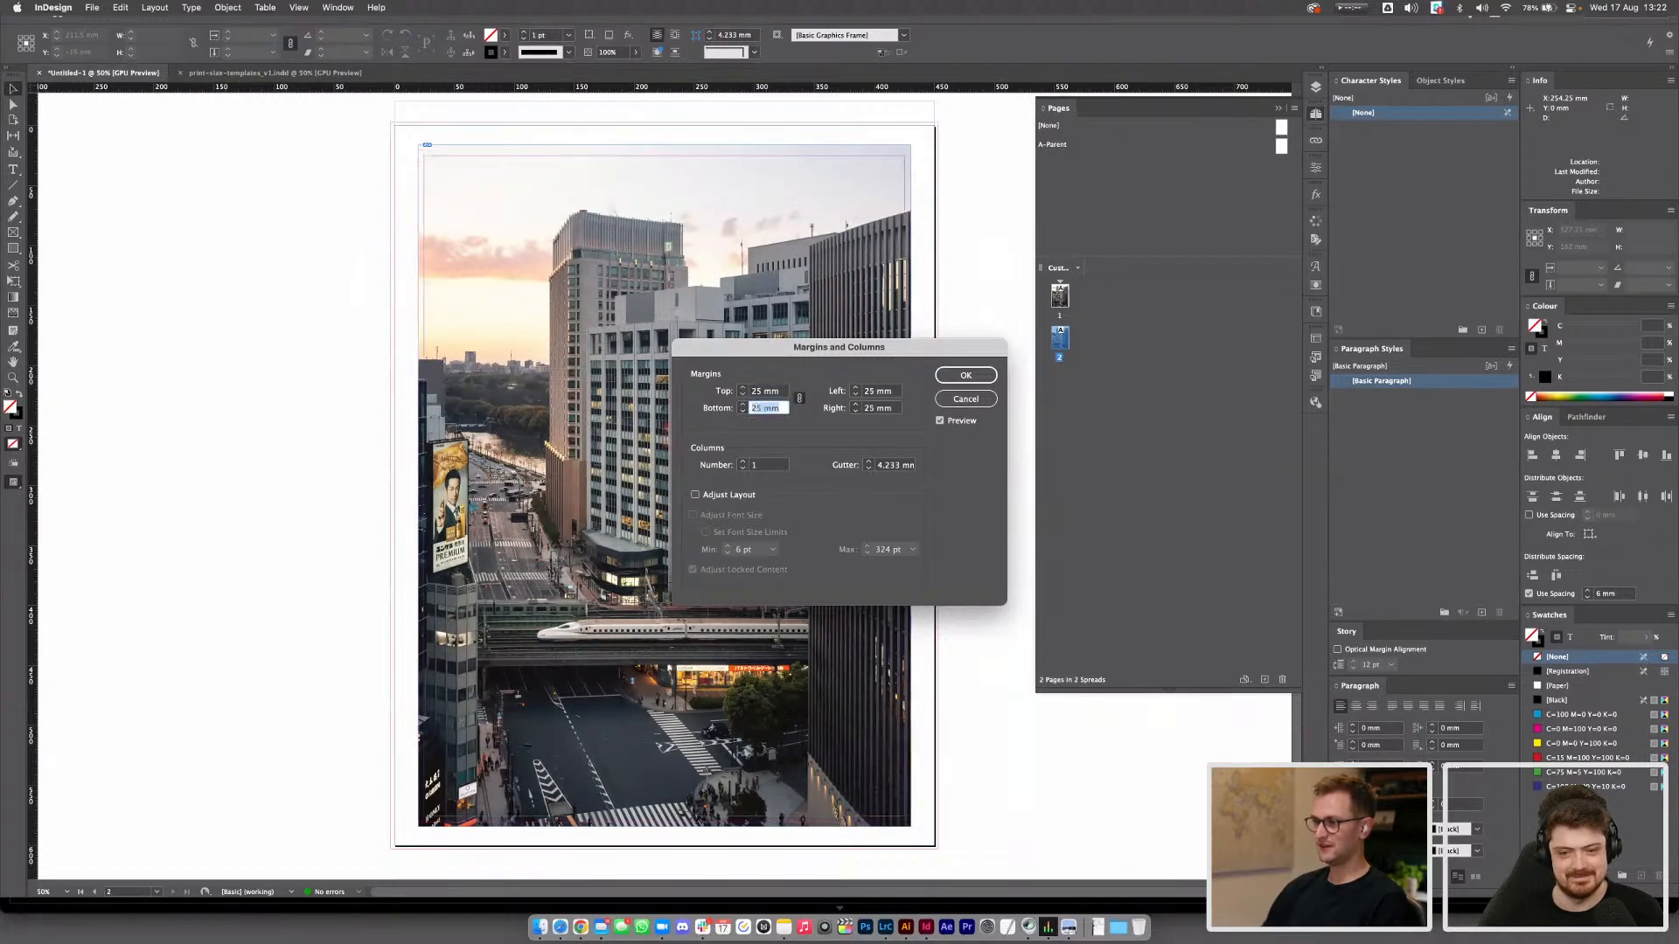
left_click(965, 375)
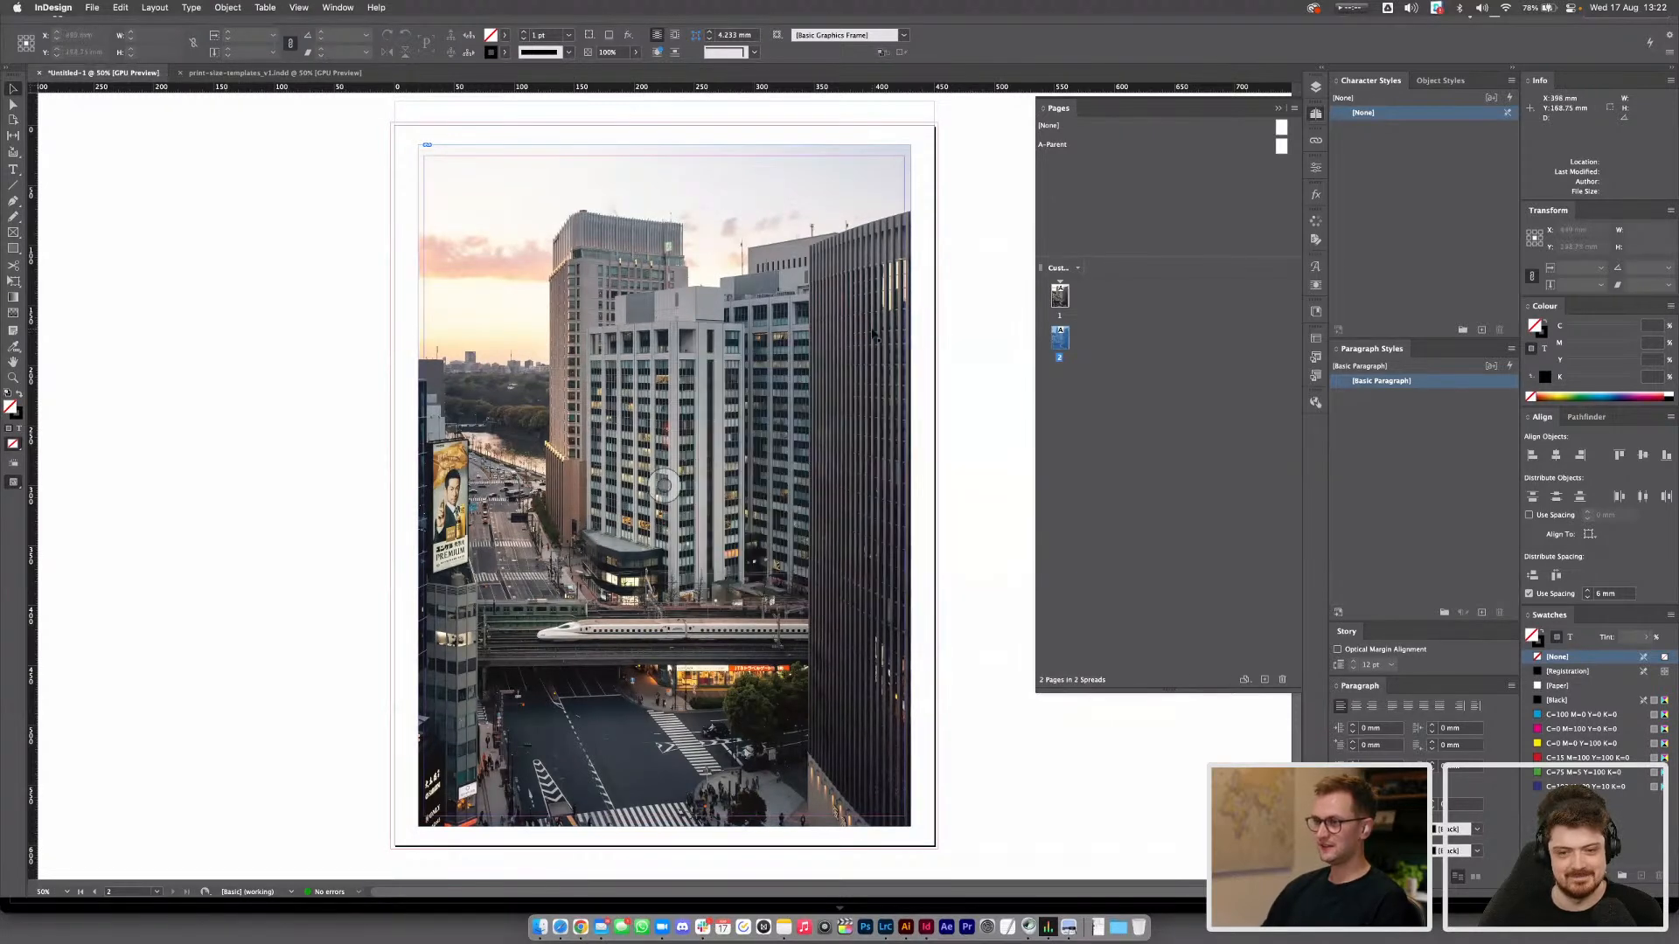
Scale the second page's photo down to about 401 x 555 mm within the new margins and centre it vertically at Y 300 mm
left_click(902, 192)
key("e")
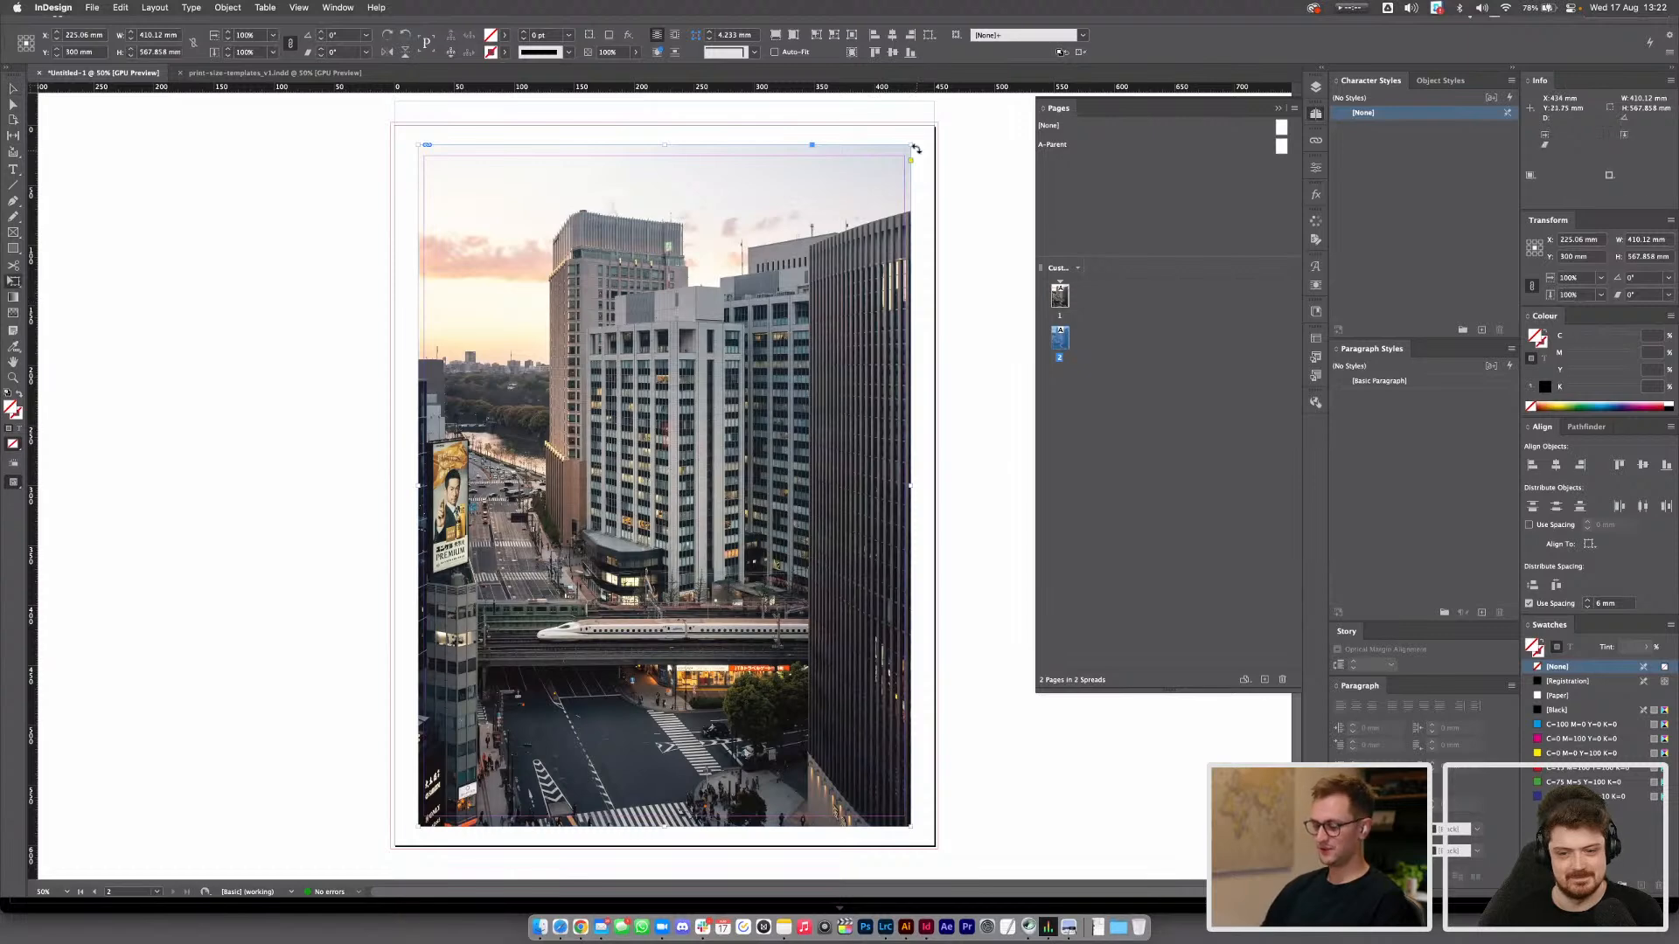
left_click_drag(912, 144, 901, 159)
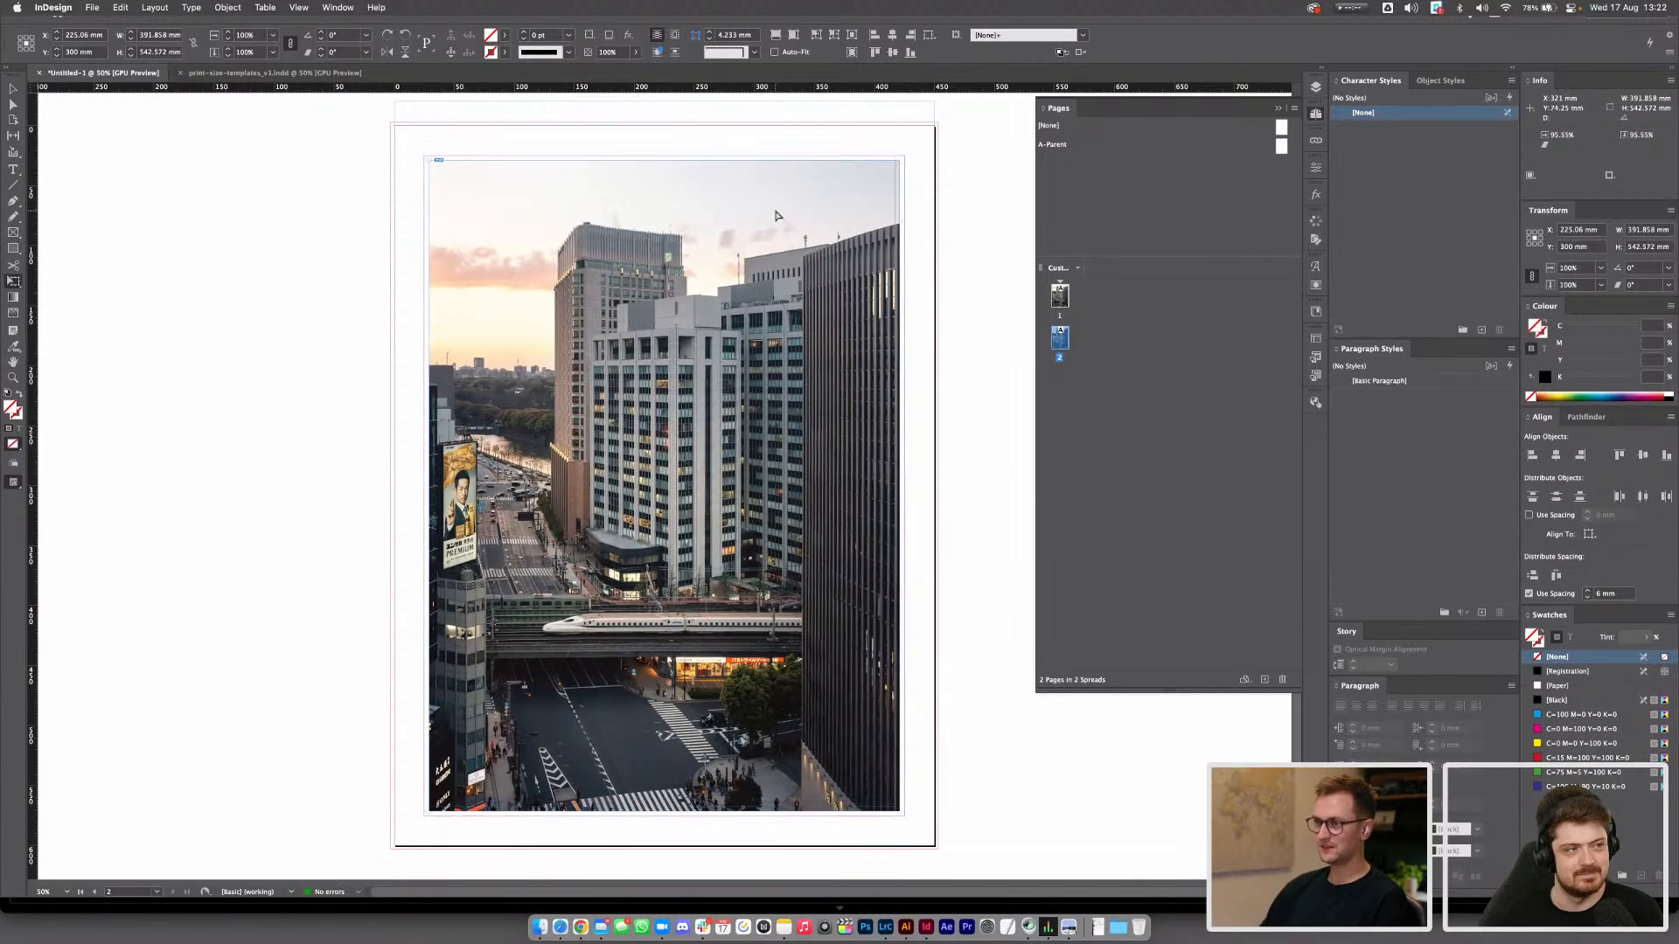
key("super+z")
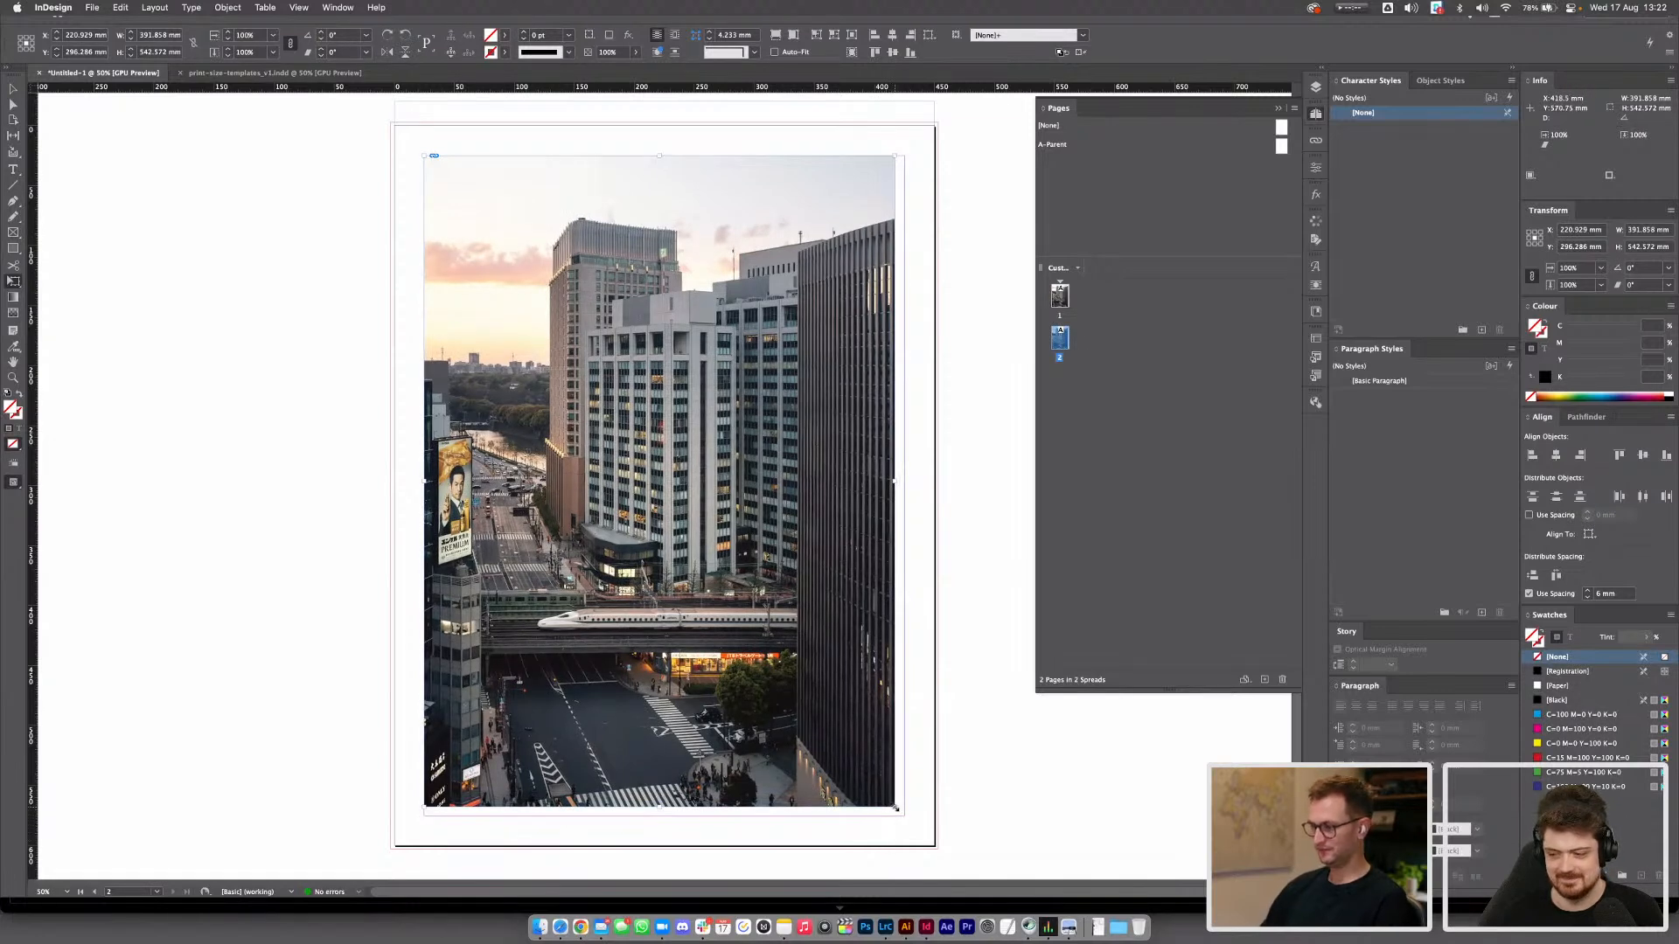
left_click_drag(897, 815, 908, 822)
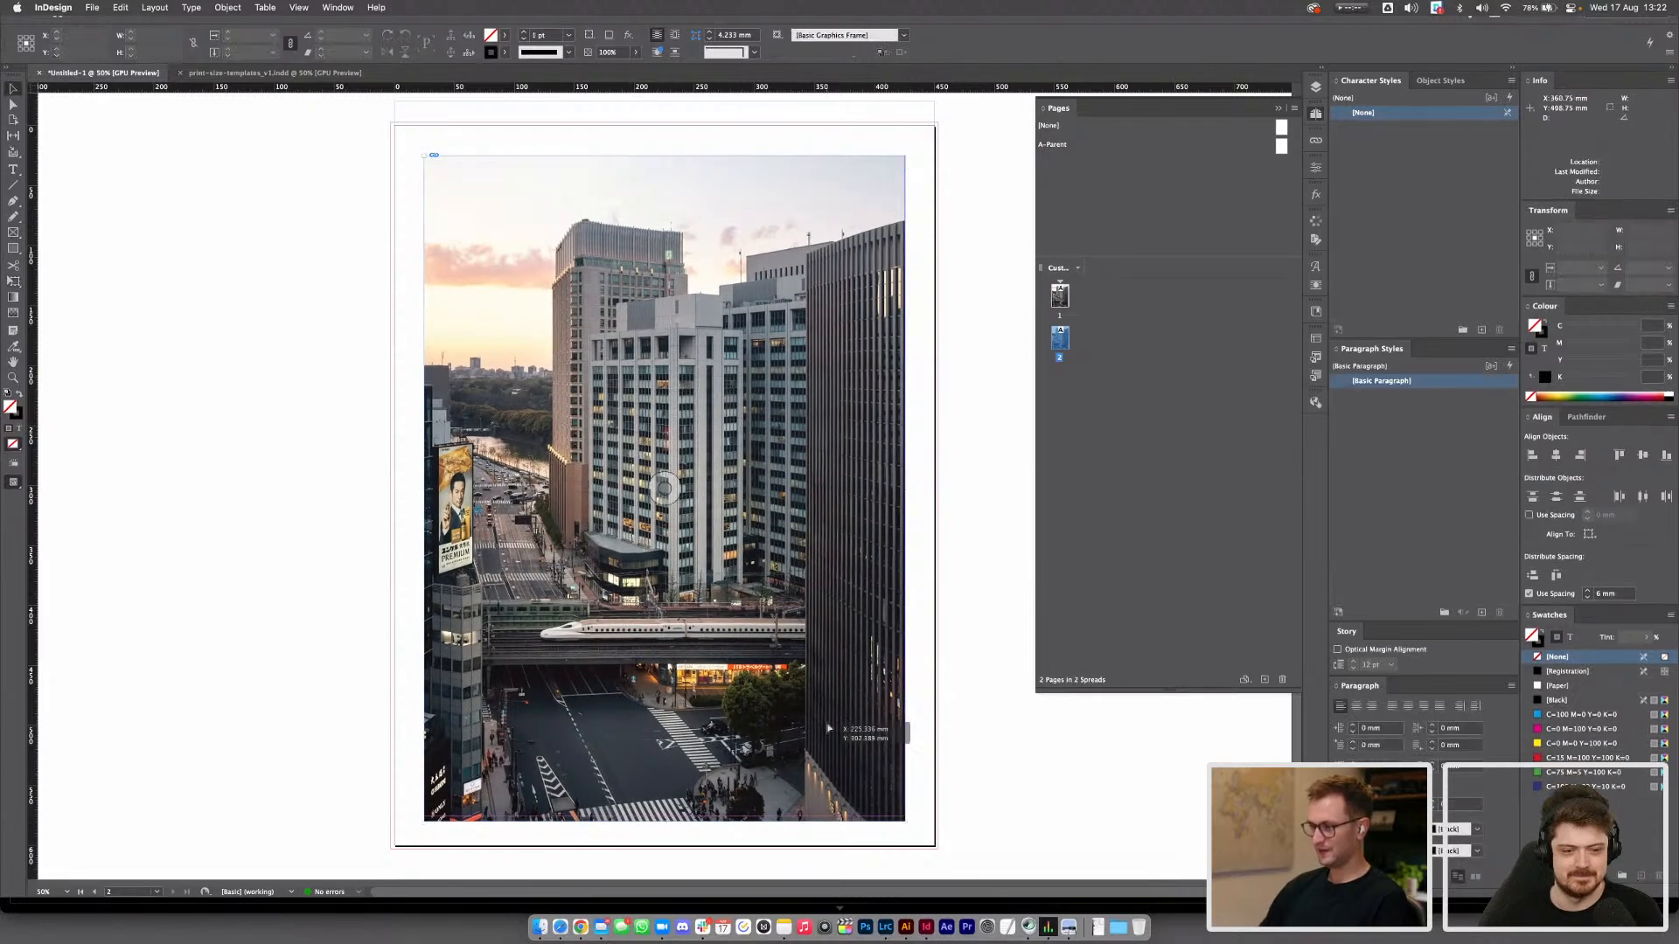
left_click_drag(828, 729, 829, 726)
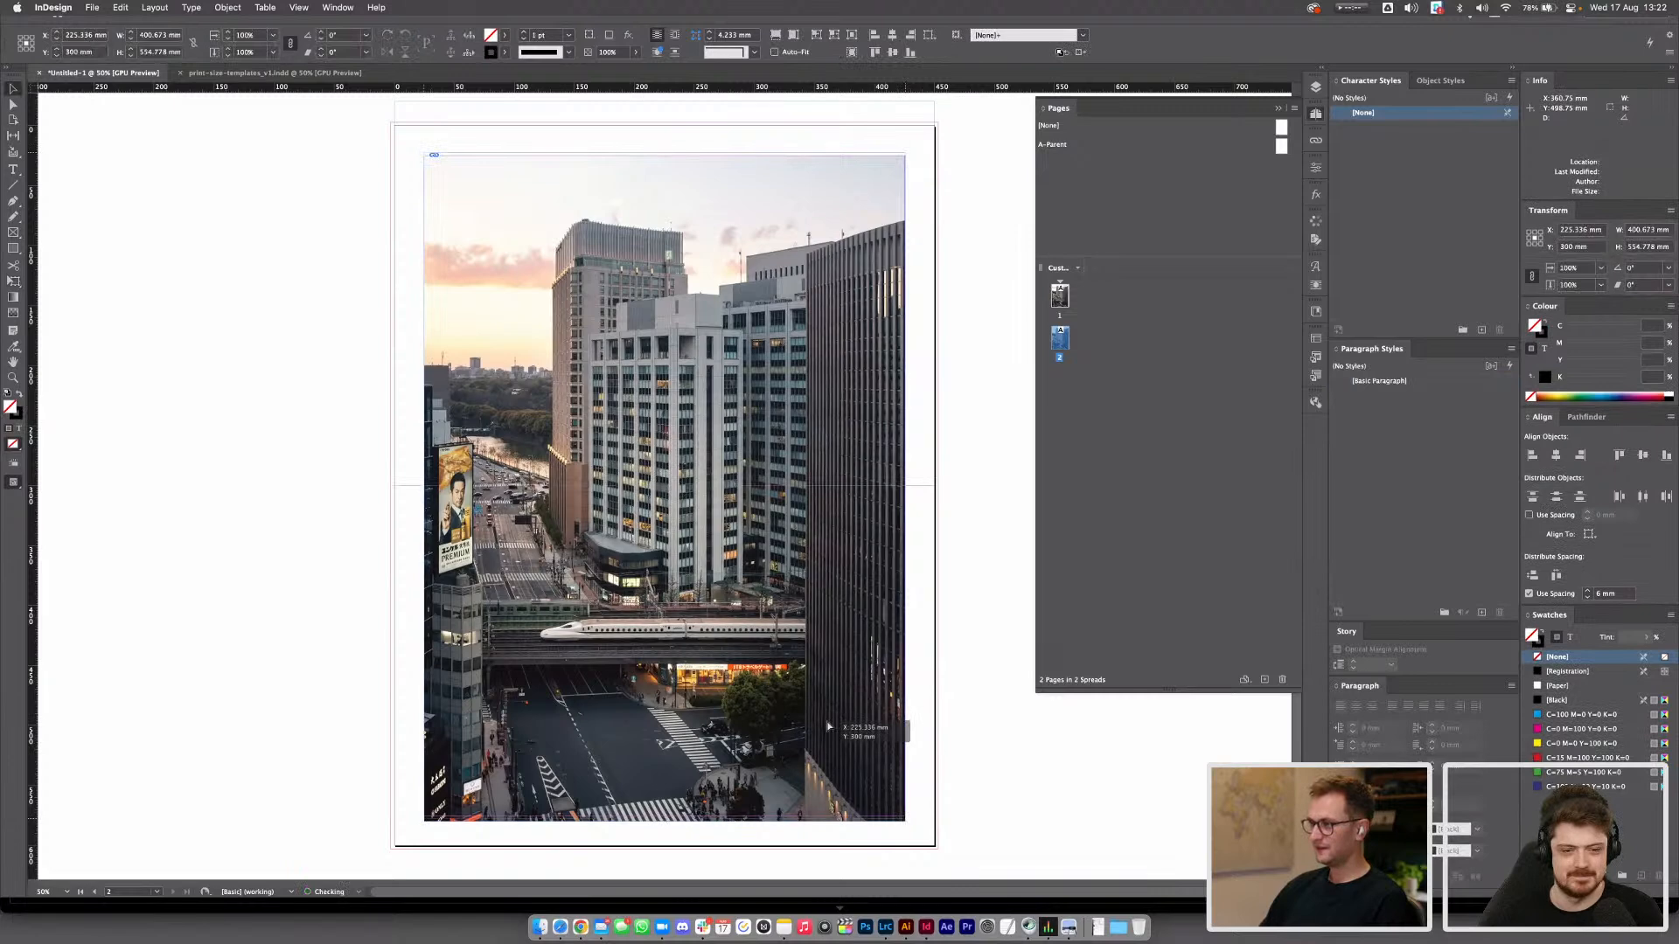
Preview the layout without guides and compare the white borders around the photos on both pages
left_click(951, 674)
scroll(947, 595, "up", 2)
scroll(948, 594, "up", 2)
scroll(945, 555, "down", 3)
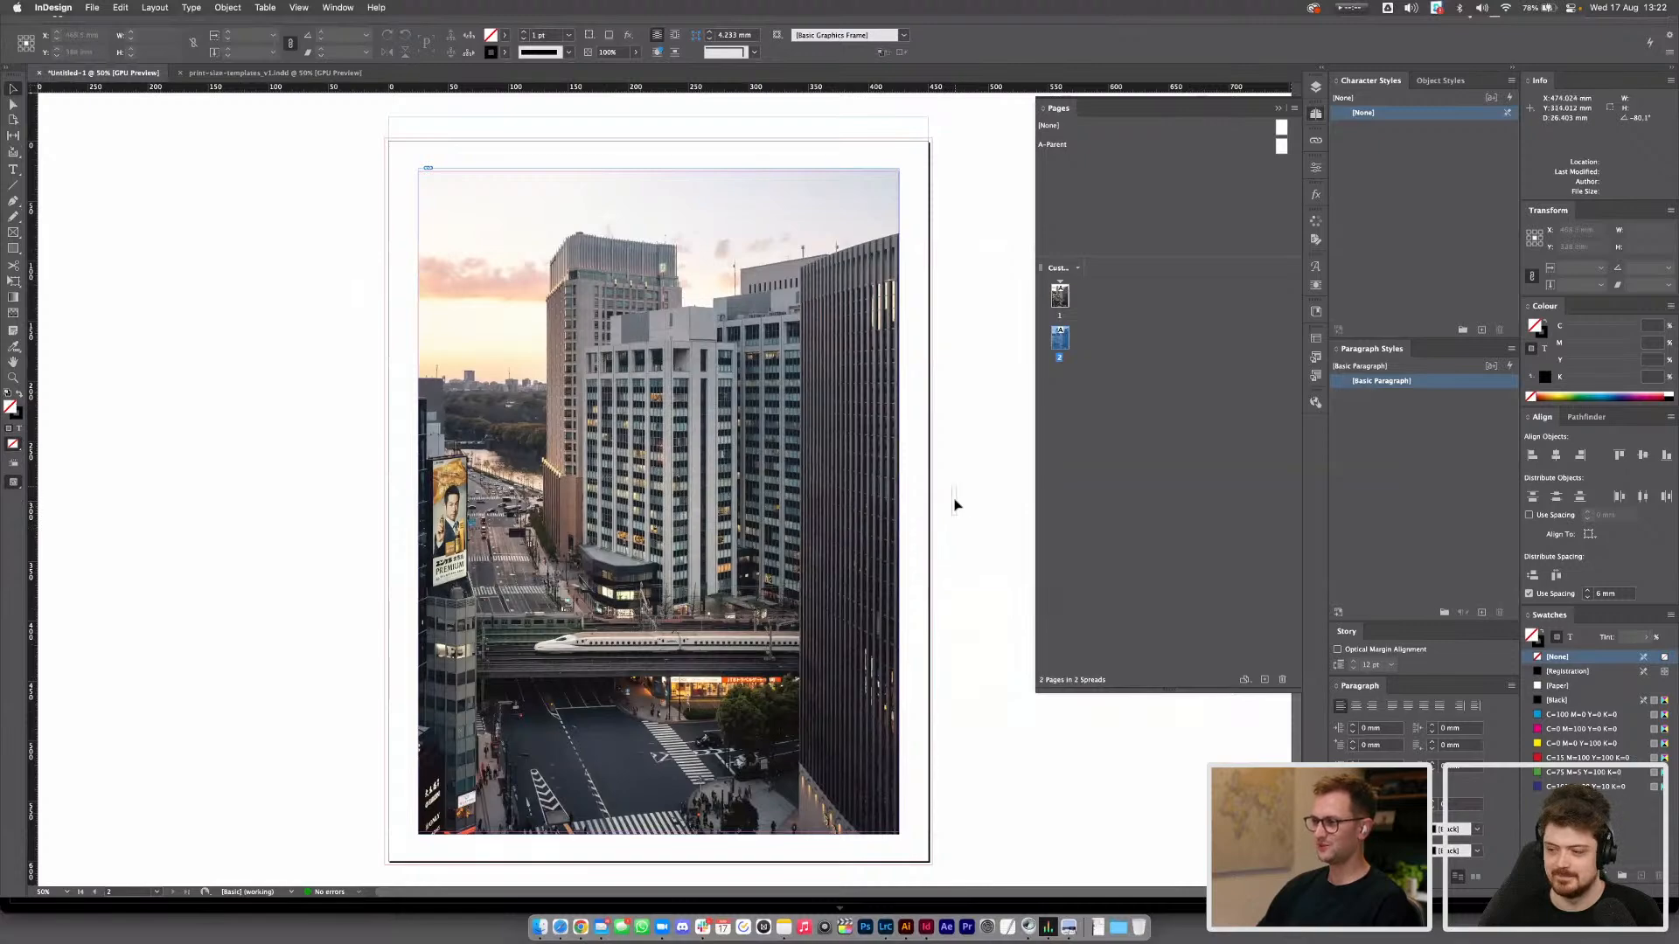
key("w")
scroll(956, 401, "up", 10)
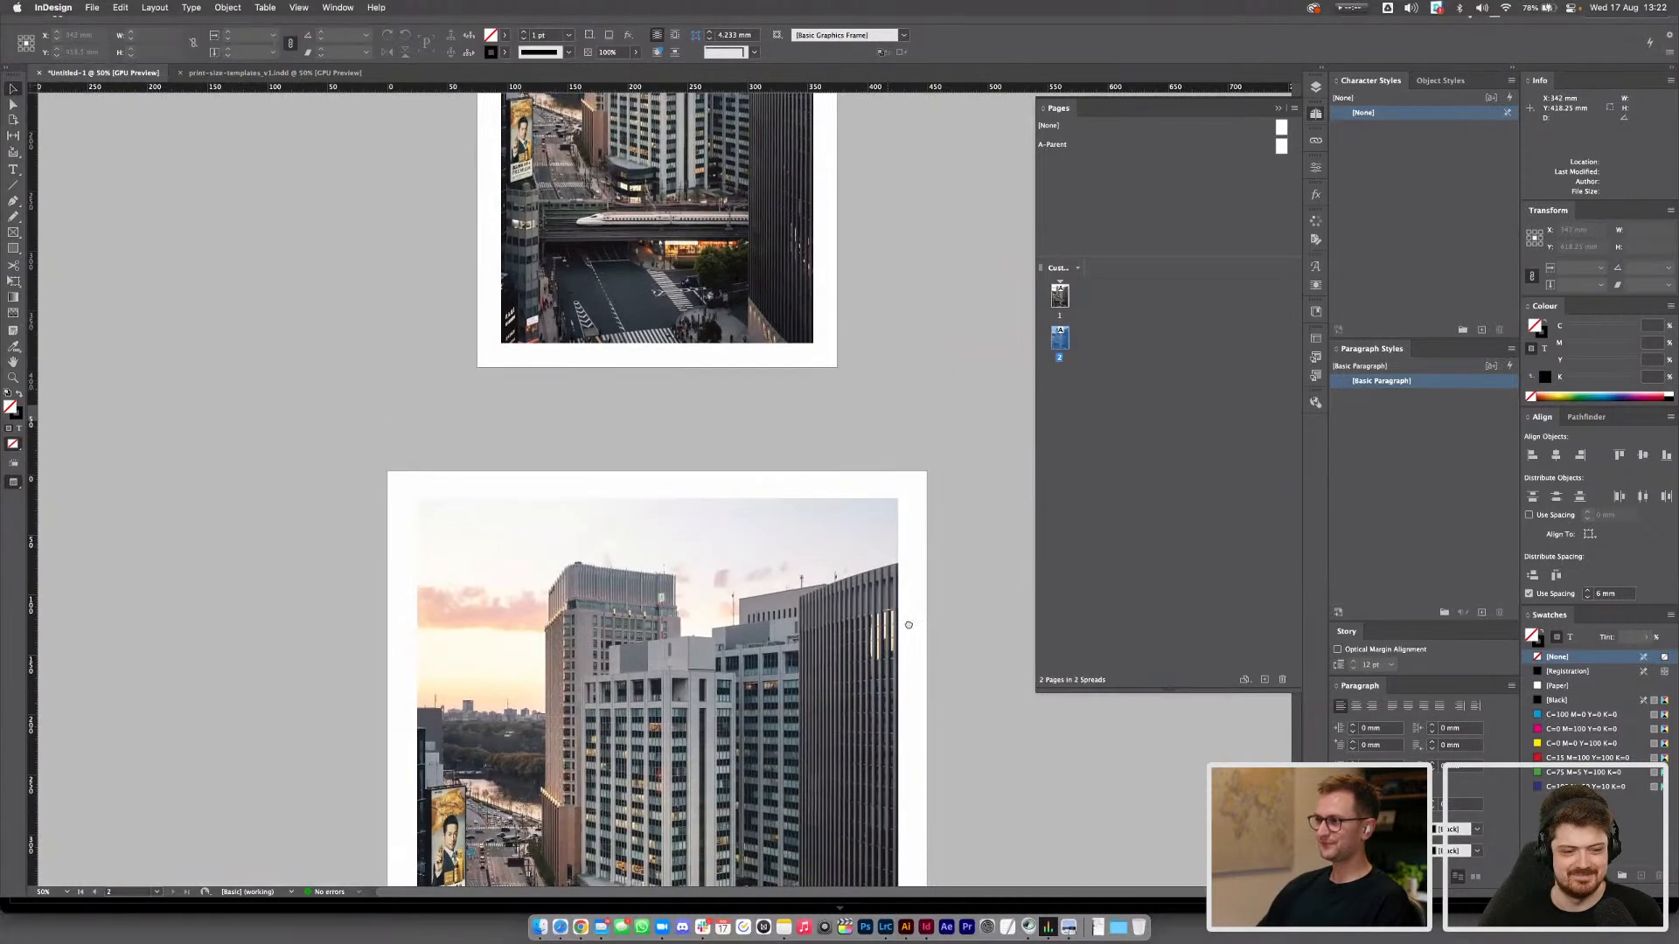
scroll(898, 709, "down", 5)
scroll(907, 347, "down", 1)
scroll(914, 336, "up", 6)
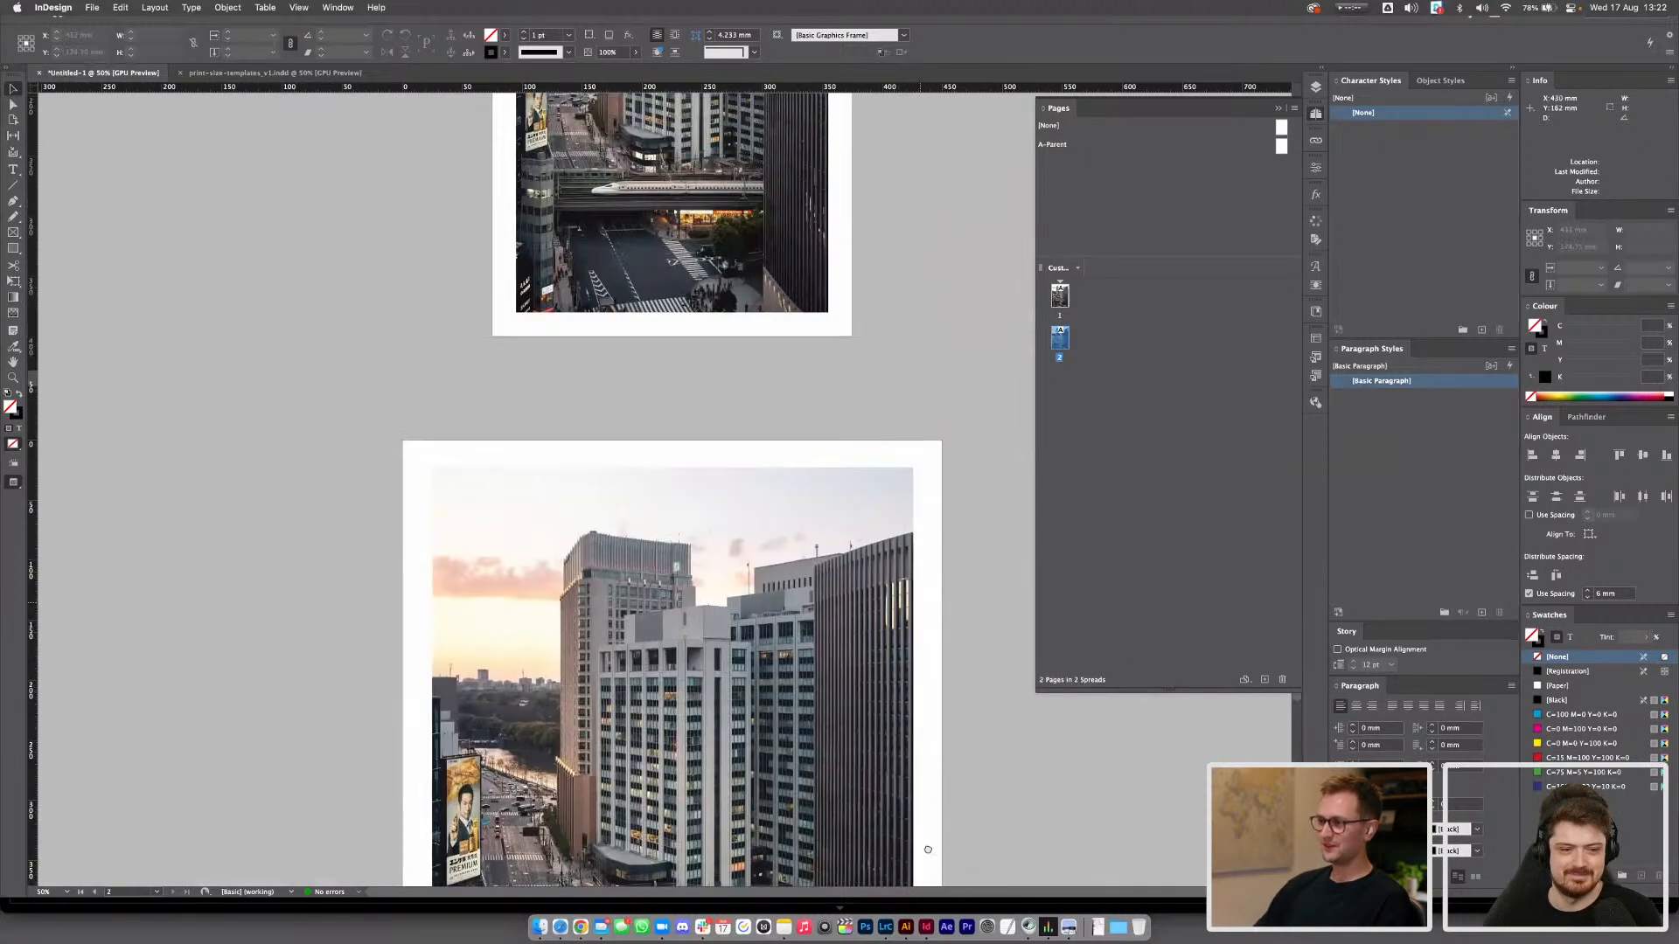
scroll(918, 325, "down", 10)
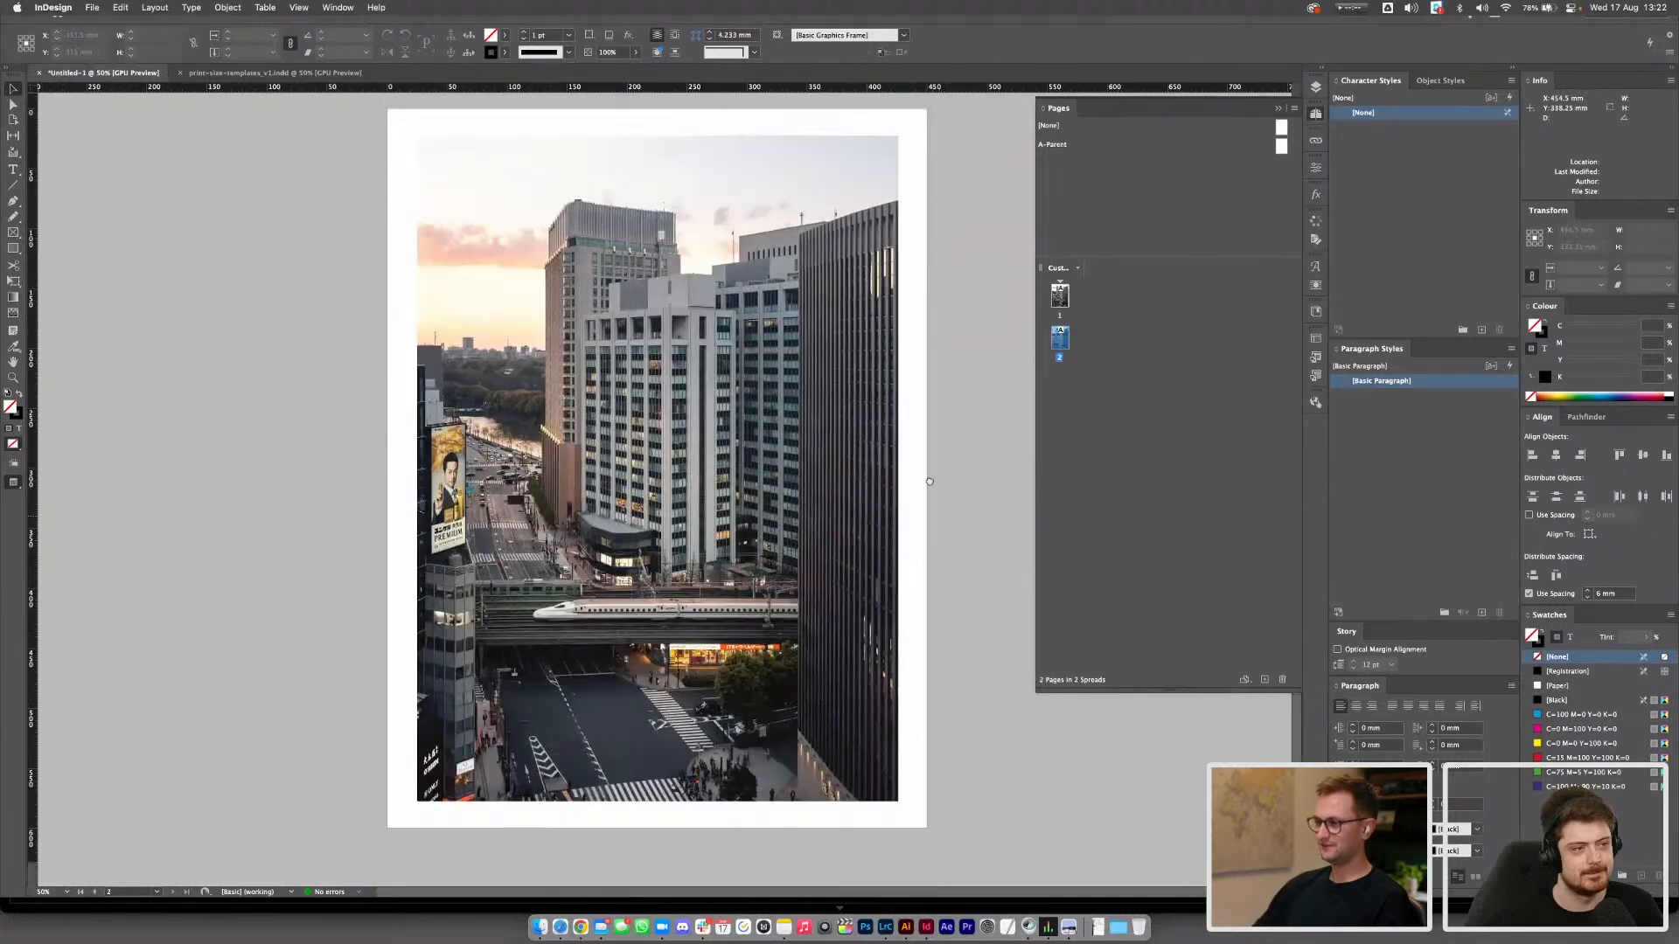
Add a third page to the document
left_click(1245, 679)
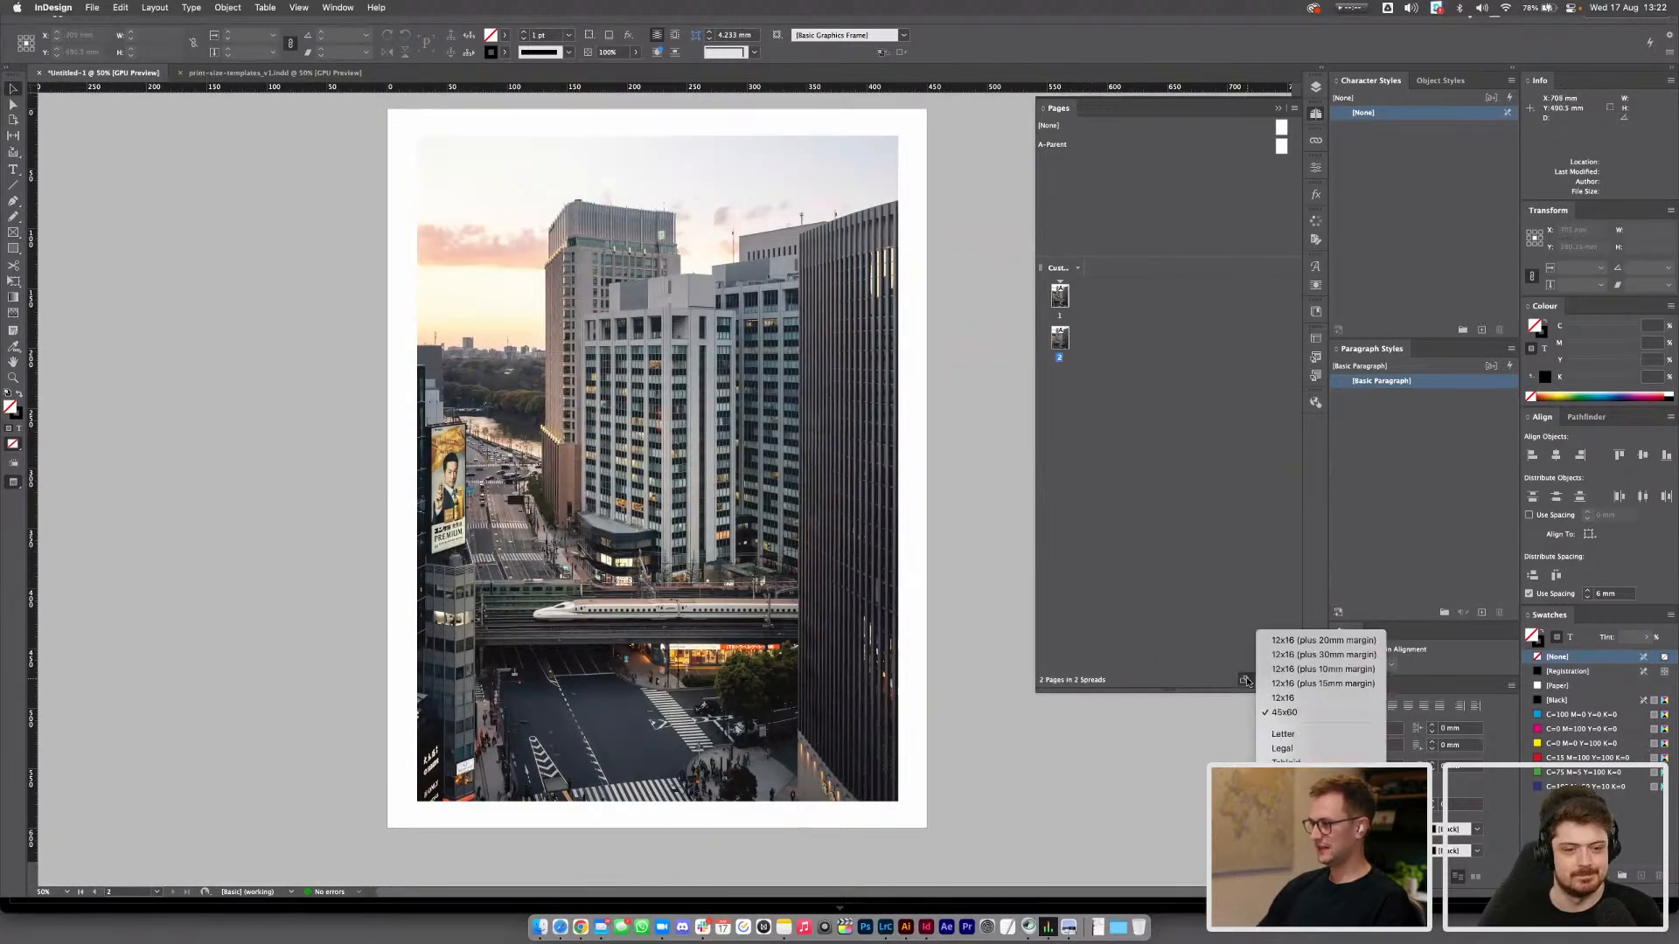
left_click(1225, 641)
left_click(1264, 679)
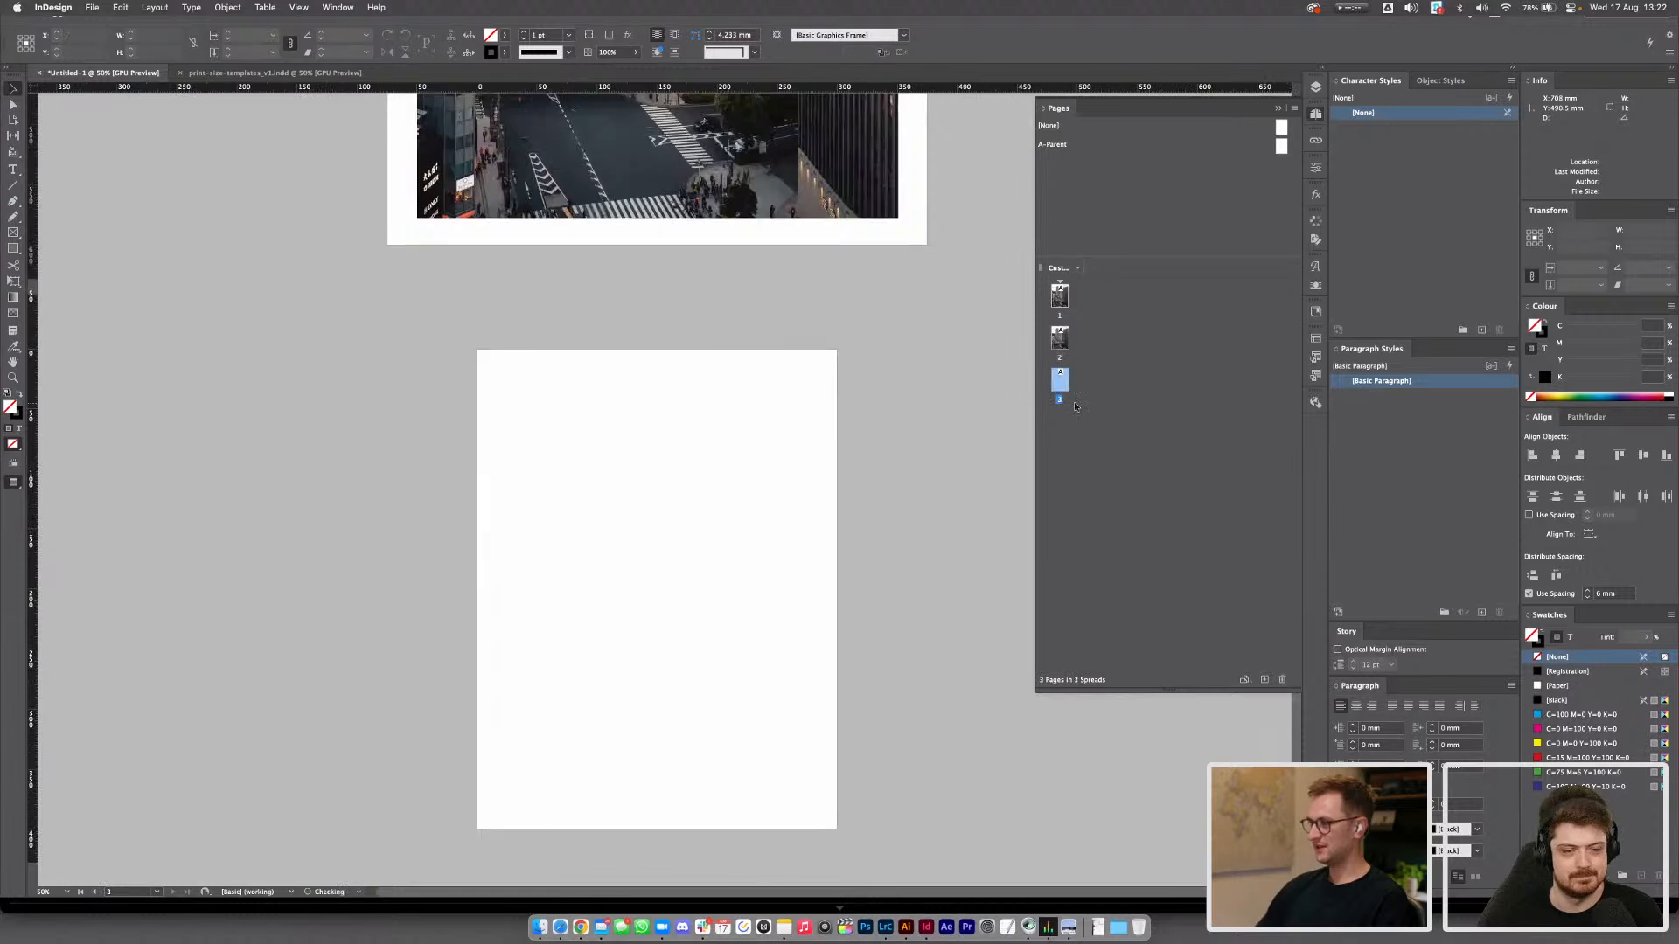
Create a custom page size named 50x70, 500 mm wide by 700 mm high, and apply it to the third page
left_click(1245, 680)
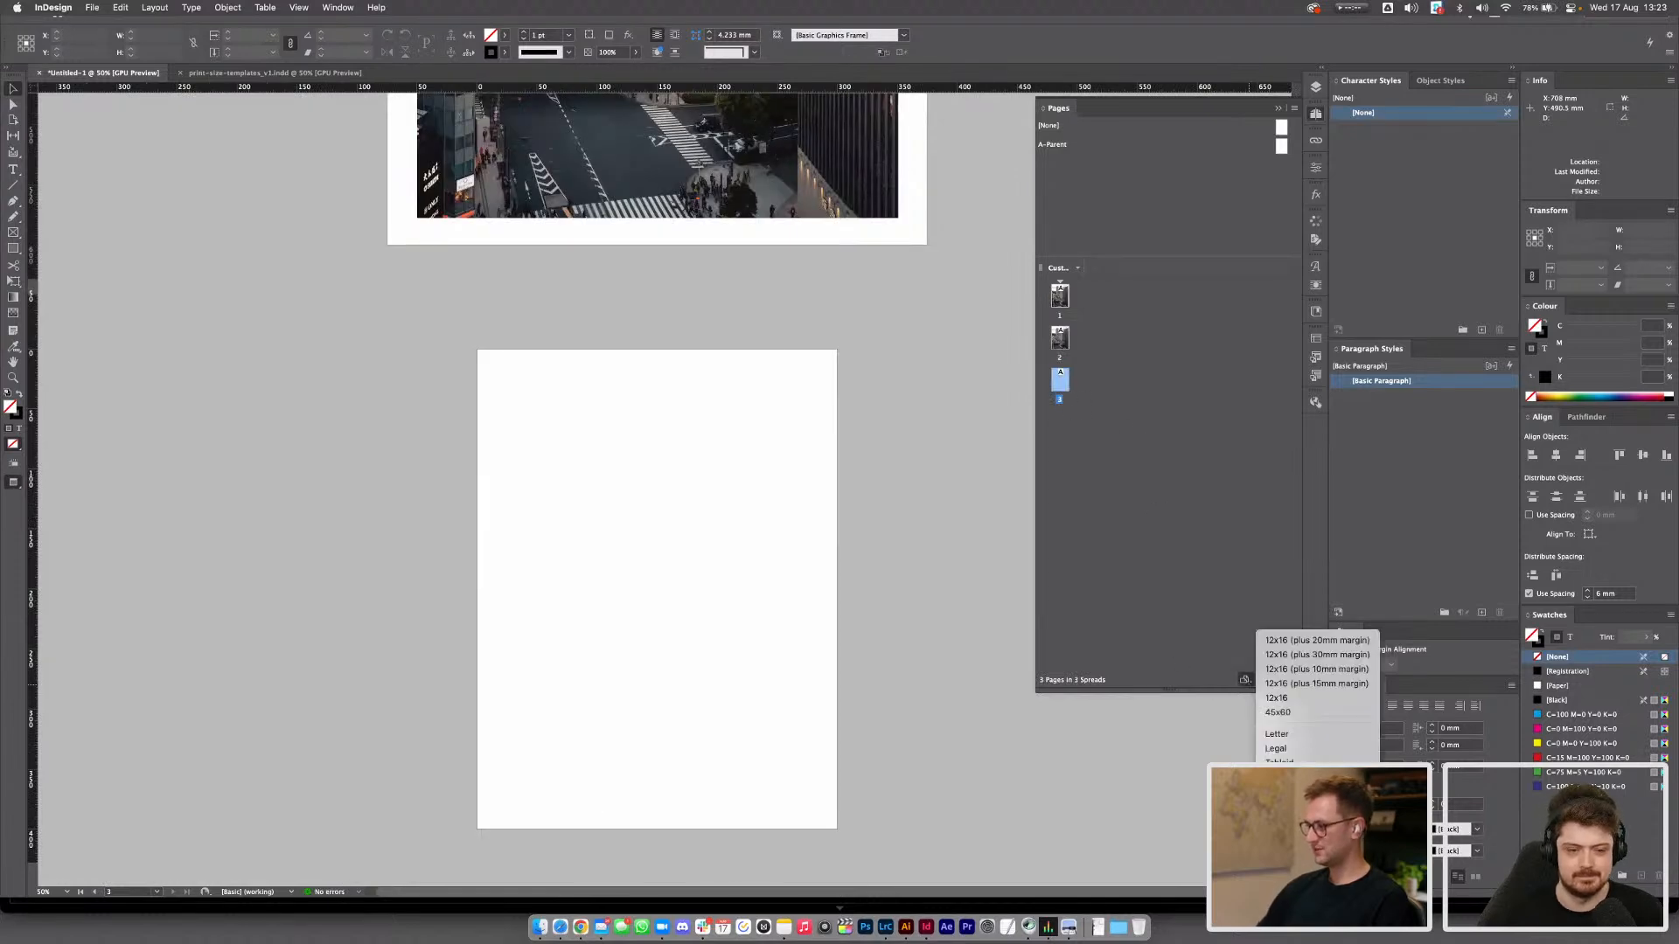
left_click(1294, 866)
key("Tab")
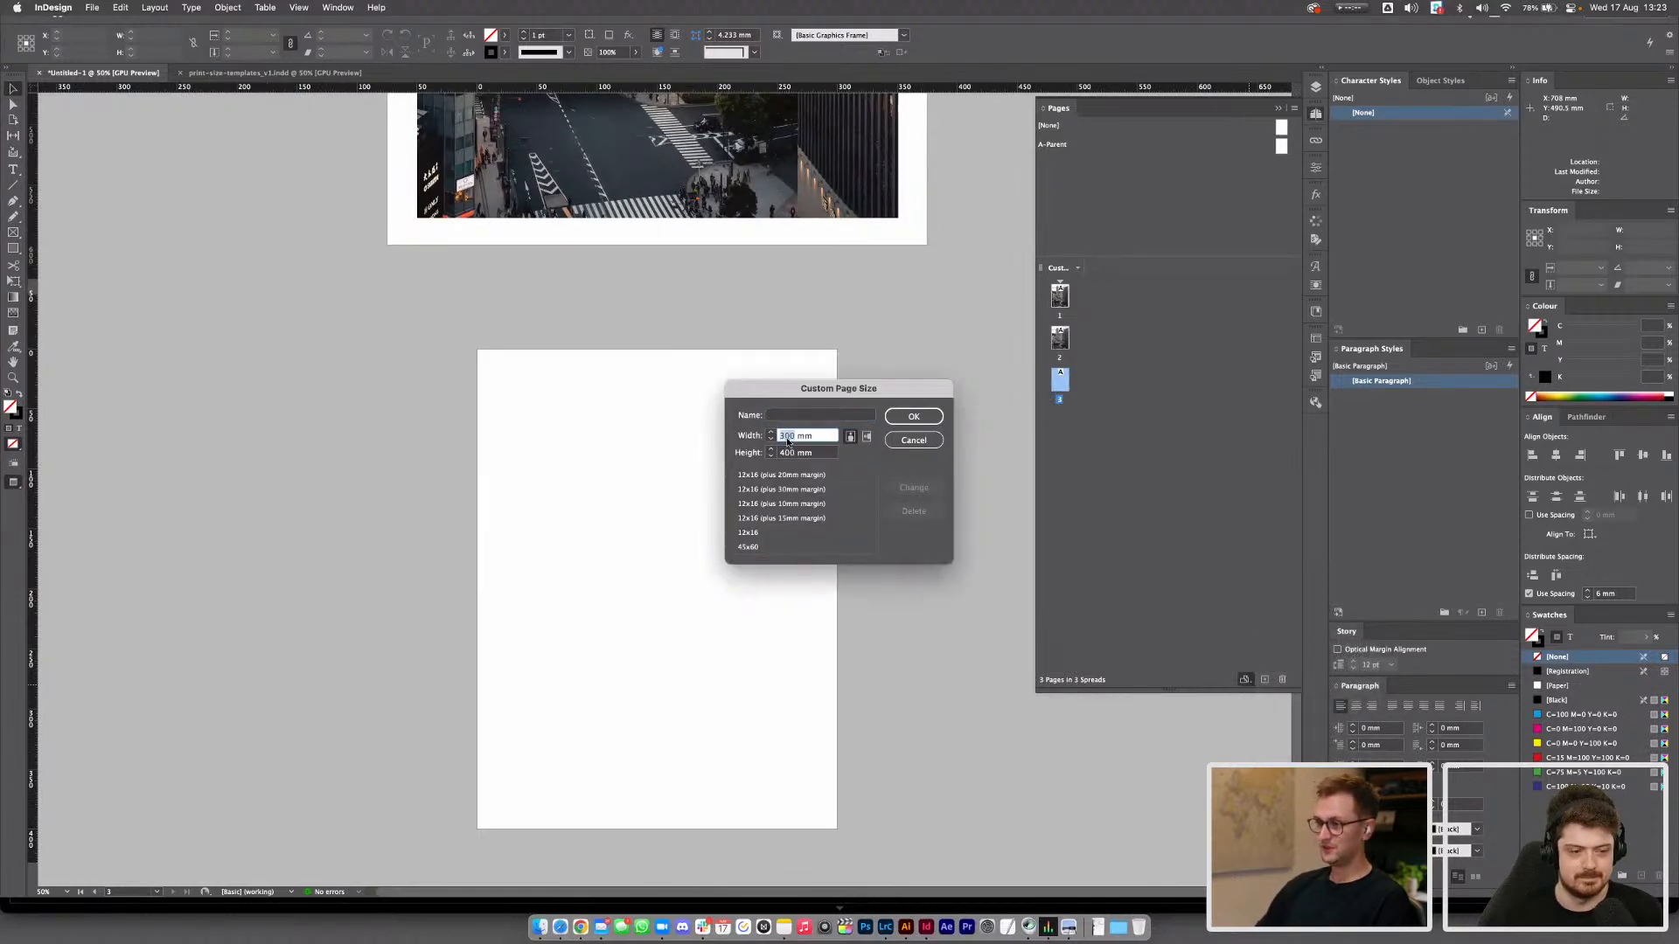
type("500")
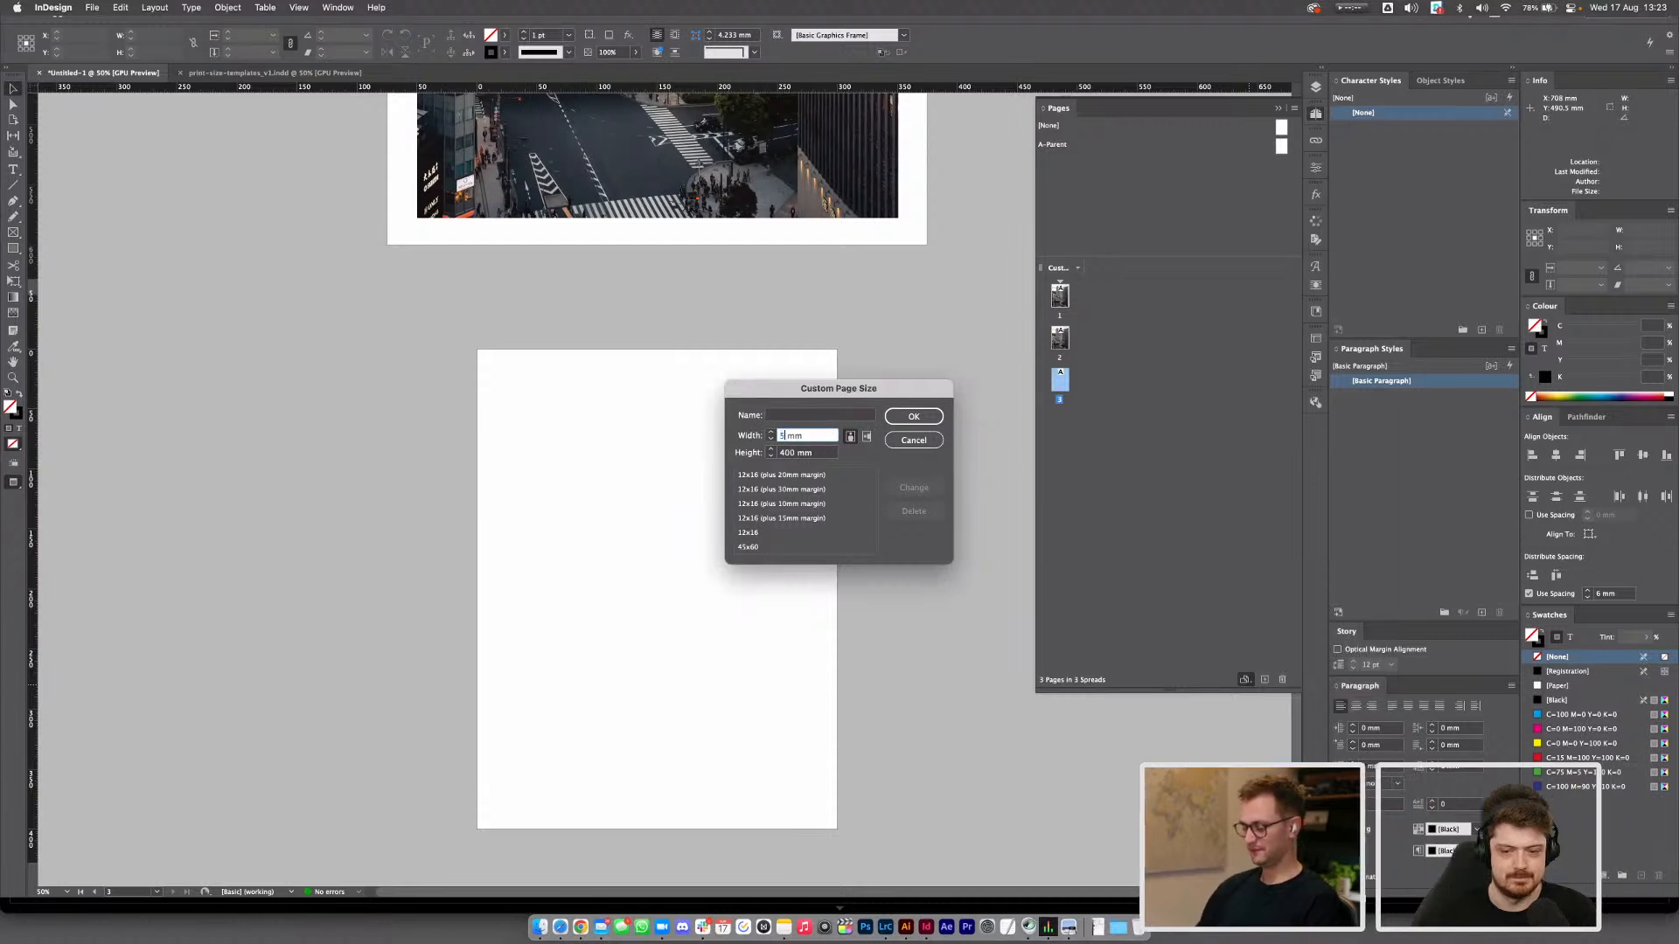
key("Tab")
type("700")
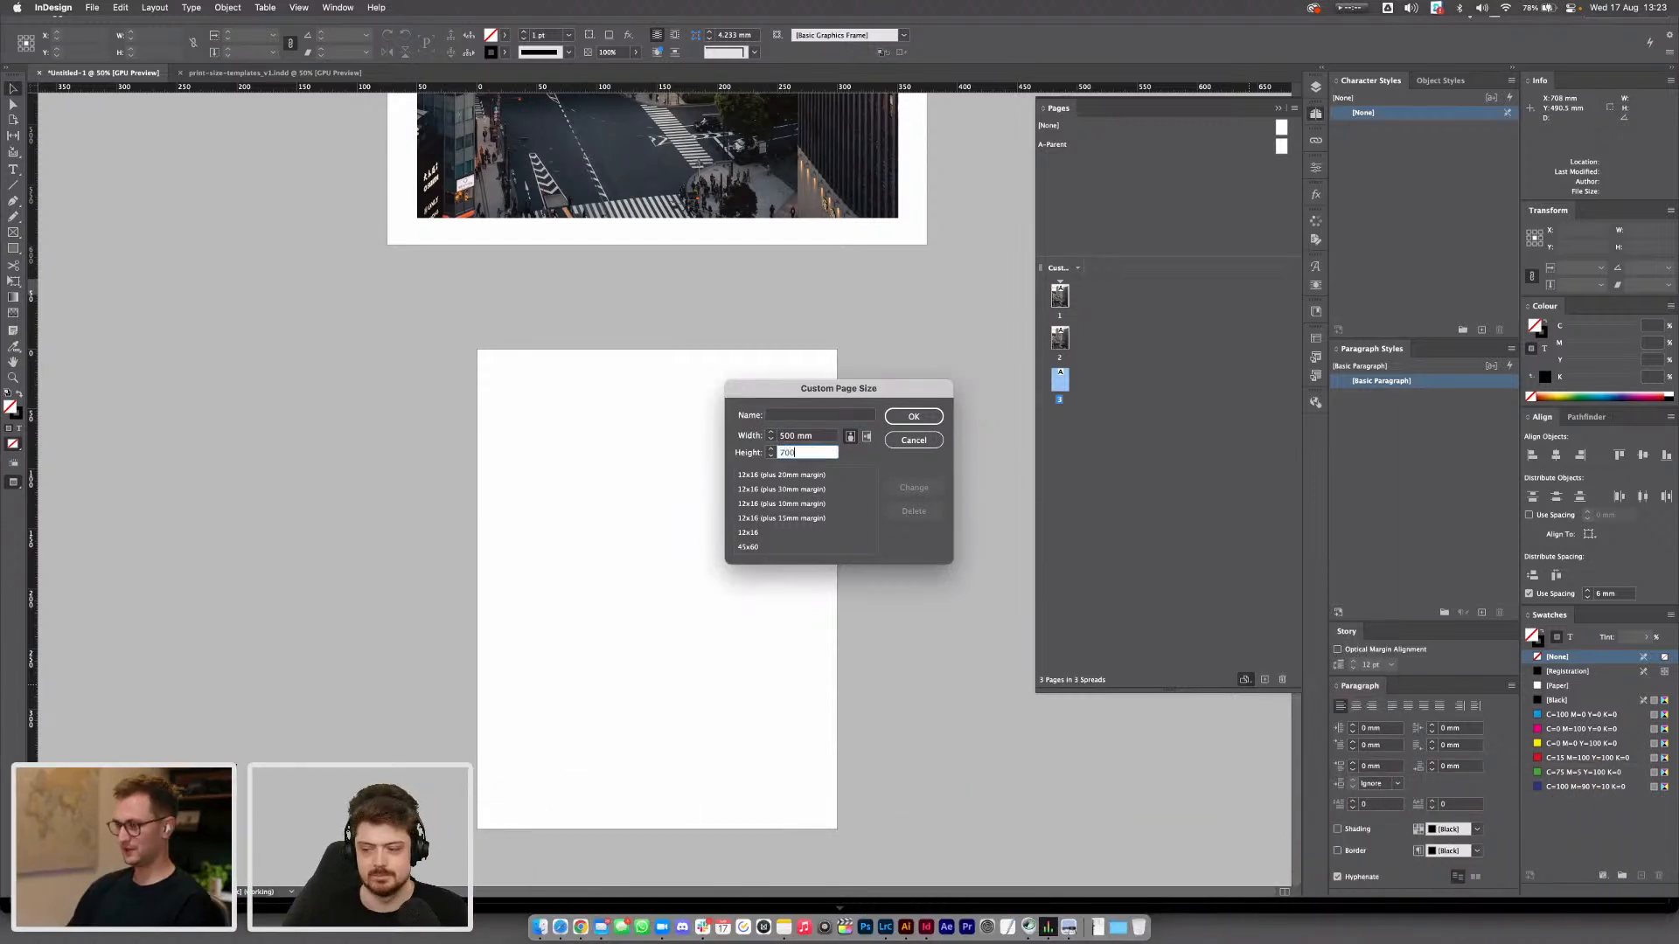
left_click(846, 414)
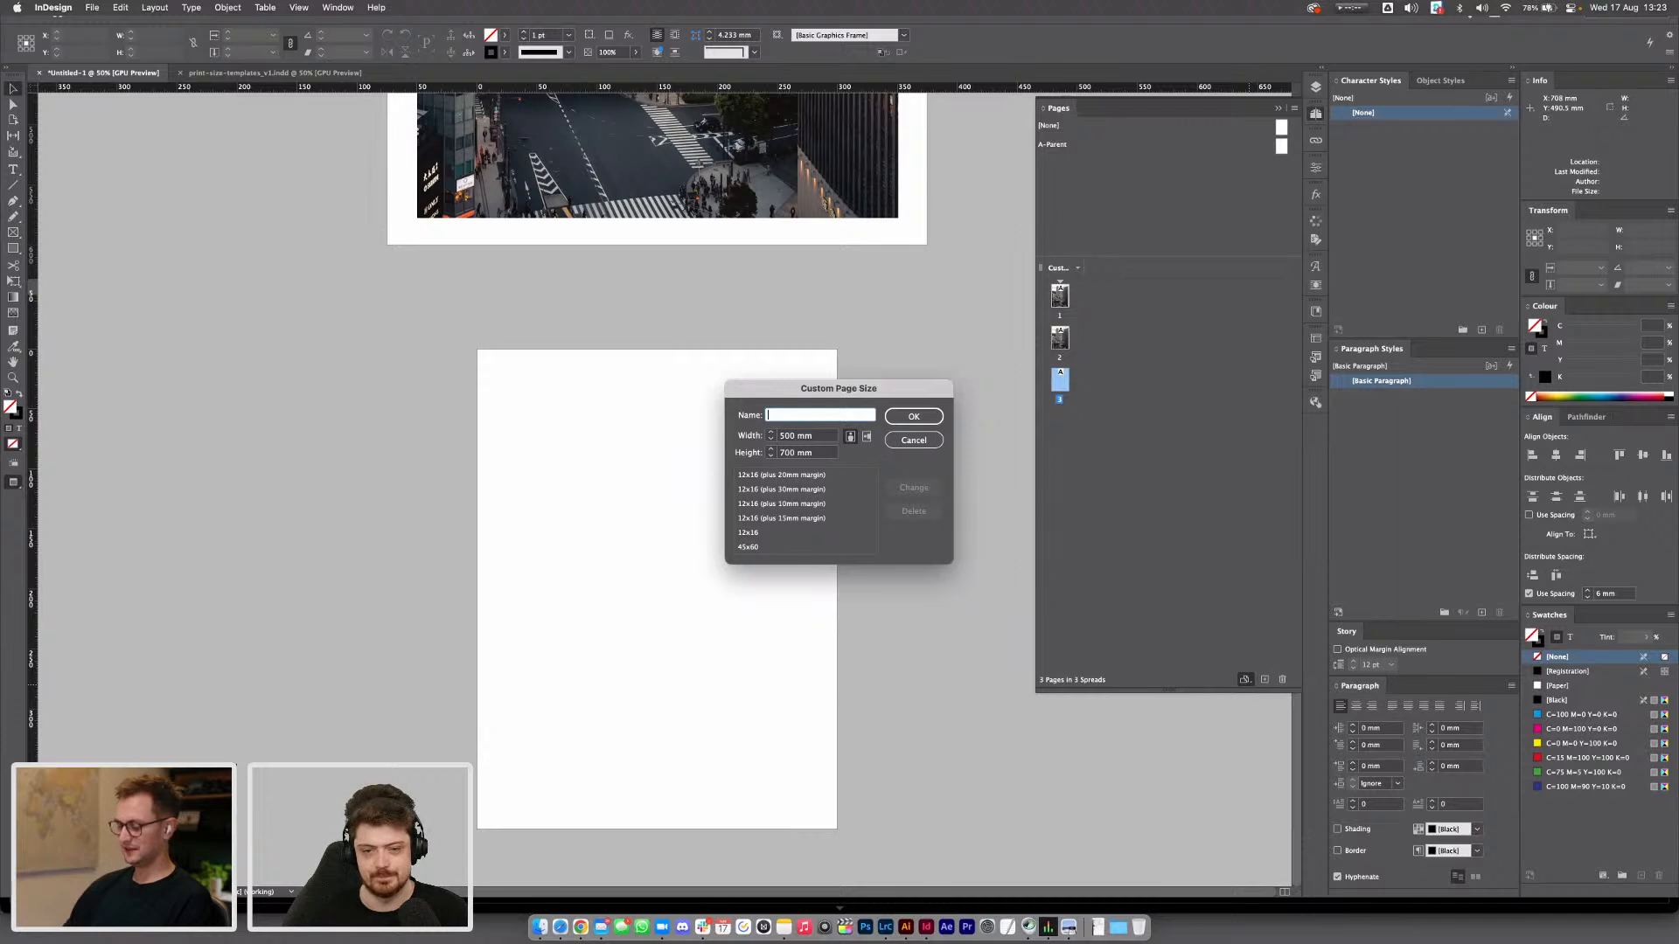
type("50x70")
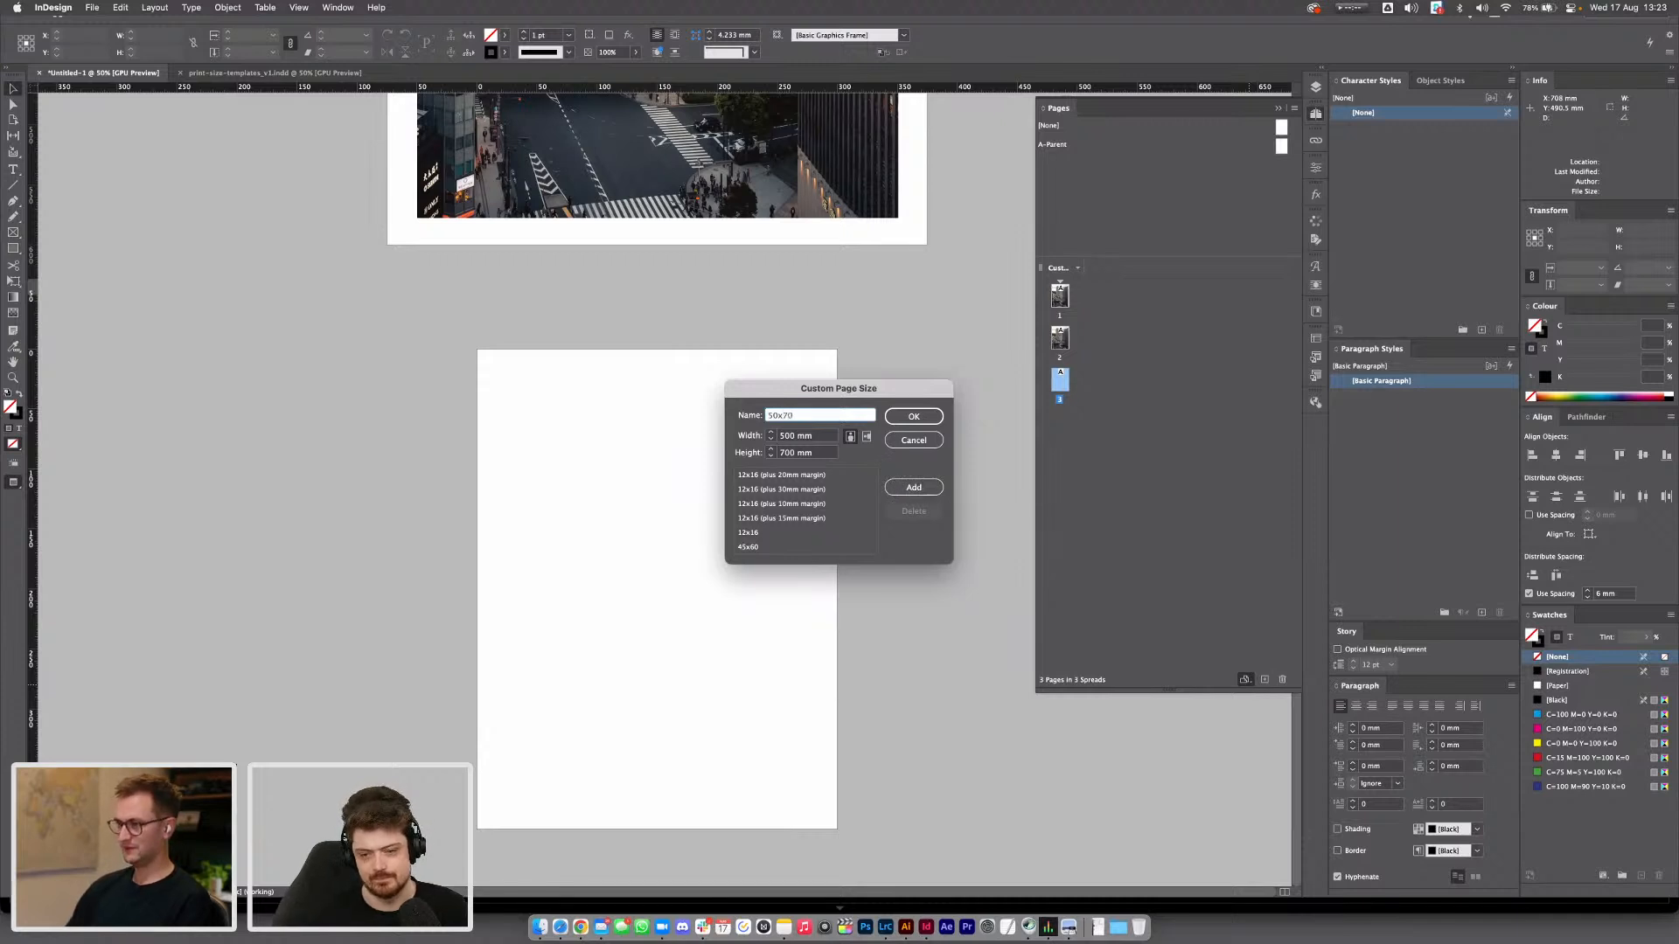
key("Return")
Show the guides again, copy the second page's photo onto the third page and enlarge it to about 477 x 661 mm
scroll(763, 541, "down", 3)
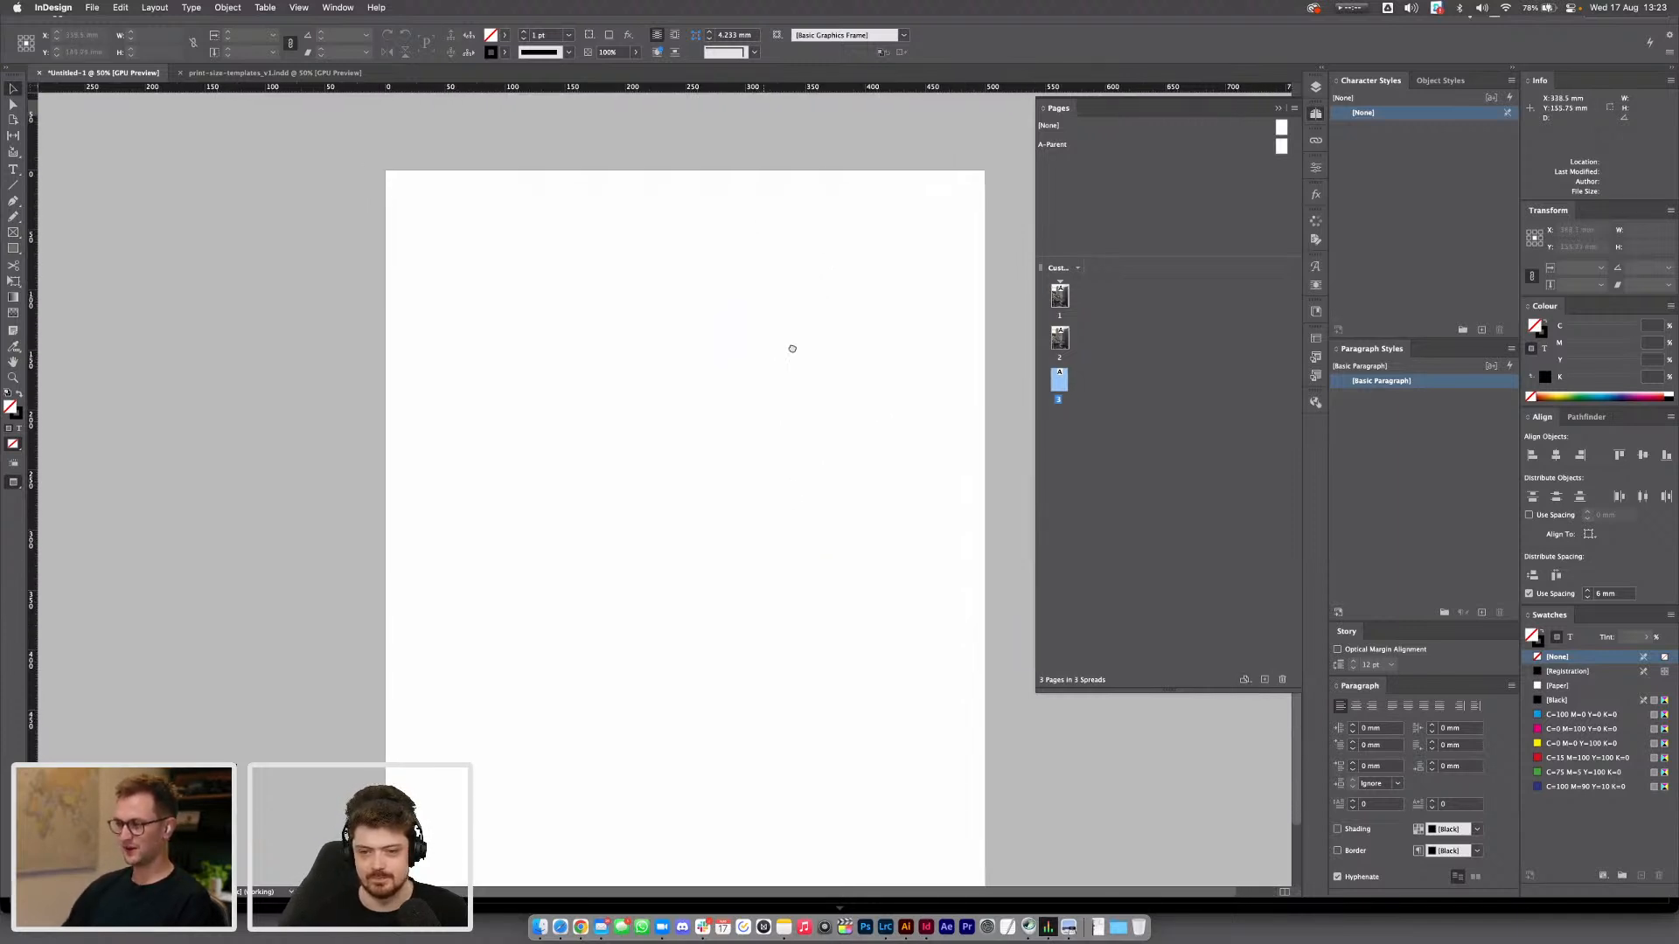
key("super+minus")
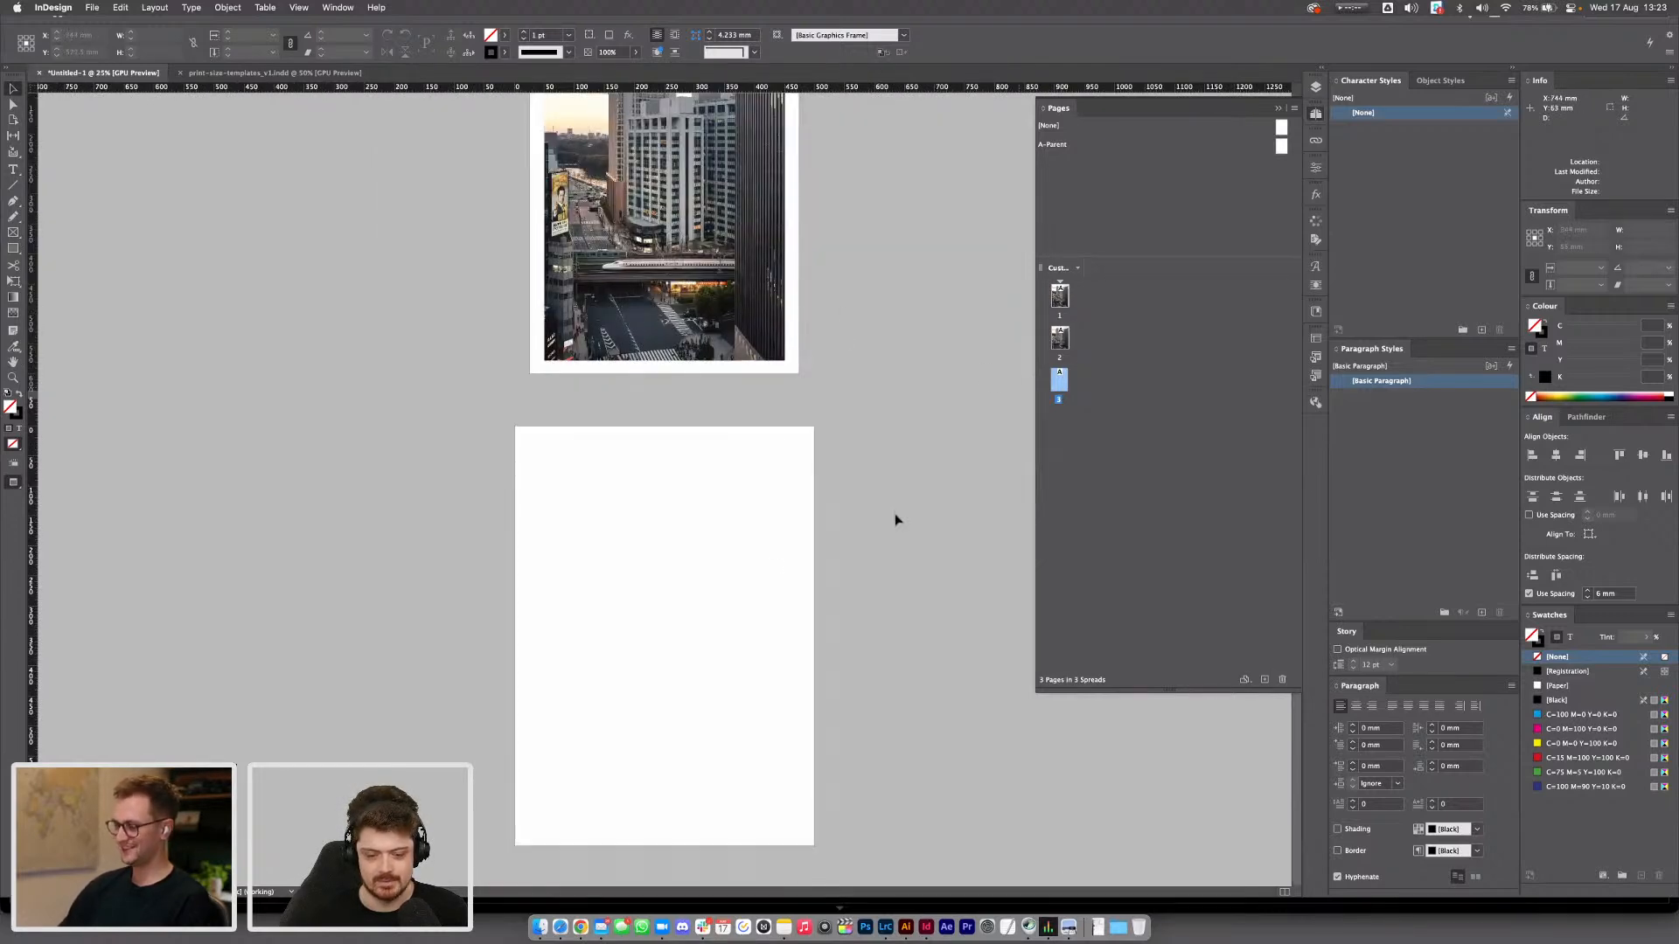
key("w")
left_click(1060, 339)
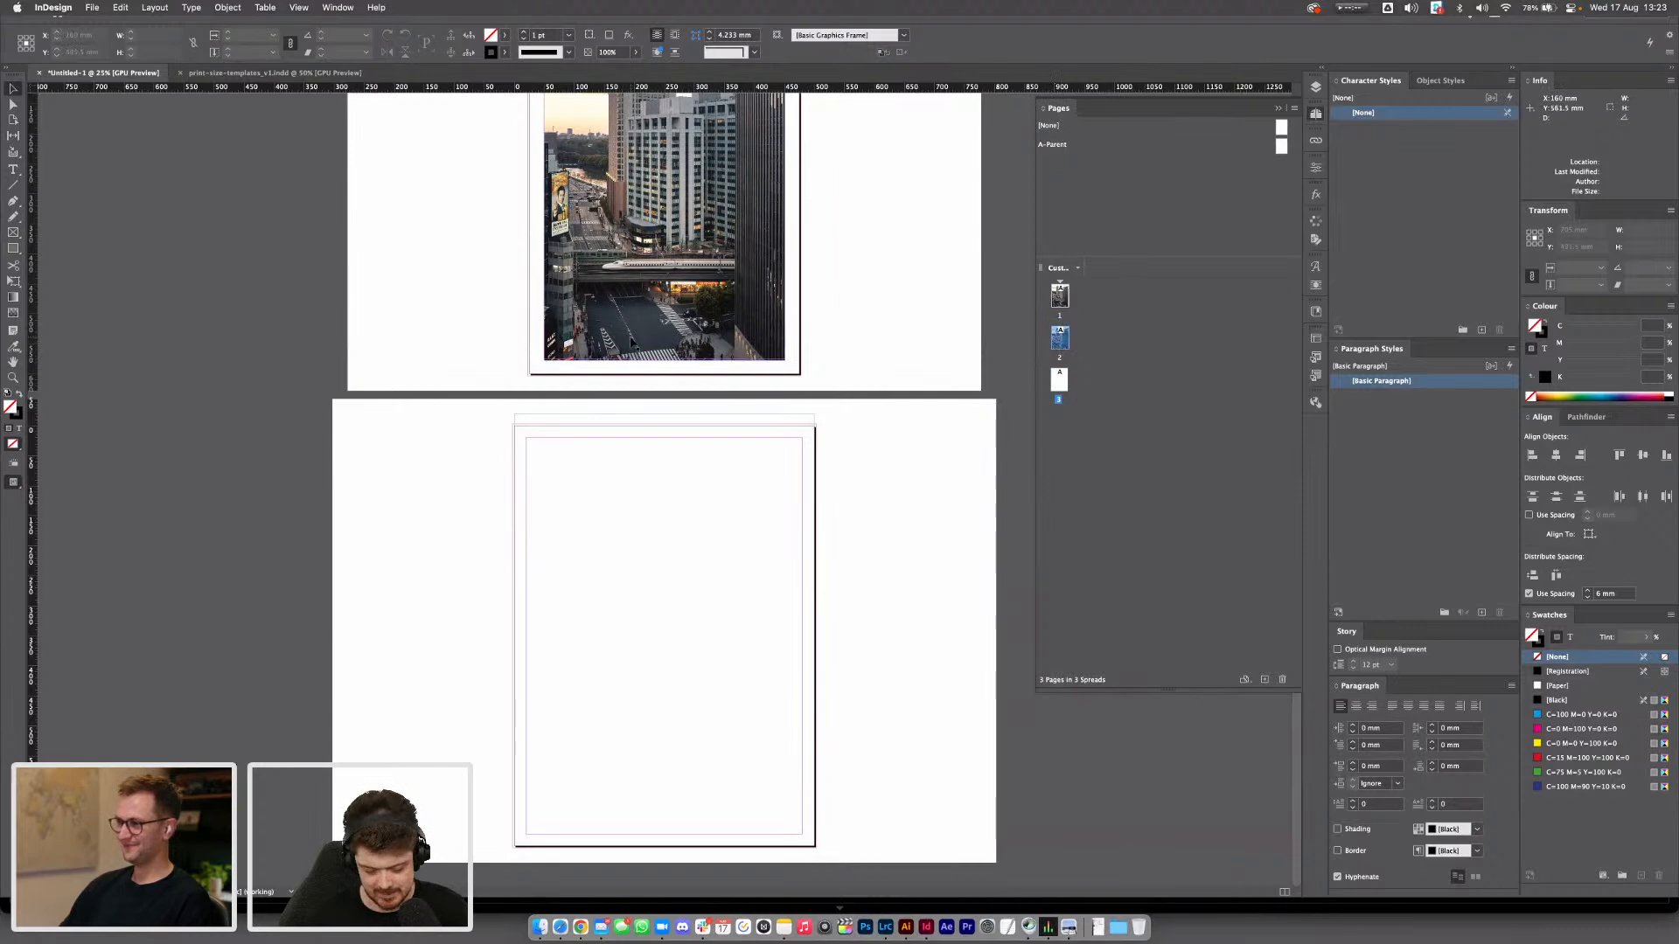
left_click_drag(713, 208, 693, 601)
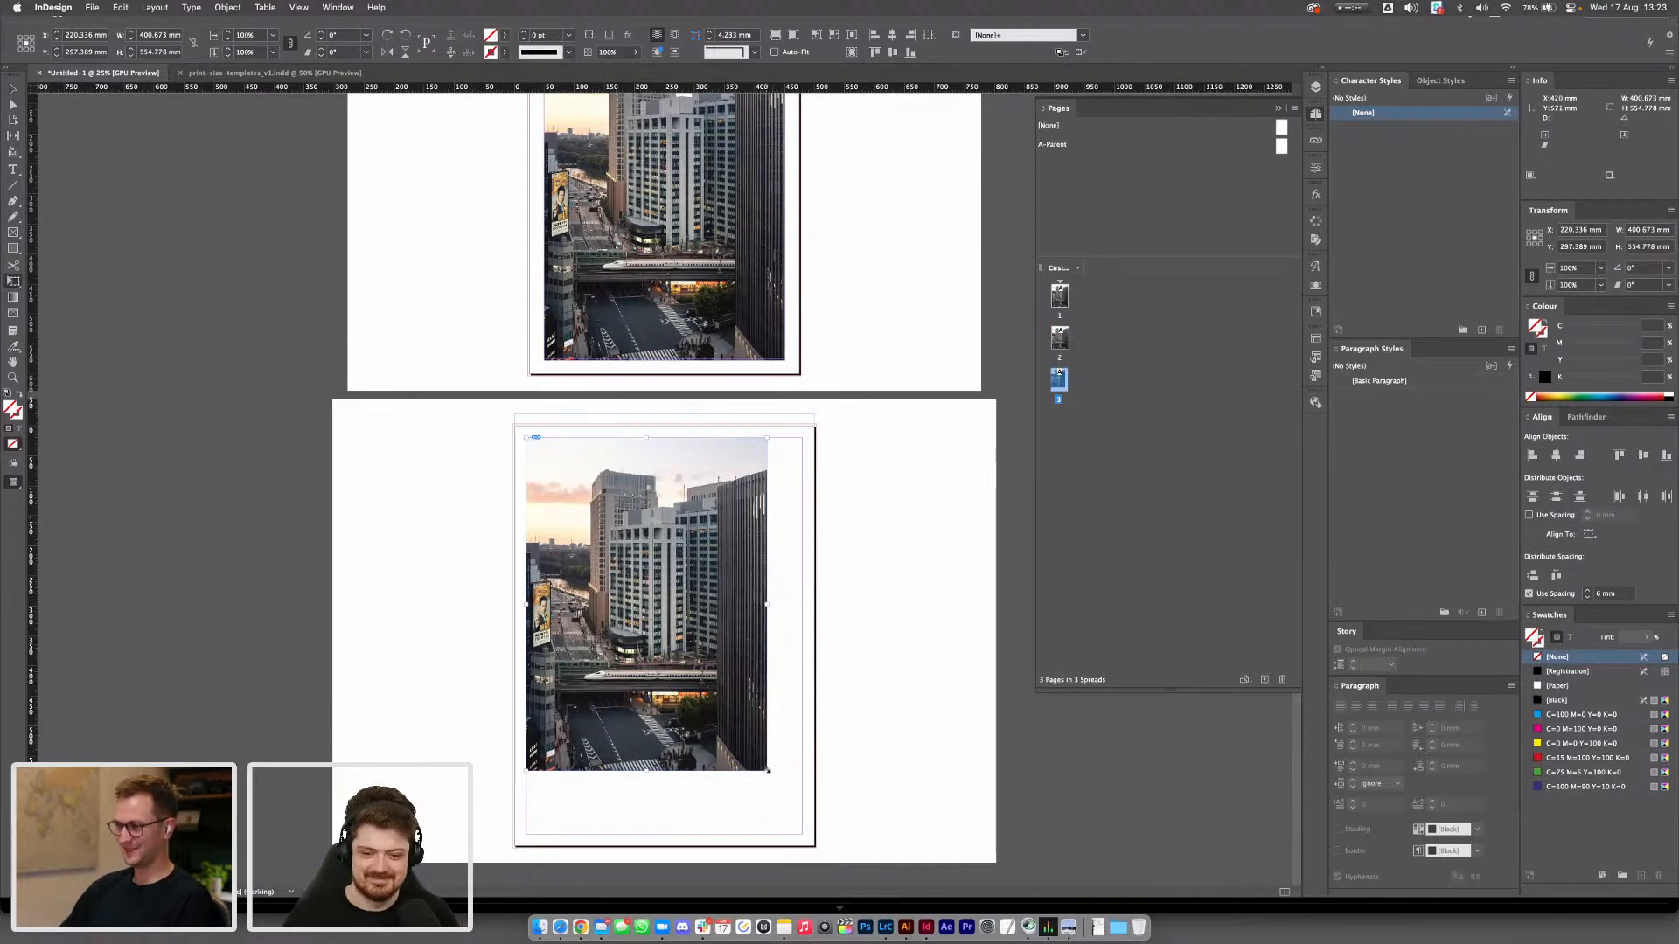
left_click_drag(768, 771, 808, 836)
left_click_drag(810, 834, 811, 836)
Fine-tune the third page's photo to about 476.7 x 660 mm at its lower right corner
key("super+equal")
key("super+equal")
key("super+equal")
scroll(809, 840, "down", 6)
scroll(809, 839, "right", 4)
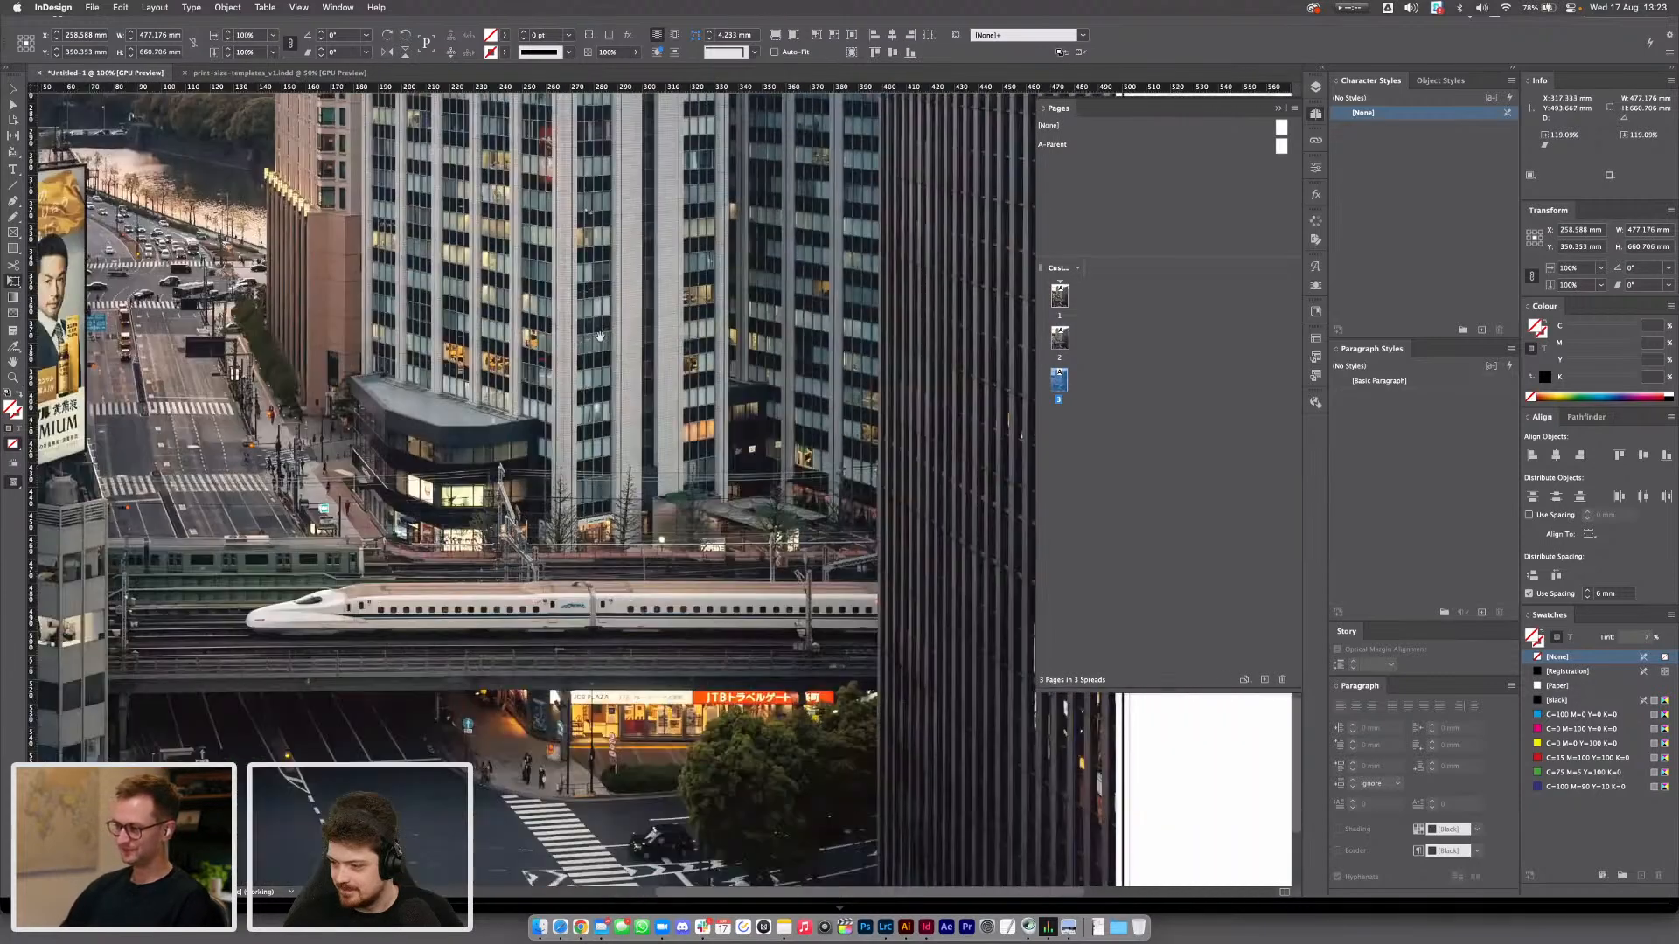
left_click_drag(902, 732, 905, 749)
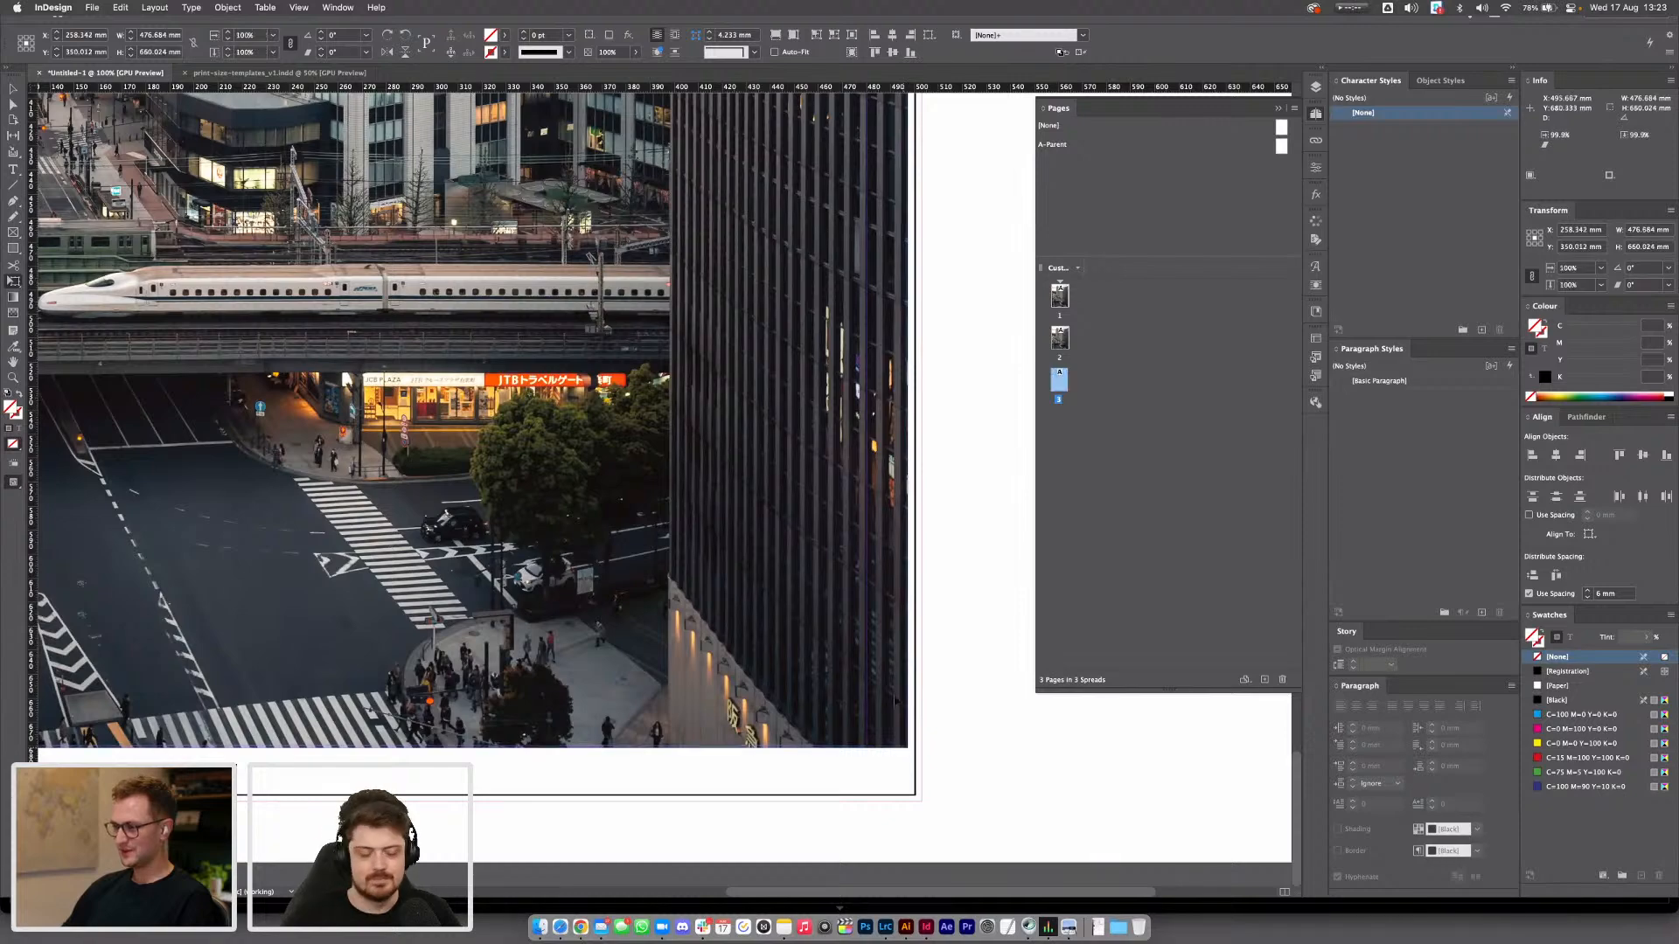
Reposition the photo on the third page to Y 353 mm and narrow it to 465 mm wide
key("super+minus")
key("super+minus")
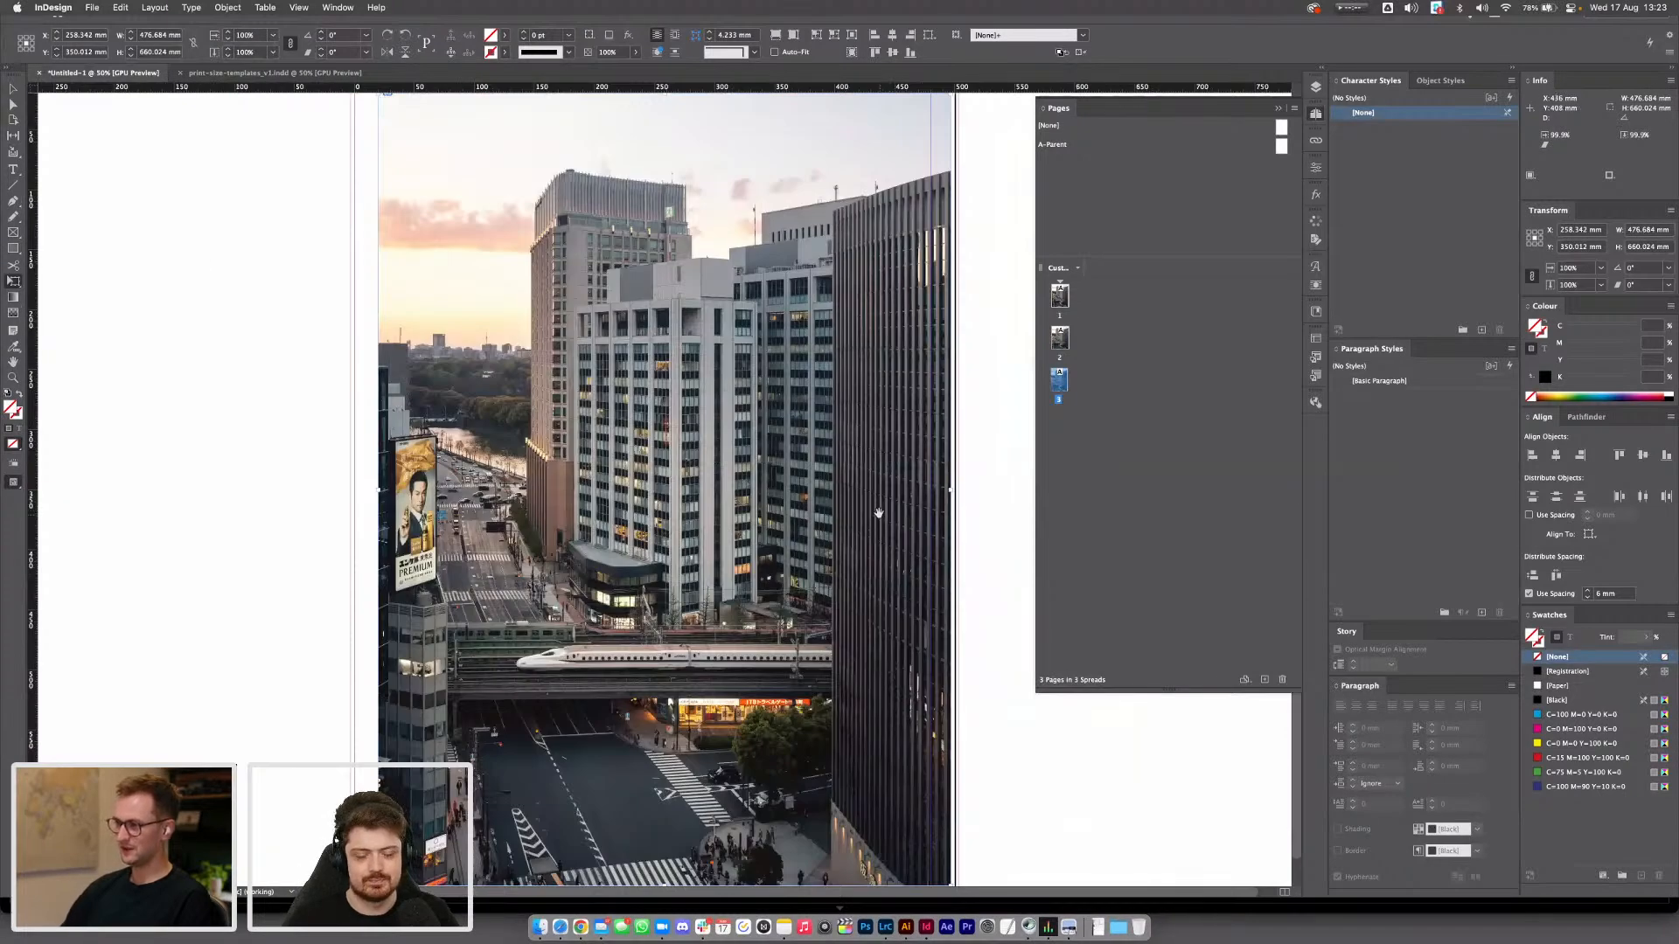
scroll(879, 537, "up", 3)
scroll(879, 537, "left", 1)
left_click_drag(879, 537, 872, 537)
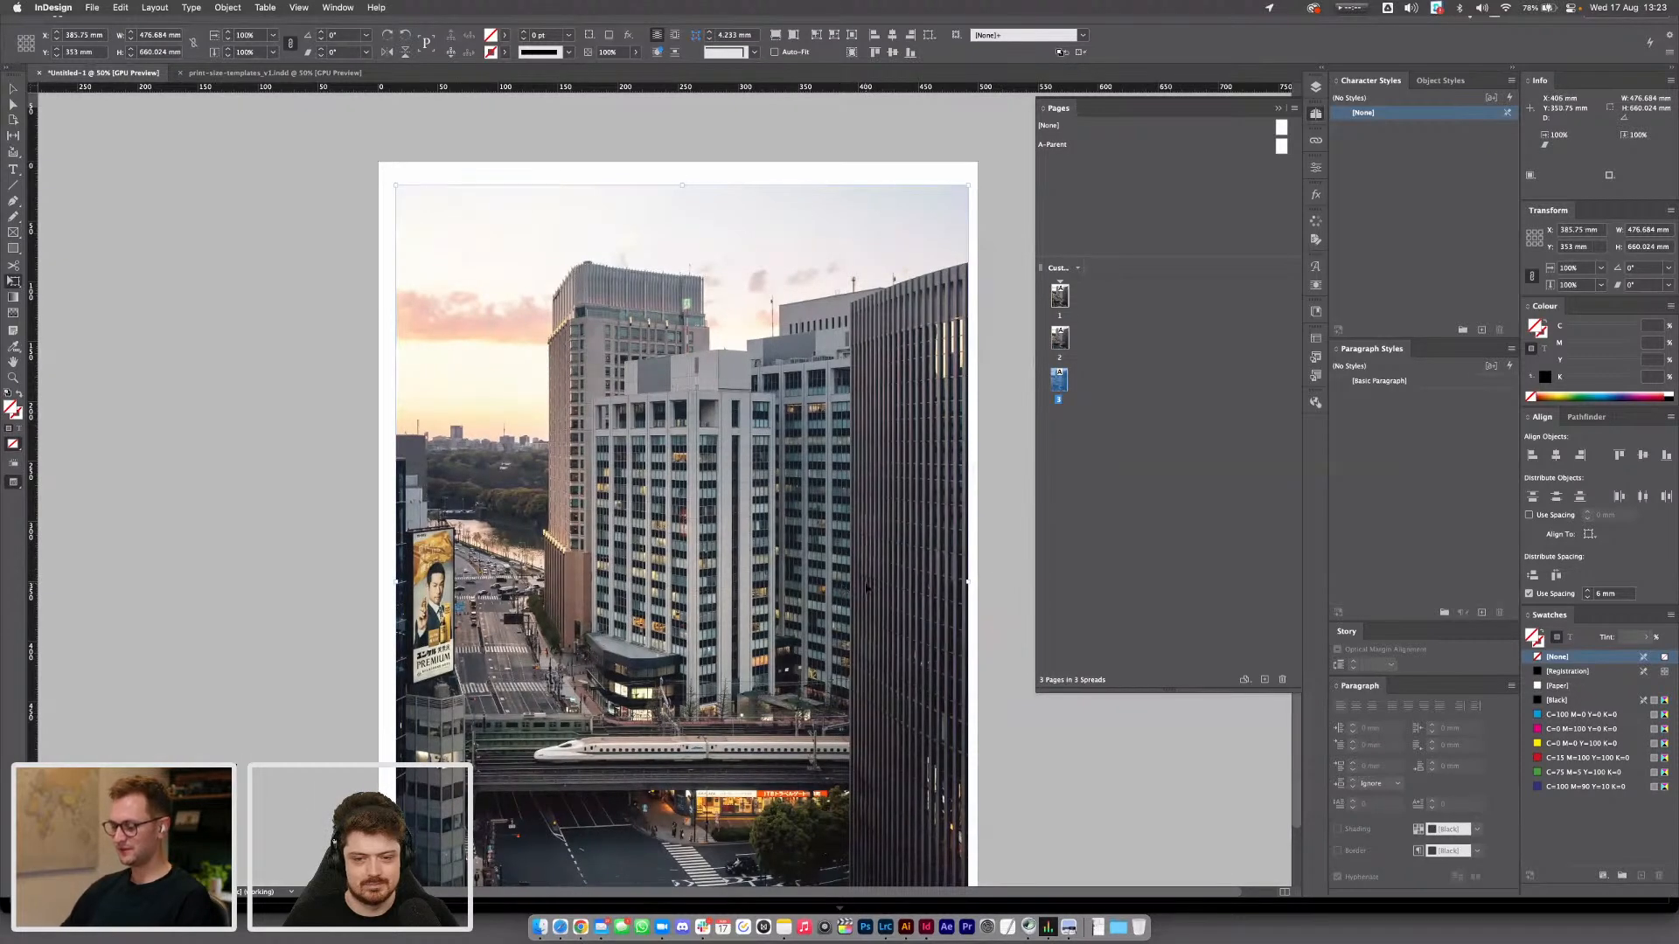
left_click_drag(968, 582, 954, 581)
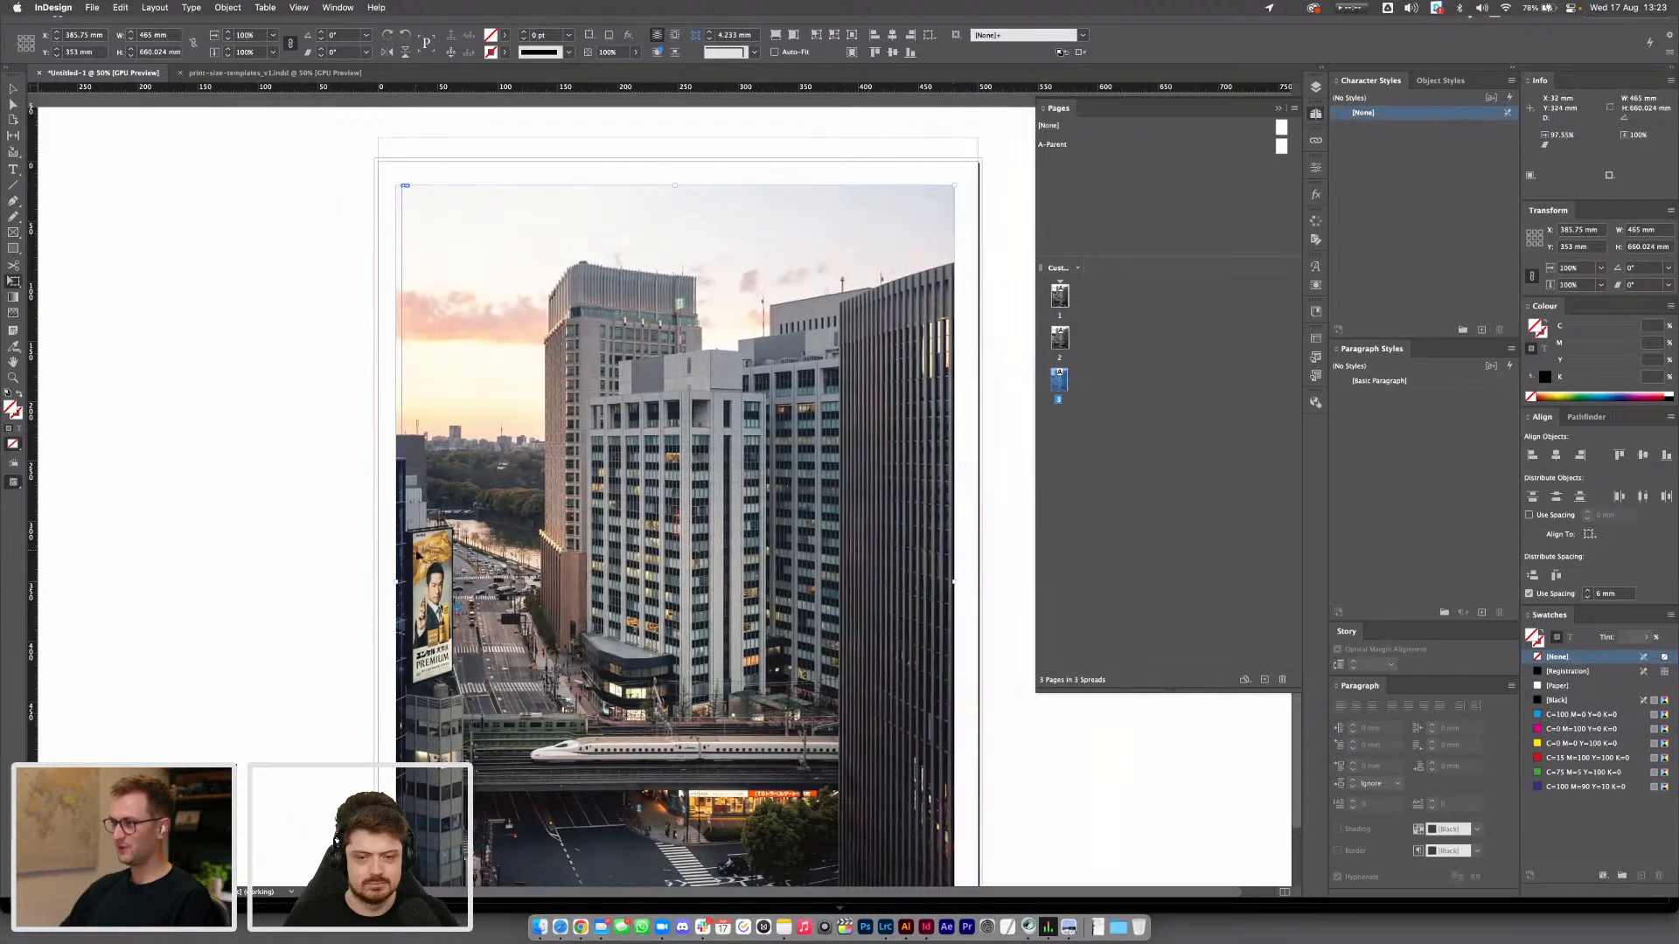
Undo the last width change on the third page's photo and crop its frame at both sides to 460 mm wide
key("super+z")
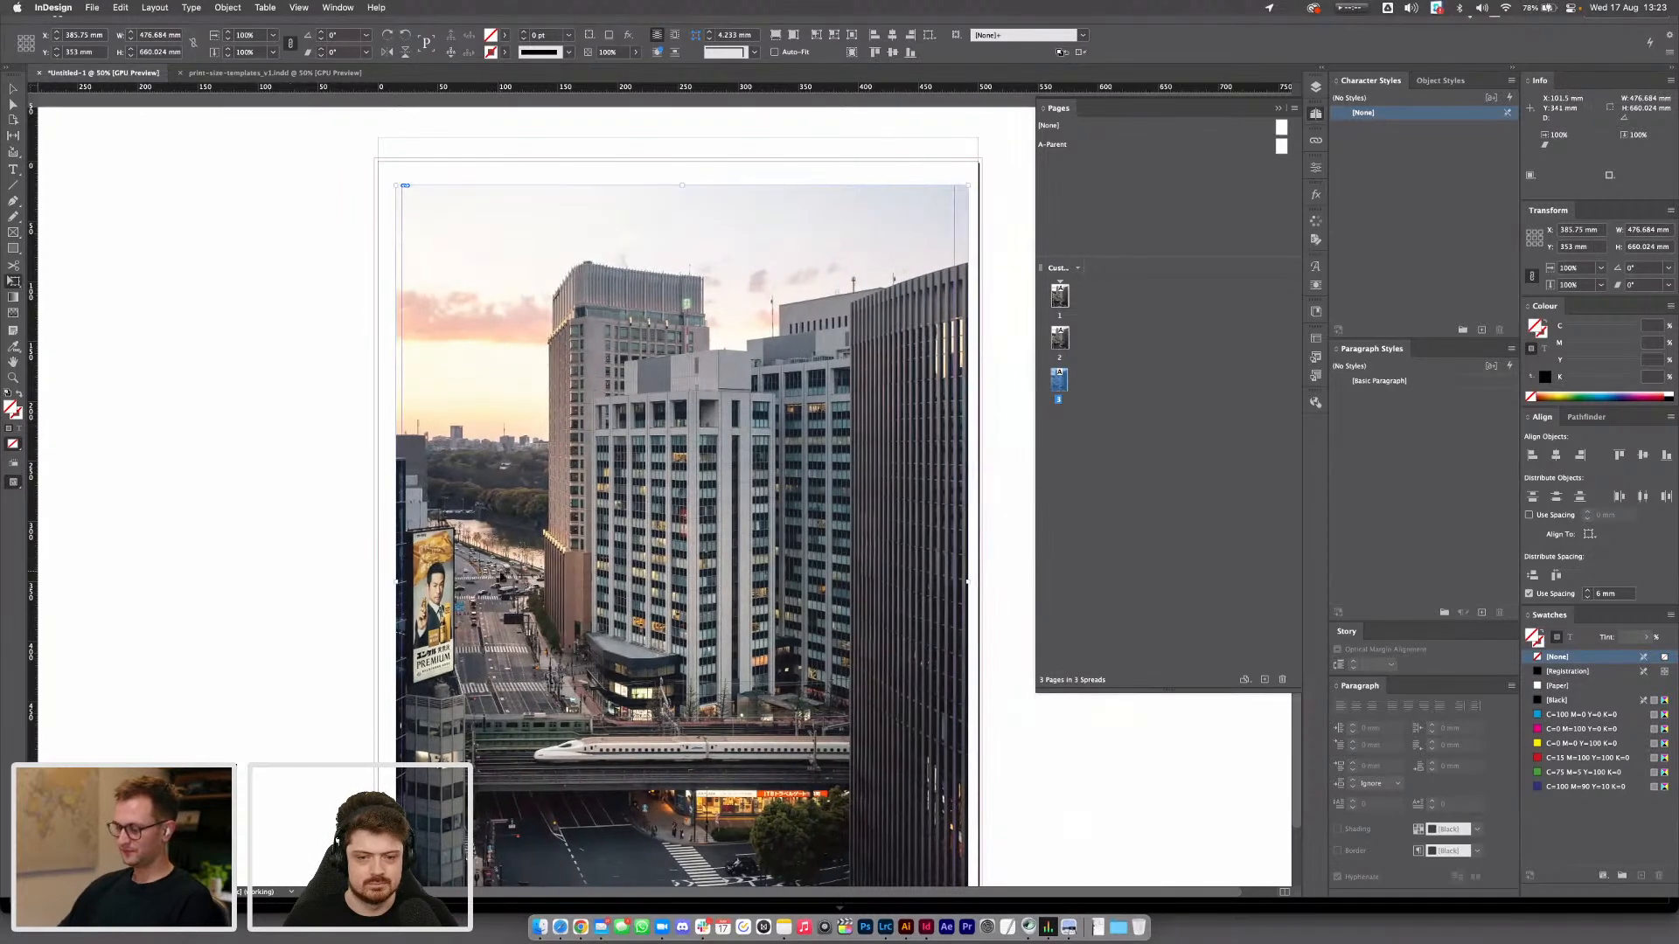
left_click(204, 638)
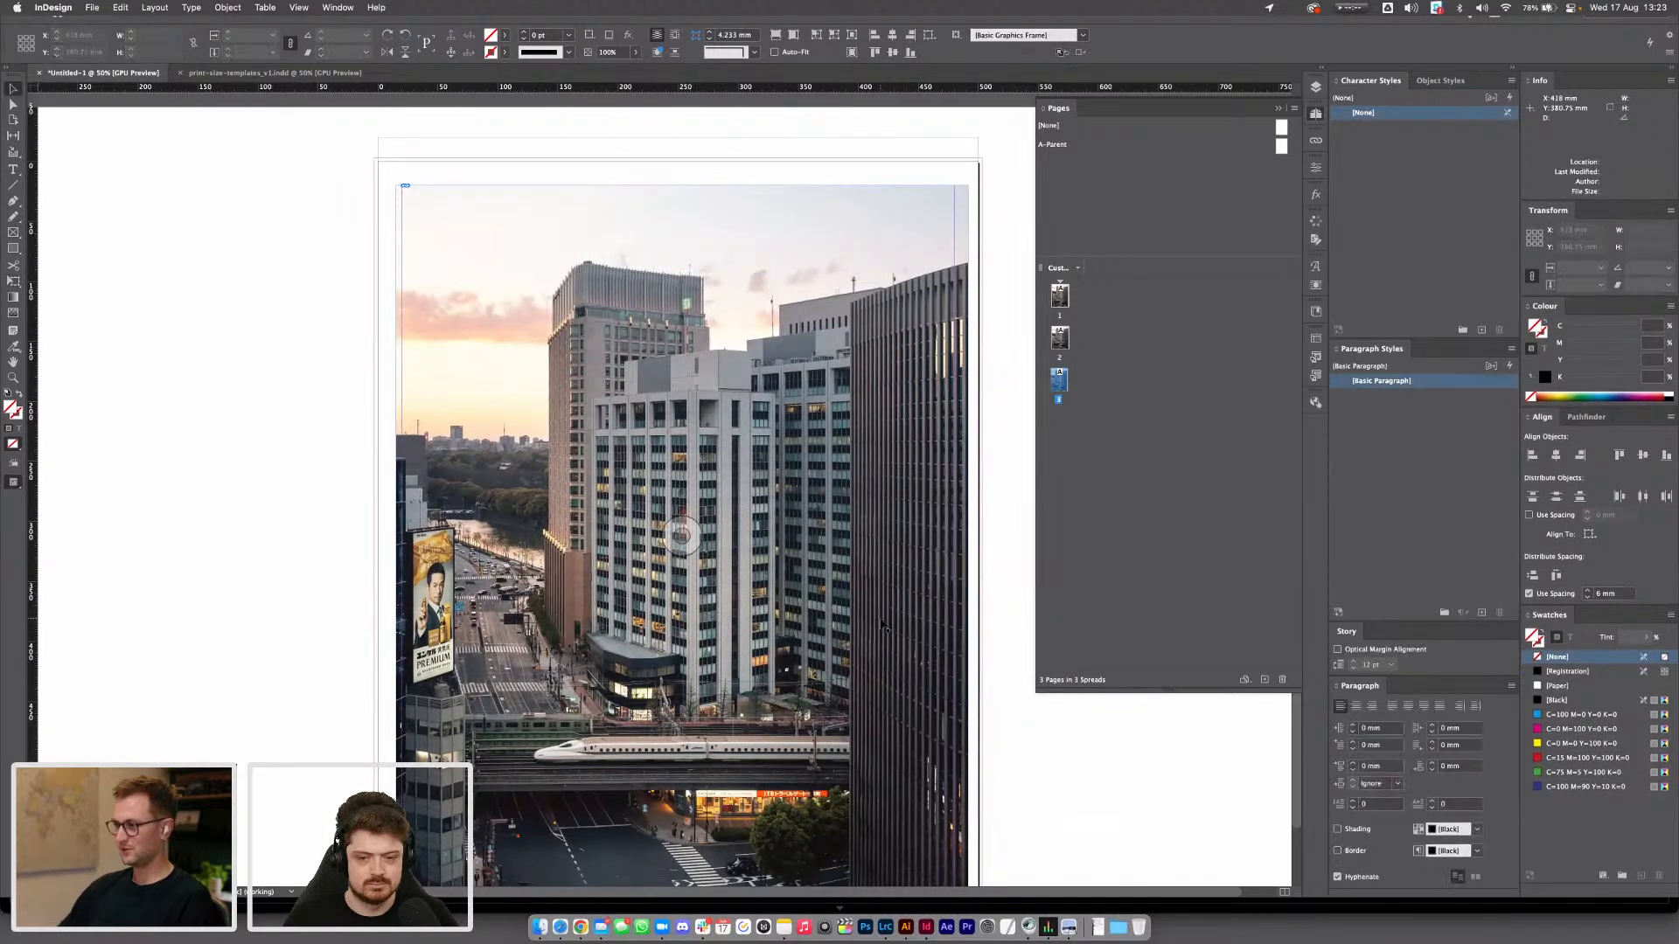
key("super+shift+z")
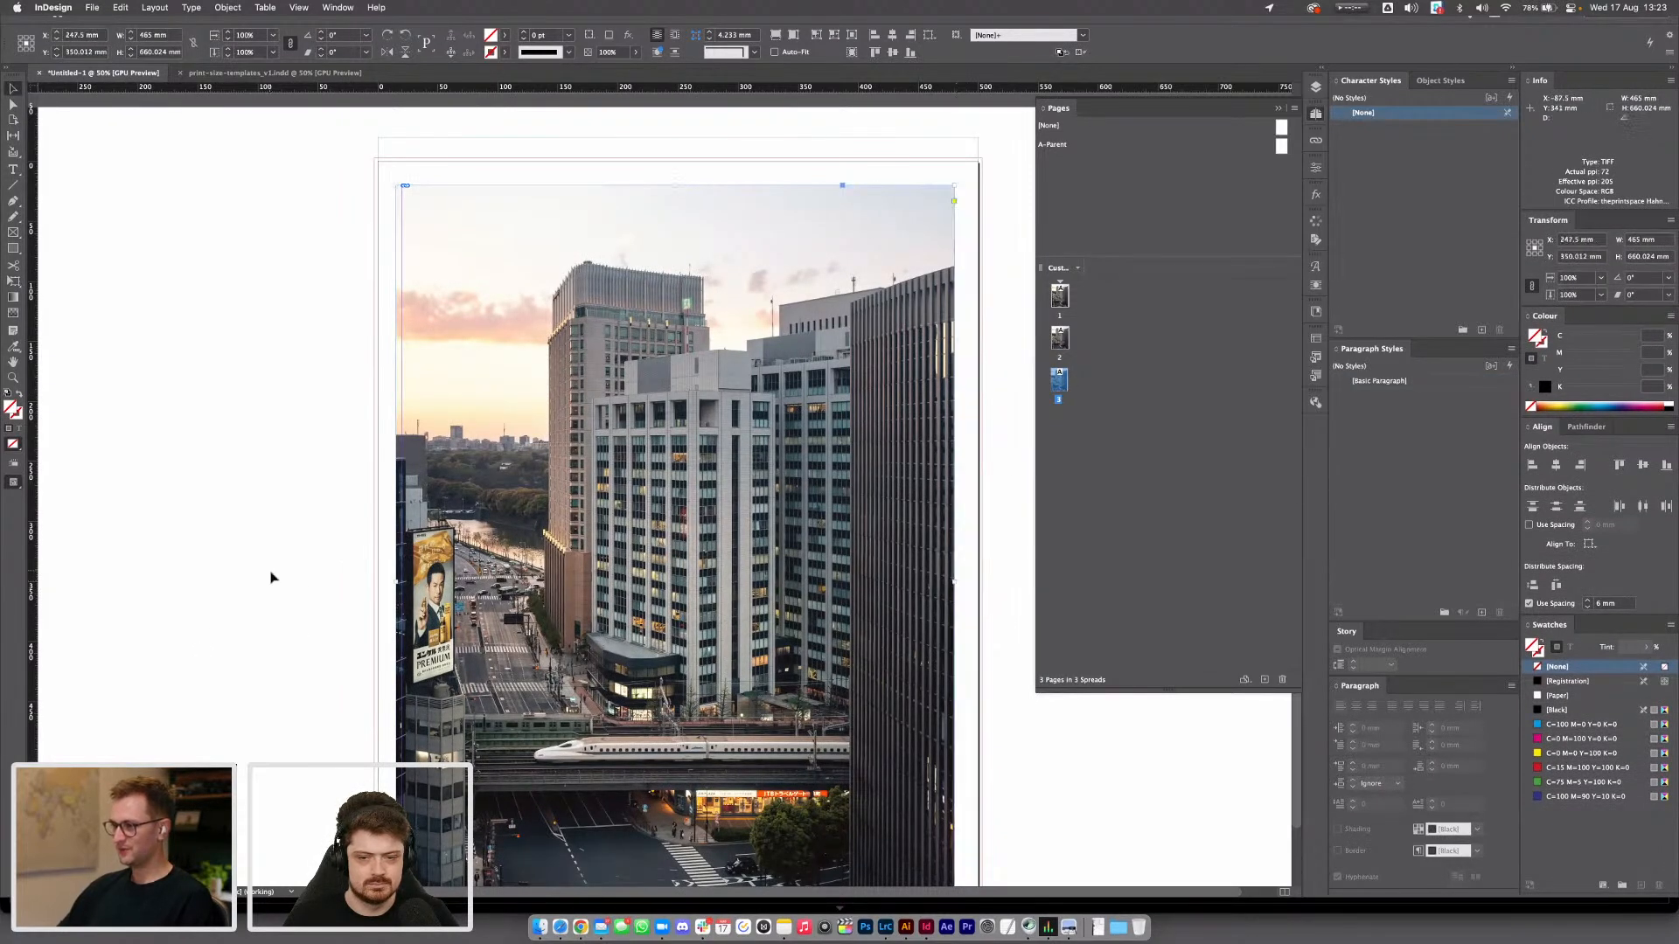
key("super+shift+z")
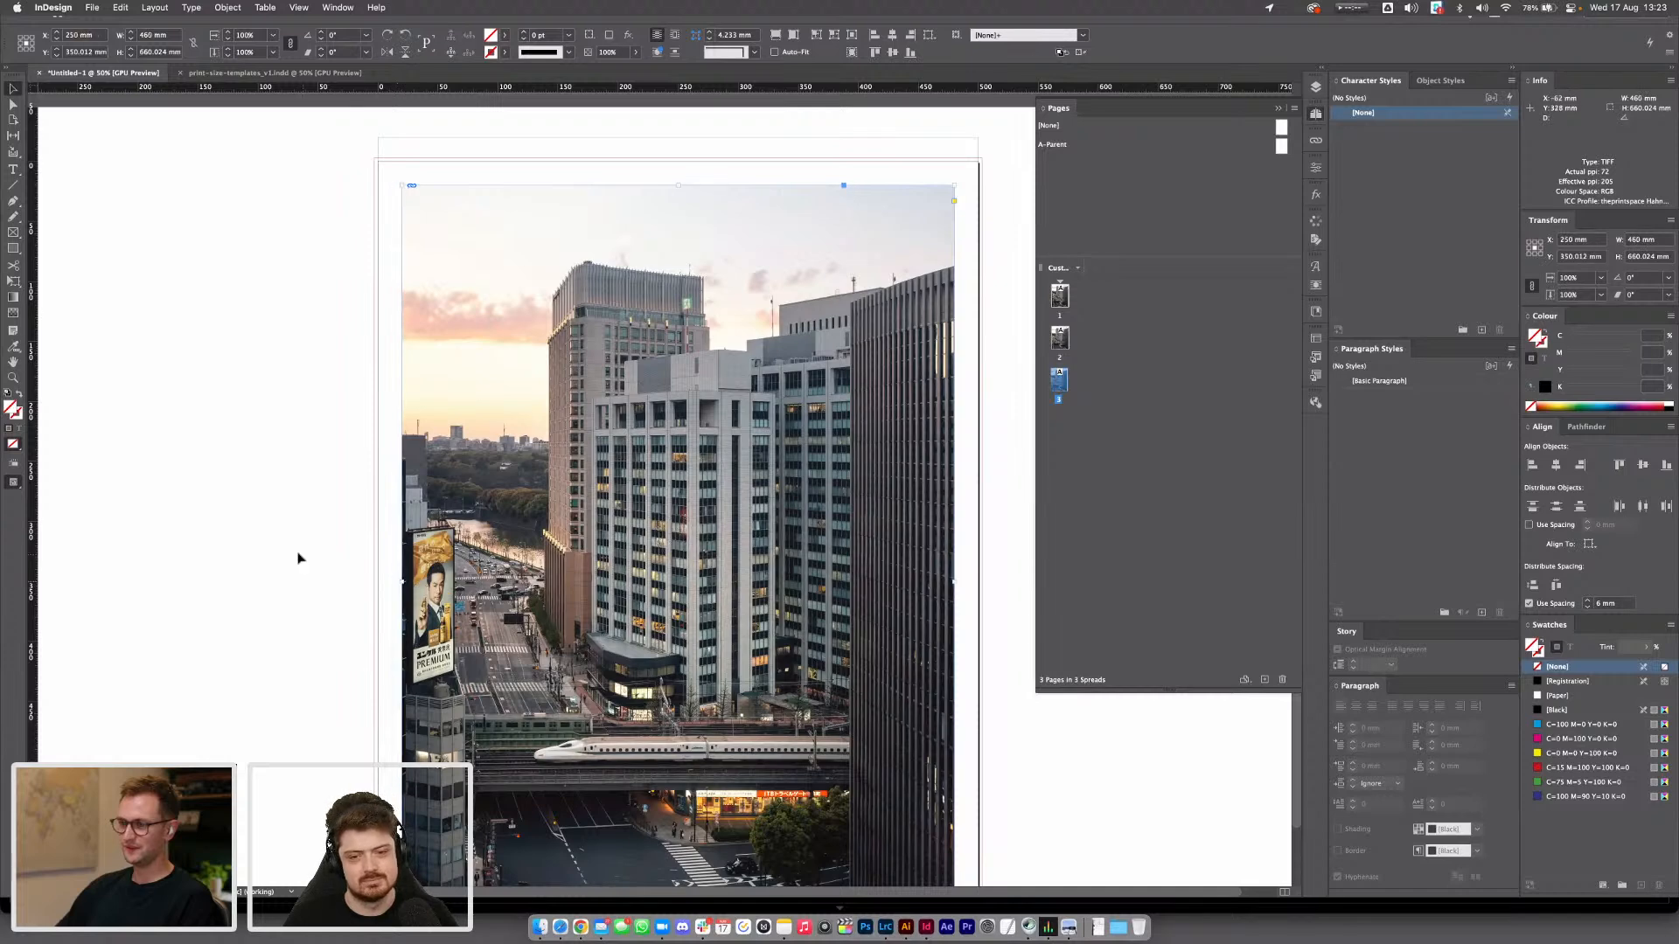
left_click(298, 558)
Trim the upper edge of the second page's photo frame so it is about 552.4 mm high
scroll(690, 525, "down", 2)
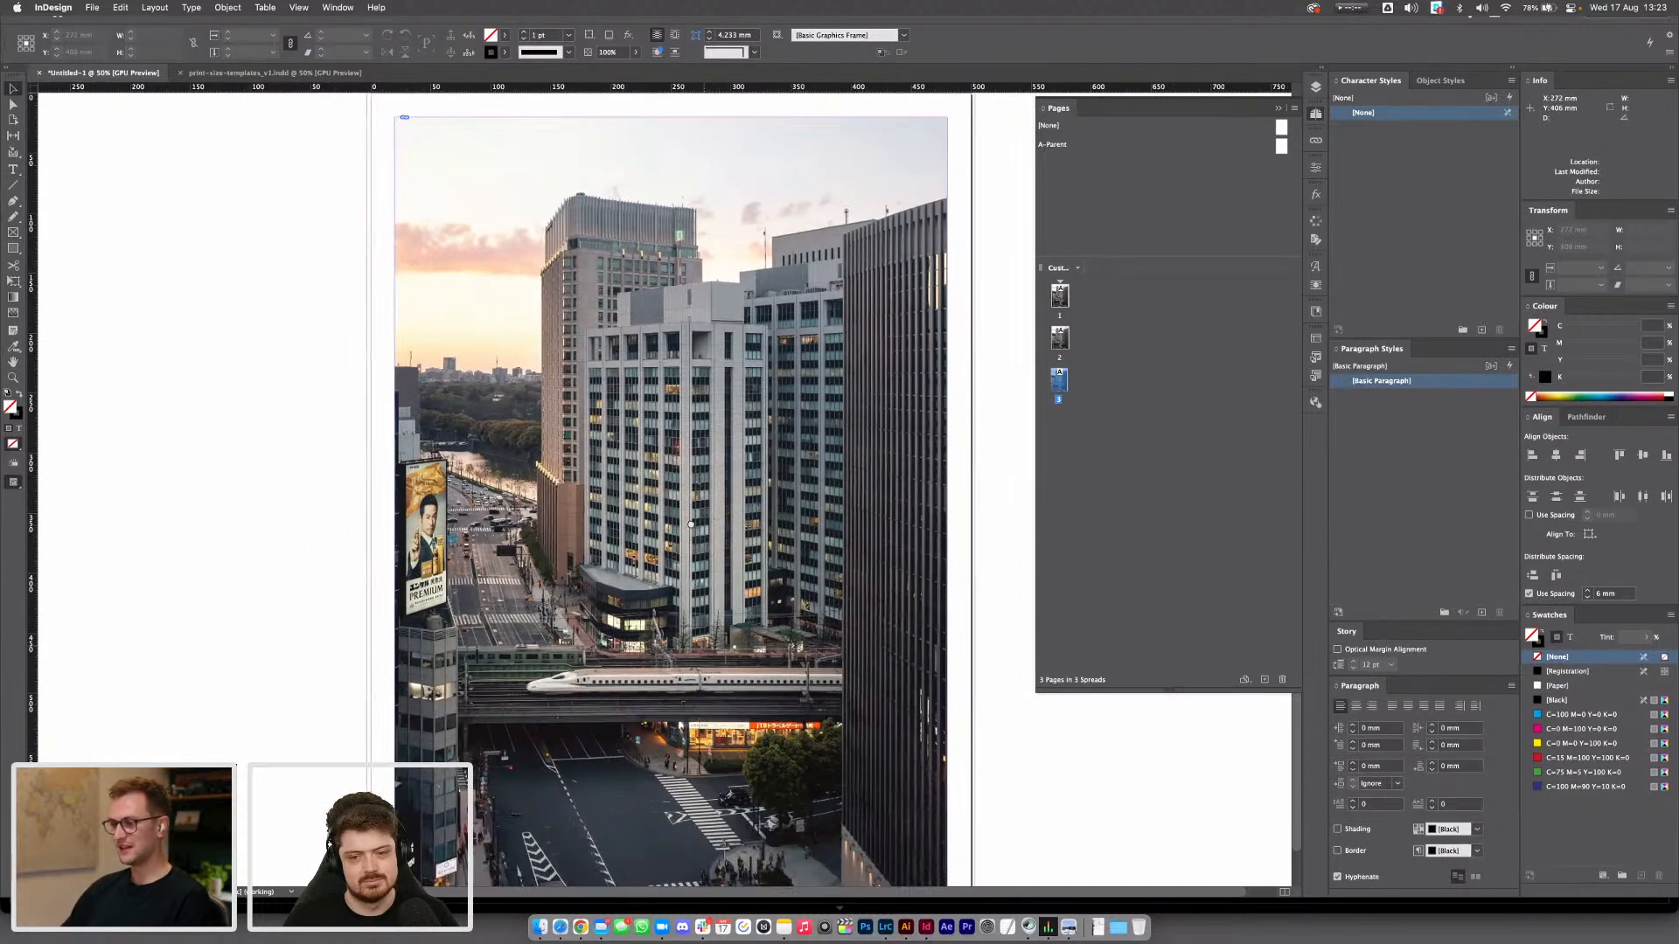
scroll(691, 524, "down", 2)
key("super+minus")
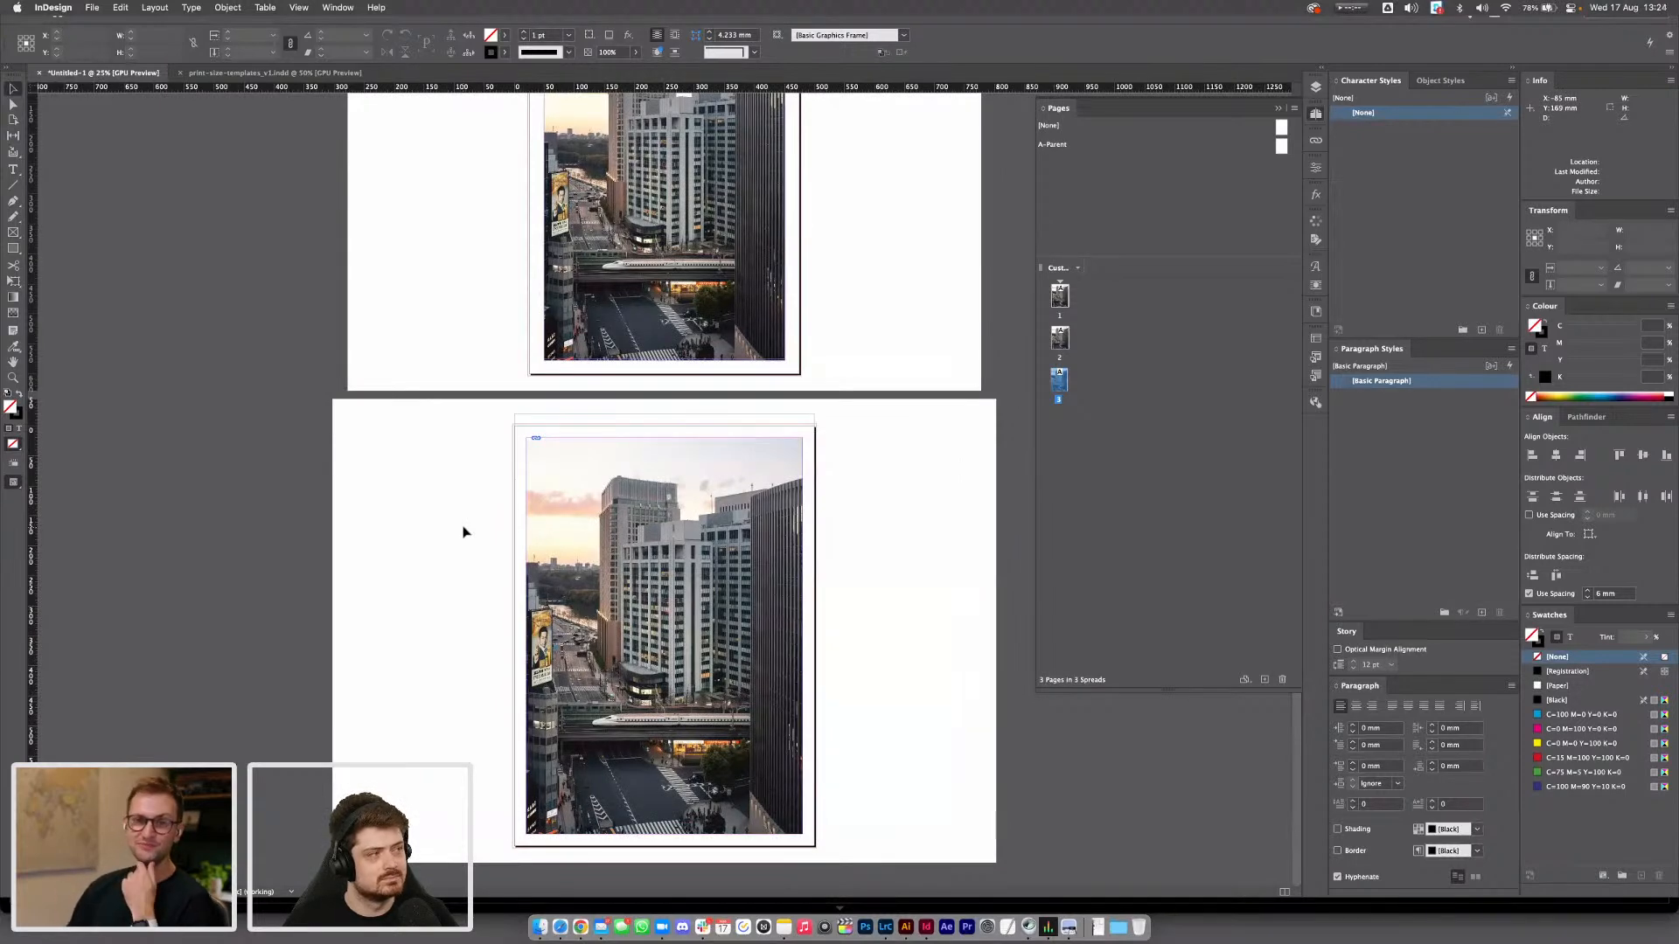
left_click_drag(880, 360, 900, 569)
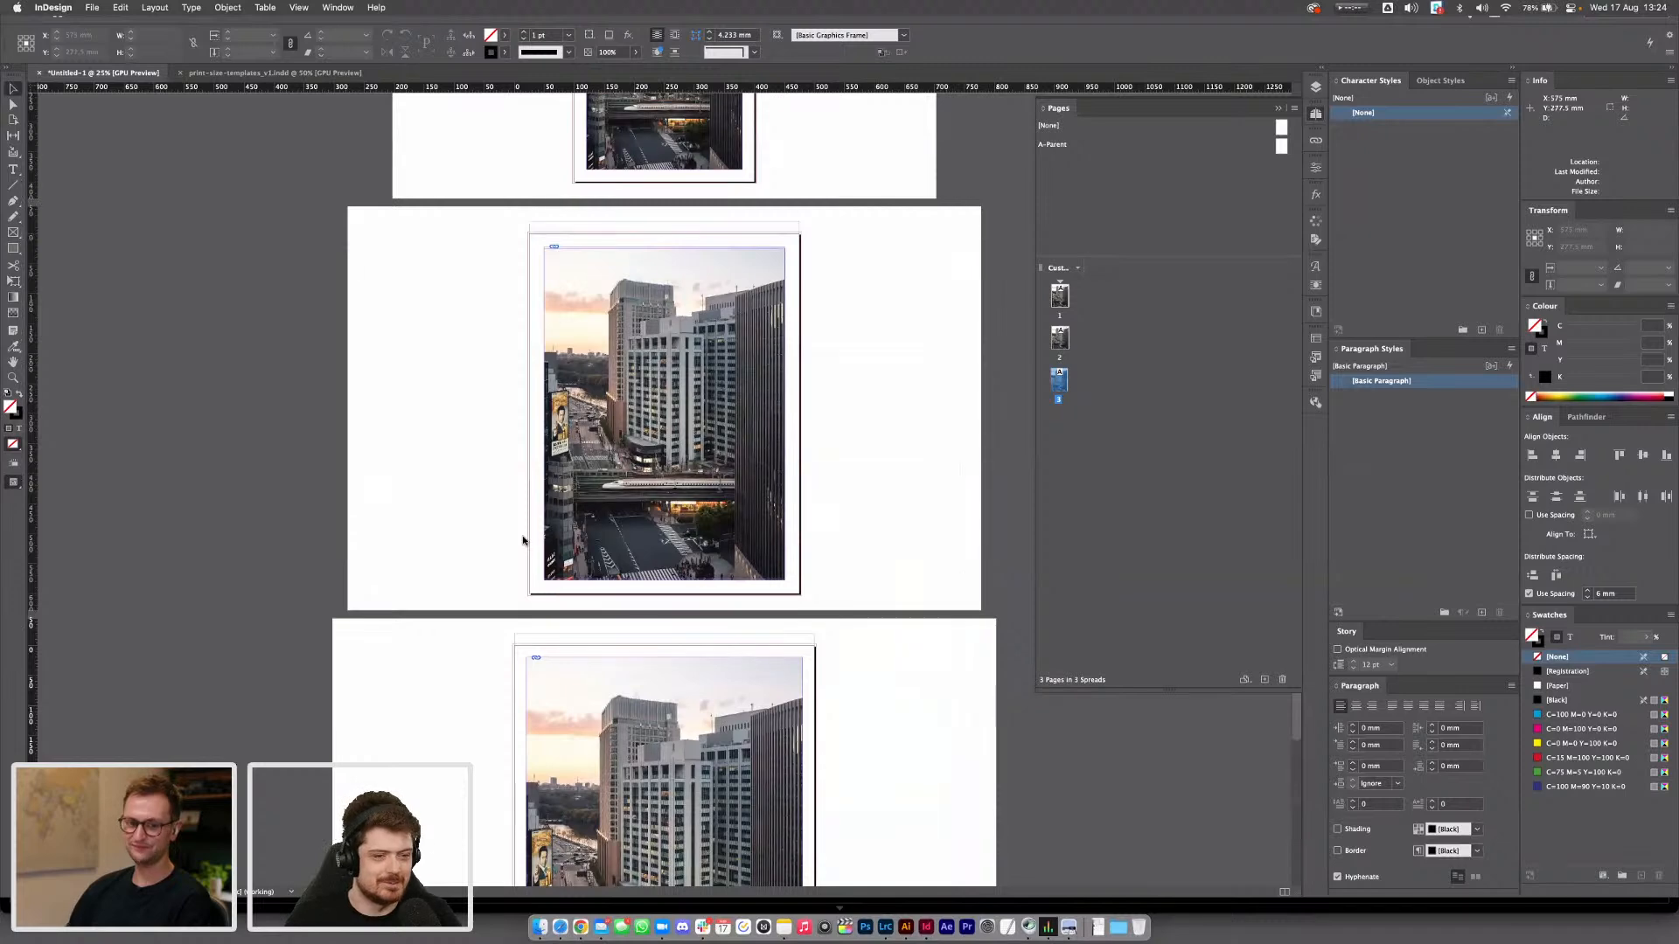
scroll(857, 385, "up", 4)
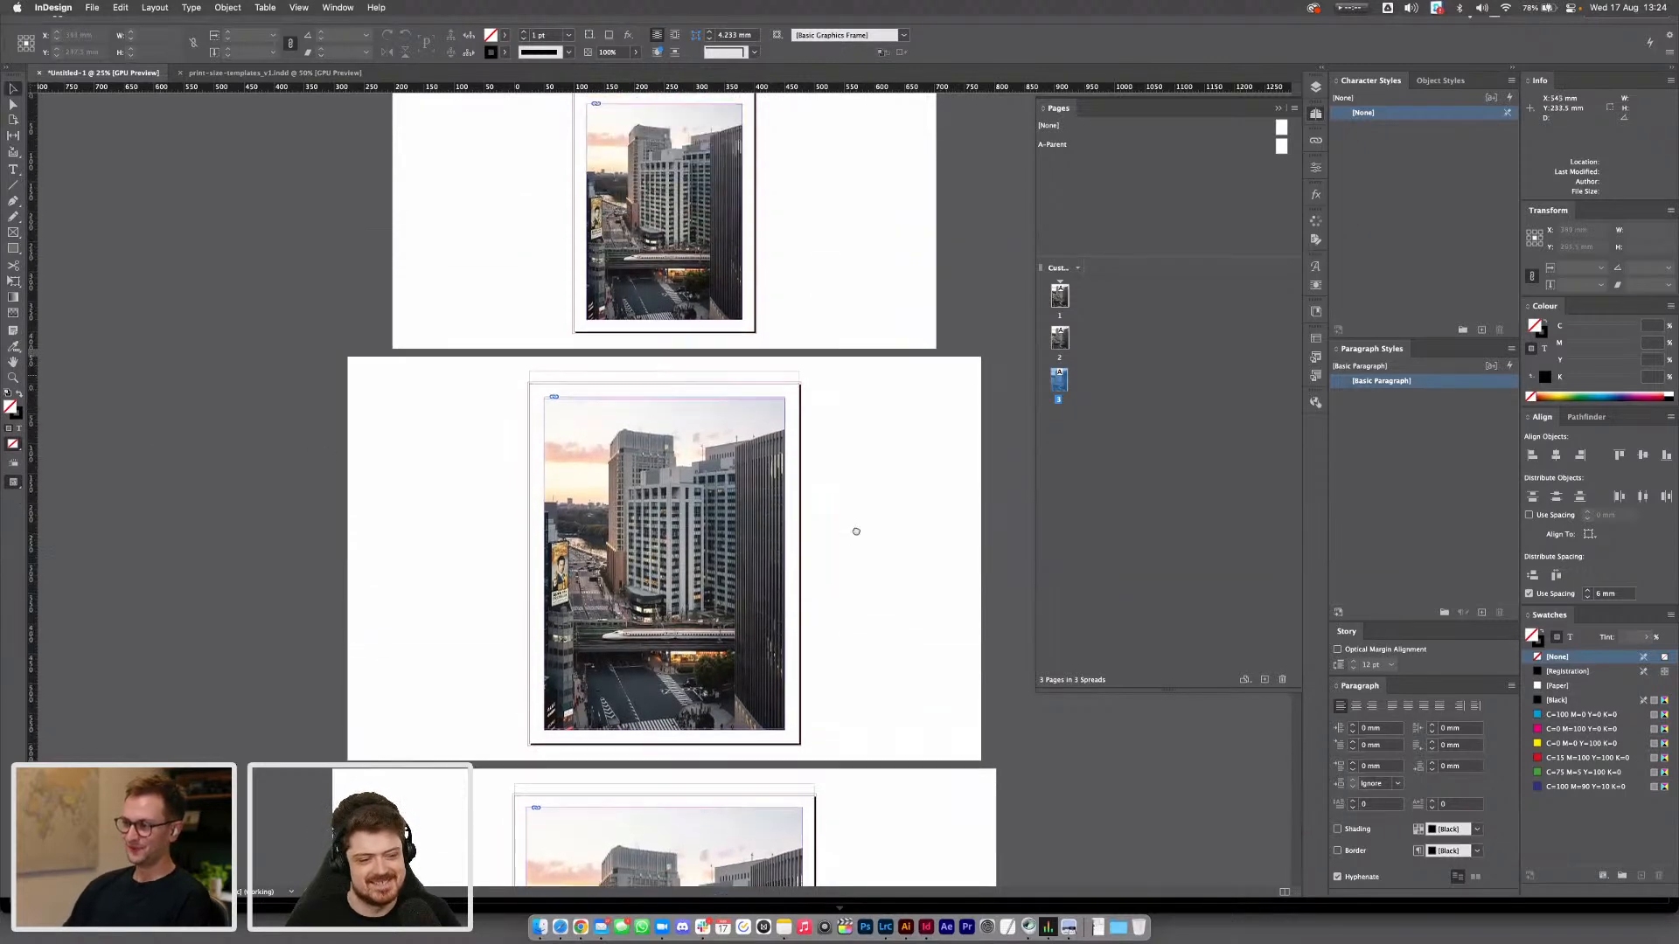
scroll(864, 459, "up", 1)
key("super+equal")
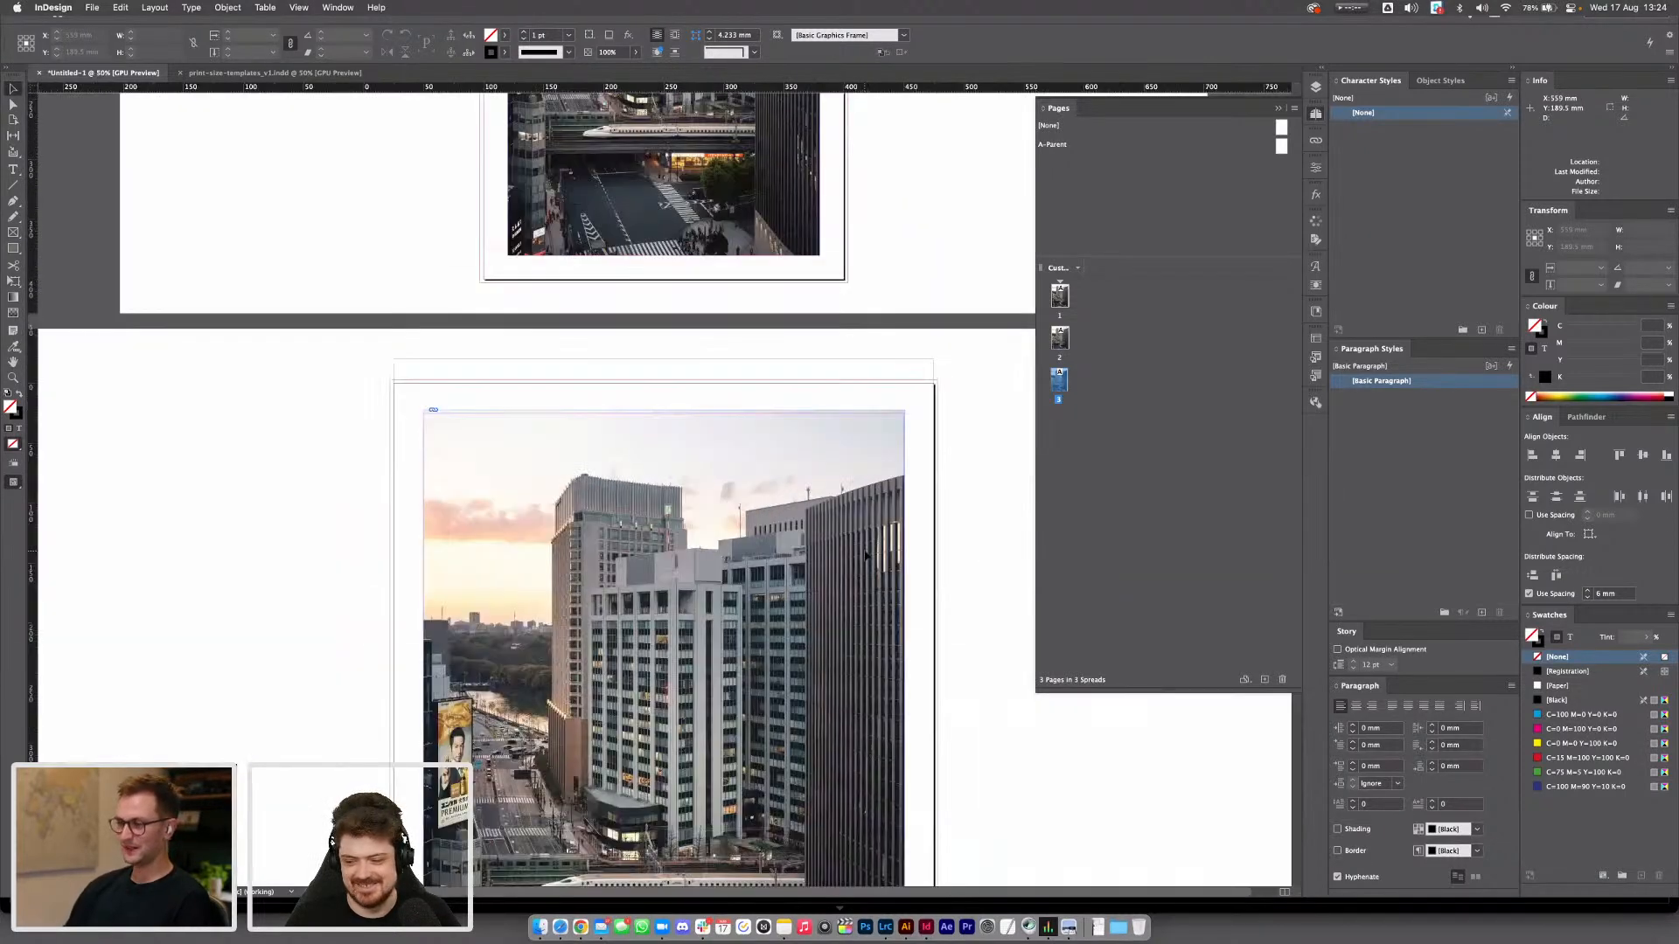
left_click(821, 559)
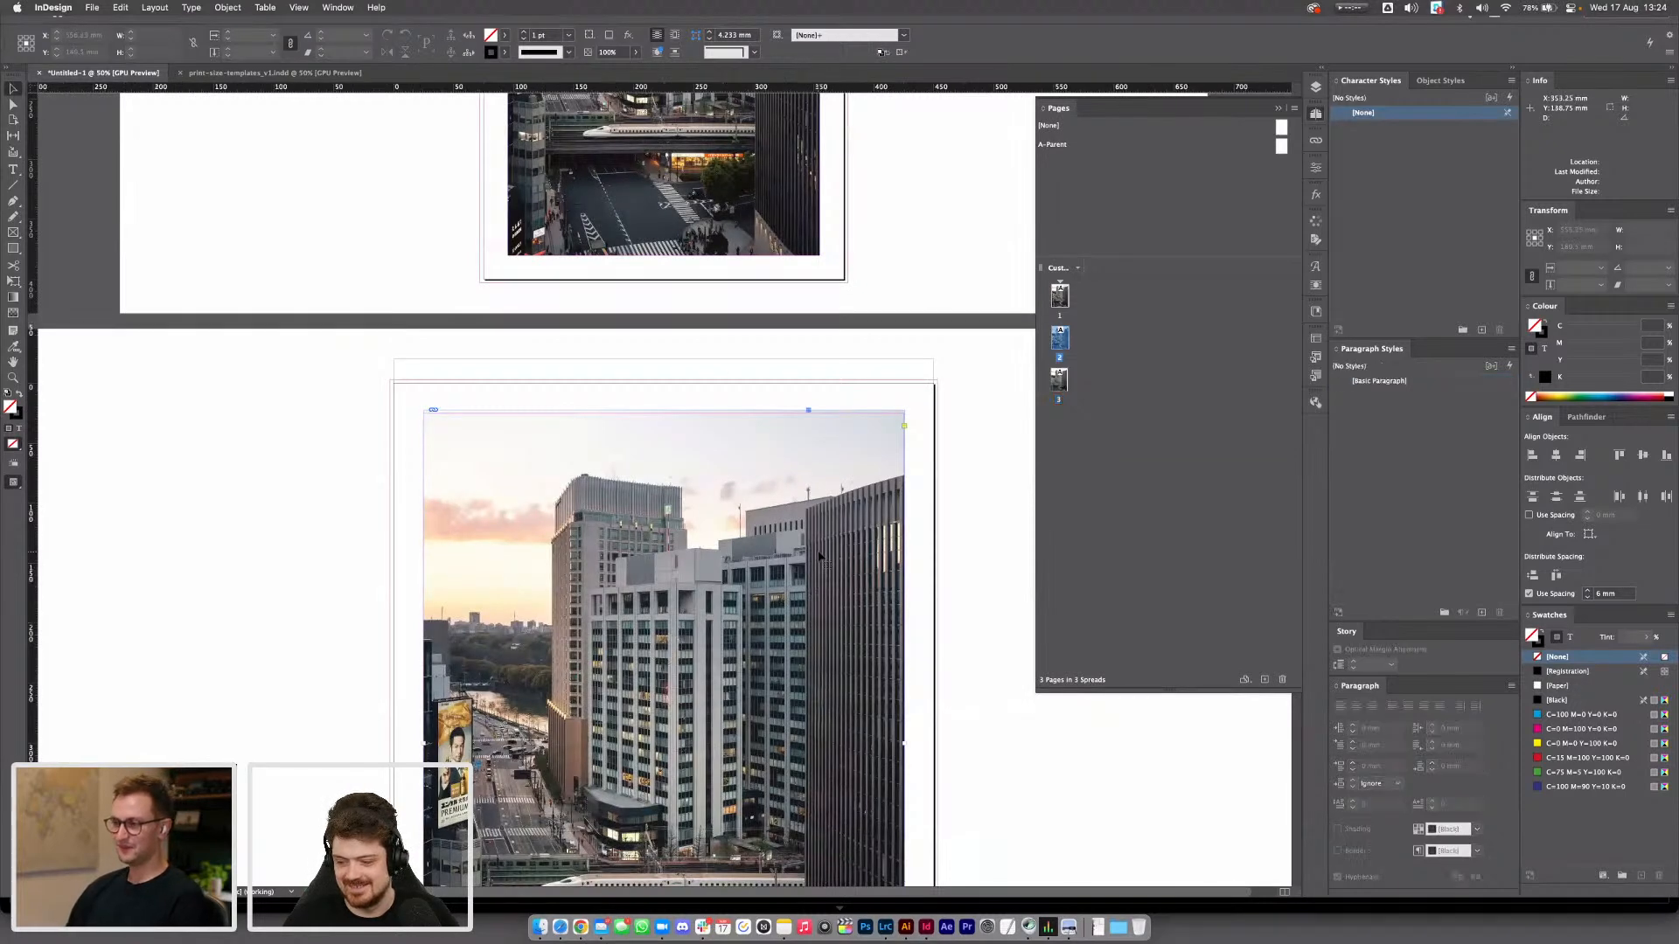
left_click_drag(665, 410, 705, 394)
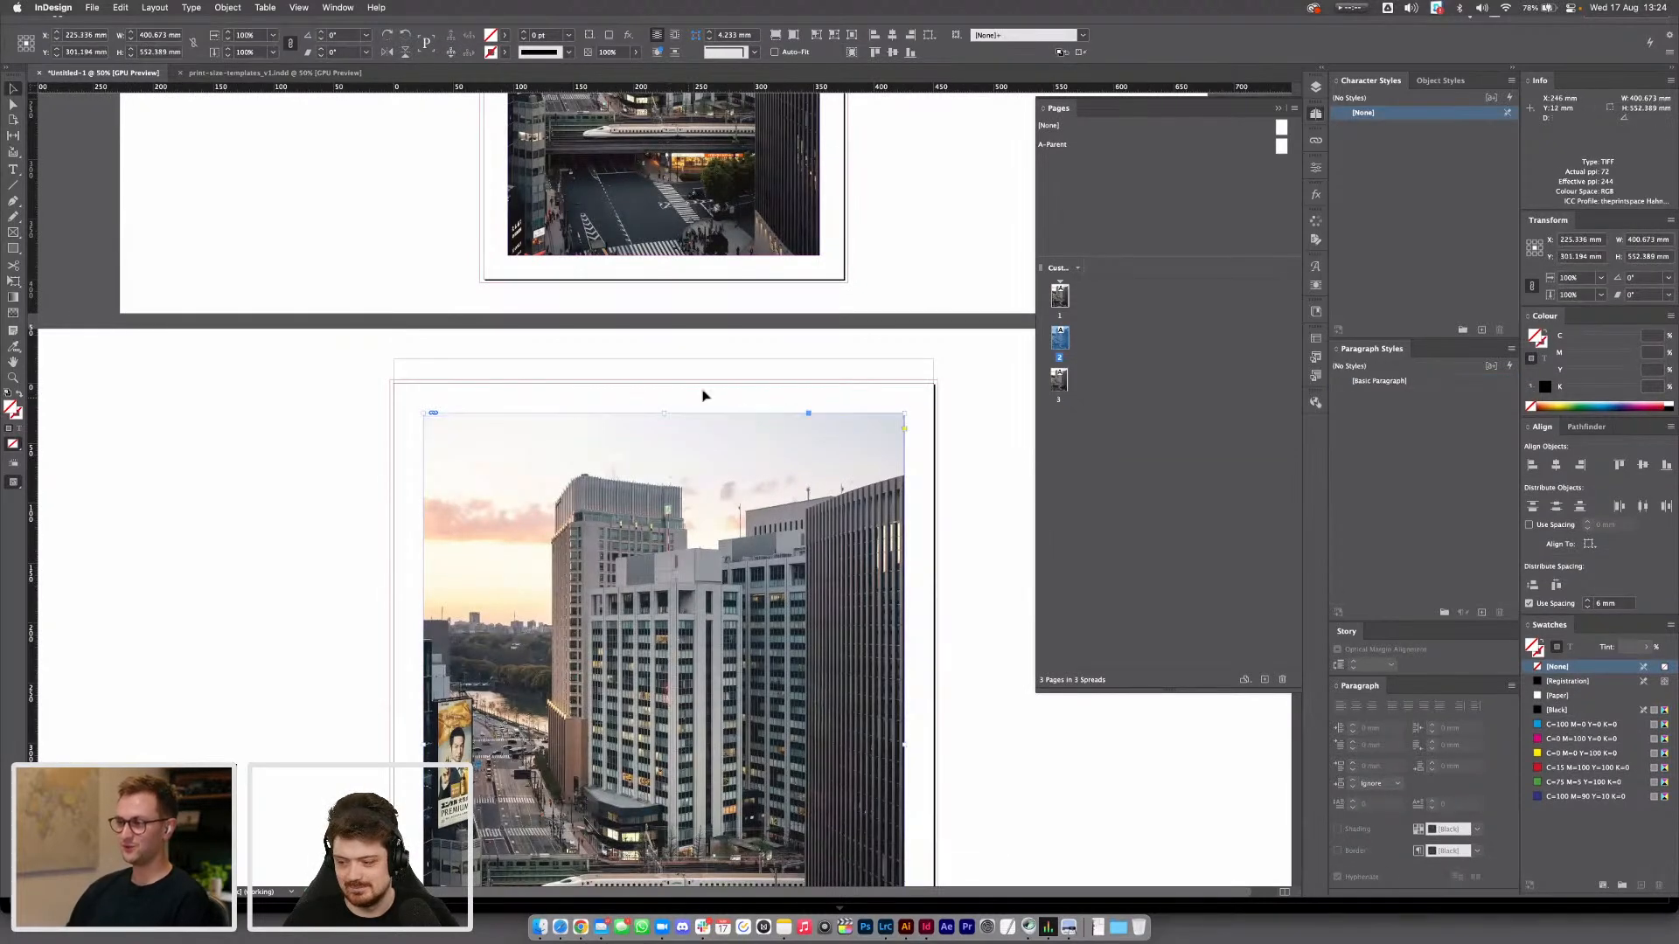
left_click(708, 391)
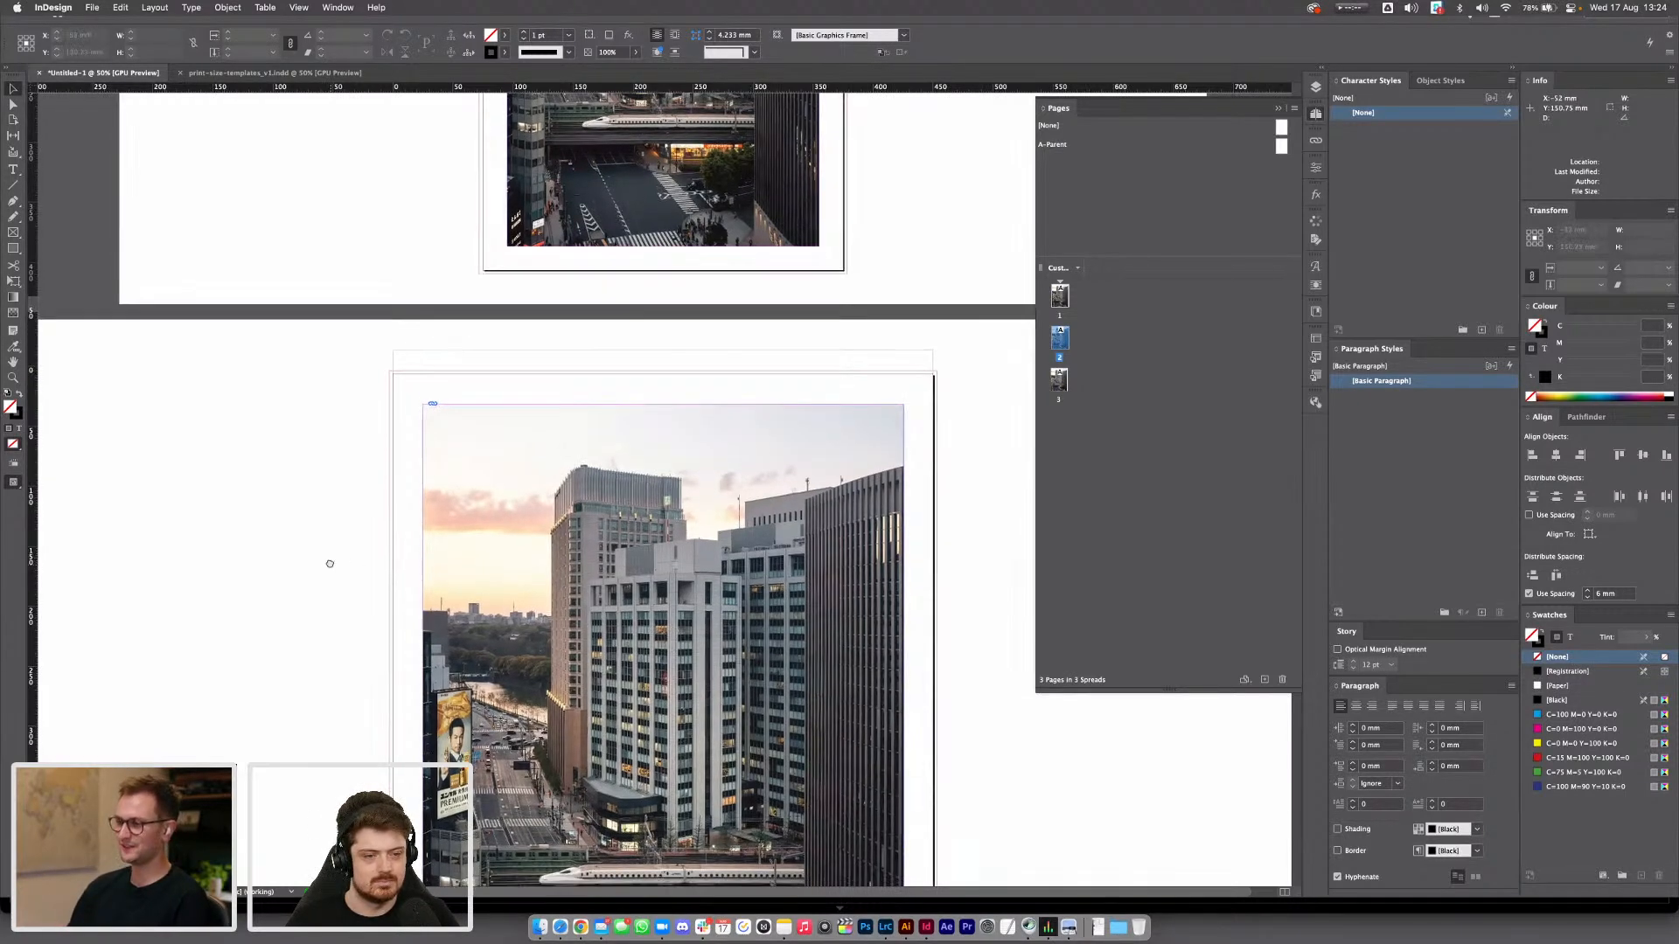
Review the white borders around the photos on all three page sizes
scroll(330, 562, "down", 10)
scroll(350, 288, "down", 5)
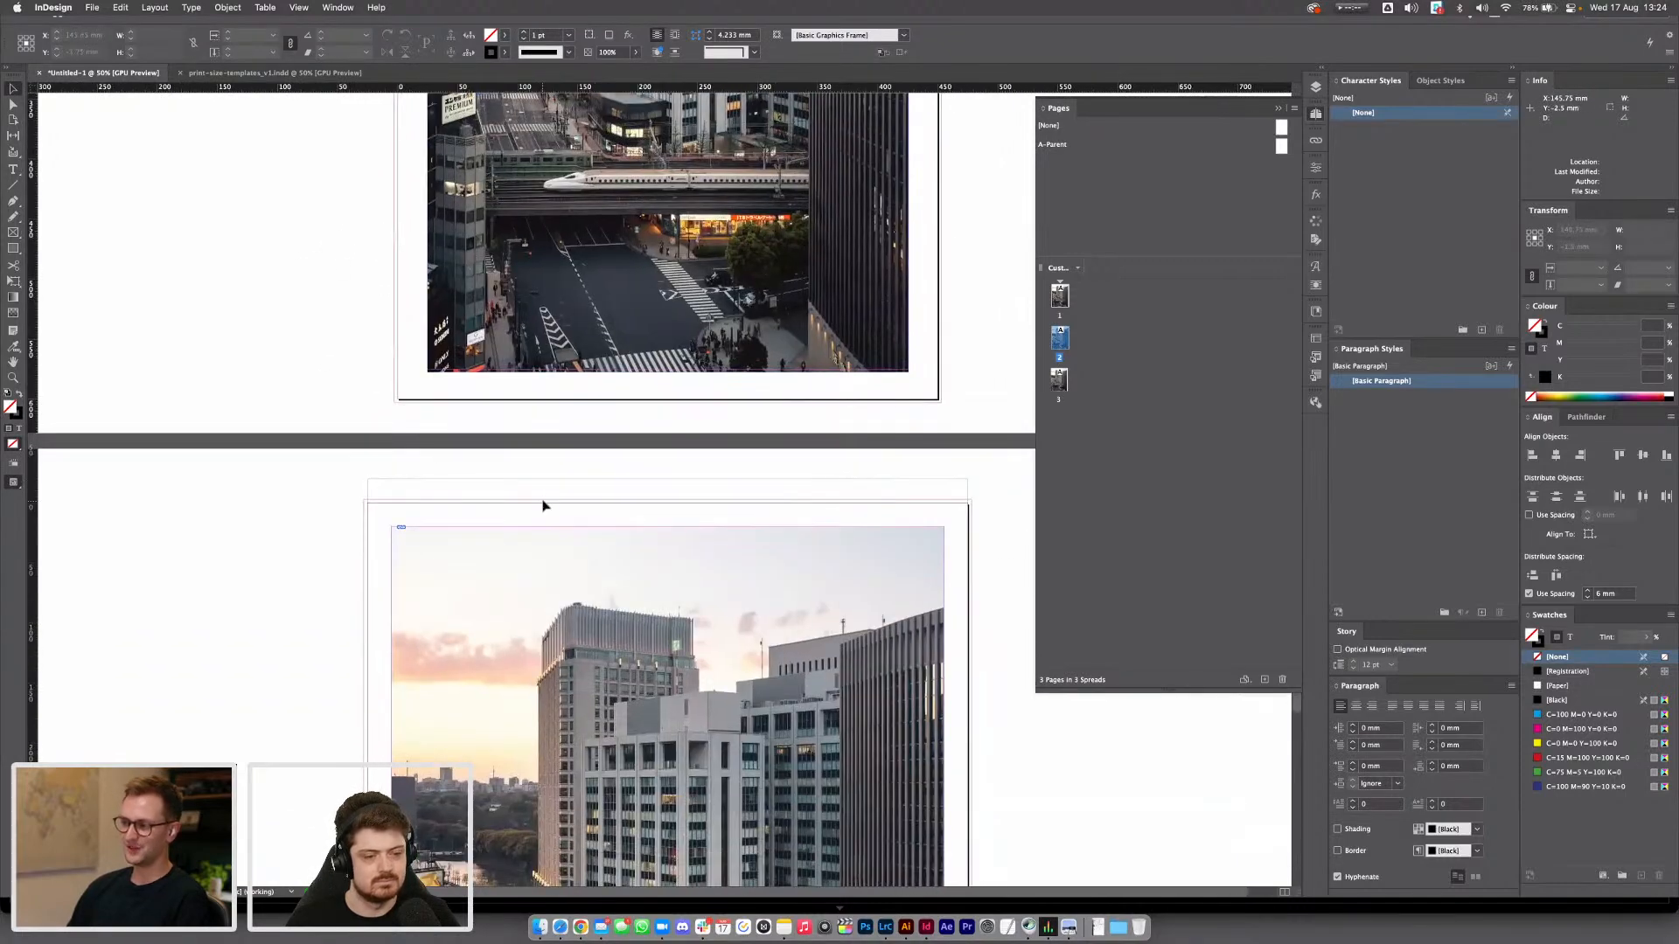
scroll(671, 540, "down", 5)
scroll(1001, 489, "down", 3)
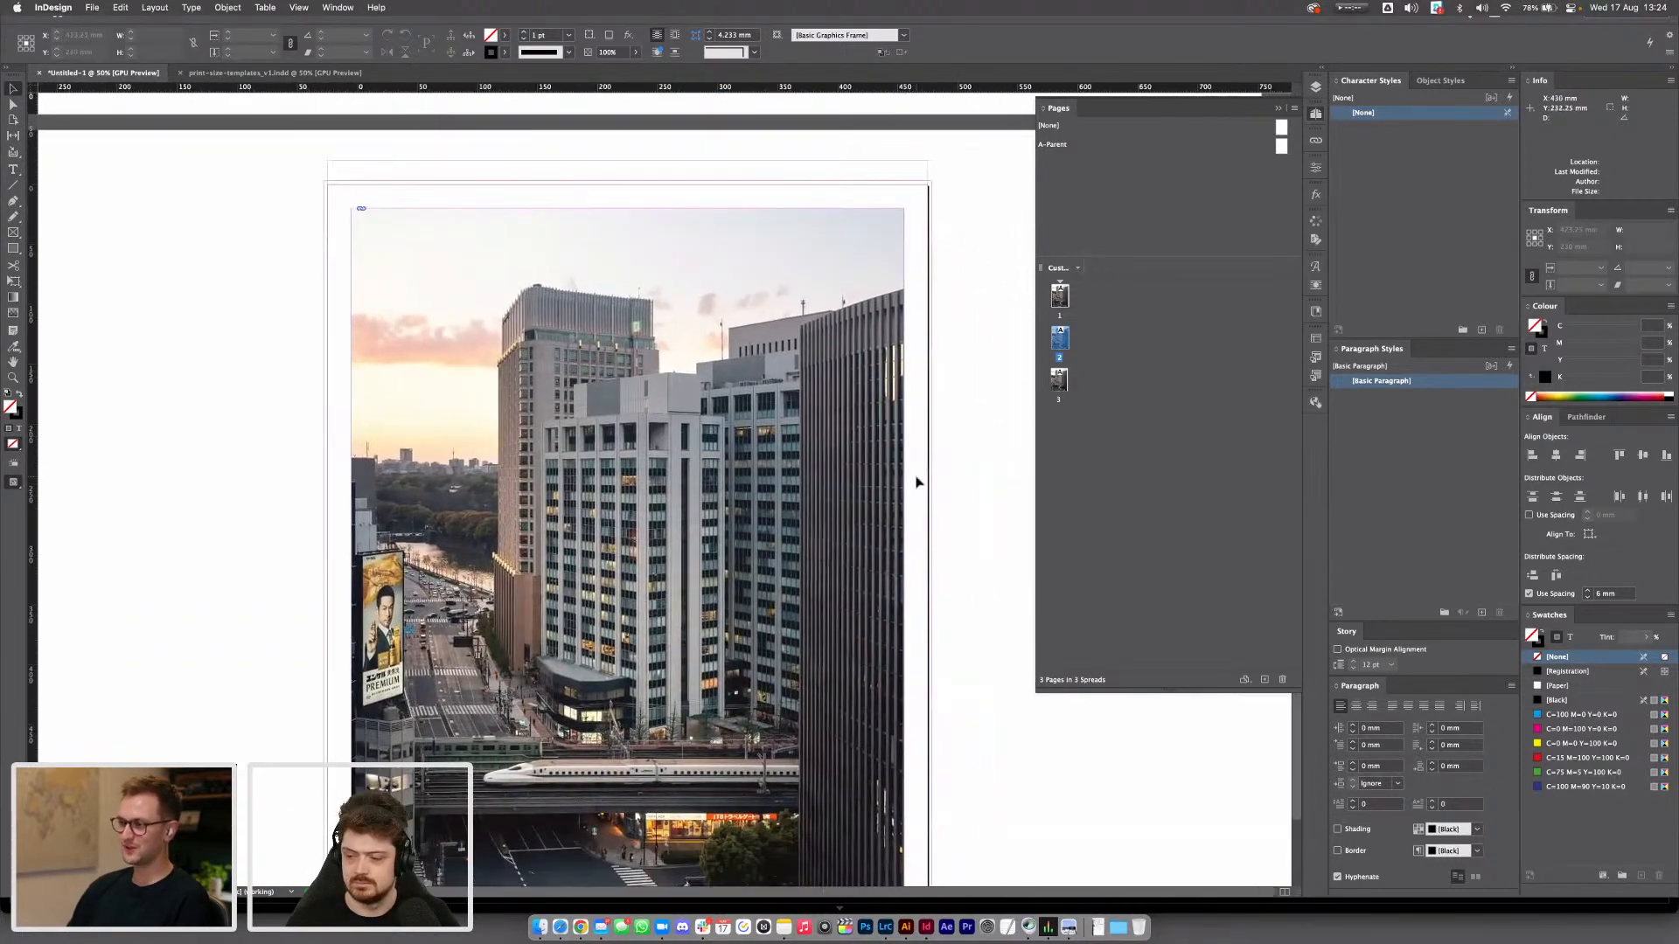
key("super+minus")
scroll(911, 649, "down", 3)
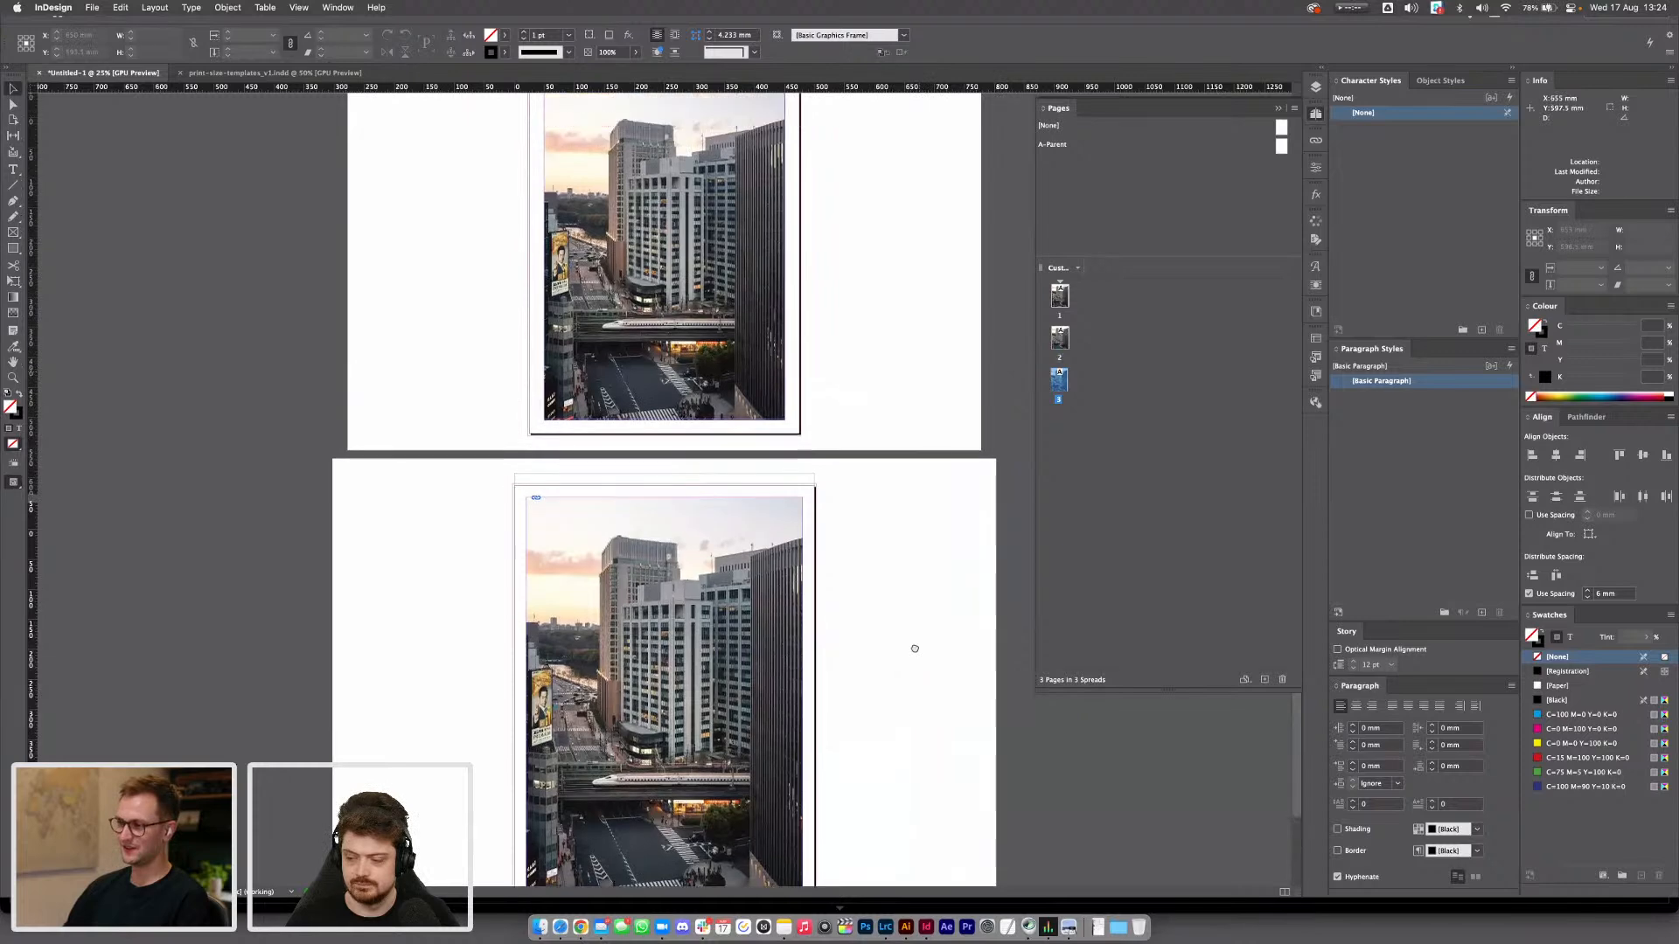
scroll(881, 394, "up", 2)
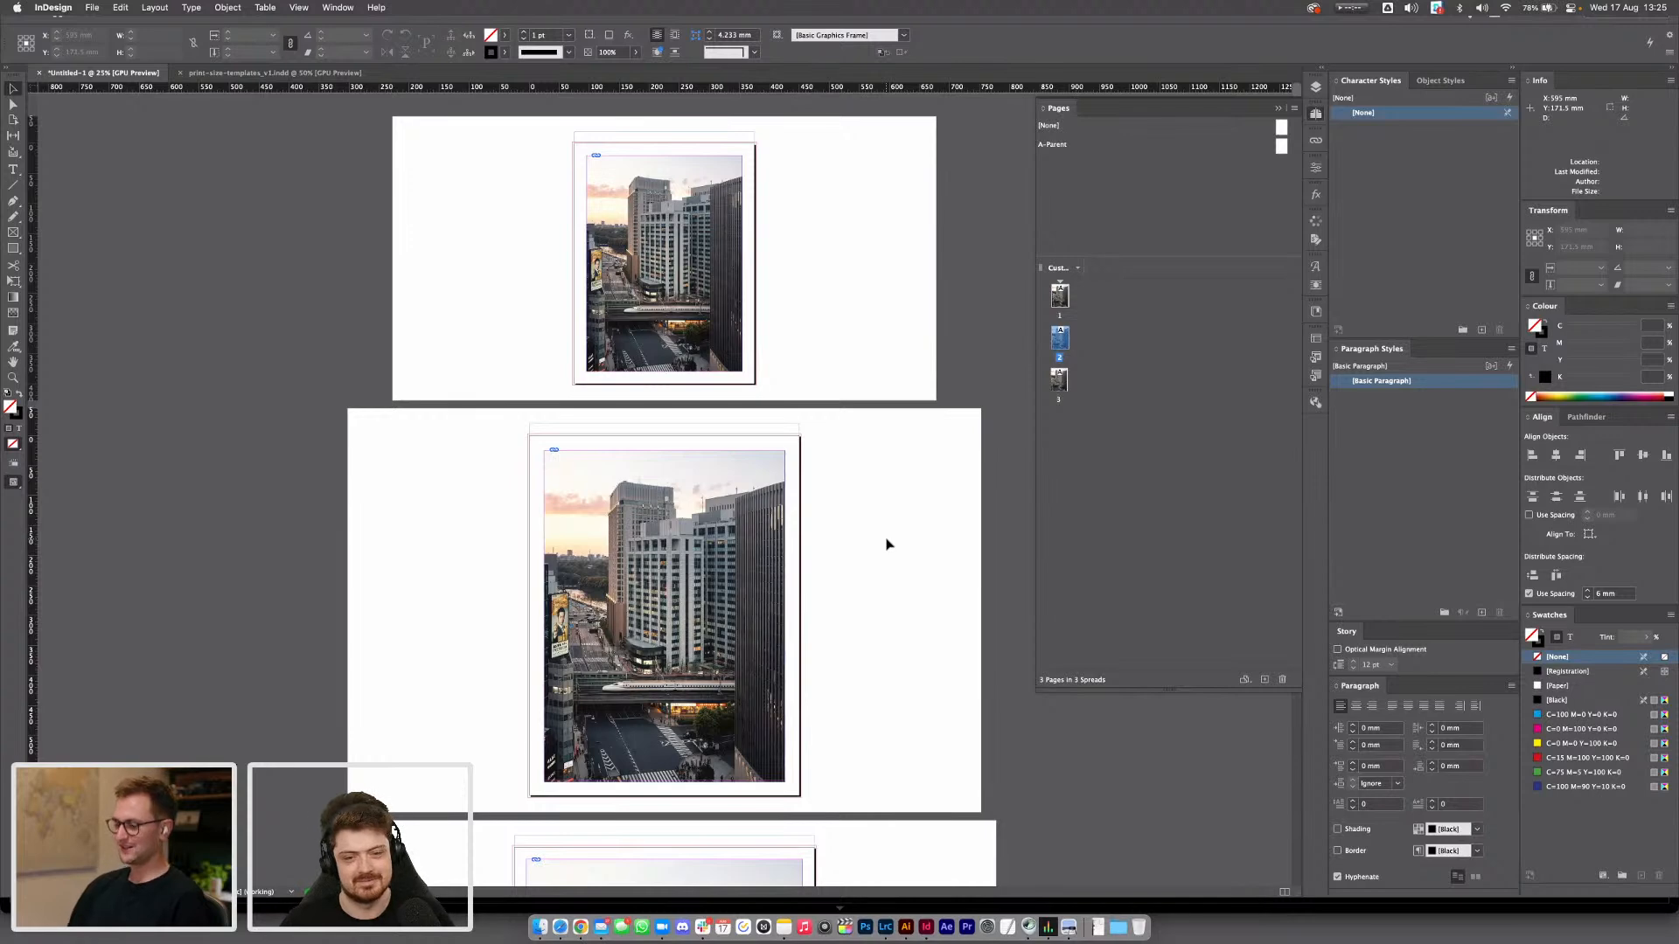
scroll(887, 544, "down", 5)
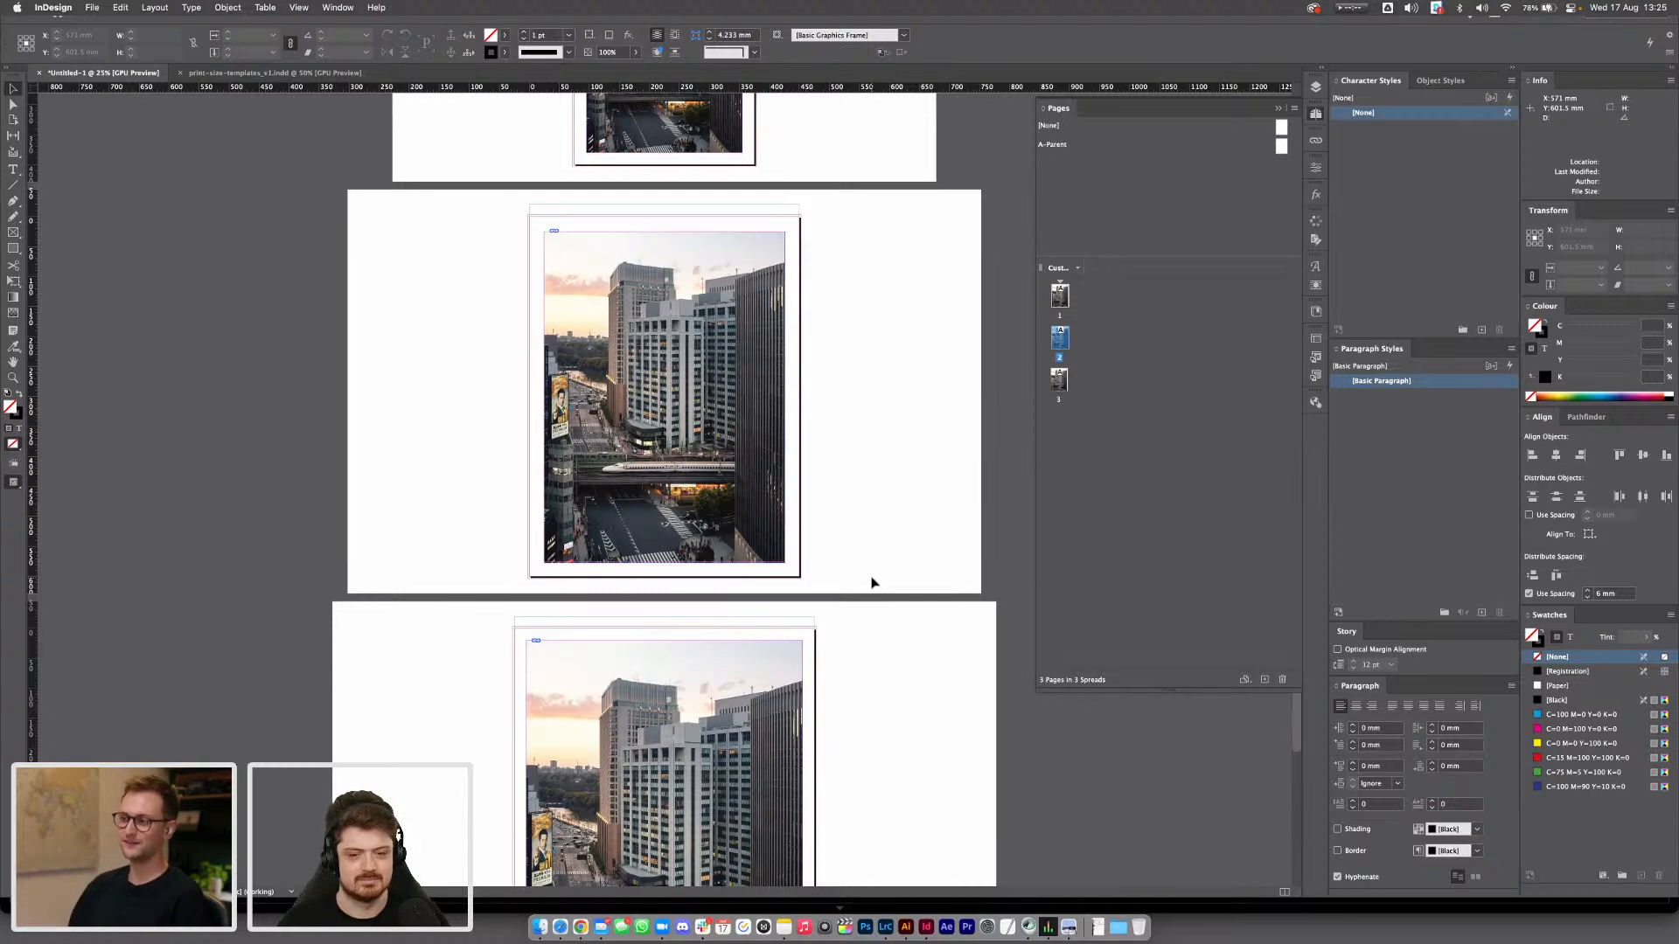
scroll(874, 586, "down", 5)
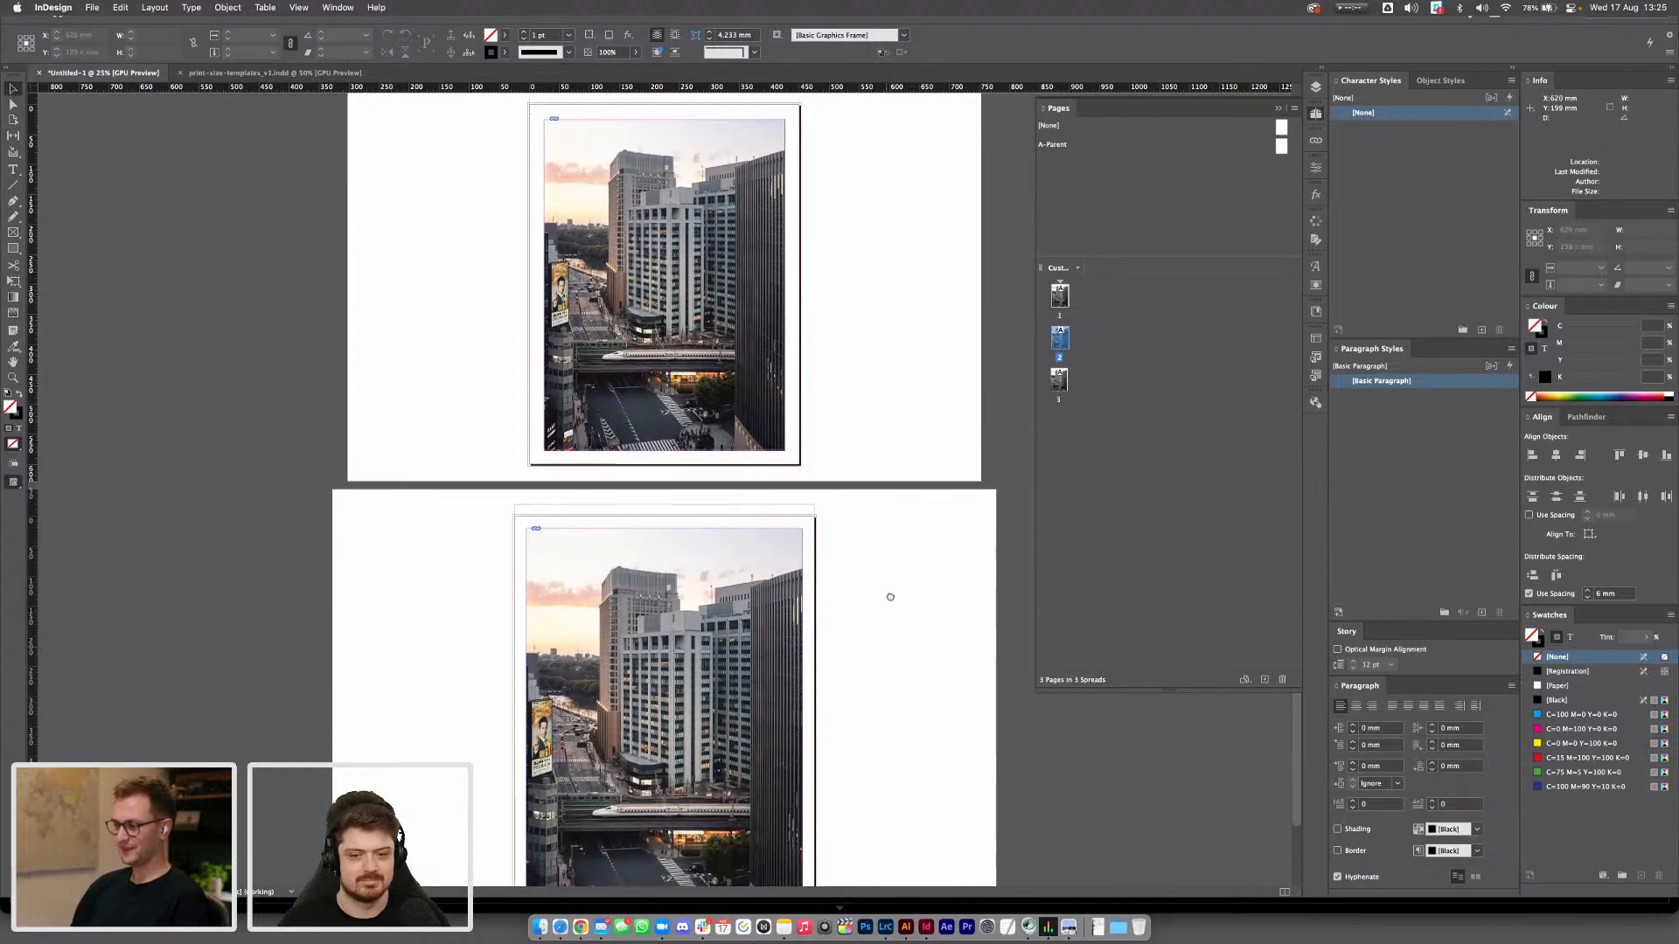
scroll(890, 596, "down", 4)
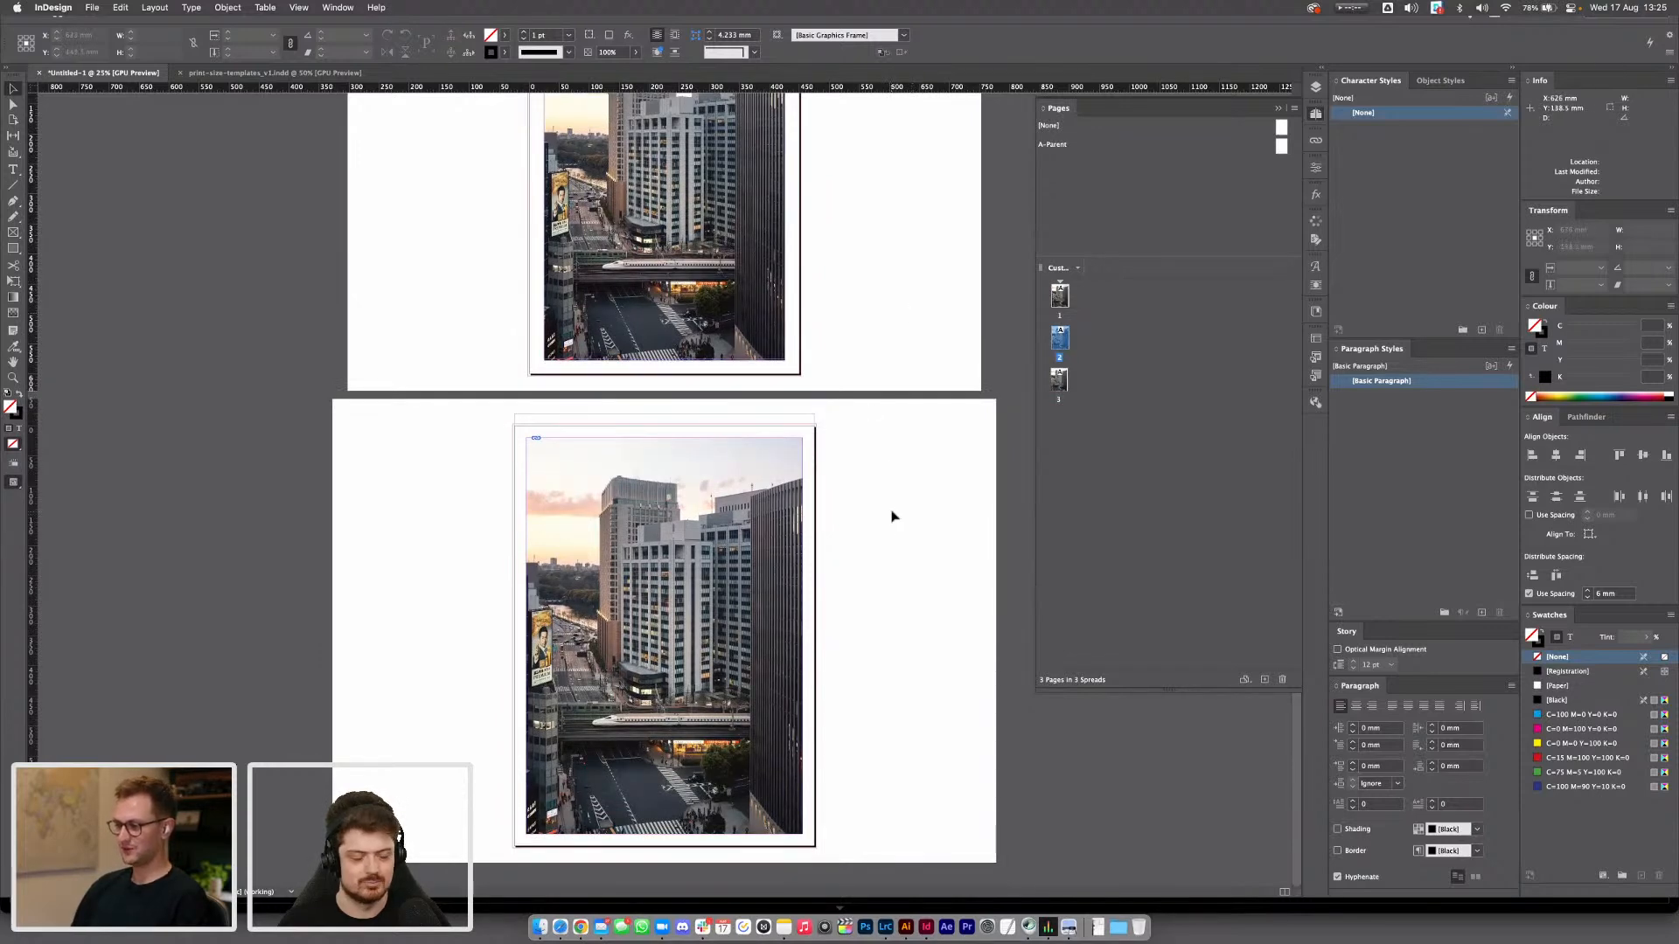
Switch to Illustrator, look over the print size guide and survey the mailer designs in the defendapack-parcelmax-mailer-template document
left_click(905, 928)
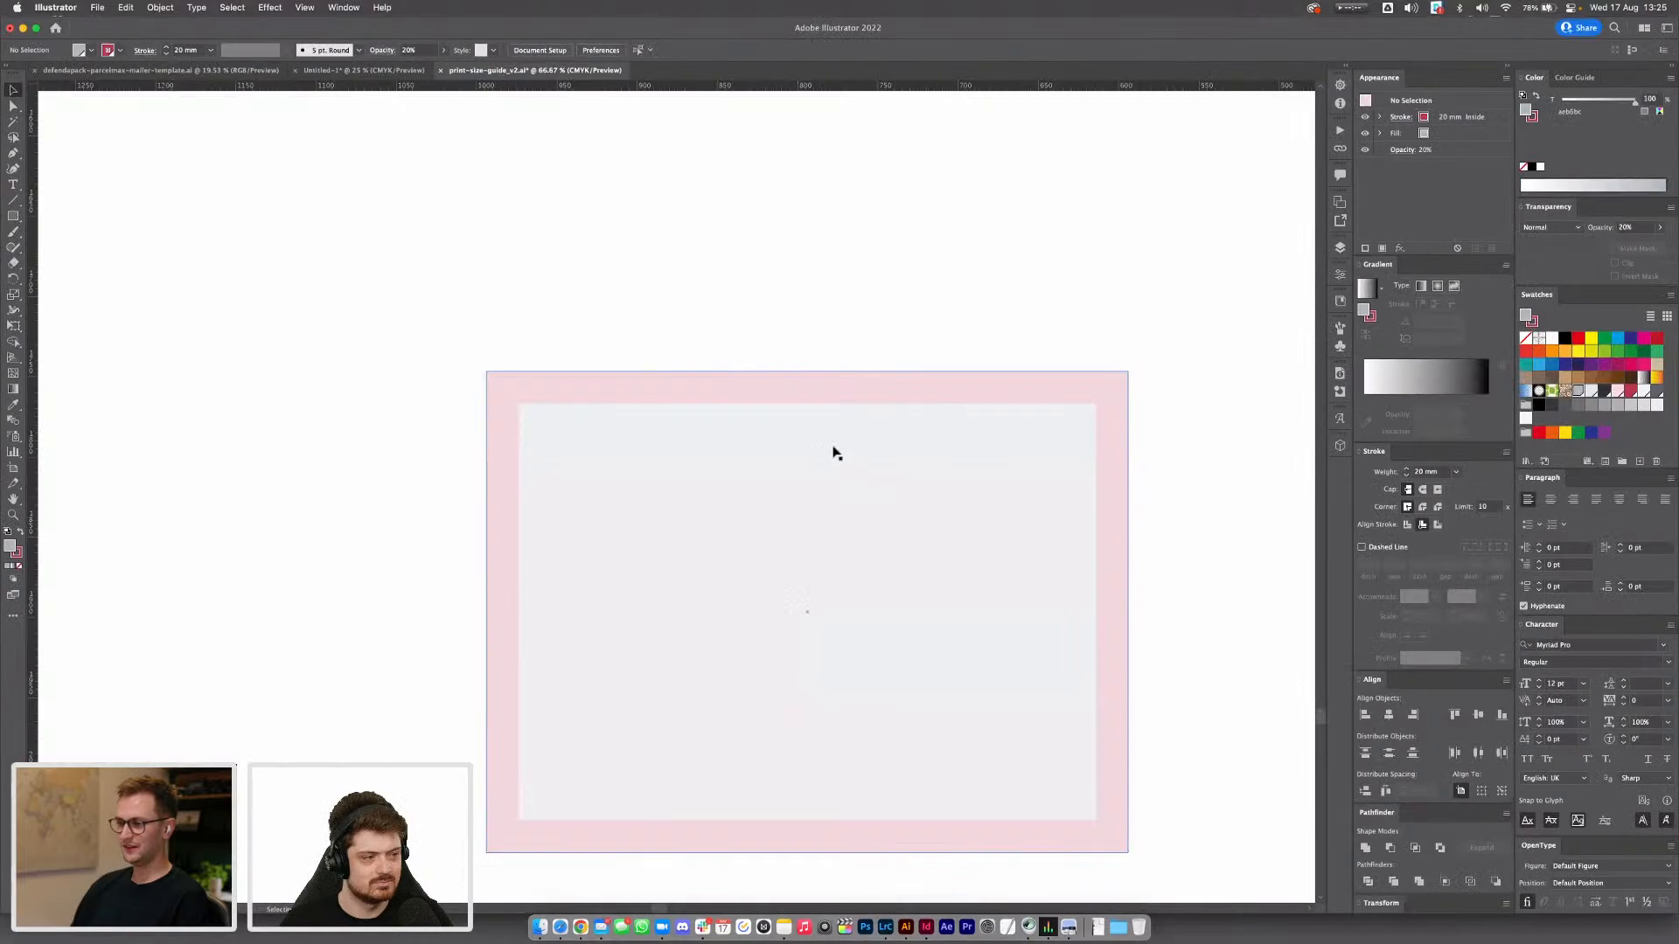
key("super+minus")
key("super+minus")
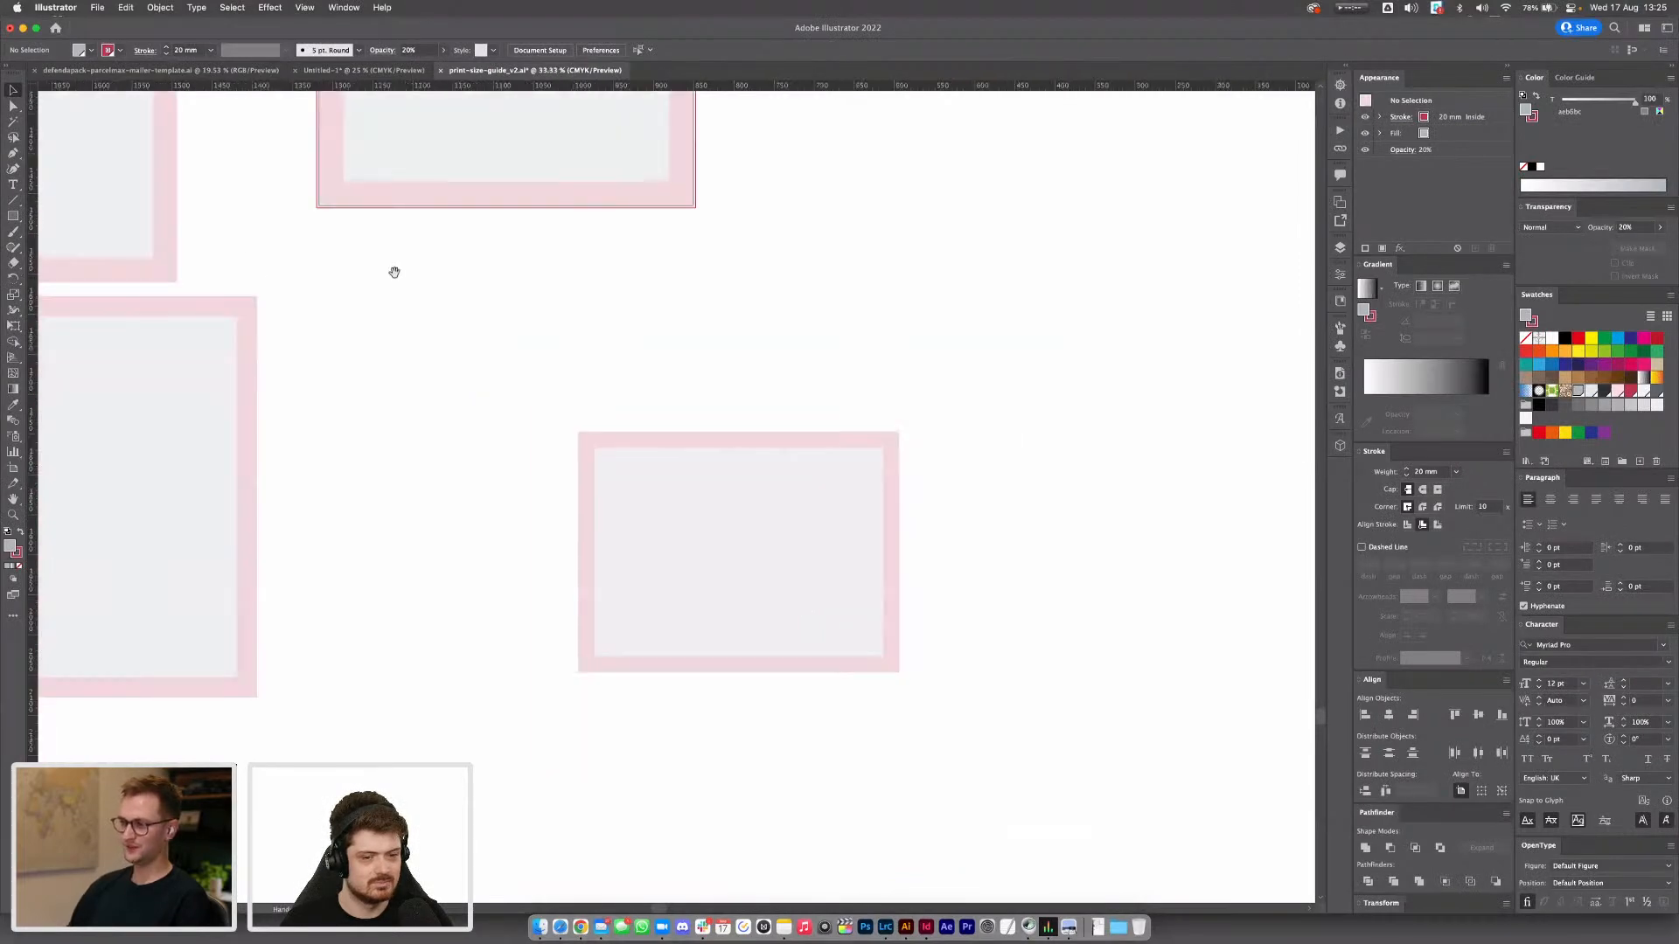
left_click_drag(393, 274, 790, 472)
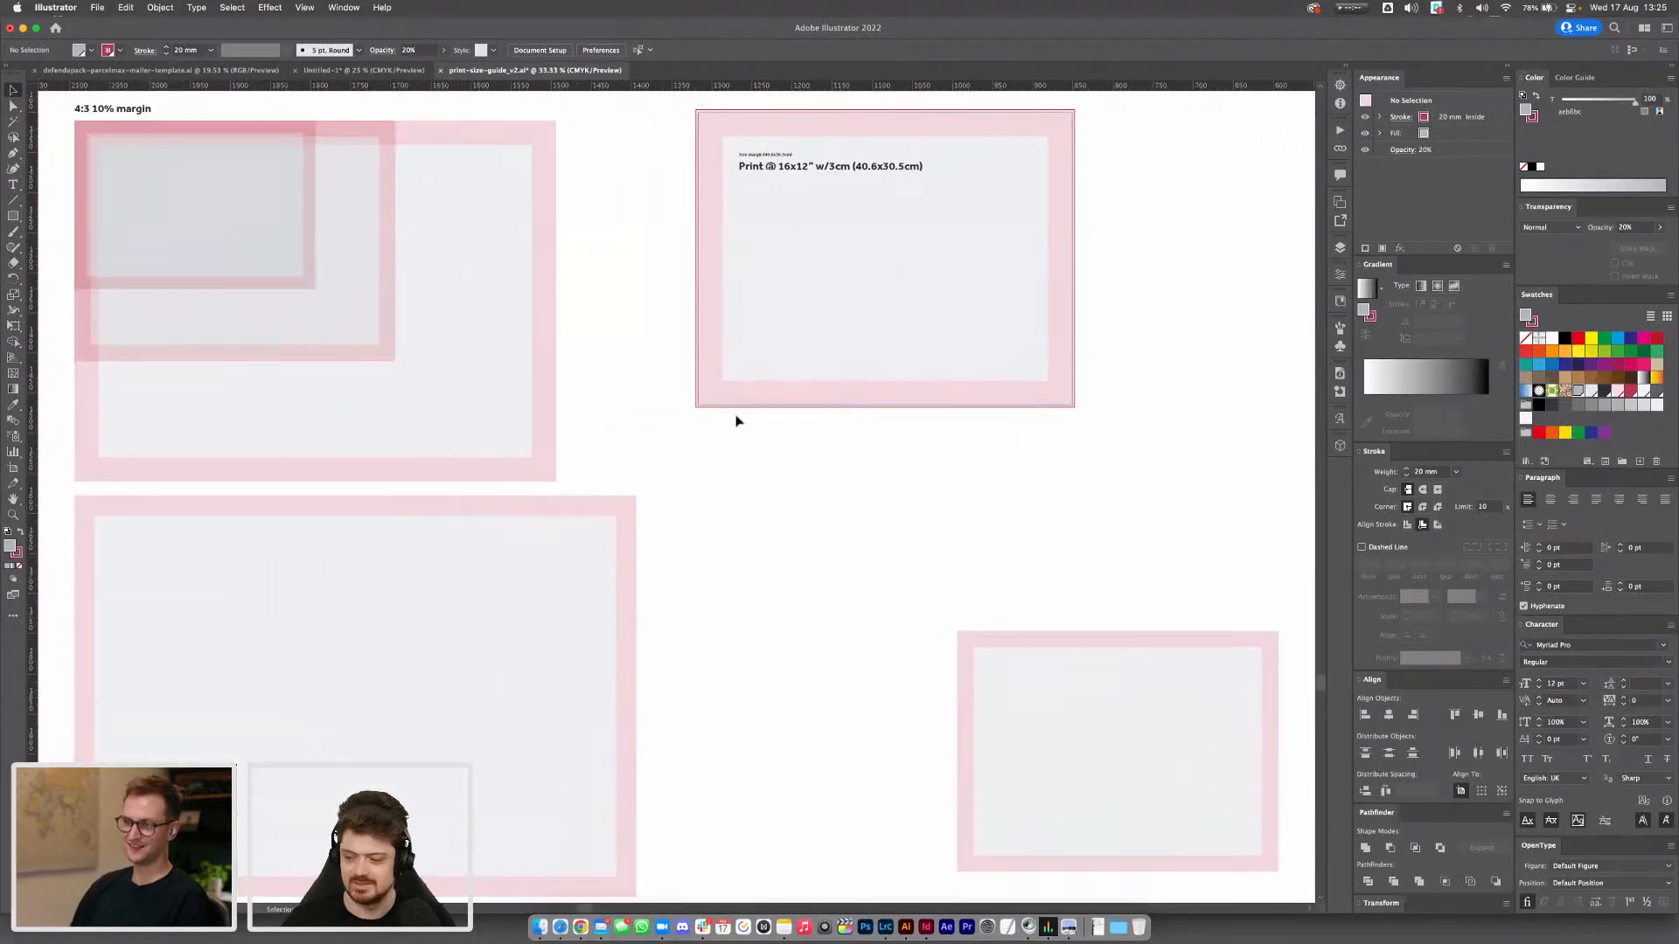
left_click(157, 70)
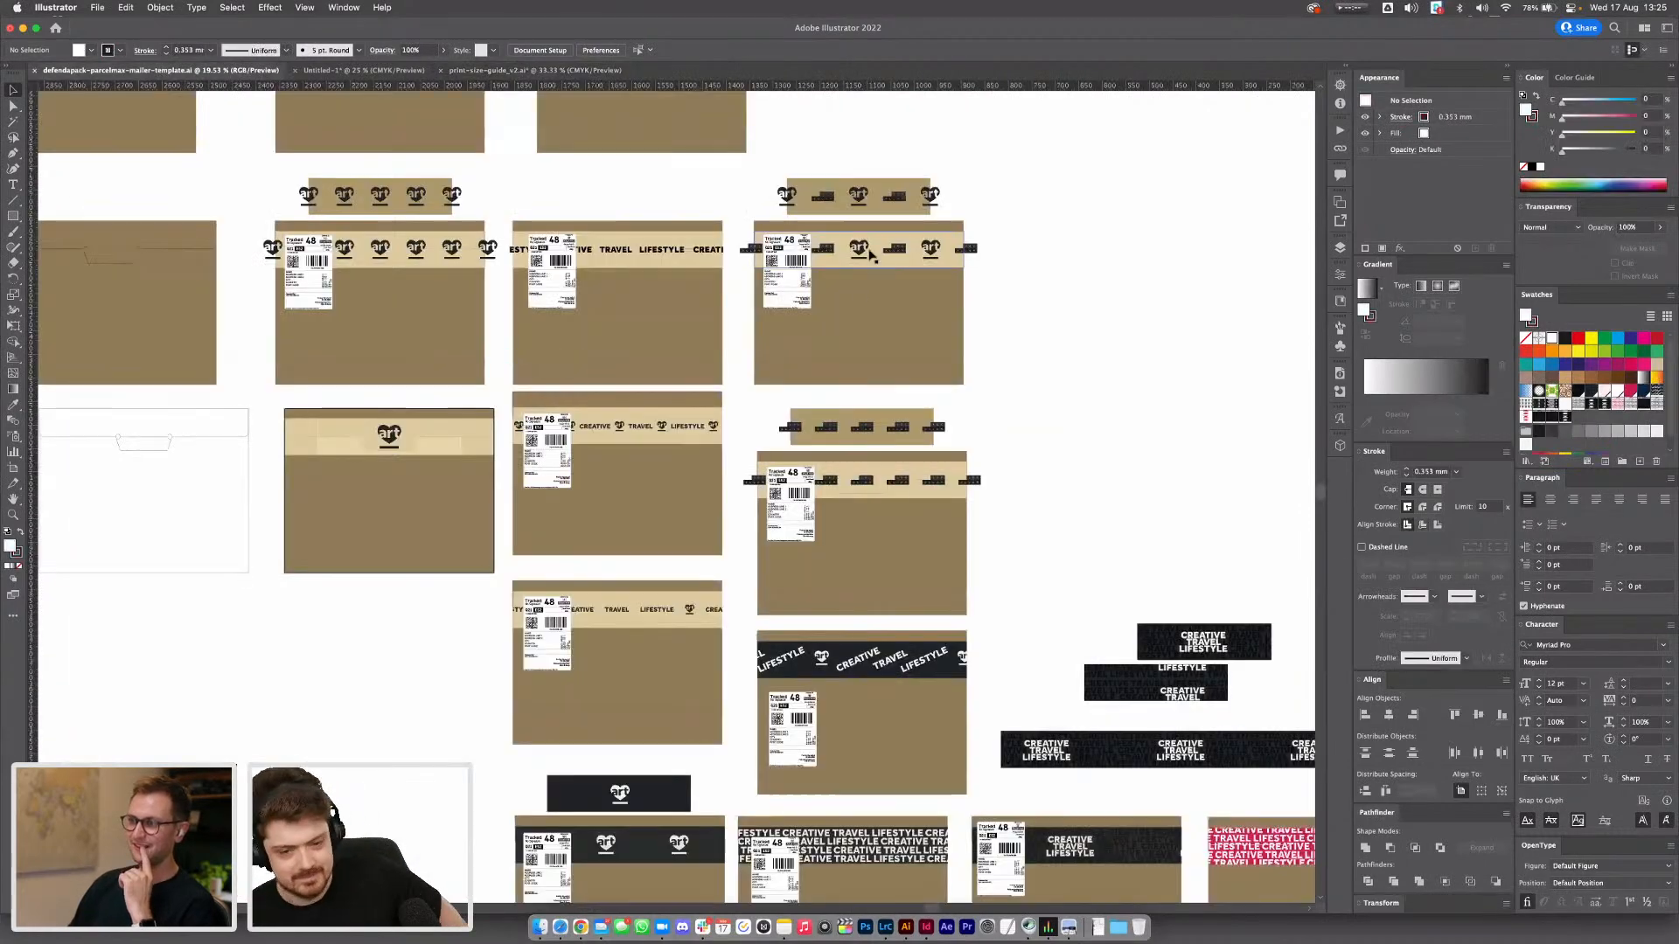
scroll(870, 254, "up", 4)
scroll(870, 254, "left", 8)
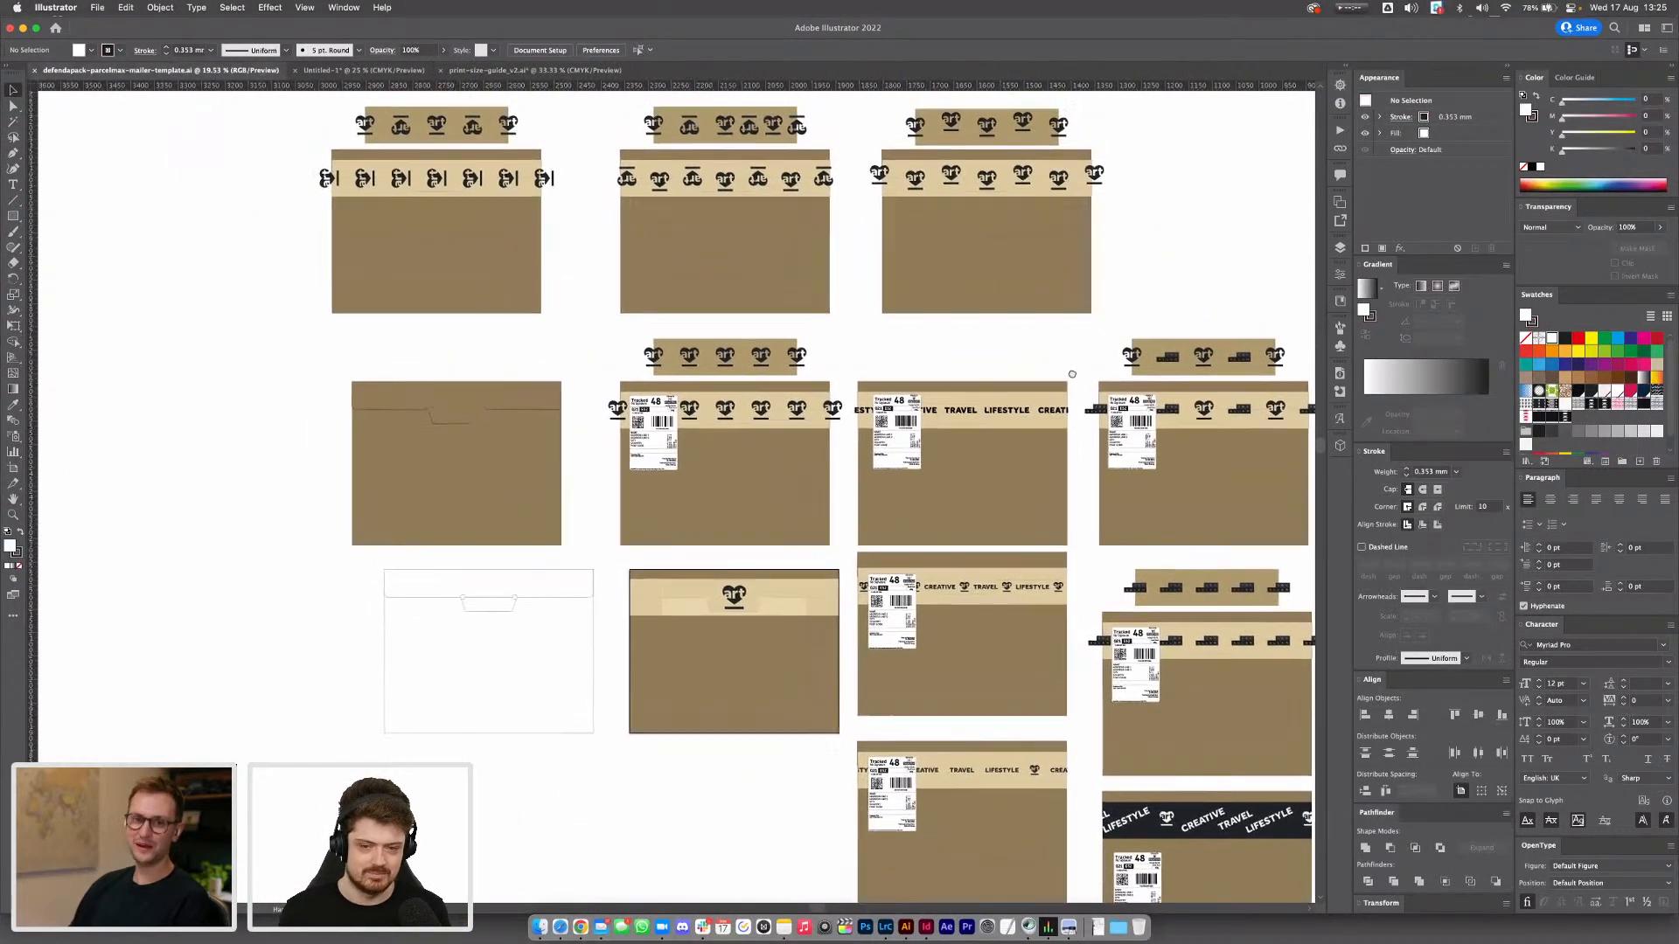
left_click_drag(1099, 219, 983, 333)
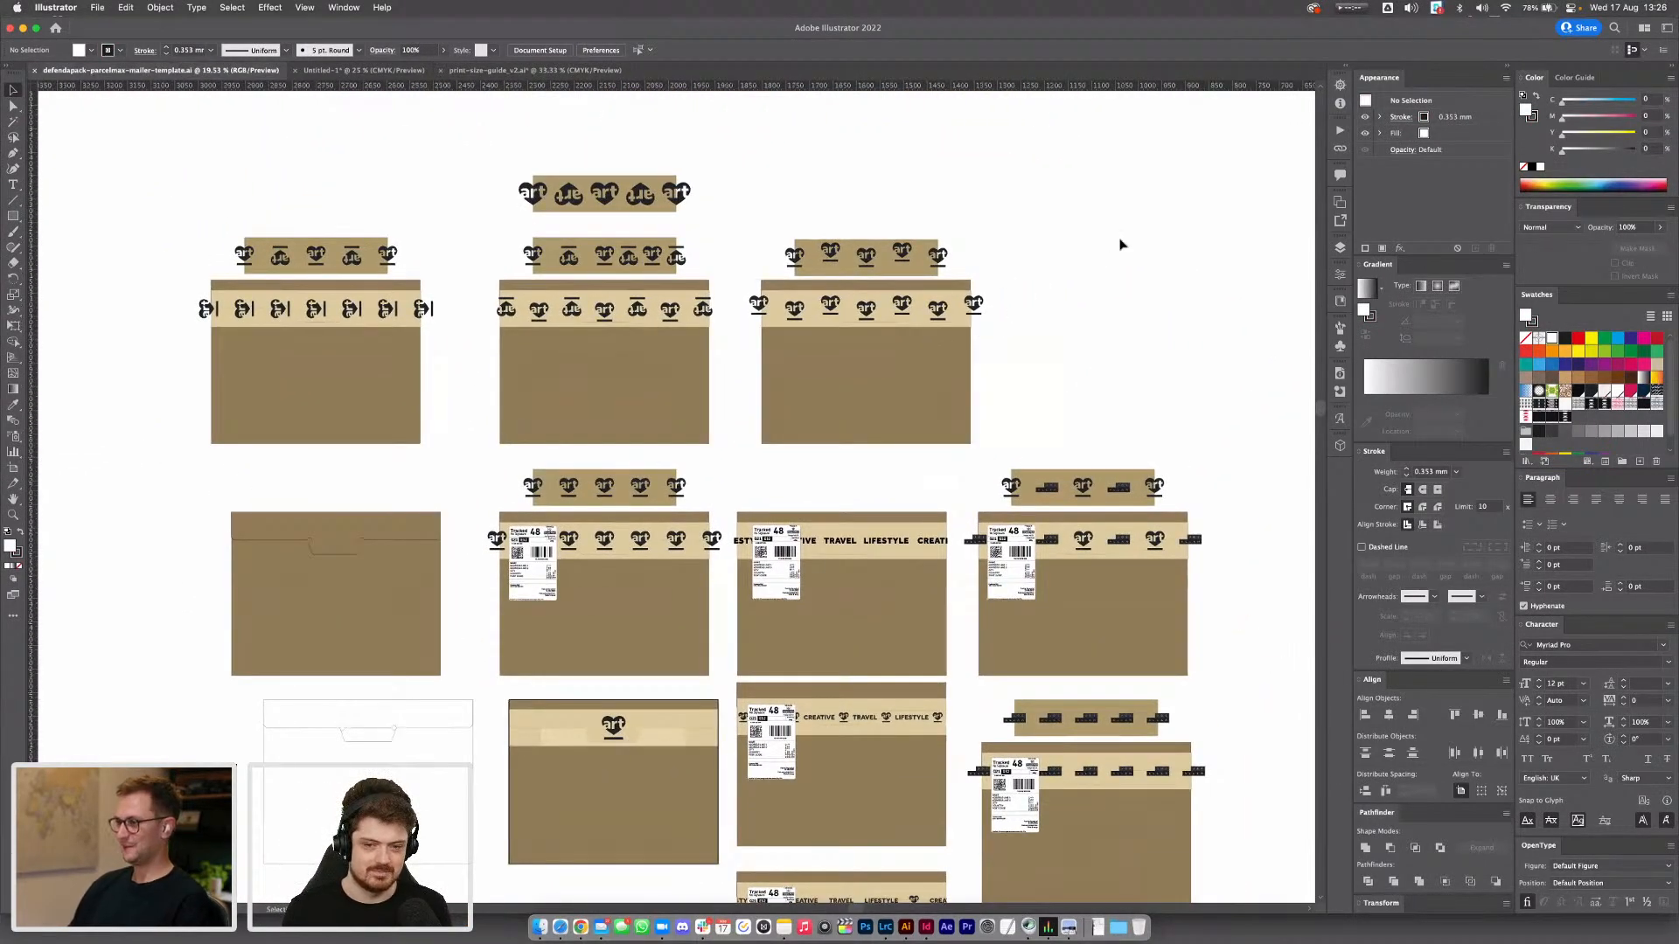
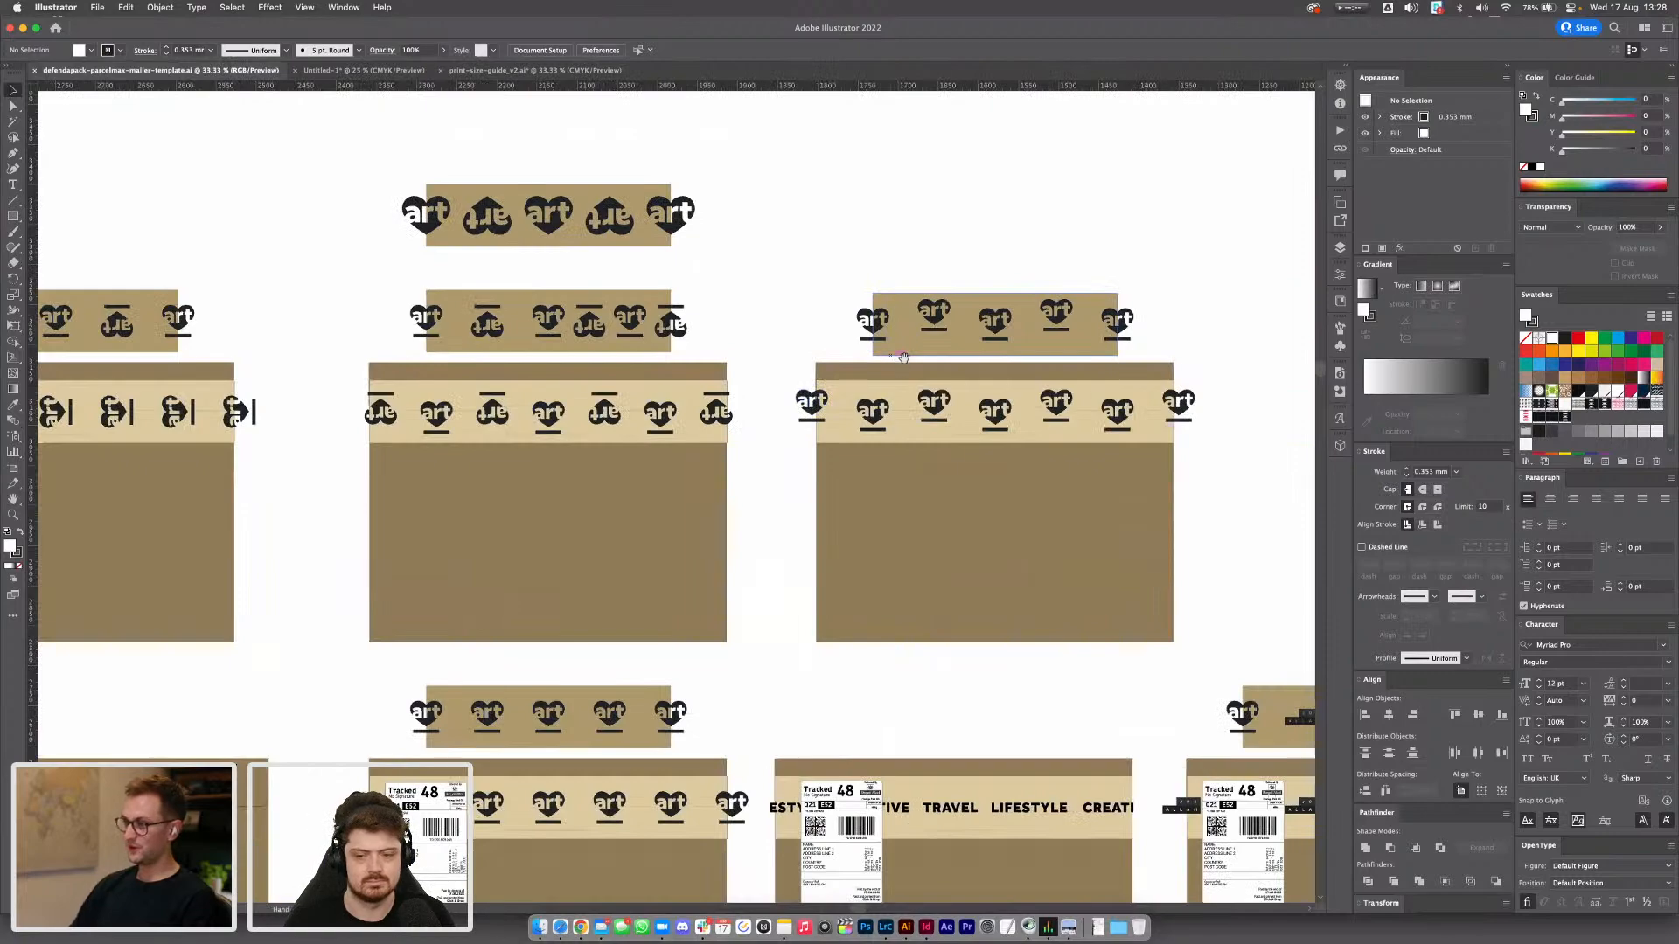
Examine up close the mailer mockups with the repeated art logo and slogan tape, including where the Tracked 48 labels sit
scroll(891, 362, "down", 3)
scroll(891, 362, "left", 1)
scroll(813, 491, "down", 5)
scroll(813, 490, "left", 2)
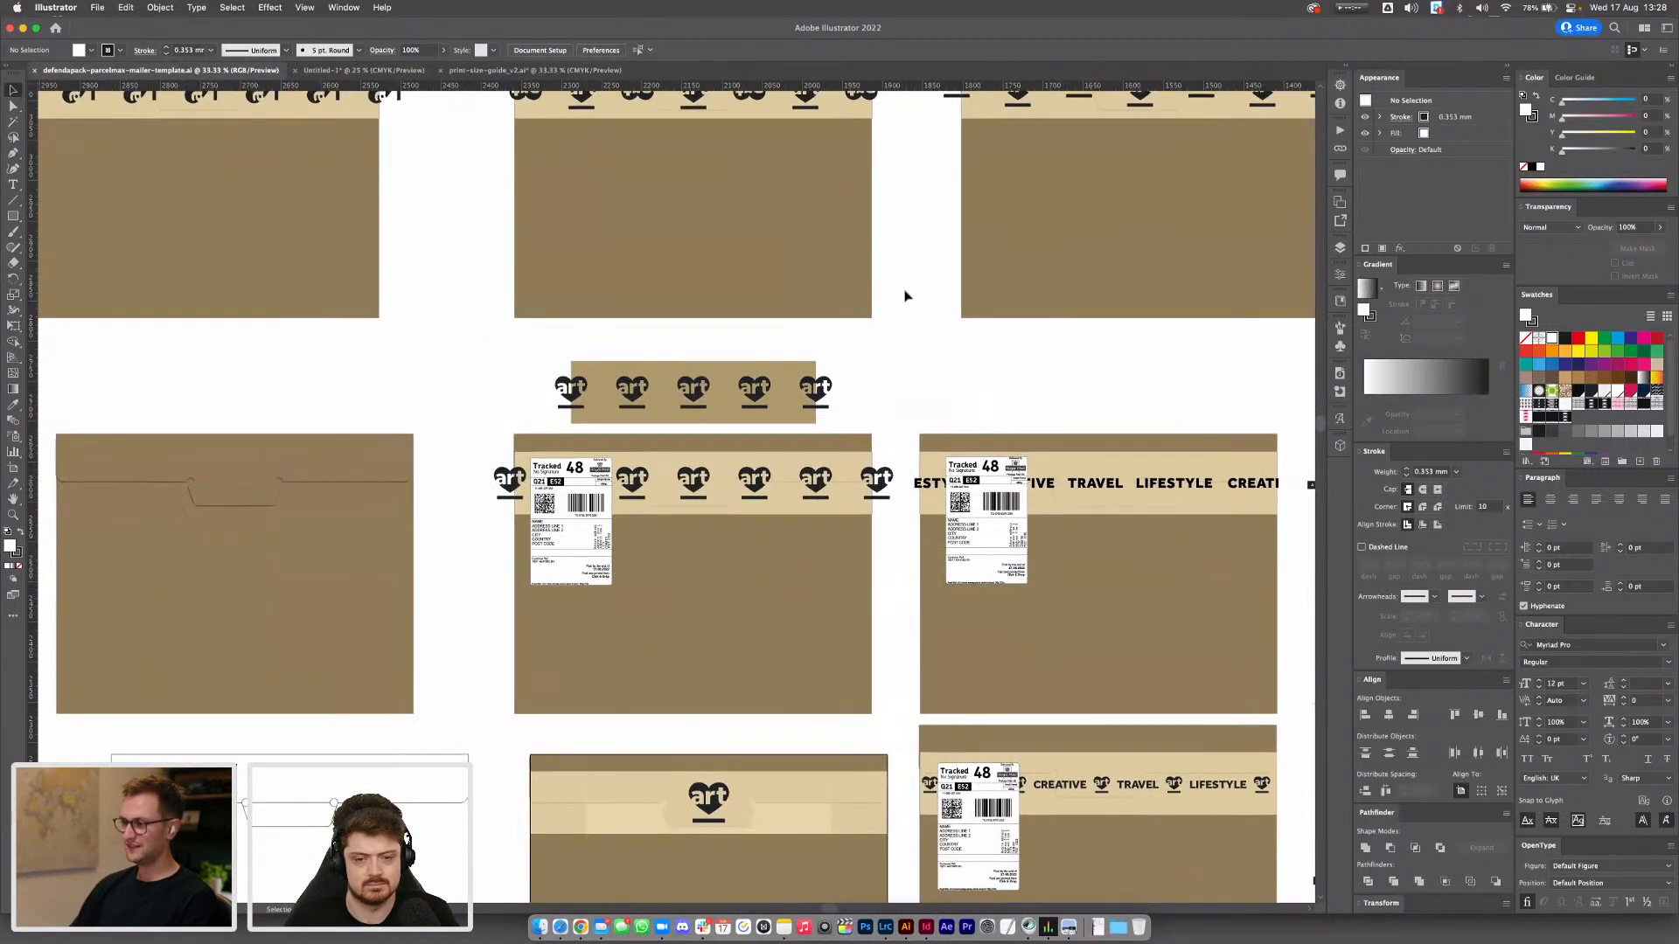
key("super+equal")
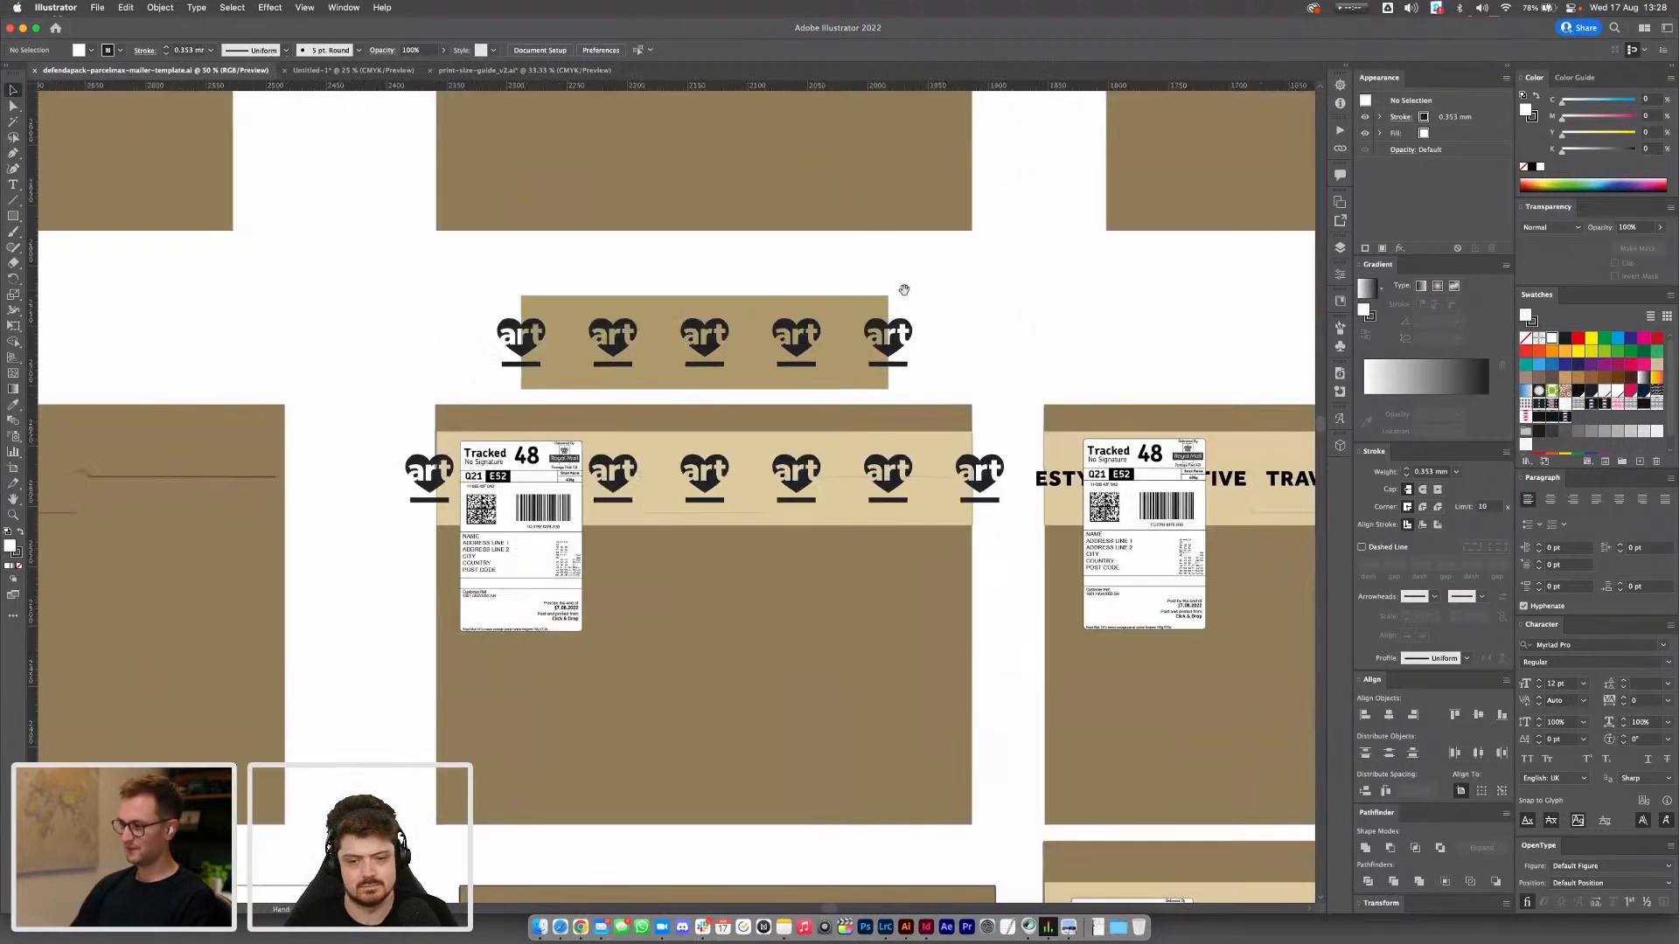
scroll(726, 455, "left", 5)
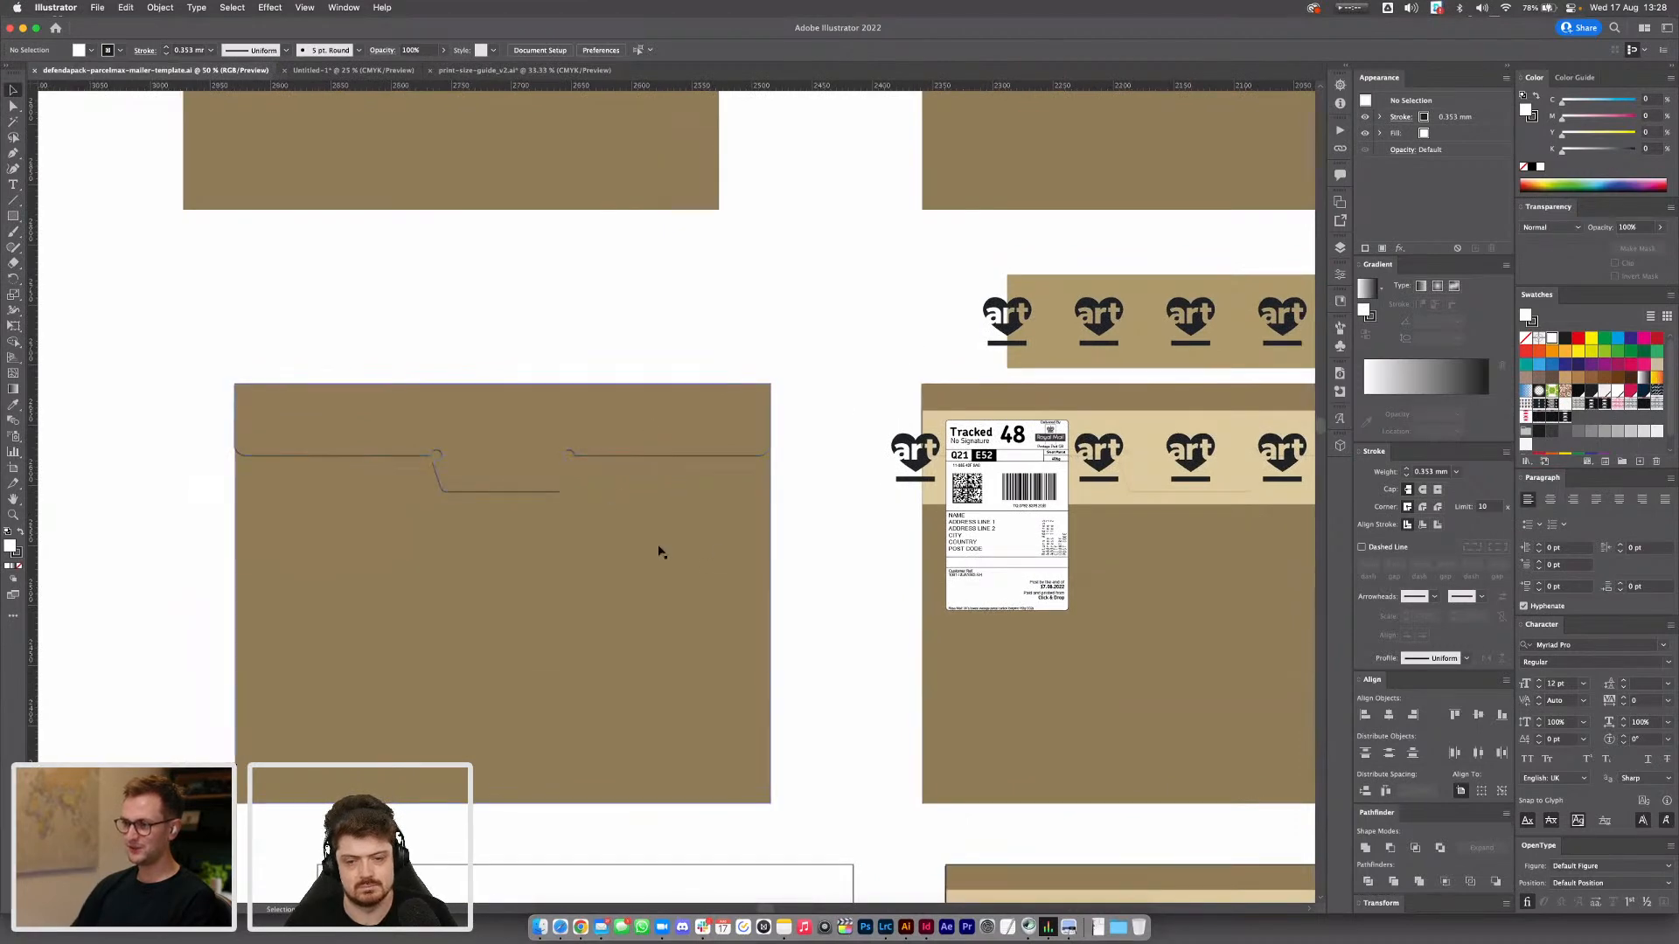
left_click_drag(809, 357, 554, 303)
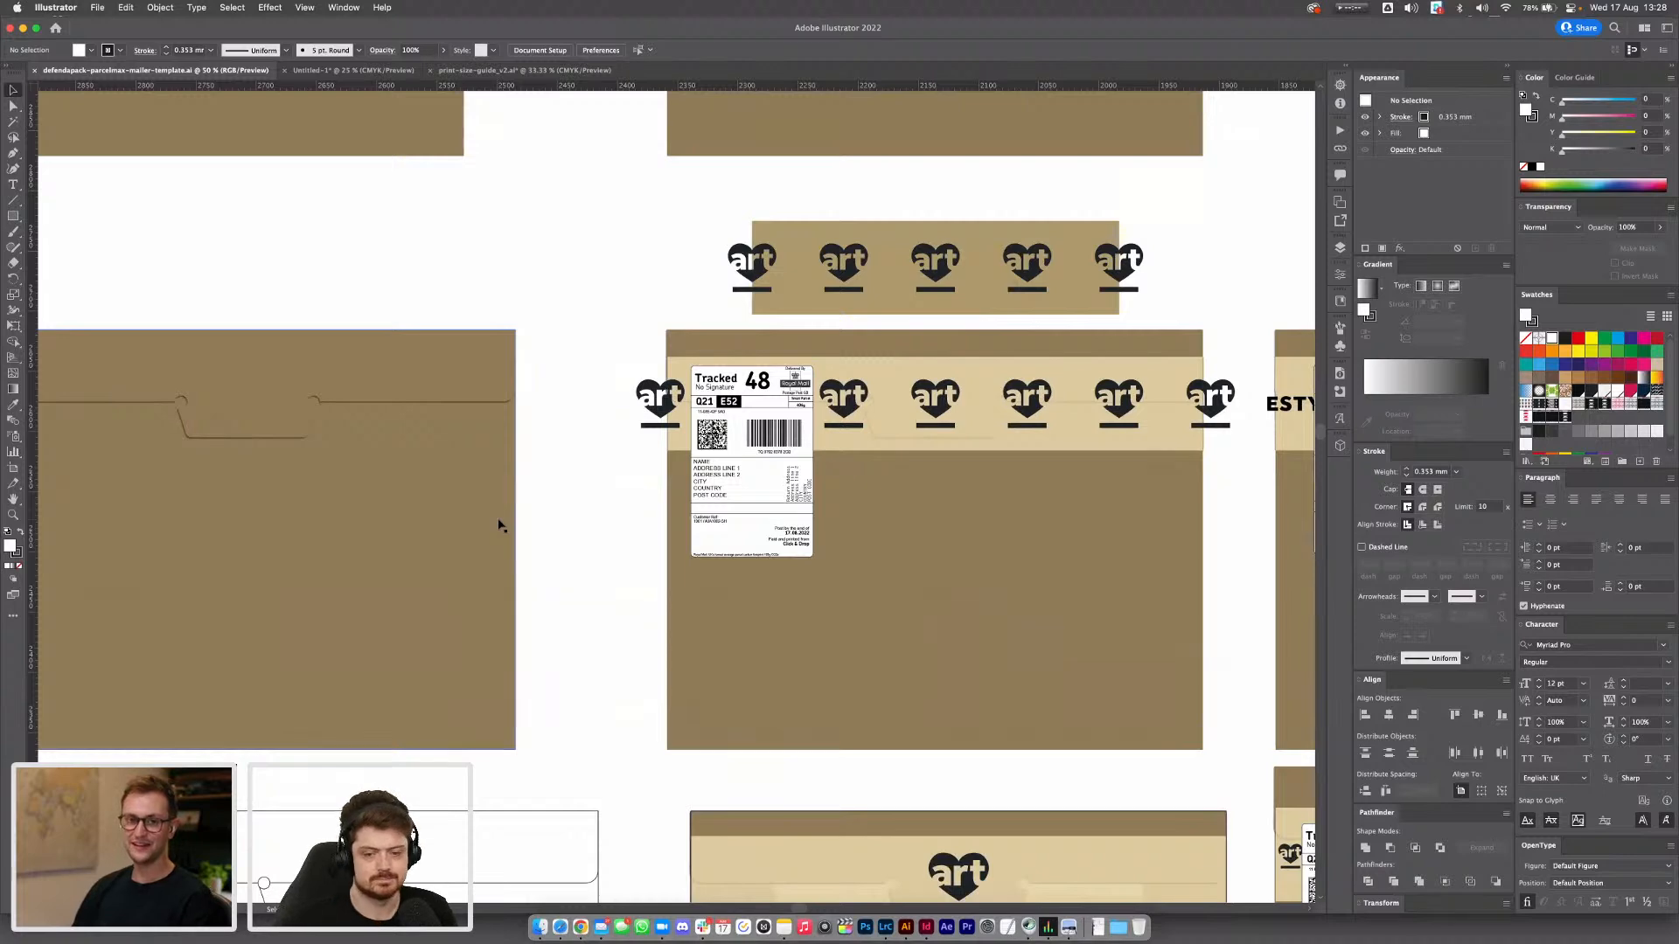
left_click_drag(592, 535, 420, 527)
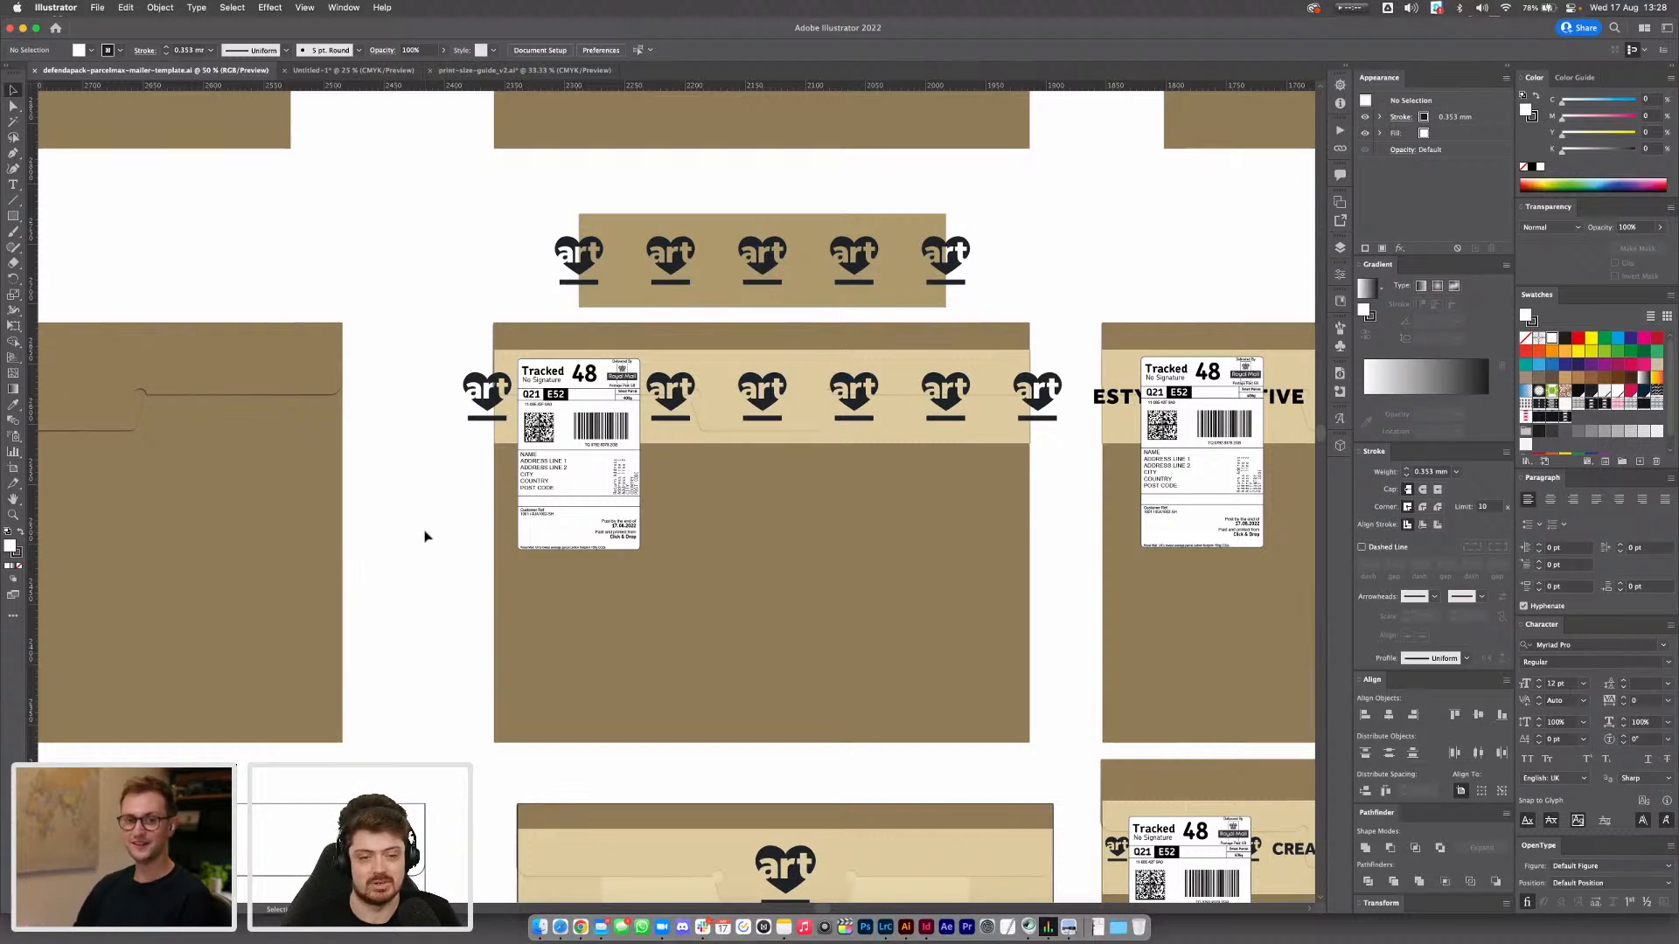
left_click_drag(470, 547, 354, 546)
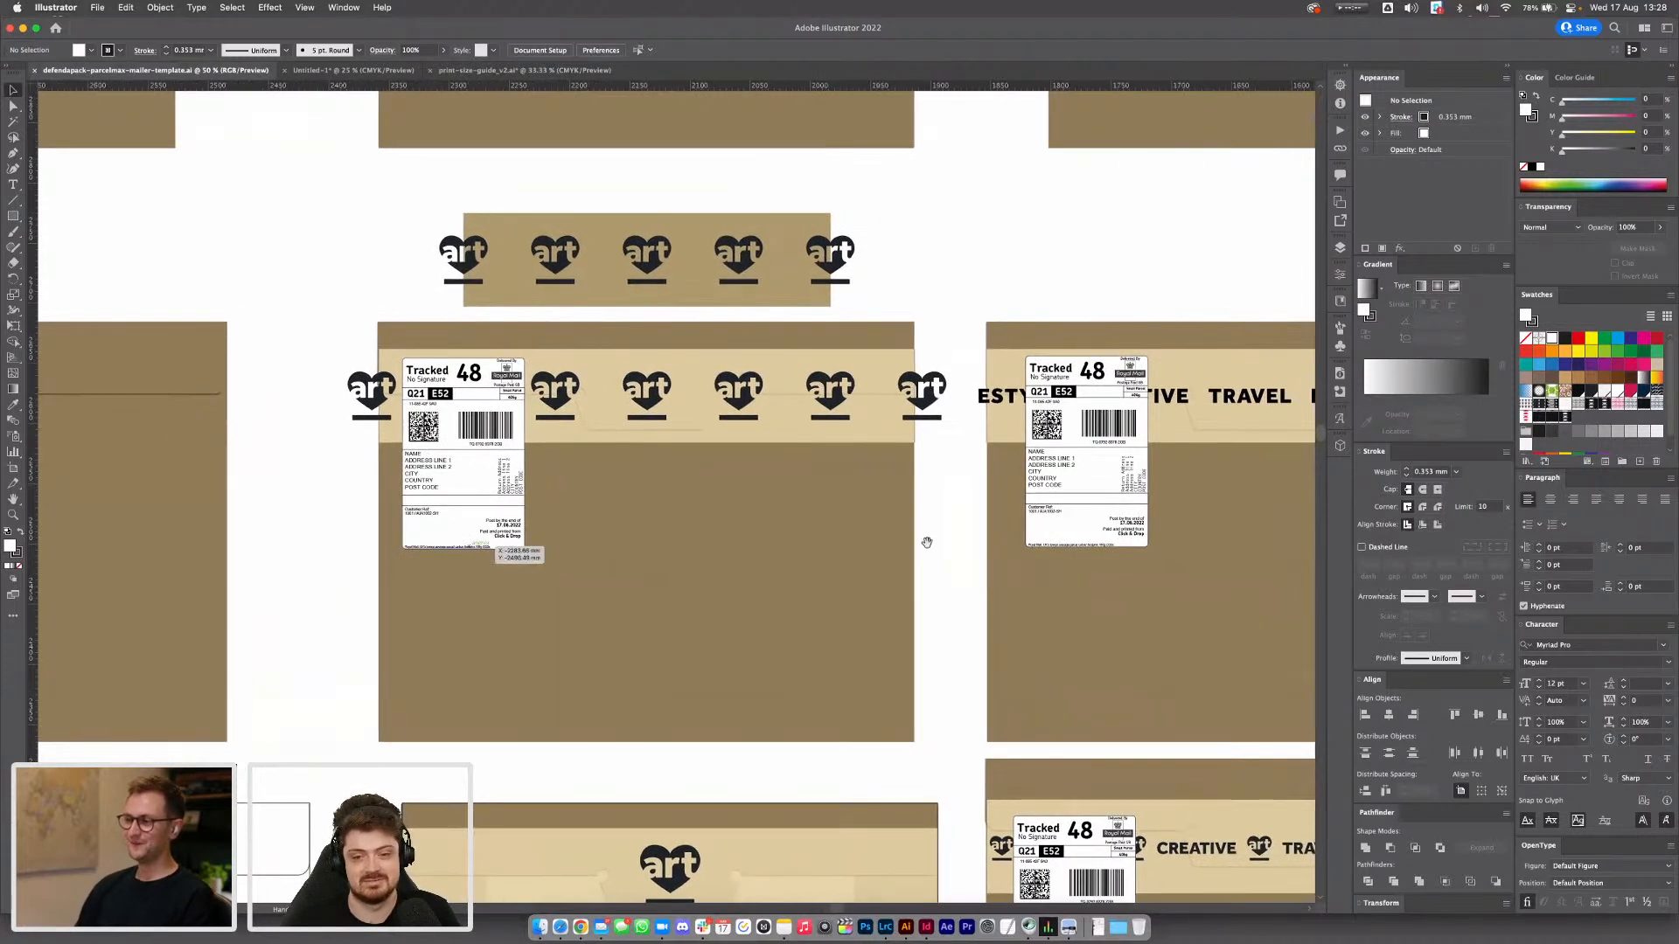
left_click_drag(926, 542, 788, 506)
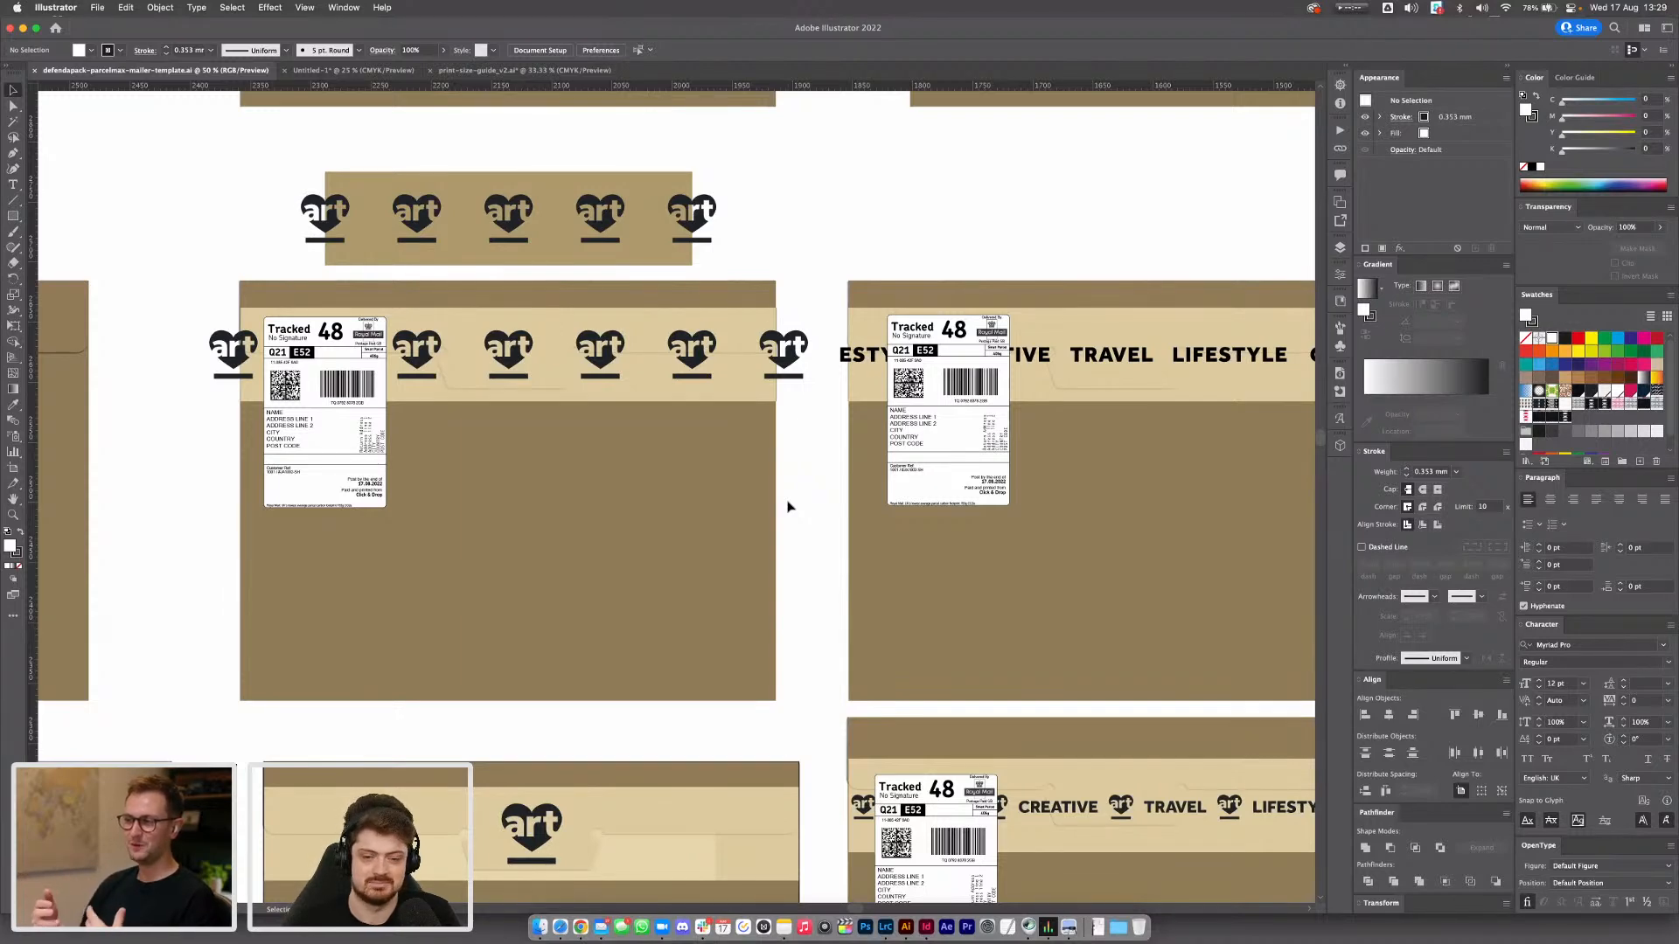
left_click_drag(799, 508, 732, 503)
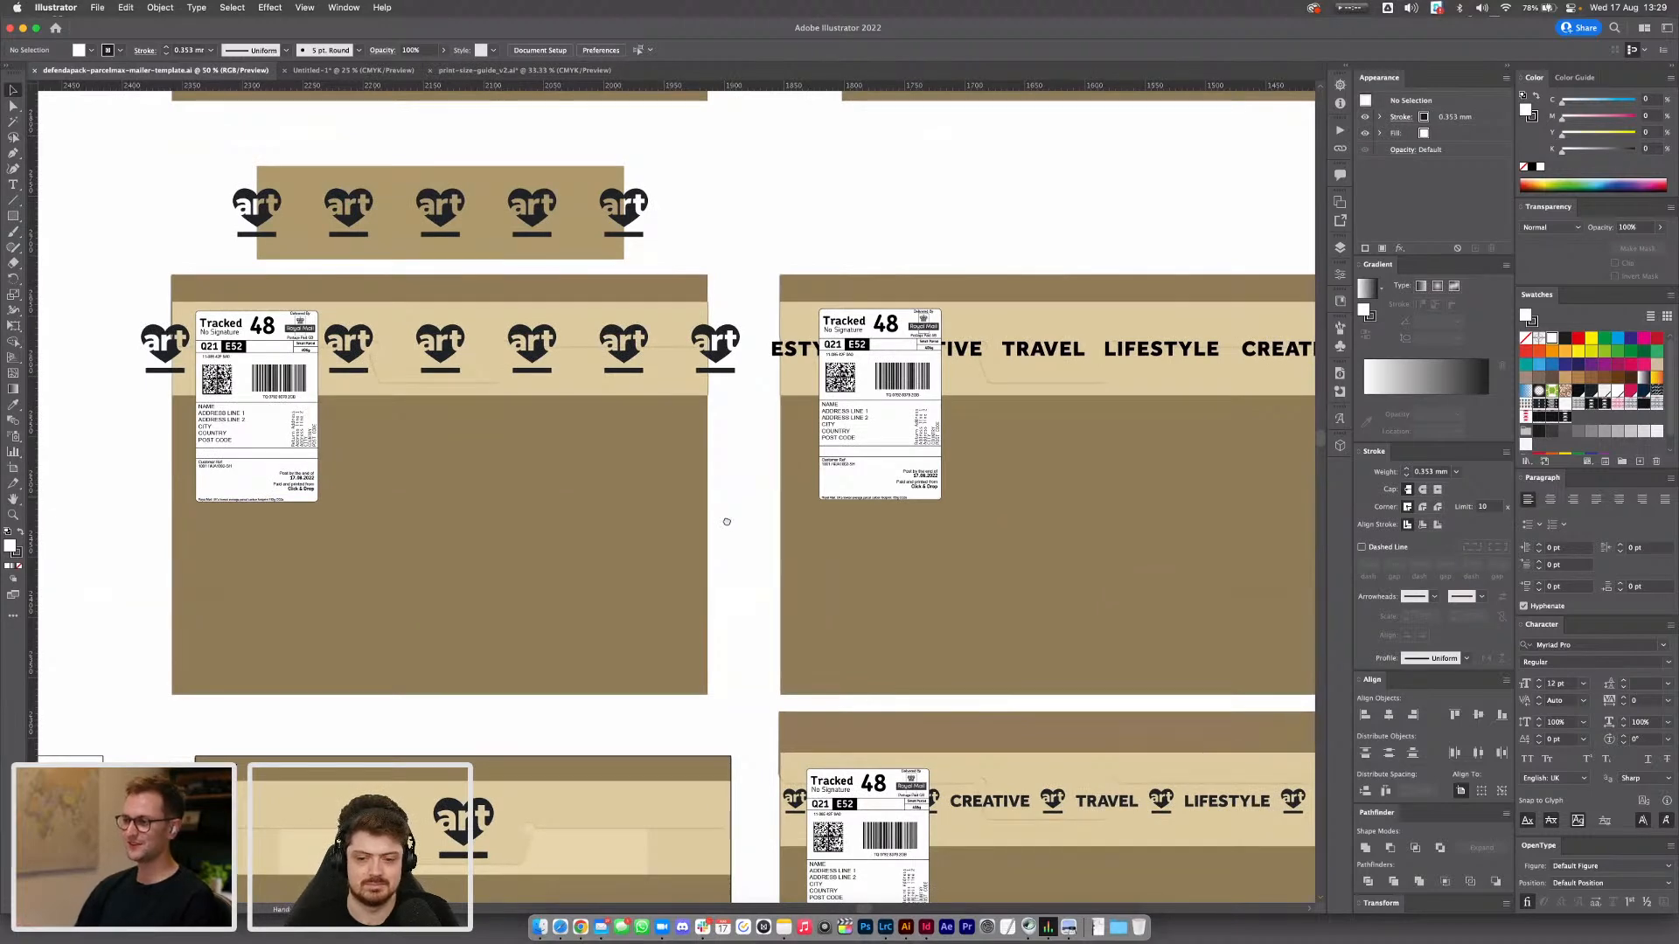
left_click_drag(725, 518, 529, 469)
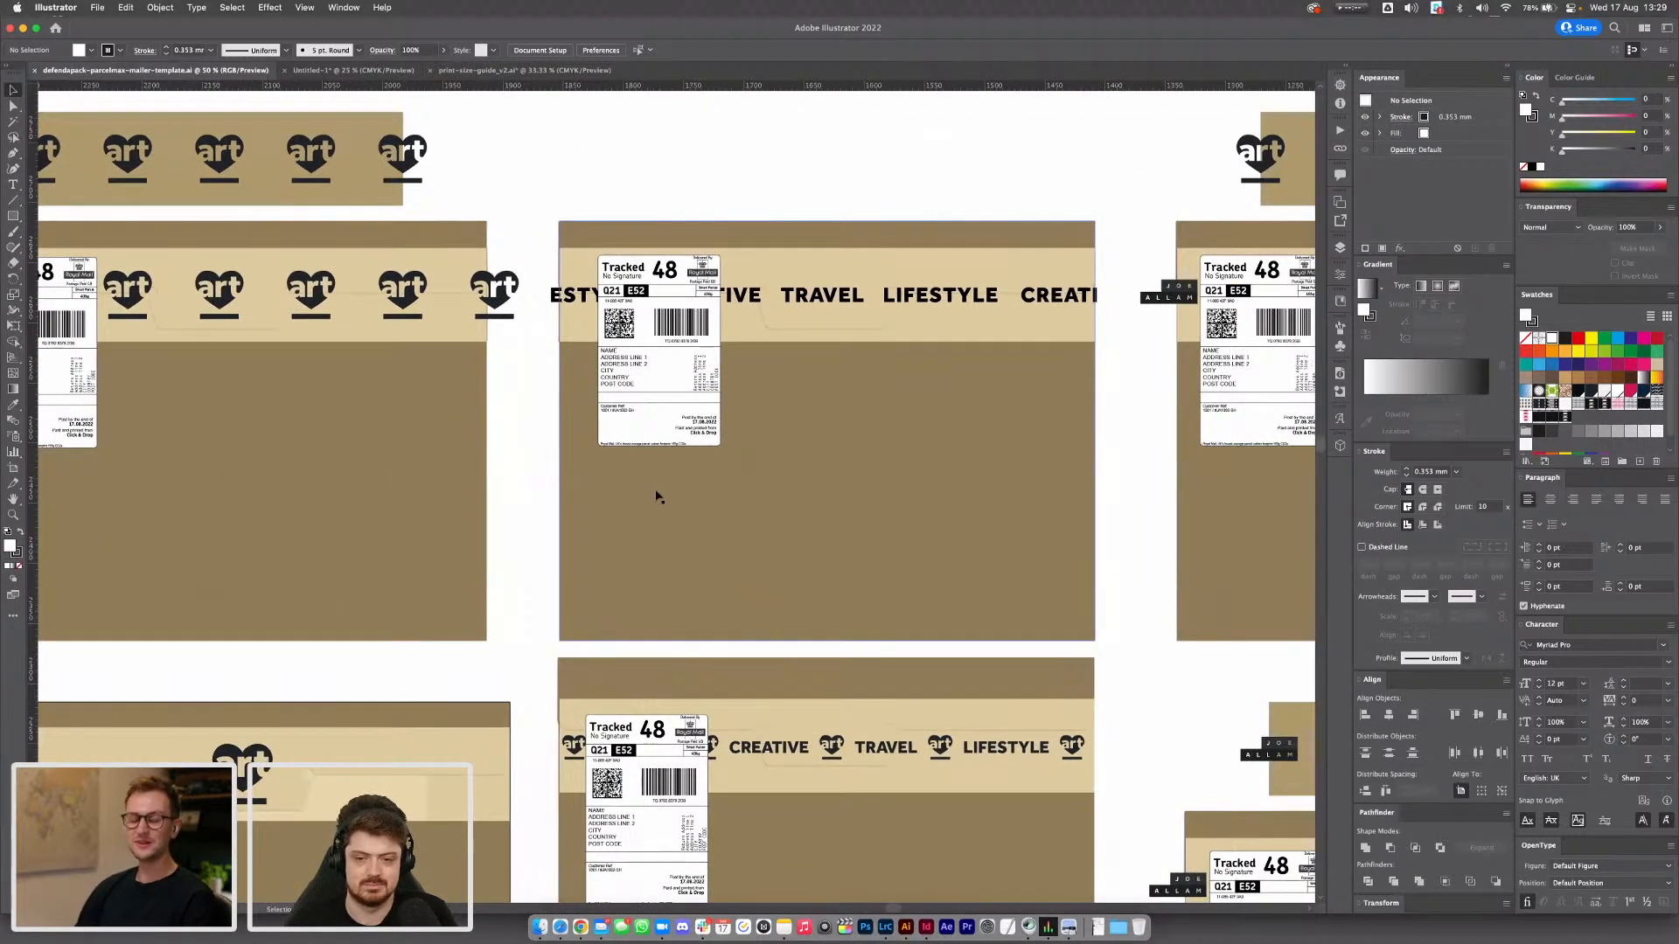
Examine the kraft mailer mockups with light slogan, logo and name-tag tapes, down to the dark slogan tape versions
left_click_drag(701, 504, 612, 444)
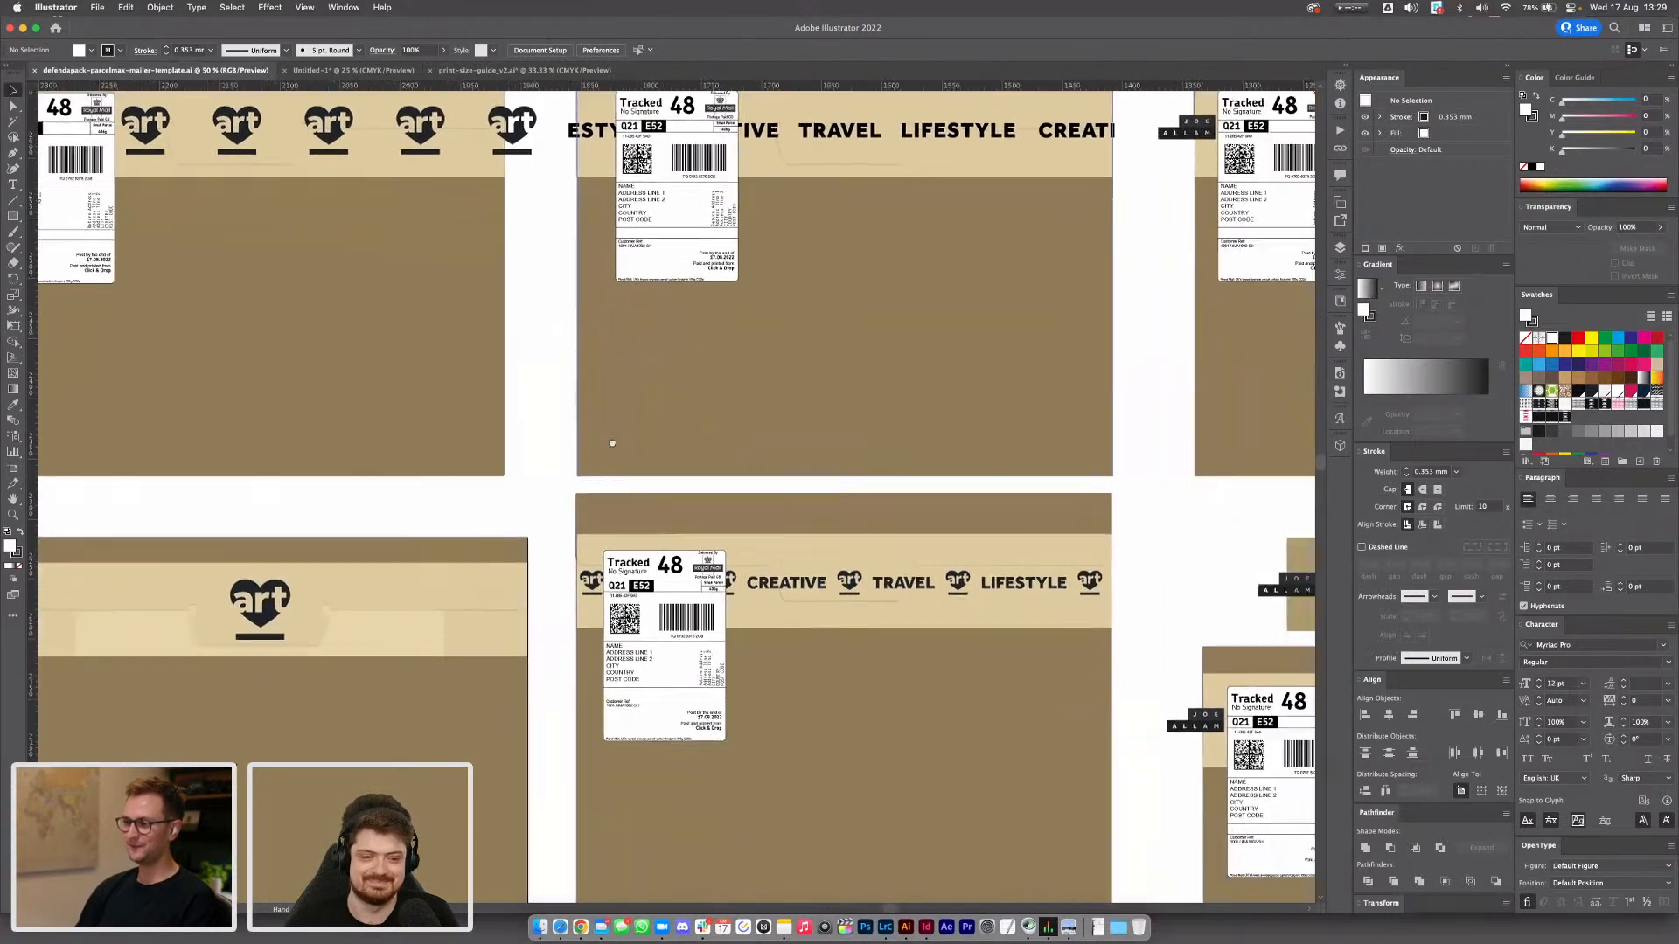
scroll(612, 443, "down", 2)
key("super+minus")
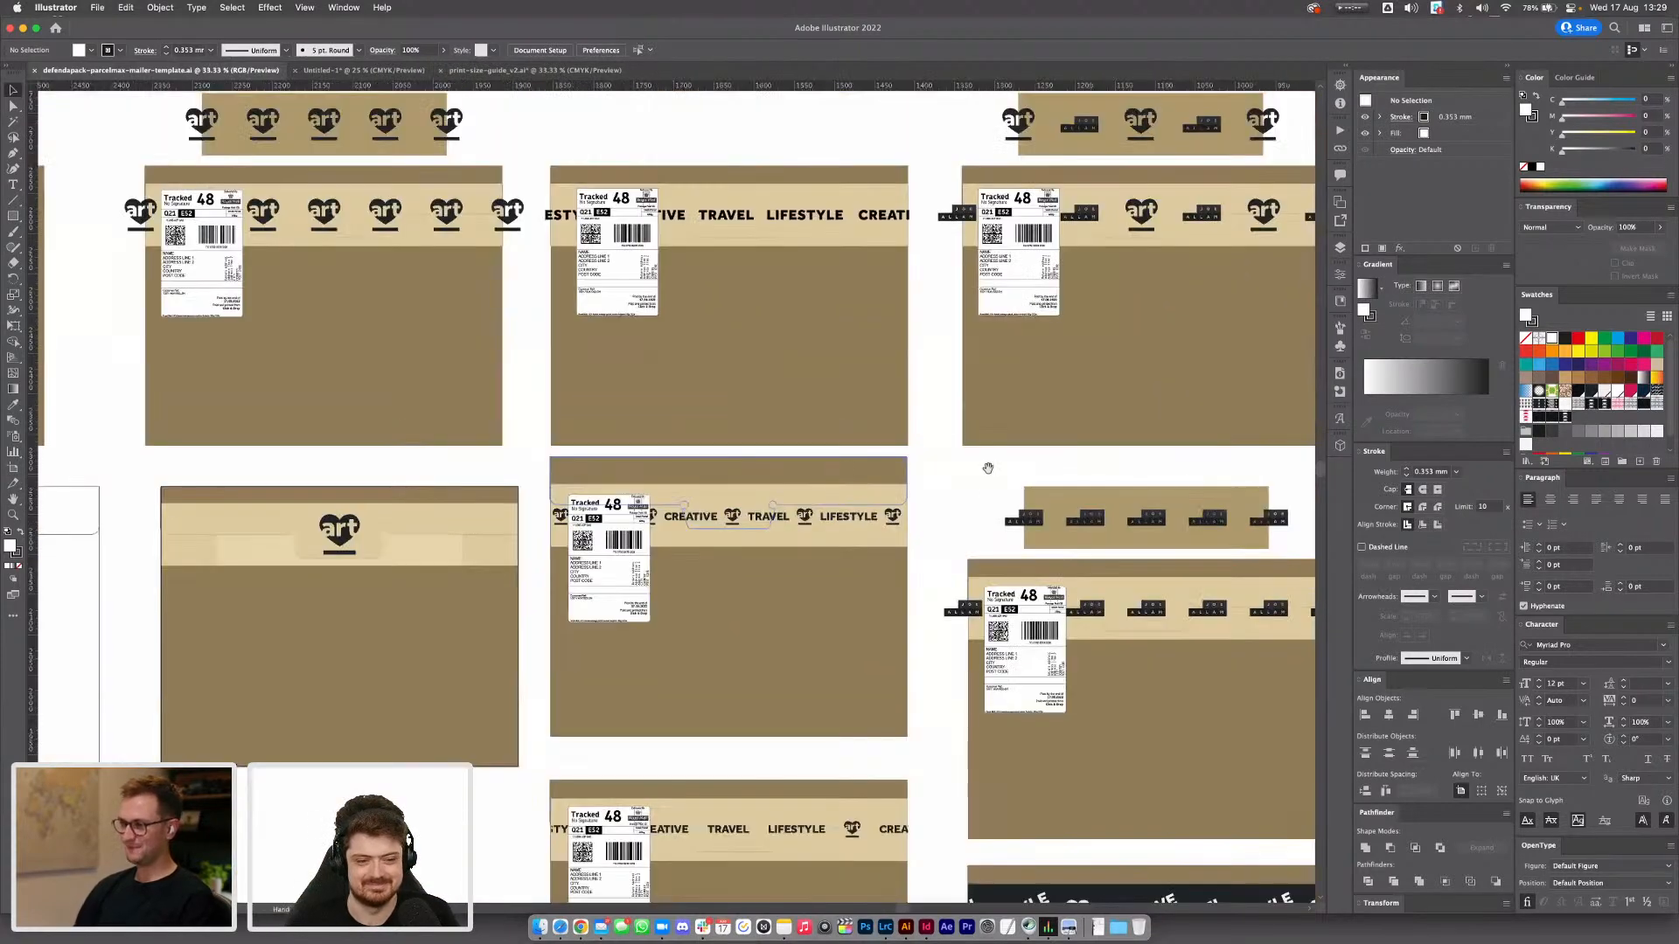
left_click_drag(945, 504, 791, 490)
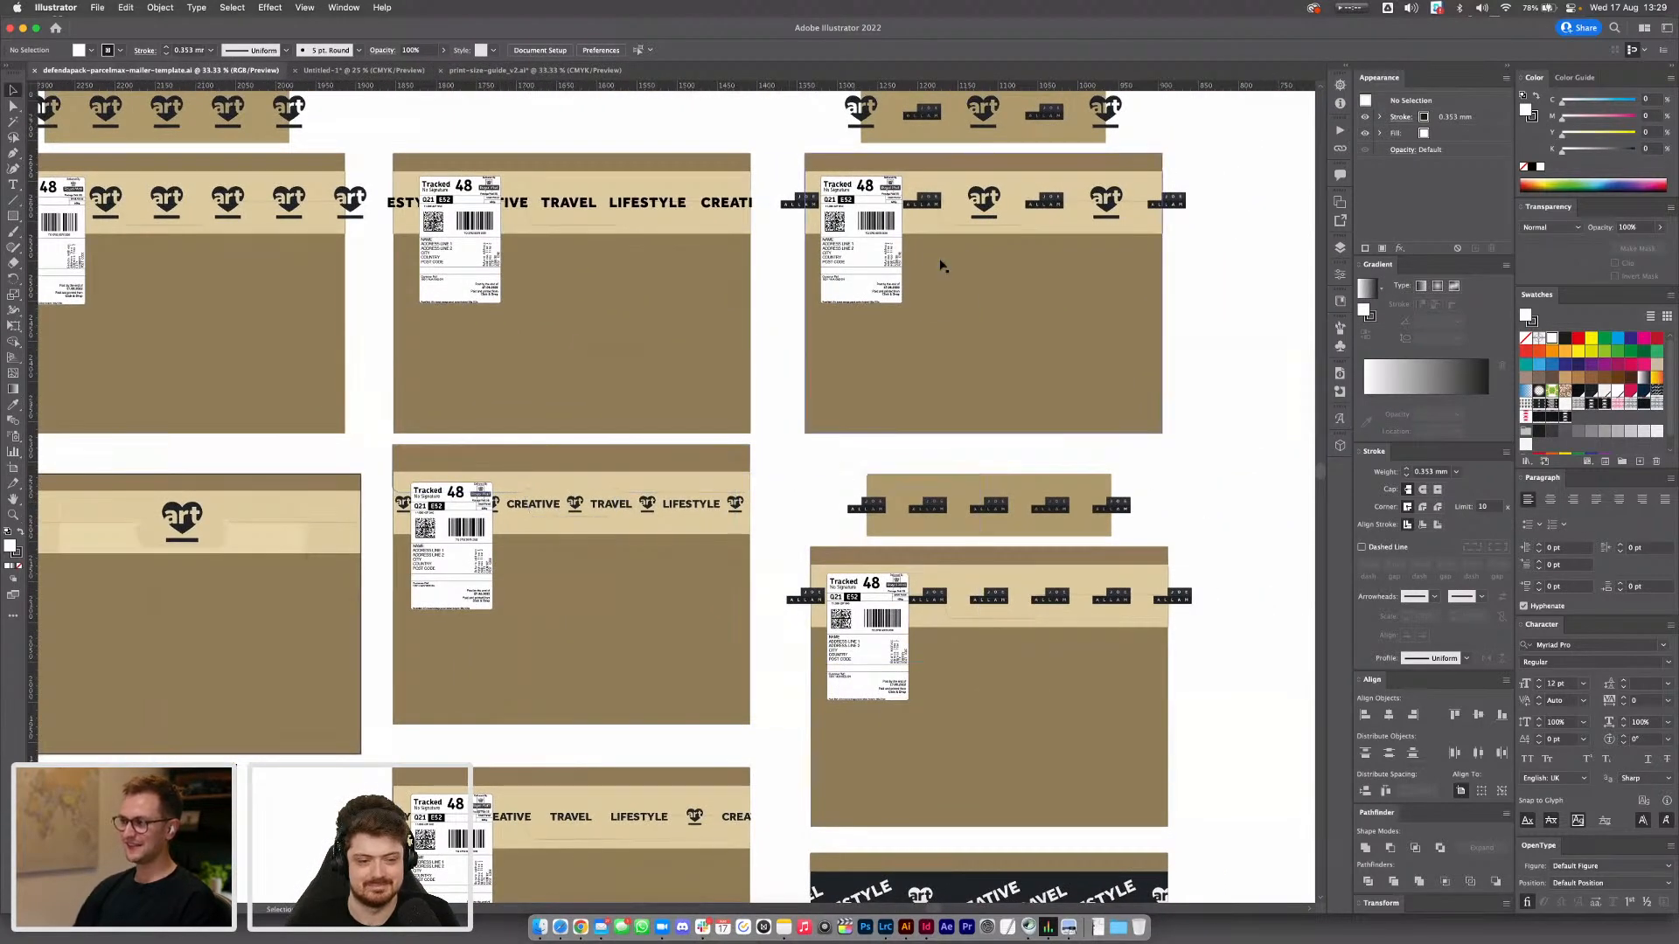
scroll(899, 355, "down", 5)
scroll(955, 314, "down", 4)
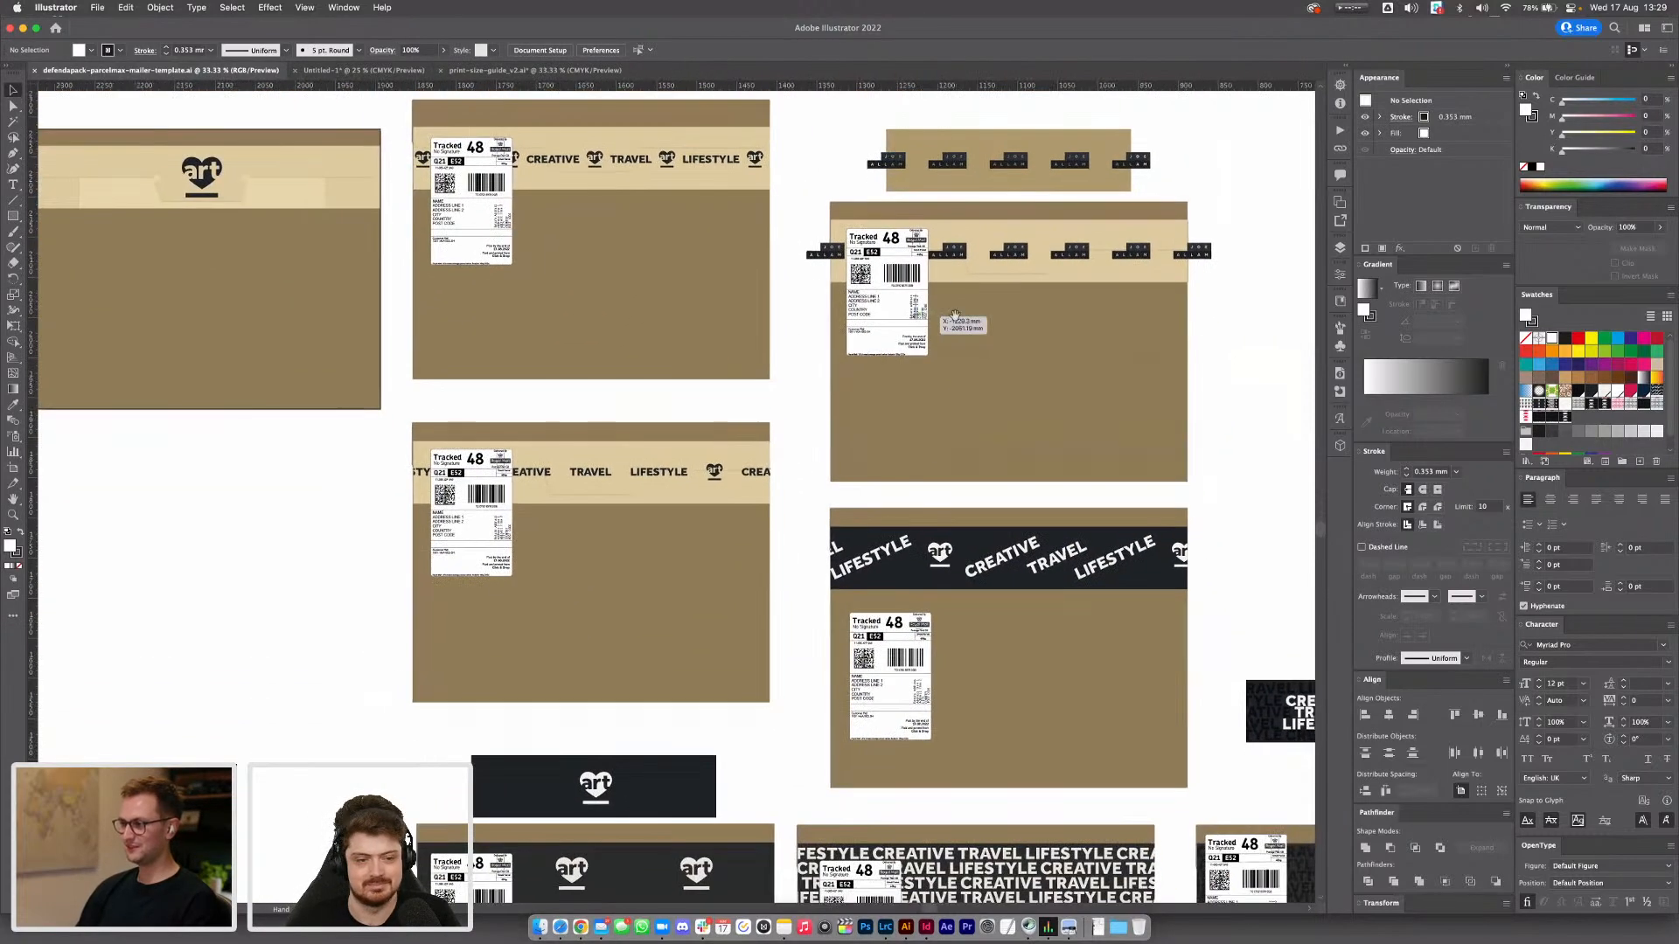
scroll(955, 315, "down", 5)
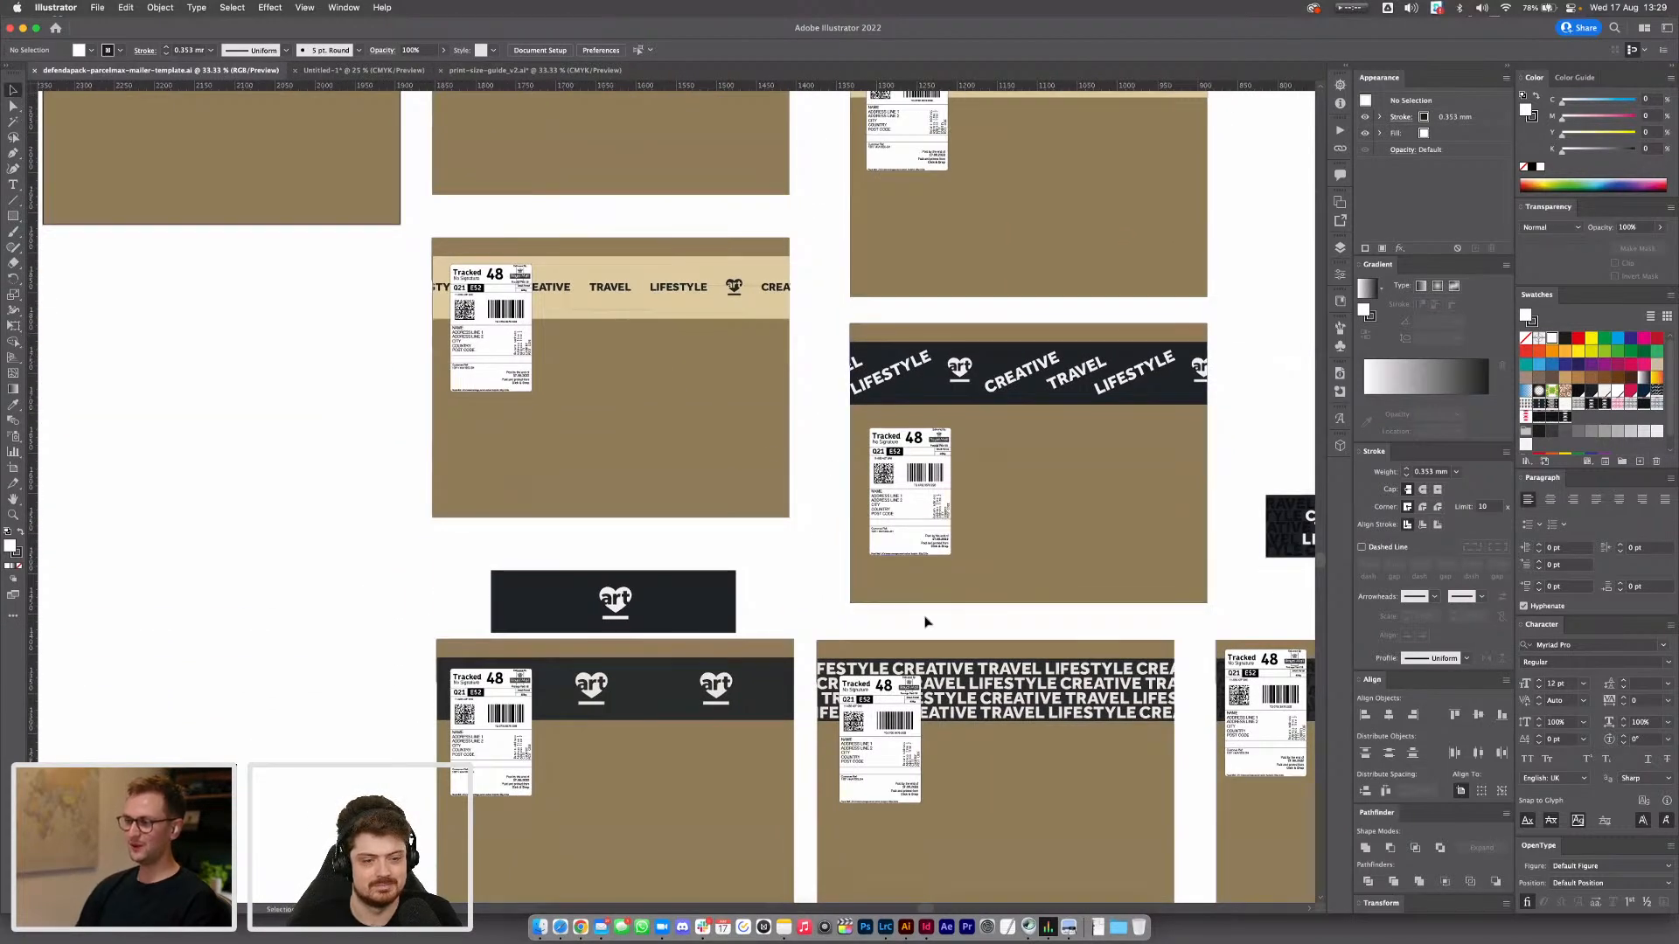
left_click_drag(837, 600, 665, 527)
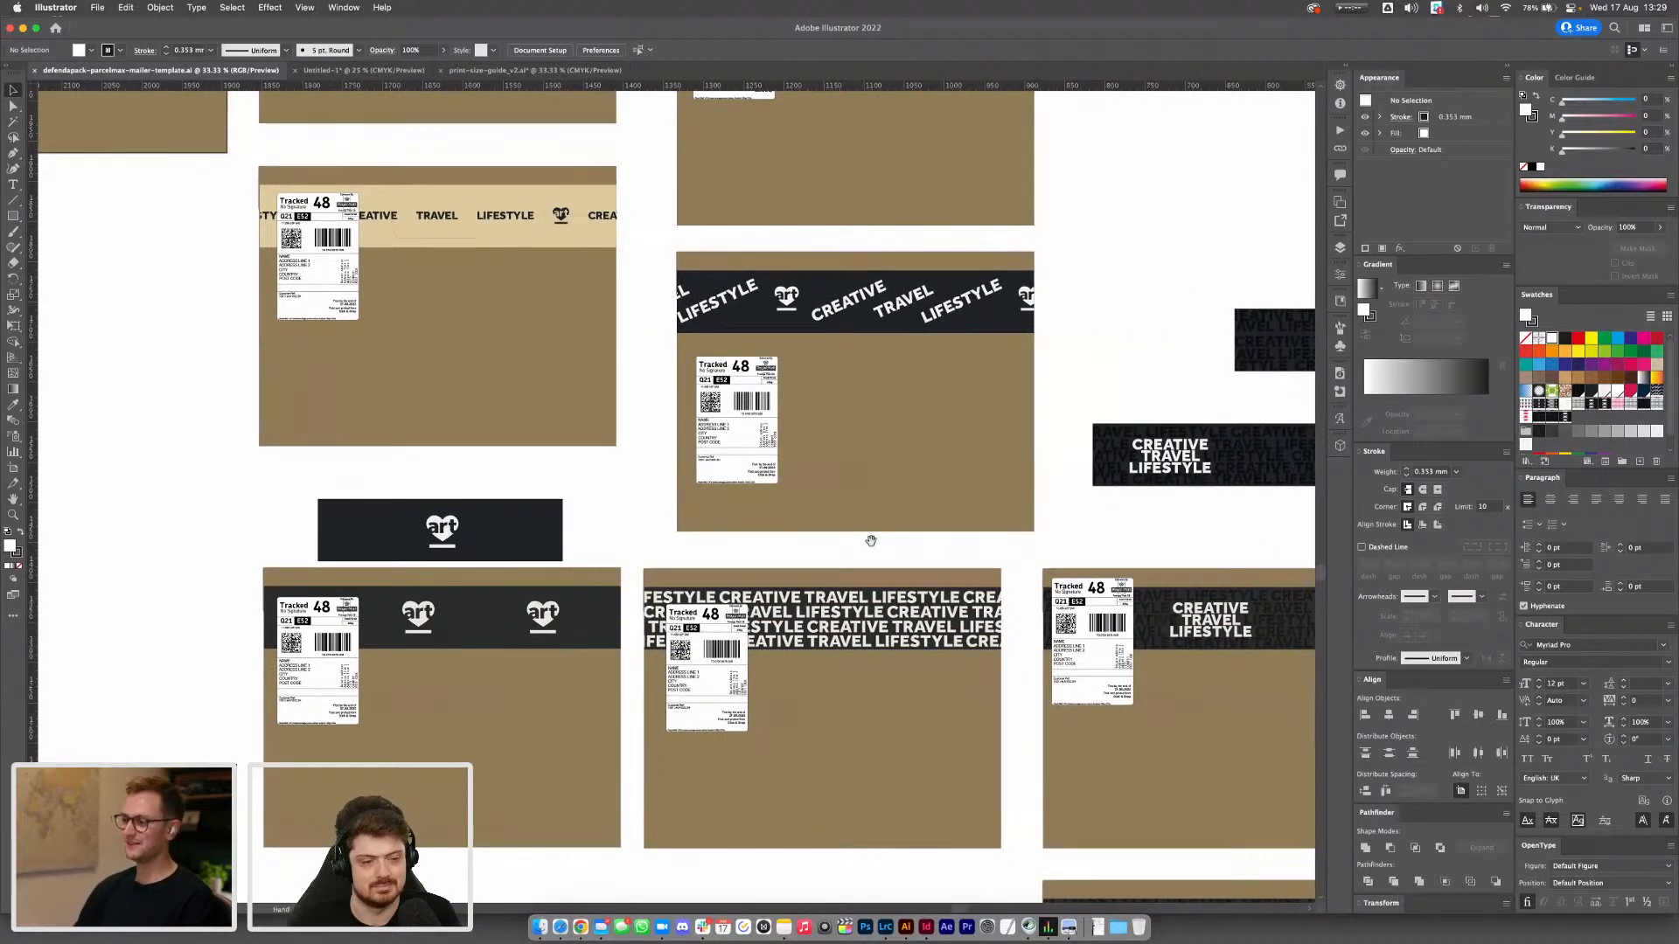
Look over the dark, pink, navy and white CREATIVE TRAVEL LIFESTYLE tape mockups, ending on the selected dark tape above the Stickermule template
scroll(871, 541, "right", 10)
scroll(871, 540, "down", 3)
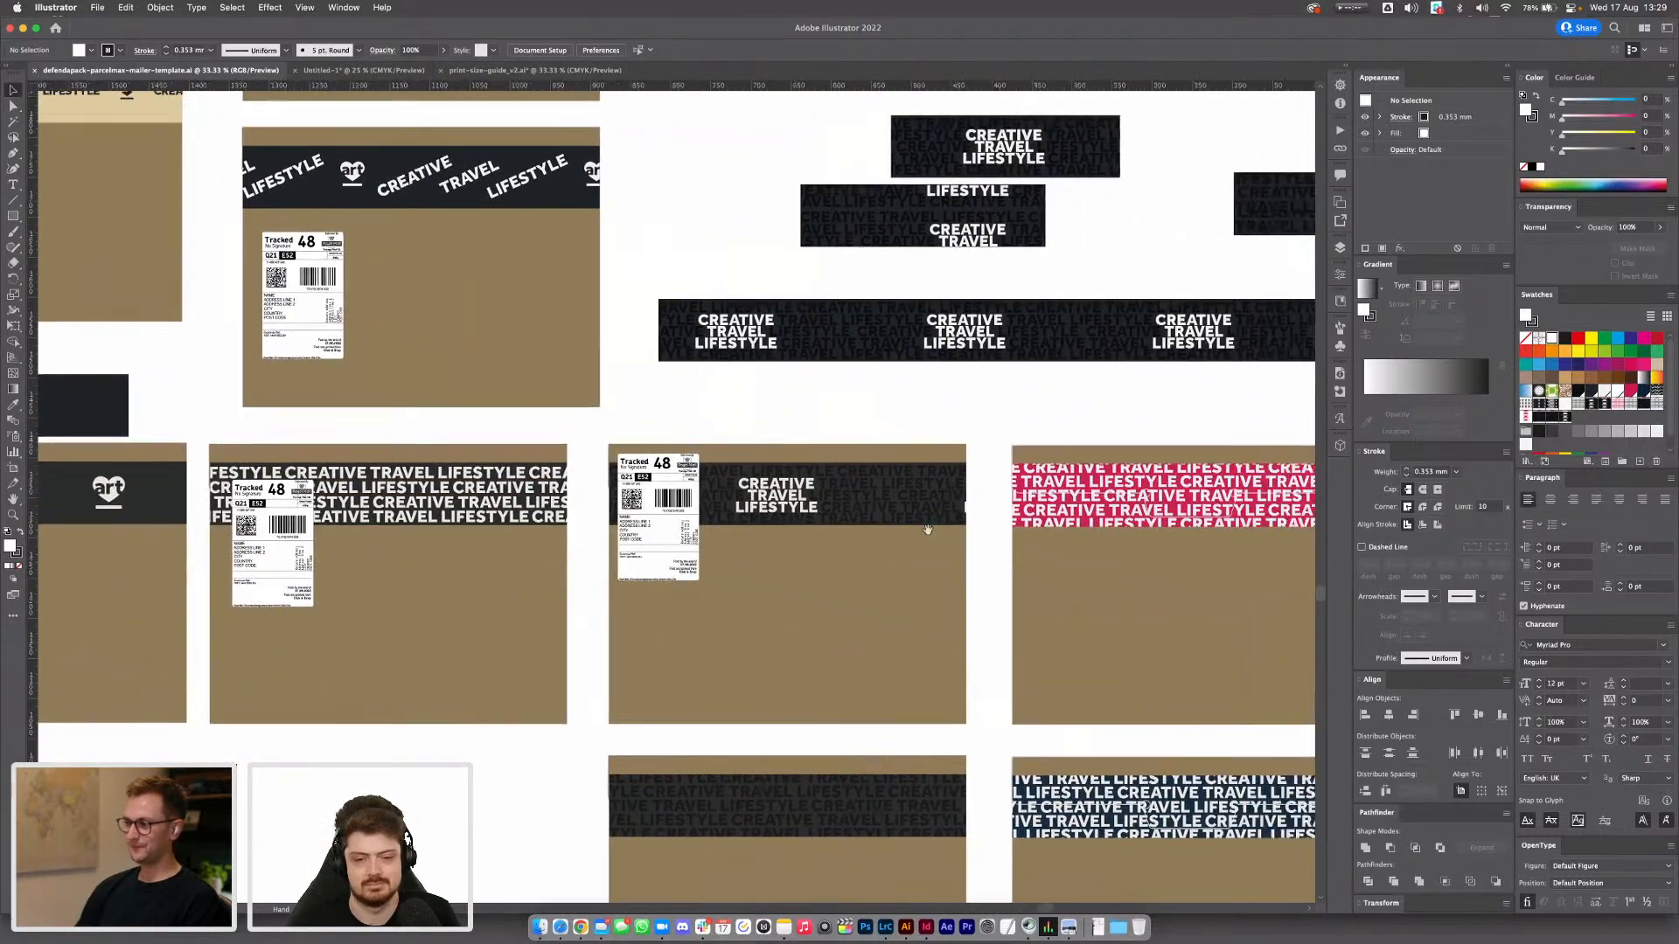
scroll(928, 529, "right", 9)
scroll(927, 529, "down", 3)
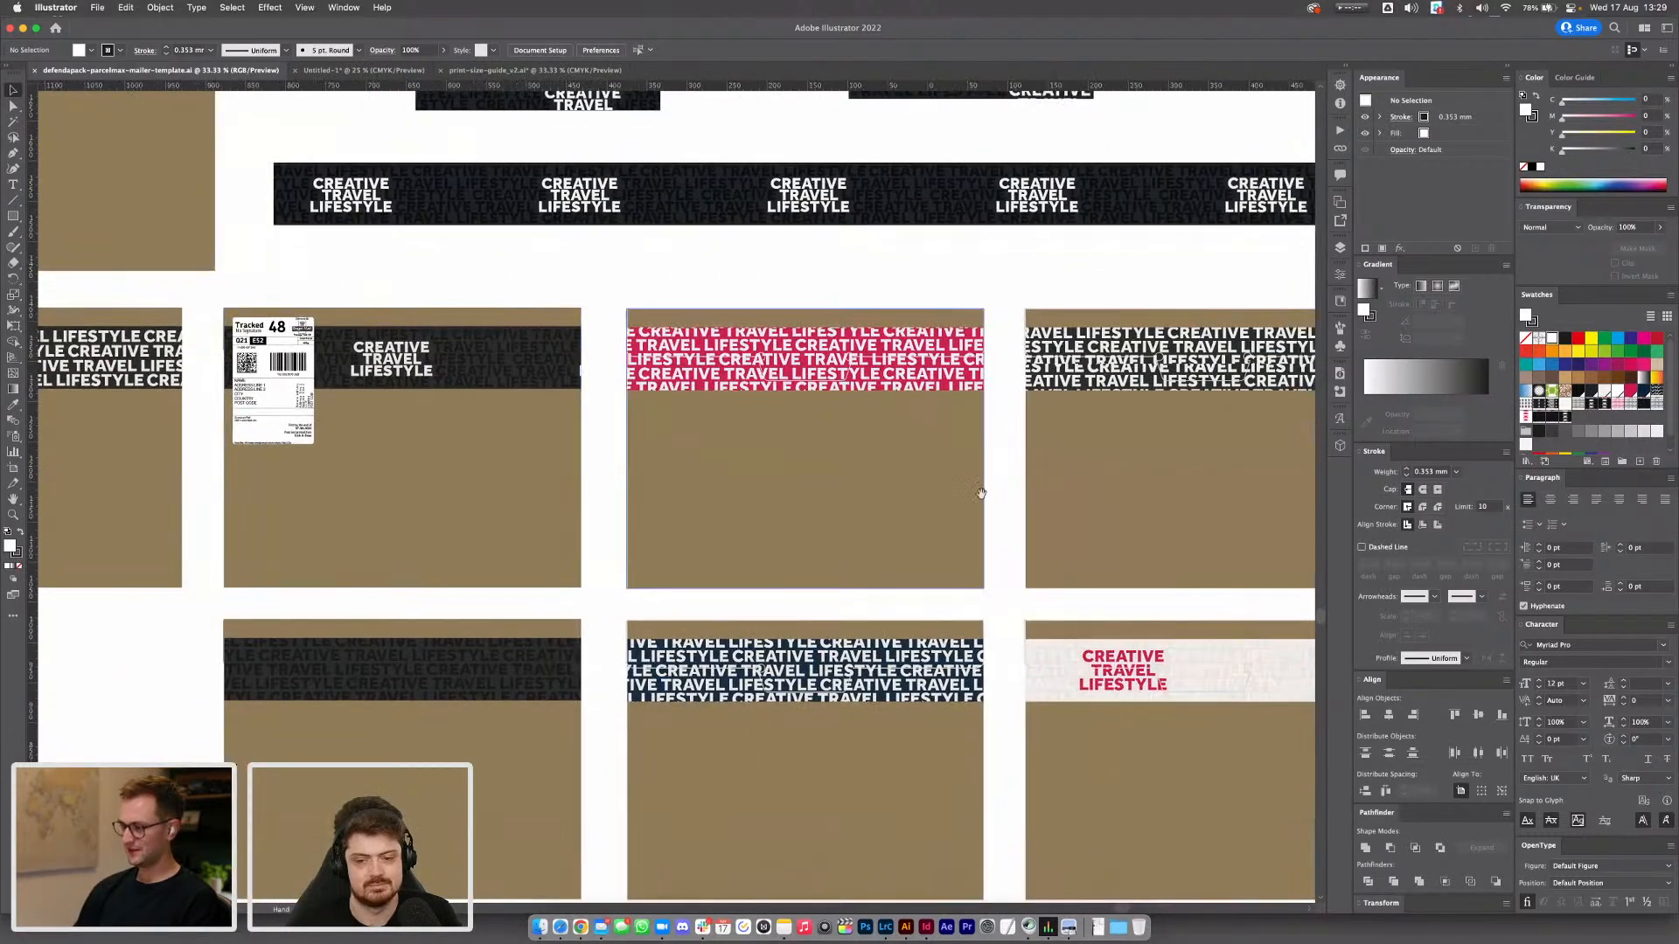
scroll(981, 494, "down", 8)
scroll(981, 494, "right", 2)
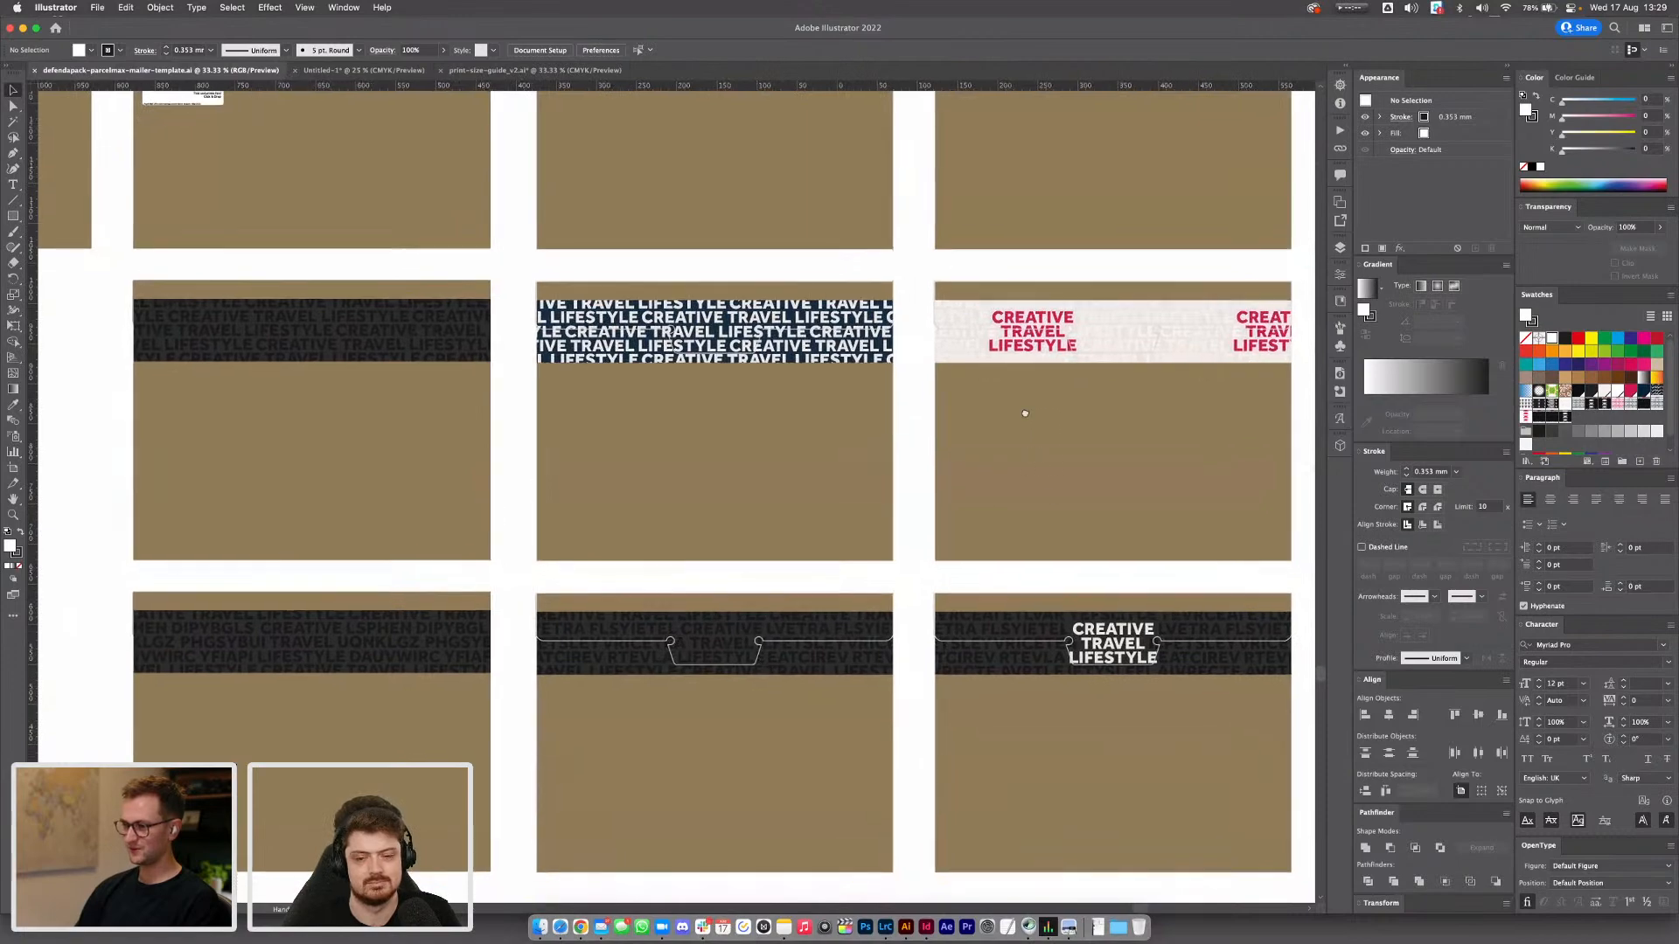
scroll(1025, 413, "down", 5)
scroll(1019, 424, "right", 5)
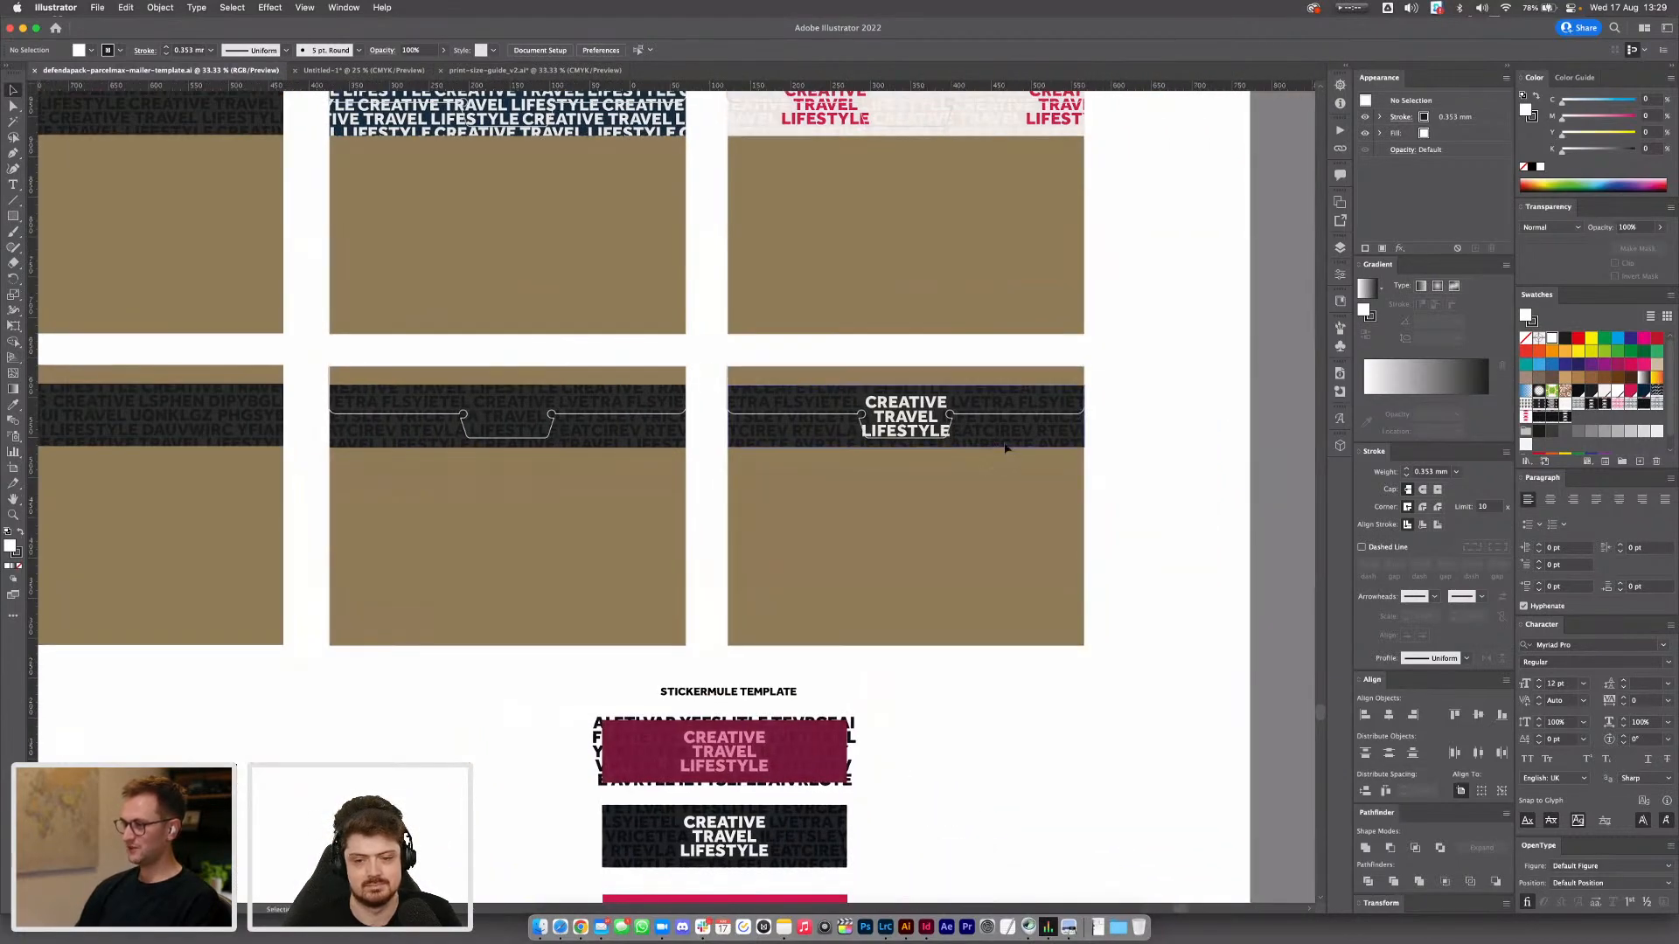
left_click(1017, 435)
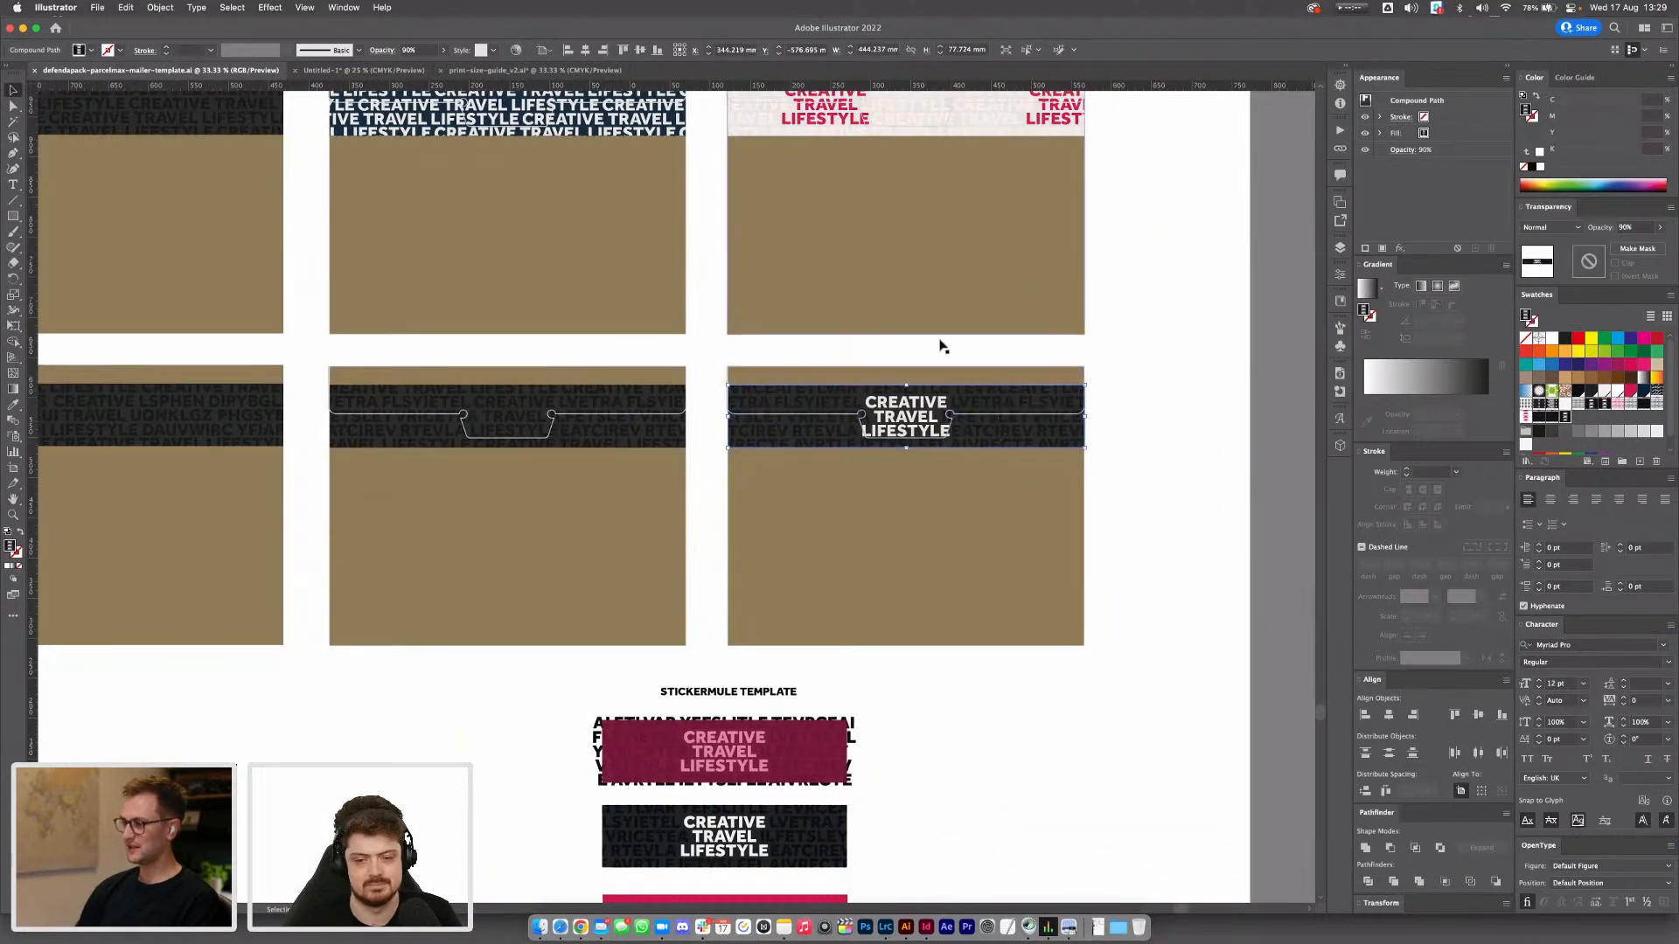
Examine the long dark CREATIVE TRAVEL LIFESTYLE tape strip and the pattern pieces above it, then compare them with the mailer mockups
scroll(940, 344, "up", 13)
scroll(940, 344, "left", 1)
scroll(926, 709, "up", 6)
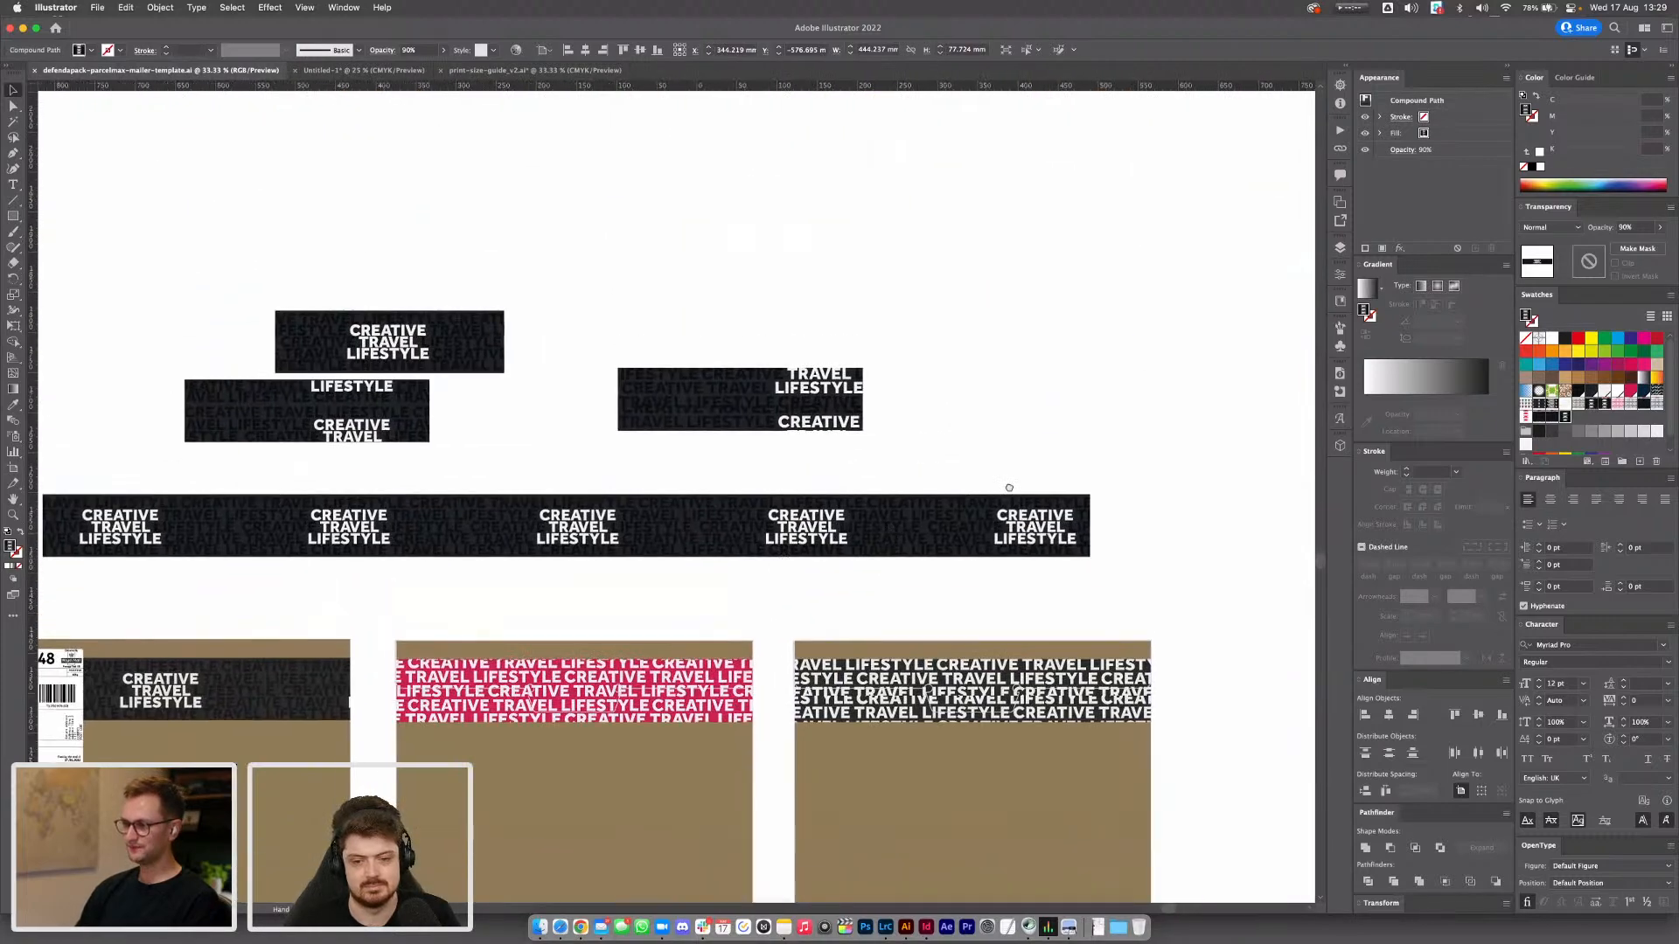
scroll(888, 528, "left", 5)
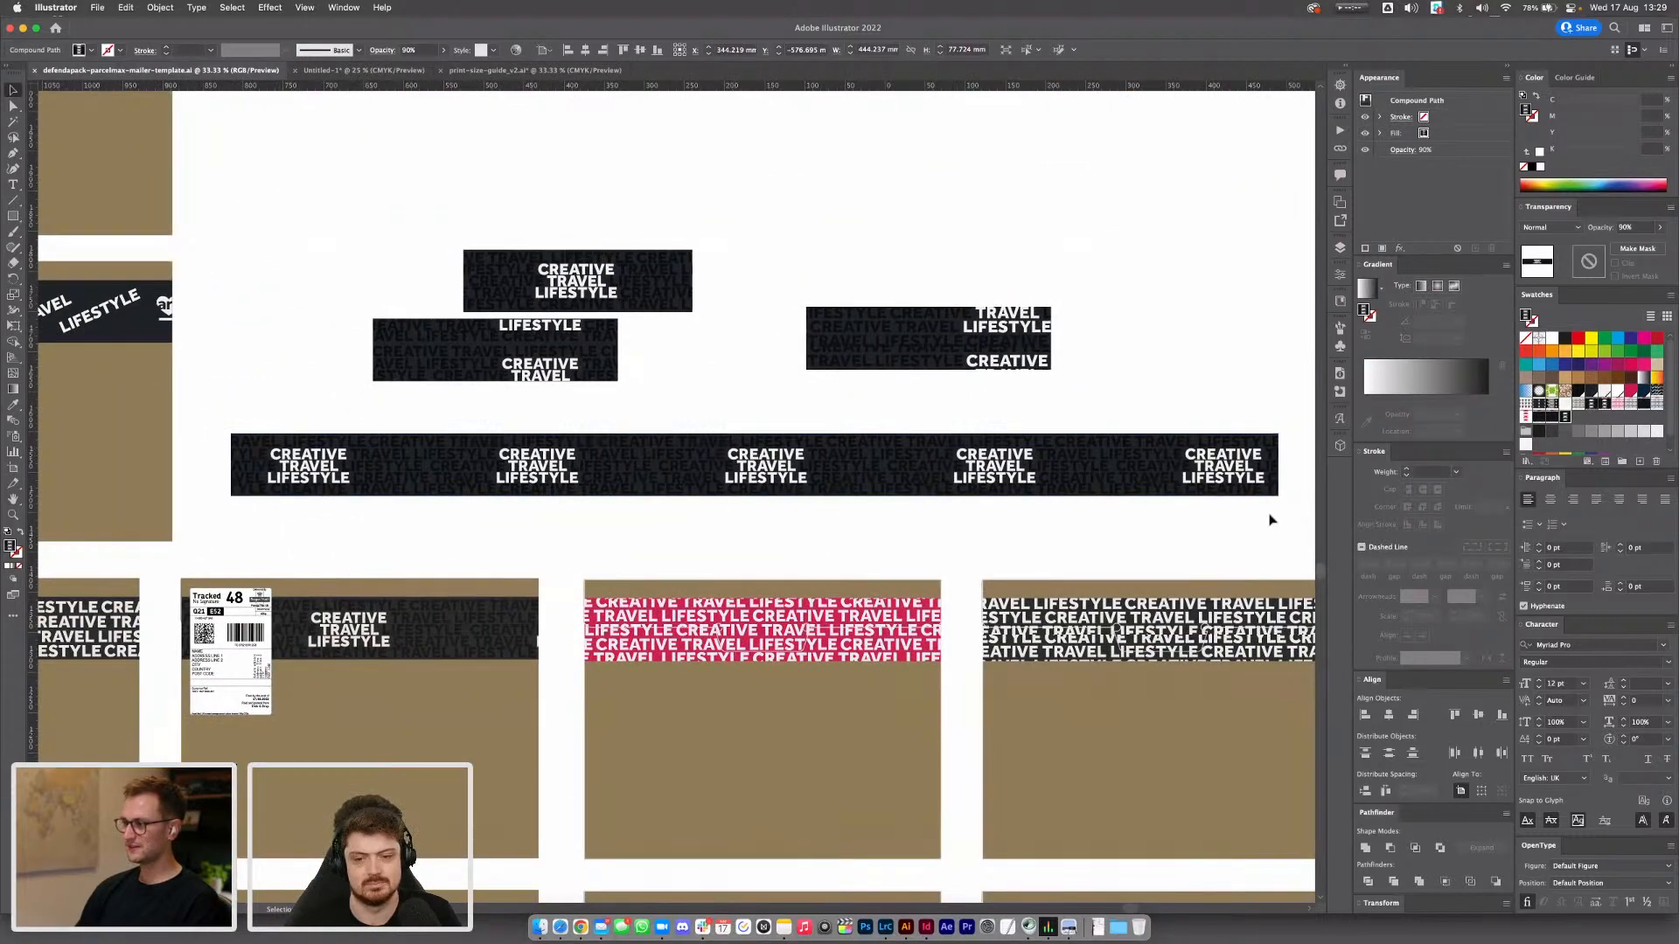
left_click(359, 518)
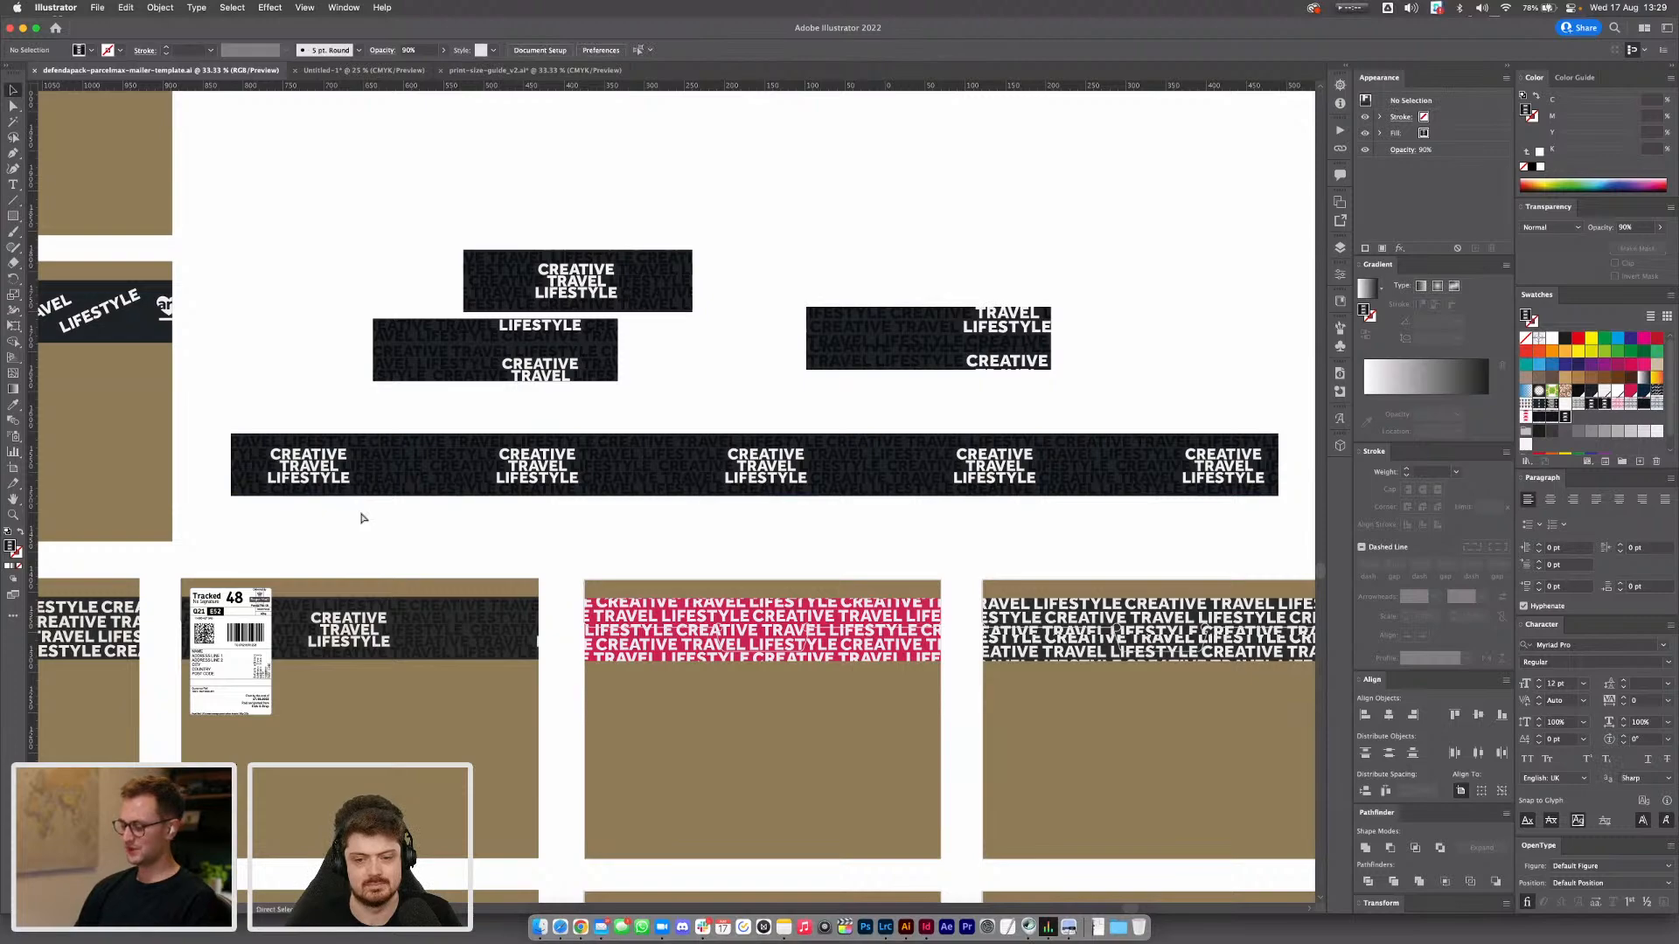
scroll(364, 518, "up", 5)
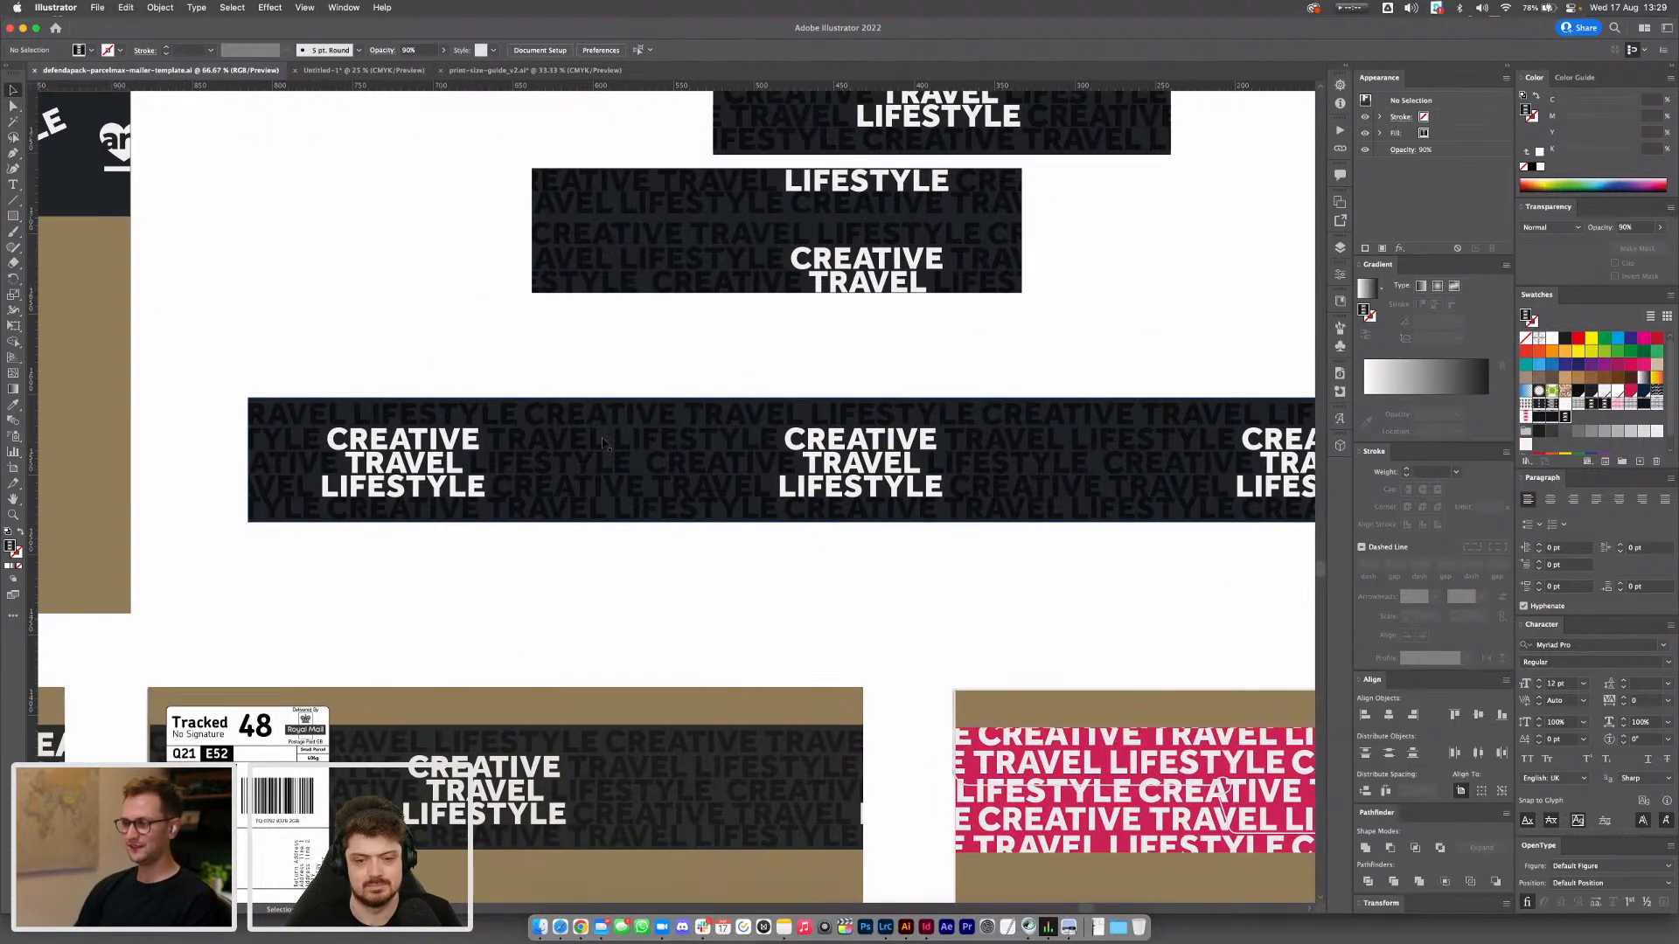
scroll(600, 390, "right", 2)
left_click_drag(638, 390, 342, 407)
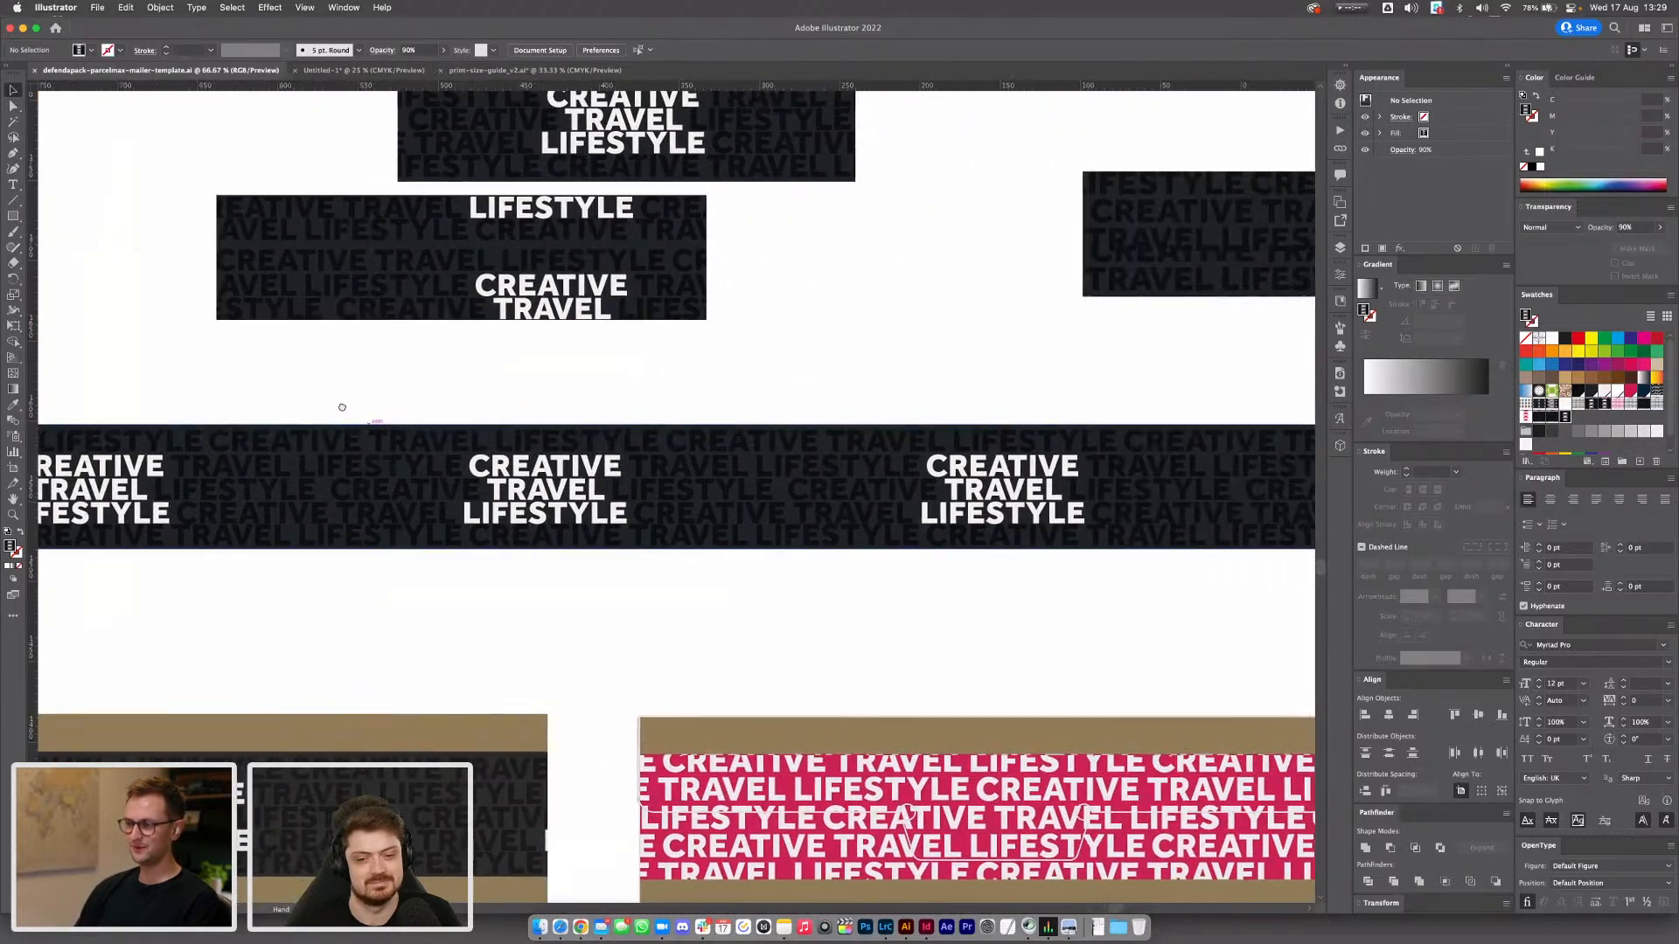
scroll(342, 407, "right", 3)
left_click_drag(510, 416, 605, 319)
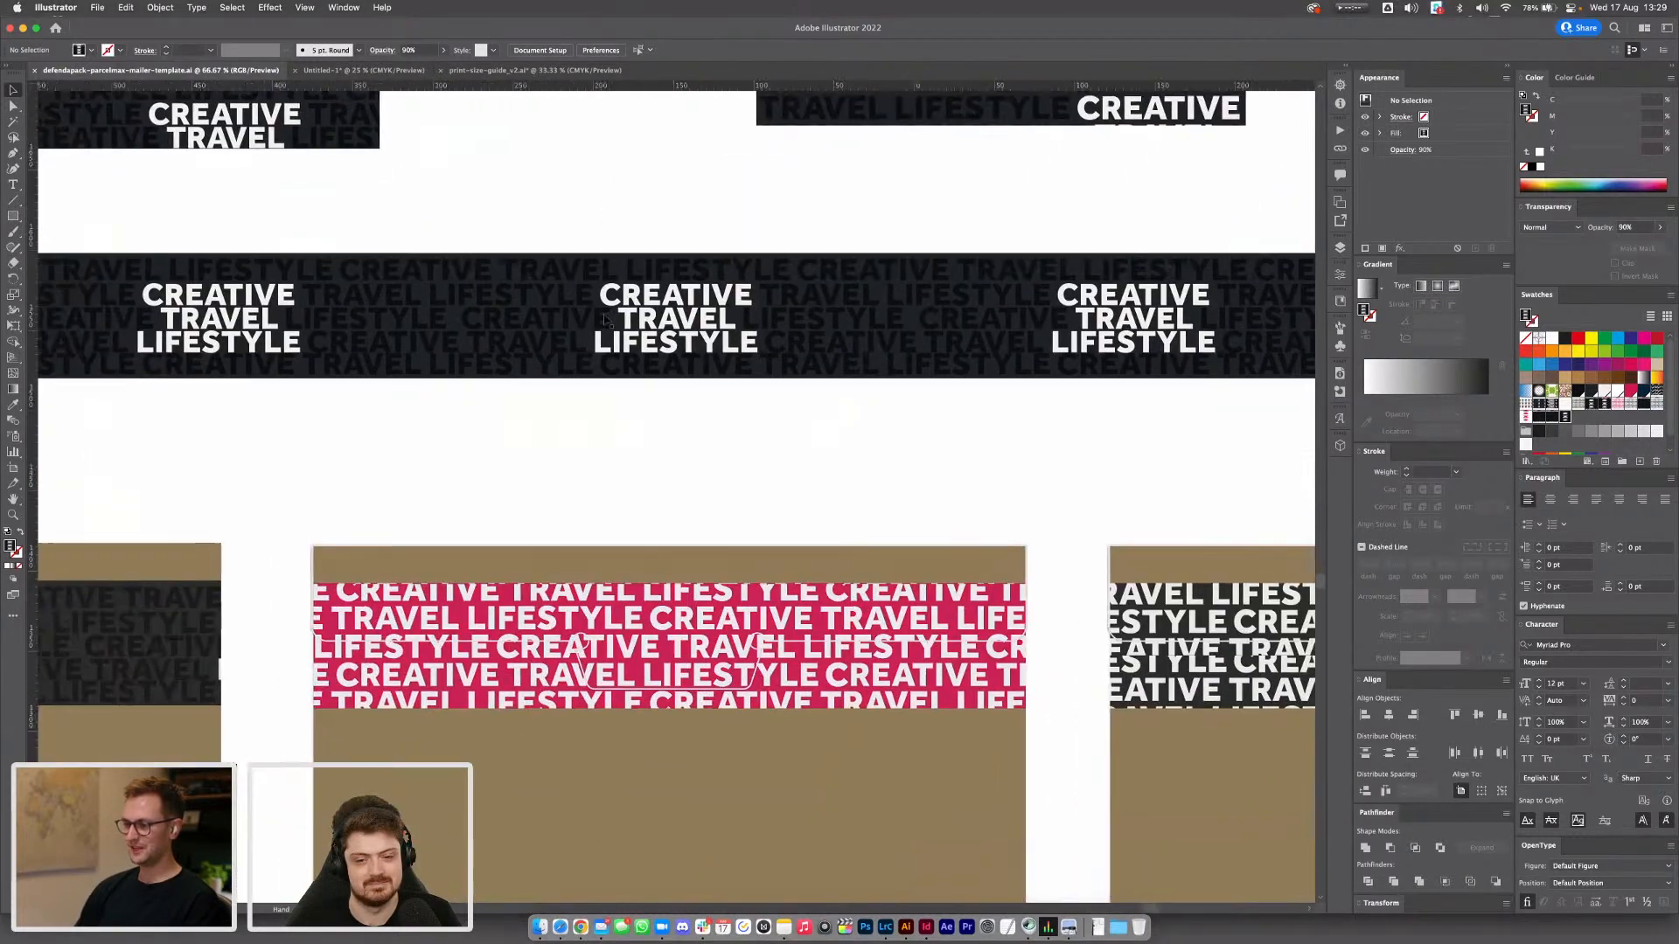
key("super+minus")
key("super+minus")
scroll(607, 435, "left", 5)
scroll(607, 435, "down", 2)
scroll(742, 455, "left", 1)
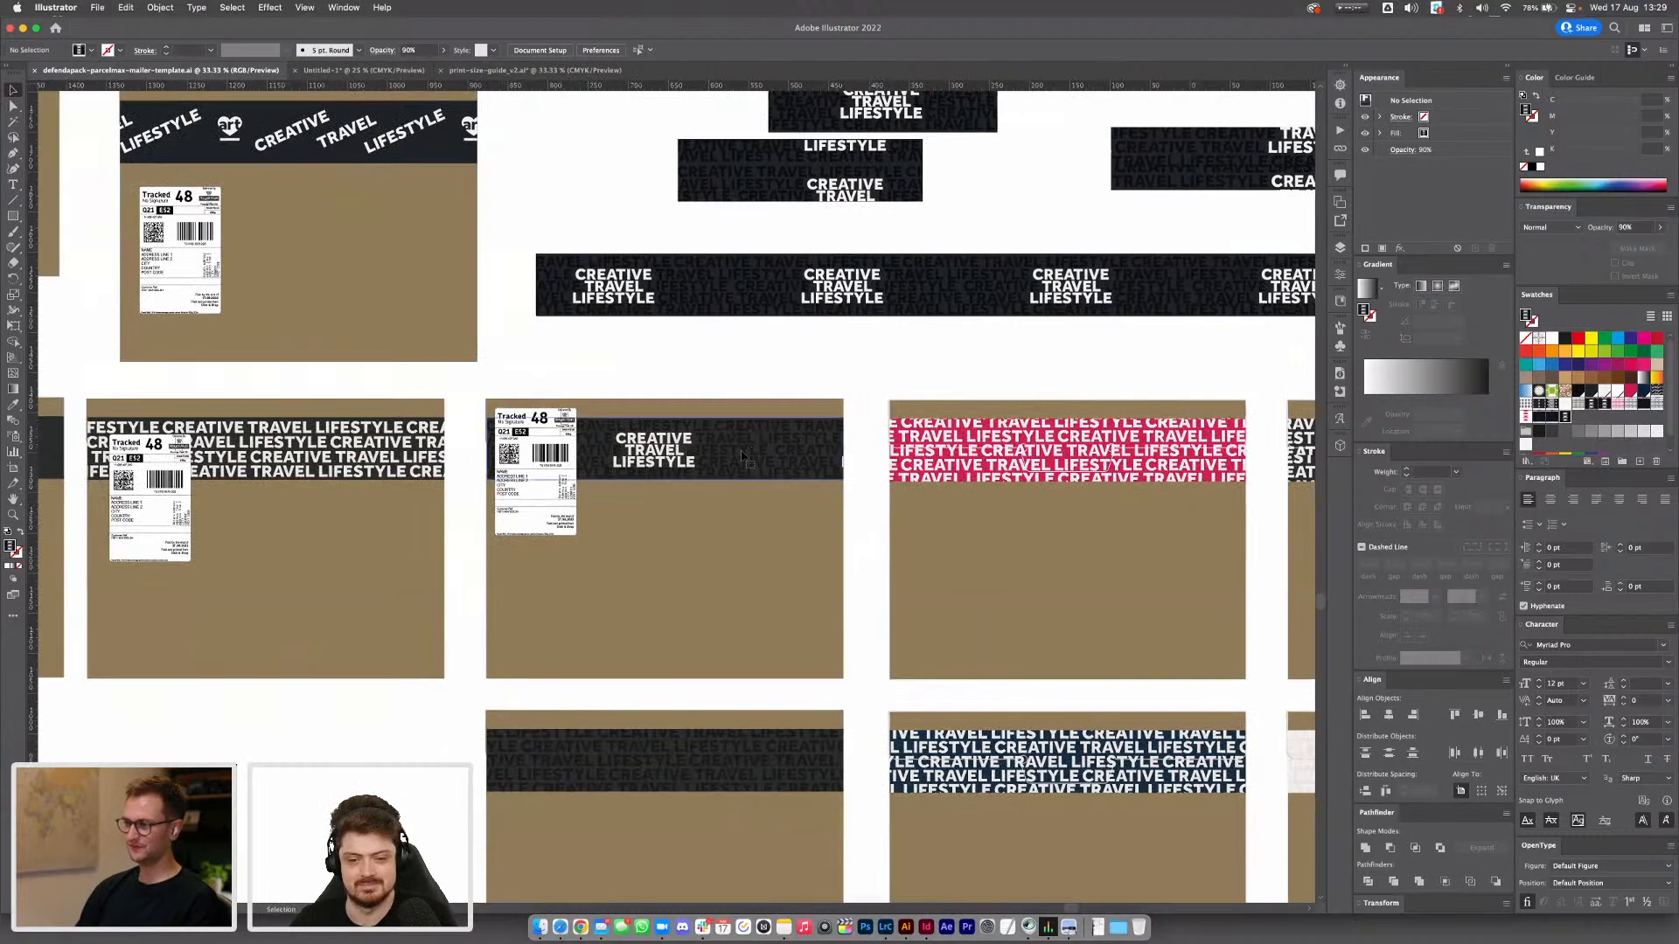
Try to slide the slogan pattern inside the dark tape of the mailer with the Tracked 48 label
left_click(742, 455)
left_click_drag(717, 464, 620, 462)
left_click(756, 378)
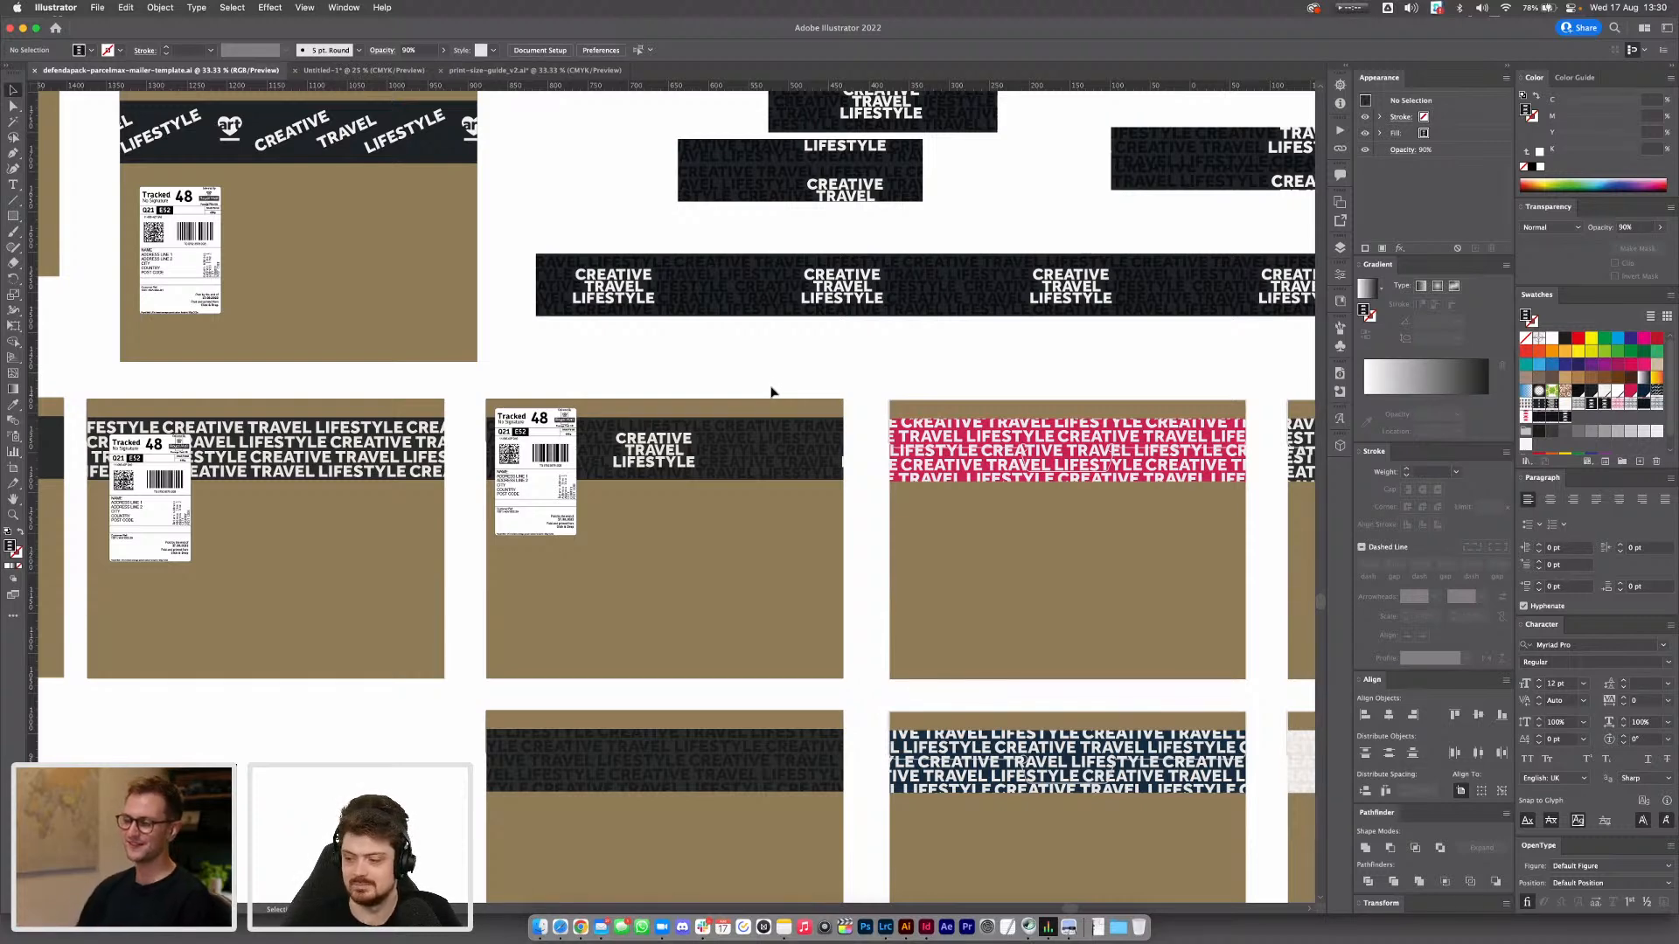
left_click(762, 447)
key("super+equal")
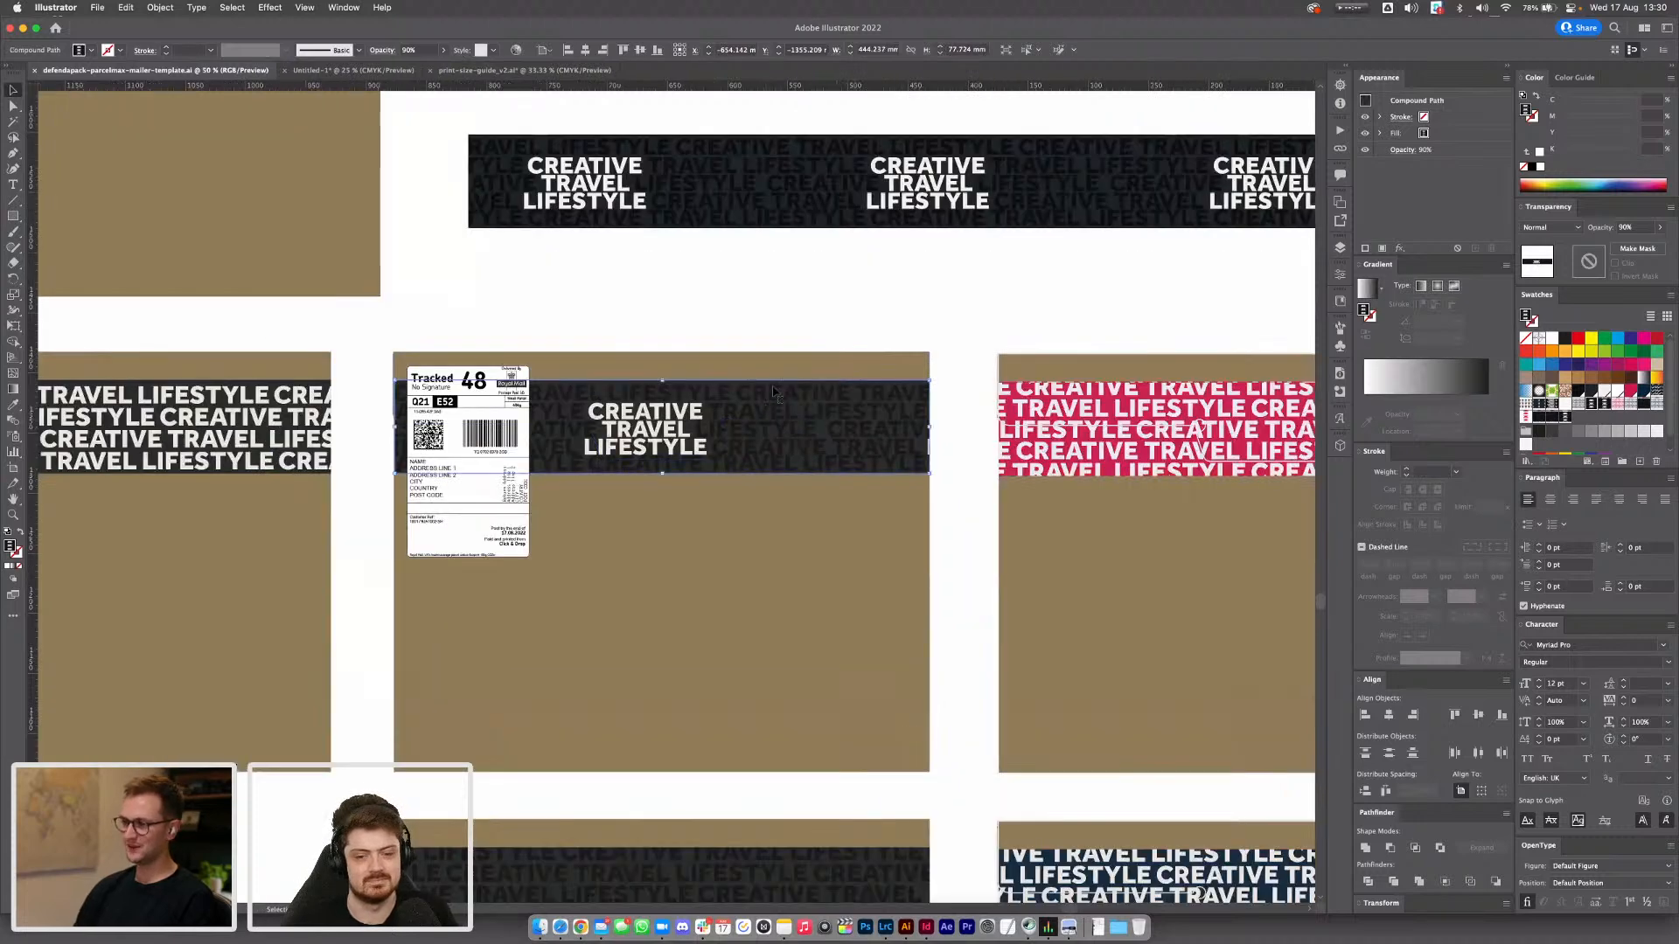
key("z")
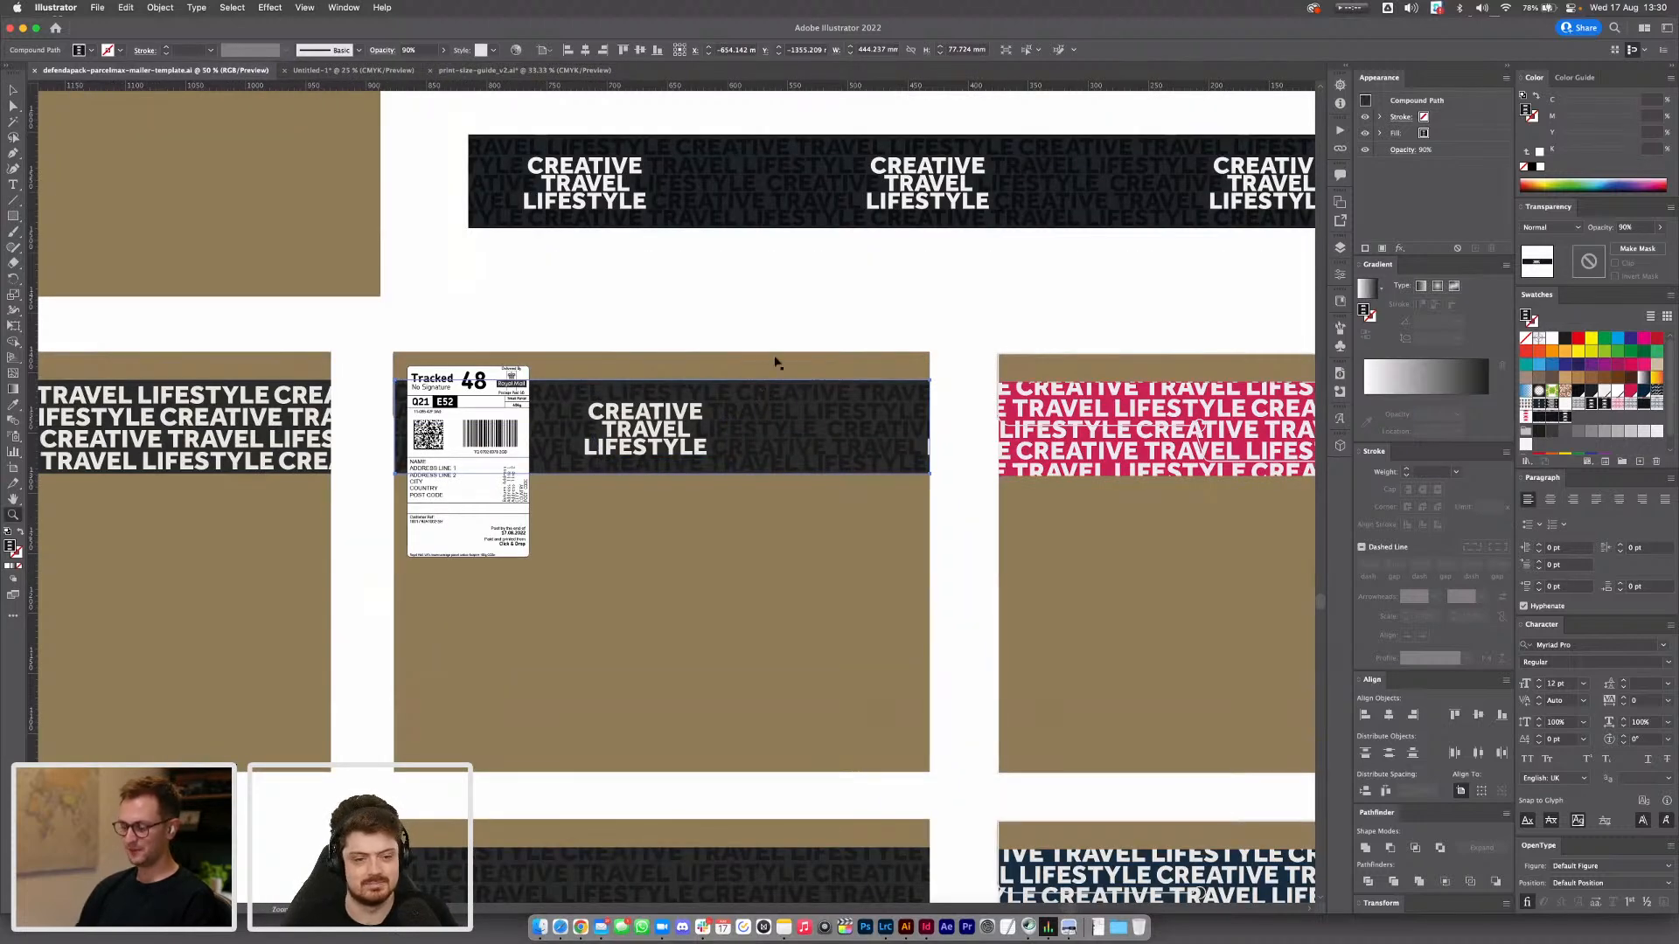
key("v")
left_click(773, 334)
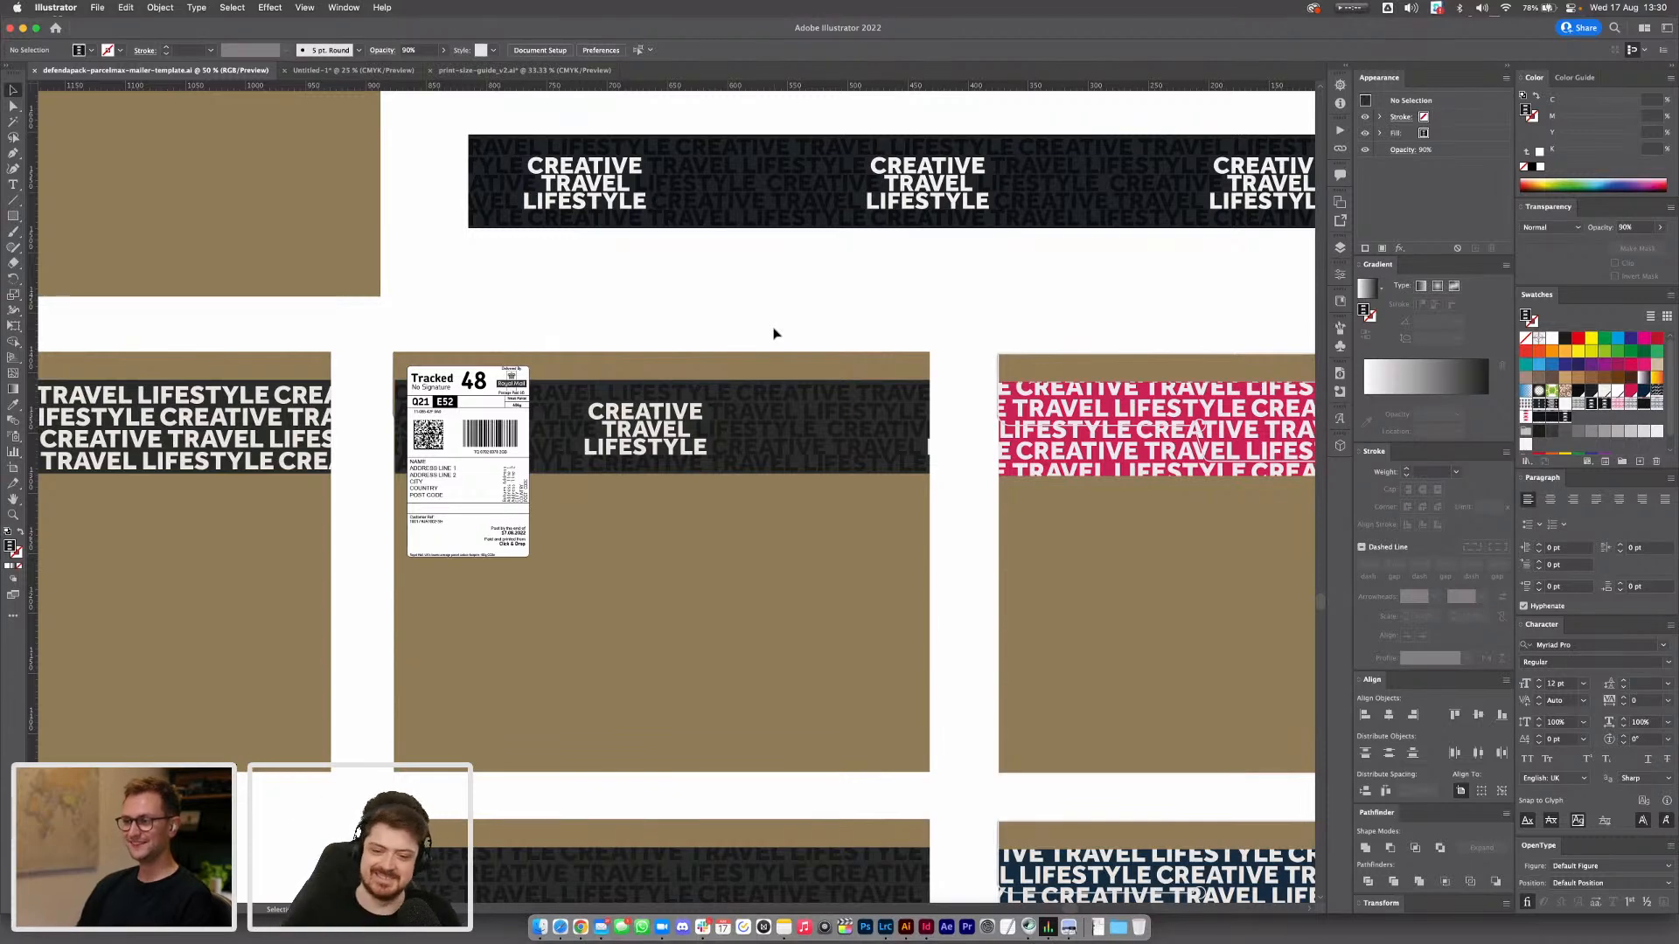
Shift the slogan pattern inside the labelled mailer's dark tape slightly away from the Tracked 48 label, keeping the tape shape in place
left_click(787, 394)
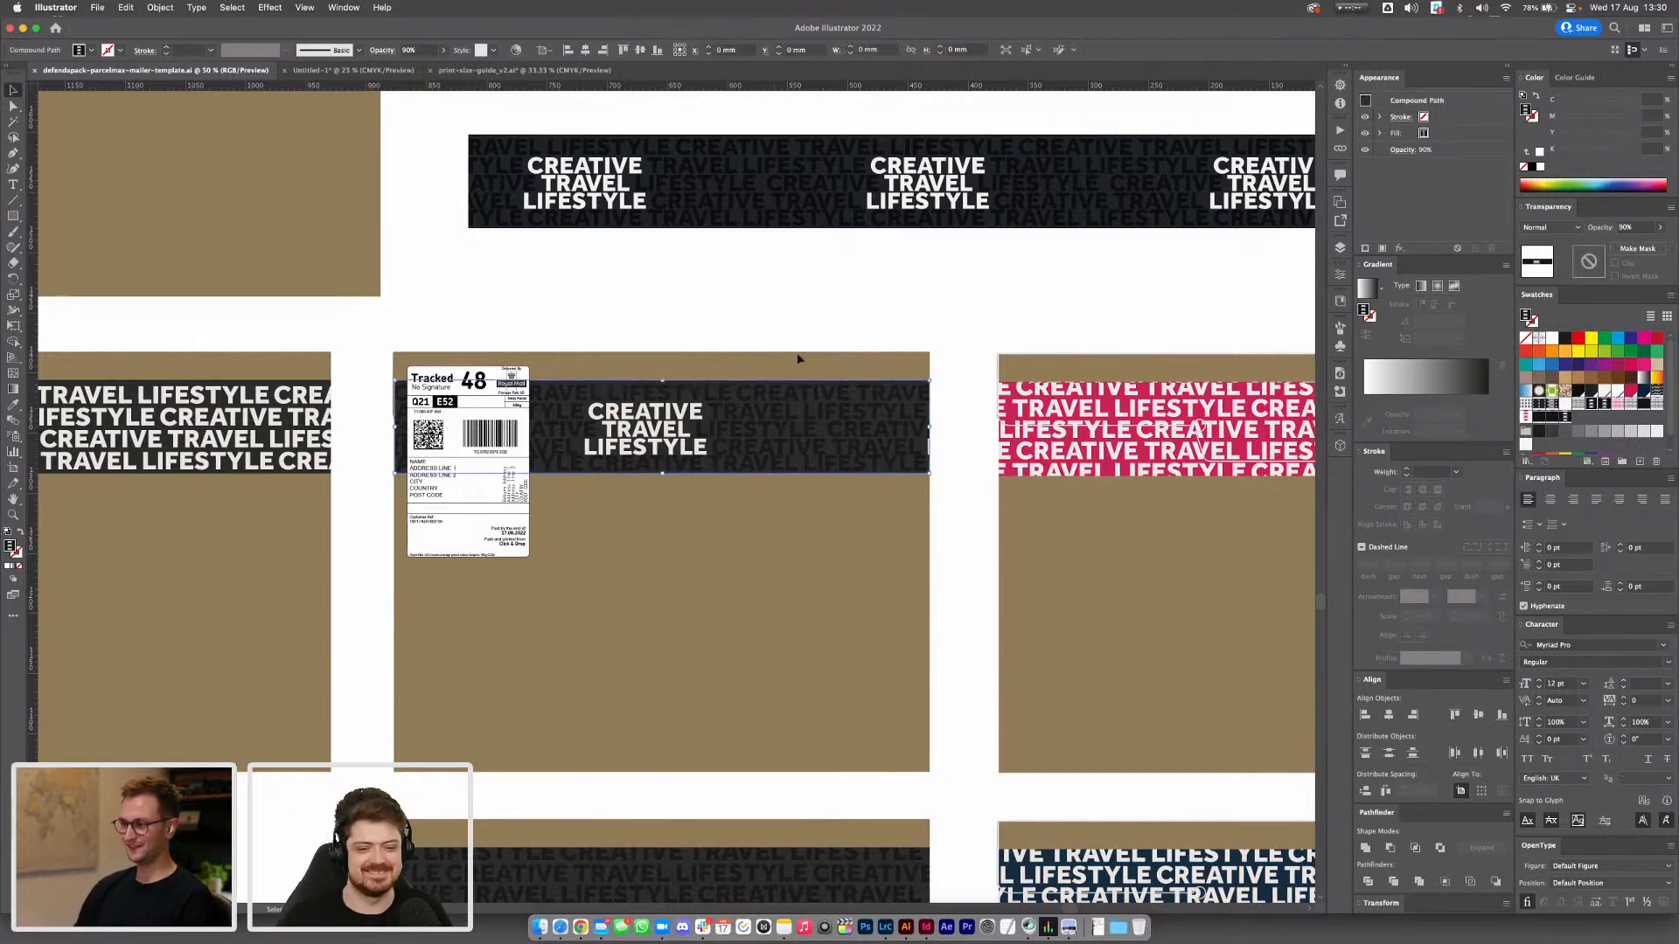
mouse_move(755, 419)
left_mouse_down()
mouse_move(783, 415)
mouse_move(754, 419)
left_mouse_up()
left_click(745, 349)
key("shift+grave")
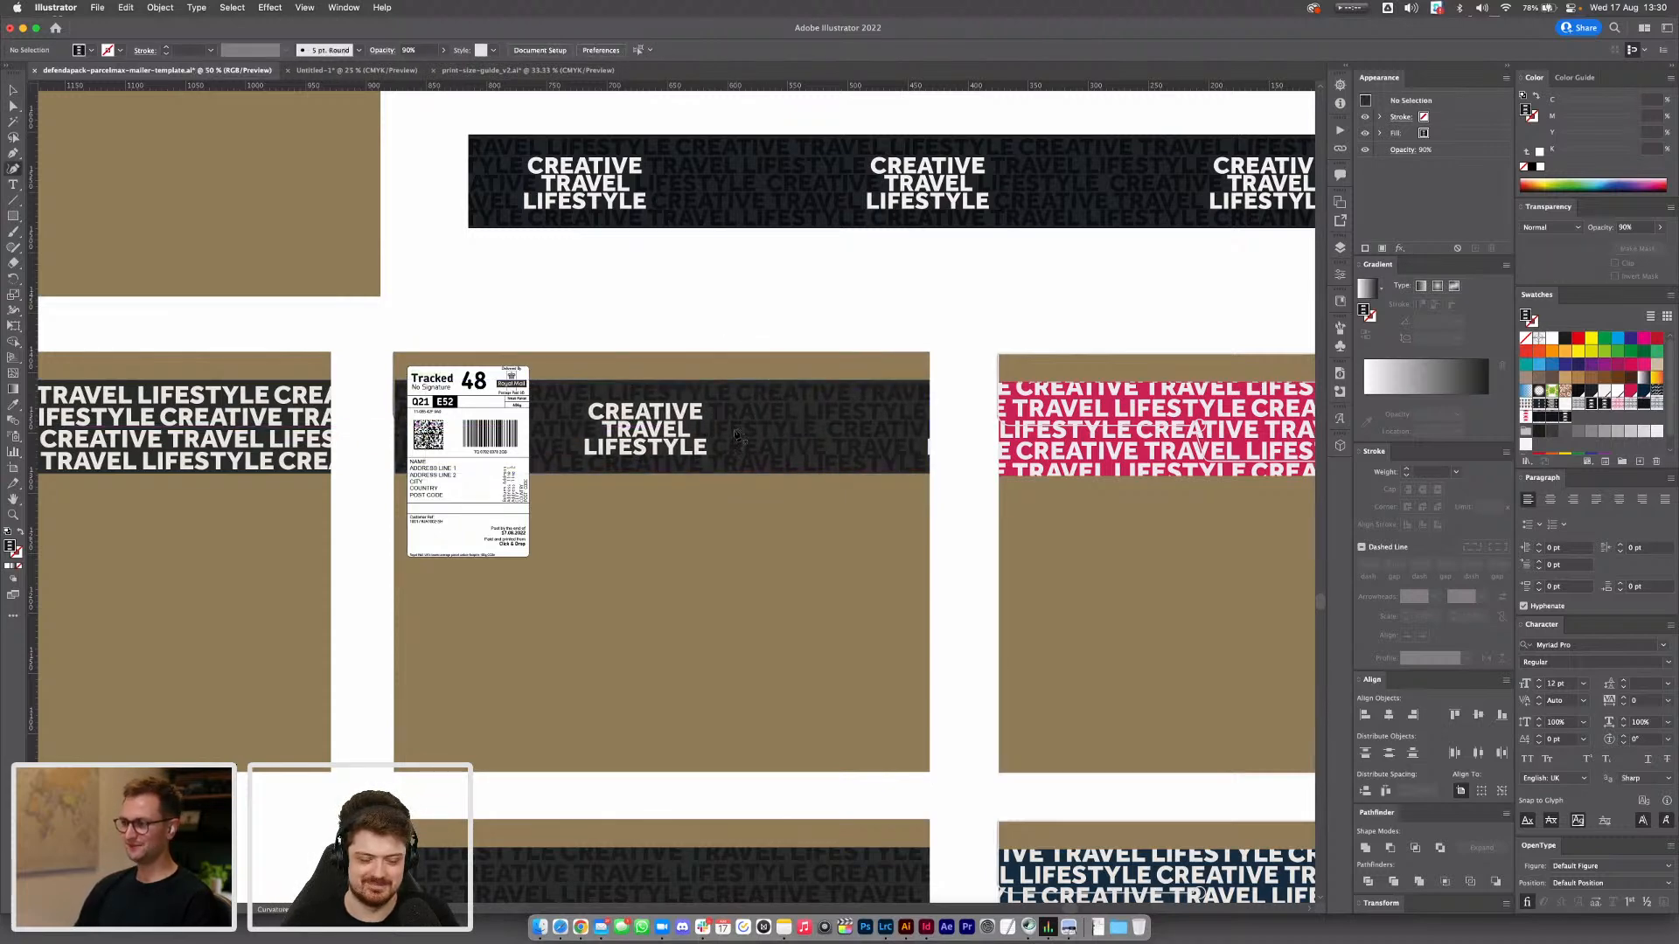
key("v")
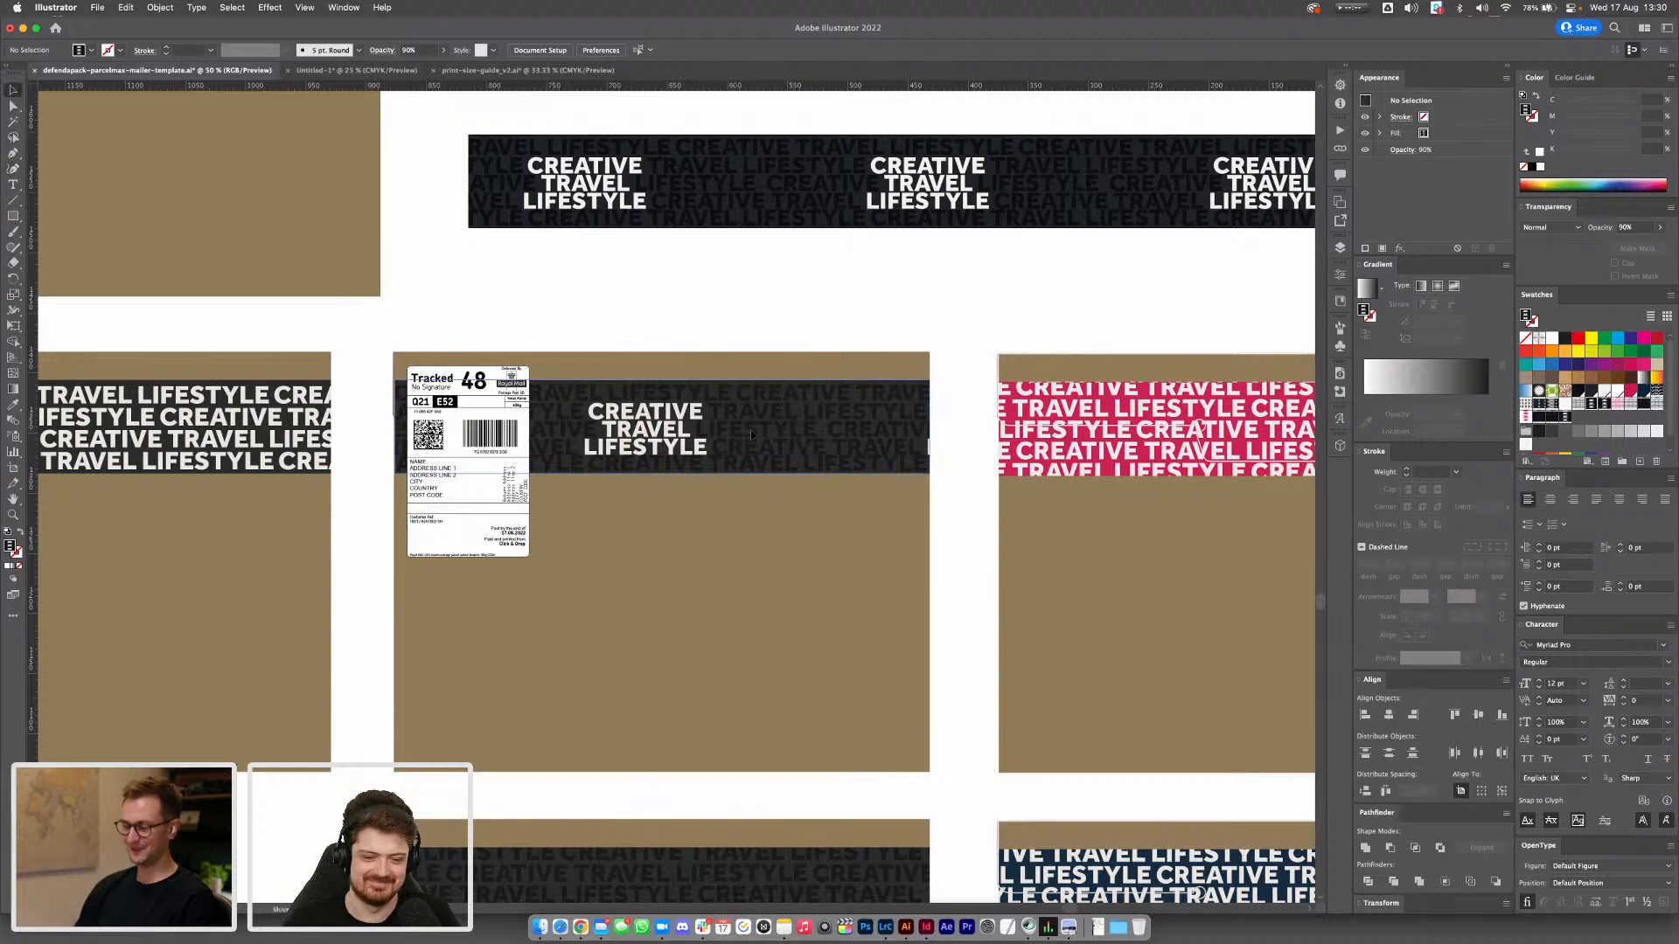
left_click_drag(751, 435, 776, 435)
key("shift+grave")
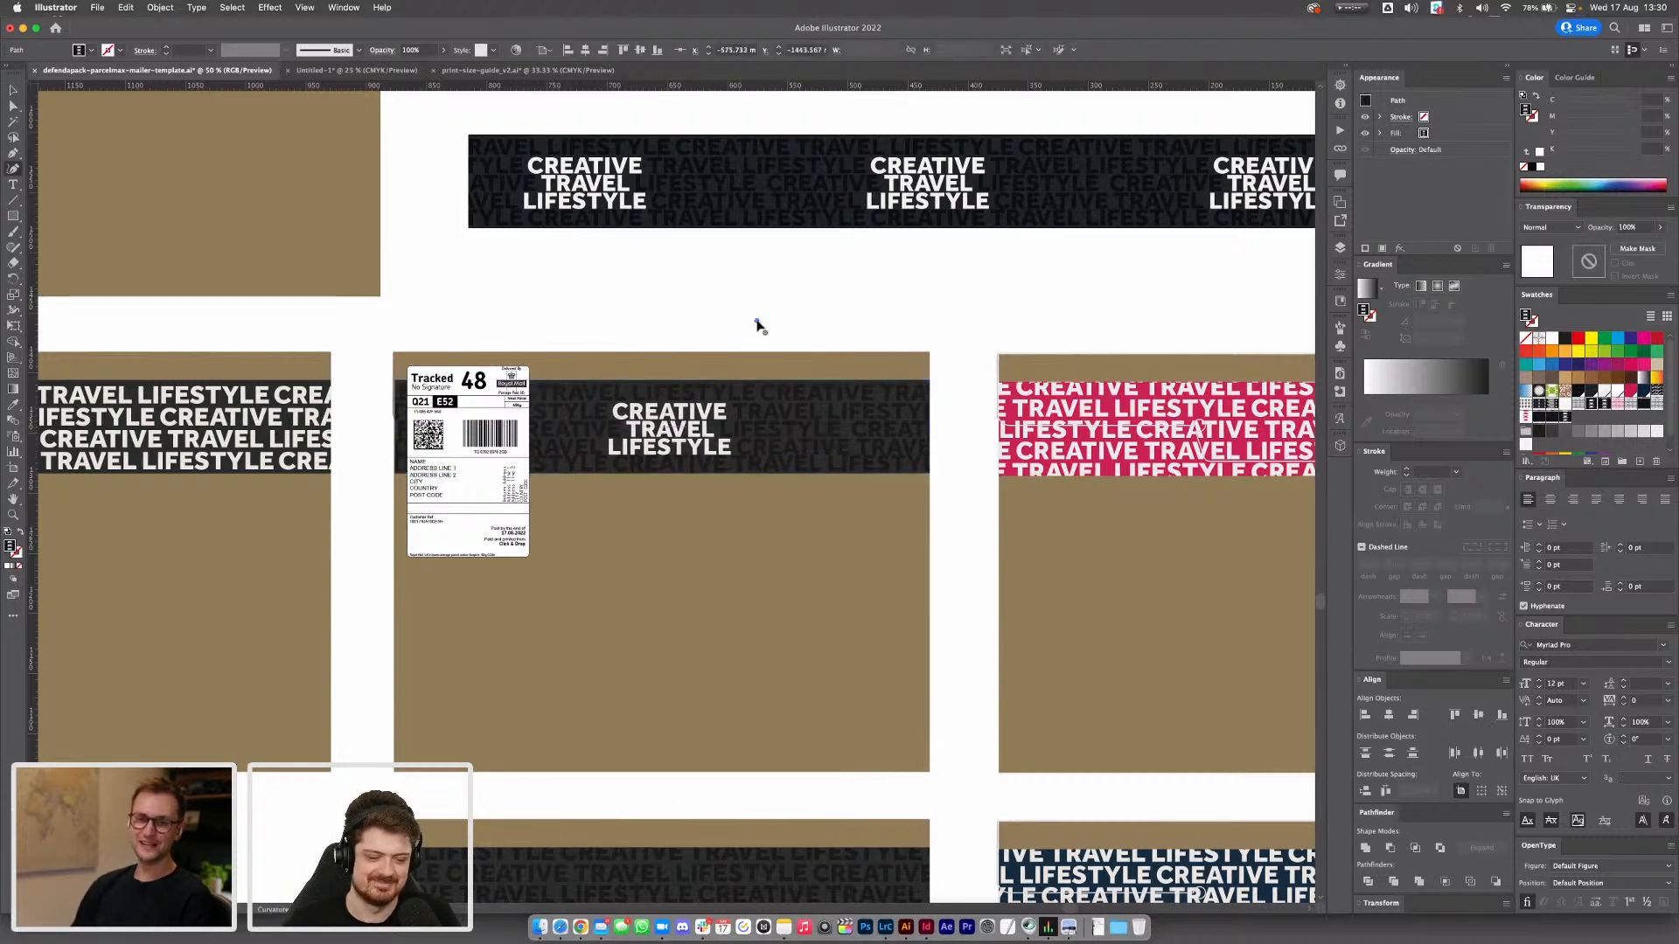
key("v")
left_click(805, 309)
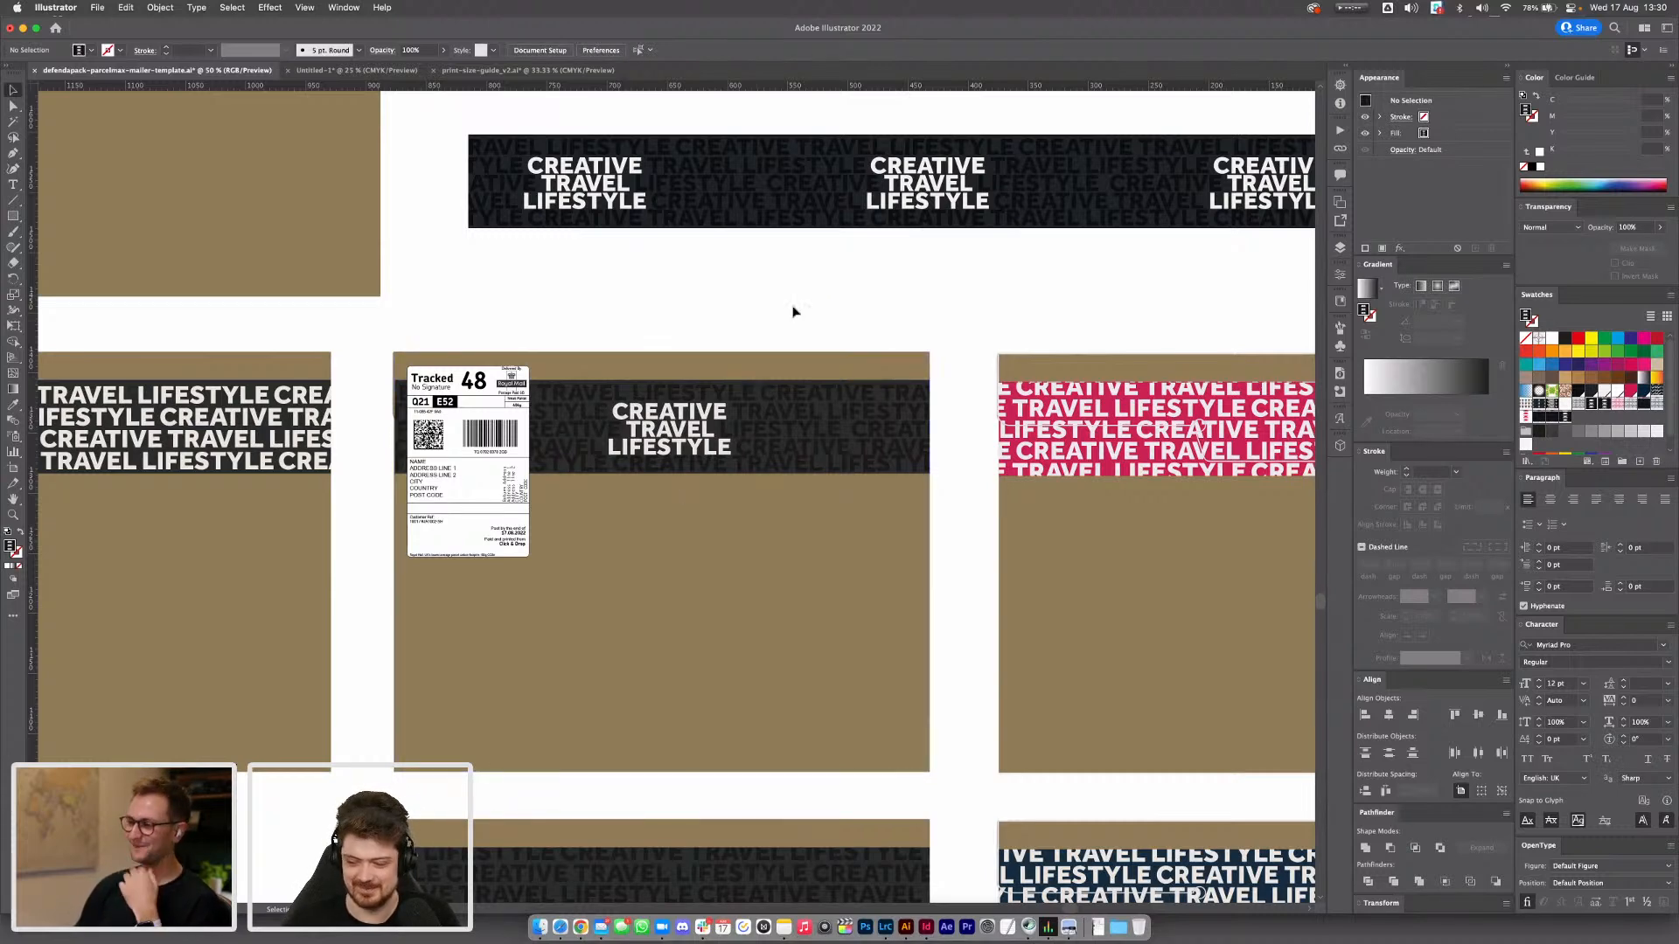
Review the full set of slogan tape mailer variations in their different colours, down to the Stickermule template
key("super+minus")
key("super+minus")
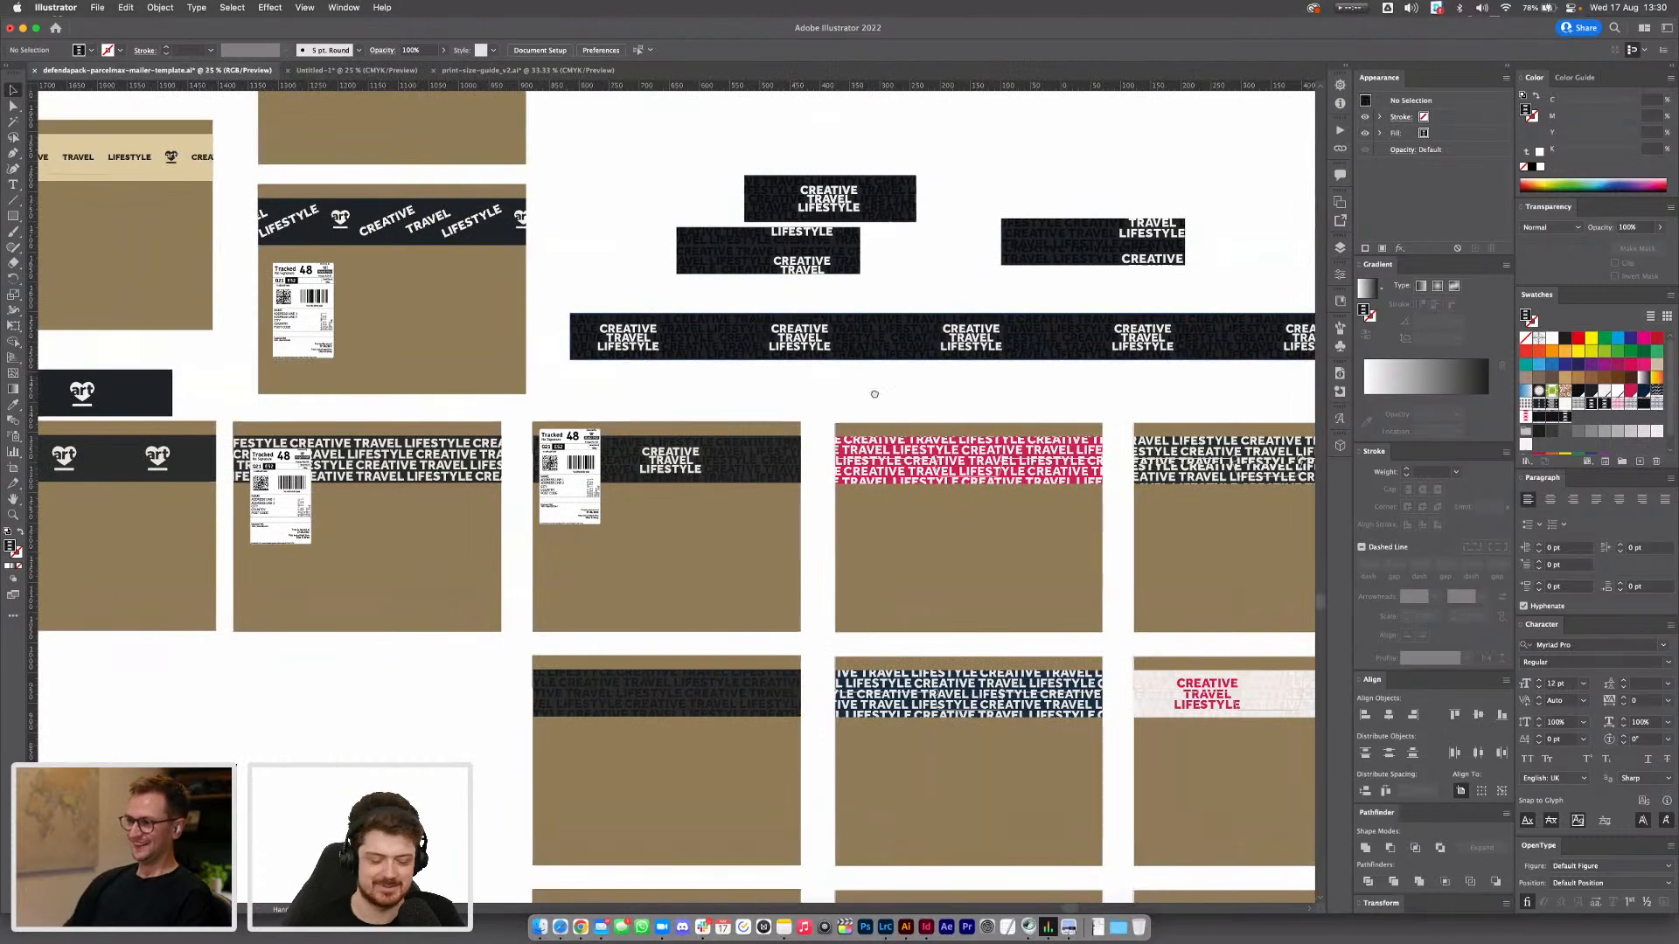
scroll(618, 333, "right", 5)
scroll(619, 332, "down", 1)
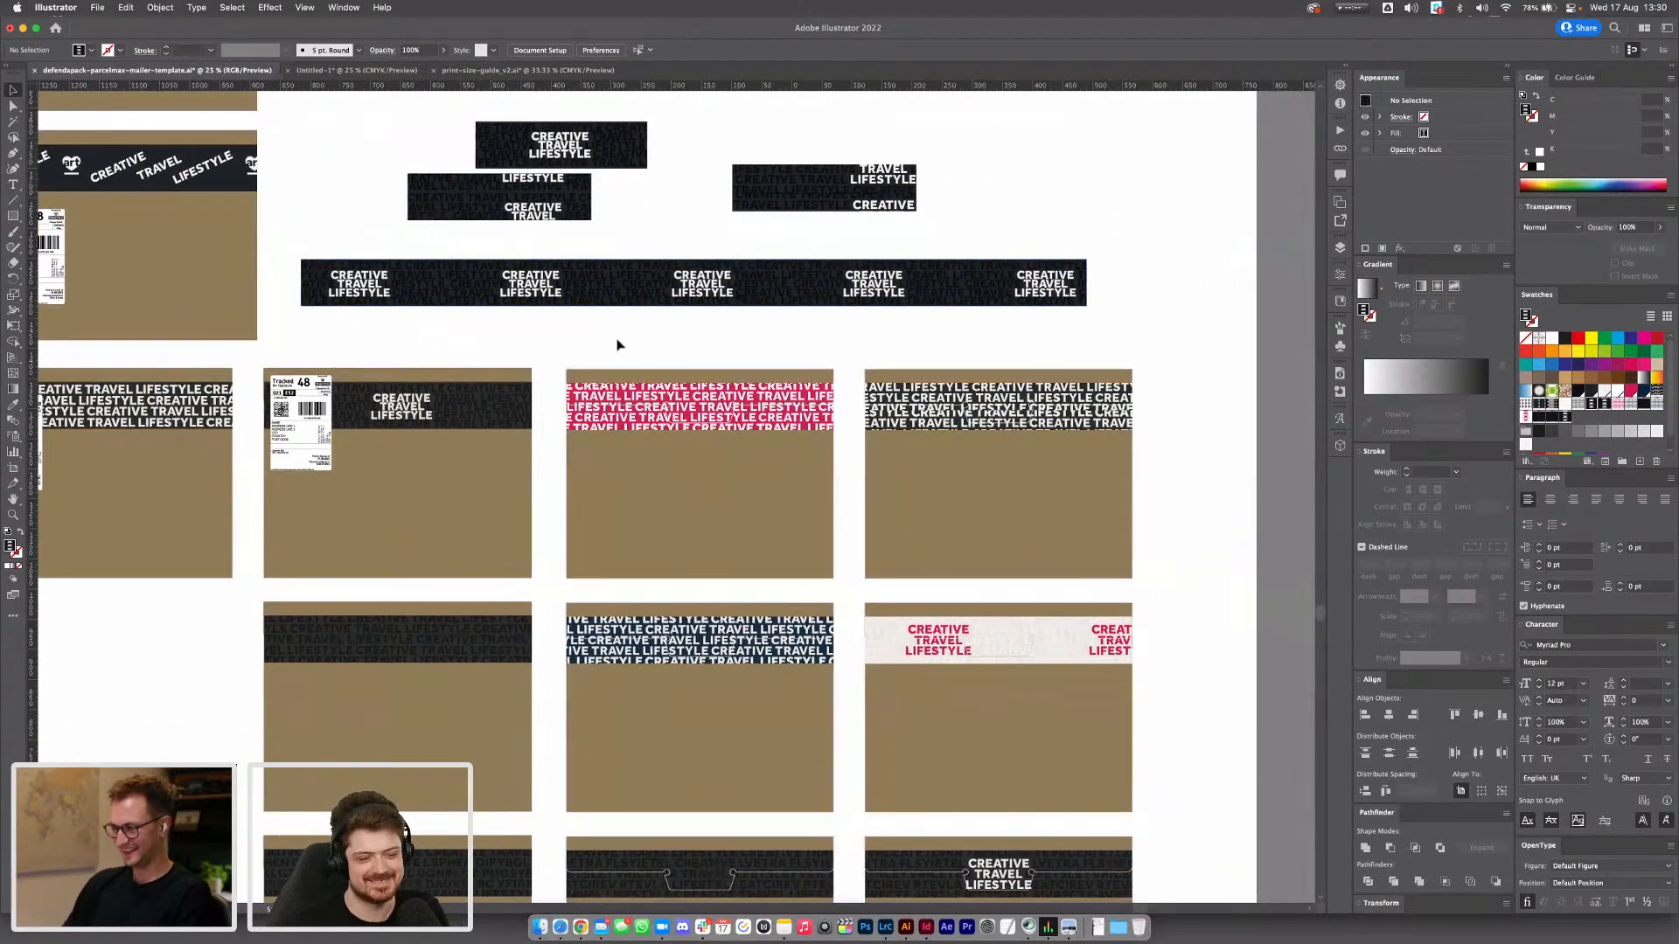
key("super+plus")
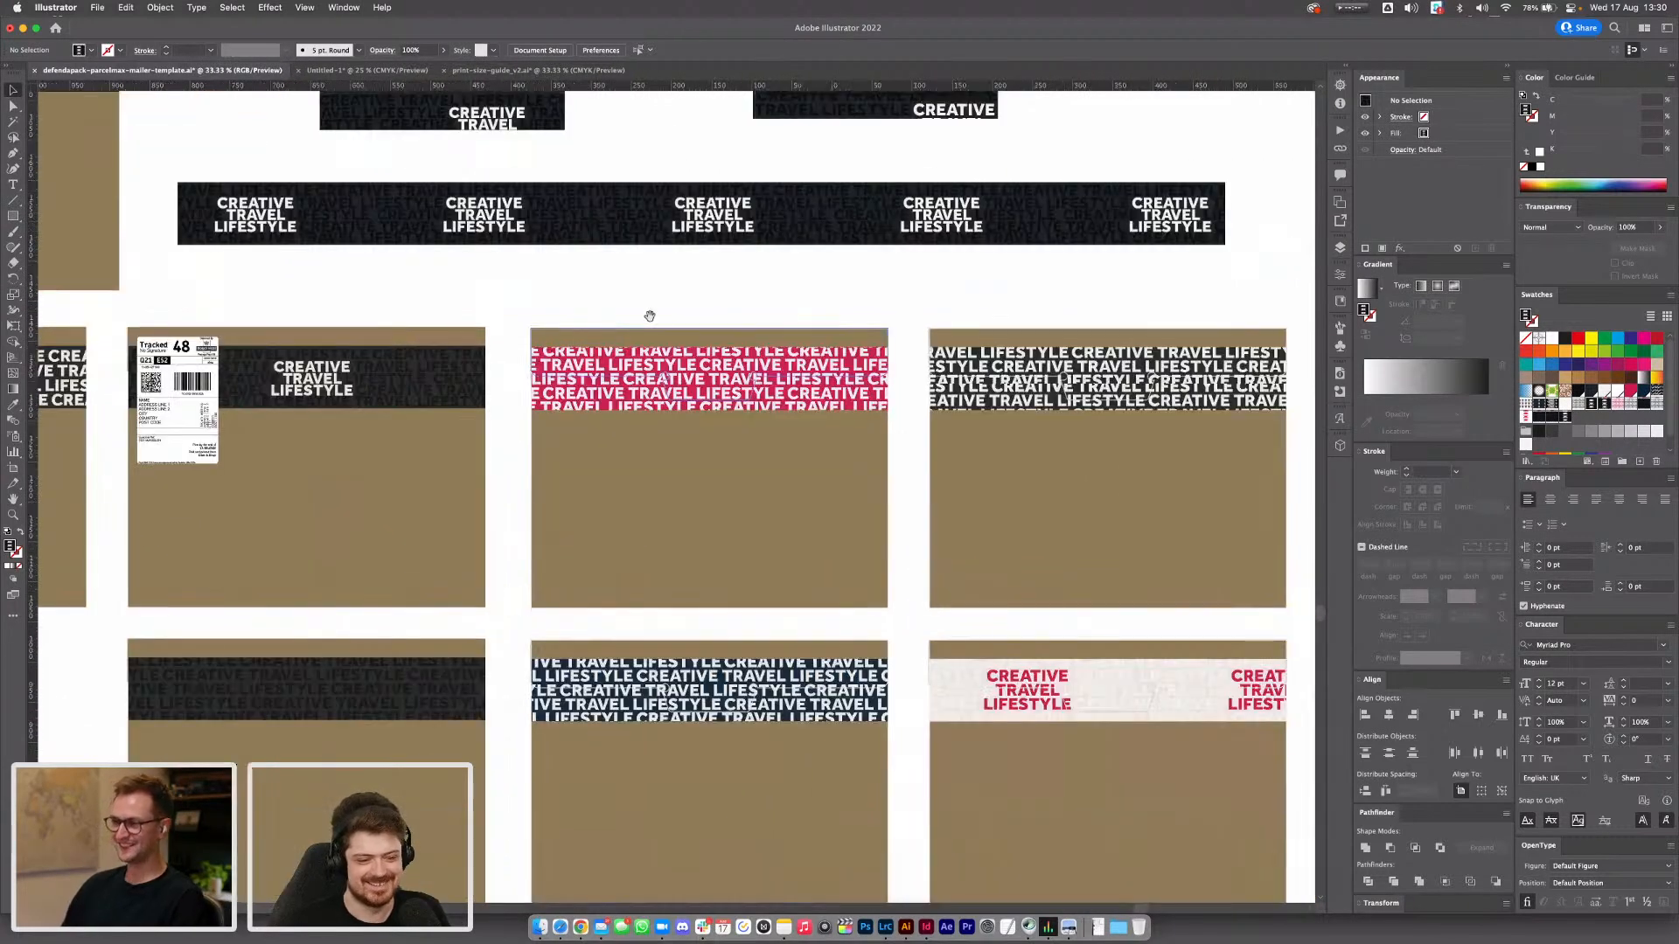
scroll(649, 315, "down", 1)
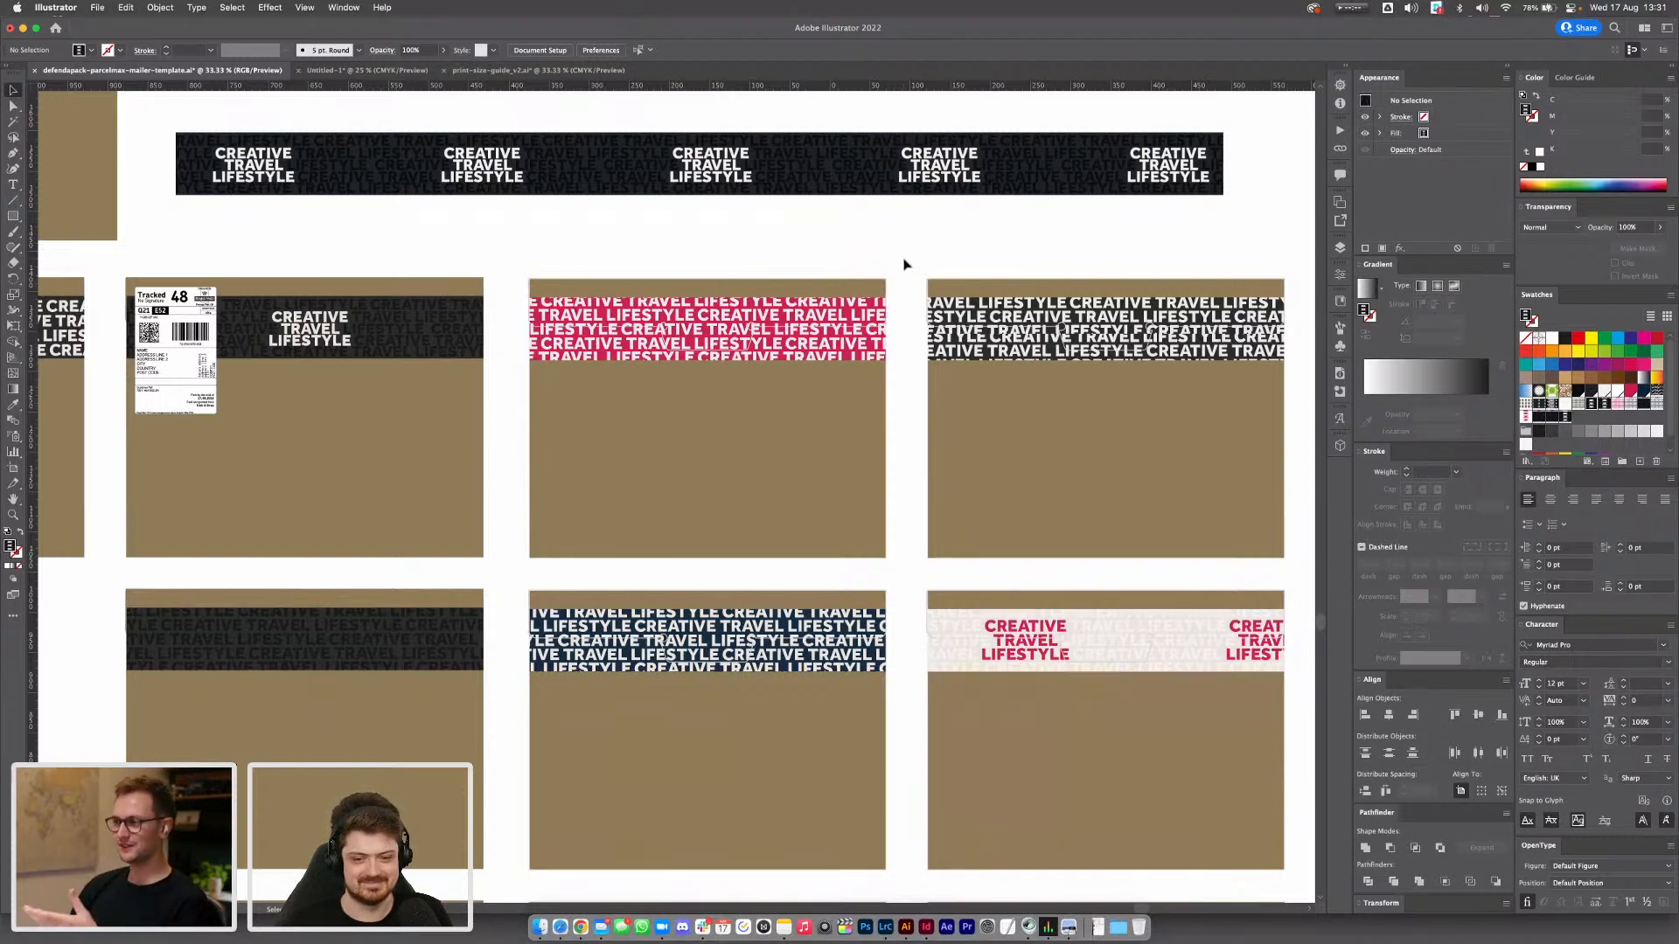
scroll(905, 264, "down", 3)
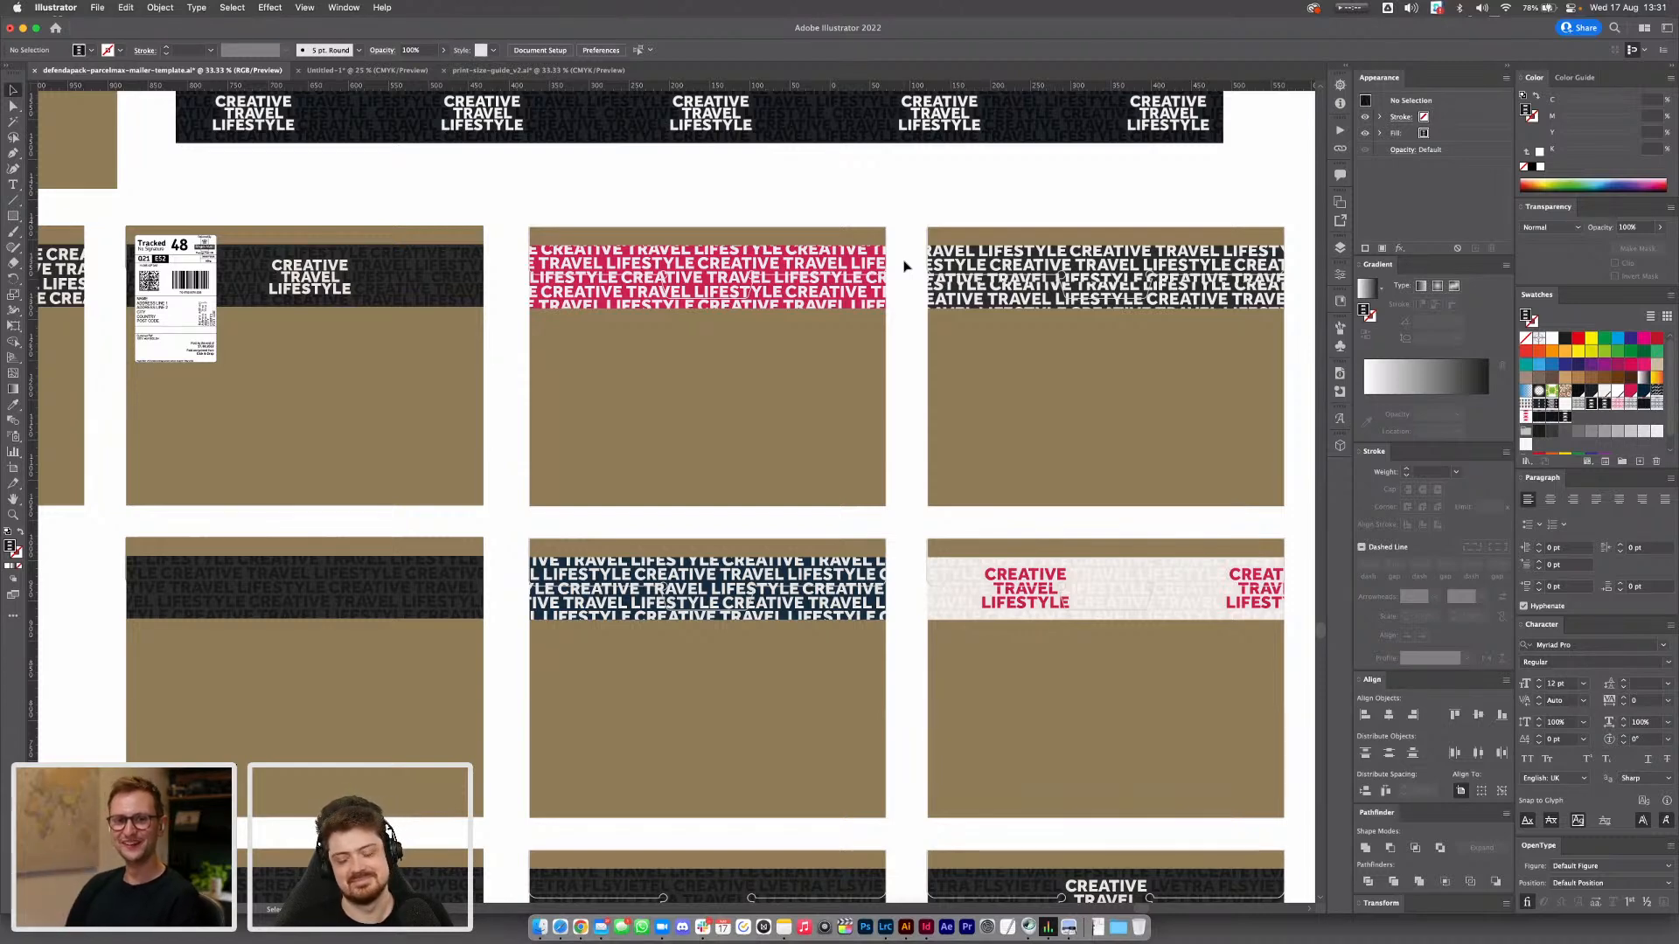
scroll(905, 253, "down", 2)
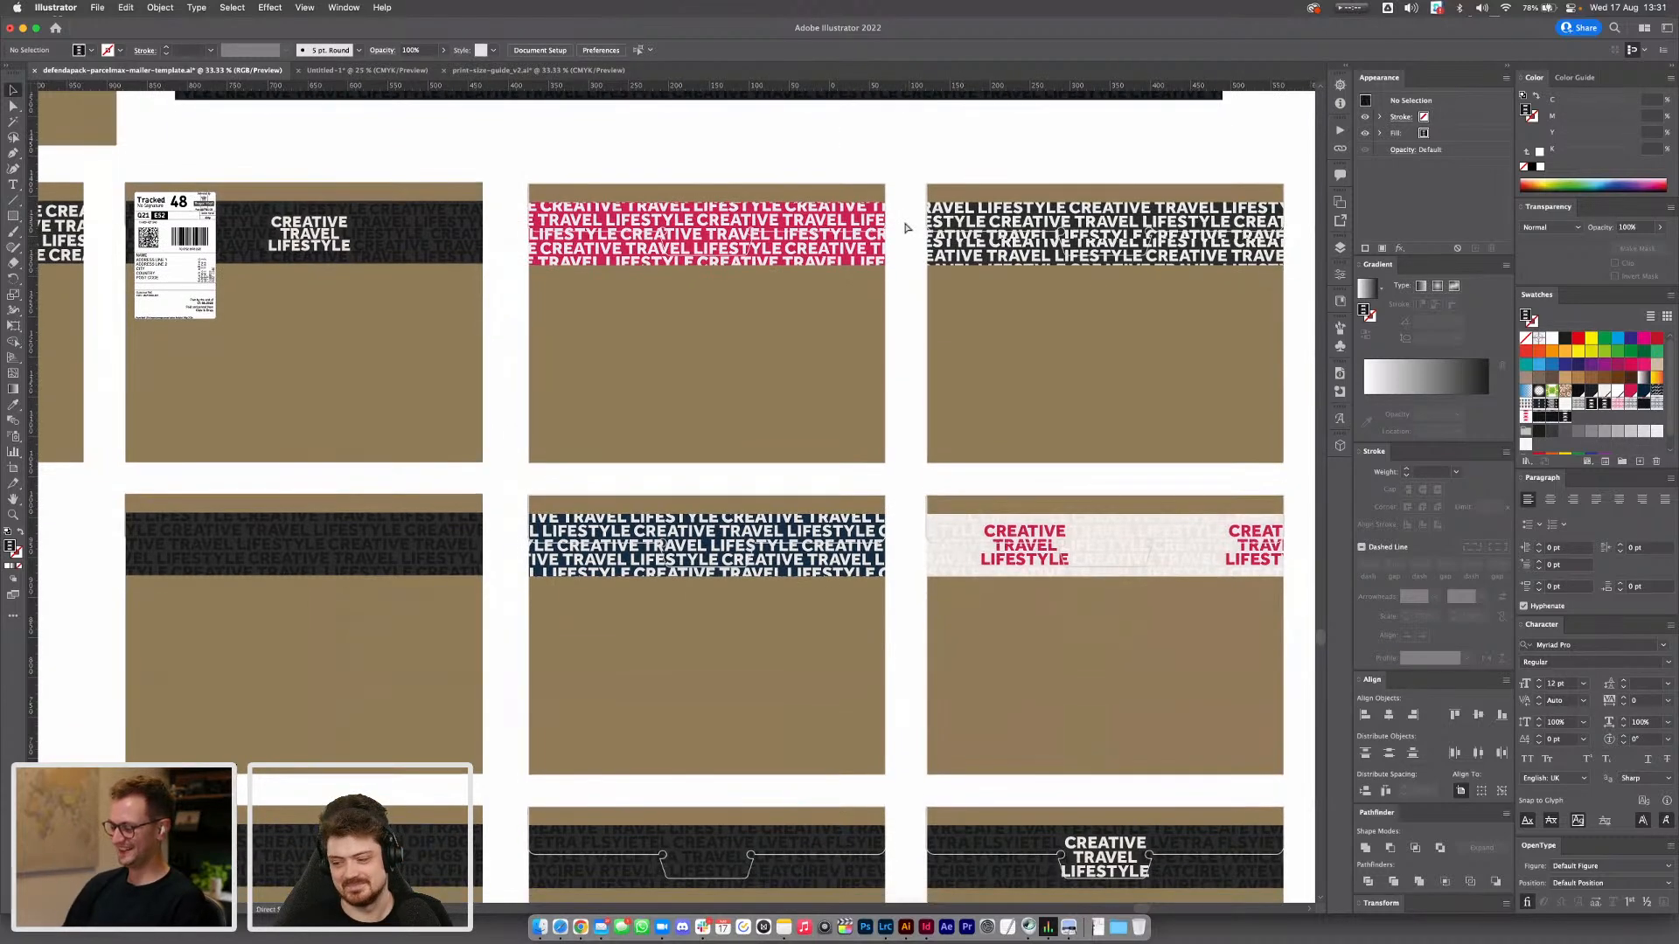
scroll(905, 227, "down", 1)
scroll(905, 241, "down", 3)
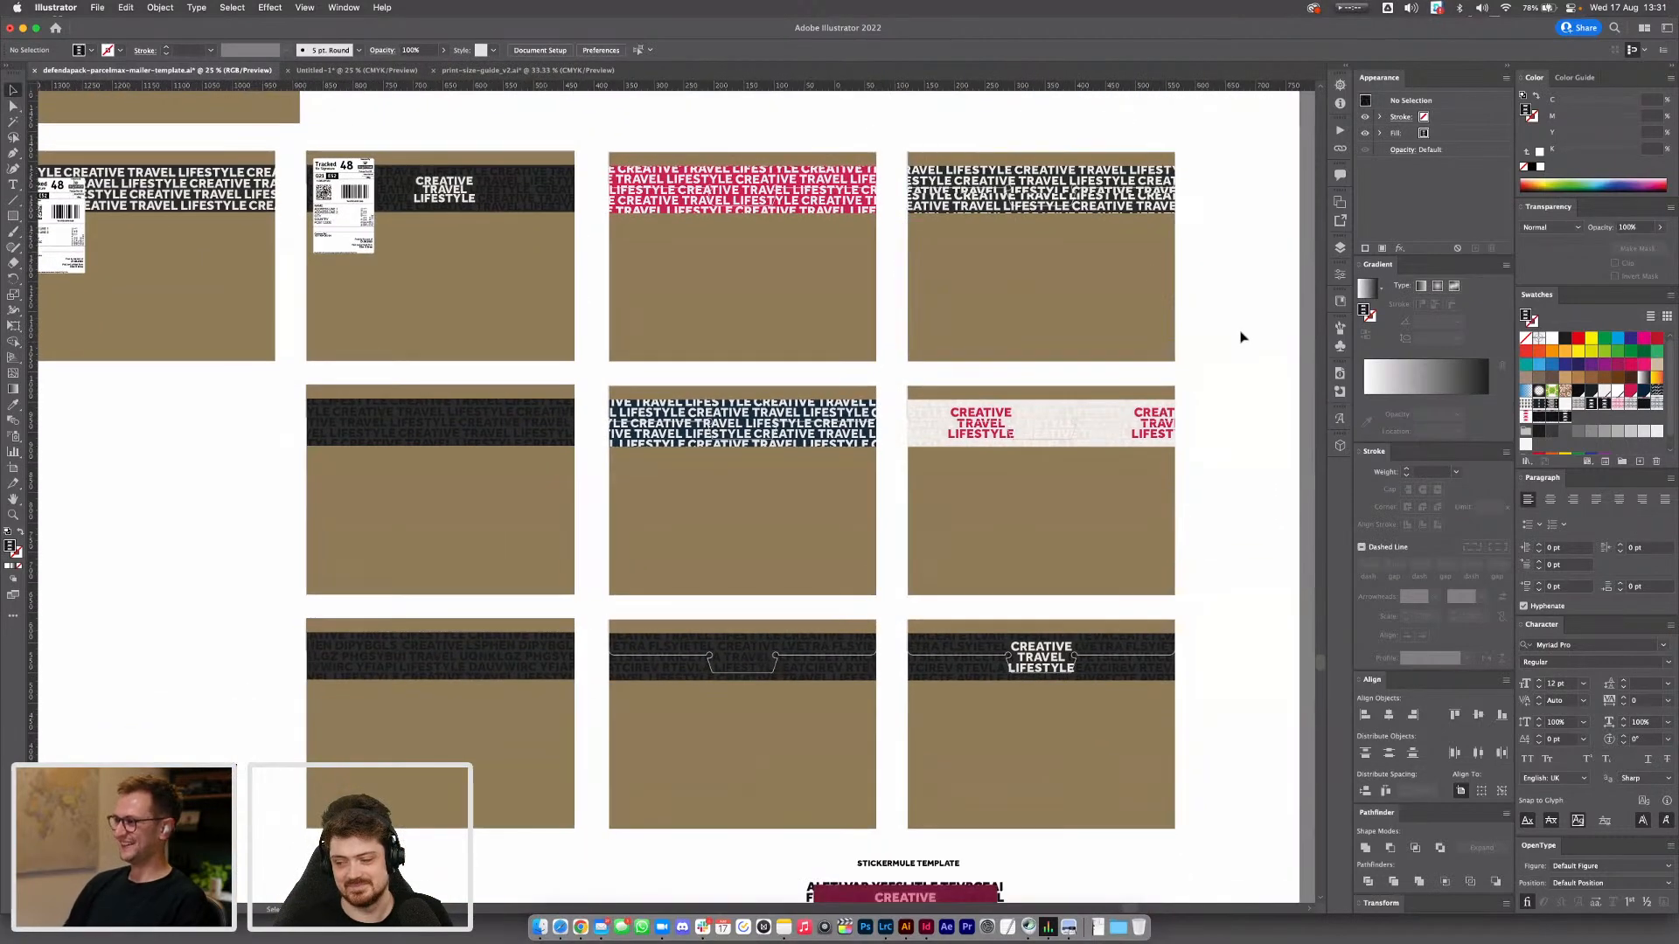
scroll(1233, 329, "right", 2)
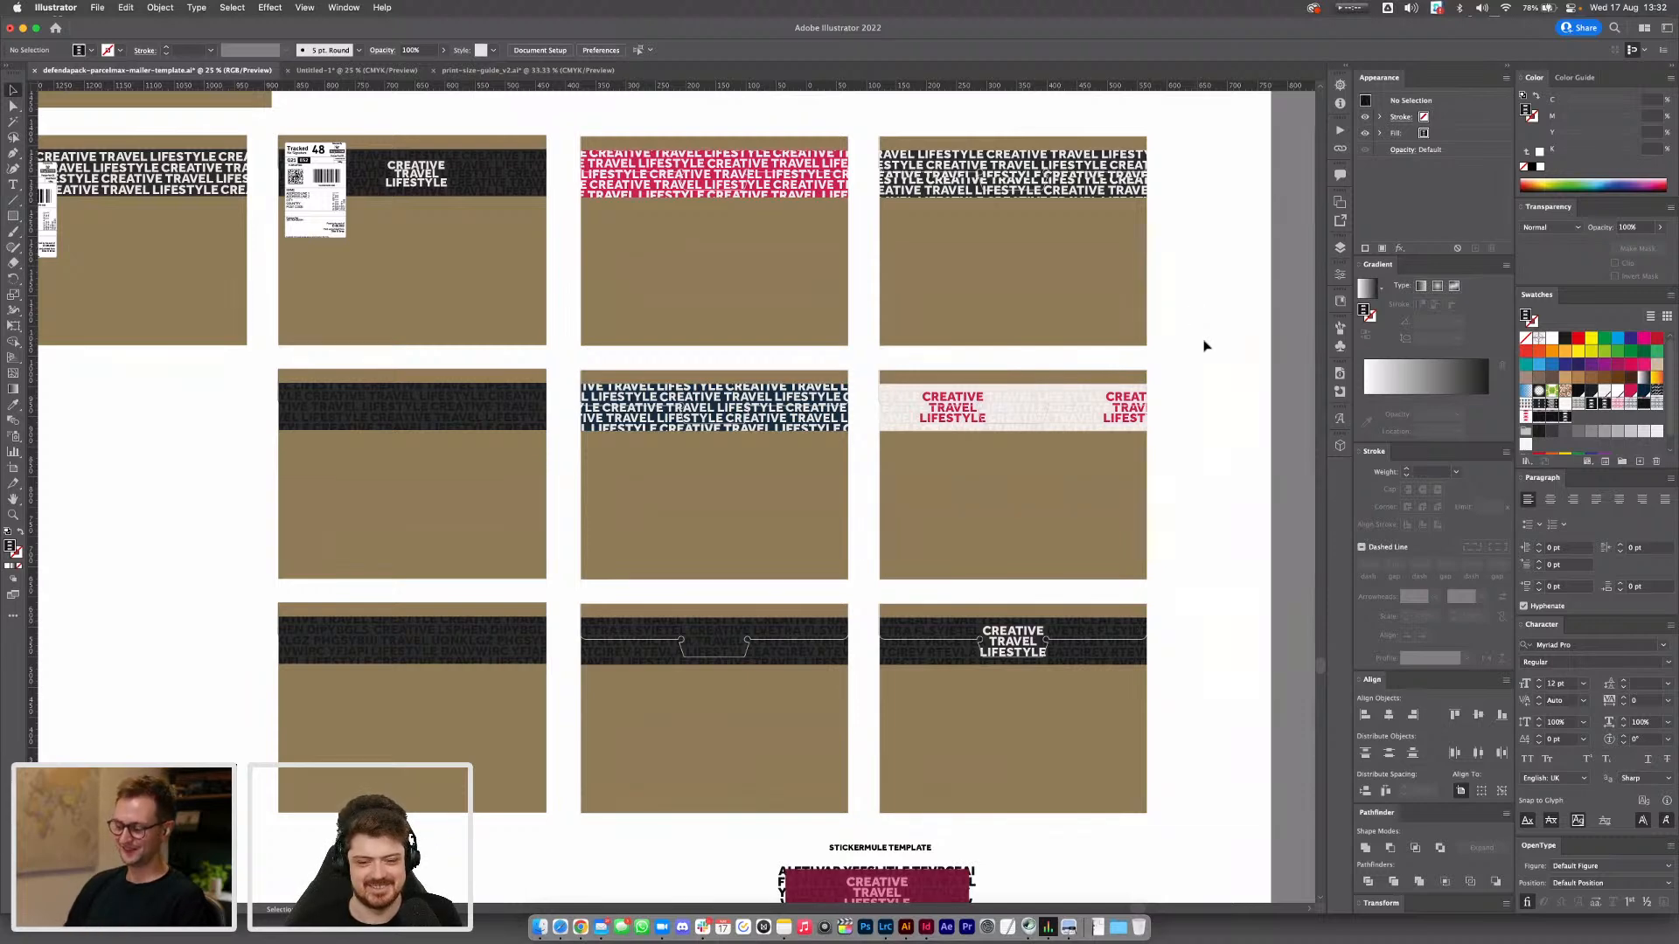
scroll(1203, 344, "down", 2)
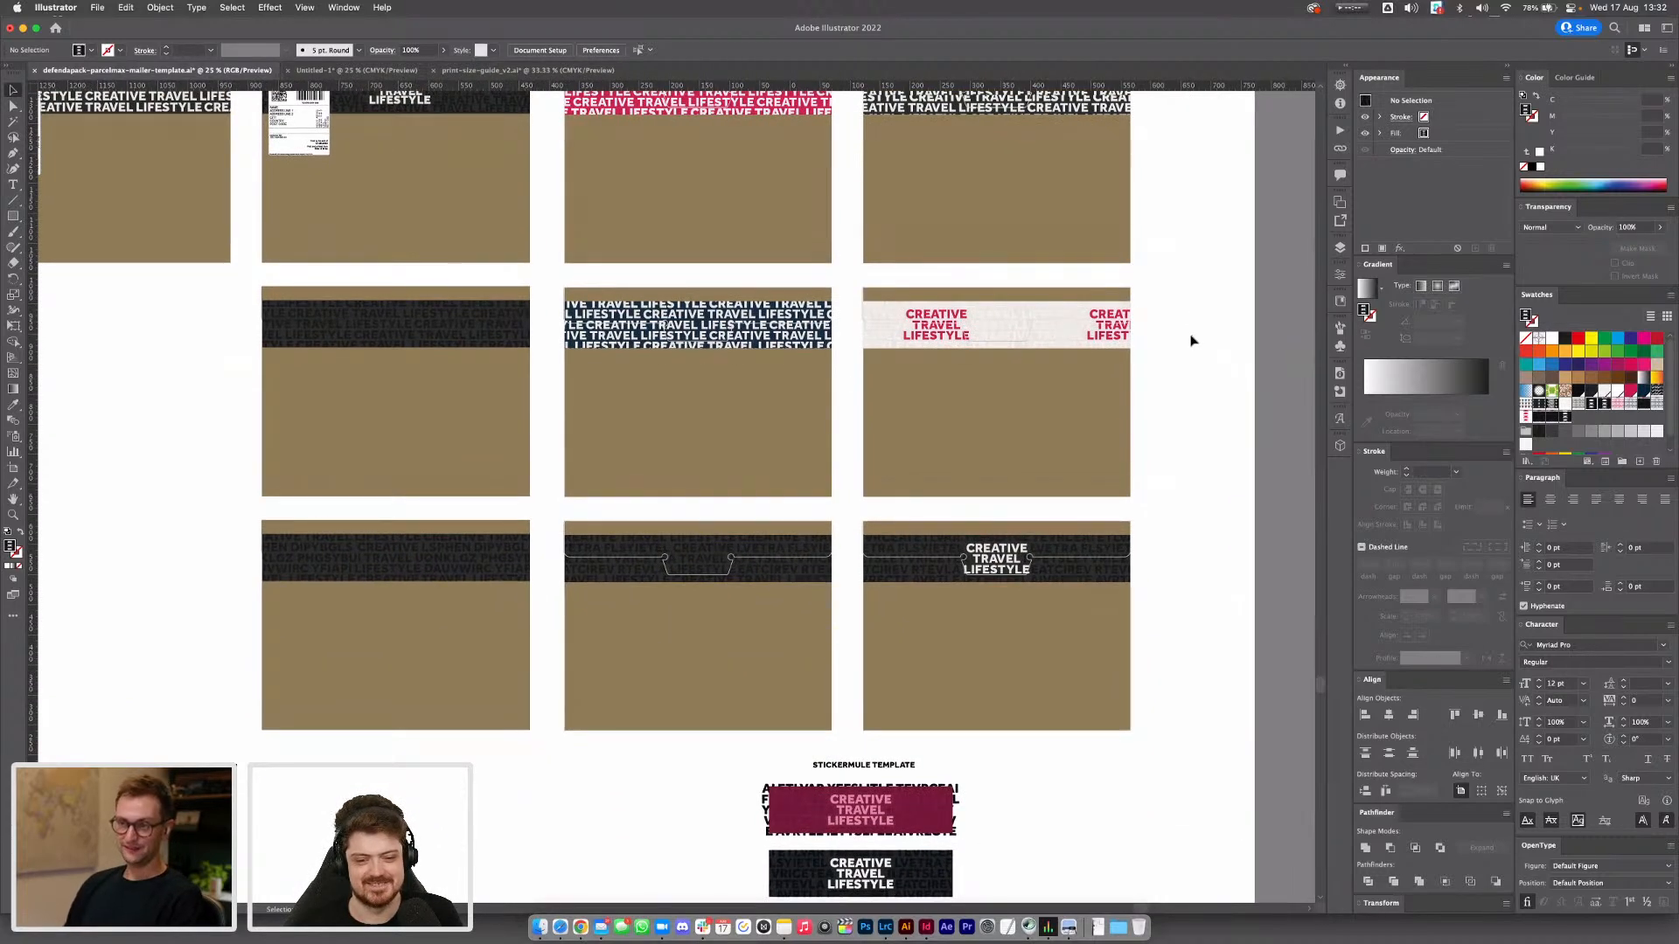